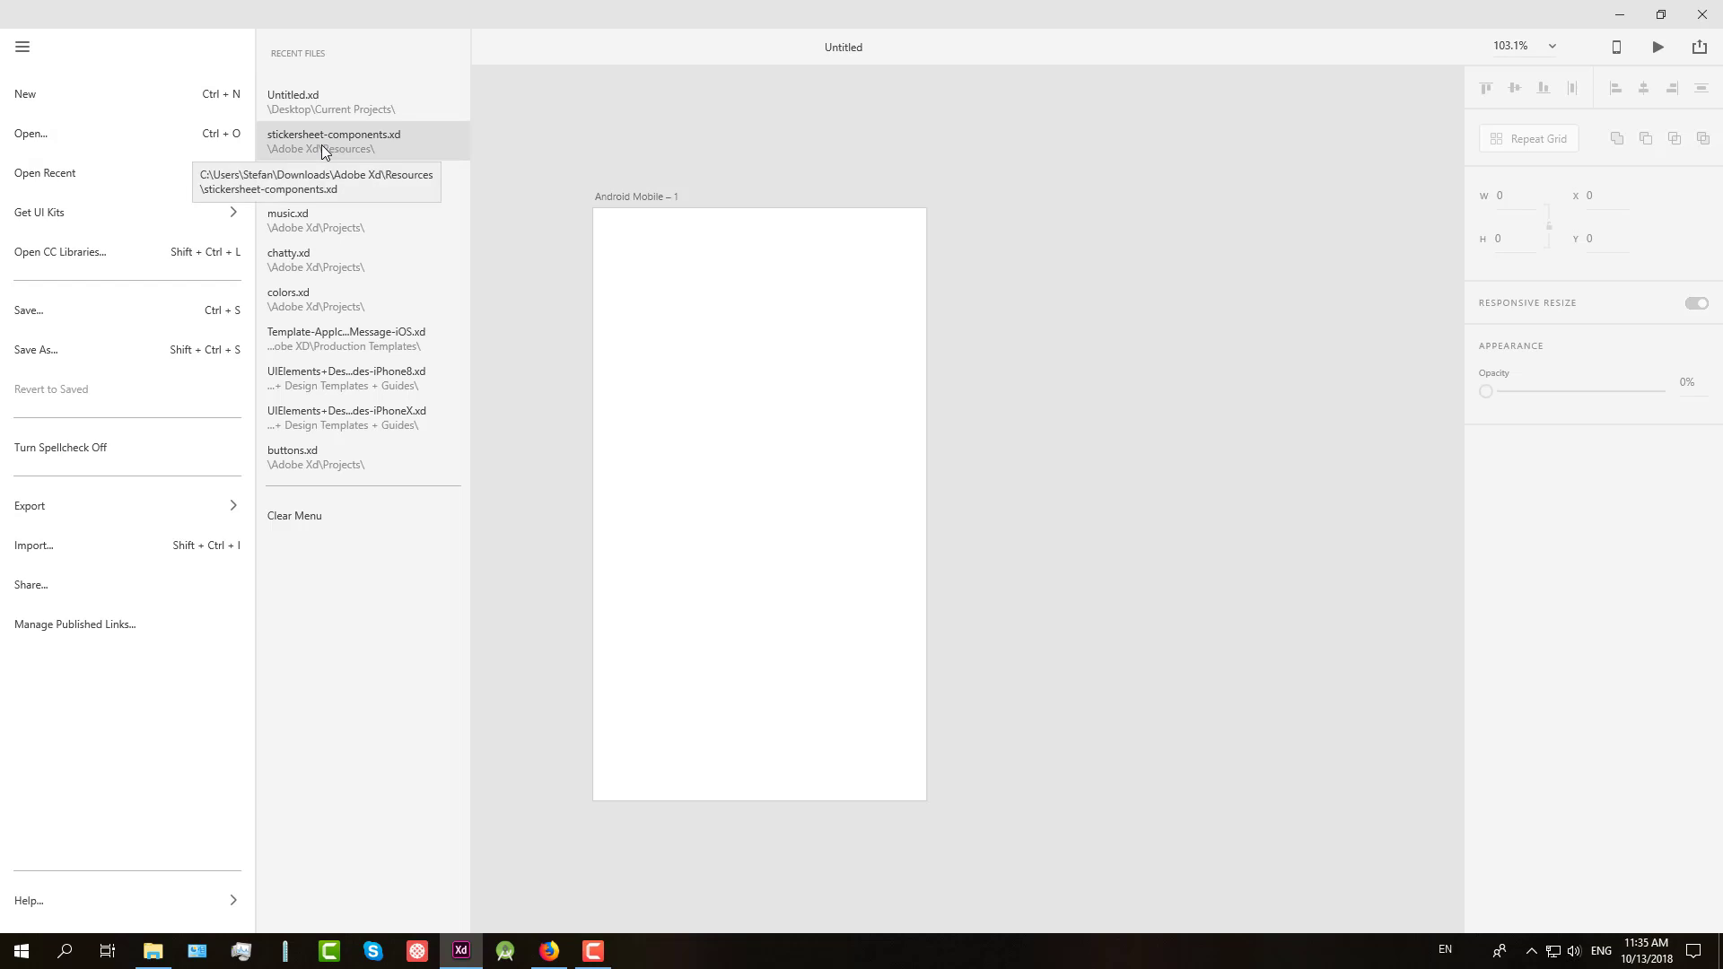
Step: Open the recent file stickersheet-components.xd
{"action": "mouse_move", "coordinate": [144, 222]}
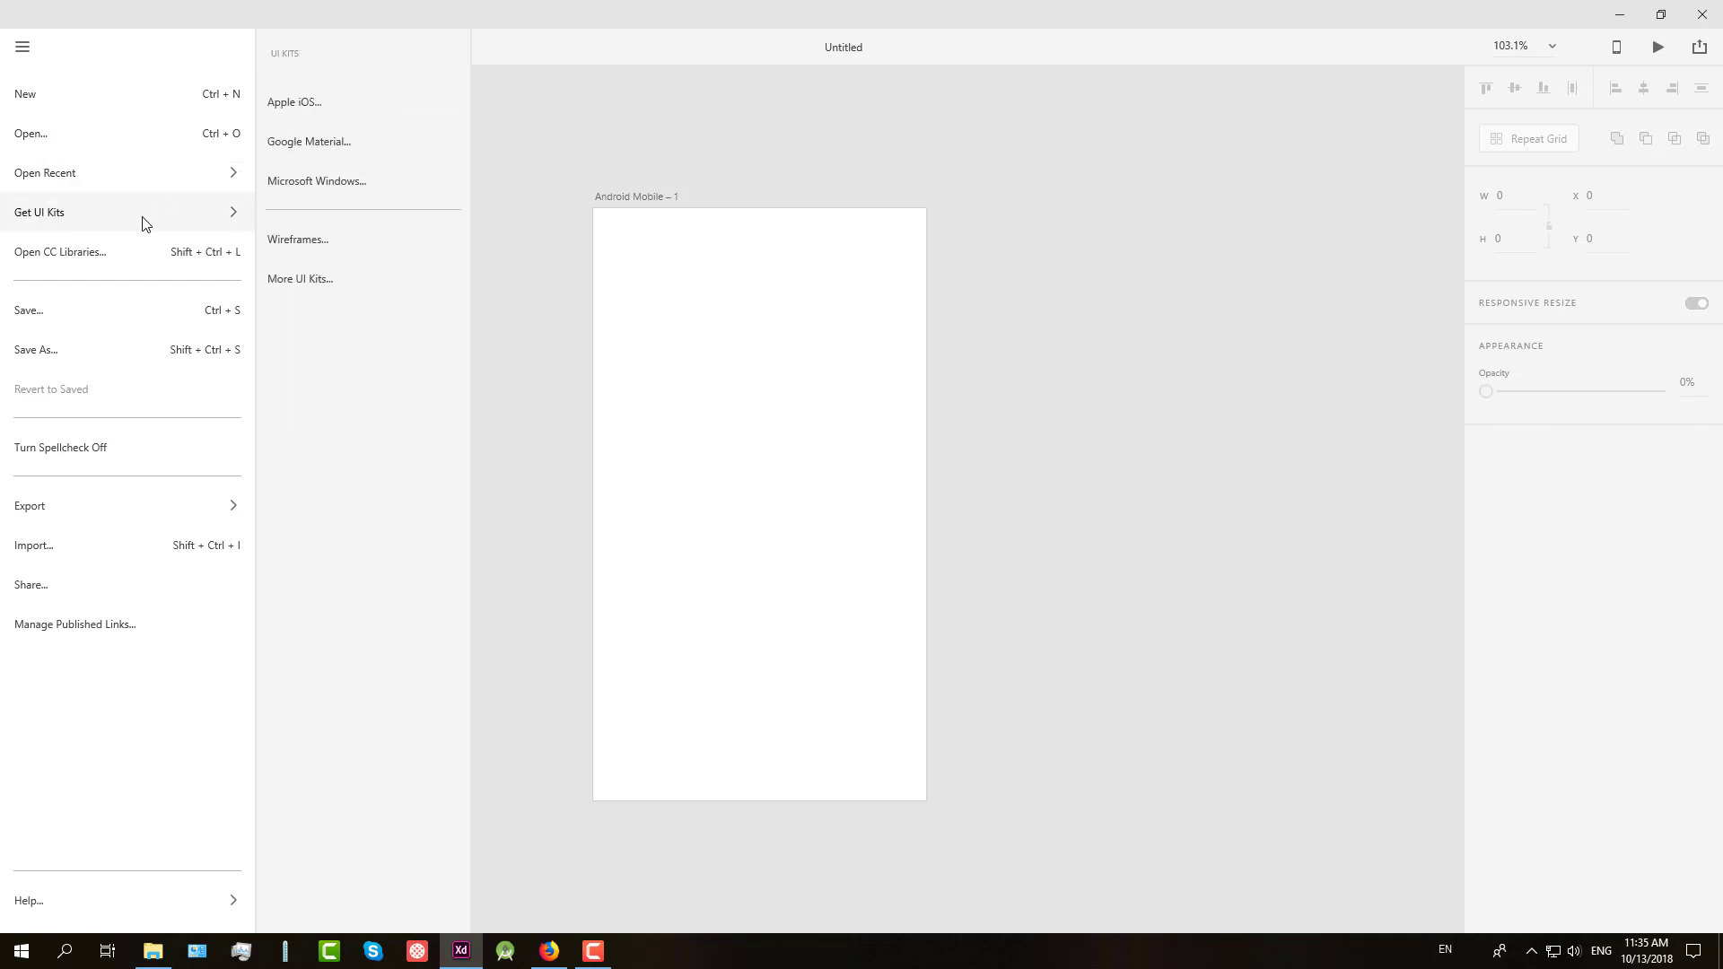
{"action": "mouse_move", "coordinate": [220, 173]}
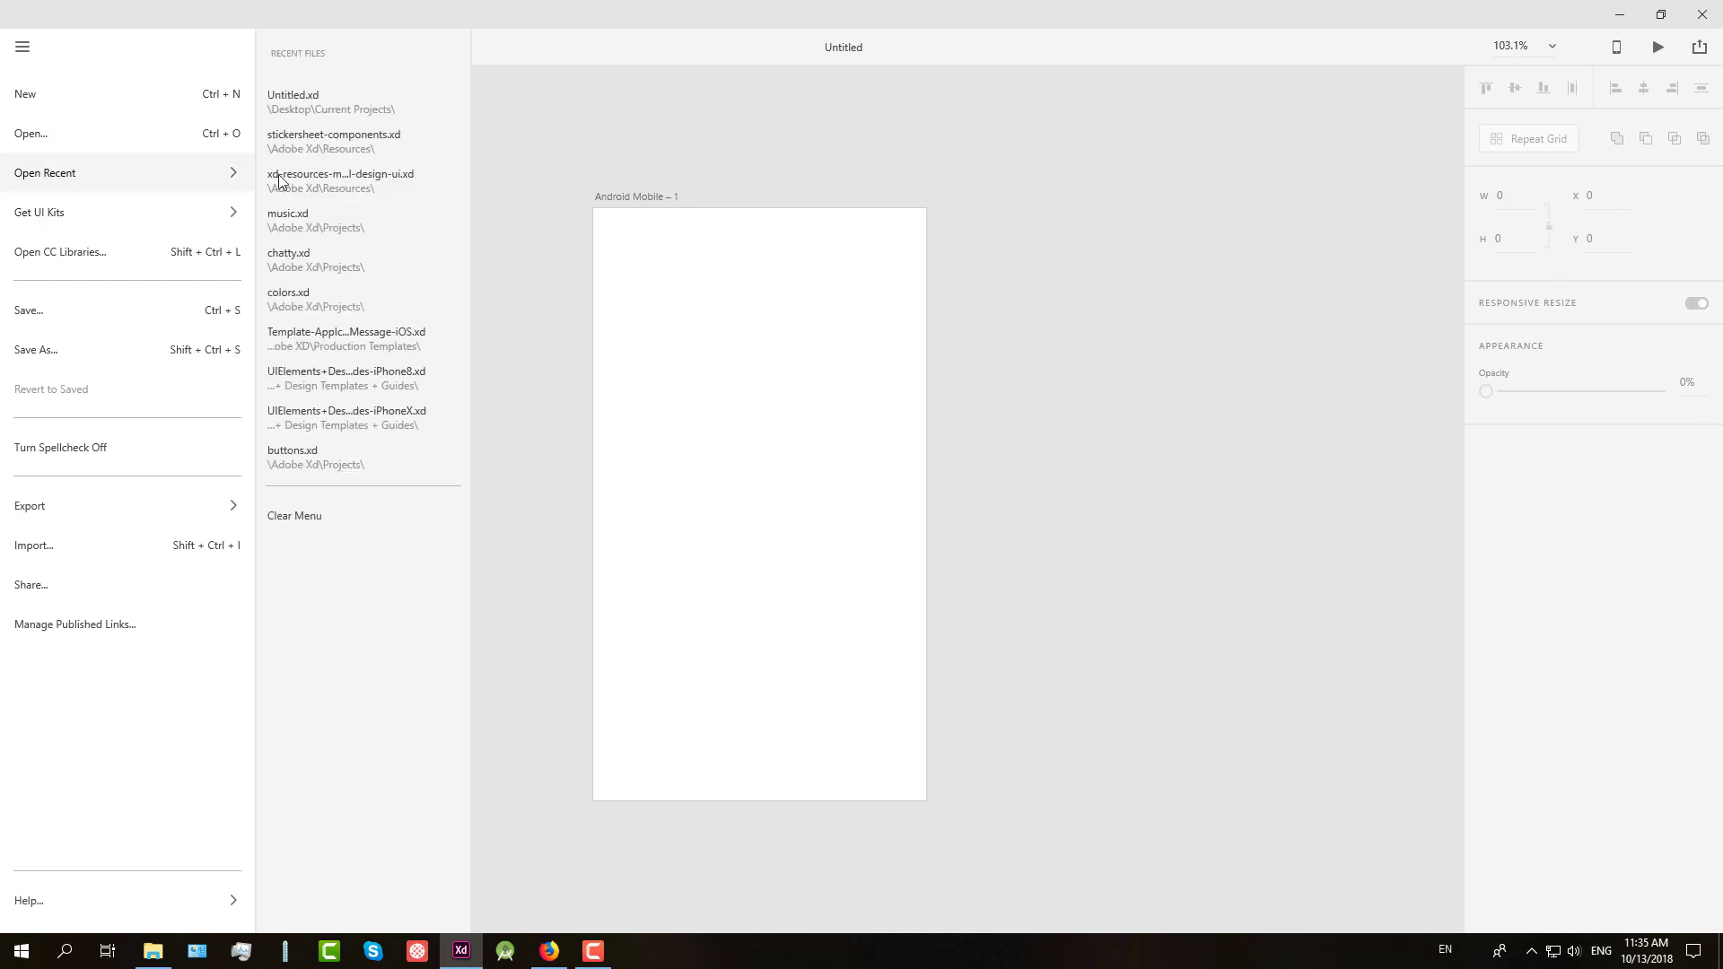
{"action": "left_click", "coordinate": [328, 144]}
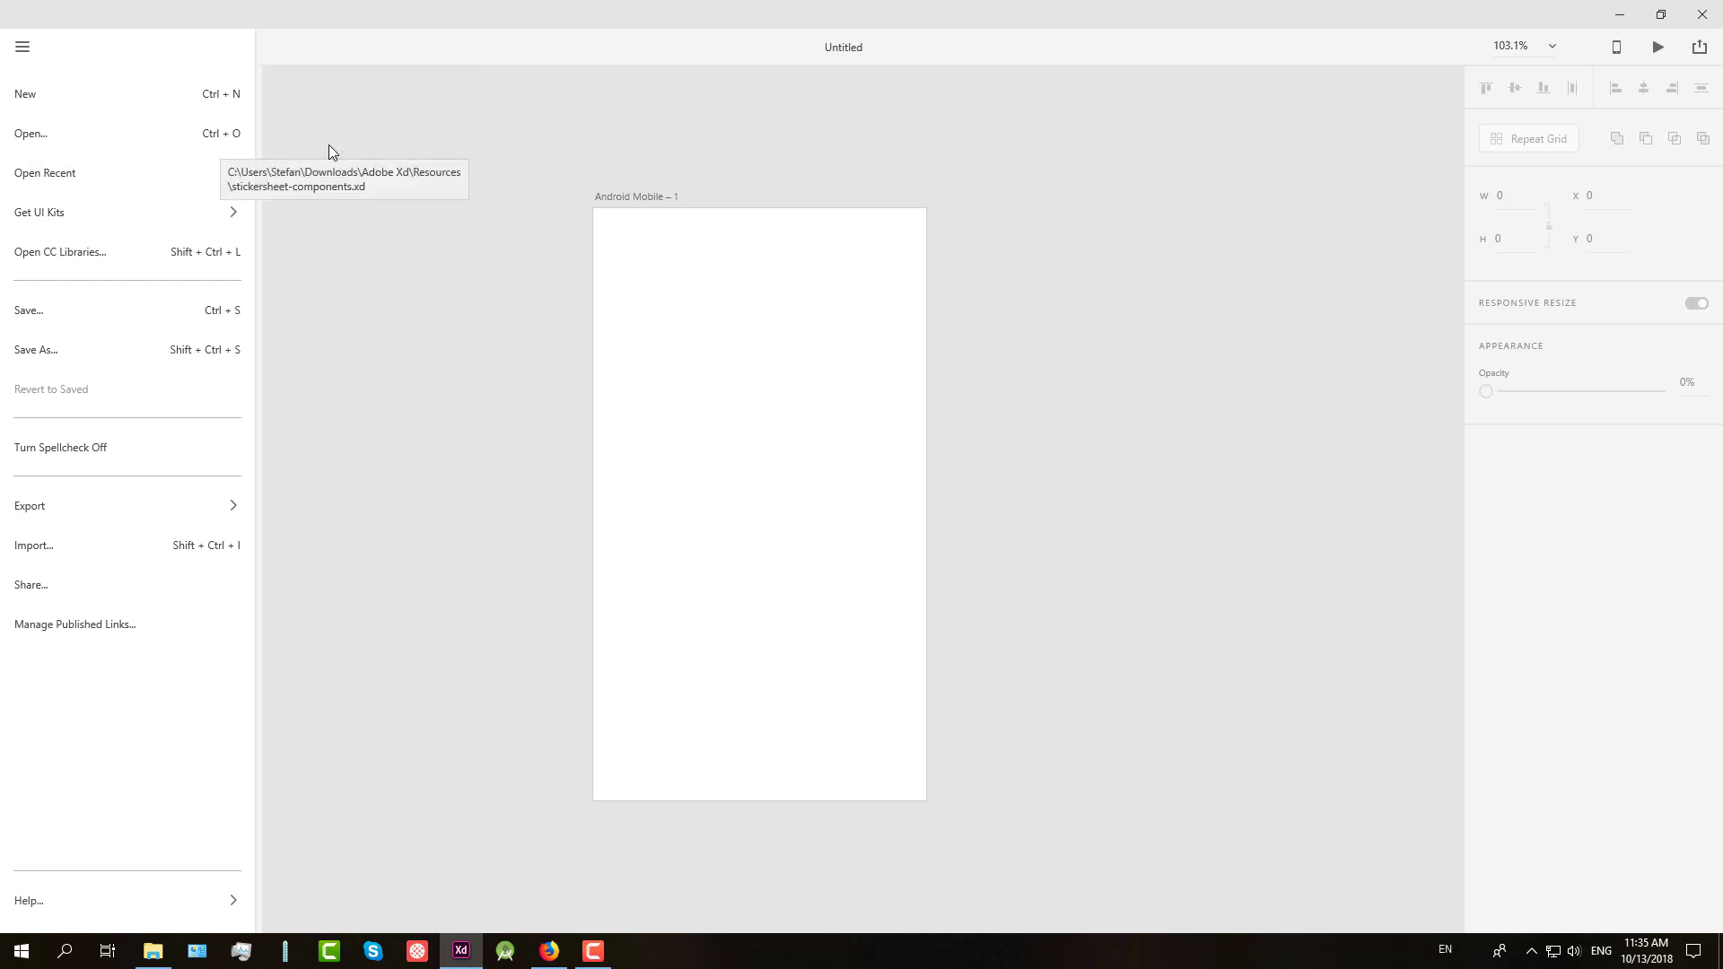
{"action": "left_click", "coordinate": [1229, 244]}
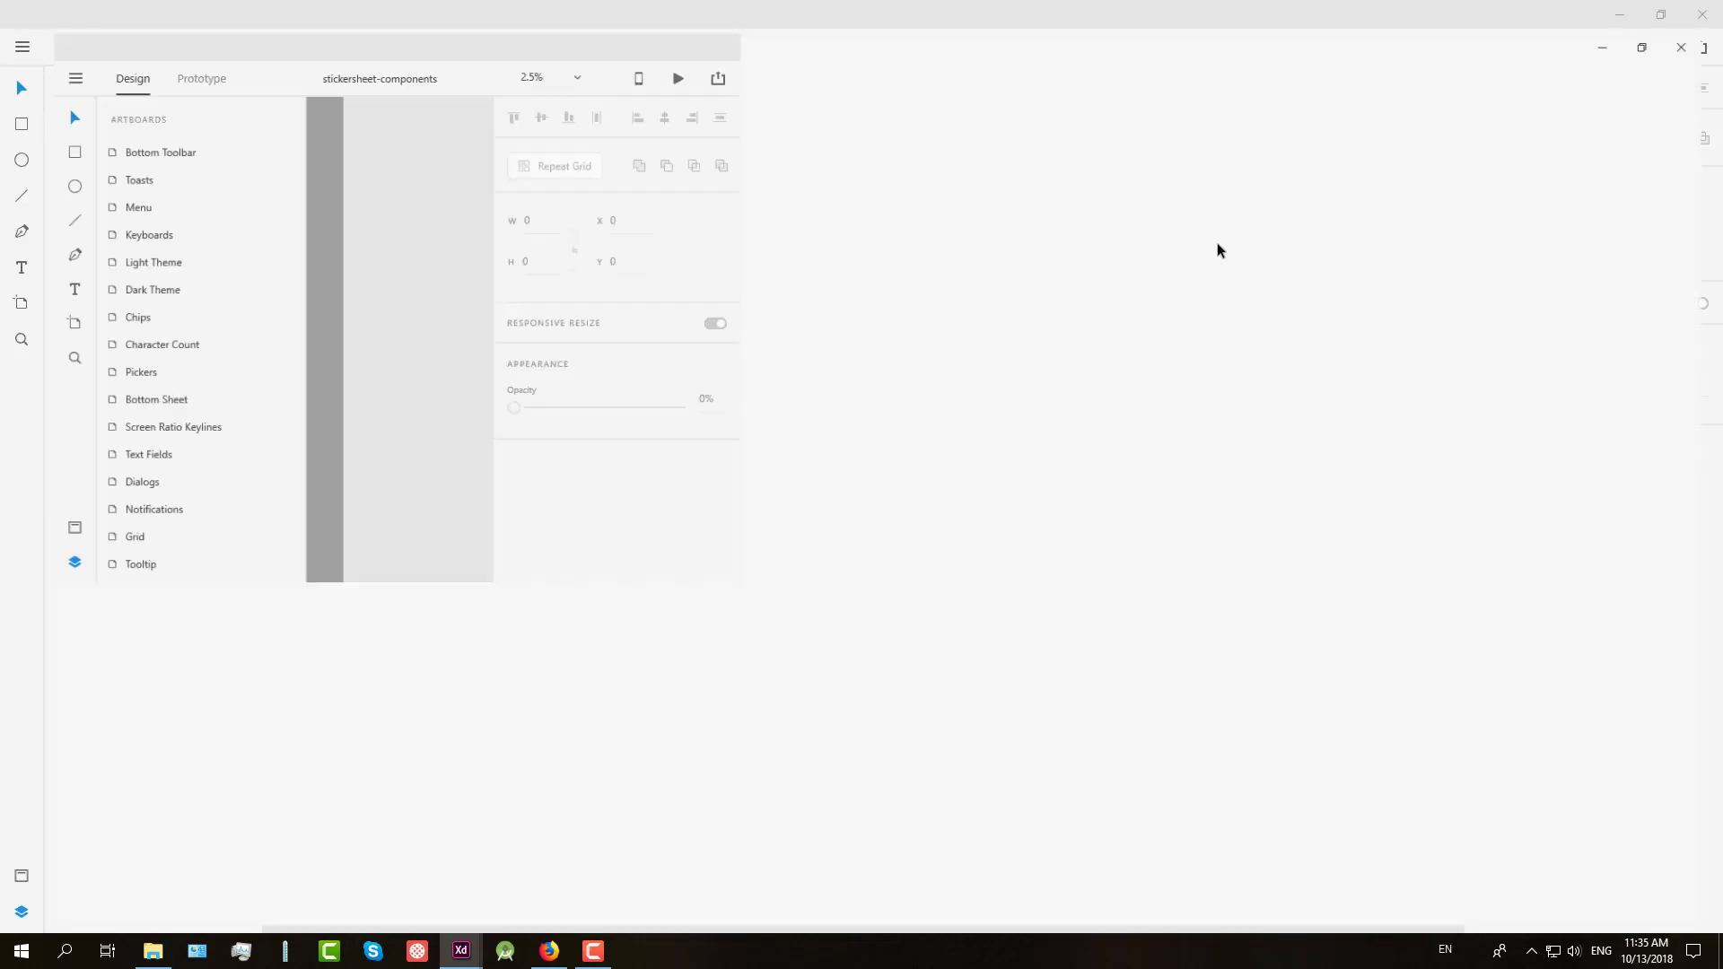
Step: Ungroup the phone mock-up on the Index Scroller artboard into its separate component groups
{"action": "scroll", "coordinate": [879, 281], "scroll_direction": "up", "scroll_amount": 10}
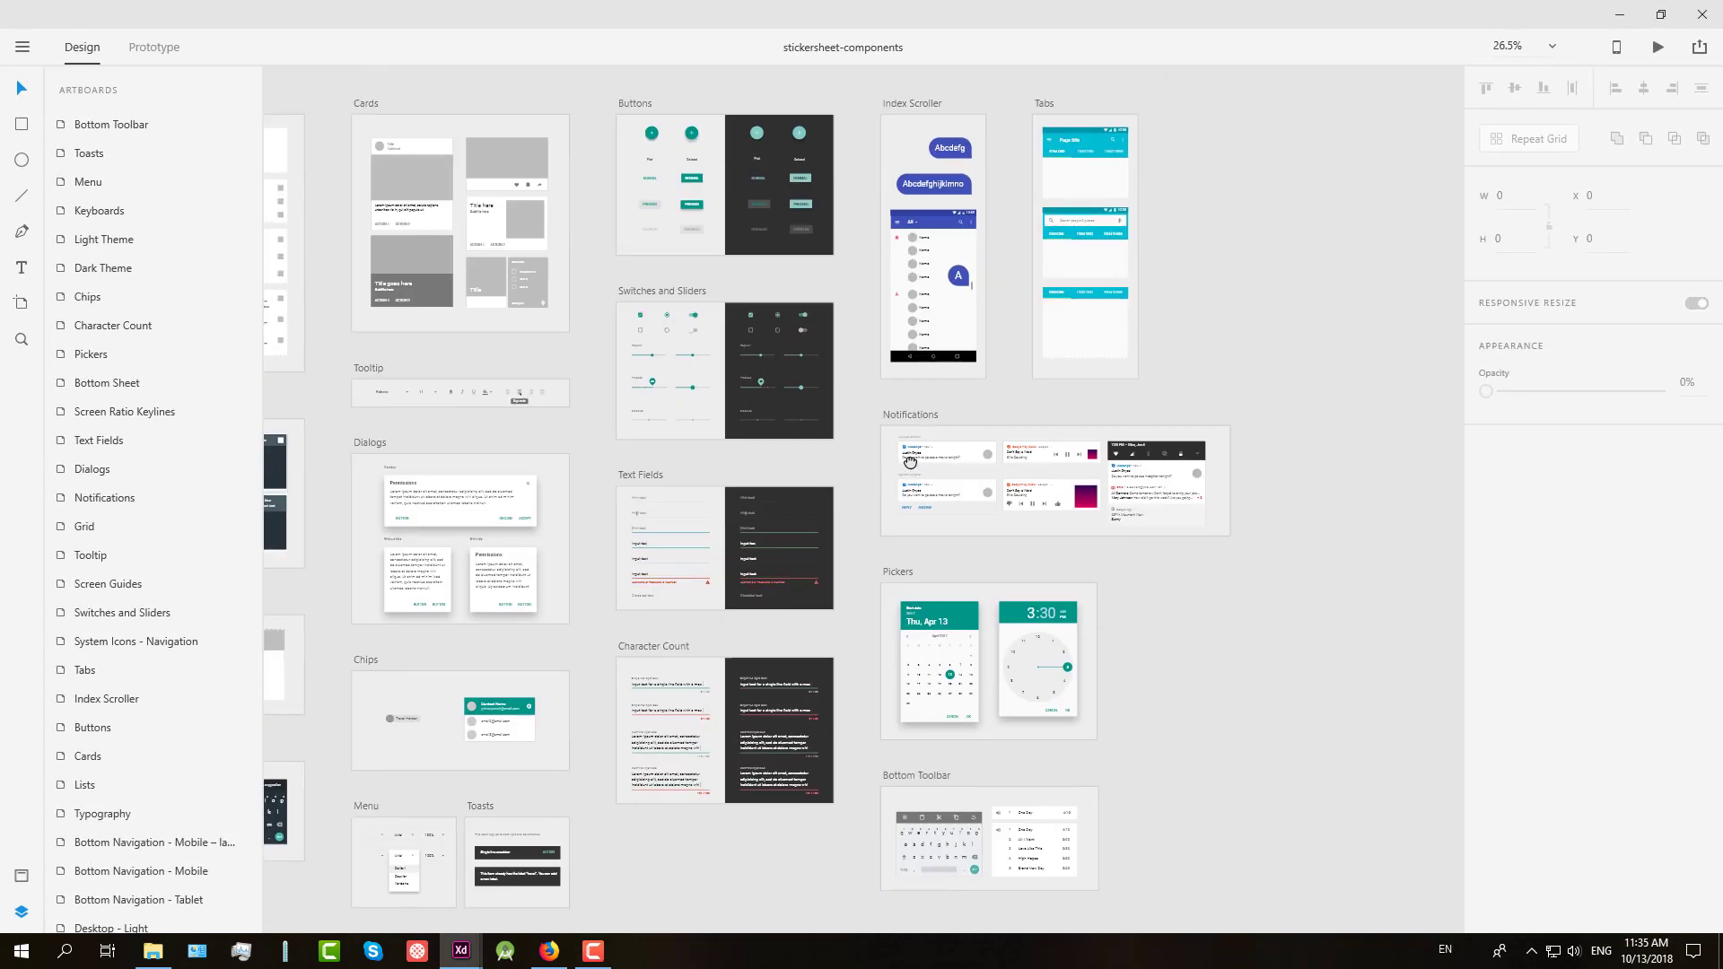
{"action": "scroll", "coordinate": [837, 413], "scroll_direction": "up", "scroll_amount": 5}
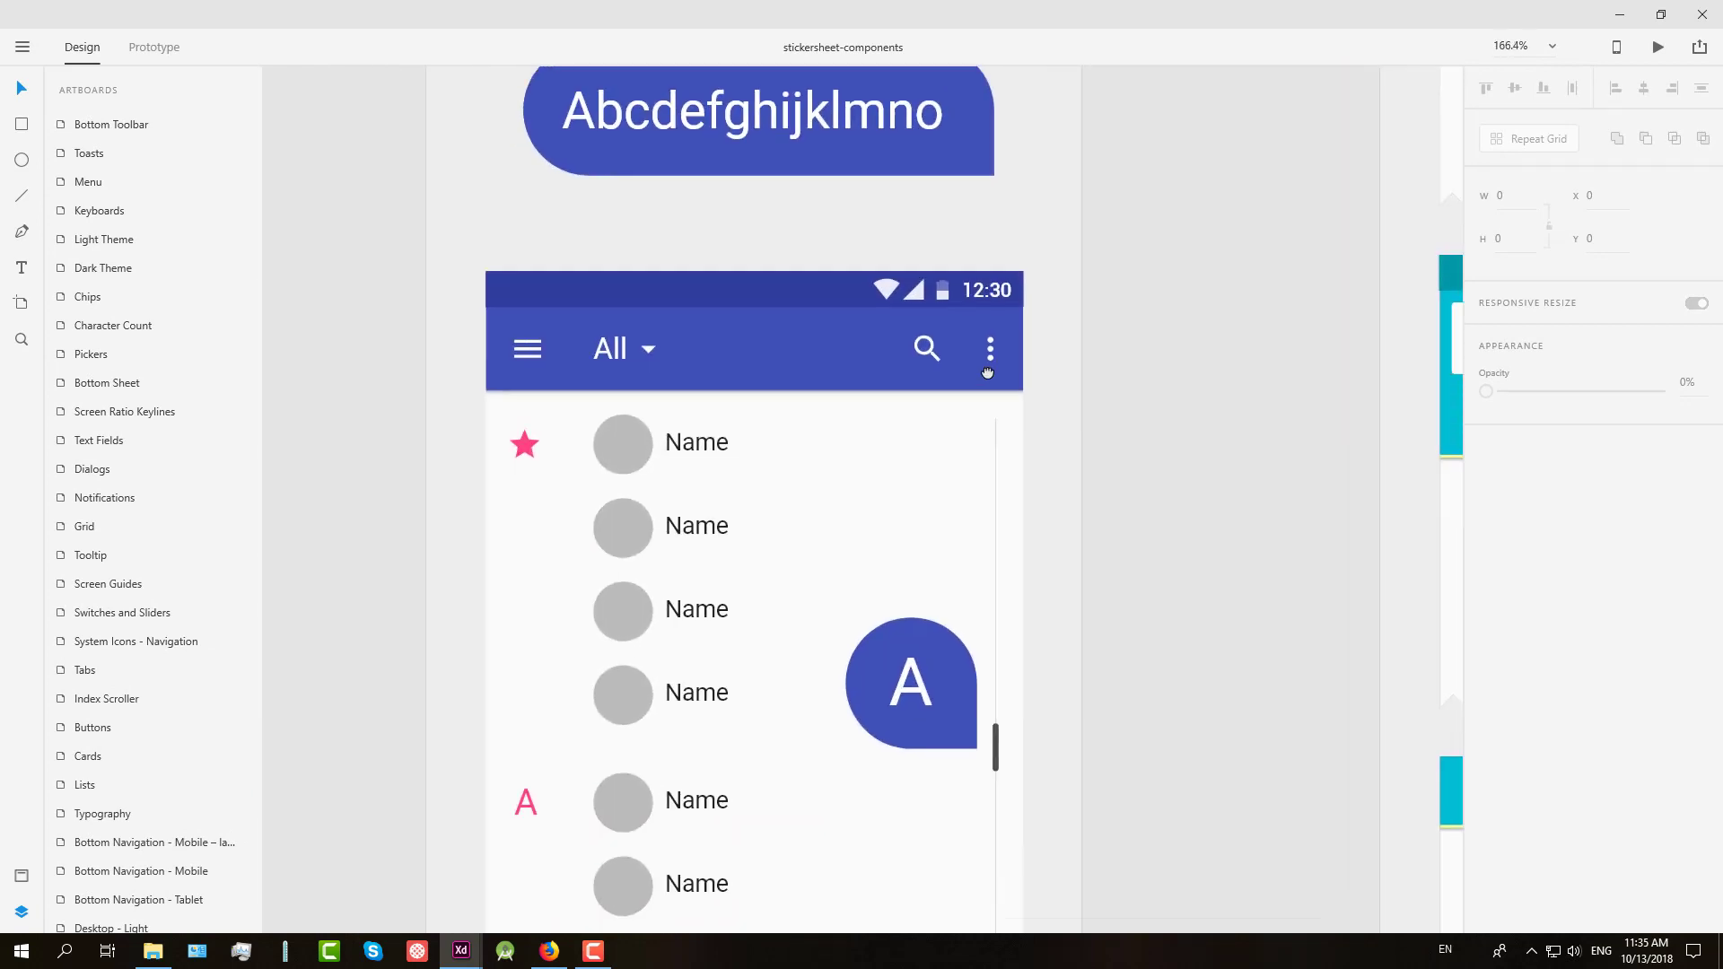
{"action": "left_click", "coordinate": [869, 303]}
{"action": "key", "text": "ctrl+shift+g"}
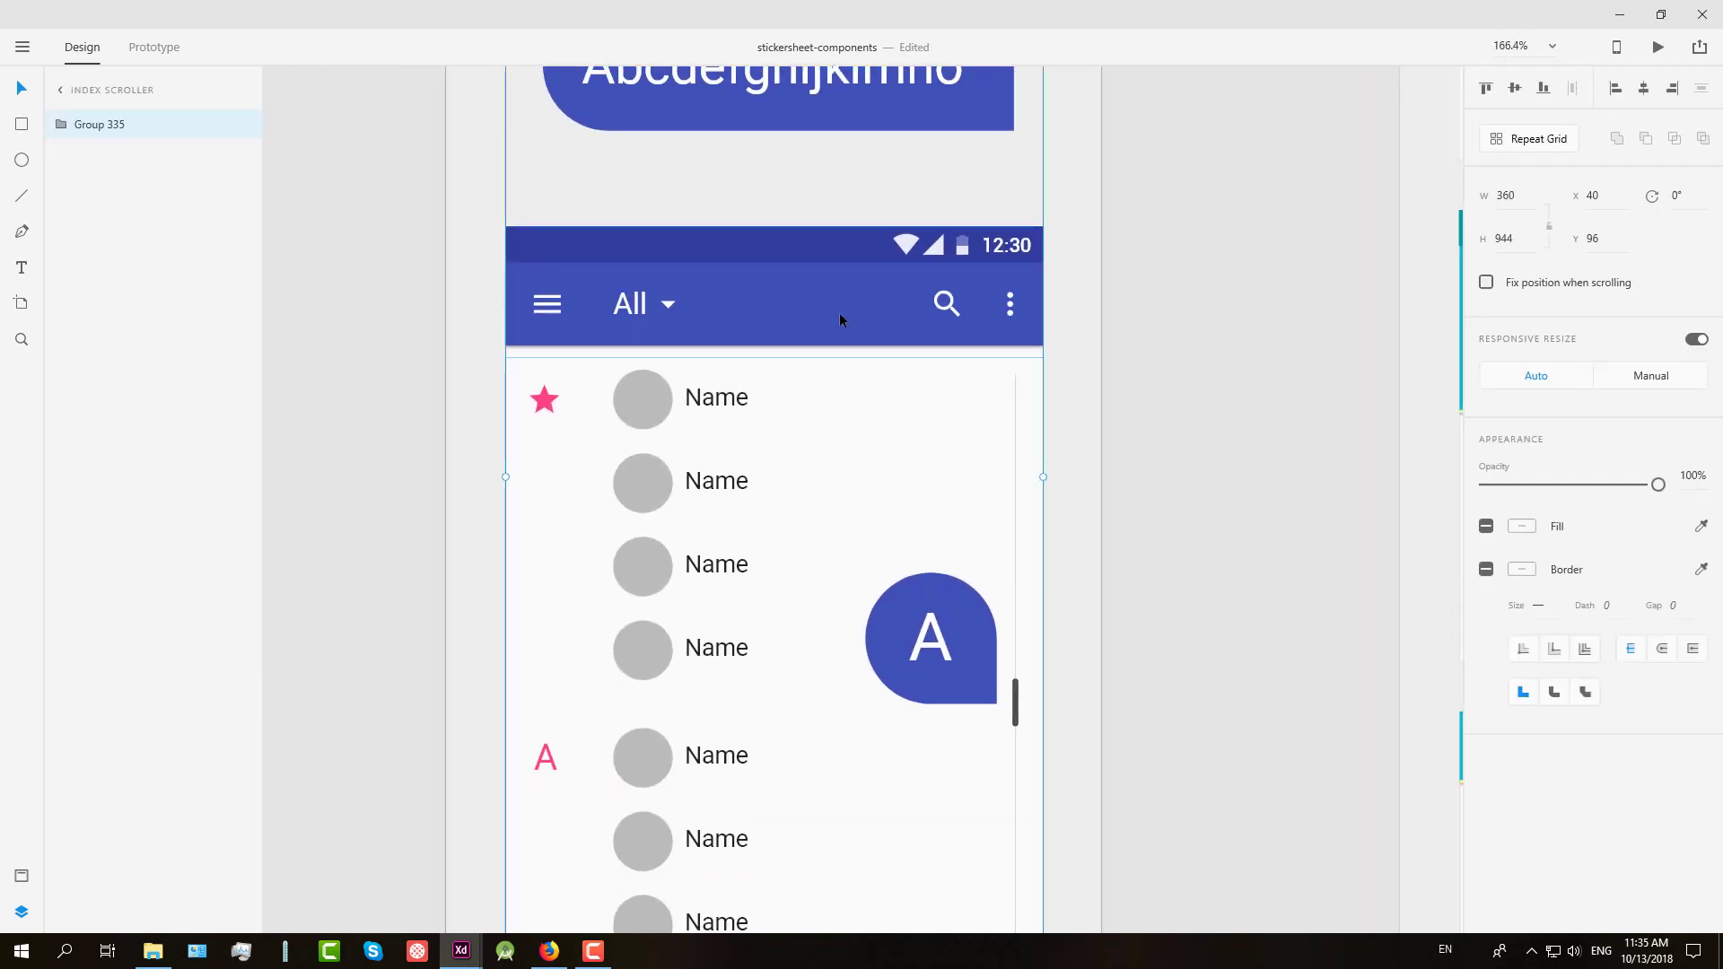
{"action": "left_click", "coordinate": [1179, 292]}
{"action": "left_click_drag", "start_coordinate": [832, 317], "coordinate": [650, 219]}
{"action": "key", "text": "ctrl+shift+g"}
{"action": "key", "text": "ctrl+shift+g"}
Step: Copy the status bar and app bar from the Index Scroller mock-up into the Untitled document's Android Mobile – 1 artboard
{"action": "left_click", "coordinate": [842, 297]}
{"action": "key", "text": "ctrl+z"}
{"action": "left_click", "coordinate": [800, 234], "text": "shift"}
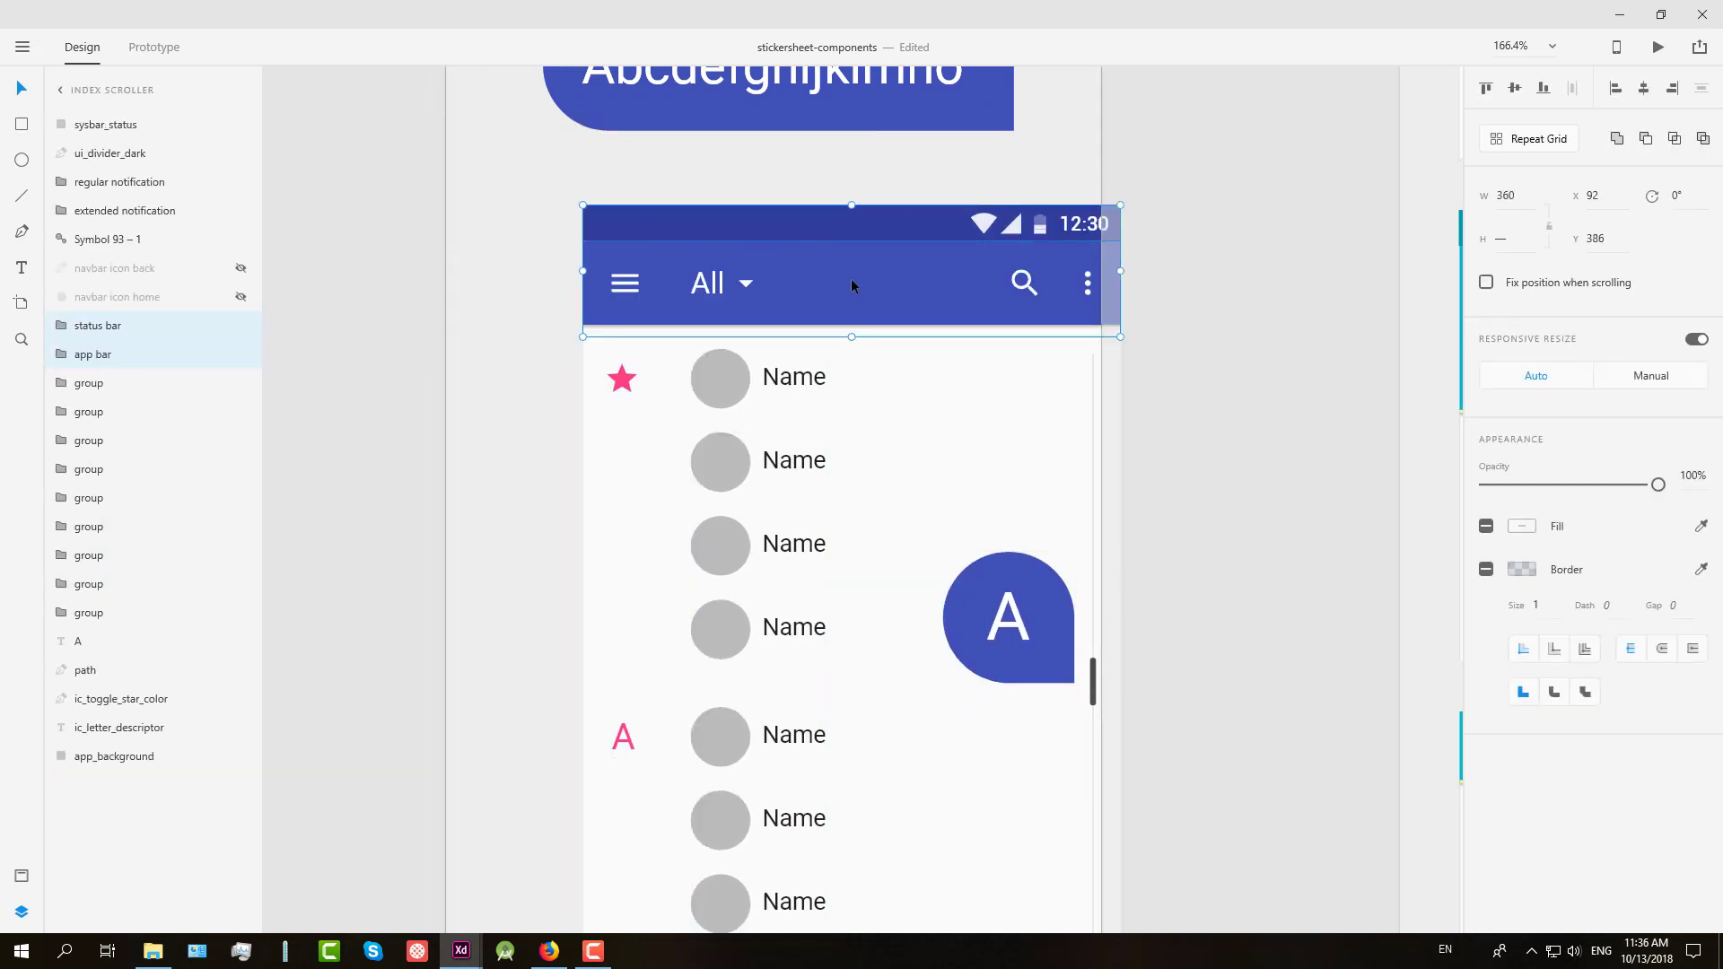
{"action": "left_click_drag", "start_coordinate": [853, 285], "coordinate": [594, 212]}
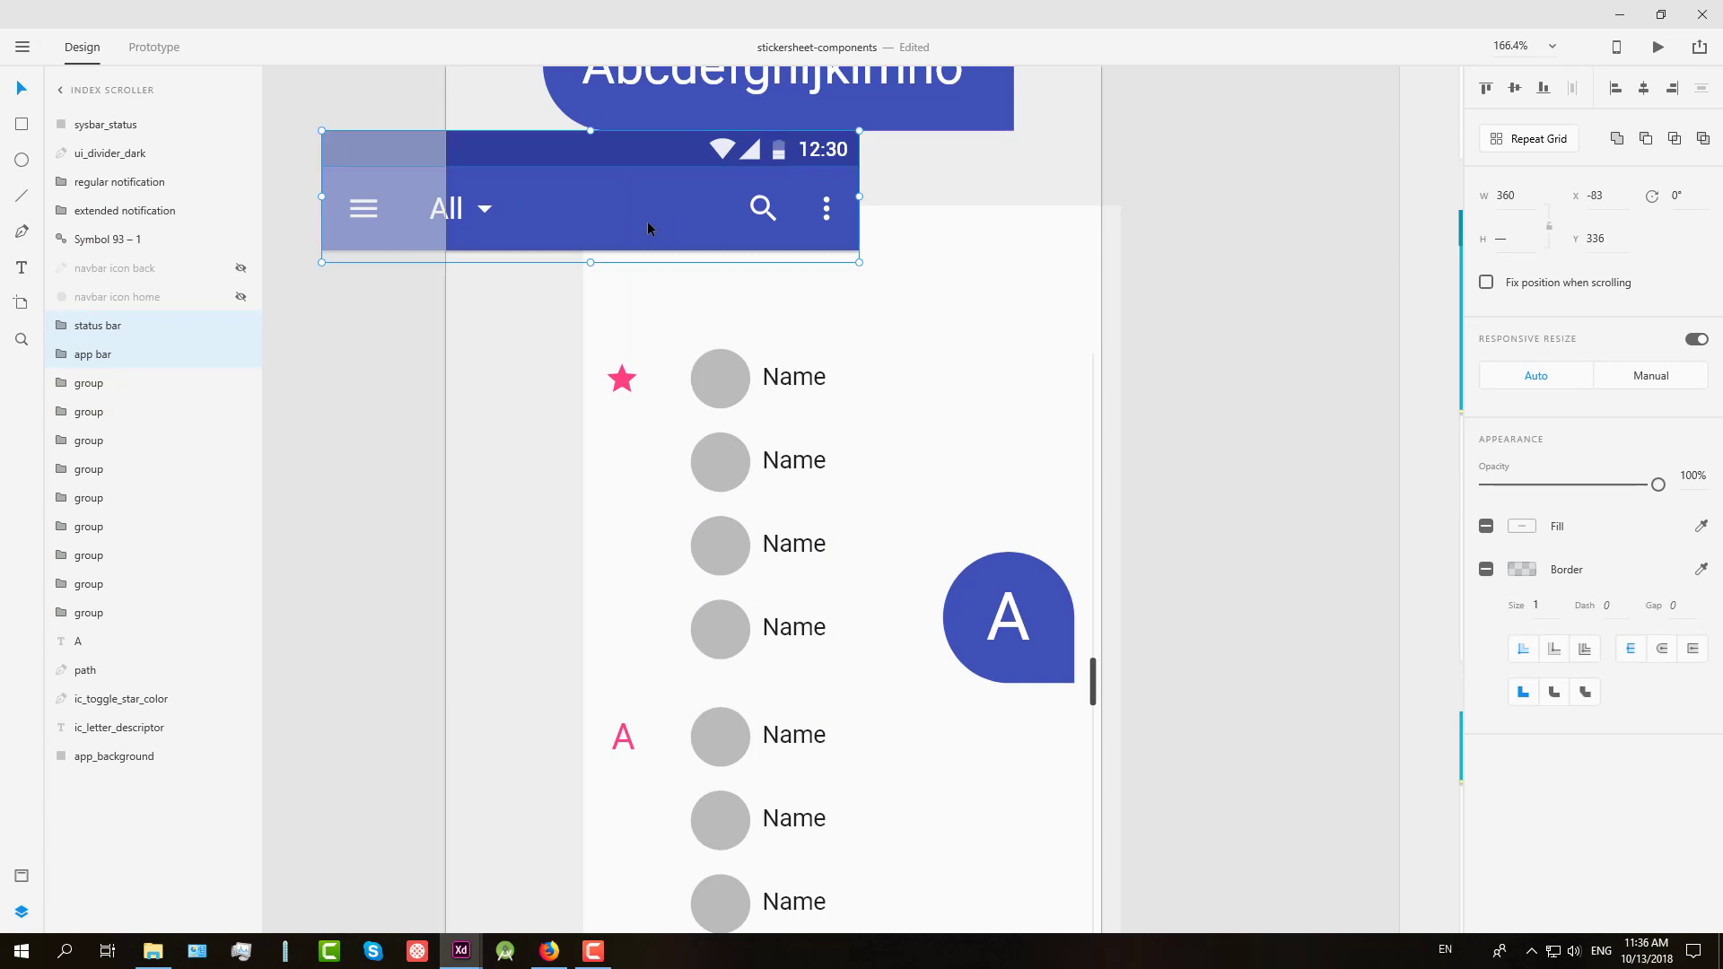
{"action": "mouse_move", "coordinate": [461, 949]}
{"action": "left_click", "coordinate": [354, 879]}
{"action": "key", "text": "ctrl+v"}
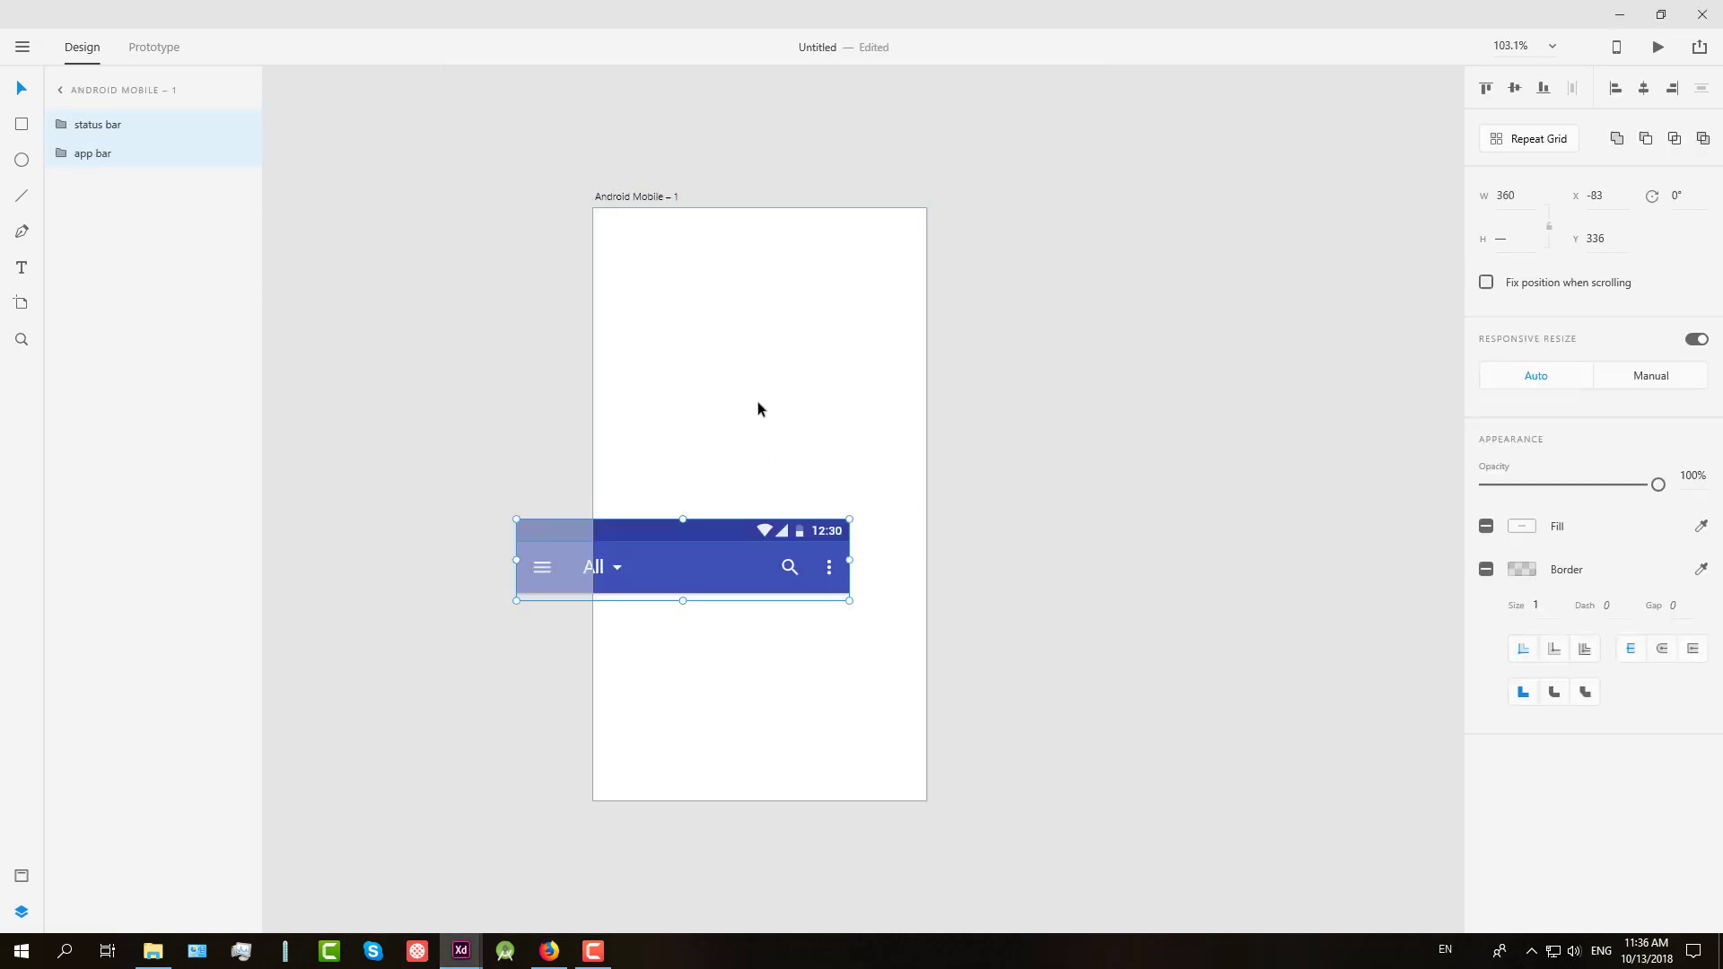
Step: Group the pasted status bar and app bar as "App Bar" and place the group flush with the artboard's top edge
{"action": "key", "text": "ctrl+g"}
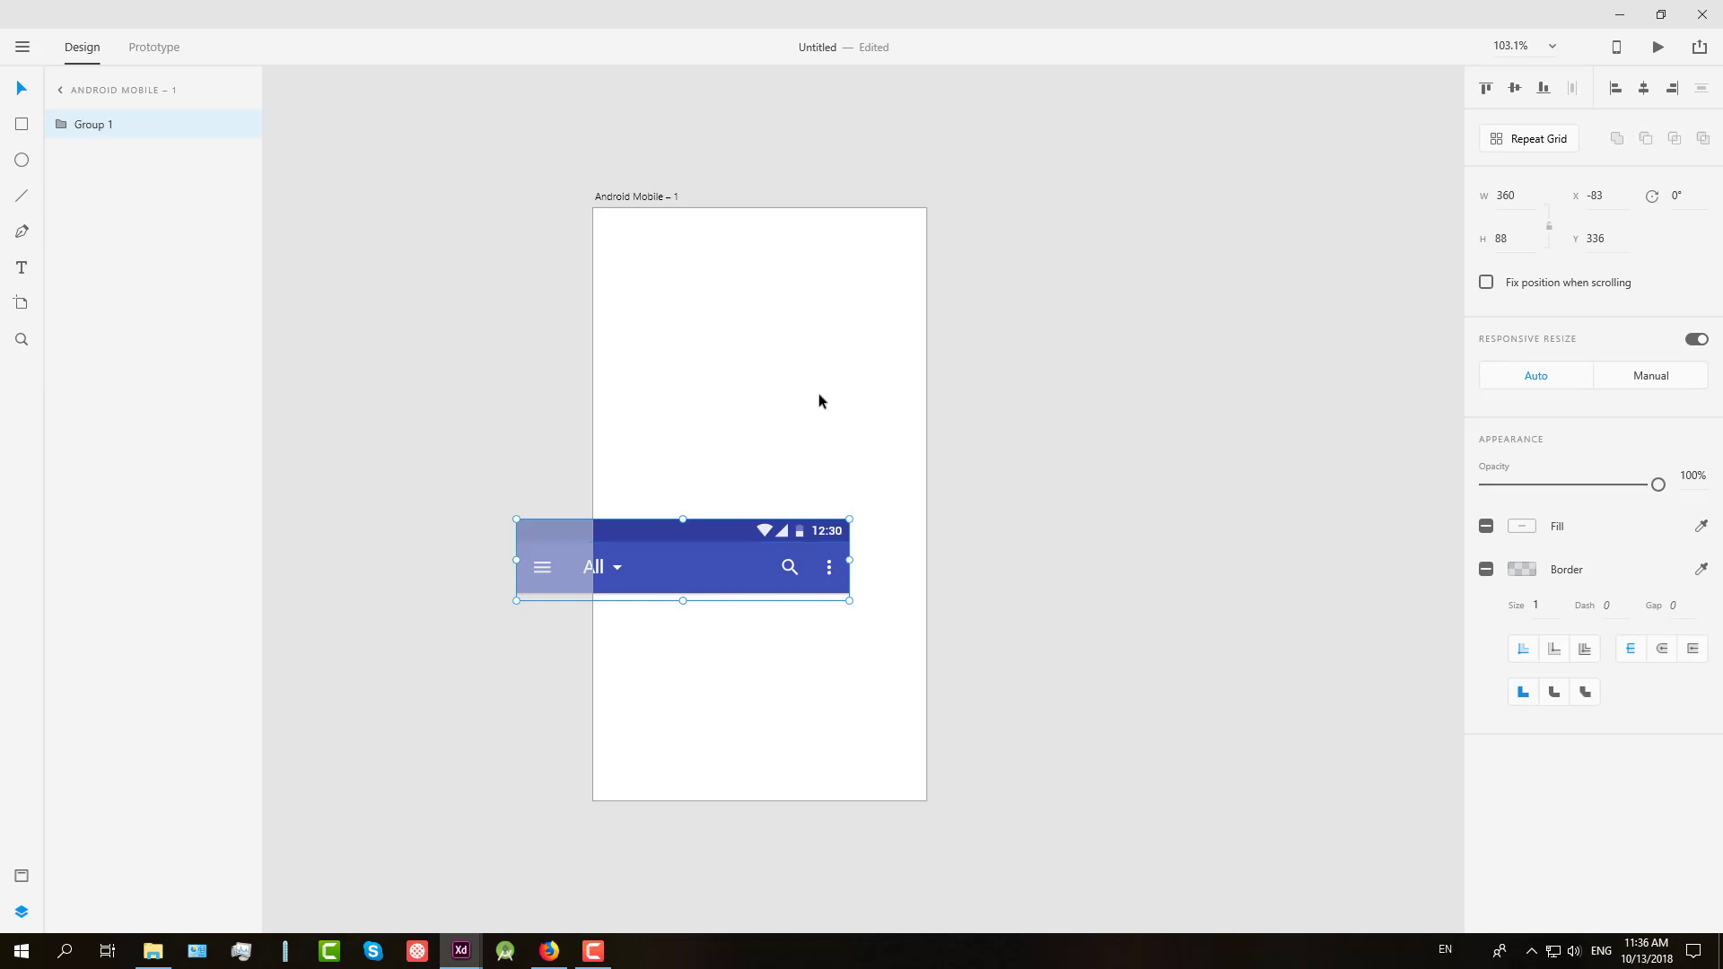
{"action": "double_click", "coordinate": [99, 128]}
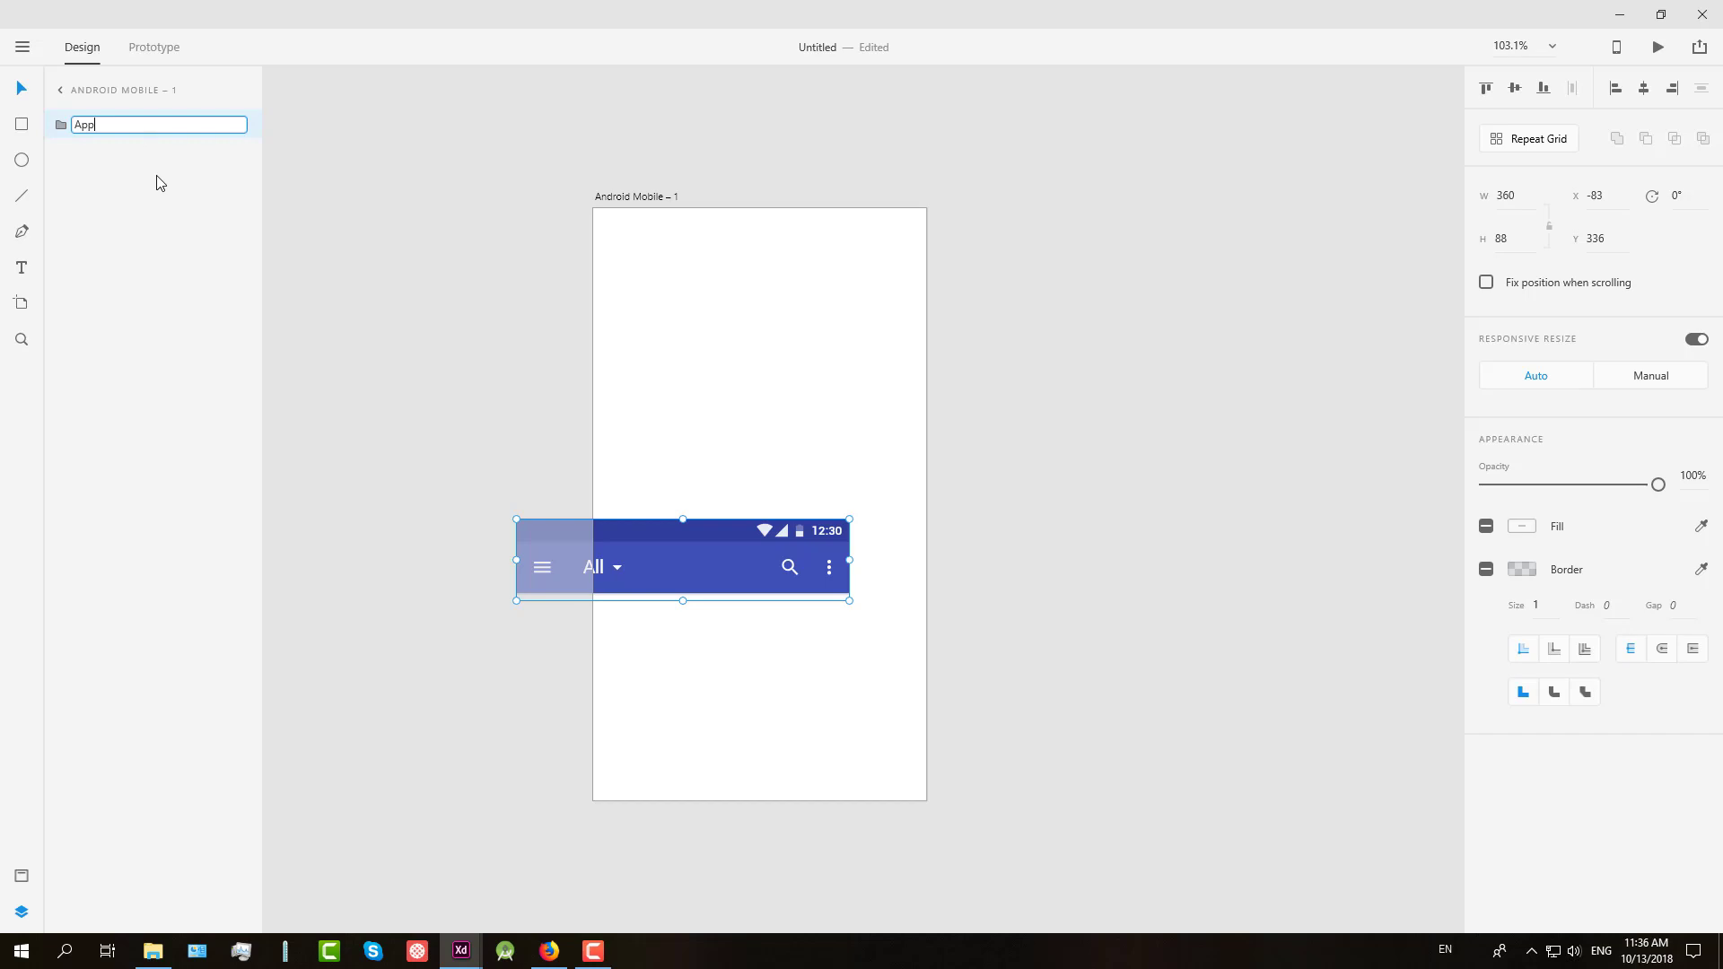
{"action": "key", "text": "Return"}
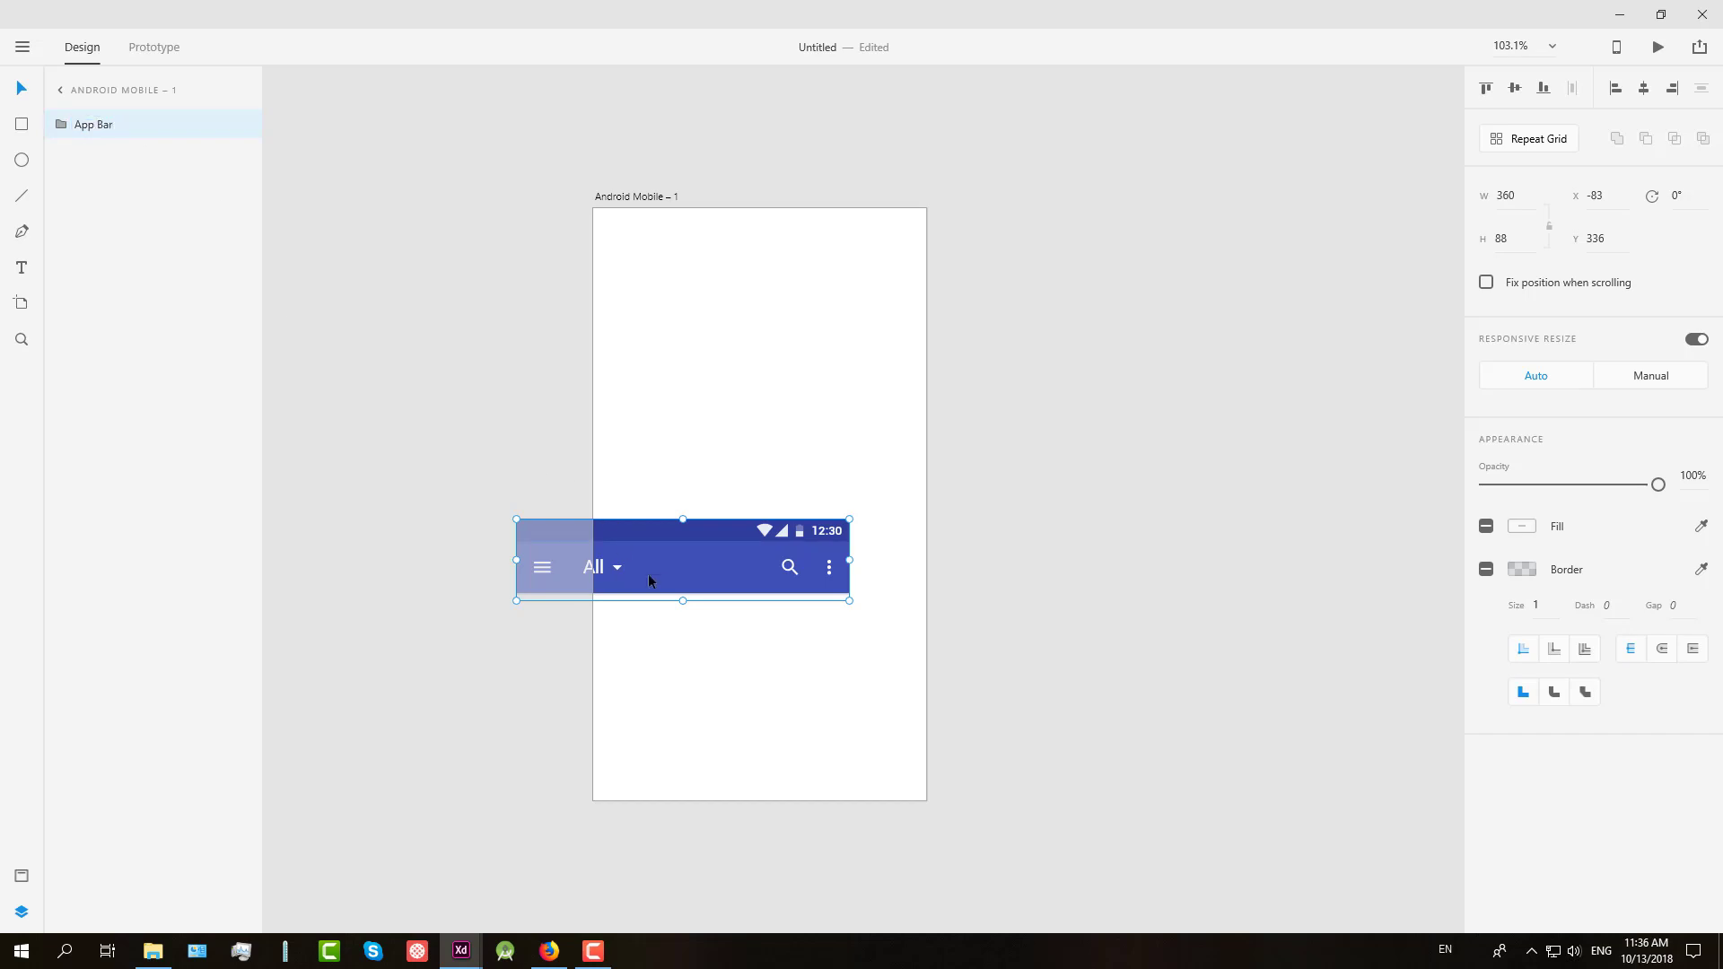
{"action": "left_click_drag", "start_coordinate": [676, 596], "coordinate": [757, 273]}
{"action": "left_click", "coordinate": [780, 175]}
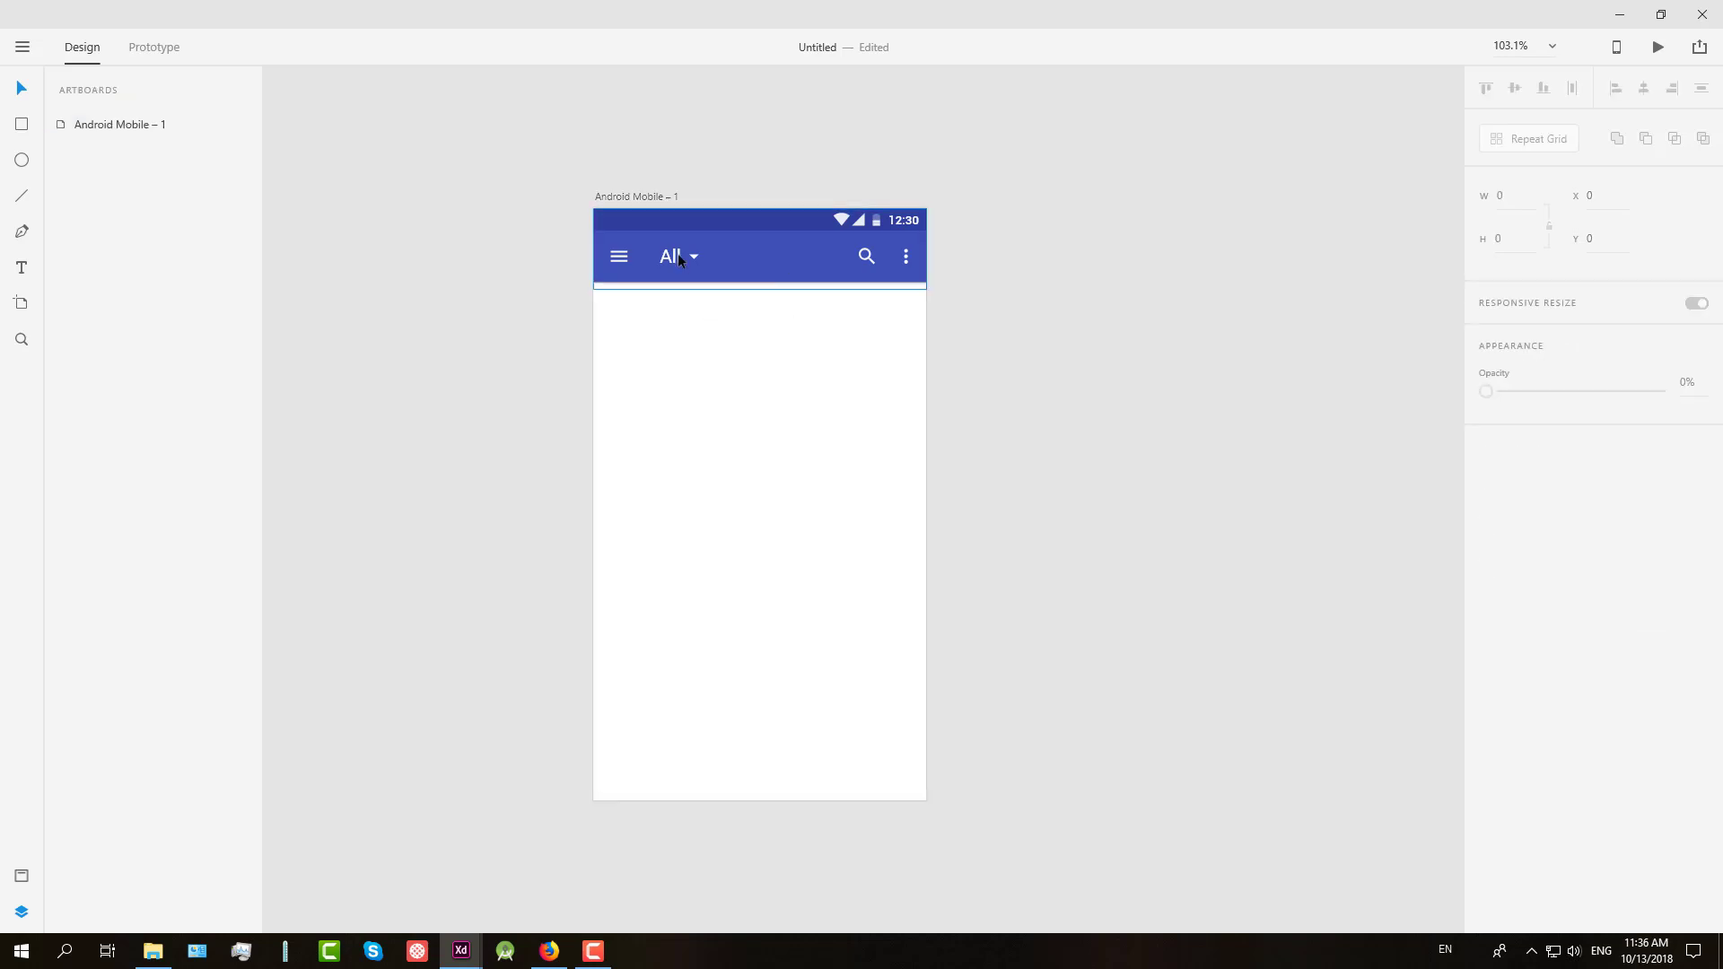
Step: Switch to the stickersheet-components document and close it
{"action": "left_click", "coordinate": [461, 950]}
{"action": "left_click", "coordinate": [559, 877]}
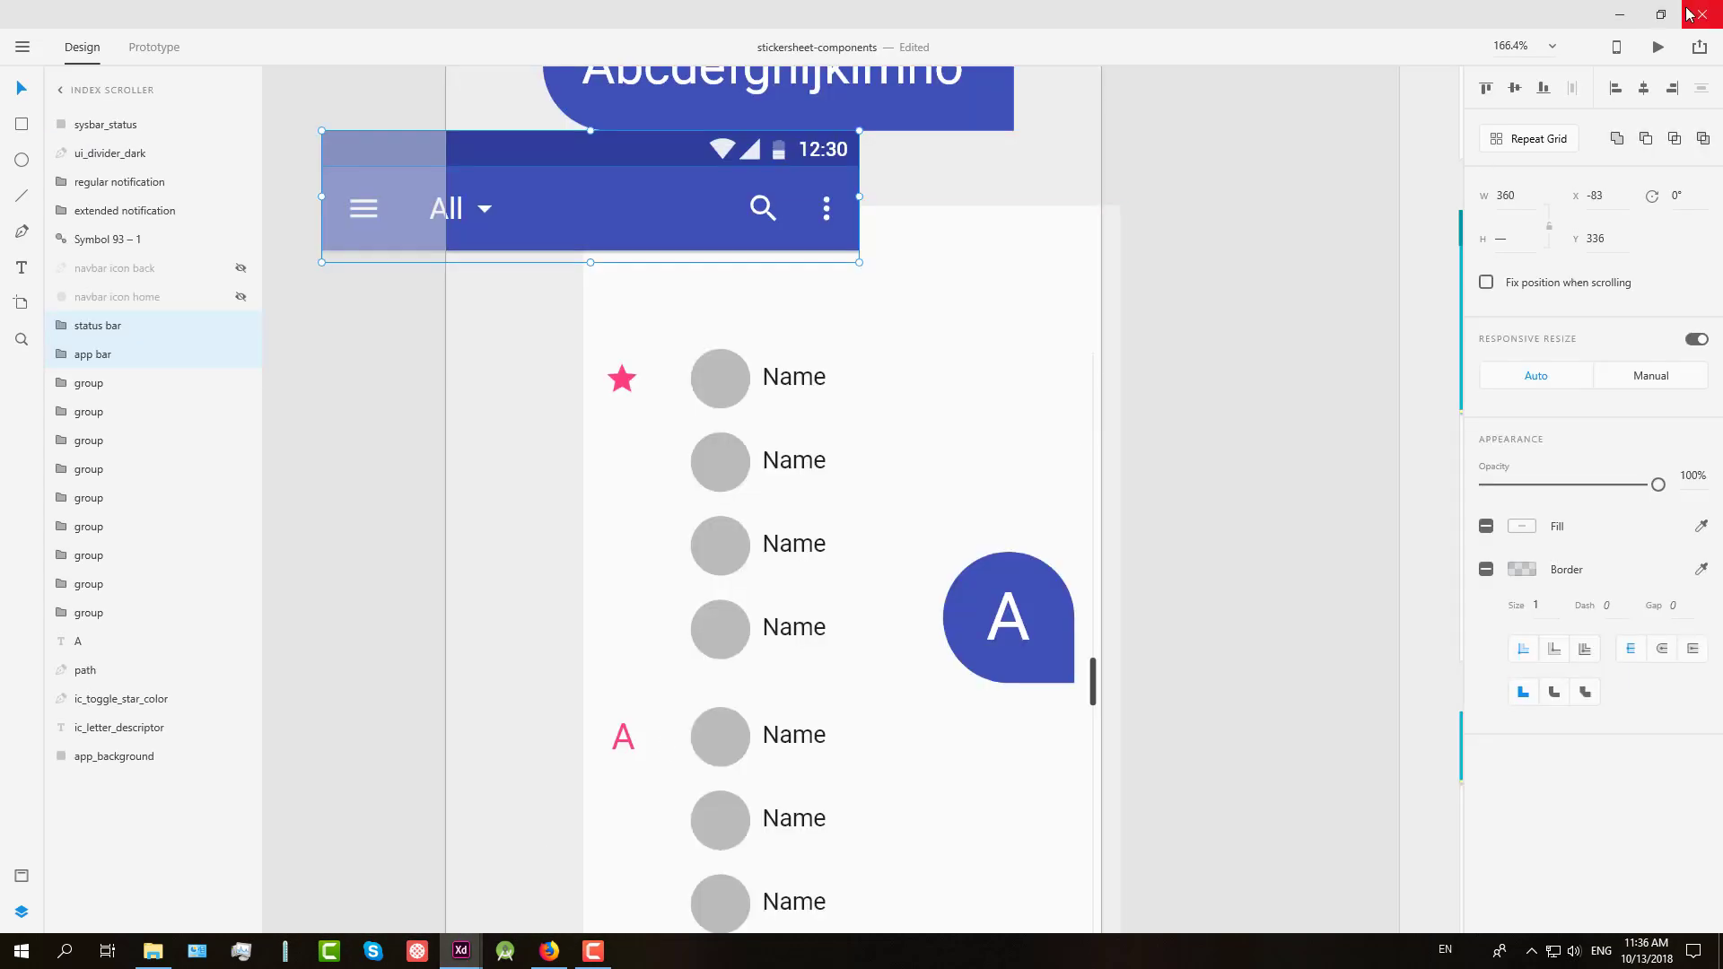
{"action": "left_click", "coordinate": [1699, 14]}
{"action": "left_click", "coordinate": [932, 519]}
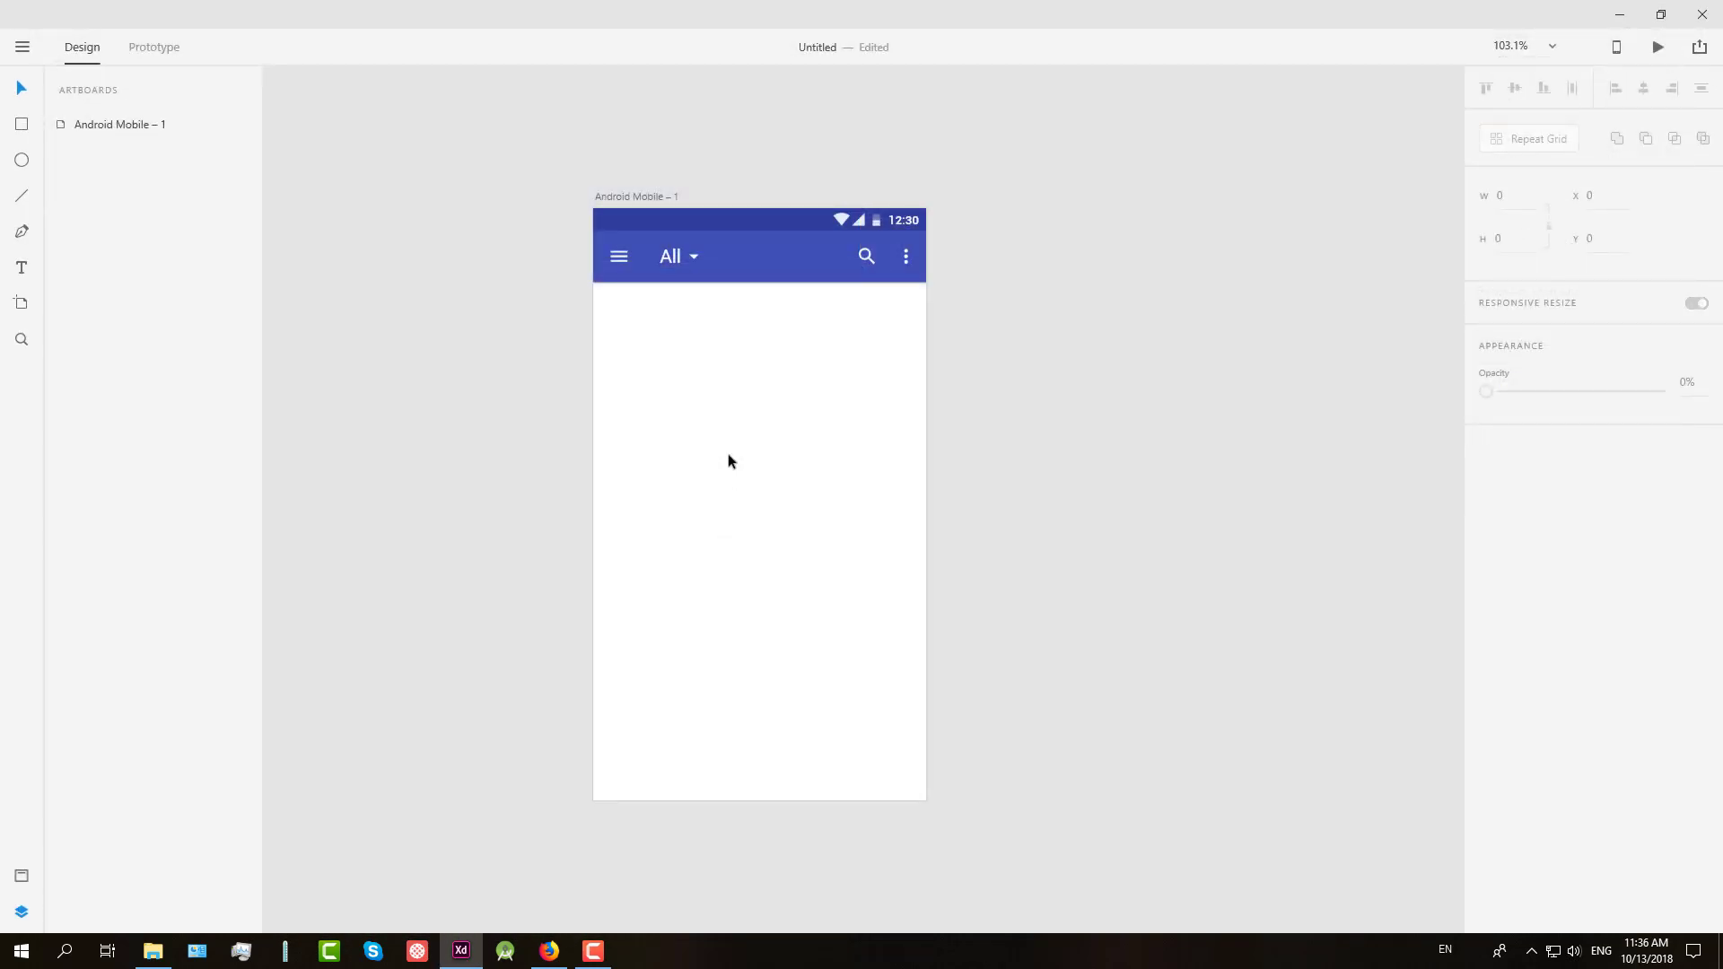
Step: Delete the drop-down arrow beside the "All" title in the app bar
{"action": "scroll", "coordinate": [733, 272], "scroll_direction": "up", "scroll_amount": 2}
{"action": "double_click", "coordinate": [733, 267]}
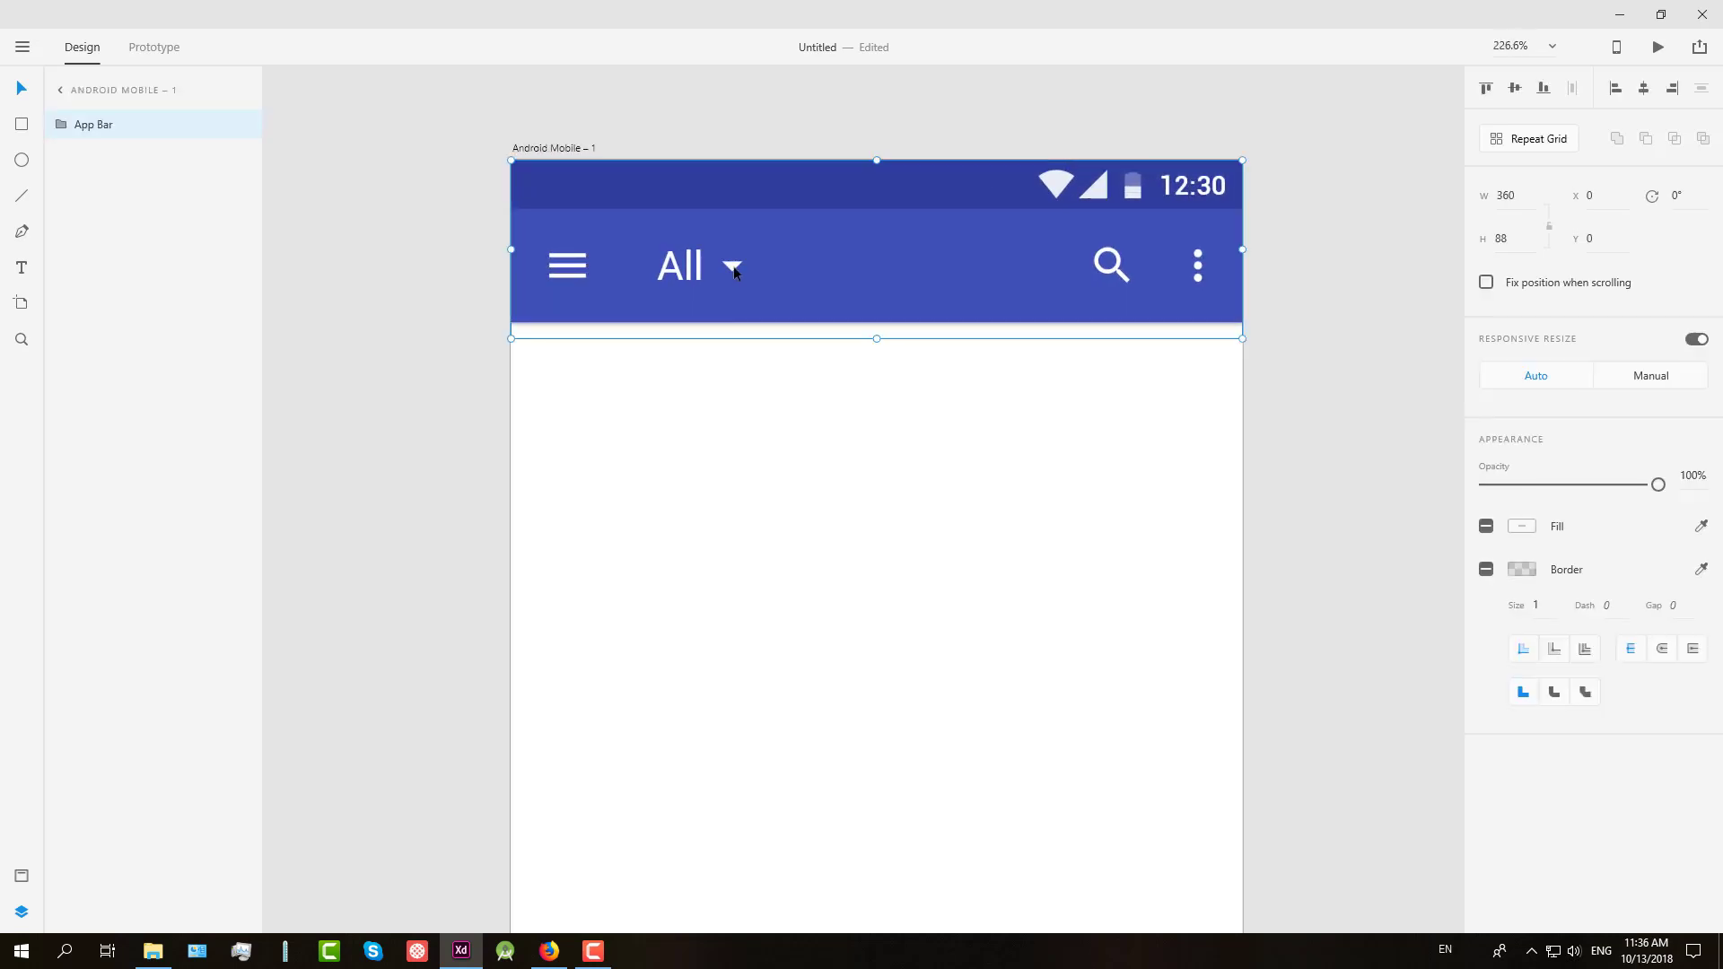
{"action": "double_click", "coordinate": [733, 266]}
{"action": "key", "text": "Delete"}
Step: Replace the app bar title "All" with "Notifications"
{"action": "left_click", "coordinate": [673, 267]}
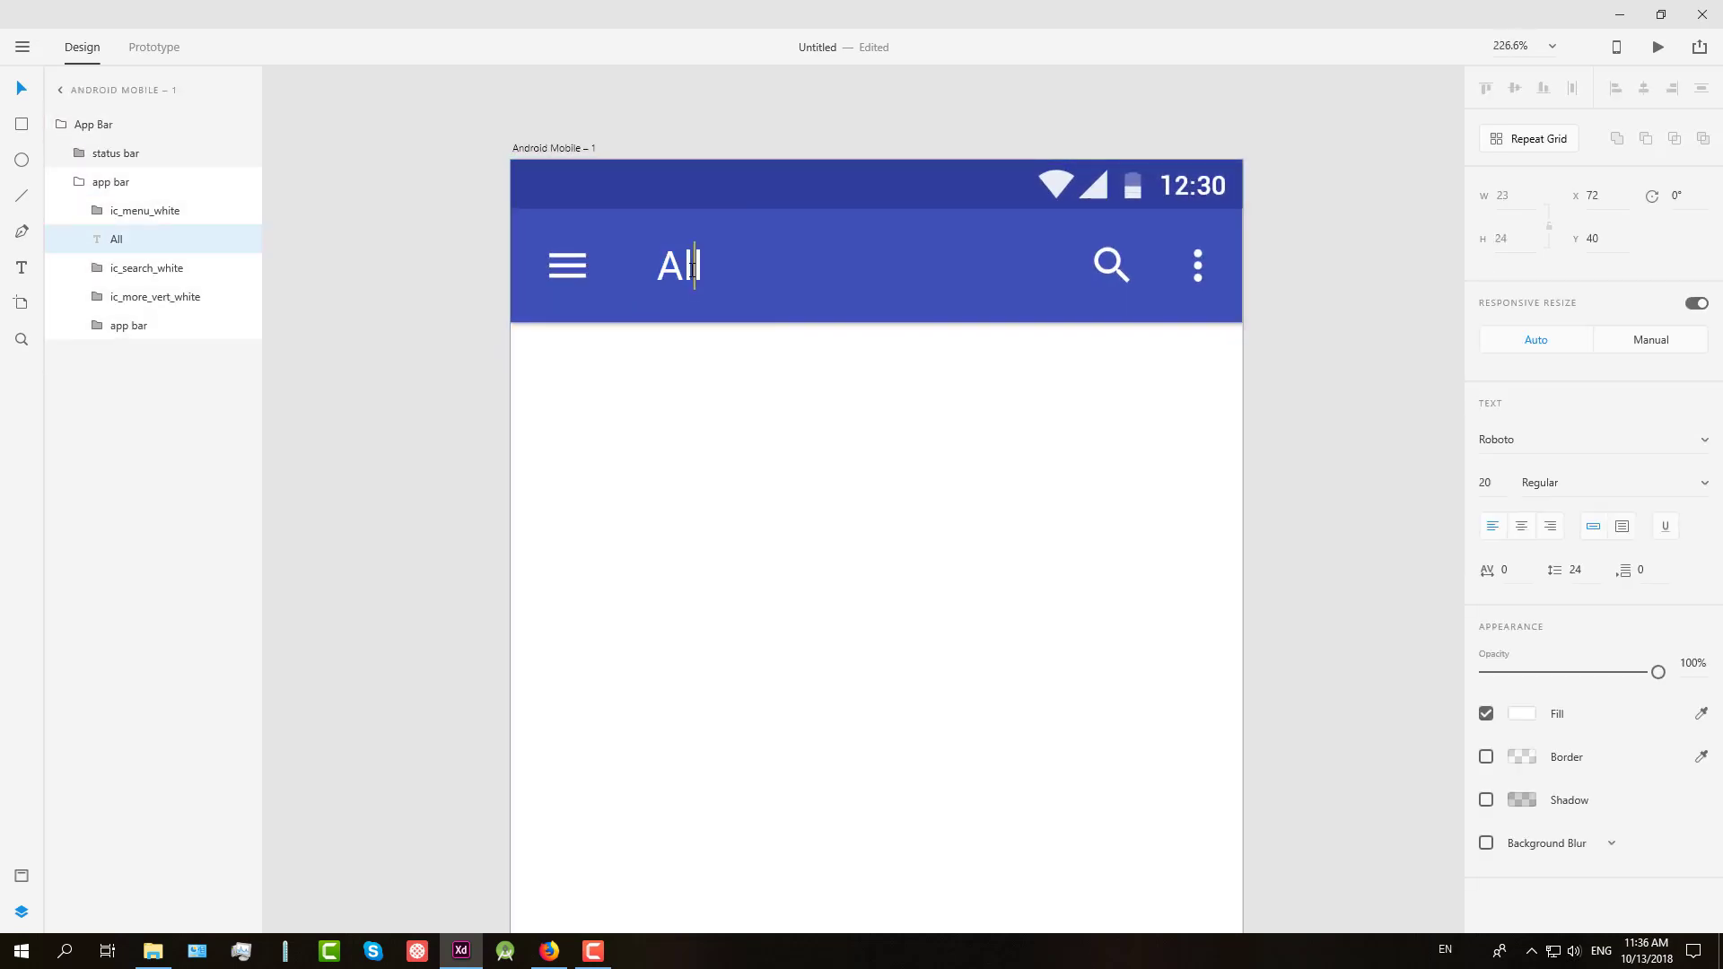
{"action": "double_click", "coordinate": [669, 267]}
{"action": "left_click", "coordinate": [663, 269]}
{"action": "left_click_drag", "start_coordinate": [663, 269], "coordinate": [715, 272]}
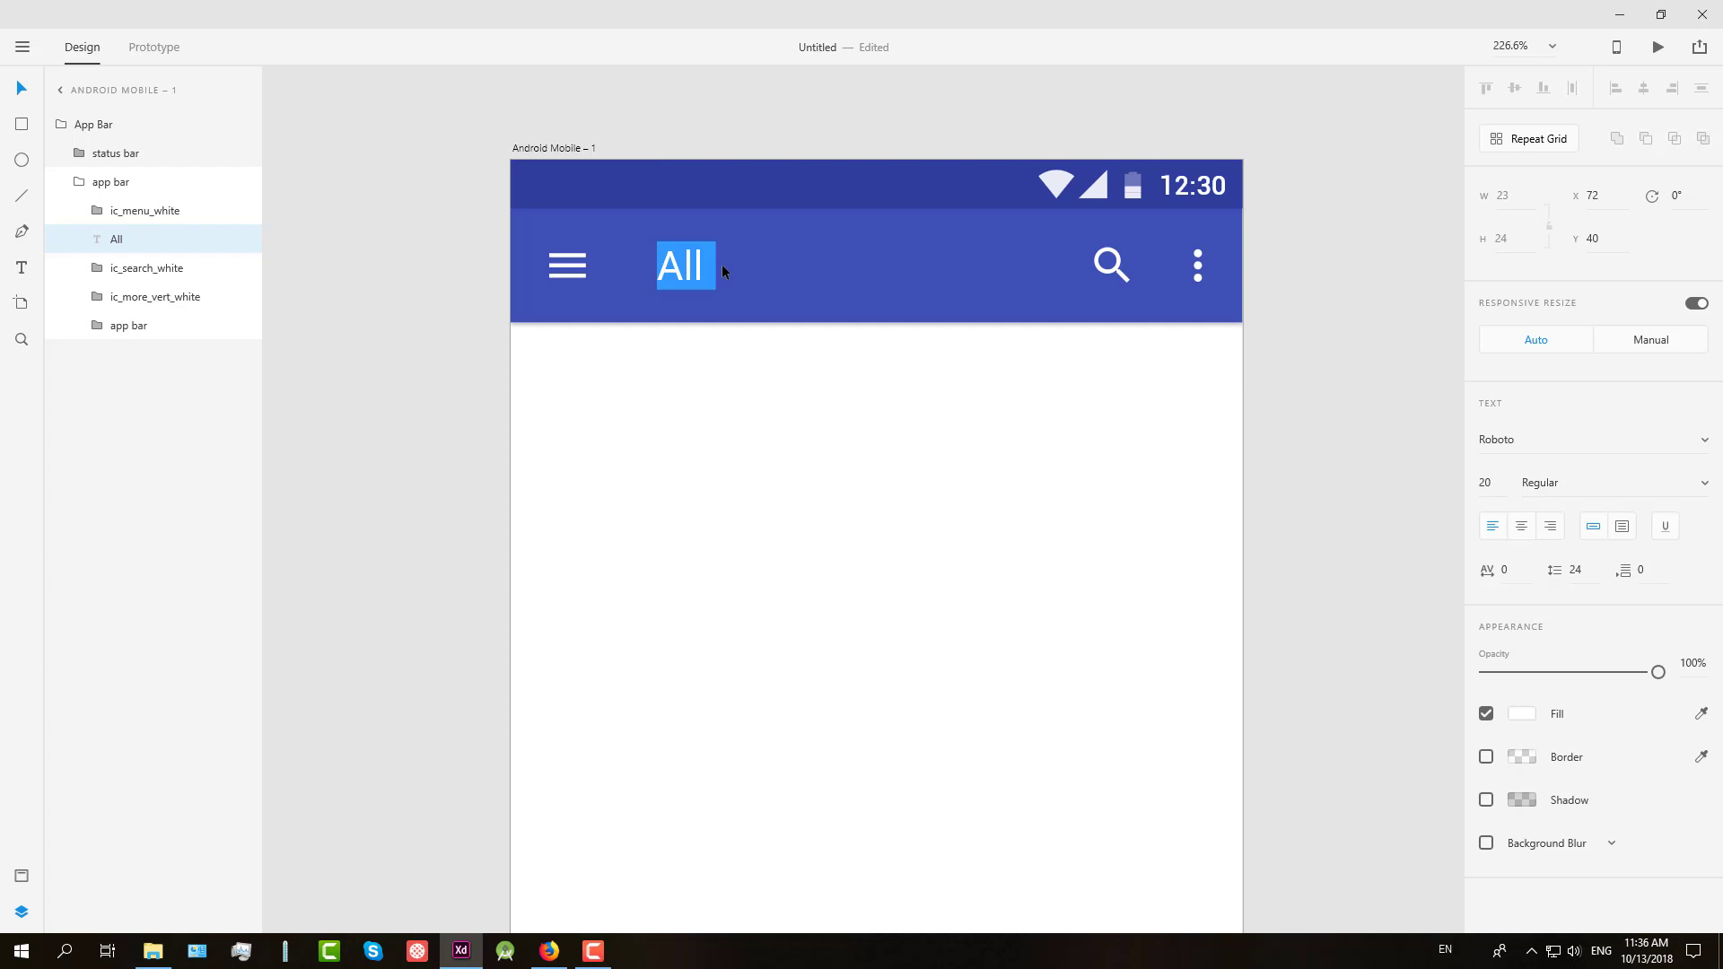
{"action": "type", "text": "Notifications"}
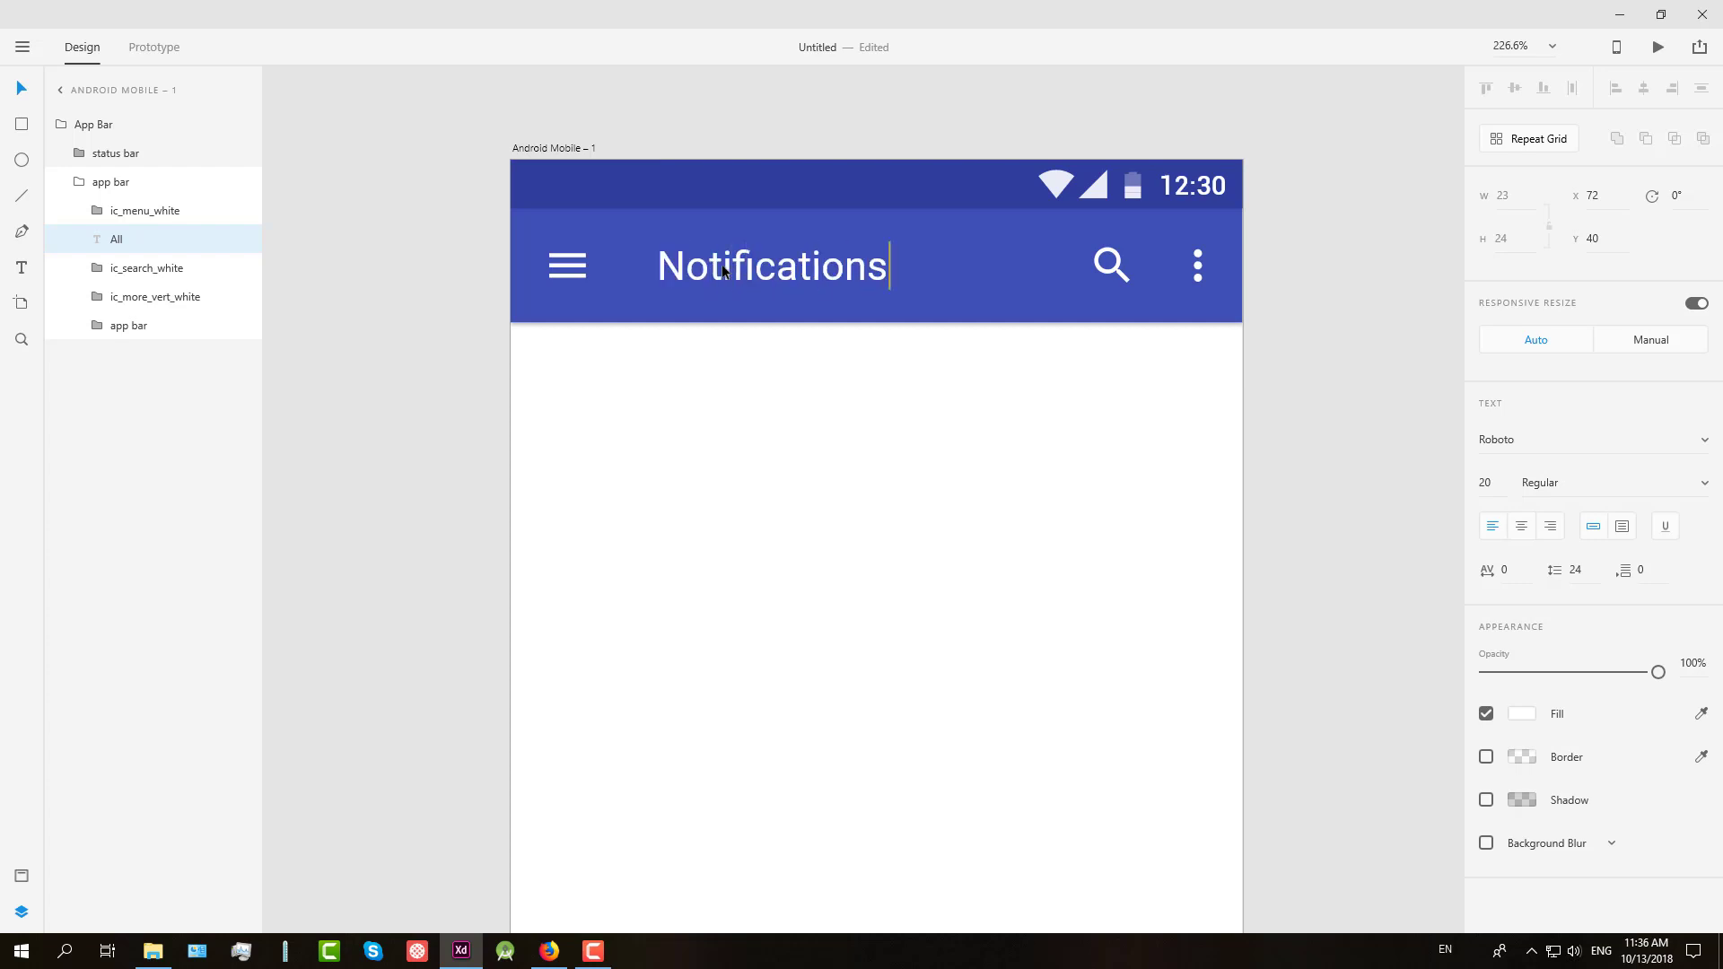
{"action": "left_click", "coordinate": [20, 94]}
{"action": "left_click", "coordinate": [374, 292]}
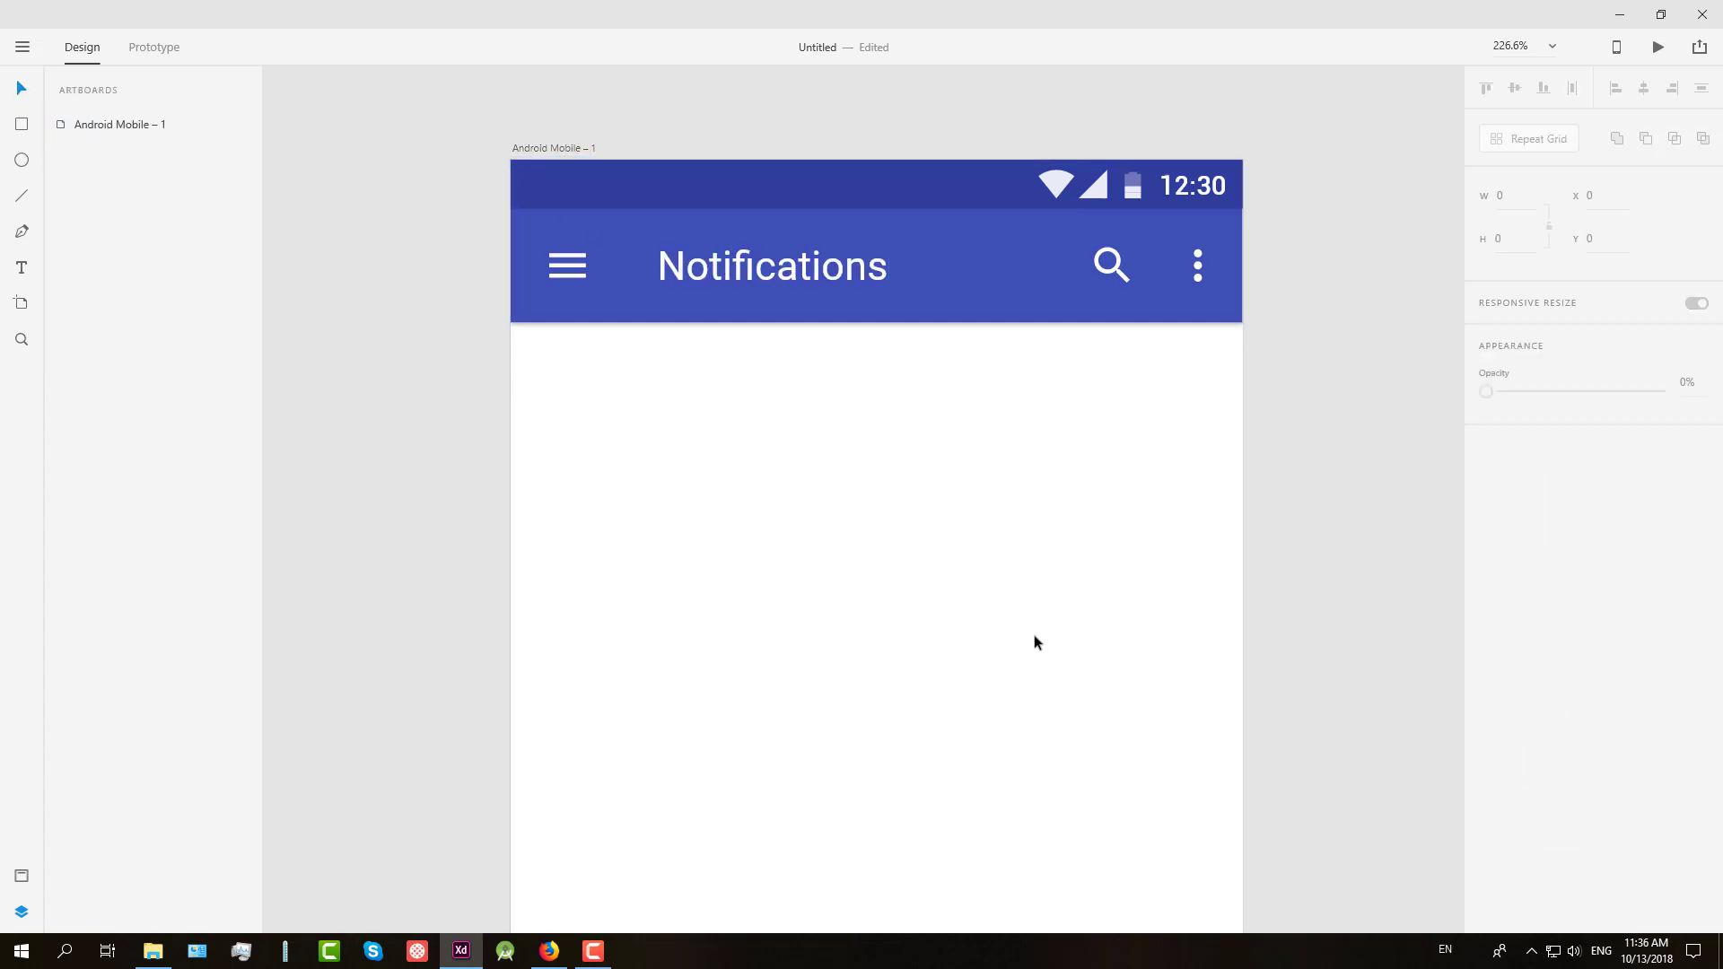
Step: Draw a 360-wide rectangle at X 0, Y 97 below the app bar and set its height to 110
{"action": "scroll", "coordinate": [1274, 564], "scroll_direction": "down", "scroll_amount": 2}
{"action": "left_click_drag", "start_coordinate": [1273, 595], "coordinate": [1205, 534]}
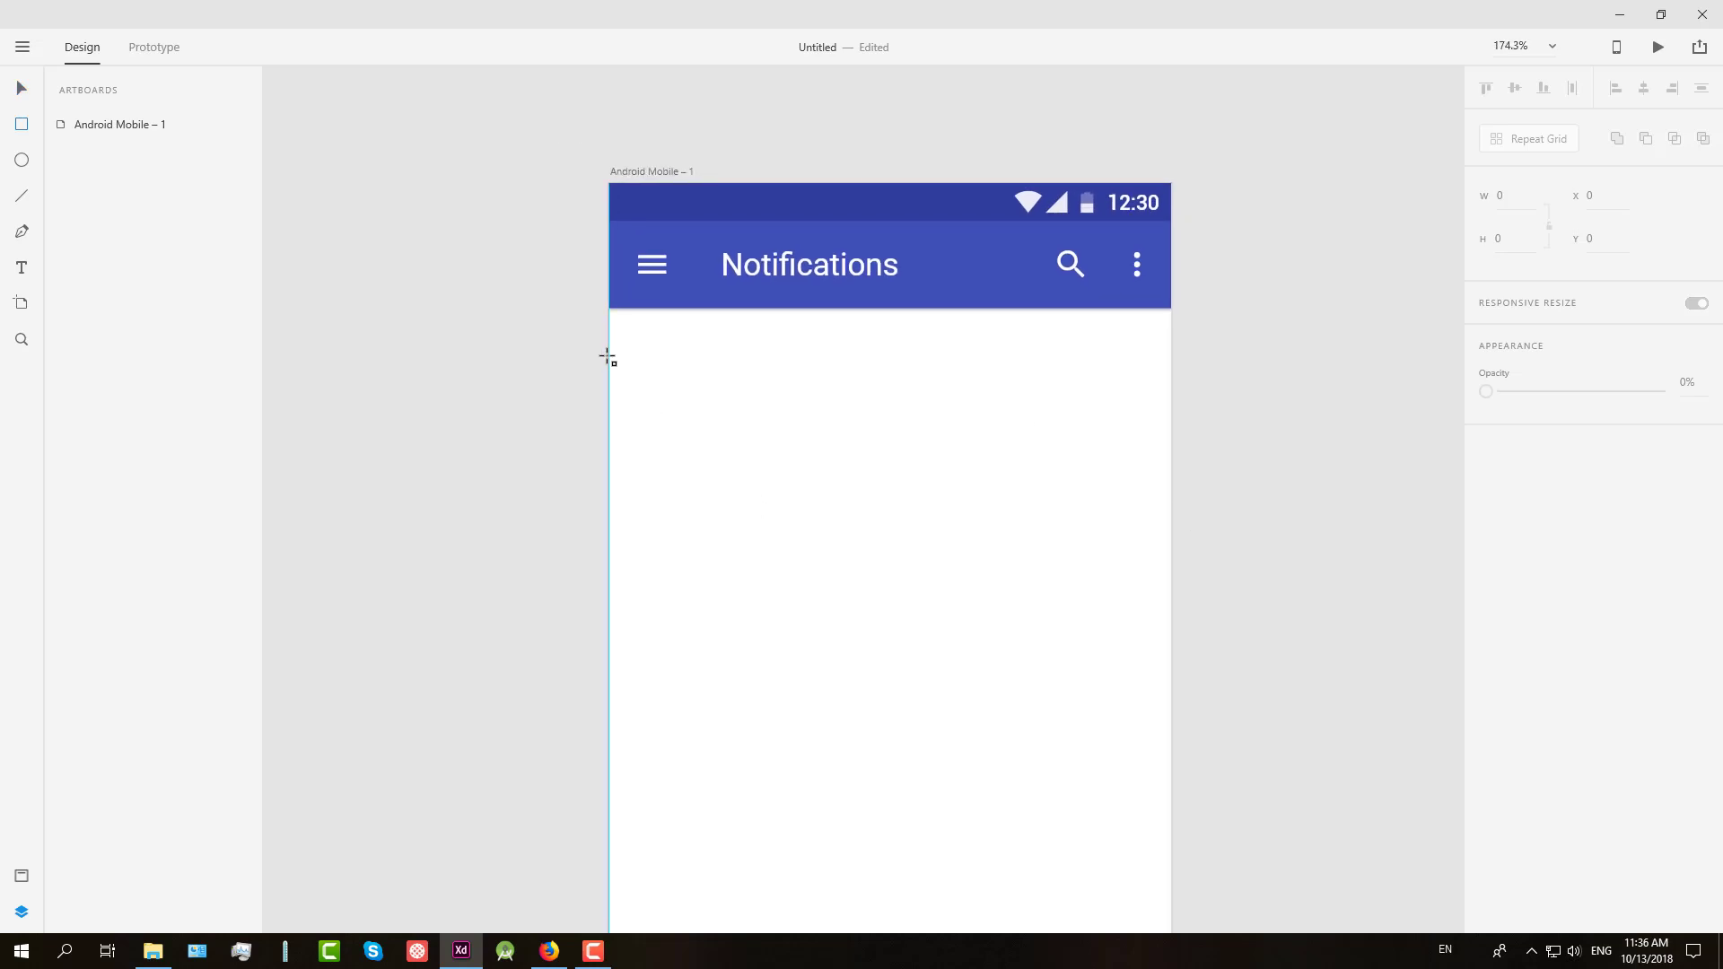
{"action": "mouse_move", "coordinate": [609, 337]}
{"action": "left_mouse_down"}
{"action": "mouse_move", "coordinate": [1080, 499]}
{"action": "mouse_move", "coordinate": [1174, 507]}
{"action": "left_mouse_up"}
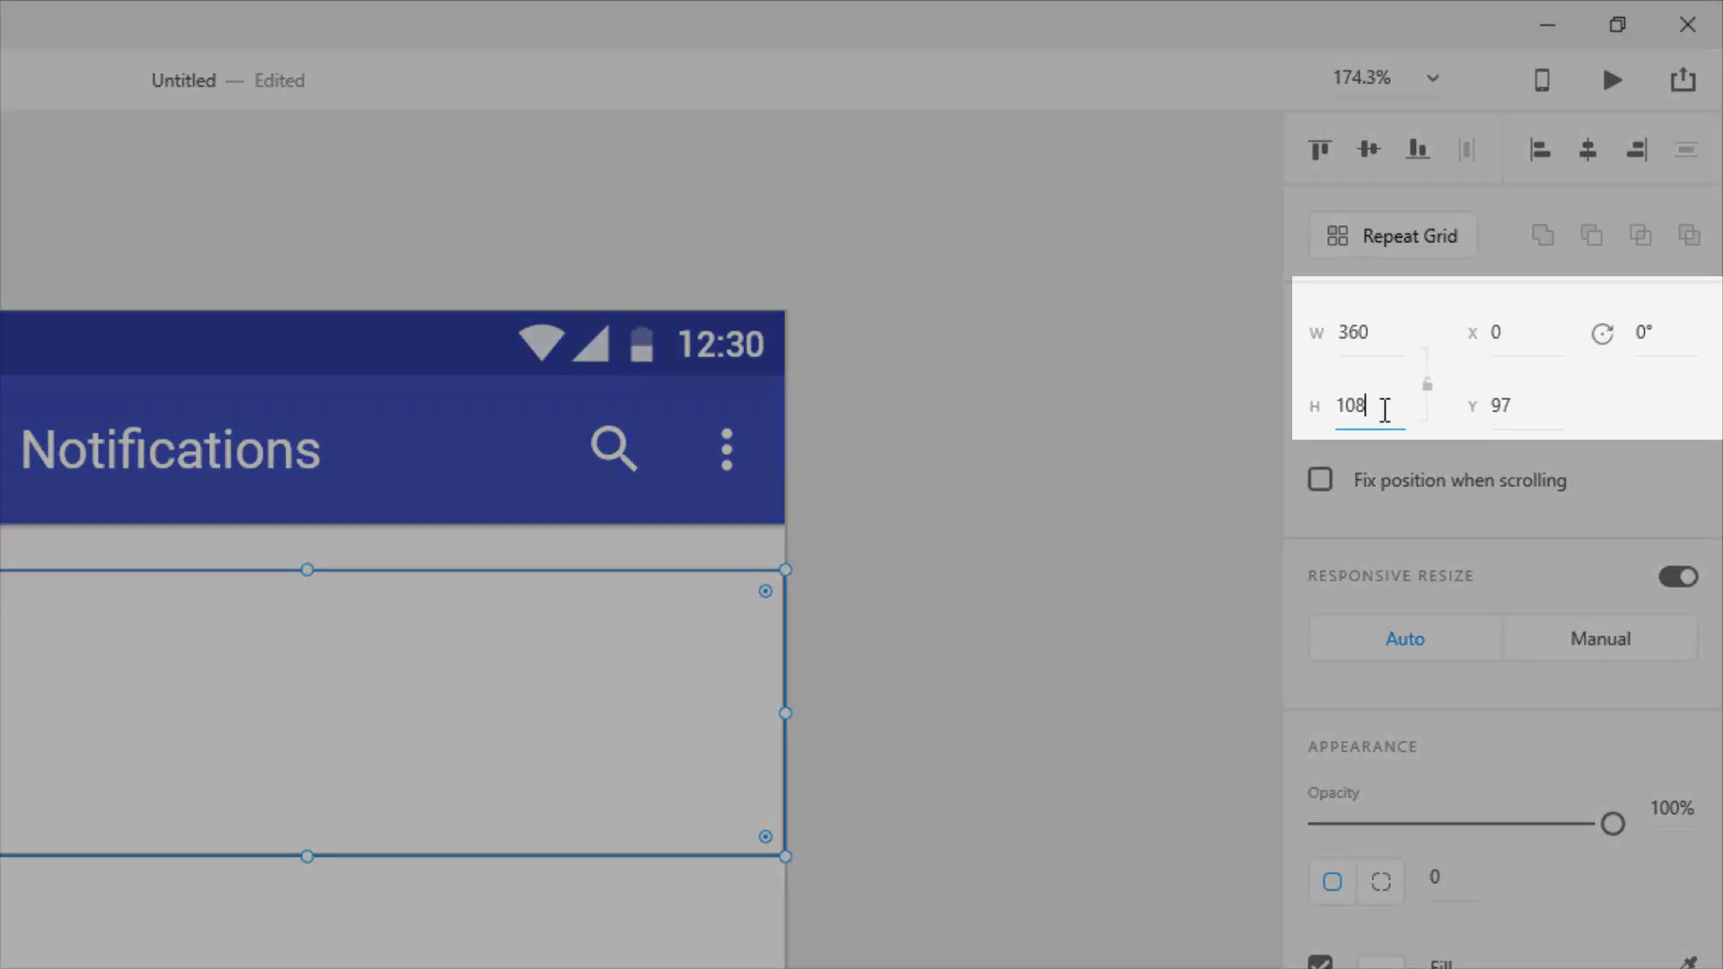
{"action": "left_click", "coordinate": [1383, 408]}
{"action": "key", "text": "Return"}
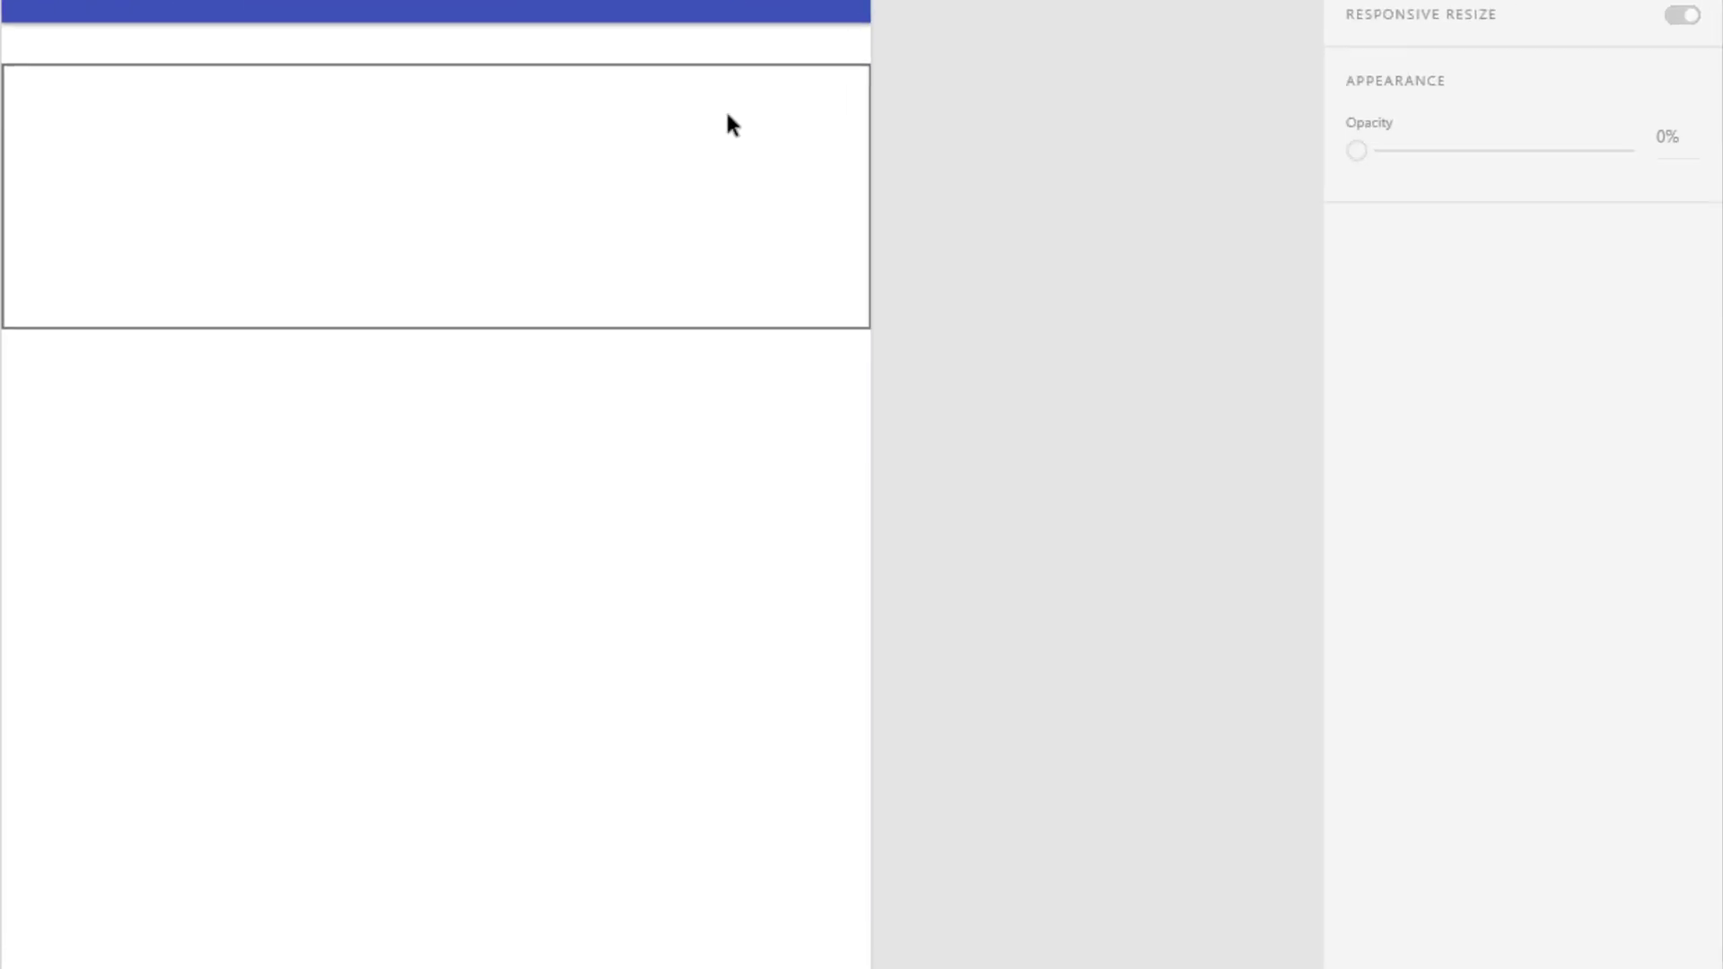
Step: Remove the rectangle's border and enable its shadow
{"action": "left_click", "coordinate": [727, 114]}
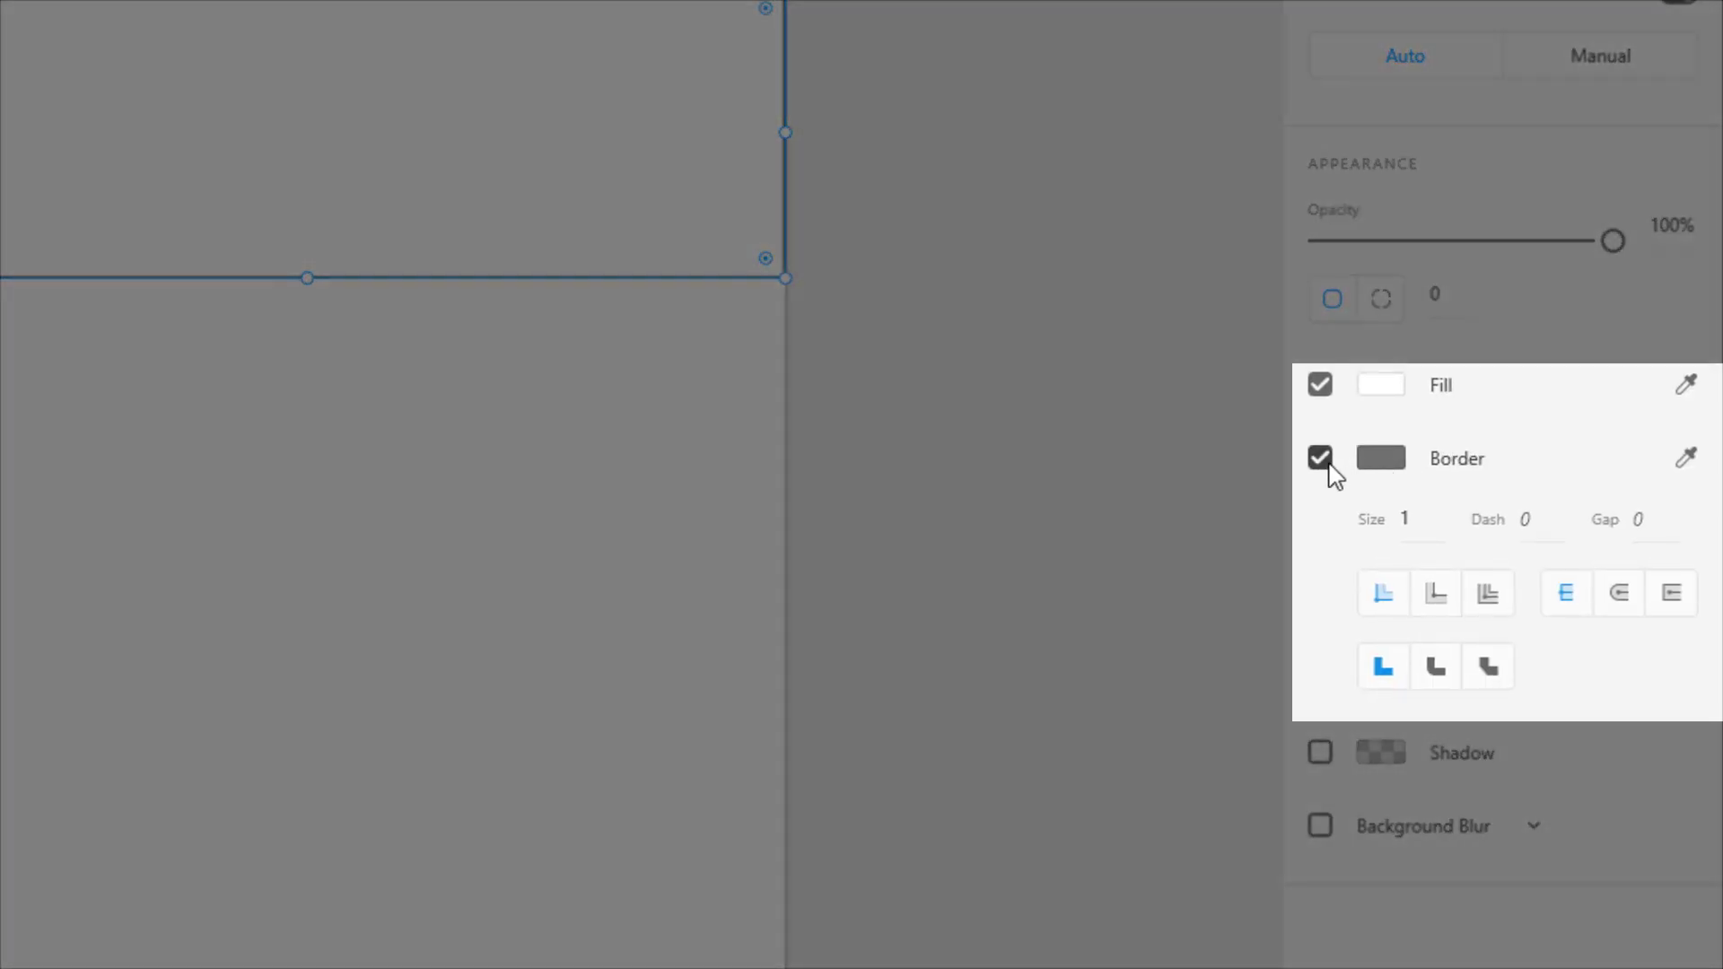
{"action": "left_click", "coordinate": [1361, 485]}
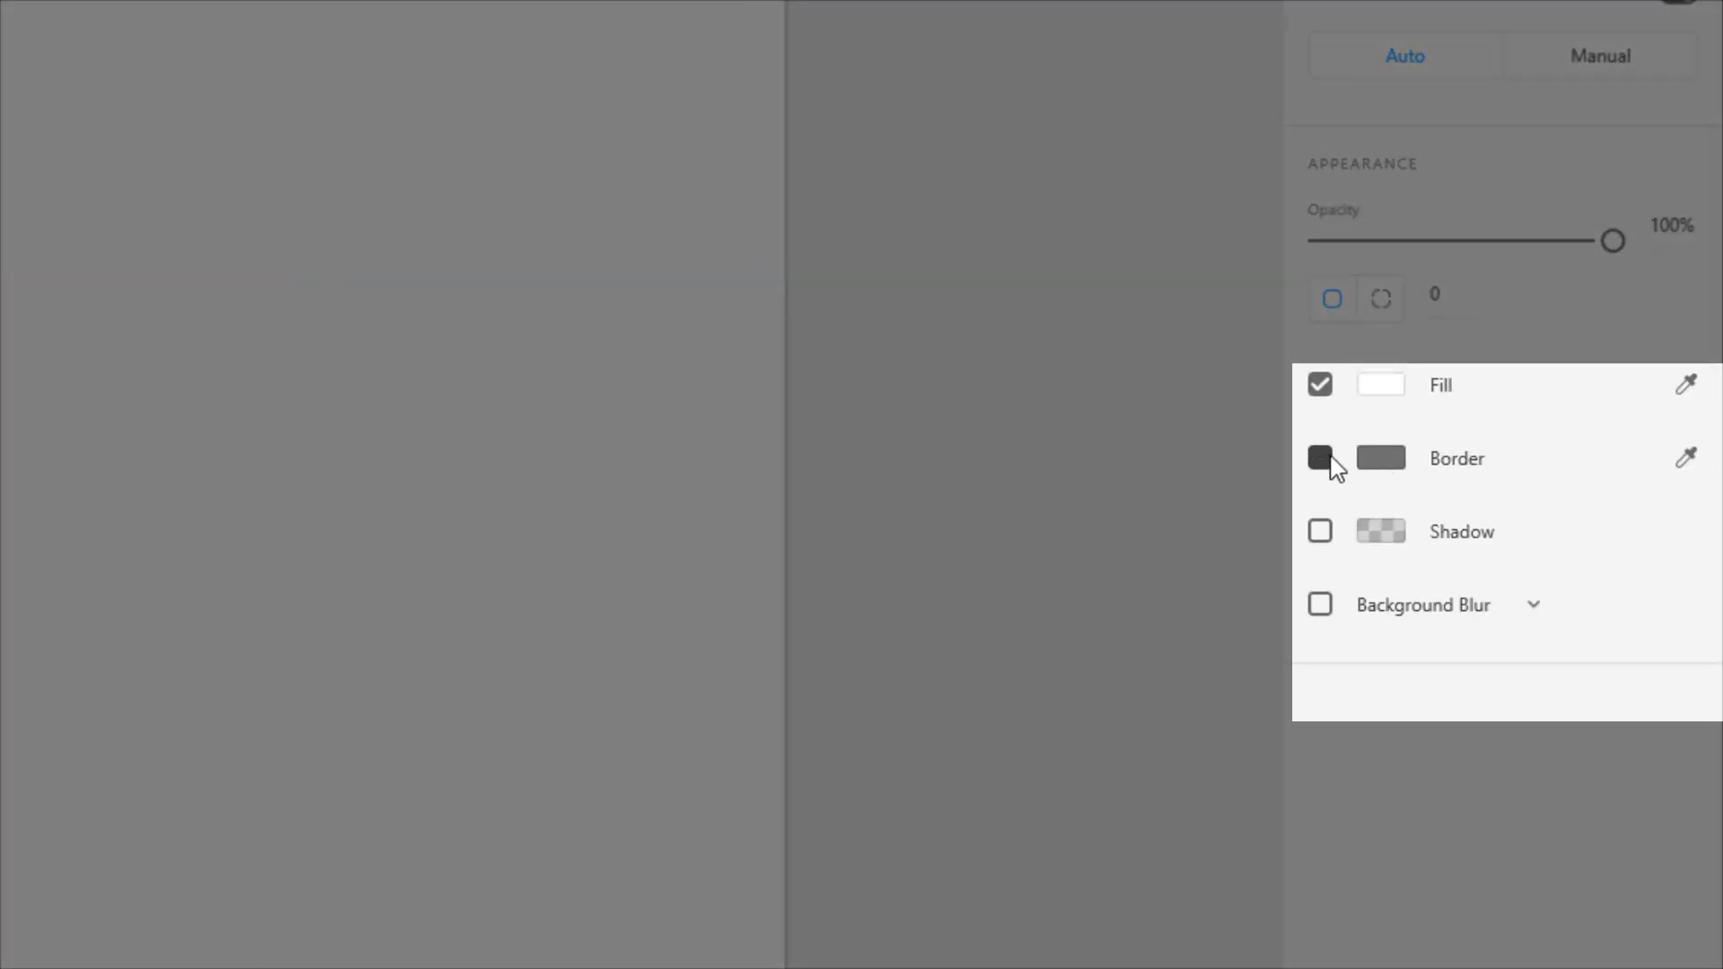
{"action": "left_click", "coordinate": [1320, 535]}
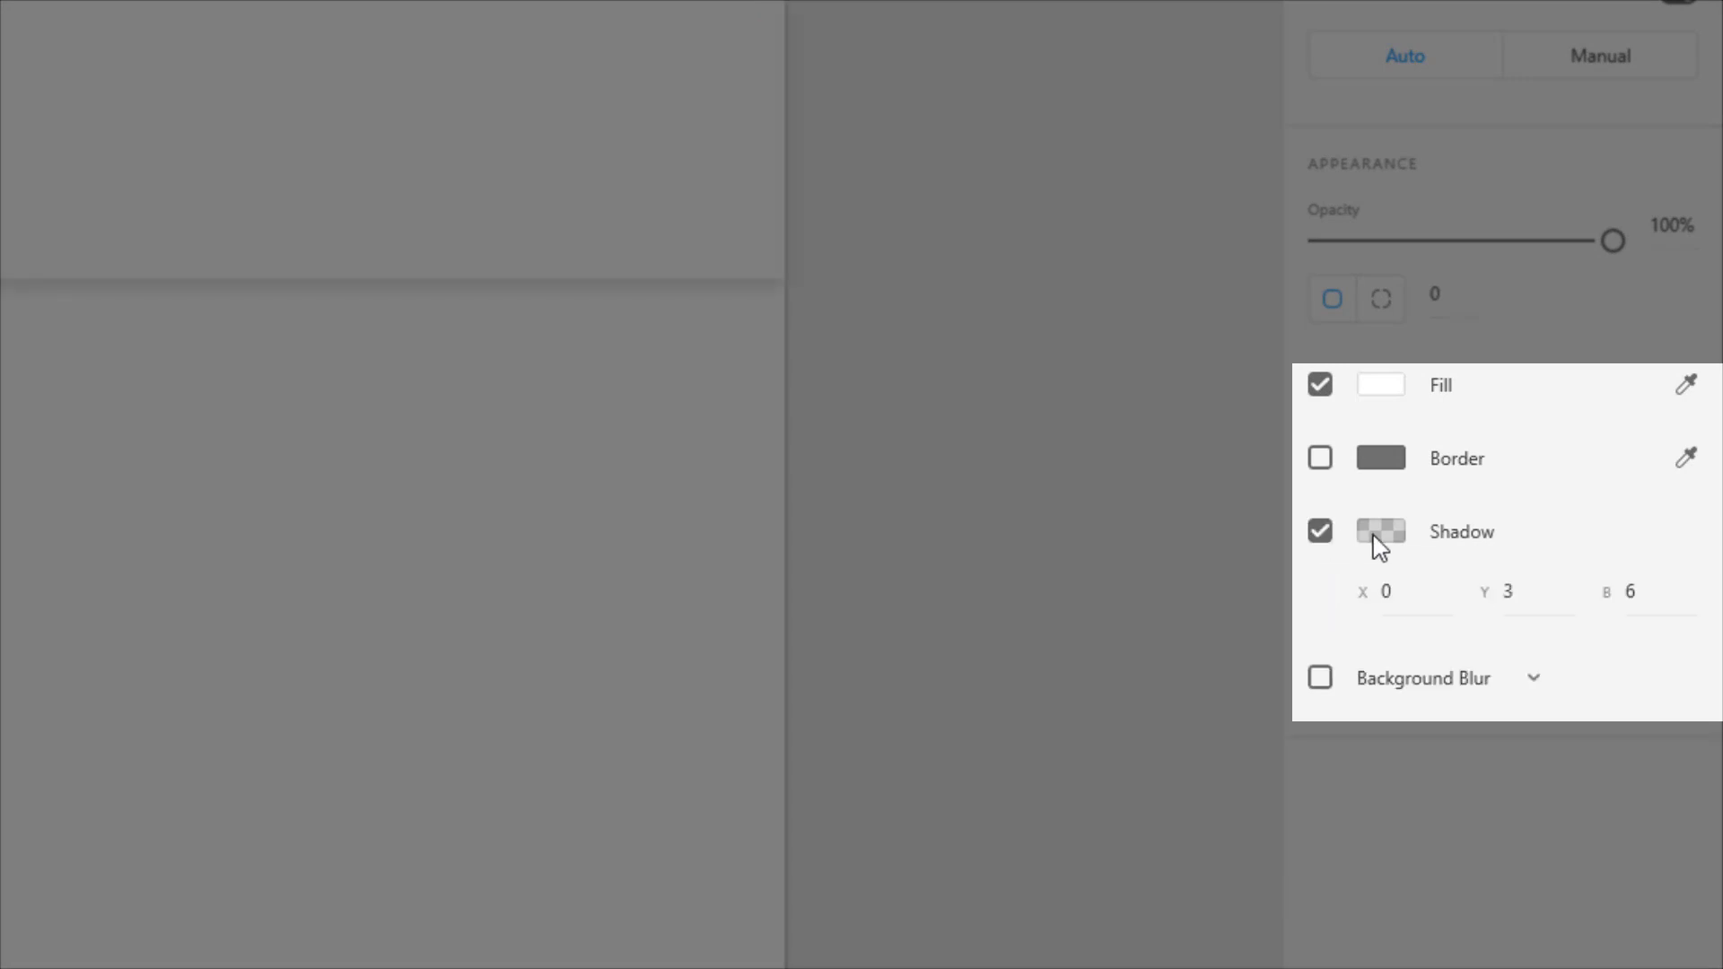
Step: Set the rectangle's shadow to a Y offset of 1 and a blur of 3
{"action": "left_click", "coordinate": [1540, 595]}
{"action": "type", "text": "1"}
{"action": "key", "text": "Return"}
{"action": "left_click", "coordinate": [1645, 592]}
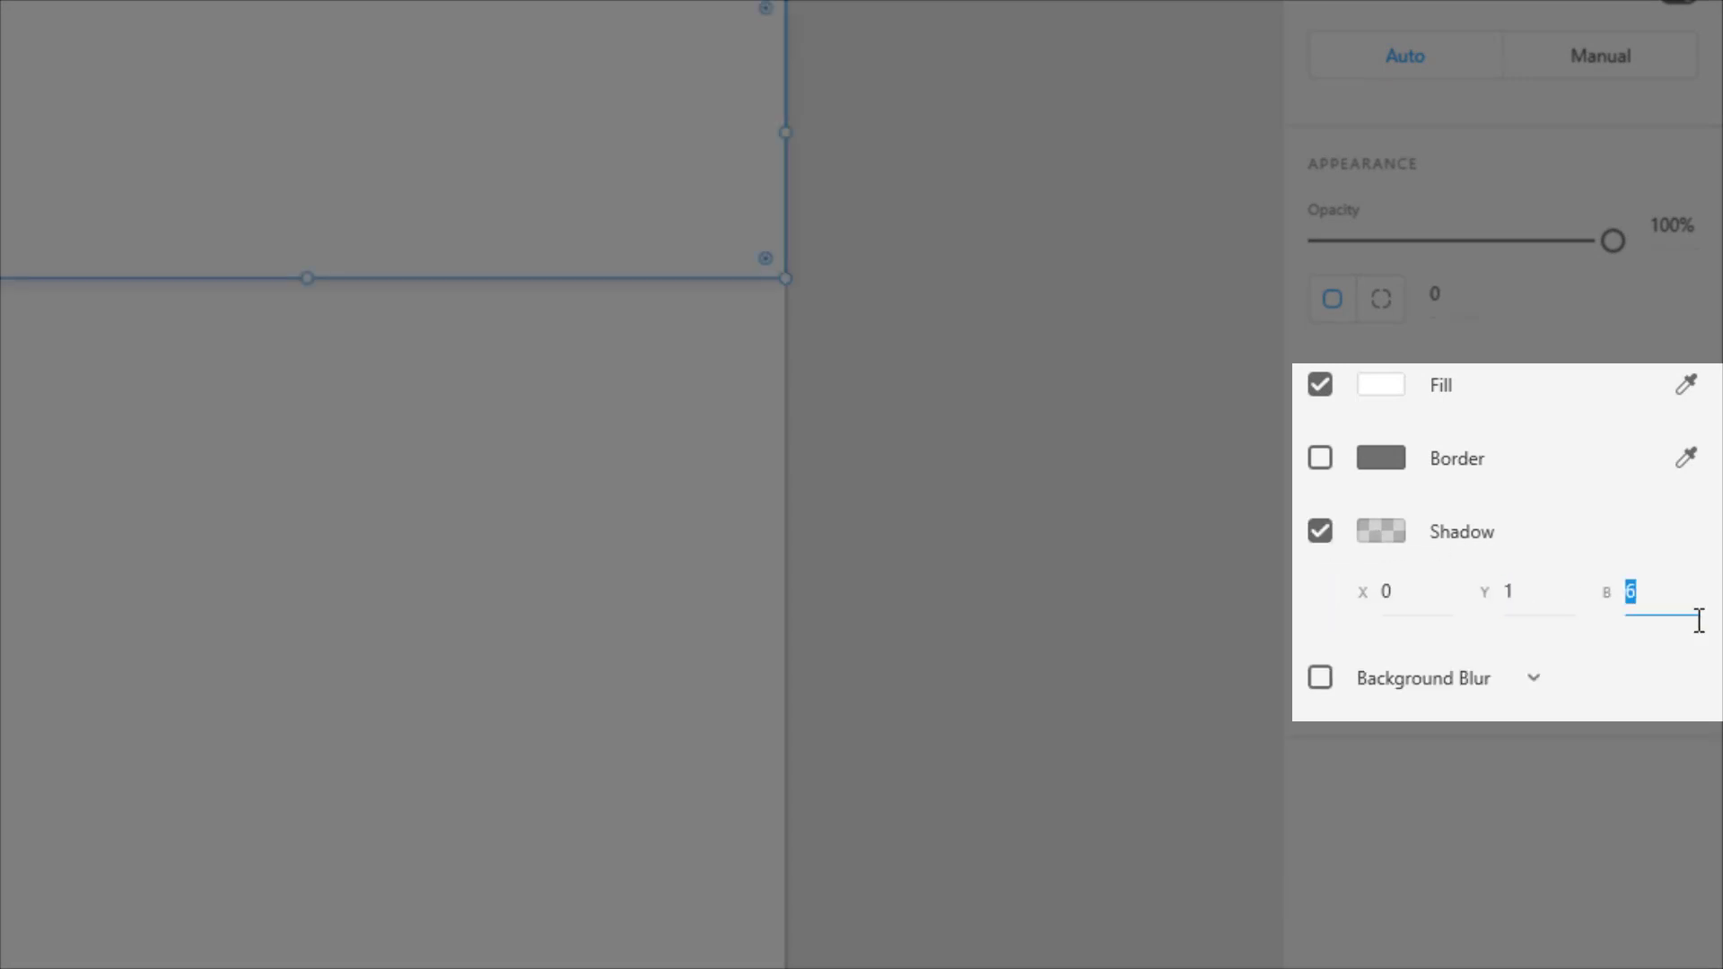
{"action": "type", "text": "3"}
{"action": "key", "text": "Return"}
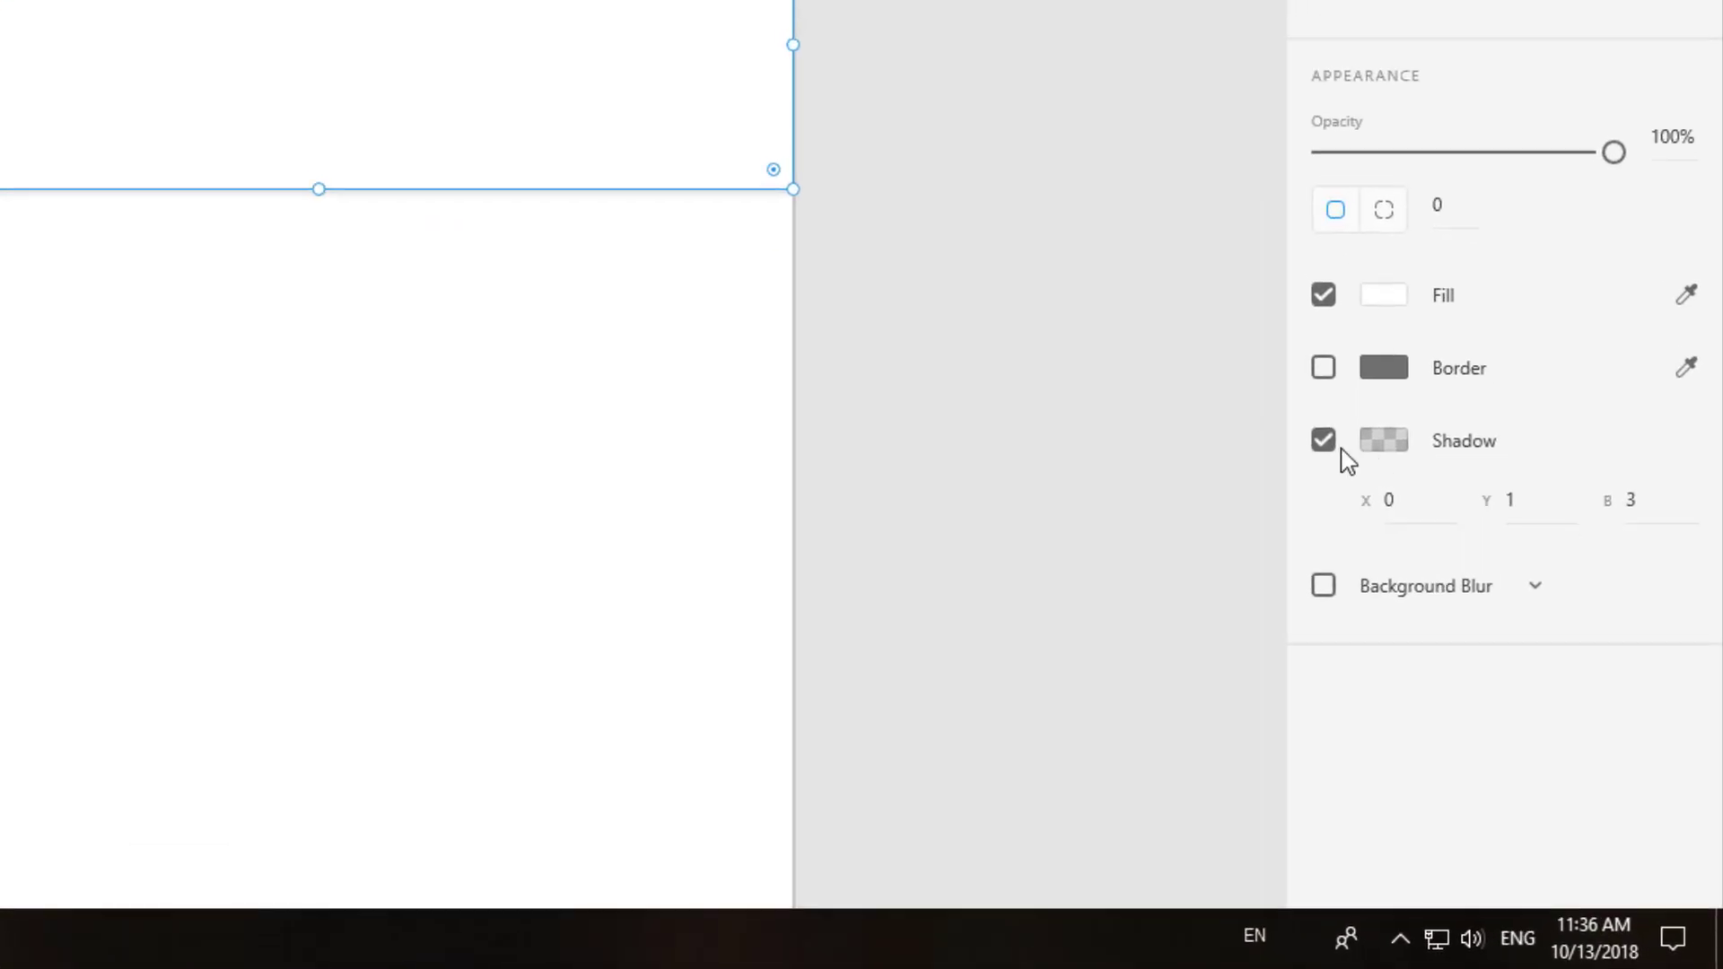
Step: Set the Y offset of the rectangle's shadow to 0
{"action": "left_click", "coordinate": [1600, 690]}
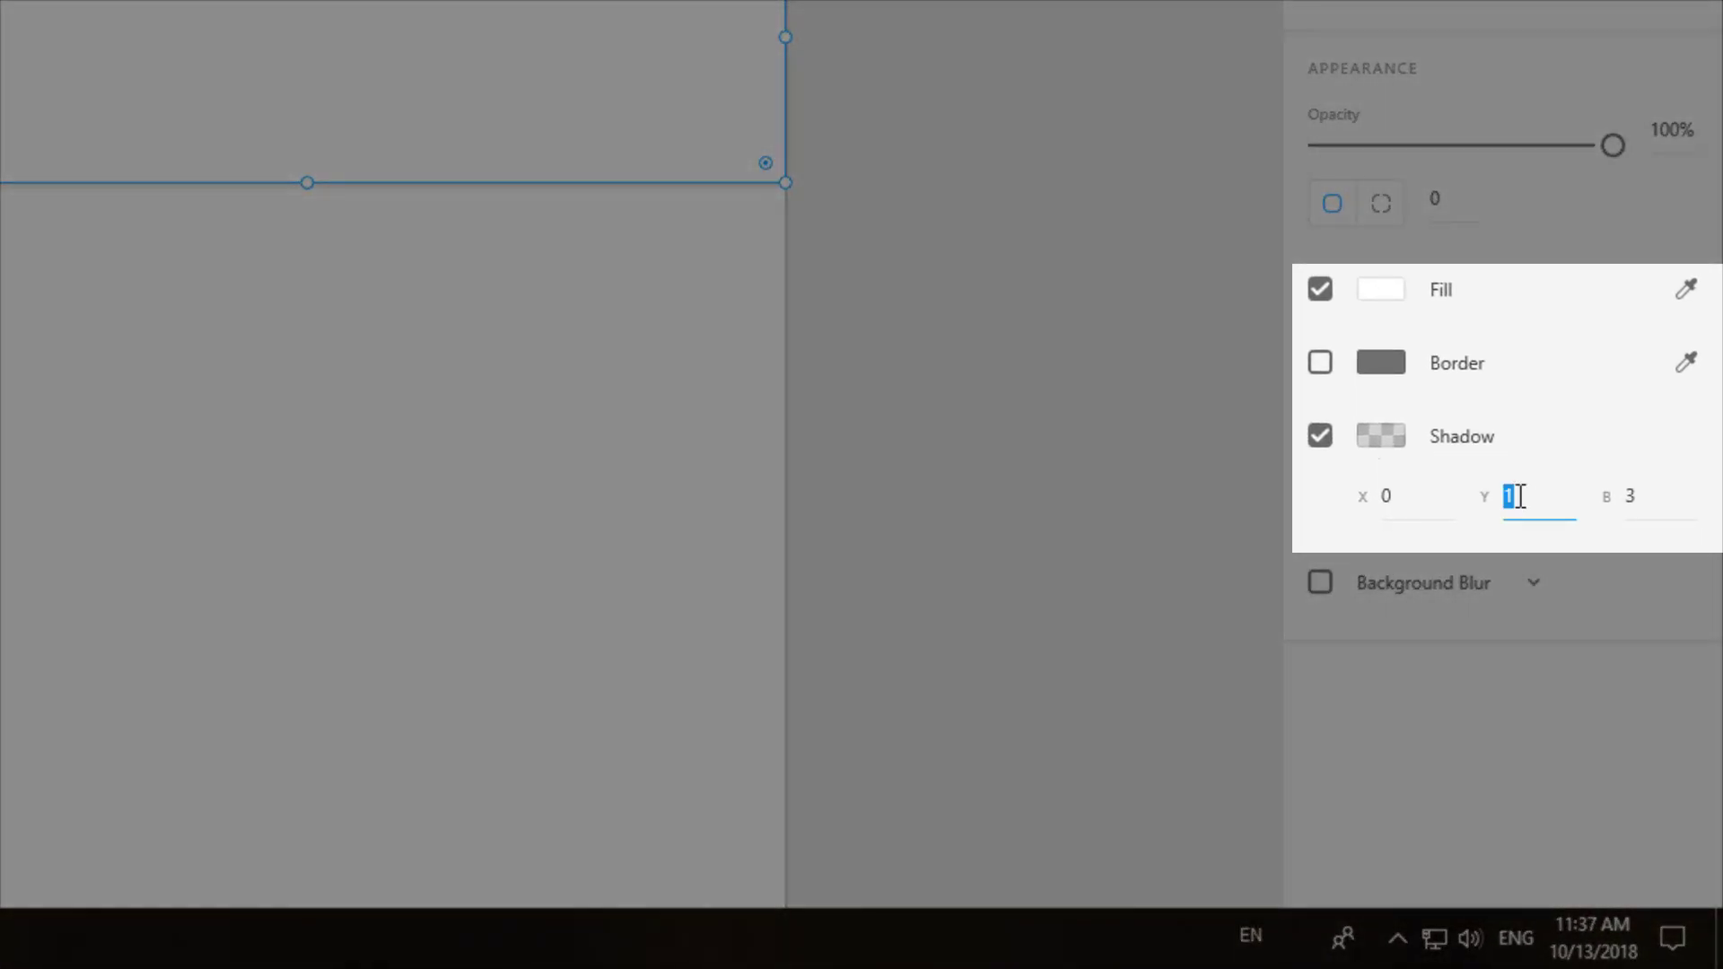
{"action": "type", "text": "0"}
{"action": "key", "text": "Return"}
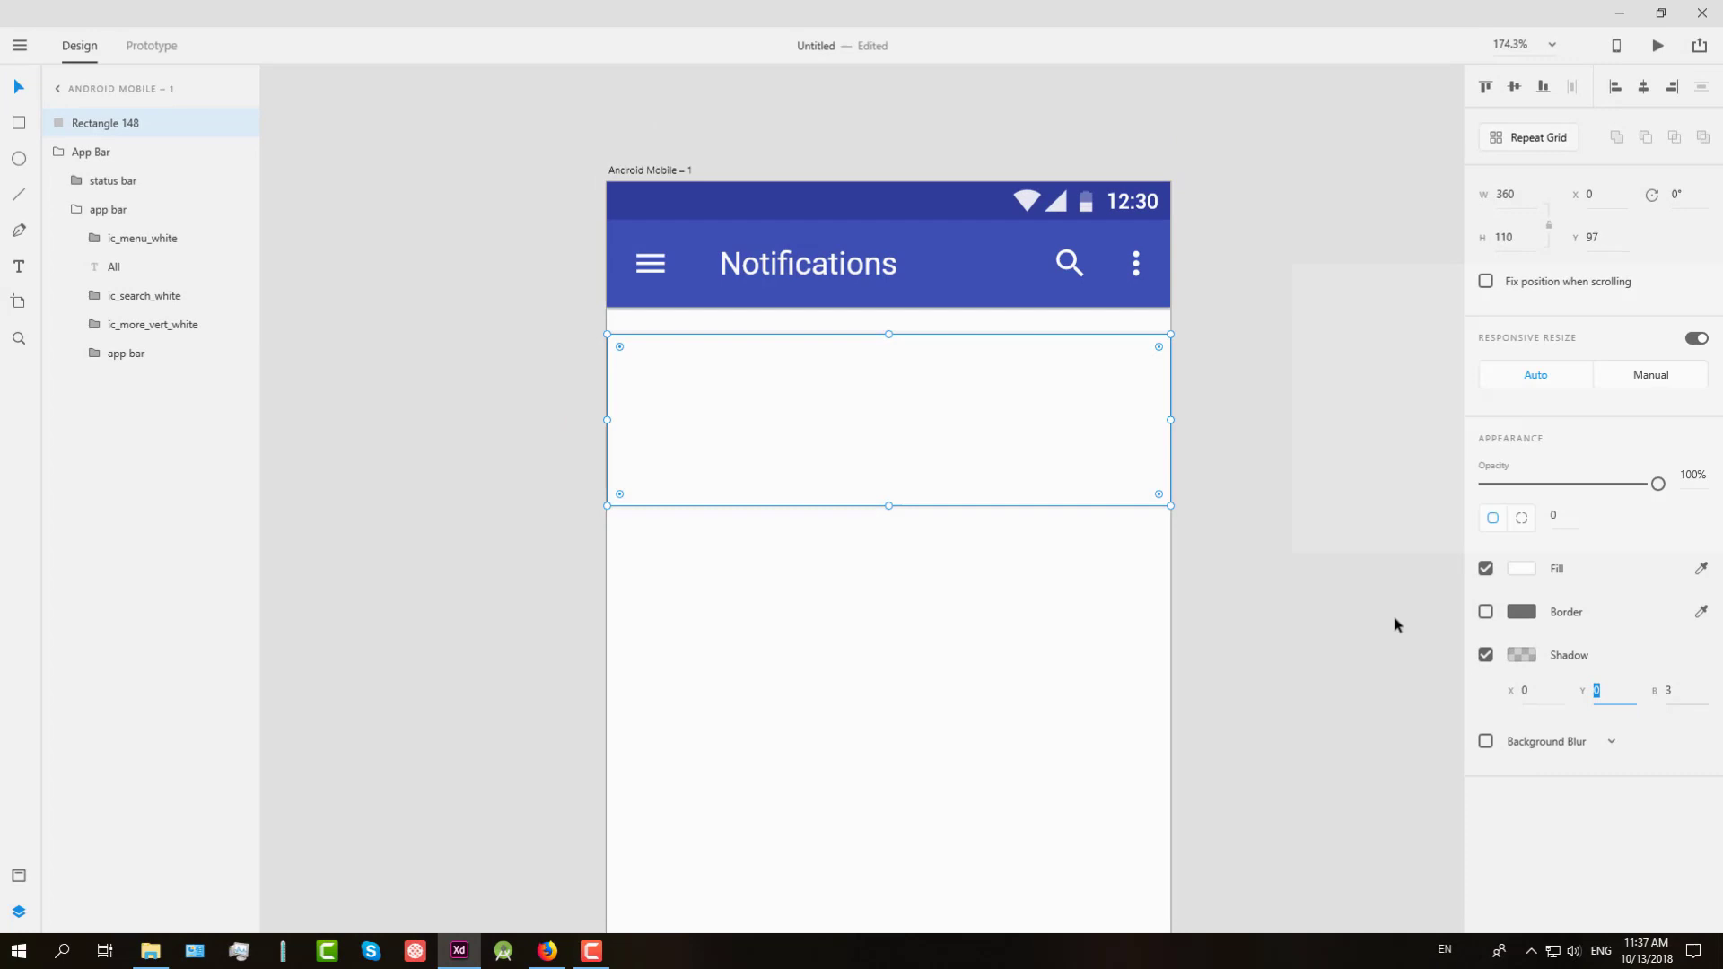
{"action": "left_click", "coordinate": [1341, 579]}
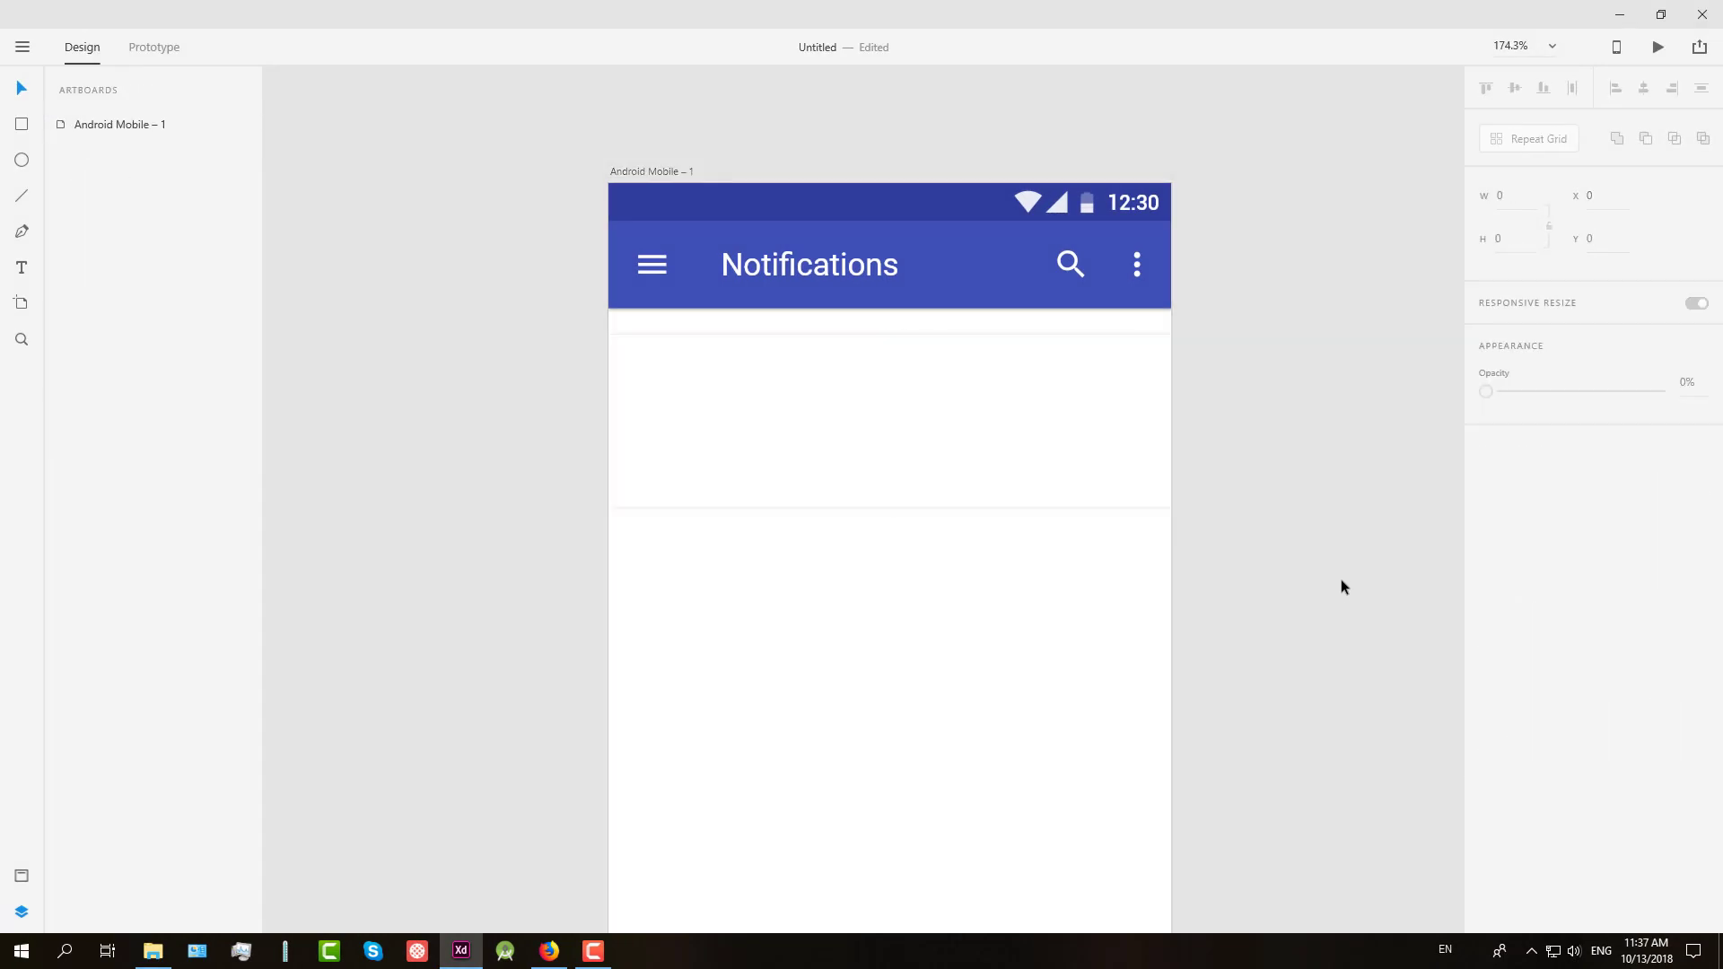
{"action": "left_click", "coordinate": [958, 477]}
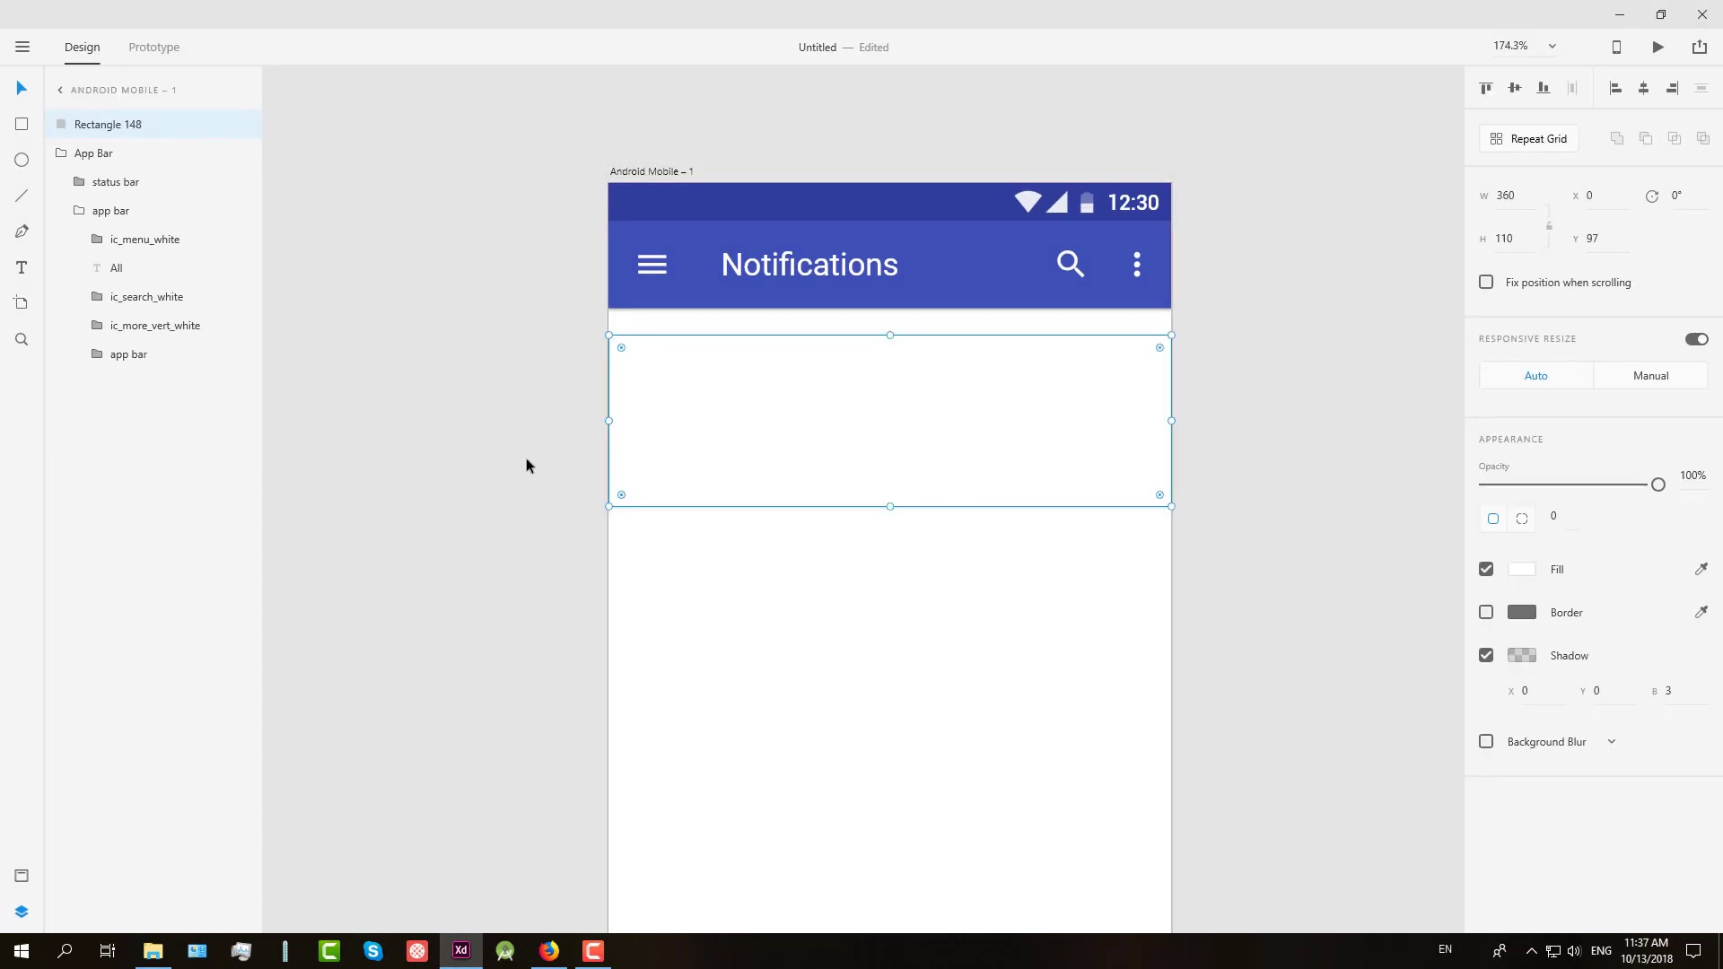
Step: Draw a vertical line 110 high along the left edge of the notification card
{"action": "left_click", "coordinate": [525, 458]}
{"action": "scroll", "coordinate": [444, 454], "scroll_direction": "up", "scroll_amount": 5}
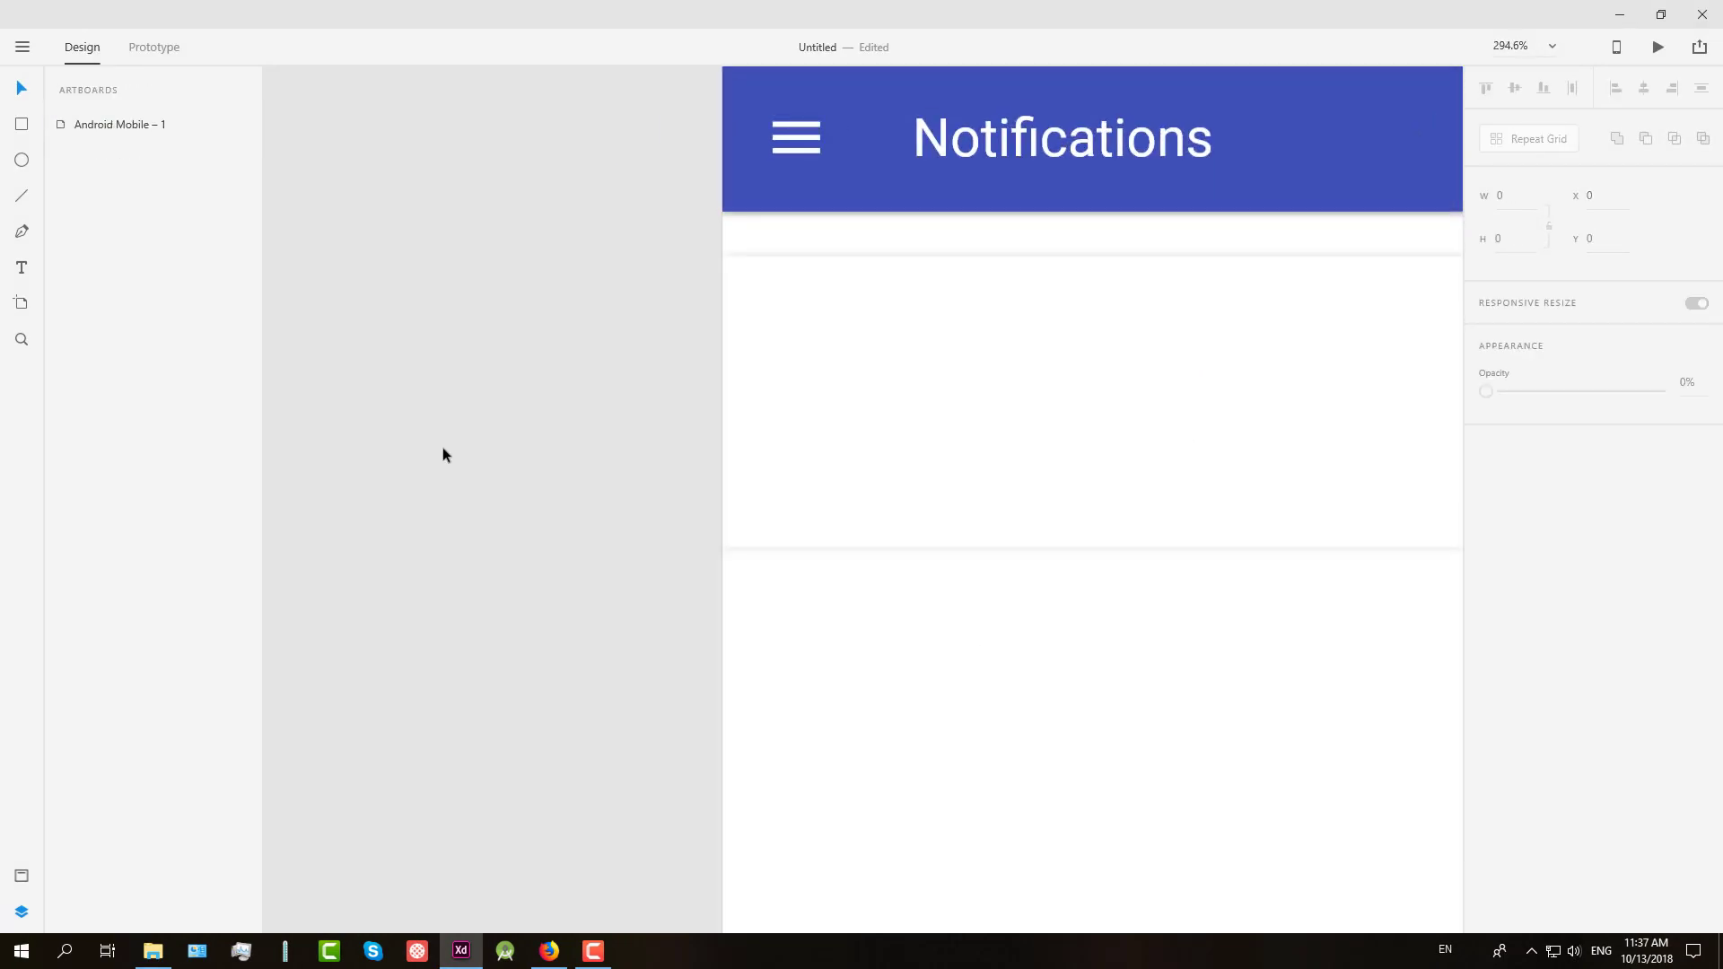
{"action": "key", "text": "l"}
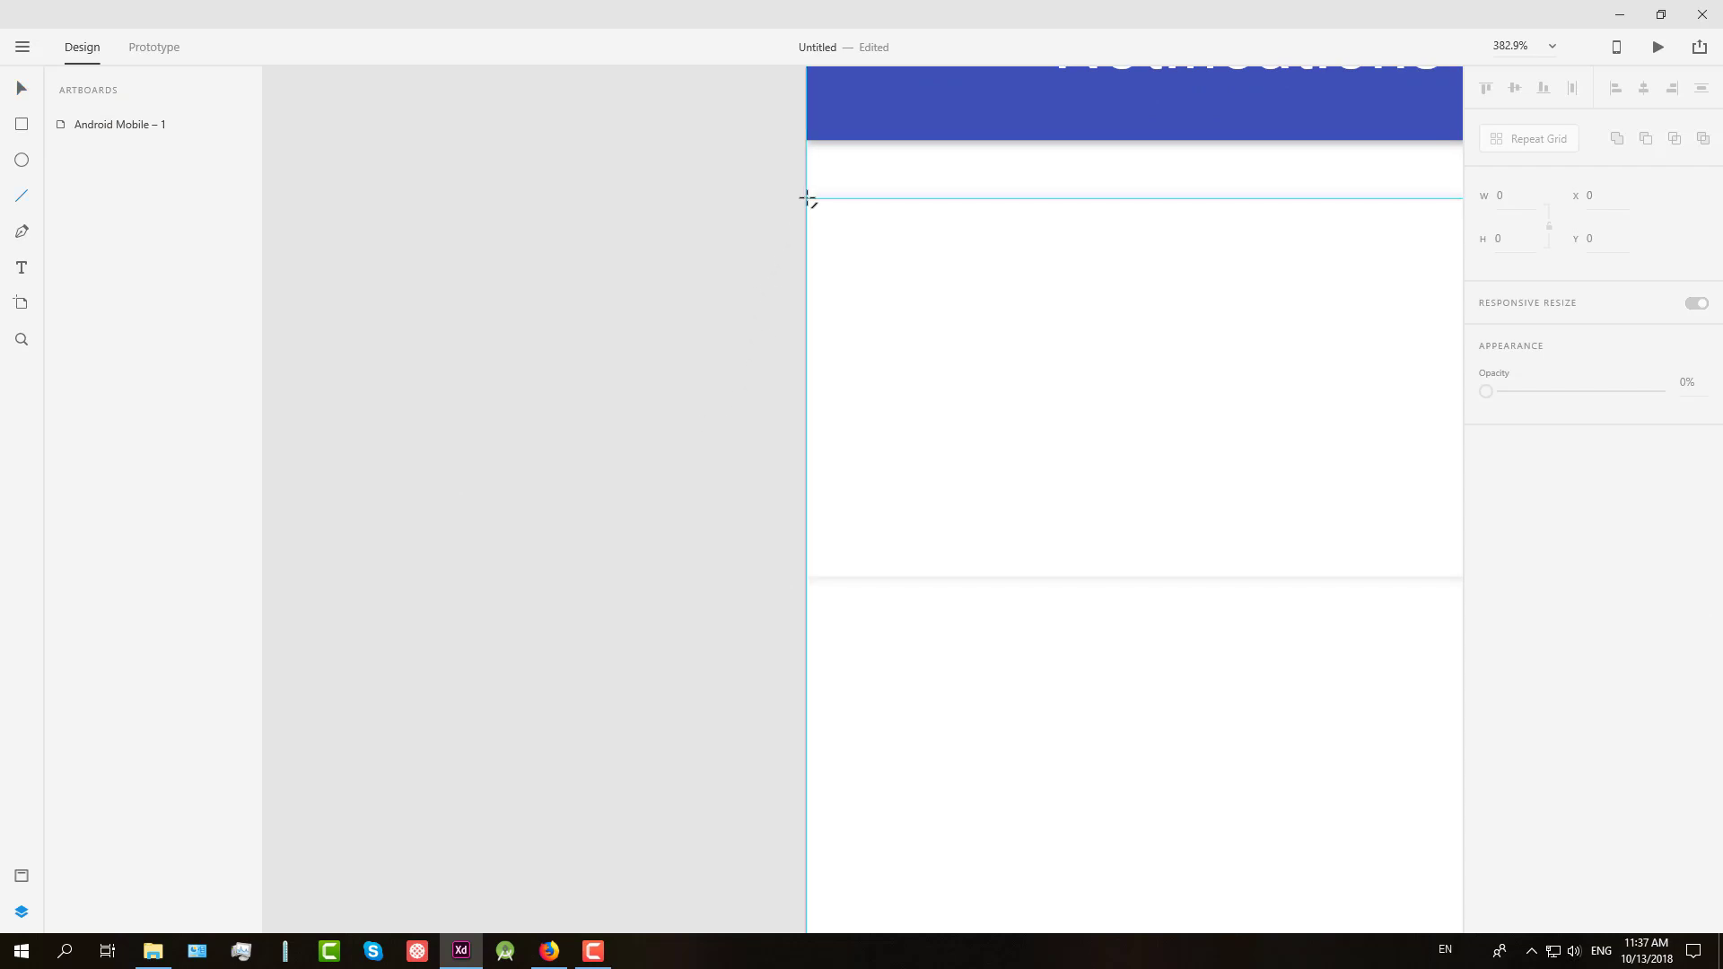
{"action": "left_click_drag", "start_coordinate": [807, 198], "coordinate": [806, 265]}
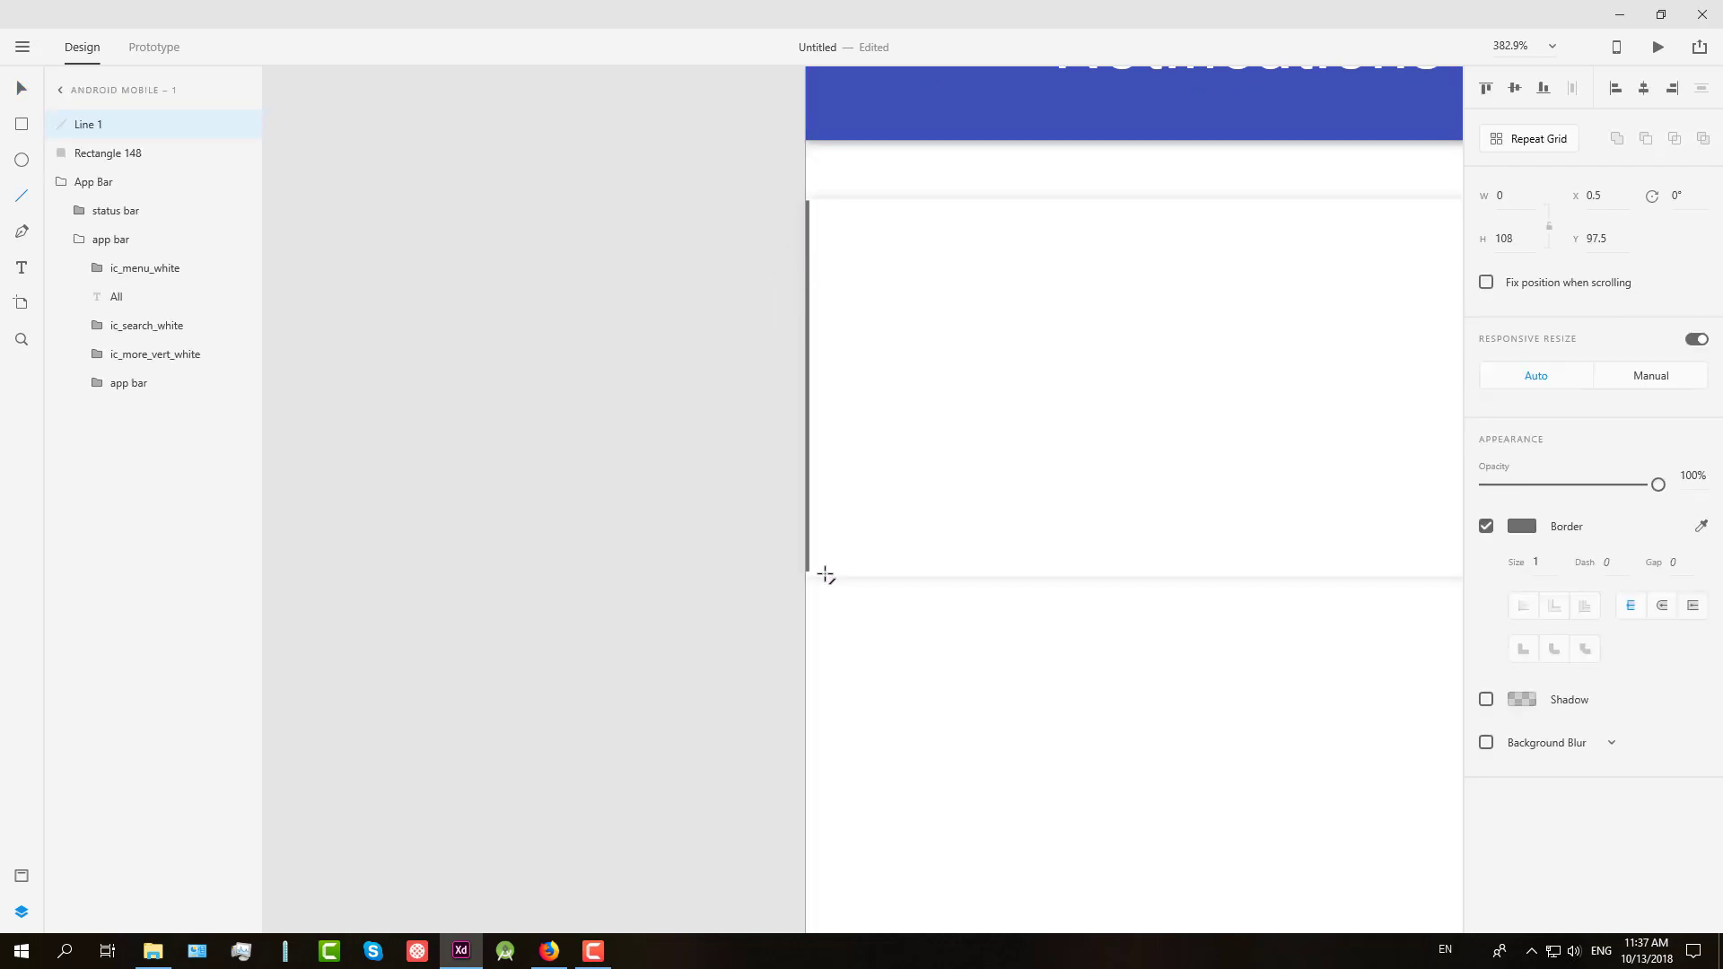
{"action": "left_click_drag", "start_coordinate": [825, 575], "coordinate": [816, 577]}
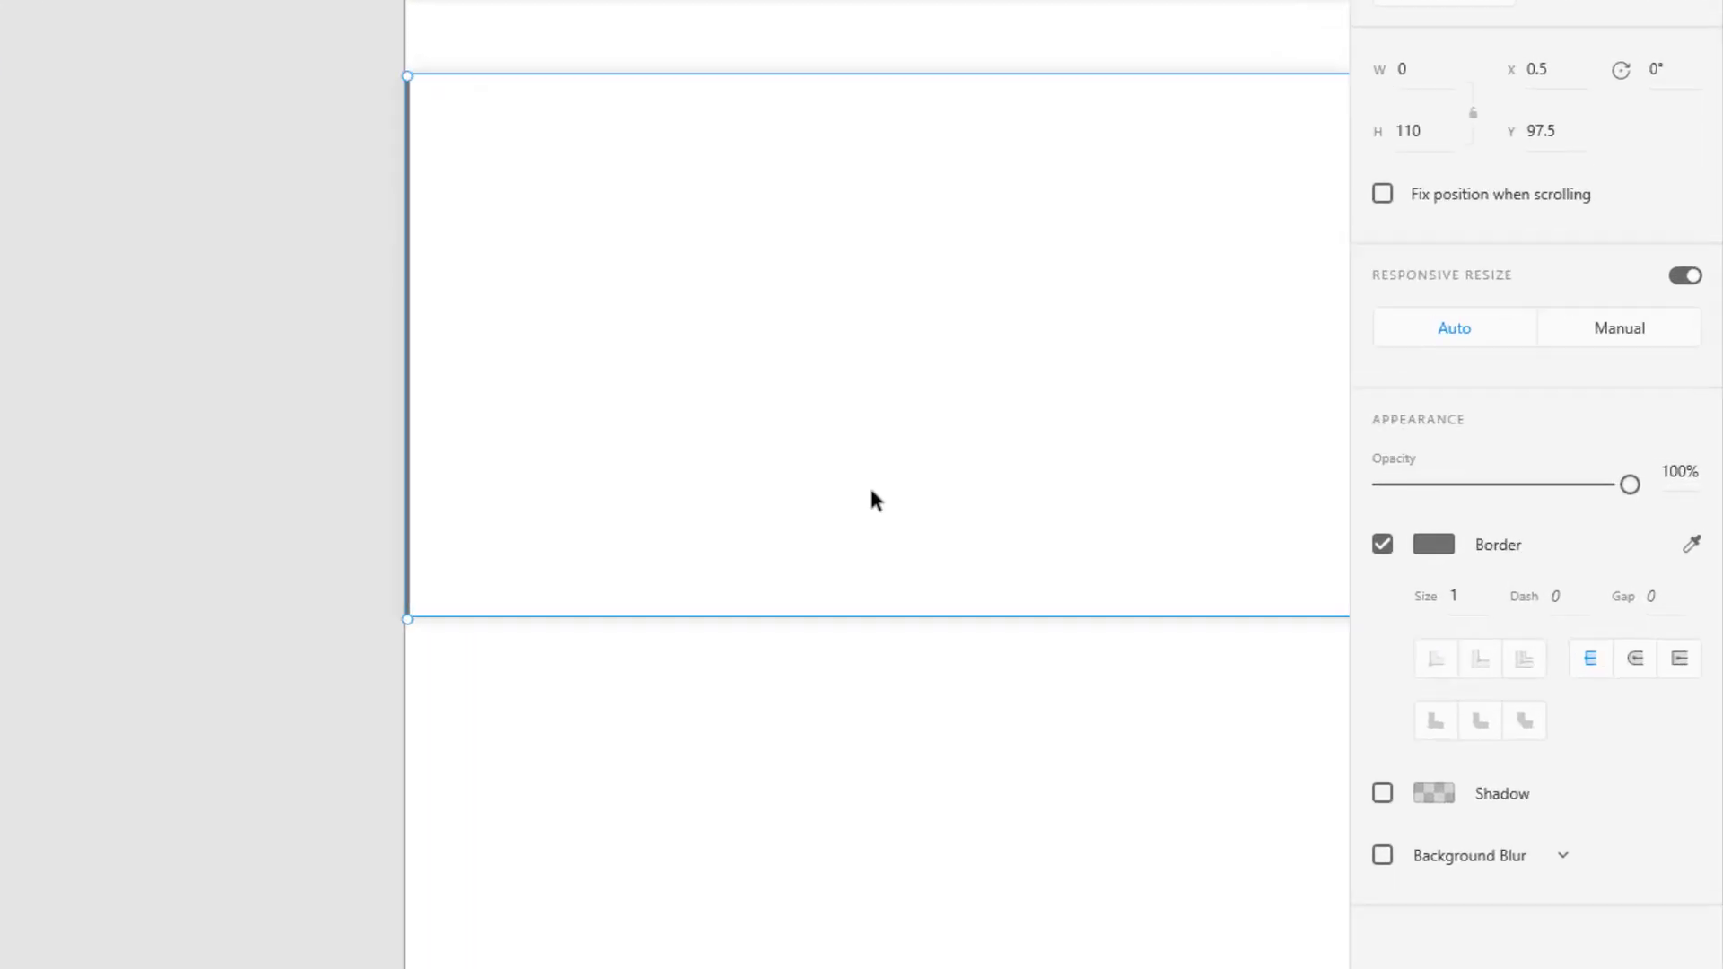
Step: Set the line's border size to 3 and shift it to X 1.5 so it sits inside the card's left edge
{"action": "left_click", "coordinate": [1455, 596]}
{"action": "type", "text": "3"}
{"action": "key", "text": "Return"}
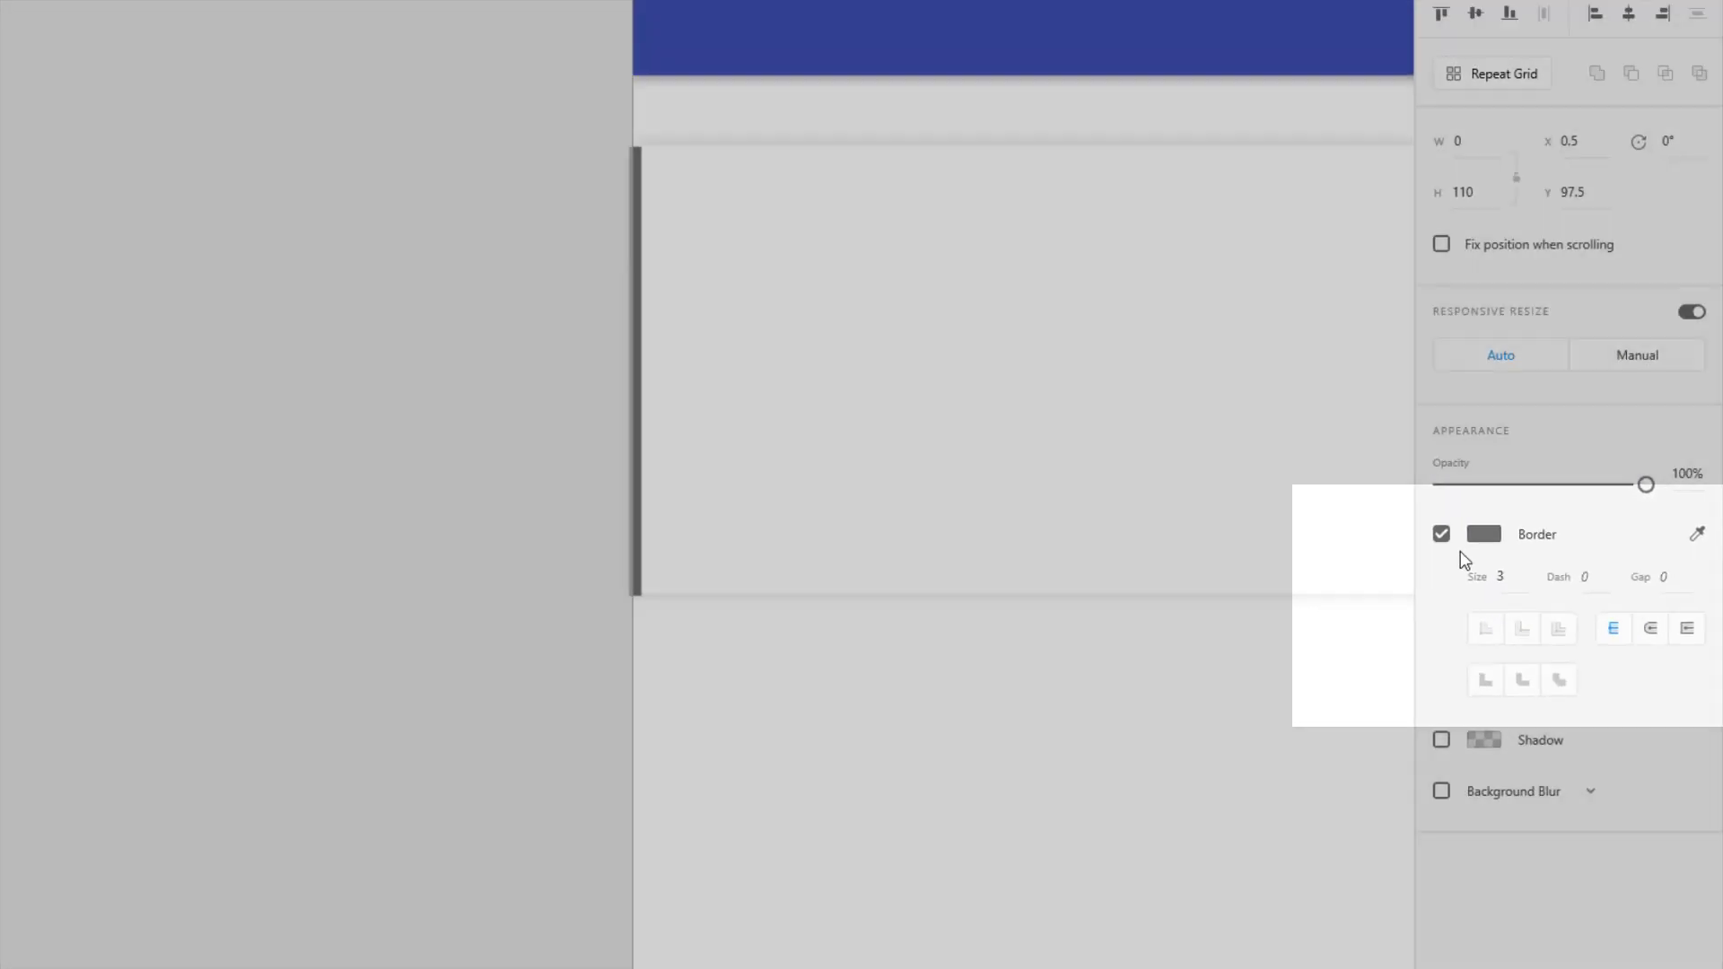
{"action": "left_click", "coordinate": [586, 451]}
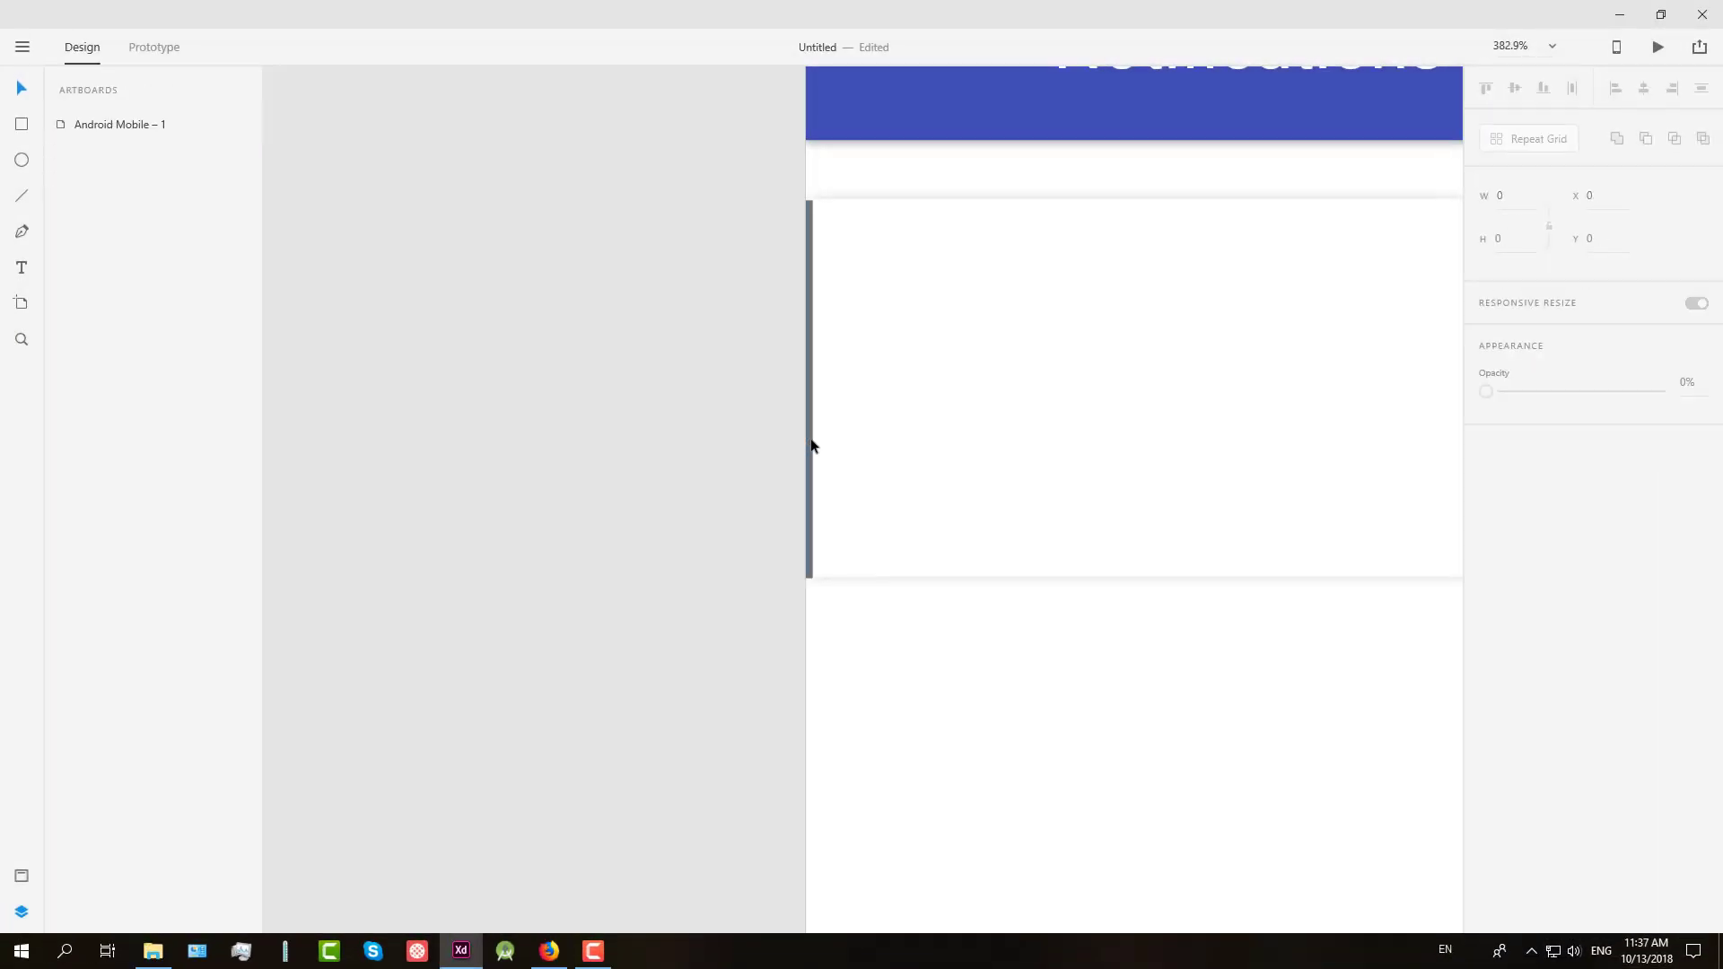
{"action": "left_click", "coordinate": [811, 445]}
{"action": "left_click", "coordinate": [703, 444]}
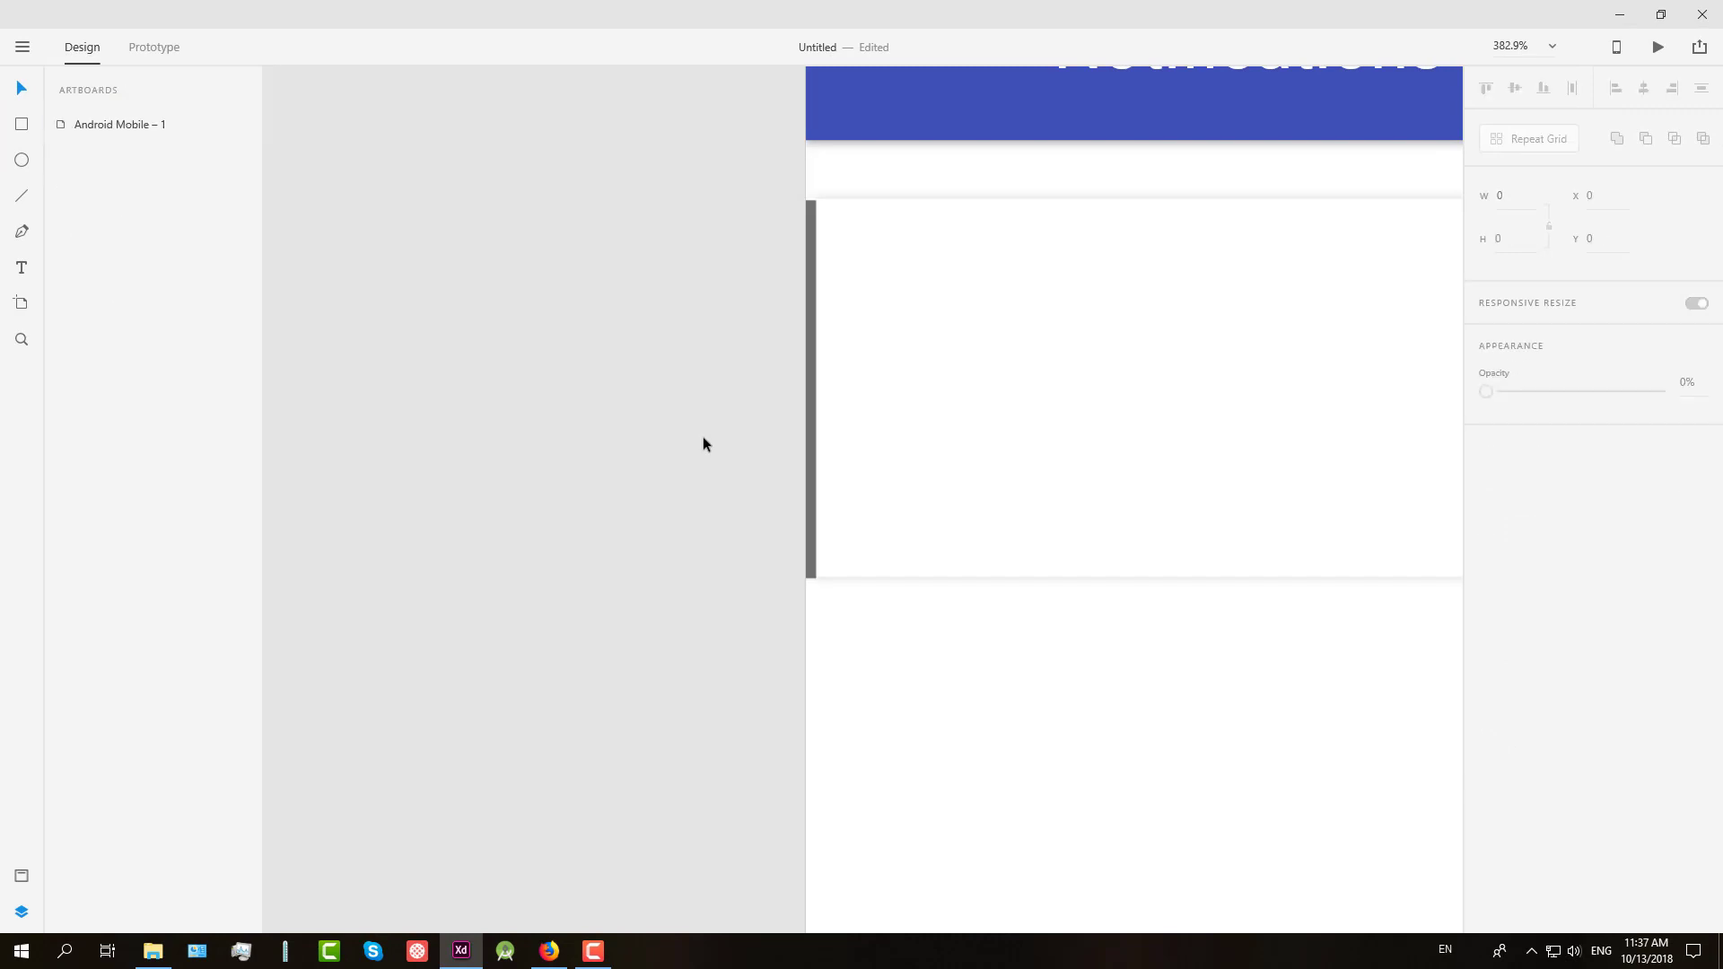
Step: Sample the app bar's blue as the border colour of the vertical line
{"action": "scroll", "coordinate": [703, 442], "scroll_direction": "up", "scroll_amount": 3}
{"action": "left_click", "coordinate": [813, 544]}
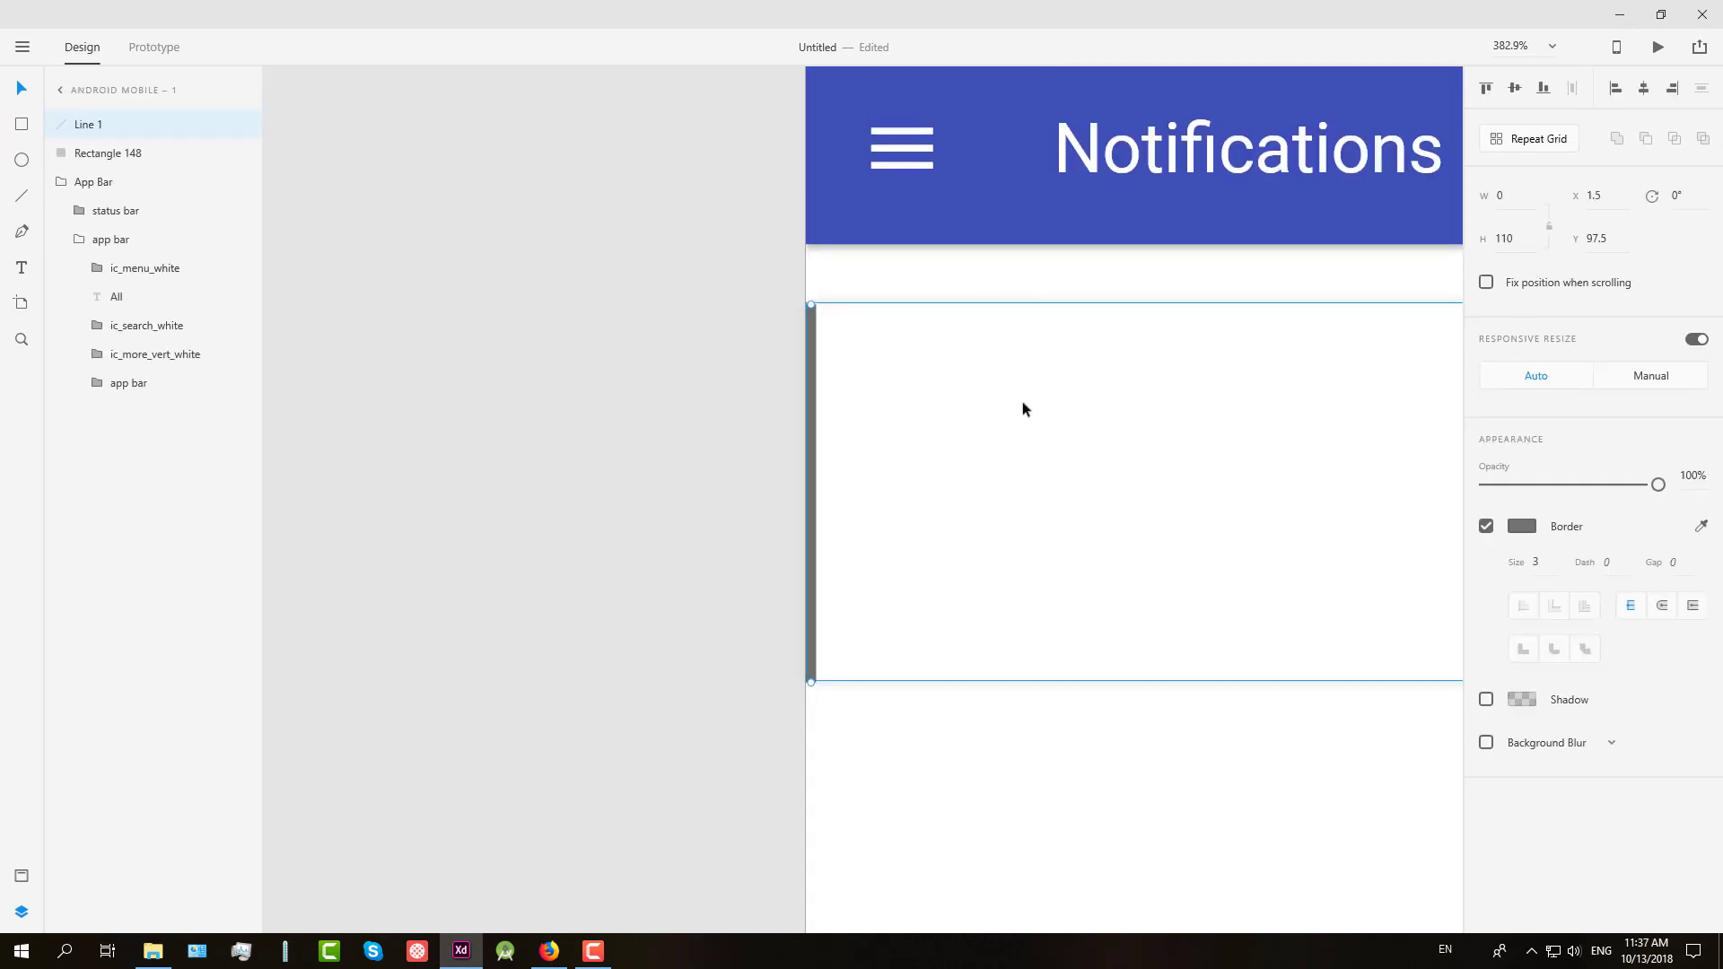
{"action": "scroll", "coordinate": [1023, 403], "scroll_direction": "up", "scroll_amount": 4}
{"action": "left_click", "coordinate": [1703, 527]}
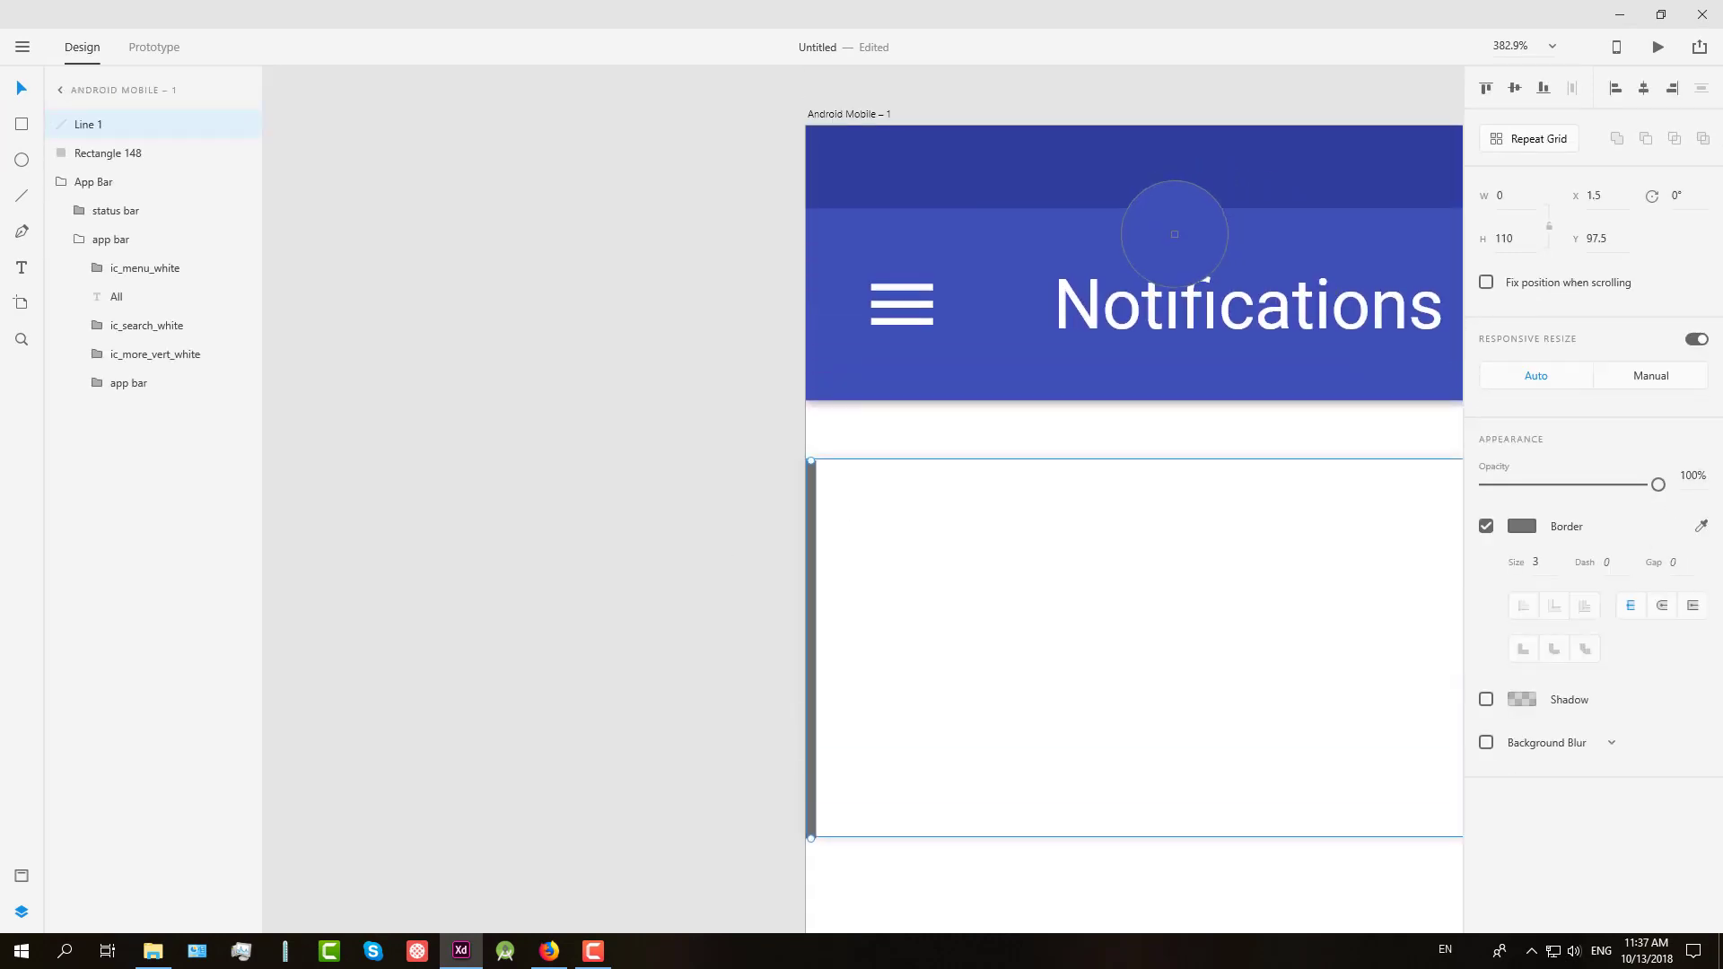
{"action": "left_click", "coordinate": [1174, 193]}
{"action": "left_click", "coordinate": [590, 392]}
{"action": "scroll", "coordinate": [665, 515], "scroll_direction": "down", "scroll_amount": 3}
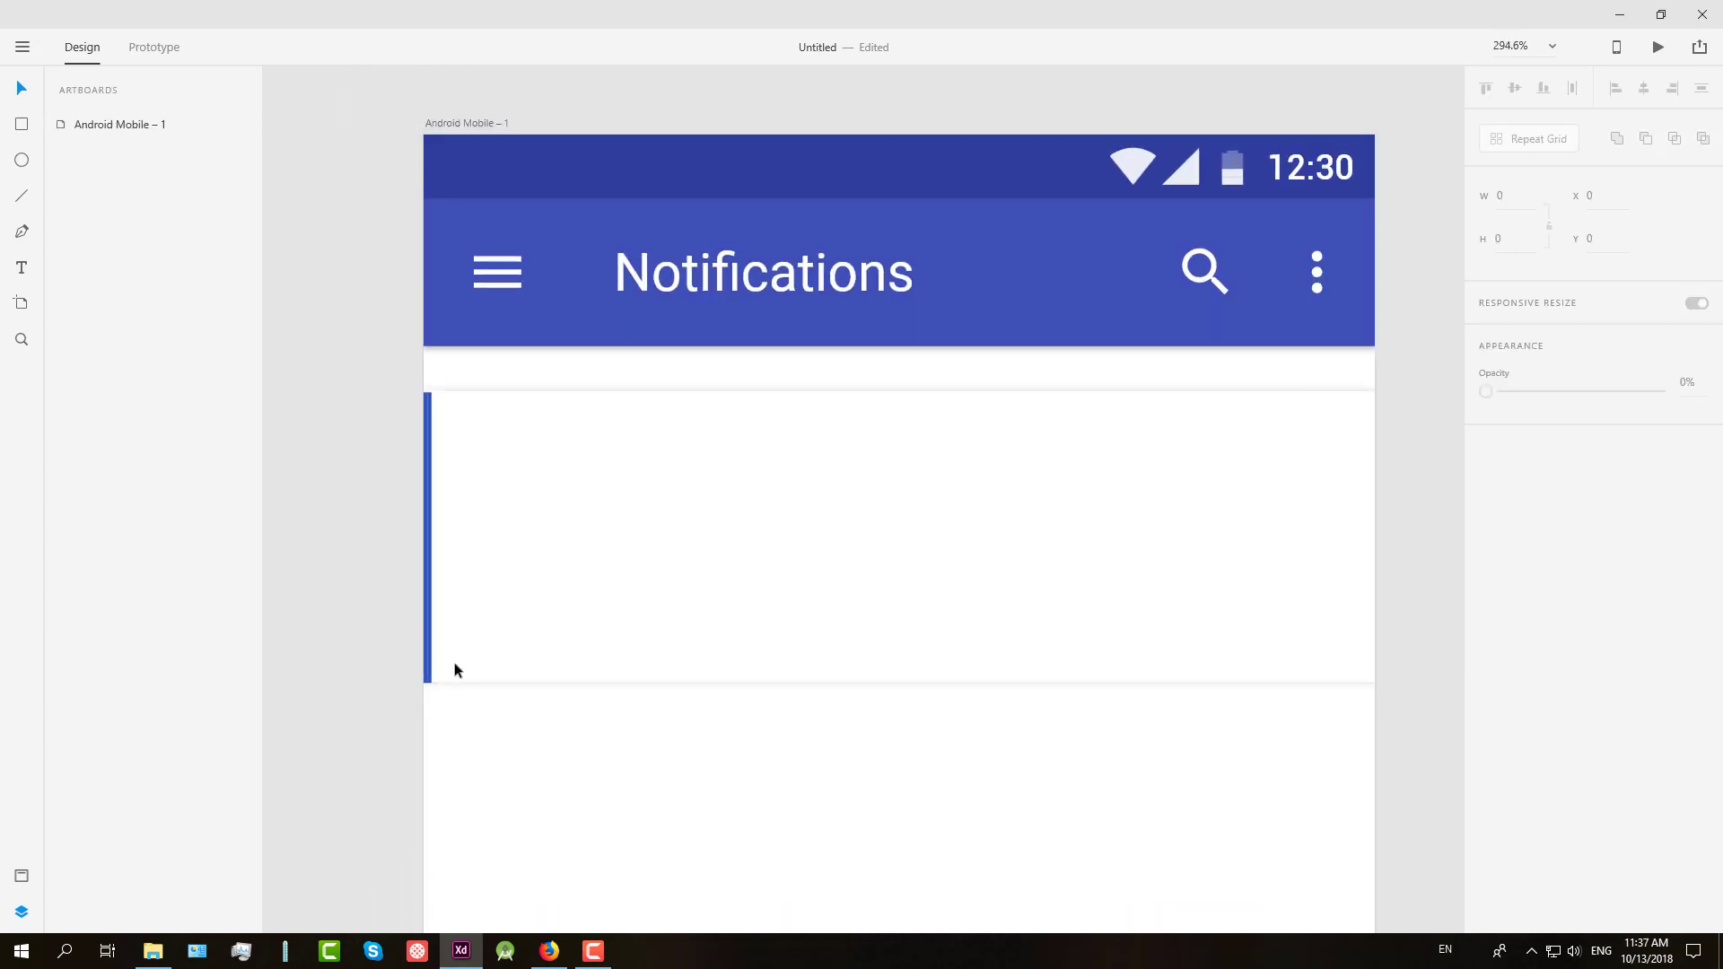
Step: Start a text object inside the card, and open Text.txt from the Notifications folder in Notepad
{"action": "key", "text": "t"}
{"action": "left_click", "coordinate": [677, 510]}
{"action": "left_click", "coordinate": [170, 951]}
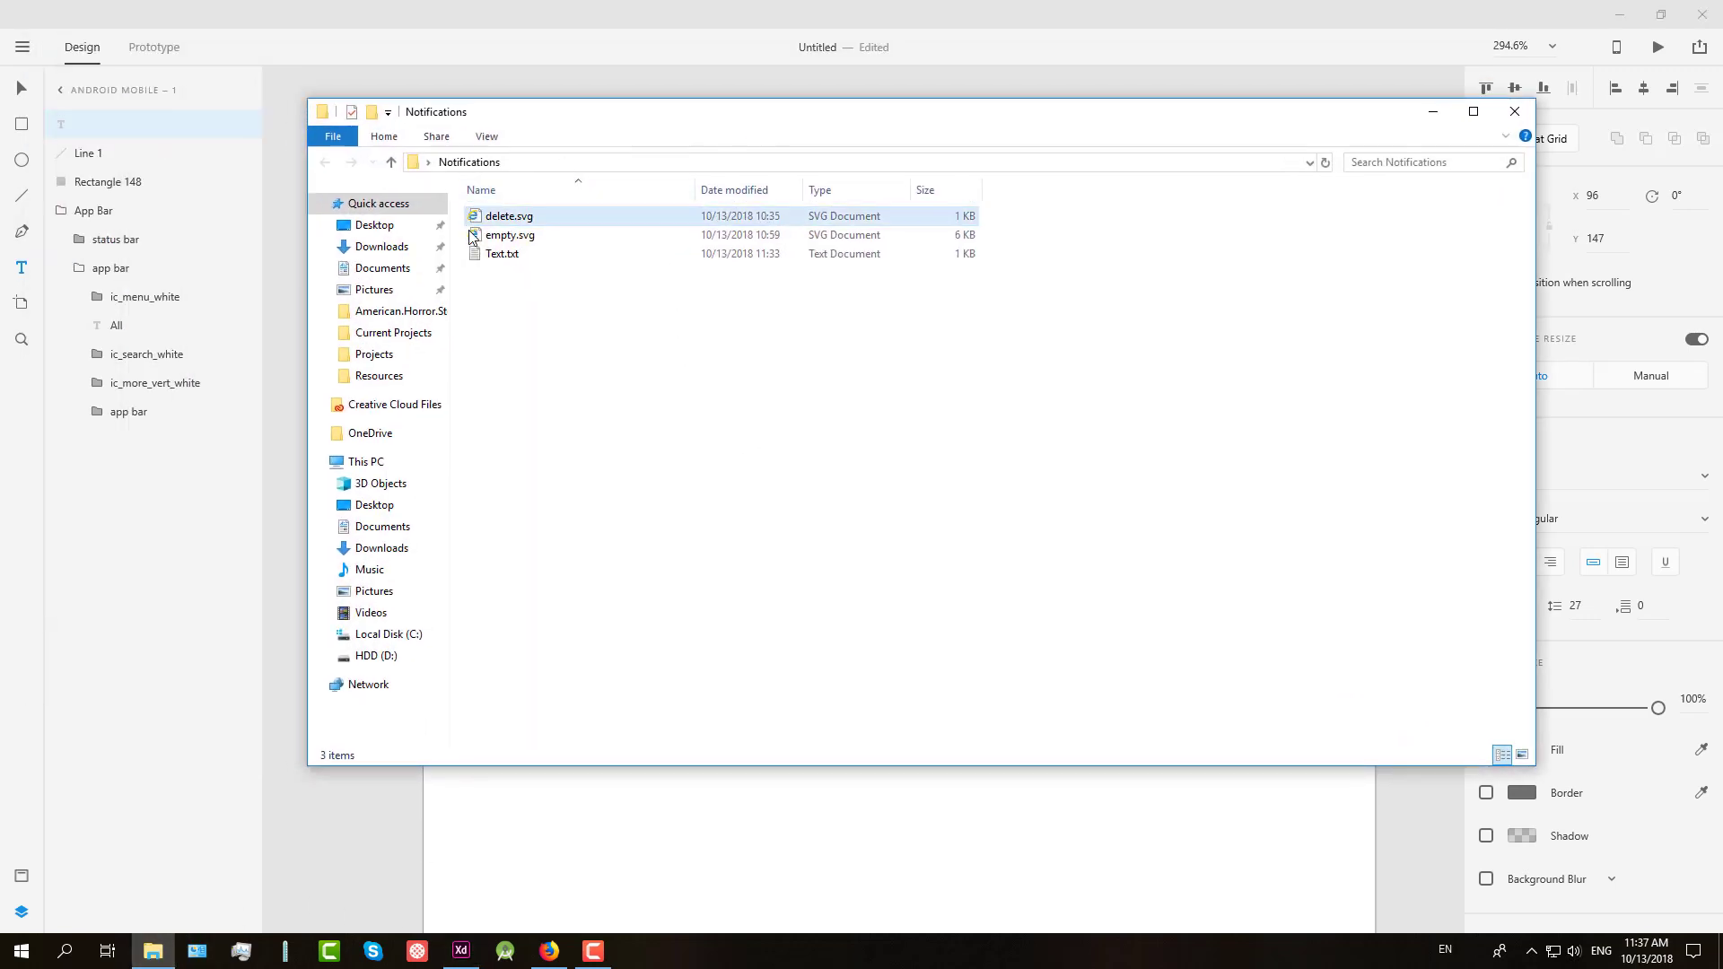
{"action": "double_click", "coordinate": [495, 254]}
{"action": "left_click", "coordinate": [1434, 113]}
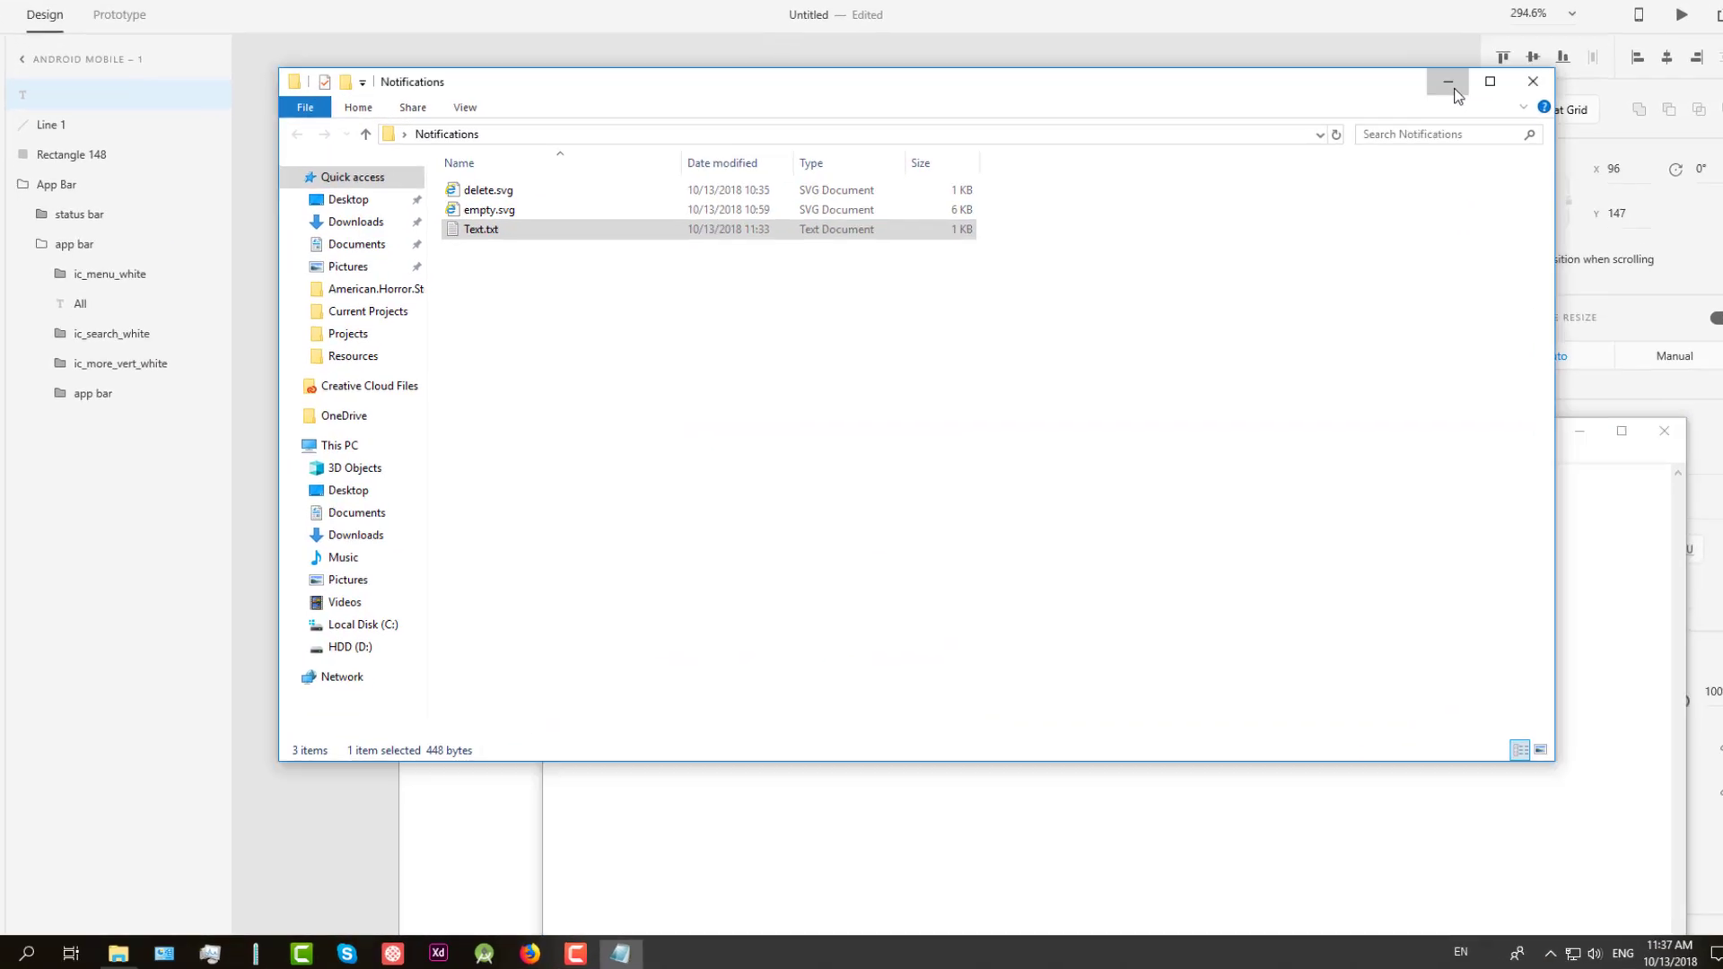
Step: Copy "Tip 1: Configure Lock Screen" from Text.txt and paste it into the card's new text object
{"action": "left_click_drag", "start_coordinate": [372, 113], "coordinate": [5, 115]}
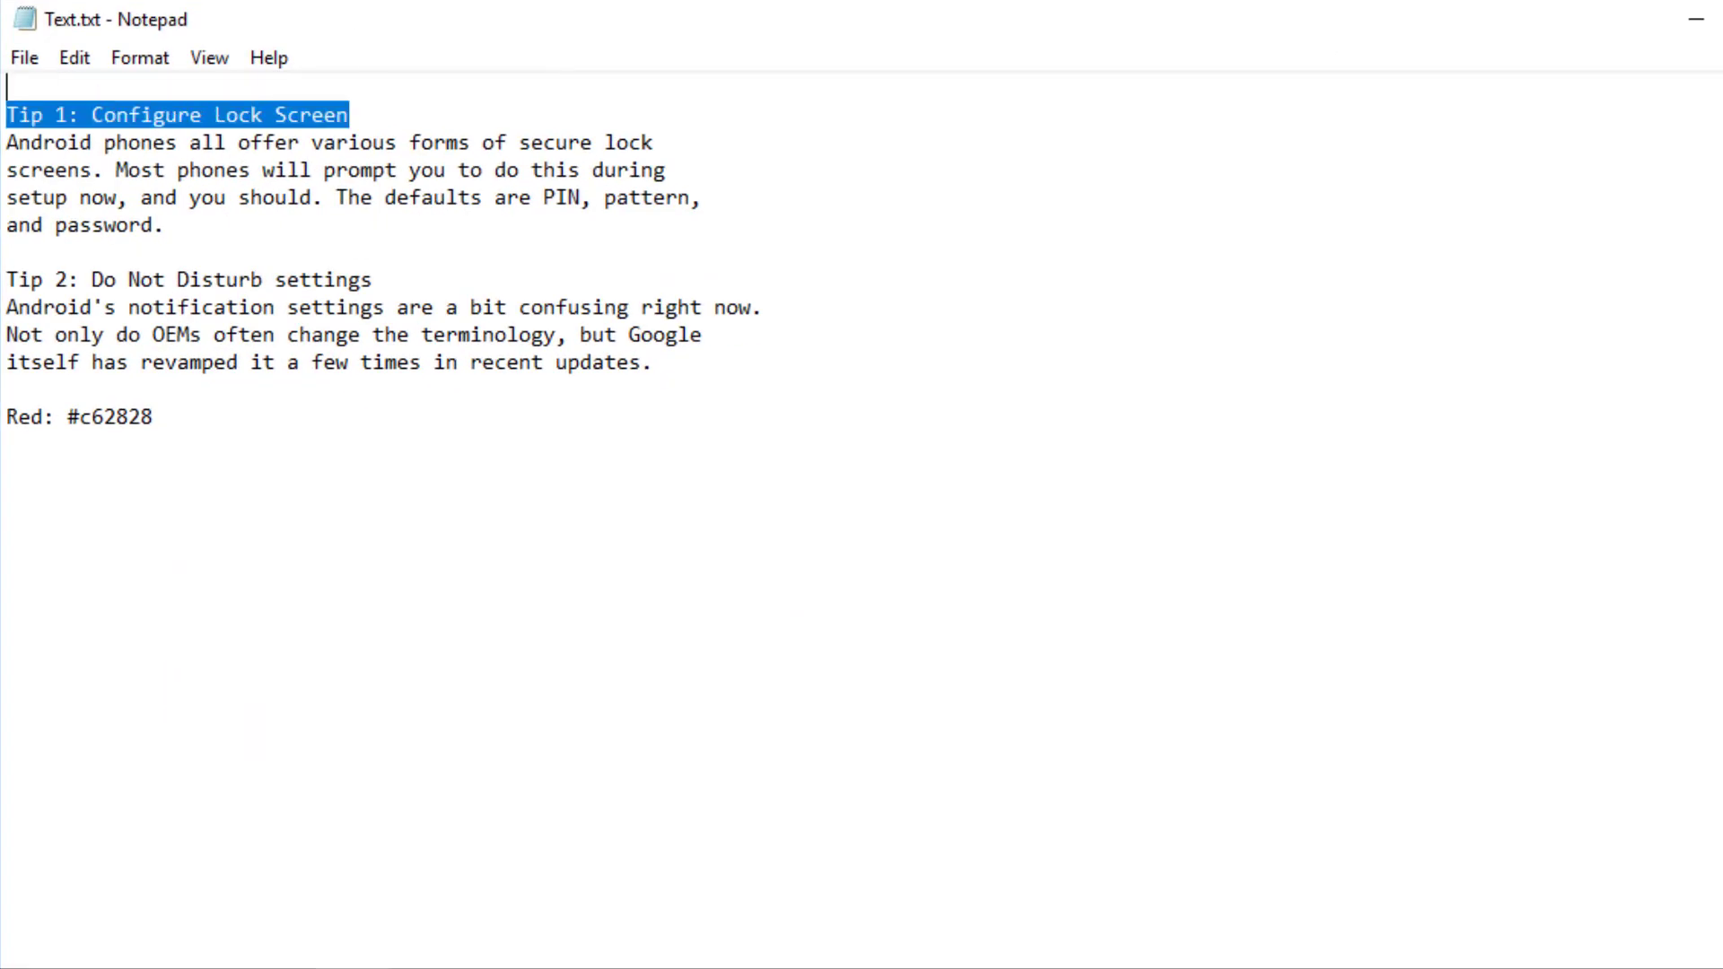
{"action": "left_click", "coordinate": [682, 163]}
{"action": "left_click_drag", "start_coordinate": [373, 115], "coordinate": [2, 115]}
{"action": "key", "text": "ctrl+c"}
{"action": "left_click", "coordinate": [1694, 19]}
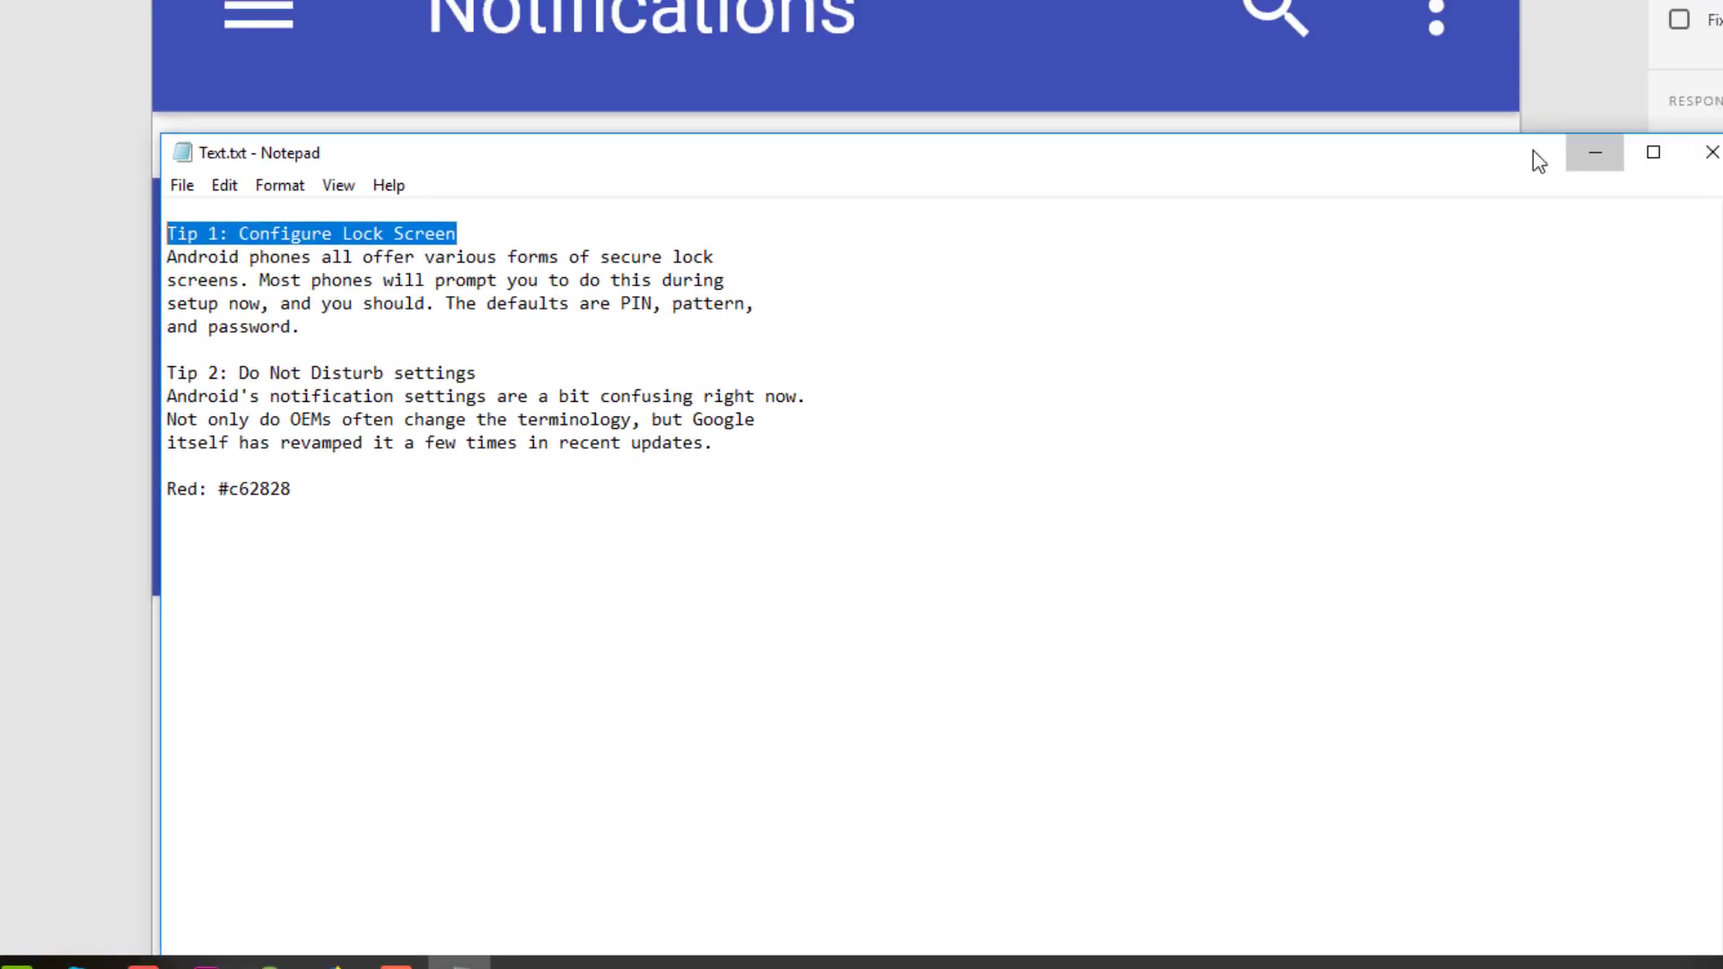
{"action": "key", "text": "ctrl+v"}
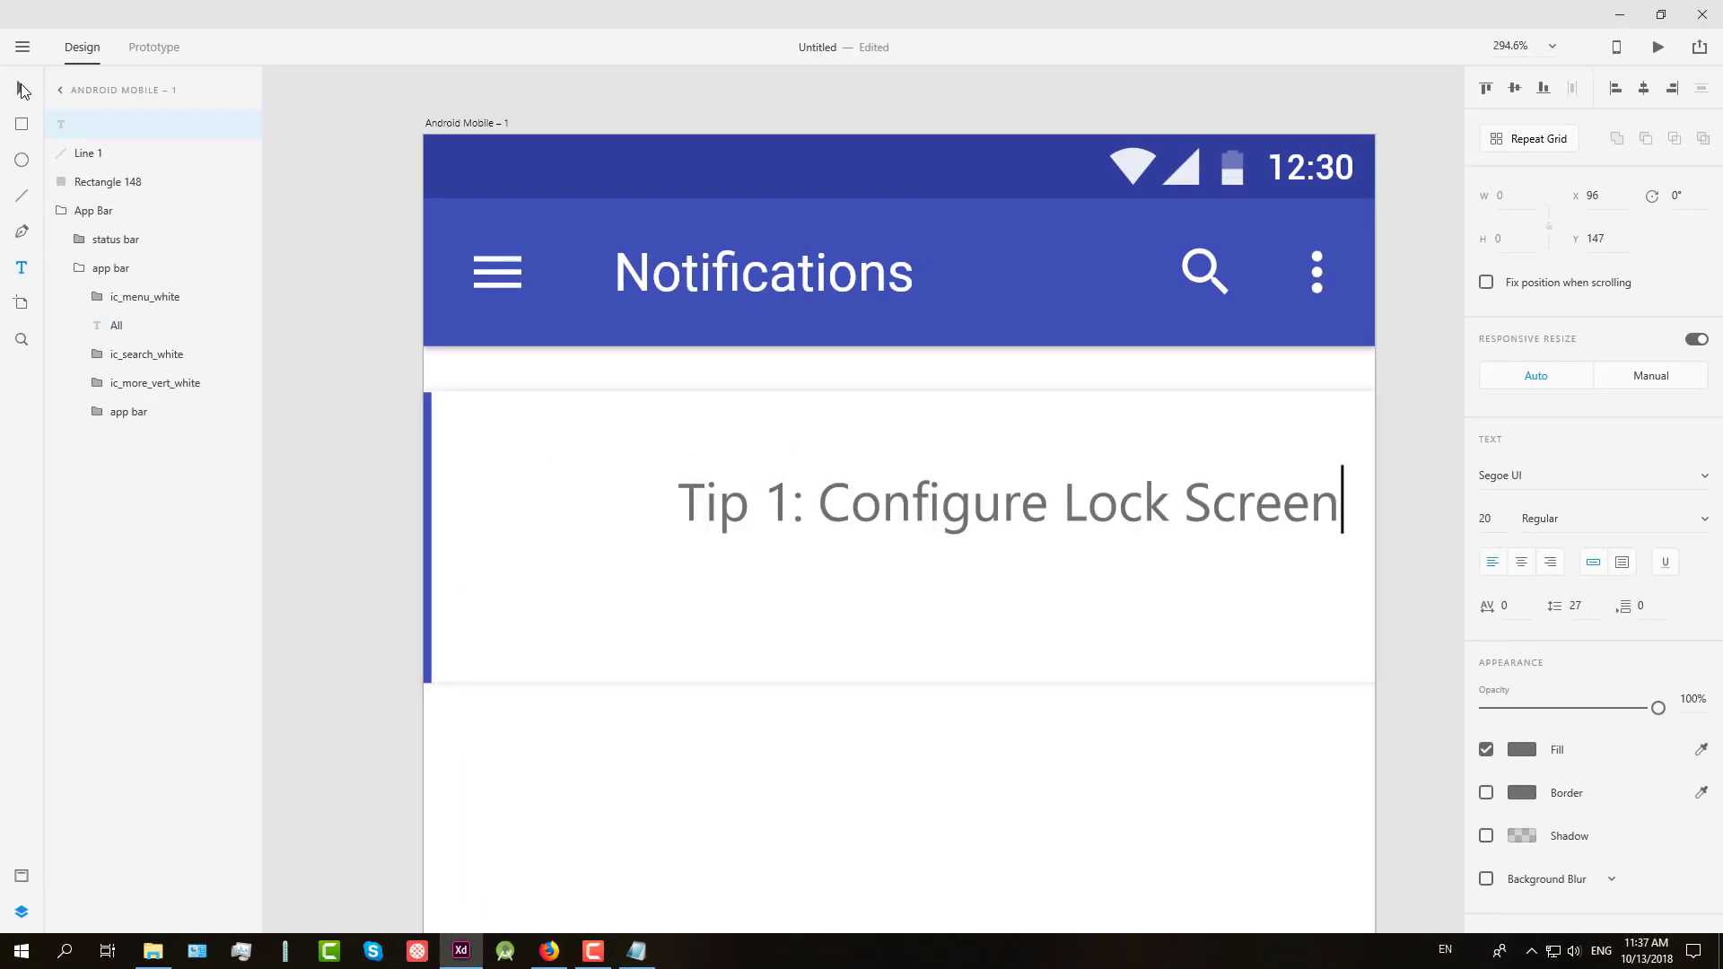
{"action": "left_click", "coordinate": [21, 88]}
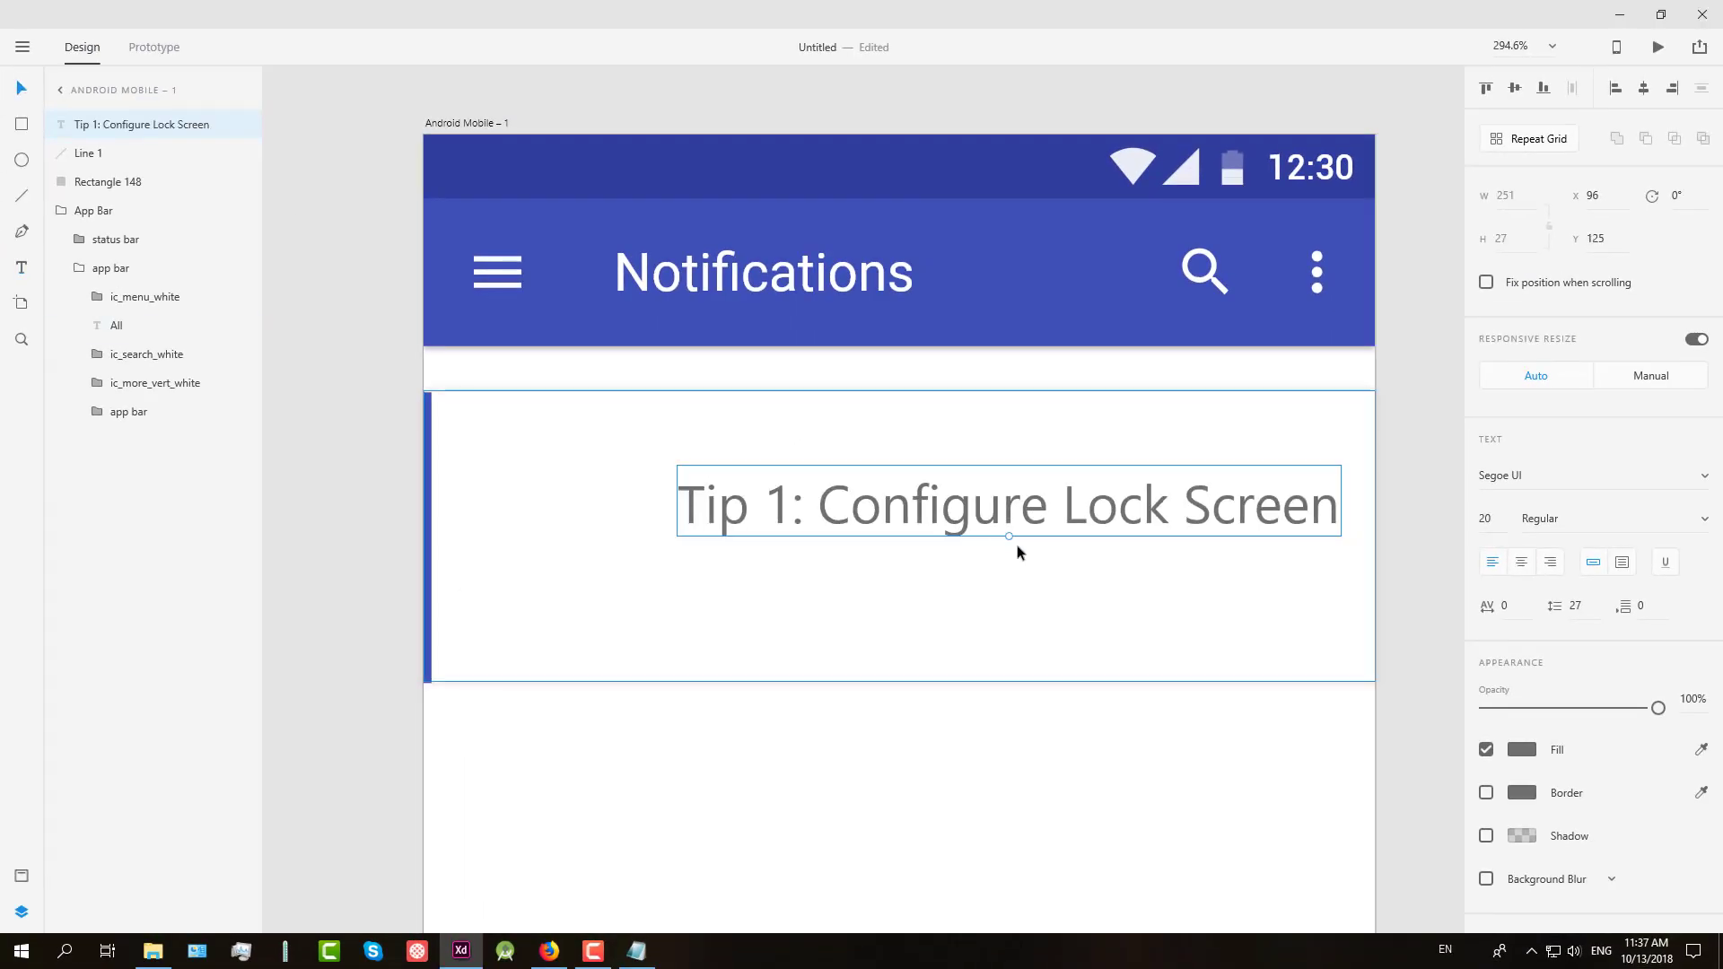
Step: Move the heading to X 18 in the card's upper-left area and set its font size to 16
{"action": "left_click_drag", "start_coordinate": [1016, 542], "coordinate": [802, 455]}
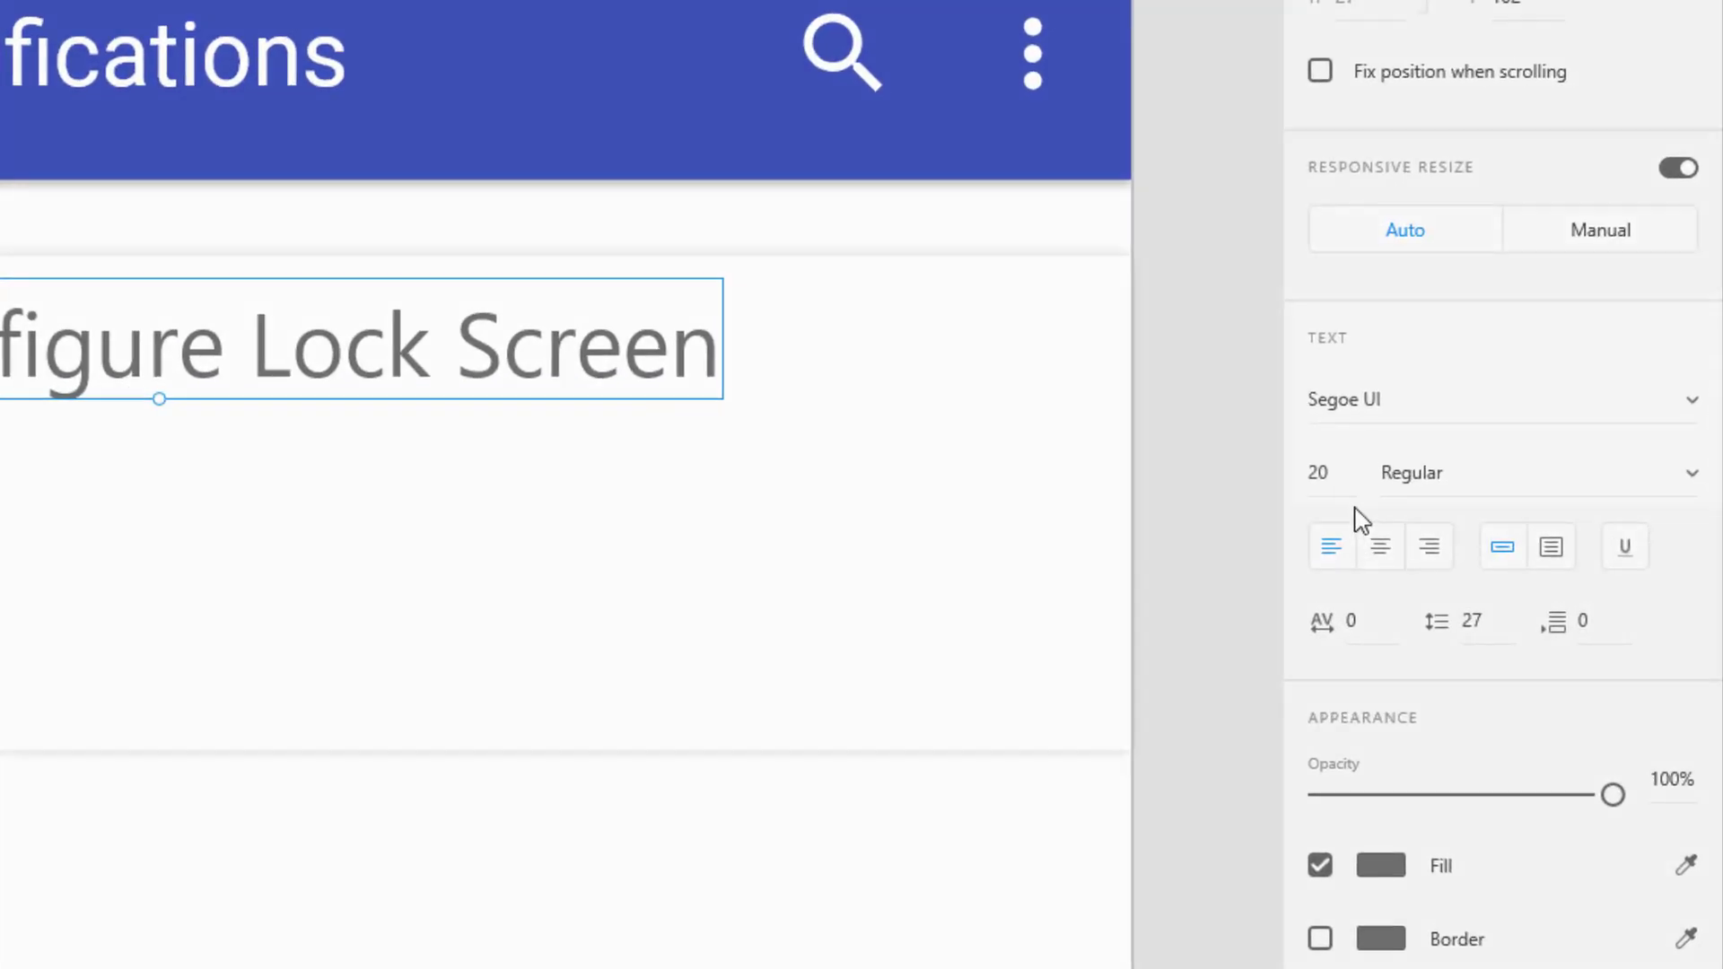
{"action": "left_click", "coordinate": [1497, 516]}
{"action": "type", "text": "16"}
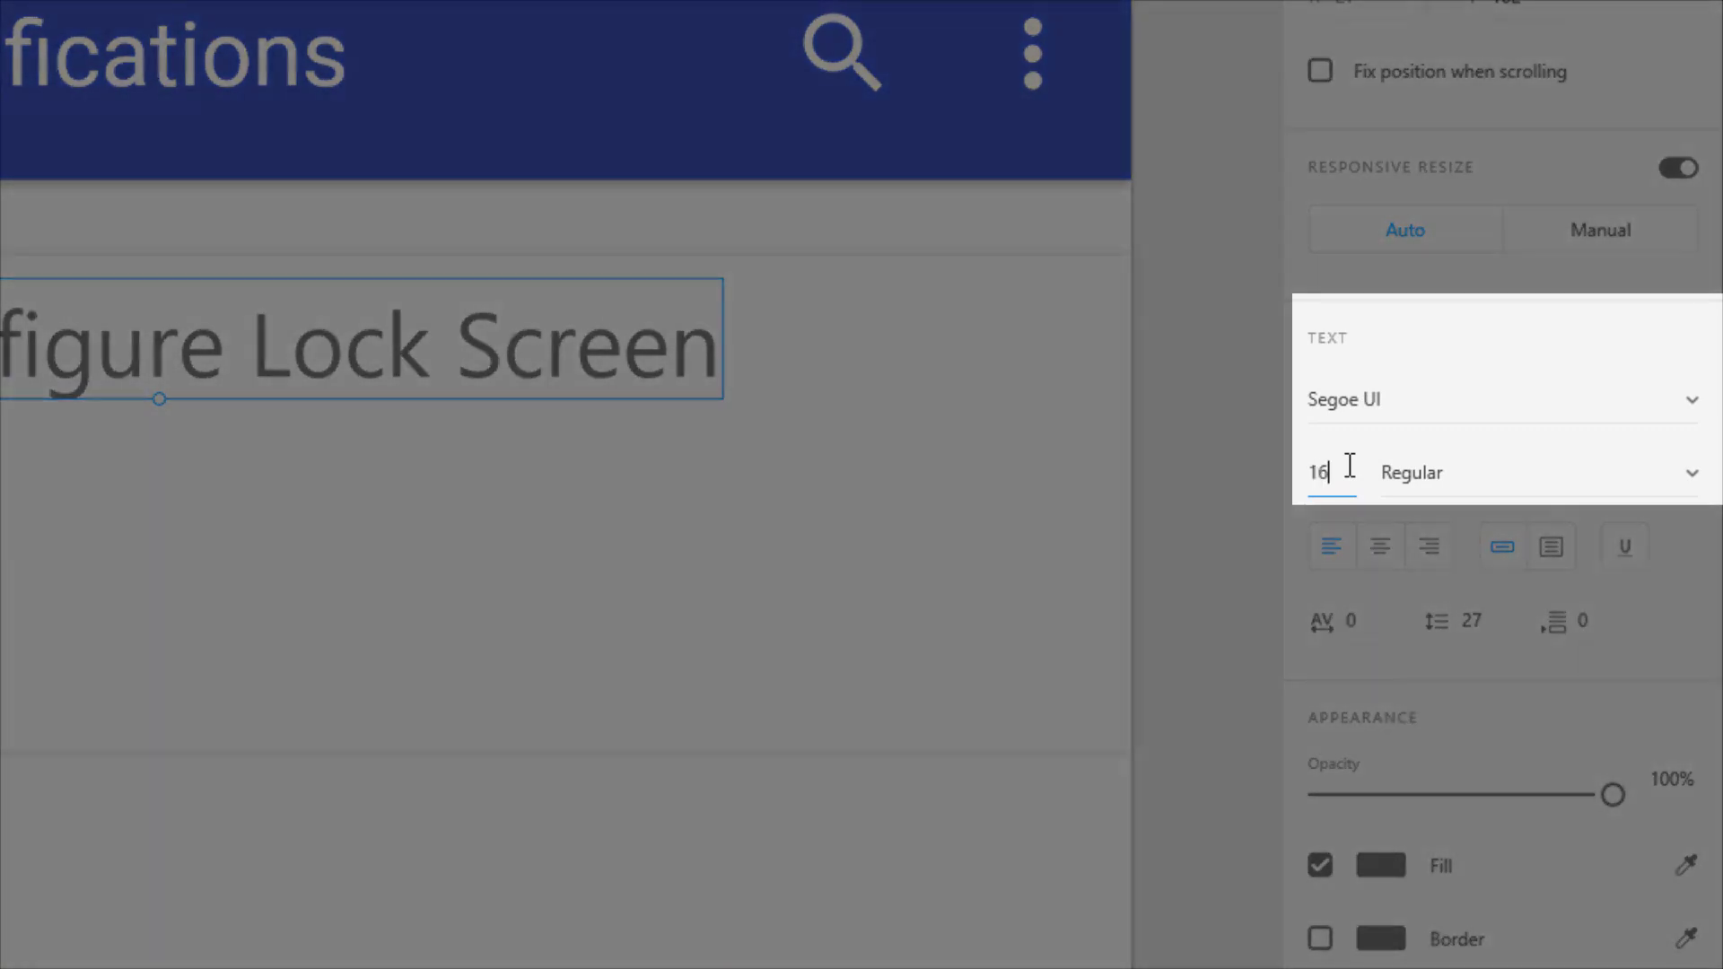
{"action": "key", "text": "Return"}
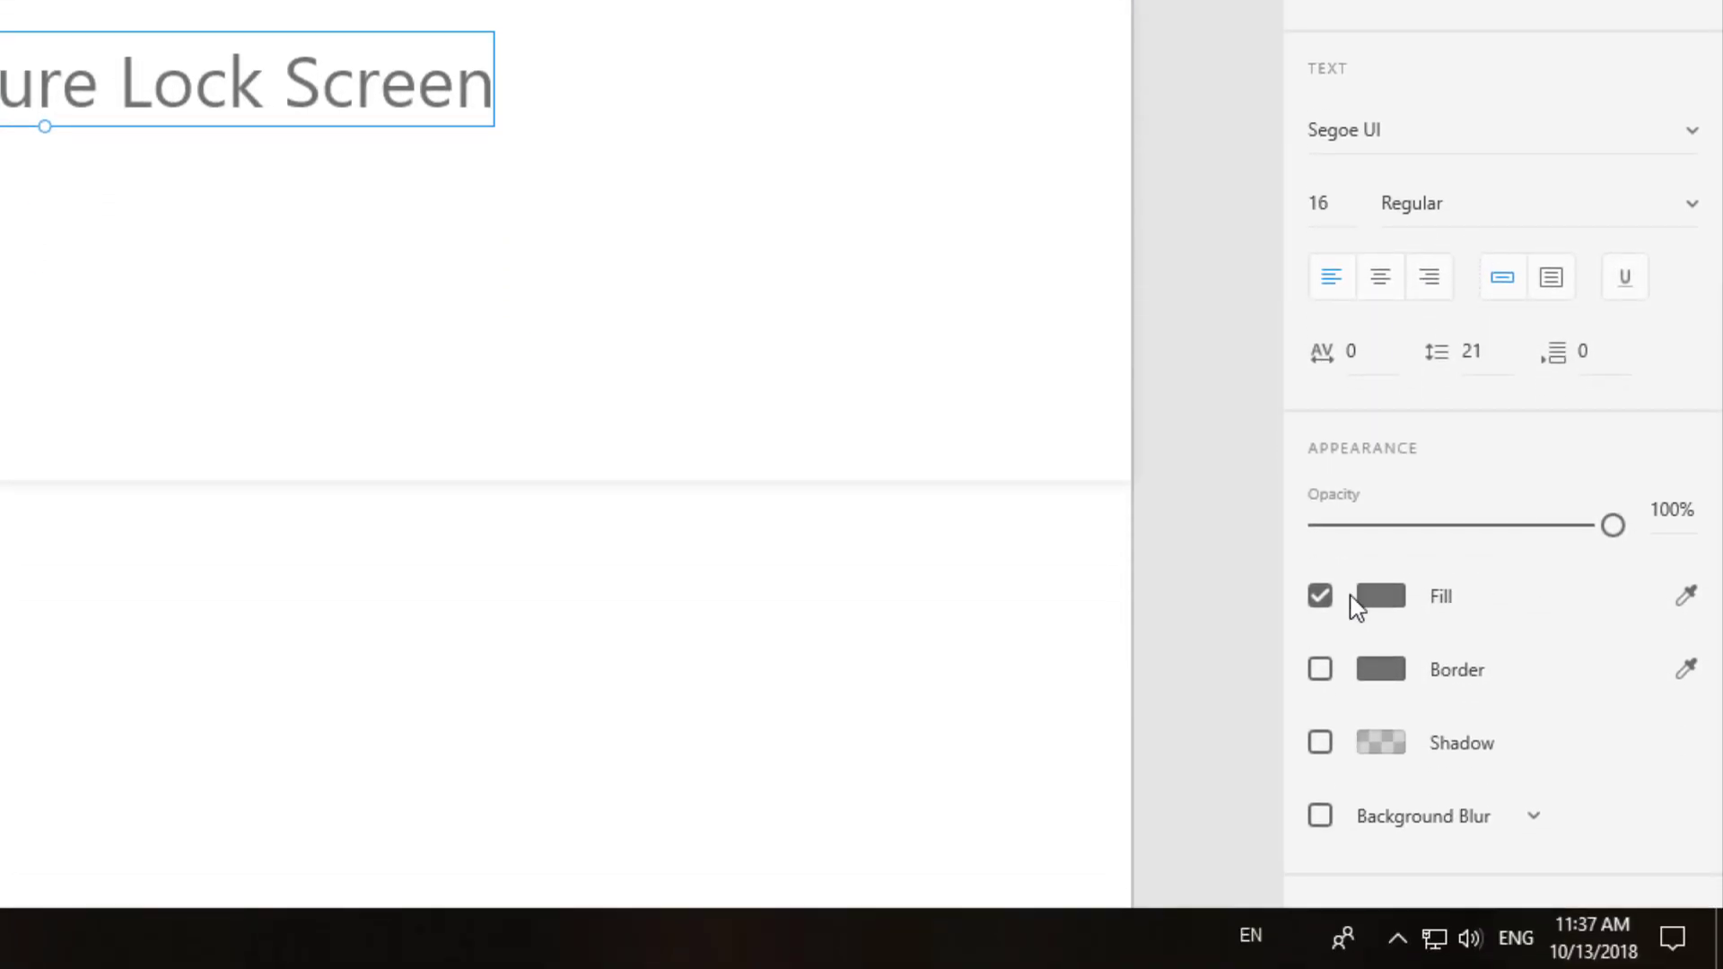
Step: Set the heading's fill colour to dark grey #3B3B3B
{"action": "left_click", "coordinate": [1357, 606]}
{"action": "mouse_move", "coordinate": [939, 600]}
{"action": "left_mouse_down"}
{"action": "mouse_move", "coordinate": [907, 626]}
{"action": "mouse_move", "coordinate": [885, 609]}
{"action": "left_mouse_up"}
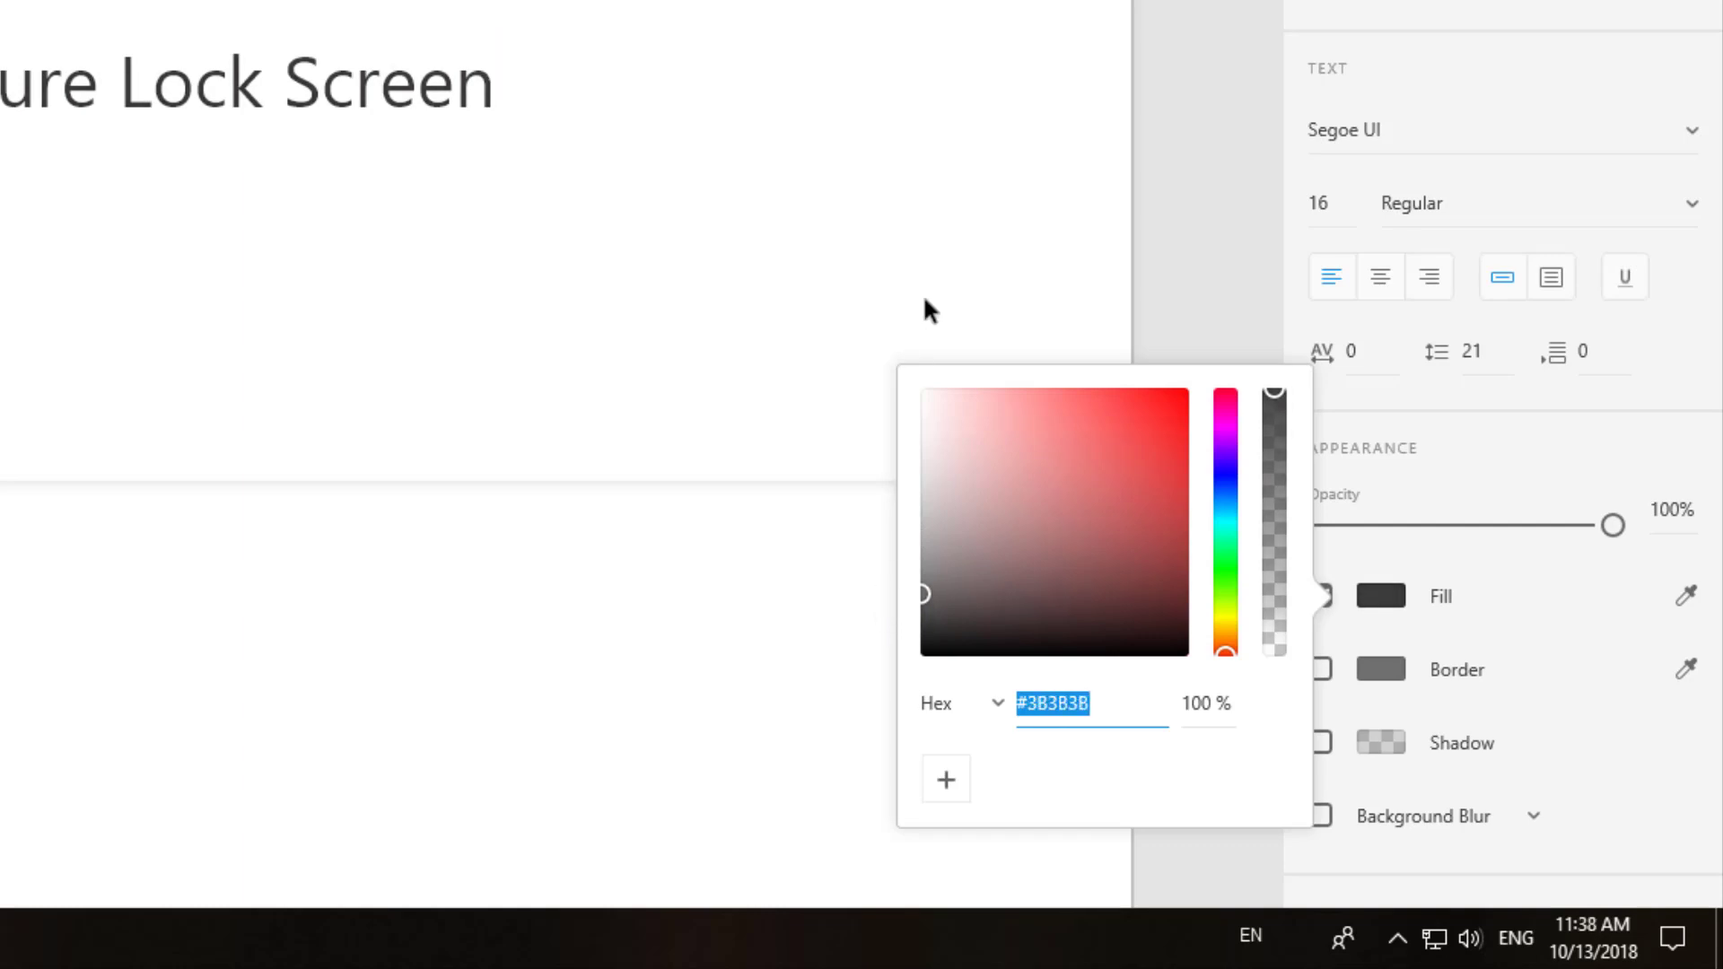
{"action": "left_click", "coordinate": [950, 781]}
{"action": "left_click", "coordinate": [1208, 216]}
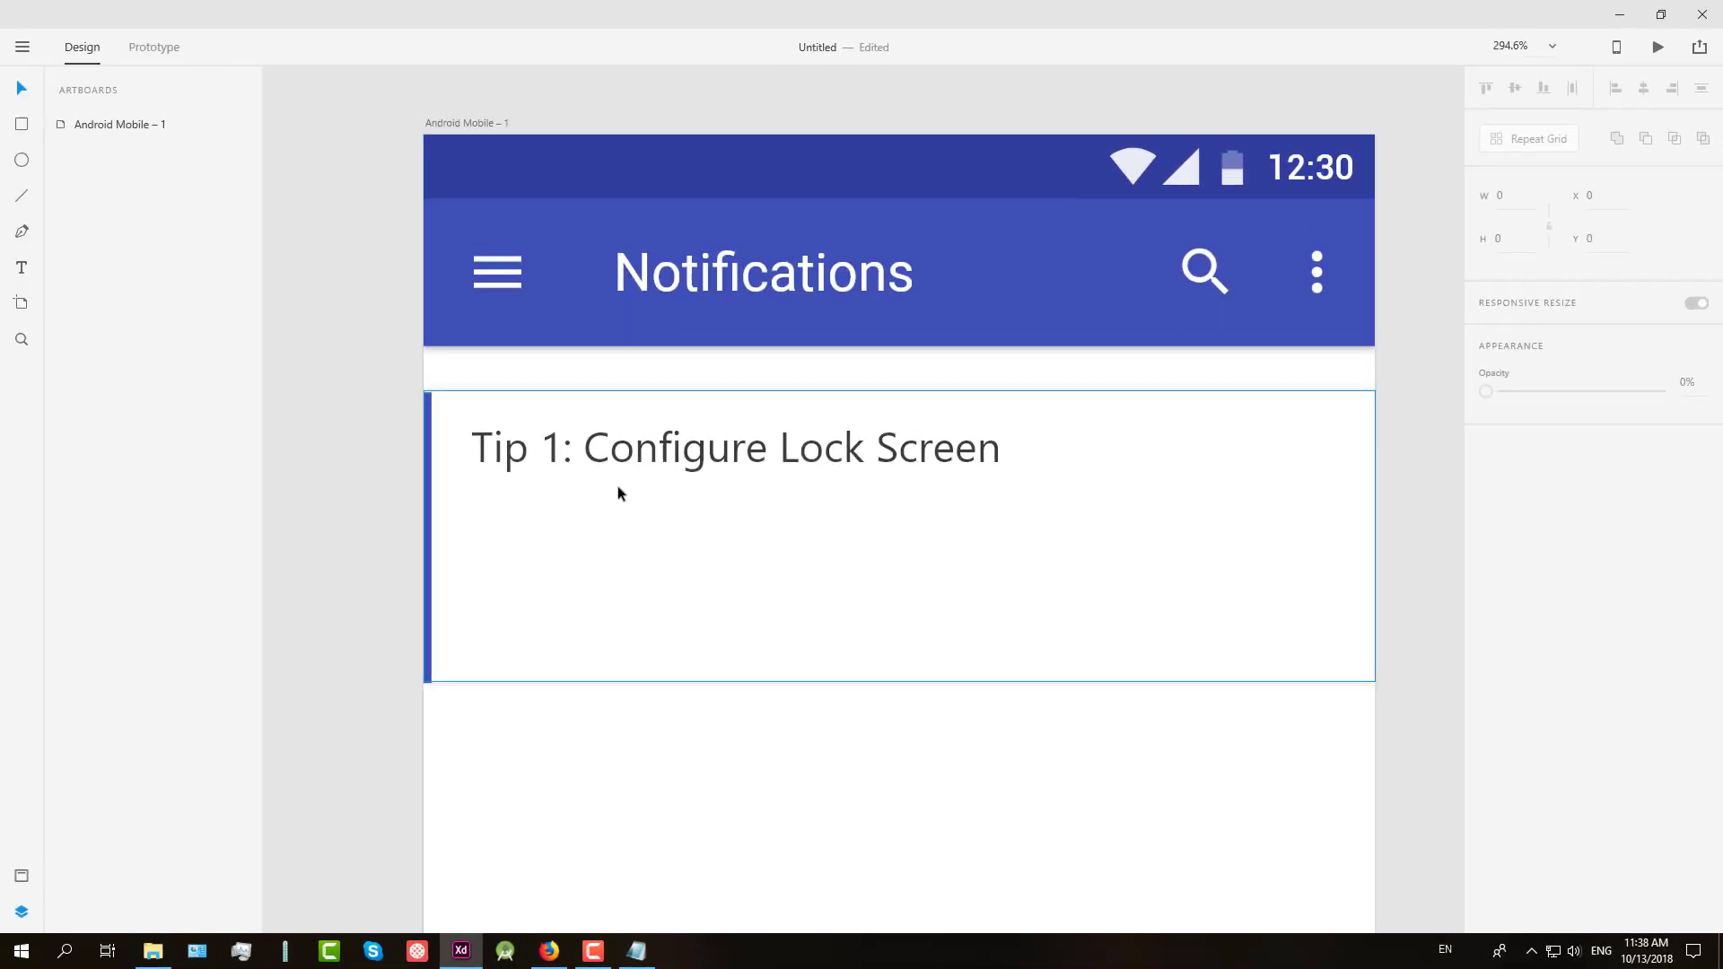
Step: Duplicate the heading and place the copy directly below it at X 18, Y 131
{"action": "left_click", "coordinate": [45, 90]}
{"action": "key", "text": "ctrl+d"}
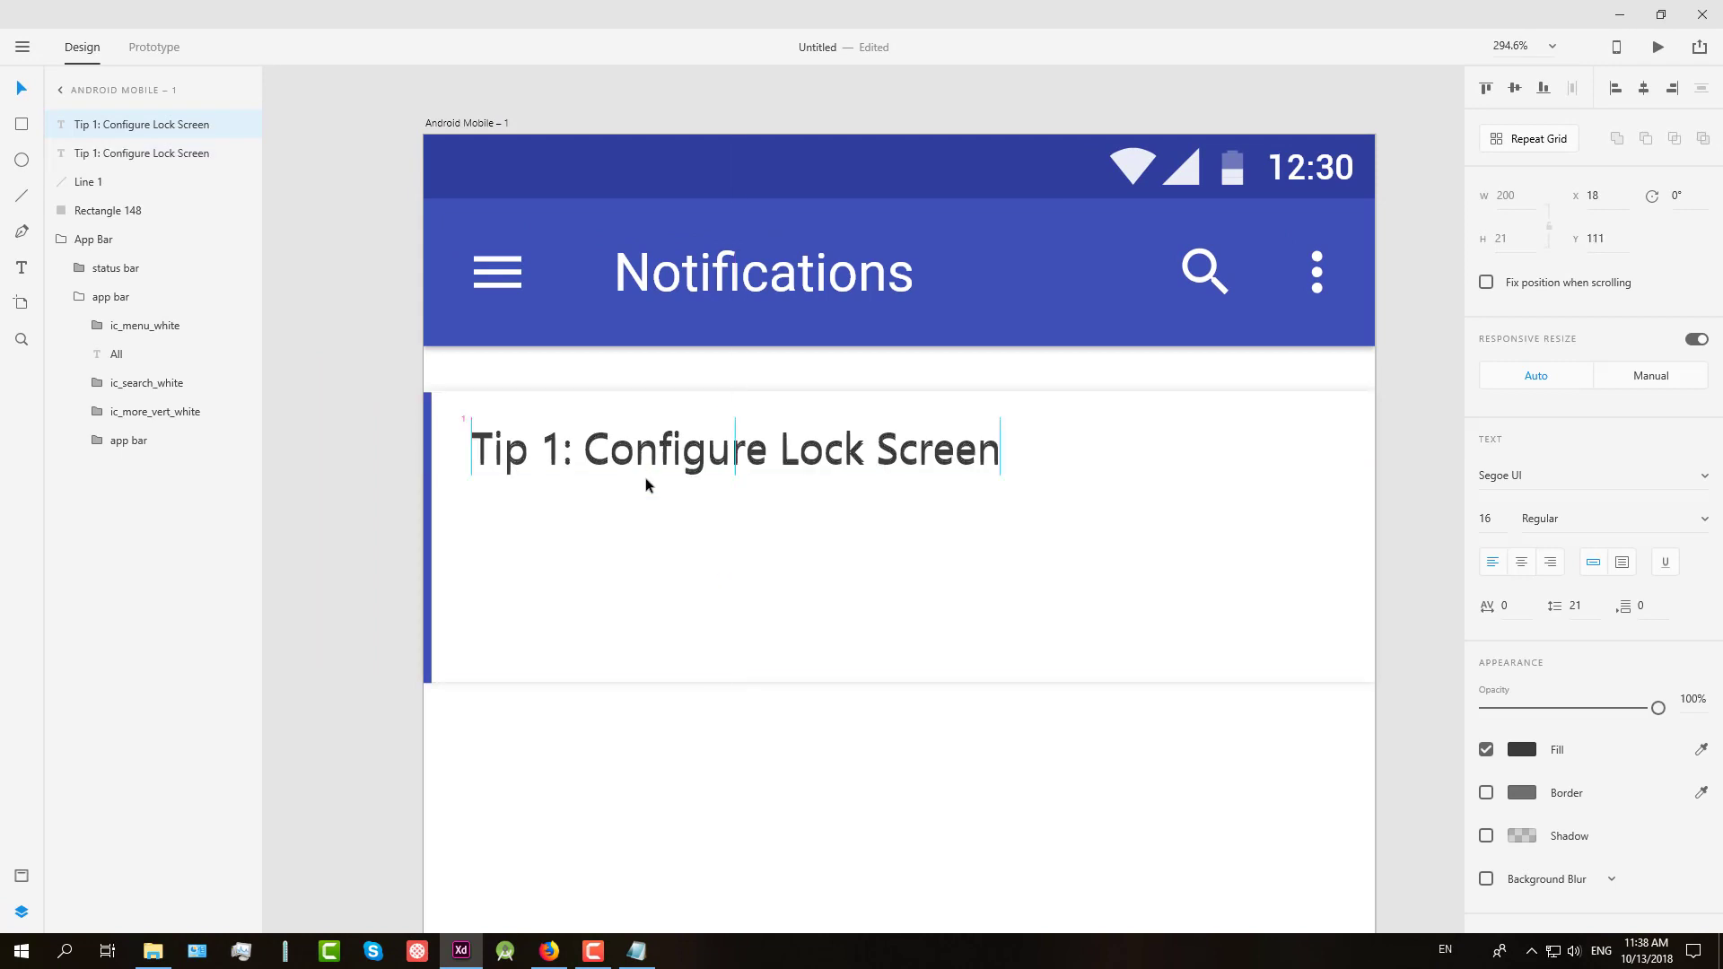
{"action": "left_click_drag", "start_coordinate": [644, 478], "coordinate": [648, 519]}
Step: Replace the duplicated heading's text with the Tip 1 description paragraph copied from Text.txt
{"action": "left_click", "coordinate": [637, 951]}
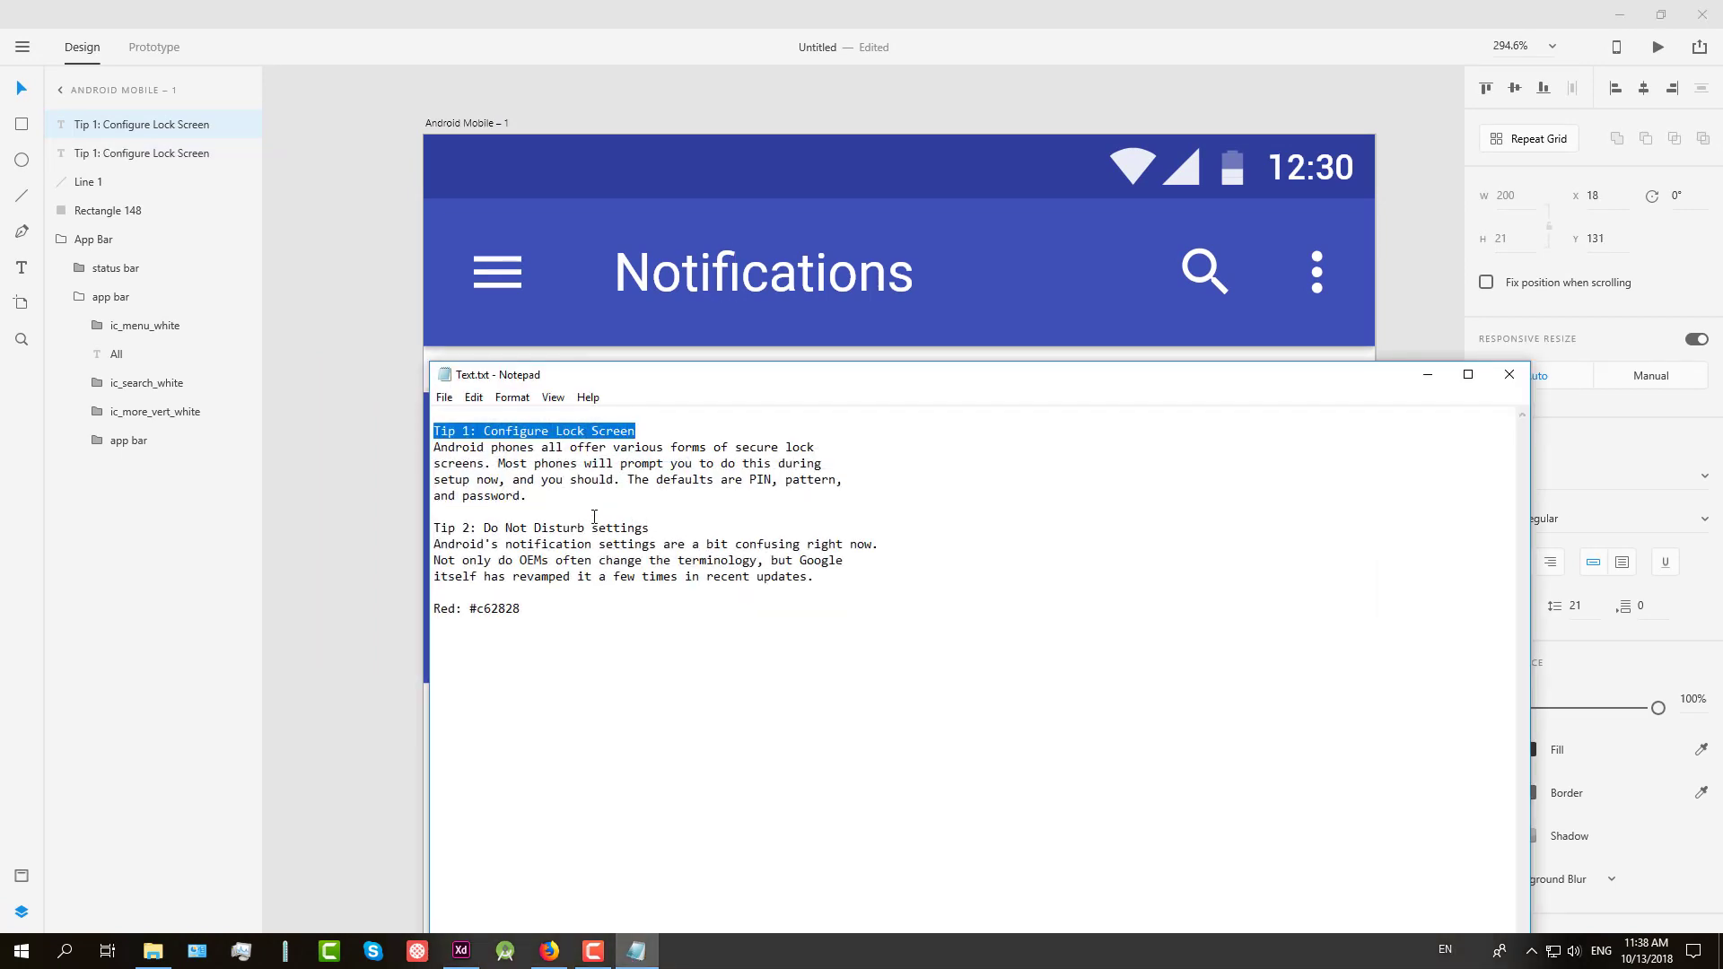
{"action": "left_click_drag", "start_coordinate": [527, 497], "coordinate": [418, 450]}
{"action": "key", "text": "ctrl+c"}
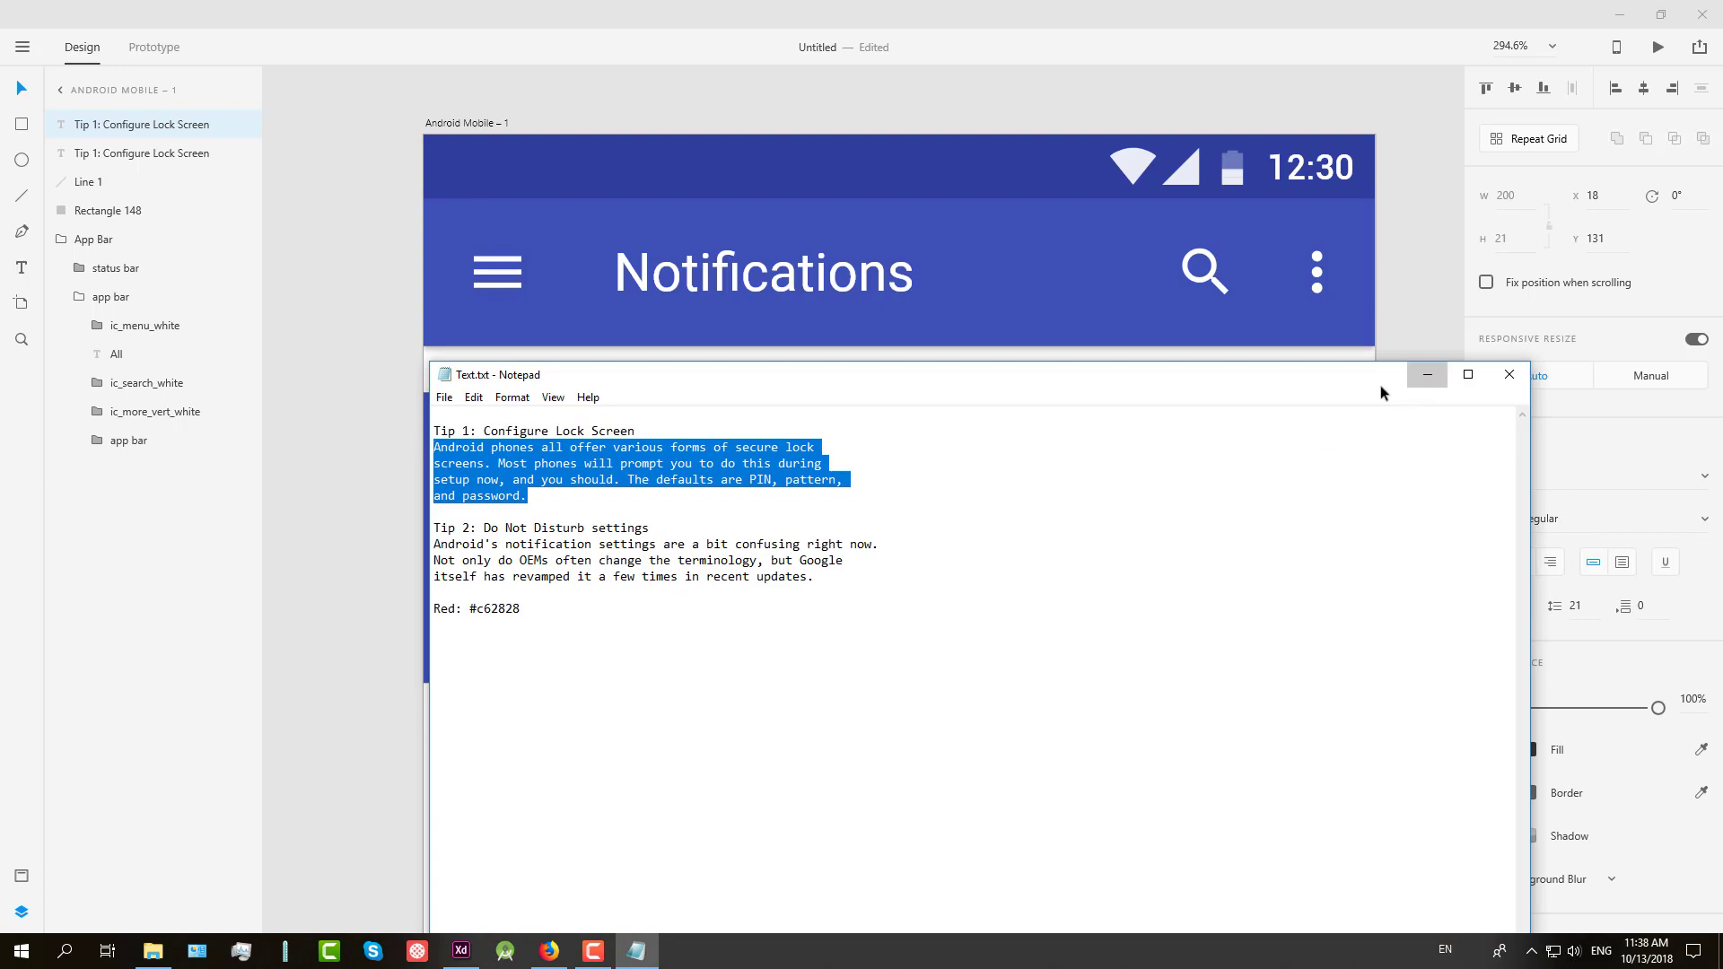
{"action": "left_click", "coordinate": [1427, 374]}
{"action": "double_click", "coordinate": [811, 515]}
{"action": "key", "text": "ctrl+a"}
{"action": "key", "text": "ctrl+v"}
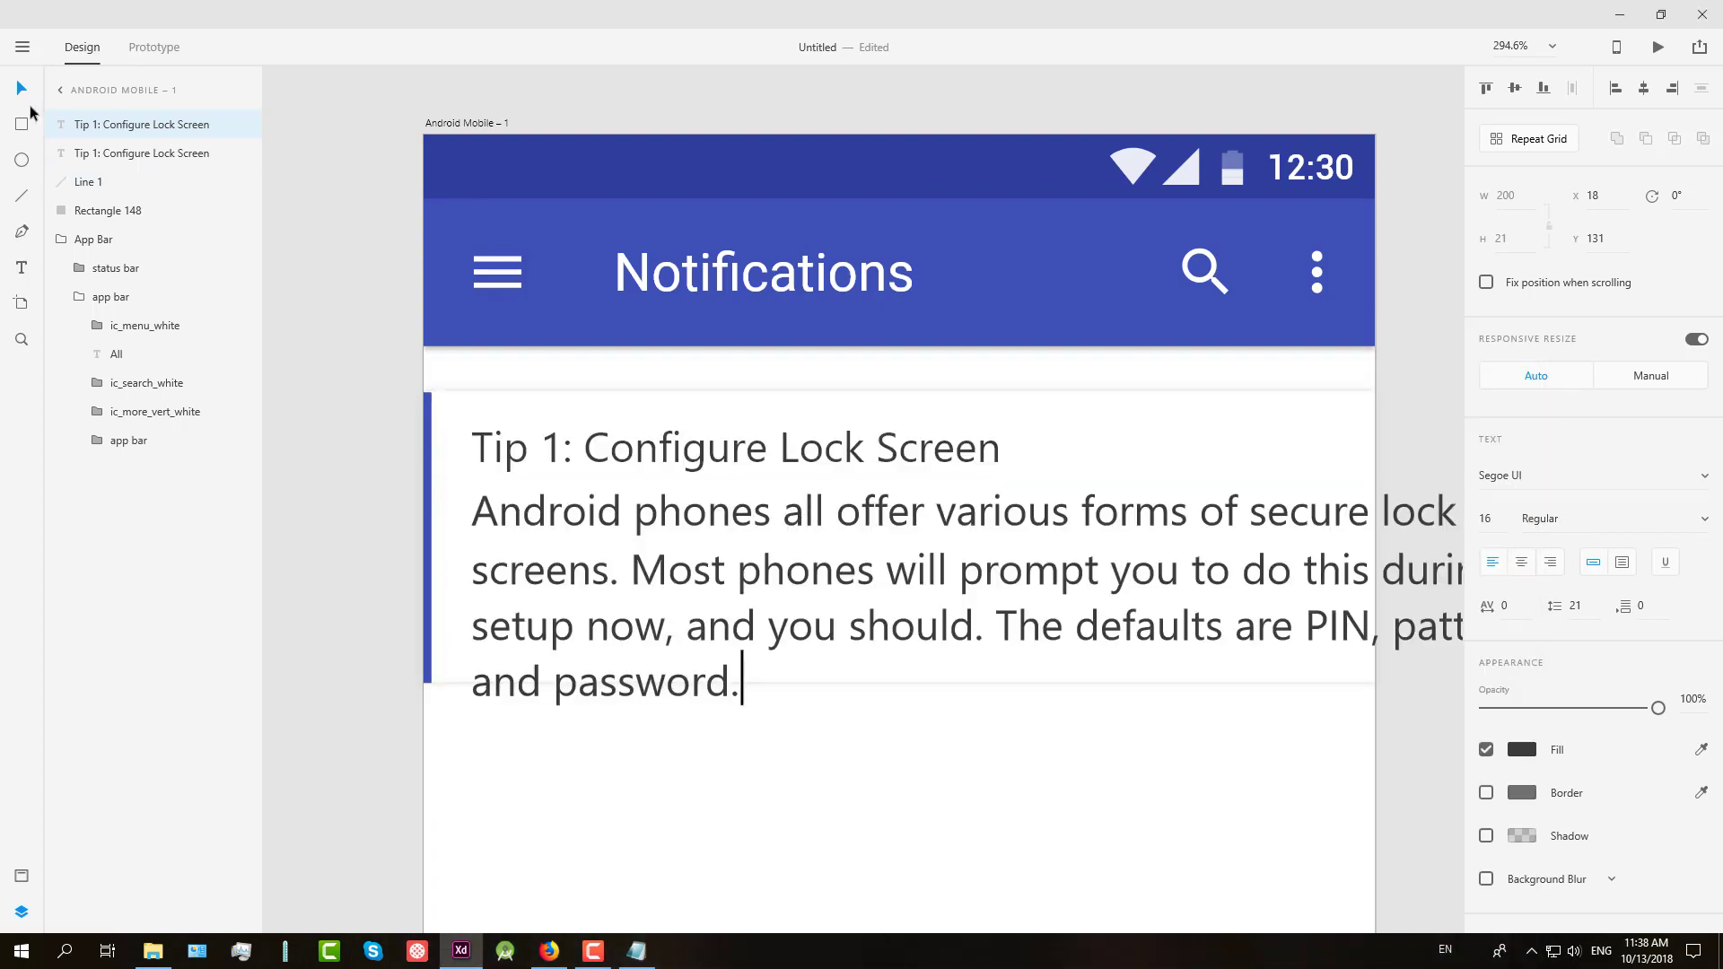
{"action": "key", "text": "Escape"}
Step: Set the description's font size to 12 and move it up to Y 130 beneath the heading
{"action": "left_click", "coordinate": [1497, 515]}
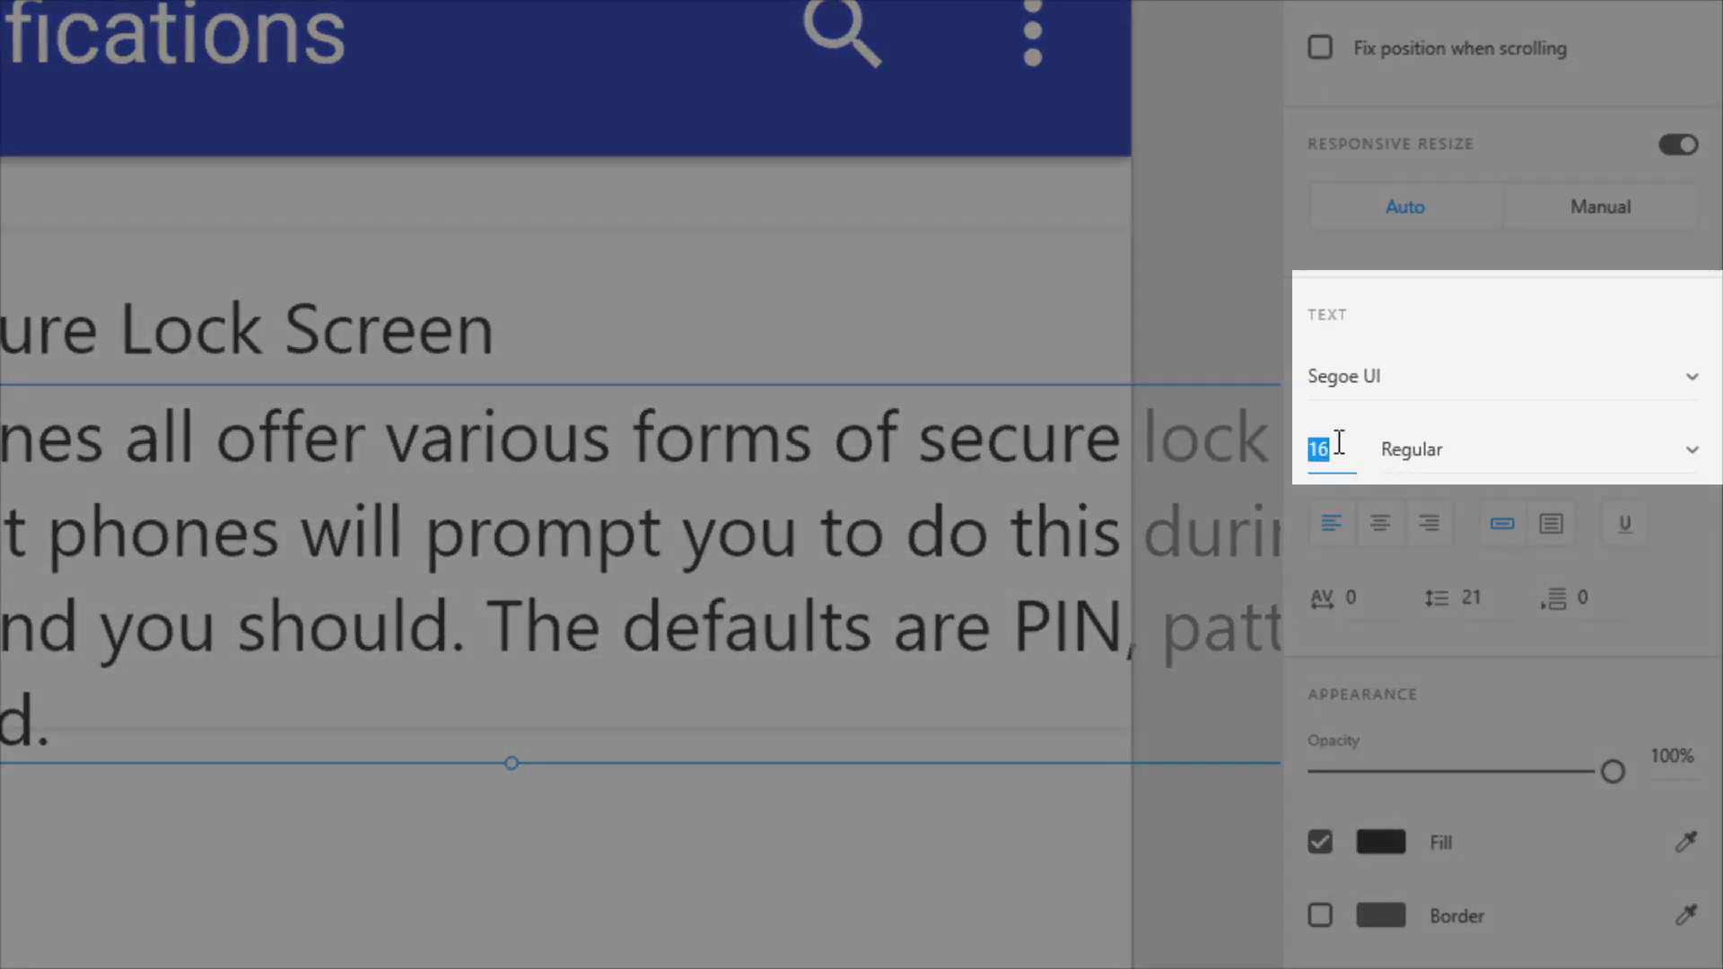
{"action": "type", "text": "12"}
{"action": "key", "text": "Return"}
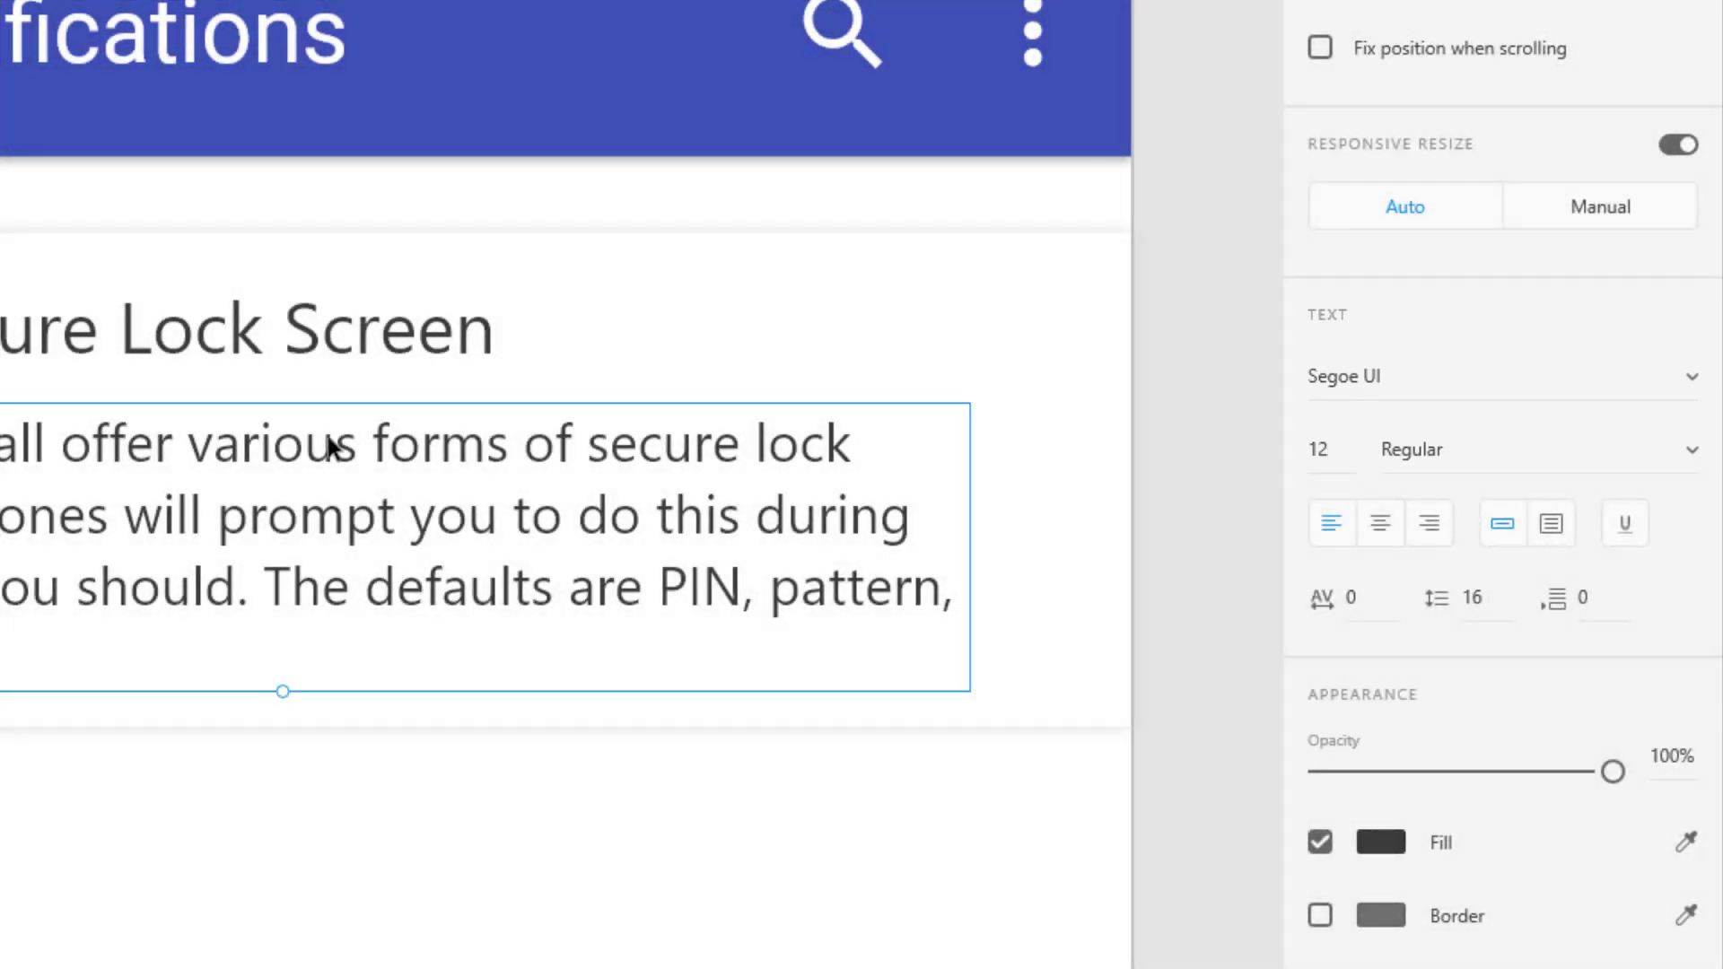
{"action": "mouse_move", "coordinate": [328, 437]}
{"action": "left_mouse_down"}
{"action": "mouse_move", "coordinate": [329, 416]}
{"action": "mouse_move", "coordinate": [307, 421]}
{"action": "left_mouse_up"}
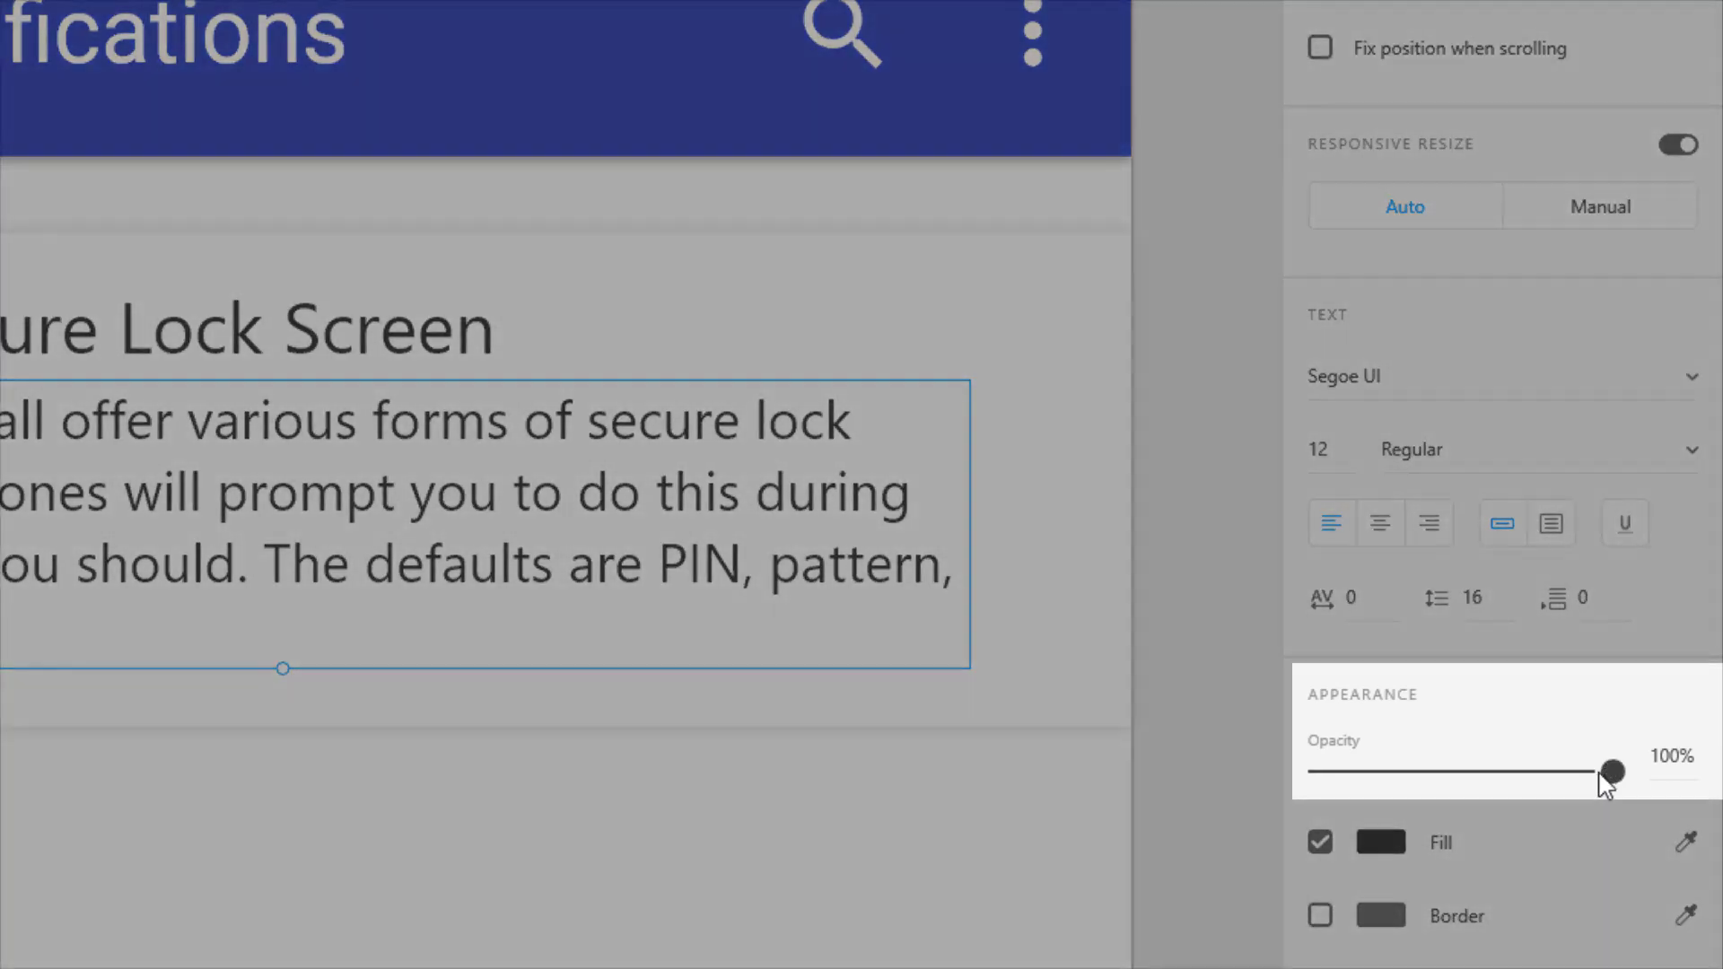
Step: Set the description text's opacity to 50%
{"action": "left_click_drag", "start_coordinate": [1604, 779], "coordinate": [1450, 774]}
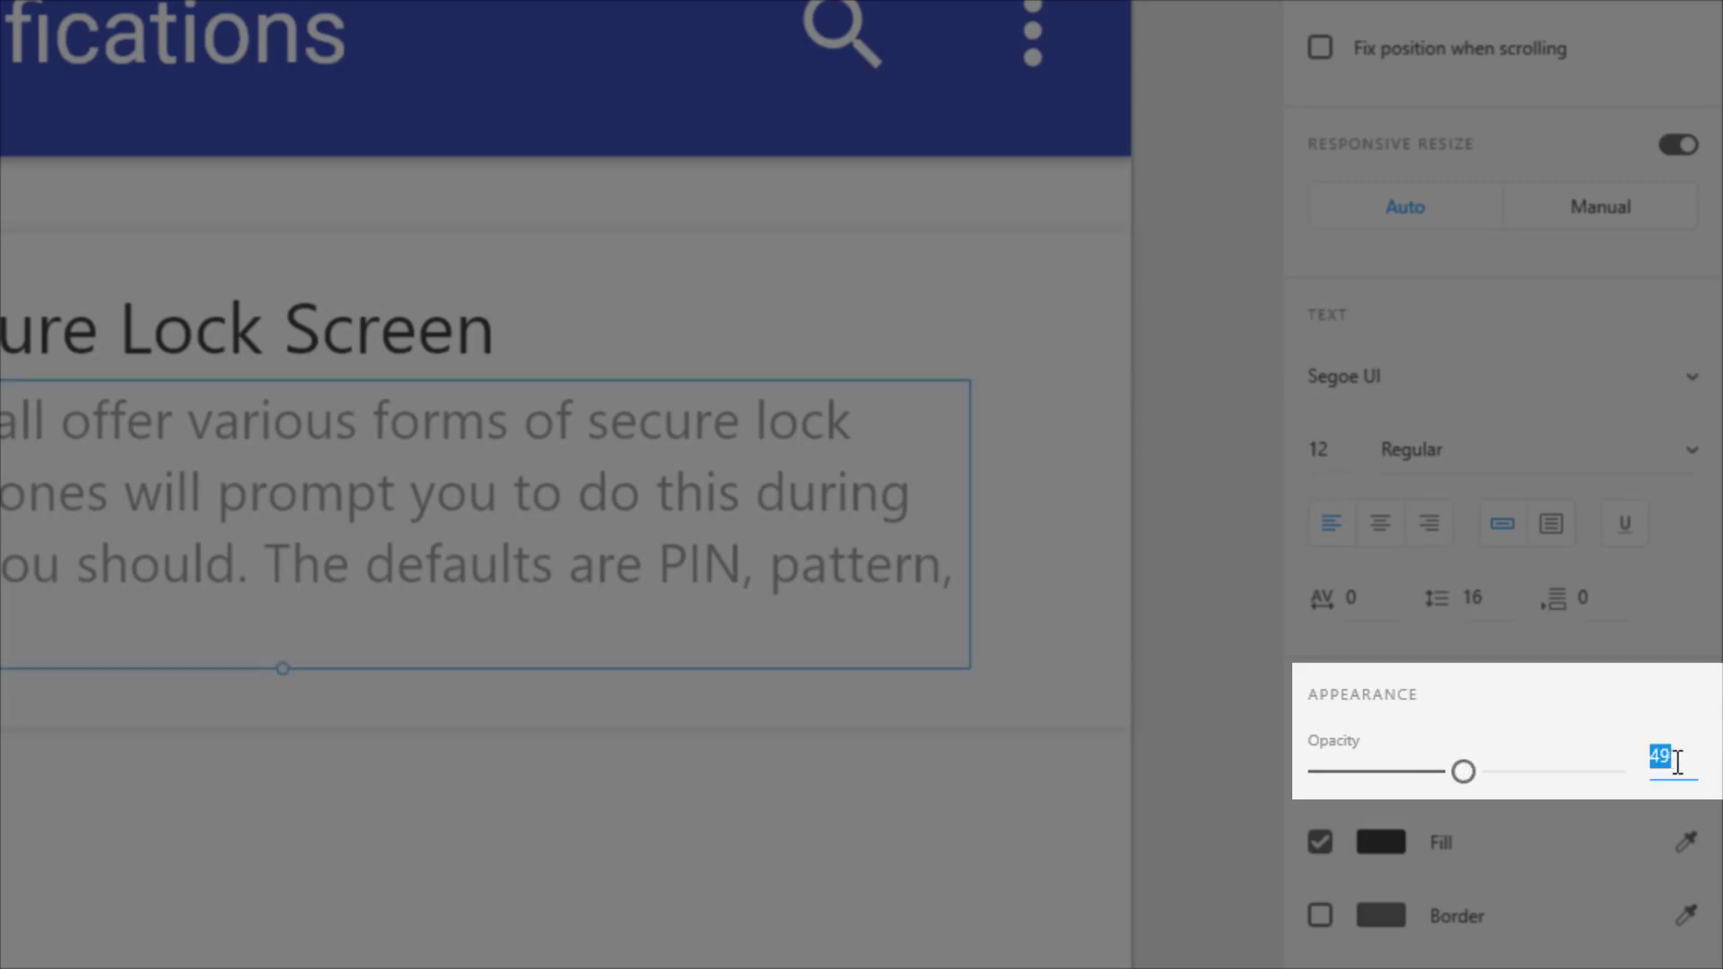
{"action": "type", "text": "50"}
{"action": "key", "text": "Return"}
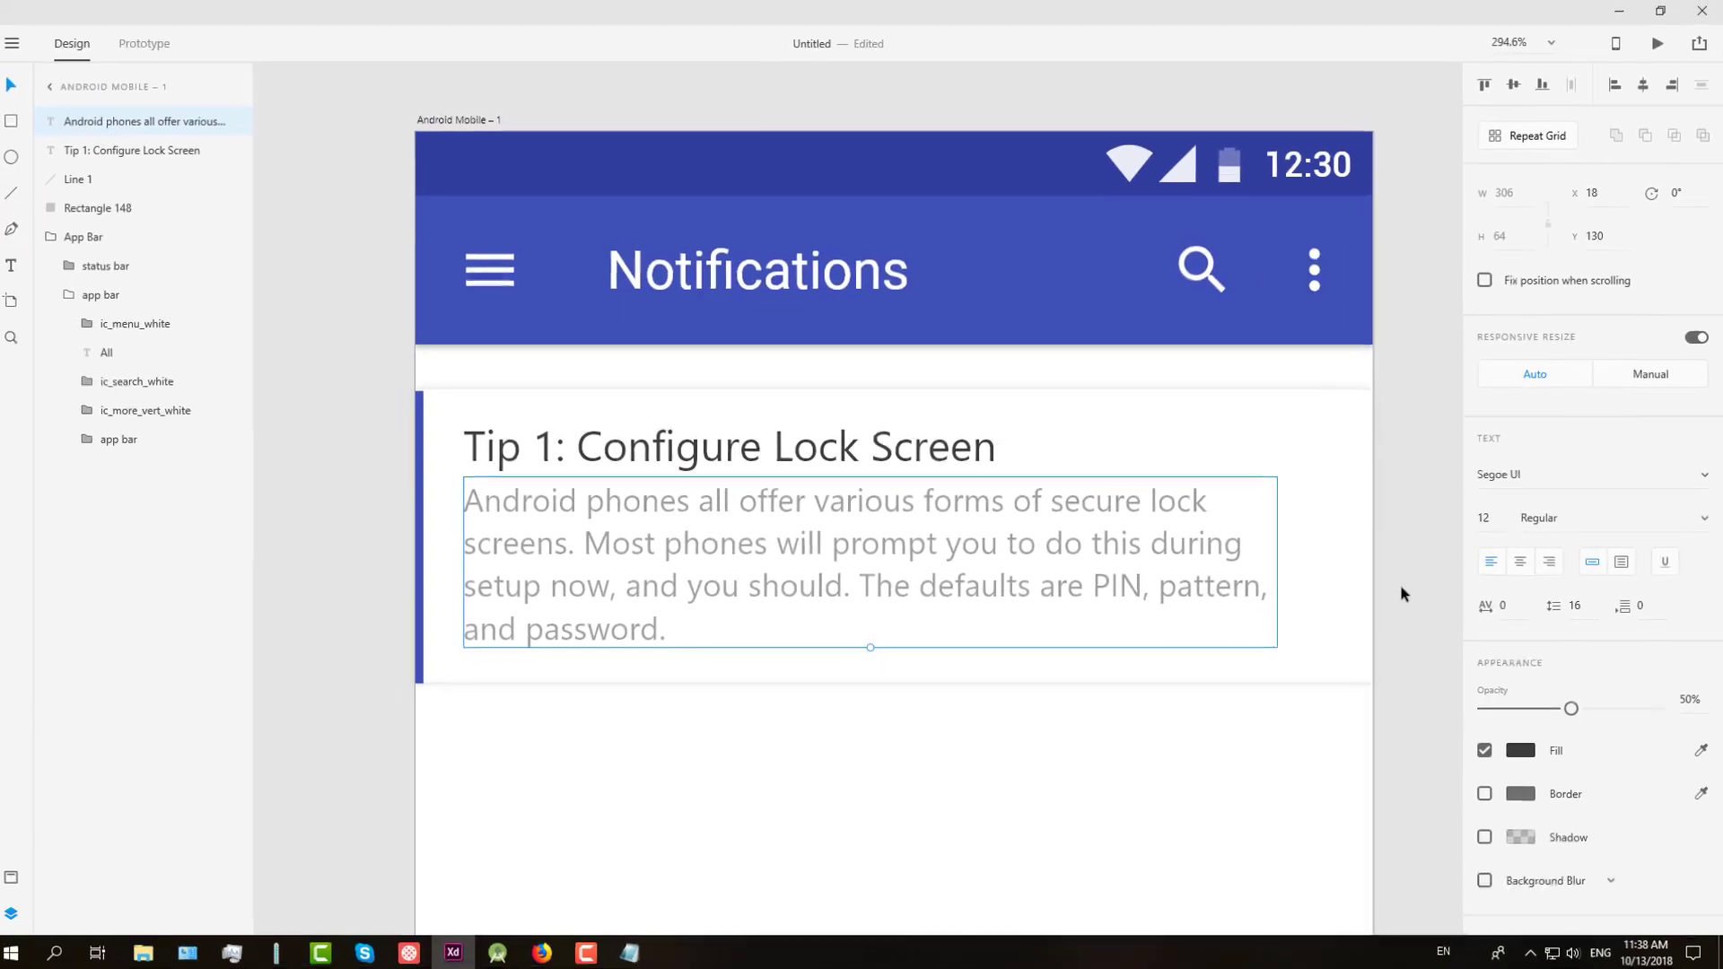
Step: Duplicate the whole card with its line and texts, and place the copy below the original at Y 217
{"action": "left_click", "coordinate": [1403, 585]}
{"action": "left_click_drag", "start_coordinate": [1458, 681], "coordinate": [430, 368]}
{"action": "scroll", "coordinate": [1277, 574], "scroll_direction": "down", "scroll_amount": 2}
{"action": "left_click_drag", "start_coordinate": [617, 440], "coordinate": [615, 688]}
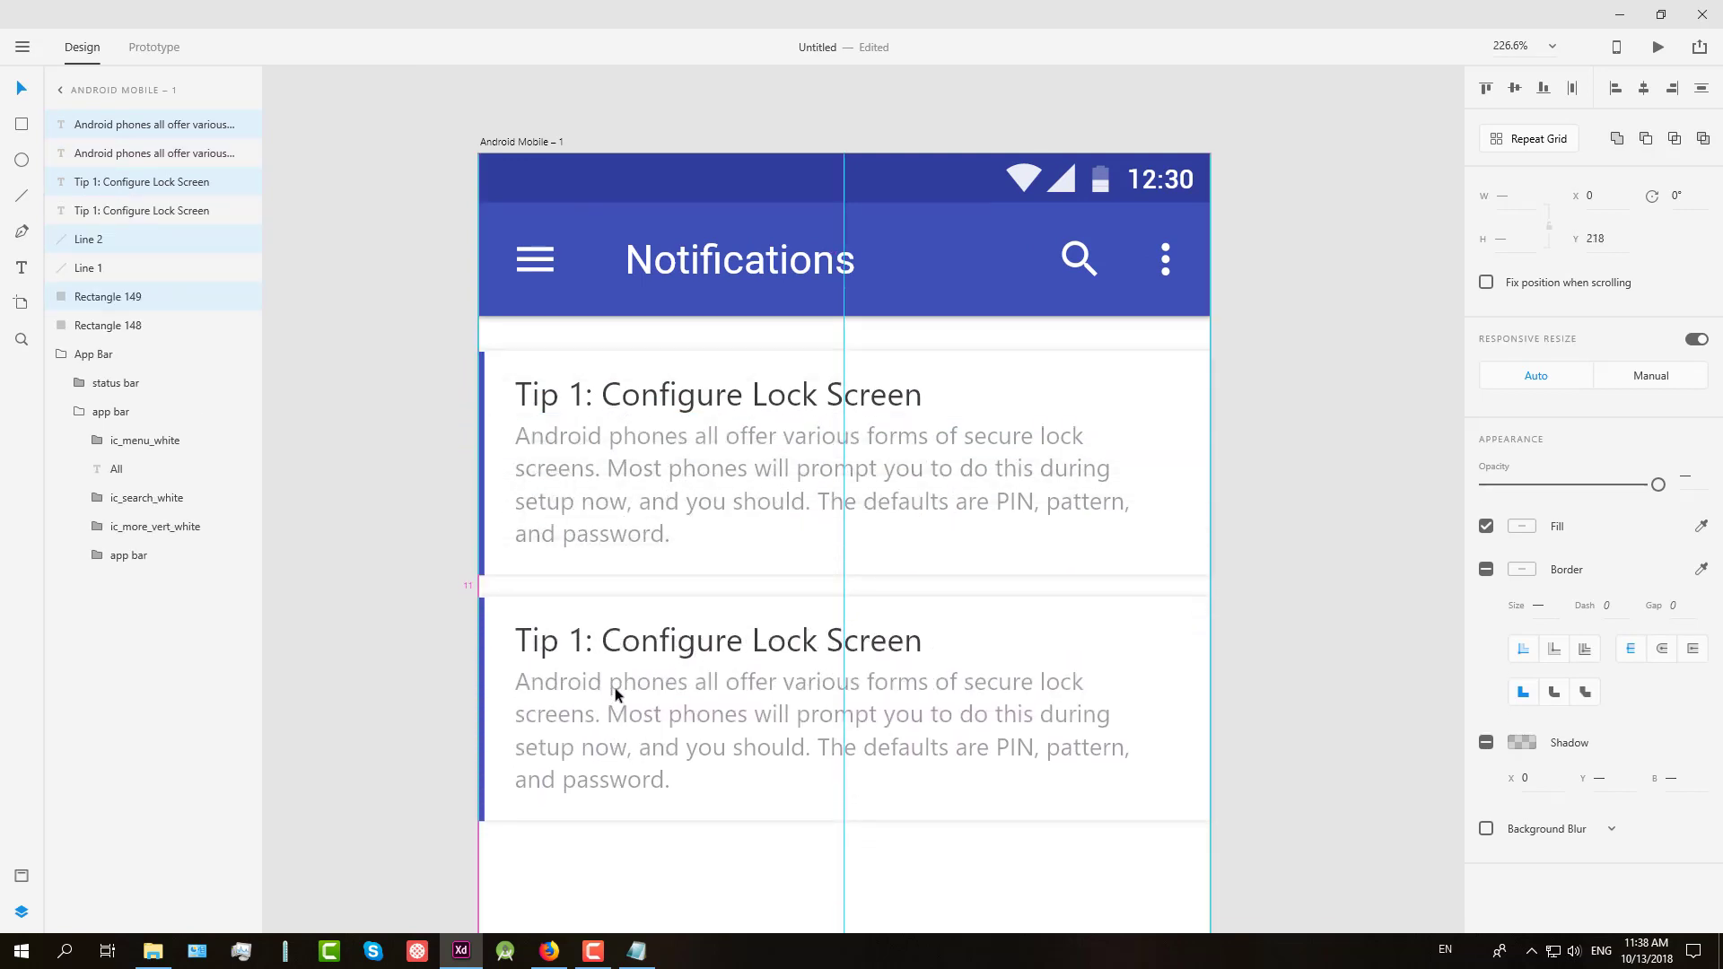
{"action": "key", "text": "Up"}
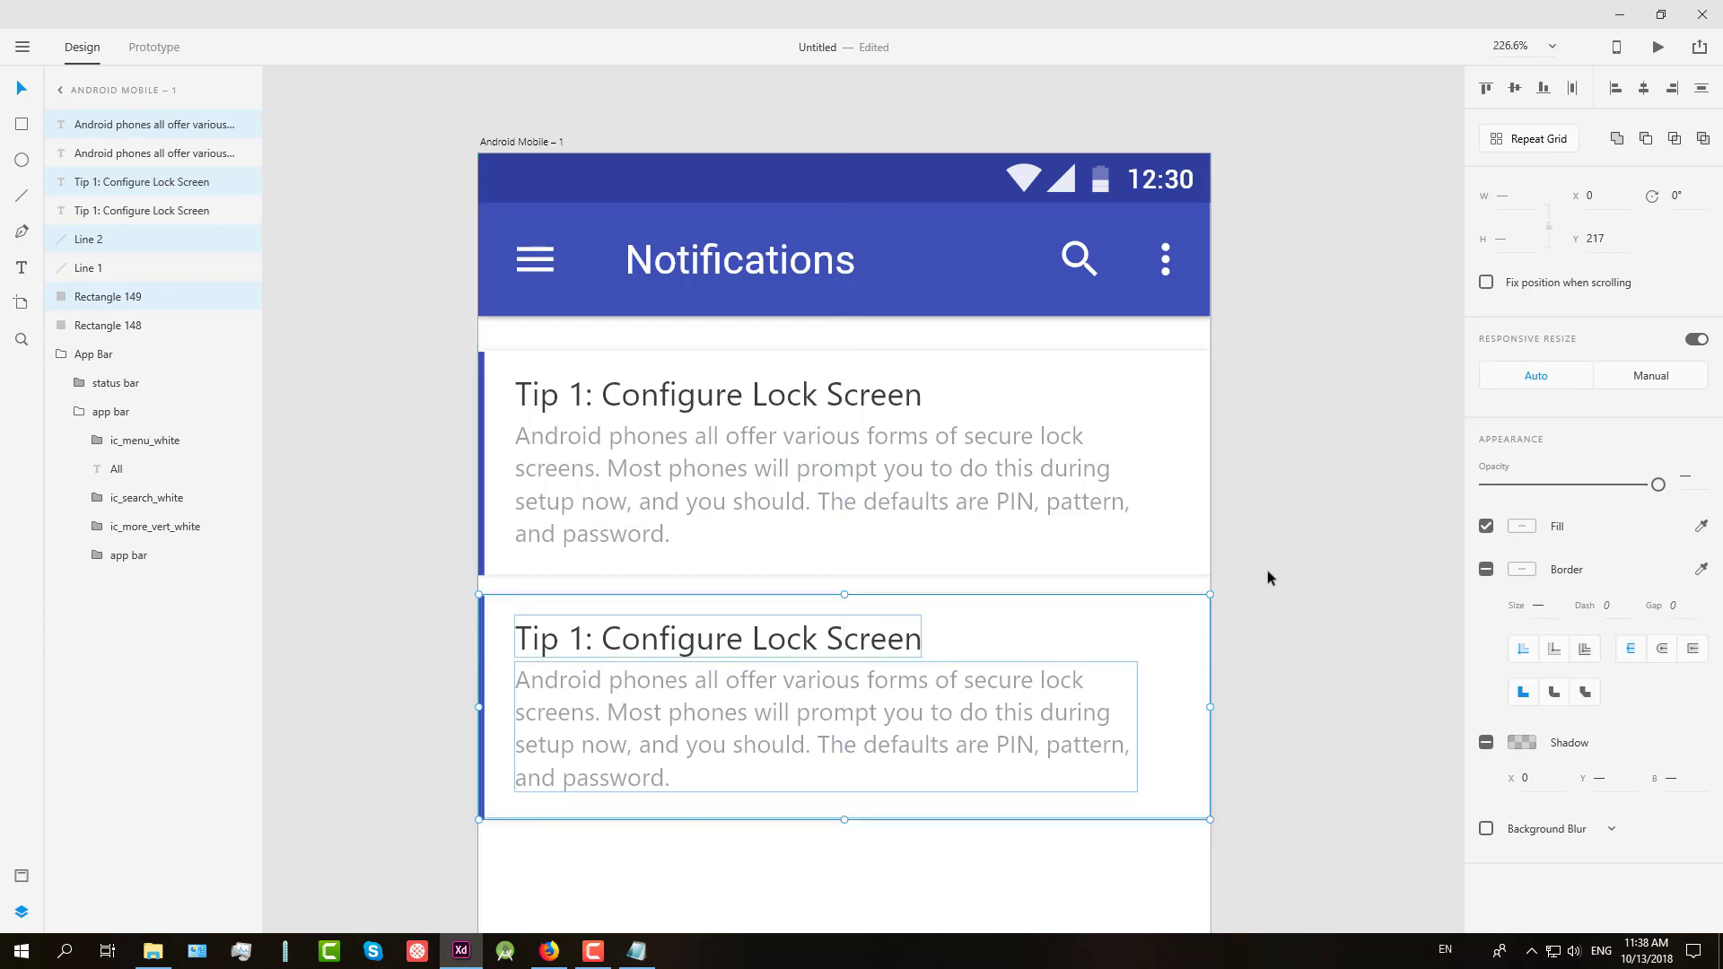
{"action": "left_click", "coordinate": [1267, 570]}
Step: Replace the lower card's heading with "Tip 2: Do Not Disturb settings" copied from Text.txt
{"action": "scroll", "coordinate": [1284, 574], "scroll_direction": "down", "scroll_amount": 3}
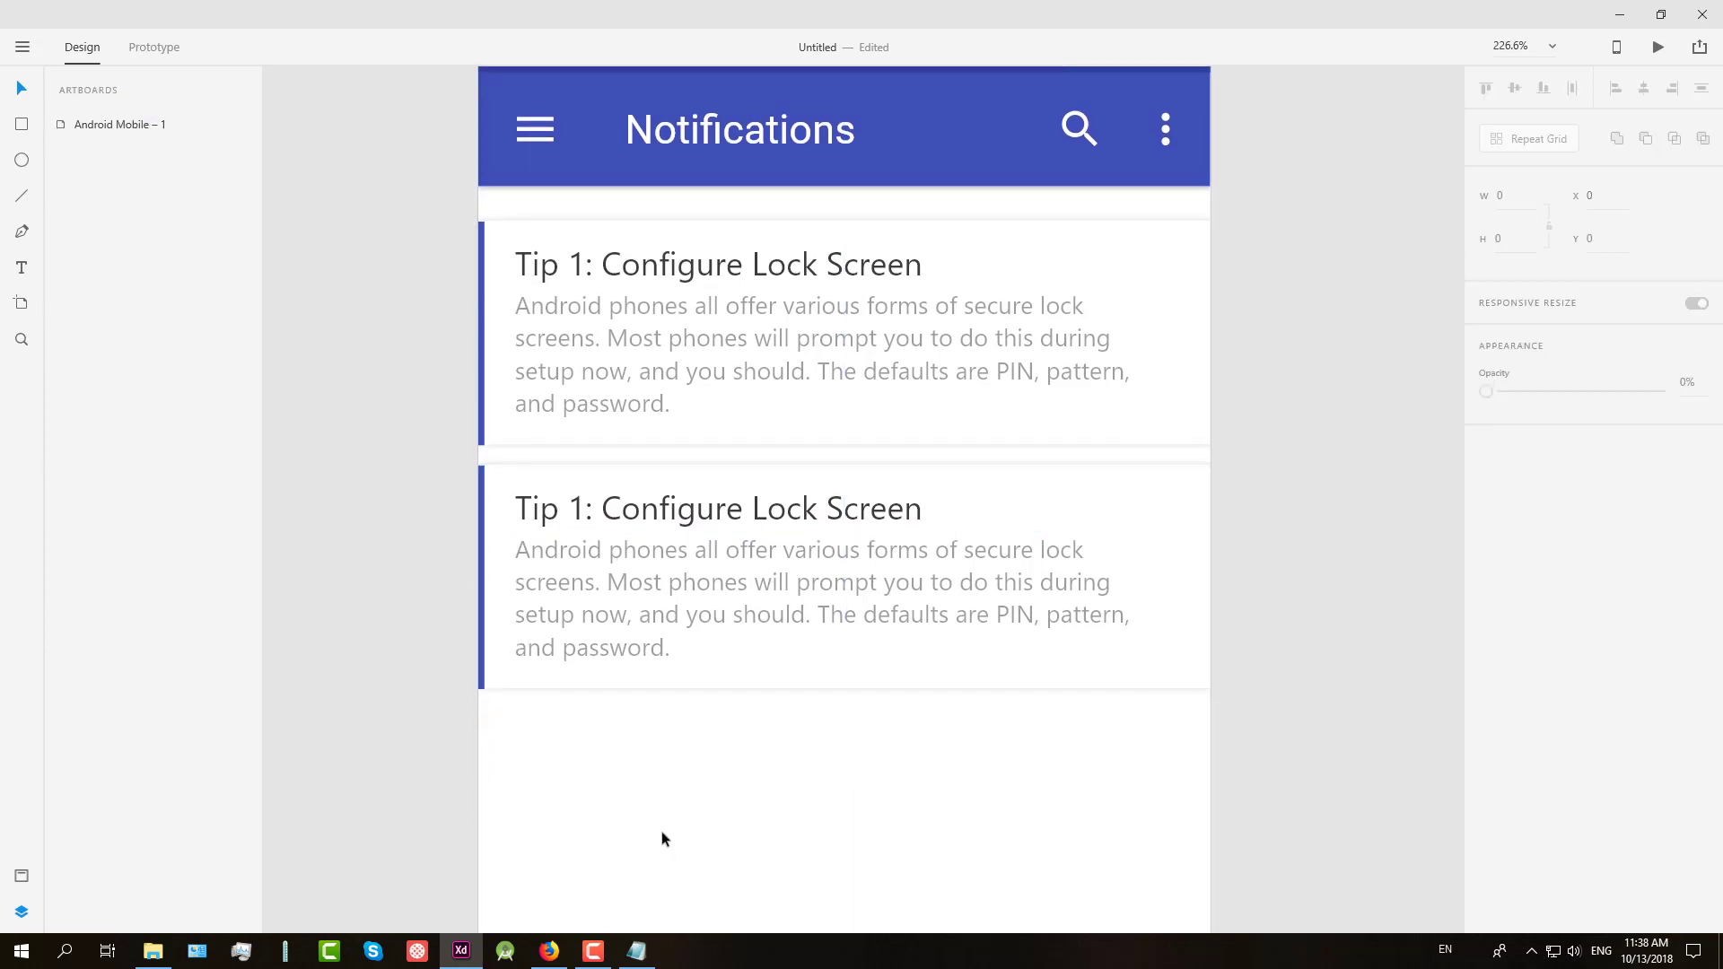
{"action": "left_click", "coordinate": [637, 951]}
{"action": "left_click_drag", "start_coordinate": [643, 525], "coordinate": [423, 522]}
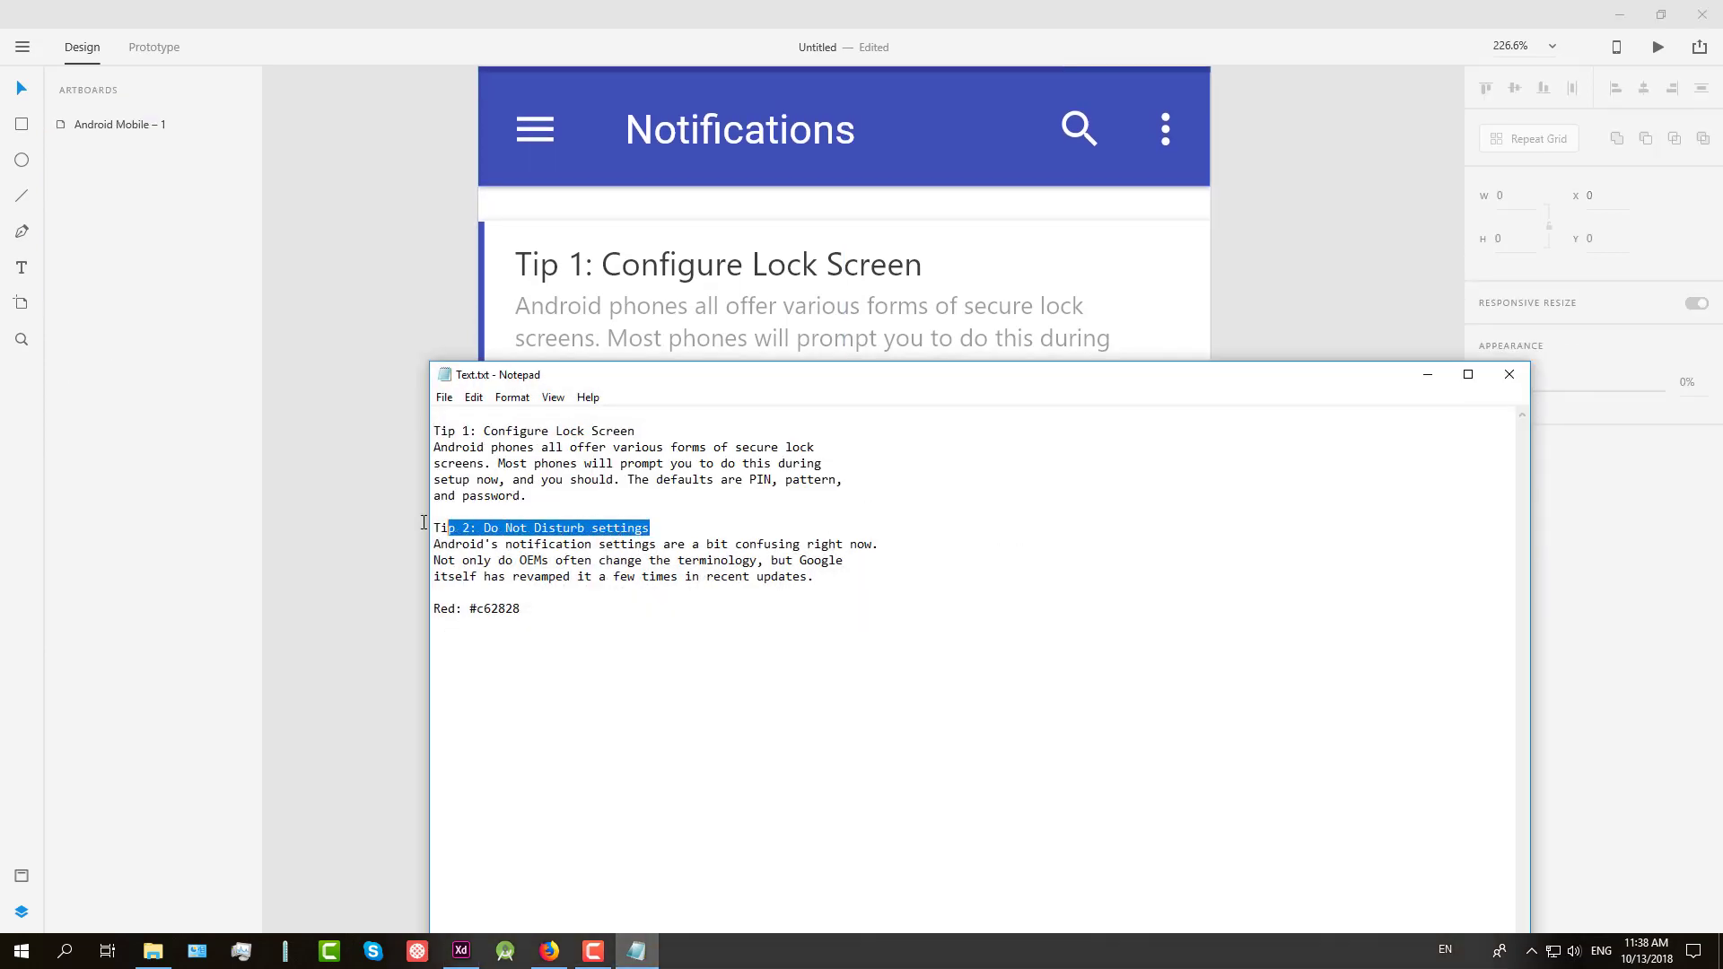
{"action": "key", "text": "ctrl+c"}
{"action": "left_click", "coordinate": [1181, 288]}
{"action": "double_click", "coordinate": [687, 525]}
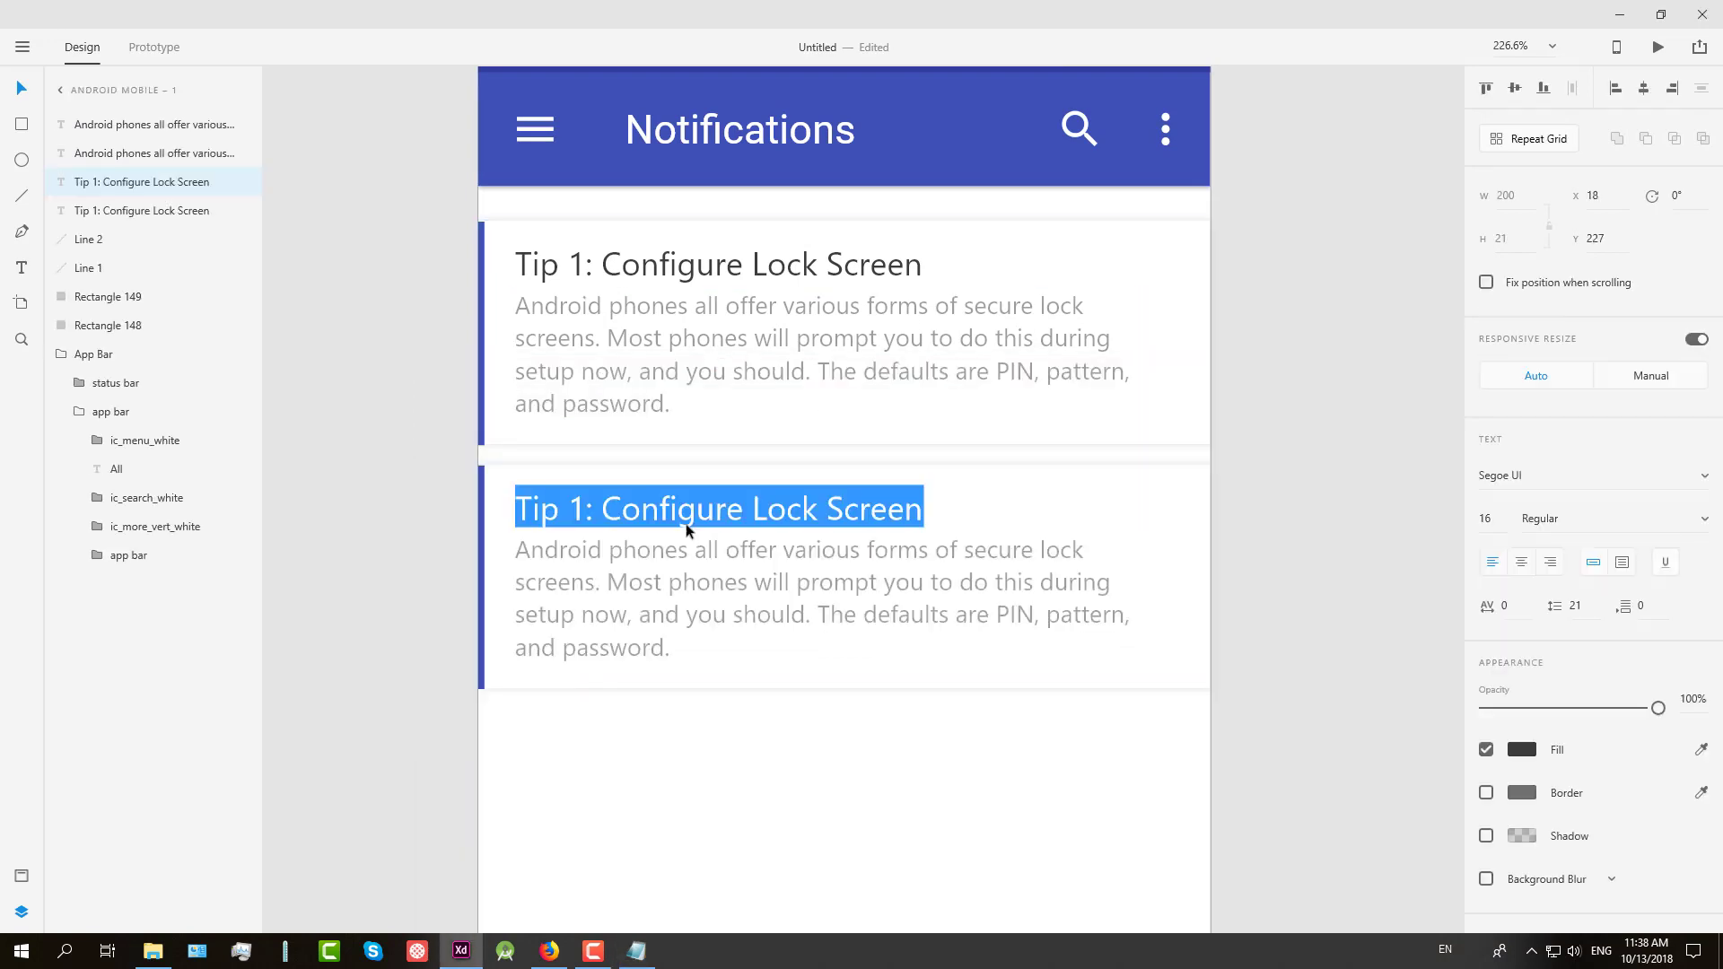
{"action": "key", "text": "ctrl+v"}
Step: Replace the lower card's description with the Tip 2 paragraph about Android's notification settings copied from Text.txt
{"action": "left_click", "coordinate": [636, 952]}
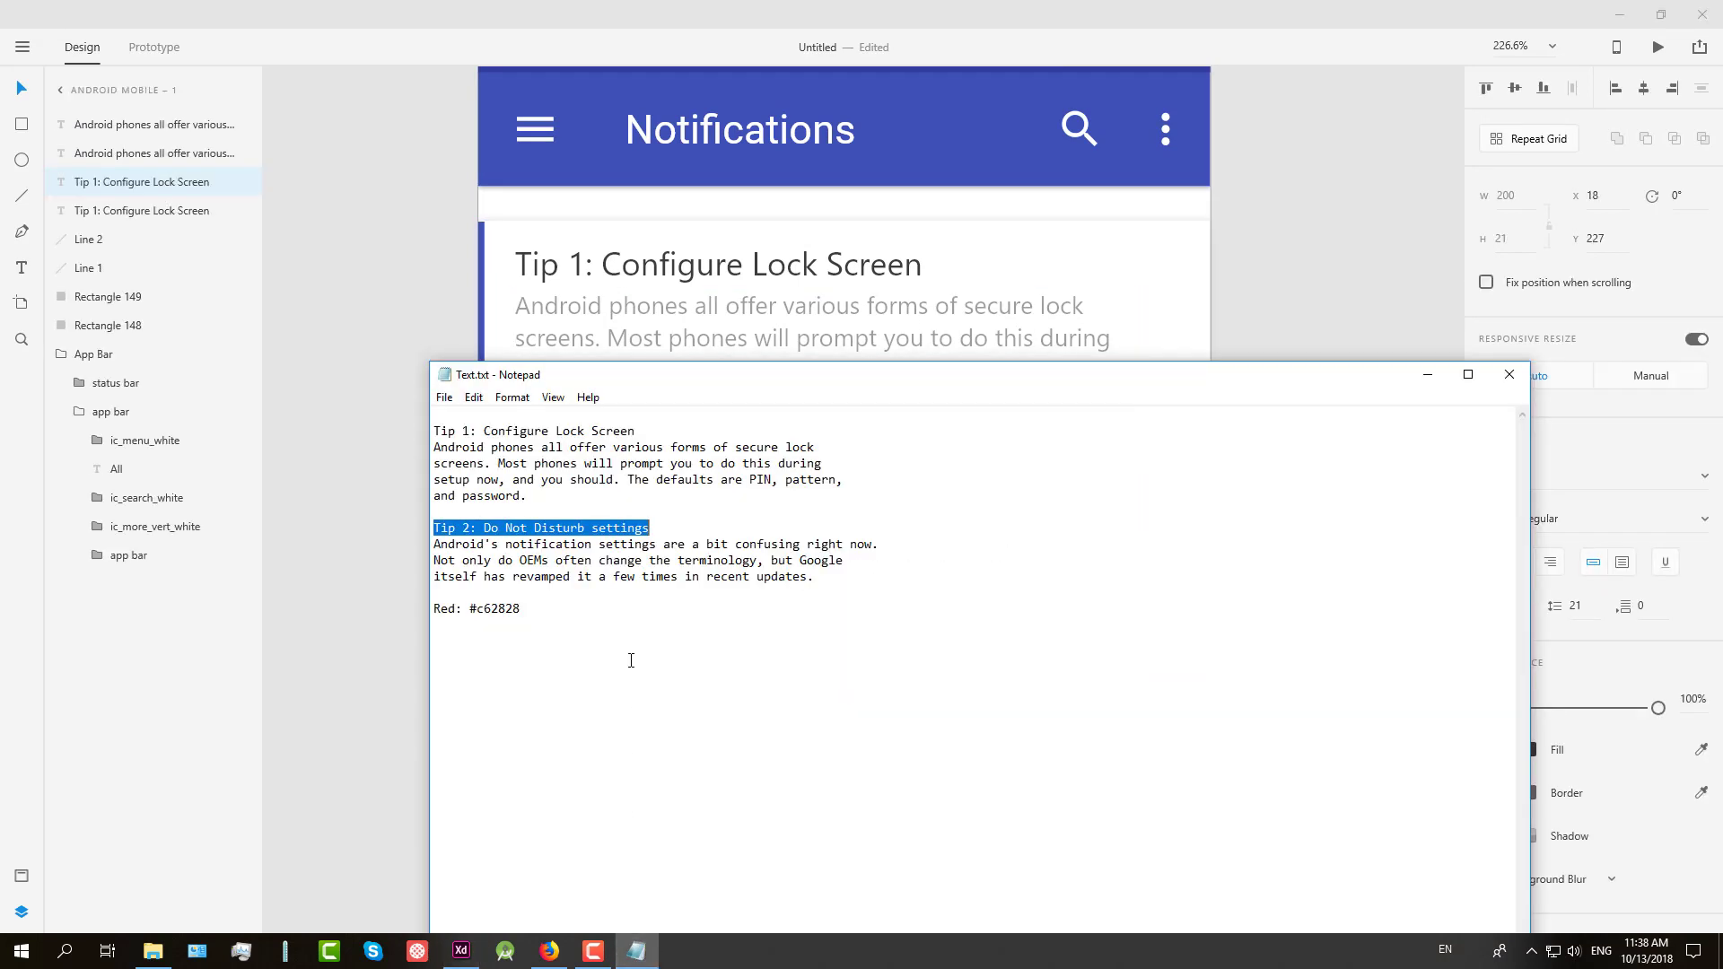
{"action": "left_click_drag", "start_coordinate": [818, 580], "coordinate": [381, 542]}
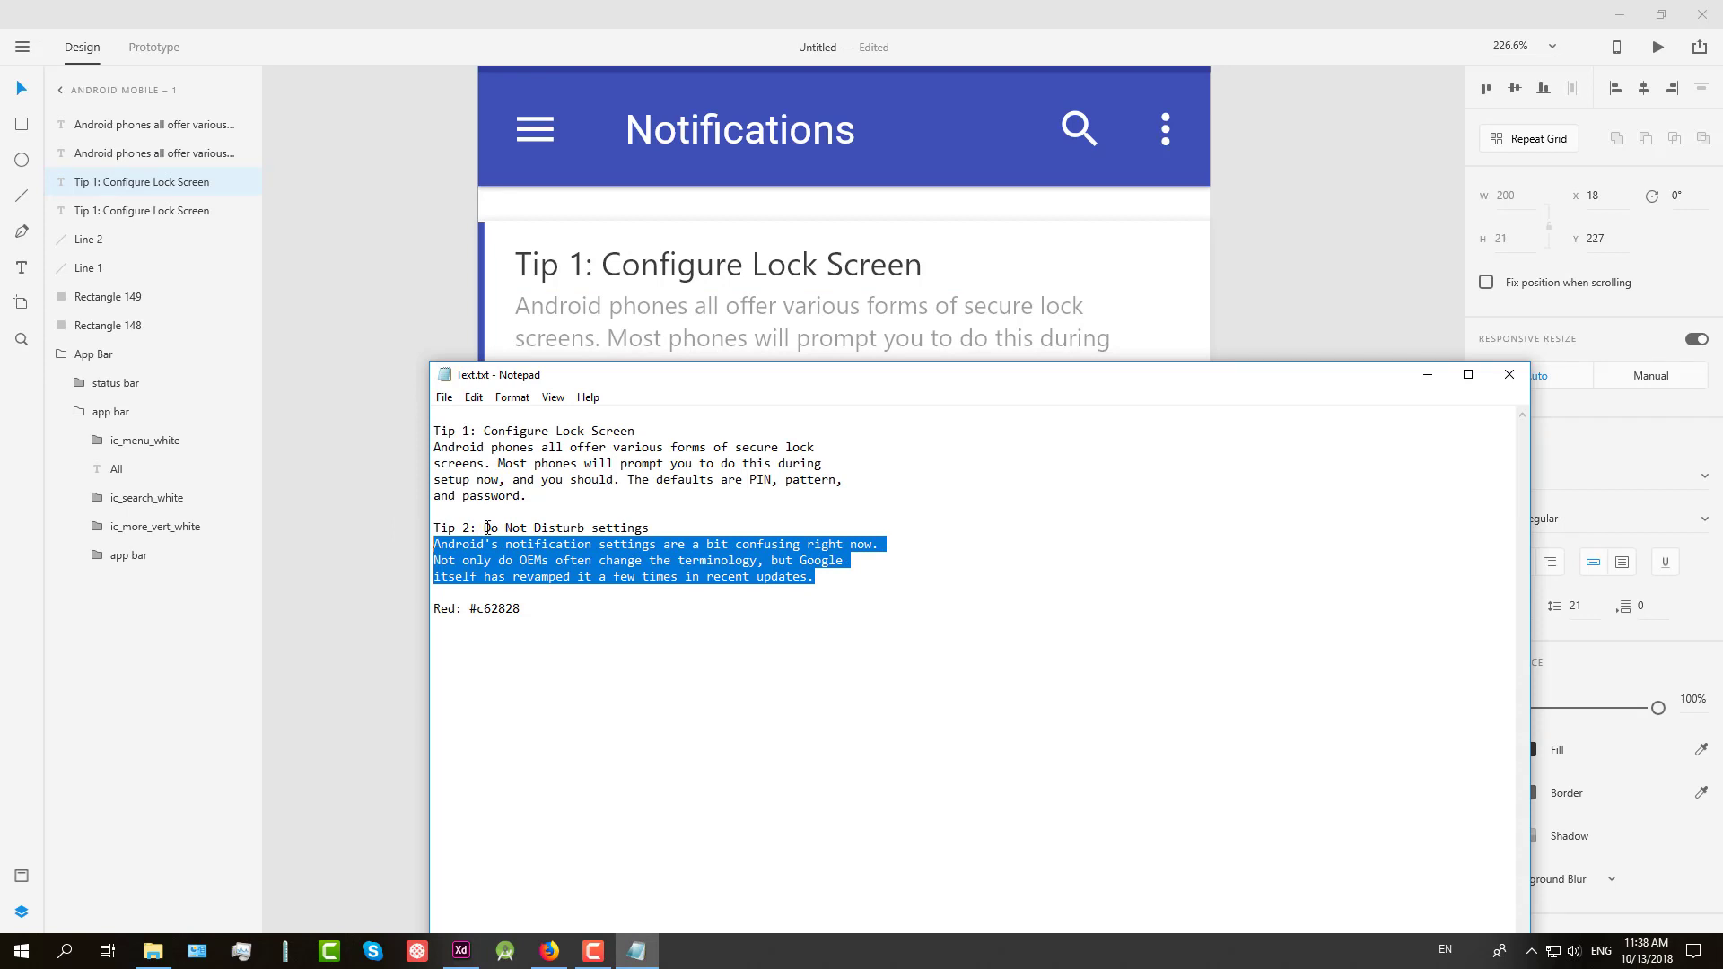
{"action": "key", "text": "ctrl+c"}
{"action": "left_click", "coordinate": [1224, 311]}
{"action": "left_click", "coordinate": [942, 586]}
{"action": "double_click", "coordinate": [1062, 588]}
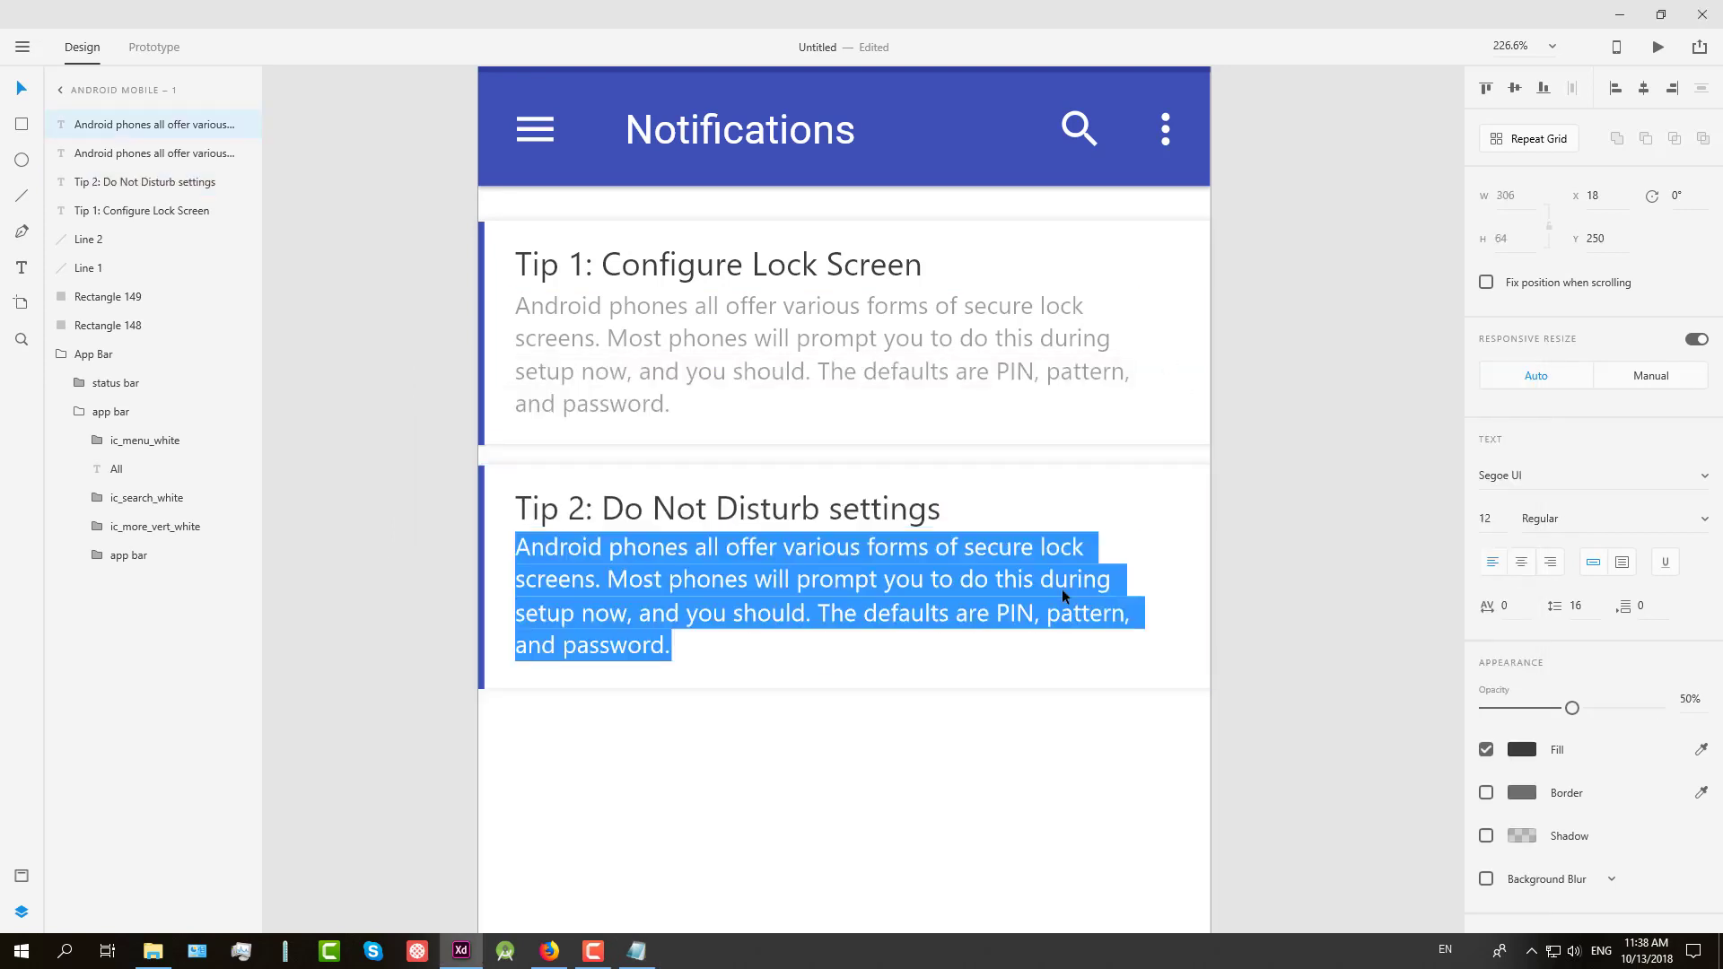
{"action": "key", "text": "ctrl+v"}
{"action": "key", "text": "Escape"}
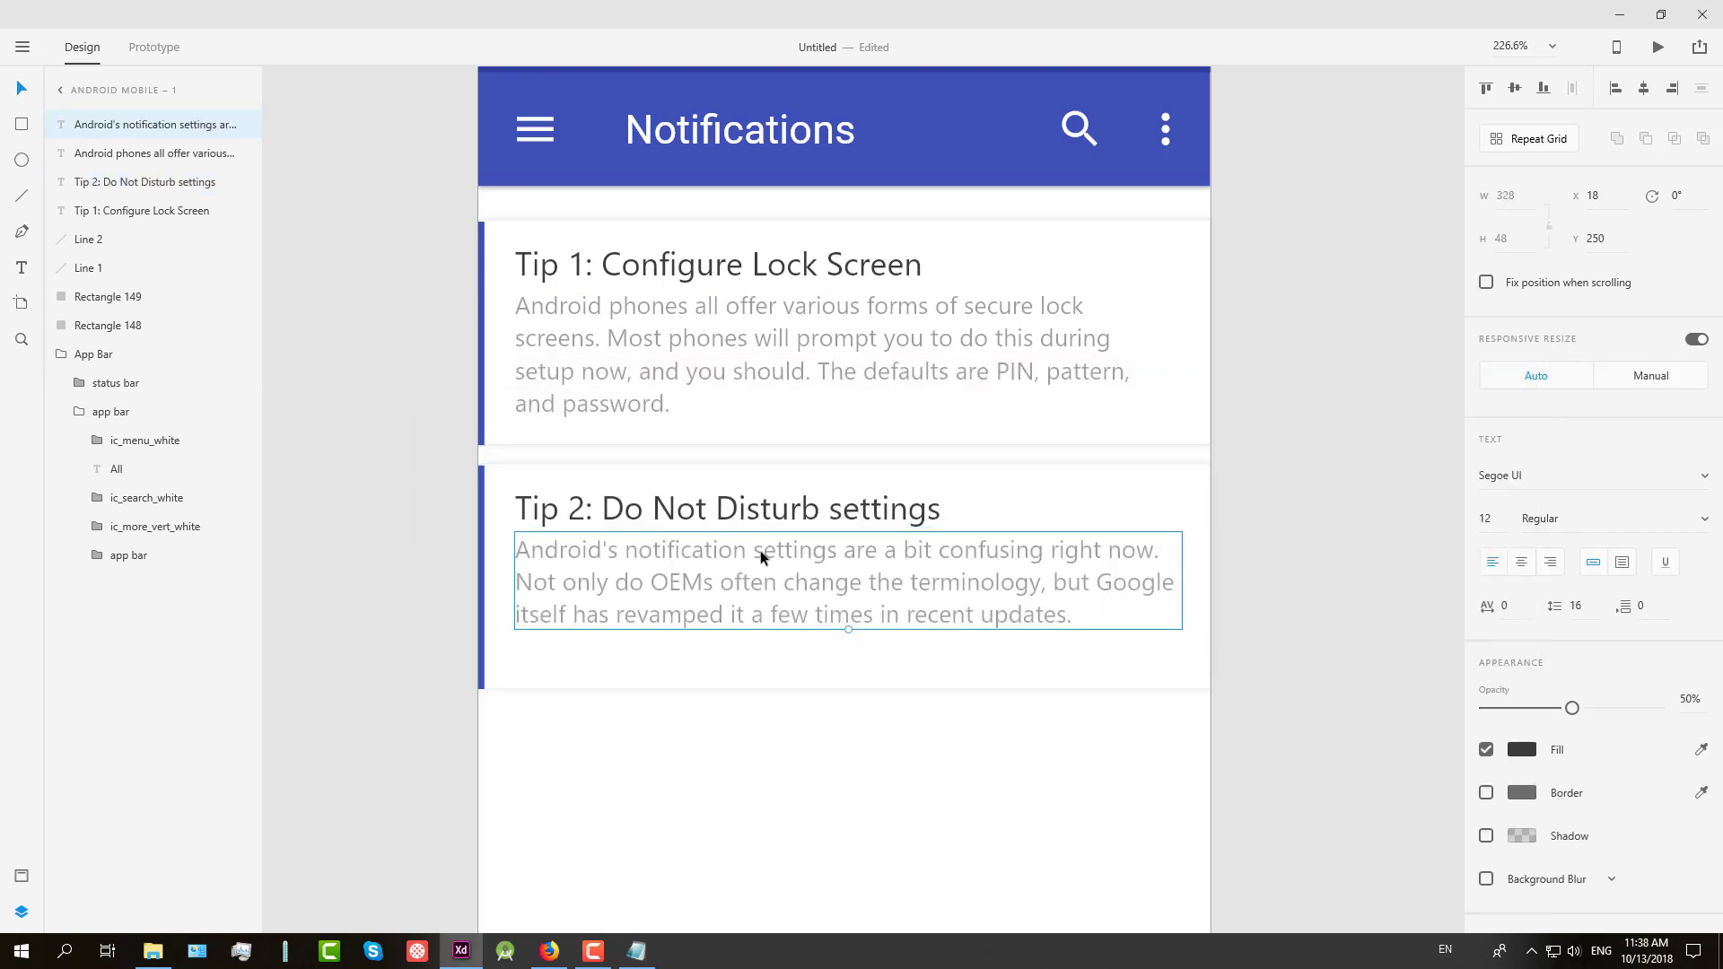
Step: Nudge the Tip 2 description up to Y 250 so its spacing beneath the heading matches the Tip 1 card
{"action": "left_click", "coordinate": [745, 399]}
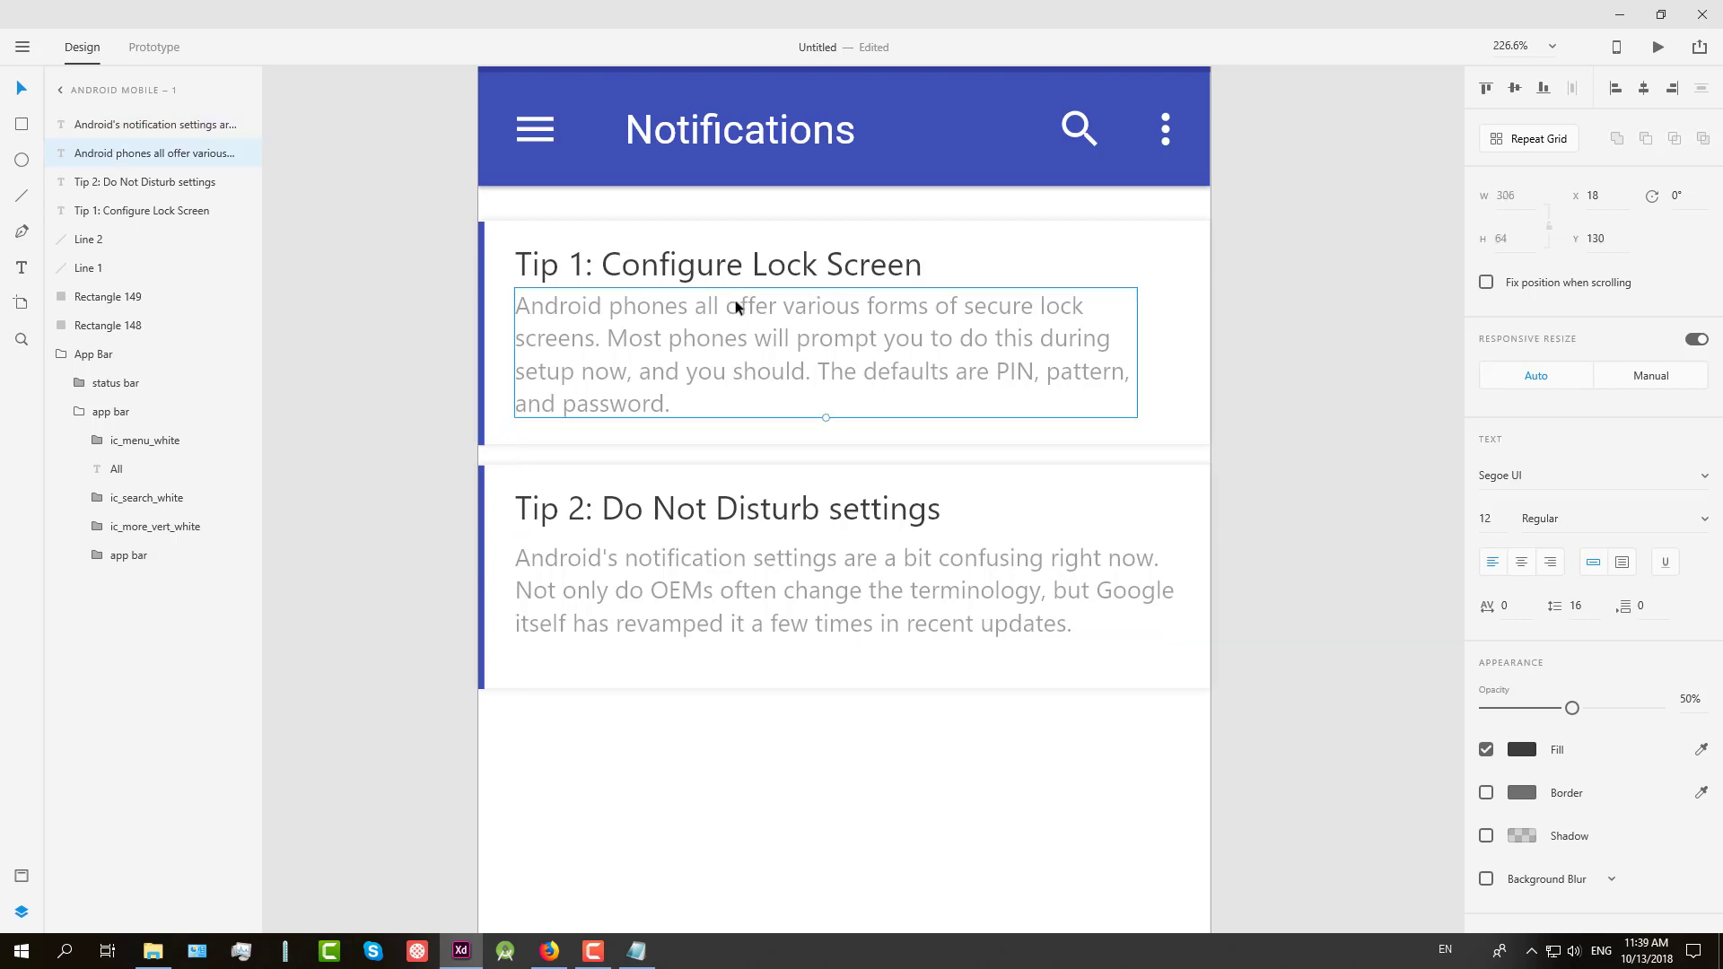
{"action": "left_click", "coordinate": [691, 580]}
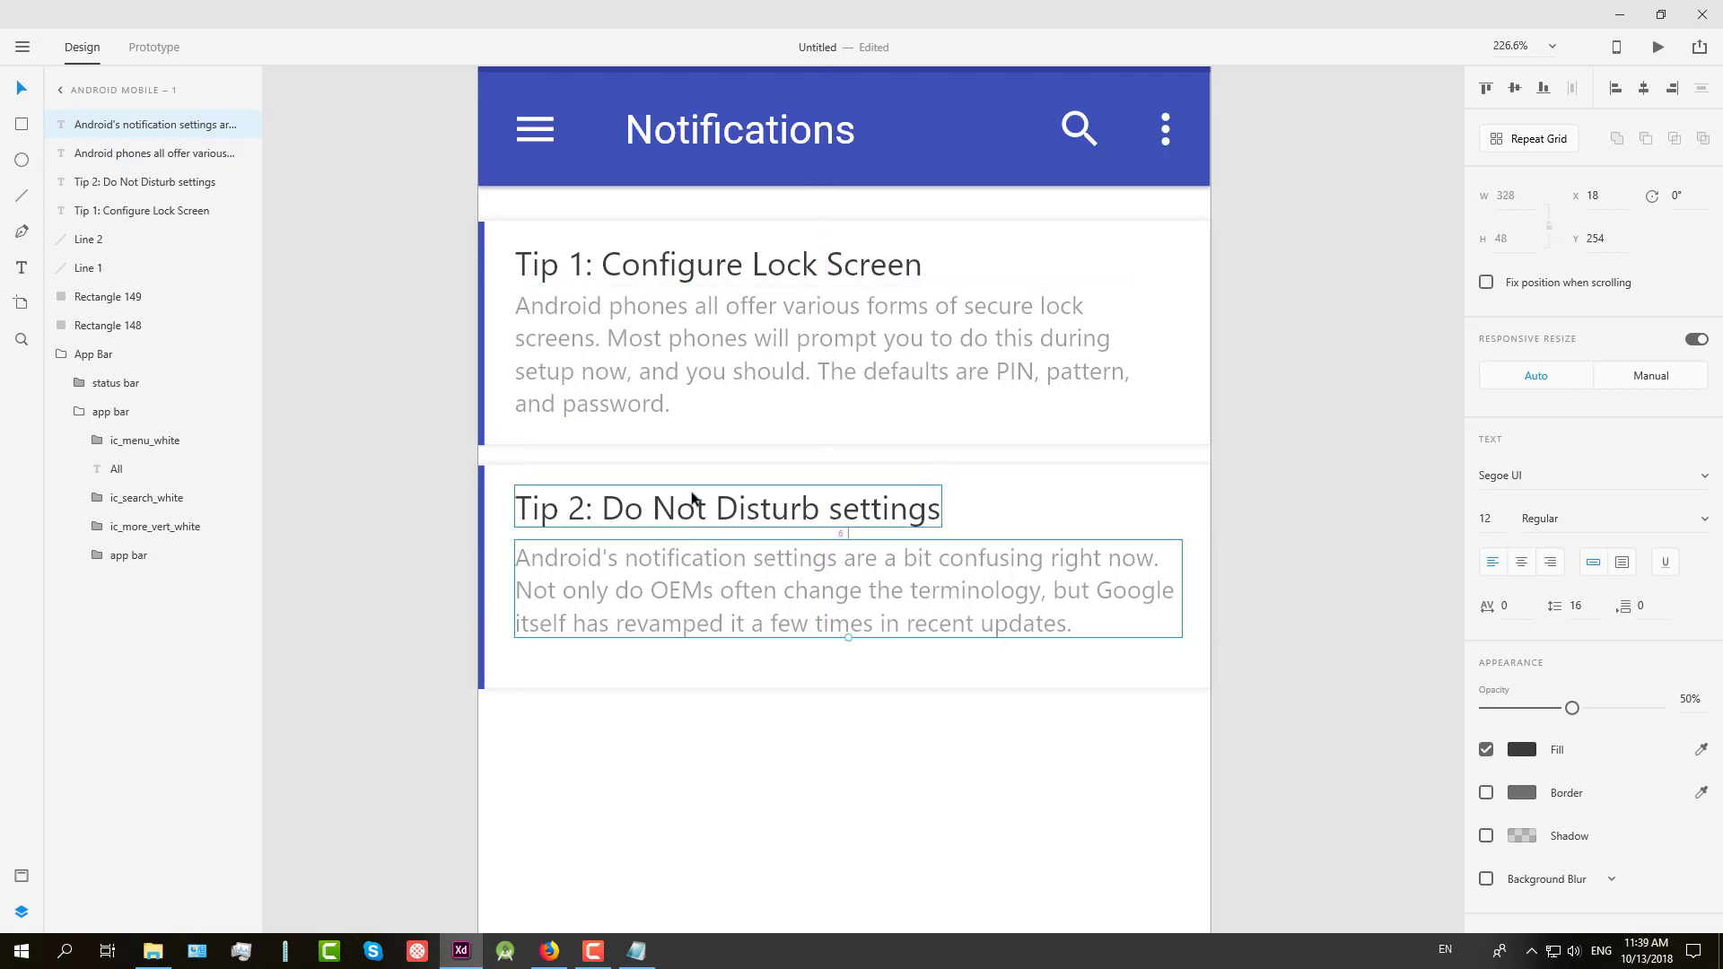
{"action": "key", "text": "Up"}
{"action": "key", "text": "Up"}
{"action": "key", "text": "Up"}
{"action": "key", "text": "Up"}
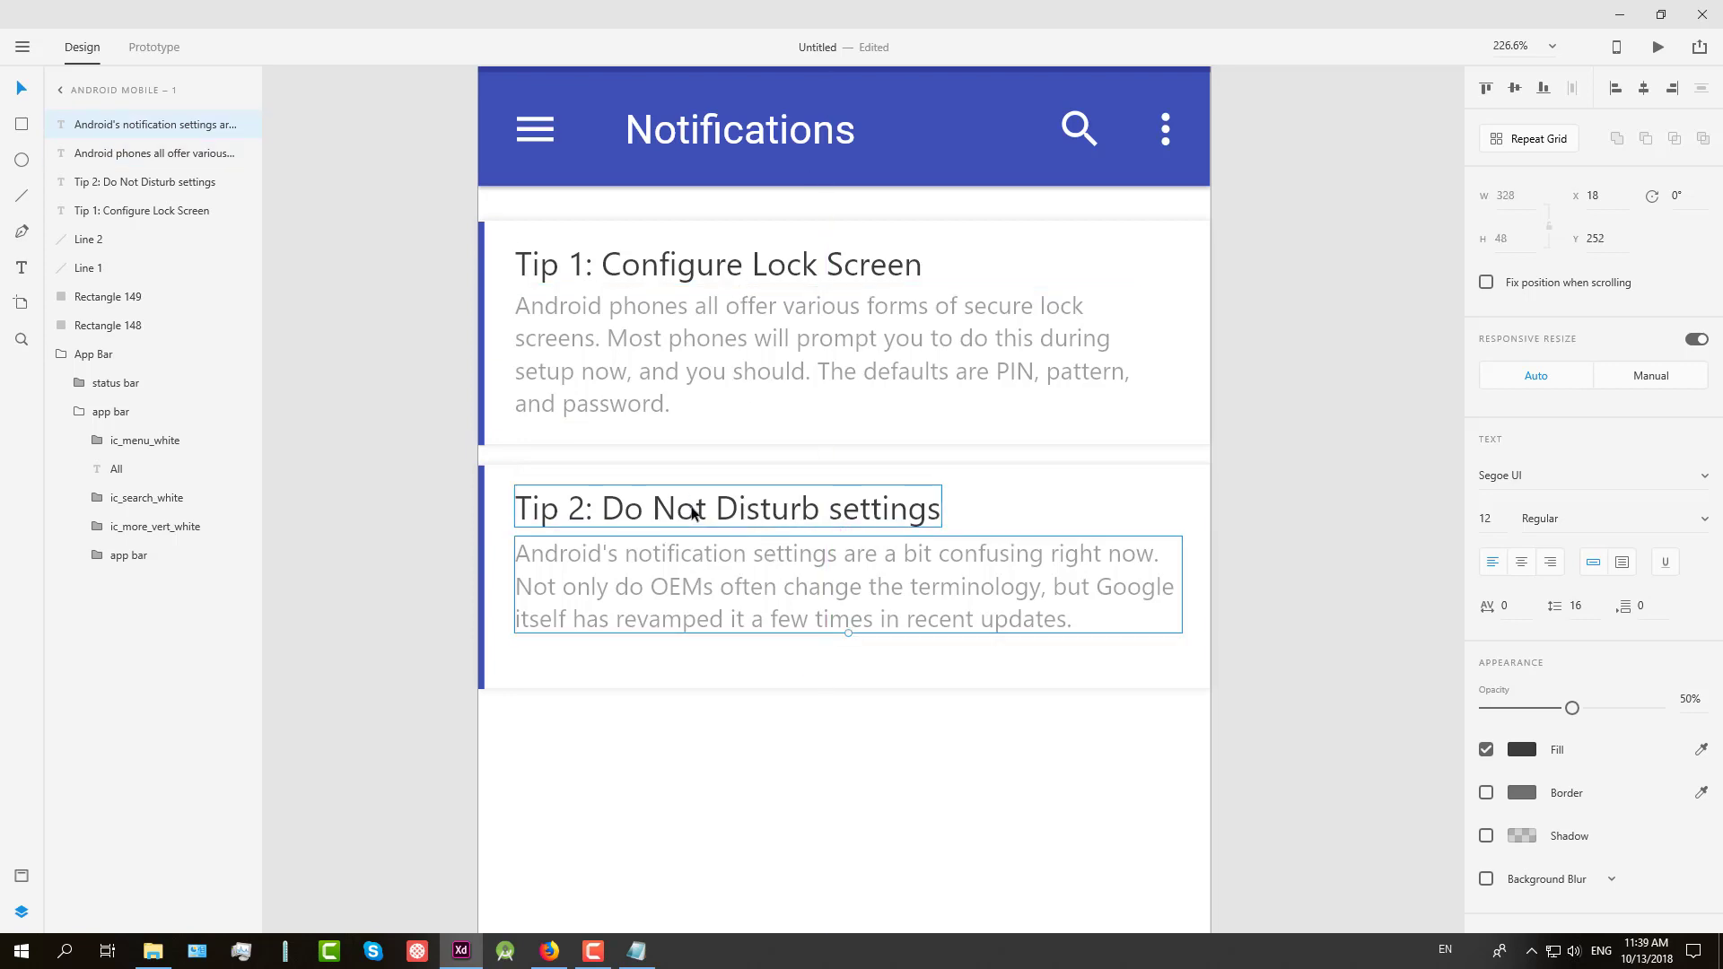
{"action": "left_click", "coordinate": [1260, 492]}
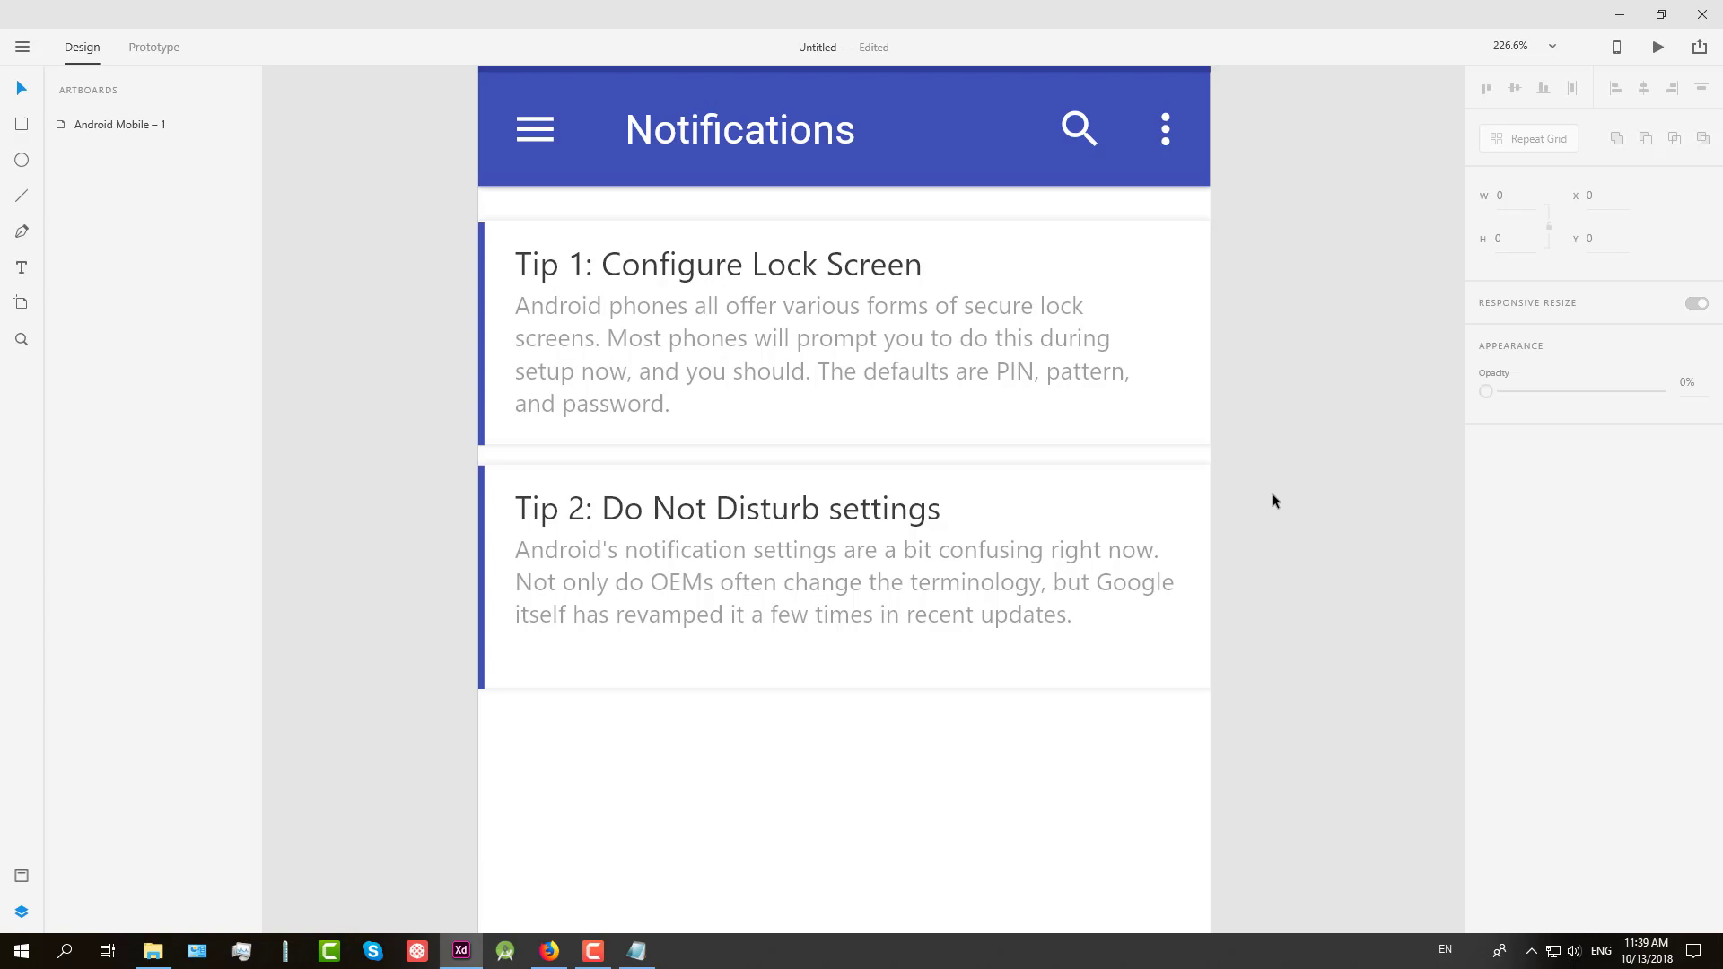
Step: Save the document to the Desktop as an XD file named NotificationsXd
{"action": "scroll", "coordinate": [1273, 493], "scroll_direction": "down", "scroll_amount": 2}
{"action": "left_click_drag", "start_coordinate": [1318, 546], "coordinate": [1178, 505]}
{"action": "scroll", "coordinate": [1177, 502], "scroll_direction": "down", "scroll_amount": 2}
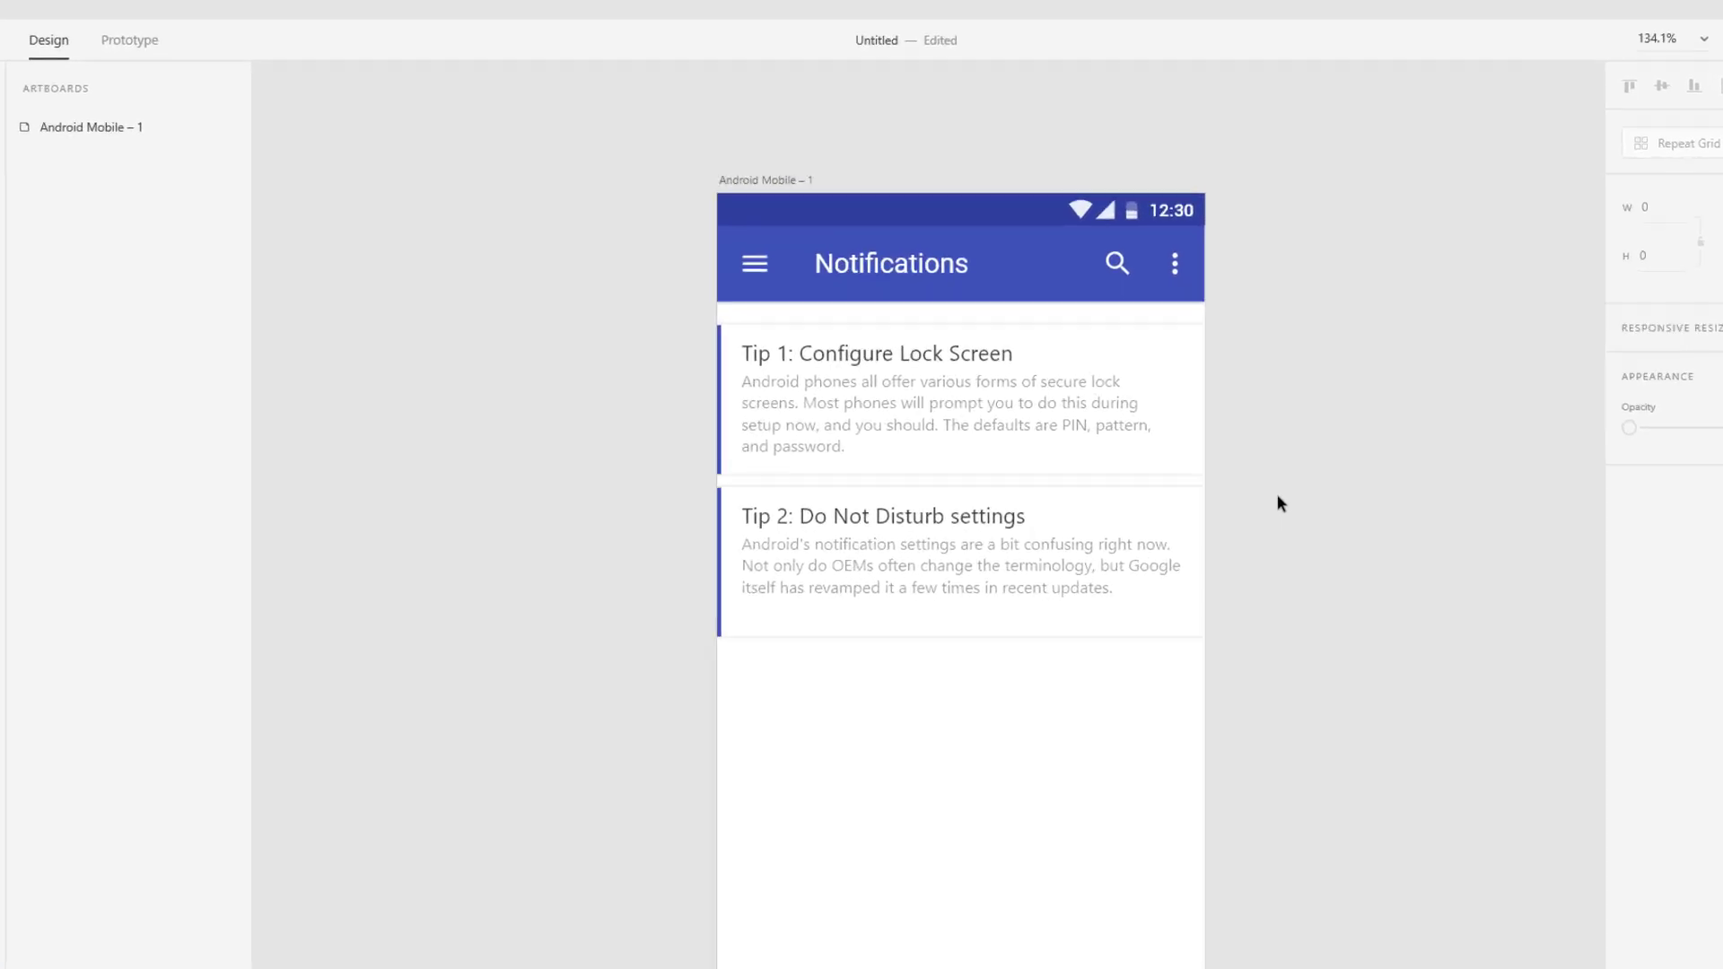
{"action": "key", "text": "ctrl+s"}
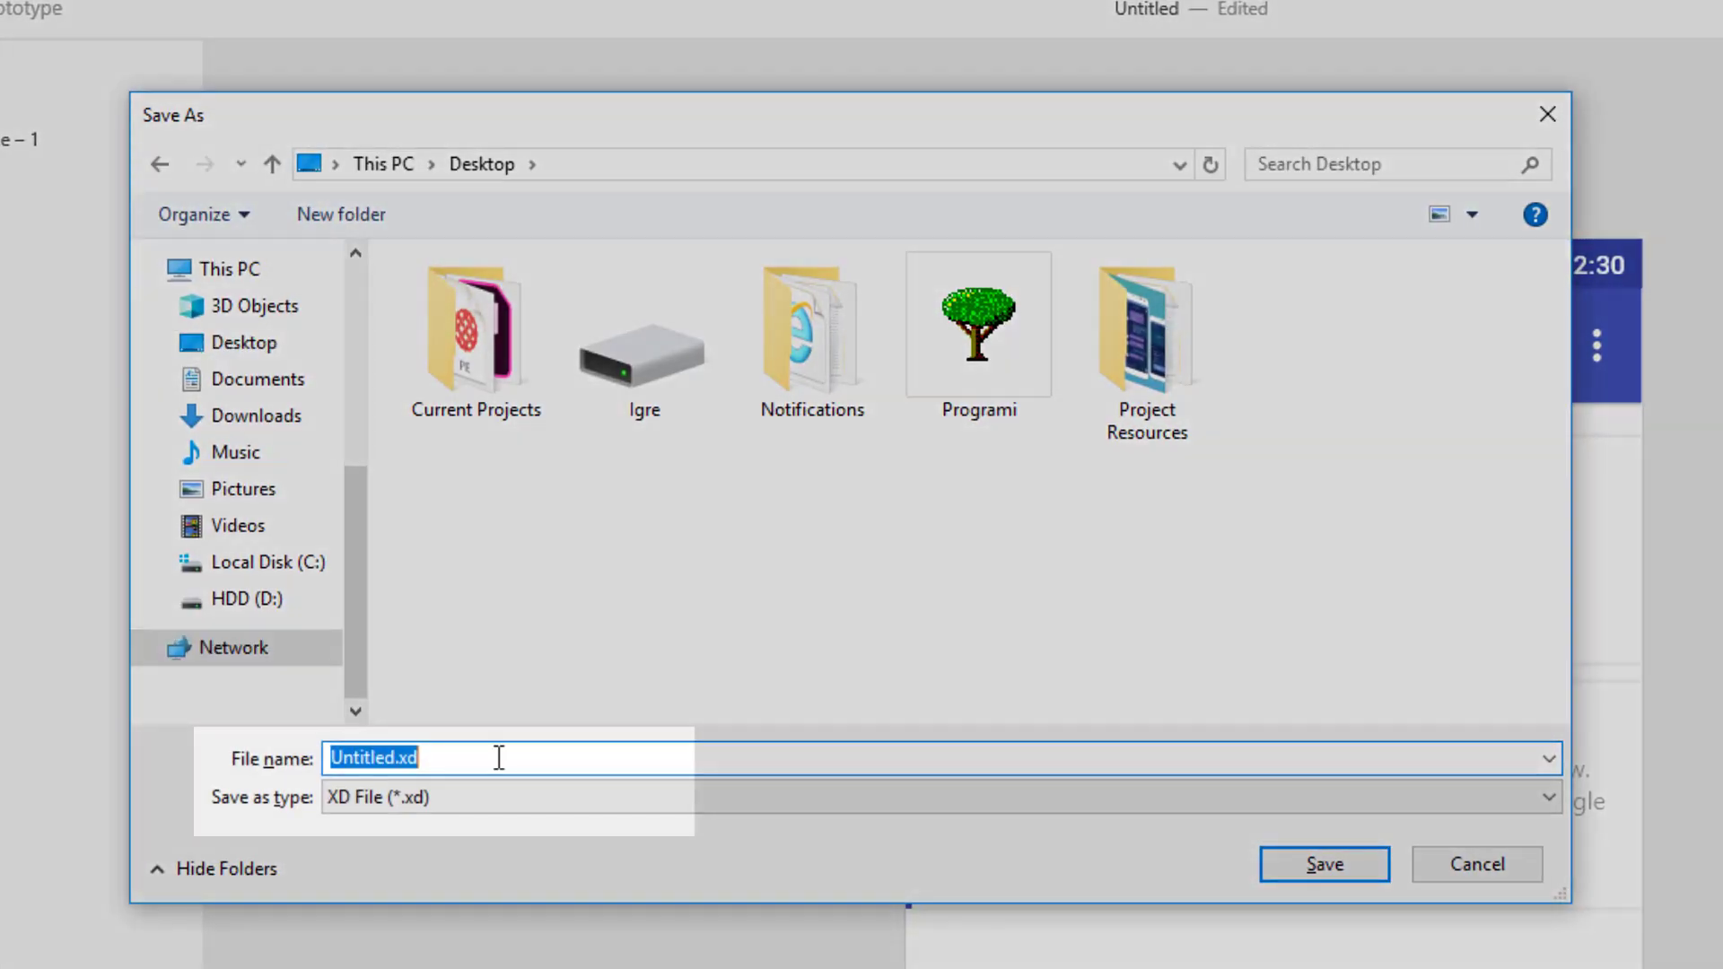
{"action": "type", "text": "Notification"}
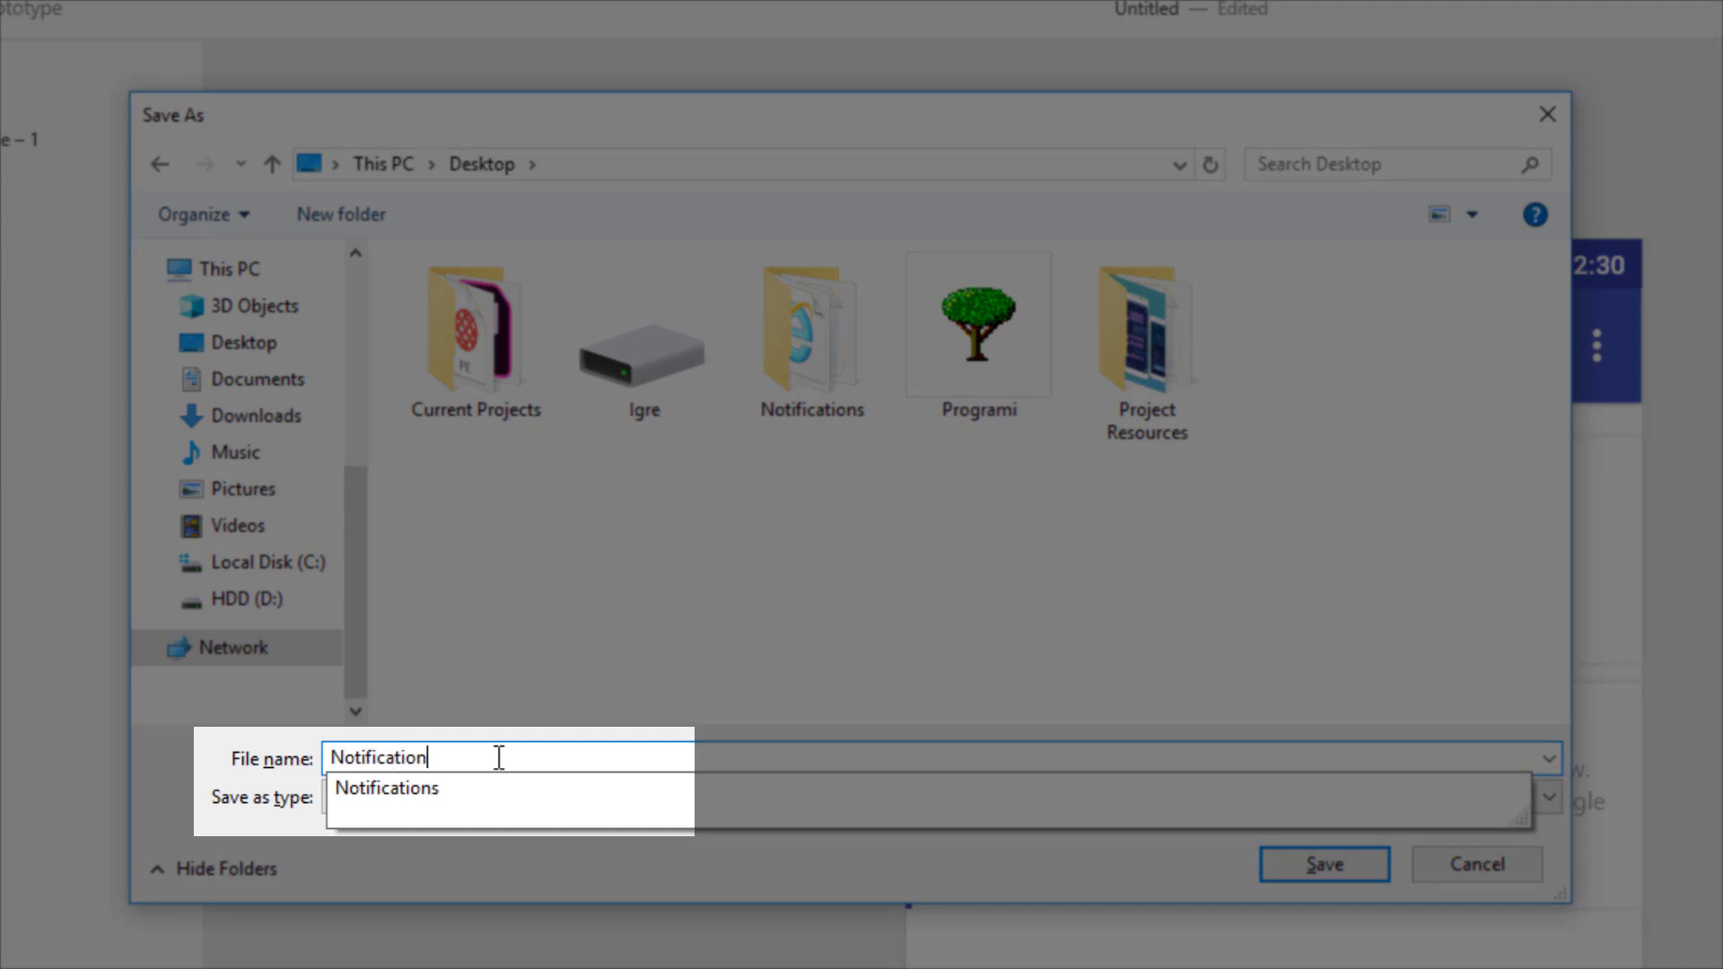
{"action": "type", "text": "sXd"}
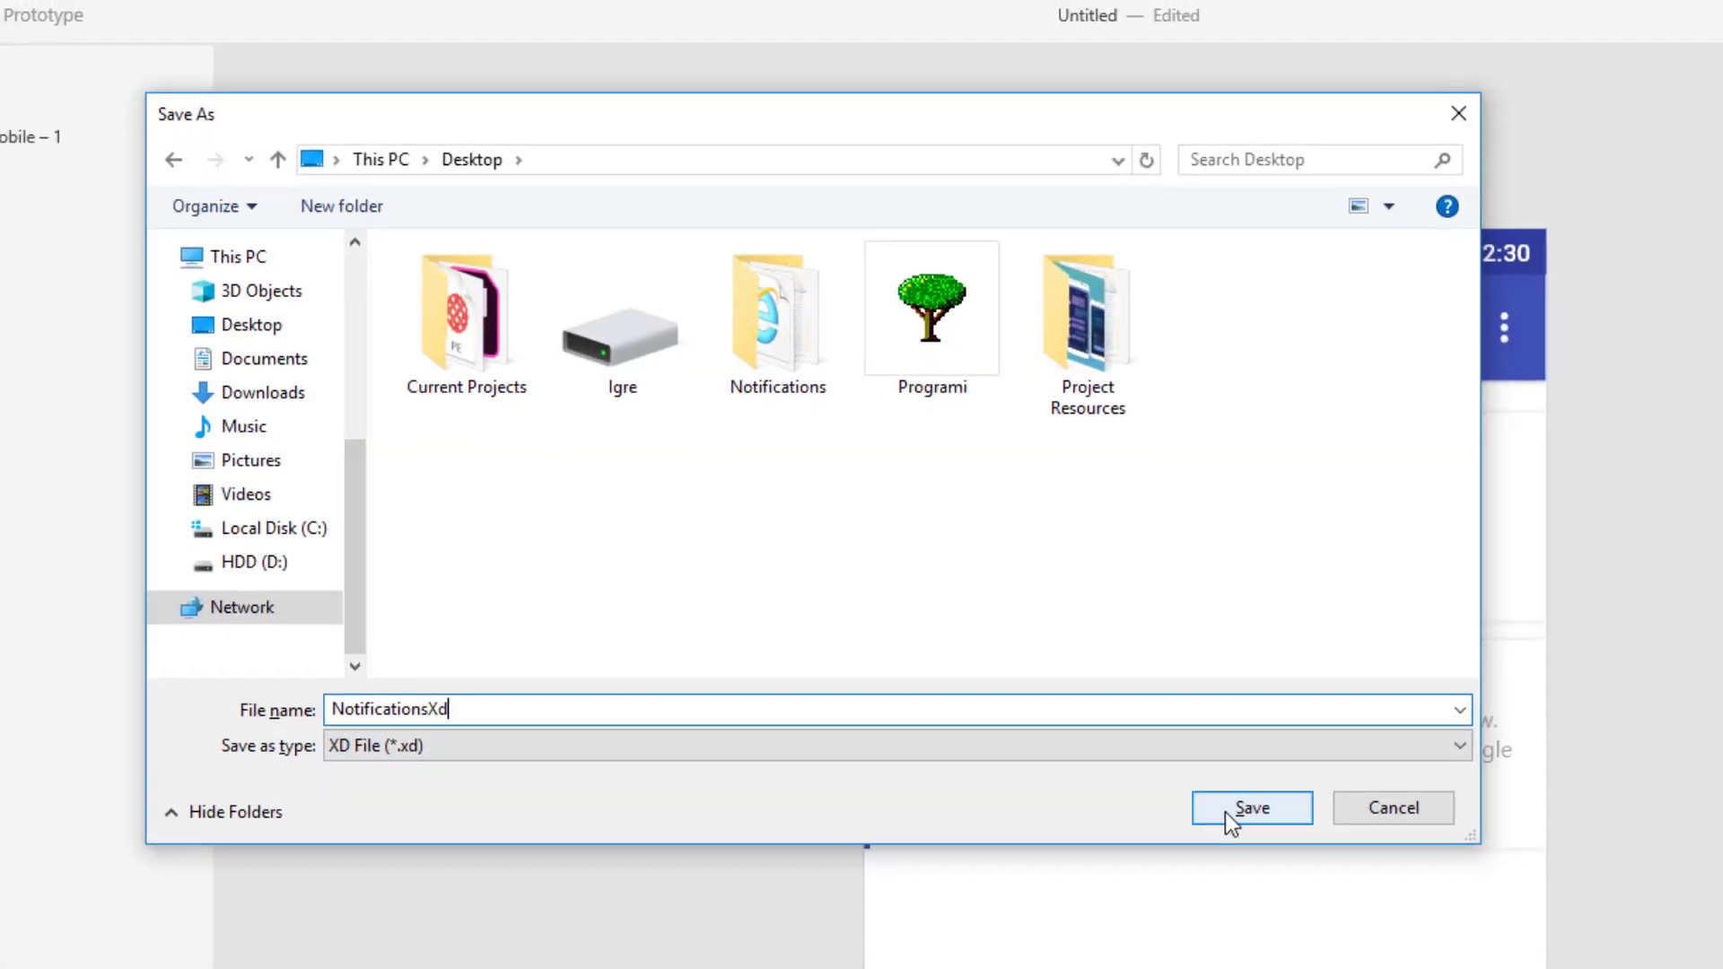
{"action": "left_click", "coordinate": [1325, 865]}
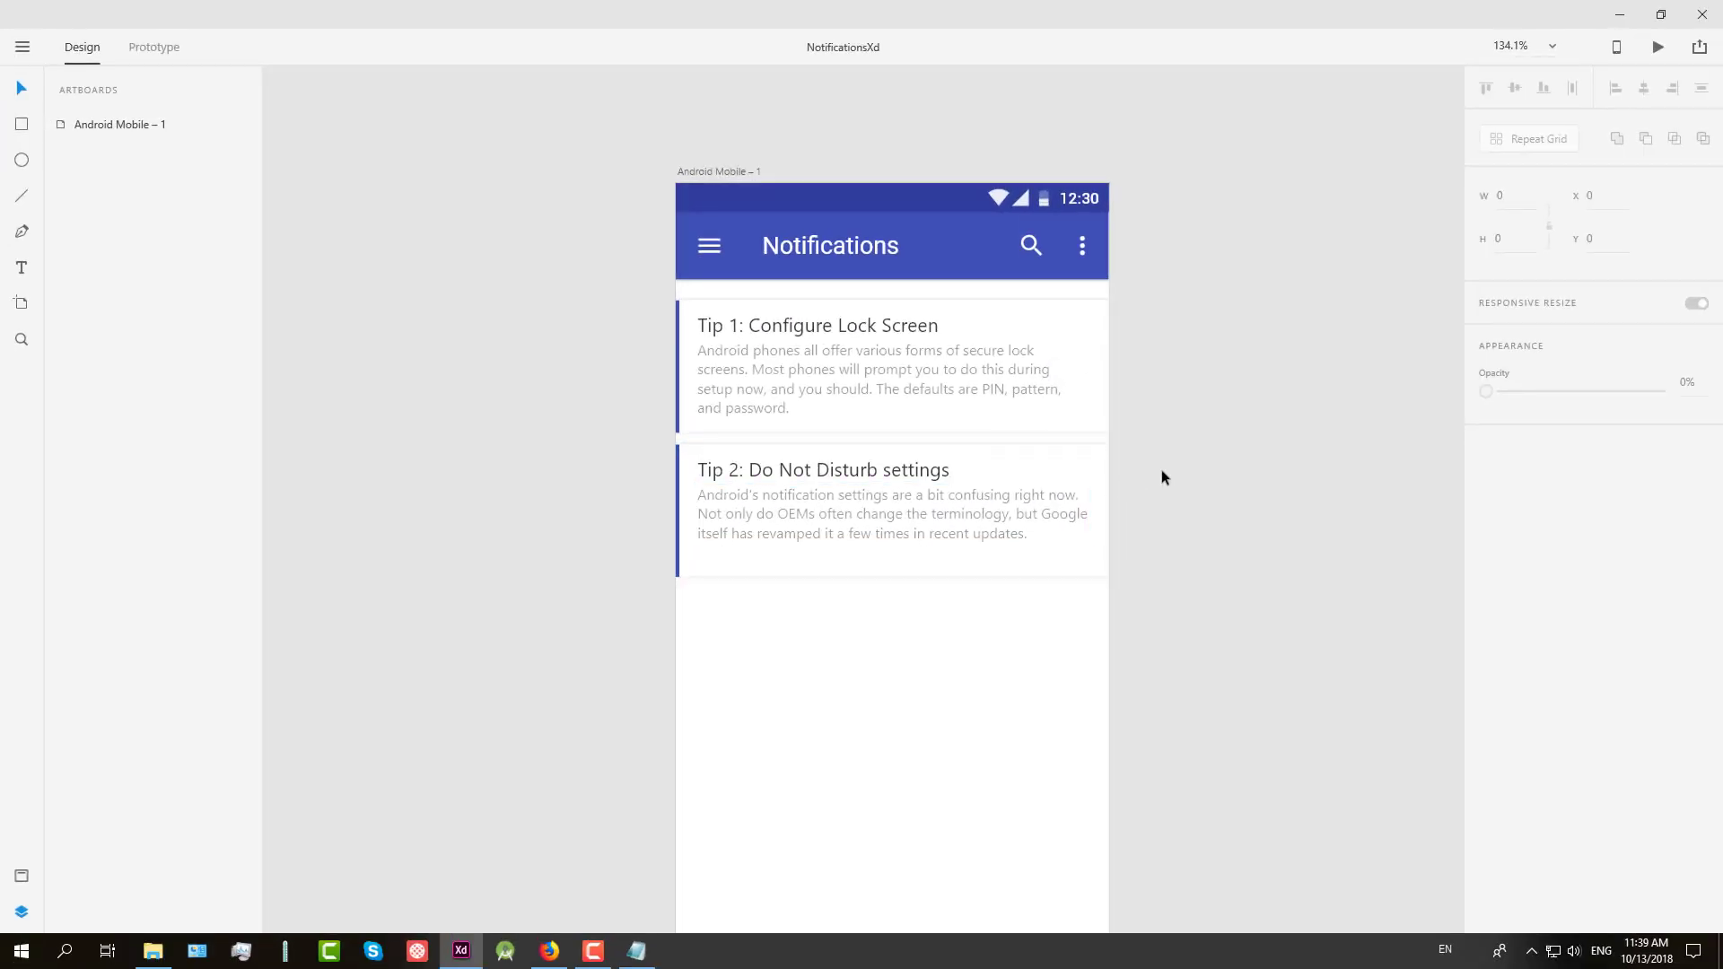
Step: Draw a borderless rectangle 96 wide and 111 high beside the Tip 2 card, and move it below the cards to about X 147, Y 395
{"action": "left_click_drag", "start_coordinate": [1203, 693], "coordinate": [1116, 604]}
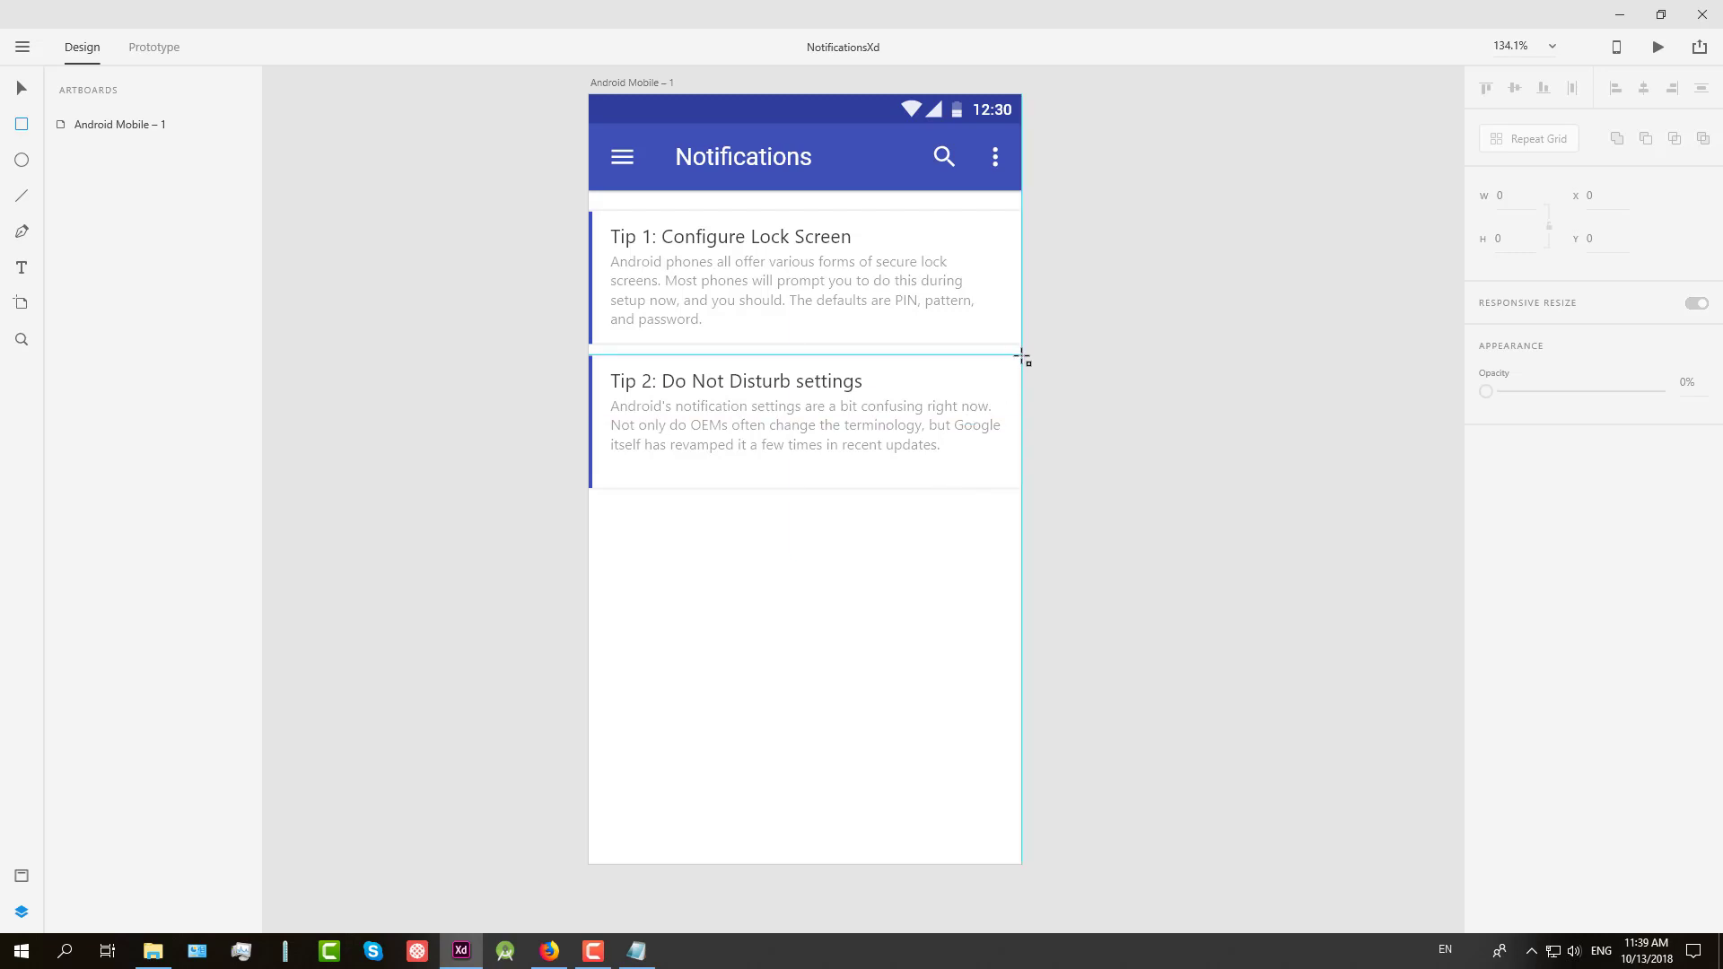
{"action": "mouse_move", "coordinate": [1023, 357]}
{"action": "left_mouse_down"}
{"action": "mouse_move", "coordinate": [1077, 481]}
{"action": "mouse_move", "coordinate": [1135, 489]}
{"action": "left_mouse_up"}
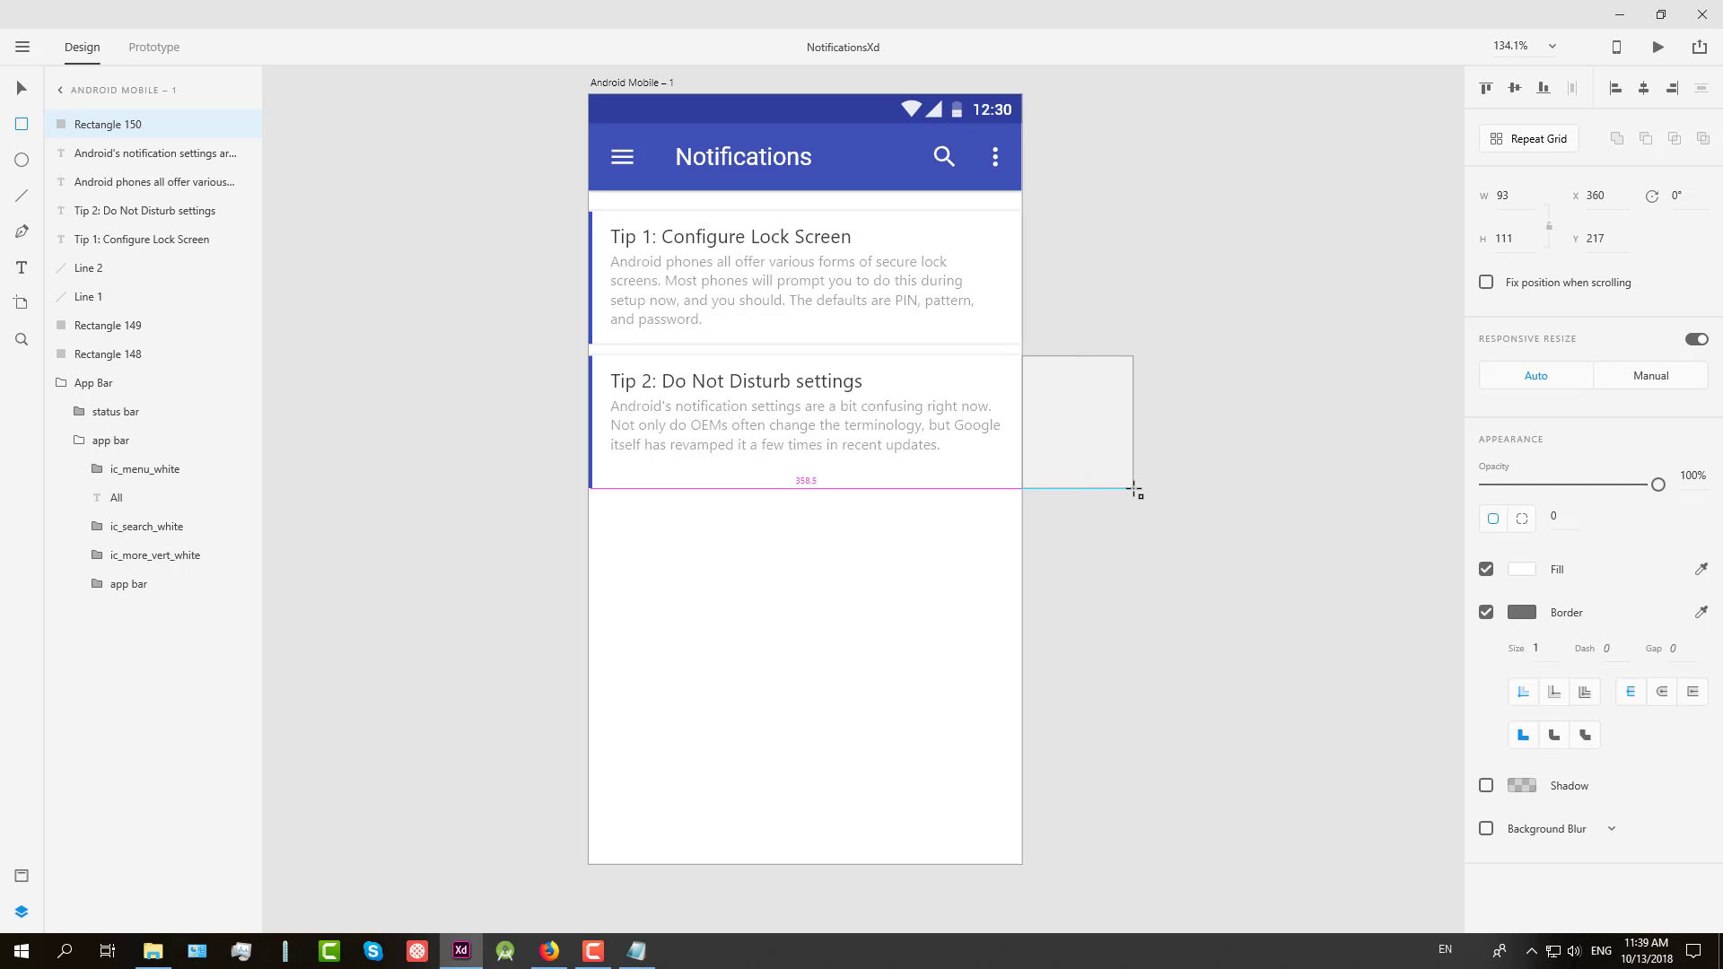
{"action": "left_click_drag", "start_coordinate": [1134, 490], "coordinate": [1138, 490]}
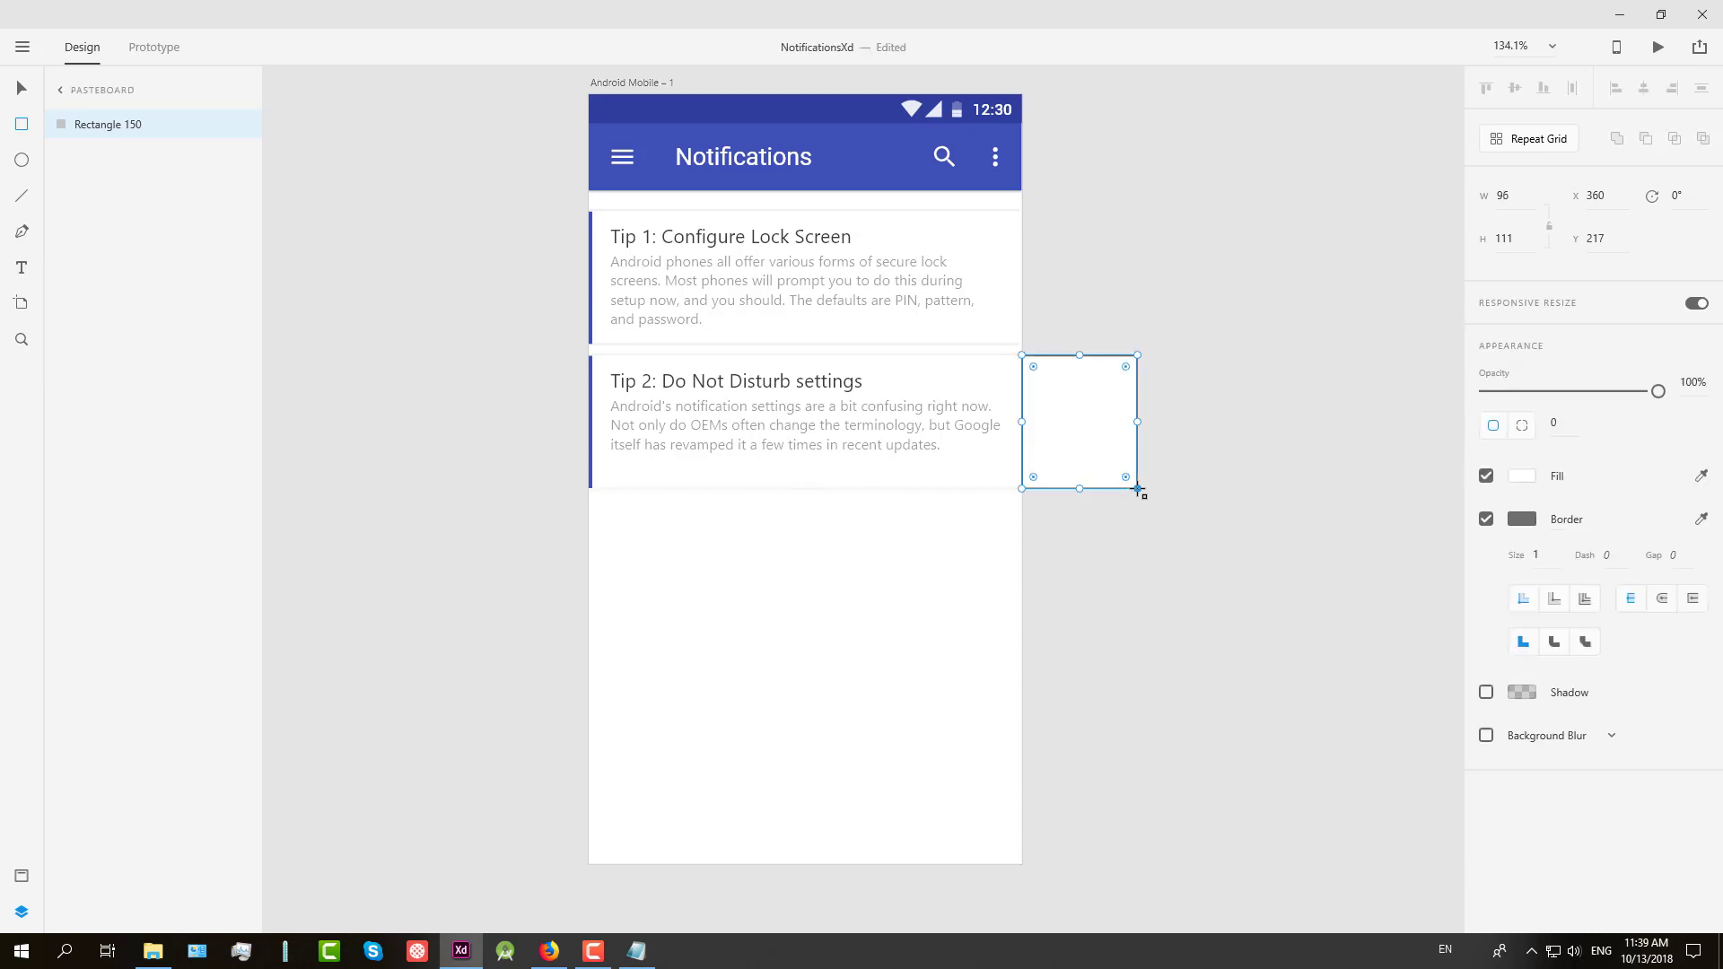
{"action": "left_click", "coordinate": [1486, 520]}
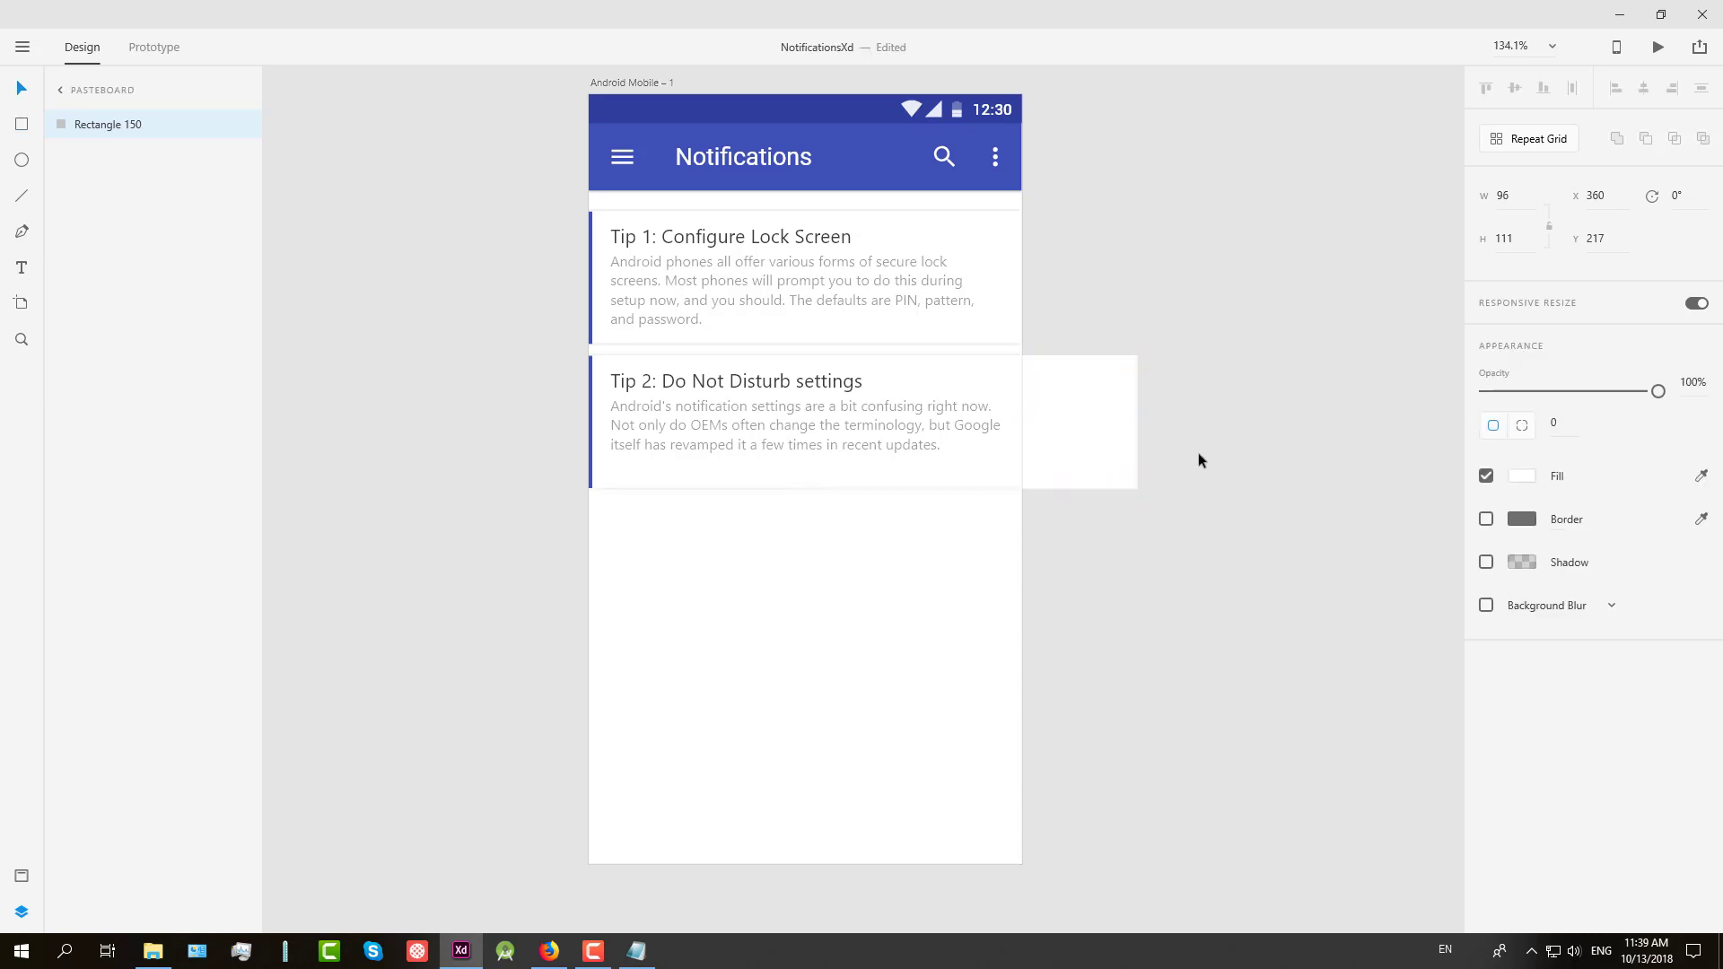
{"action": "left_click_drag", "start_coordinate": [1096, 420], "coordinate": [840, 634]}
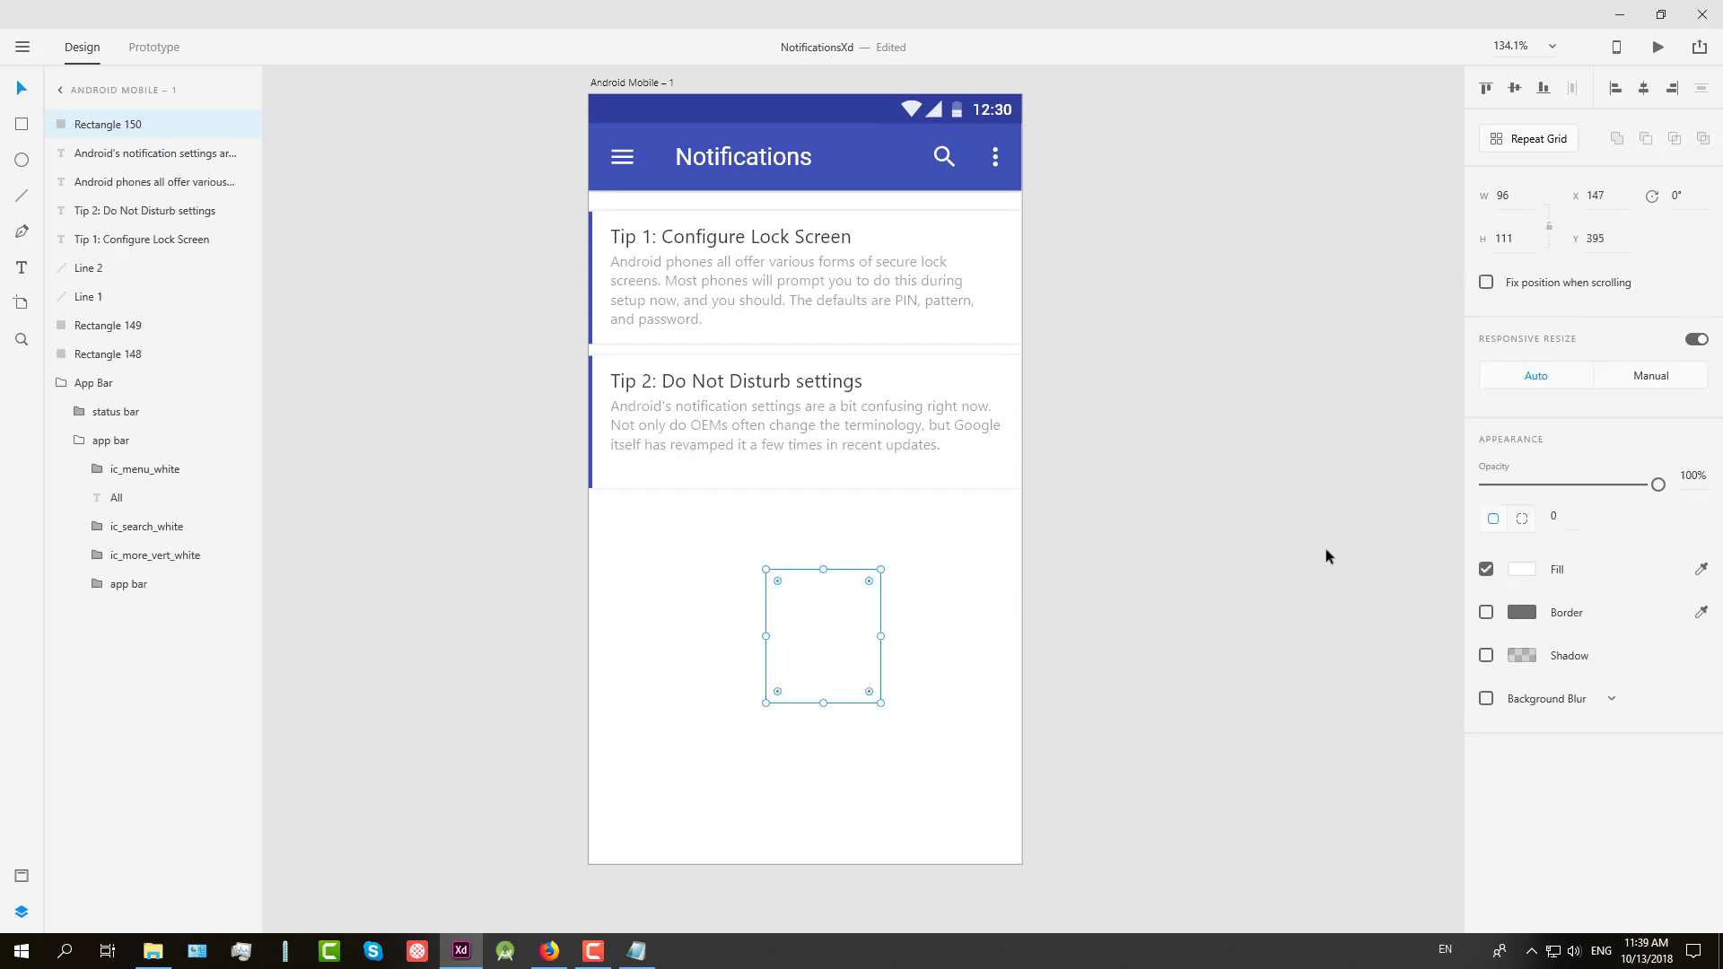
Step: Fill the new rectangle with the red #c62828 copied from Text.txt
{"action": "left_click", "coordinate": [637, 950]}
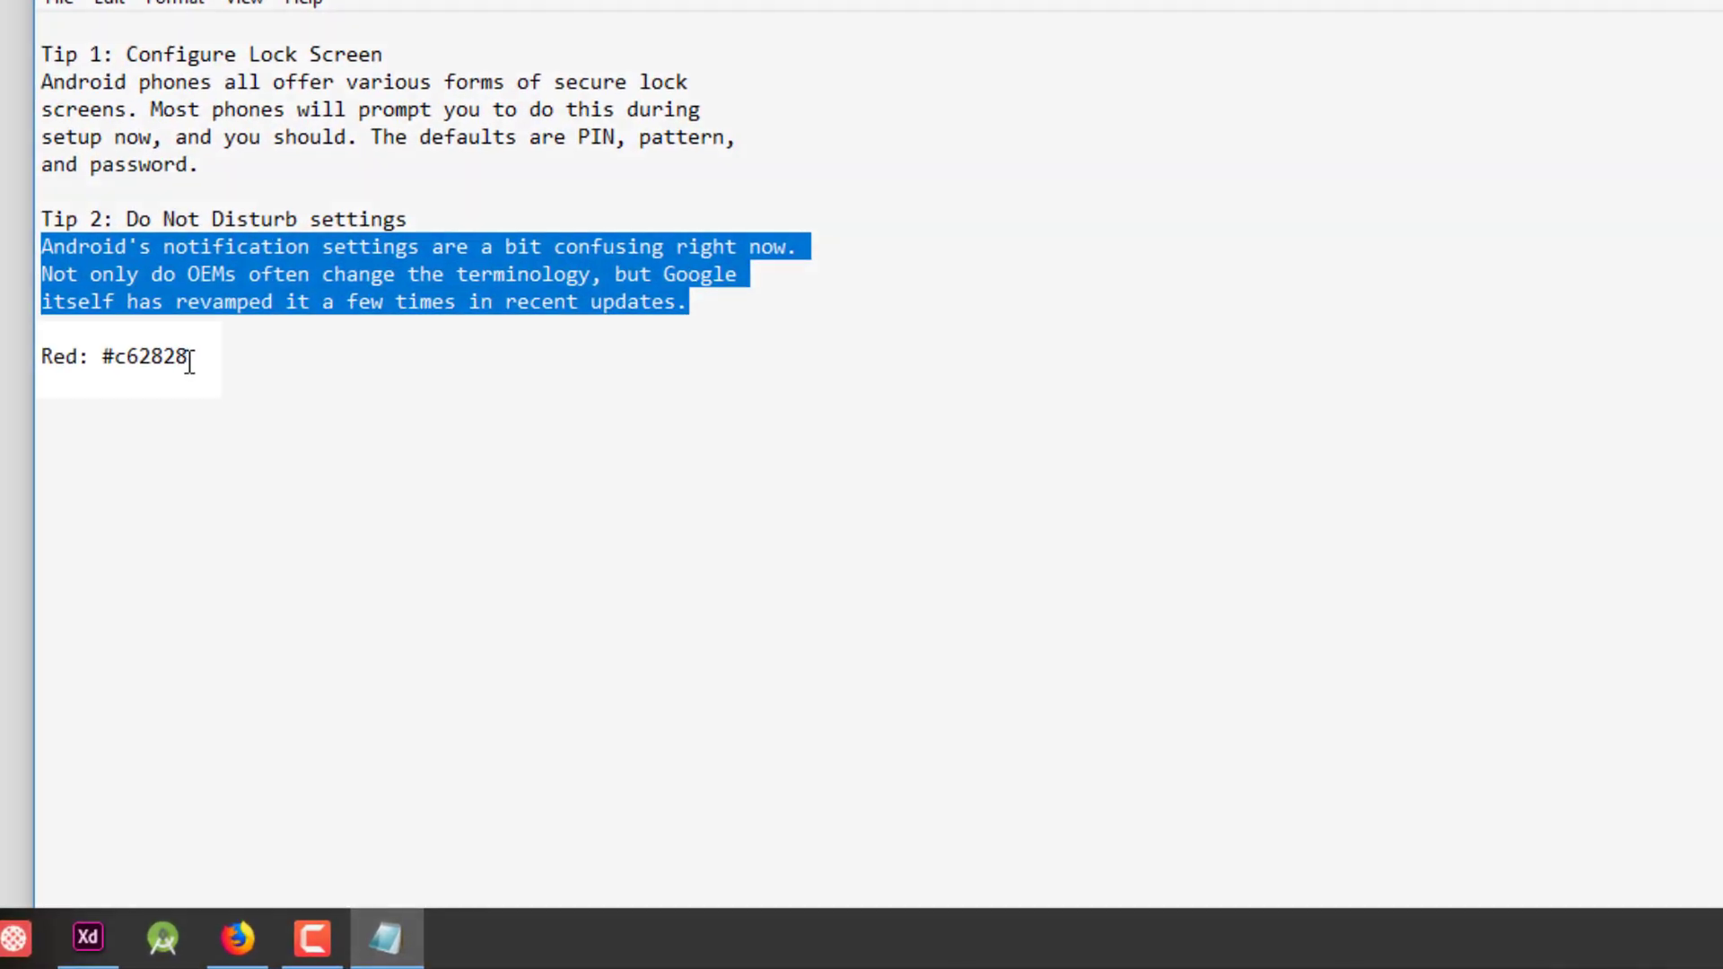
{"action": "left_click_drag", "start_coordinate": [521, 607], "coordinate": [474, 611]}
{"action": "key", "text": "ctrl+c"}
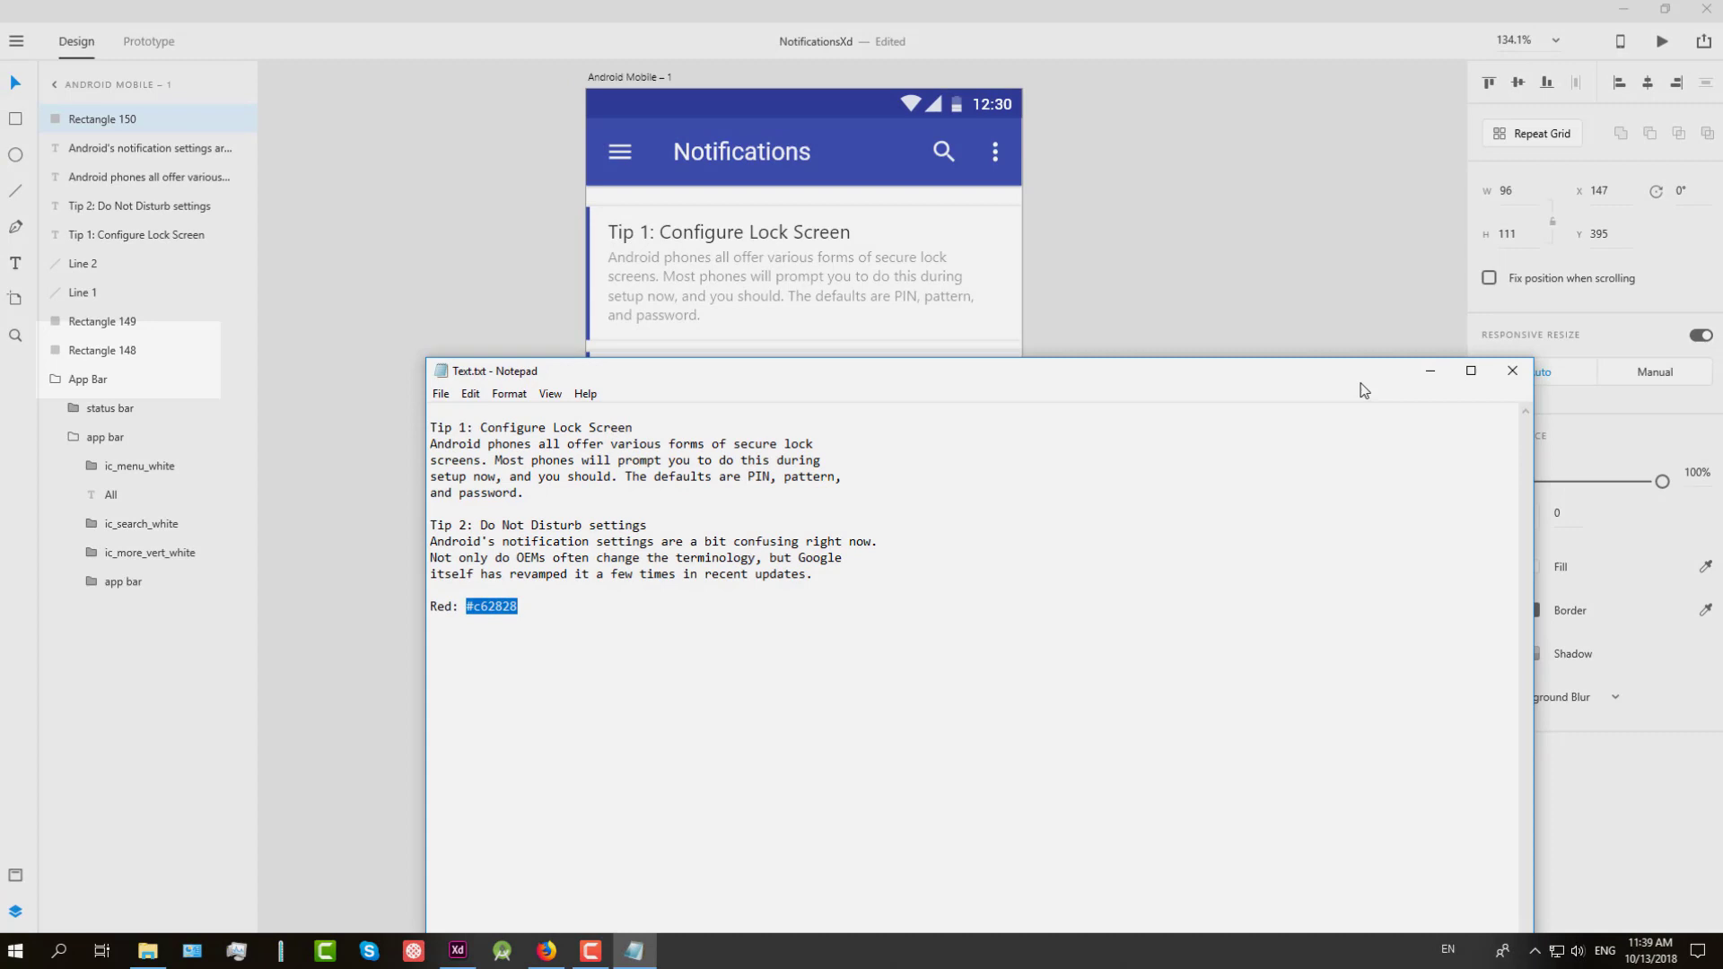
{"action": "left_click", "coordinate": [1524, 372]}
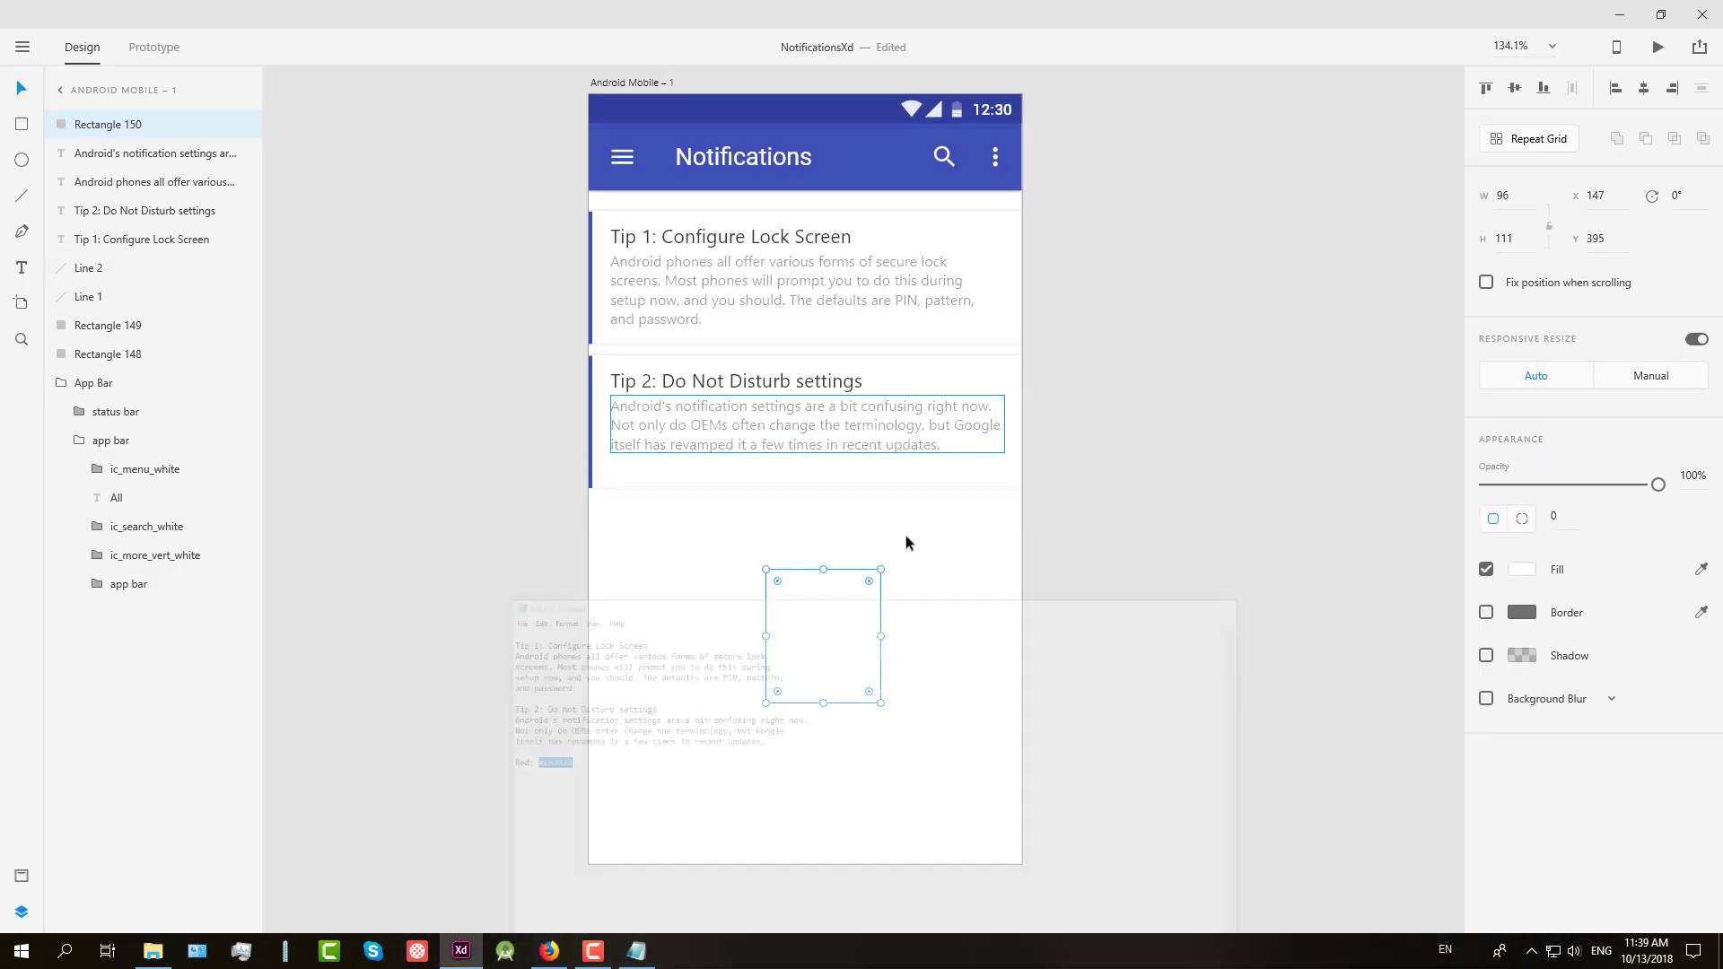
{"action": "left_click", "coordinate": [1523, 570]}
{"action": "key", "text": "ctrl+v"}
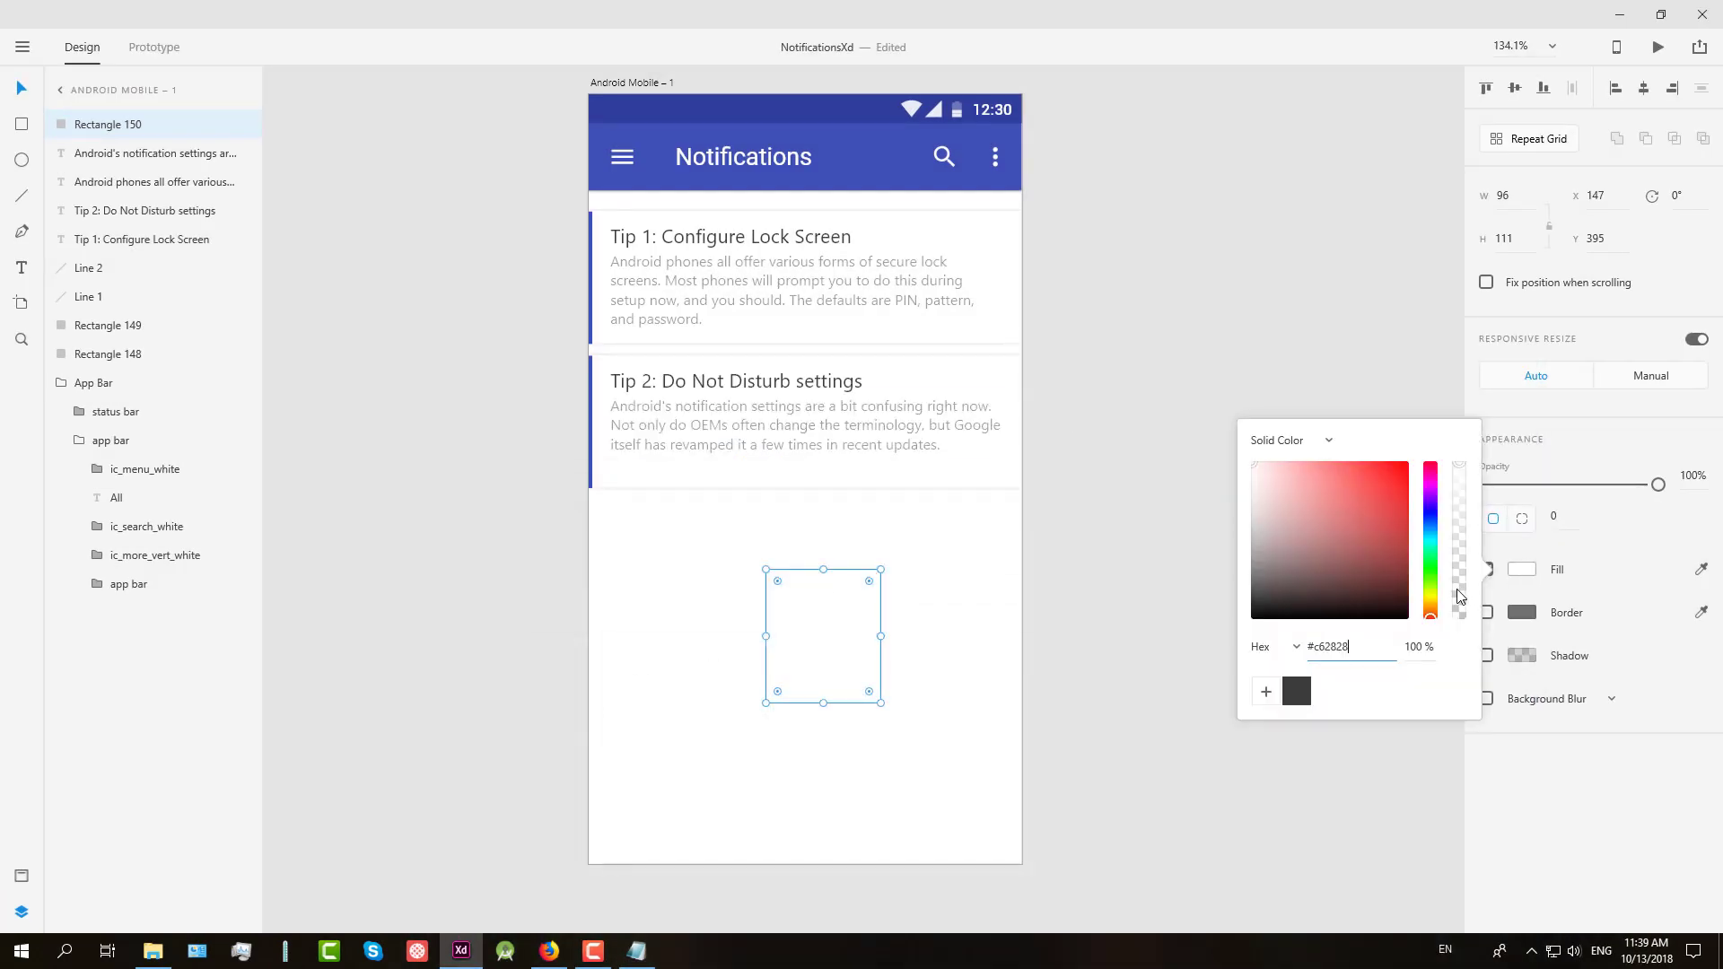
{"action": "key", "text": "Return"}
{"action": "left_click", "coordinate": [1036, 571]}
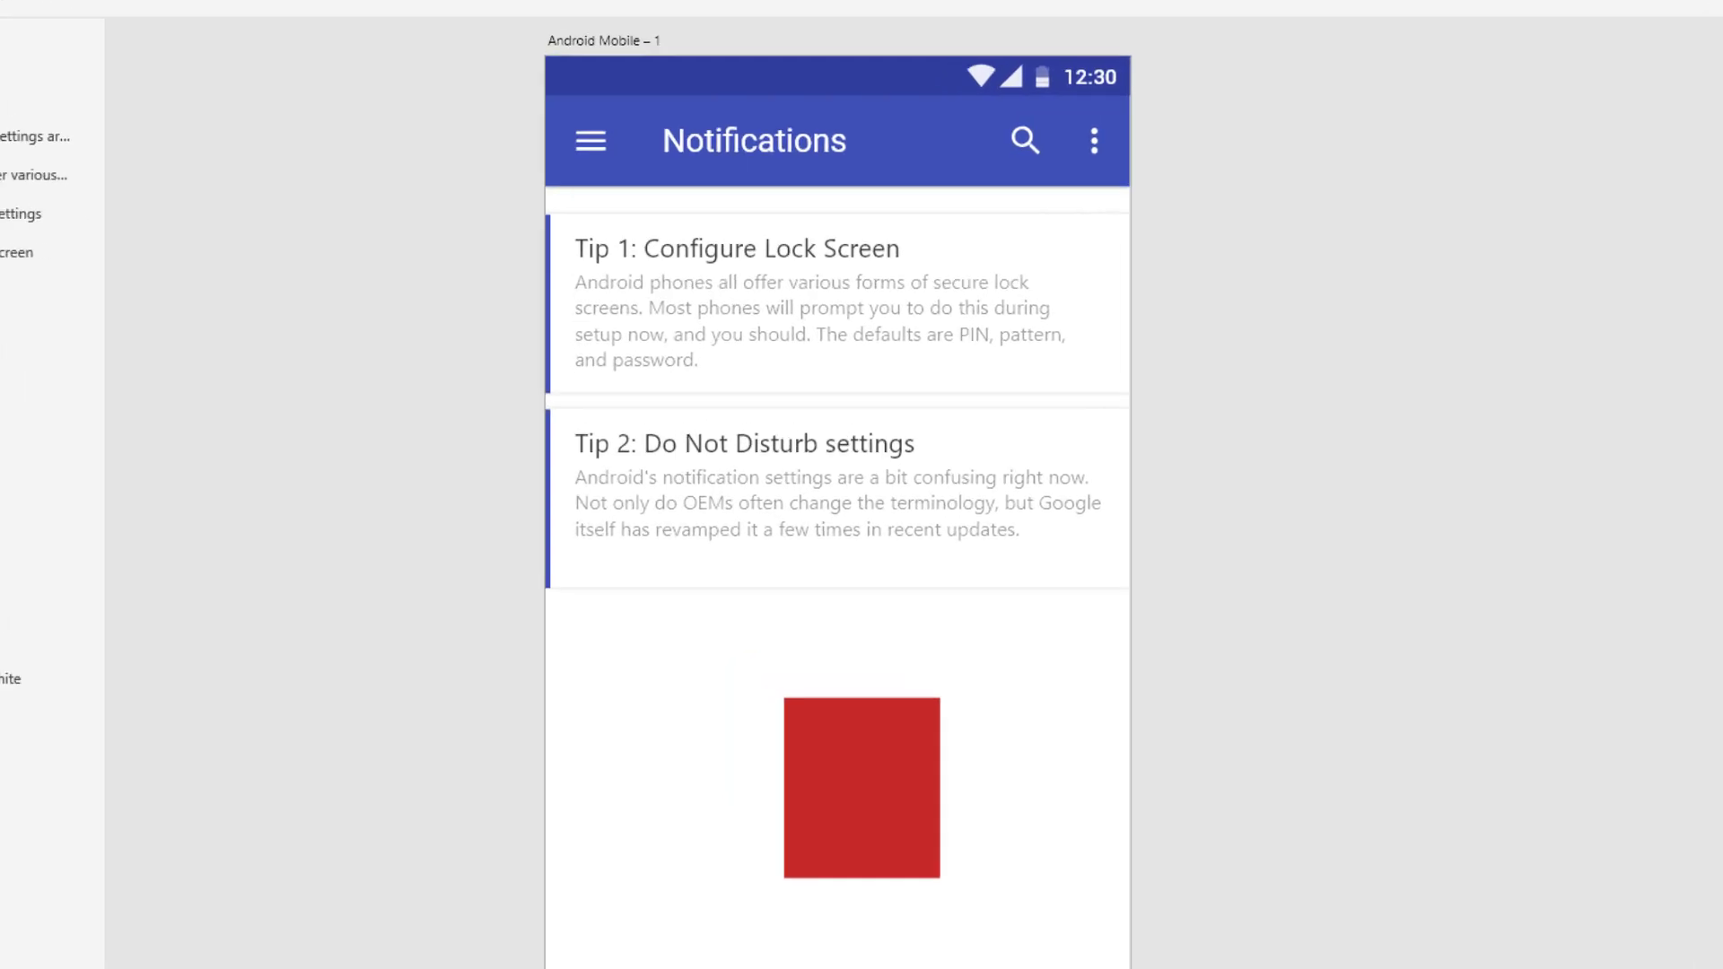
Step: Import delete.svg and empty.svg from the Notifications folder onto the pasteboard beside the artboard
{"action": "left_click", "coordinate": [153, 950]}
{"action": "left_click", "coordinate": [626, 469]}
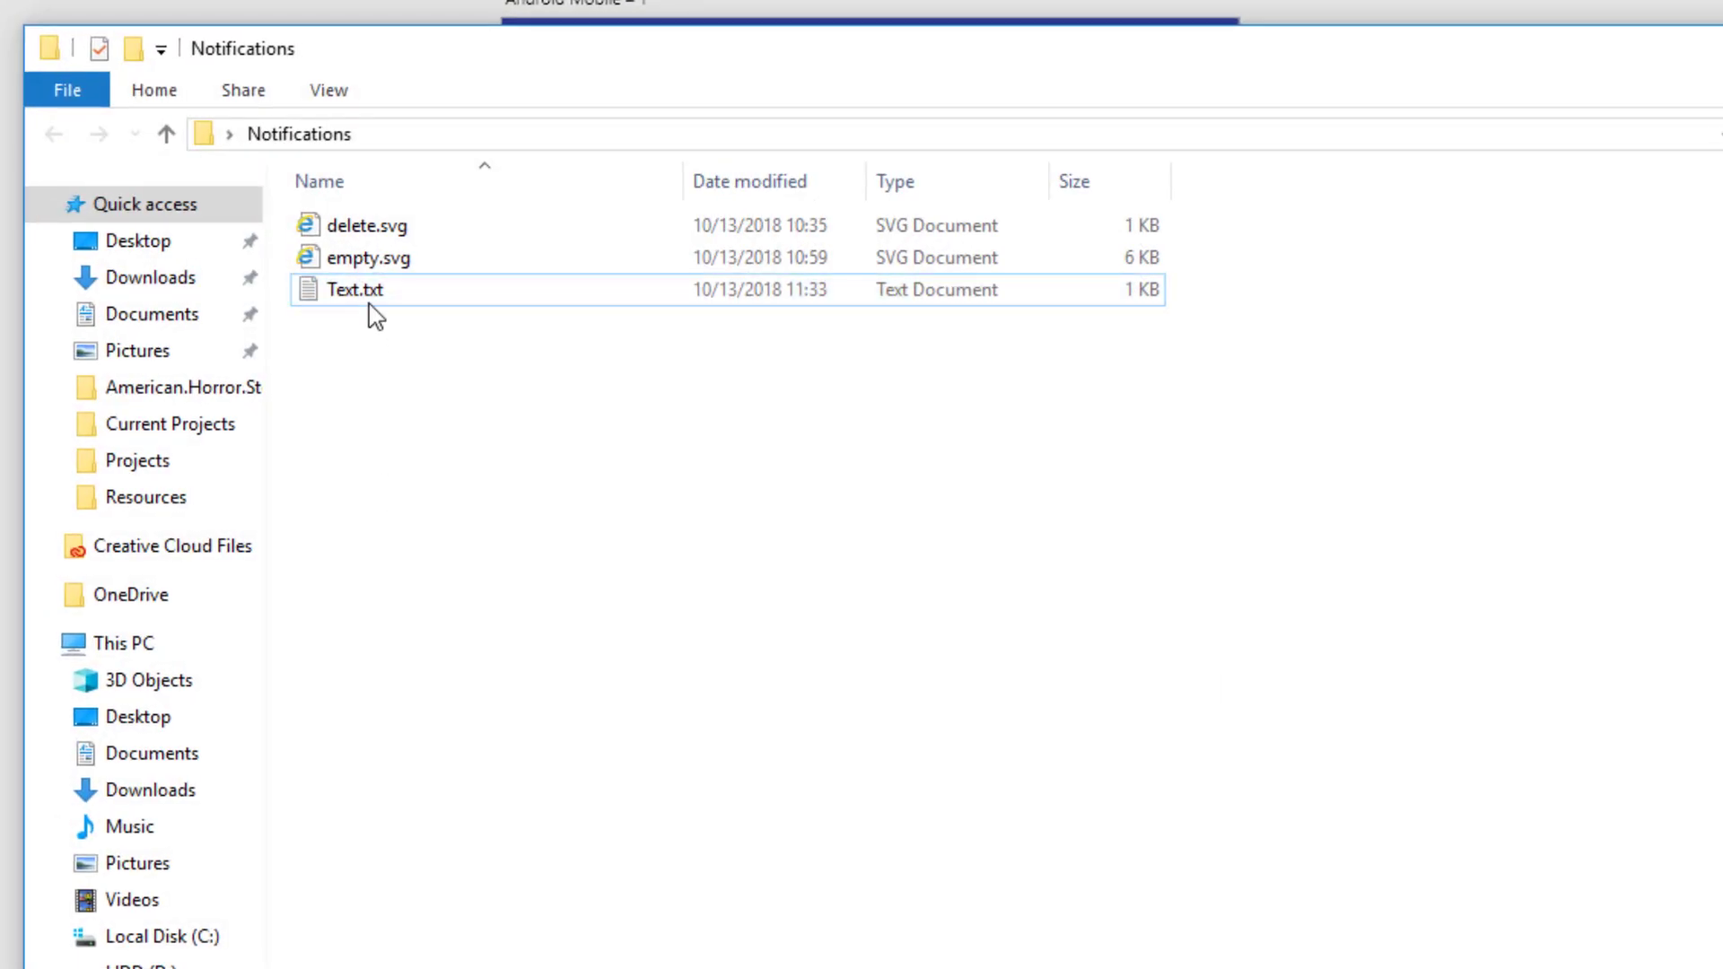
{"action": "left_click", "coordinate": [510, 235]}
{"action": "left_click", "coordinate": [366, 221], "text": "ctrl"}
{"action": "left_click_drag", "start_coordinate": [377, 230], "coordinate": [1176, 850]}
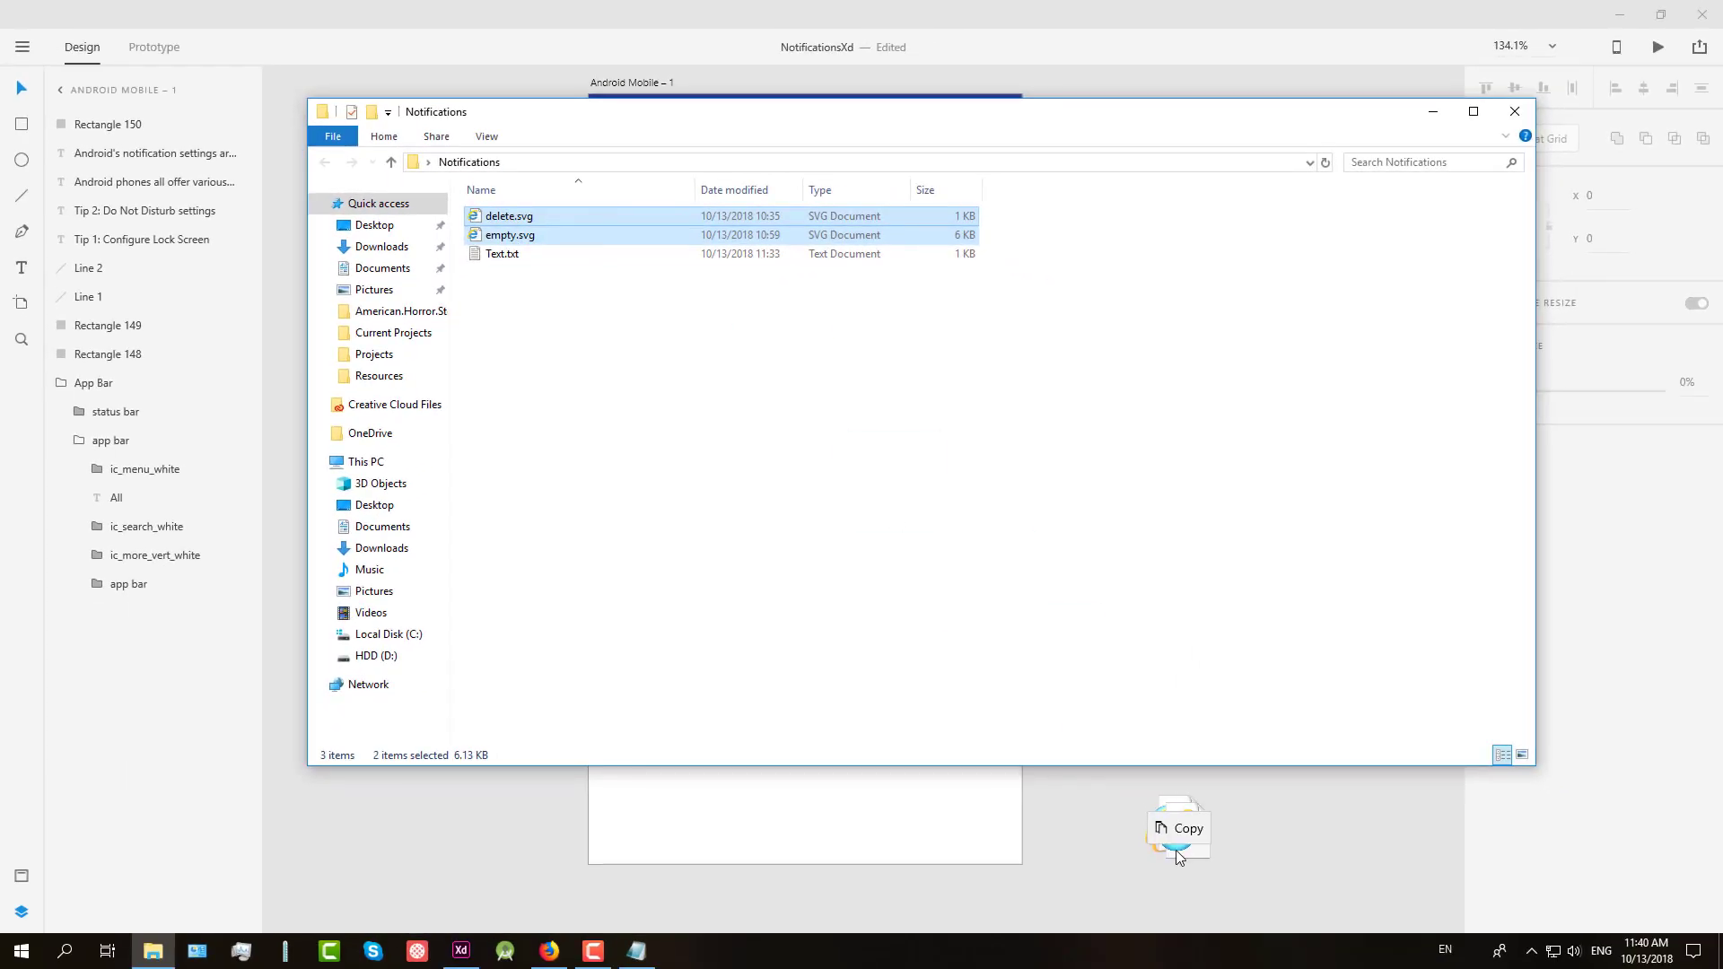
{"action": "left_click", "coordinate": [1433, 111]}
Step: Scale the empty clipboard illustration down to about 199 by 189 and place it on the pasteboard left of the artboard
{"action": "scroll", "coordinate": [1198, 500], "scroll_direction": "down", "scroll_amount": 3}
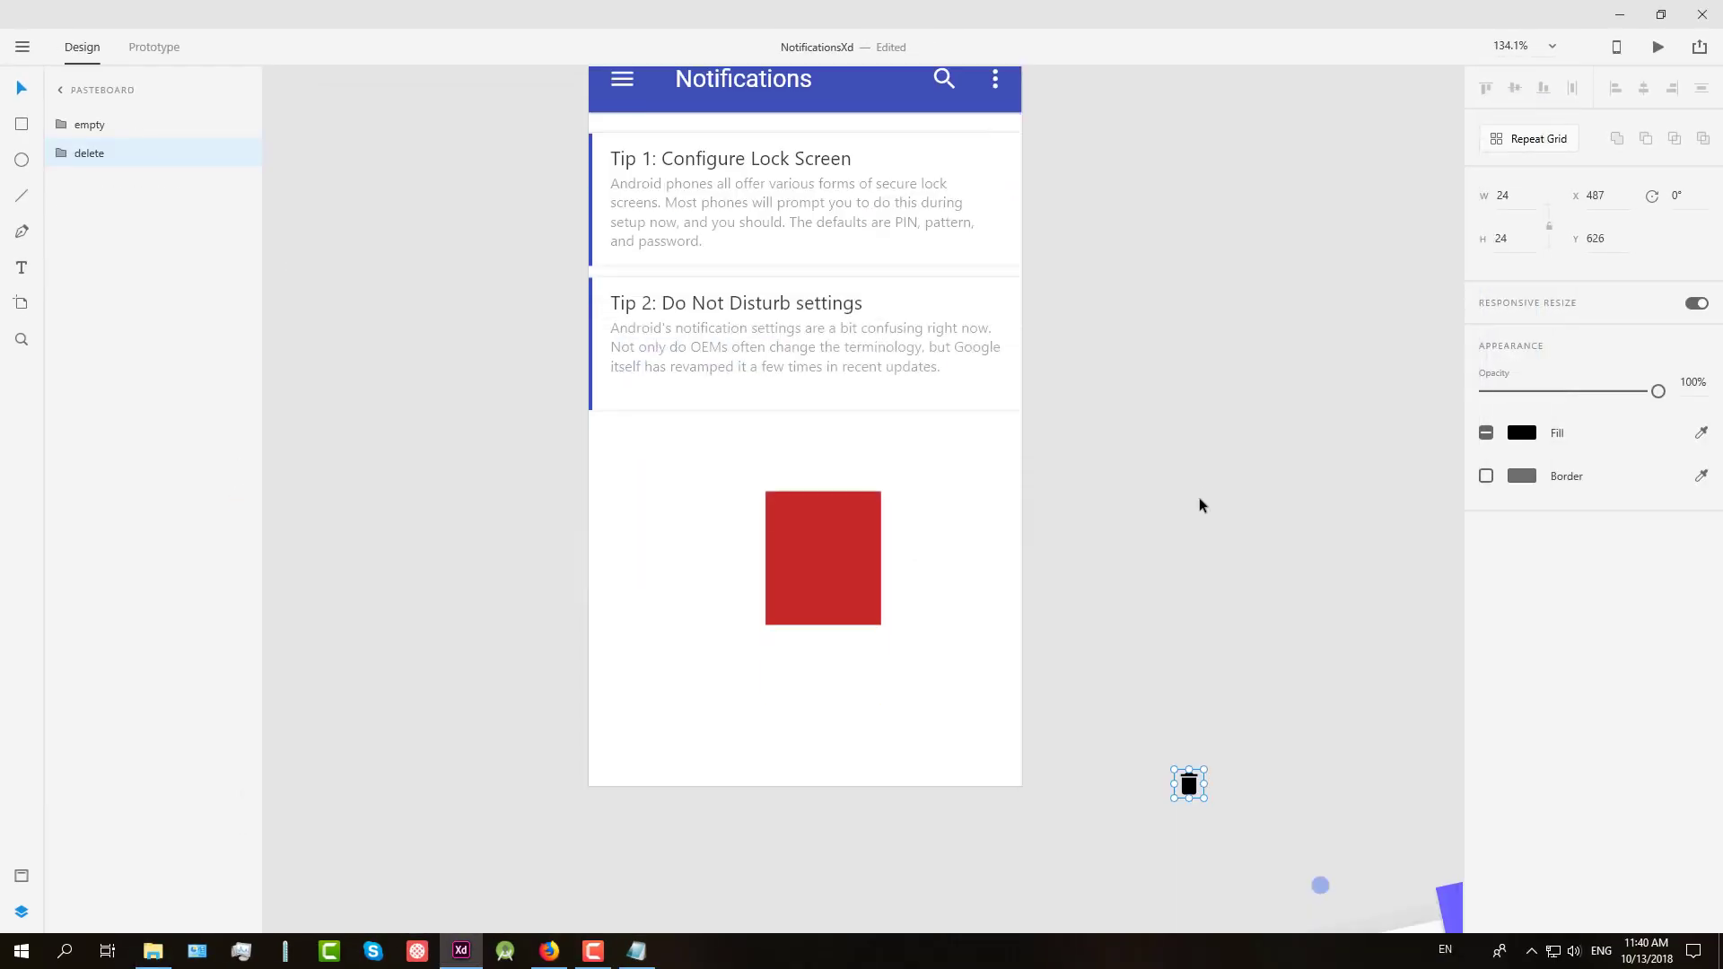
{"action": "scroll", "coordinate": [1232, 532], "scroll_direction": "down", "scroll_amount": 5}
{"action": "left_click_drag", "start_coordinate": [1385, 684], "coordinate": [696, 442]}
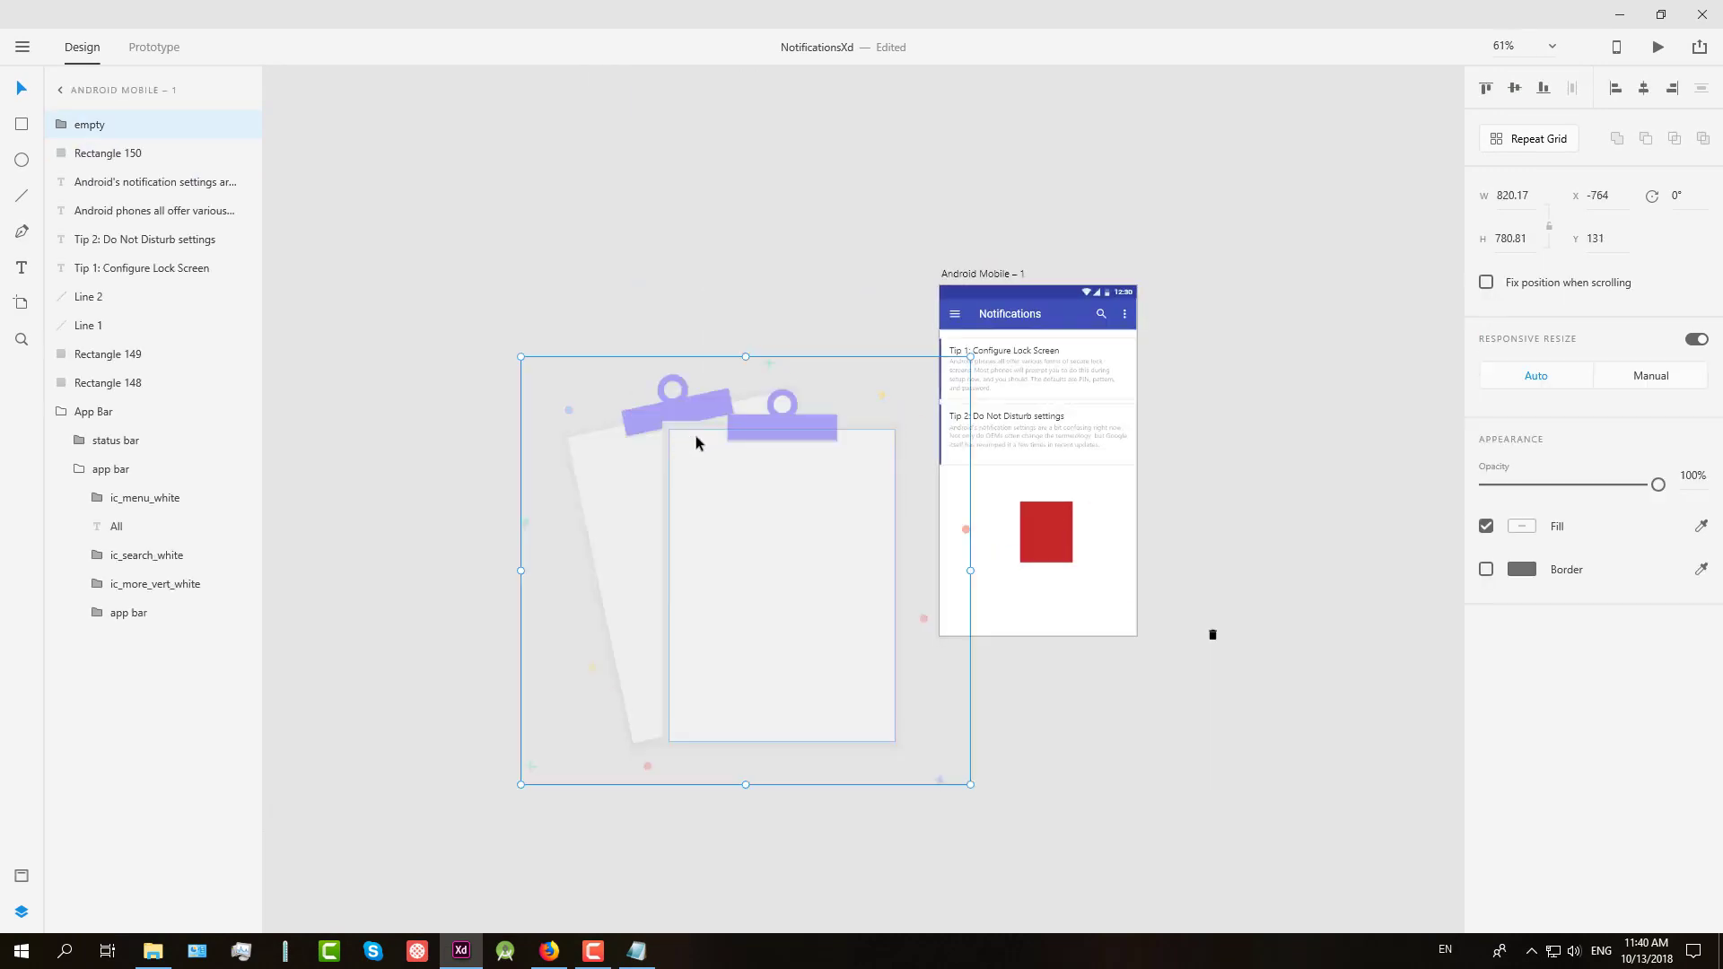
{"action": "left_click_drag", "start_coordinate": [970, 356], "coordinate": [625, 643]}
{"action": "left_click_drag", "start_coordinate": [569, 712], "coordinate": [819, 403]}
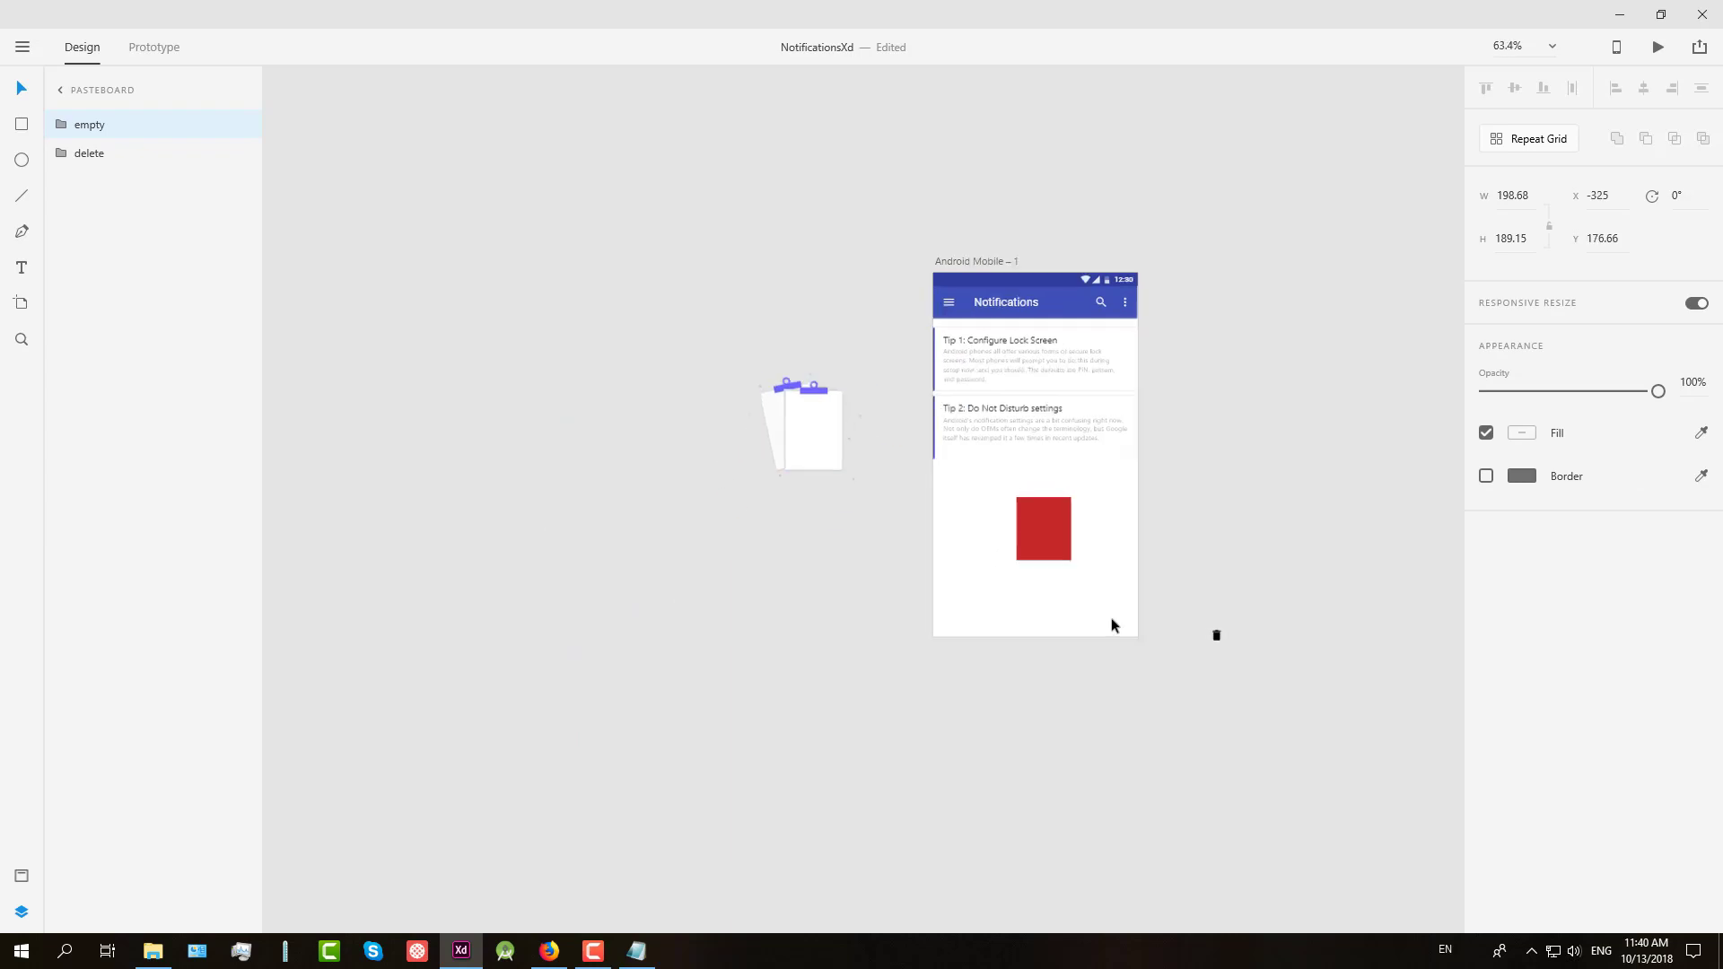
Step: Move the delete icon onto the red rectangle at about X 186, Y 440 and change its fill to white
{"action": "scroll", "coordinate": [1113, 621], "scroll_direction": "up", "scroll_amount": 5}
{"action": "left_click_drag", "start_coordinate": [1335, 660], "coordinate": [971, 433]}
{"action": "left_click", "coordinate": [1521, 526]}
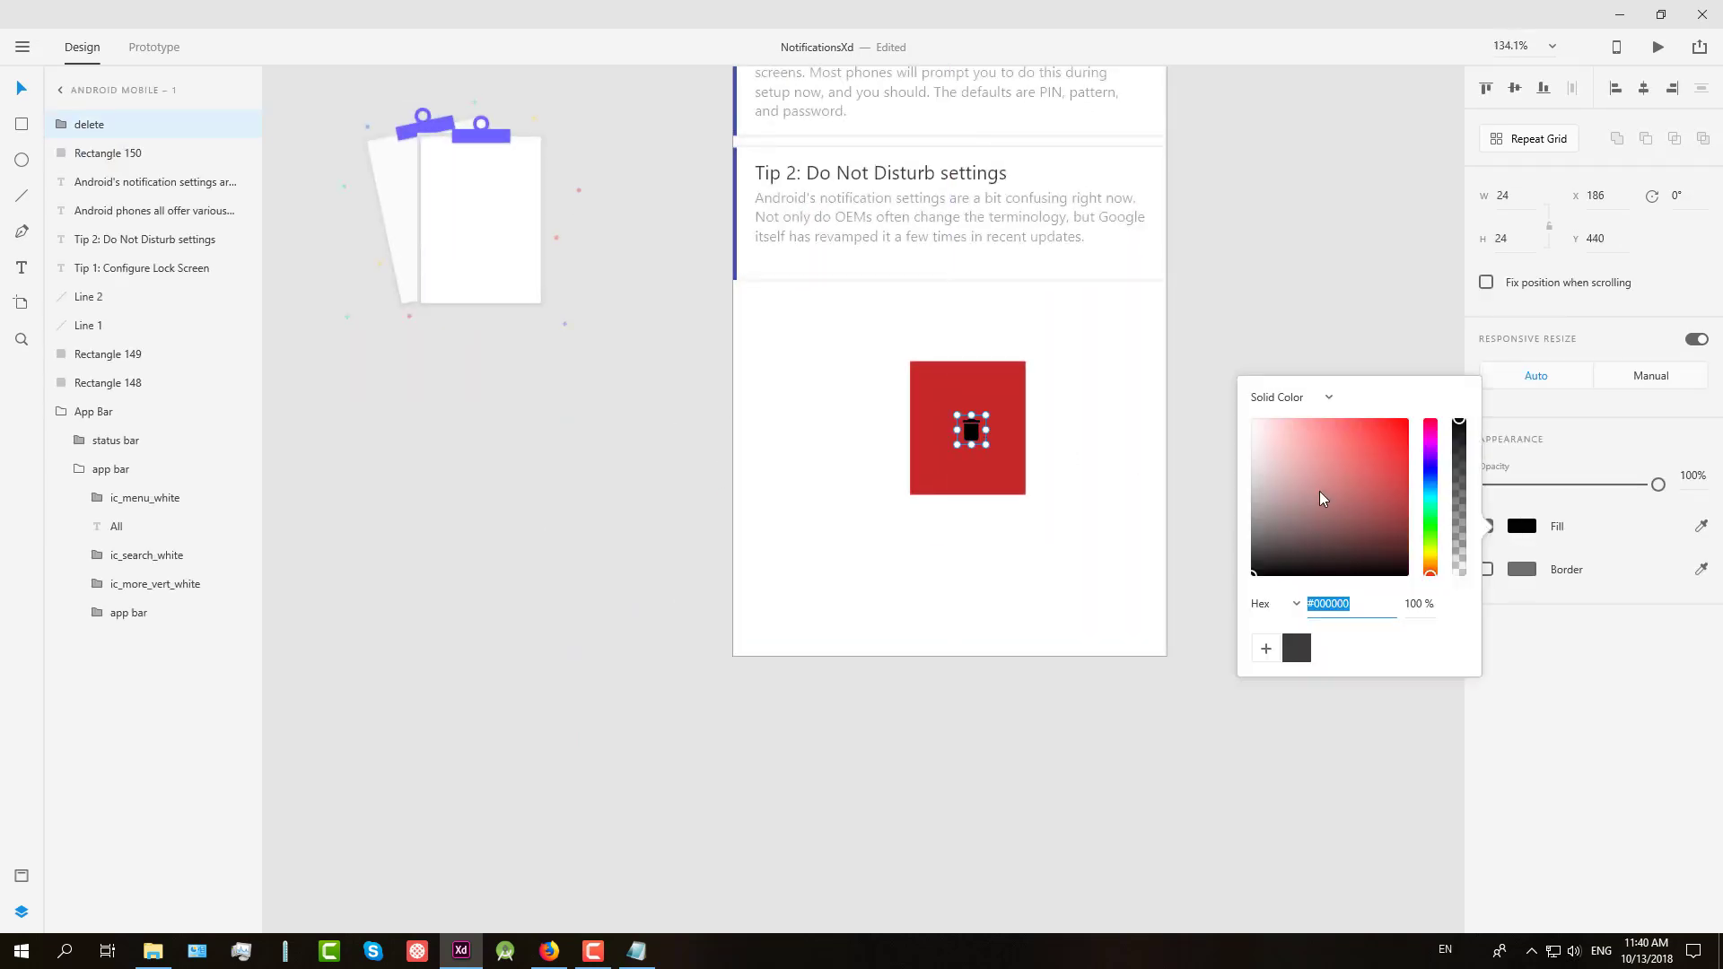
{"action": "left_click_drag", "start_coordinate": [1319, 492], "coordinate": [1215, 395]}
{"action": "left_click", "coordinate": [1287, 368]}
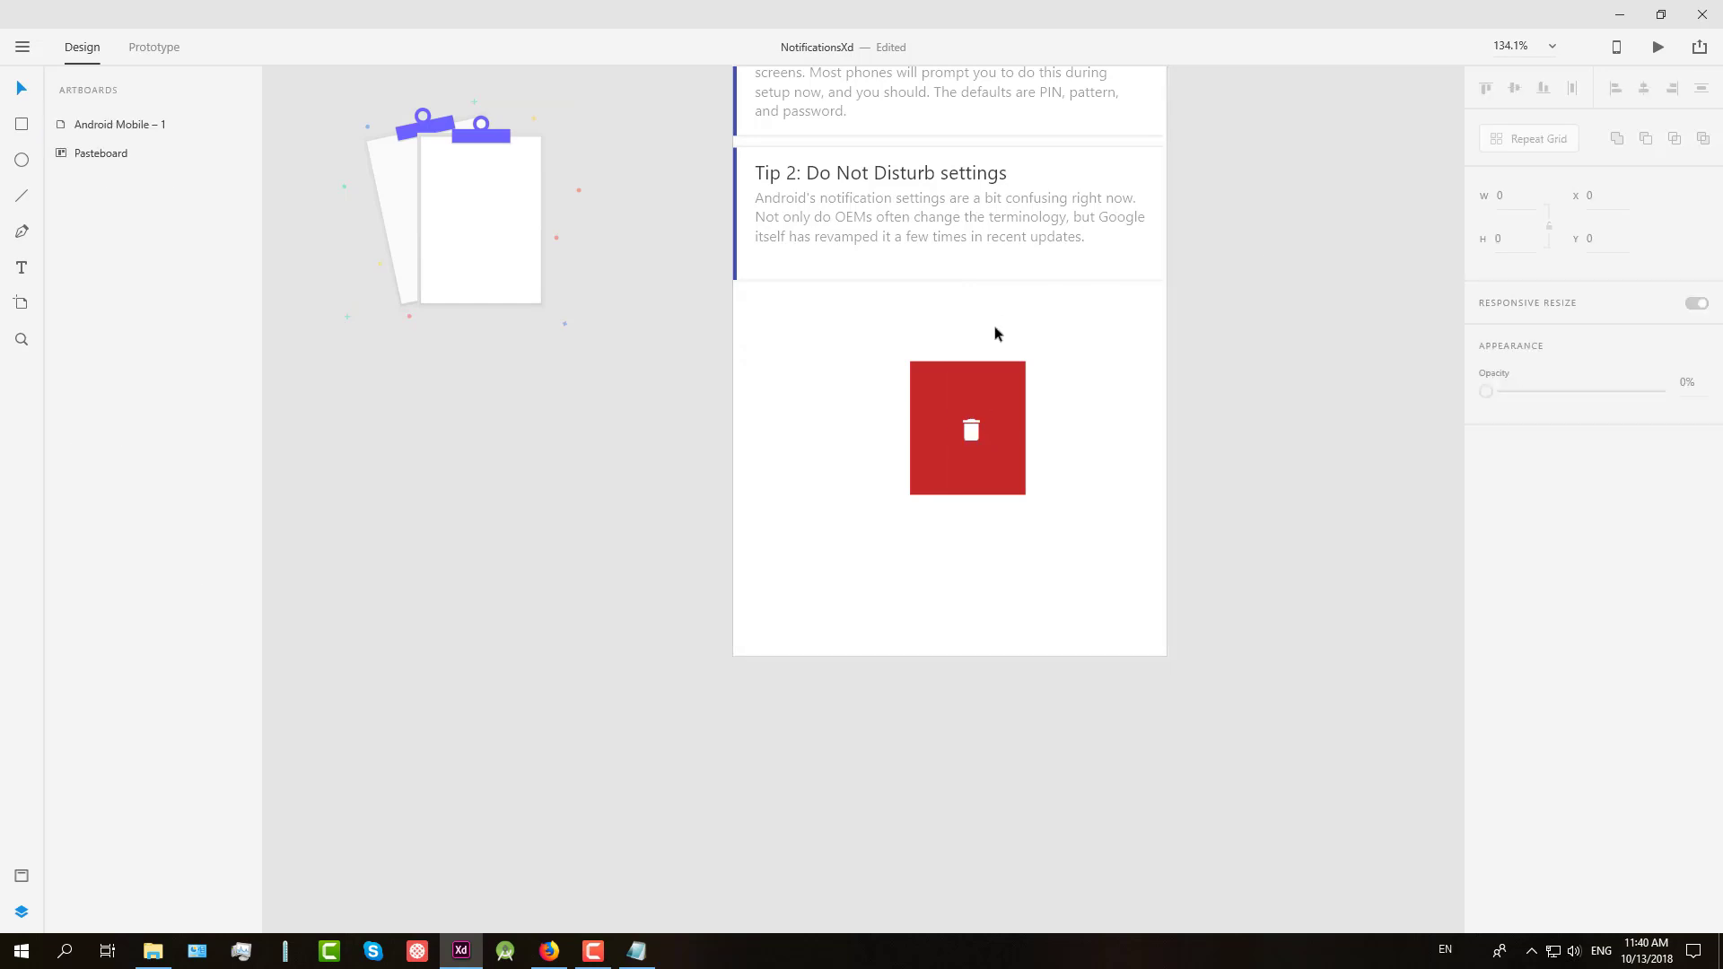
Step: Enlarge the white delete icon on the red rectangle to about 37 by 37
{"action": "scroll", "coordinate": [993, 327], "scroll_direction": "up", "scroll_amount": 3}
{"action": "left_click_drag", "start_coordinate": [973, 493], "coordinate": [1003, 563]}
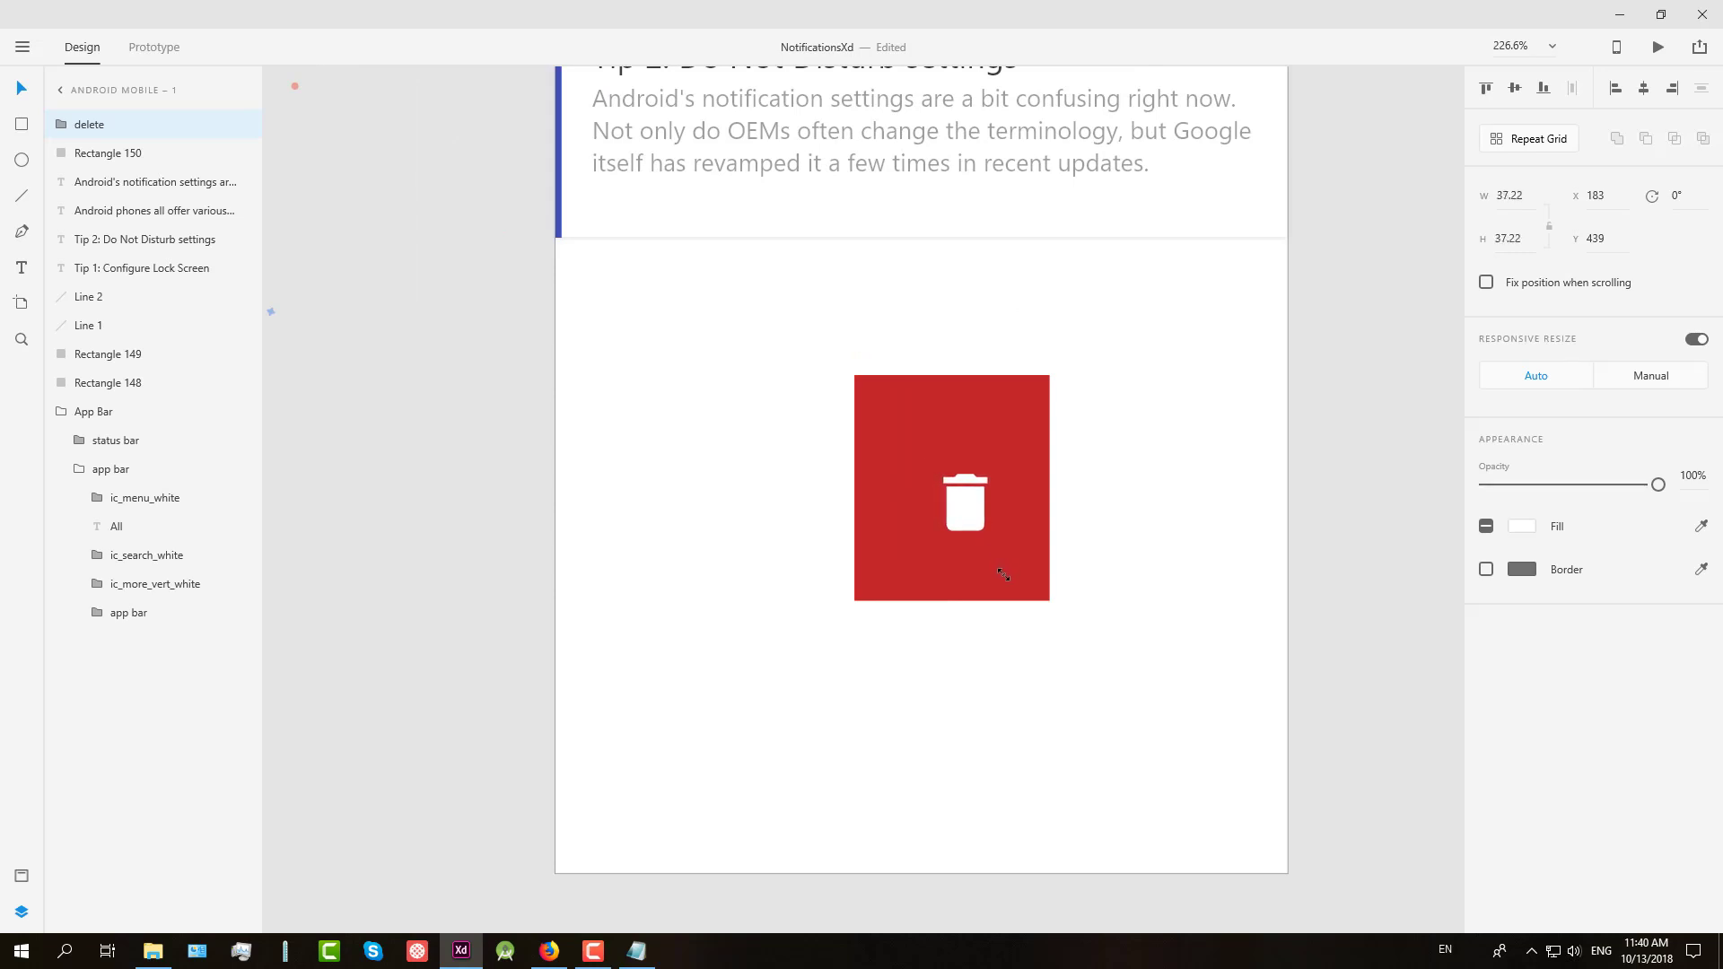
{"action": "scroll", "coordinate": [1199, 519], "scroll_direction": "down", "scroll_amount": 2}
{"action": "scroll", "coordinate": [1138, 535], "scroll_direction": "up", "scroll_amount": 3}
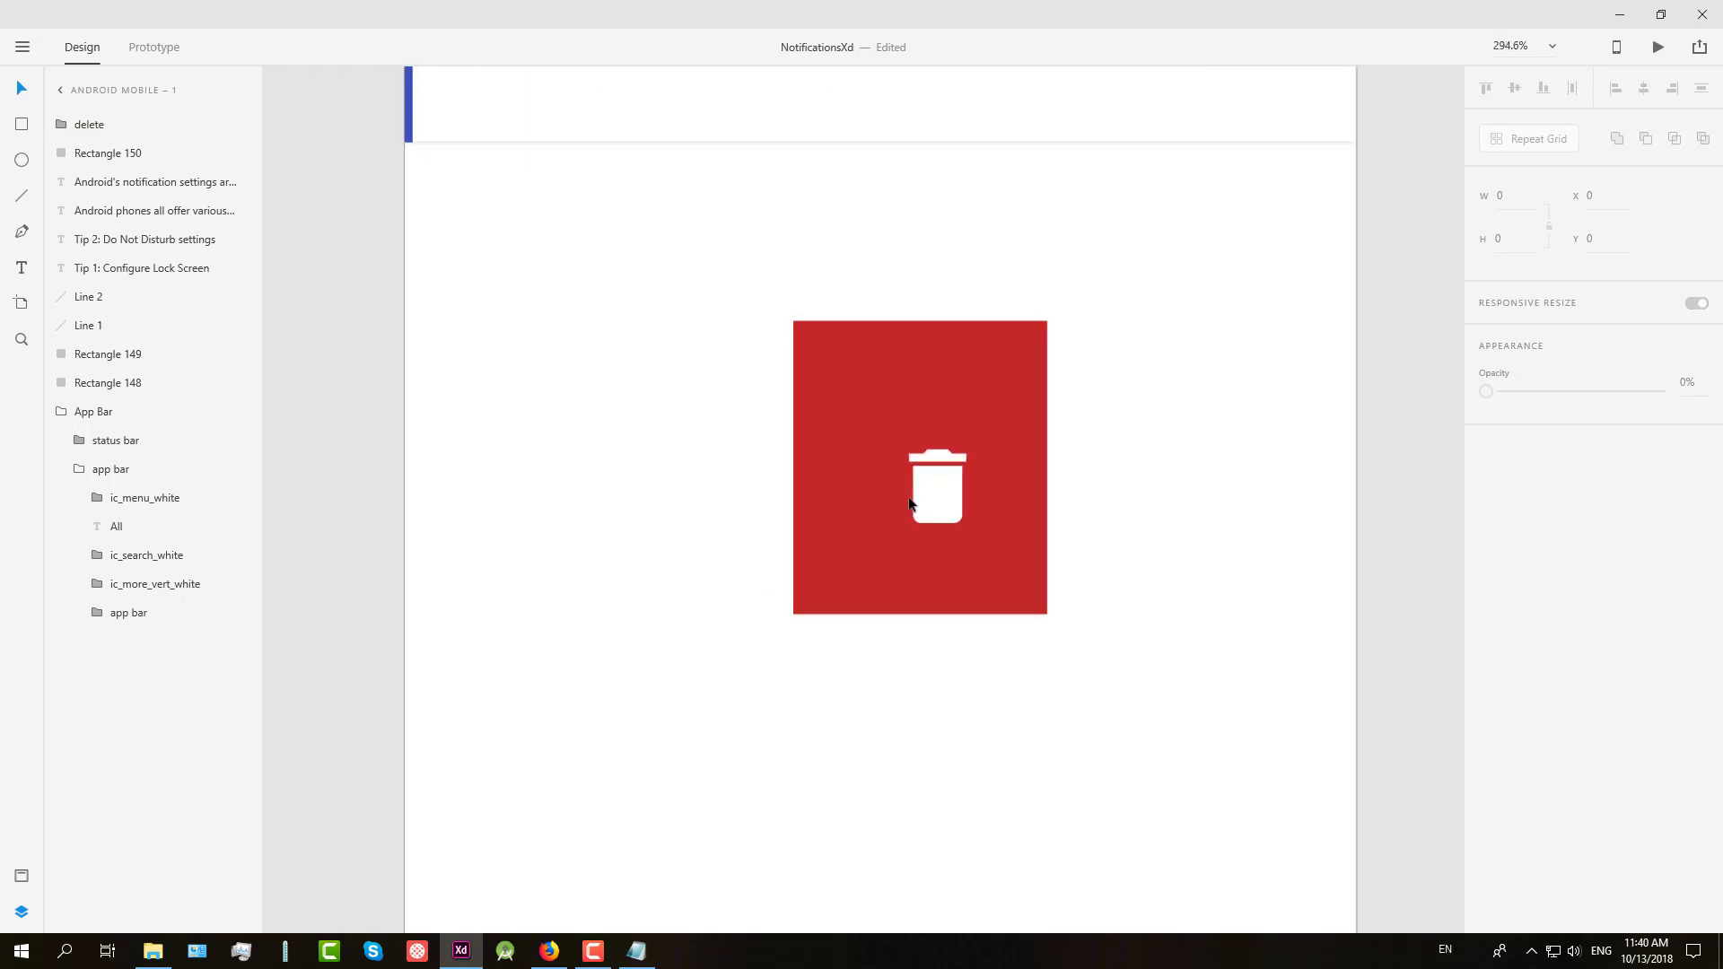
Step: Center the white trash icon on the red rectangle
{"action": "left_click_drag", "start_coordinate": [934, 493], "coordinate": [916, 475]}
{"action": "left_click", "coordinate": [1145, 484]}
{"action": "scroll", "coordinate": [1141, 483], "scroll_direction": "down", "scroll_amount": 1}
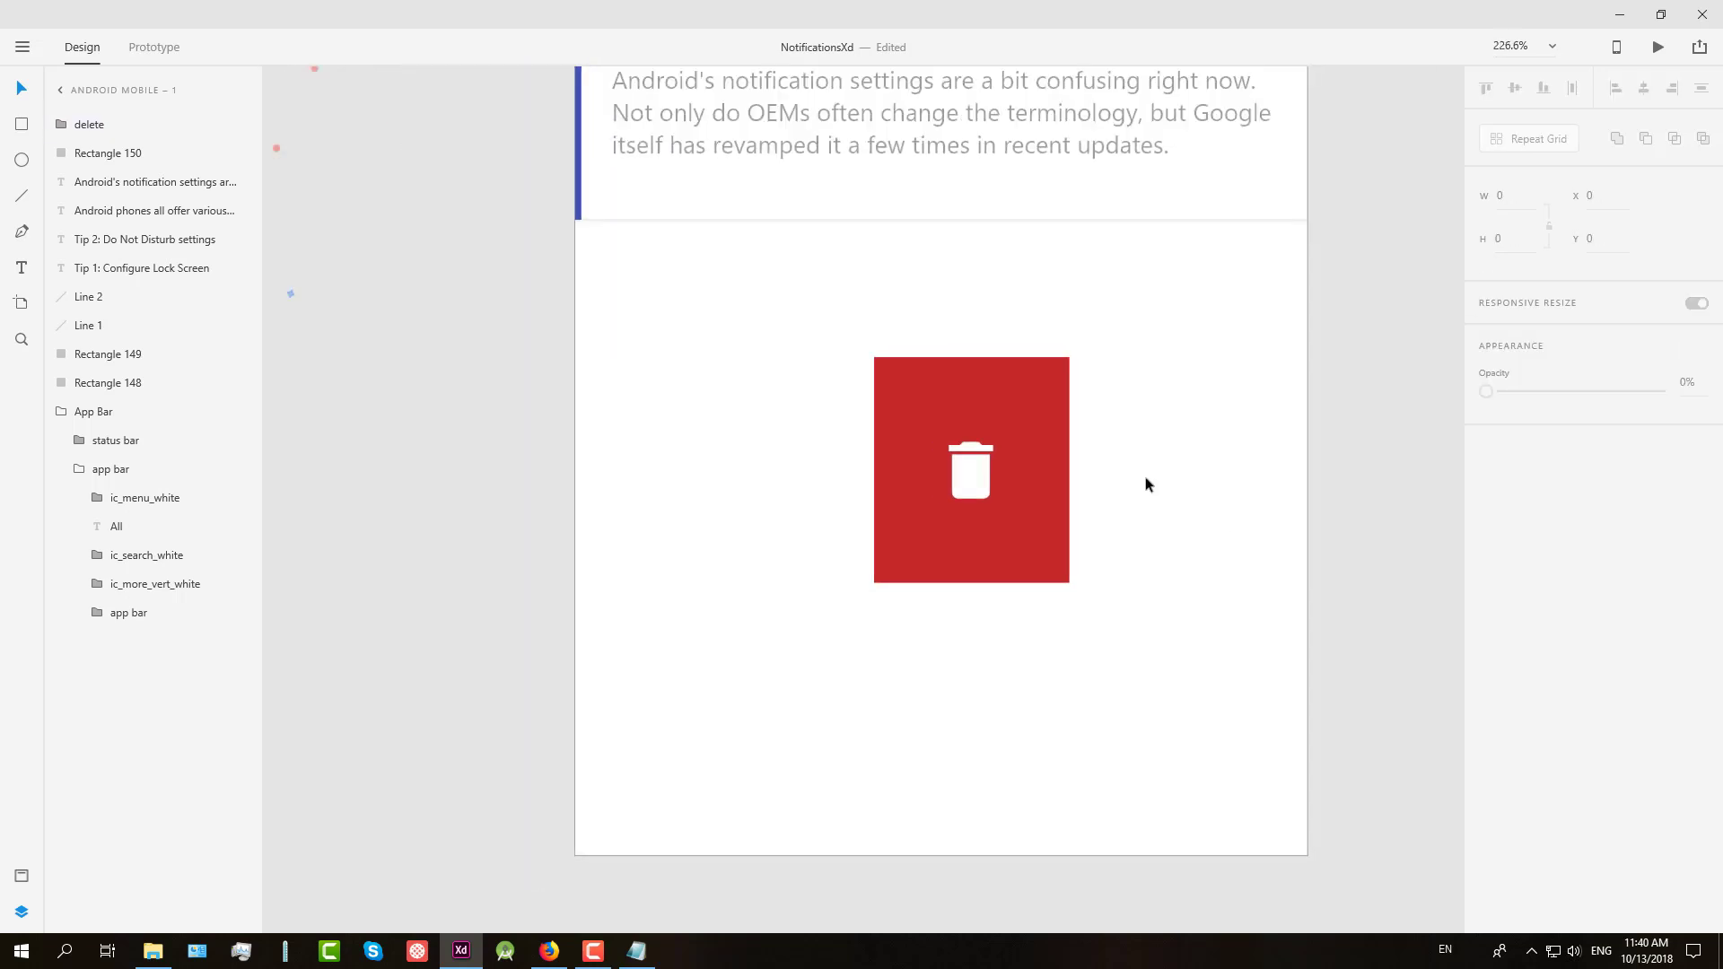
Step: Group the red rectangle with its trash icon and name the group delete
{"action": "left_click_drag", "start_coordinate": [1144, 475], "coordinate": [827, 404]}
{"action": "key", "text": "ctrl+g"}
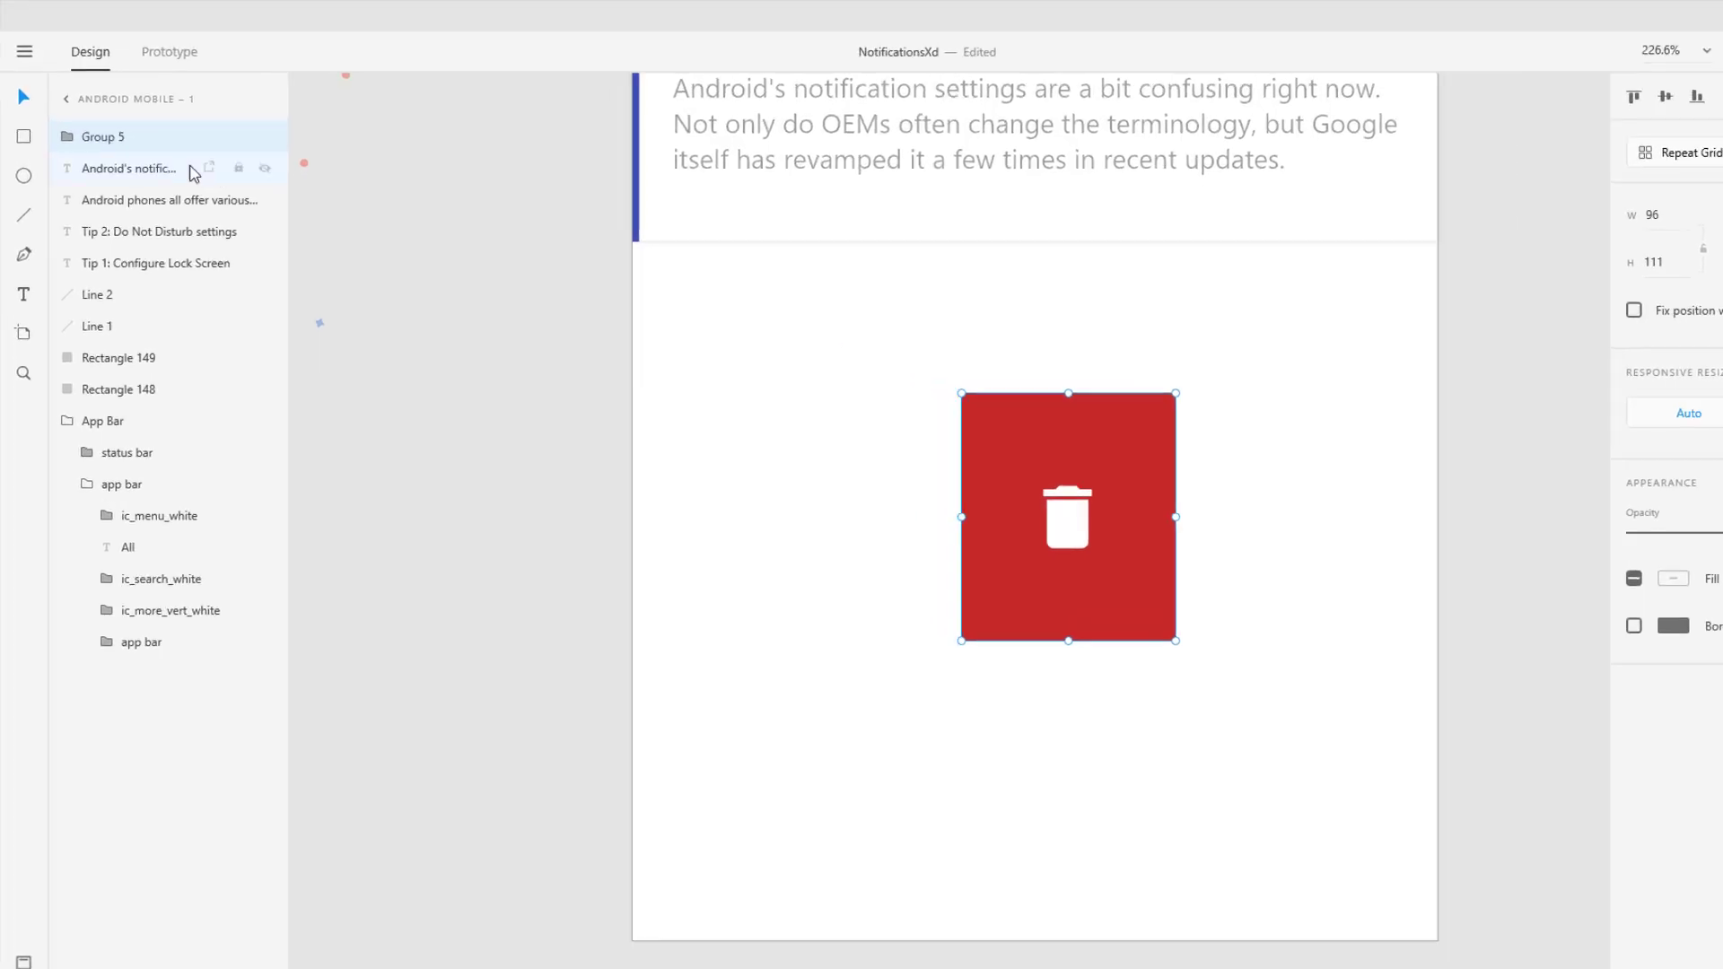
{"action": "double_click", "coordinate": [108, 127]}
{"action": "type", "text": "delete"}
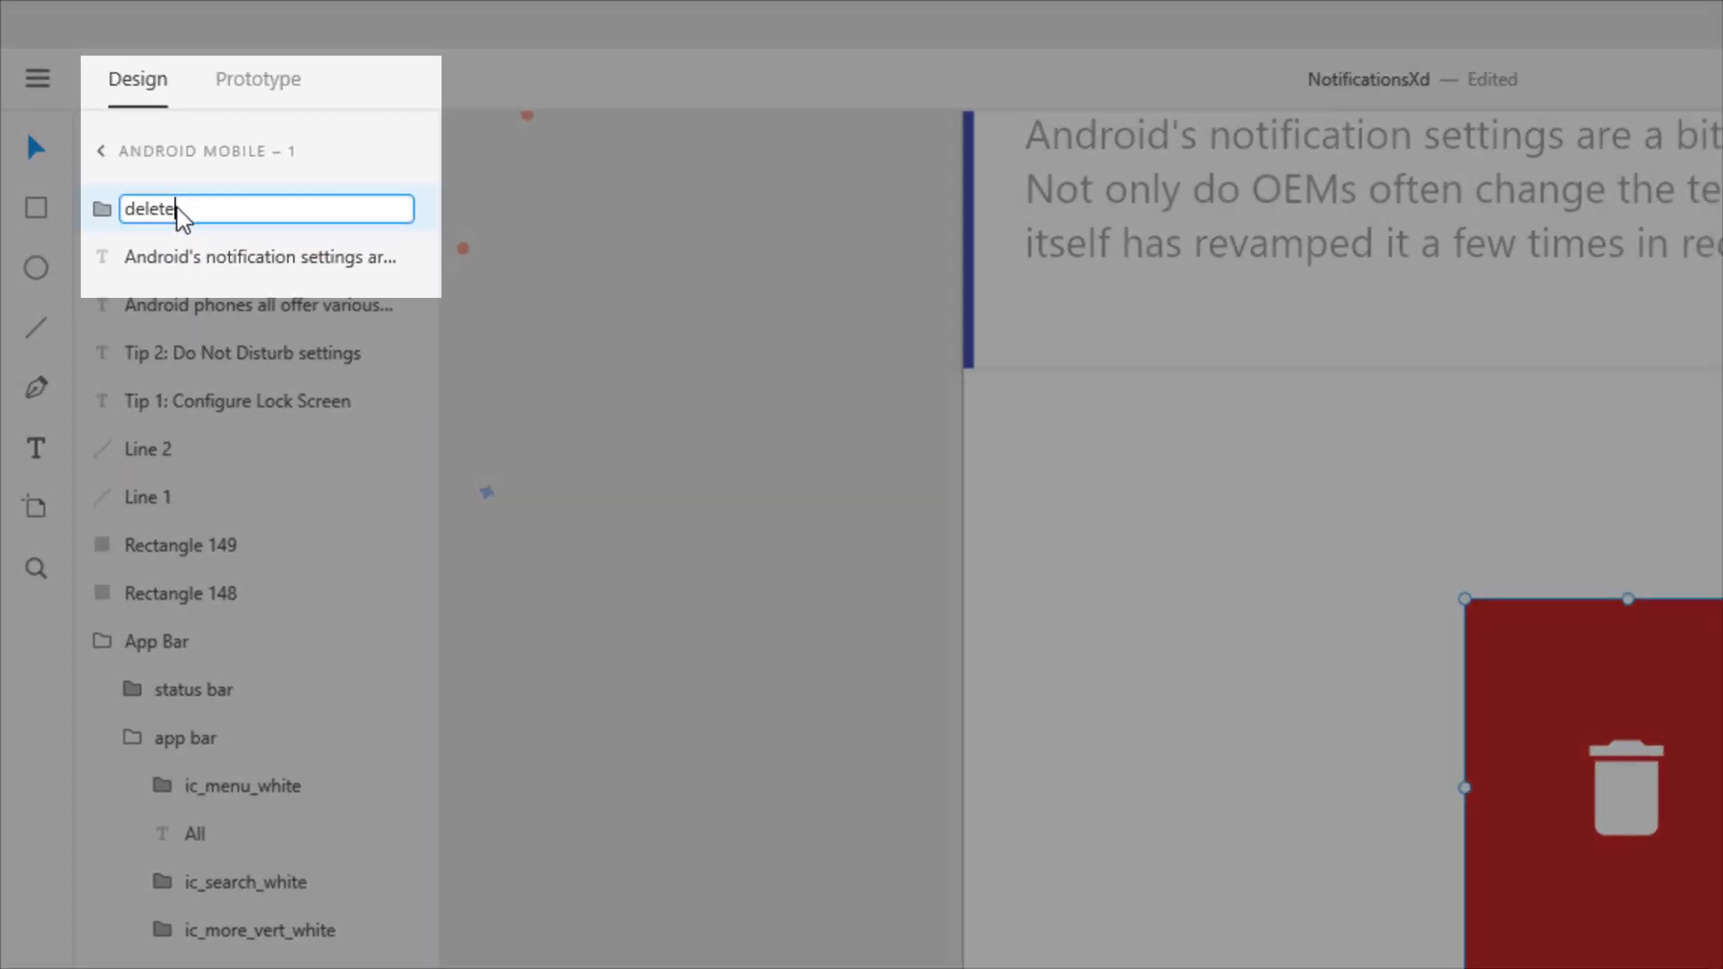
{"action": "key", "text": "Return"}
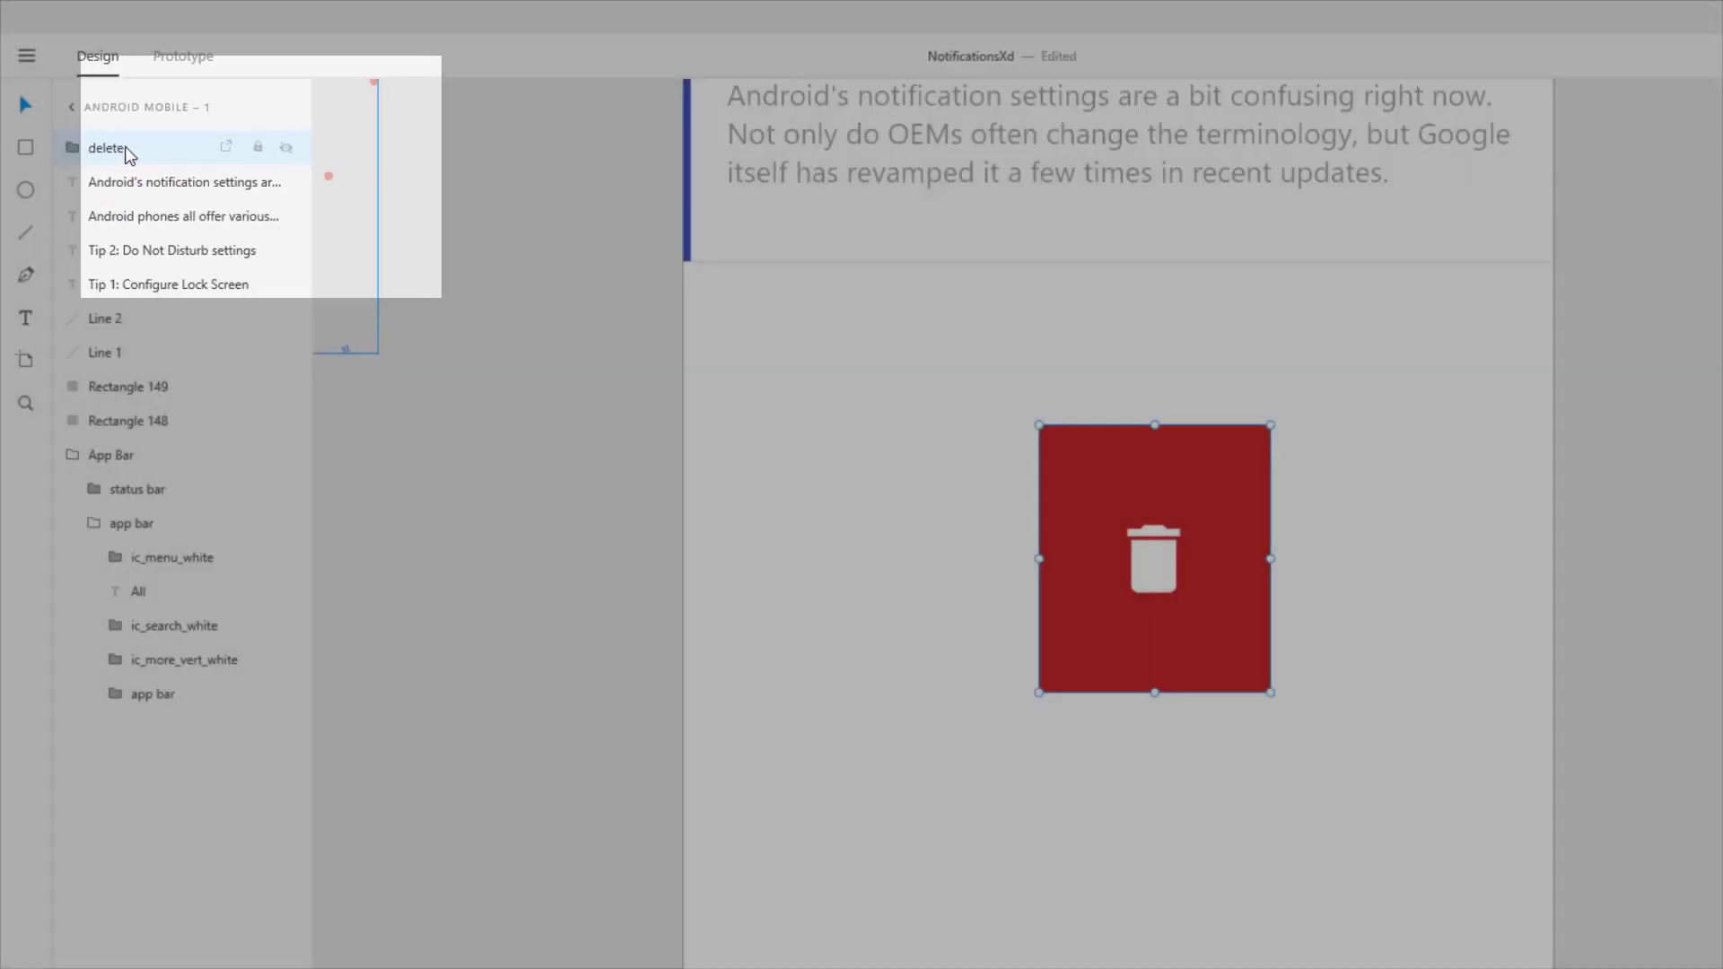
Step: Group the Tip 2 heading, description, accent line and card rectangle, and name the group tip2
{"action": "scroll", "coordinate": [1064, 754], "scroll_direction": "up", "scroll_amount": 5}
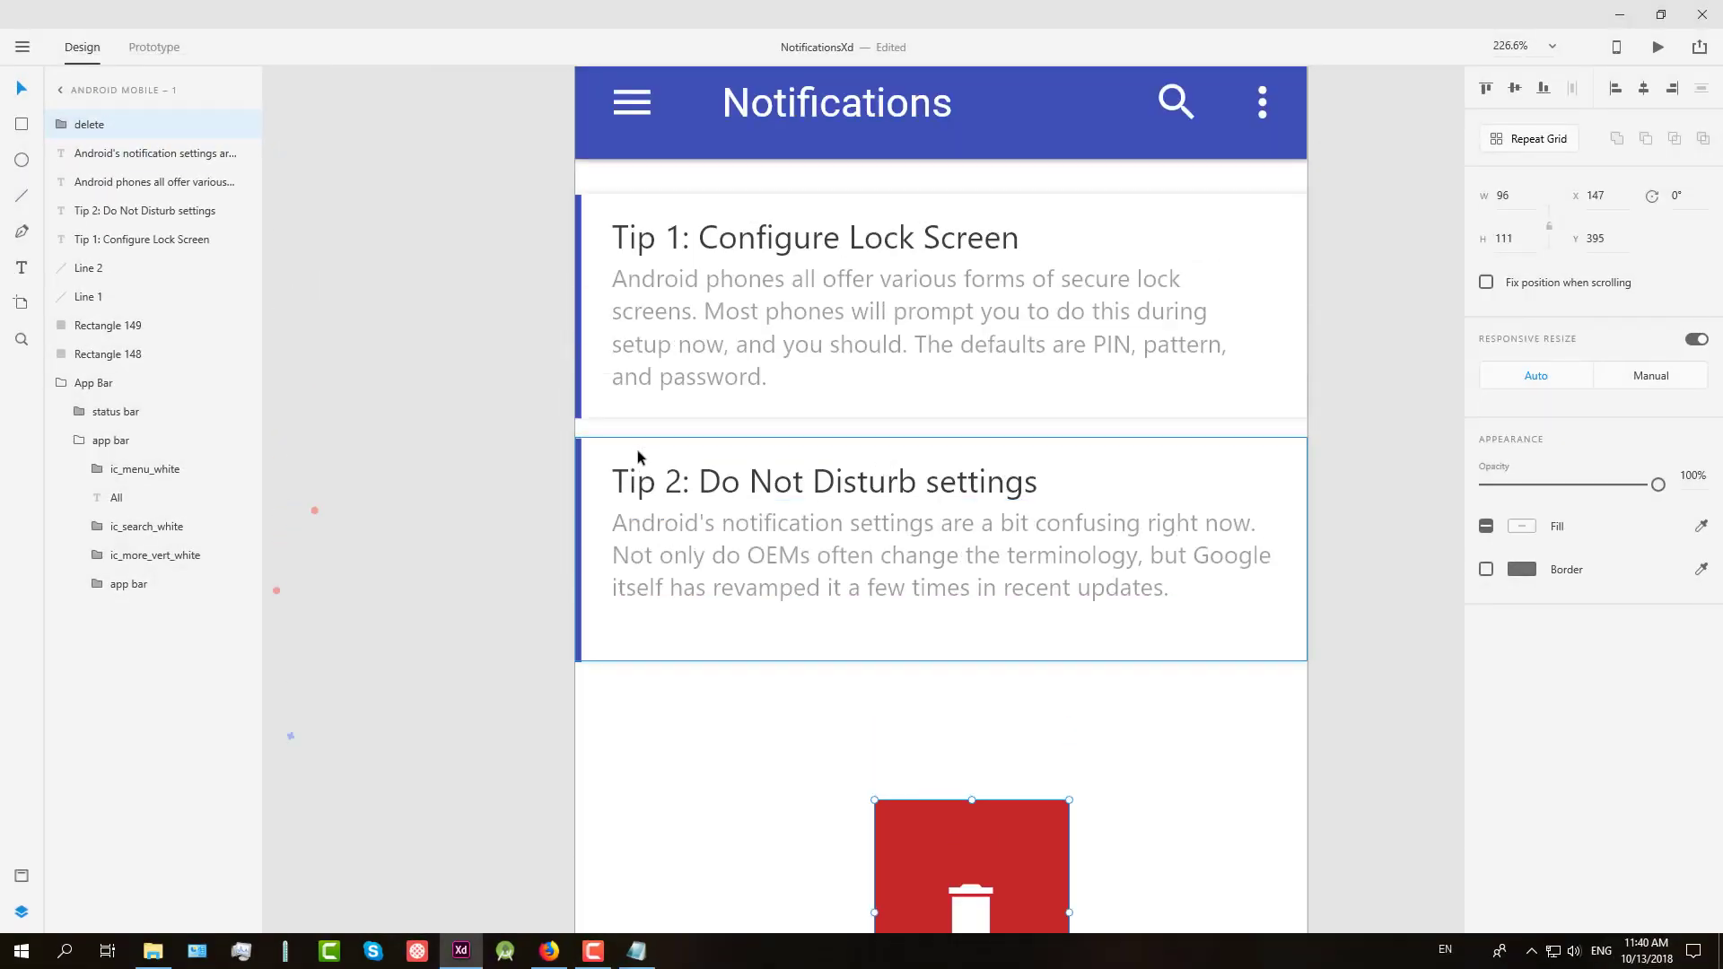
{"action": "left_click", "coordinate": [708, 481]}
{"action": "left_click", "coordinate": [739, 524], "text": "shift"}
{"action": "left_click", "coordinate": [1062, 494], "text": "shift"}
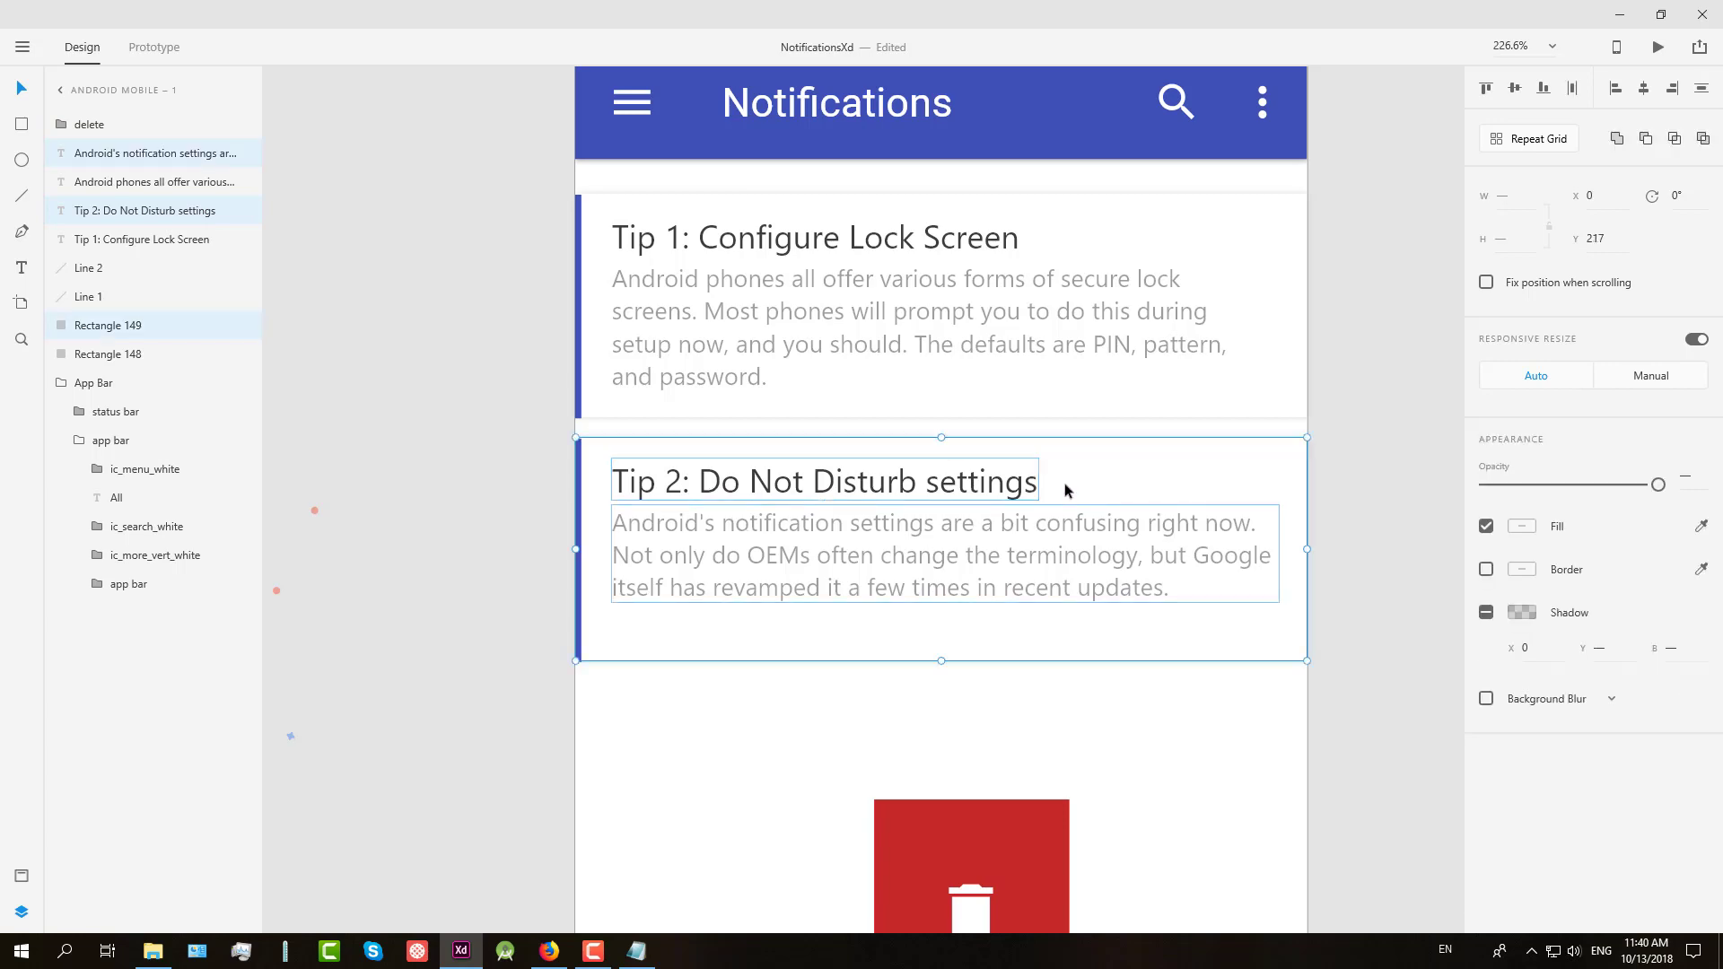
{"action": "left_click", "coordinate": [579, 527], "text": "shift"}
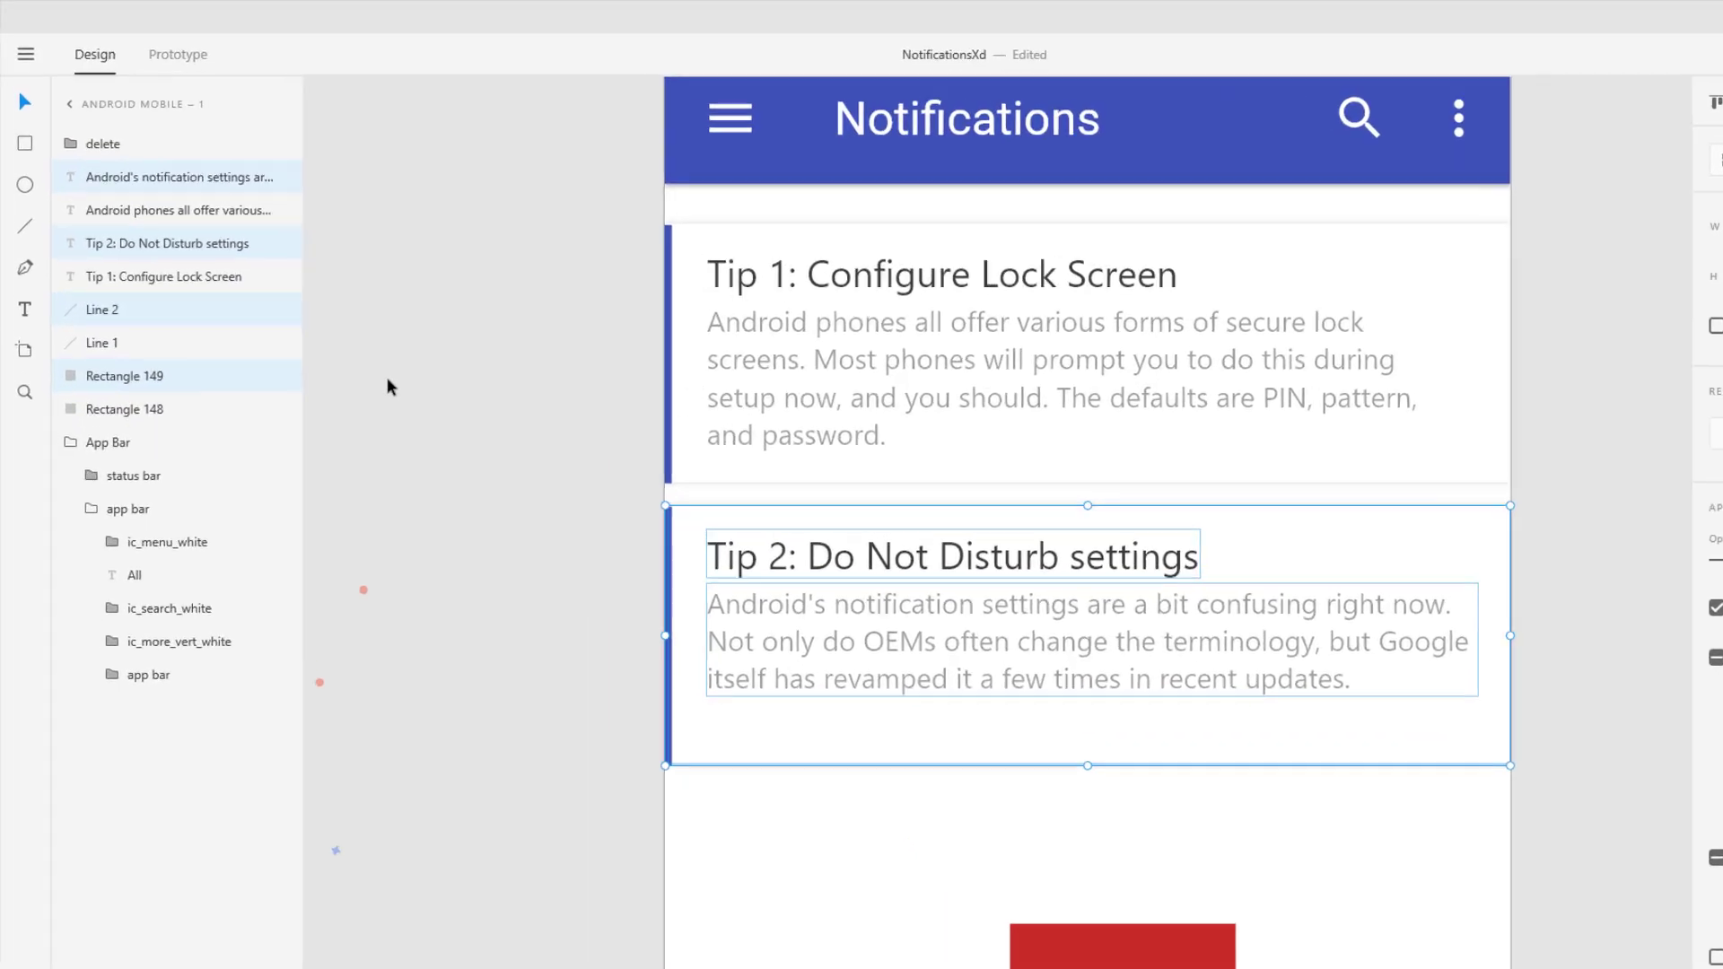
{"action": "key", "text": "ctrl+g"}
{"action": "double_click", "coordinate": [89, 147]}
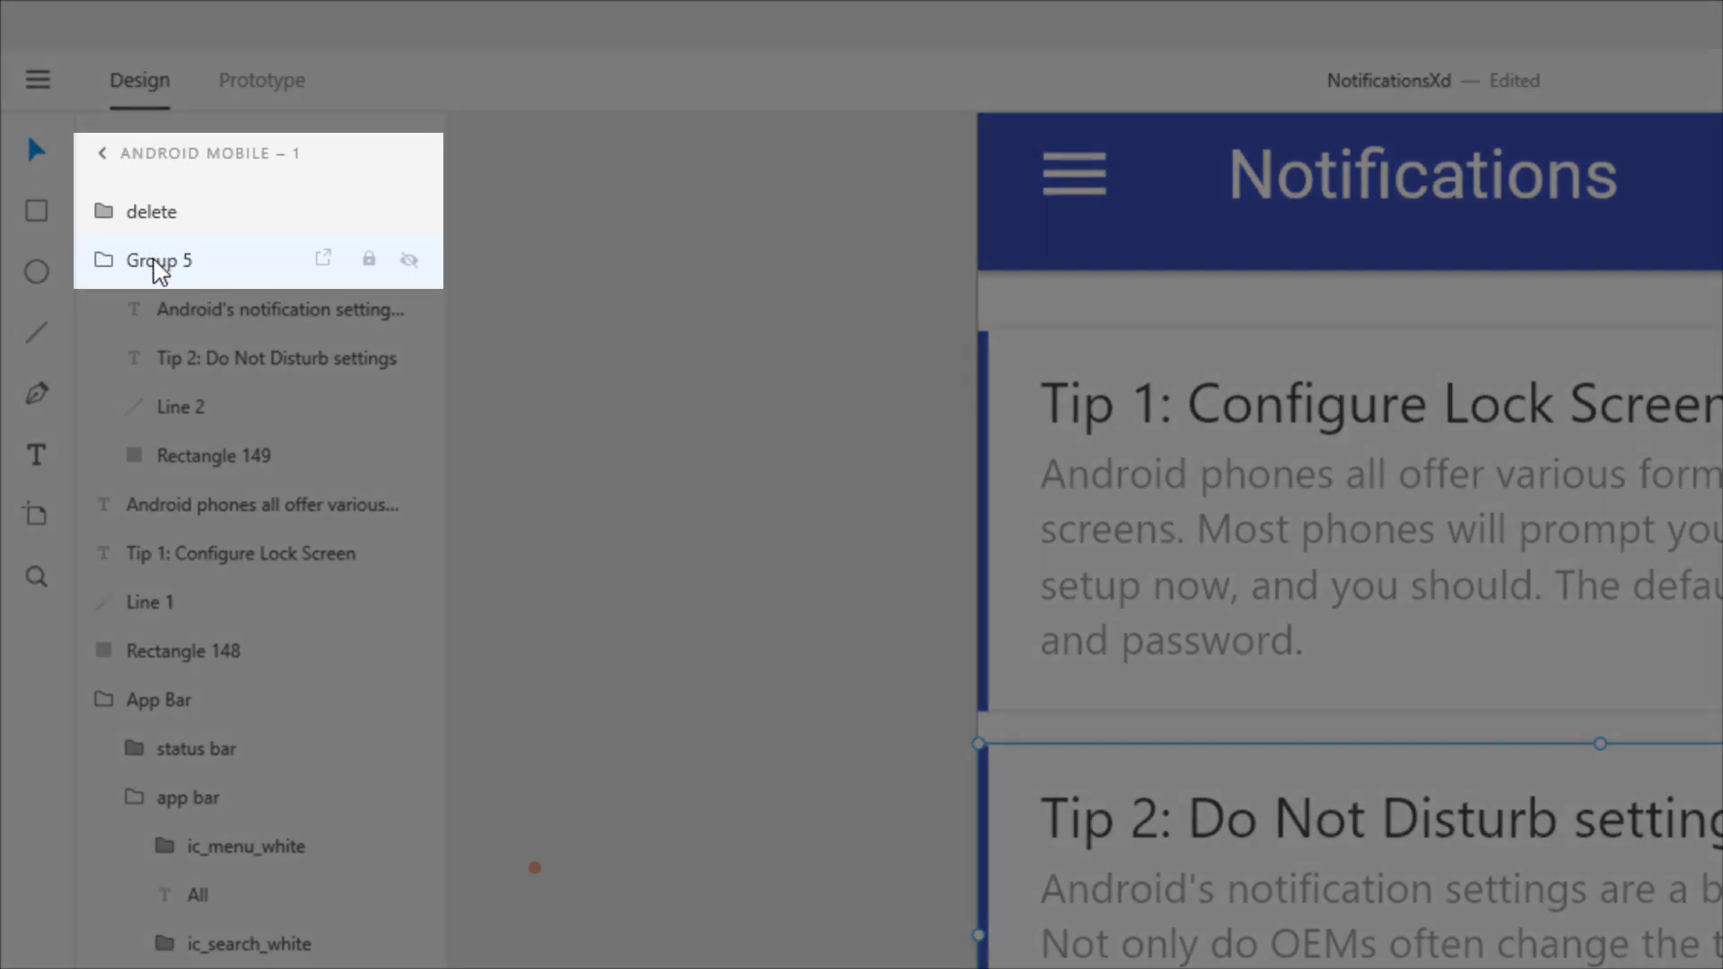
{"action": "double_click", "coordinate": [155, 260]}
{"action": "type", "text": "tip2"}
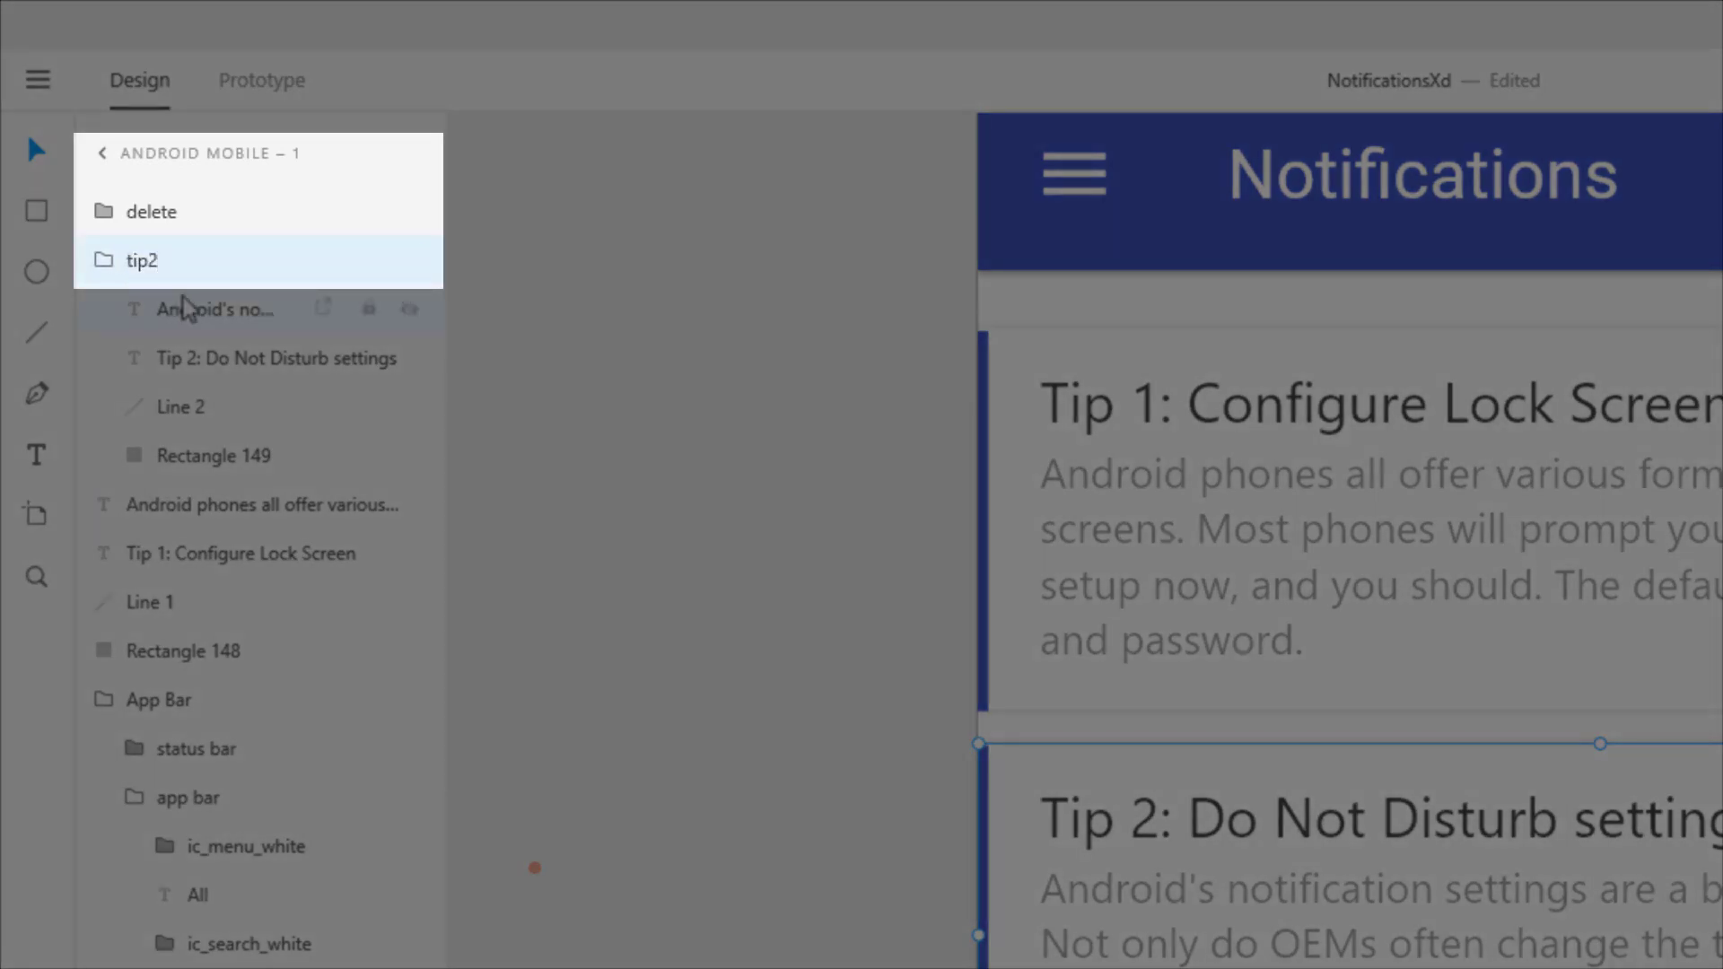
{"action": "key", "text": "Return"}
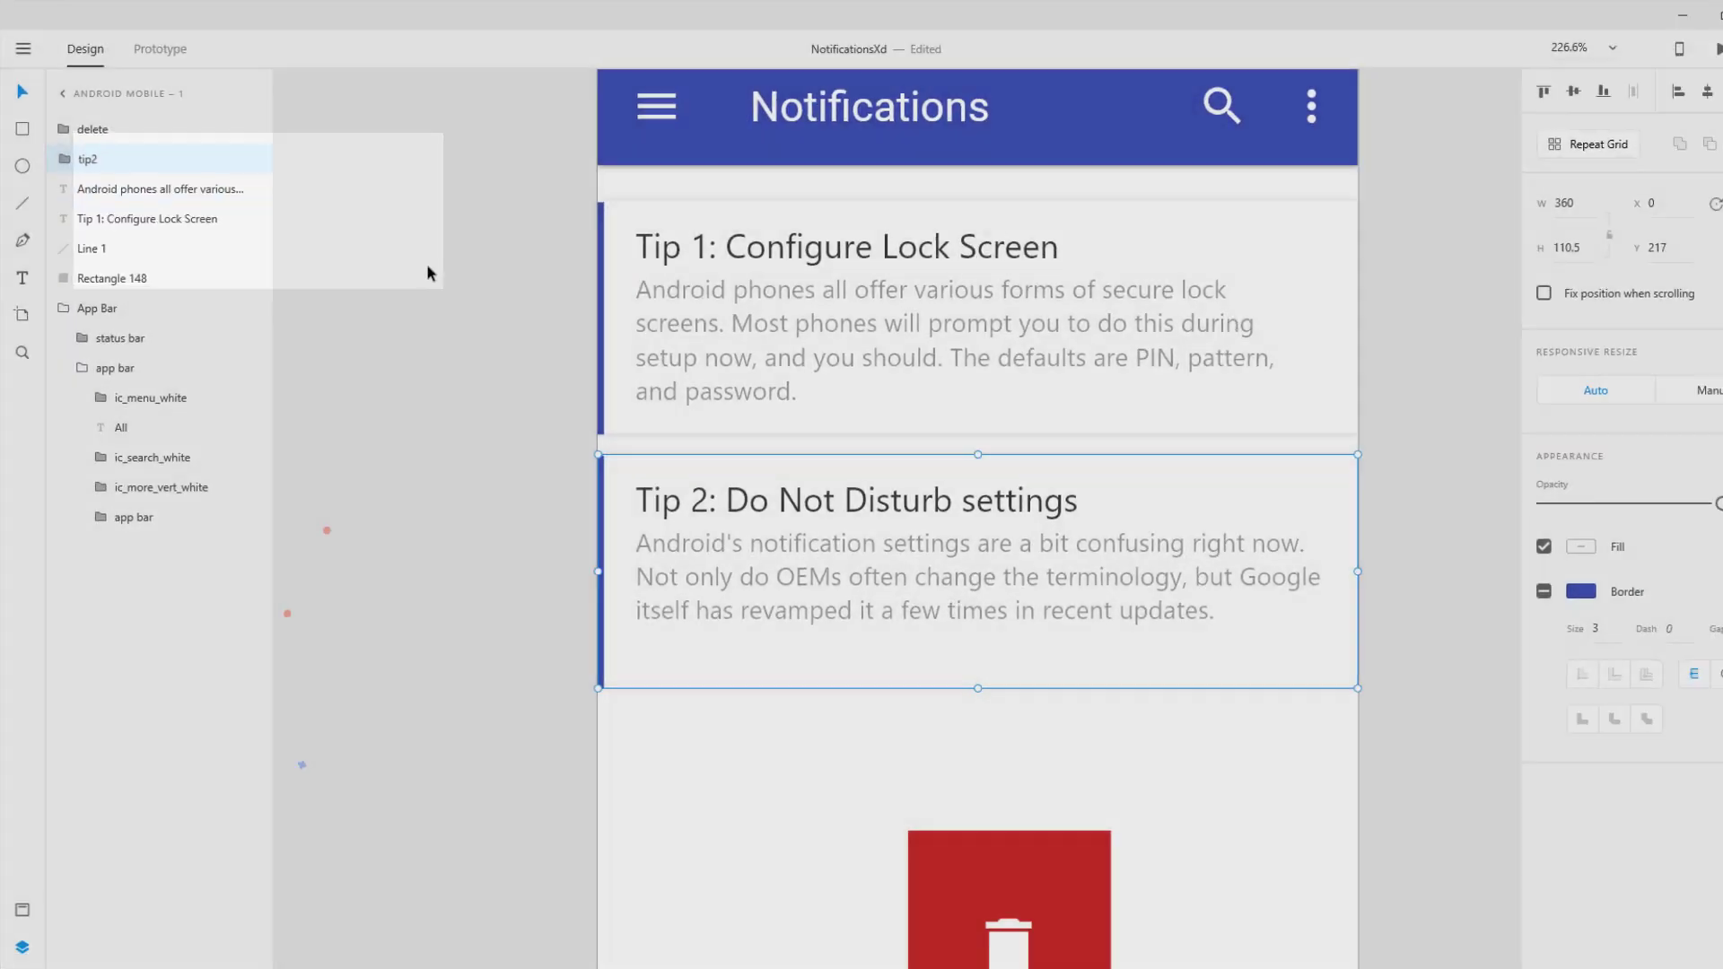
{"action": "left_click", "coordinate": [427, 265]}
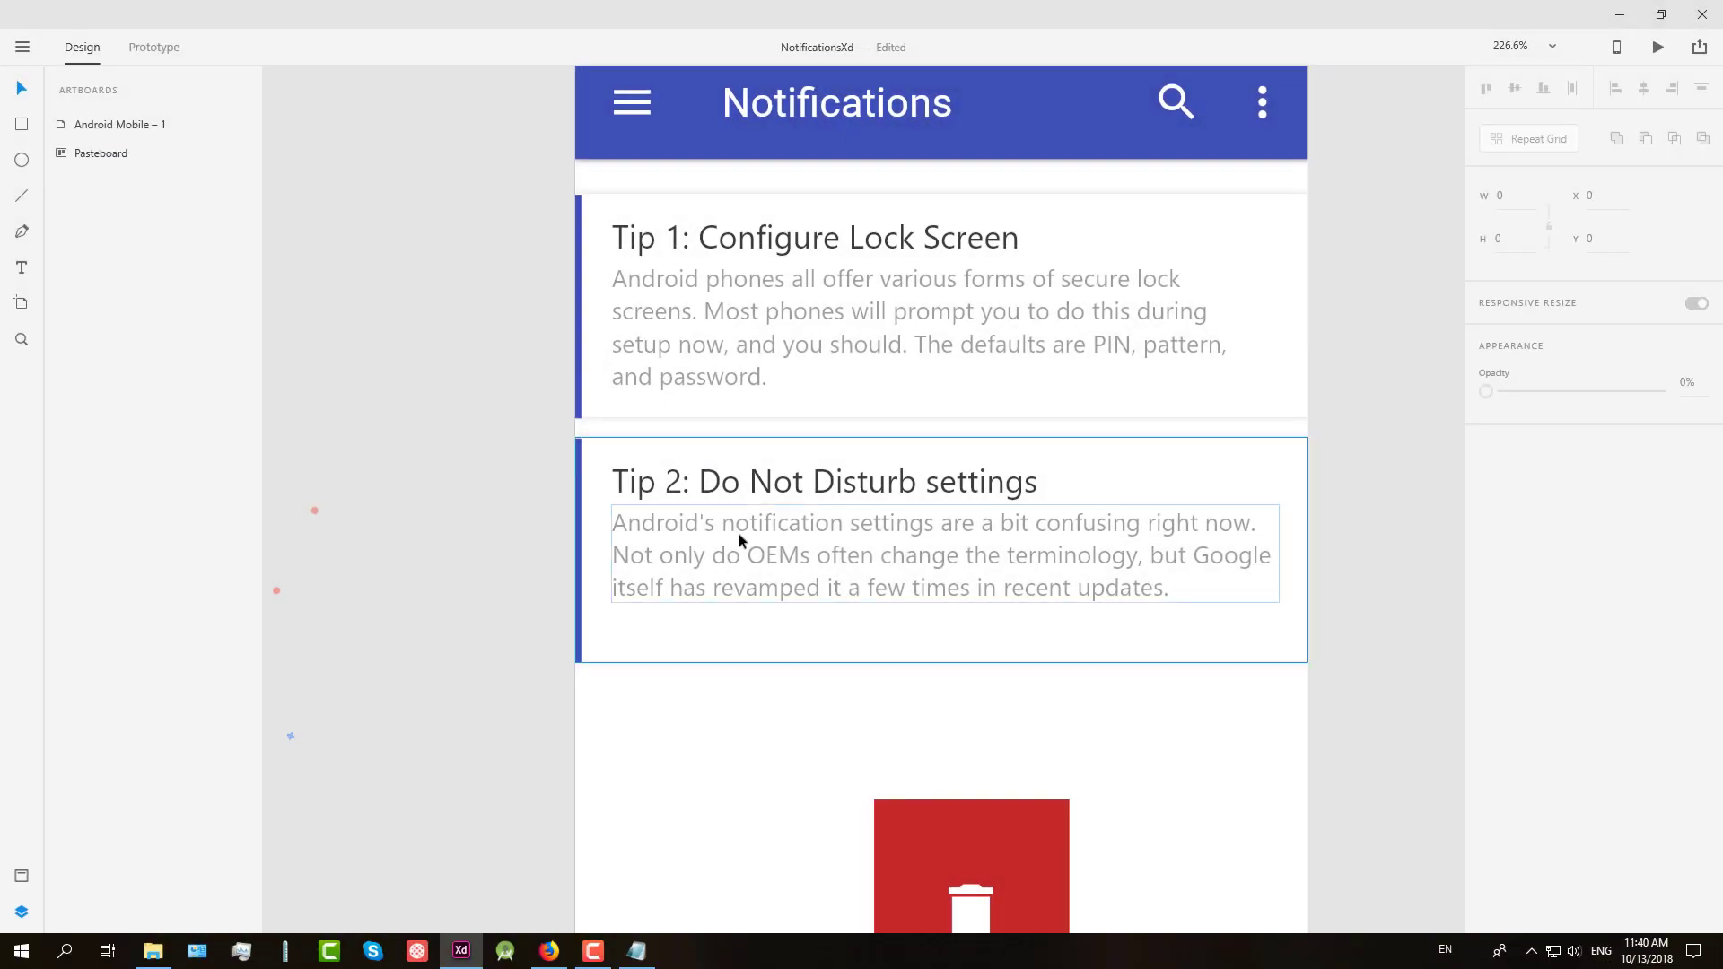
{"action": "left_click_drag", "start_coordinate": [767, 554], "coordinate": [553, 725]}
{"action": "key", "text": "ctrl+z"}
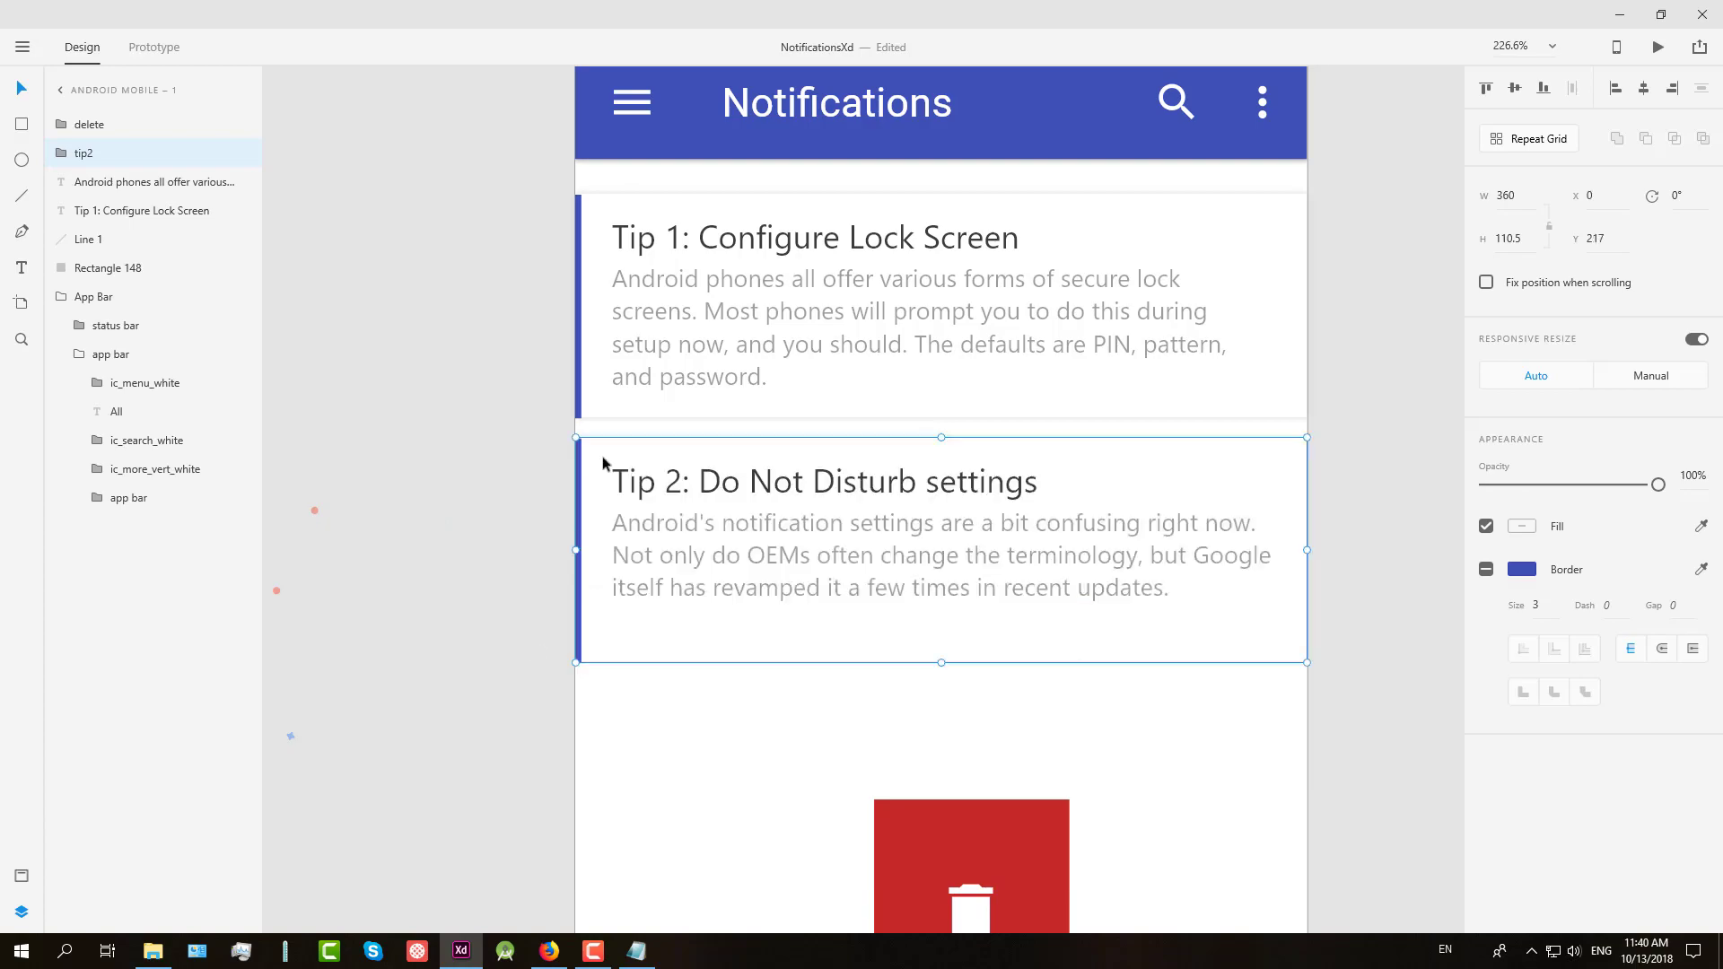
Step: Group the Tip 1 heading, description, accent line and card rectangle as tip1, and reorder it above tip2 in the layers
{"action": "left_click", "coordinate": [722, 245]}
{"action": "left_click", "coordinate": [580, 289], "text": "shift"}
{"action": "left_click", "coordinate": [592, 290], "text": "shift"}
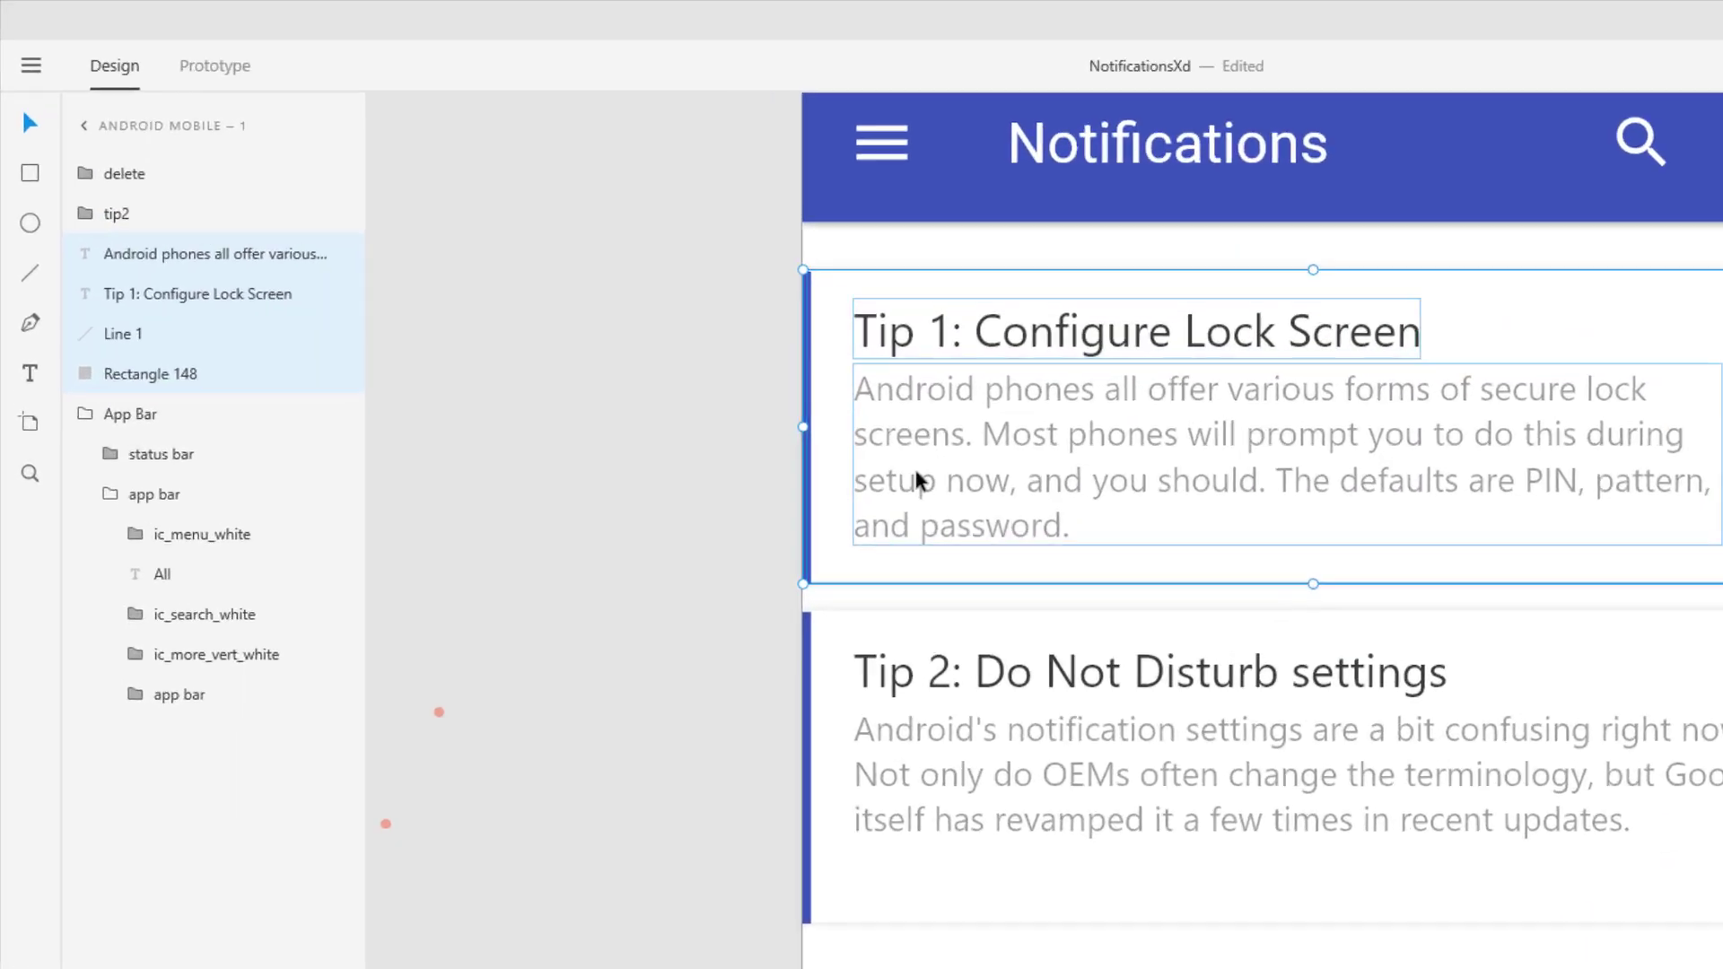
{"action": "key", "text": "ctrl+g"}
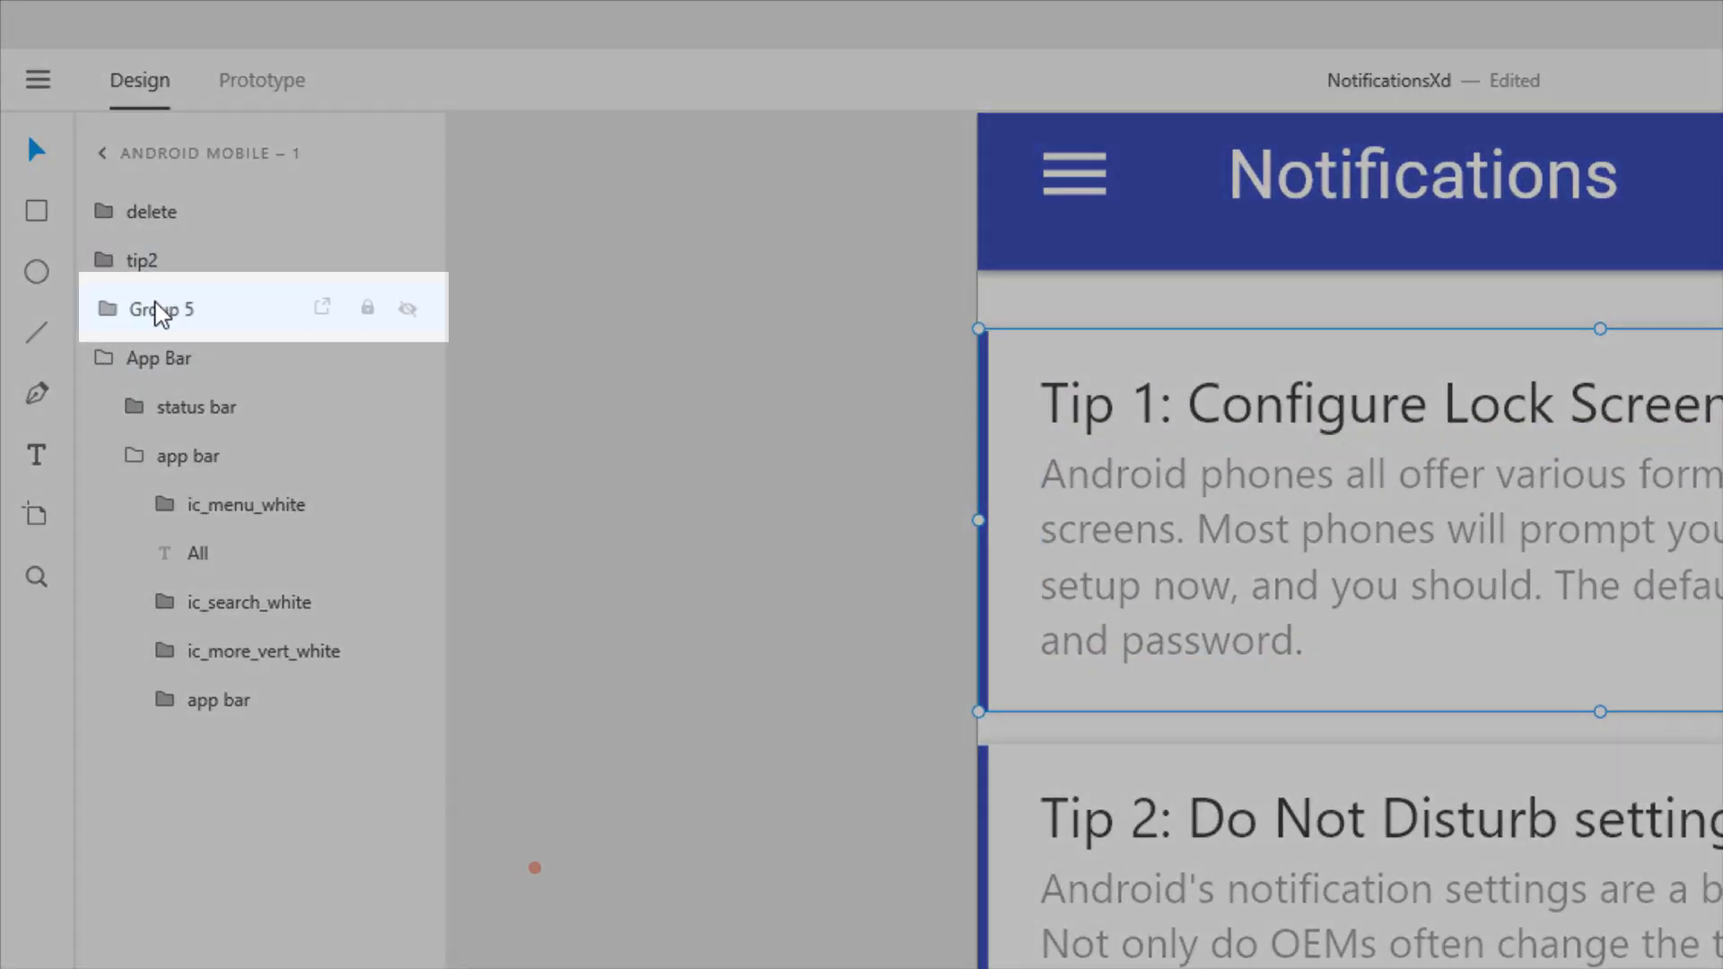
{"action": "double_click", "coordinate": [157, 313]}
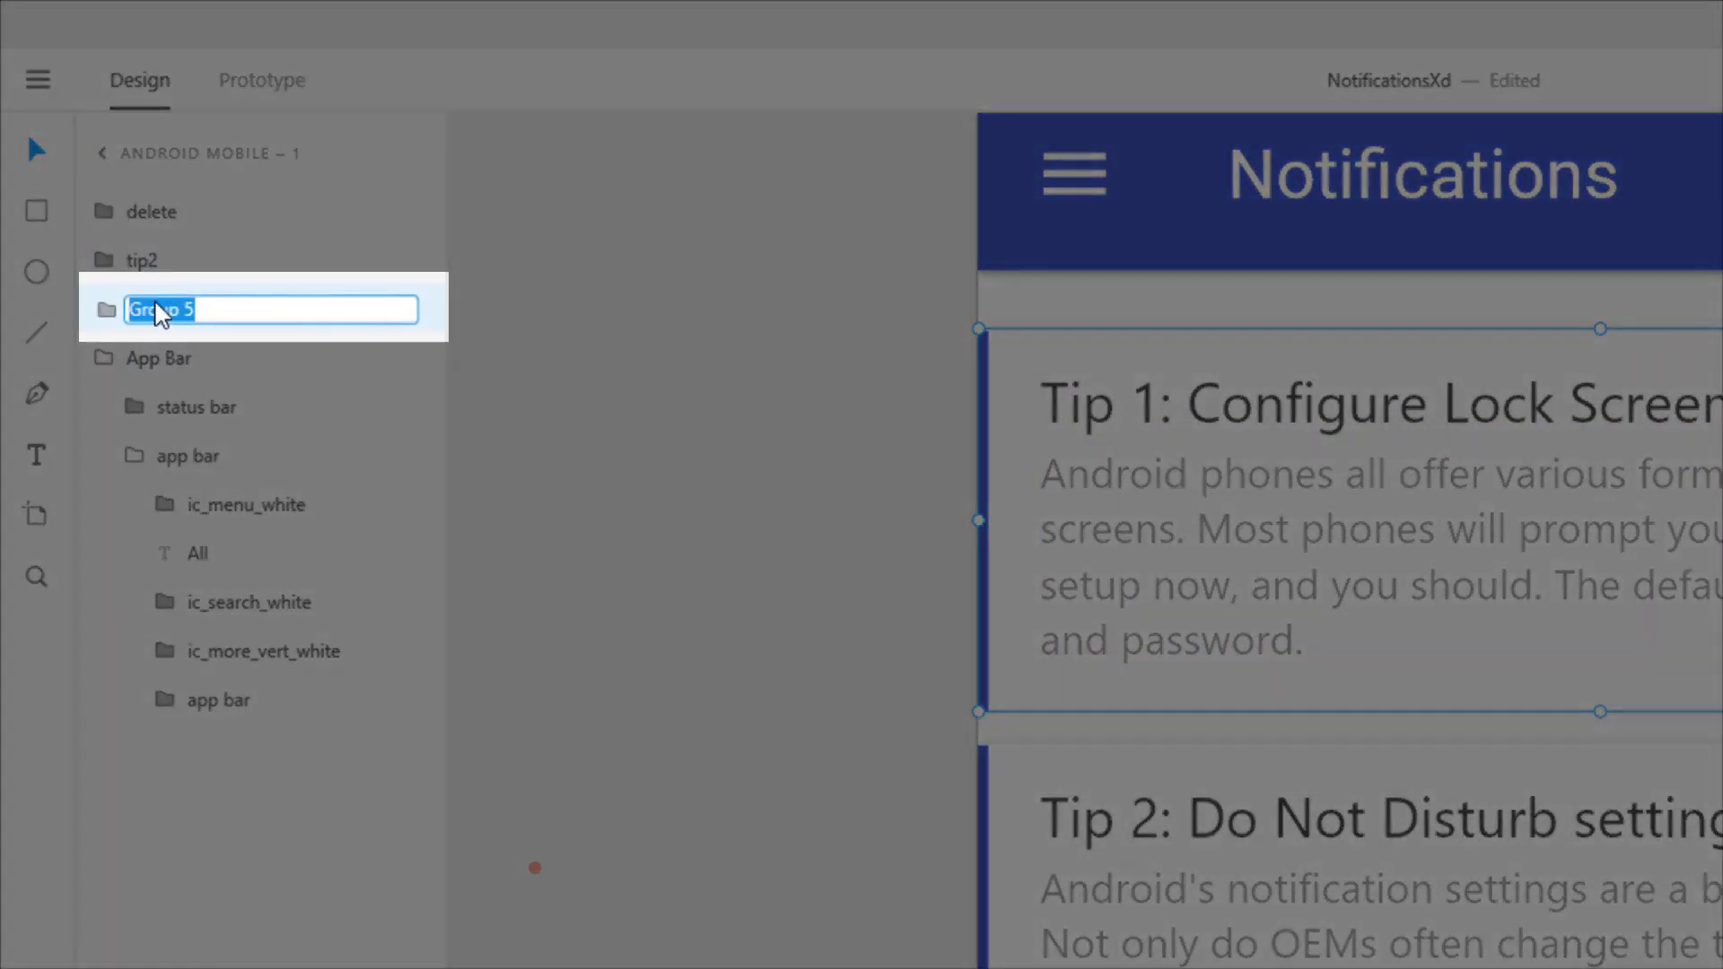
{"action": "type", "text": "tip1"}
{"action": "key", "text": "Return"}
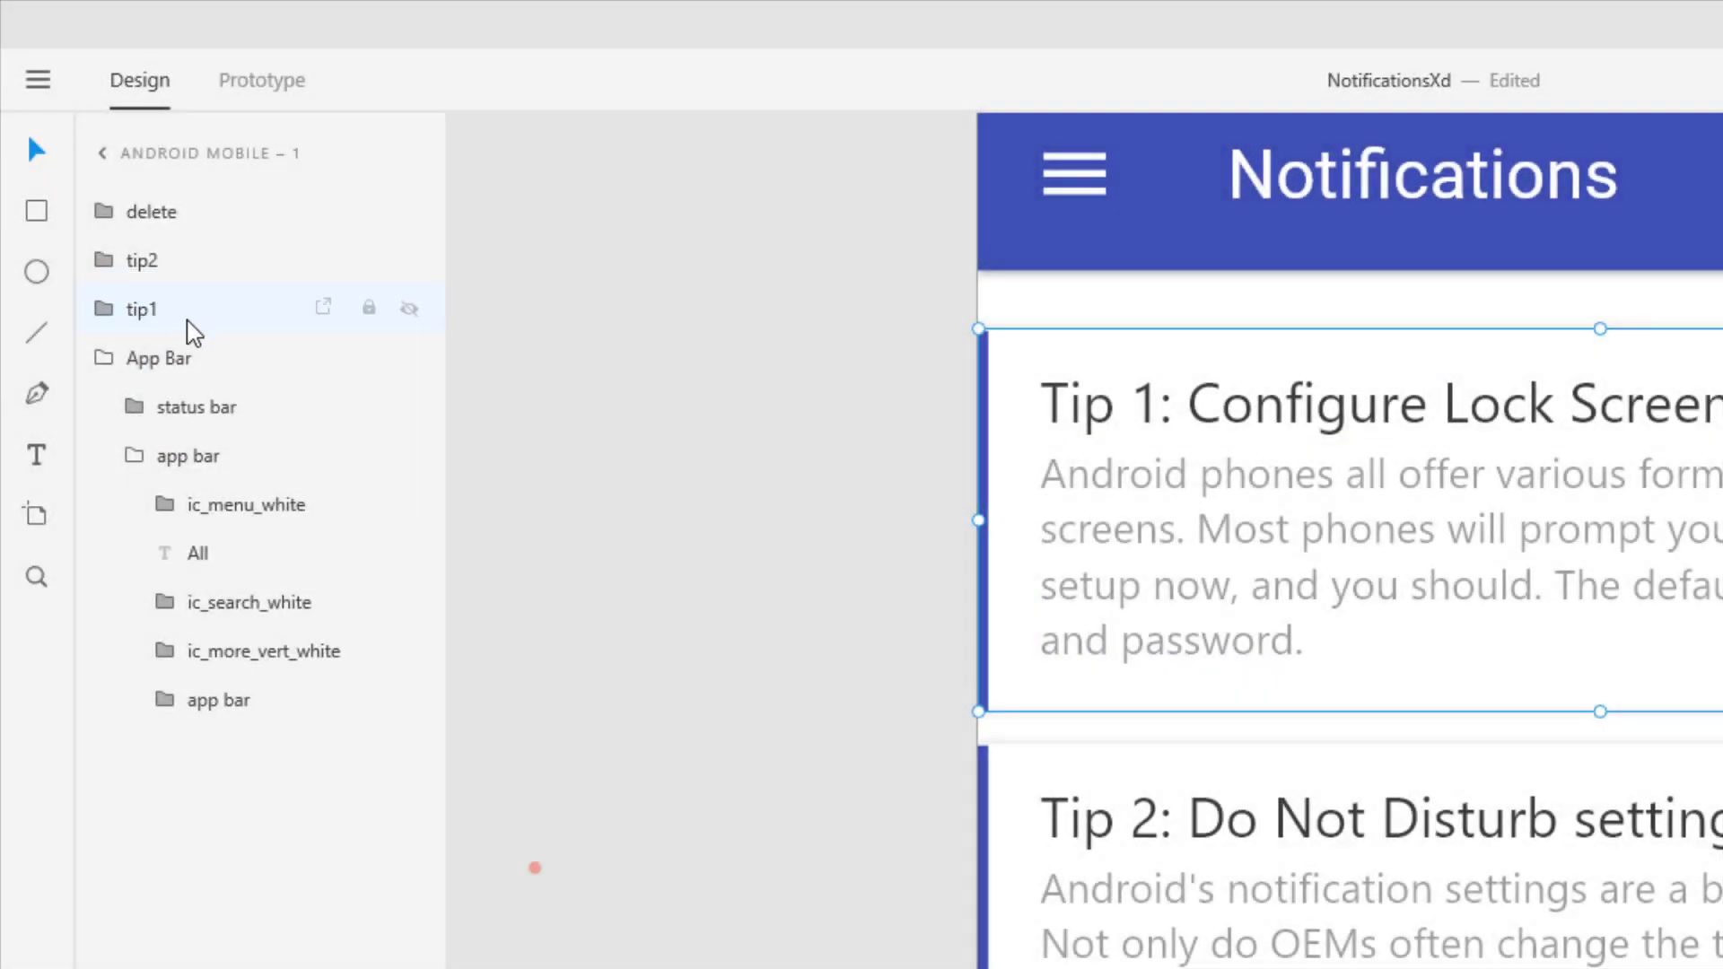
{"action": "left_click_drag", "start_coordinate": [188, 325], "coordinate": [160, 231]}
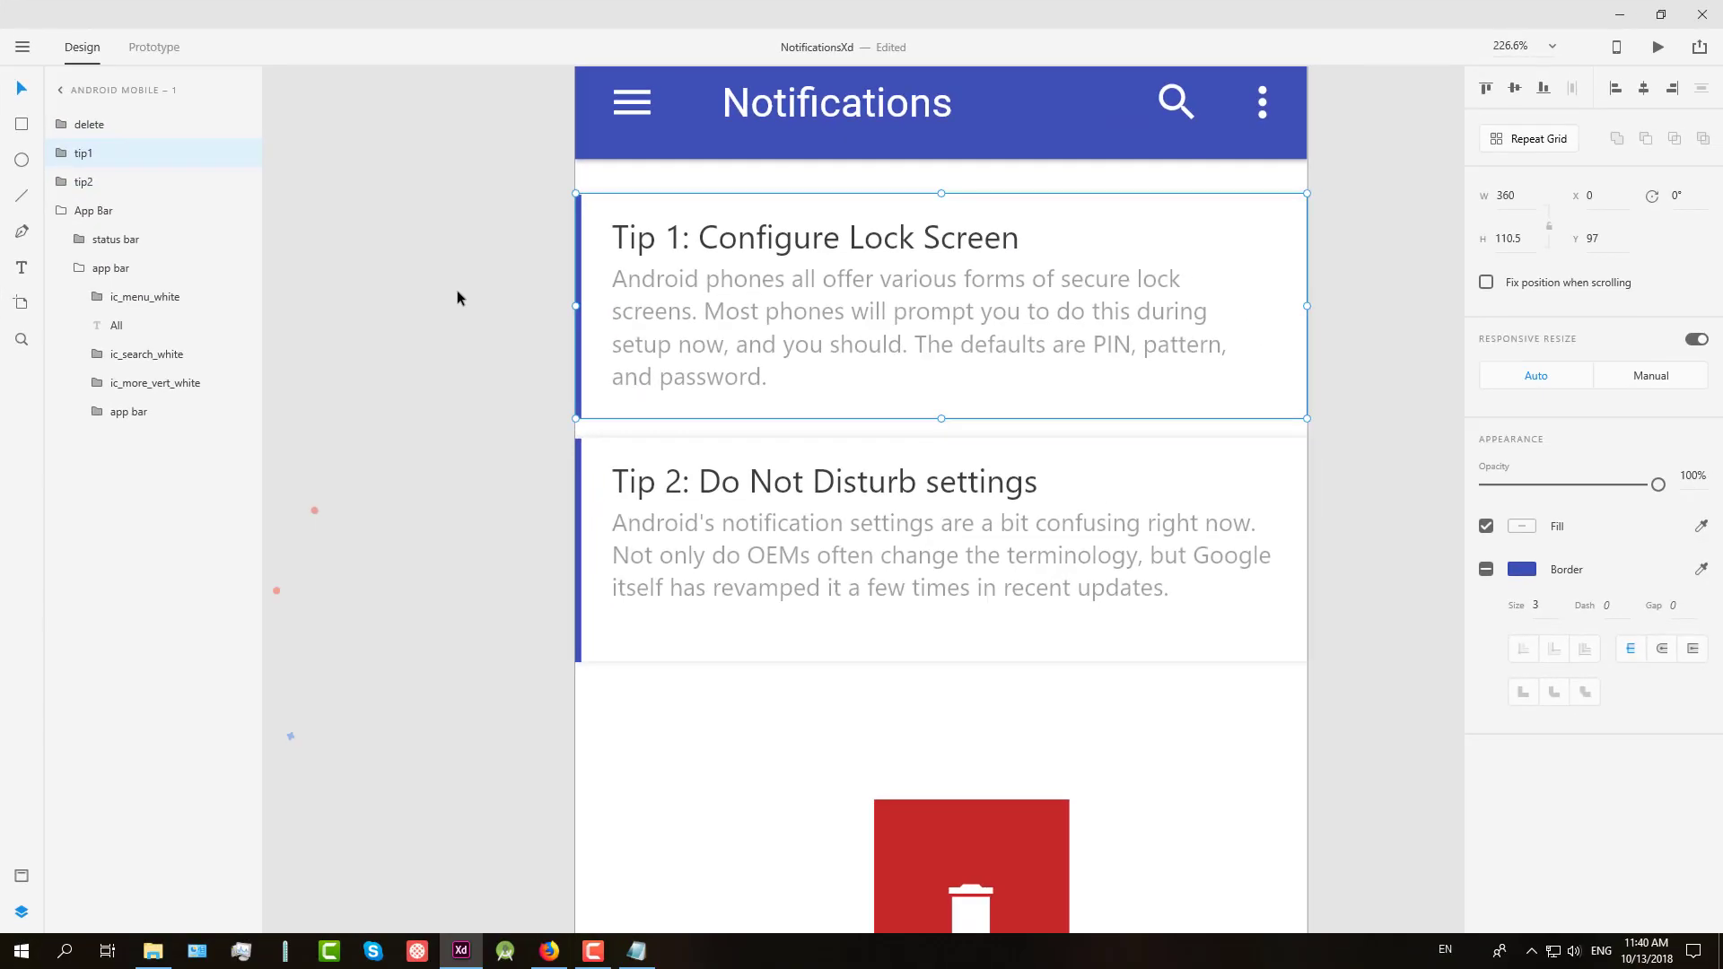
Step: Move the delete tile horizontally to near the artboard's left edge, below the Tip 2 card
{"action": "left_click", "coordinate": [820, 728]}
{"action": "scroll", "coordinate": [821, 729], "scroll_direction": "down", "scroll_amount": 1}
{"action": "scroll", "coordinate": [483, 437], "scroll_direction": "down", "scroll_amount": 1}
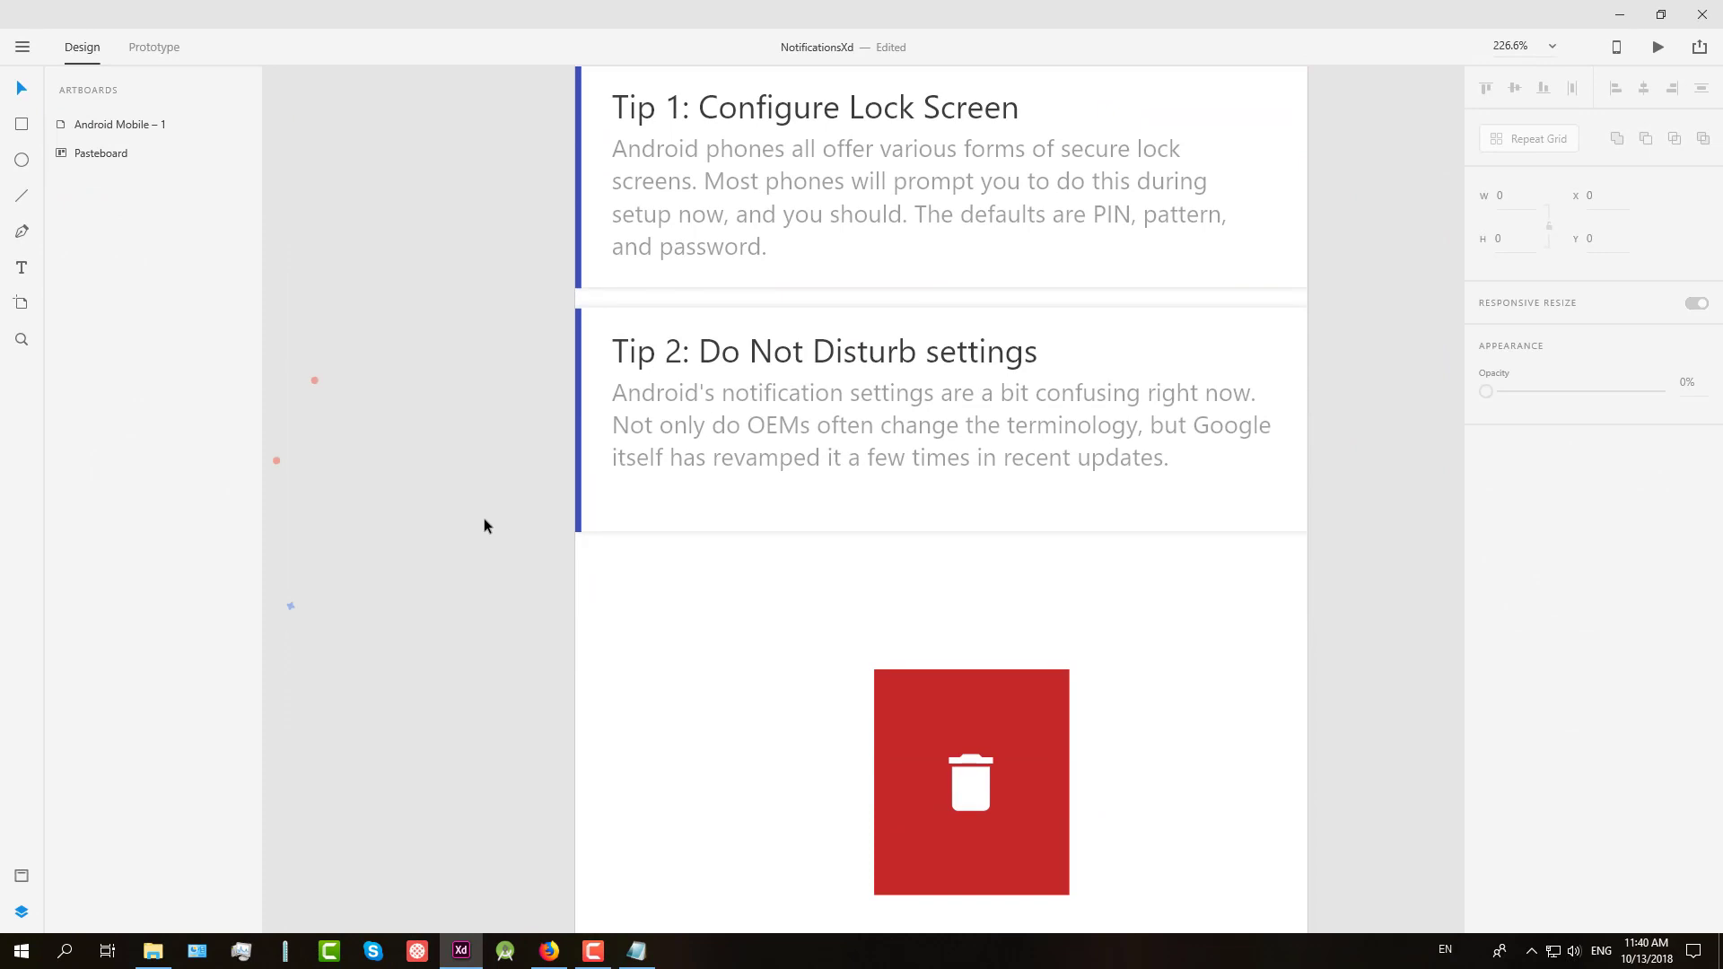
{"action": "left_click_drag", "start_coordinate": [483, 520], "coordinate": [578, 329]}
{"action": "left_click", "coordinate": [1083, 610]}
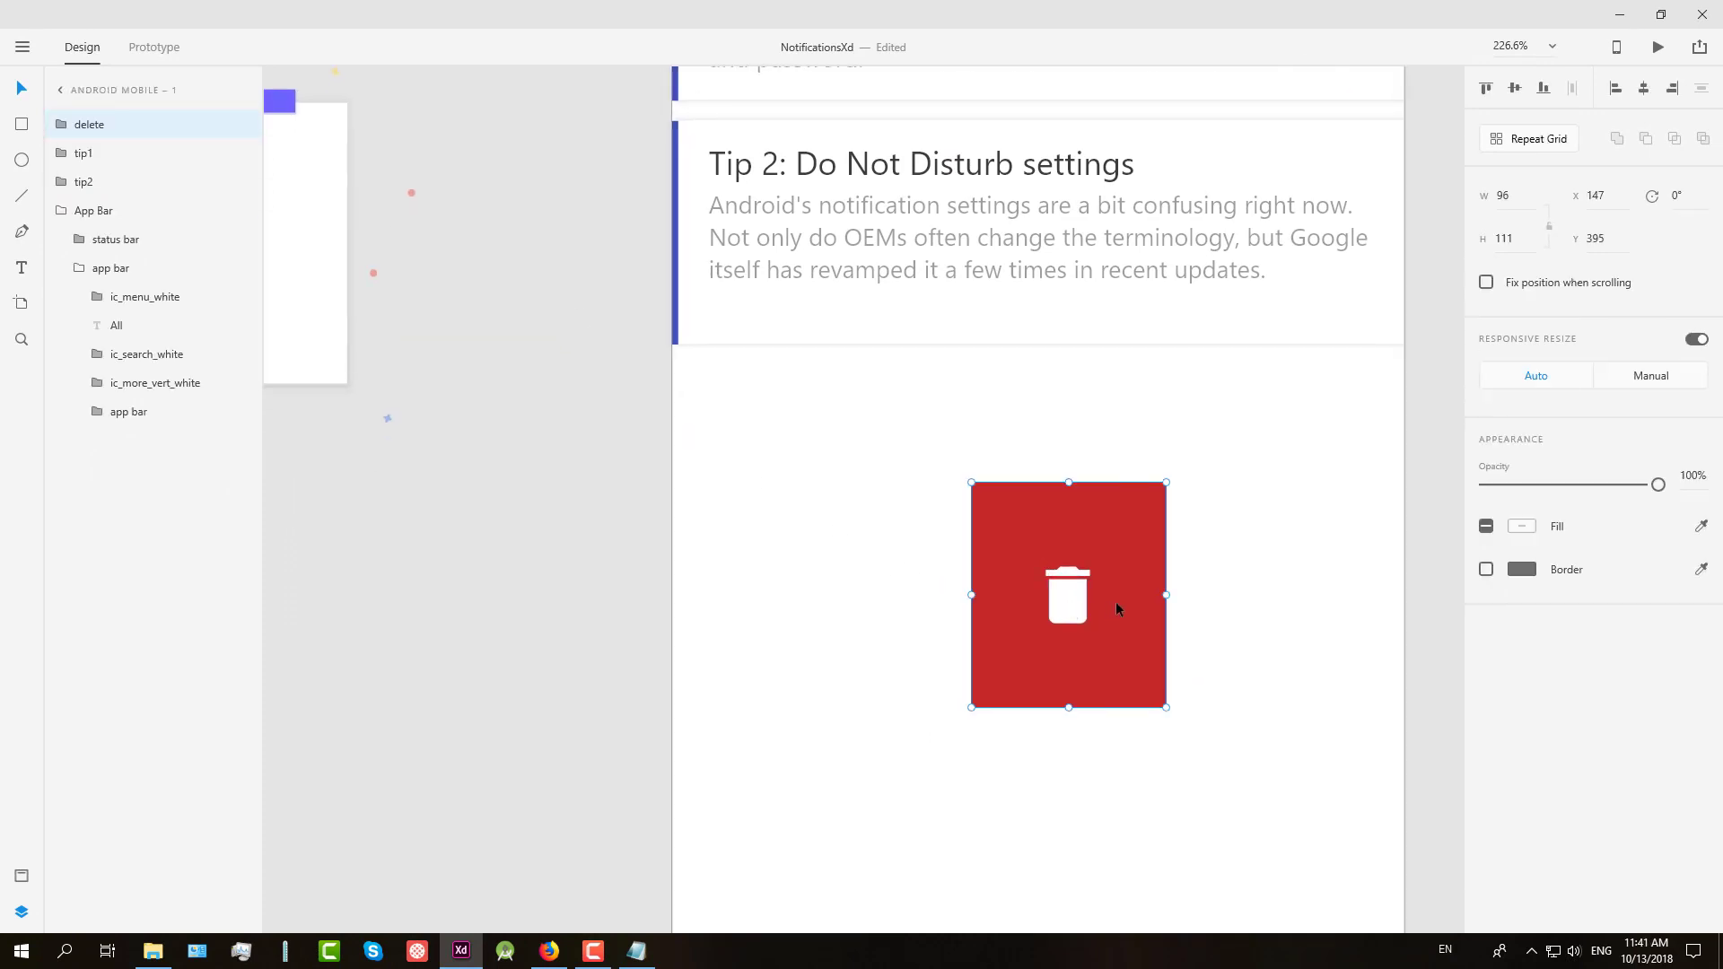
{"action": "left_click_drag", "start_coordinate": [1117, 604], "coordinate": [838, 610]}
Step: Place the empty clipboard illustration beside the delete tile at about X 164, Y 366, scaled to about 160 by 152
{"action": "left_click", "coordinate": [349, 393]}
{"action": "left_click", "coordinate": [348, 384]}
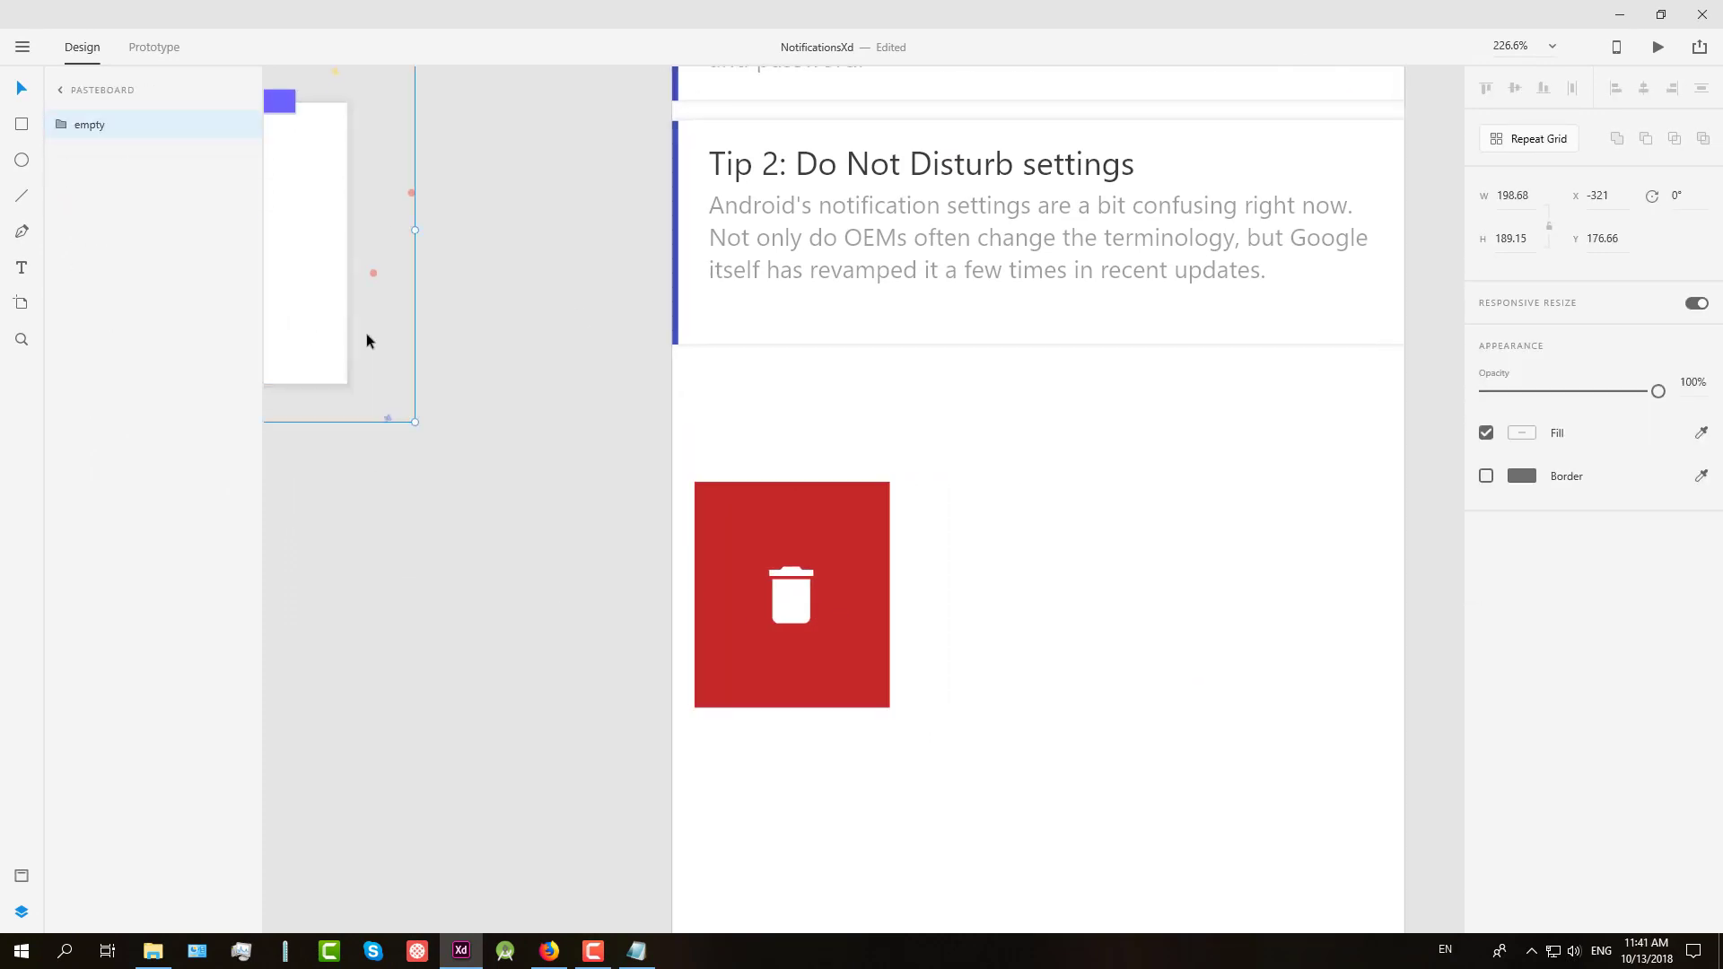
{"action": "left_click_drag", "start_coordinate": [366, 334], "coordinate": [1234, 646]}
{"action": "left_click_drag", "start_coordinate": [1368, 384], "coordinate": [1290, 457]}
{"action": "left_click_drag", "start_coordinate": [1346, 682], "coordinate": [1157, 506]}
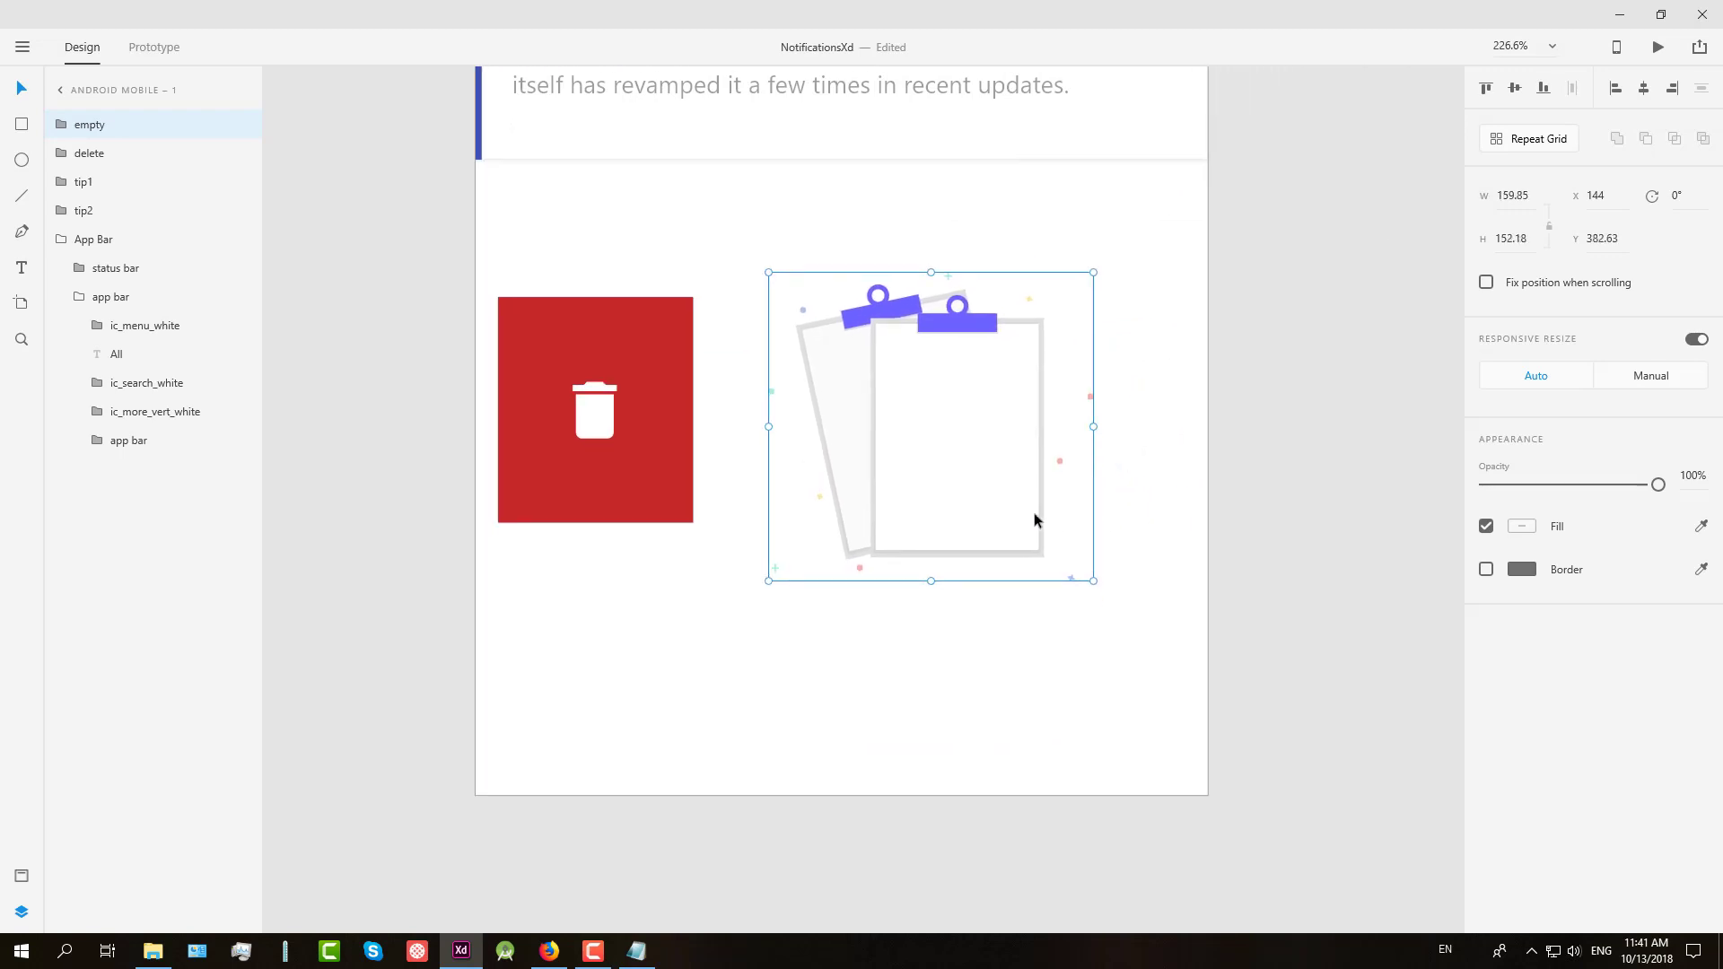
{"action": "left_click_drag", "start_coordinate": [1034, 519], "coordinate": [1005, 461]}
{"action": "left_click", "coordinate": [1247, 594]}
Step: Add the text "No more tips!" below the clipboard illustration and set its opacity to 50%
{"action": "scroll", "coordinate": [1245, 602], "scroll_direction": "up", "scroll_amount": 3}
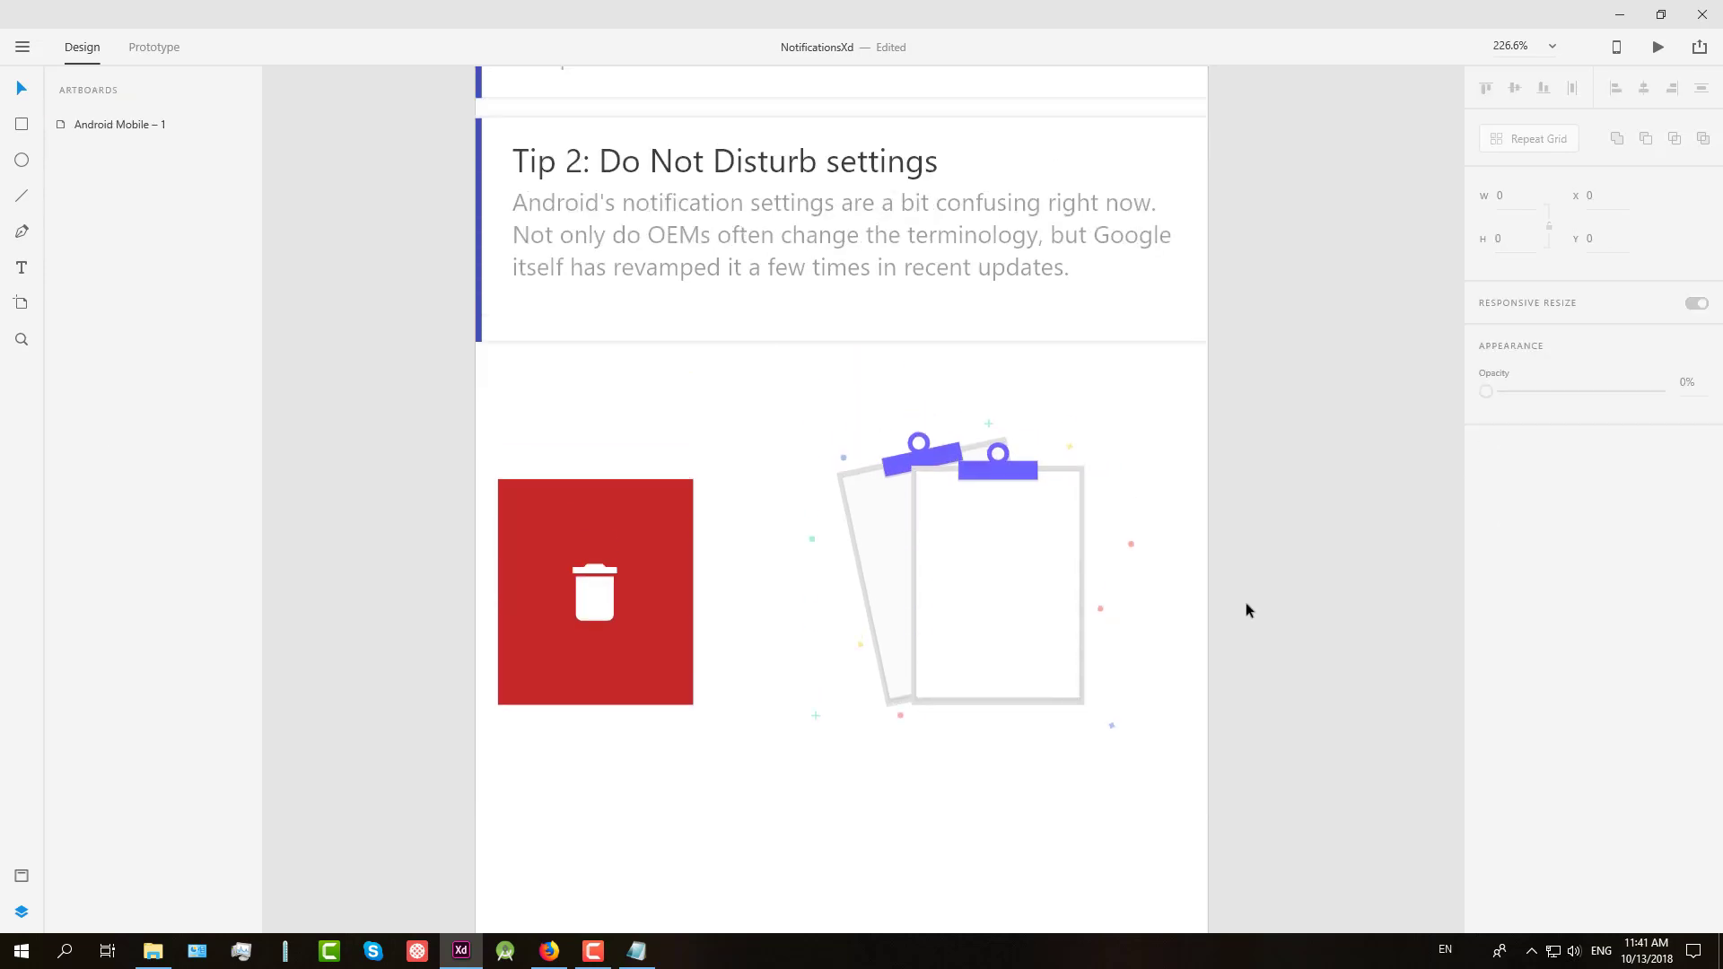
{"action": "scroll", "coordinate": [1246, 610], "scroll_direction": "down", "scroll_amount": 1}
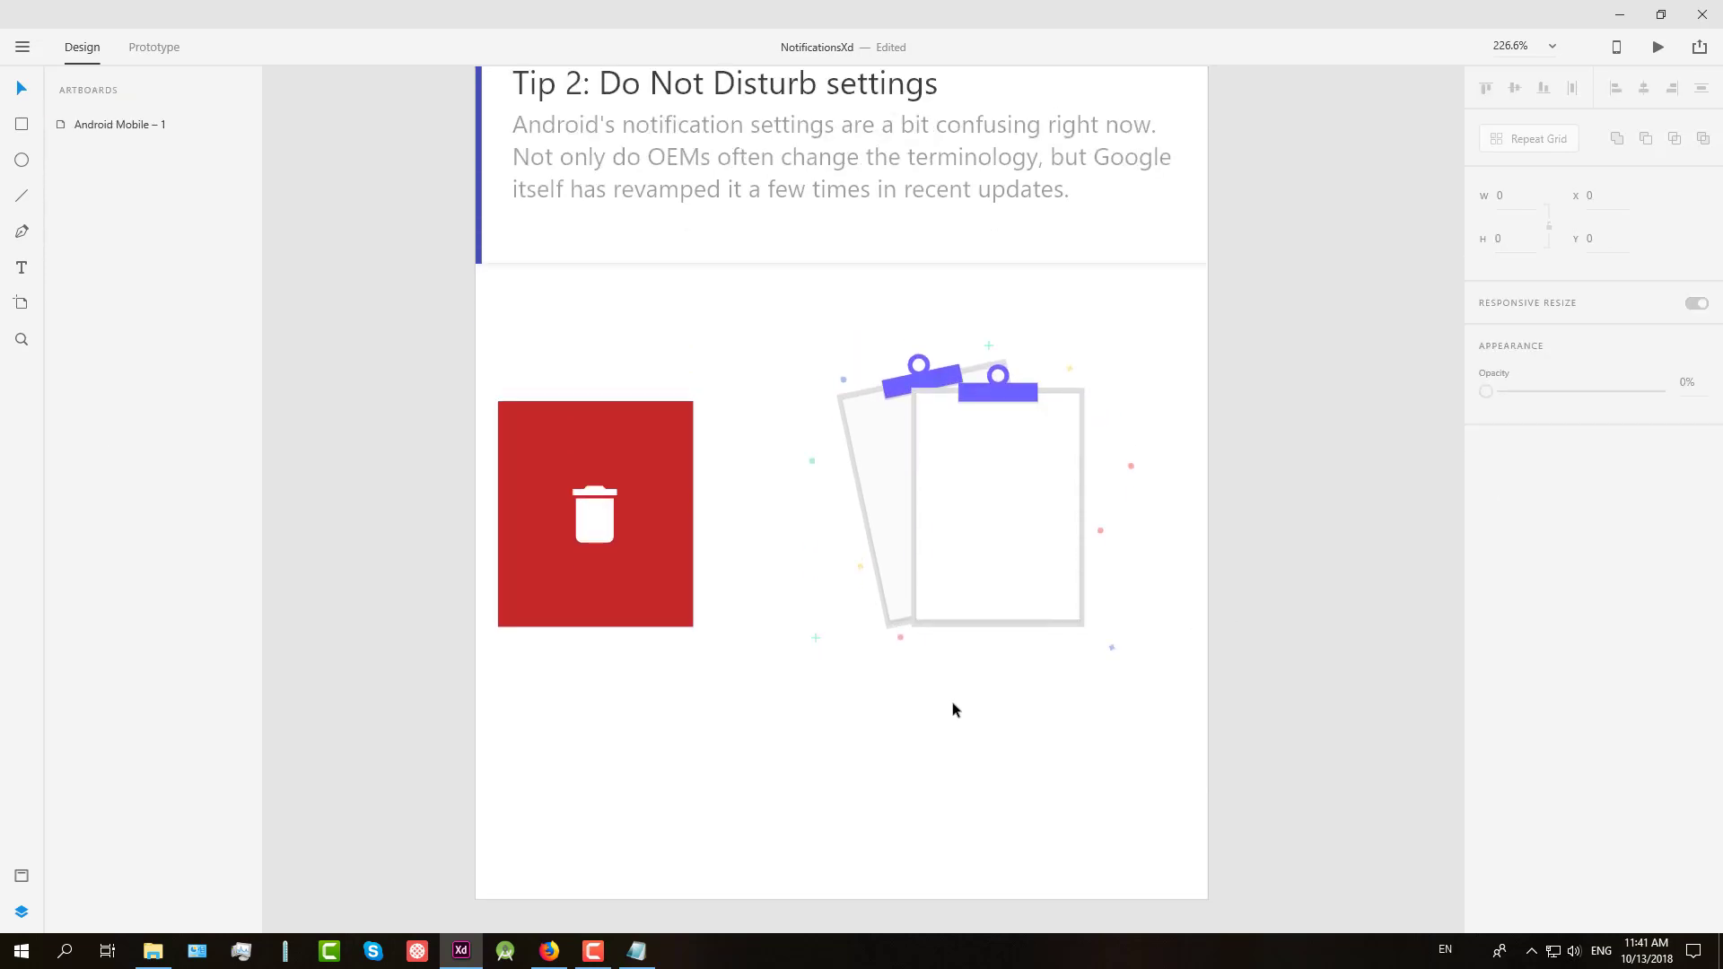
{"action": "key", "text": "t"}
{"action": "left_click", "coordinate": [897, 736]}
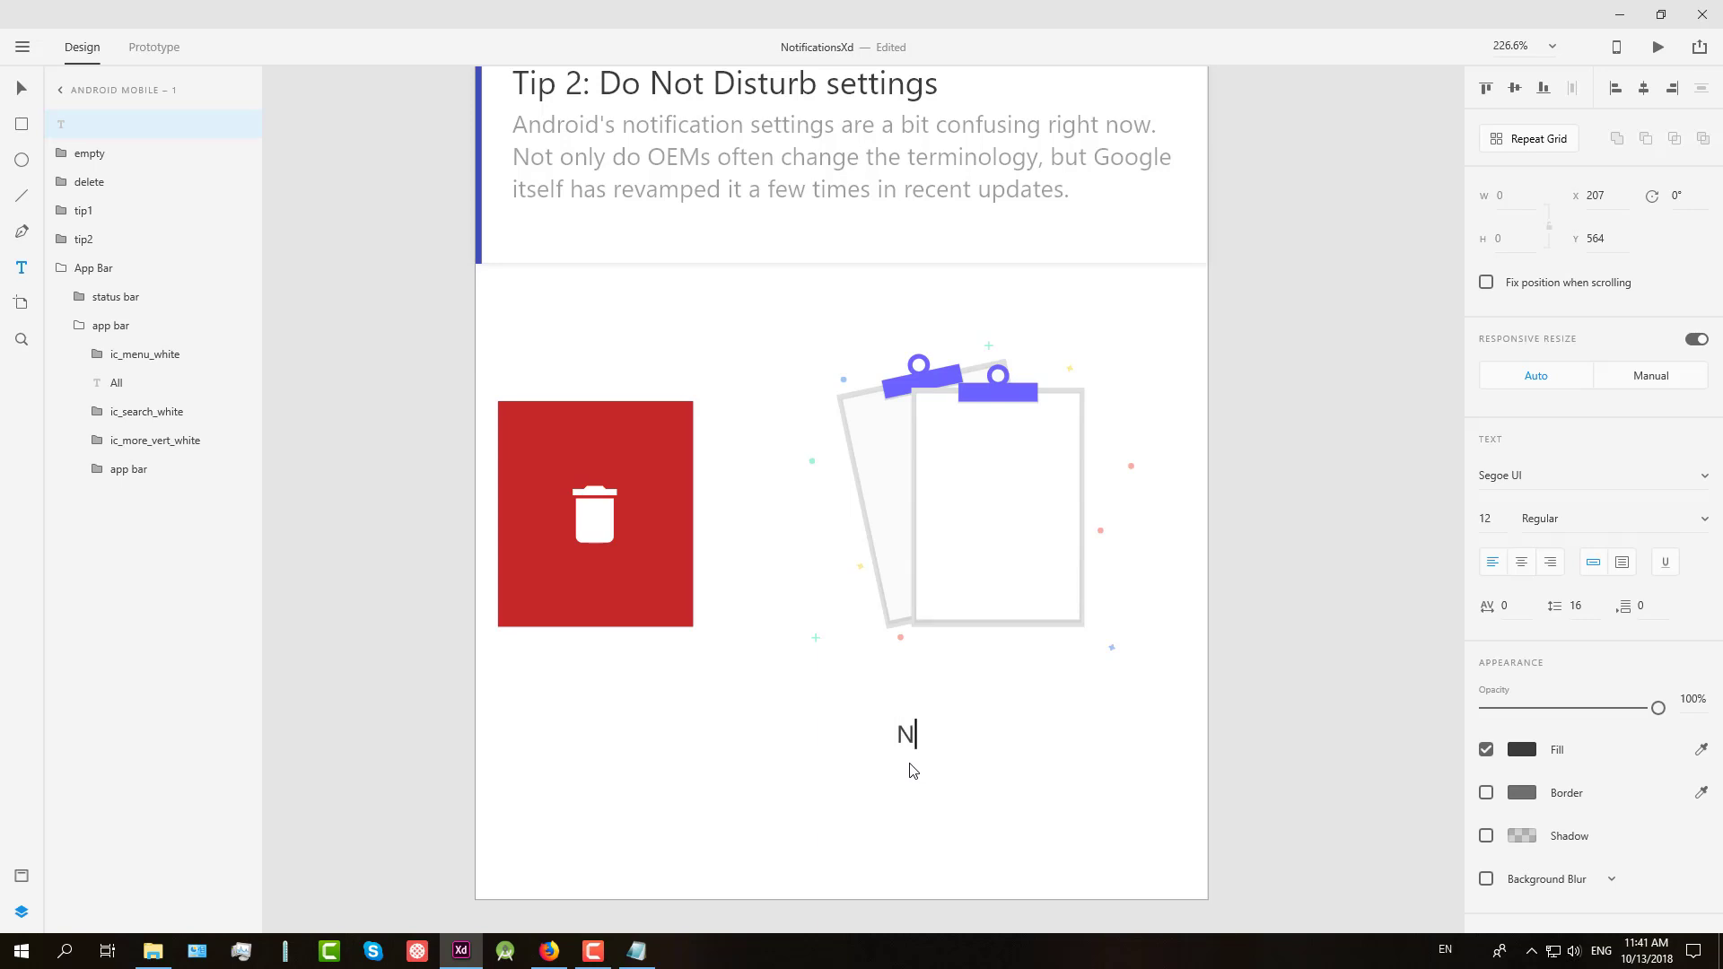
{"action": "type", "text": "No more tips!"}
{"action": "left_click", "coordinate": [21, 90]}
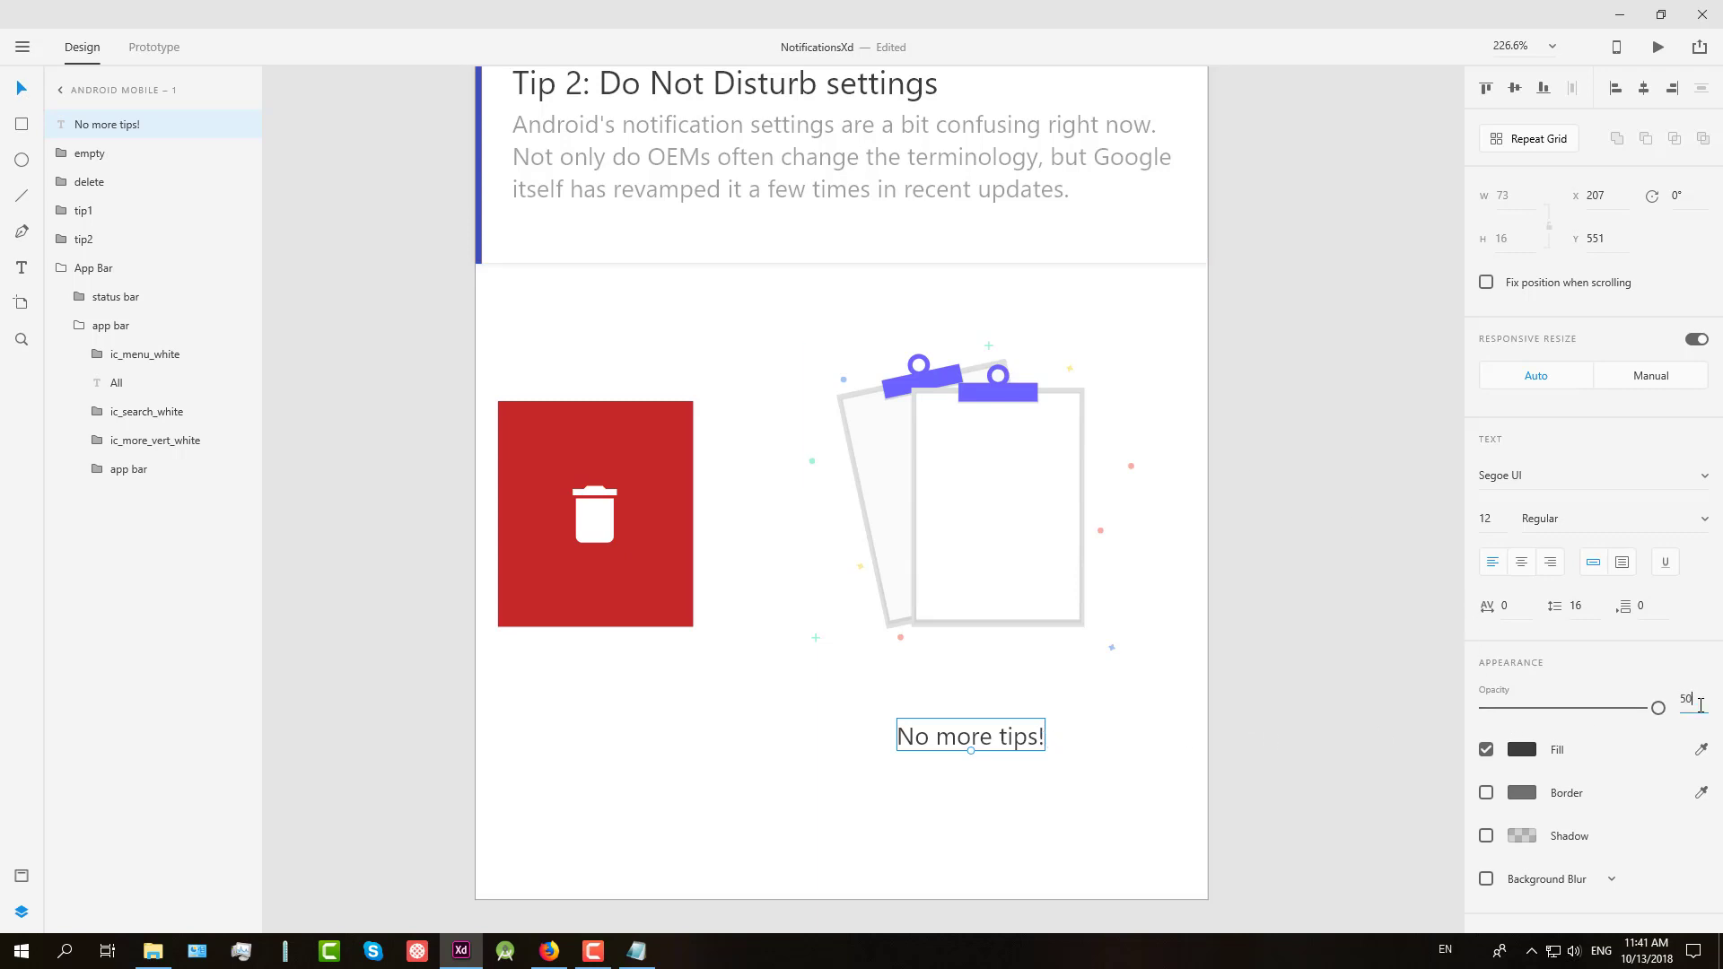
{"action": "key", "text": "Return"}
Step: Move the "No more tips!" text up under the clipboard illustration, centering it at about X 207, Y 527
{"action": "left_click_drag", "start_coordinate": [1030, 727], "coordinate": [1005, 689]}
{"action": "left_click", "coordinate": [1004, 564]}
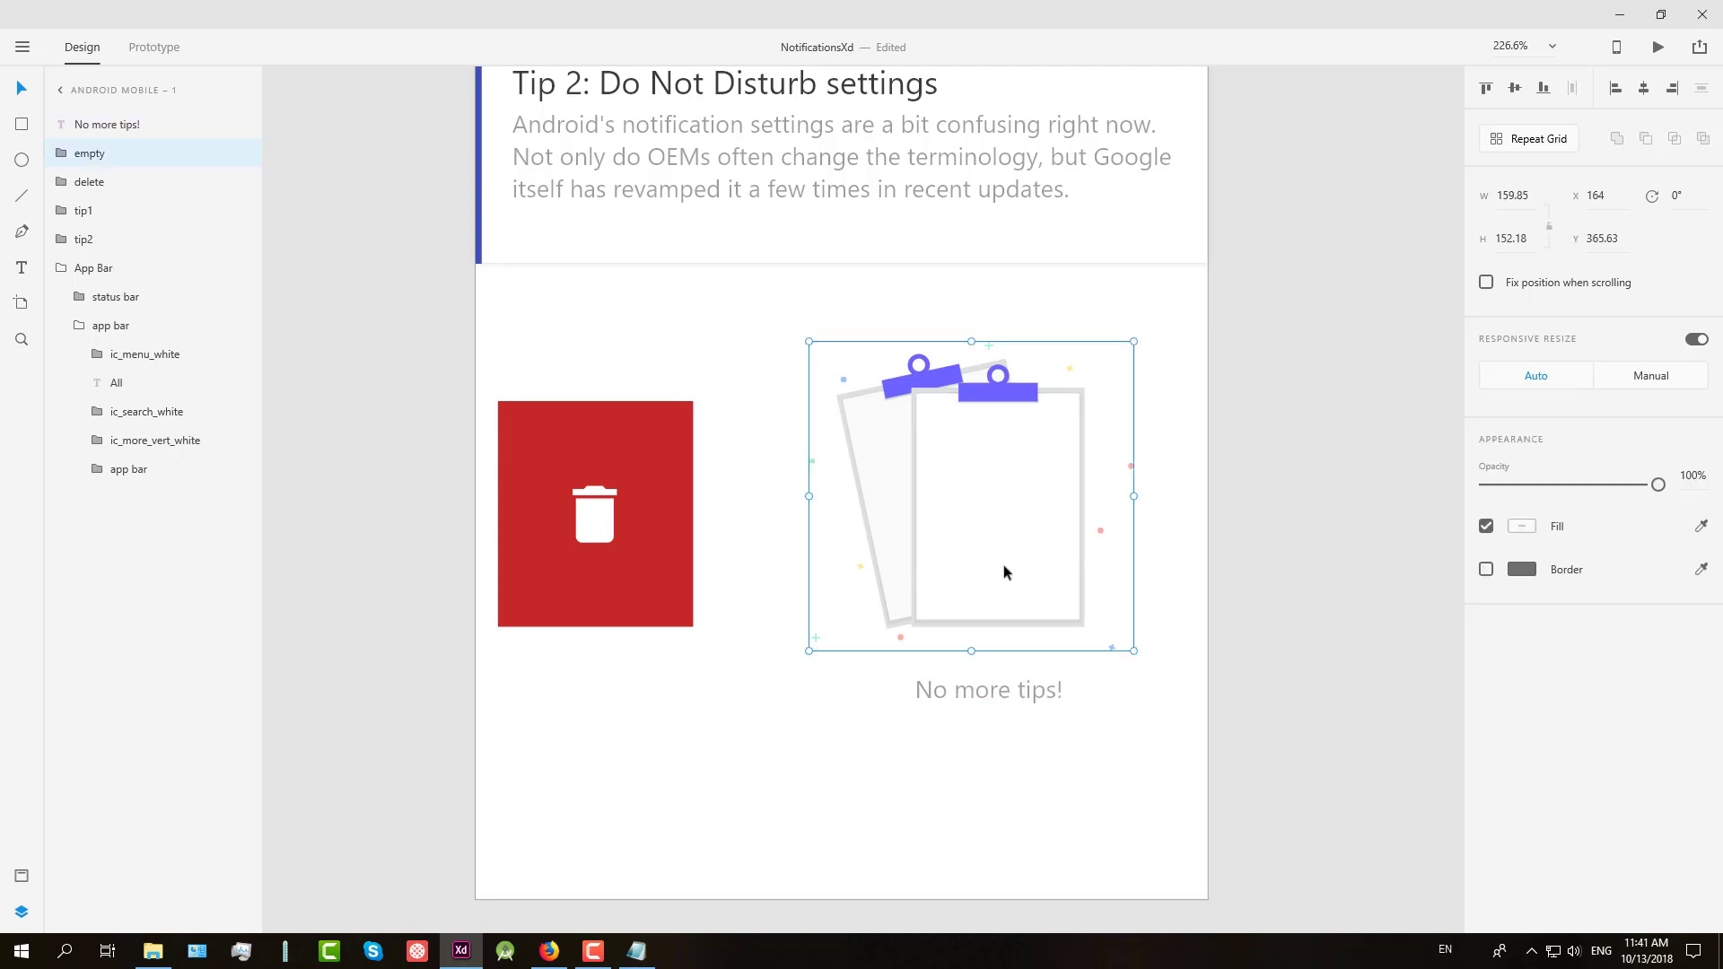
{"action": "left_click", "coordinate": [1010, 689], "text": "shift"}
{"action": "scroll", "coordinate": [1278, 713], "scroll_direction": "down", "scroll_amount": 1}
{"action": "scroll", "coordinate": [1278, 713], "scroll_direction": "down", "scroll_amount": 2}
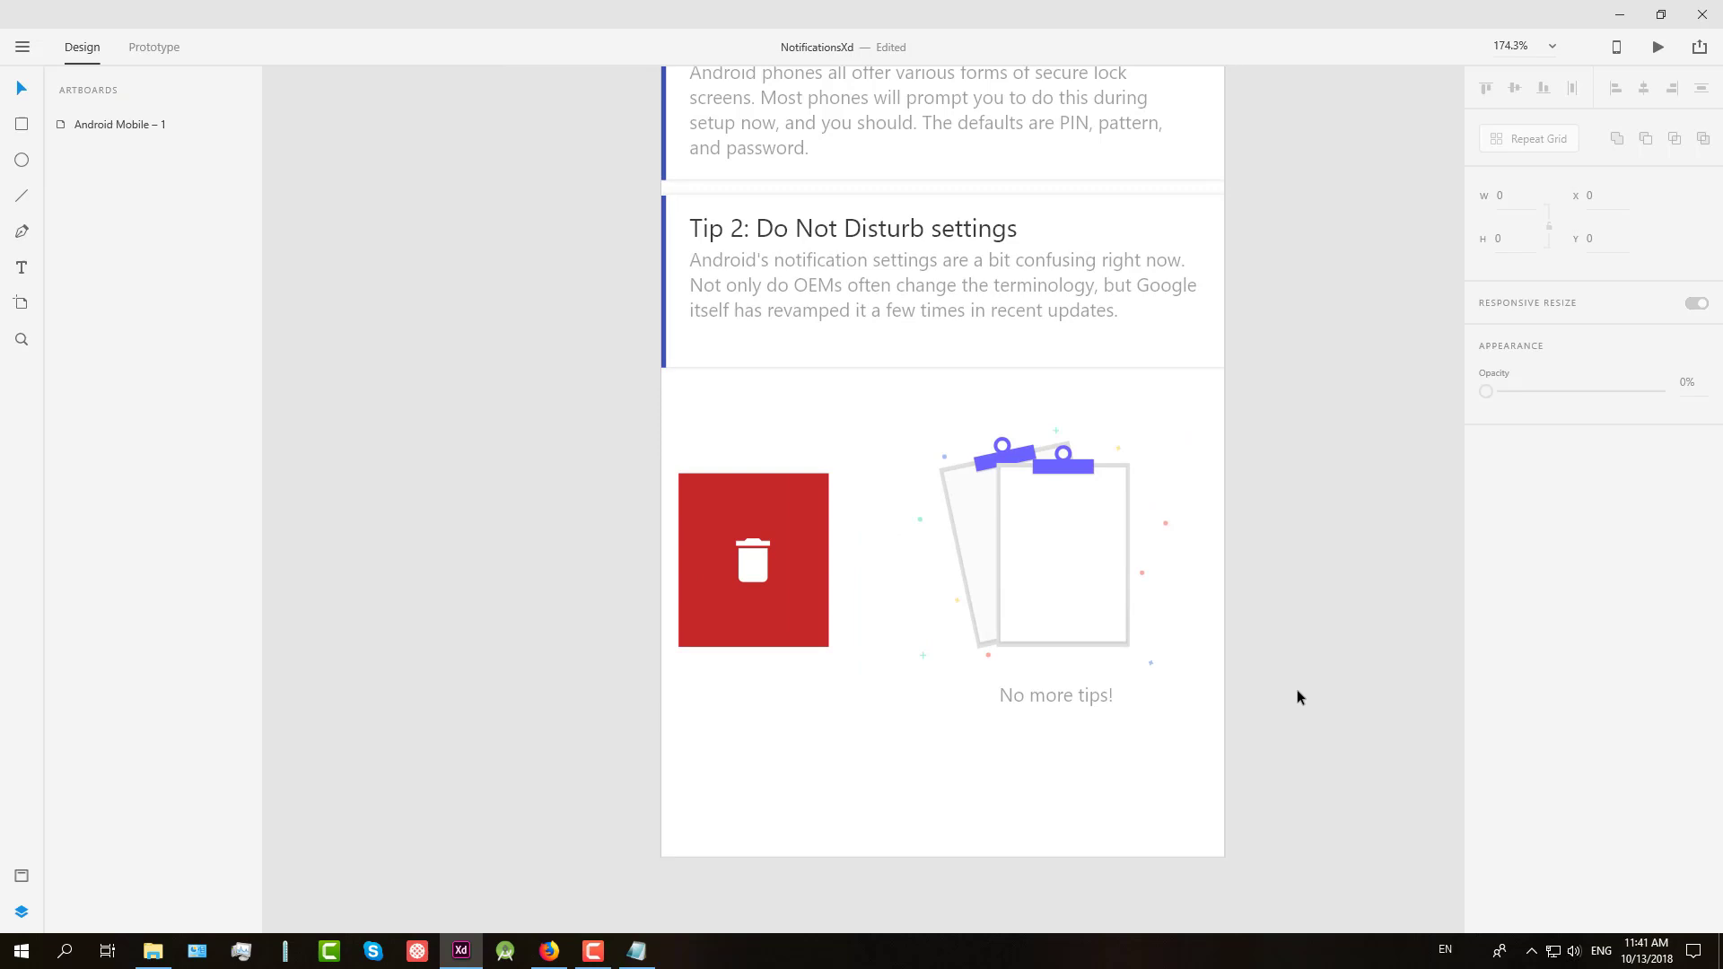
{"action": "left_click", "coordinate": [1048, 696]}
{"action": "left_click_drag", "start_coordinate": [1046, 696], "coordinate": [1041, 696]}
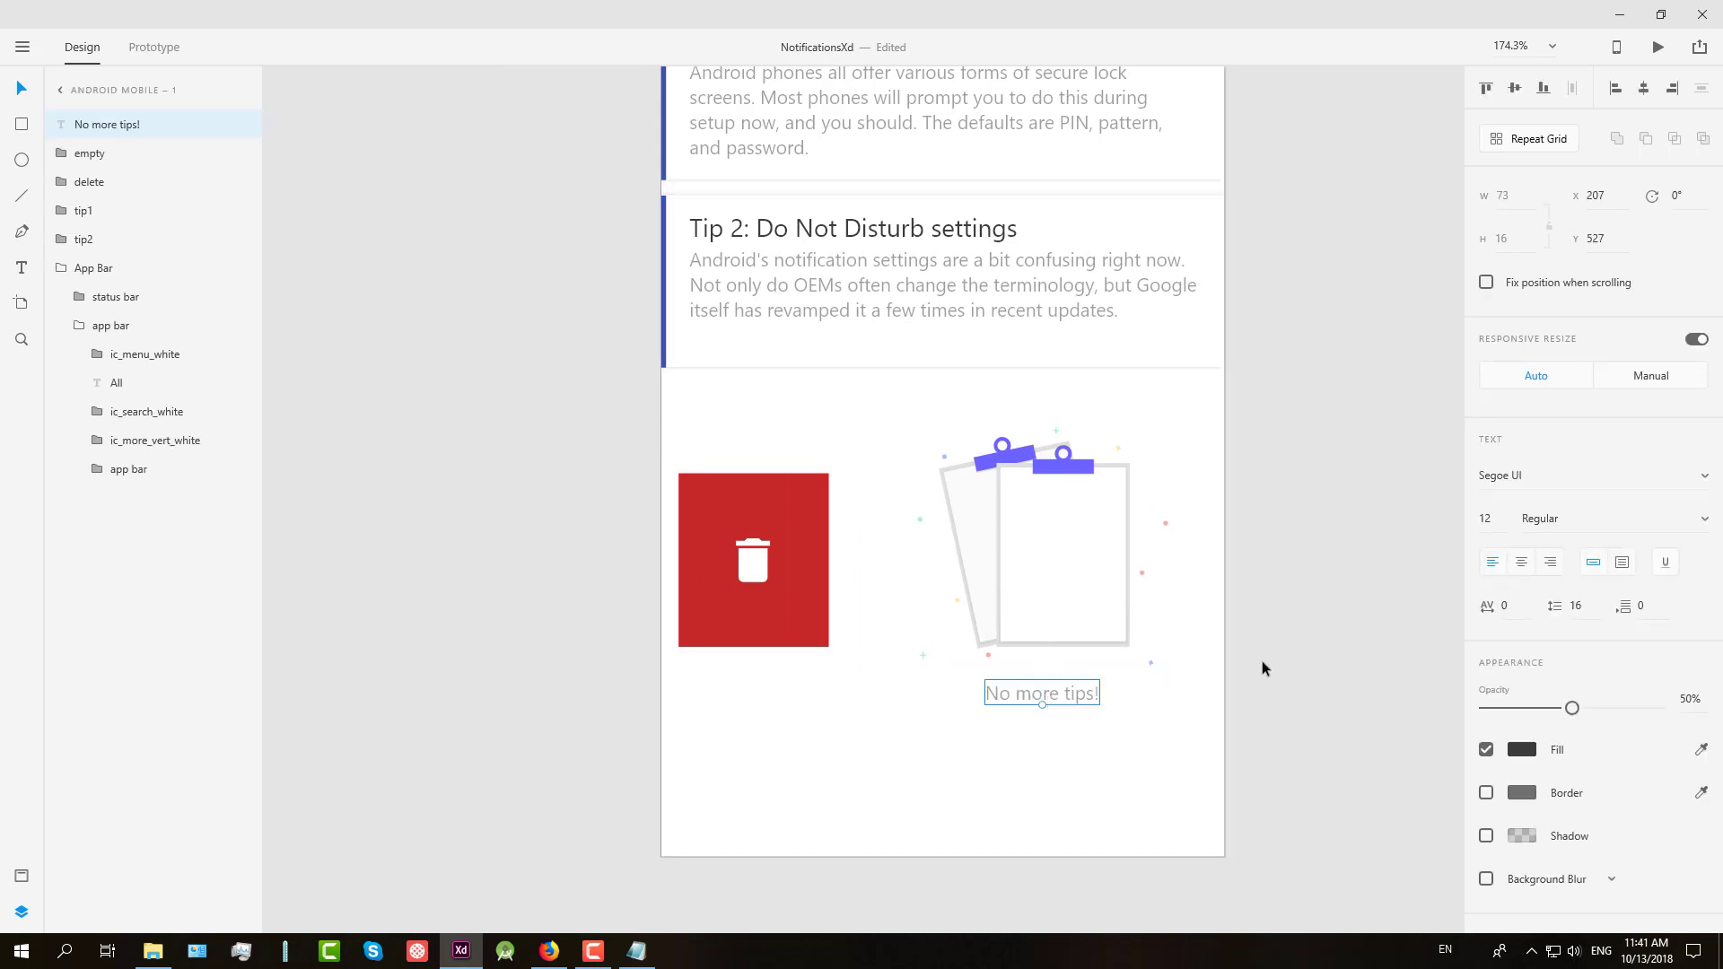
{"action": "left_click", "coordinate": [1265, 659]}
Step: Group the clipboard illustration with the "No more tips!" text and name the group empty
{"action": "double_click", "coordinate": [1113, 596]}
{"action": "left_click", "coordinate": [1059, 692]}
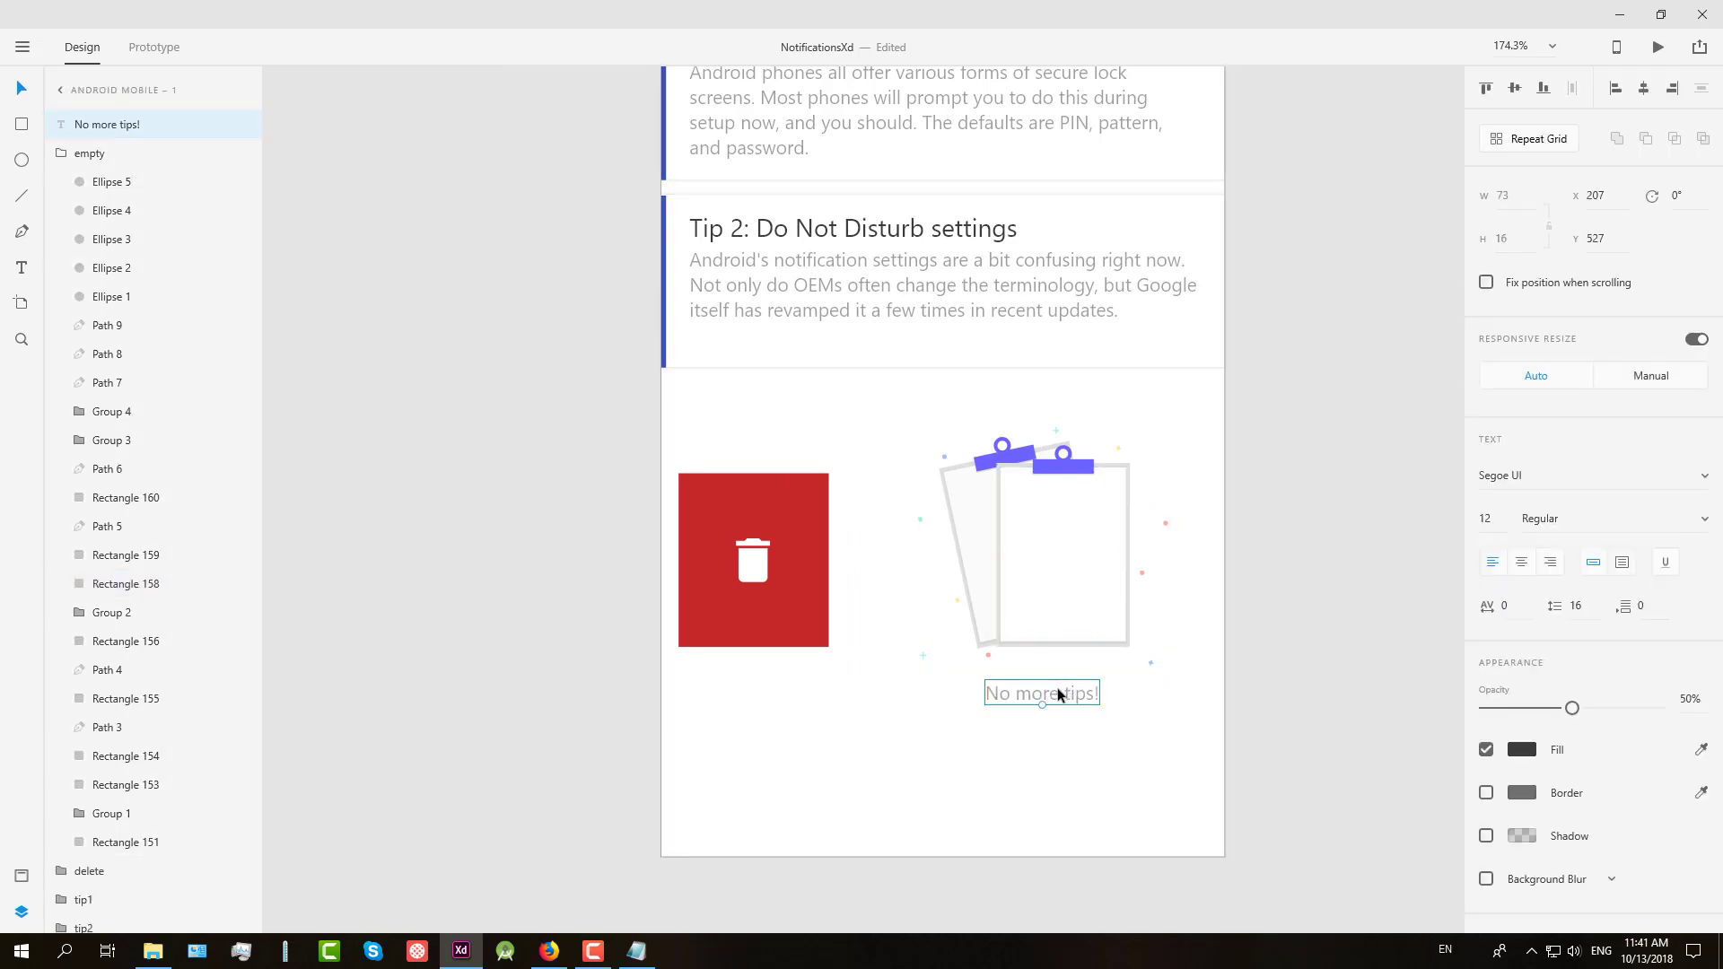
{"action": "left_click", "coordinate": [1219, 606]}
{"action": "left_click", "coordinate": [1109, 599]}
{"action": "left_click", "coordinate": [1063, 688], "text": "shift"}
{"action": "key", "text": "ctrl+g"}
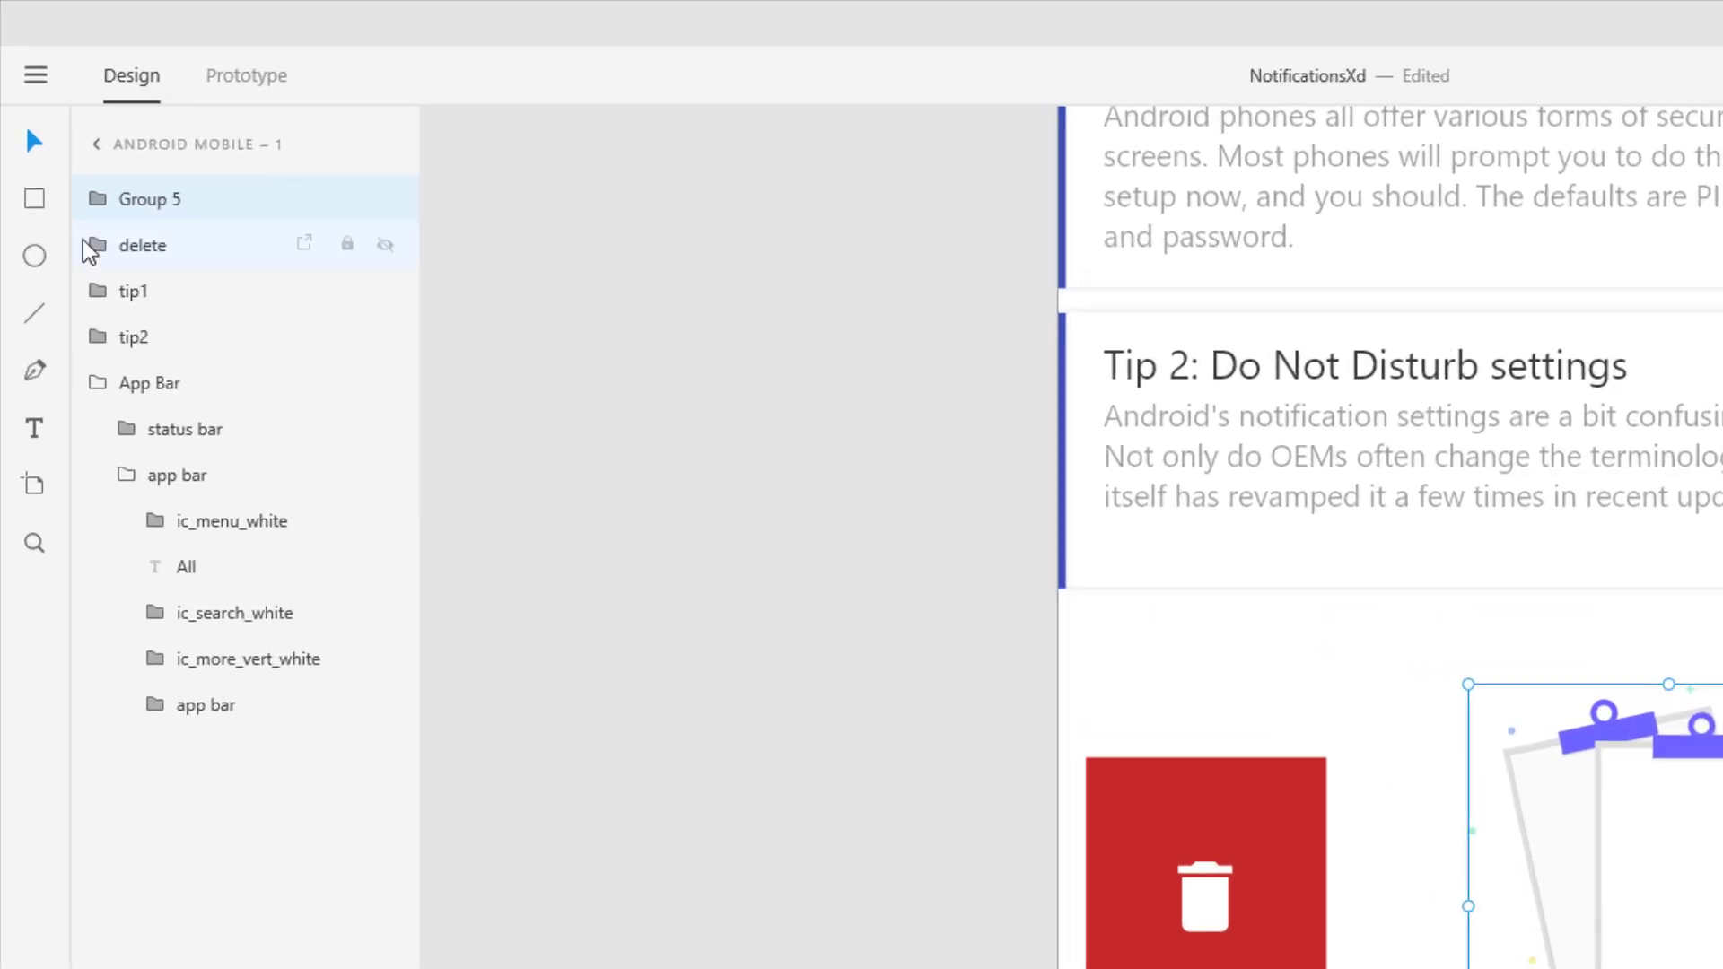
{"action": "double_click", "coordinate": [100, 128]}
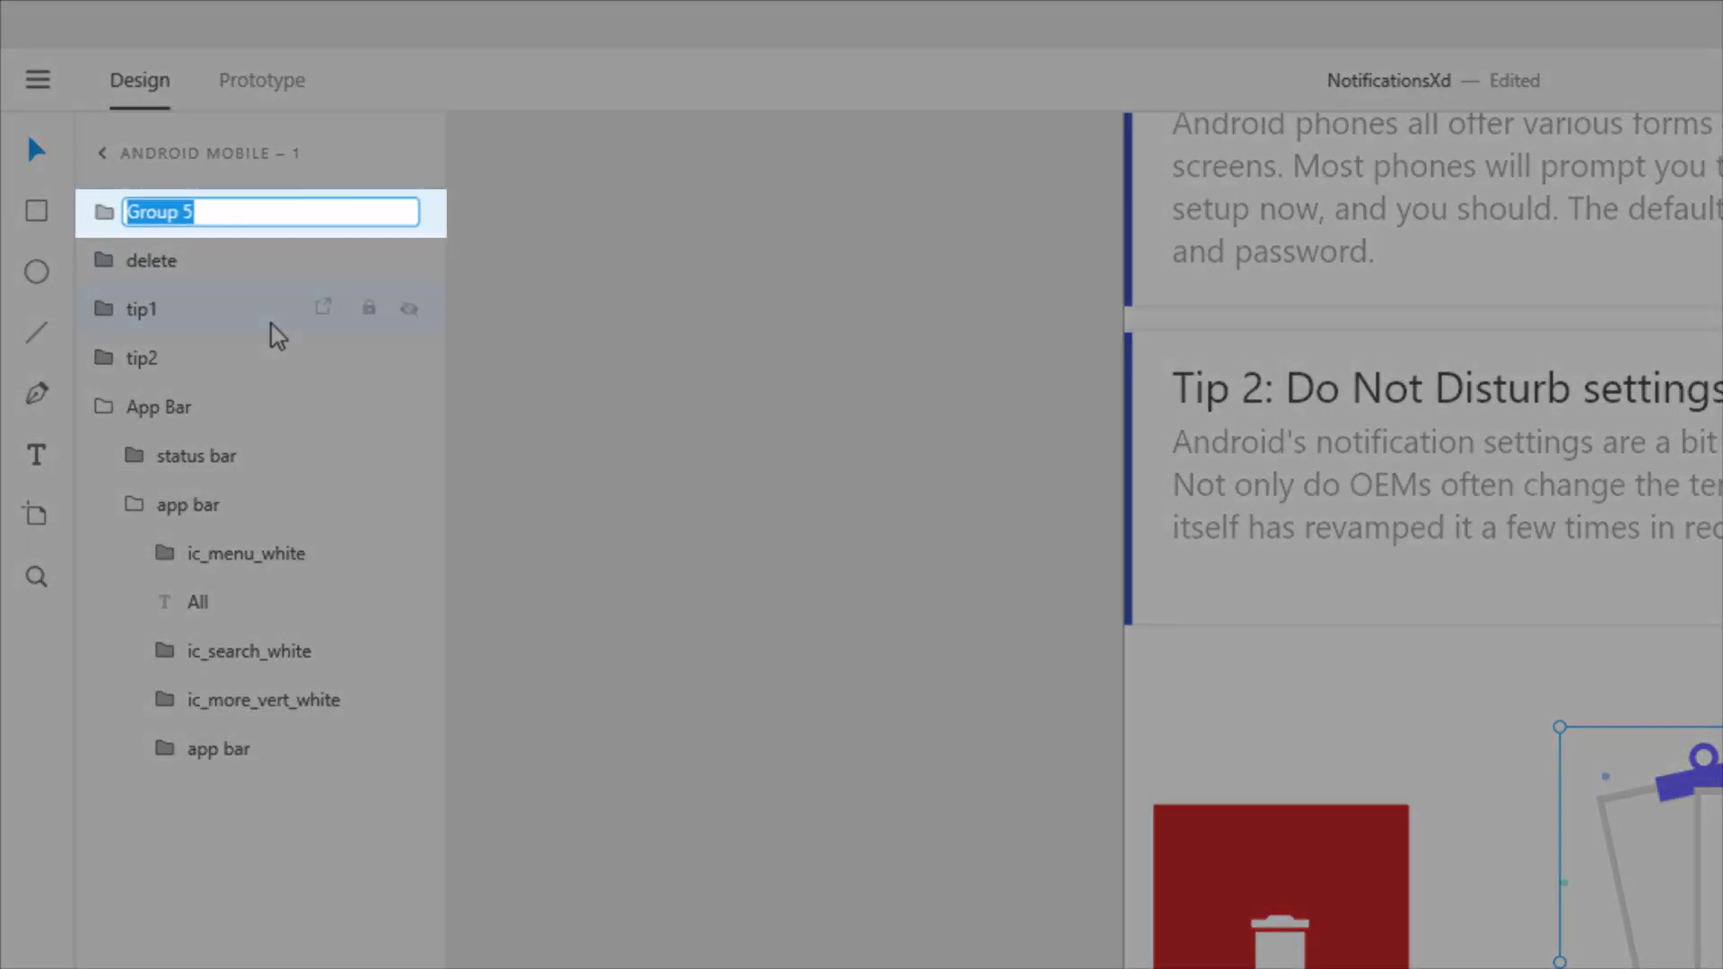
{"action": "type", "text": "empty"}
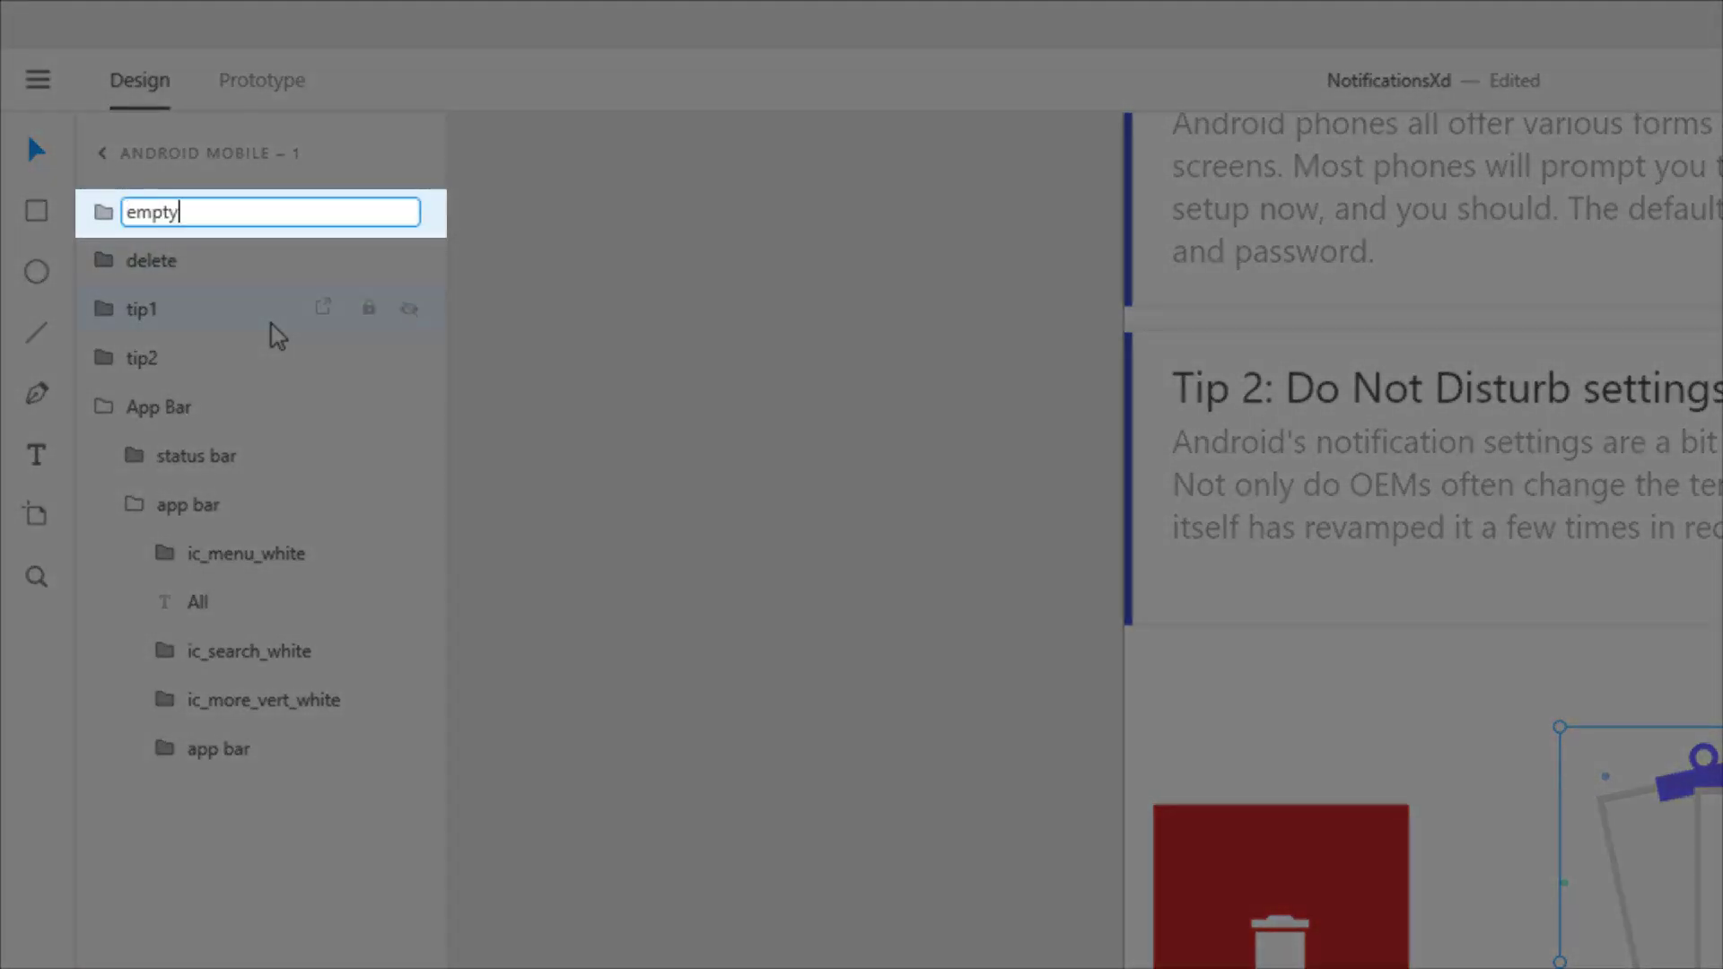
{"action": "key", "text": "Return"}
{"action": "left_click", "coordinate": [732, 604]}
Step: Minimize the design window to show the desktop
{"action": "scroll", "coordinate": [826, 595], "scroll_direction": "down", "scroll_amount": 3}
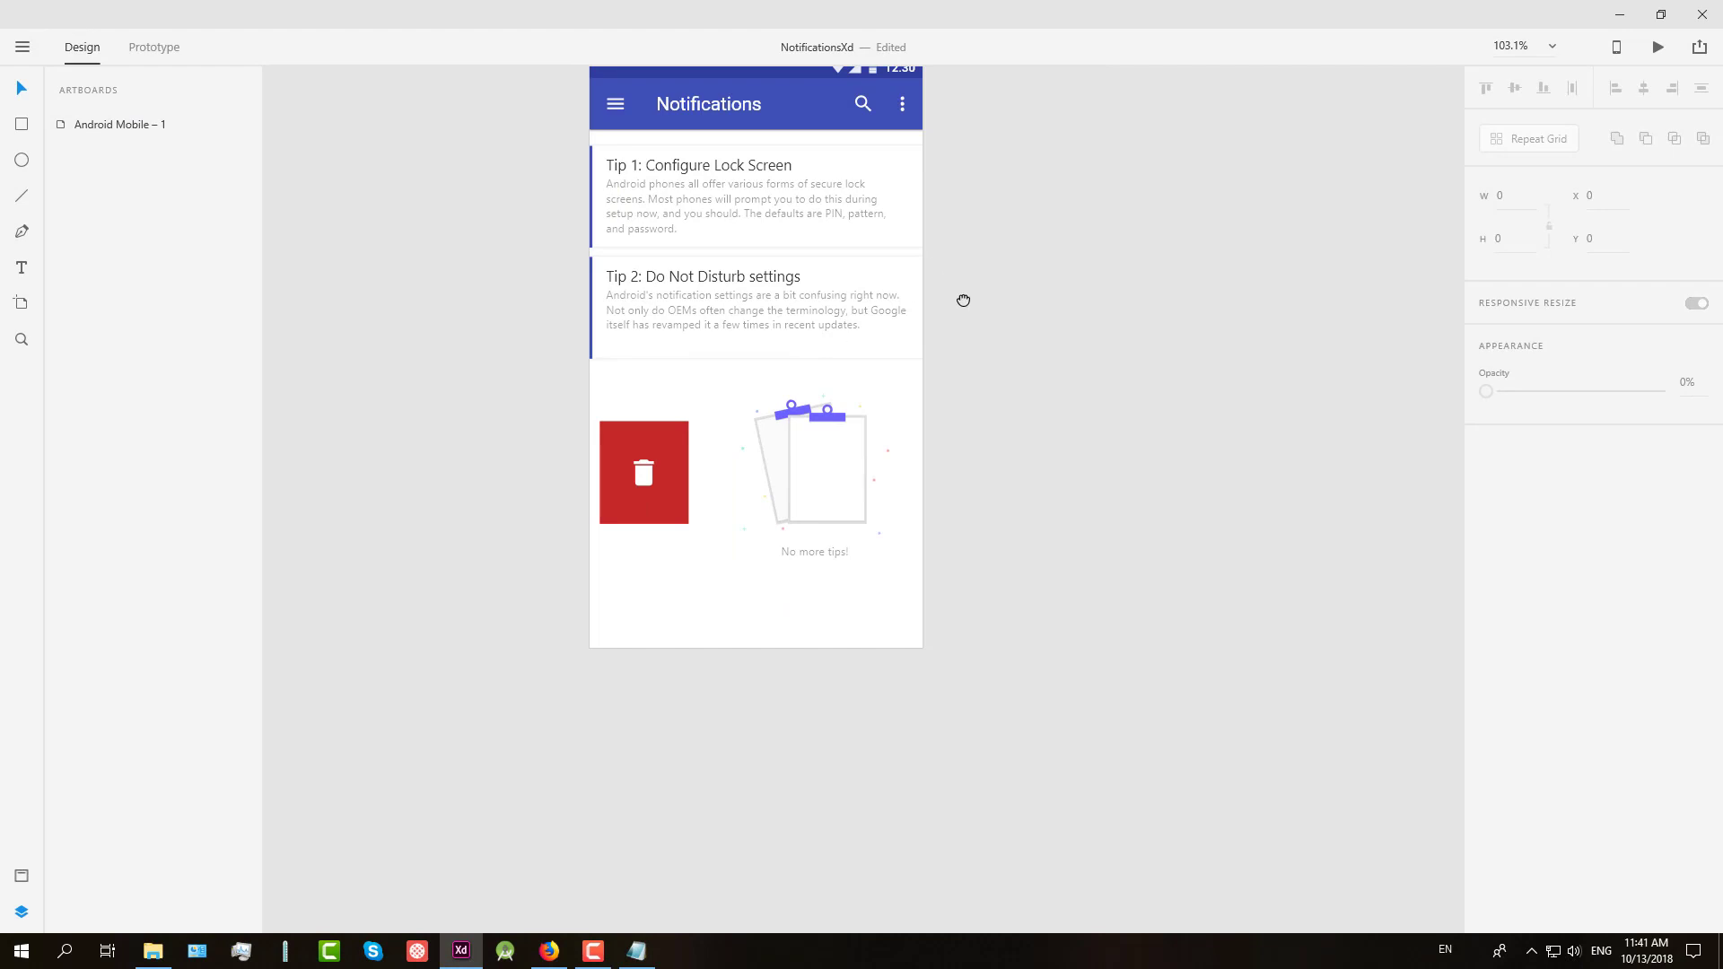
{"action": "left_click_drag", "start_coordinate": [963, 299], "coordinate": [1067, 446]}
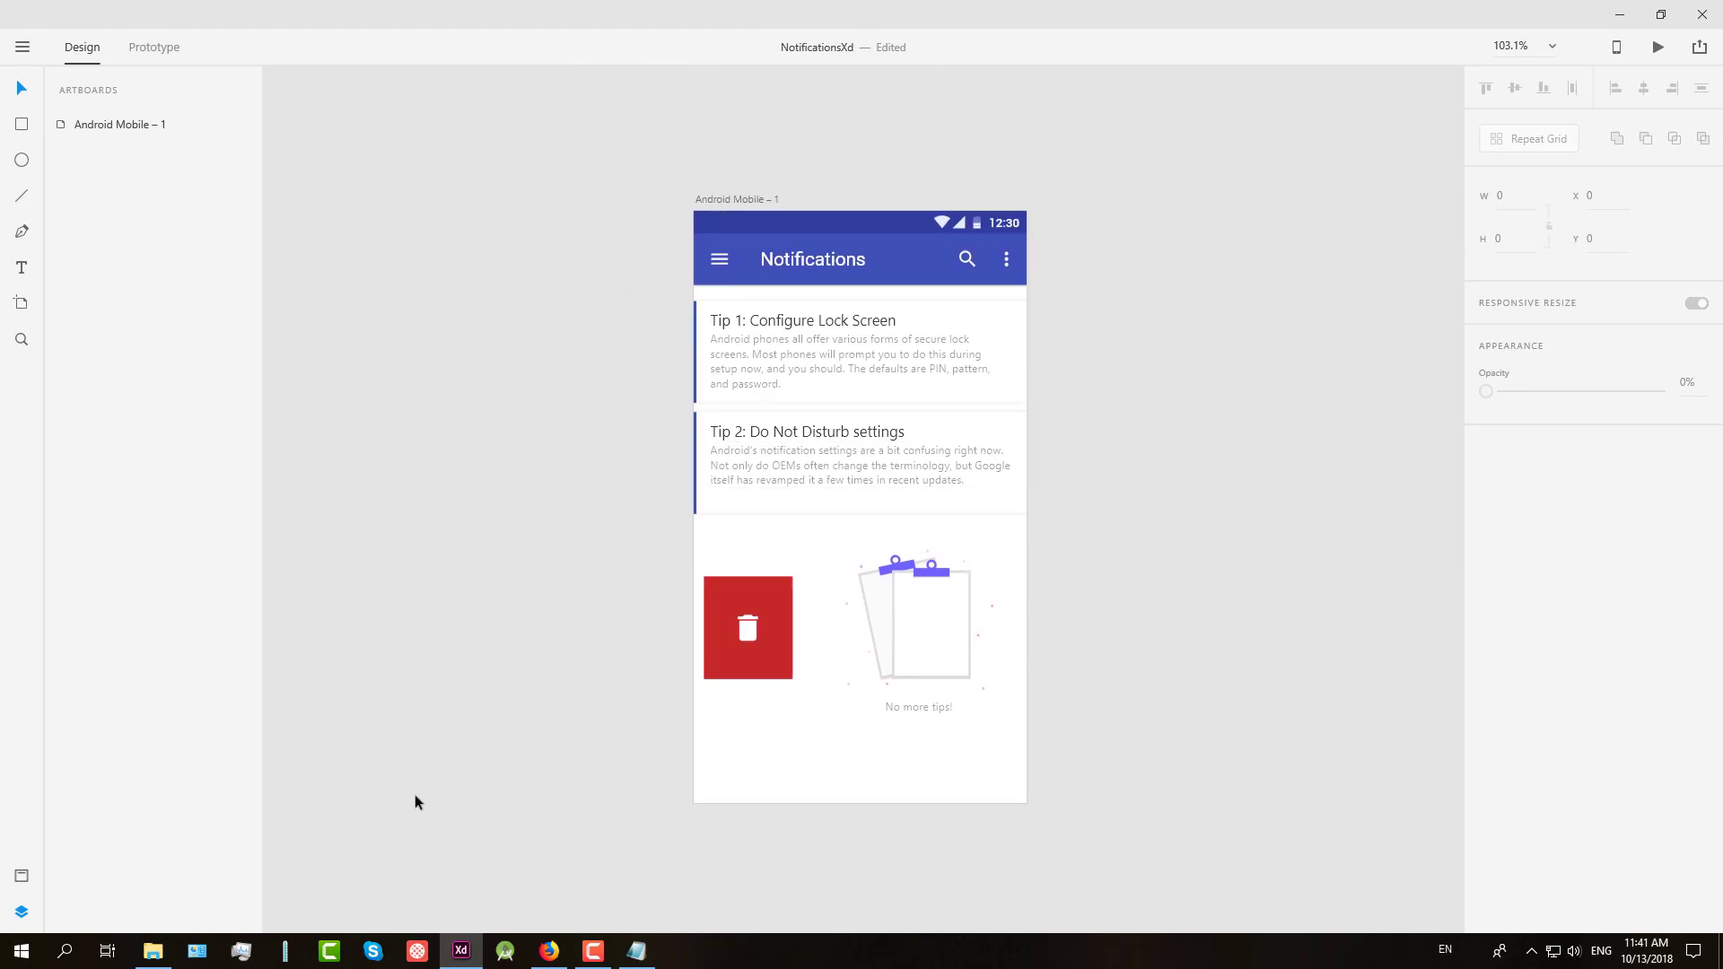
{"action": "left_click", "coordinate": [1615, 25]}
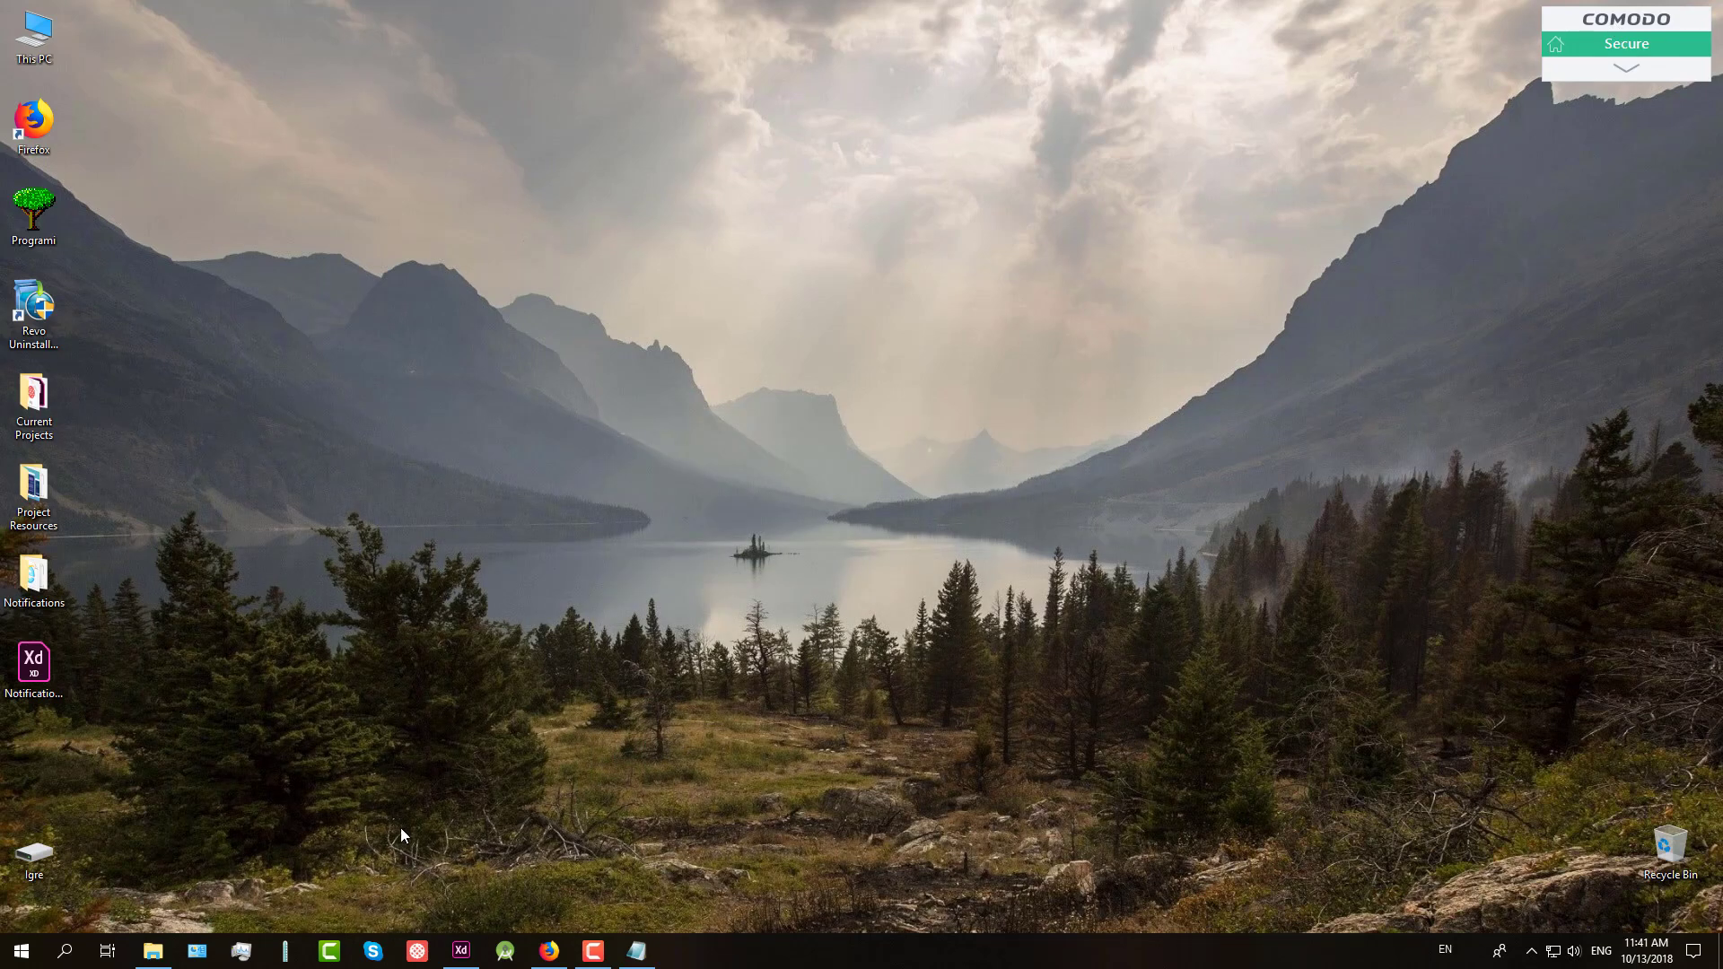
Step: Switch to ProtoPie, create a new pie, and arrange the editor and preview windows side by side
{"action": "left_click", "coordinate": [418, 949]}
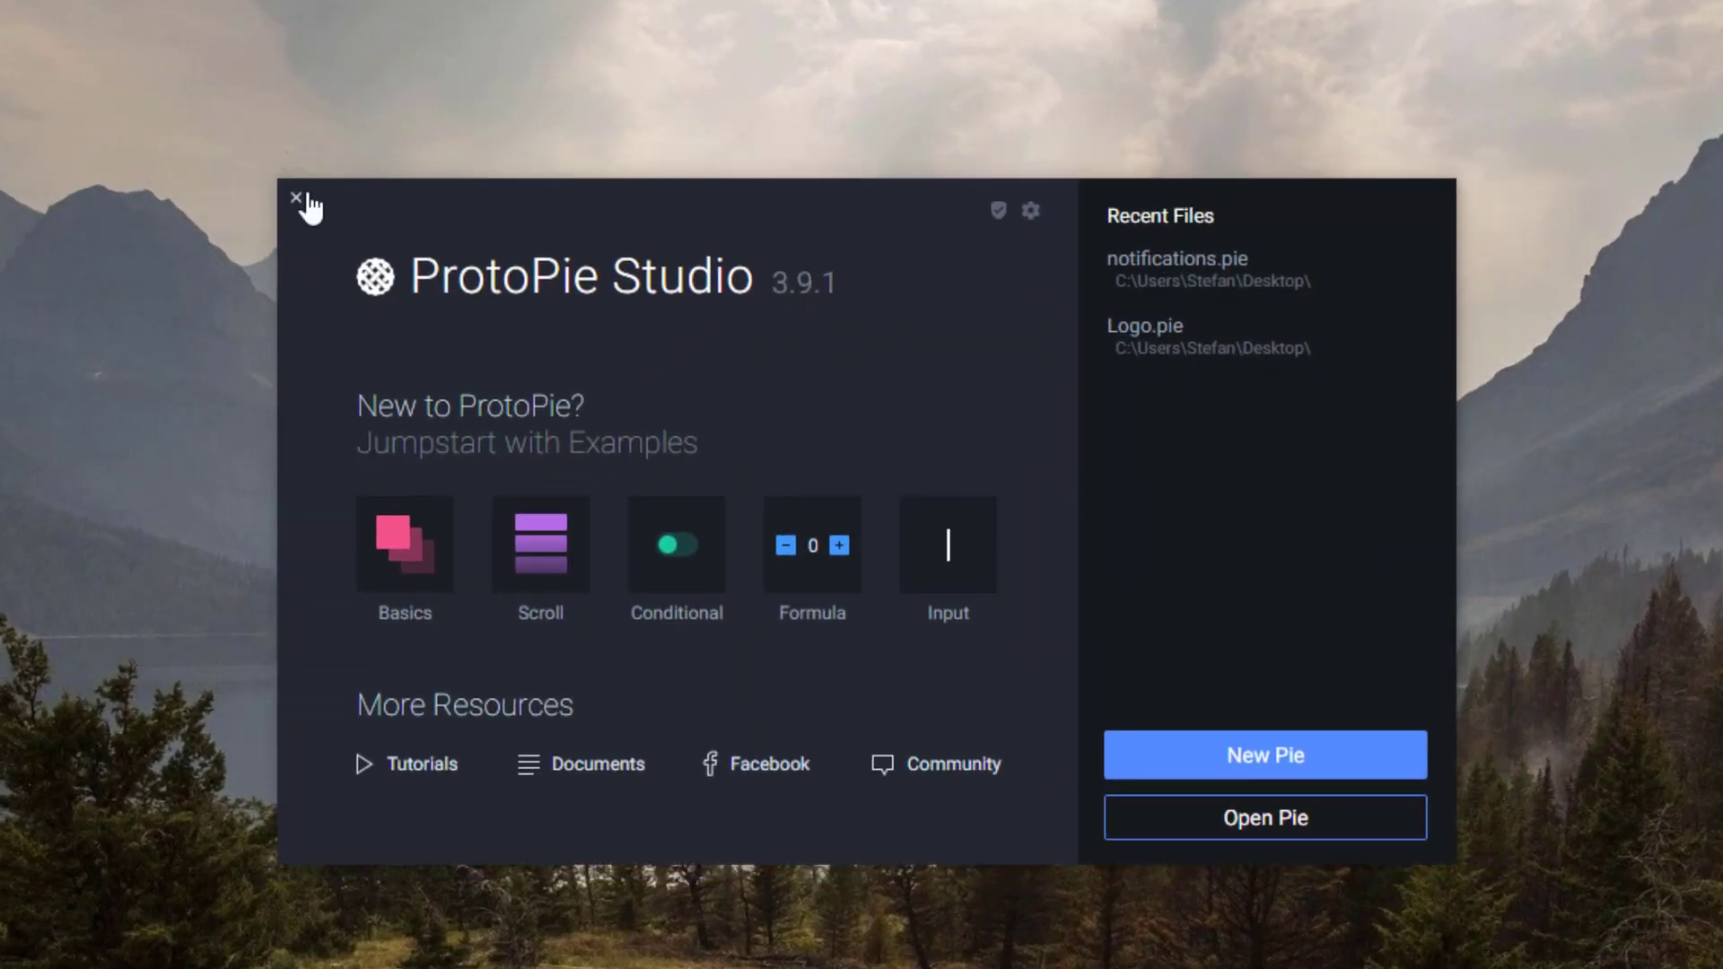
{"action": "left_click", "coordinate": [1245, 763]}
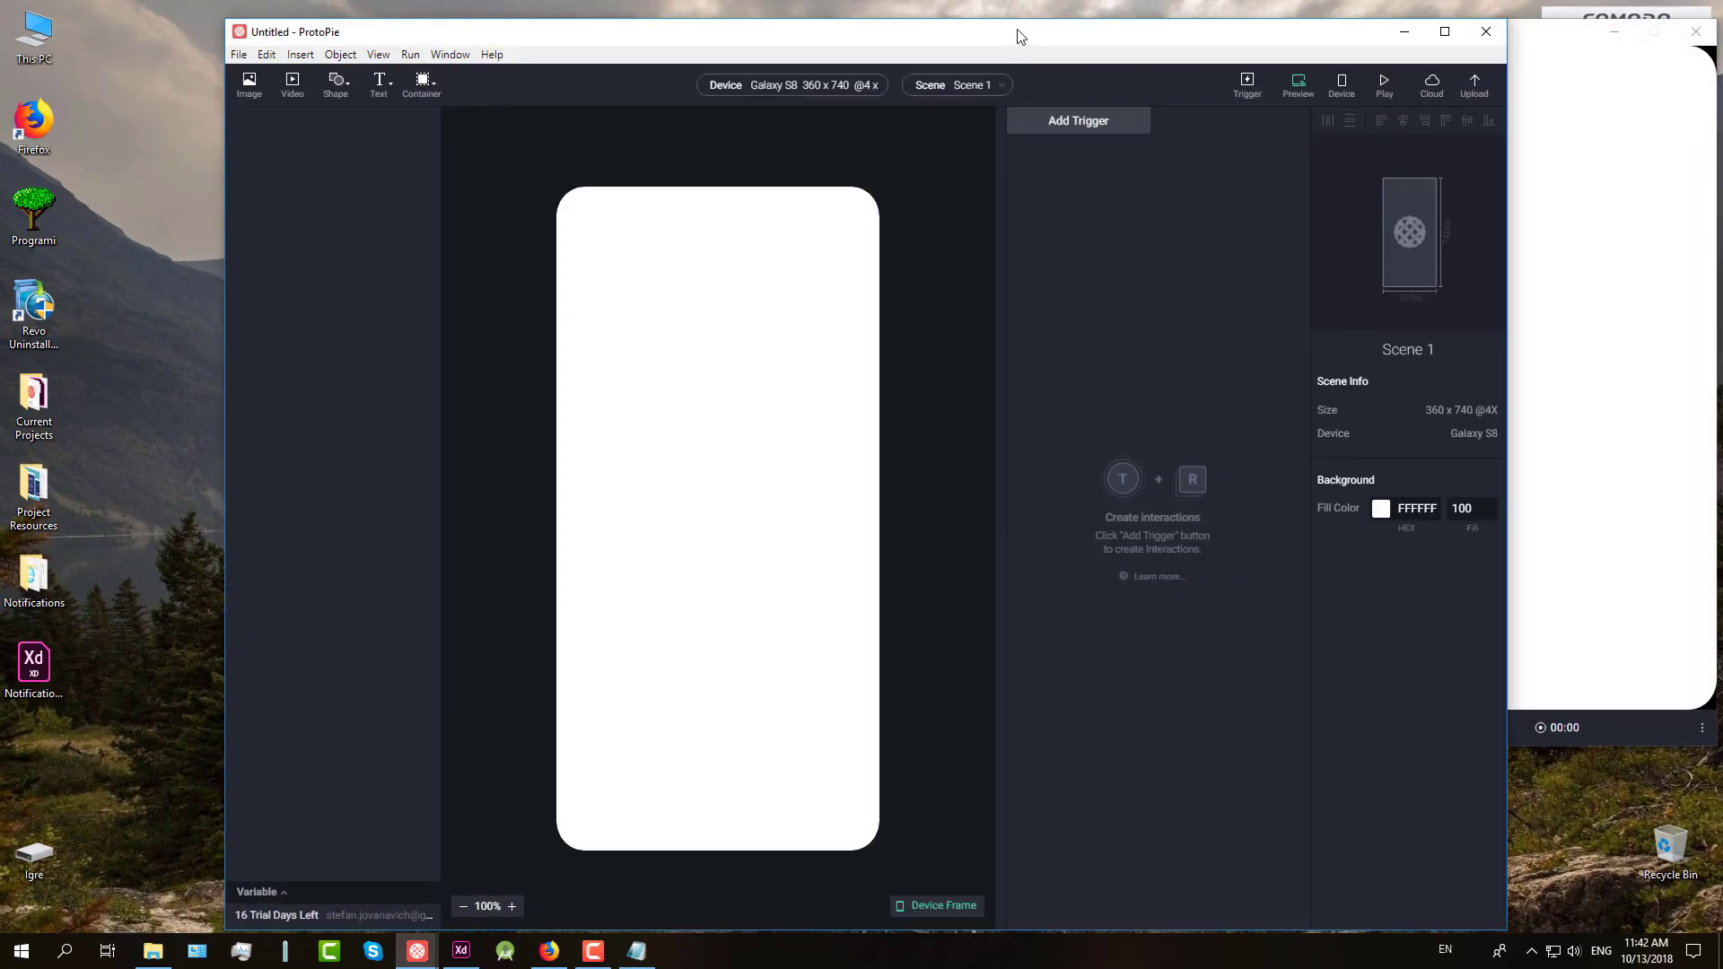
{"action": "left_click_drag", "start_coordinate": [1017, 36], "coordinate": [789, 22]}
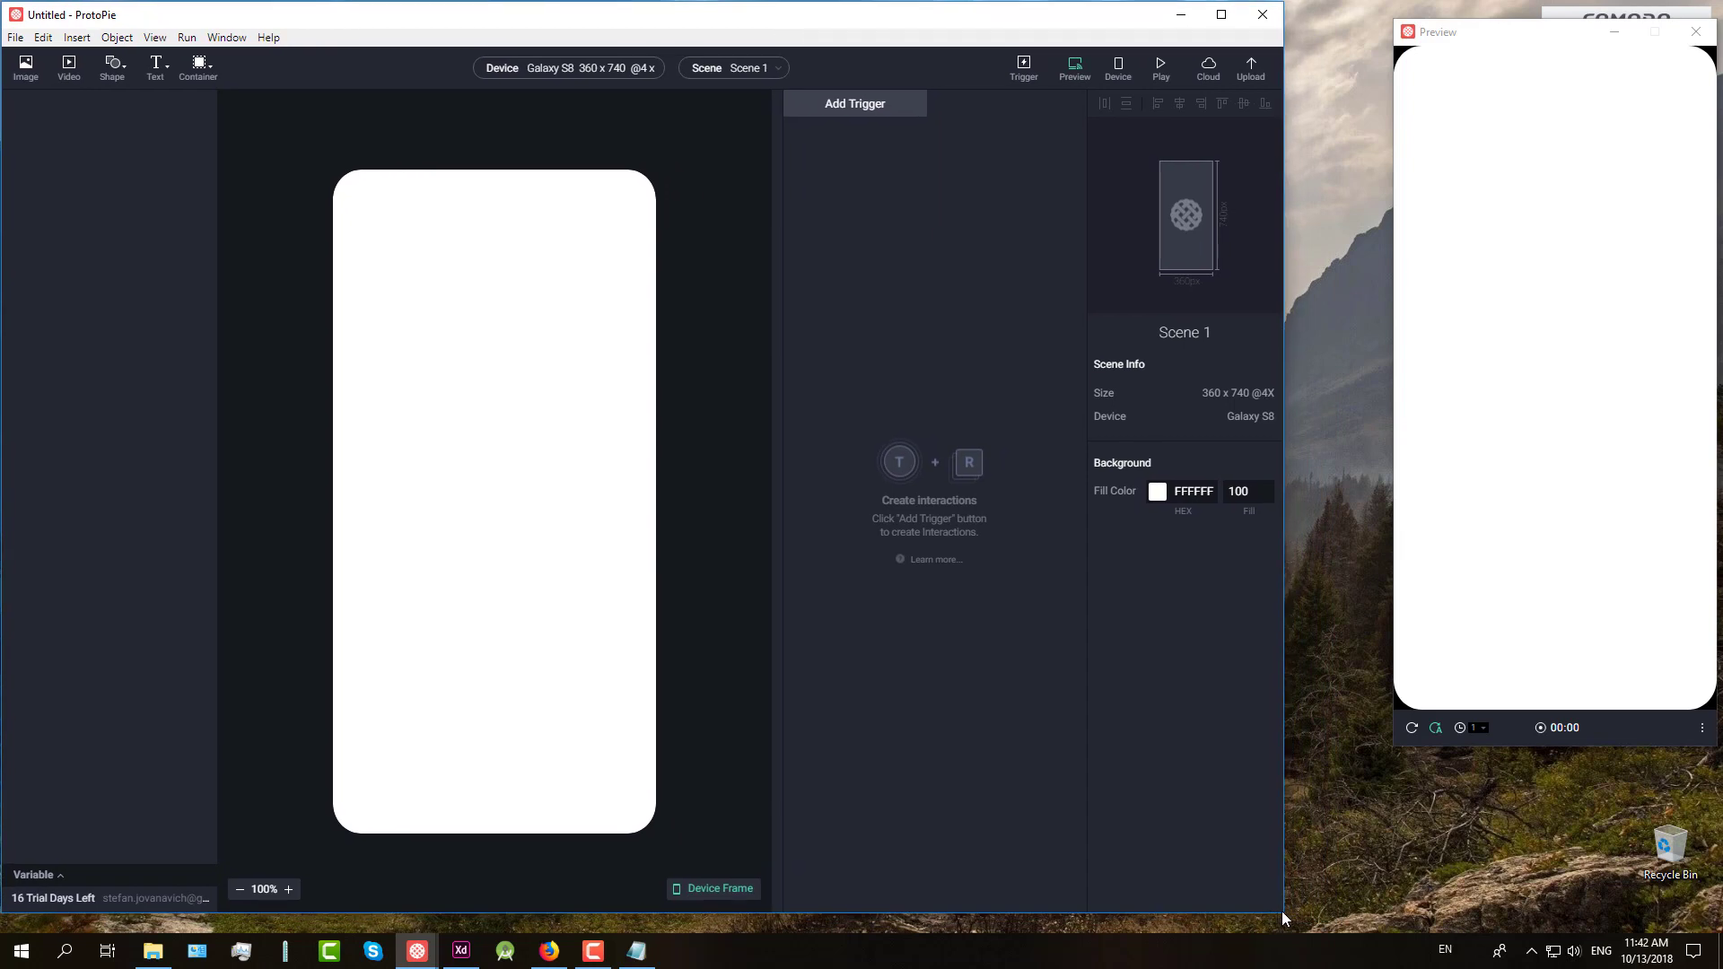
{"action": "mouse_move", "coordinate": [1282, 913]}
{"action": "left_mouse_down"}
{"action": "mouse_move", "coordinate": [1379, 916]}
{"action": "mouse_move", "coordinate": [1296, 940]}
{"action": "left_mouse_up"}
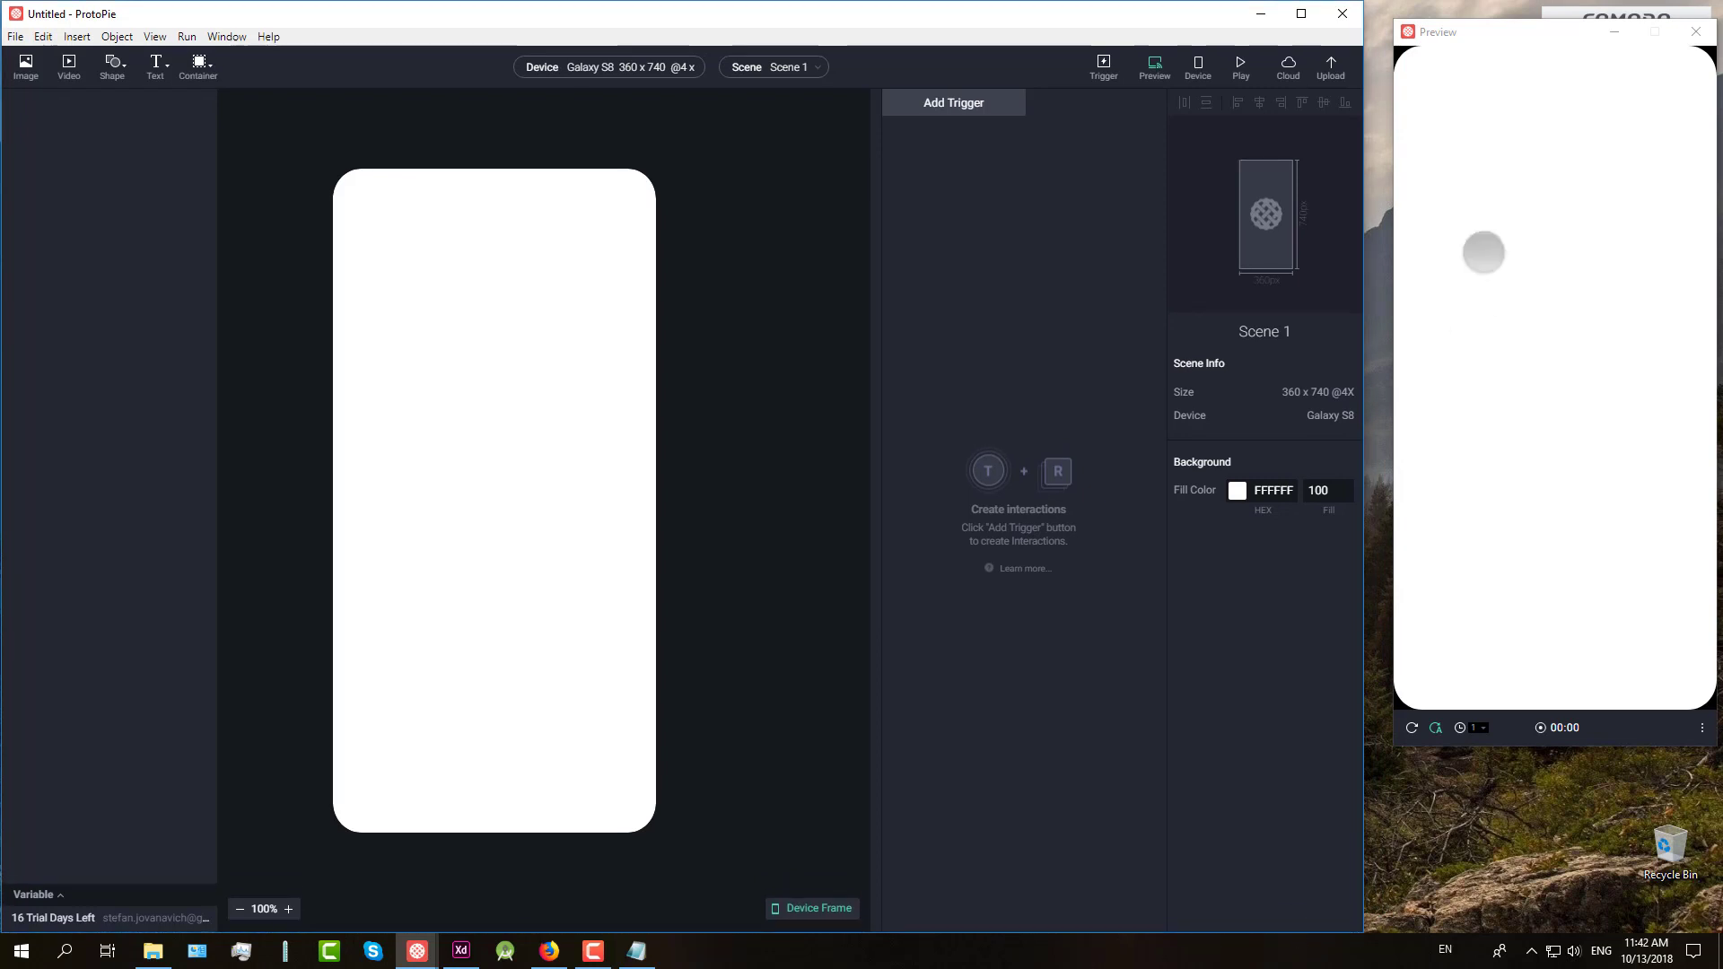
{"action": "left_click_drag", "start_coordinate": [1513, 38], "coordinate": [1492, 27]}
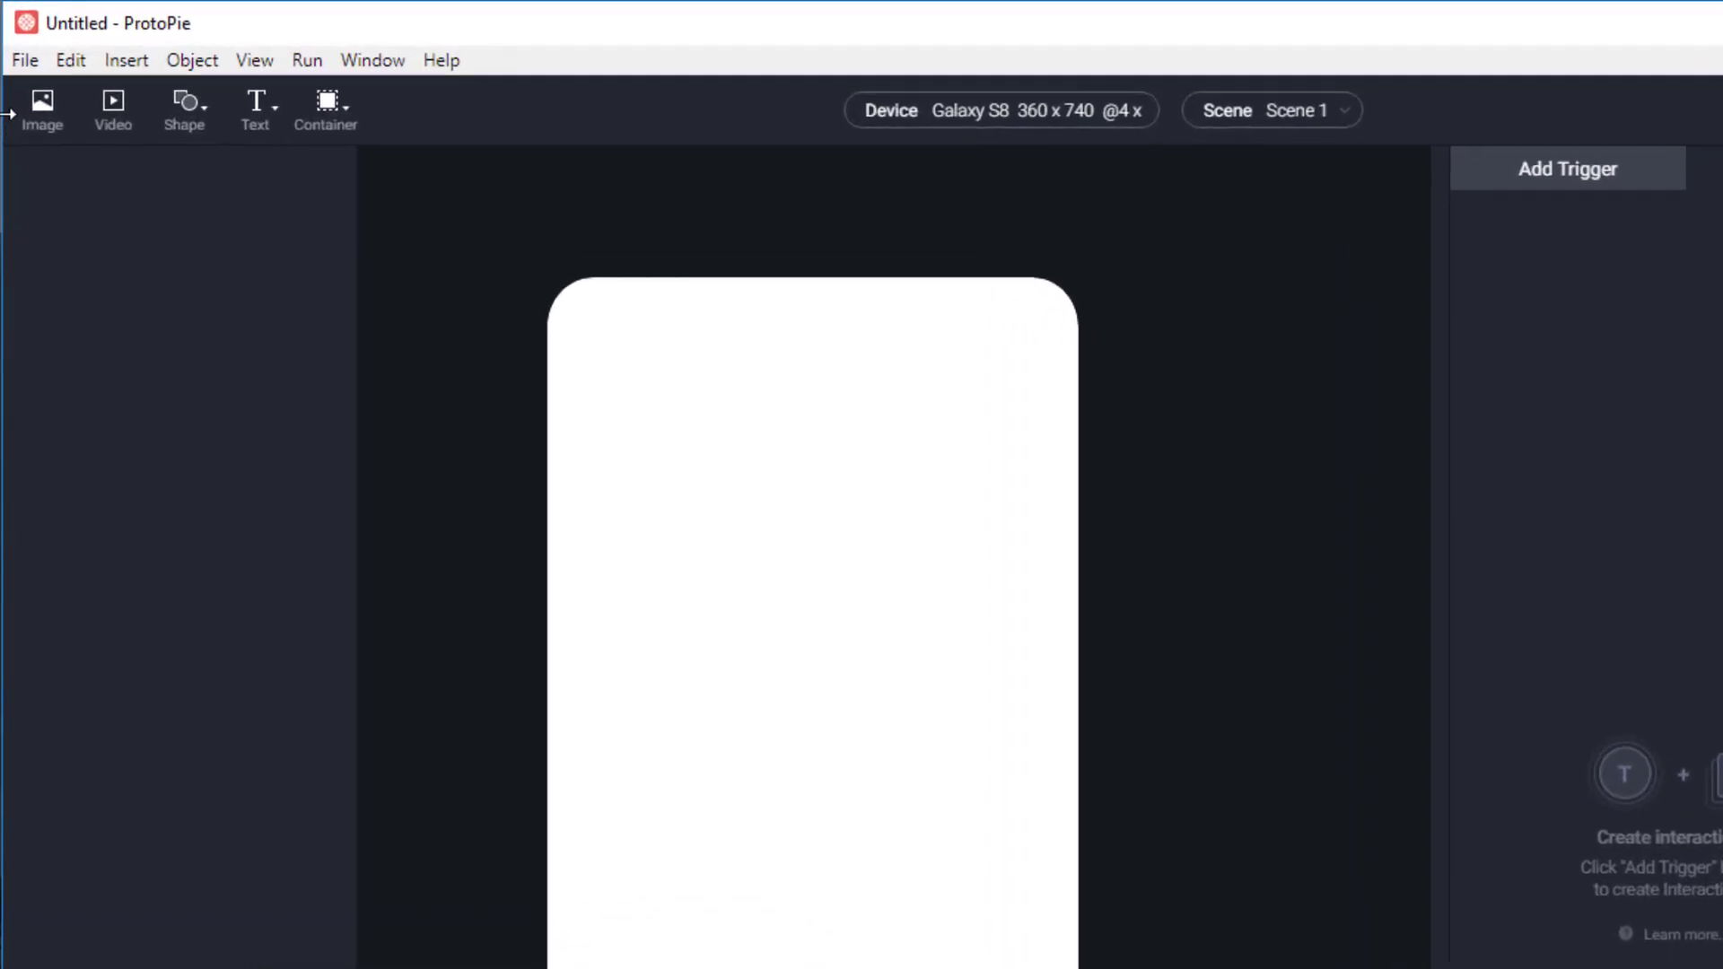
{"action": "left_click", "coordinate": [14, 37]}
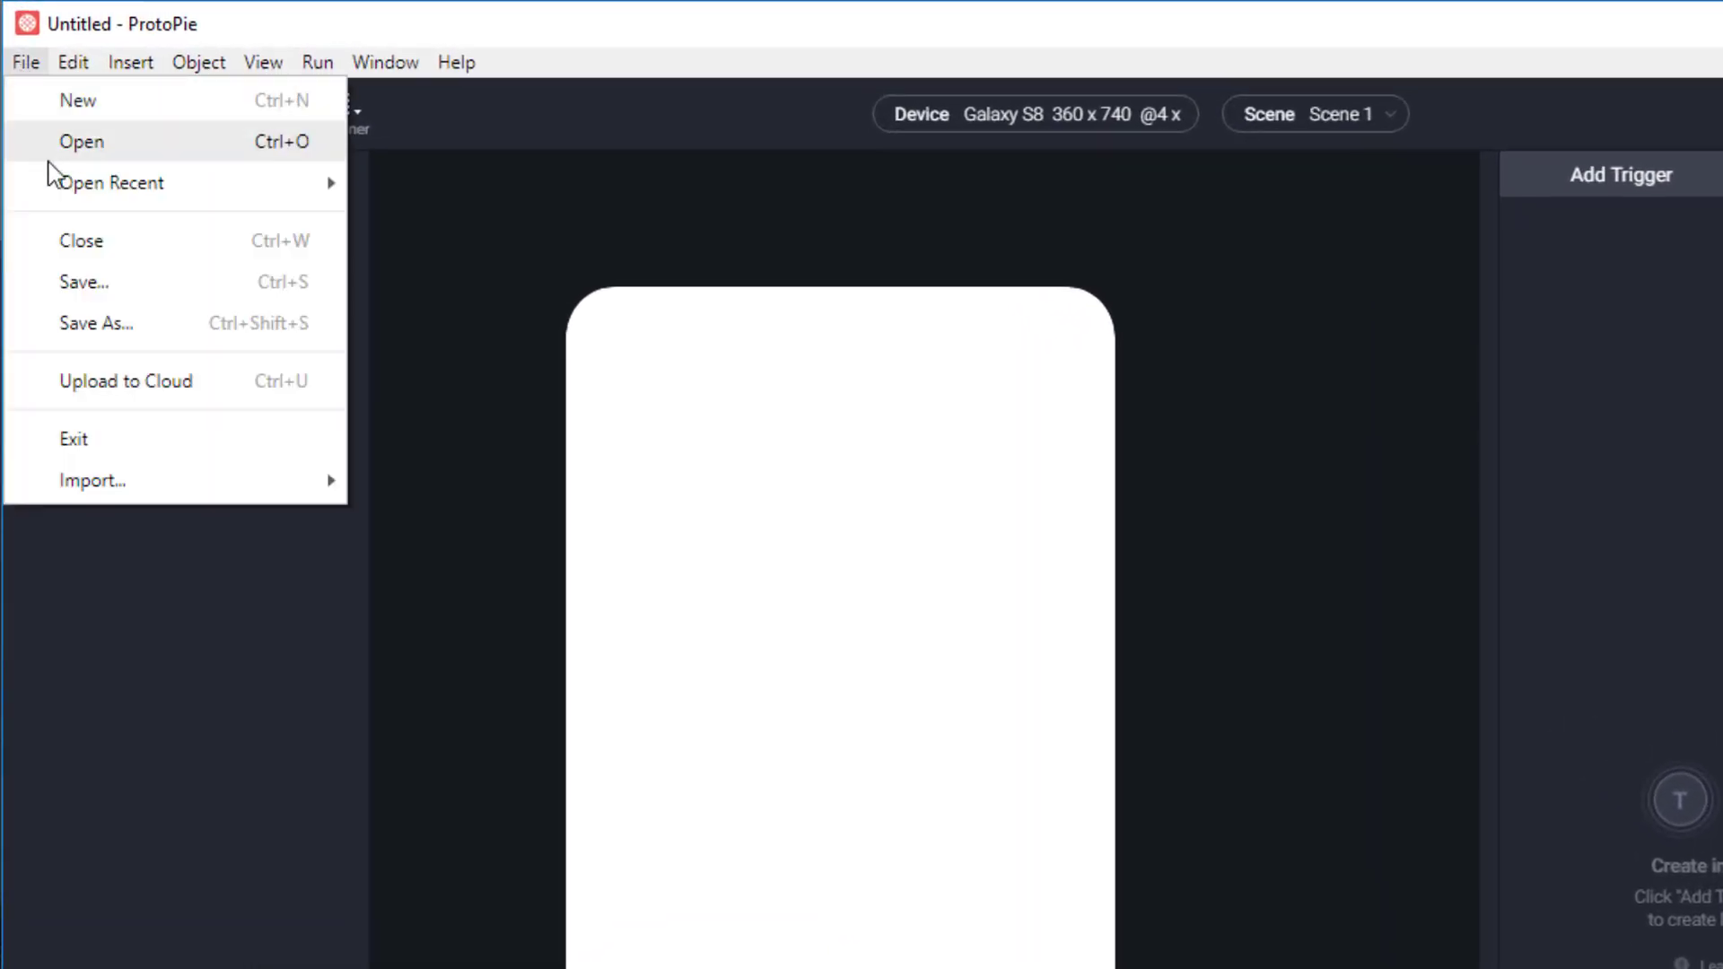
{"action": "mouse_move", "coordinate": [165, 492]}
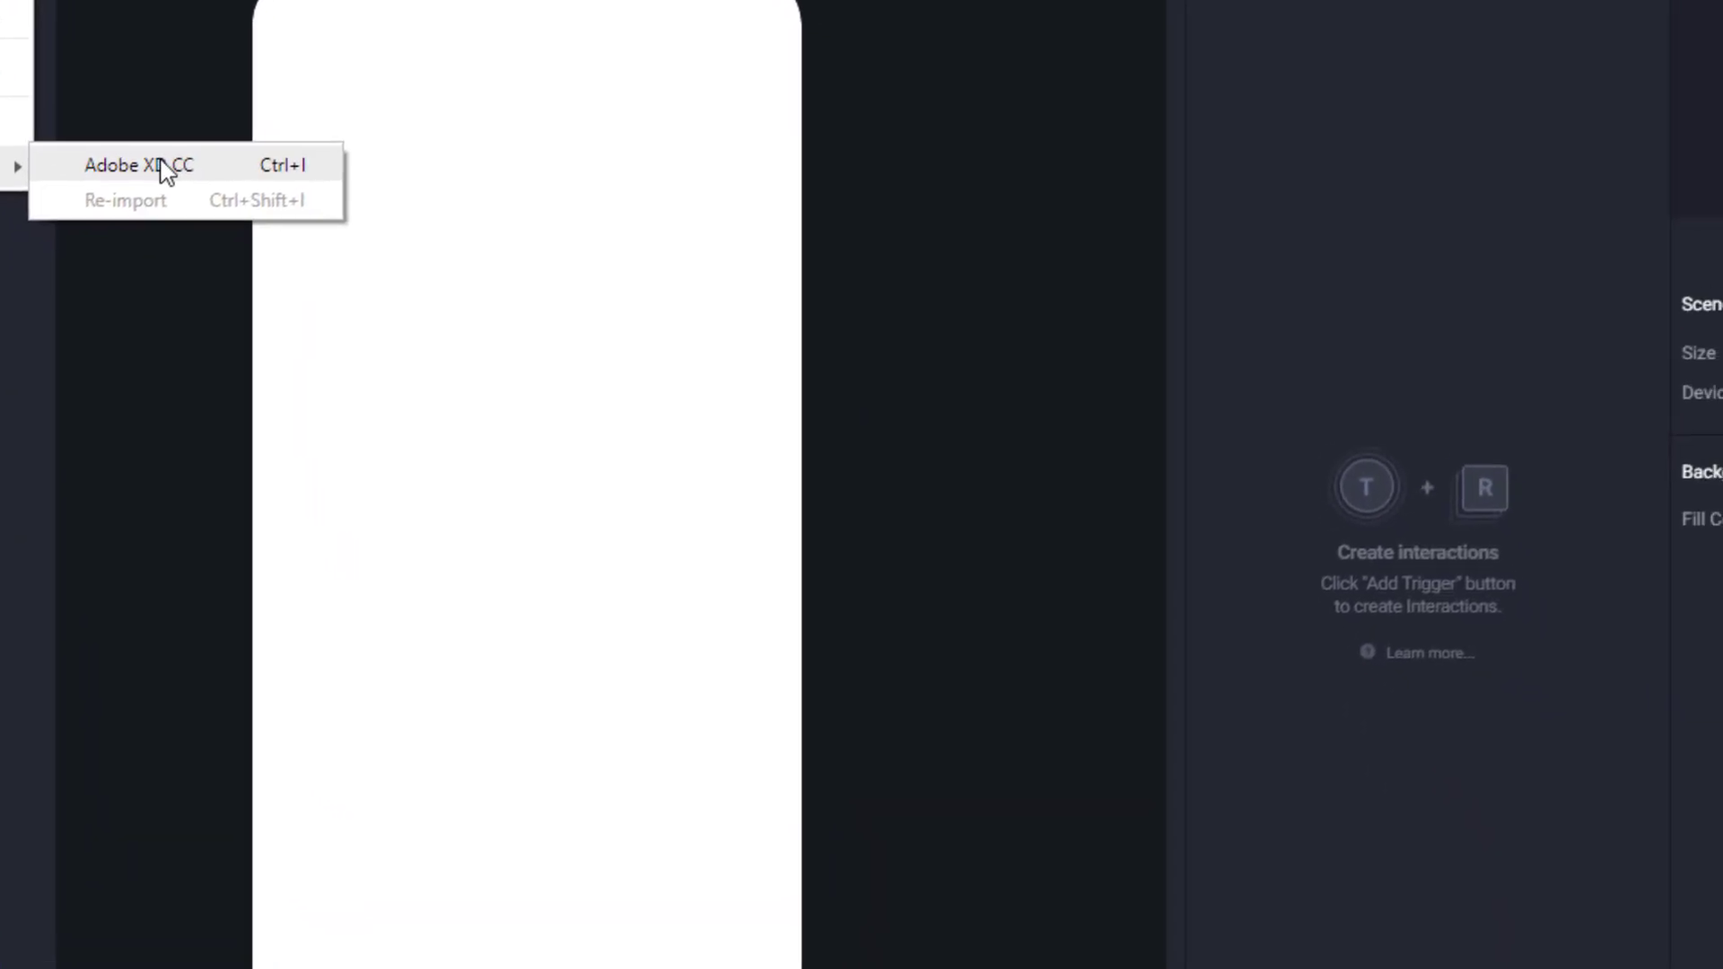
{"action": "left_click", "coordinate": [471, 480]}
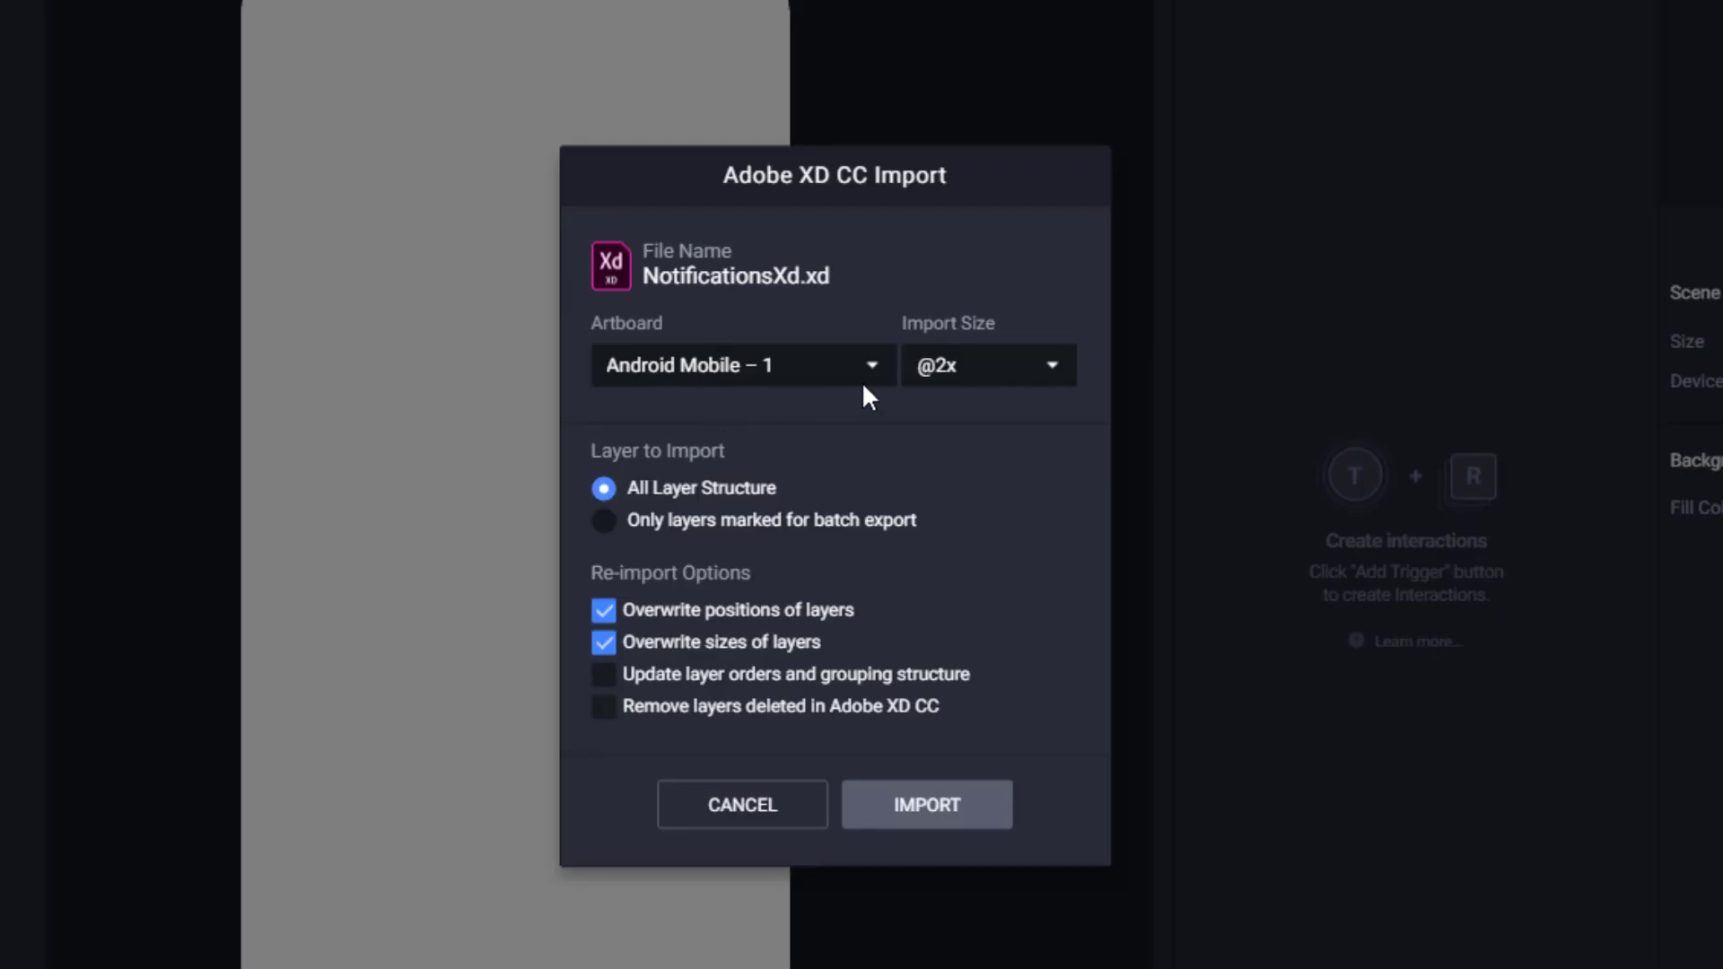
{"action": "left_click", "coordinate": [832, 377]}
{"action": "left_click", "coordinate": [833, 376]}
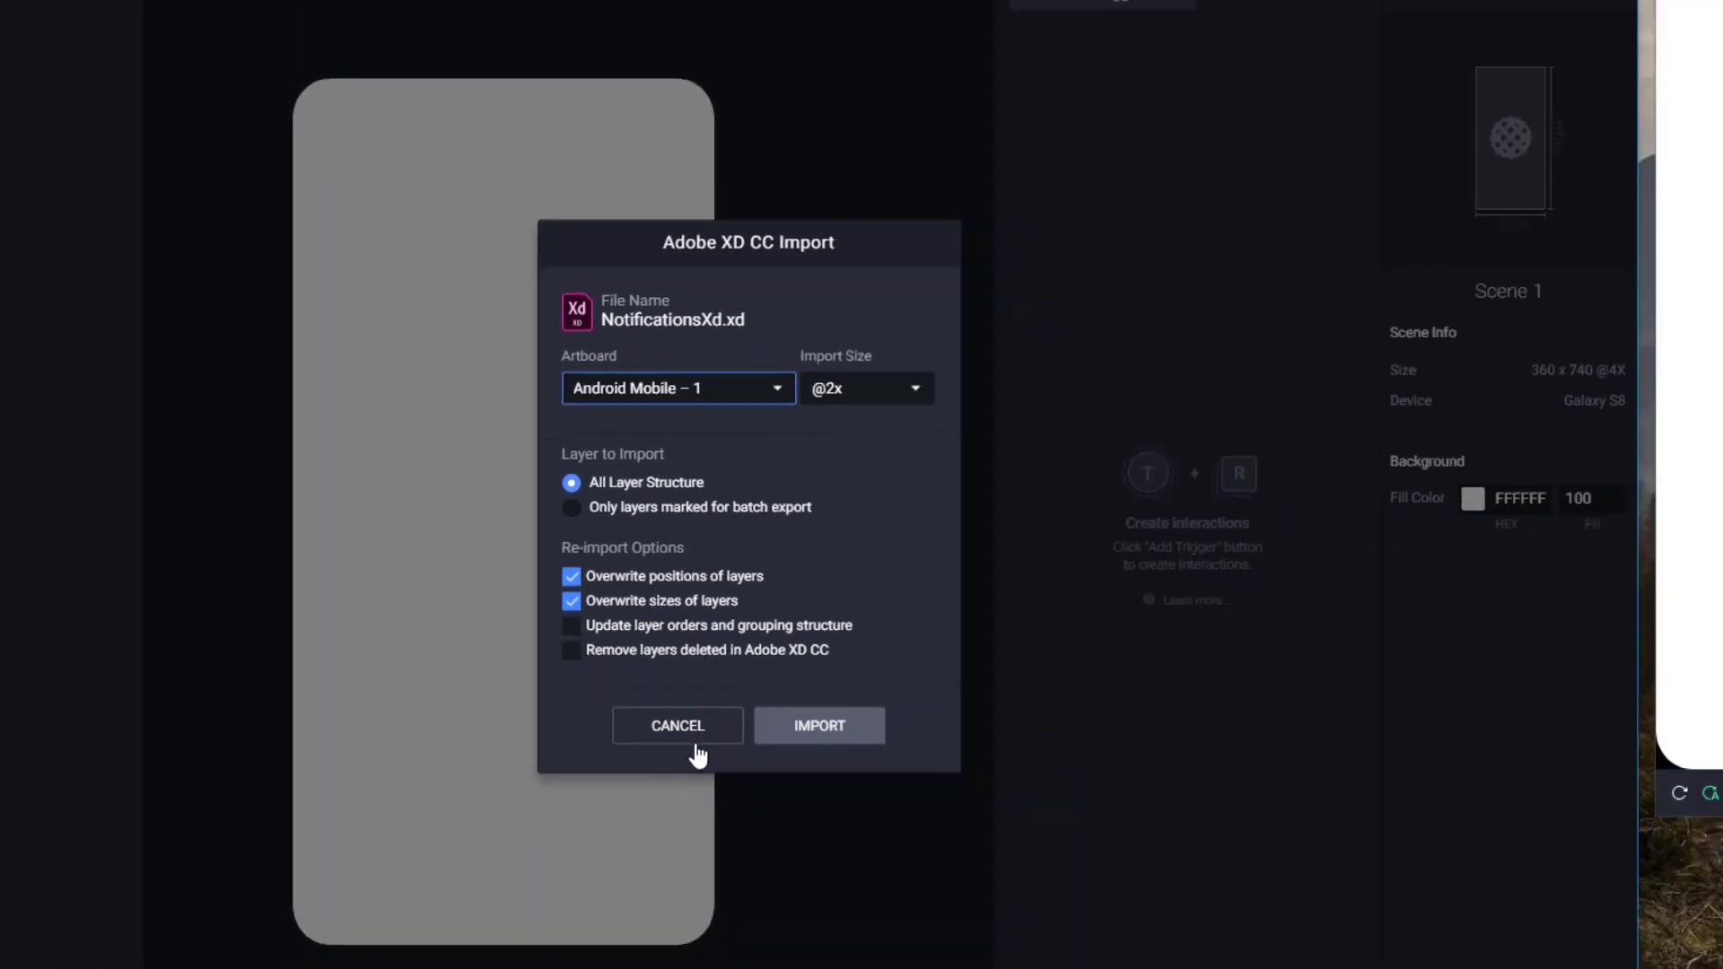
{"action": "left_click", "coordinate": [759, 817]}
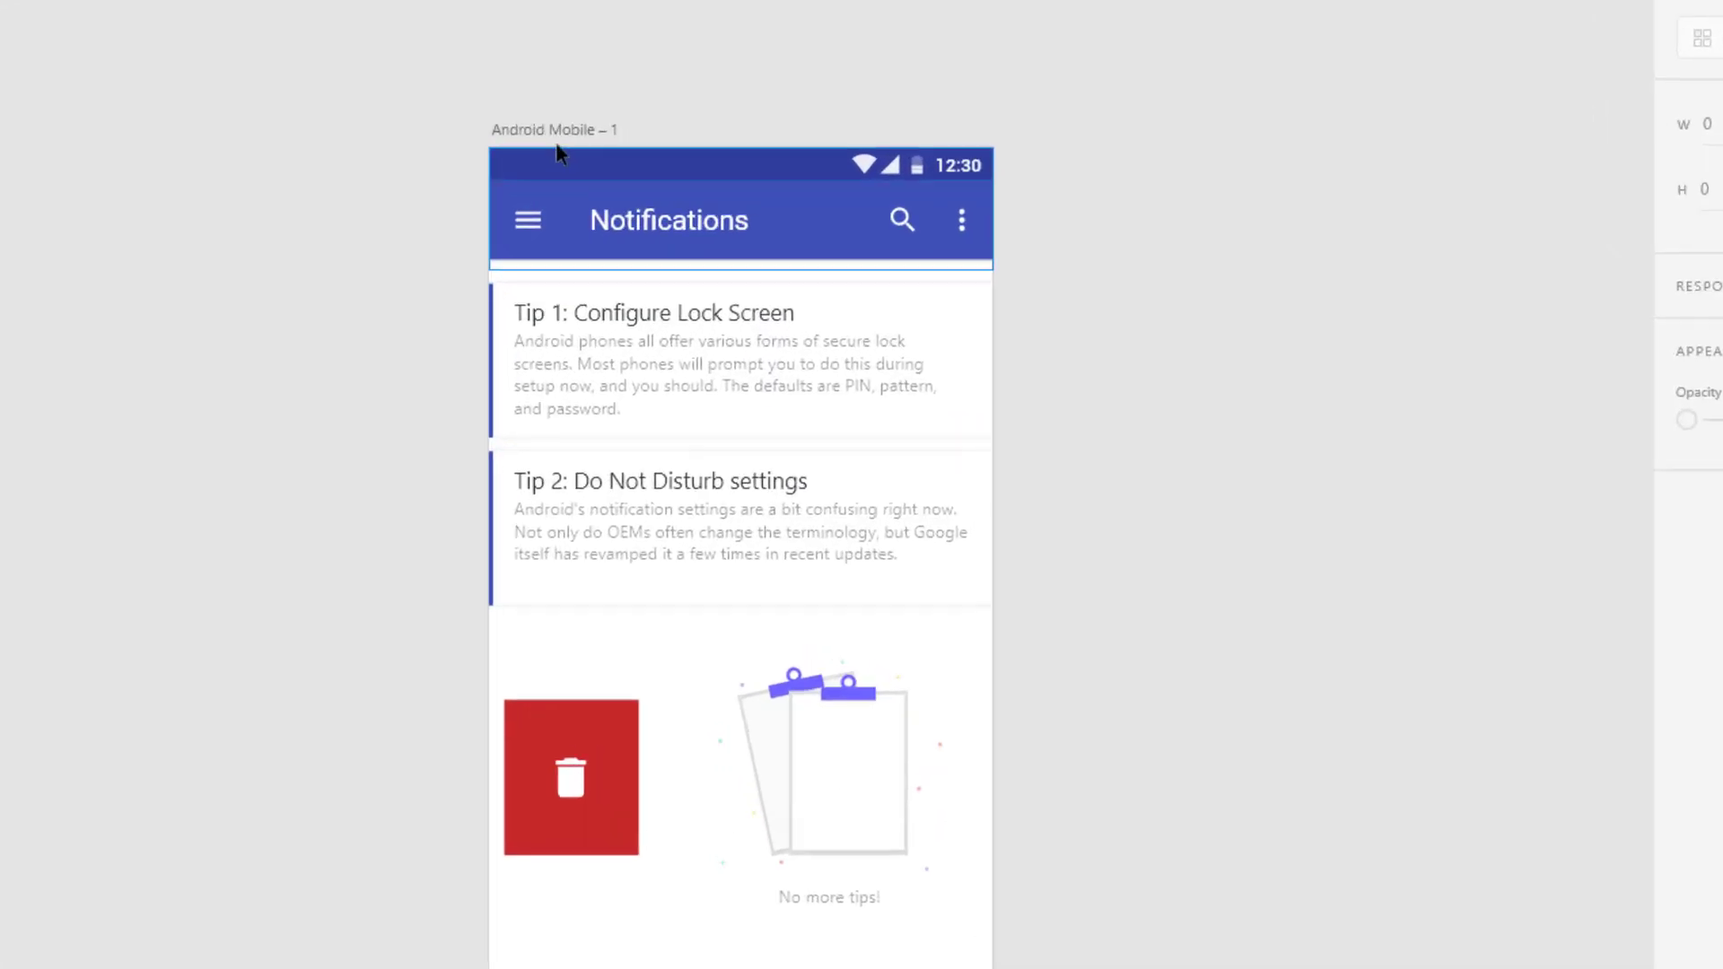
Step: Switch to Adobe XD and rename the Android Mobile – 1 artboard as Notifications
{"action": "double_click", "coordinate": [490, 108]}
{"action": "type", "text": "Notifi"}
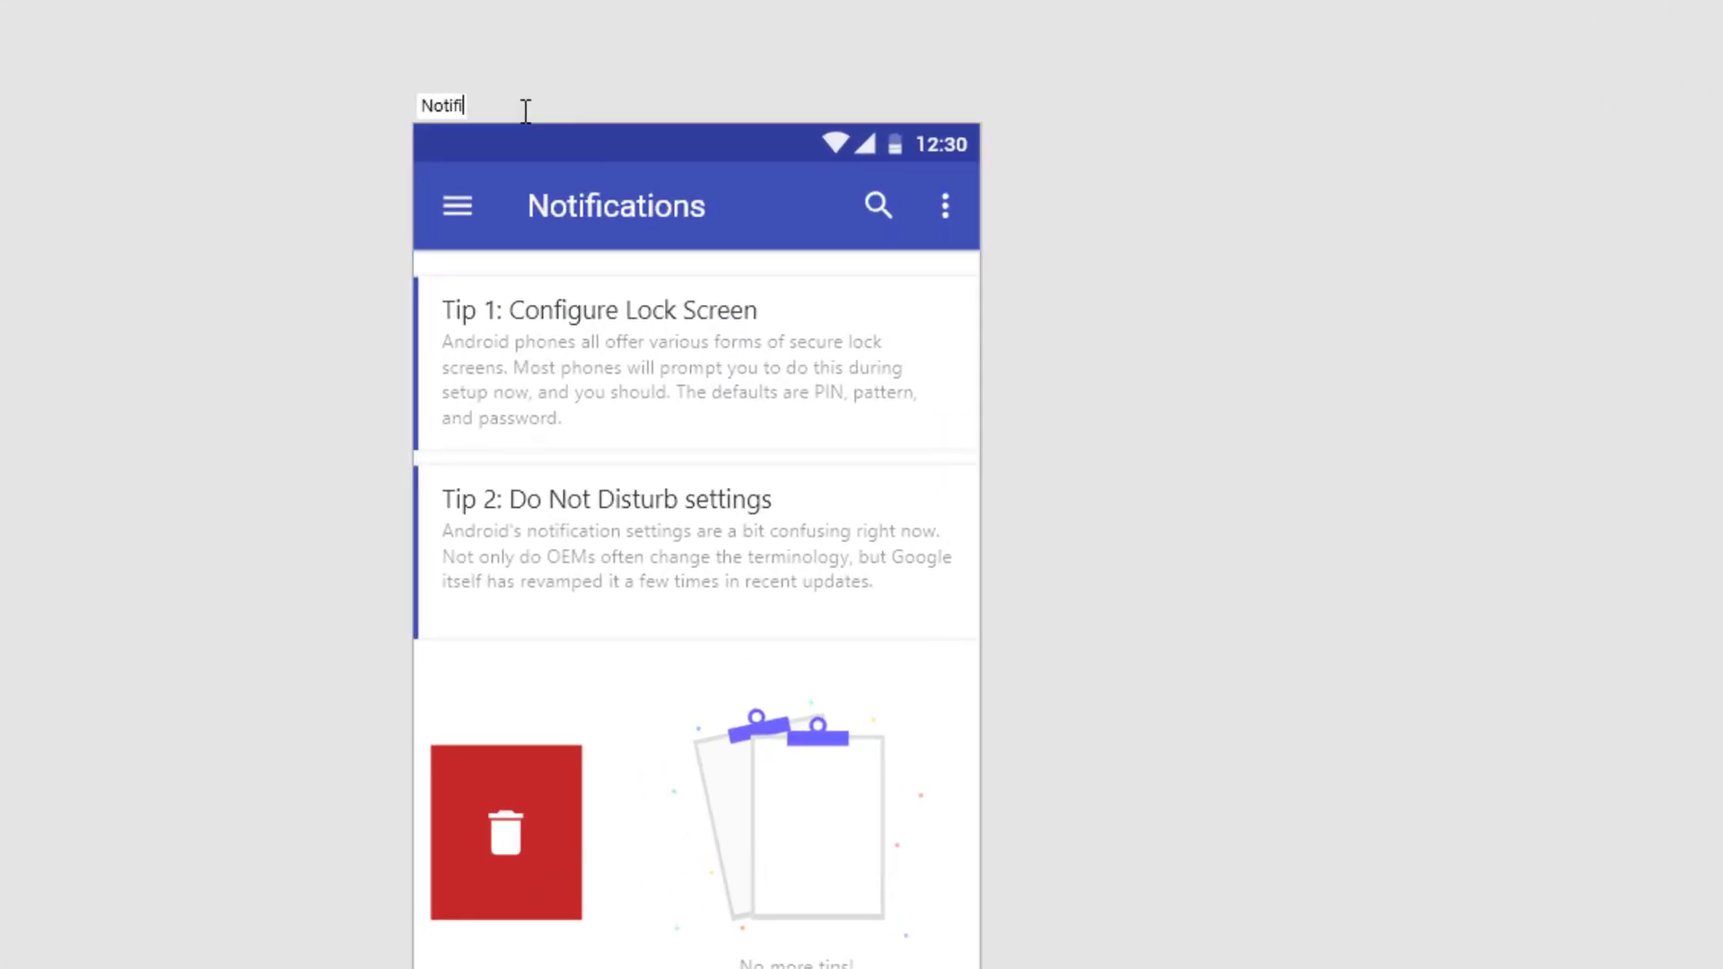
{"action": "type", "text": "cations"}
{"action": "key", "text": "Return"}
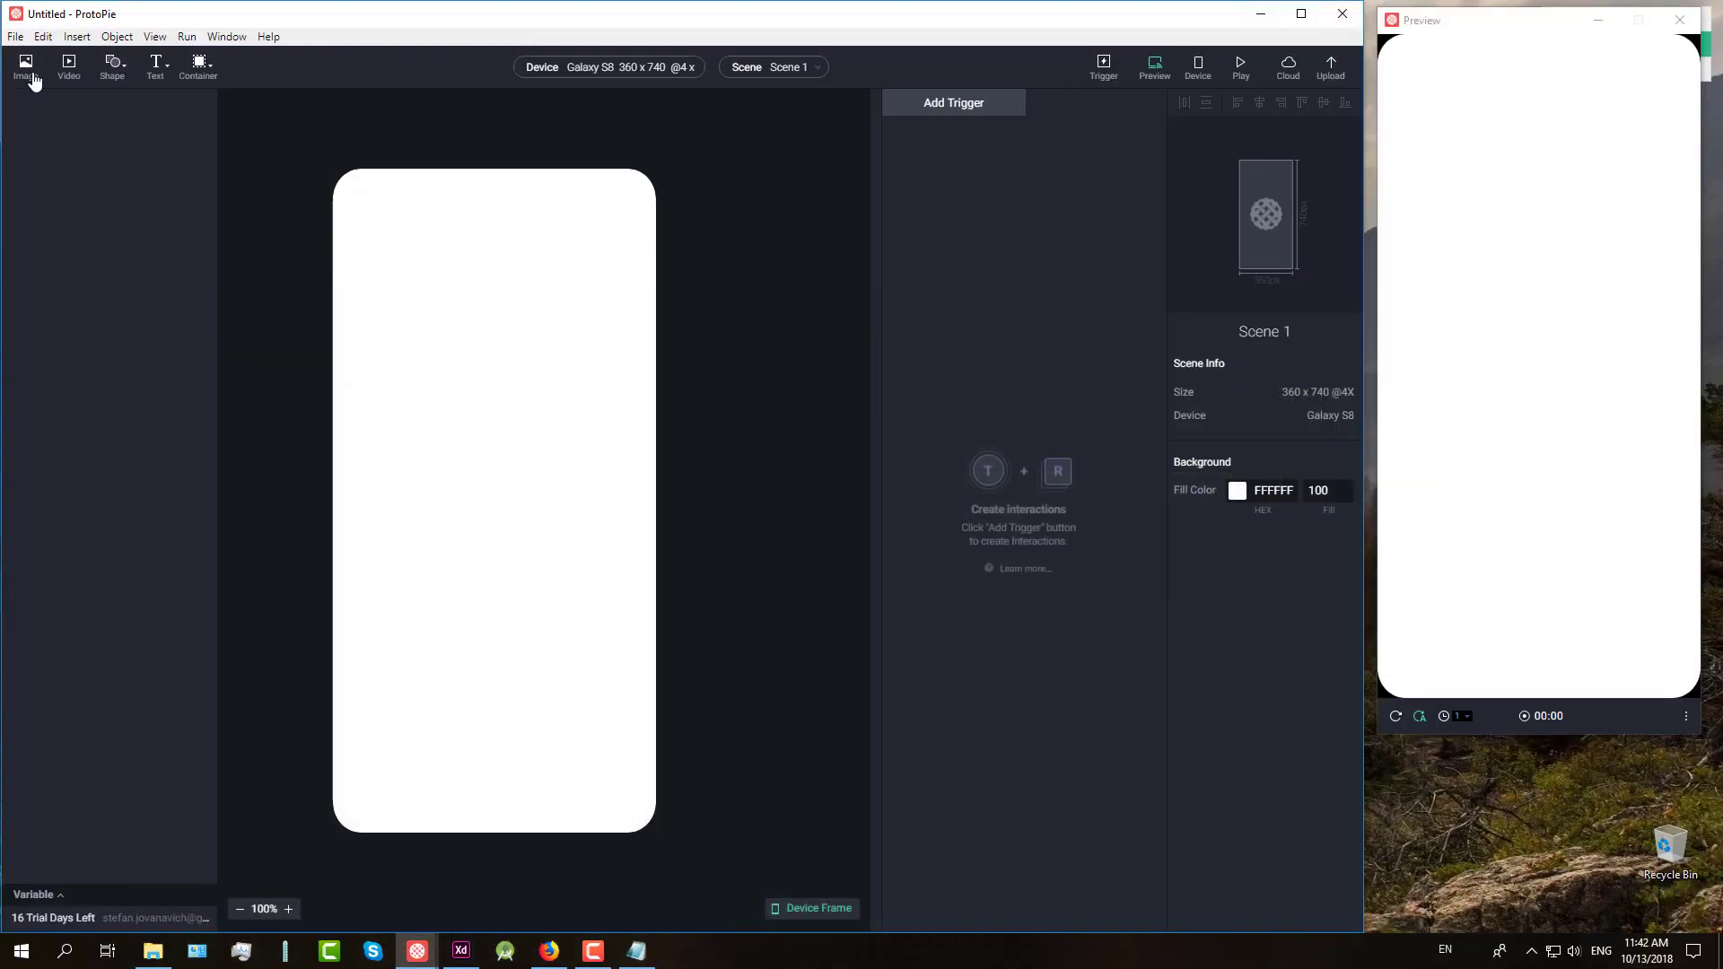
{"action": "left_click", "coordinate": [15, 36]}
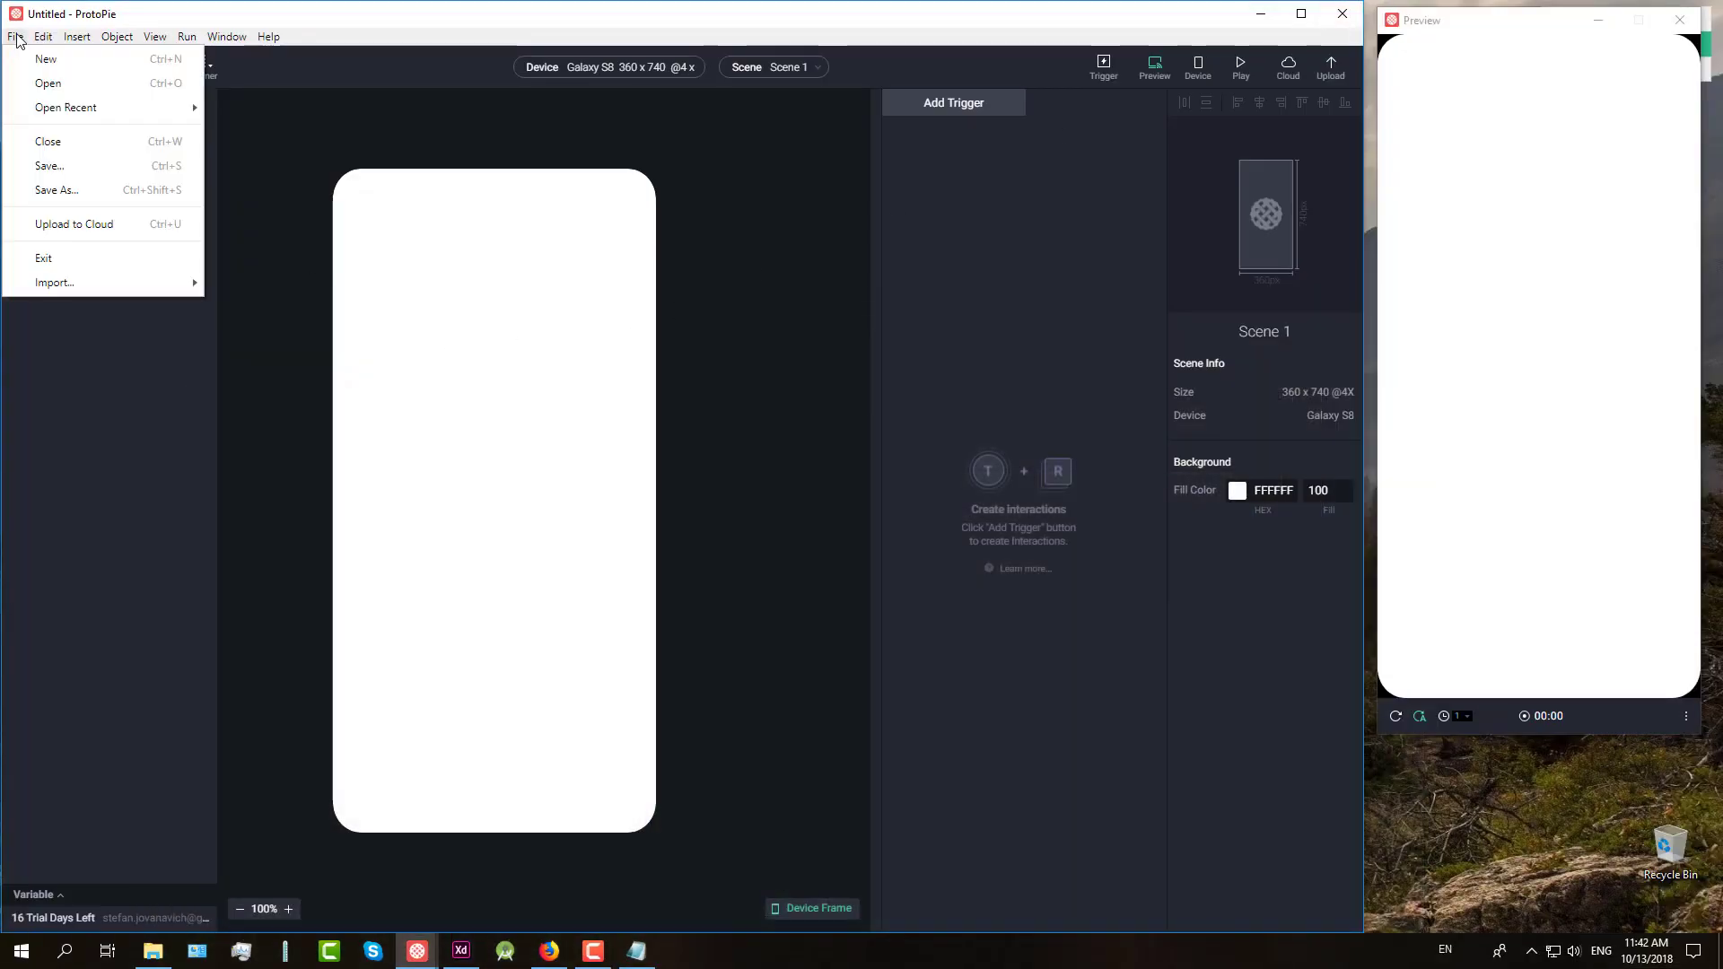
{"action": "mouse_move", "coordinate": [54, 281]}
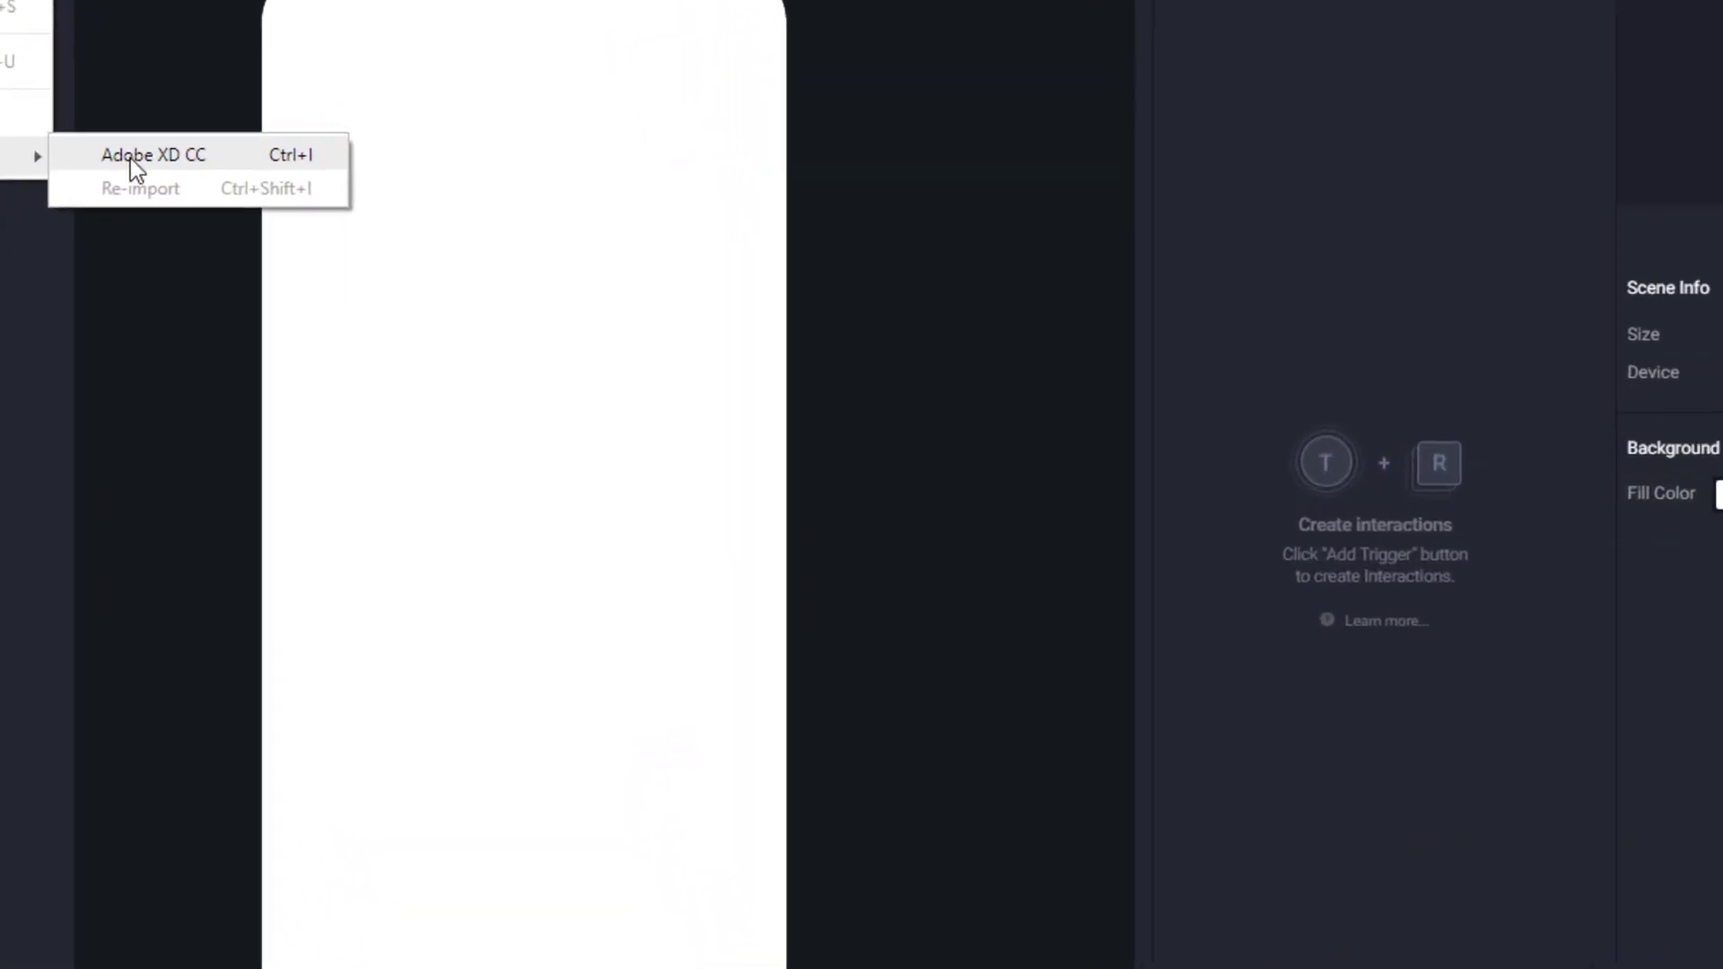
{"action": "left_click", "coordinate": [131, 158]}
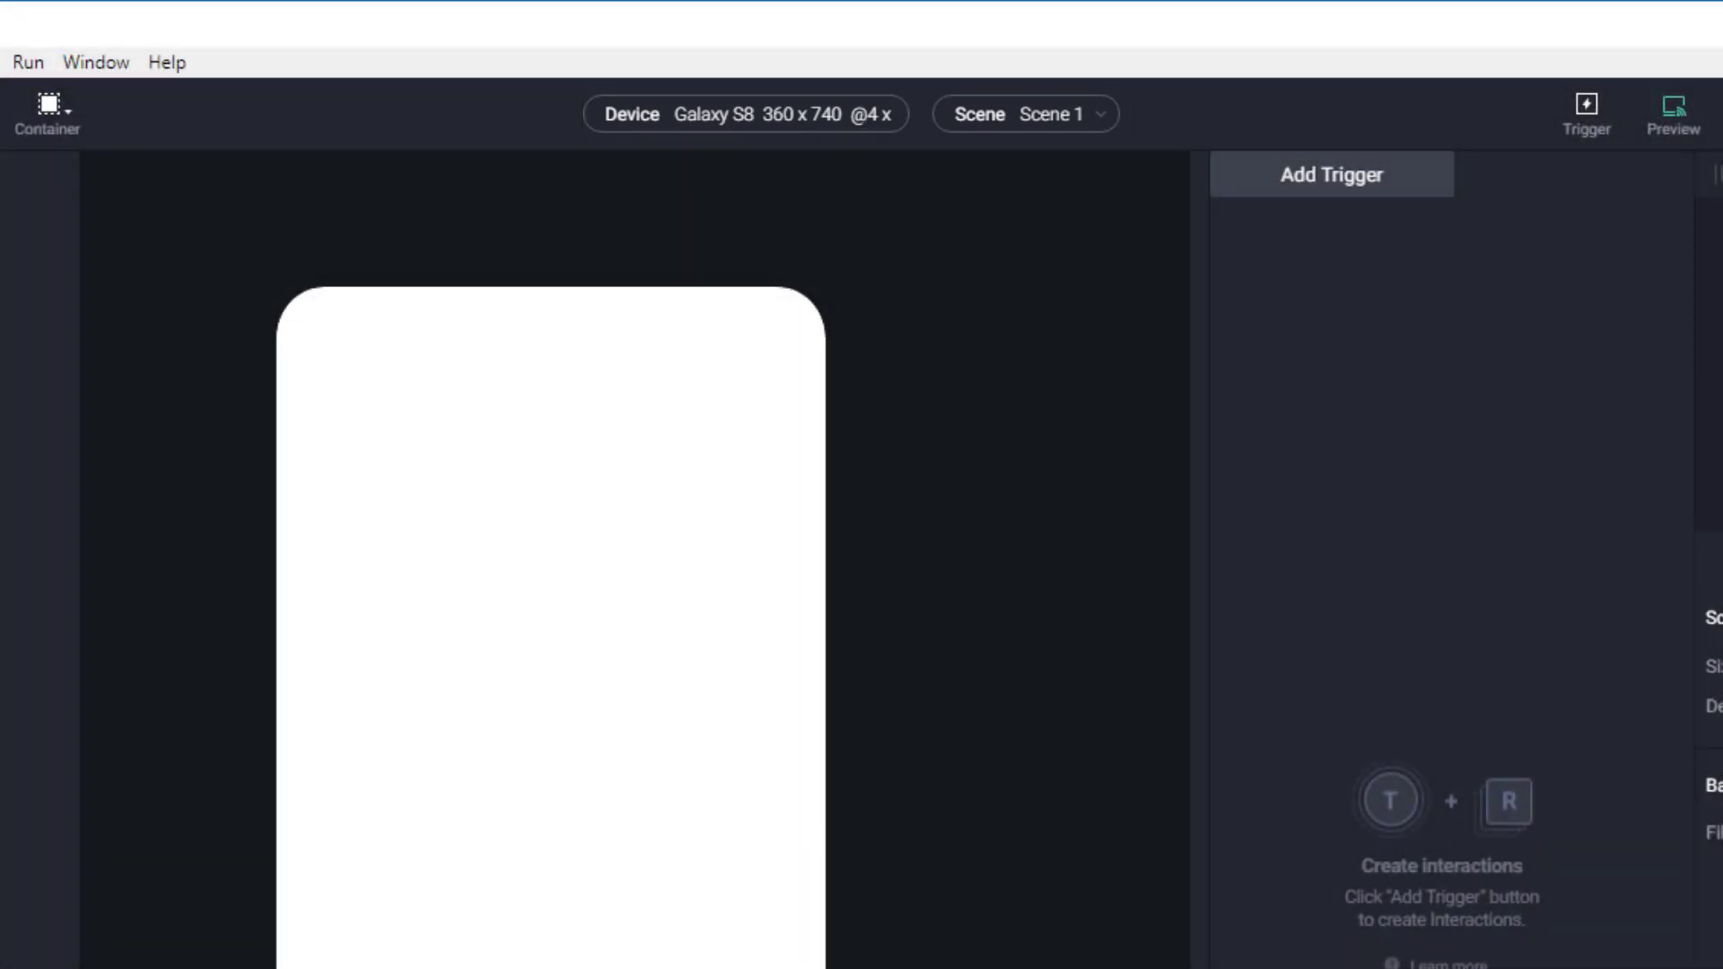
{"action": "key", "text": "alt+f"}
{"action": "mouse_move", "coordinate": [27, 481]}
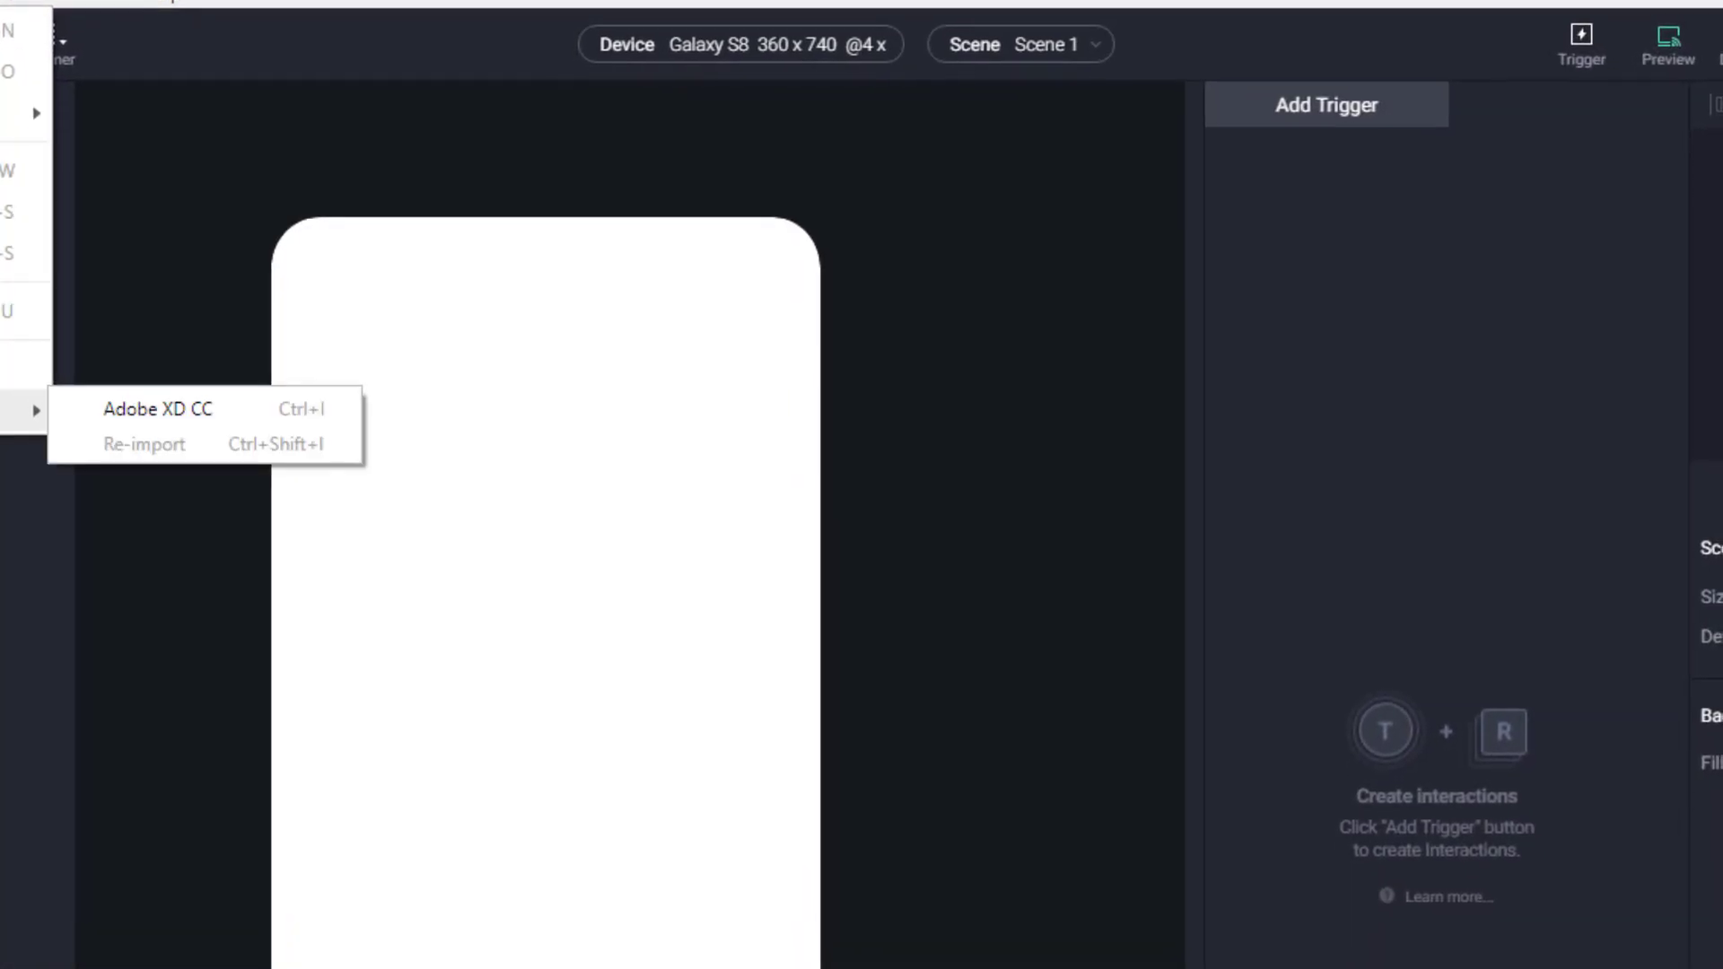
{"action": "left_click", "coordinate": [155, 485]}
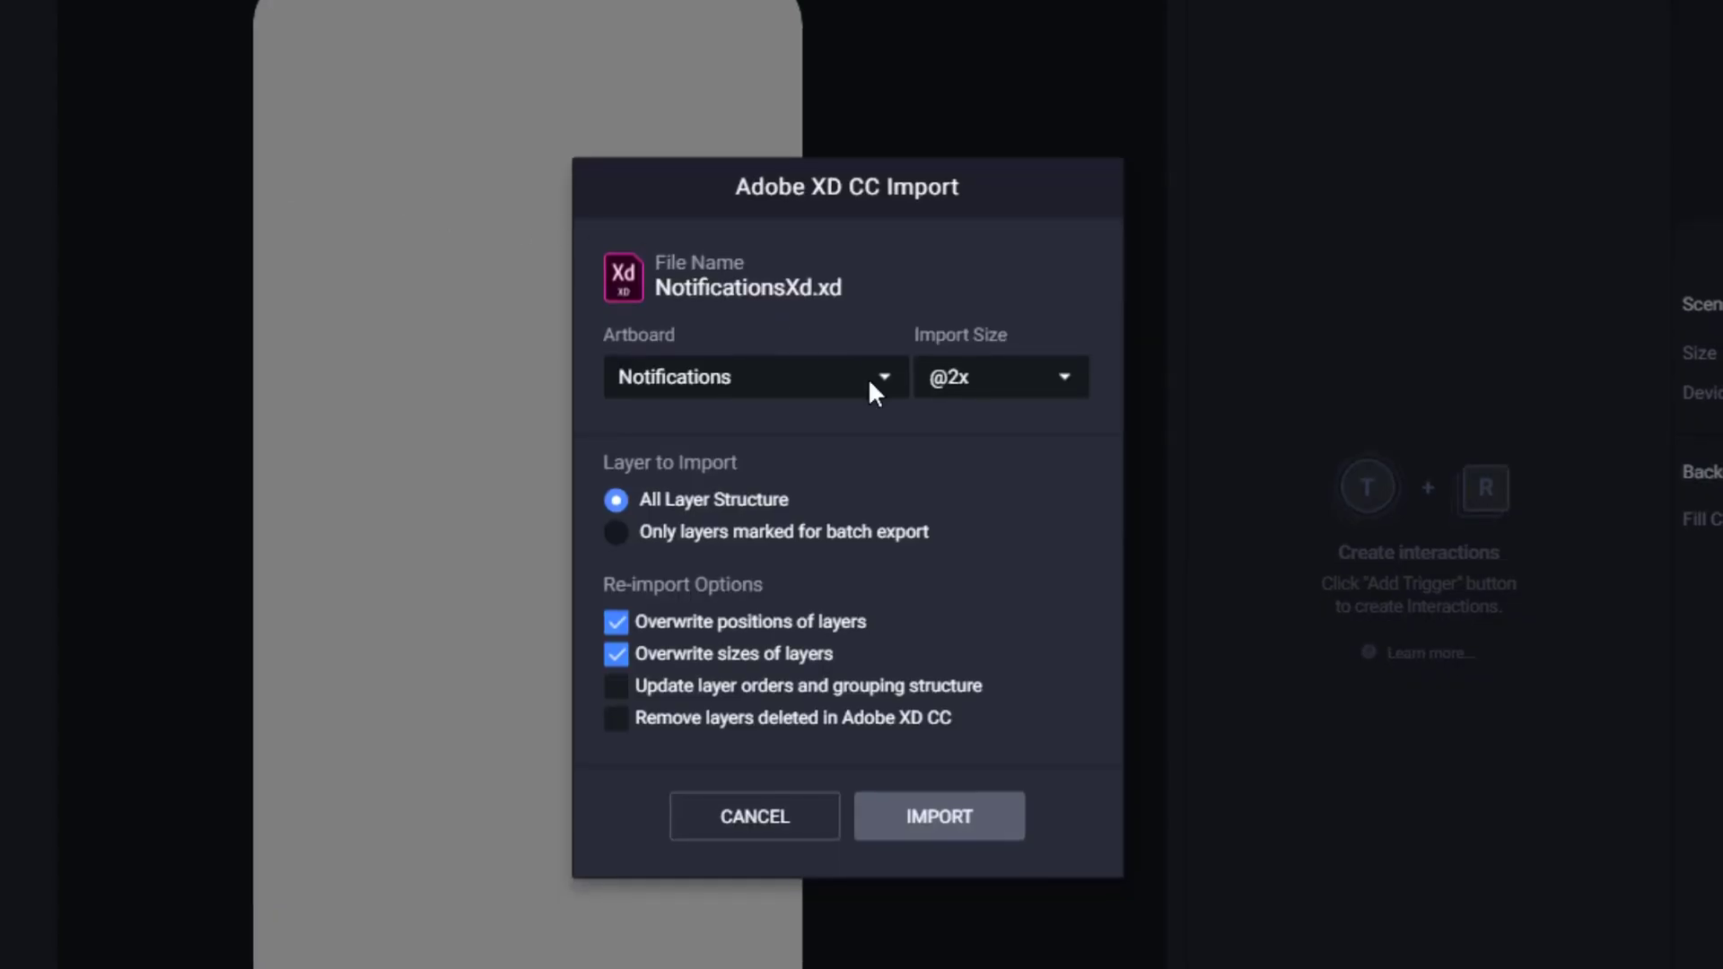
{"action": "left_click", "coordinate": [1070, 379]}
{"action": "left_click", "coordinate": [996, 489]}
{"action": "left_click", "coordinate": [617, 686]}
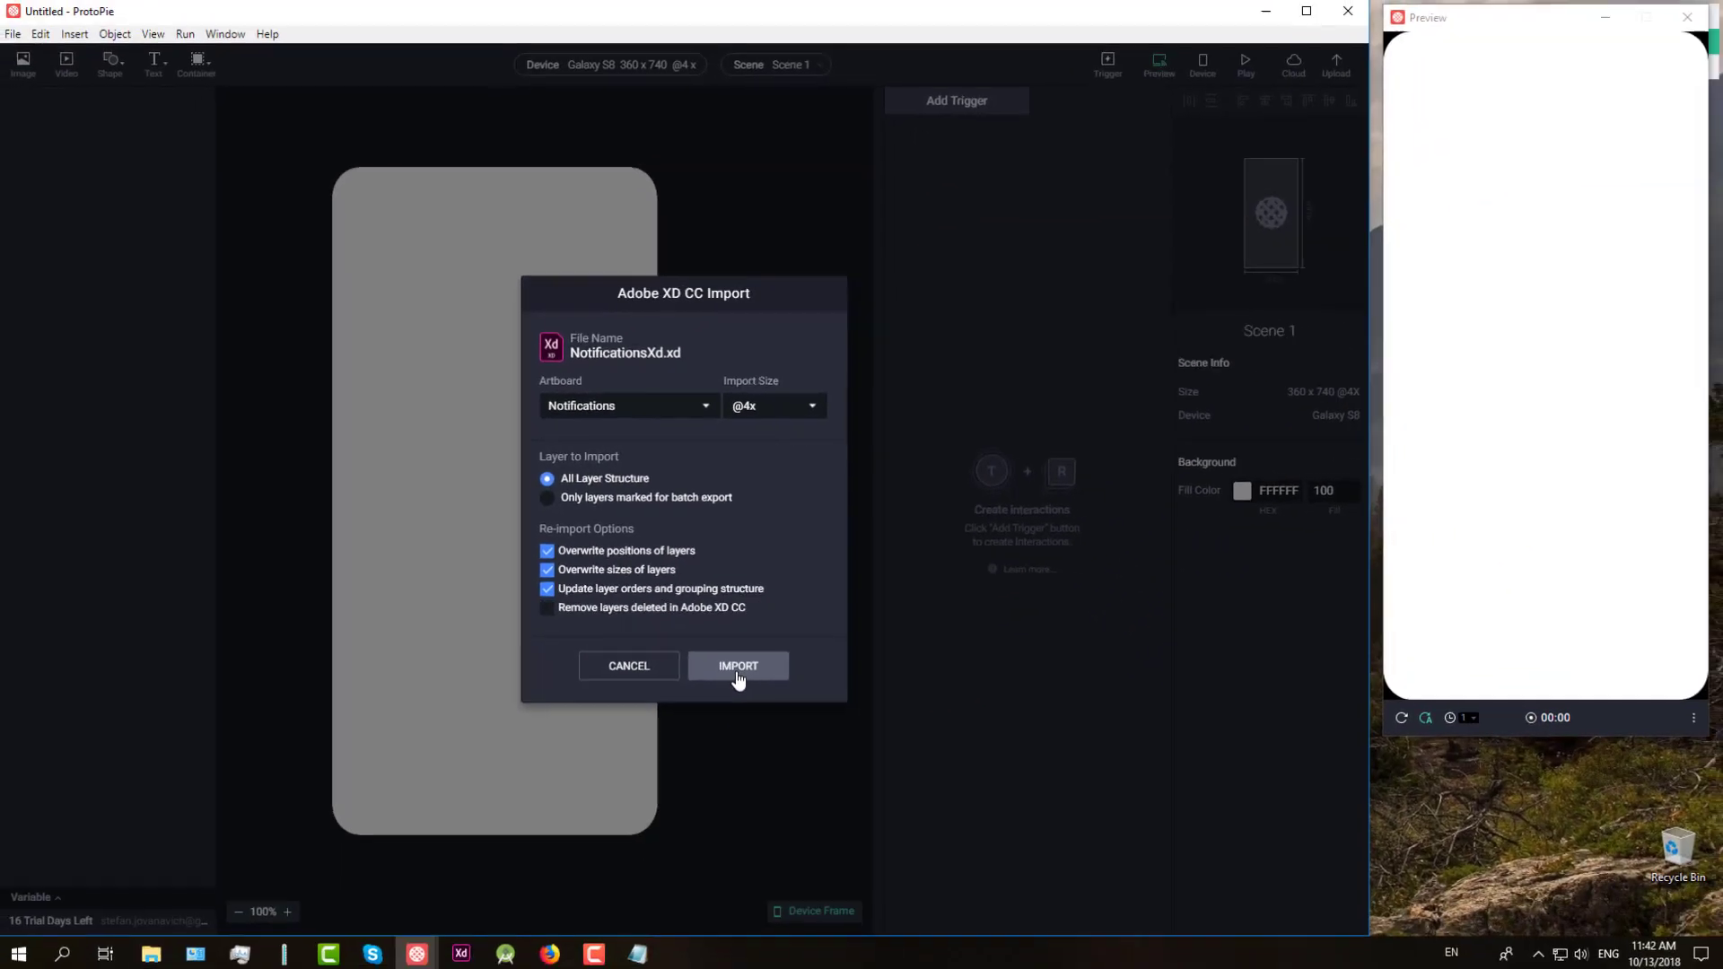
{"action": "left_click", "coordinate": [936, 833]}
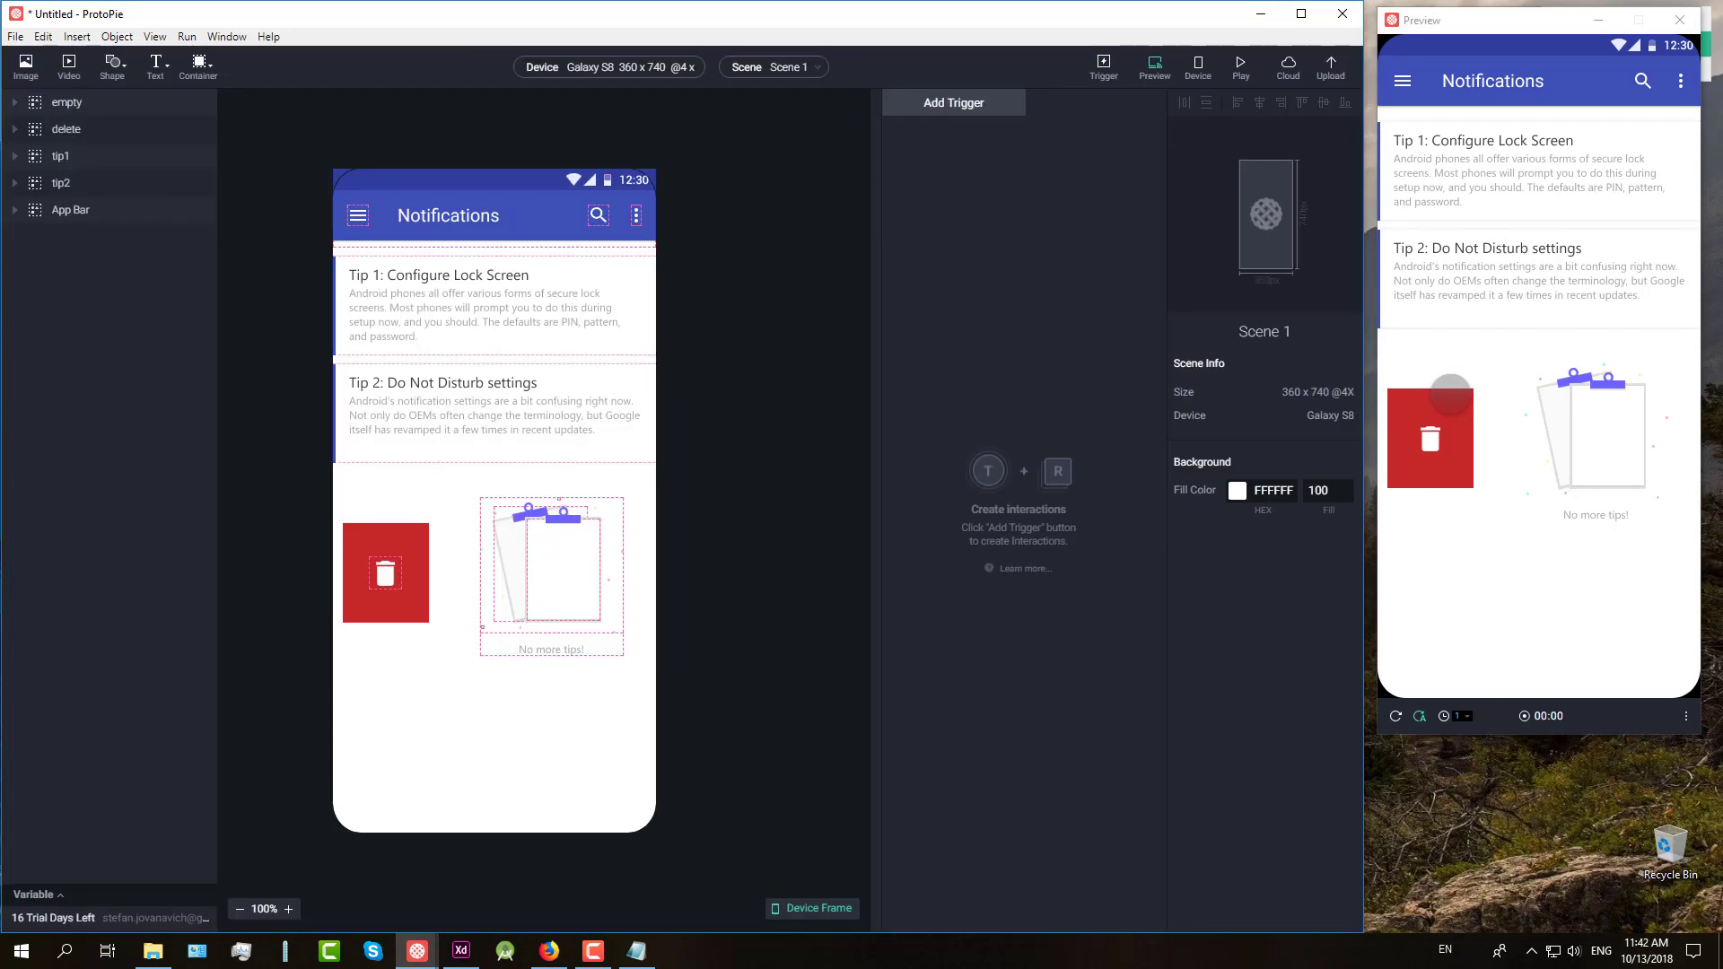
Step: Duplicate the delete group and rename the copy as delete 2
{"action": "scroll", "coordinate": [441, 551], "scroll_direction": "up", "scroll_amount": 4}
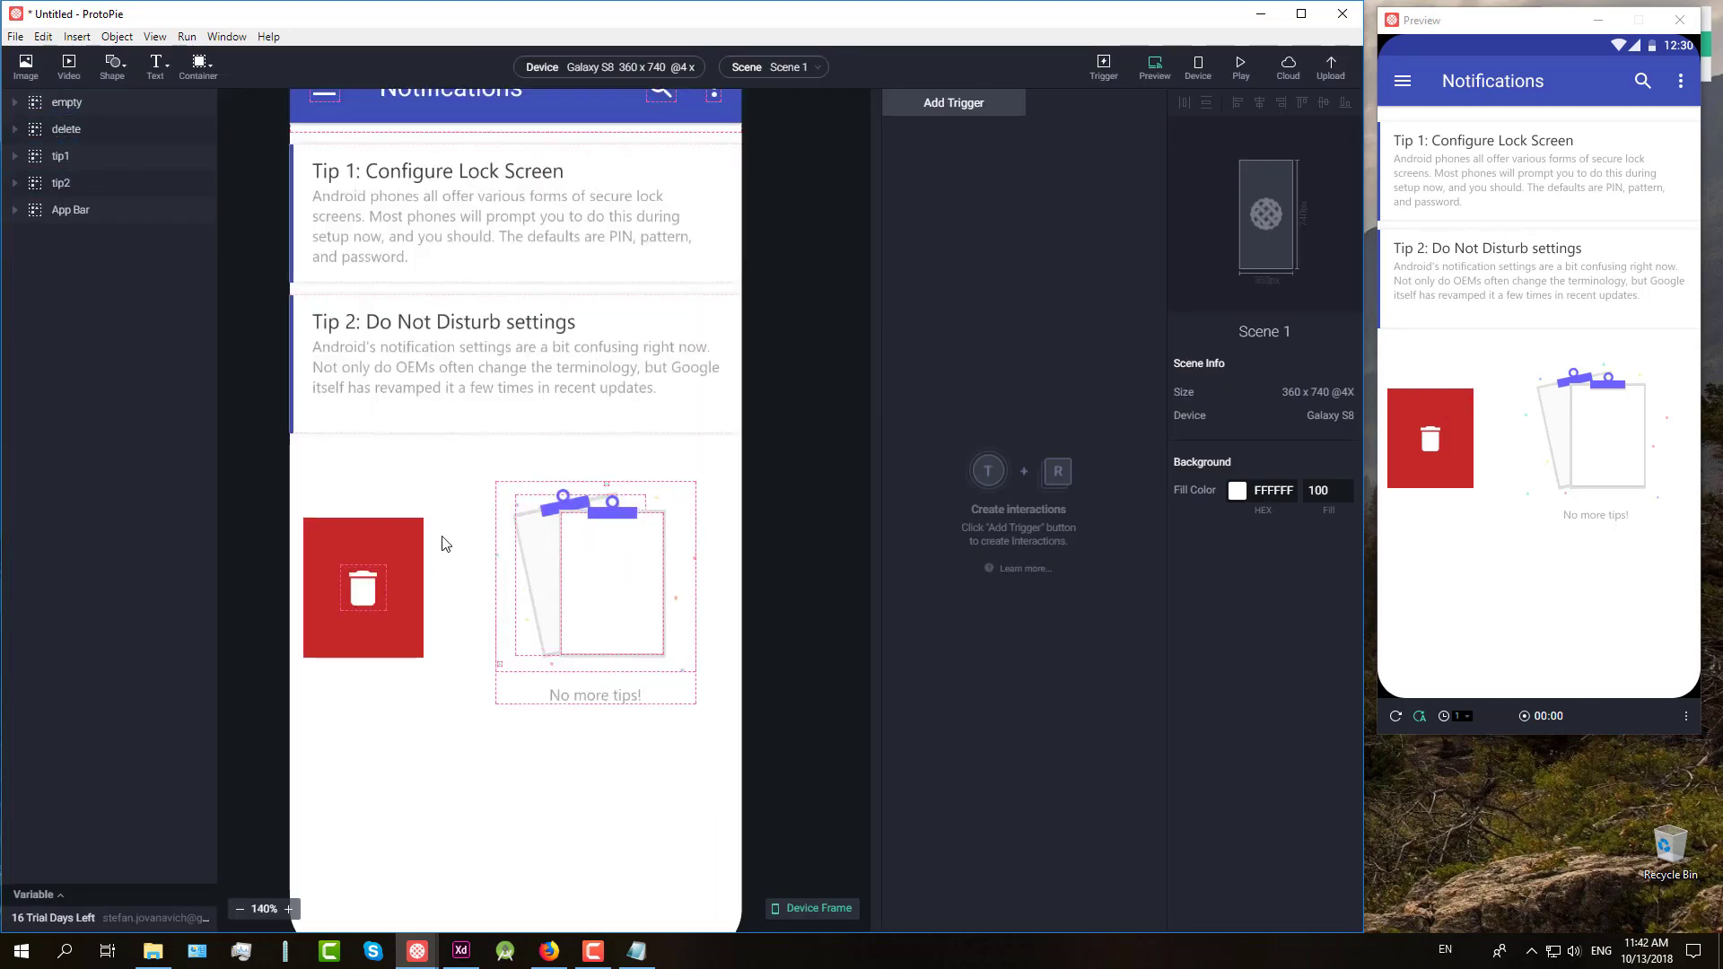
{"action": "left_click_drag", "start_coordinate": [785, 416], "coordinate": [781, 565]}
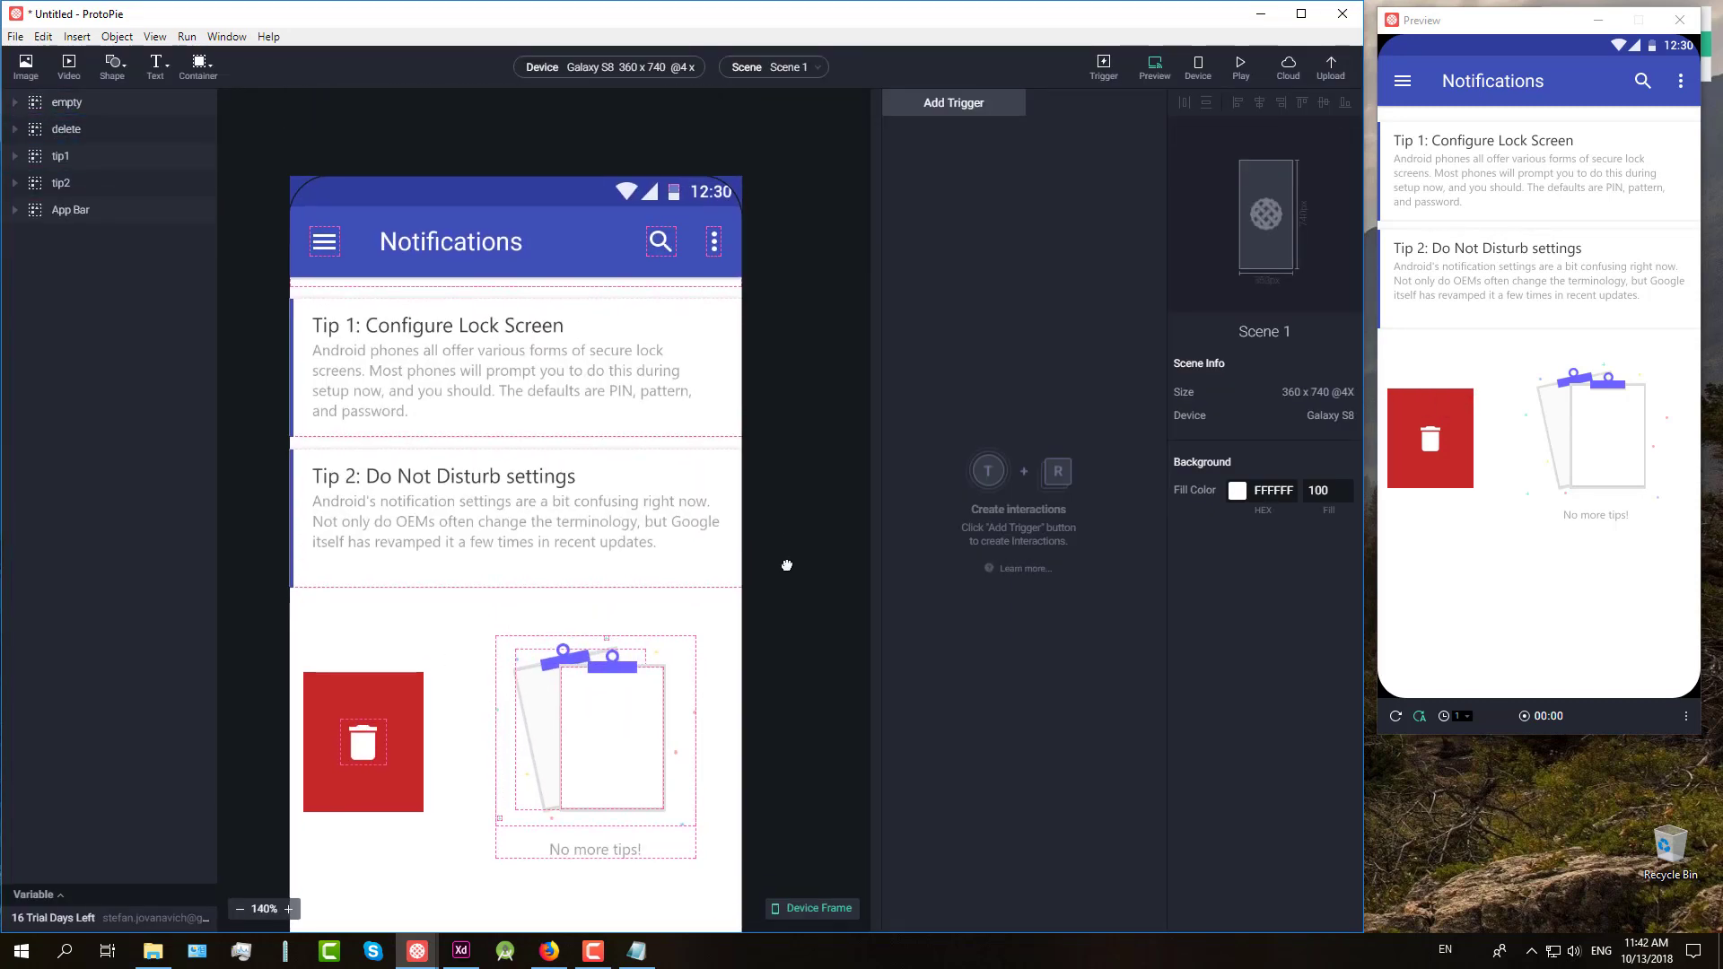
{"action": "left_click", "coordinate": [398, 707]}
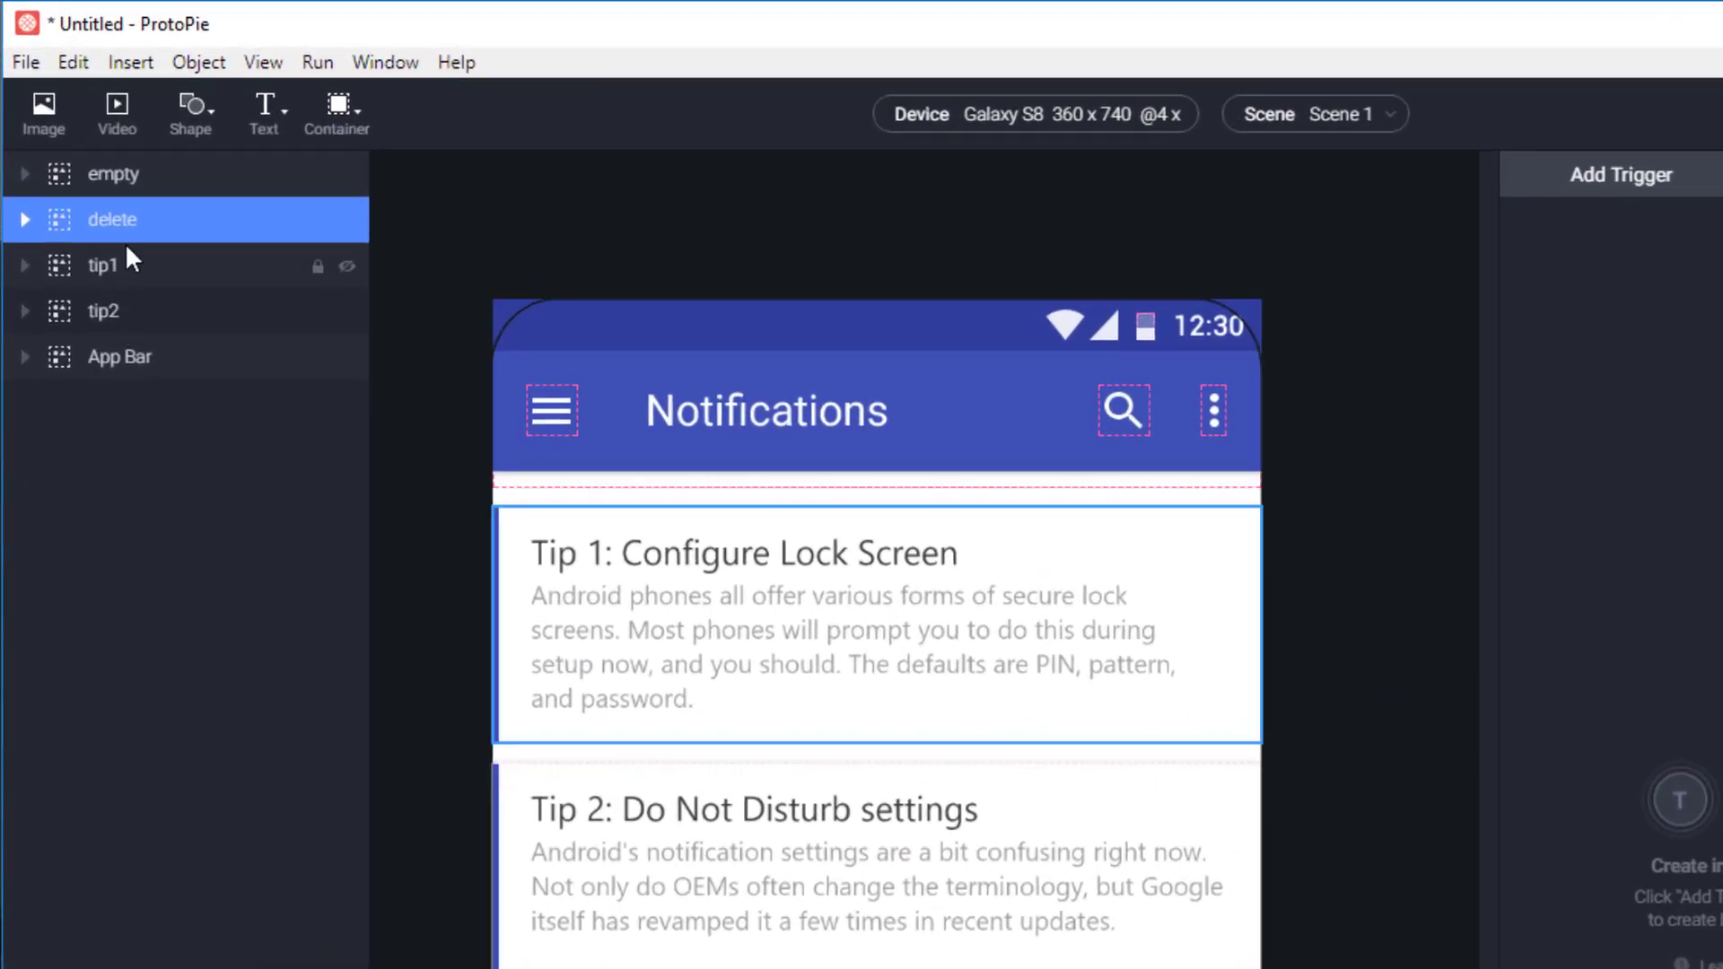
{"action": "key", "text": "ctrl+d"}
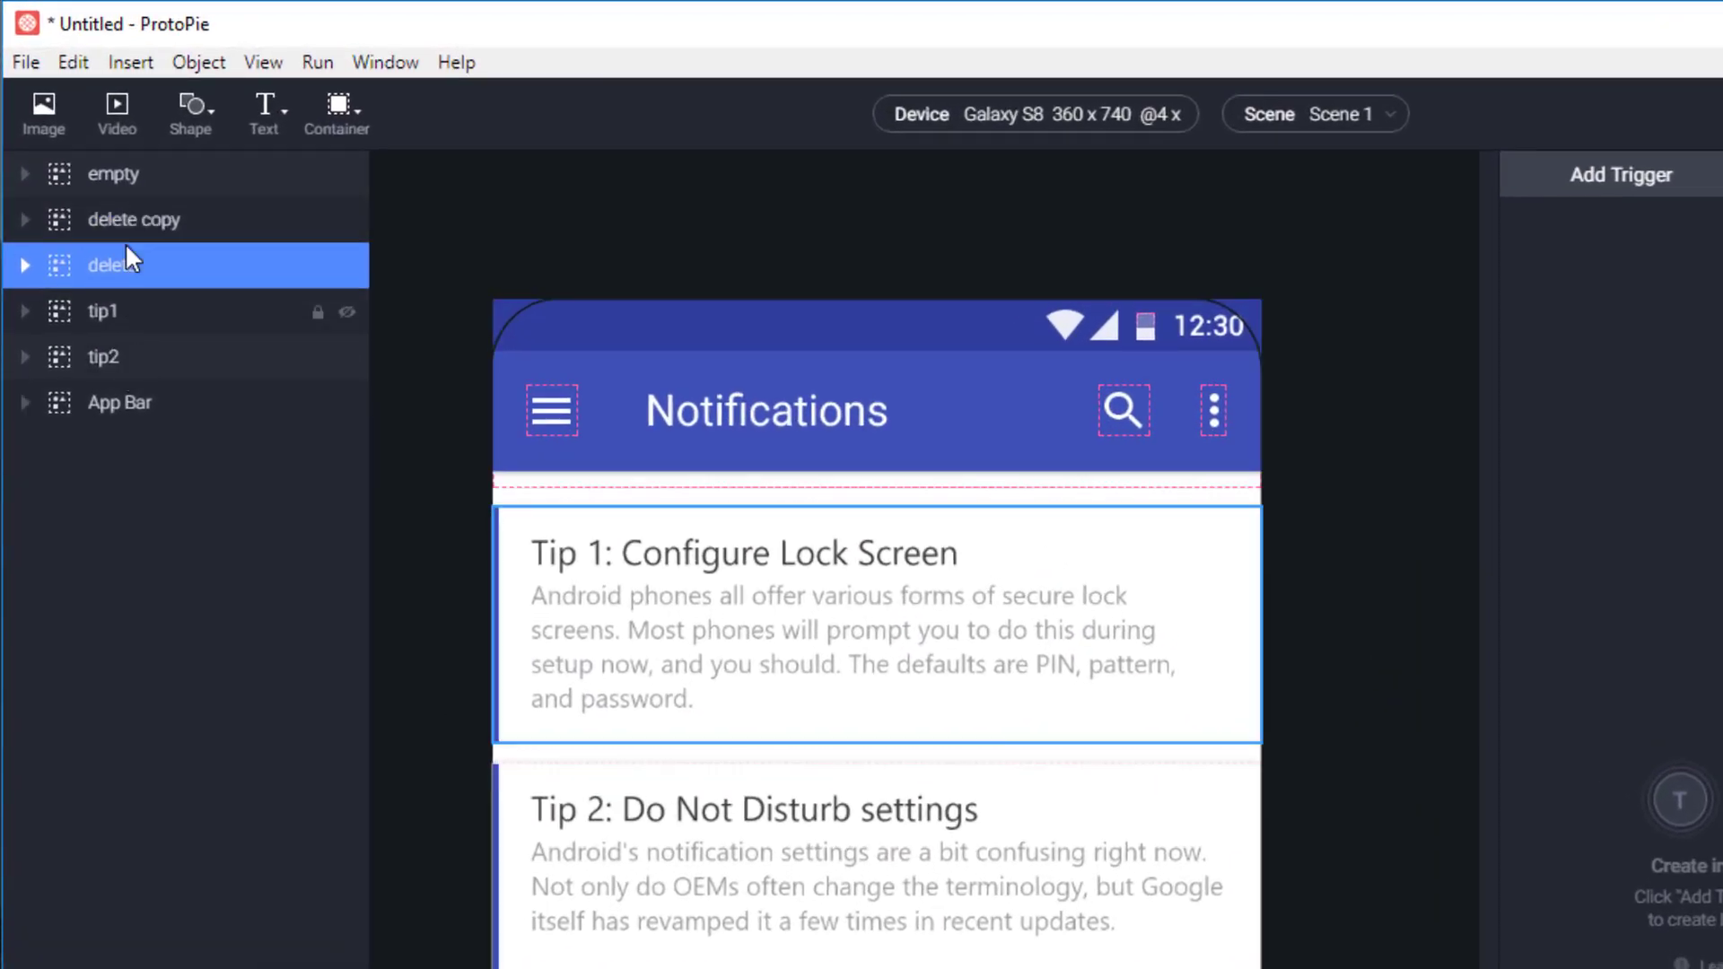
{"action": "double_click", "coordinate": [133, 219]}
{"action": "type", "text": "delete "}
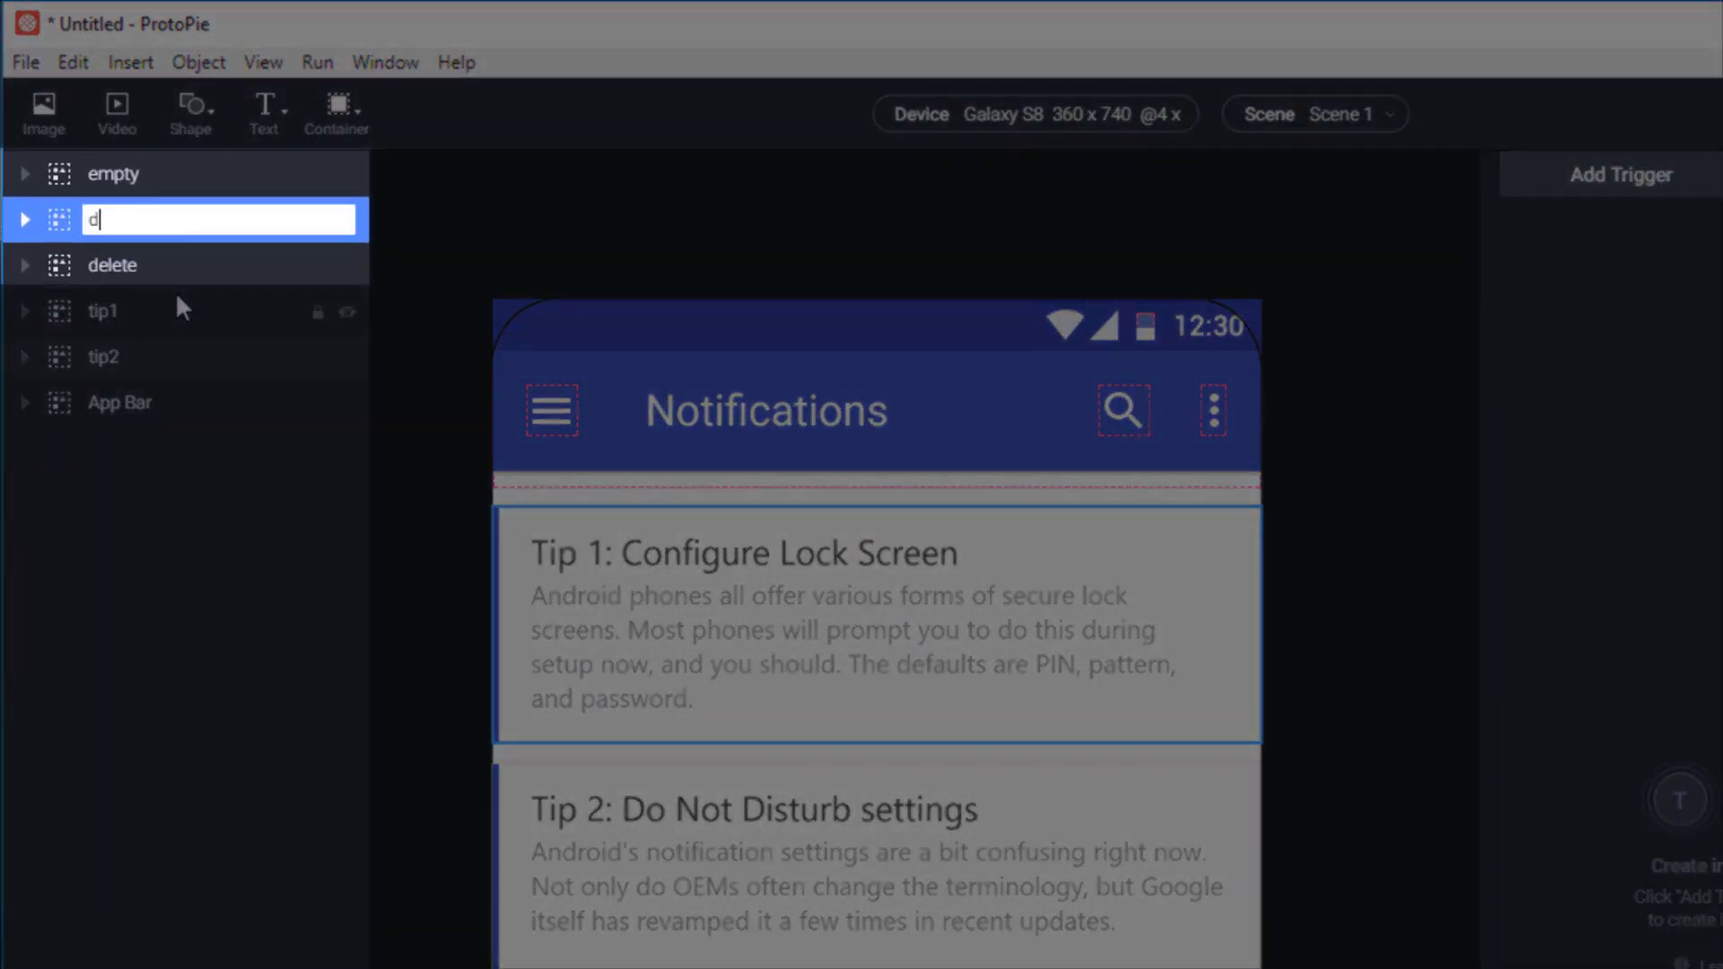
{"action": "type", "text": "2"}
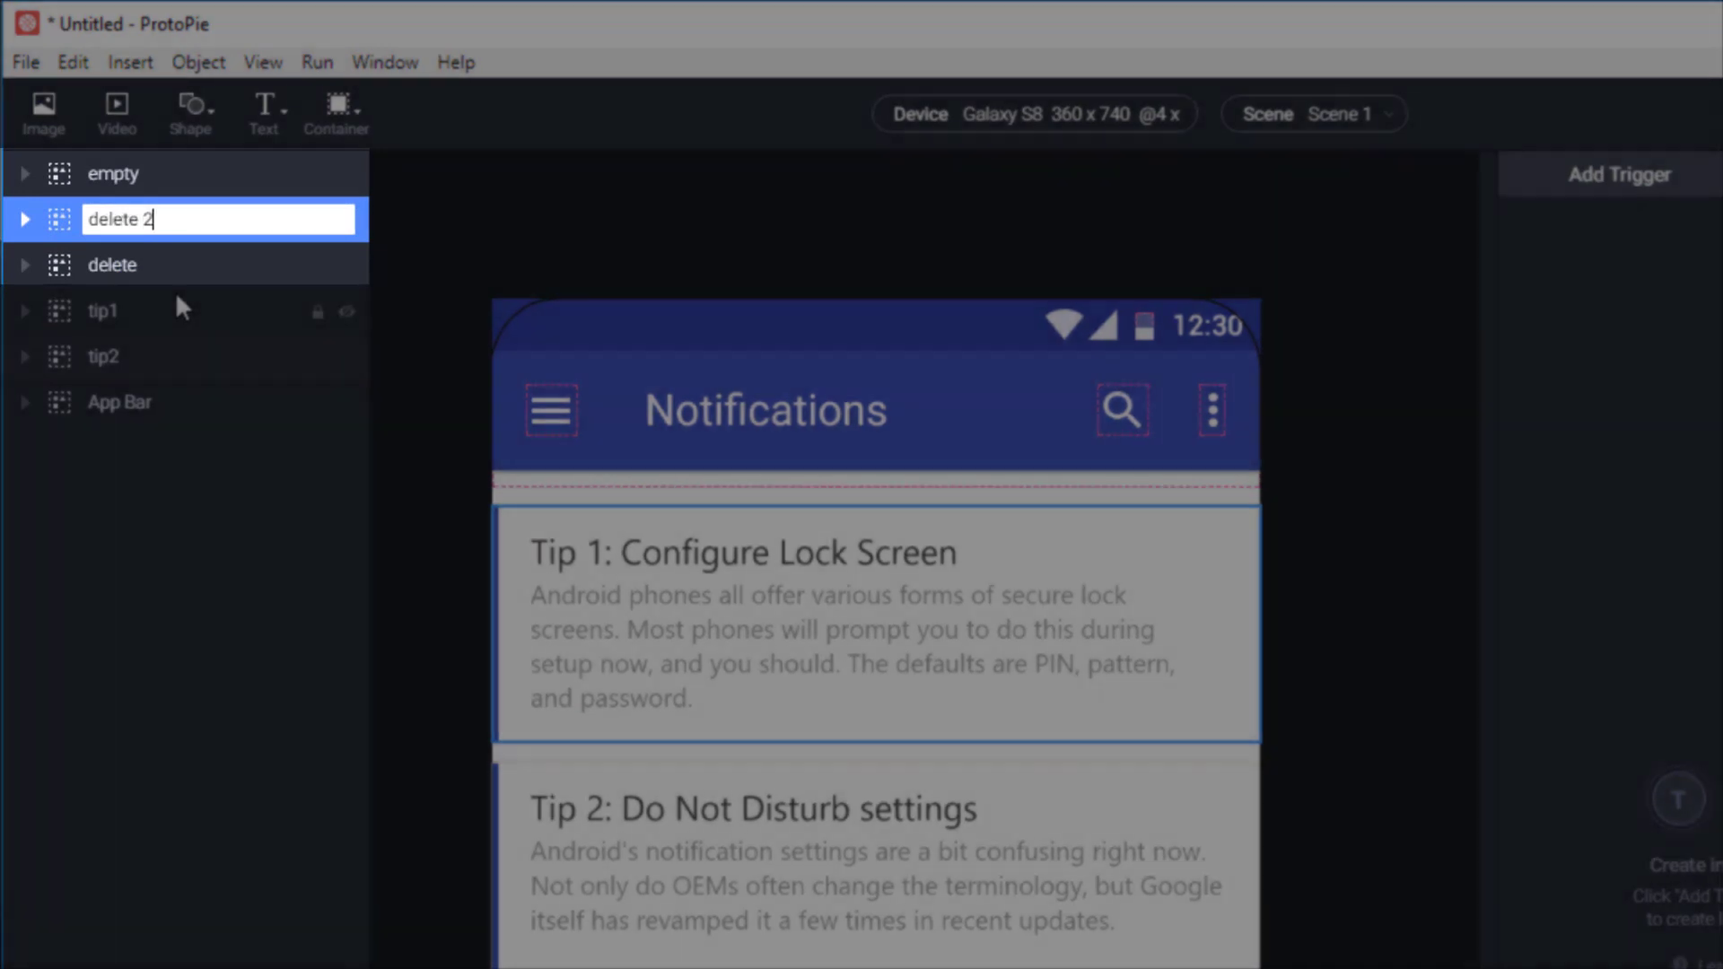
{"action": "key", "text": "Return"}
Step: Place the delete tile just off the scene's right edge beside tip1, and delete 2 beside tip2 at X 360, Y 217
{"action": "left_click_drag", "start_coordinate": [385, 719], "coordinate": [477, 636]}
{"action": "left_click_drag", "start_coordinate": [344, 725], "coordinate": [778, 350]}
{"action": "left_click_drag", "start_coordinate": [431, 642], "coordinate": [785, 513]}
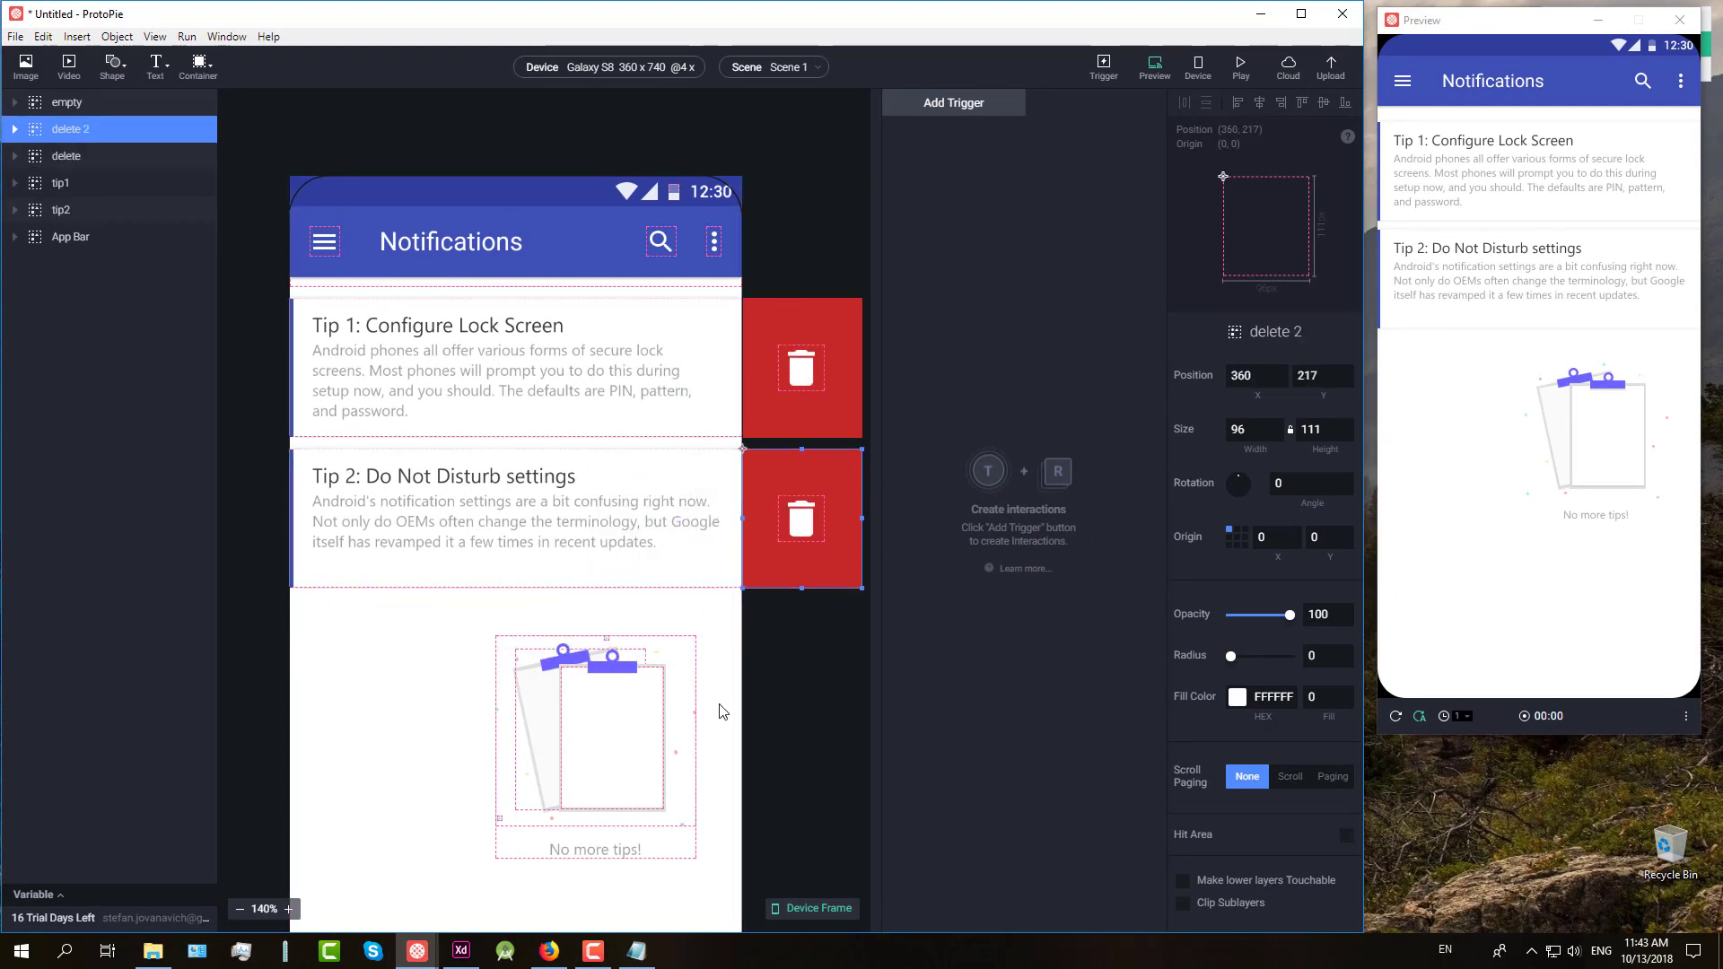
Step: Move the empty group to the horizontal center directly below the tip2 card, at about X 100, Y 328
{"action": "scroll", "coordinate": [773, 666], "scroll_direction": "down", "scroll_amount": 1}
{"action": "left_click_drag", "start_coordinate": [638, 684], "coordinate": [542, 633]}
{"action": "left_click", "coordinate": [804, 660]}
{"action": "scroll", "coordinate": [805, 654], "scroll_direction": "down", "scroll_amount": 1}
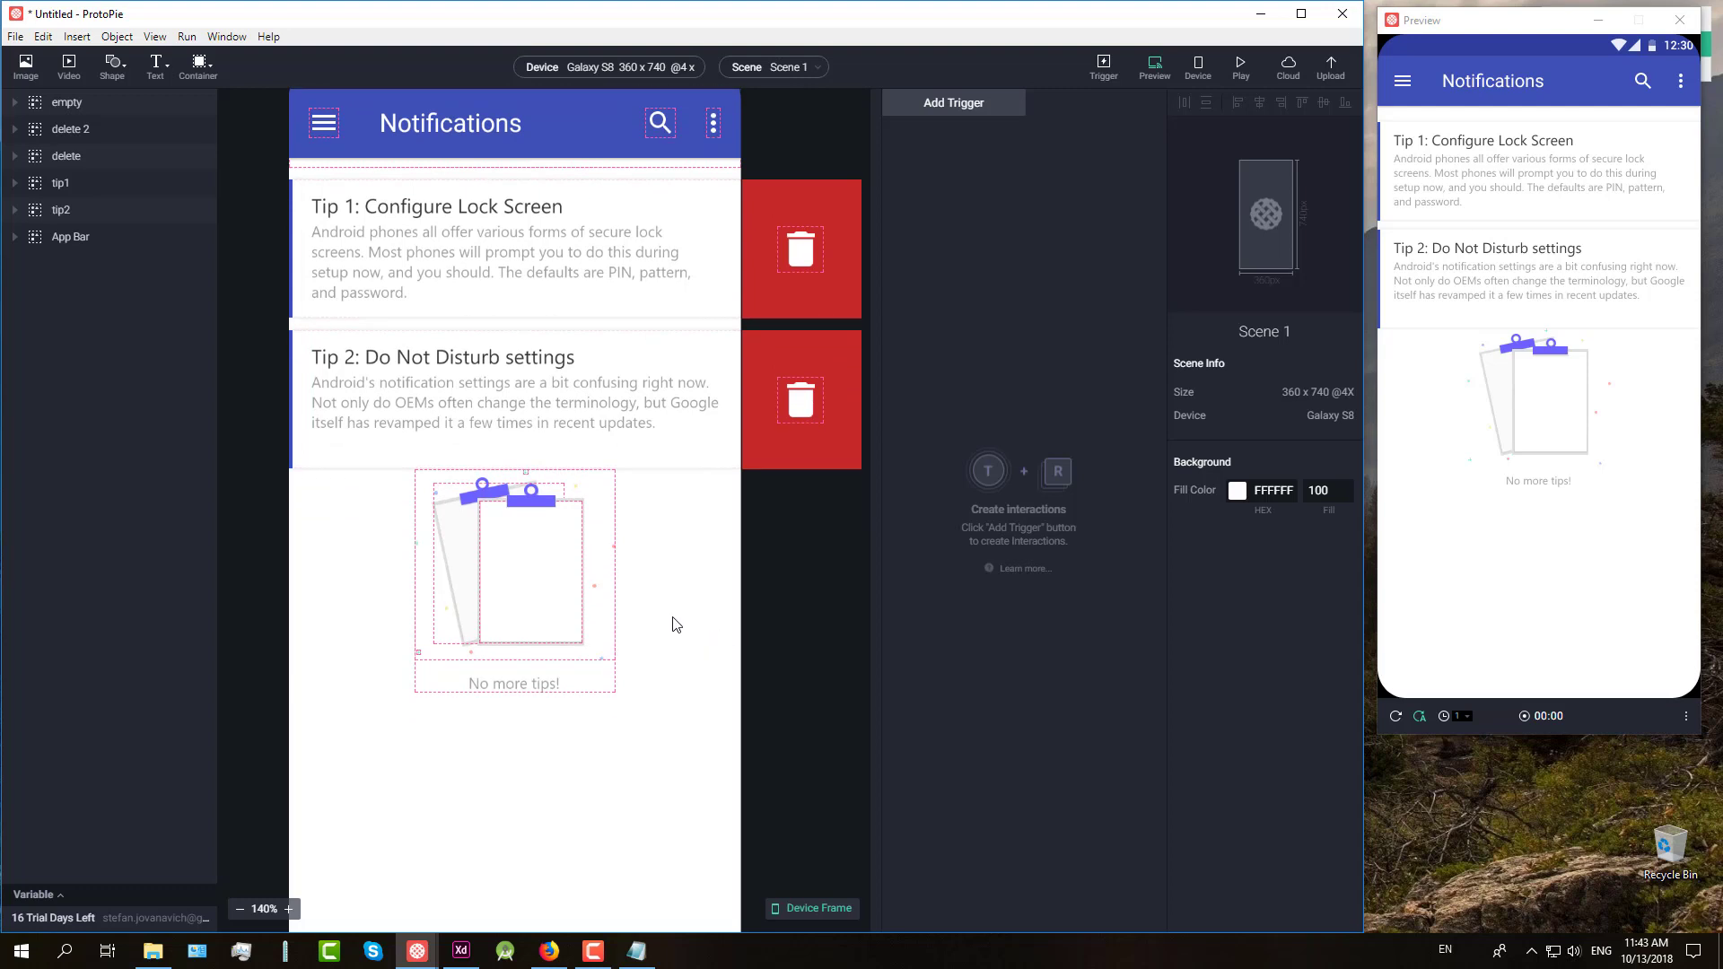
{"action": "scroll", "coordinate": [676, 625], "scroll_direction": "up", "scroll_amount": 1}
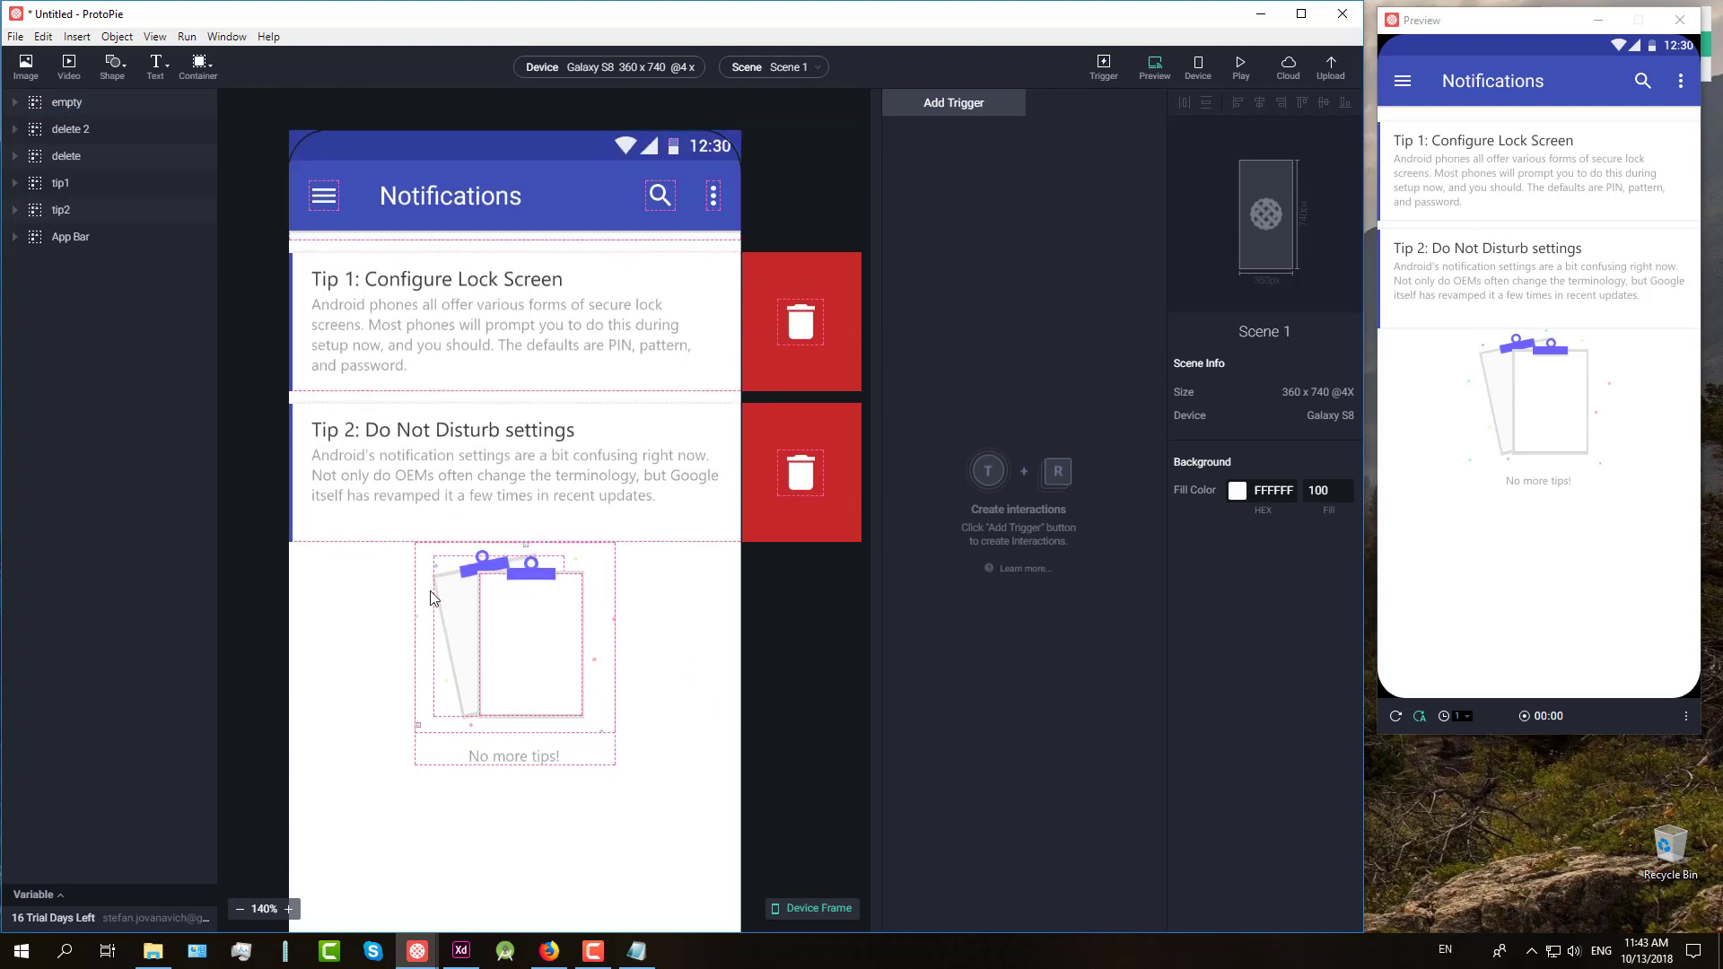
Step: Set the opacity of the empty group to 0
{"action": "left_click", "coordinate": [71, 102]}
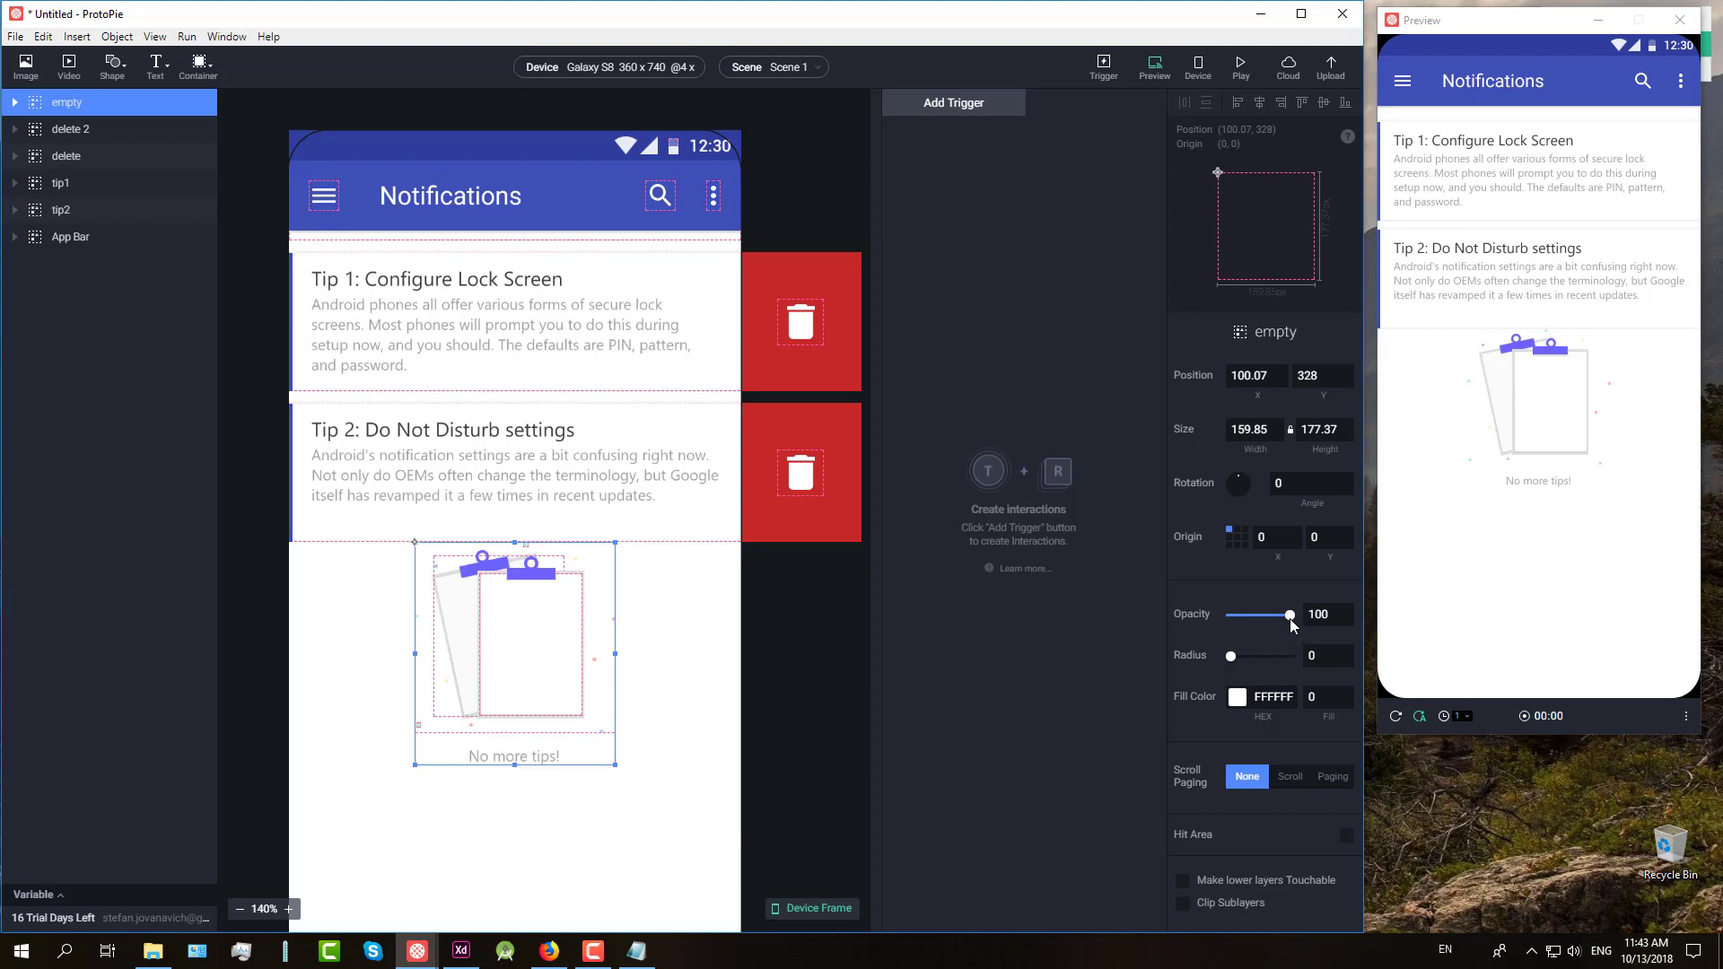
{"action": "left_click_drag", "start_coordinate": [1281, 619], "coordinate": [1226, 618]}
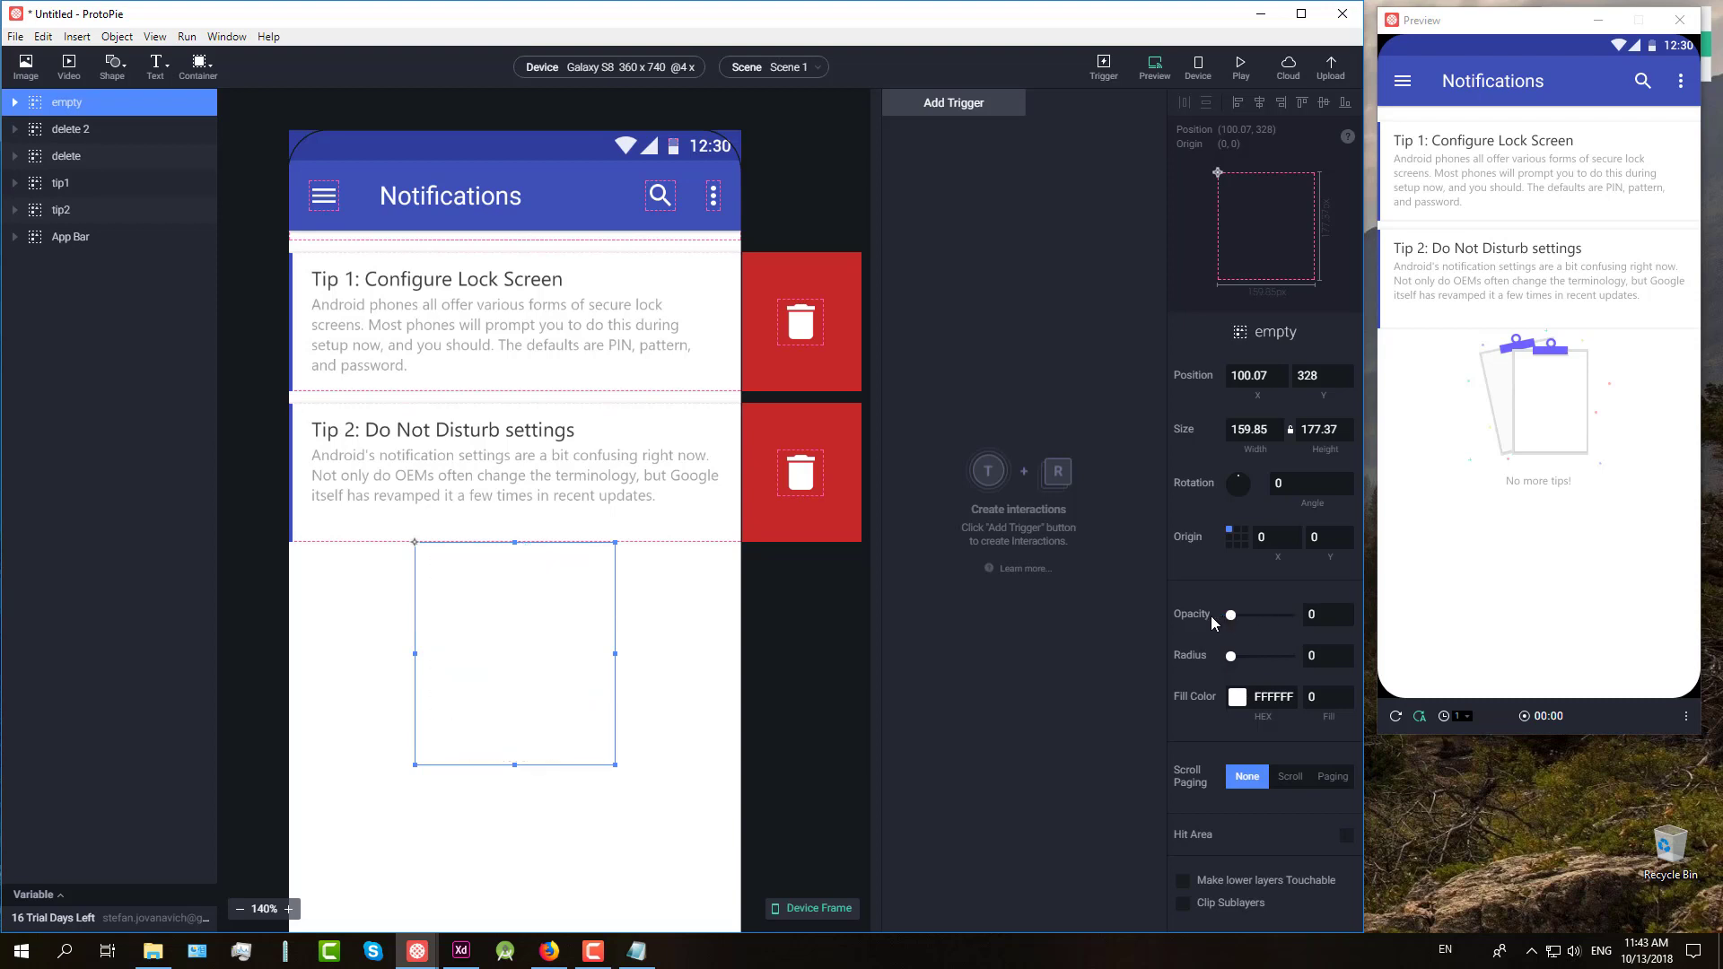
{"action": "left_click", "coordinate": [806, 614]}
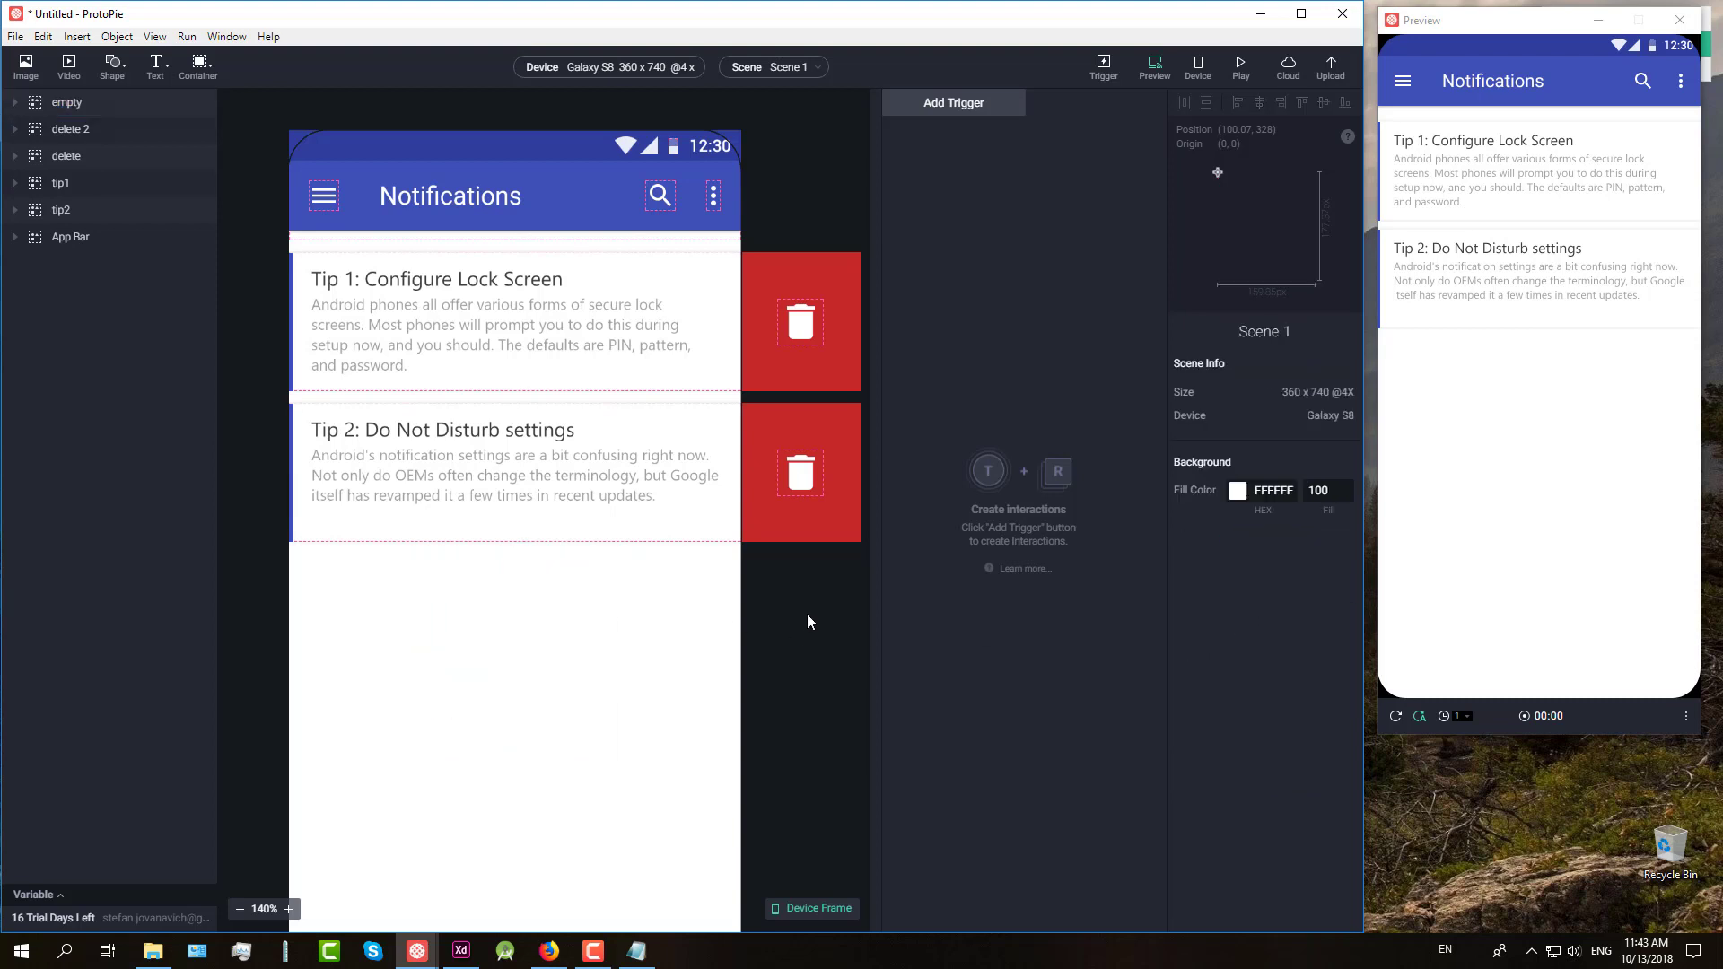
Step: Select the tip1 group and open its X position for editing
{"action": "scroll", "coordinate": [821, 676], "scroll_direction": "up", "scroll_amount": 1}
{"action": "left_click_drag", "start_coordinate": [802, 676], "coordinate": [746, 665]}
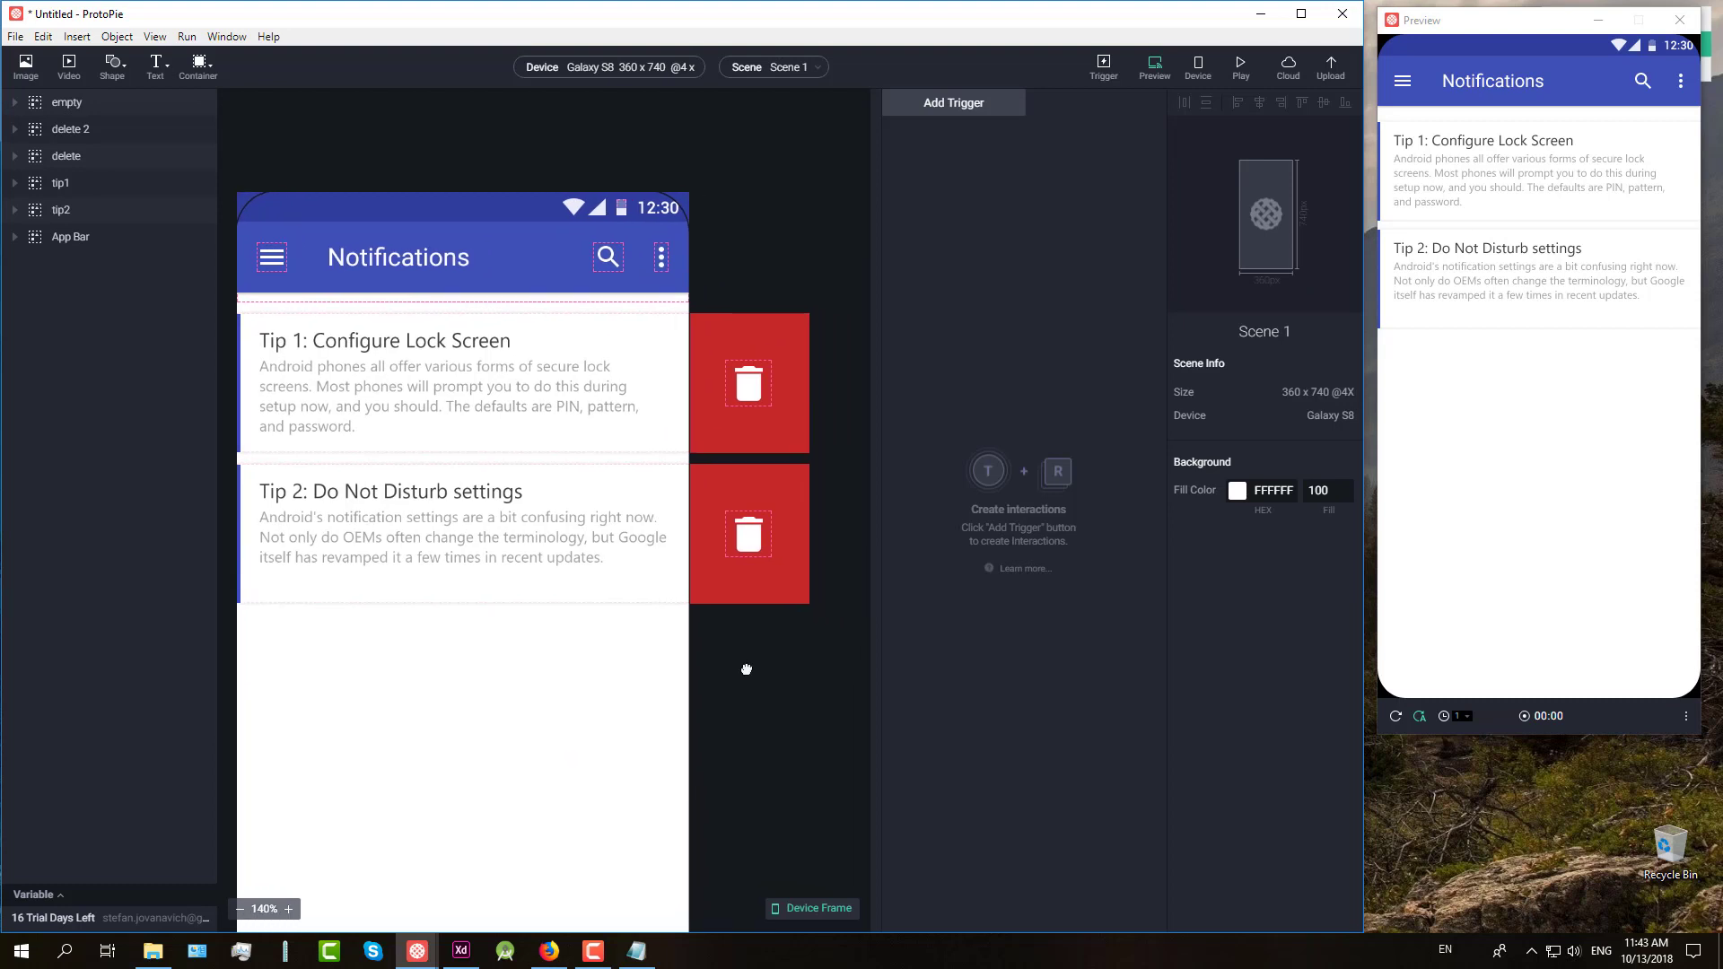
{"action": "left_click", "coordinate": [489, 407]}
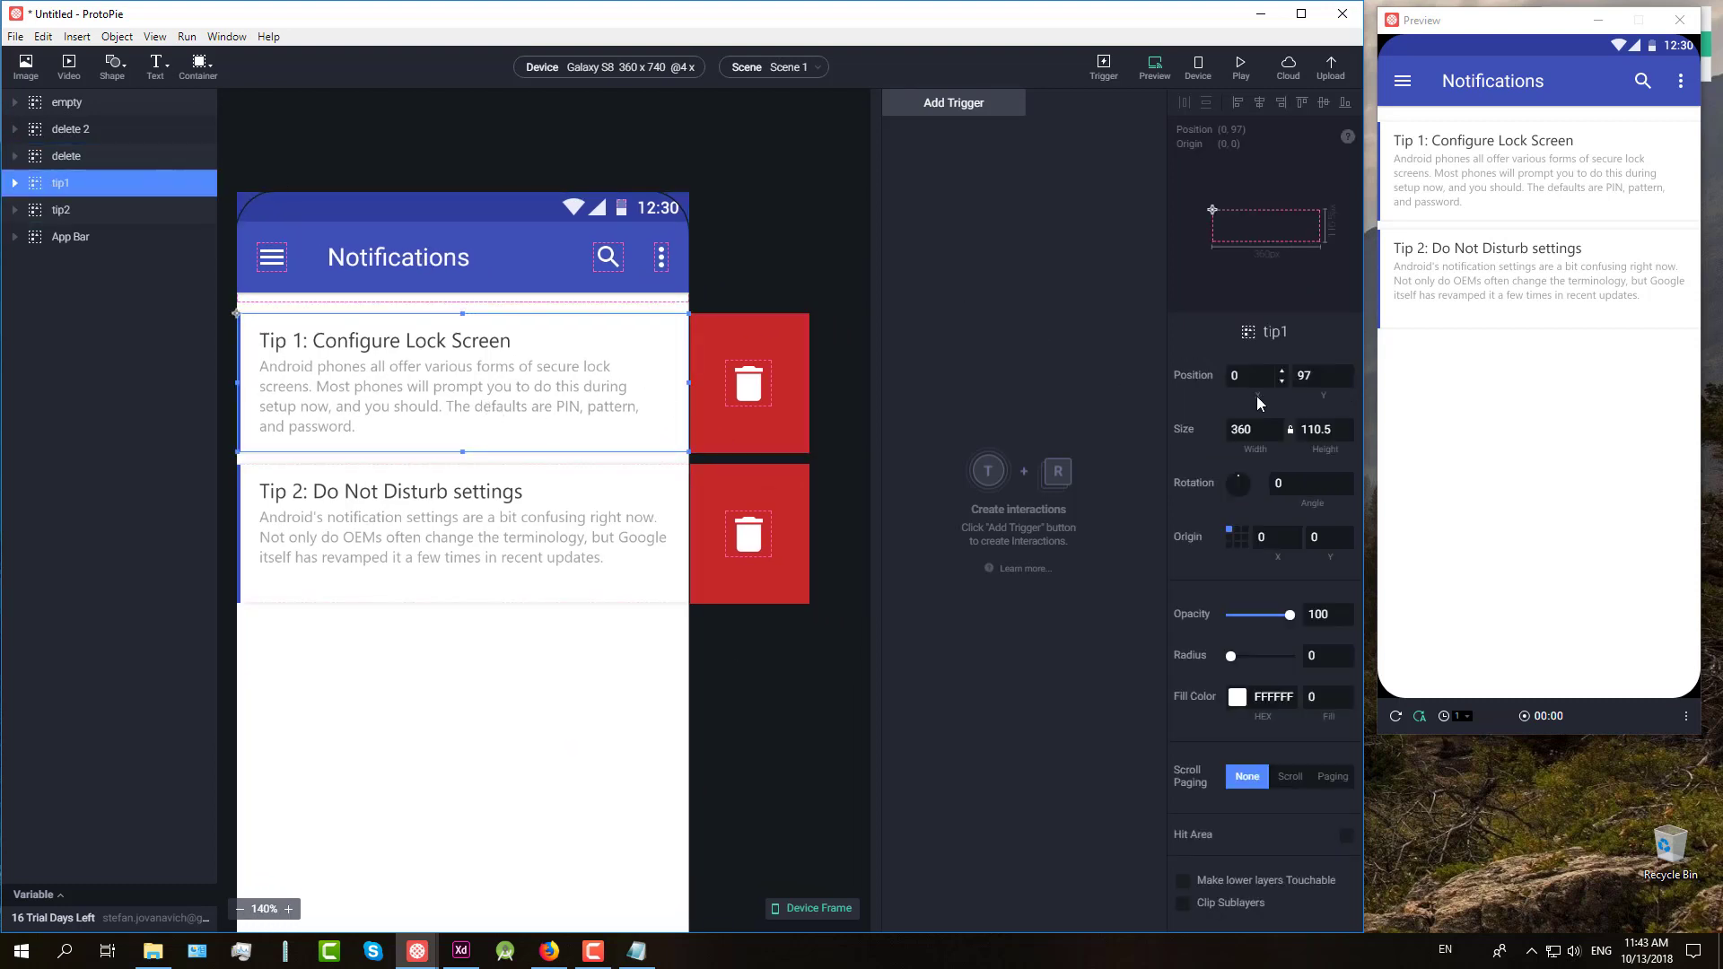
{"action": "left_click_drag", "start_coordinate": [1365, 419], "coordinate": [1373, 419]}
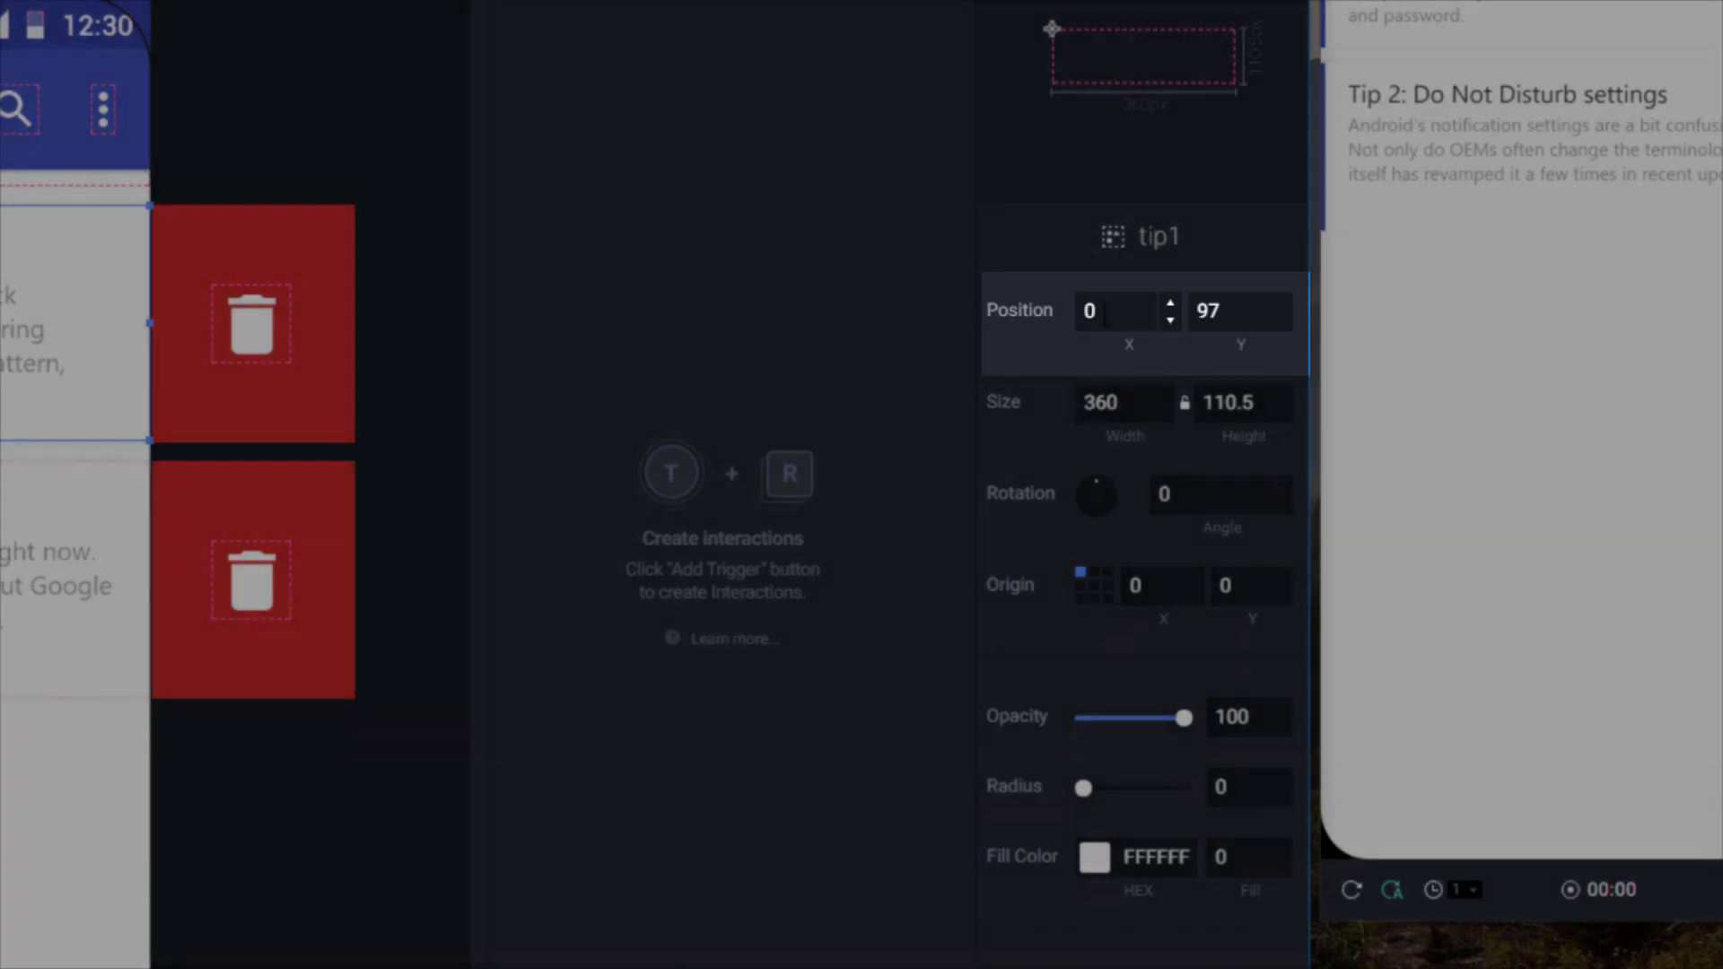
{"action": "left_click", "coordinate": [1106, 312]}
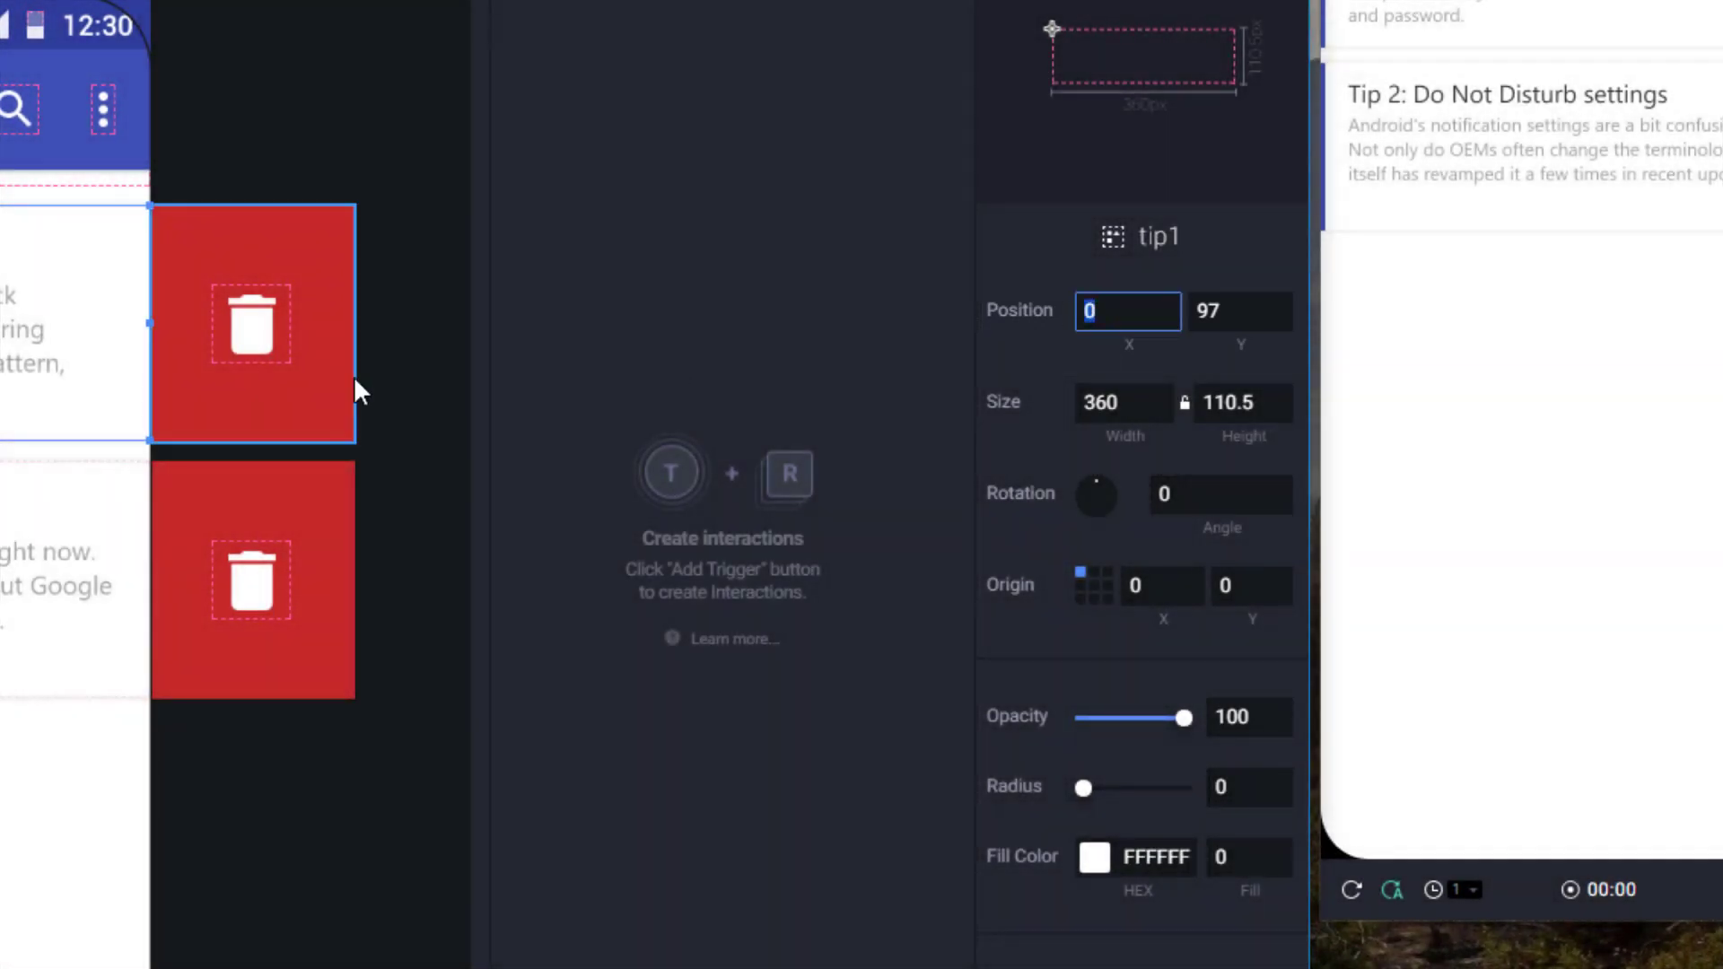
Step: Select the delete tile beside the tip1 card and check its width
{"action": "left_click", "coordinate": [314, 402]}
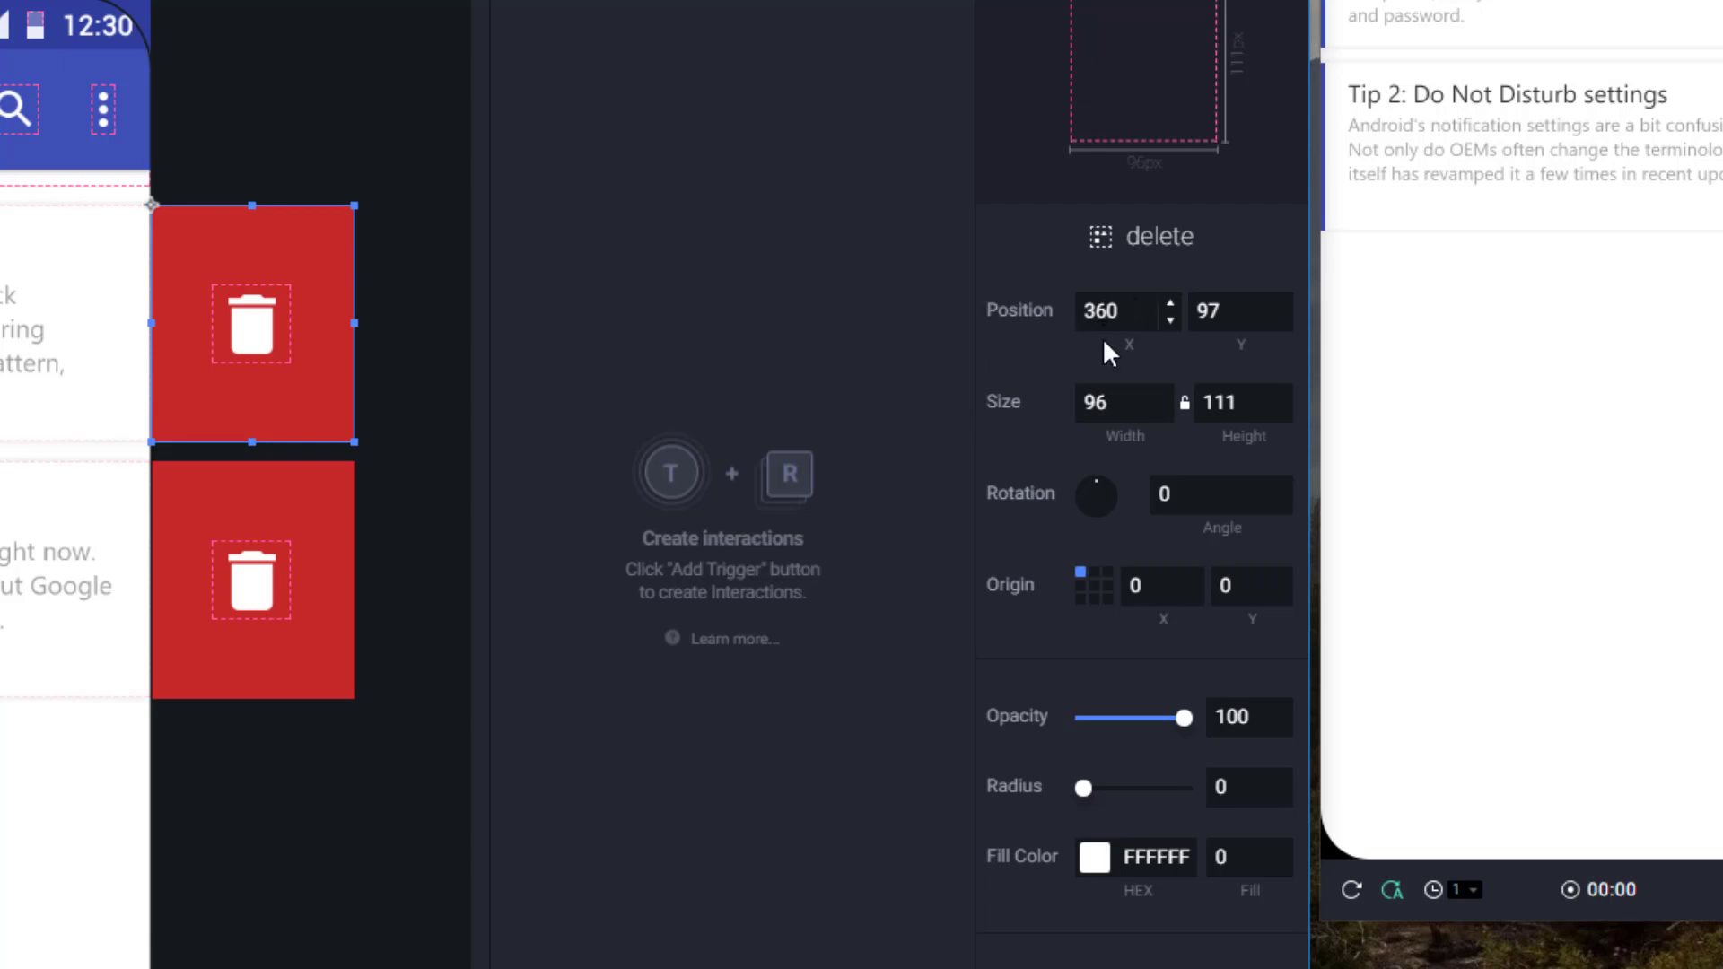
{"action": "left_click", "coordinate": [1102, 402]}
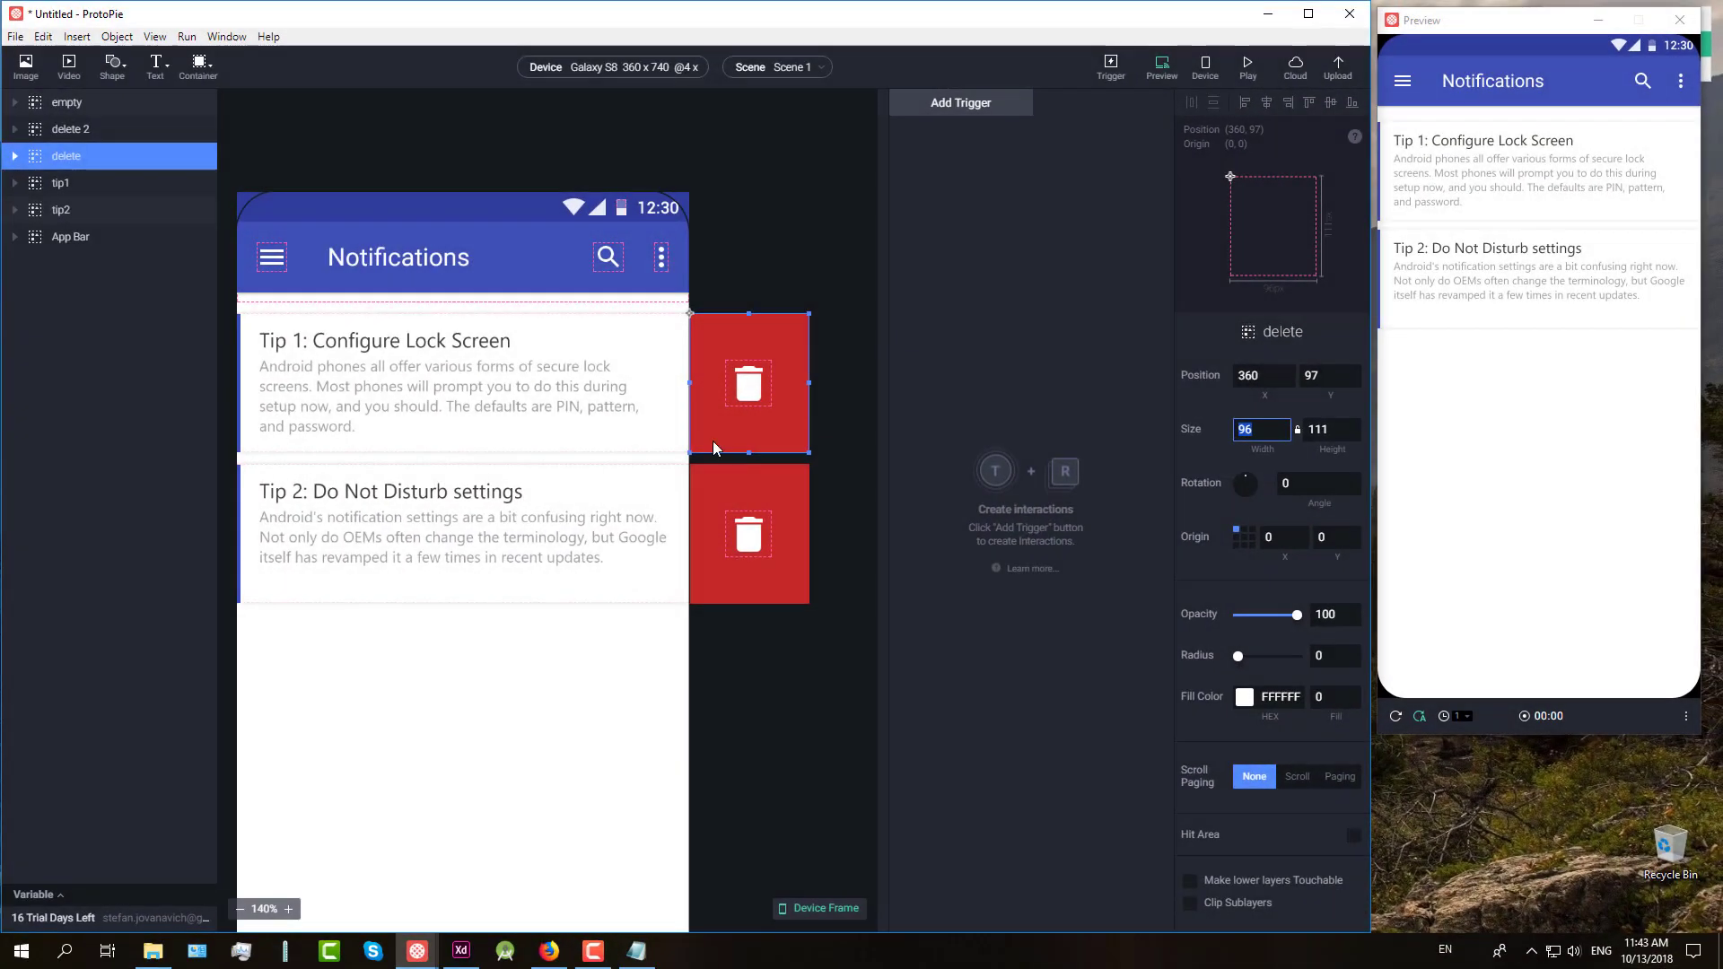
Step: Add a Drag trigger to the tip1 group, keeping tip1 as its target layer
{"action": "left_click", "coordinate": [561, 405]}
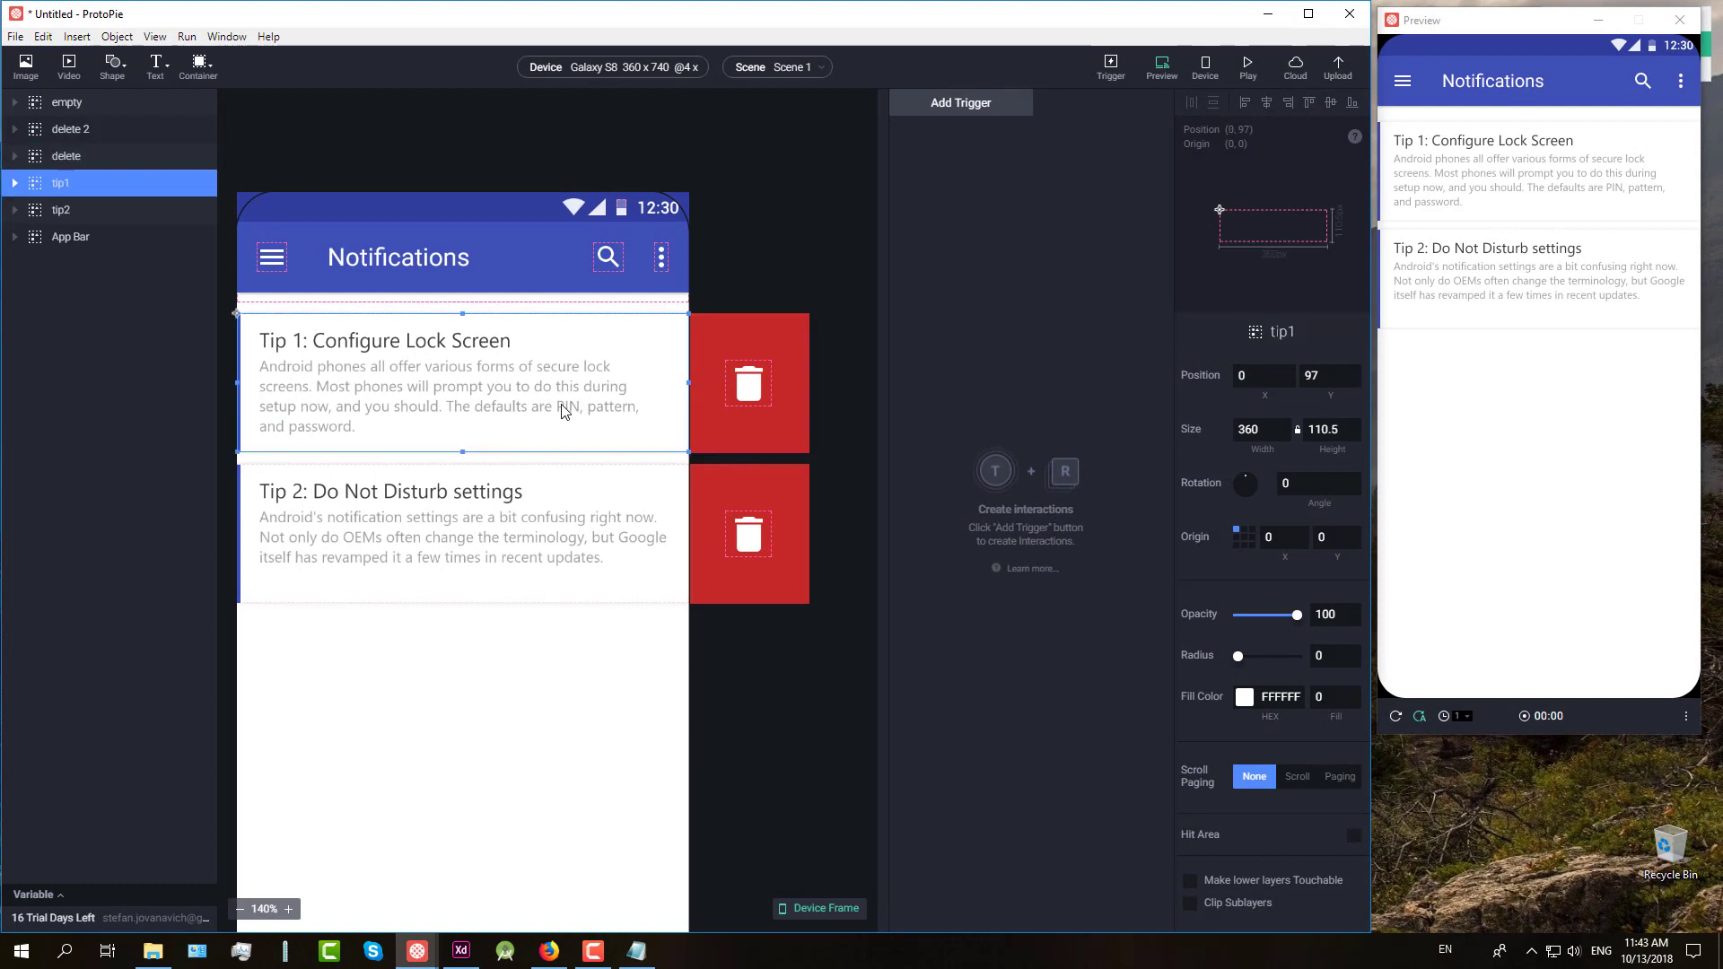
{"action": "left_click", "coordinate": [961, 103]}
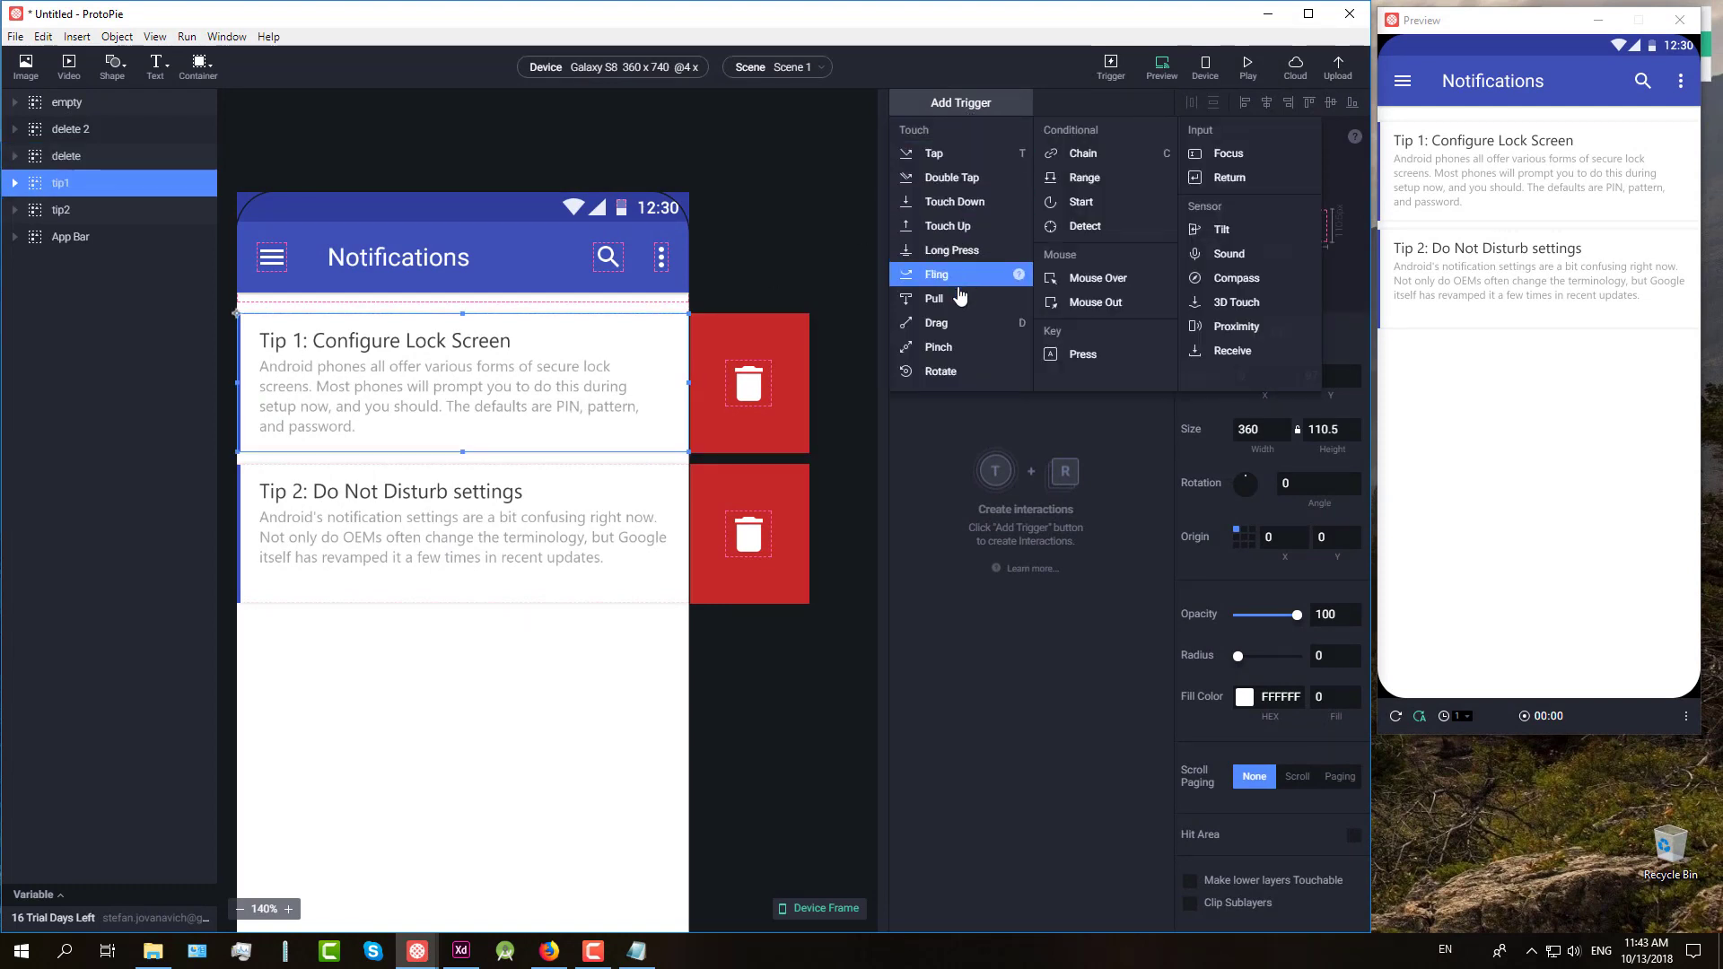
{"action": "left_click", "coordinate": [957, 324]}
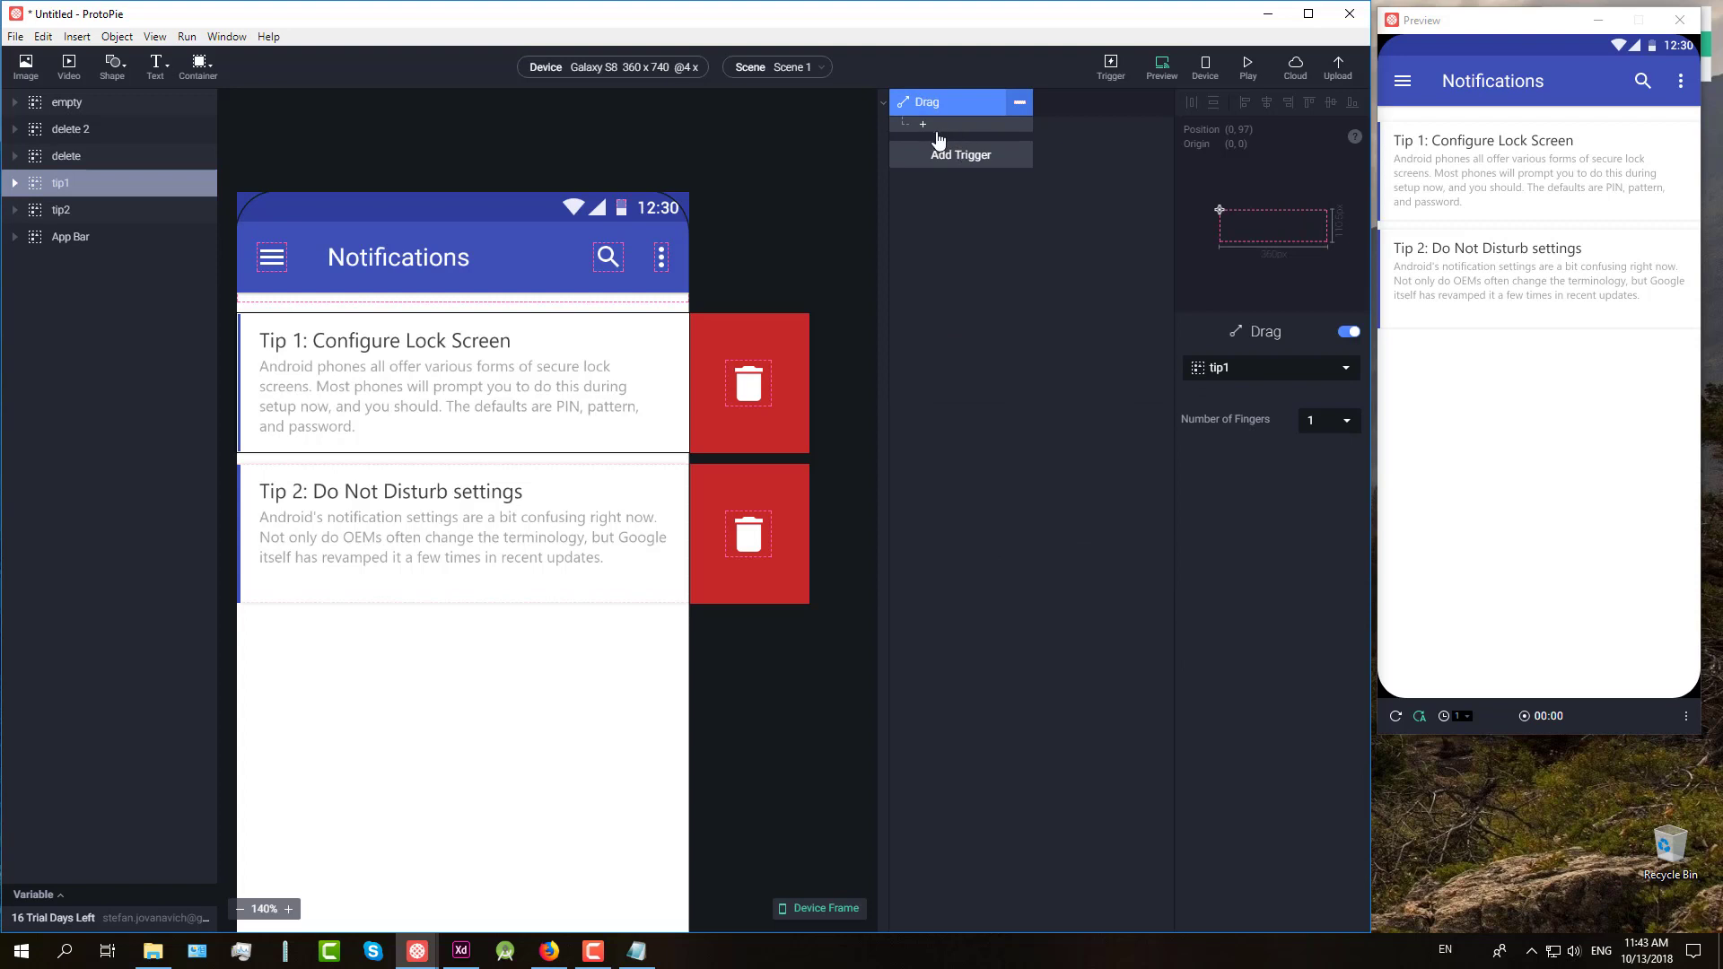
{"action": "left_click", "coordinate": [1342, 370]}
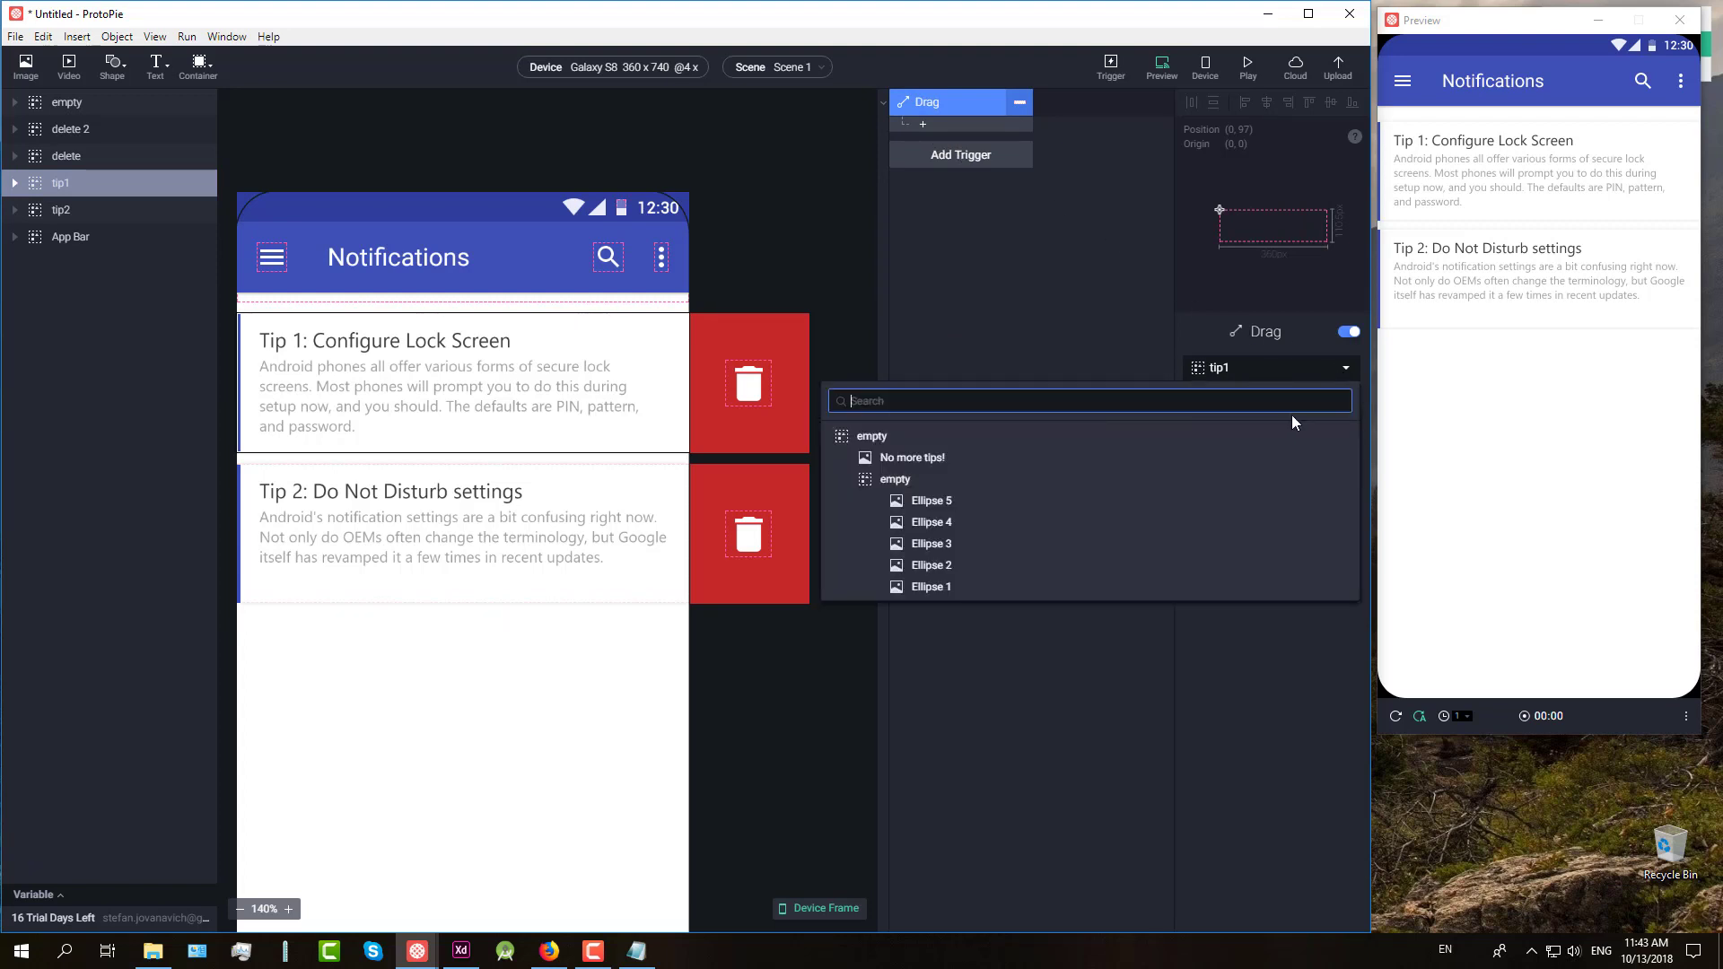
{"action": "left_click", "coordinate": [1335, 368]}
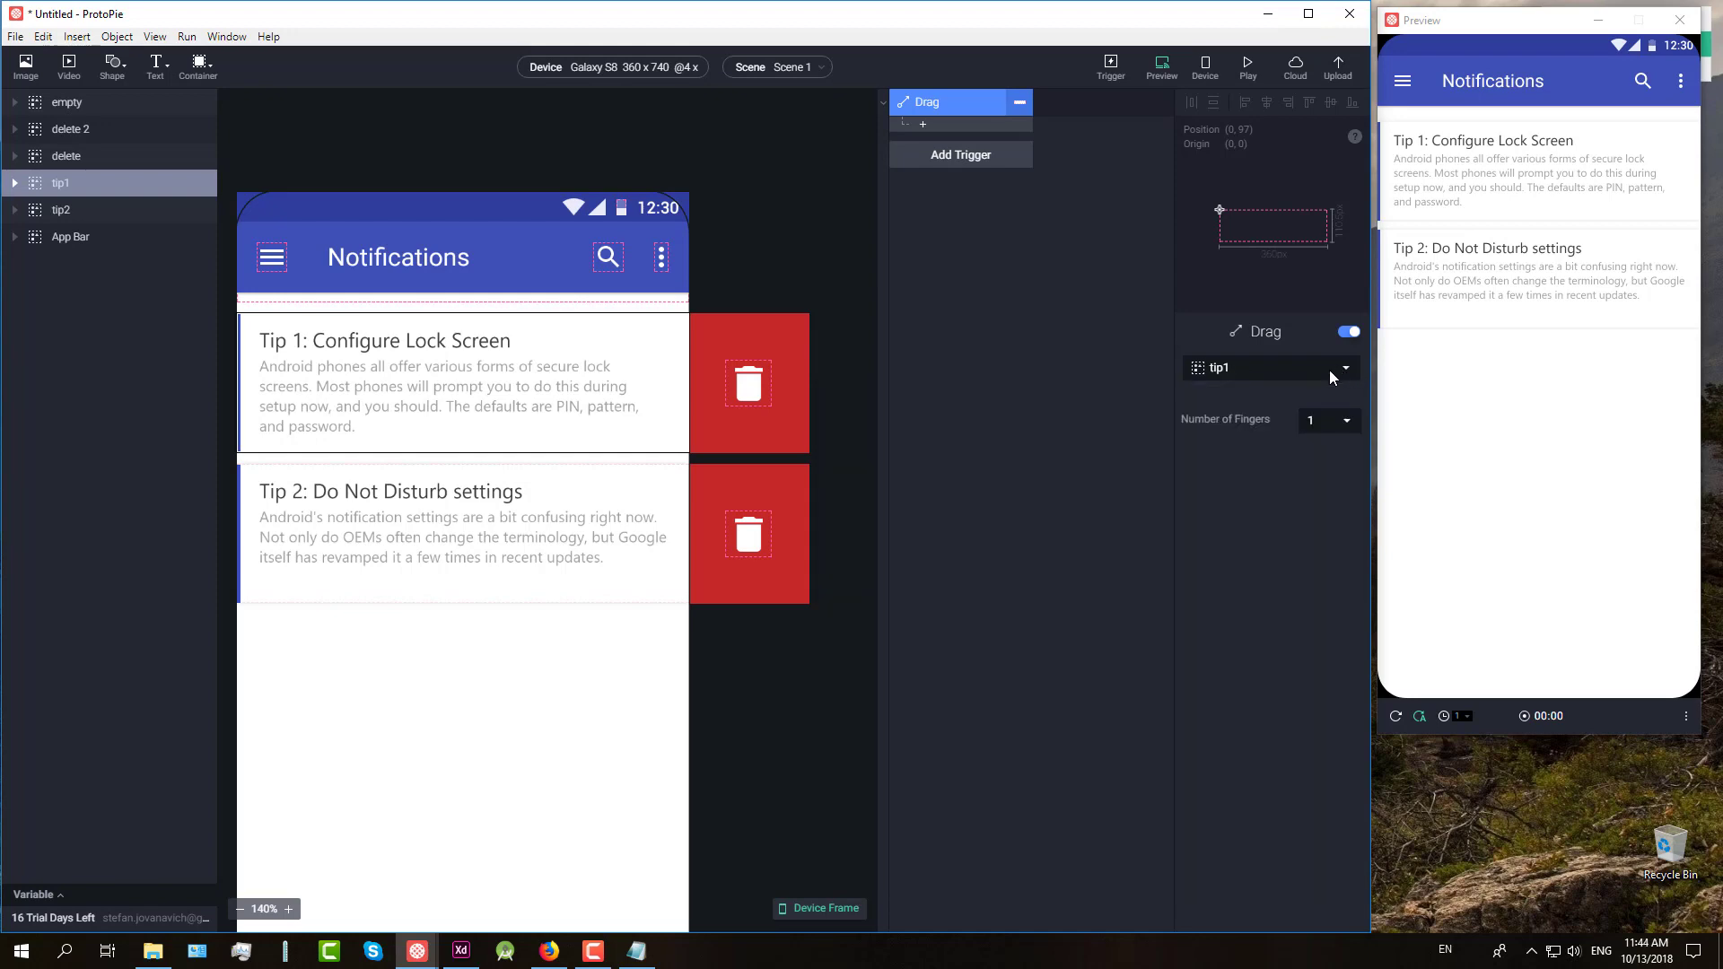
Step: Add a horizontal Move response for tip1 under the Drag trigger, with a custom limit from -96 to 0
{"action": "left_click", "coordinate": [927, 133]}
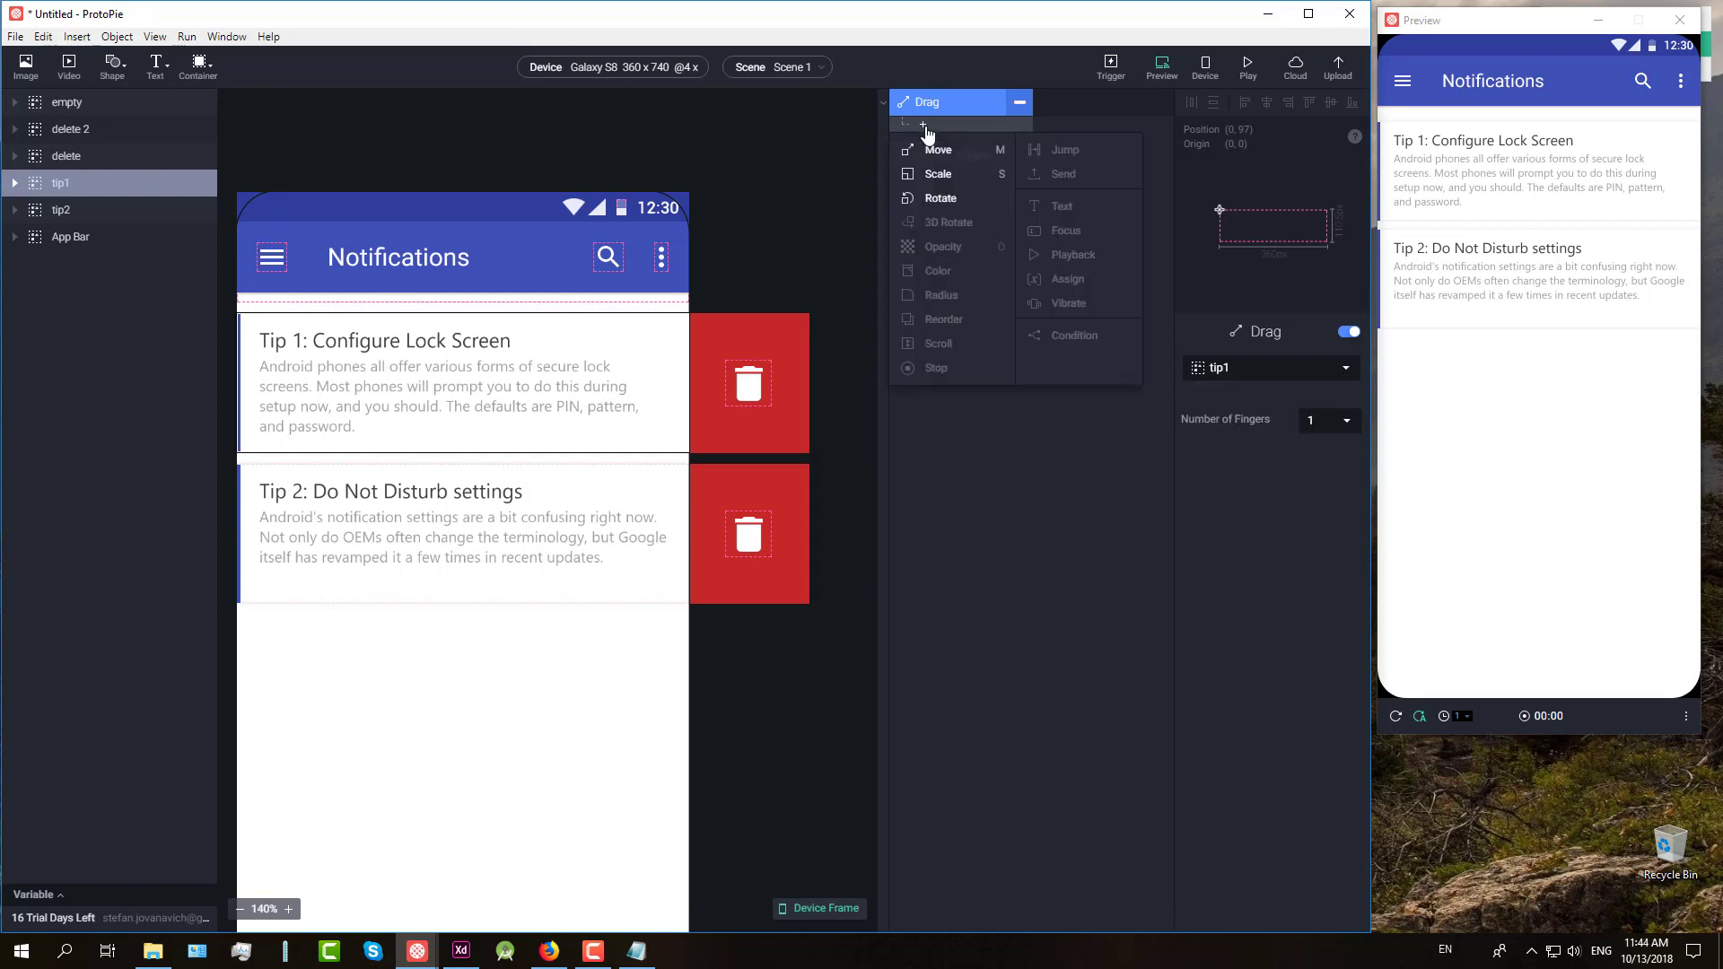
{"action": "left_click", "coordinate": [943, 162]}
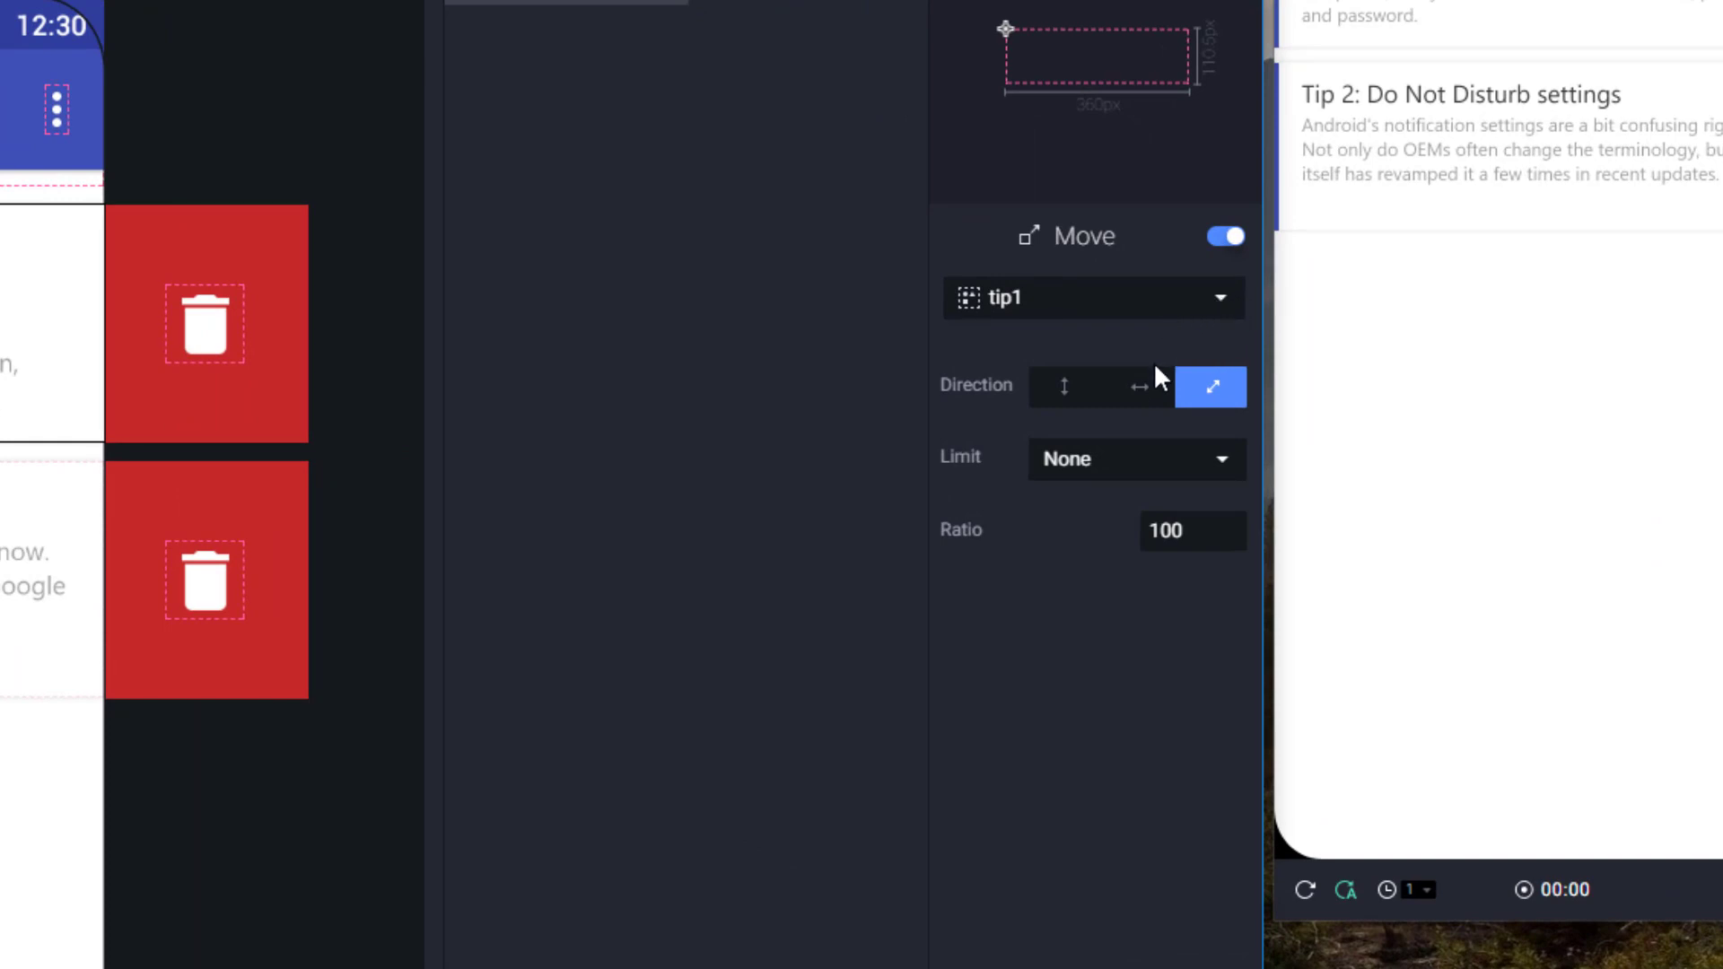
{"action": "left_click", "coordinate": [1147, 392]}
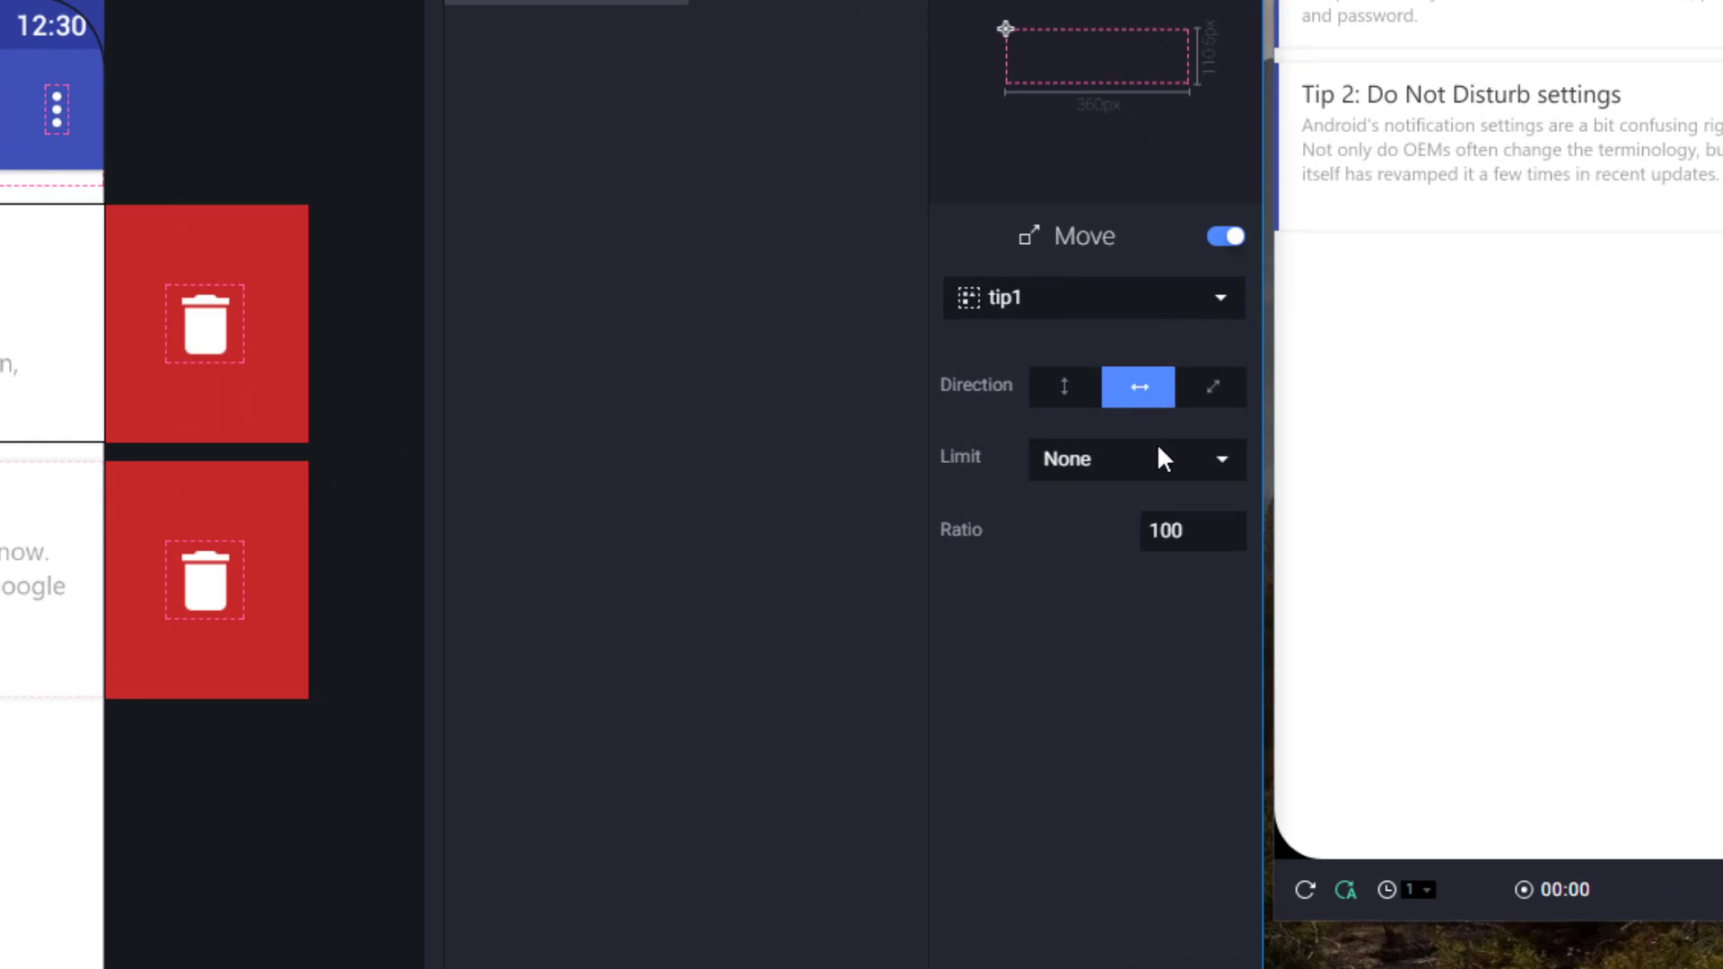
{"action": "left_click", "coordinate": [1221, 458]}
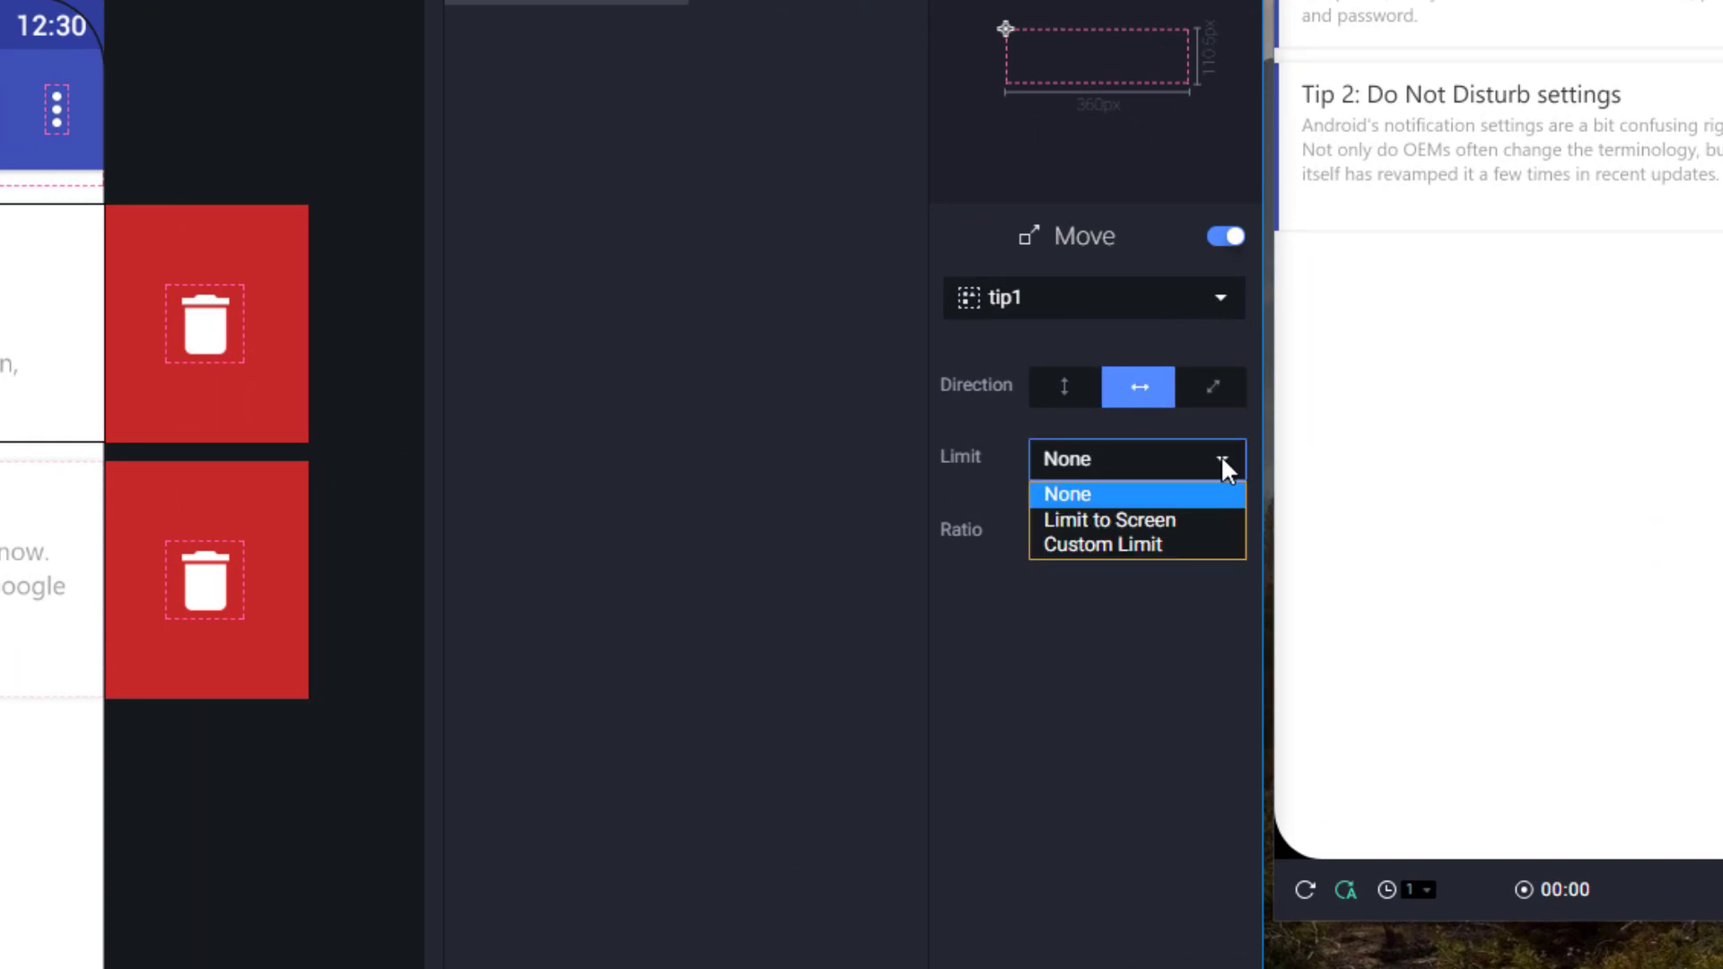
{"action": "left_click", "coordinate": [1145, 549]}
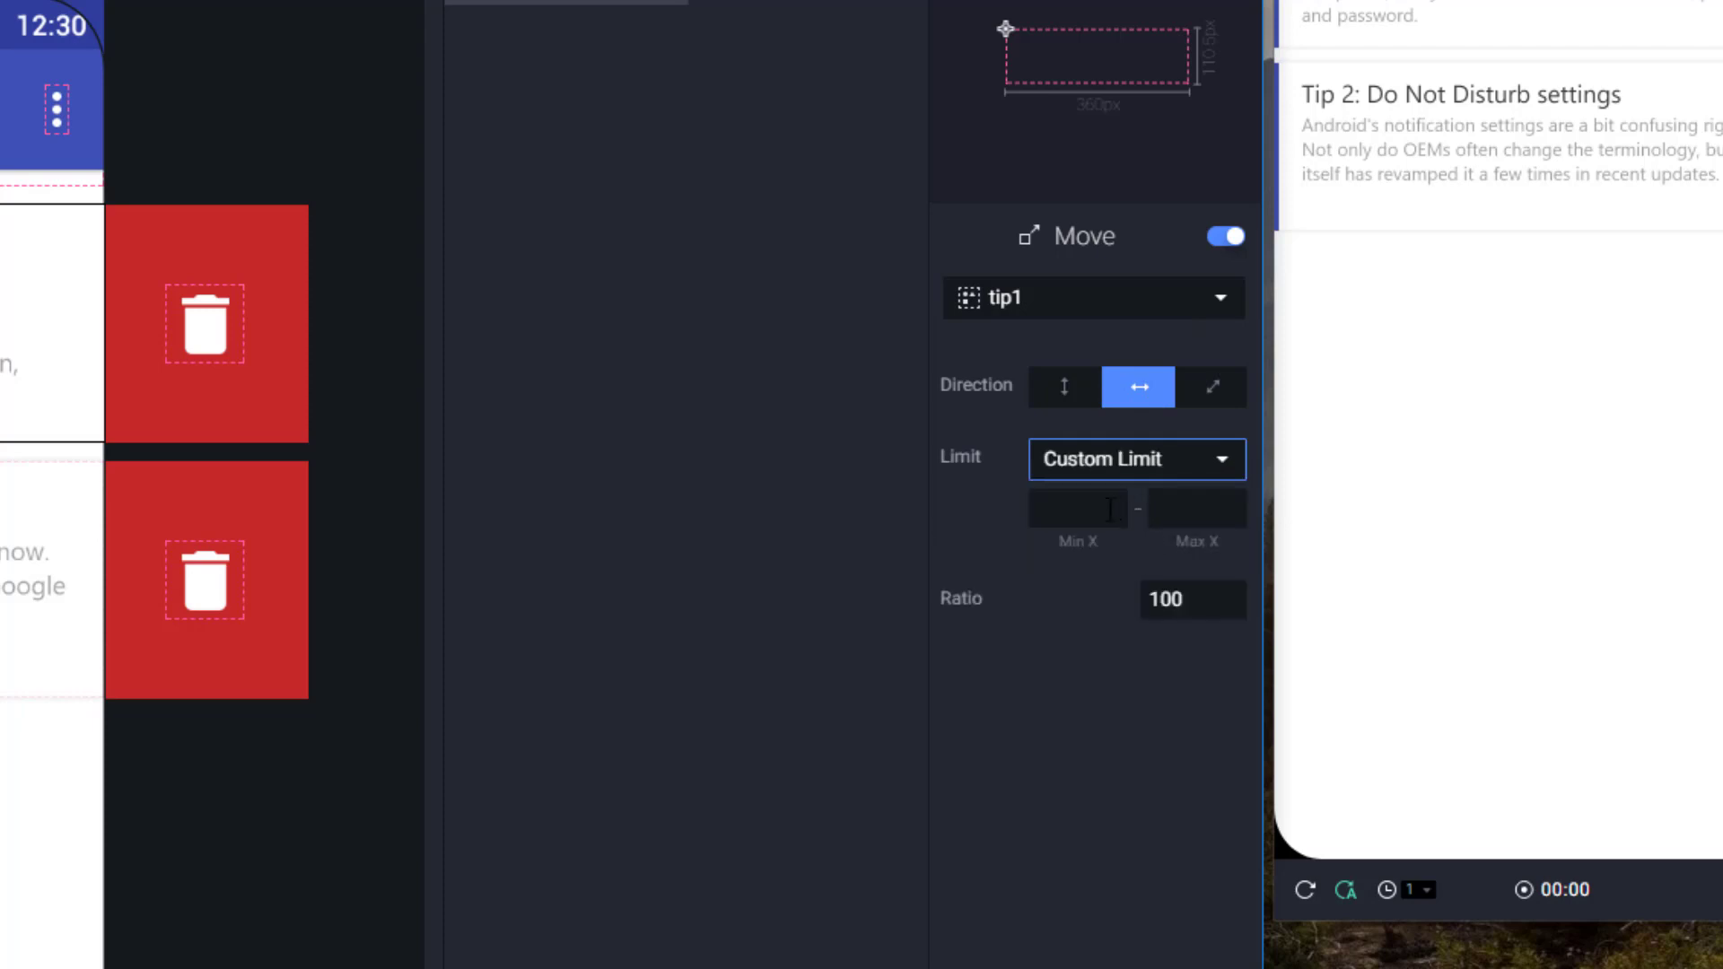
{"action": "left_click", "coordinate": [1104, 511]}
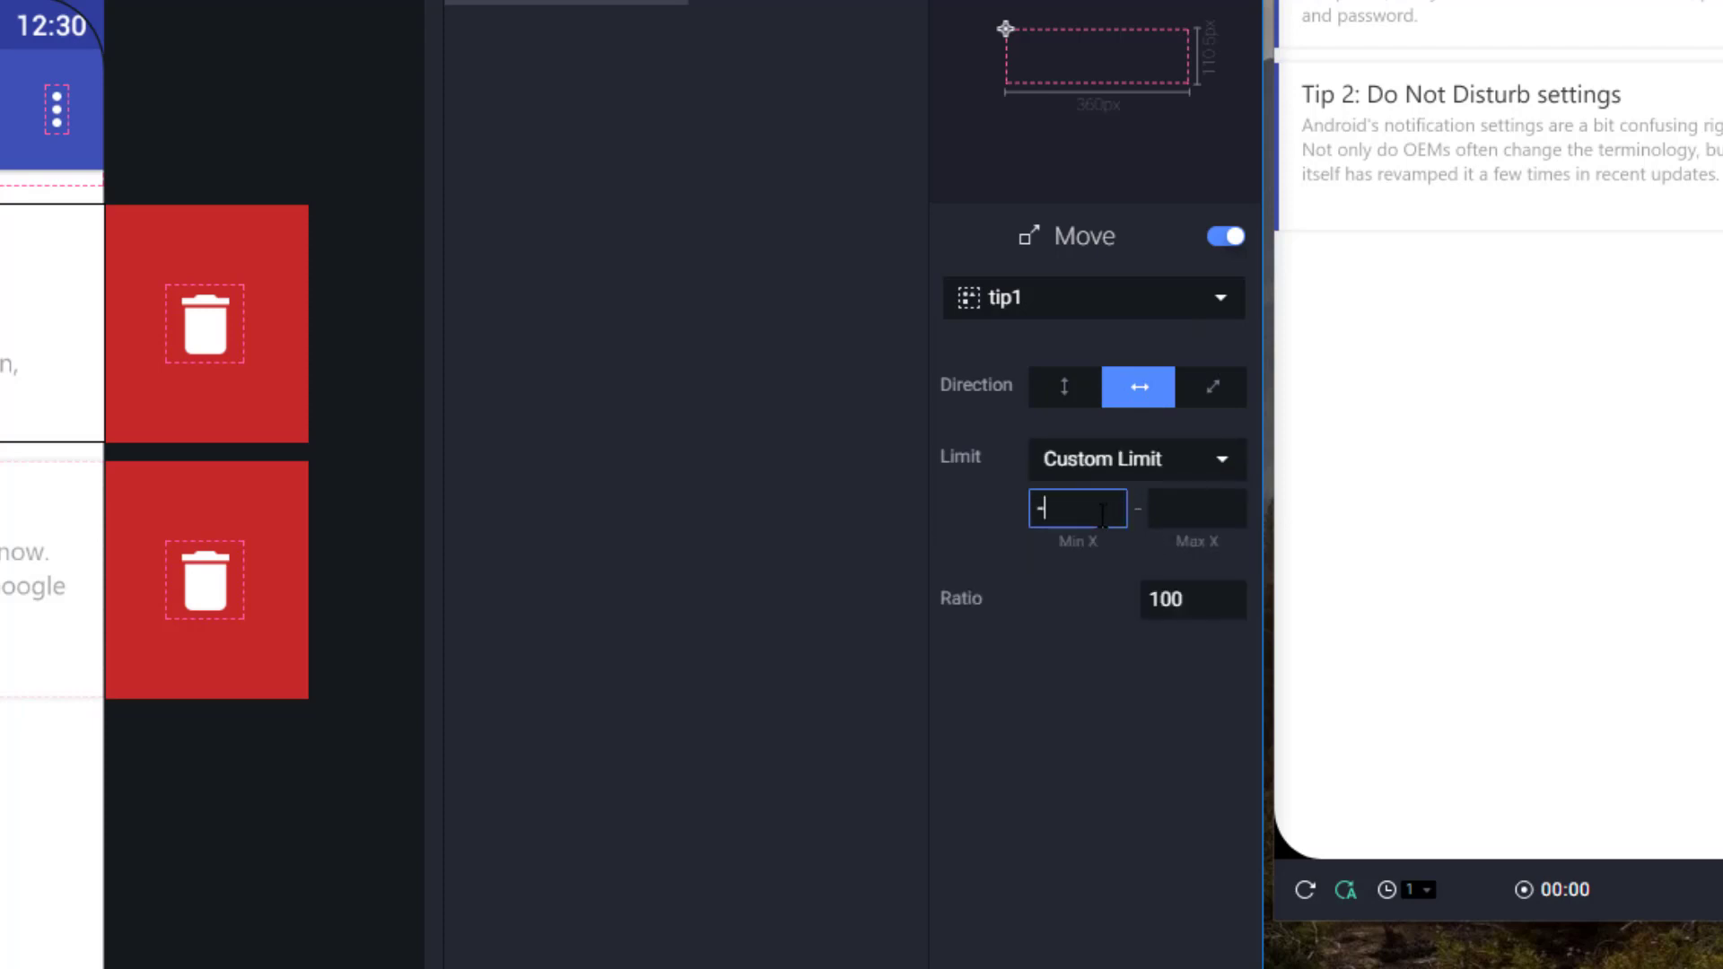
{"action": "left_click", "coordinate": [1154, 522]}
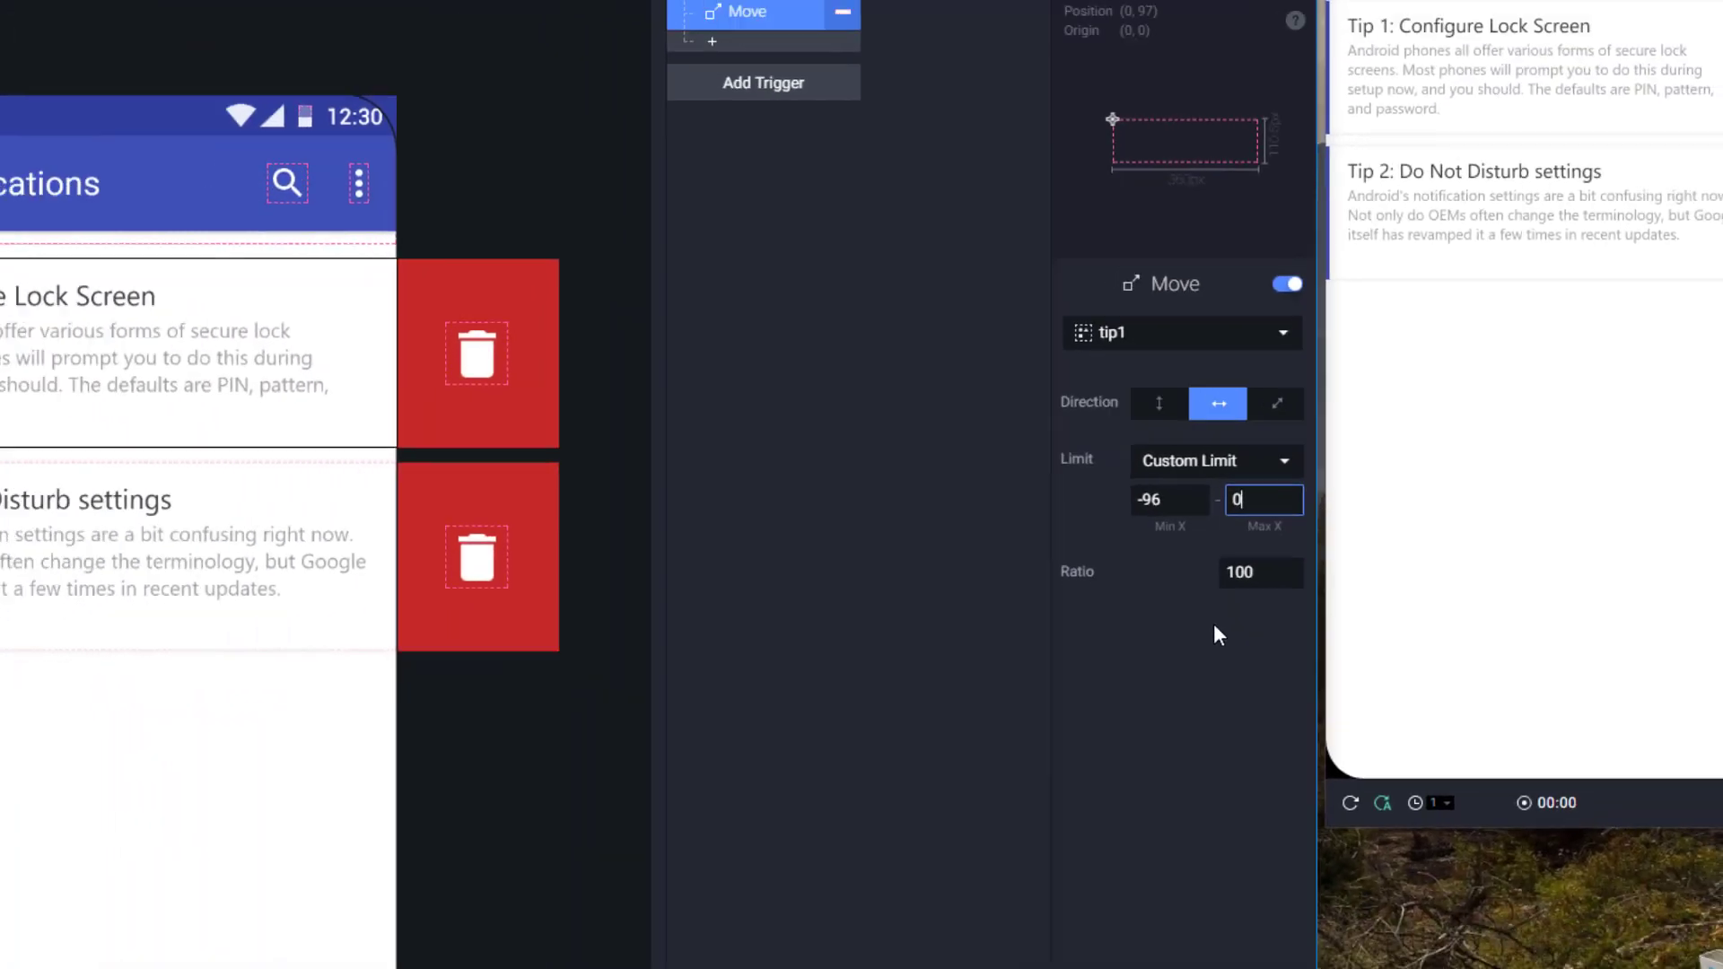
{"action": "left_click", "coordinate": [1138, 666]}
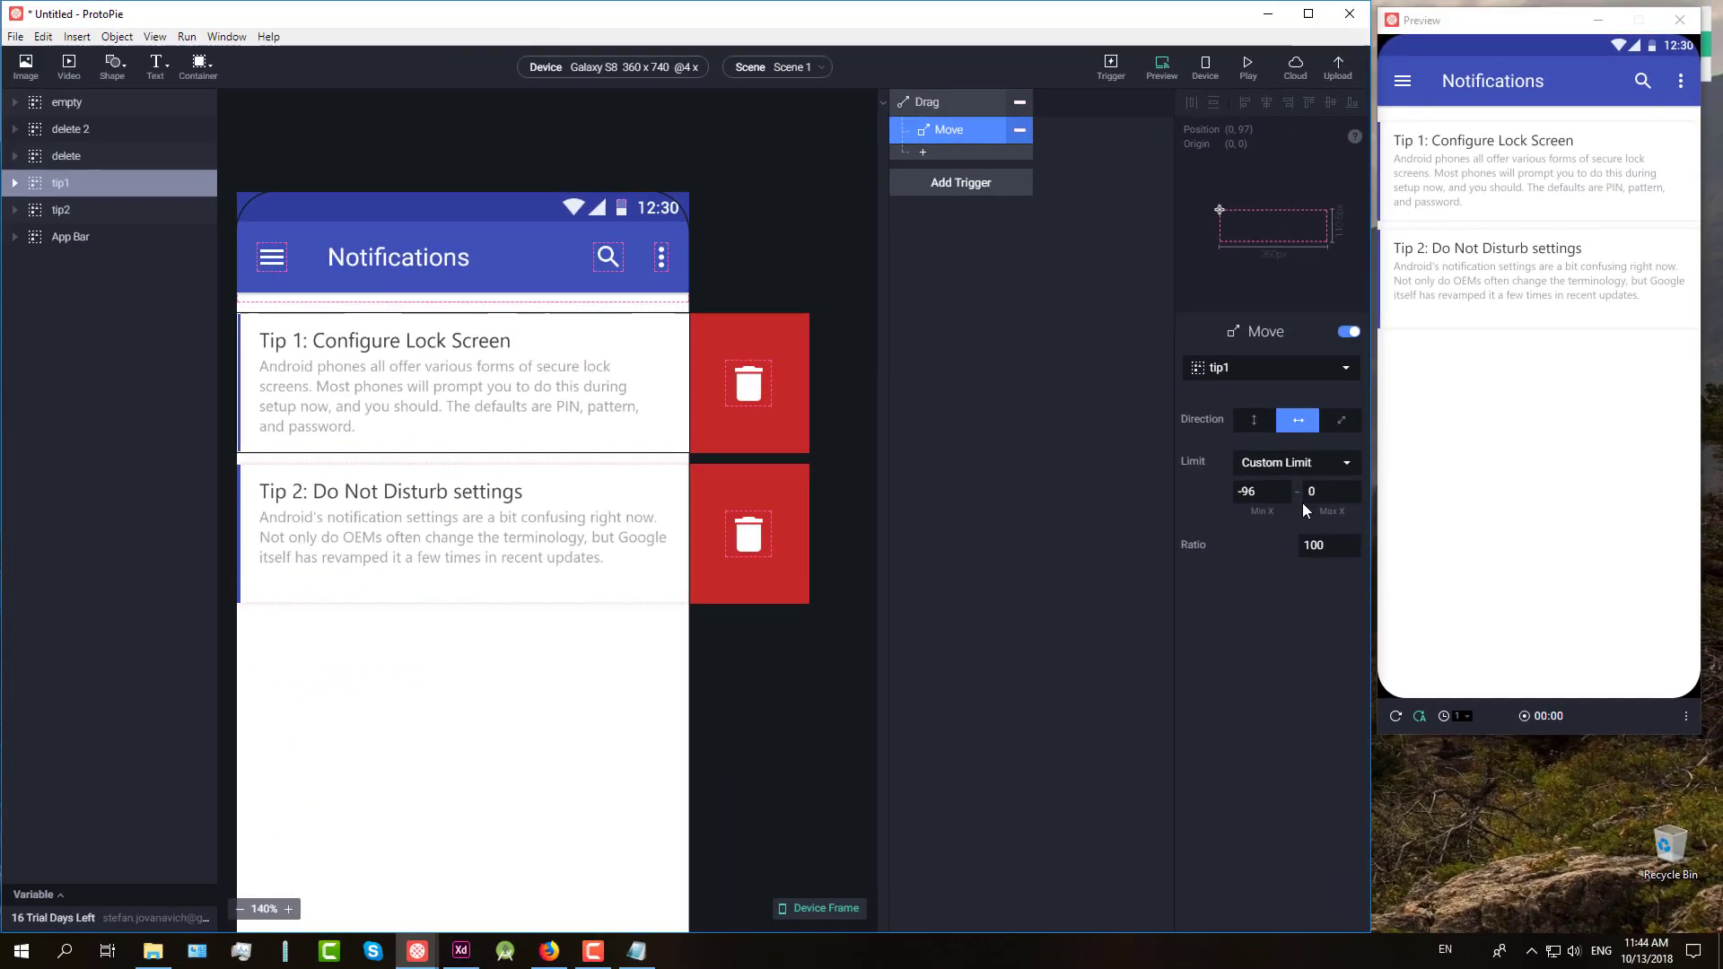
Step: Test swiping the Tip 1 card horizontally in the preview
{"action": "mouse_move", "coordinate": [1585, 176]}
{"action": "left_mouse_down"}
{"action": "mouse_move", "coordinate": [1462, 153]}
{"action": "mouse_move", "coordinate": [1447, 186]}
{"action": "mouse_move", "coordinate": [1565, 173]}
{"action": "mouse_move", "coordinate": [1400, 180]}
{"action": "mouse_move", "coordinate": [1597, 173]}
{"action": "left_mouse_up"}
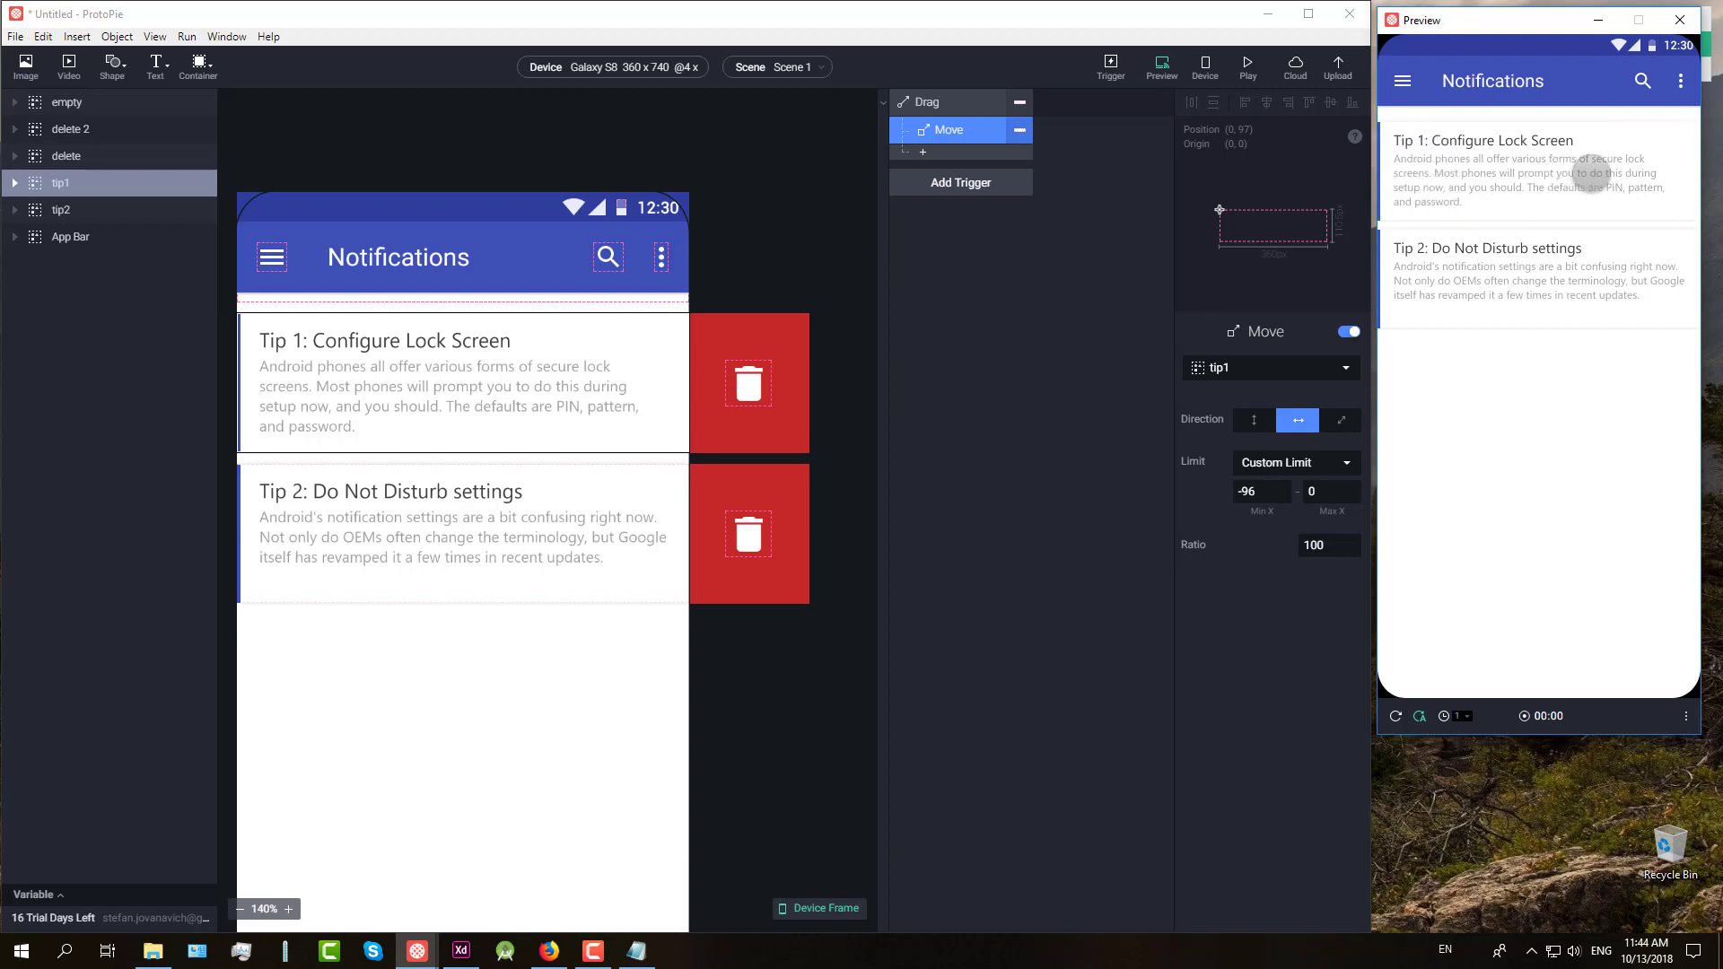
{"action": "mouse_move", "coordinate": [1596, 173]}
{"action": "left_mouse_down"}
{"action": "mouse_move", "coordinate": [1463, 177]}
{"action": "mouse_move", "coordinate": [1599, 173]}
{"action": "left_mouse_up"}
Step: Move the delete tile just inside the scene's right edge to check its X position, and return it beside tip1 at X 360
{"action": "left_click", "coordinate": [802, 348]}
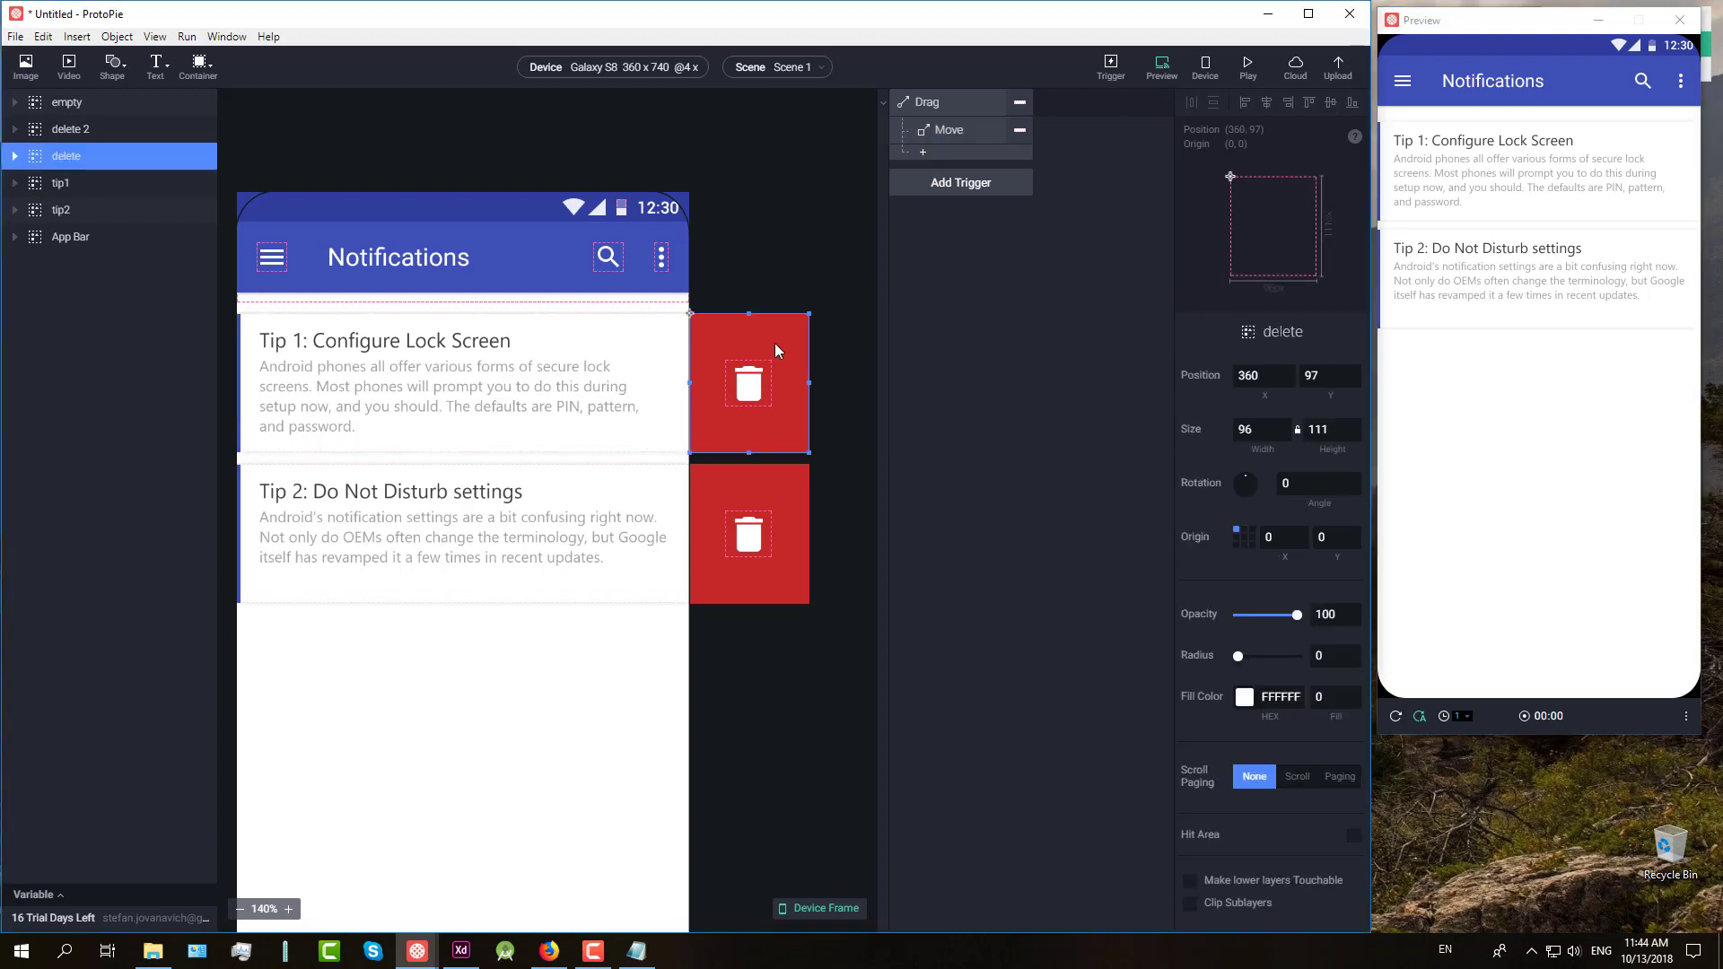
{"action": "left_click_drag", "start_coordinate": [781, 344], "coordinate": [666, 341]}
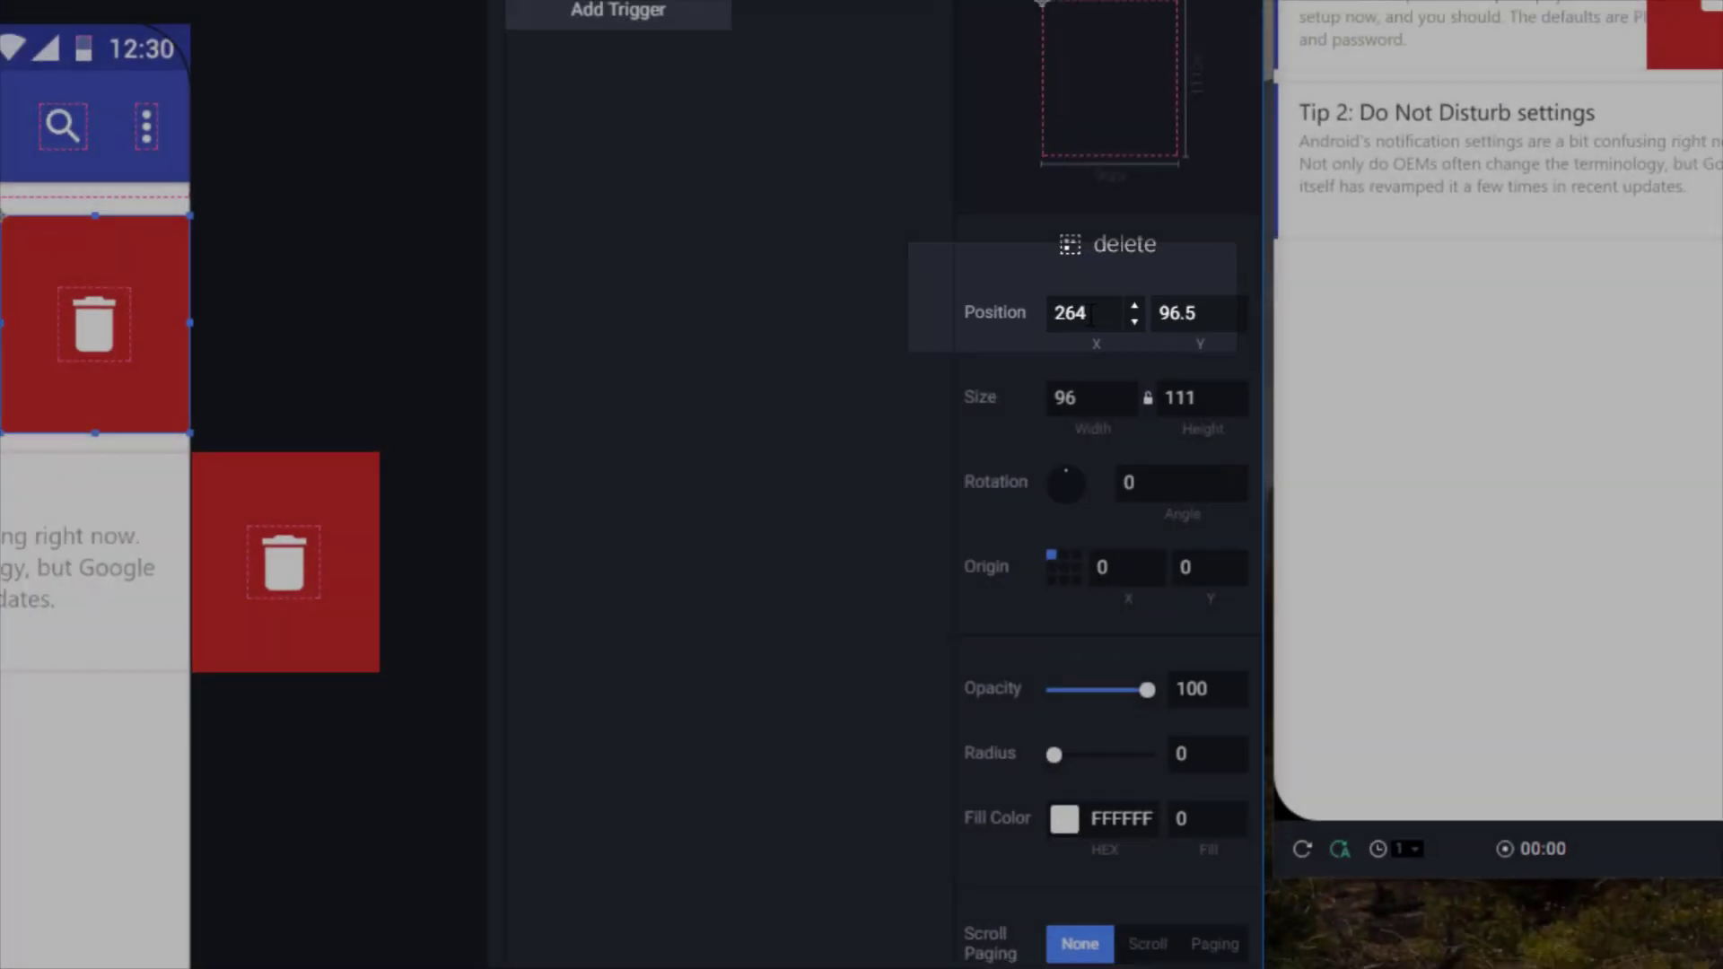
{"action": "left_click", "coordinate": [1031, 301]}
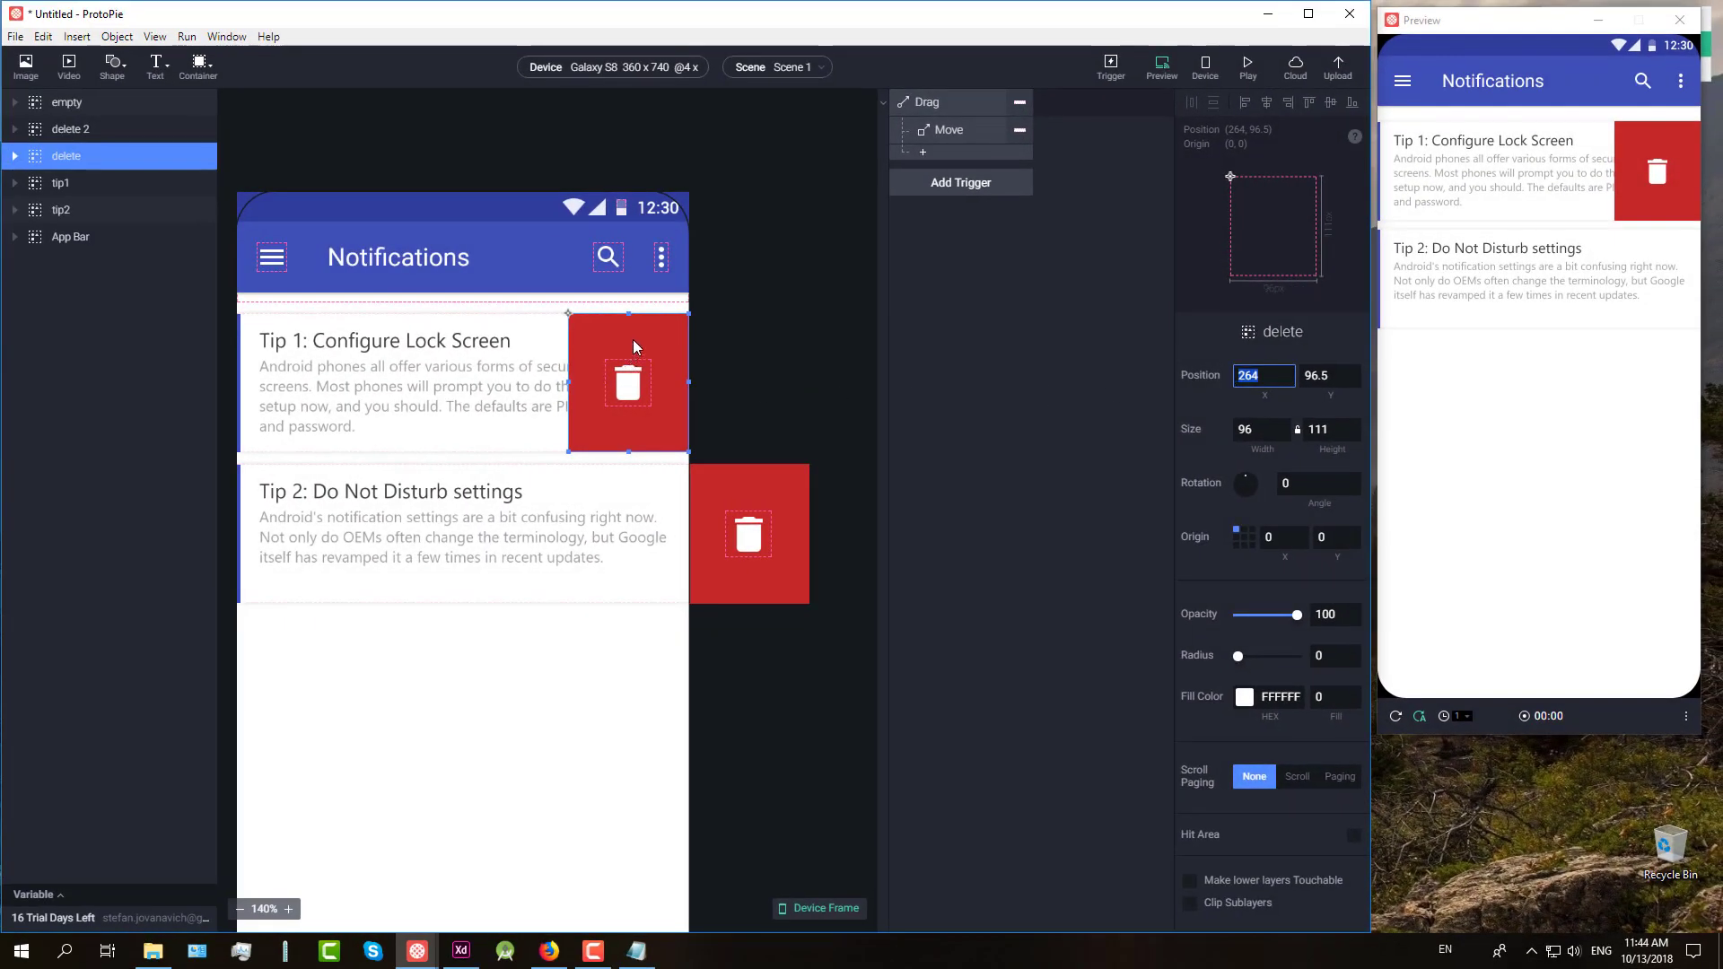
{"action": "left_click_drag", "start_coordinate": [653, 341], "coordinate": [774, 341]}
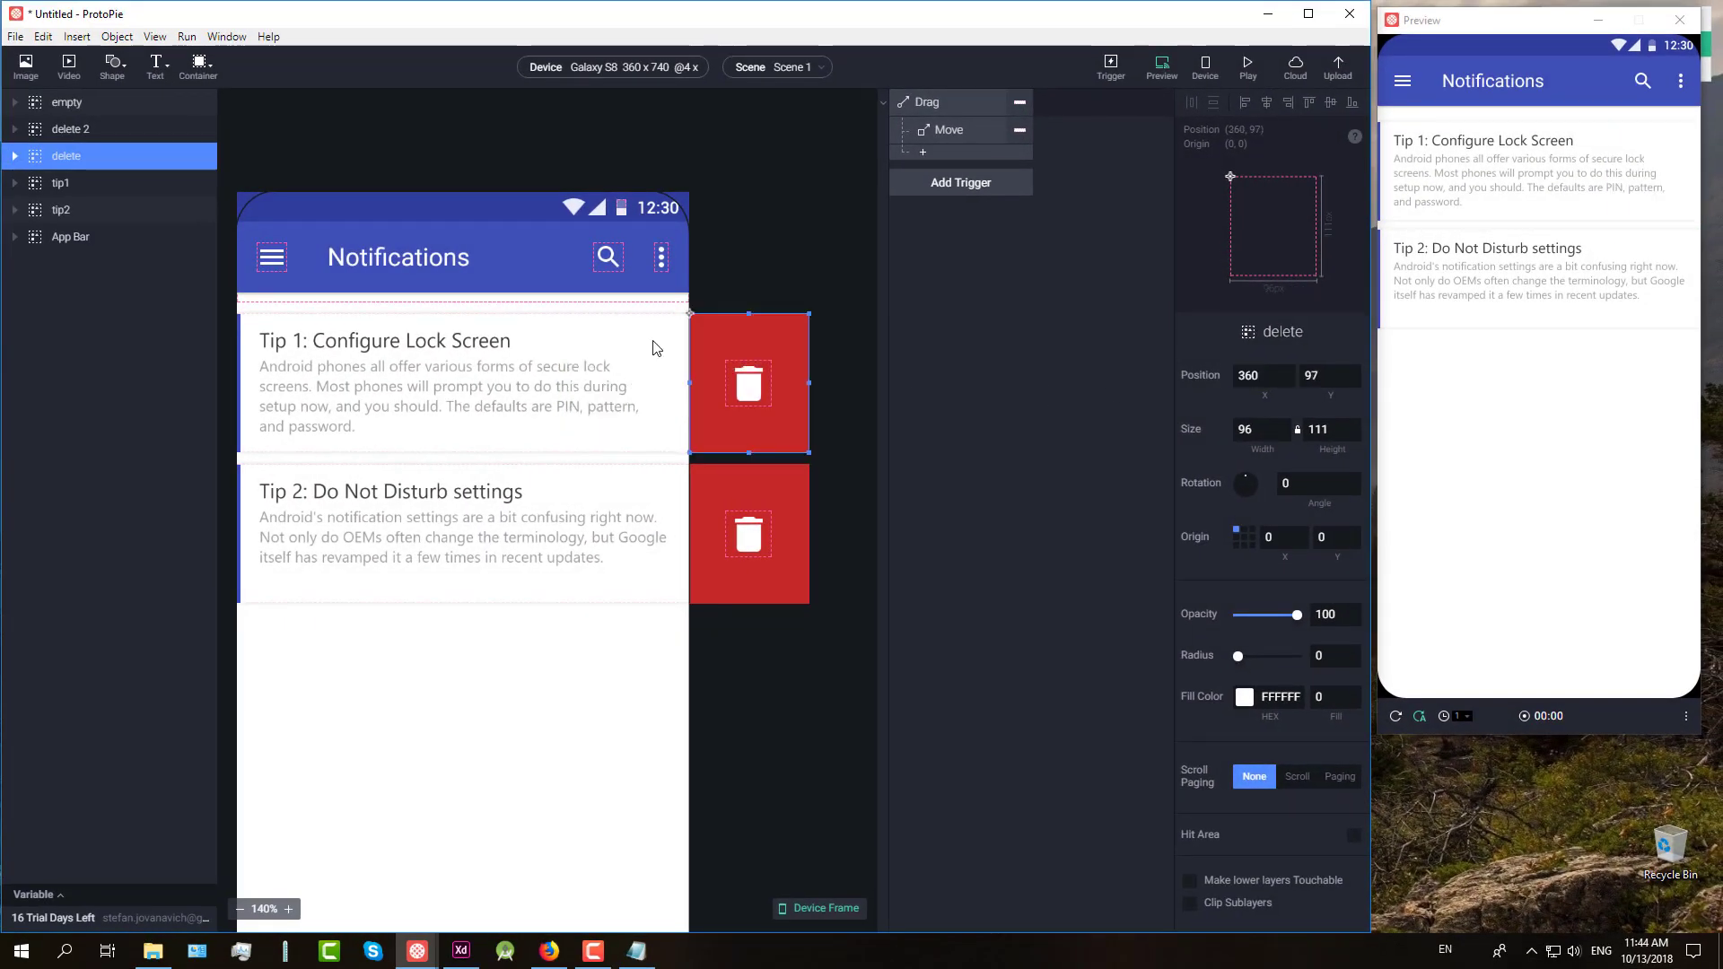
{"action": "left_click", "coordinate": [794, 267]}
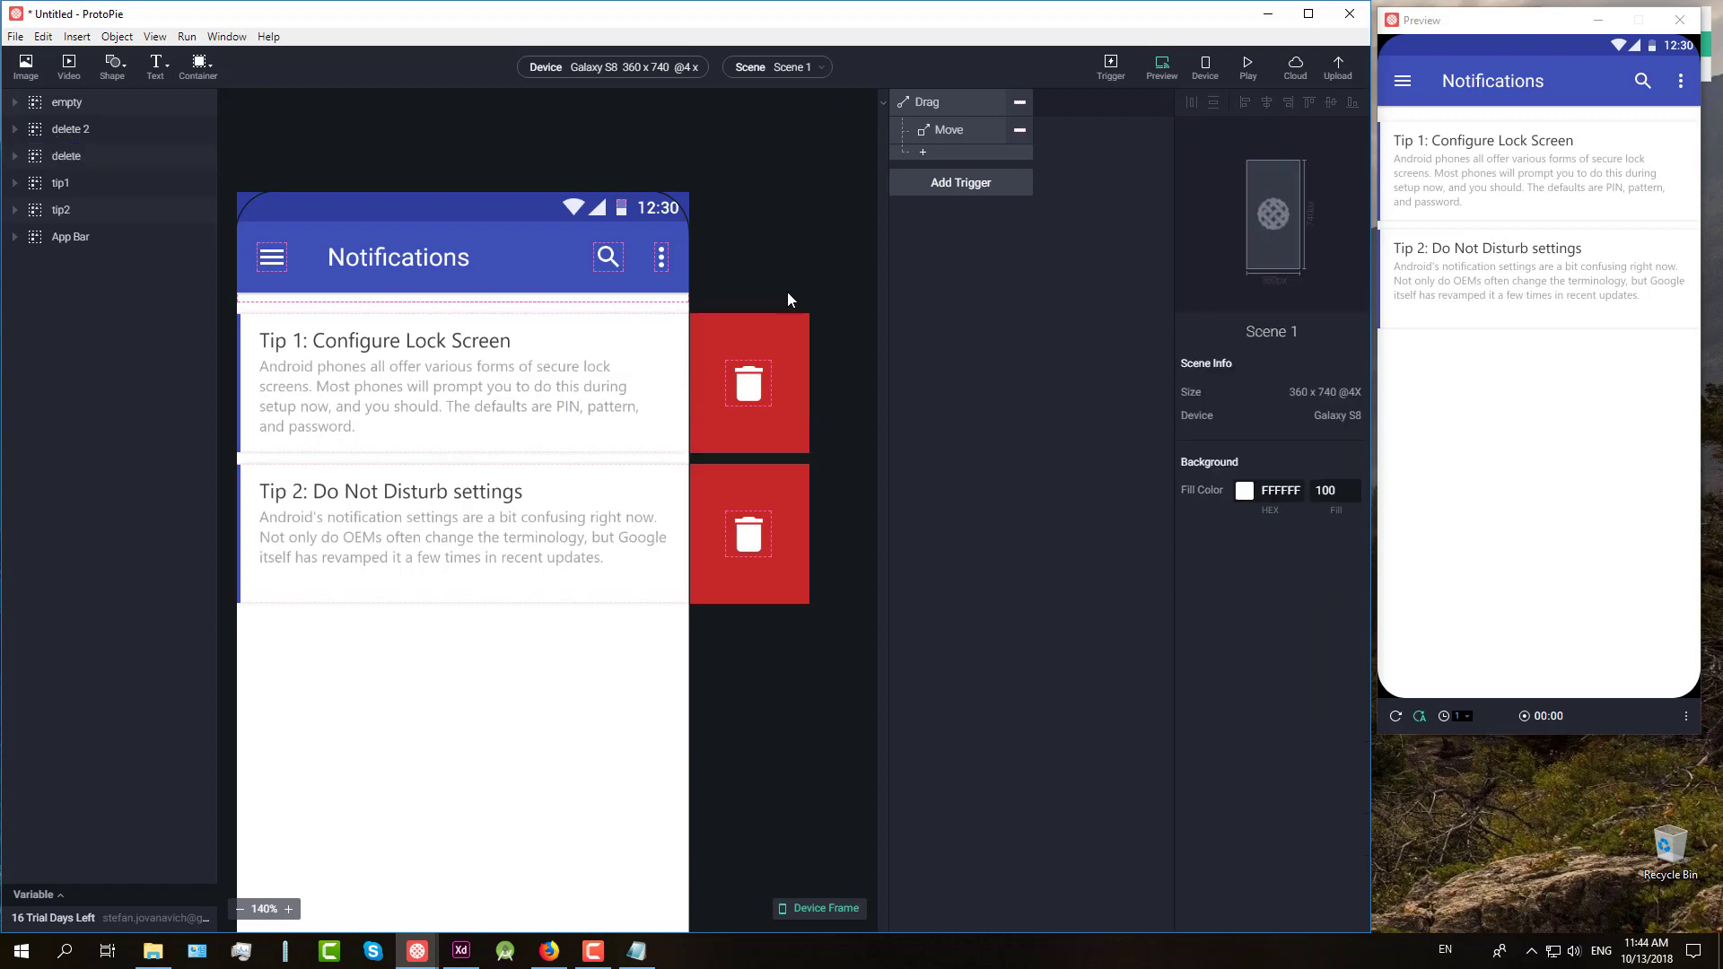
Step: Add a second Move response to the Drag trigger, targeting the delete group
{"action": "left_click", "coordinate": [924, 154]}
{"action": "left_click", "coordinate": [941, 174]}
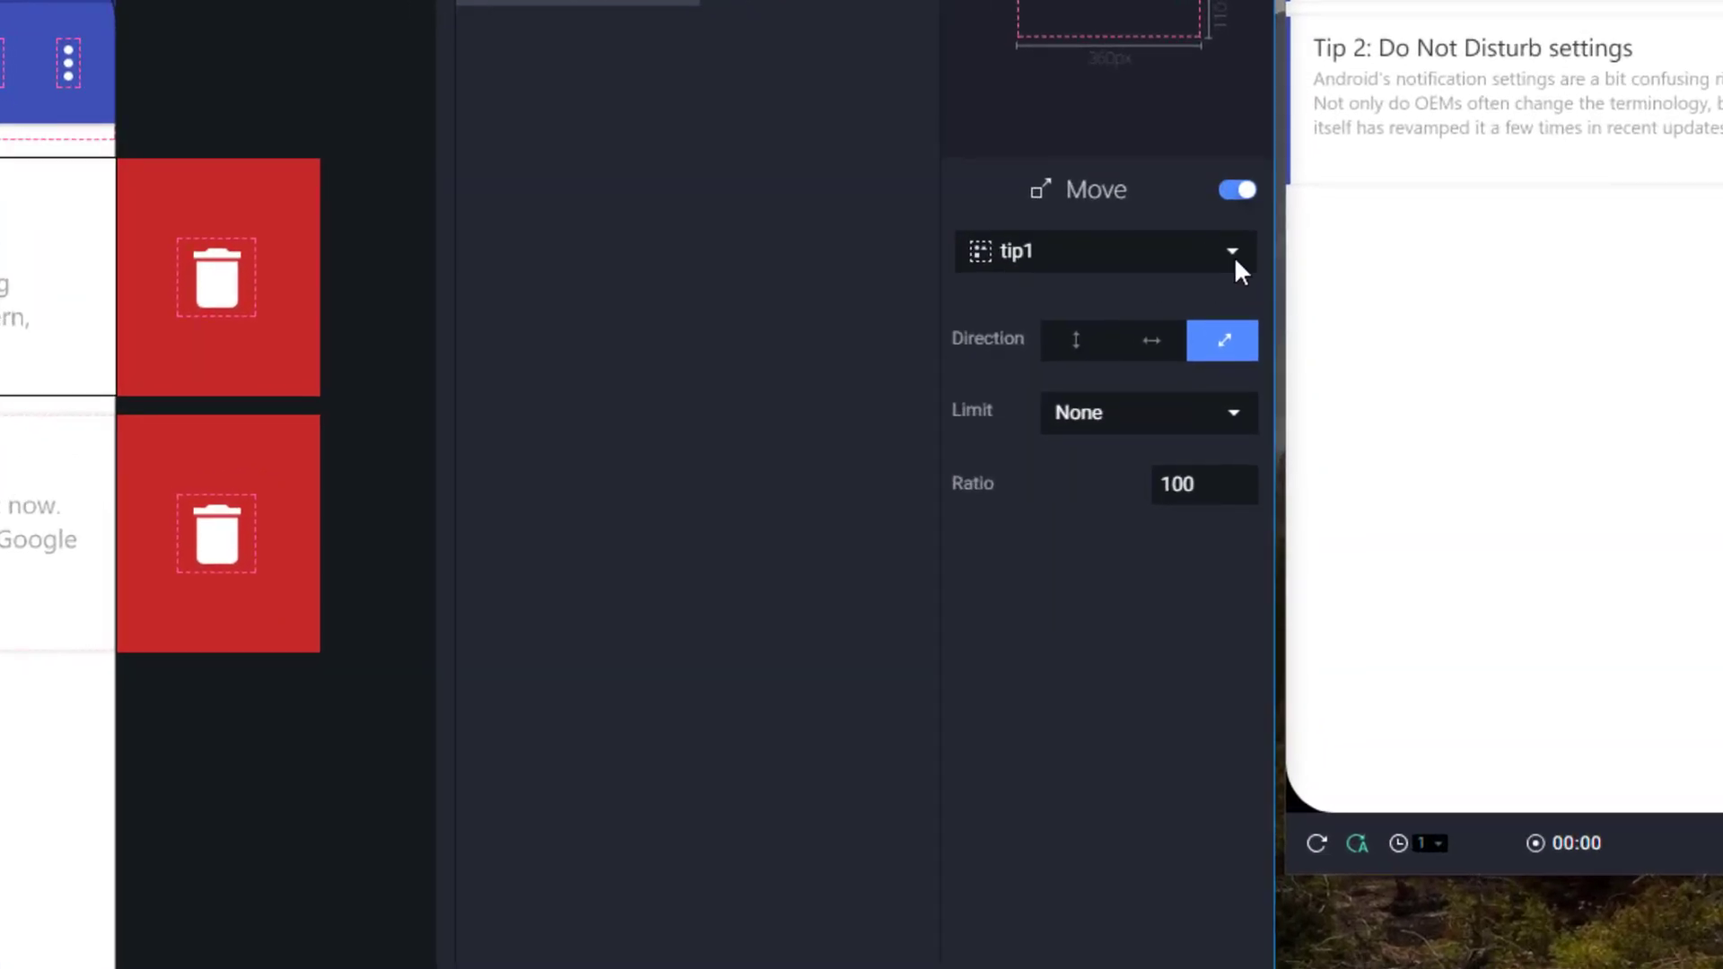
{"action": "left_click", "coordinate": [1236, 259]}
{"action": "scroll", "coordinate": [624, 439], "scroll_direction": "down", "scroll_amount": 2}
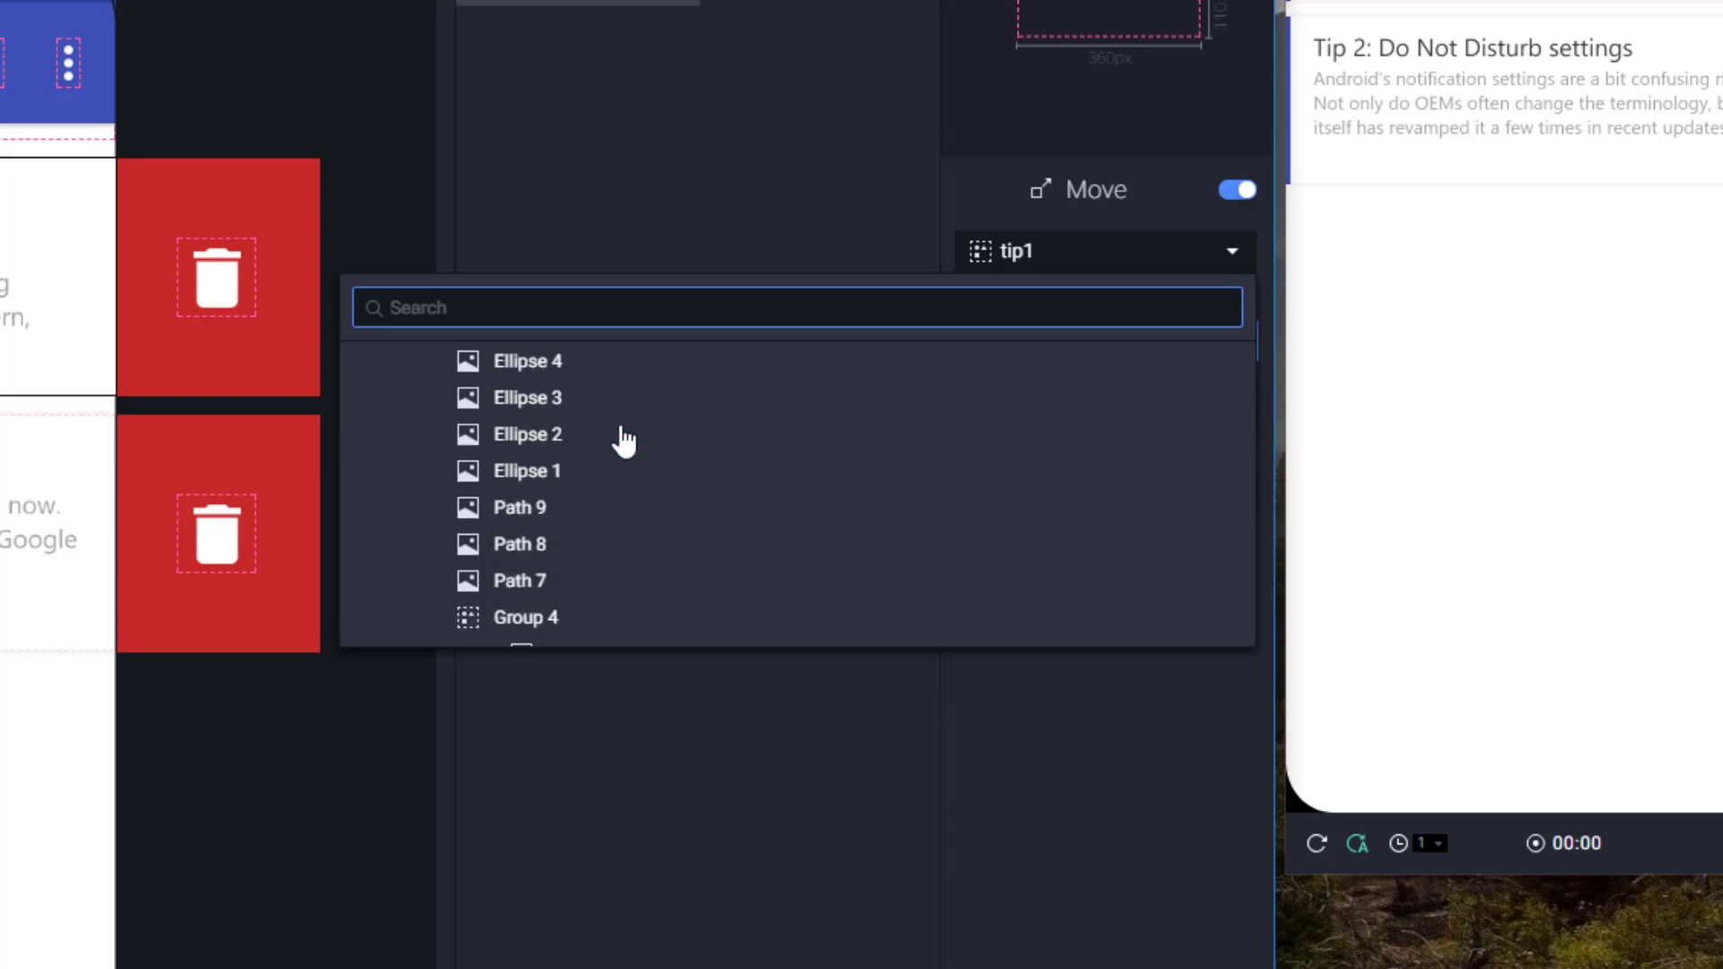
{"action": "scroll", "coordinate": [624, 439], "scroll_direction": "down", "scroll_amount": 7}
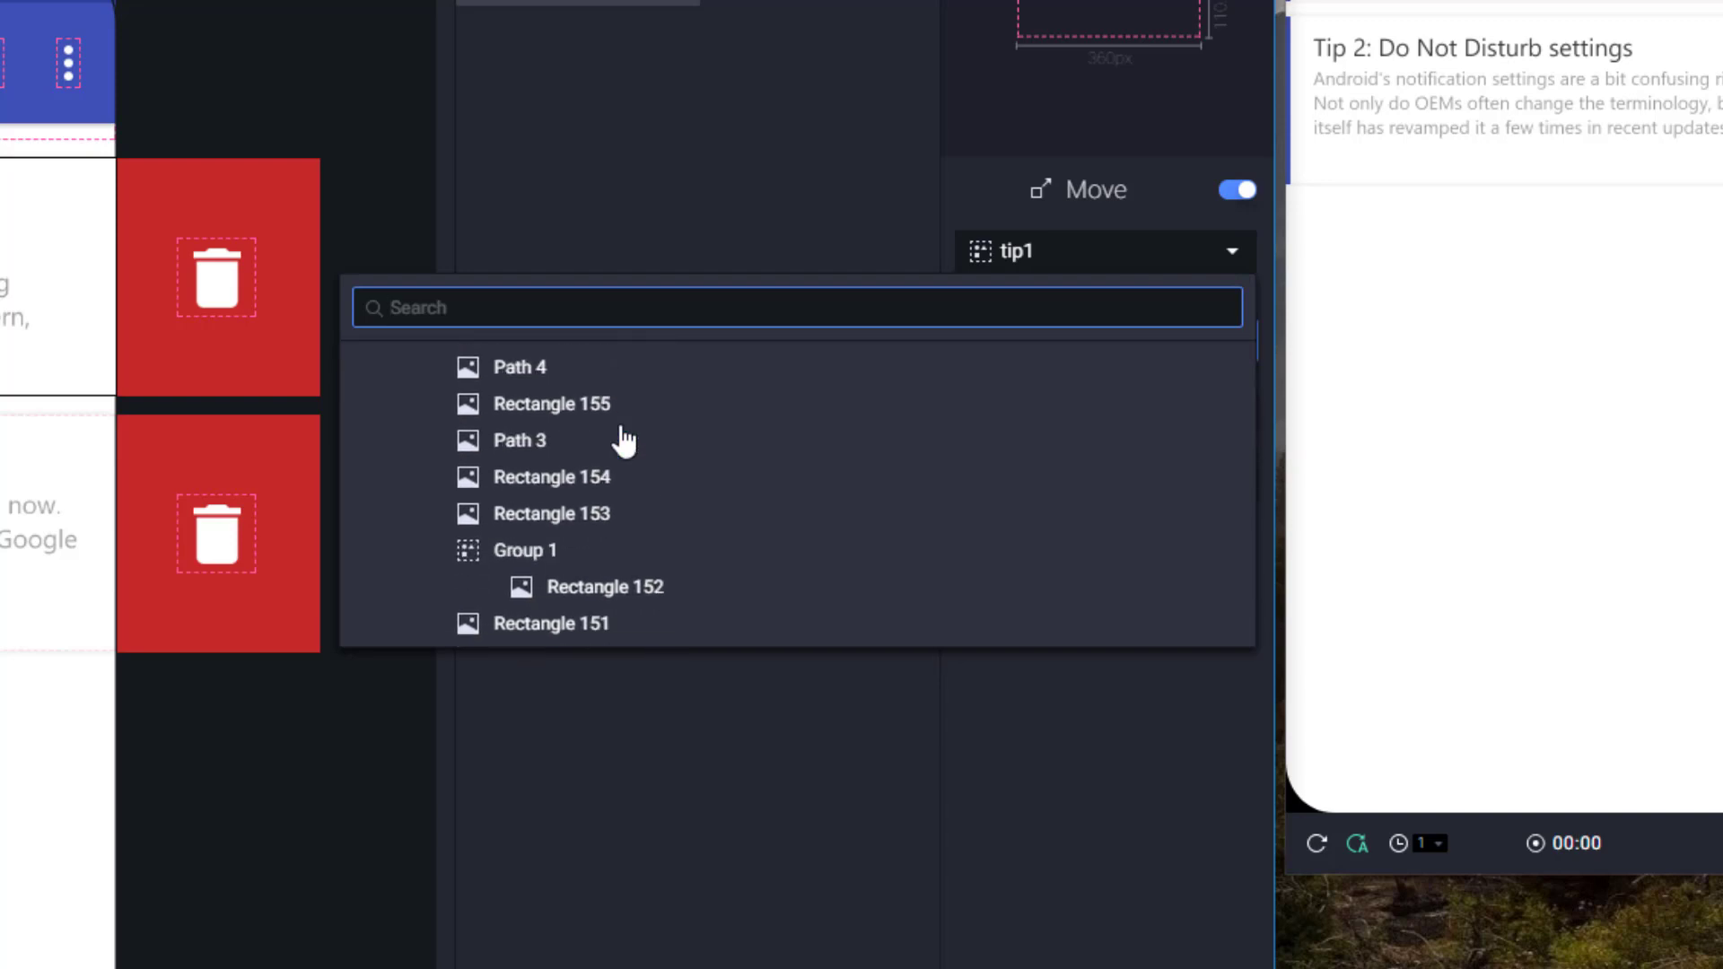
{"action": "scroll", "coordinate": [624, 439], "scroll_direction": "down", "scroll_amount": 3}
{"action": "left_click", "coordinate": [434, 538]}
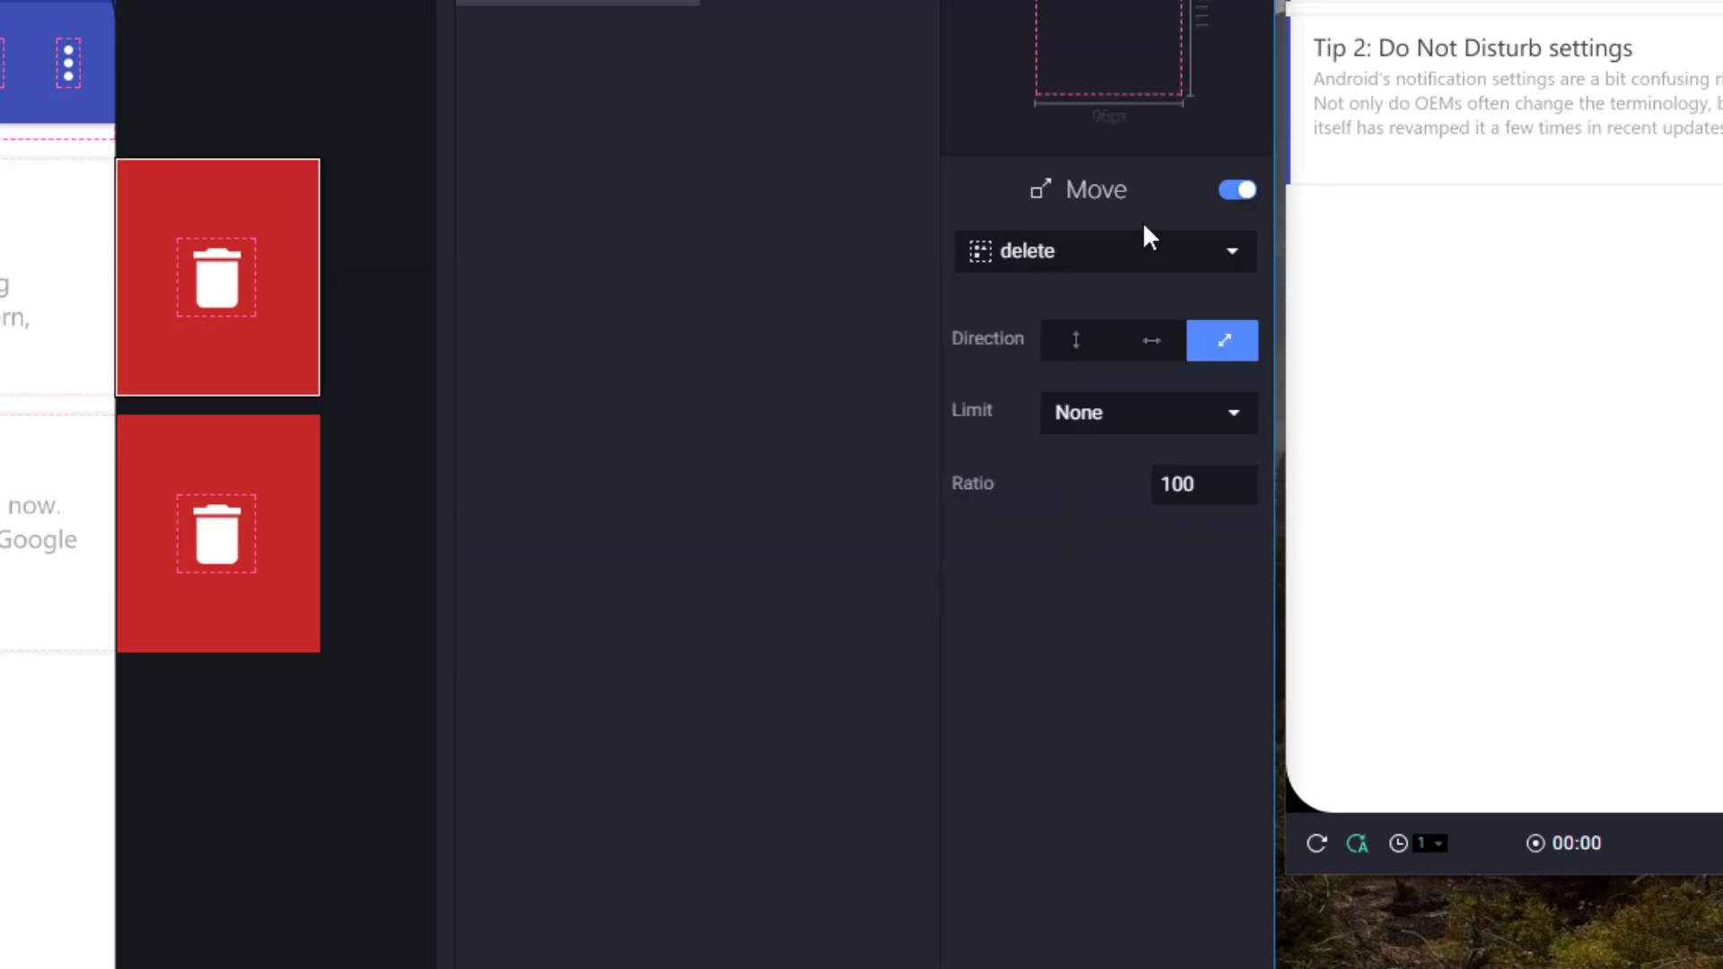
Step: Make the delete group's Move response horizontal with a custom limit from 264 to 360
{"action": "left_click", "coordinate": [1153, 343]}
{"action": "left_click", "coordinate": [1142, 412]}
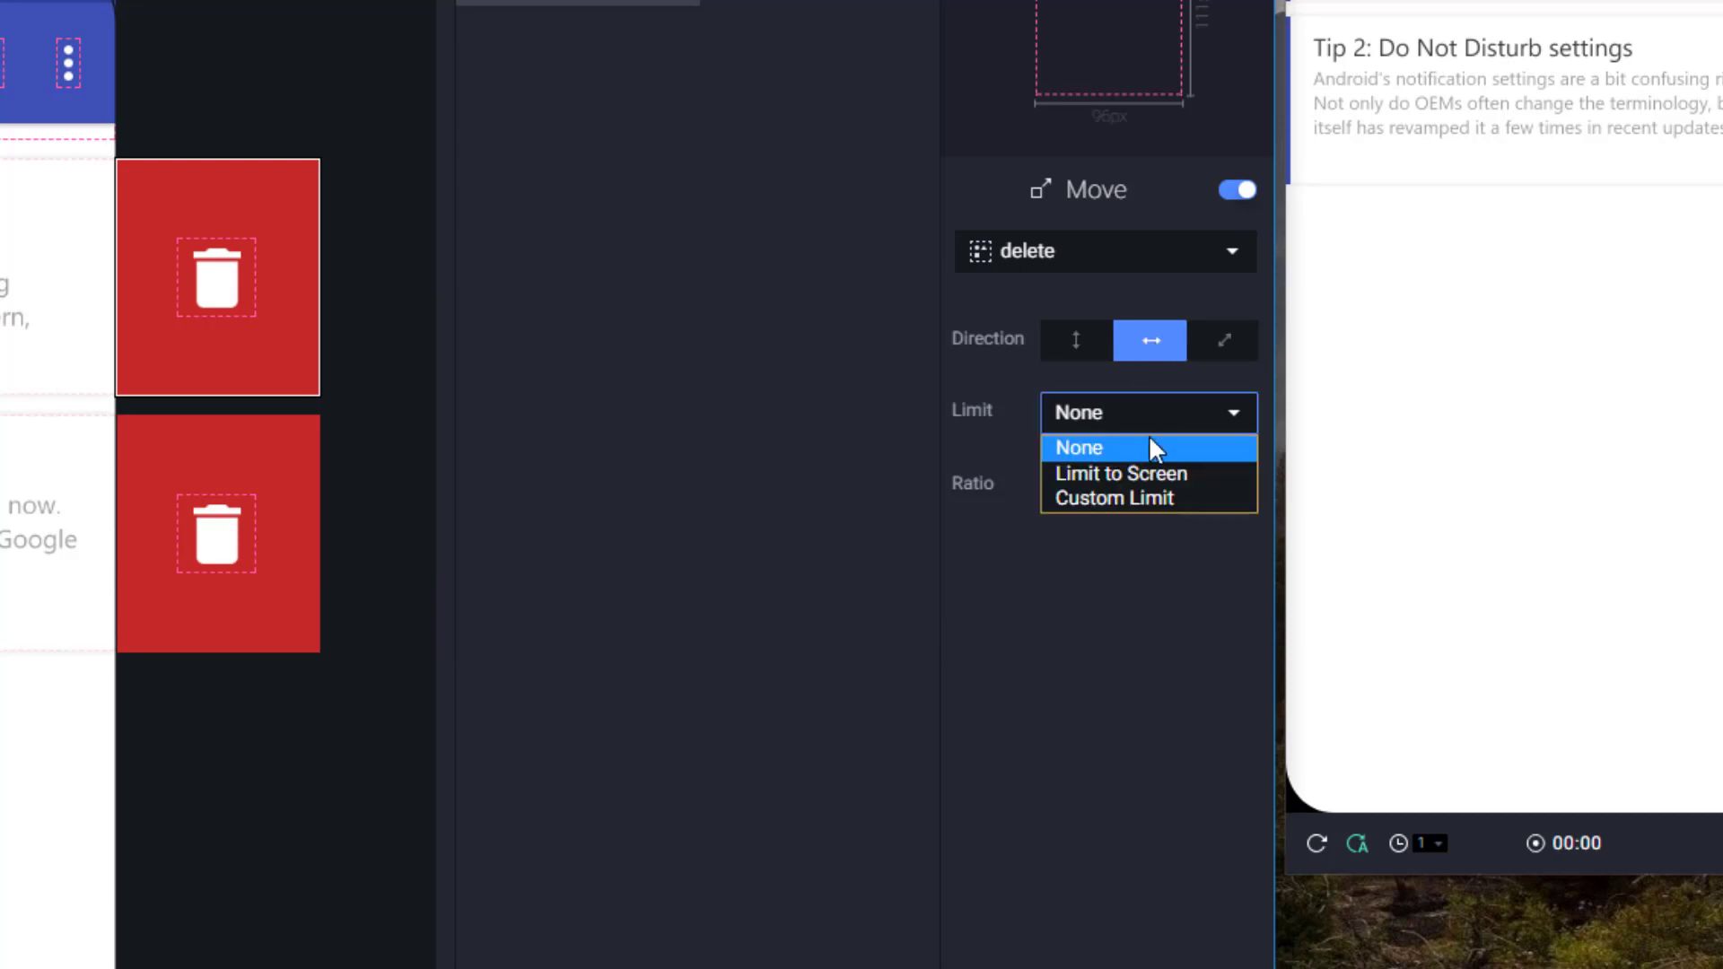
{"action": "left_click", "coordinate": [1125, 500]}
{"action": "left_click", "coordinate": [1118, 461]}
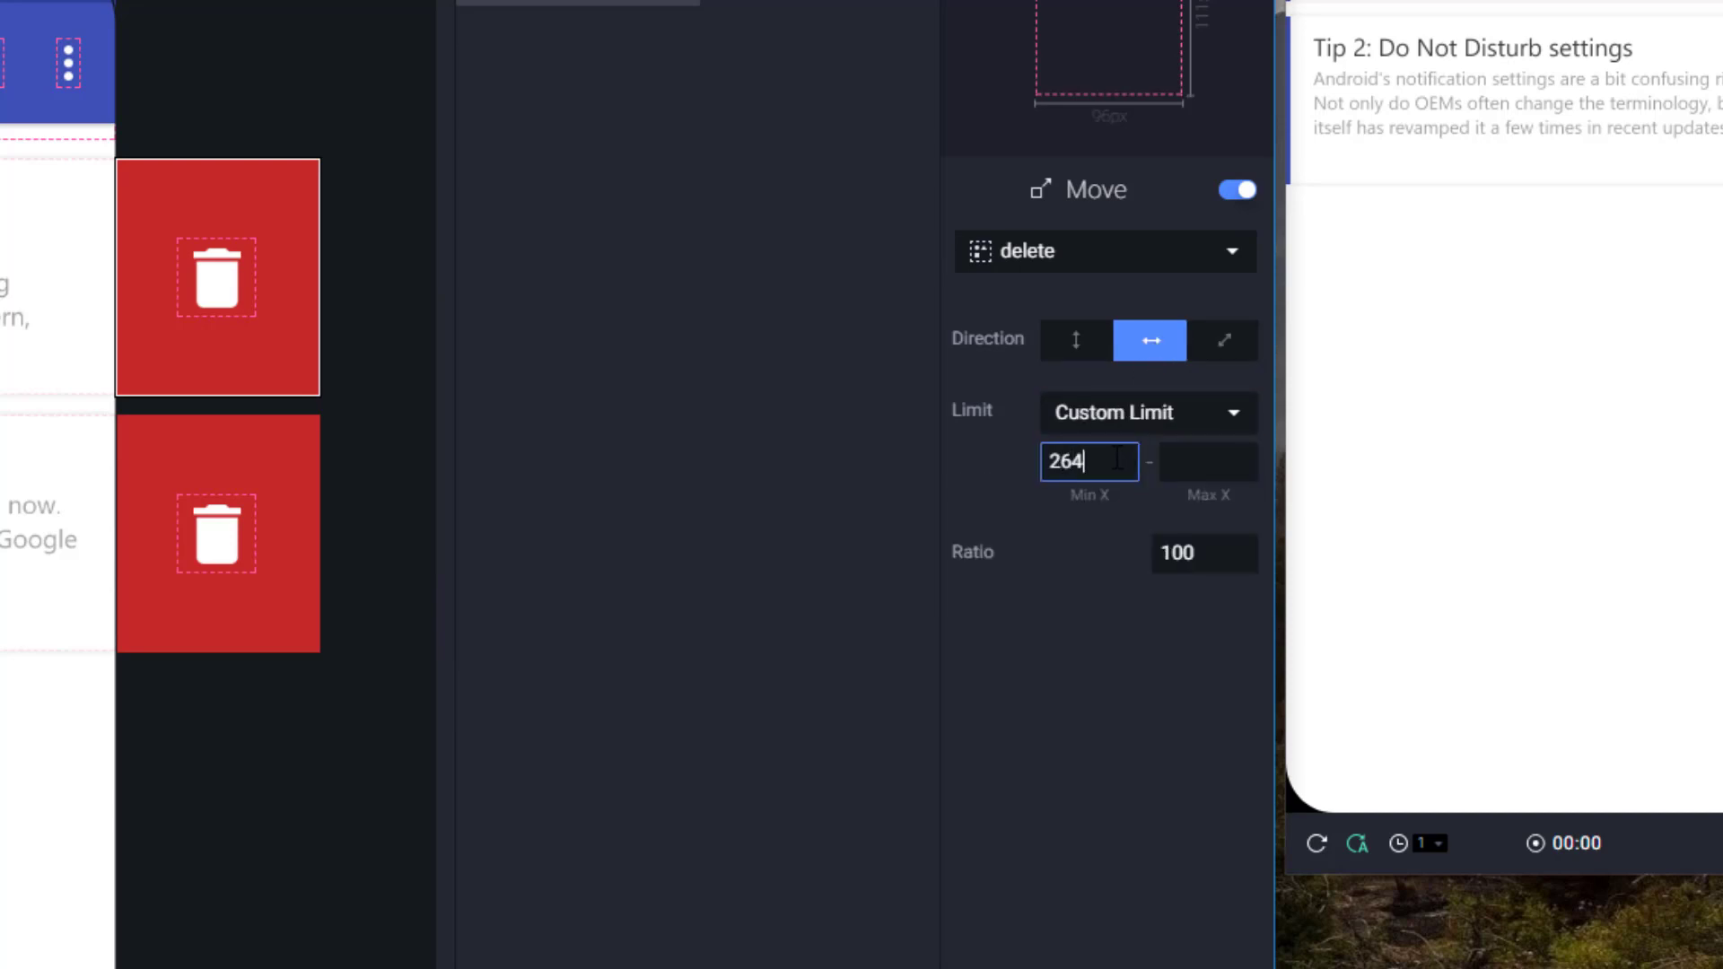
{"action": "left_click", "coordinate": [1211, 462]}
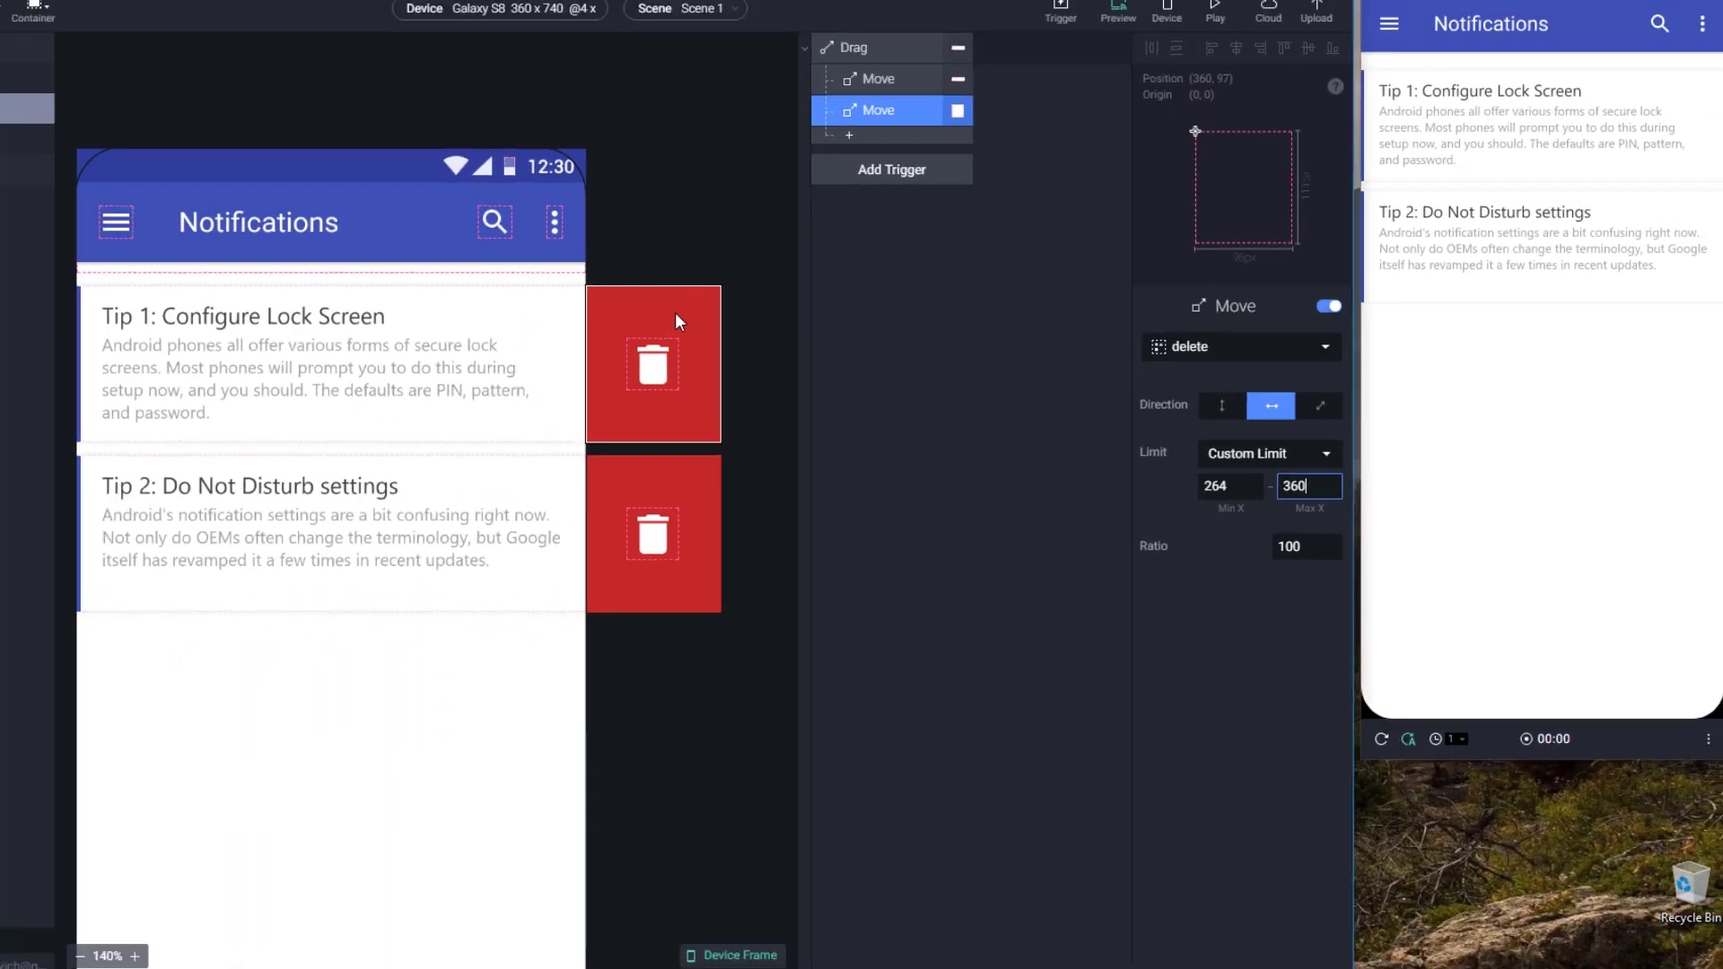
Step: Review the delete group's Move response and test swiping the Tip 1 card in the preview
{"action": "left_click", "coordinate": [248, 199]}
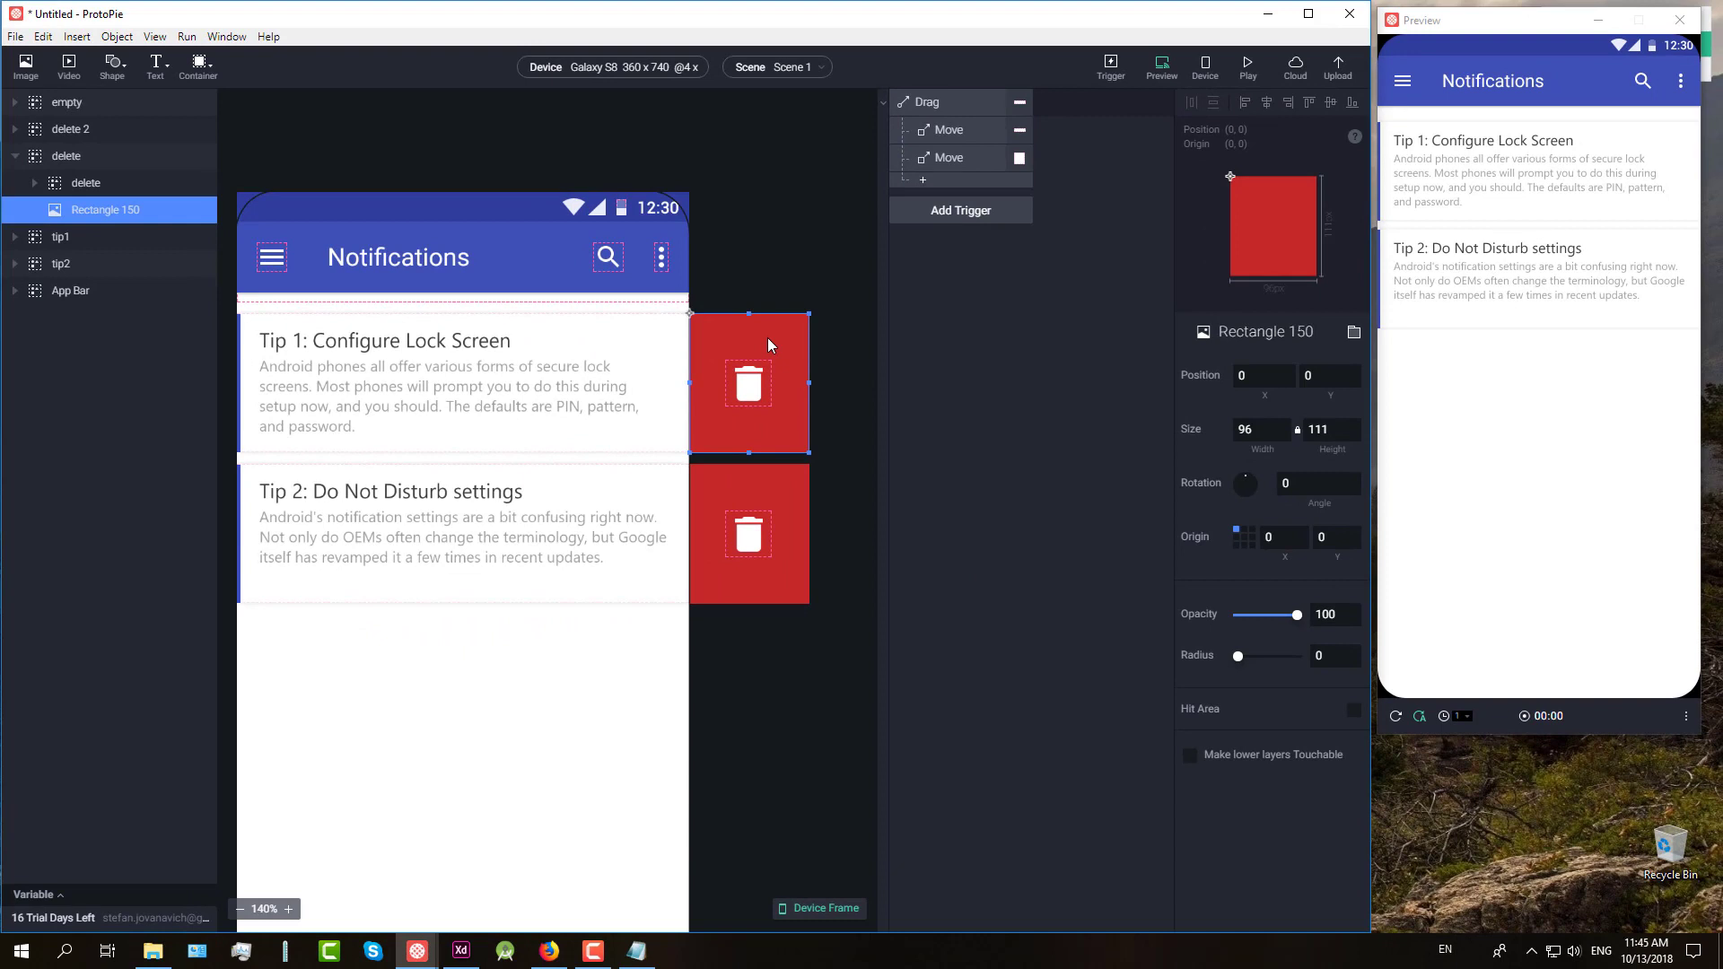
{"action": "left_click", "coordinate": [949, 157]}
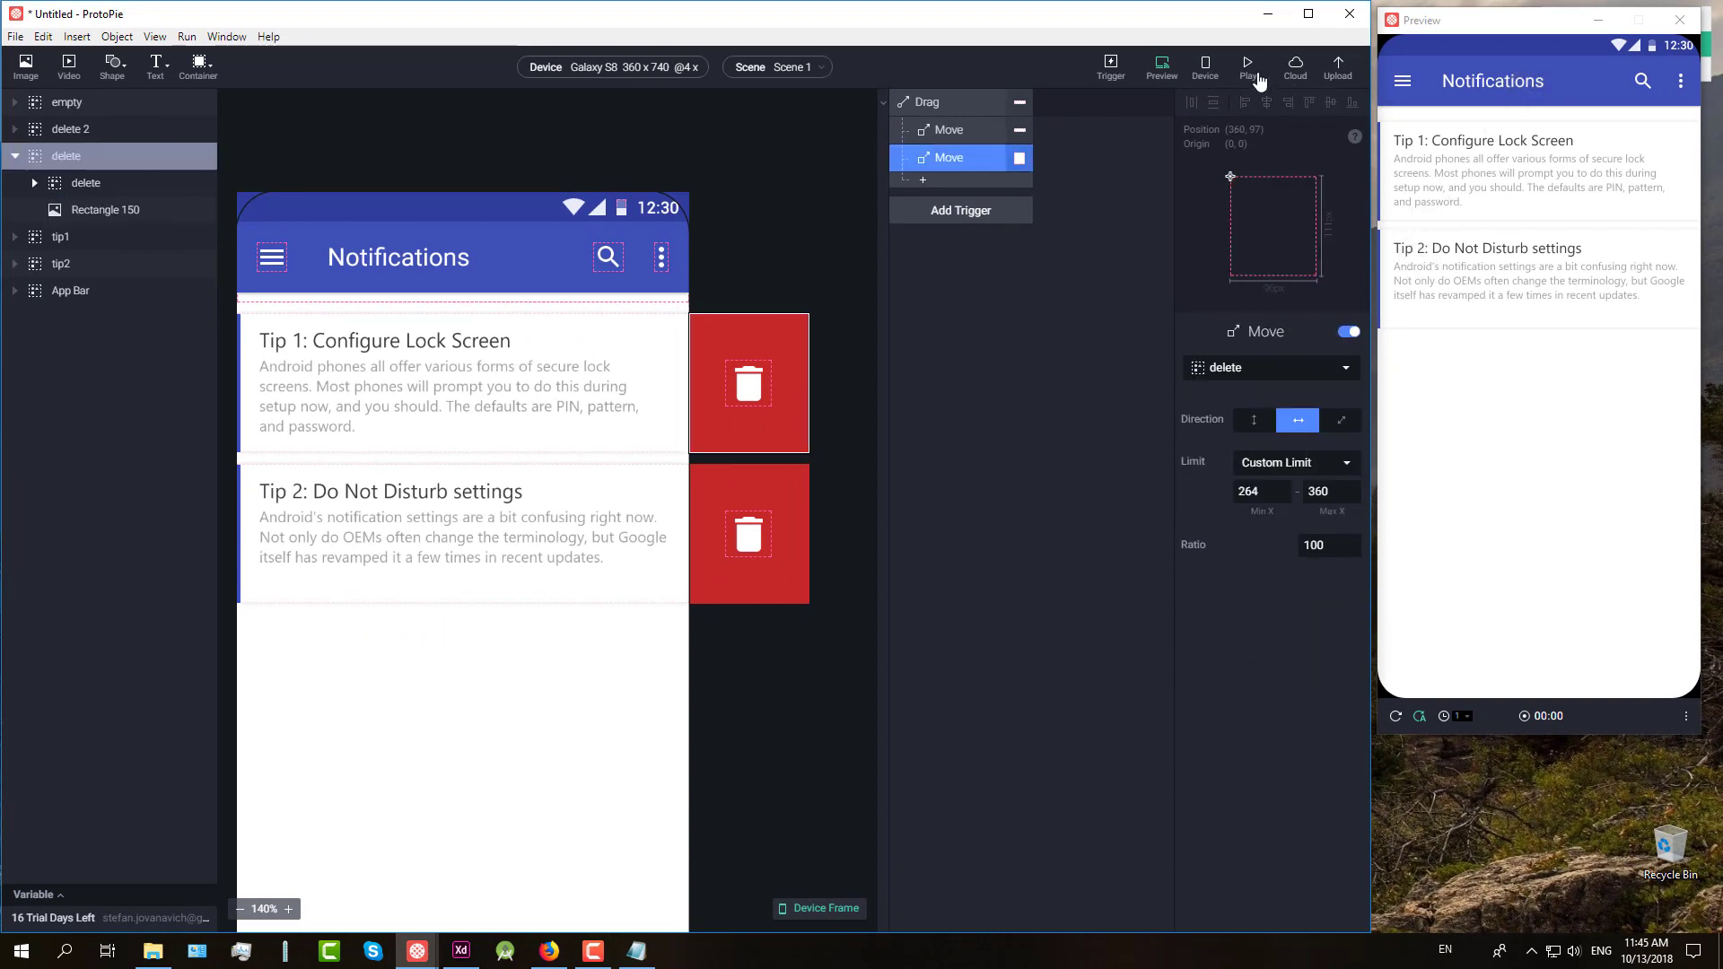
{"action": "mouse_move", "coordinate": [1611, 179]}
{"action": "left_mouse_down"}
{"action": "mouse_move", "coordinate": [1477, 171]}
{"action": "mouse_move", "coordinate": [1452, 187]}
{"action": "mouse_move", "coordinate": [1592, 165]}
{"action": "mouse_move", "coordinate": [1472, 176]}
{"action": "mouse_move", "coordinate": [1580, 177]}
{"action": "left_mouse_up"}
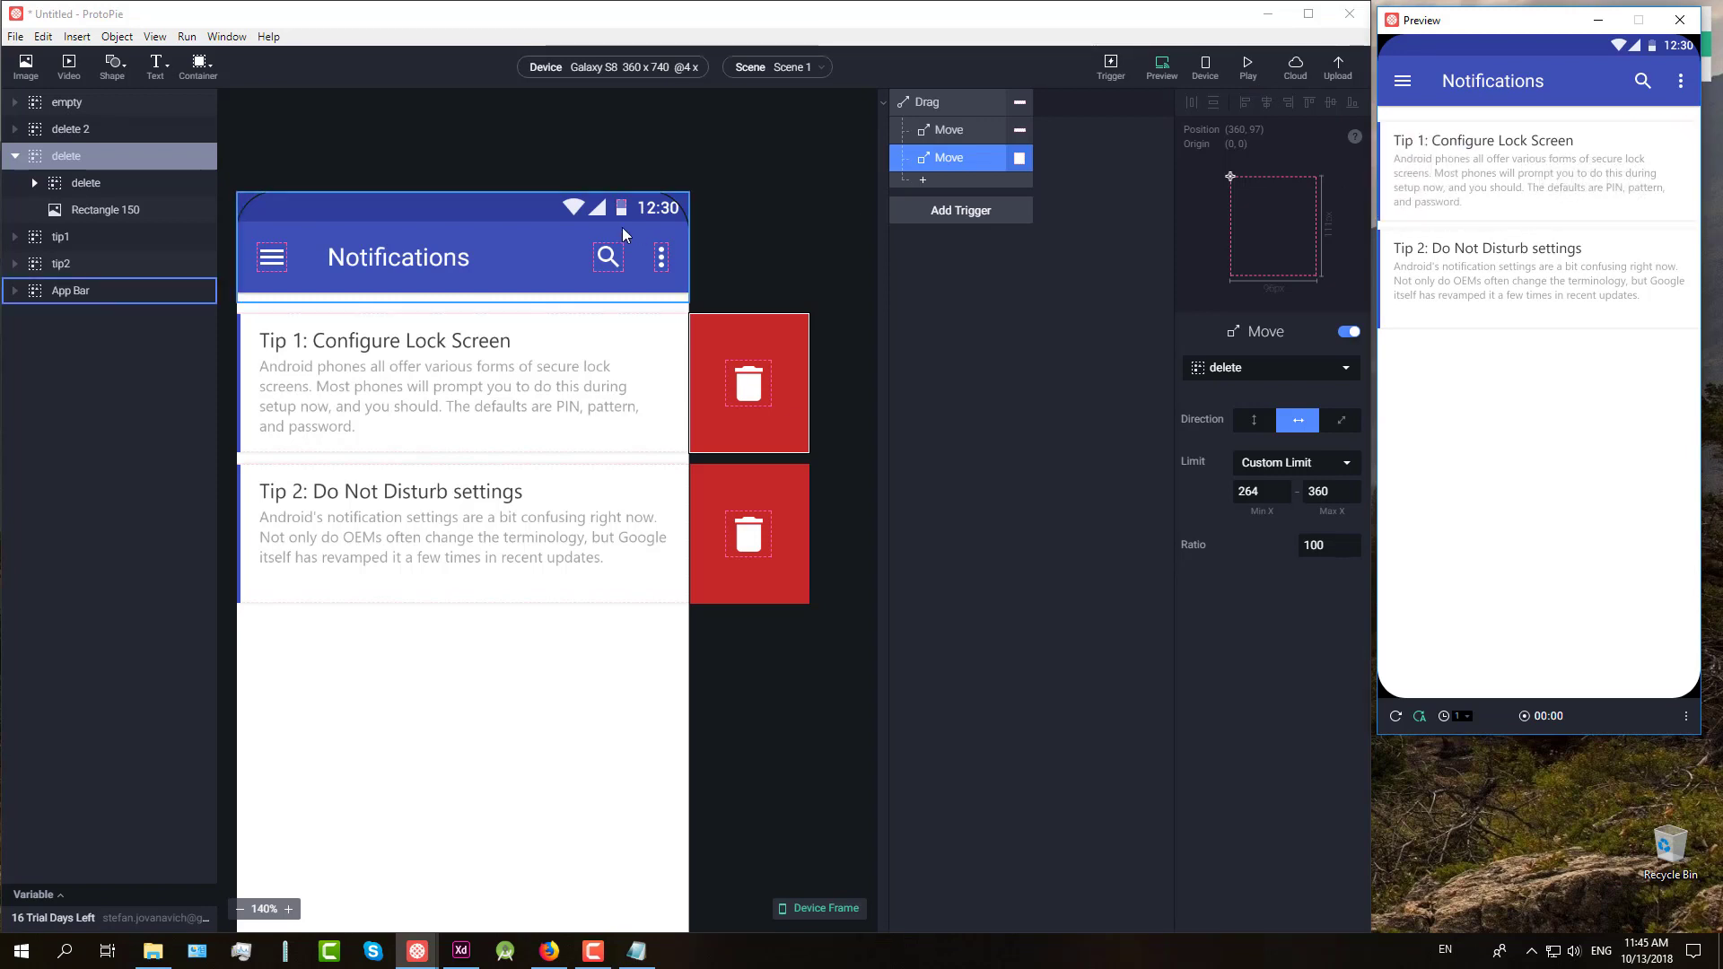
Step: Collapse the delete group, insert an oval into the scene and duplicate it
{"action": "left_click", "coordinate": [16, 156]}
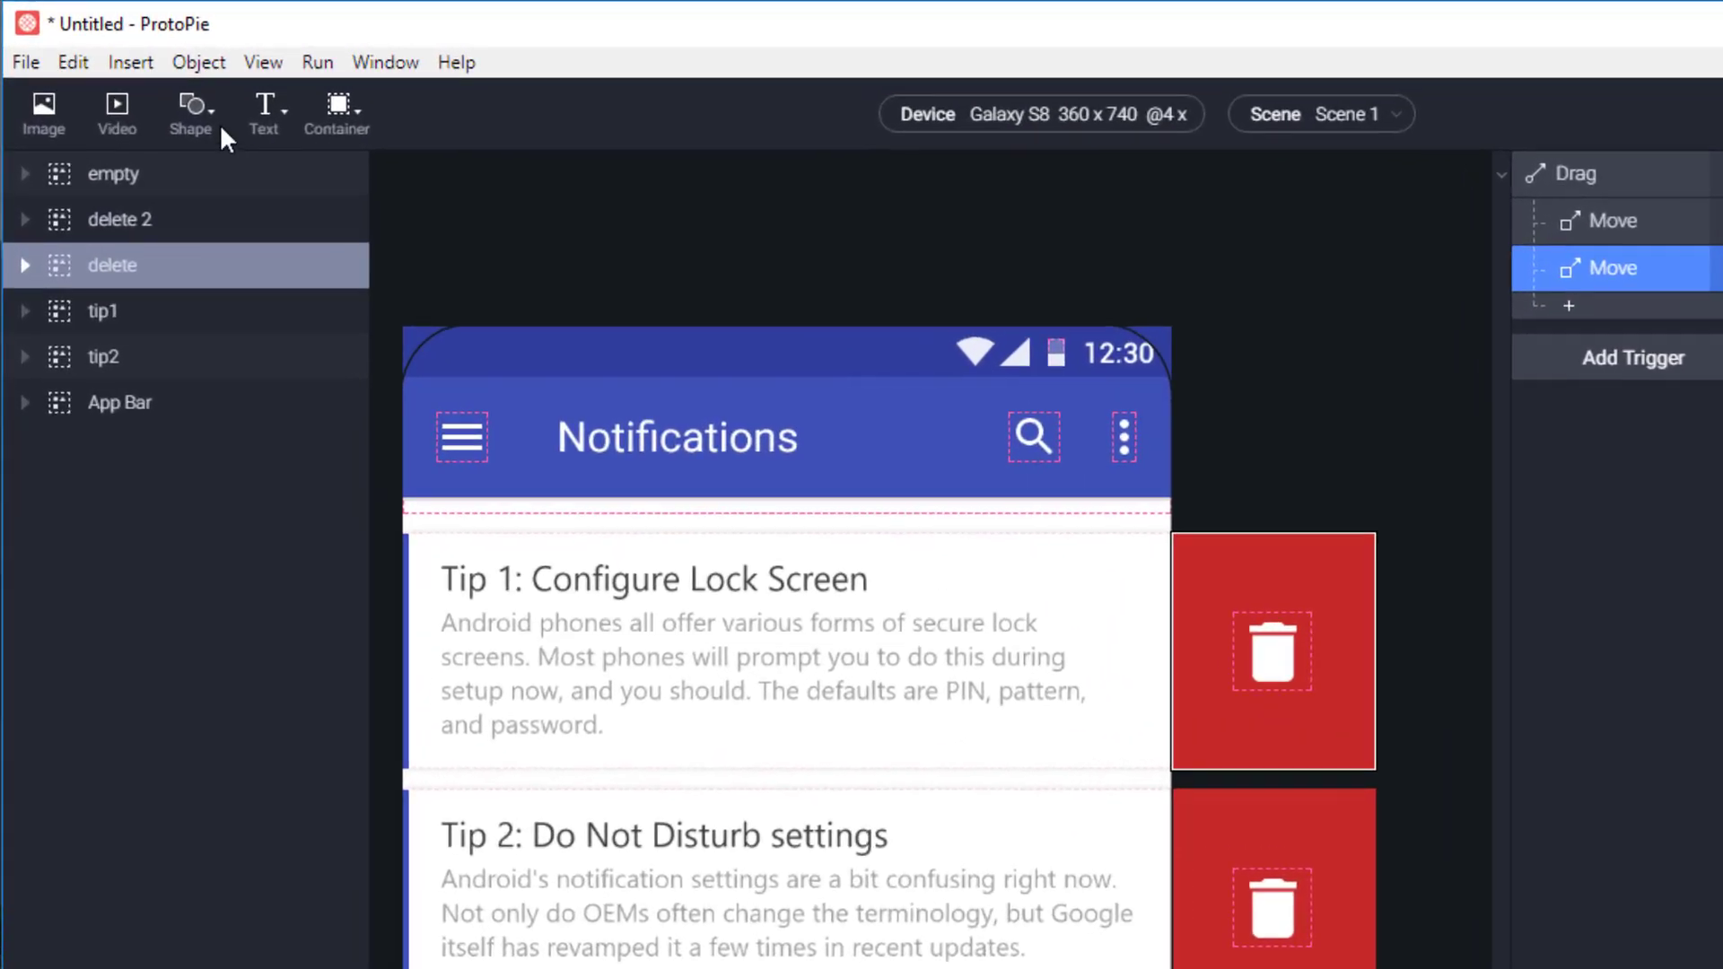
{"action": "left_click", "coordinate": [184, 99]}
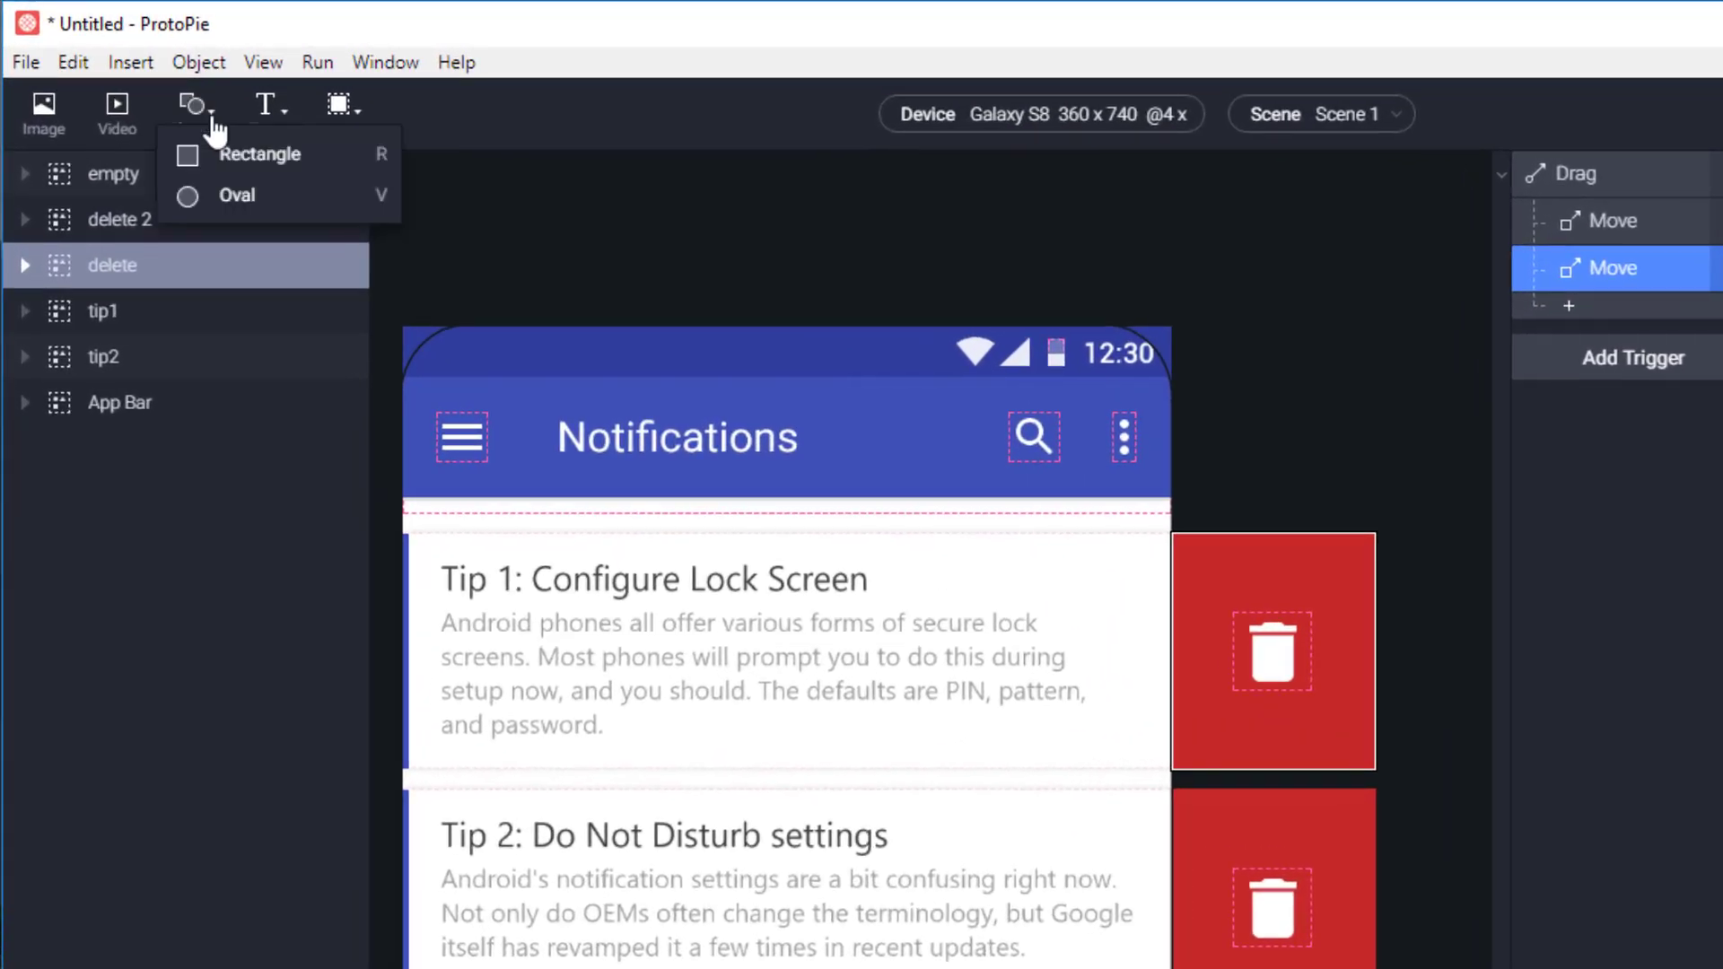
{"action": "left_click", "coordinate": [201, 165]}
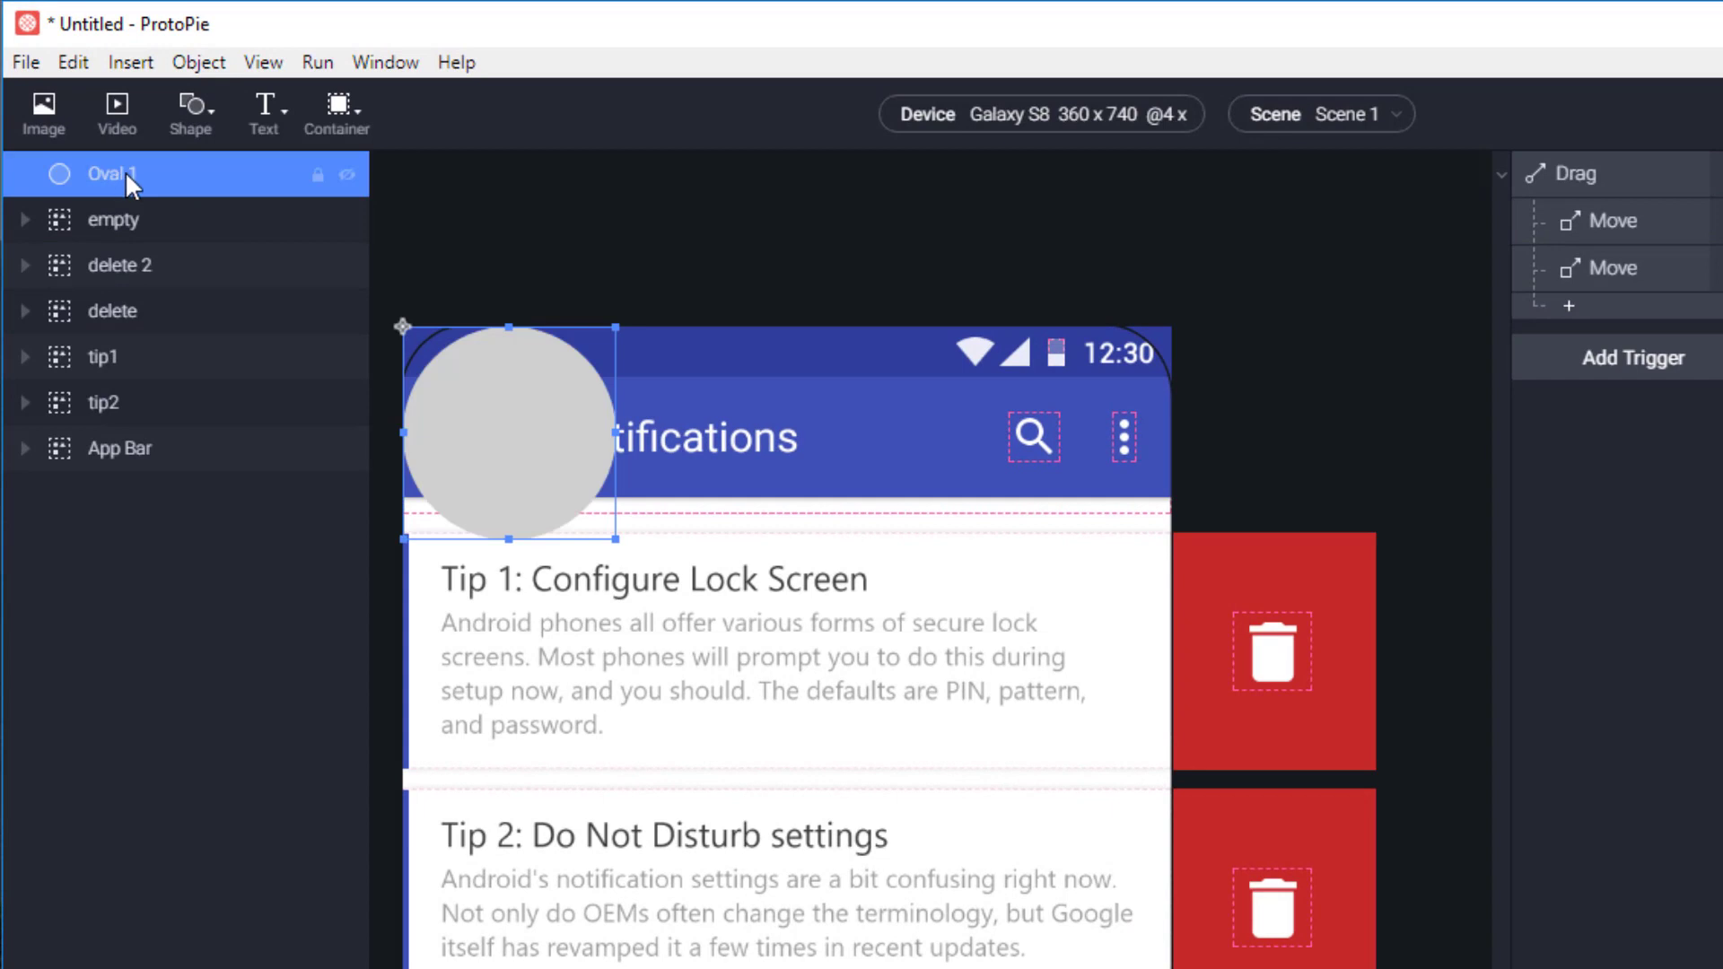
{"action": "key", "text": "ctrl+d"}
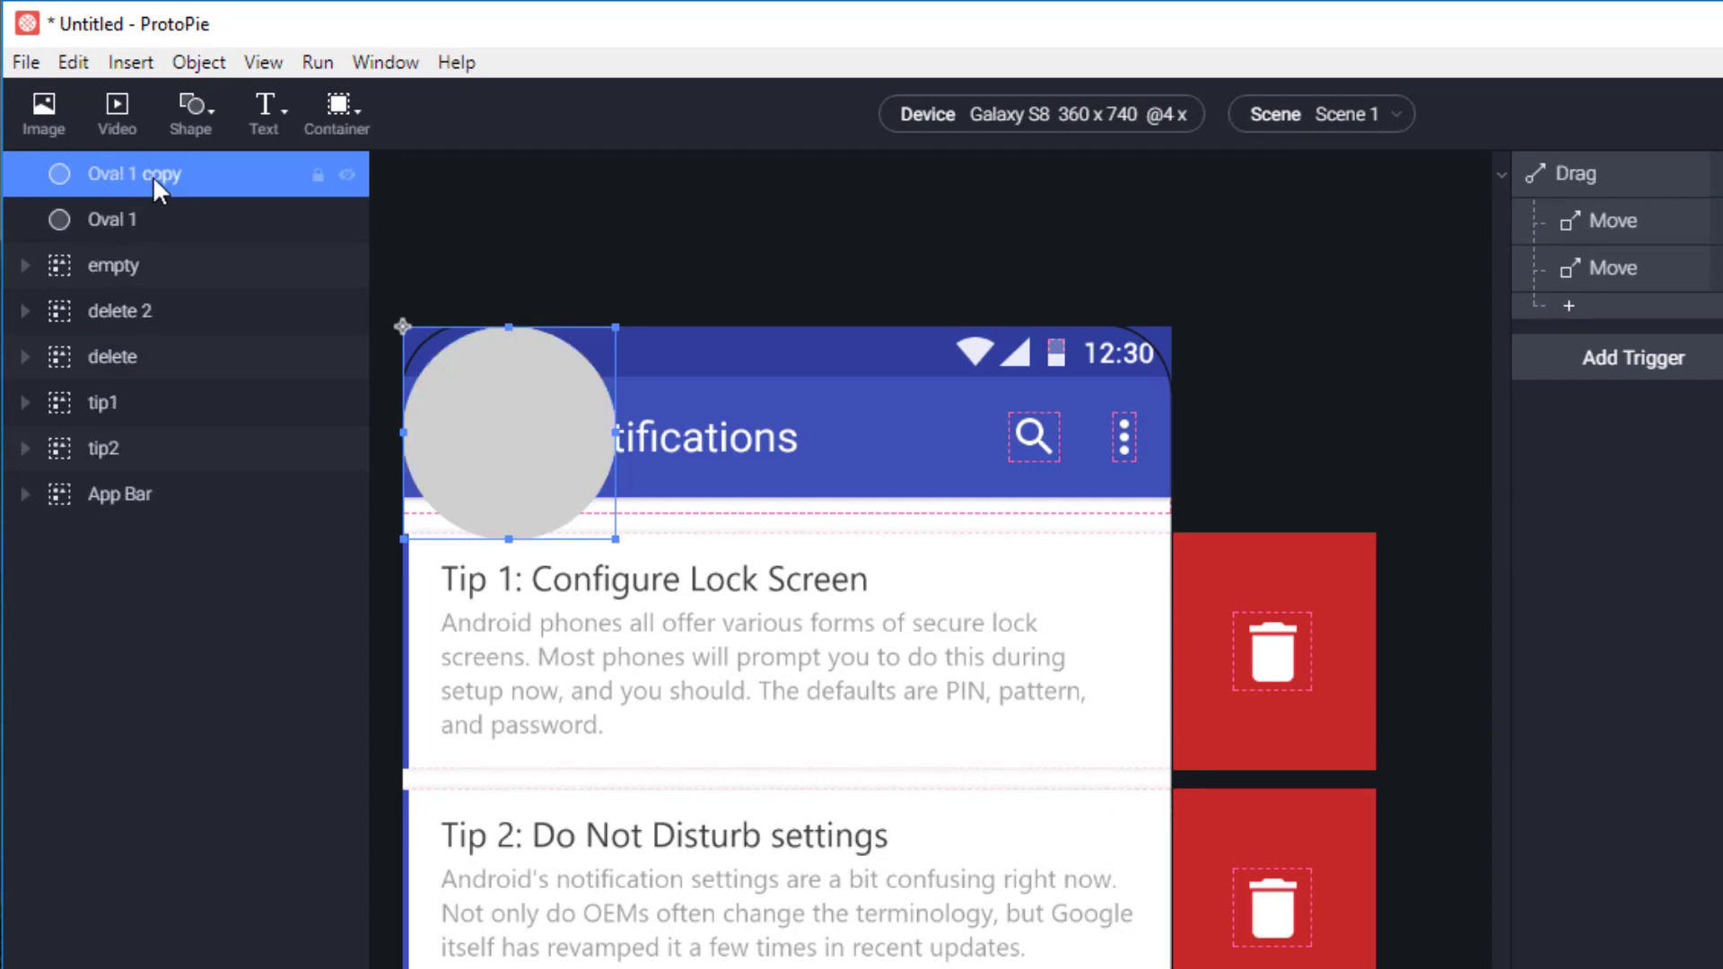
Step: Rename the copied oval layer as Oval 2
{"action": "double_click", "coordinate": [152, 175]}
{"action": "type", "text": "Oval 2"}
{"action": "key", "text": "Return"}
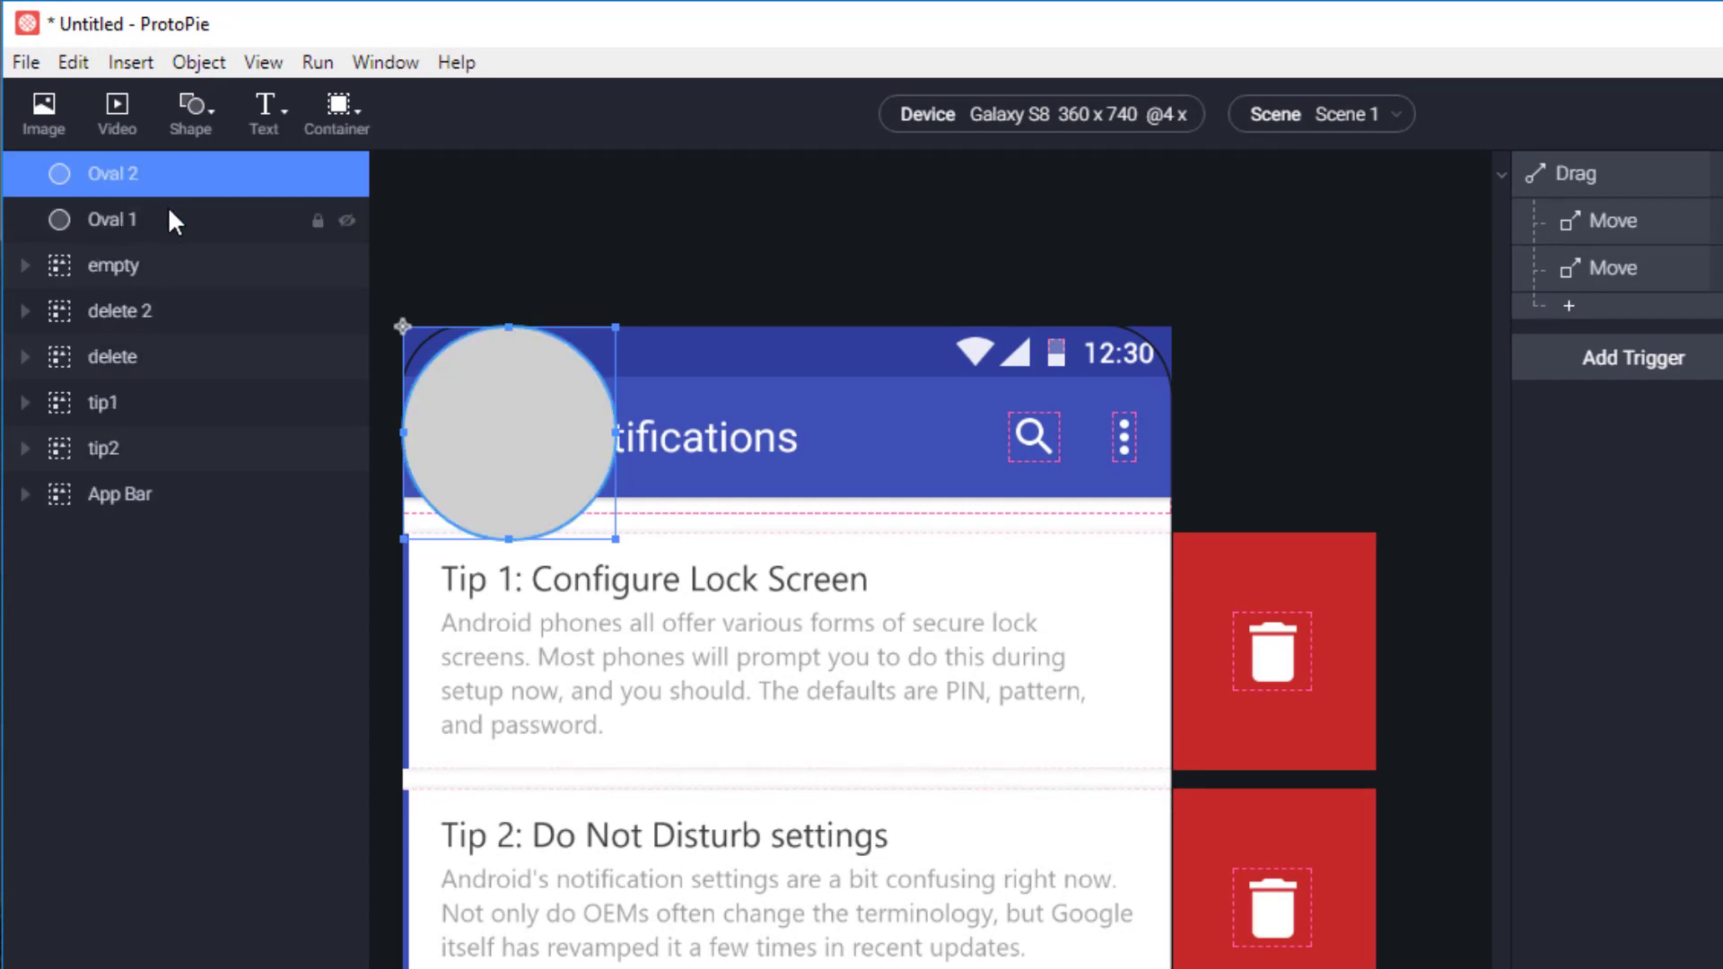
Step: Move Oval 1 onto the red delete tile beside the Tip 1 card and keep it selected
{"action": "left_click", "coordinate": [158, 229]}
{"action": "left_click_drag", "start_coordinate": [599, 486], "coordinate": [1245, 669]}
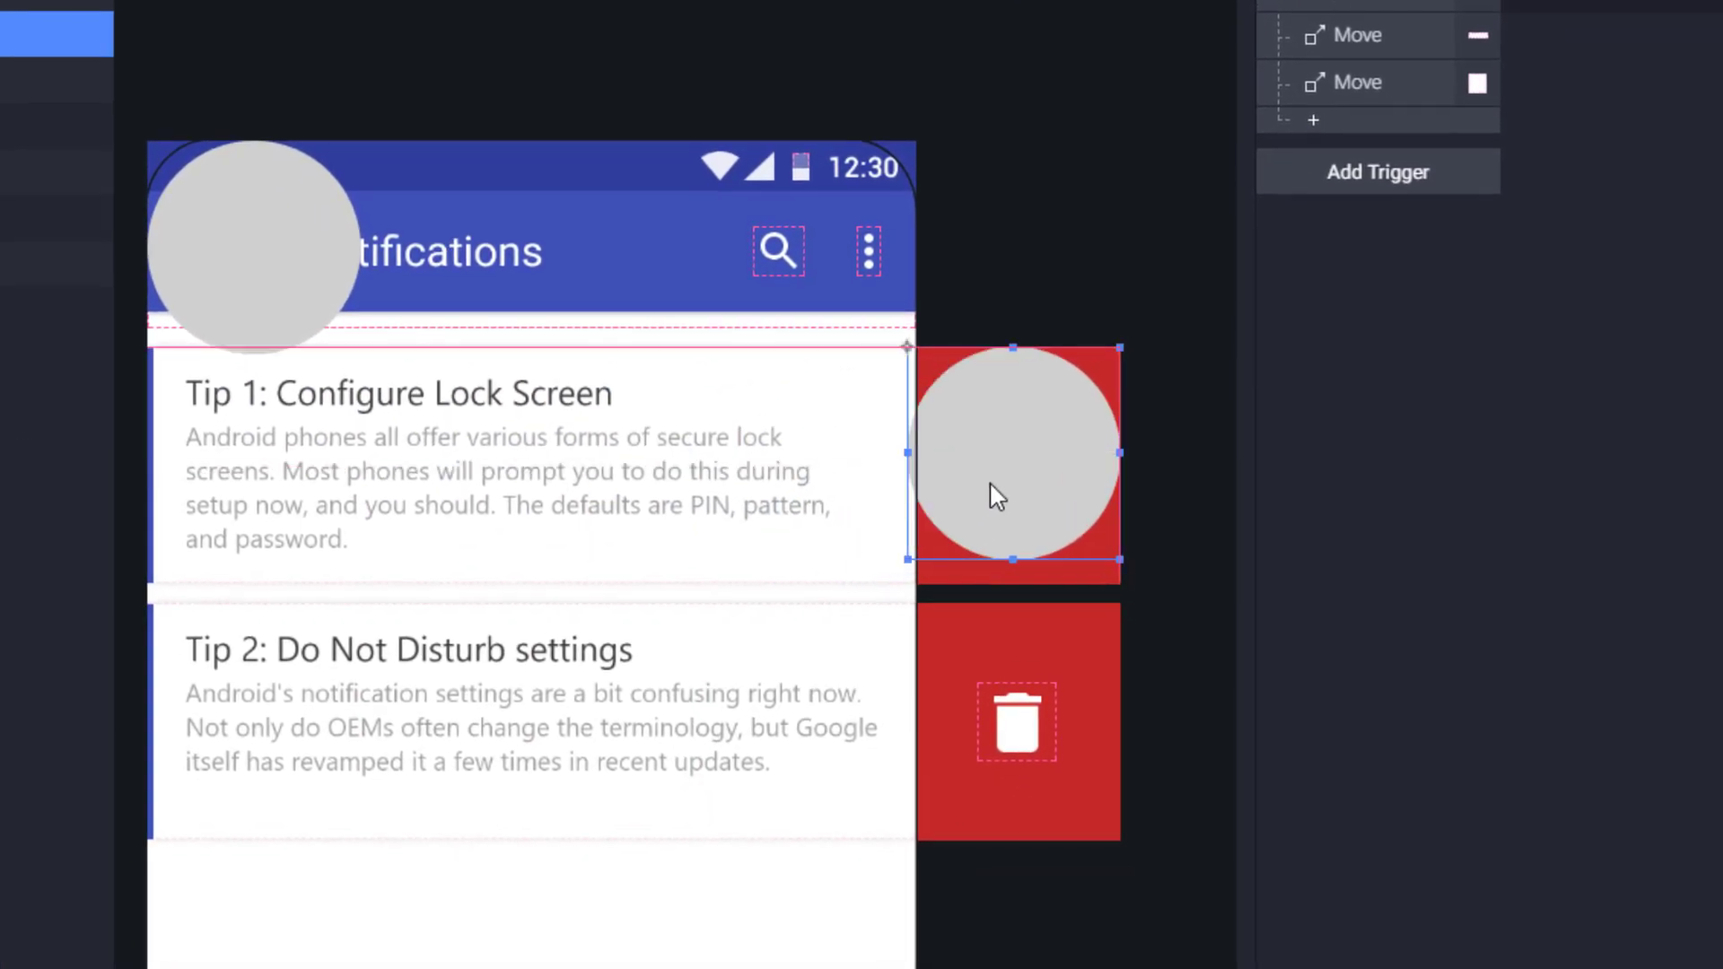
{"action": "left_click_drag", "start_coordinate": [989, 484], "coordinate": [993, 488]}
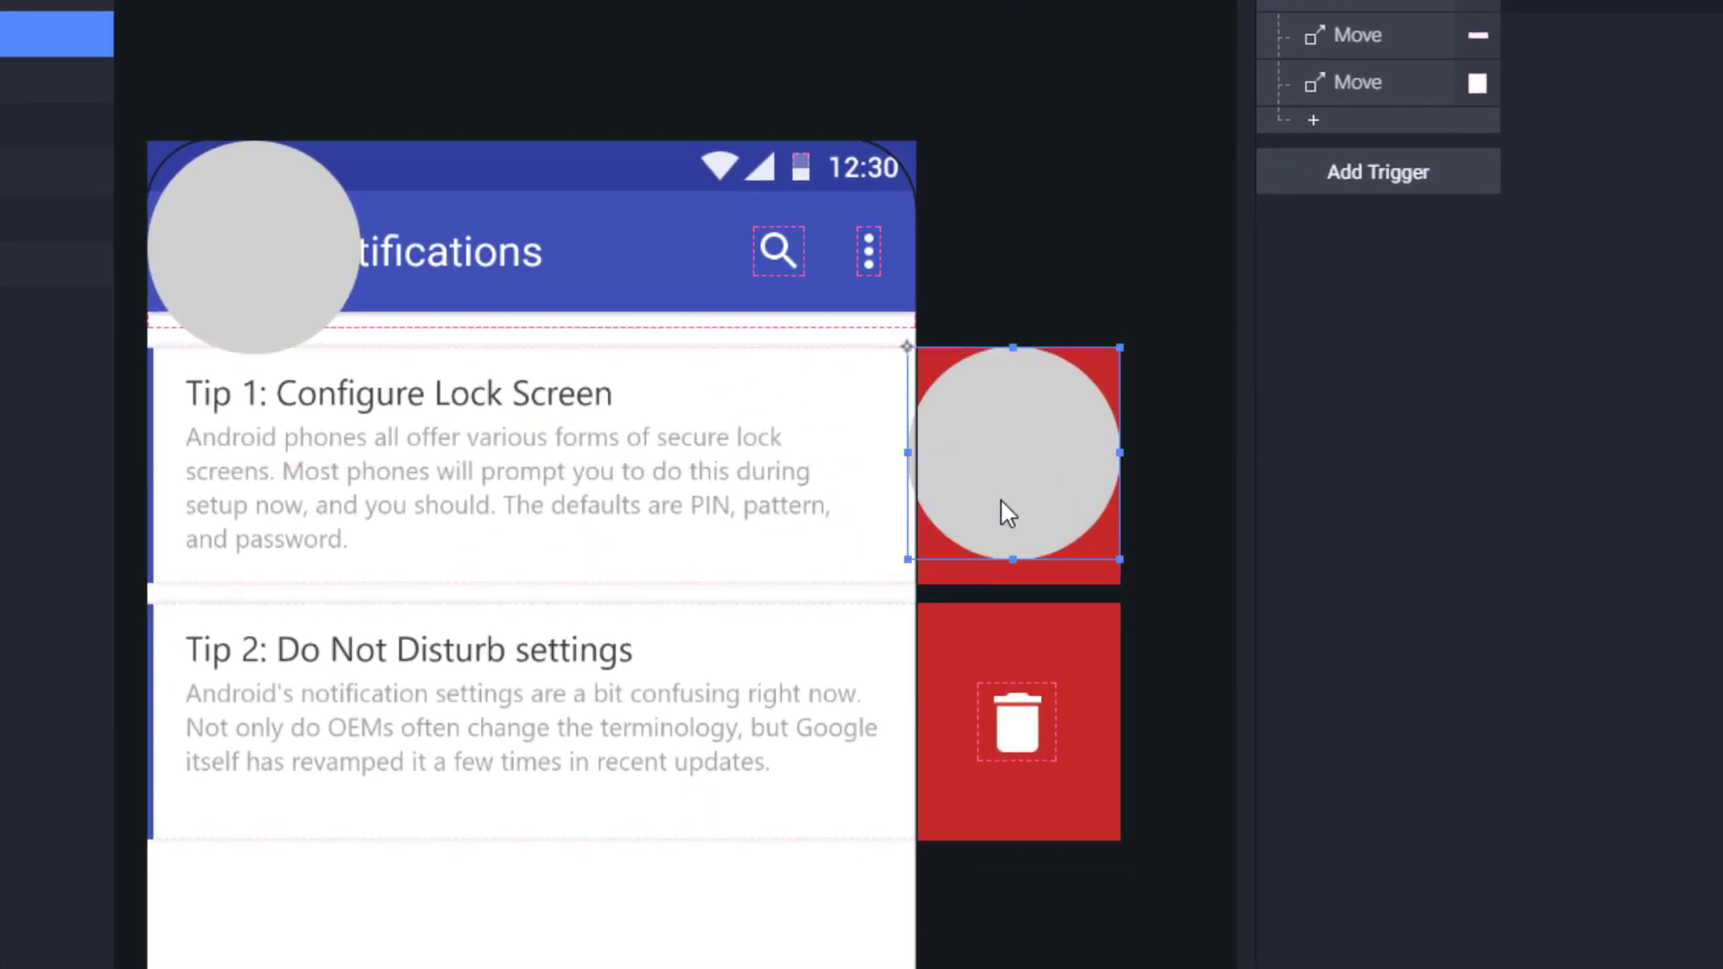
{"action": "left_click", "coordinate": [1011, 569]}
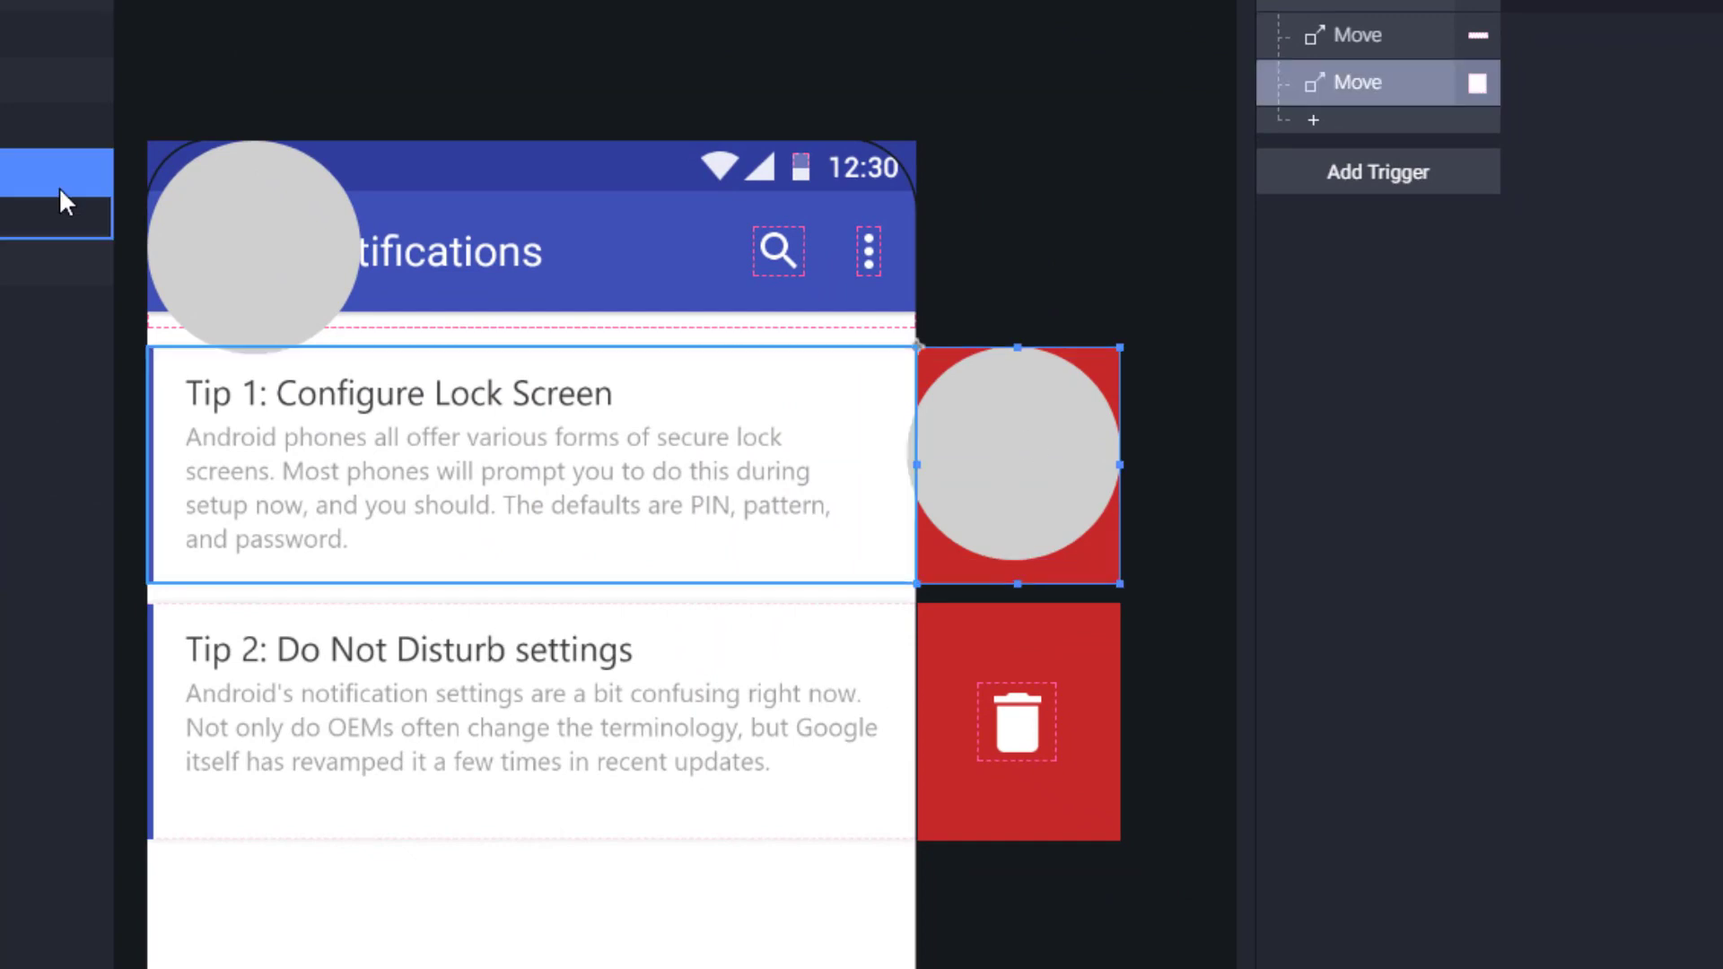
{"action": "left_click", "coordinate": [36, 34]}
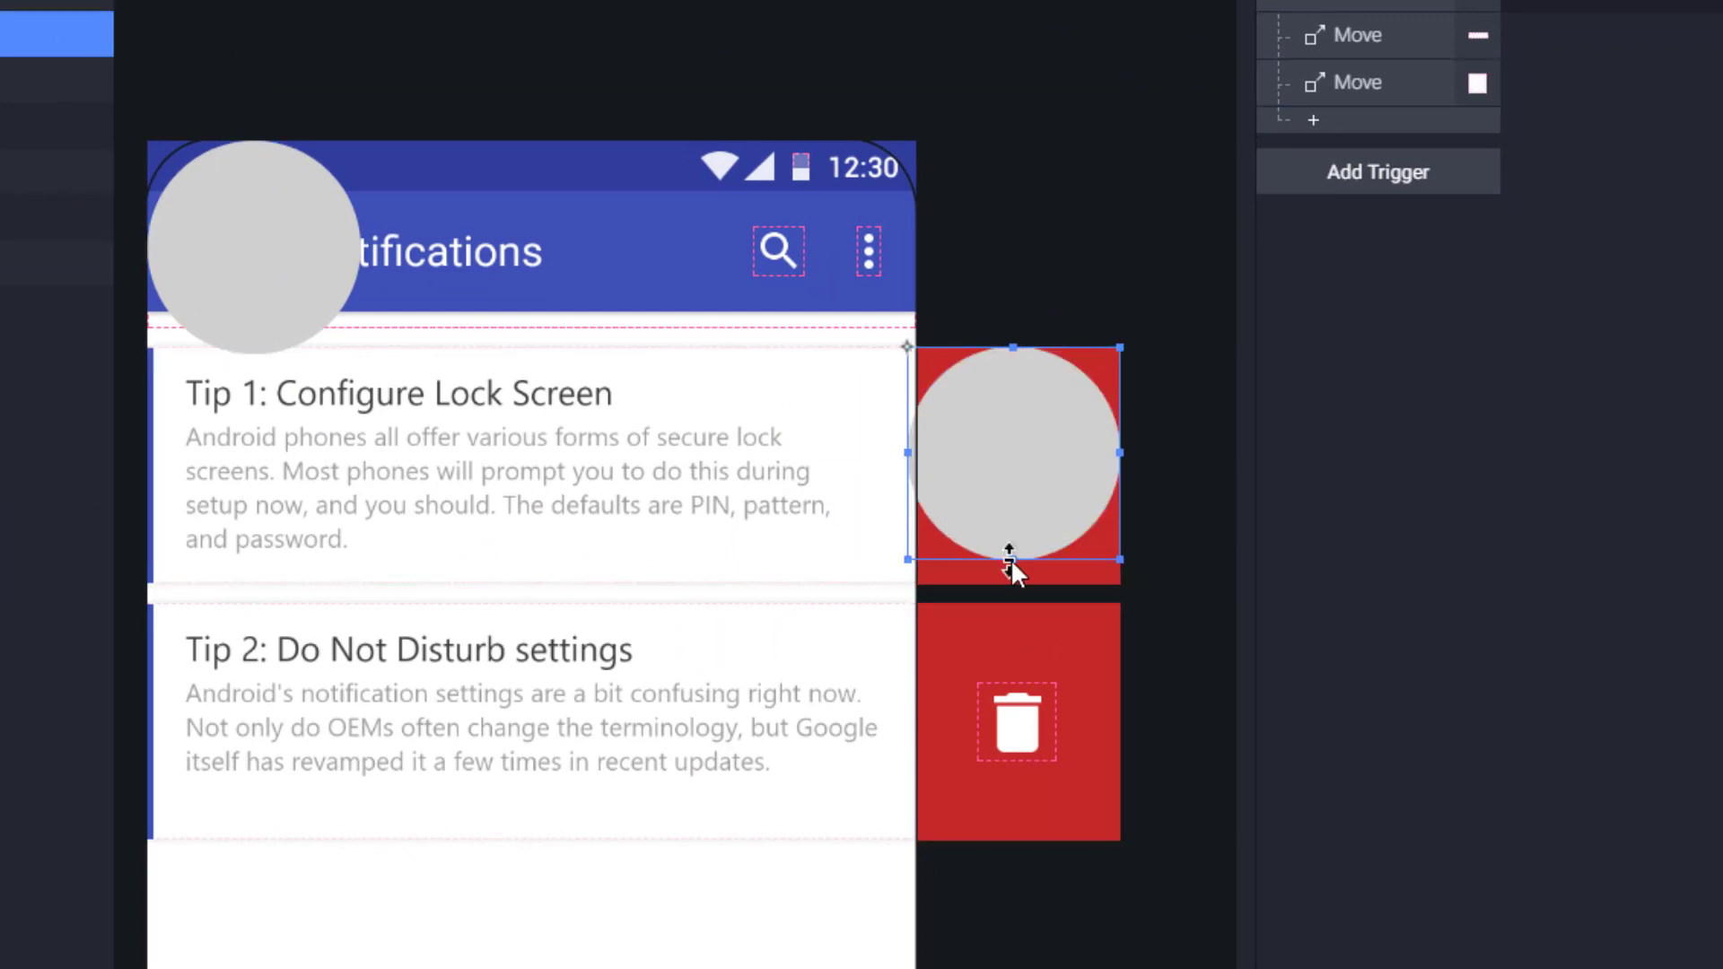
Step: Stretch Oval 1 to the delete tile's height, about 110.5, and align its left edge with the tile at X 360
{"action": "left_click_drag", "start_coordinate": [1010, 558], "coordinate": [1012, 579]}
{"action": "scroll", "coordinate": [1088, 511], "scroll_direction": "up", "scroll_amount": 5}
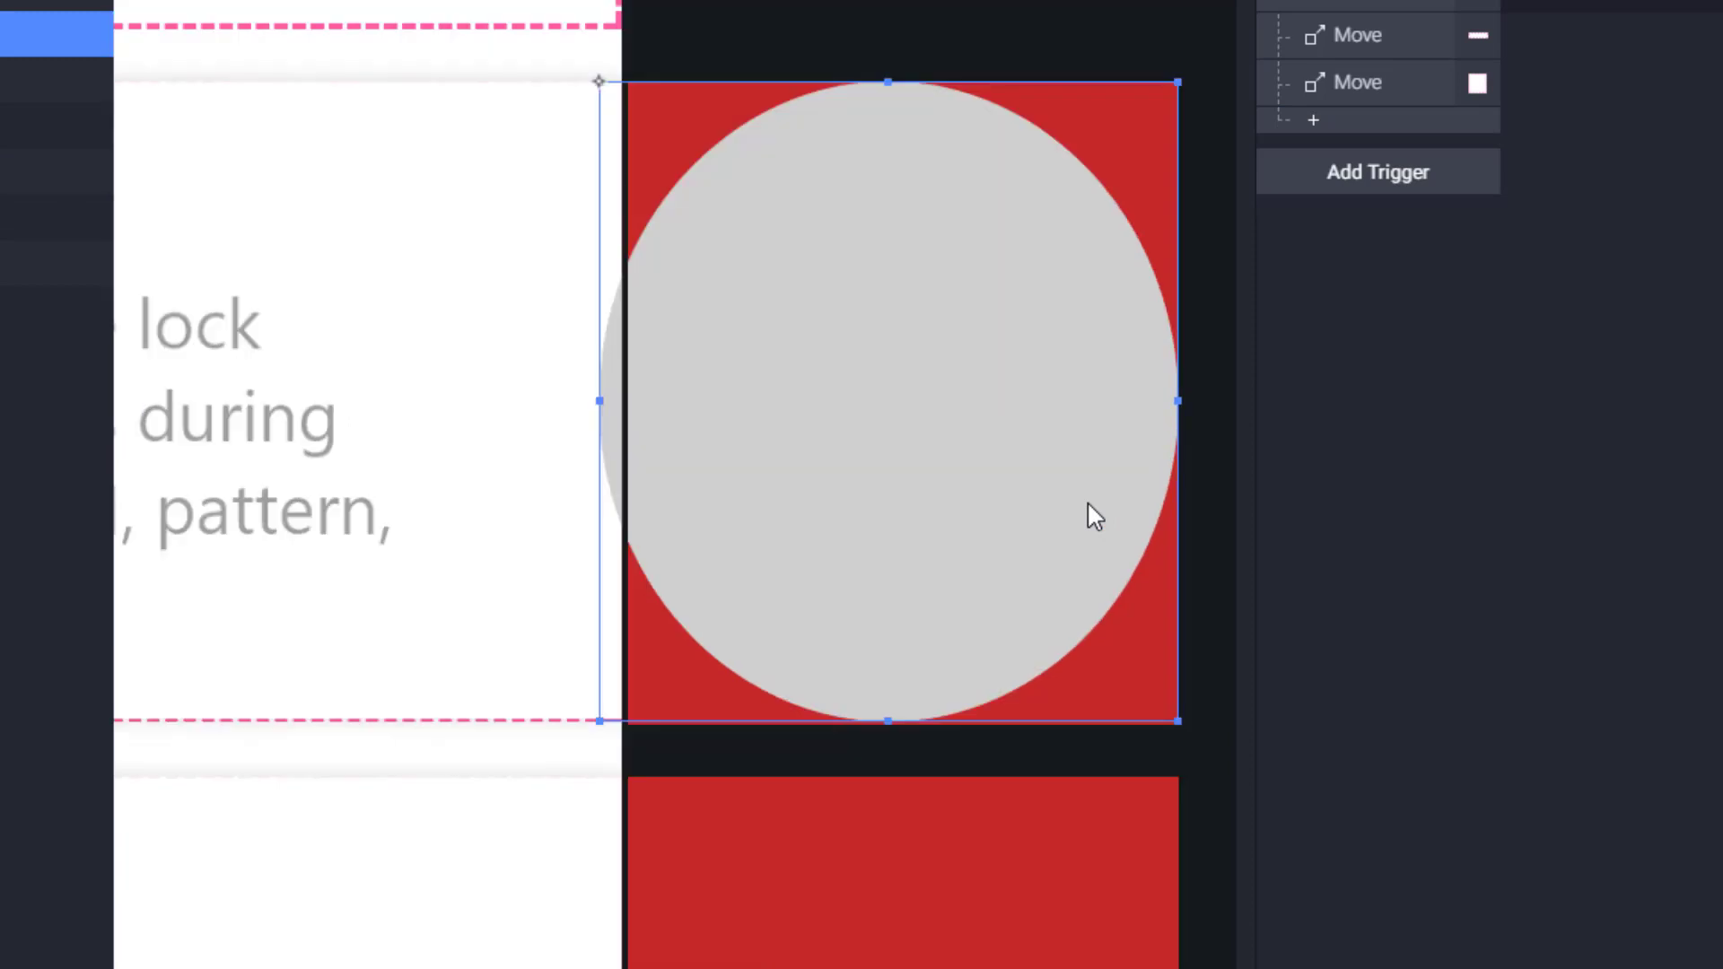
{"action": "left_click_drag", "start_coordinate": [869, 431], "coordinate": [897, 430]}
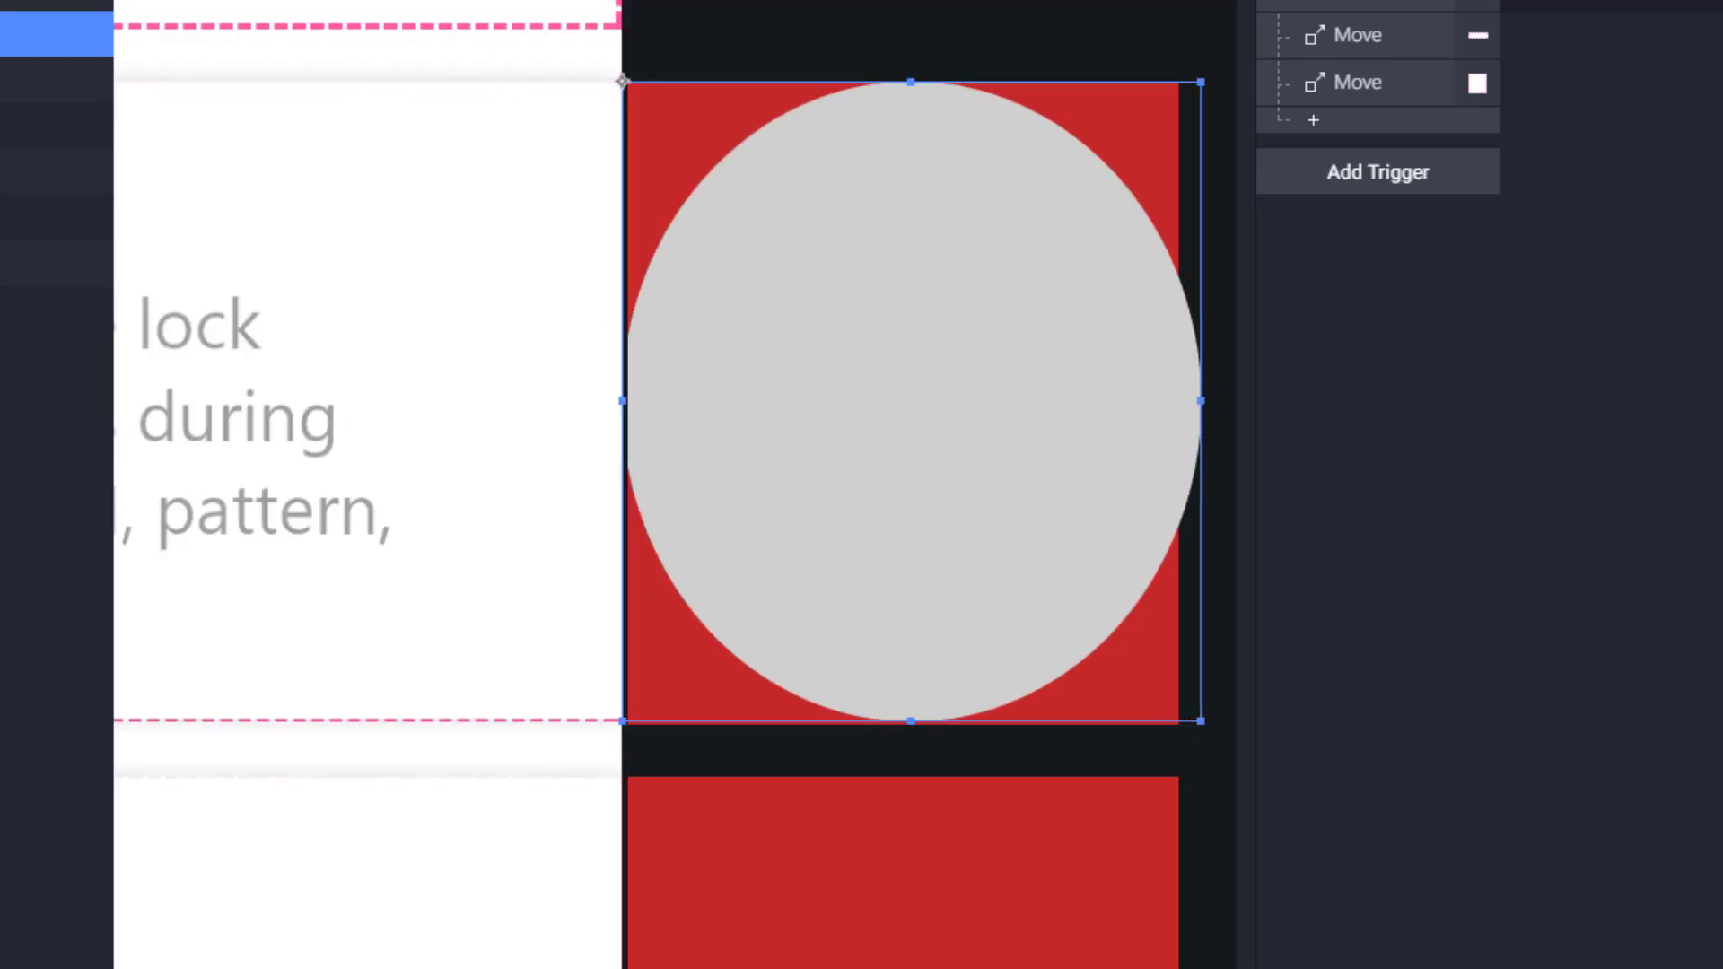
Step: Fill Oval 1 with white and narrow it from its right side to a width of about 59
{"action": "left_click", "coordinate": [914, 428]}
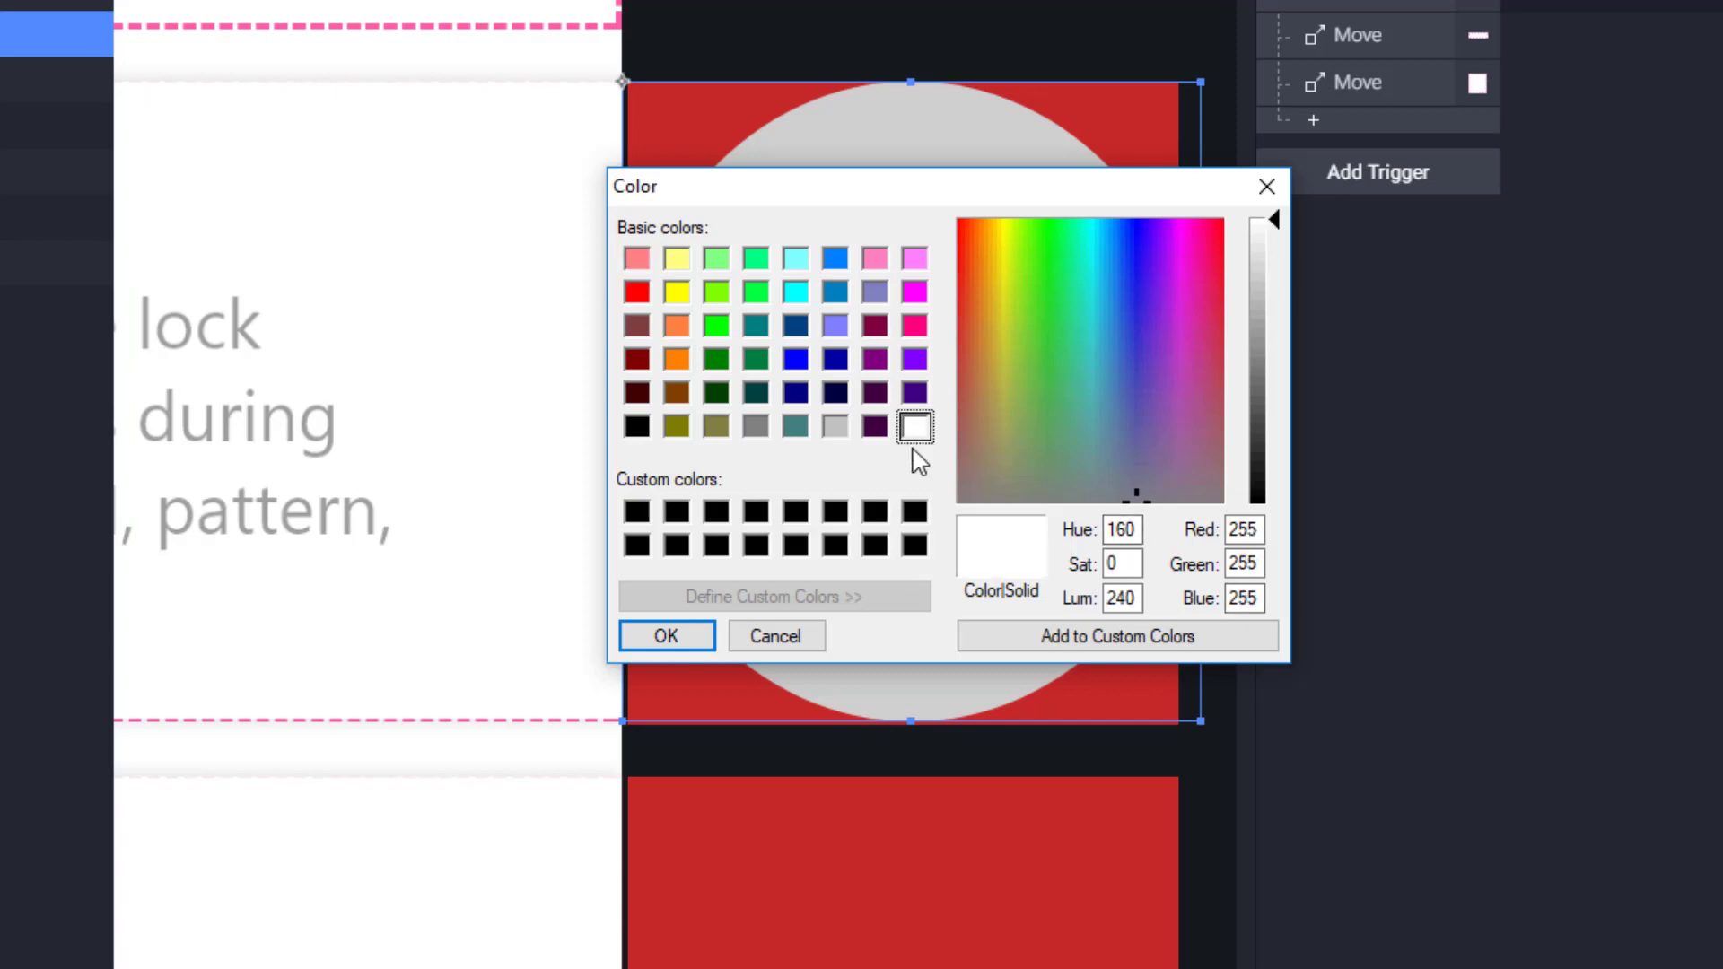
{"action": "left_click", "coordinate": [689, 635]}
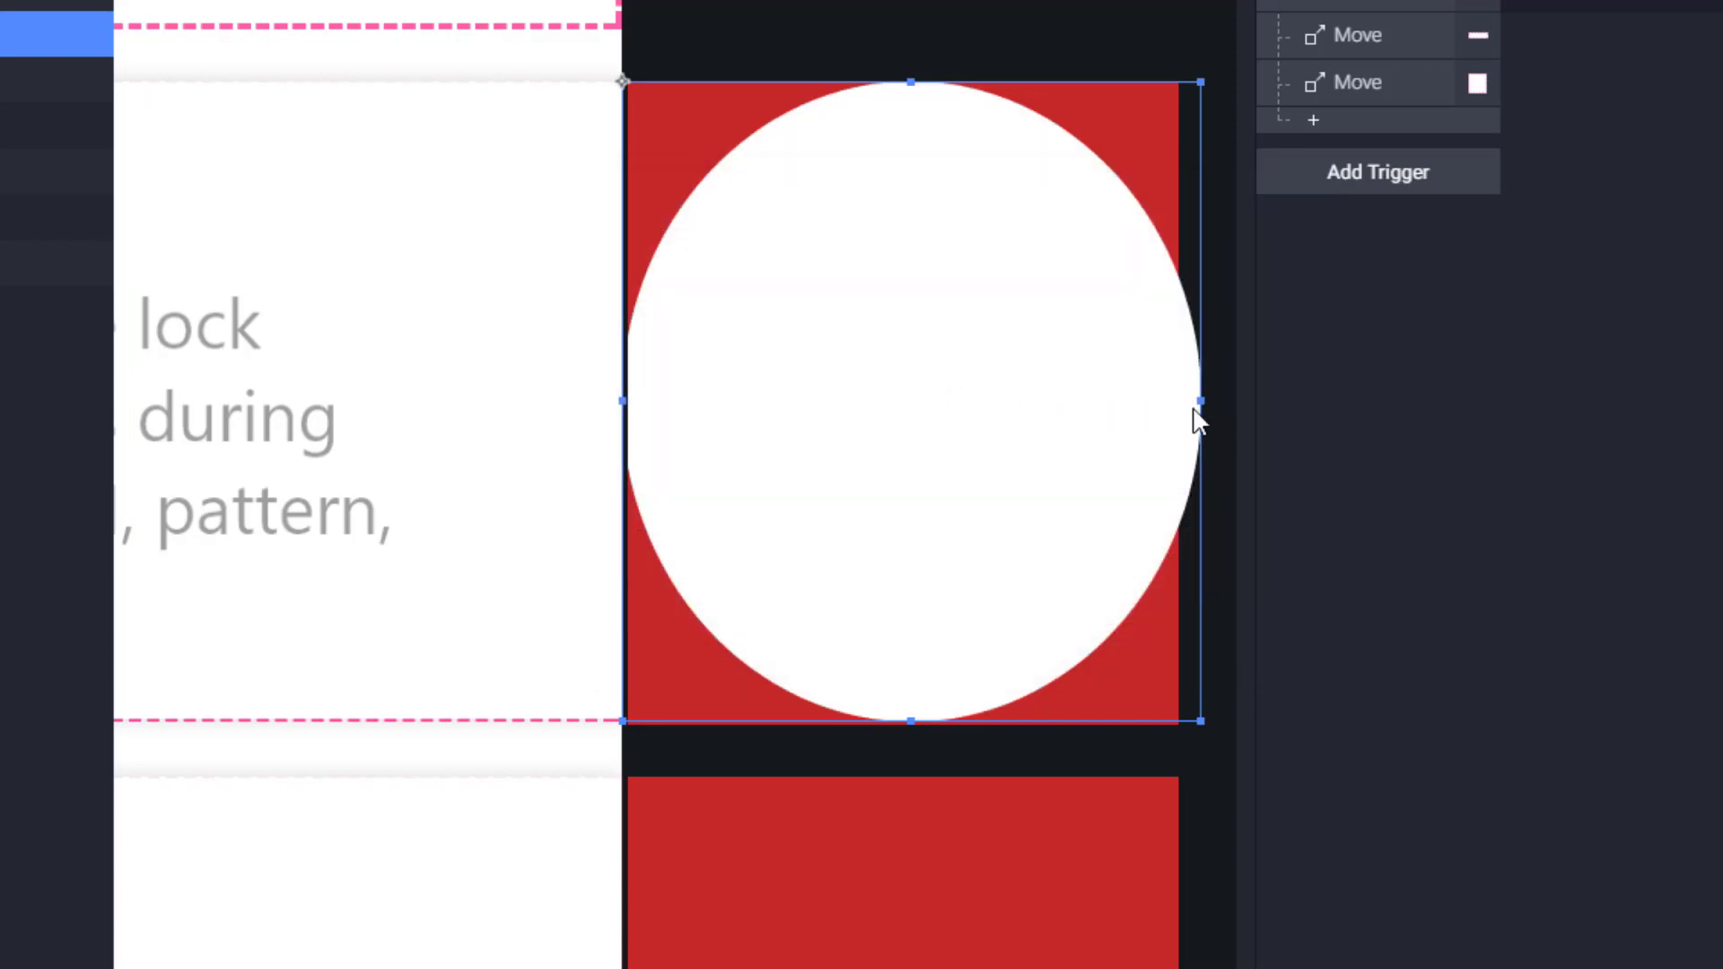
{"action": "left_click_drag", "start_coordinate": [1200, 401], "coordinate": [949, 422]}
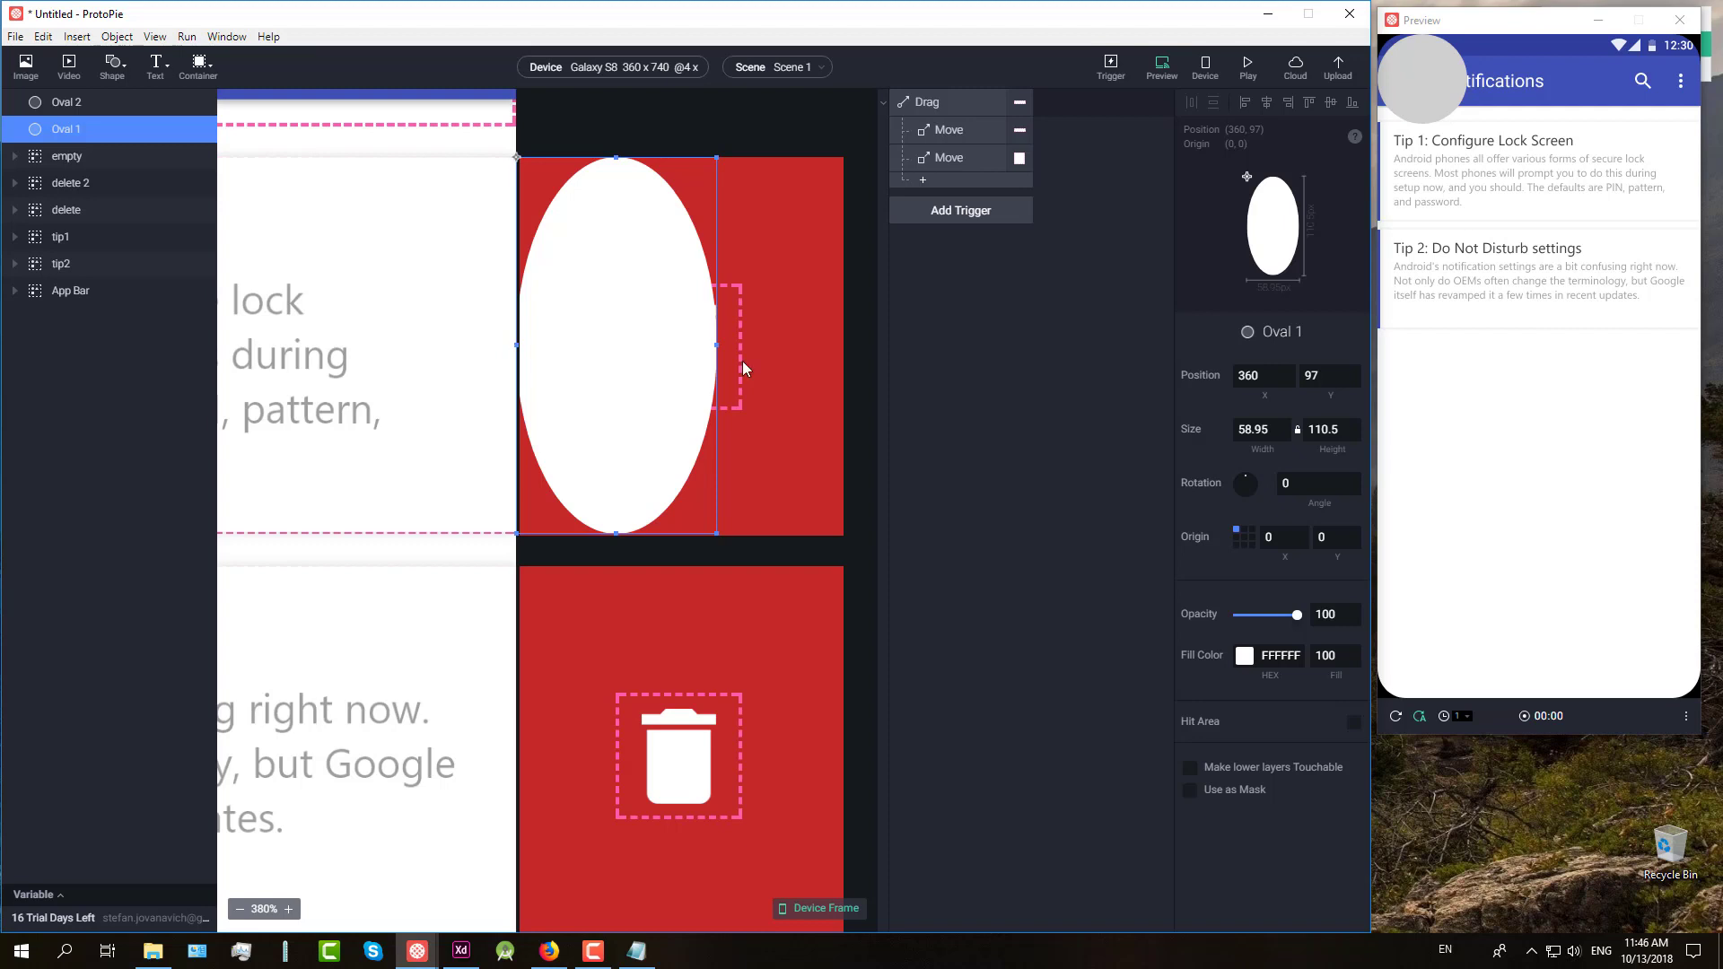
Step: Set the opacity of Oval 1 to 50
{"action": "left_click", "coordinate": [1328, 615]}
{"action": "key", "text": "BackSpace"}
{"action": "key", "text": "BackSpace"}
{"action": "key", "text": "BackSpace"}
{"action": "type", "text": "50"}
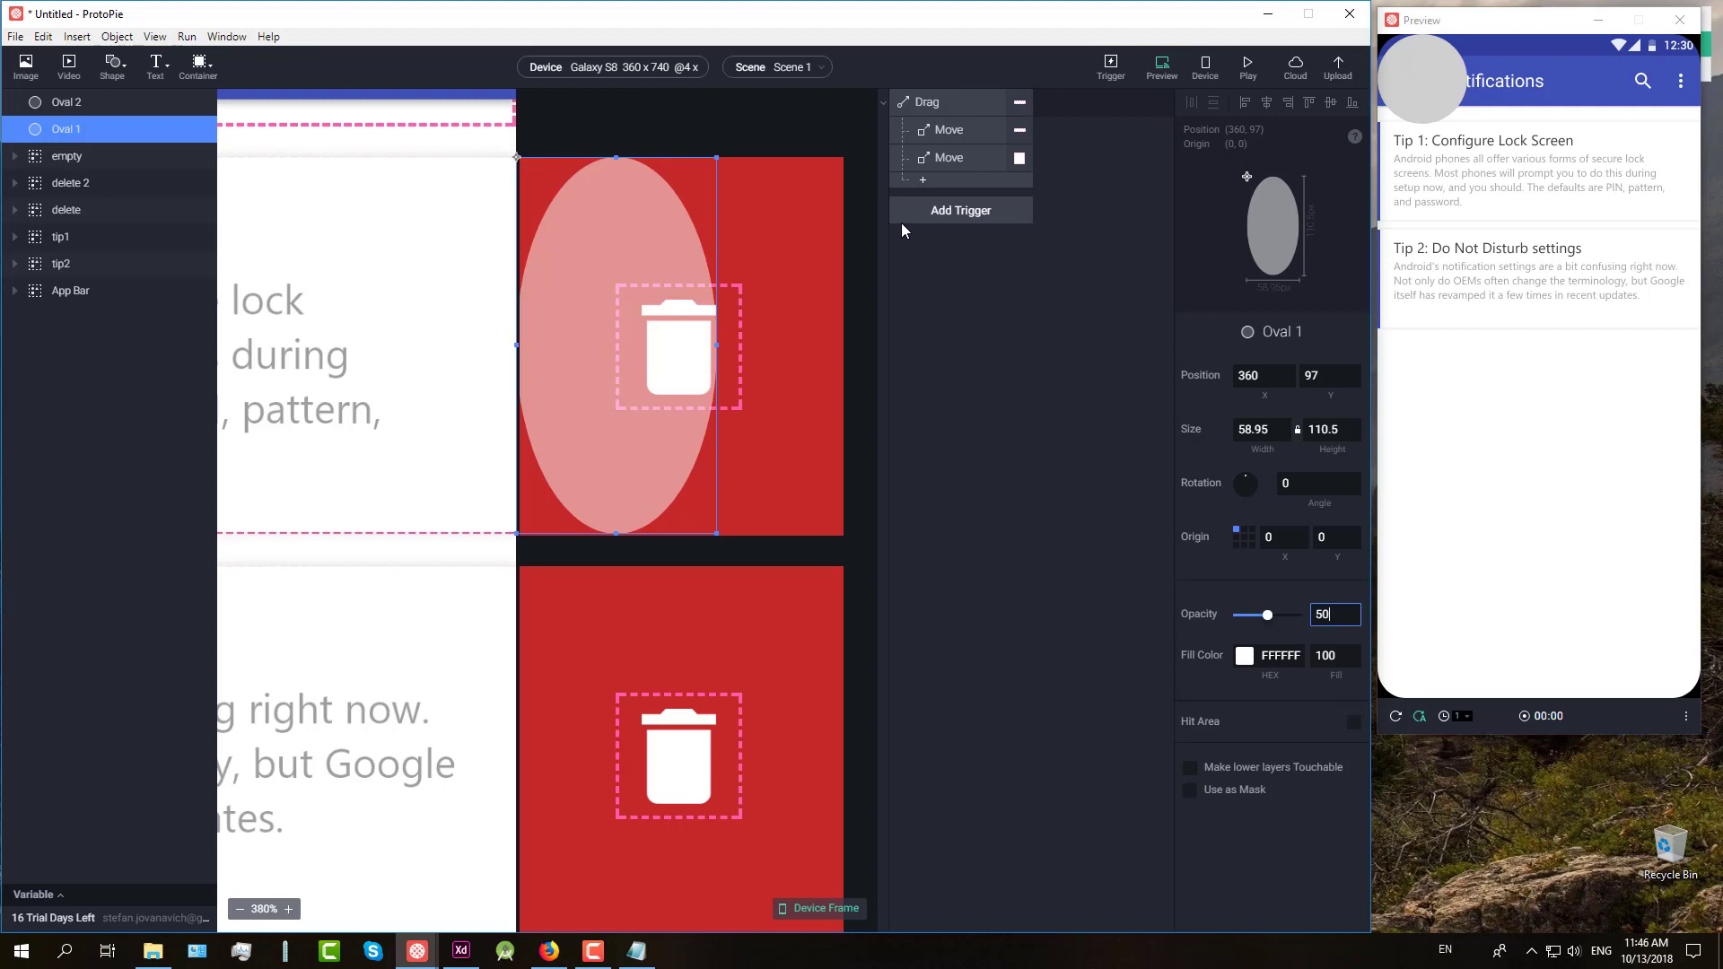
Step: Add a Range trigger and set its target layer to the tip1 group
{"action": "left_click", "coordinate": [976, 221]}
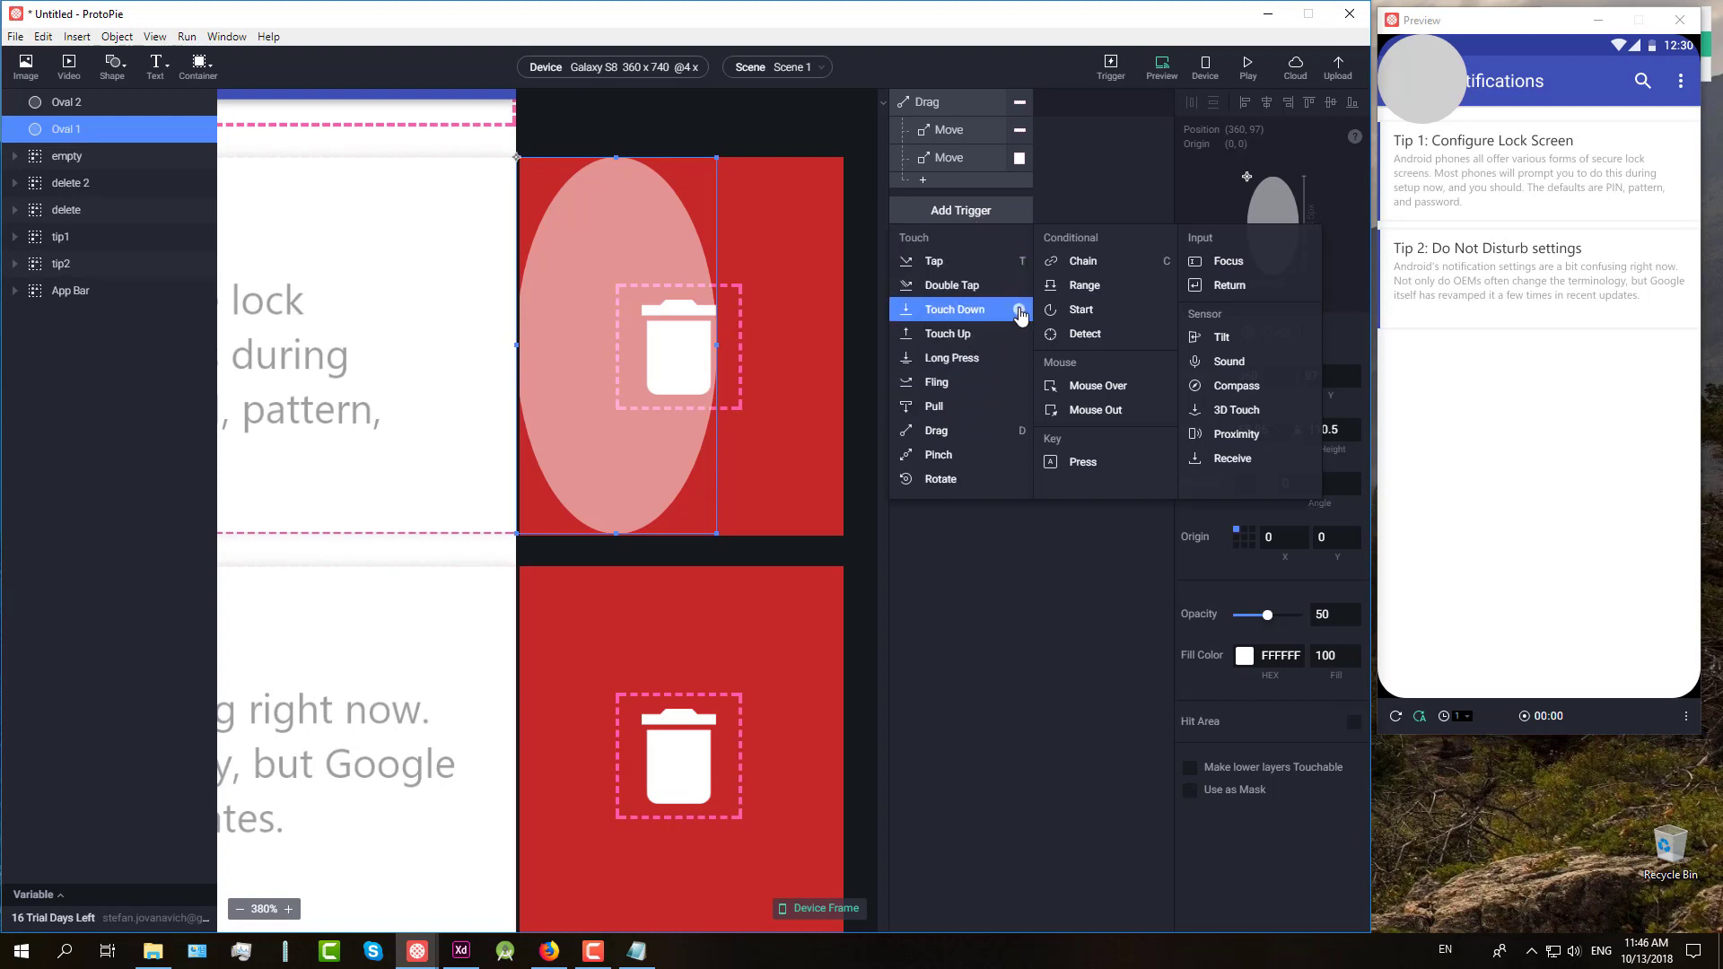
{"action": "left_click", "coordinate": [1076, 293]}
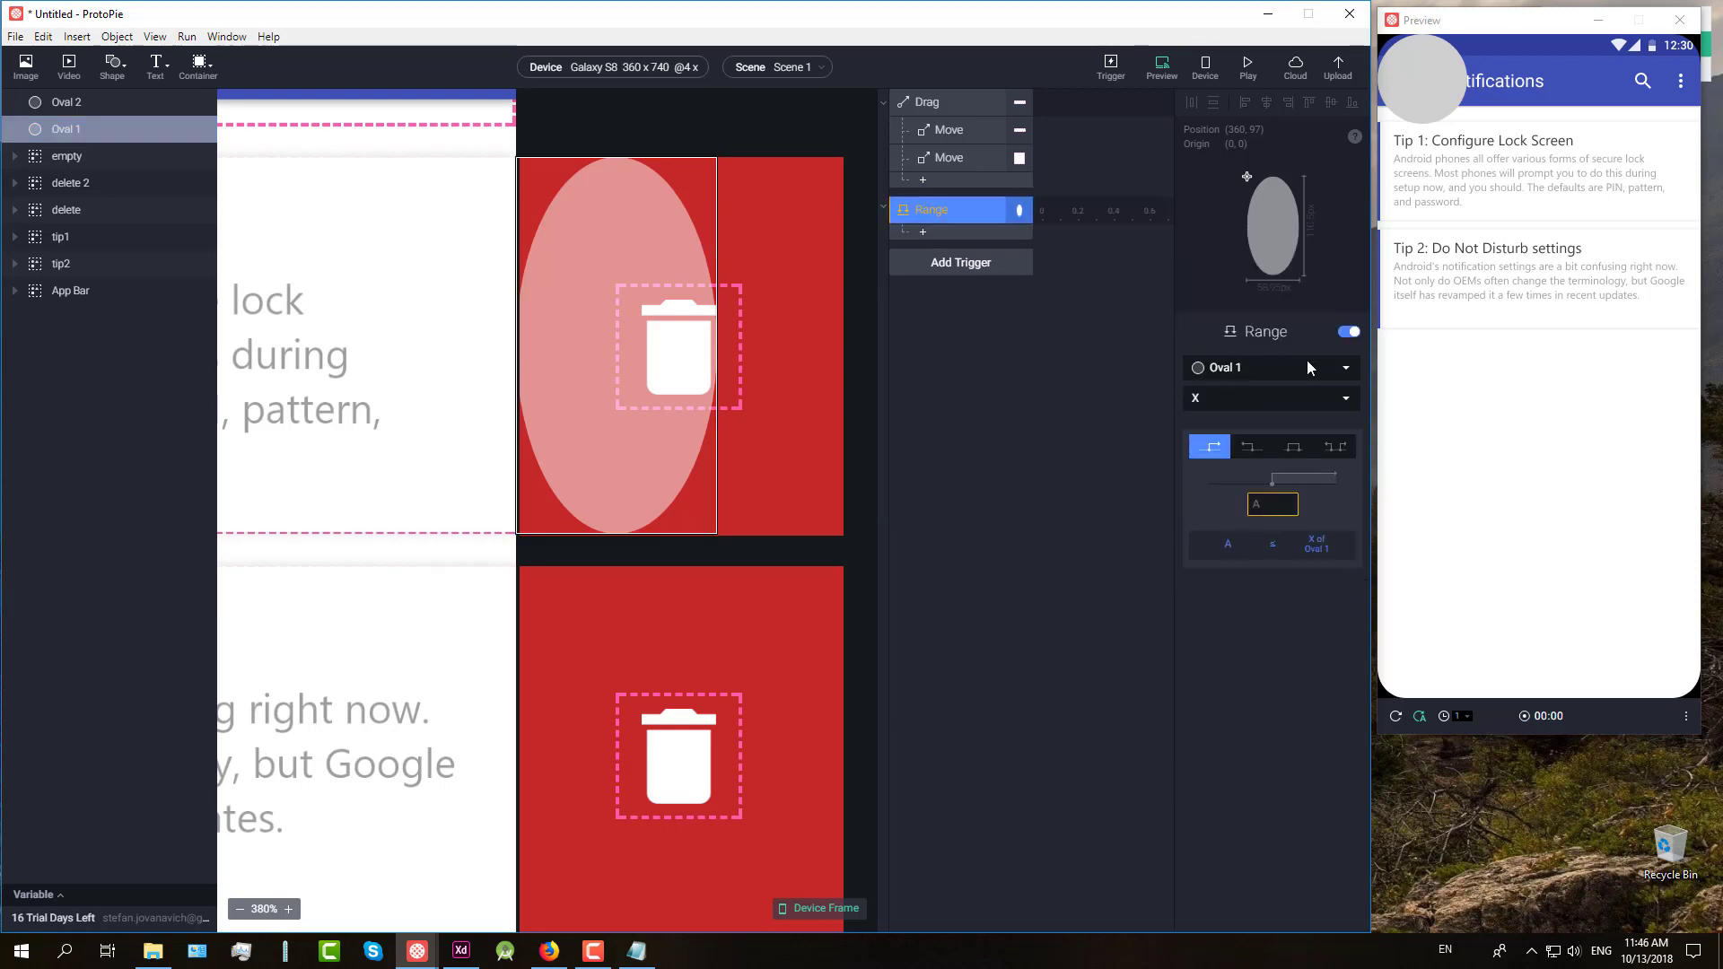
{"action": "left_click", "coordinate": [1344, 368]}
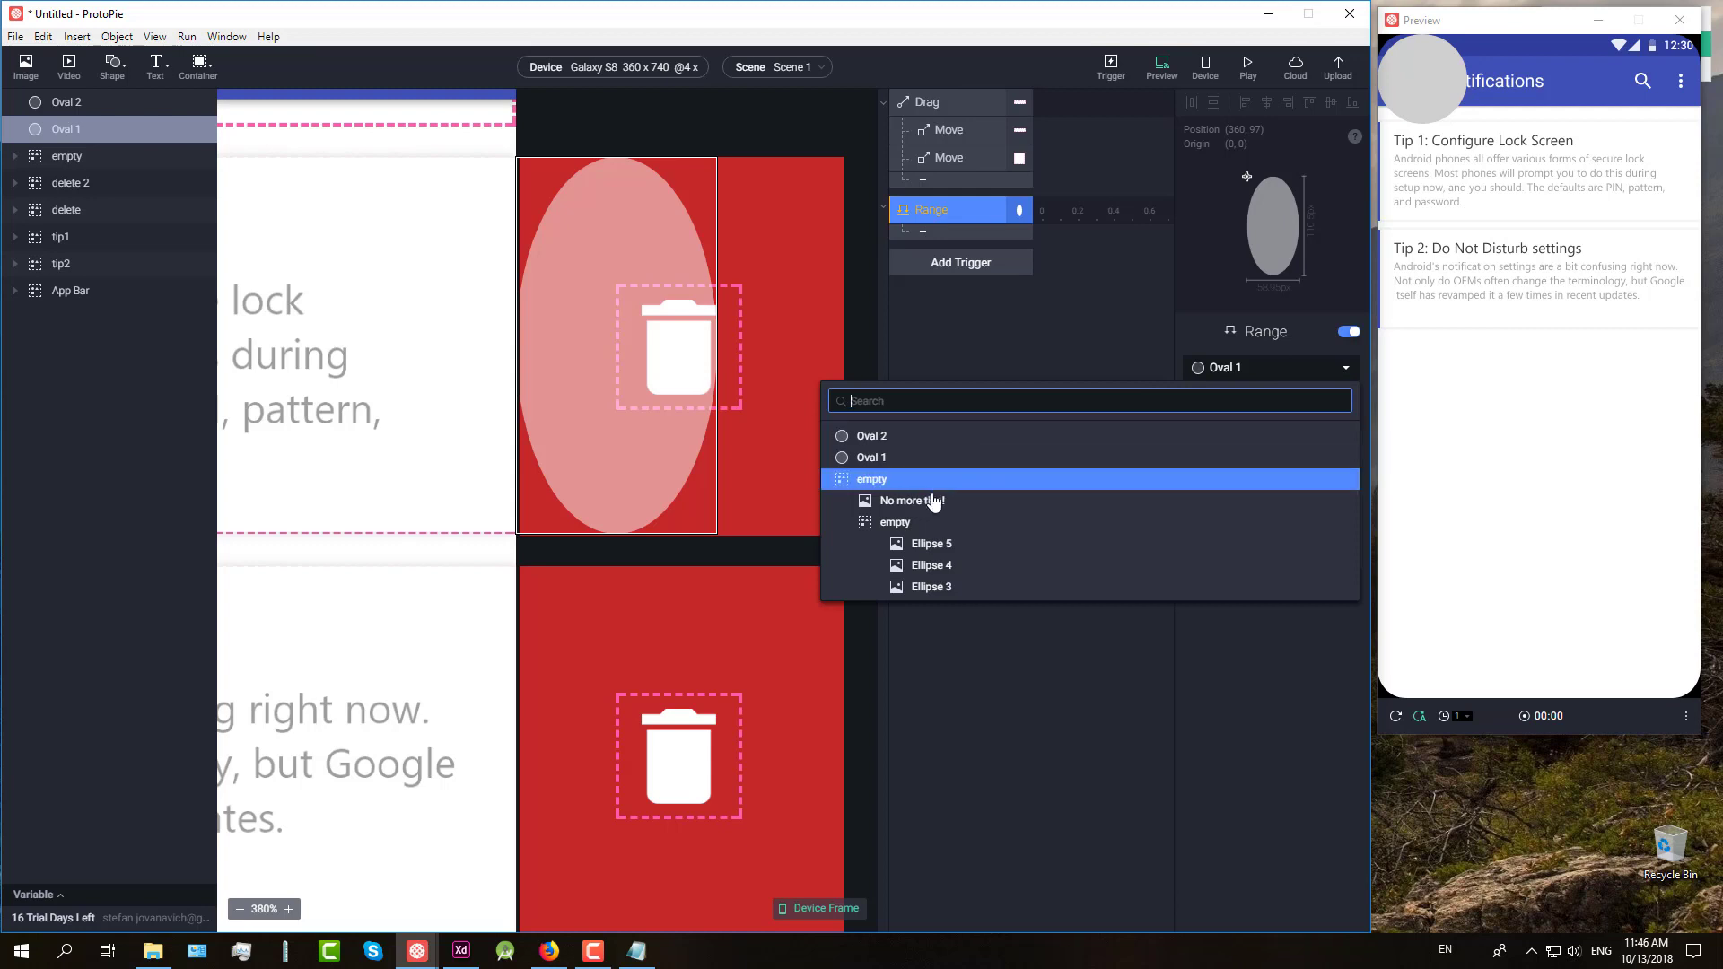
{"action": "scroll", "coordinate": [933, 503], "scroll_direction": "down", "scroll_amount": 8}
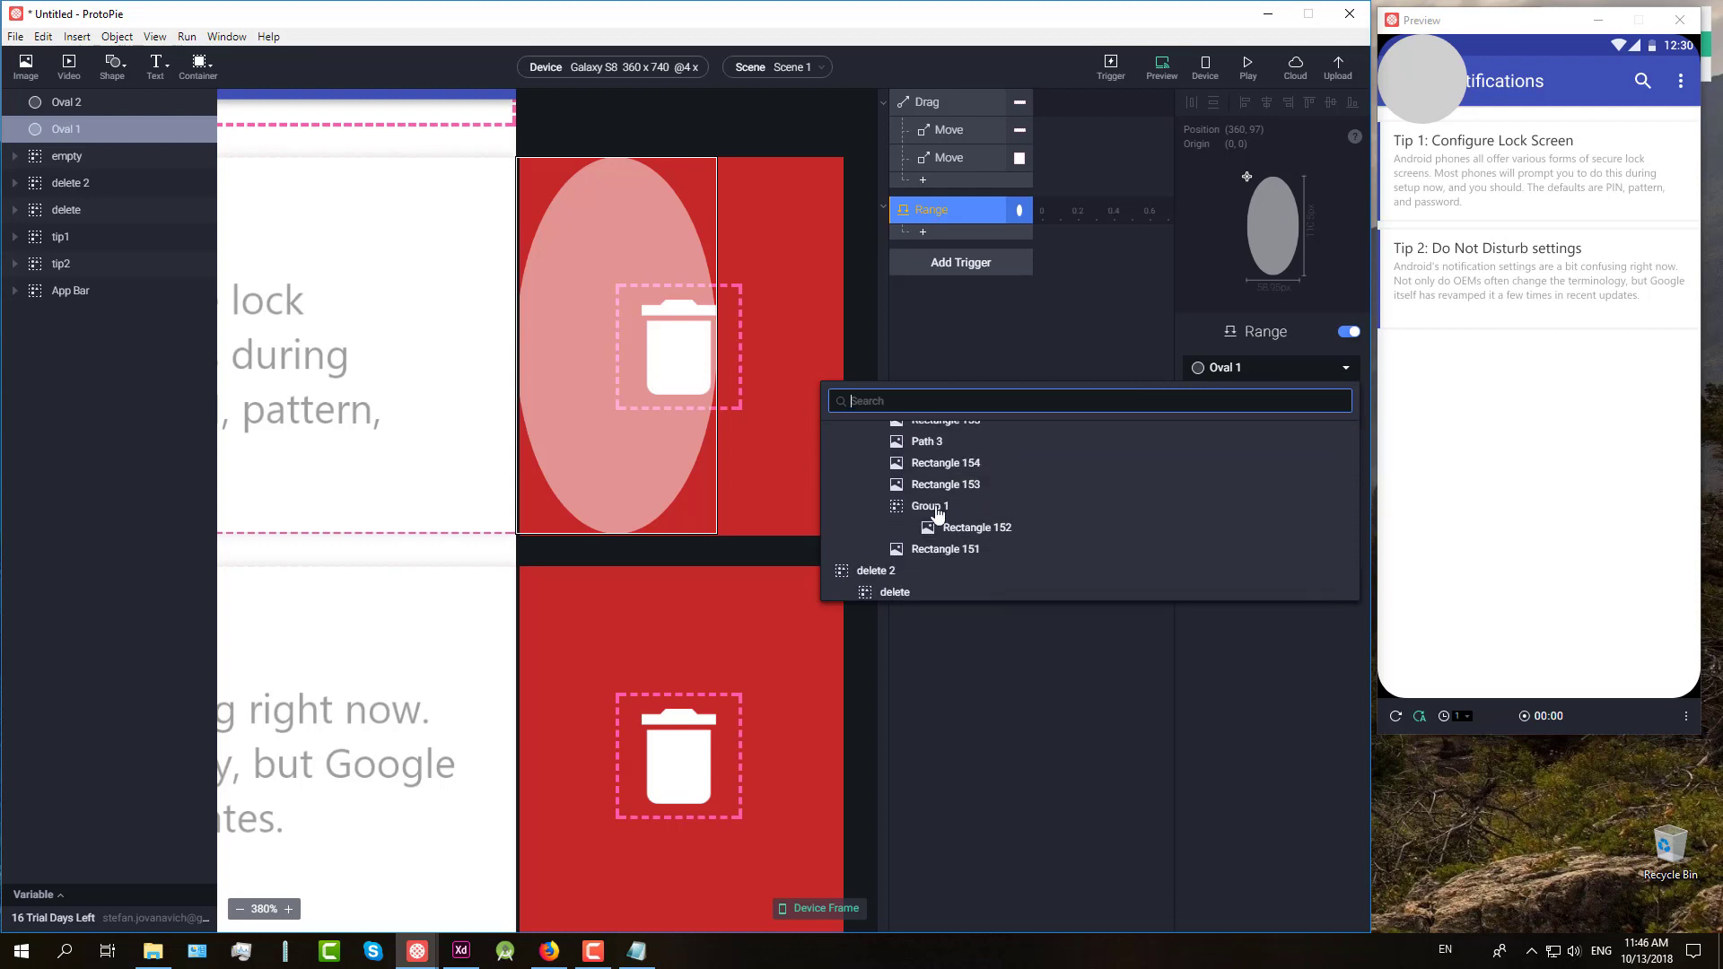
{"action": "scroll", "coordinate": [937, 512], "scroll_direction": "down", "scroll_amount": 10}
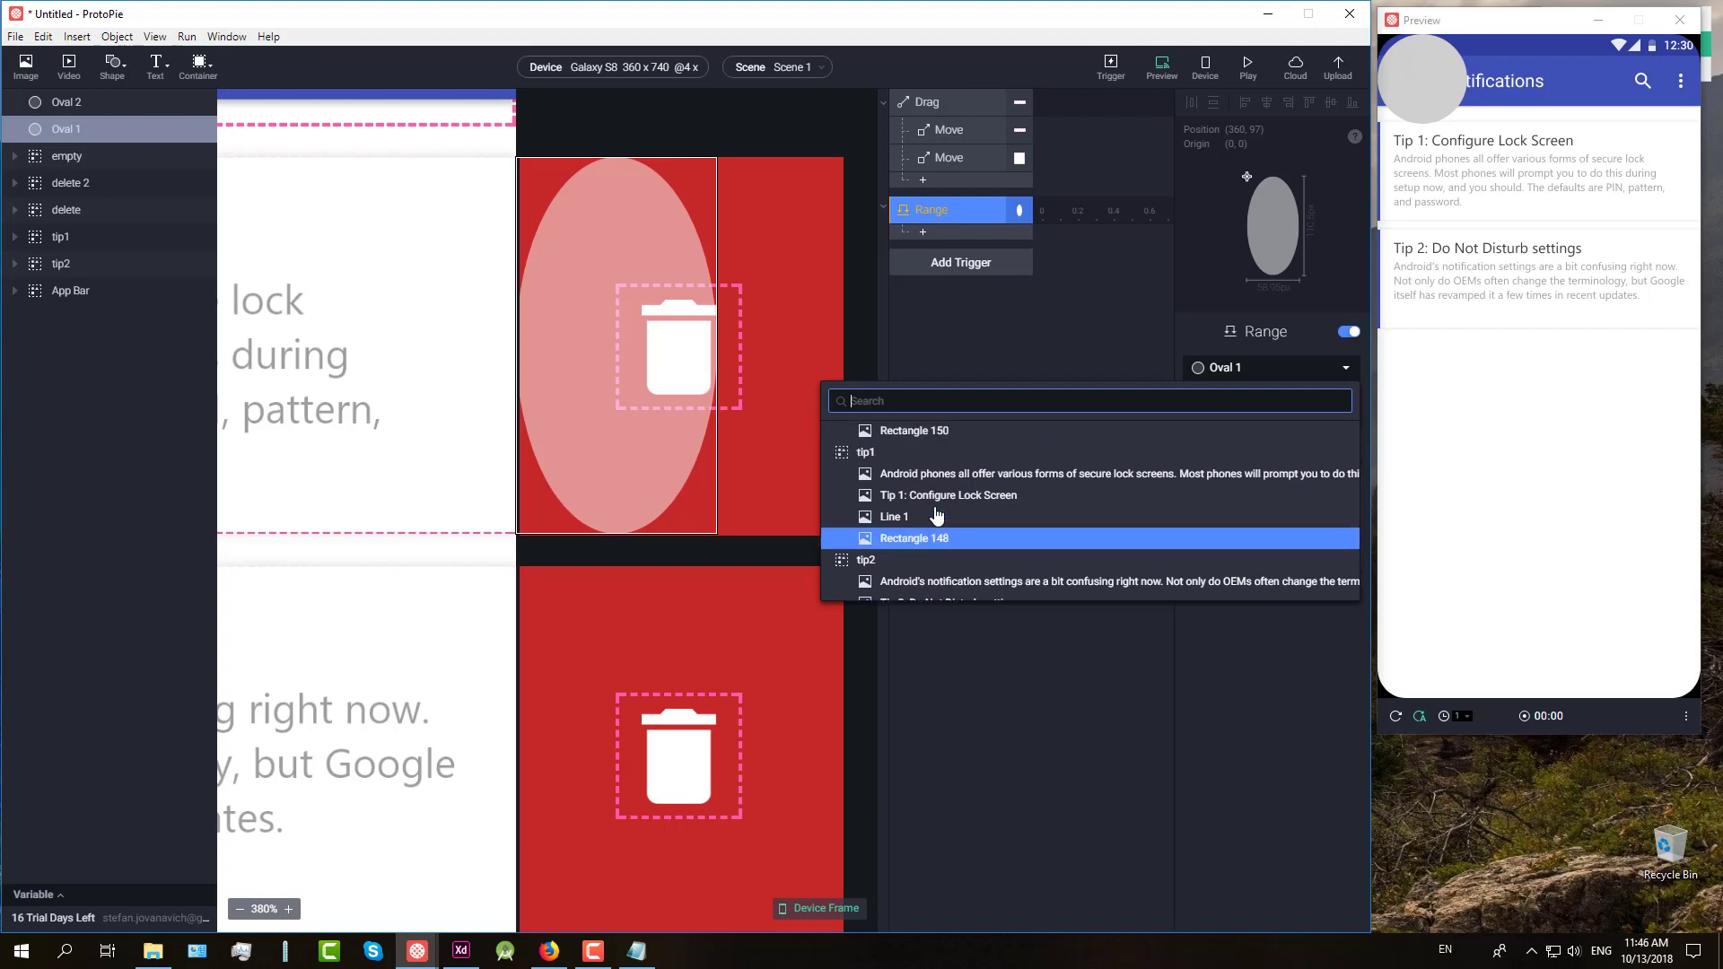
{"action": "scroll", "coordinate": [936, 515], "scroll_direction": "up", "scroll_amount": 2}
{"action": "left_click", "coordinate": [933, 543]}
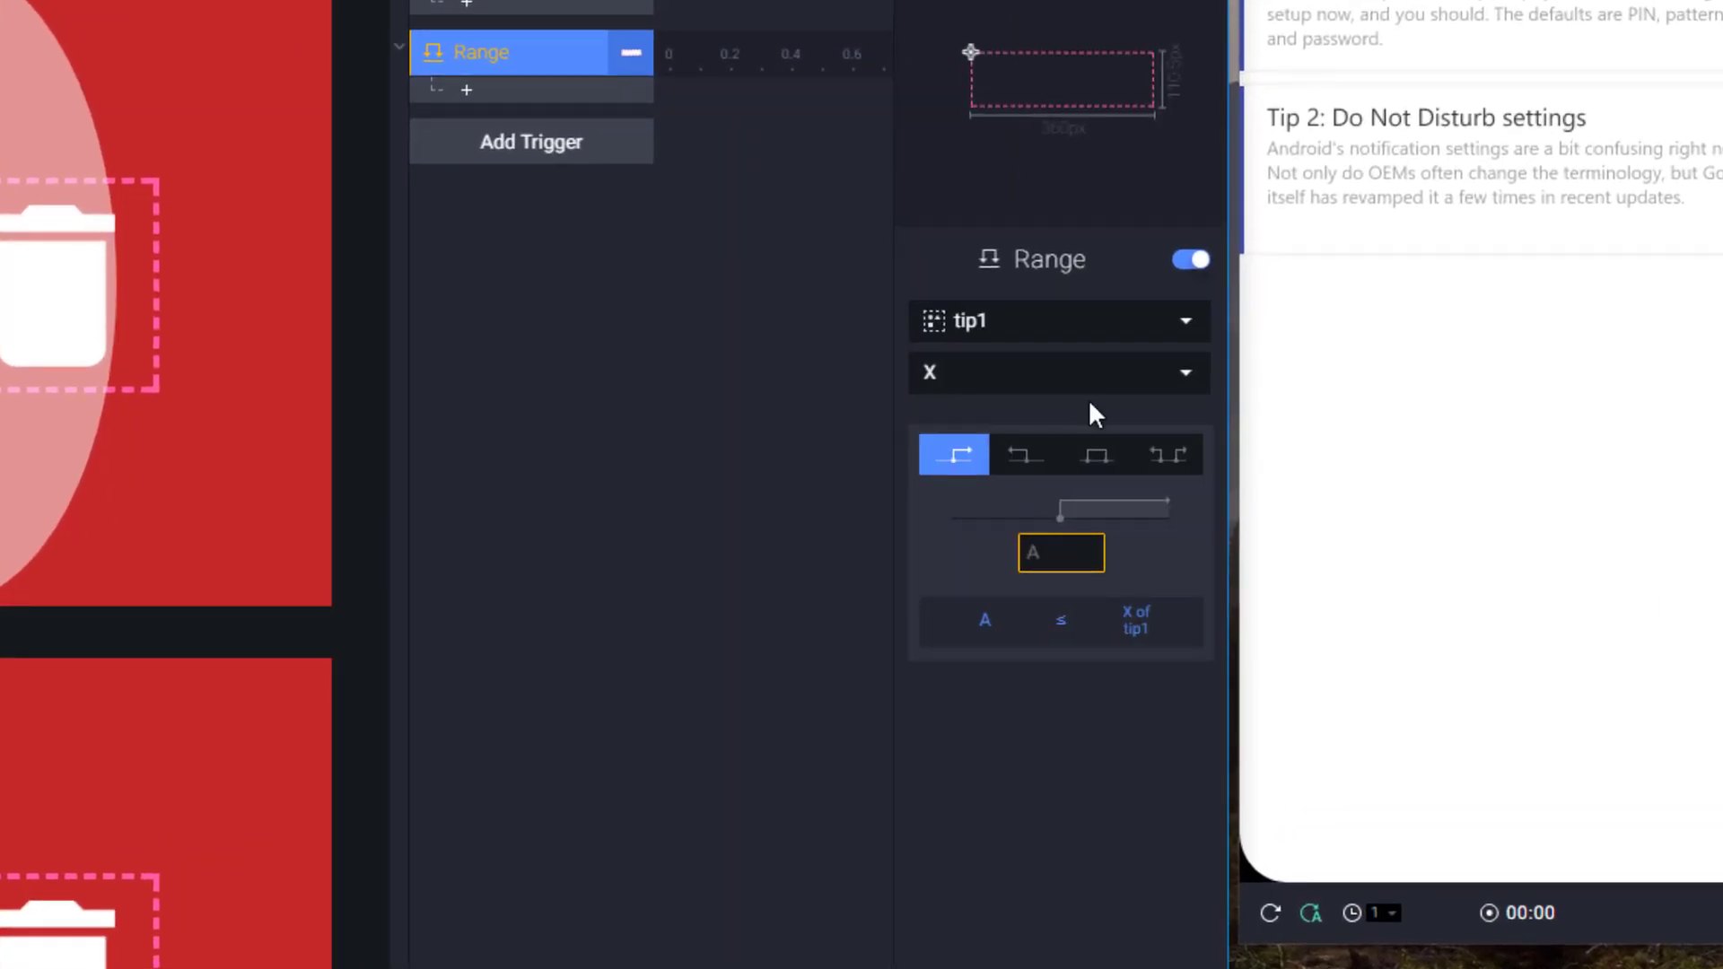
Step: Keep X as the Range trigger's property and make it fire when tip1's X is less than or equal to -96
{"action": "left_click", "coordinate": [1095, 368]}
{"action": "left_click", "coordinate": [1070, 372]}
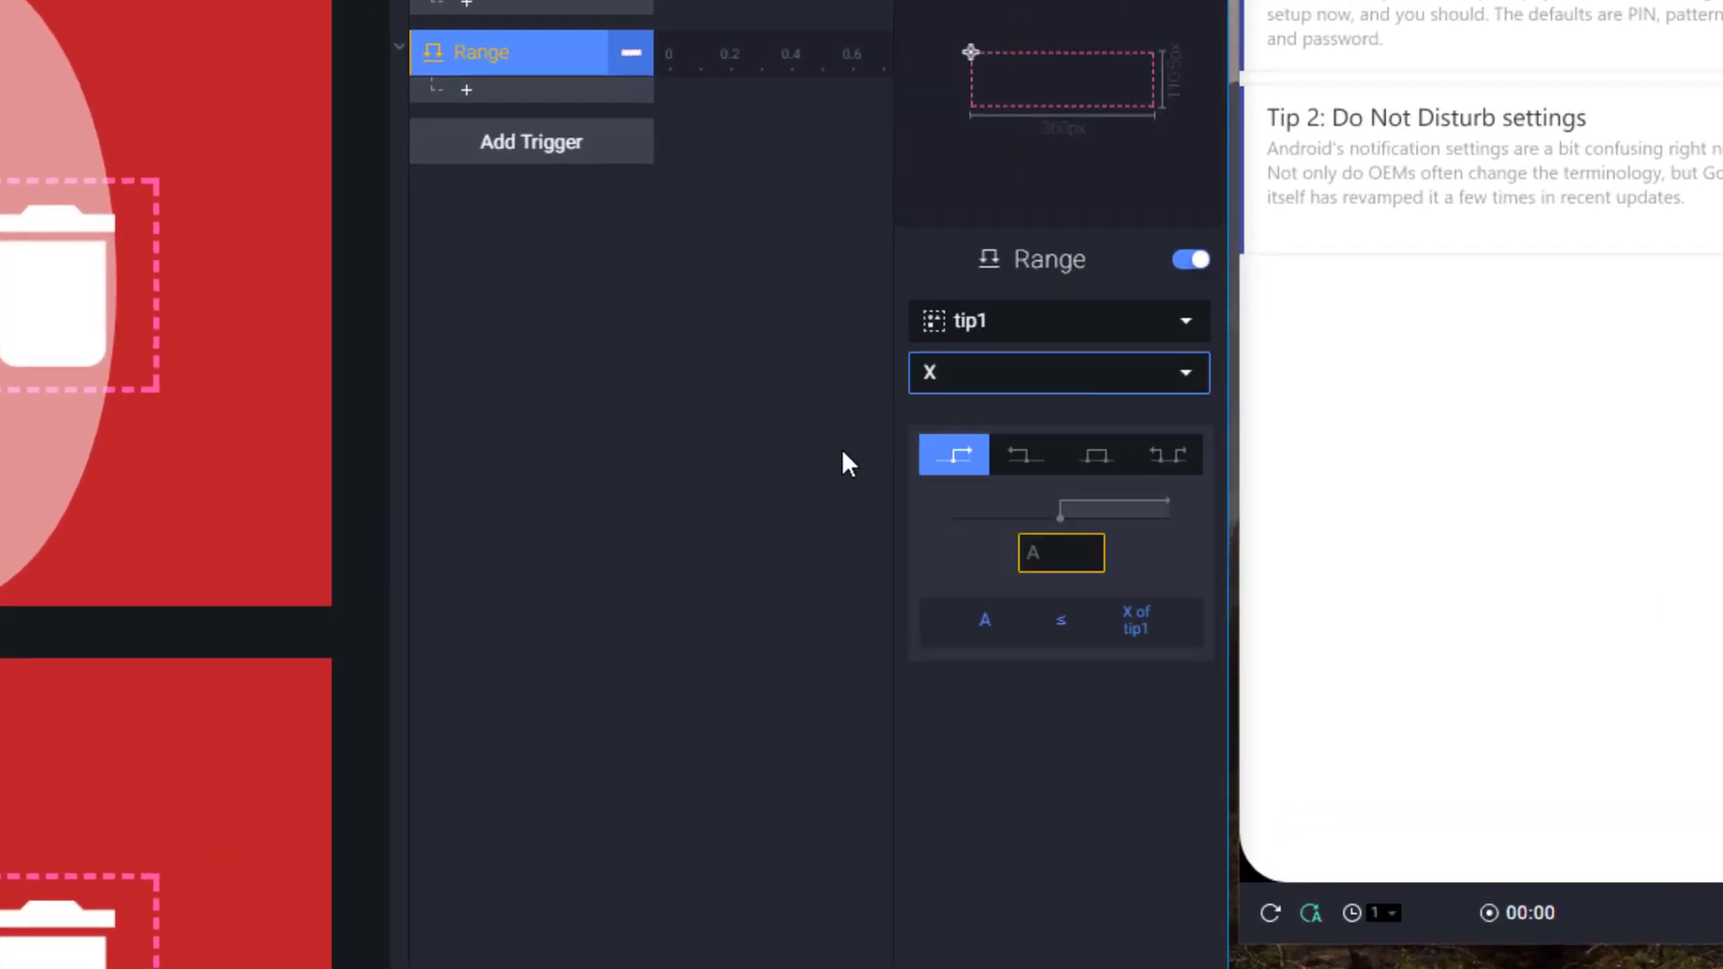
{"action": "left_click", "coordinate": [1041, 459]}
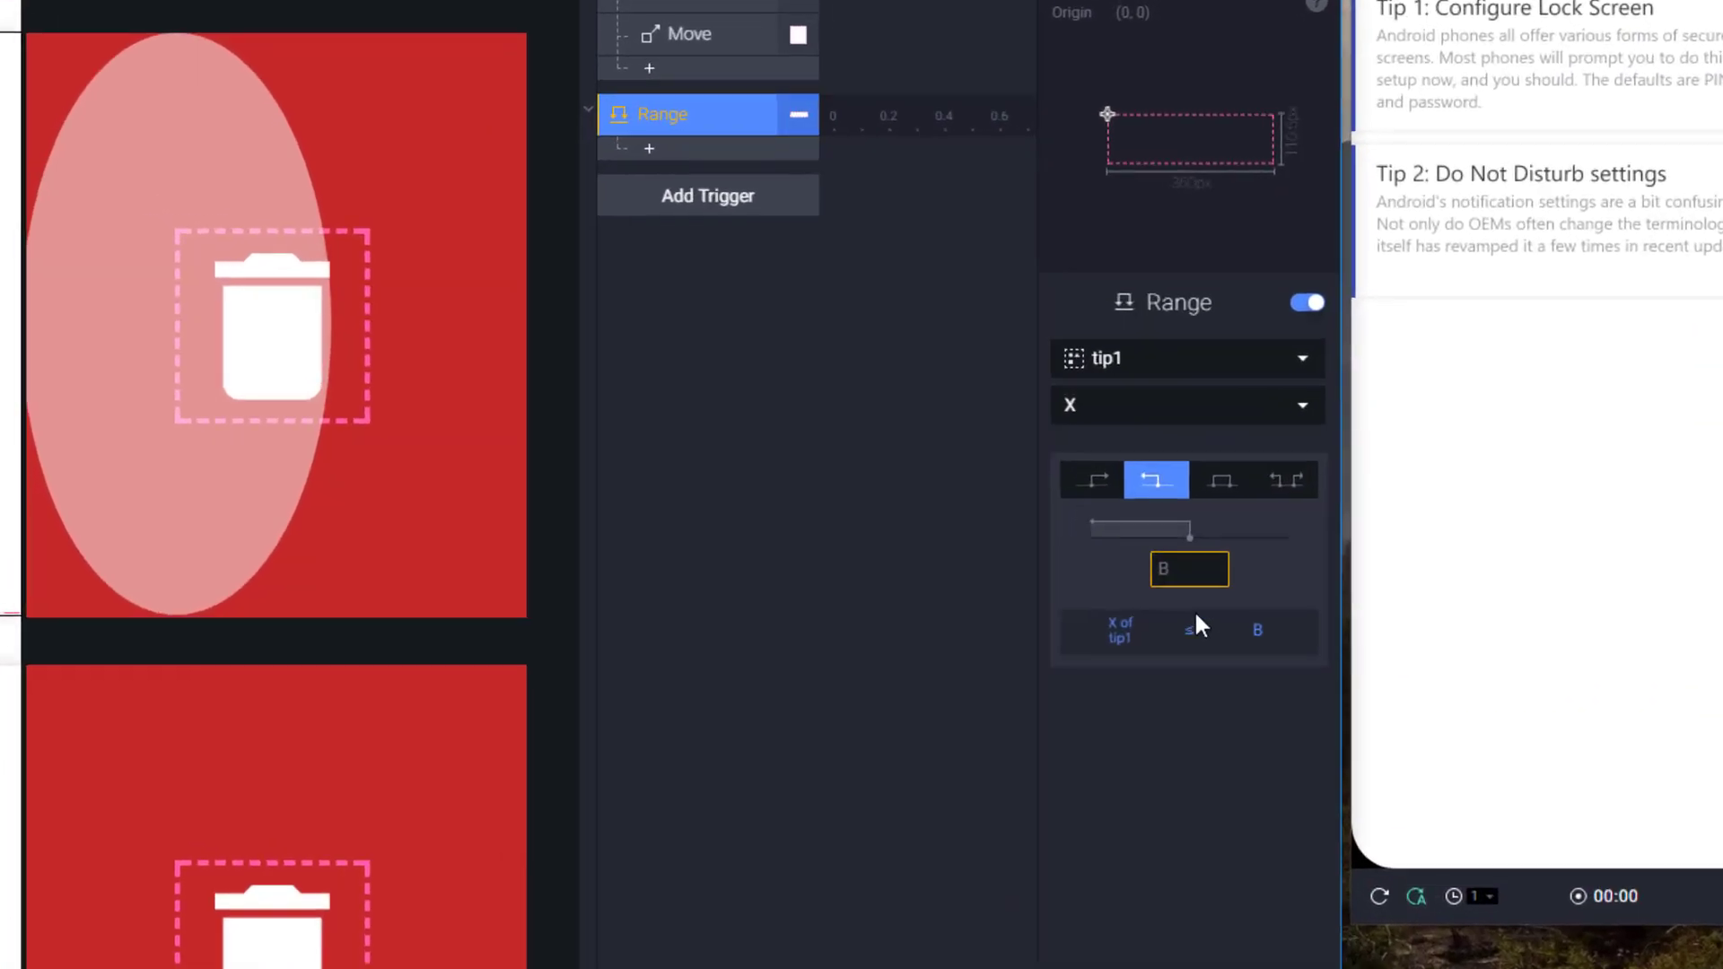
{"action": "left_click", "coordinate": [1198, 571]}
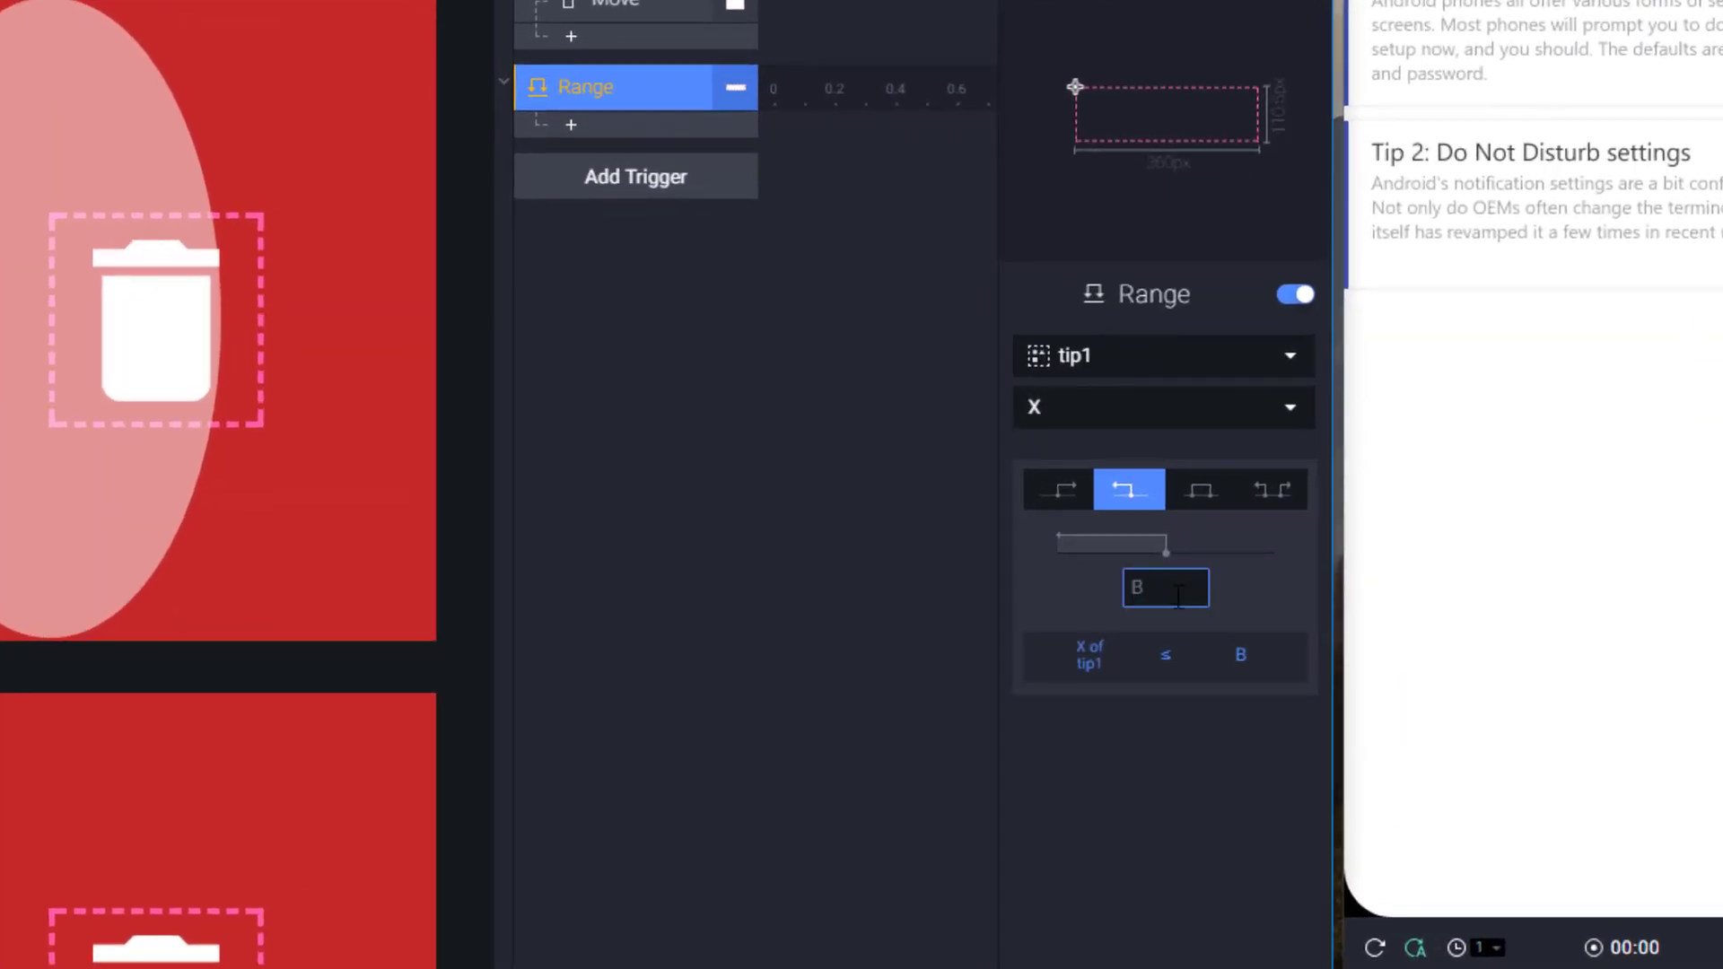
{"action": "type", "text": "-96"}
{"action": "key", "text": "Return"}
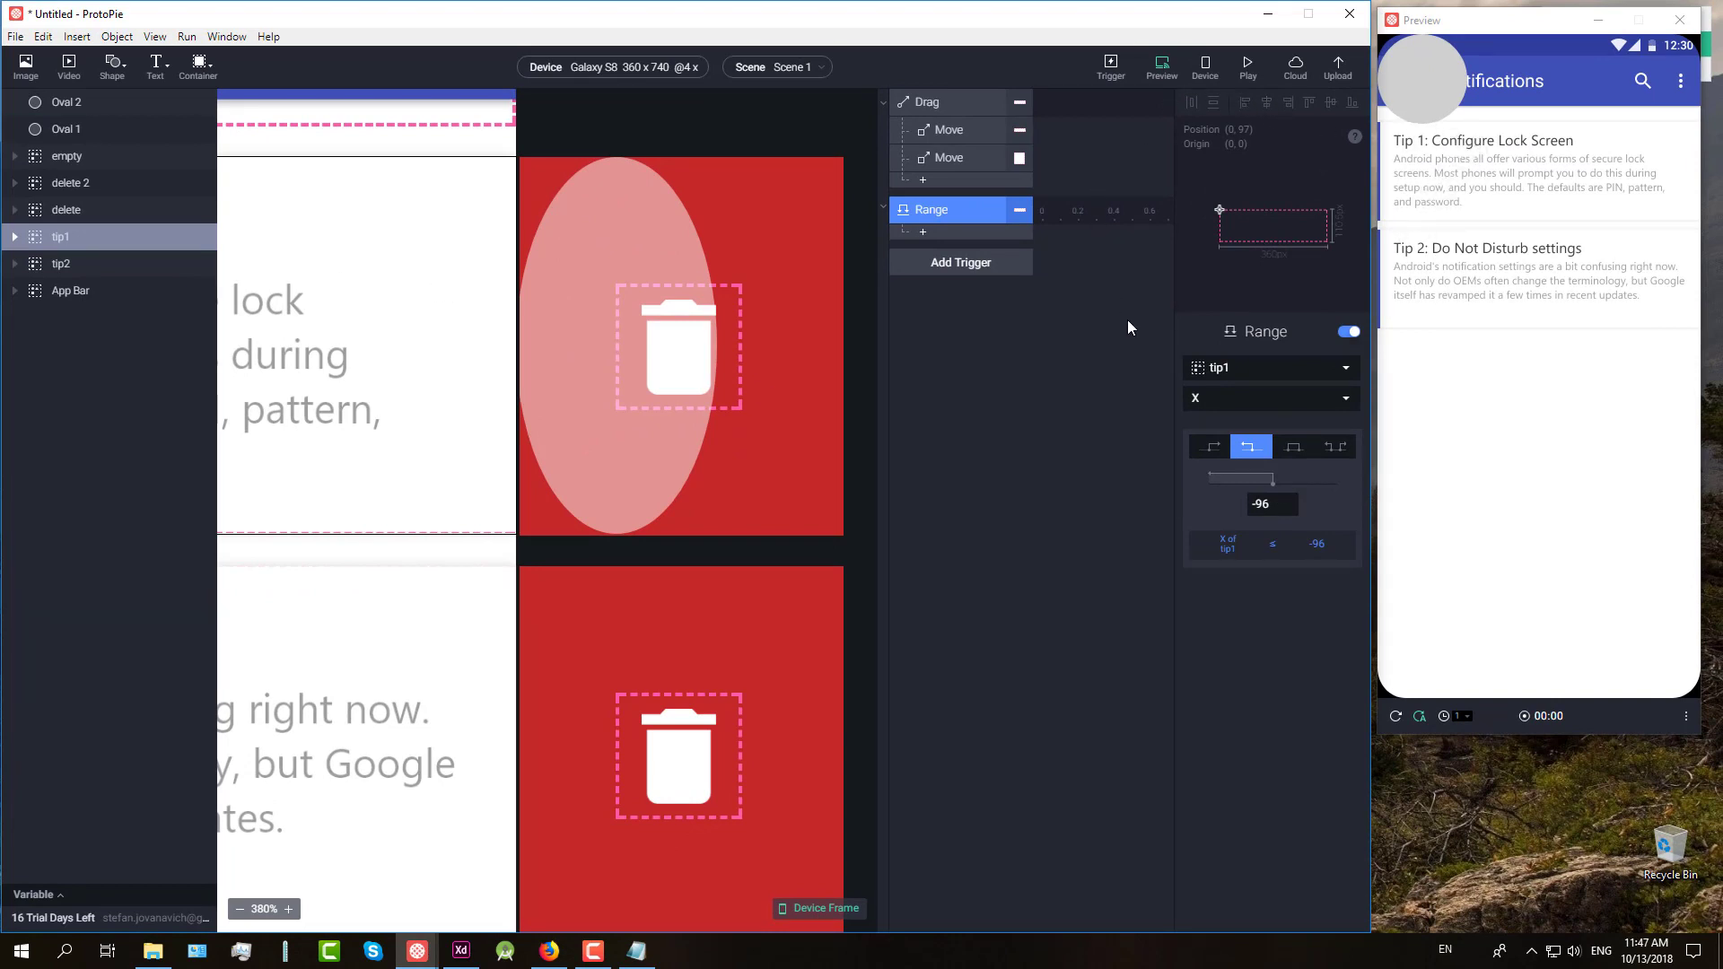
Step: Add a Move response to the Range trigger and target it at Oval 1
{"action": "left_click", "coordinate": [922, 235]}
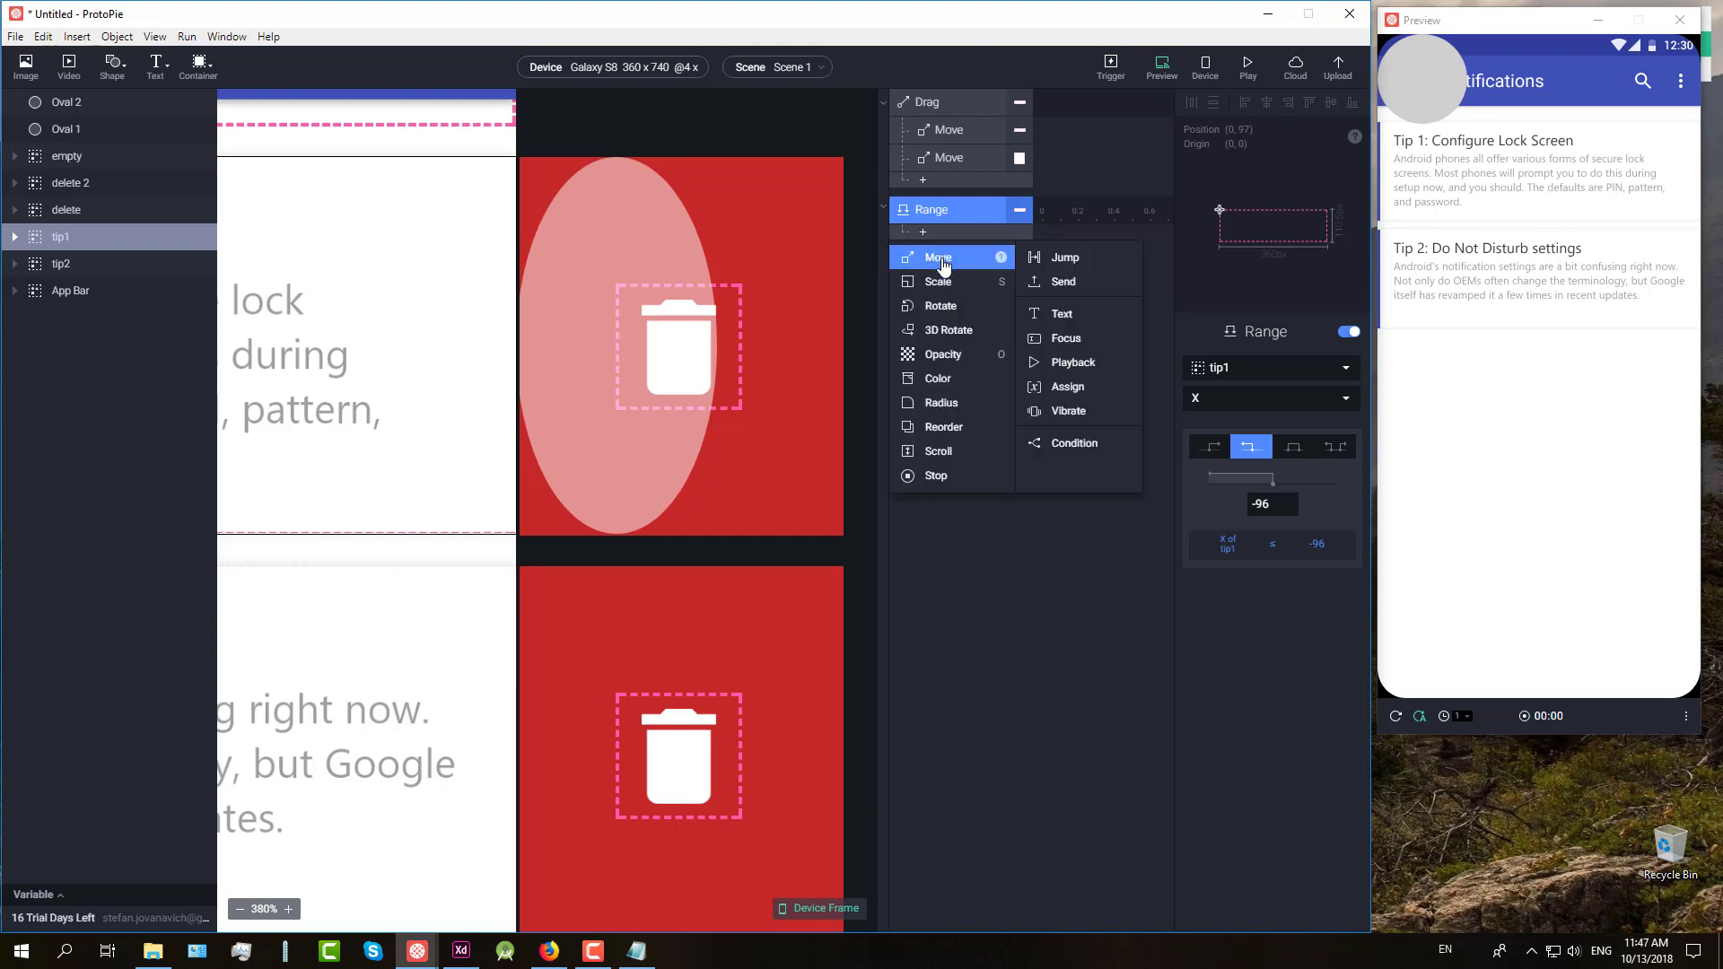
{"action": "left_click", "coordinate": [936, 256]}
{"action": "left_click", "coordinate": [1335, 372]}
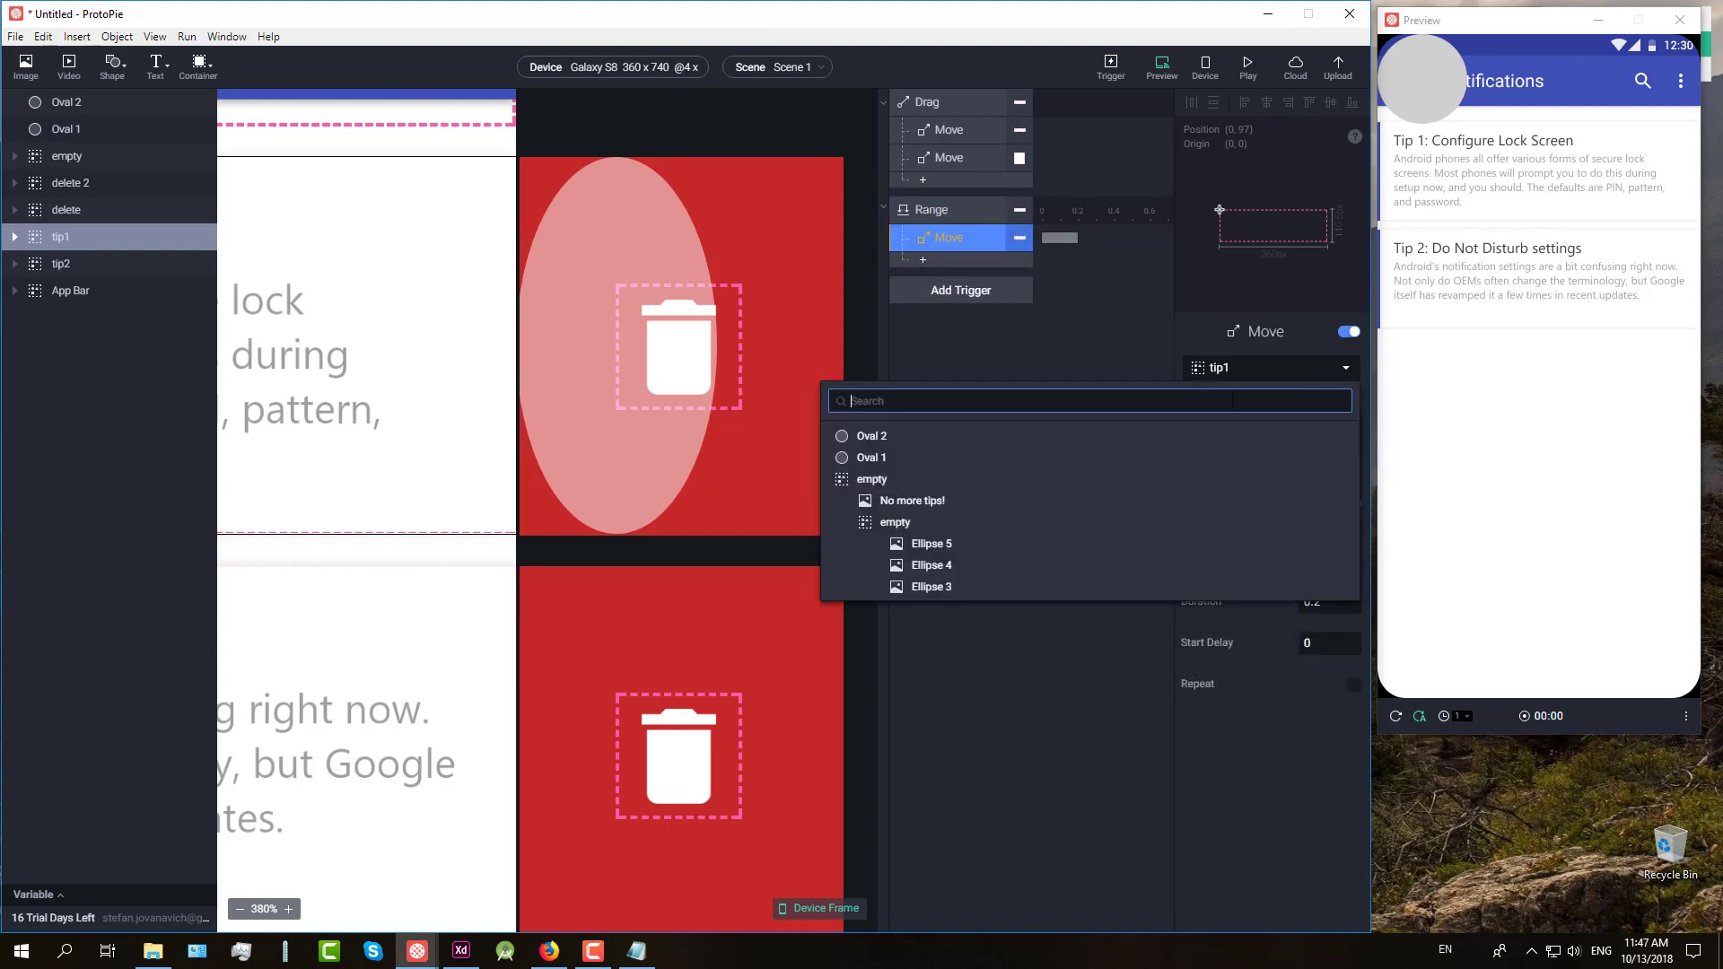
{"action": "left_click", "coordinate": [1023, 454]}
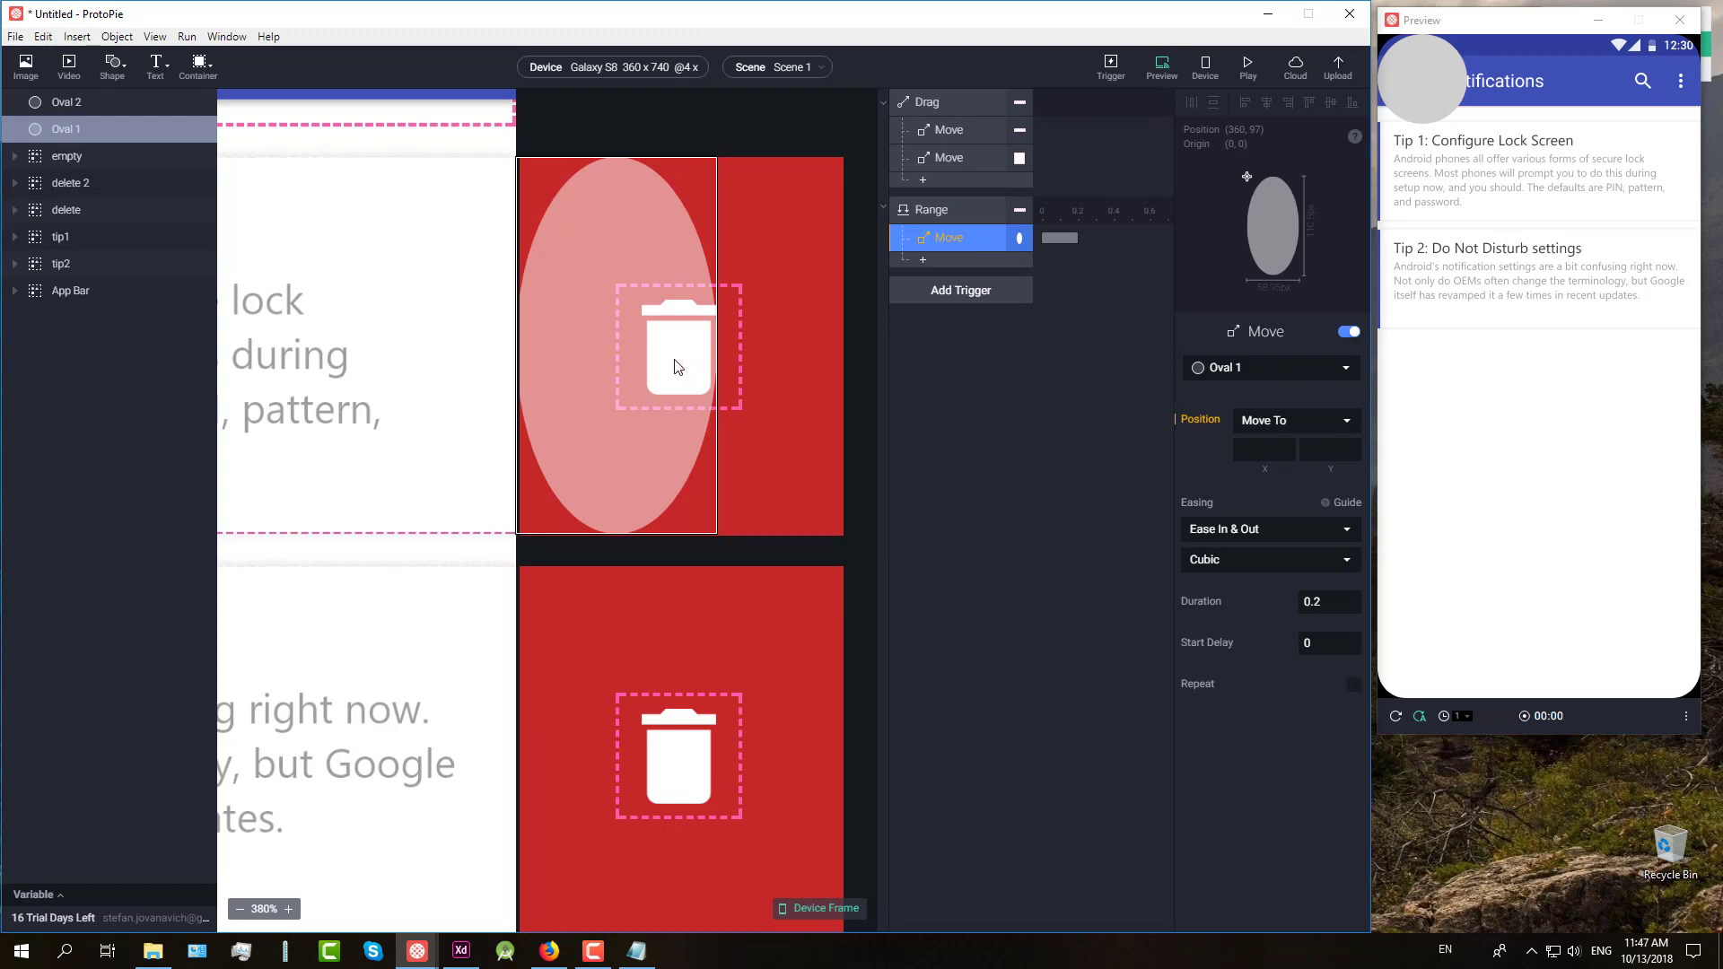
Step: Shift Oval 1 left beside the trash icon, copy its X position of 330.53, and return the oval to X 360
{"action": "left_click", "coordinate": [627, 361]}
{"action": "left_click_drag", "start_coordinate": [613, 361], "coordinate": [548, 359]}
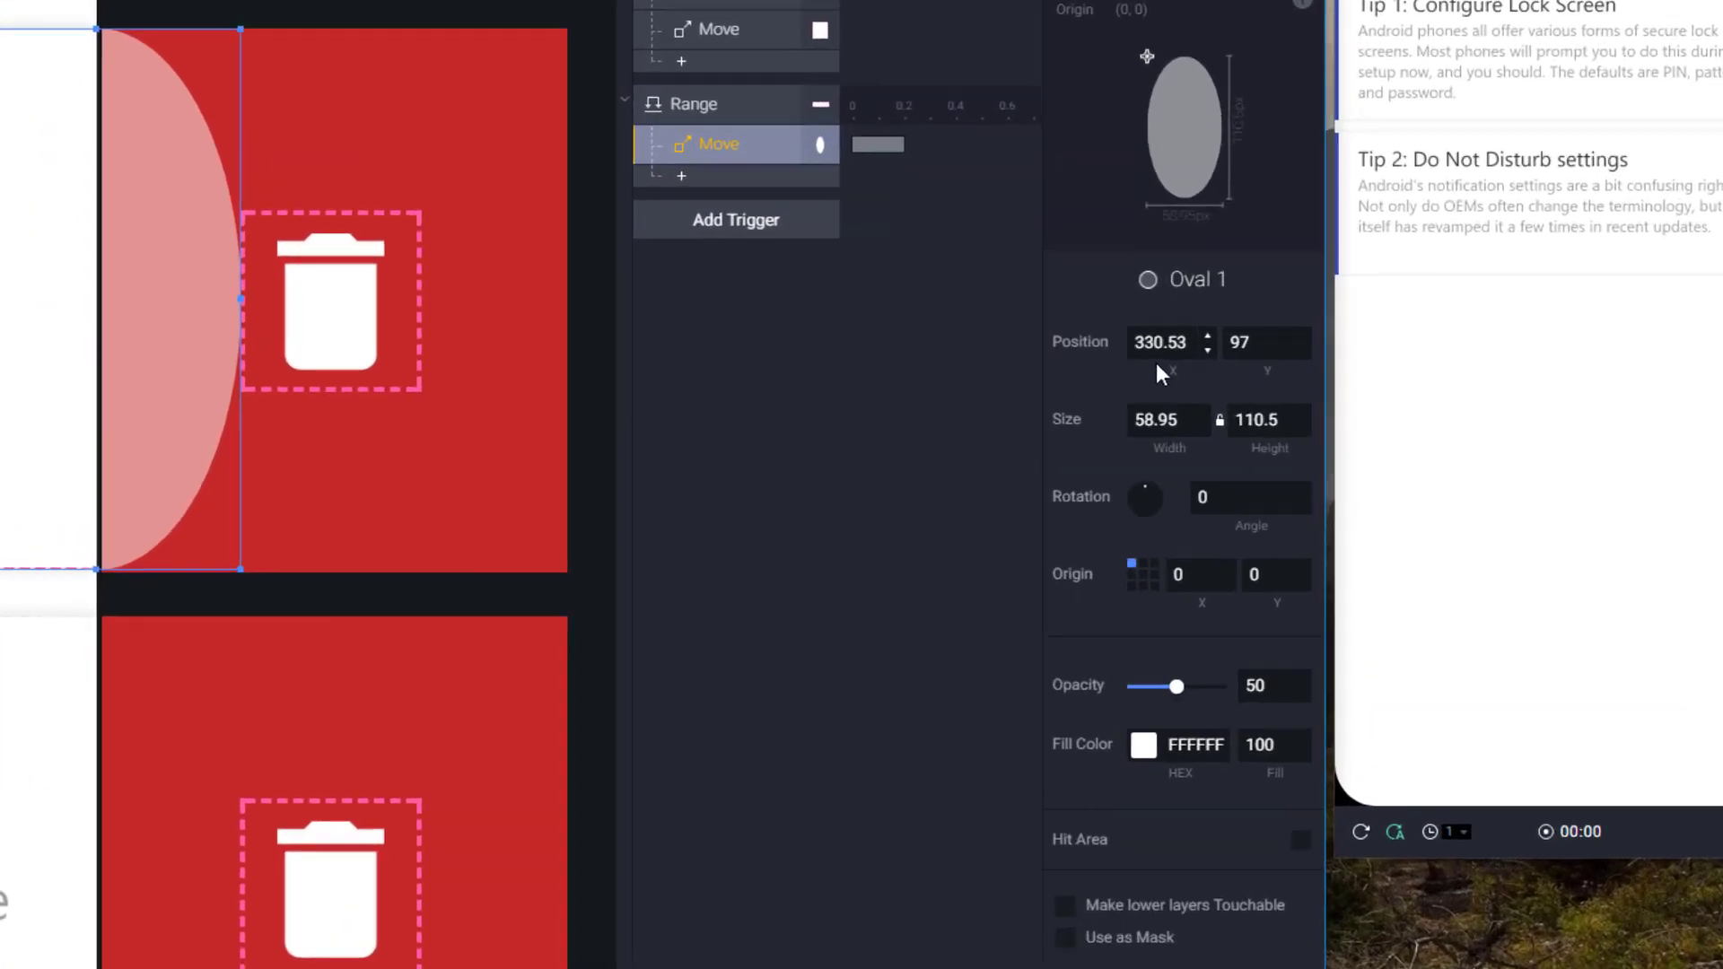
{"action": "left_click", "coordinate": [1261, 378]}
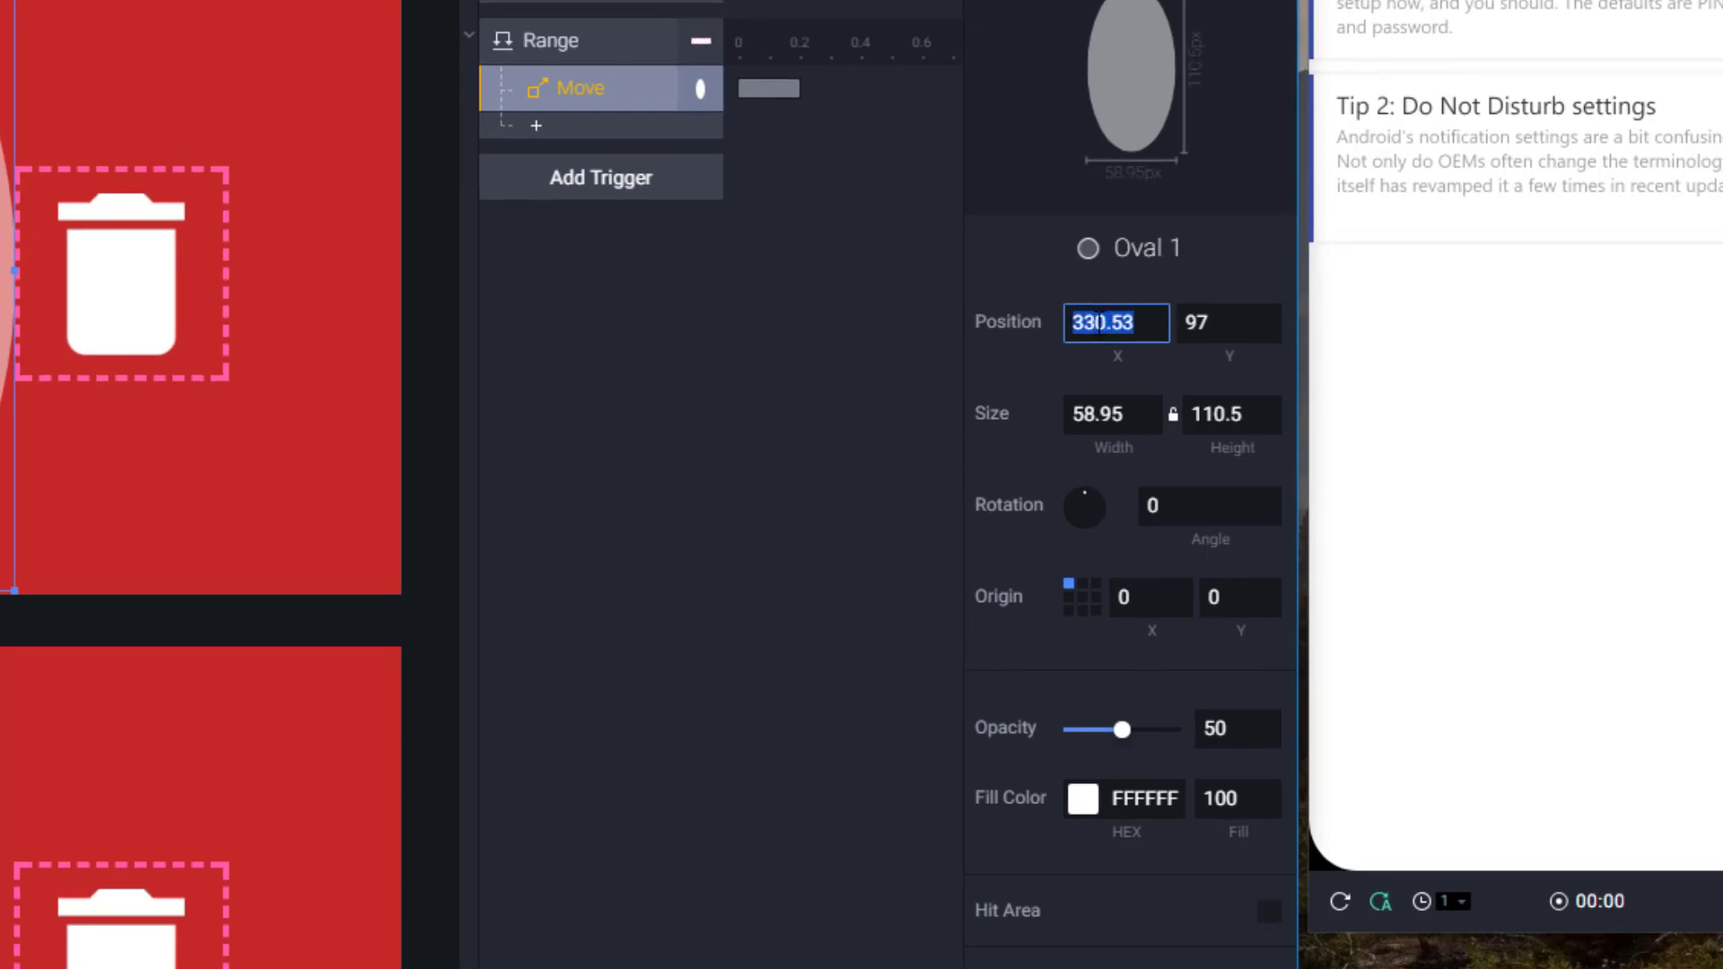
{"action": "left_click_drag", "start_coordinate": [0, 294], "coordinate": [73, 299]}
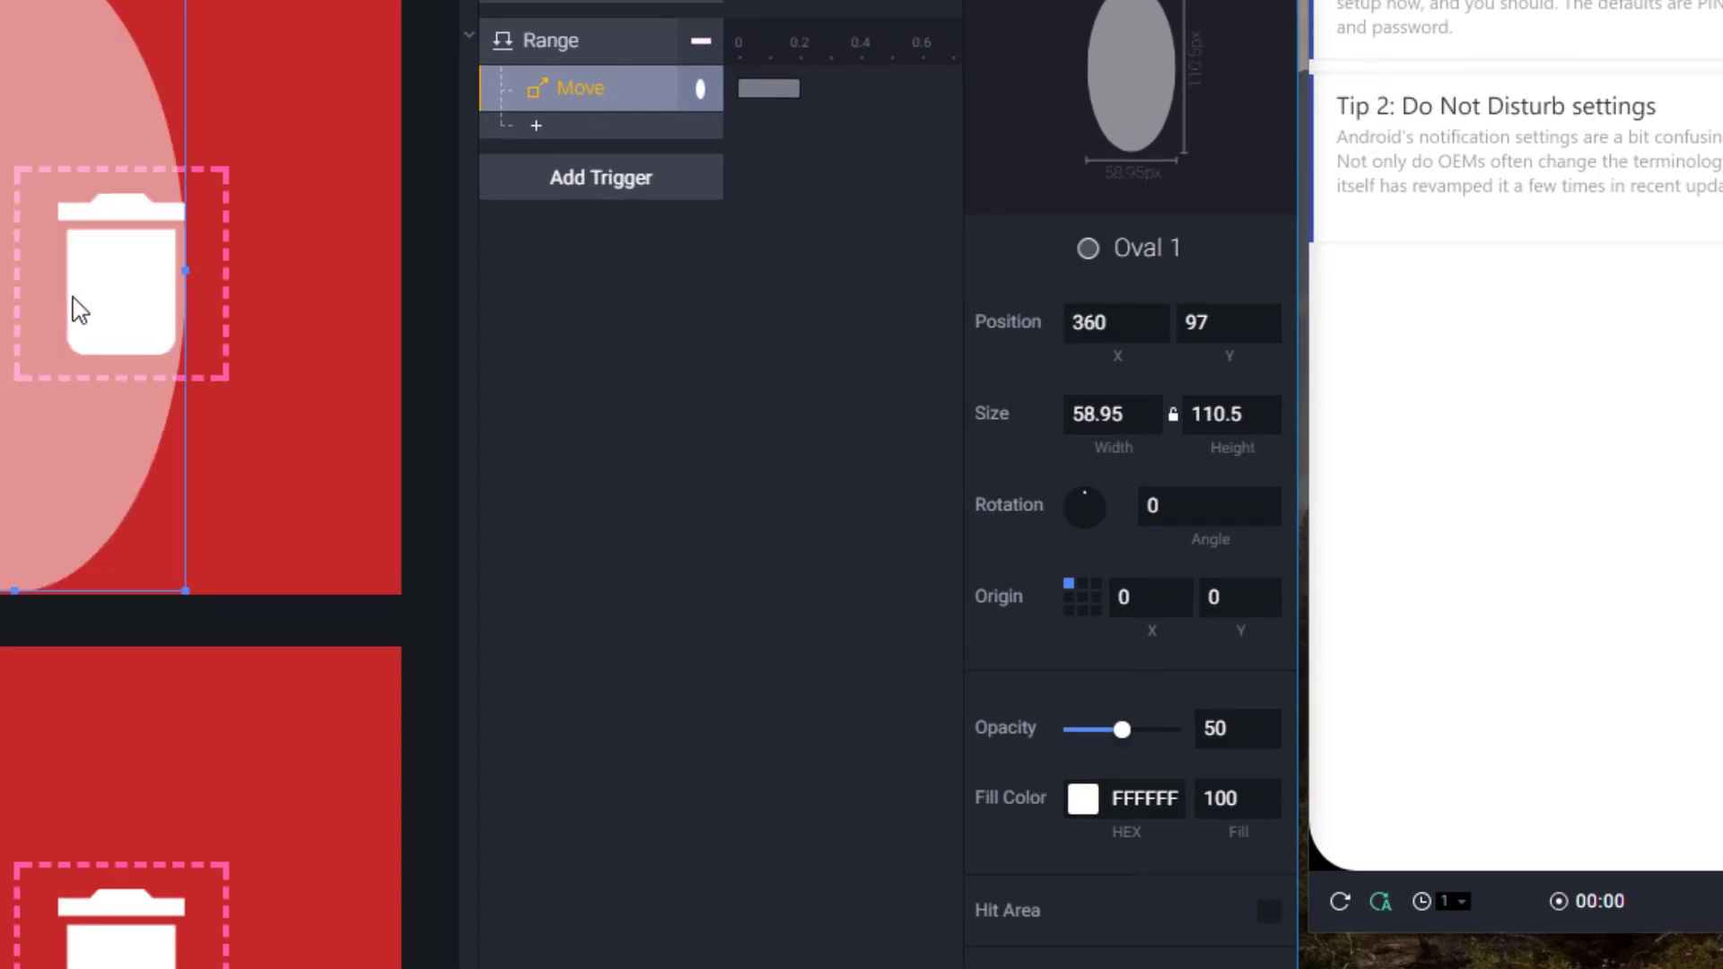
Step: Set the Oval 1 Move response to X 330.53, duration 0.3 and Sine easing, and test swiping Tip 1 in the preview
{"action": "left_click", "coordinate": [632, 97]}
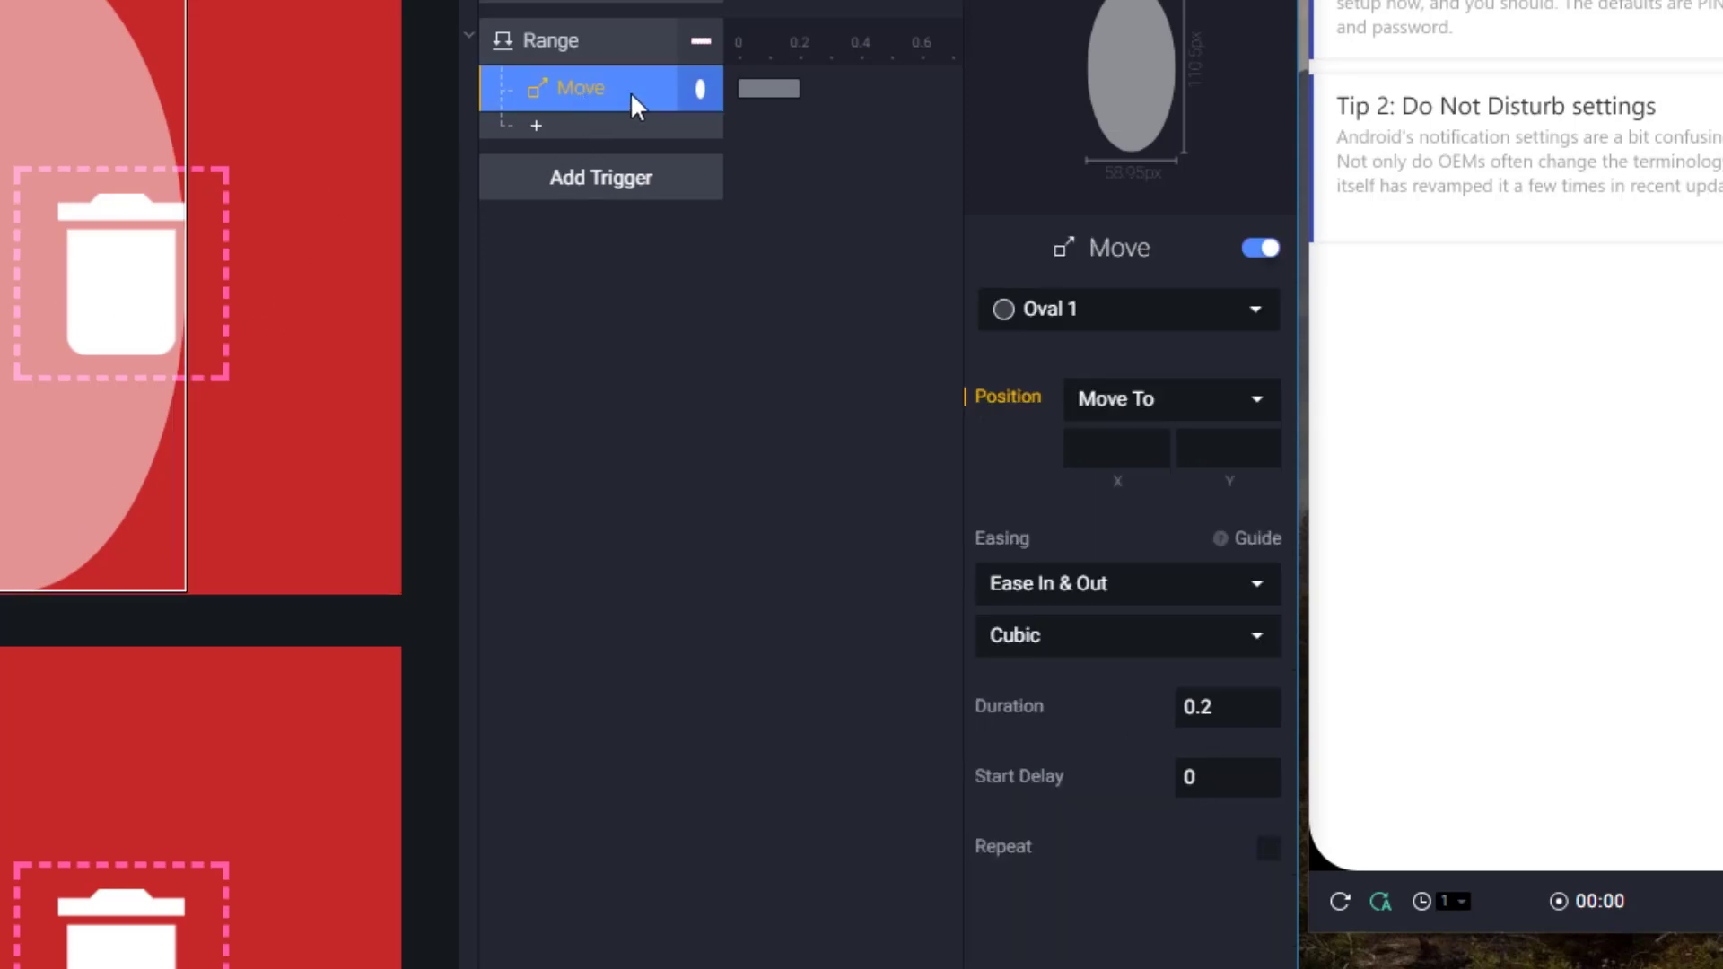
{"action": "left_click", "coordinate": [1111, 449]}
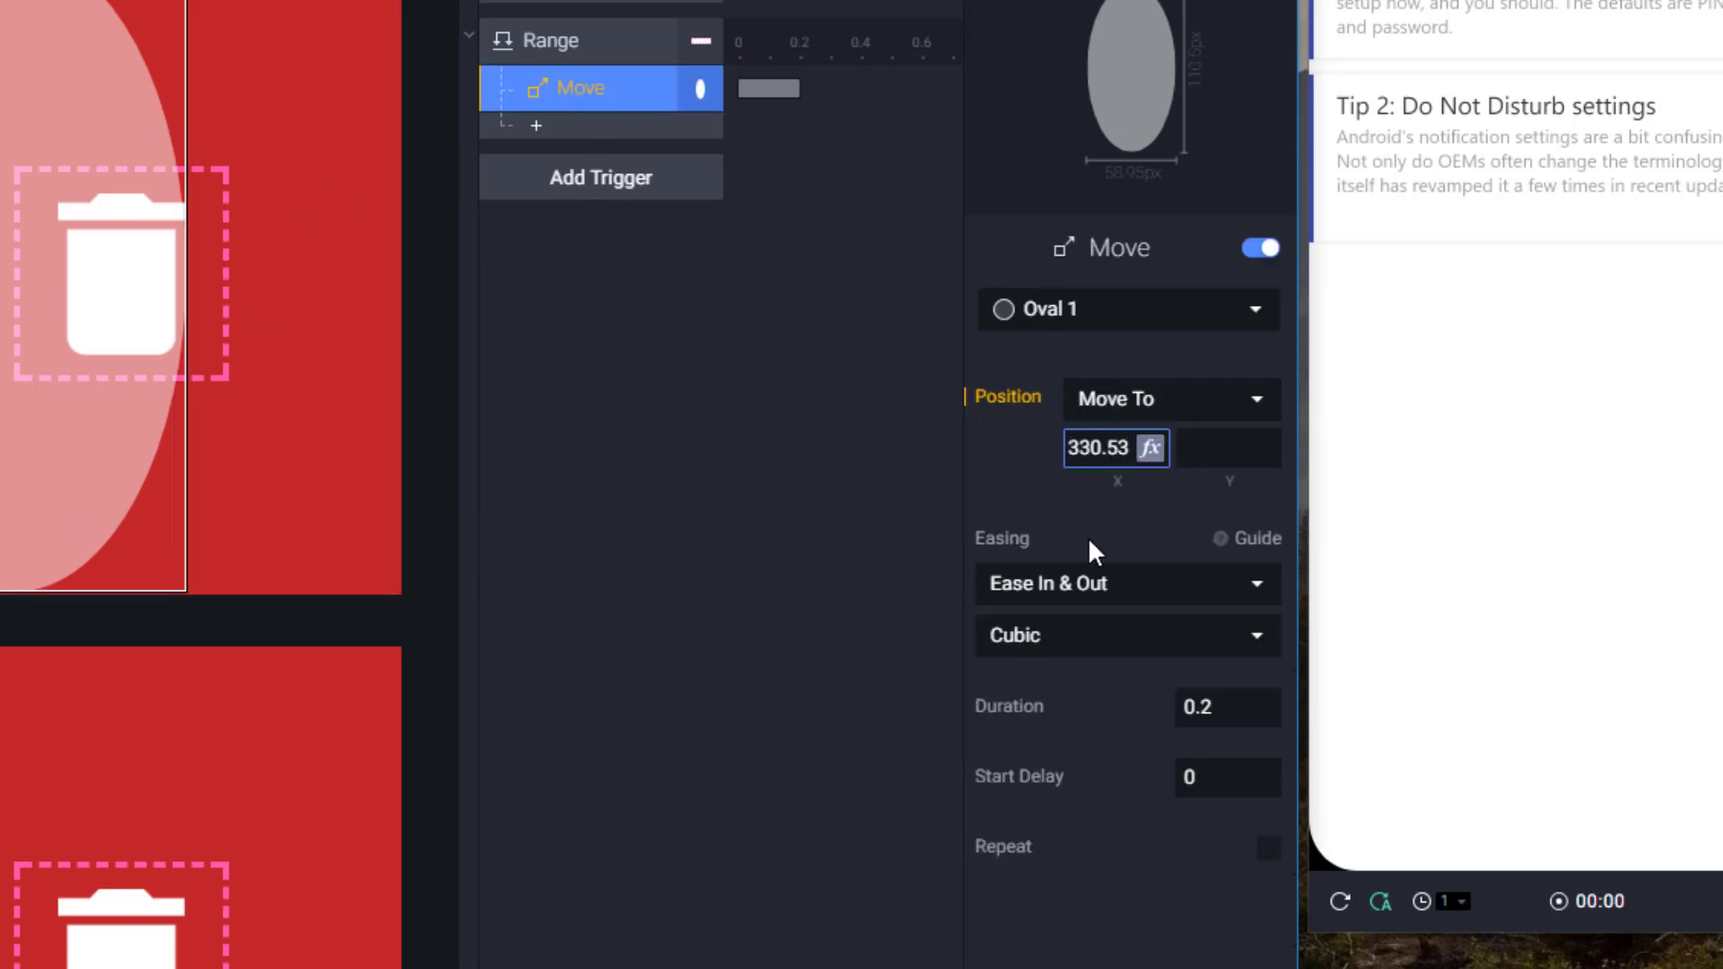
{"action": "left_click", "coordinate": [1085, 504]}
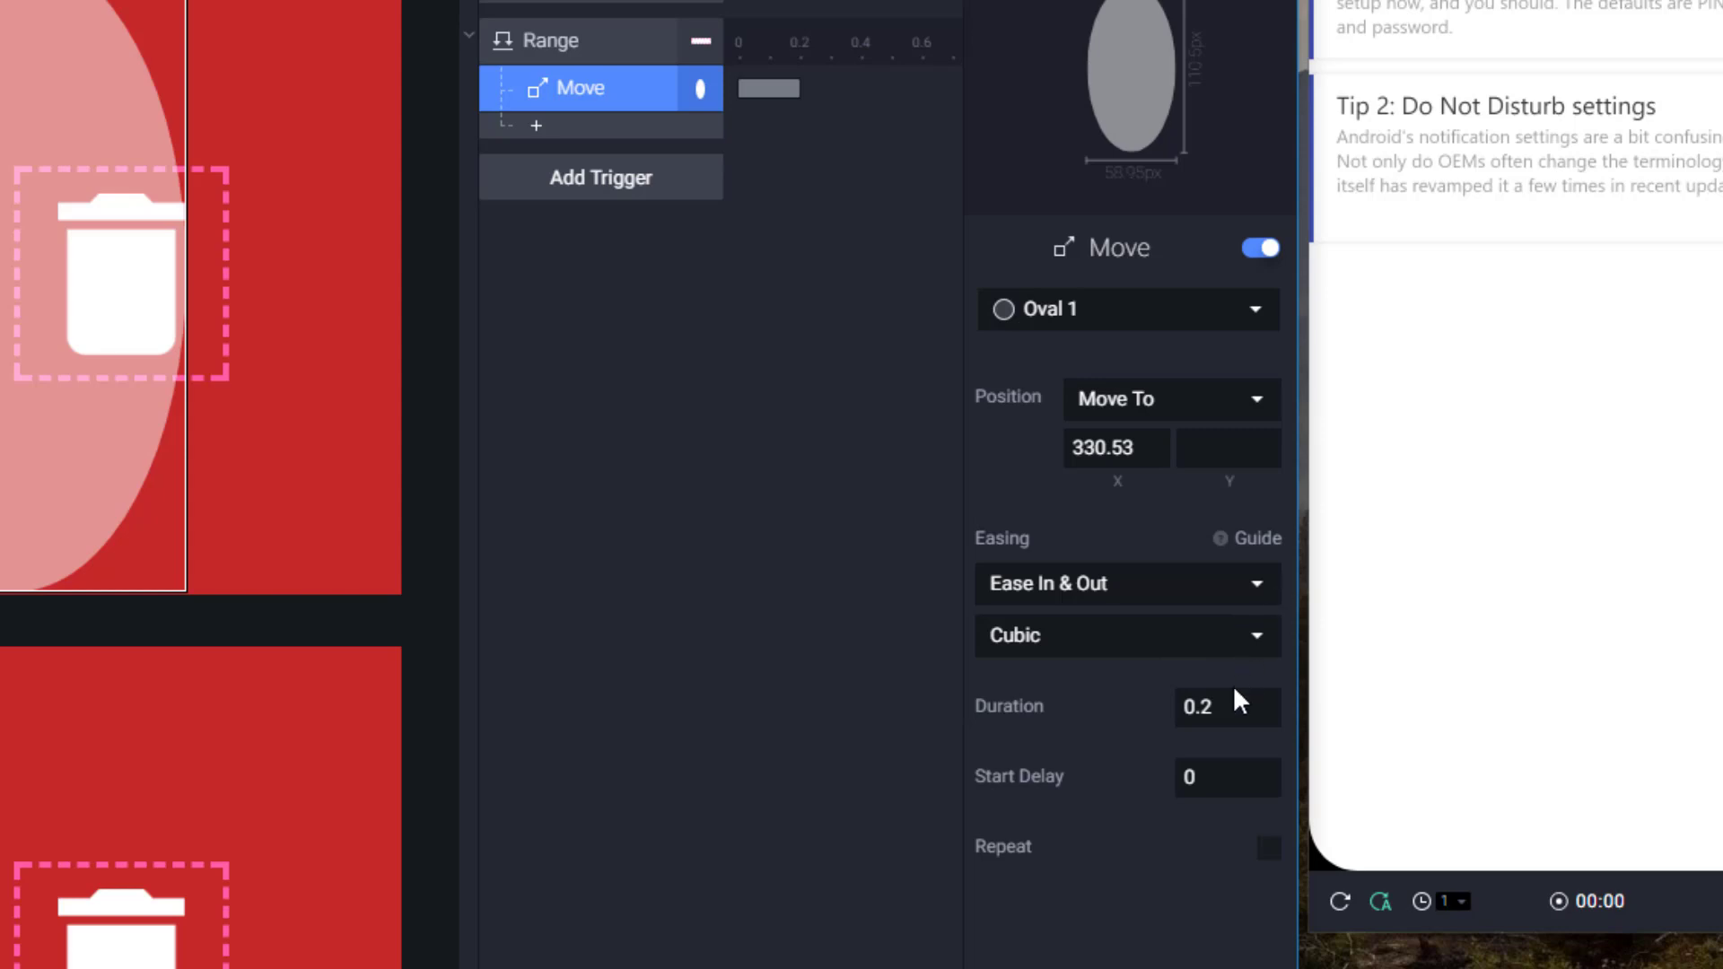
{"action": "left_click_drag", "start_coordinate": [1202, 708], "coordinate": [1217, 708]}
{"action": "type", "text": "3"}
{"action": "left_click", "coordinate": [1120, 643]}
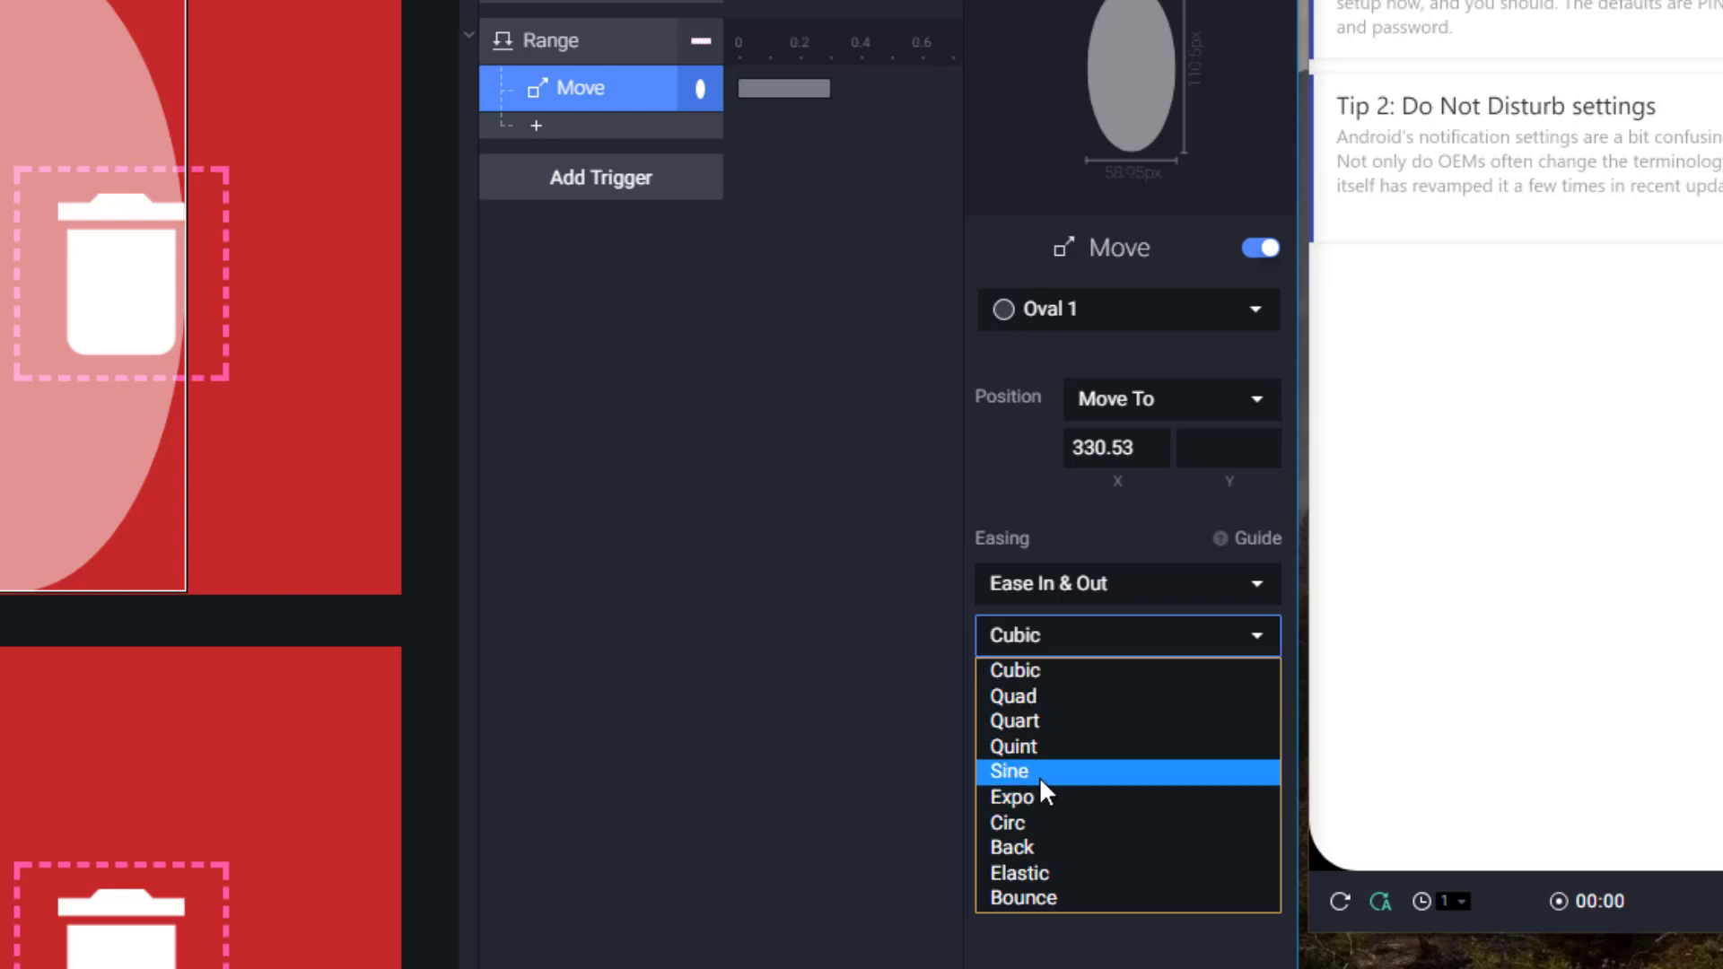
{"action": "left_click", "coordinate": [1039, 773]}
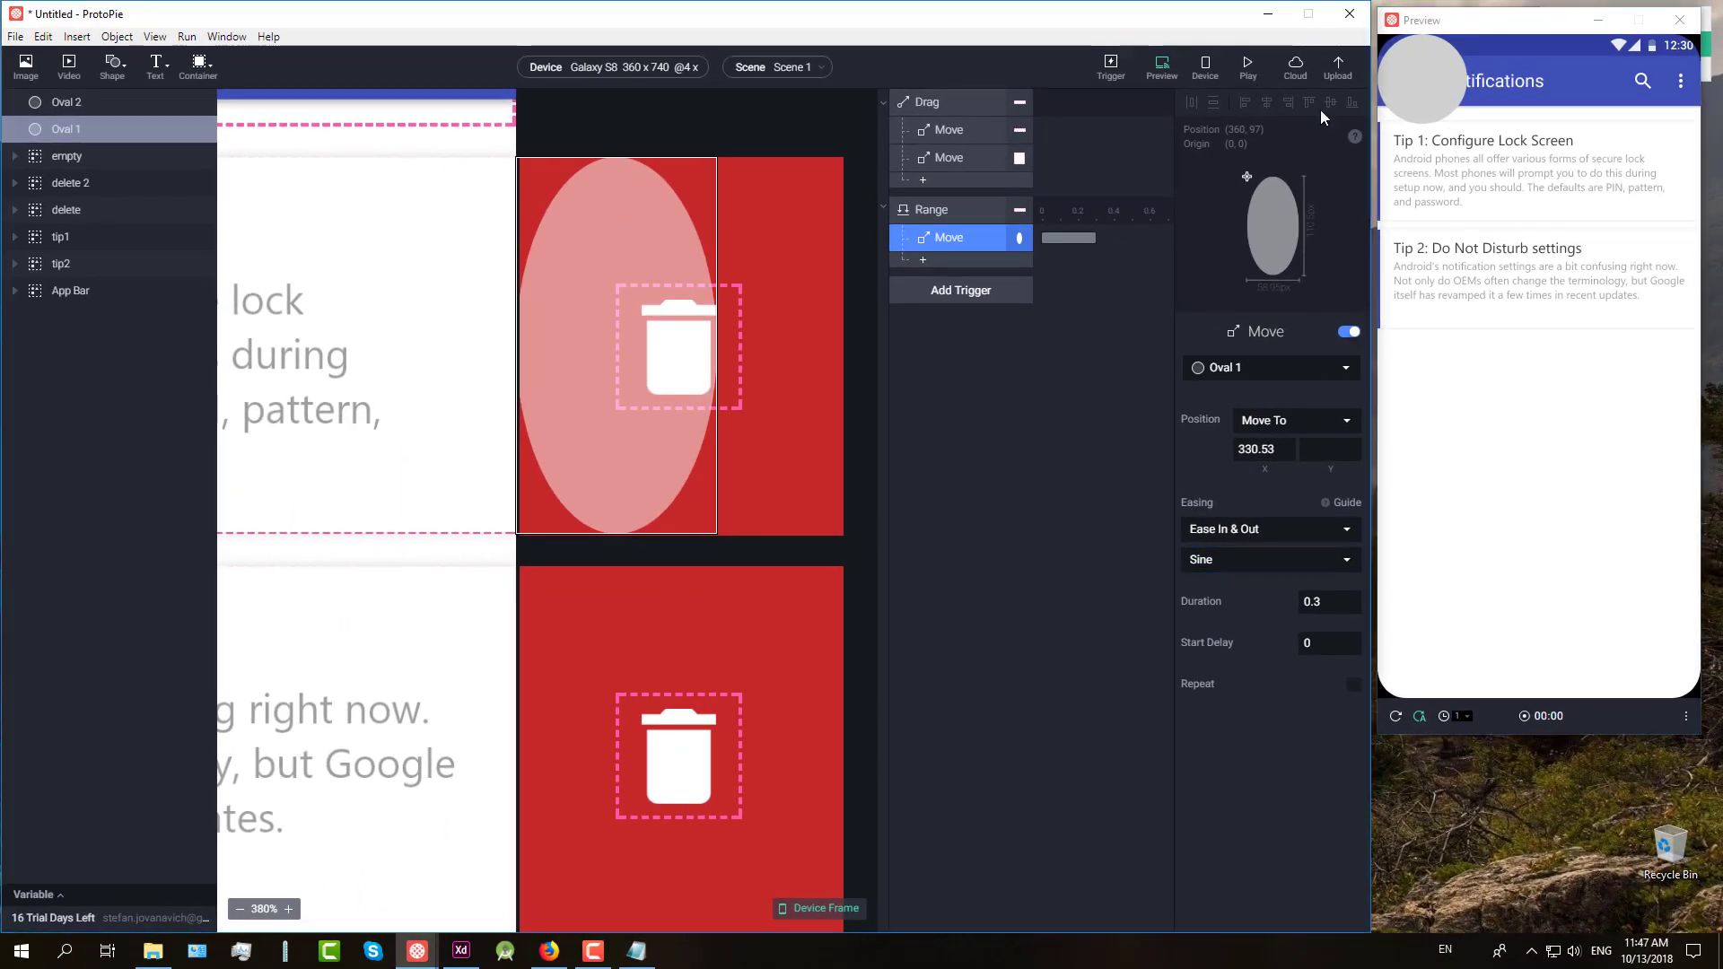
{"action": "left_click_drag", "start_coordinate": [1635, 173], "coordinate": [1476, 184]}
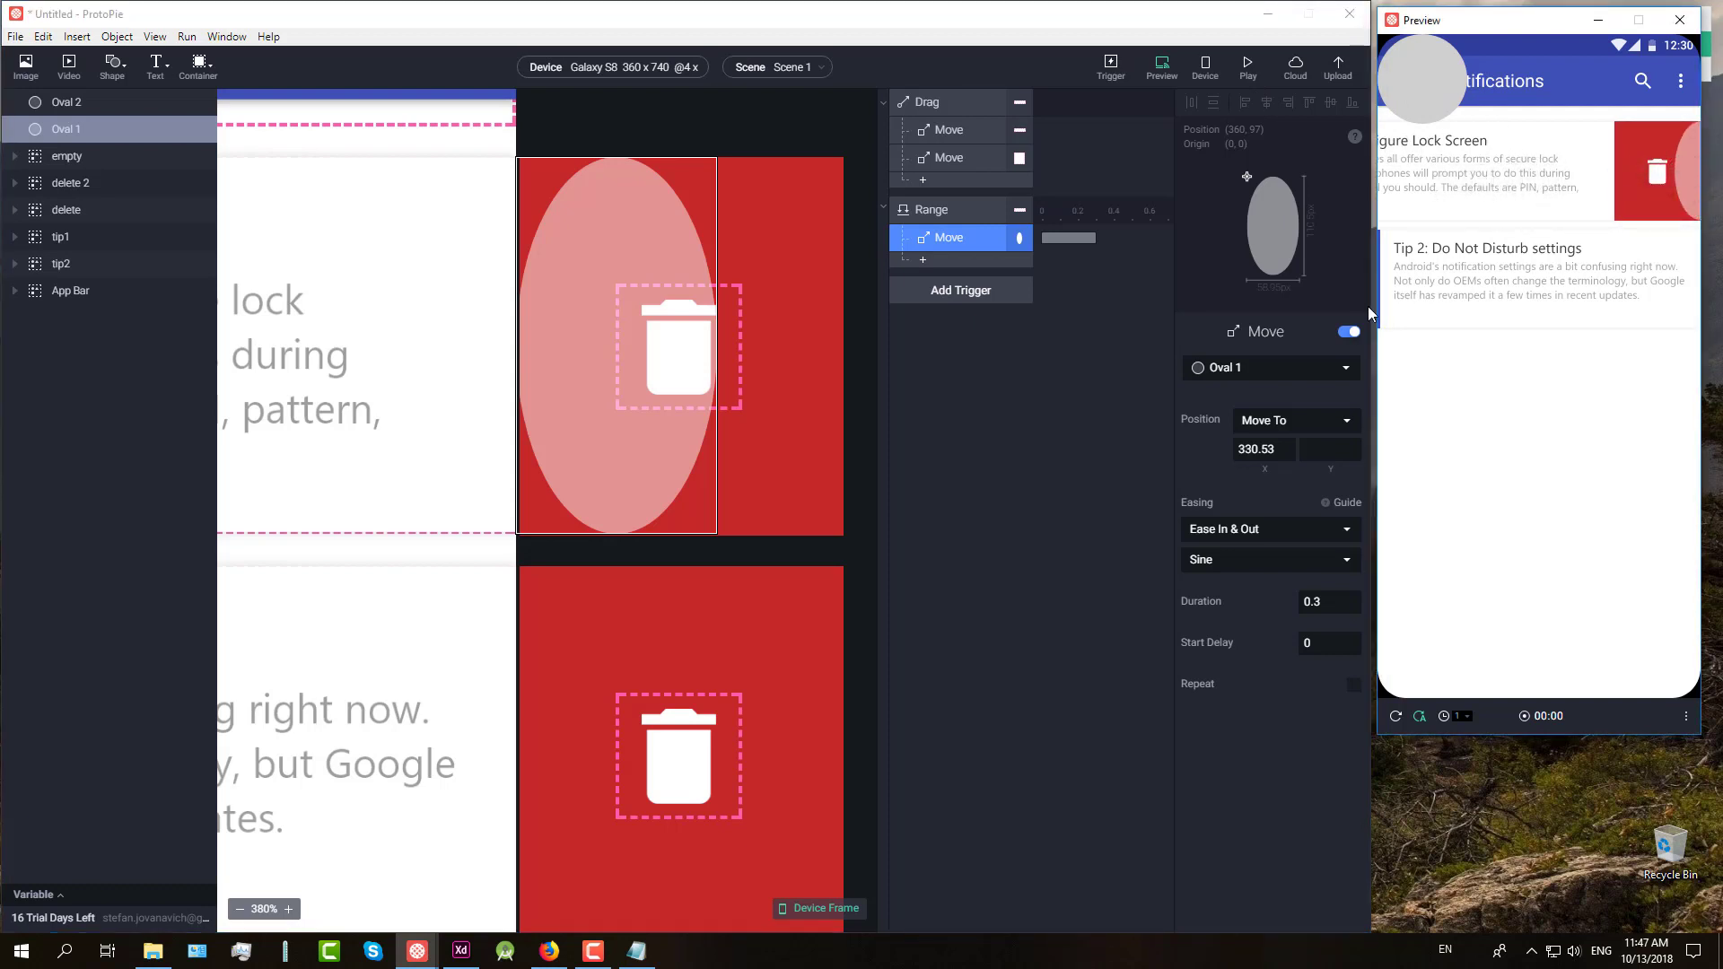
Step: Add a second Move response for Oval 1 to the Range trigger, moving it to X 360
{"action": "left_click", "coordinate": [926, 266]}
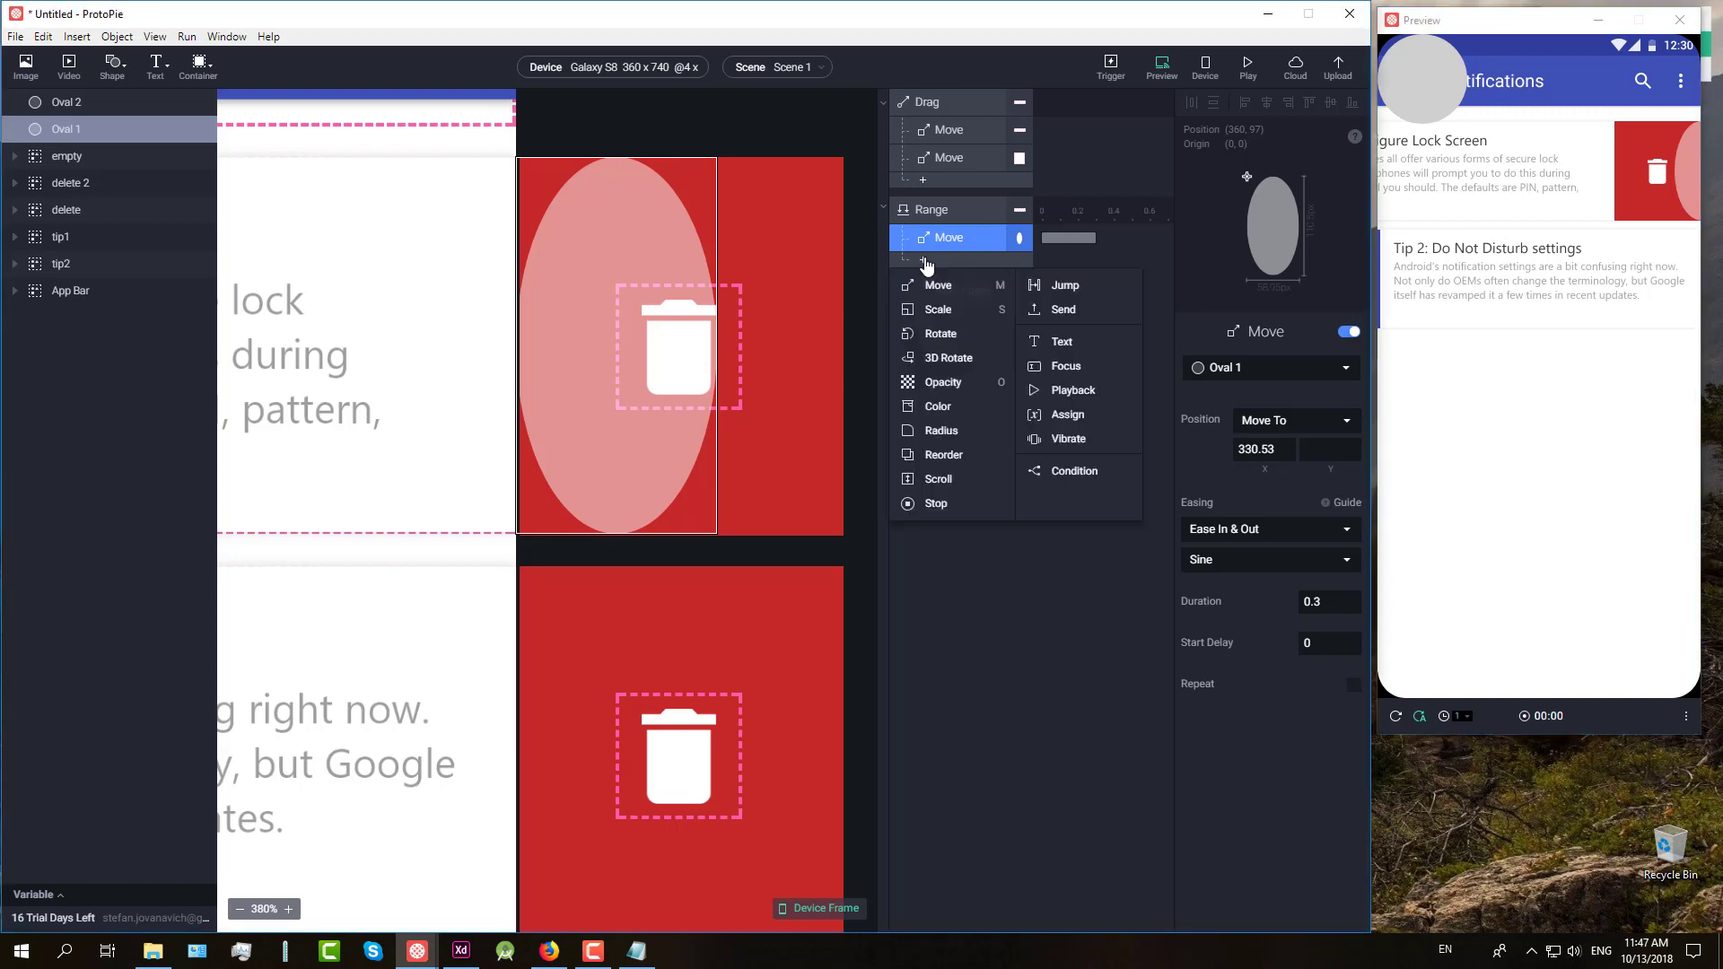
{"action": "left_click", "coordinate": [934, 282]}
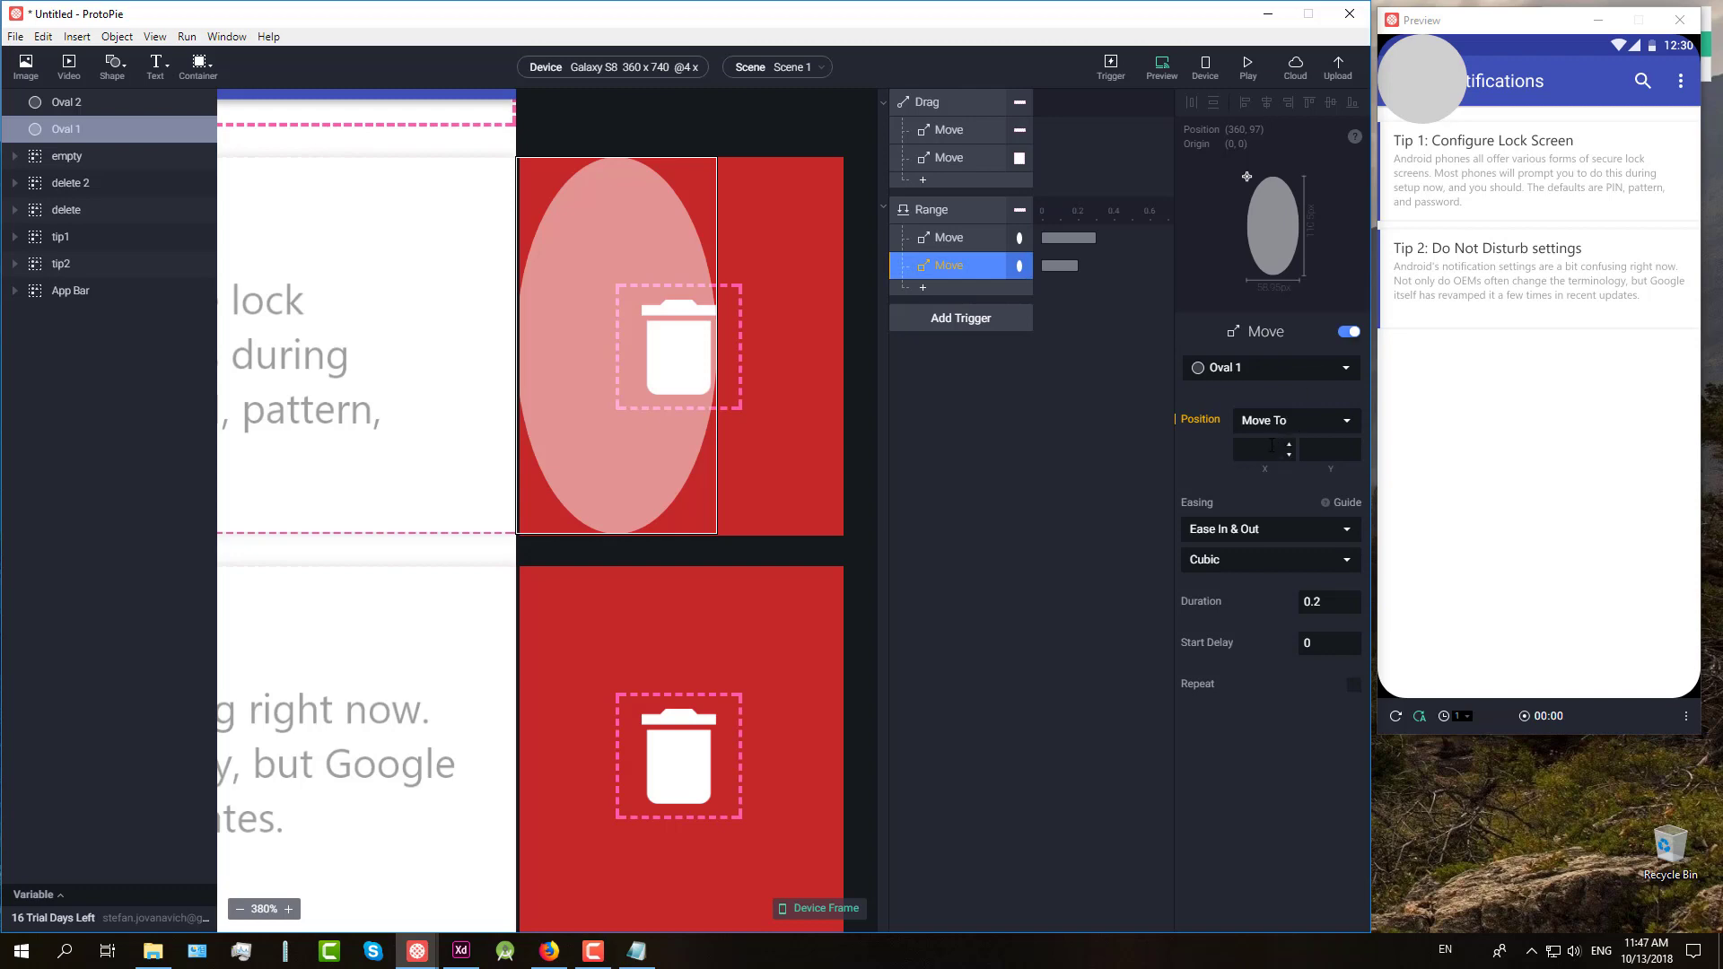
{"action": "left_click", "coordinate": [72, 132]}
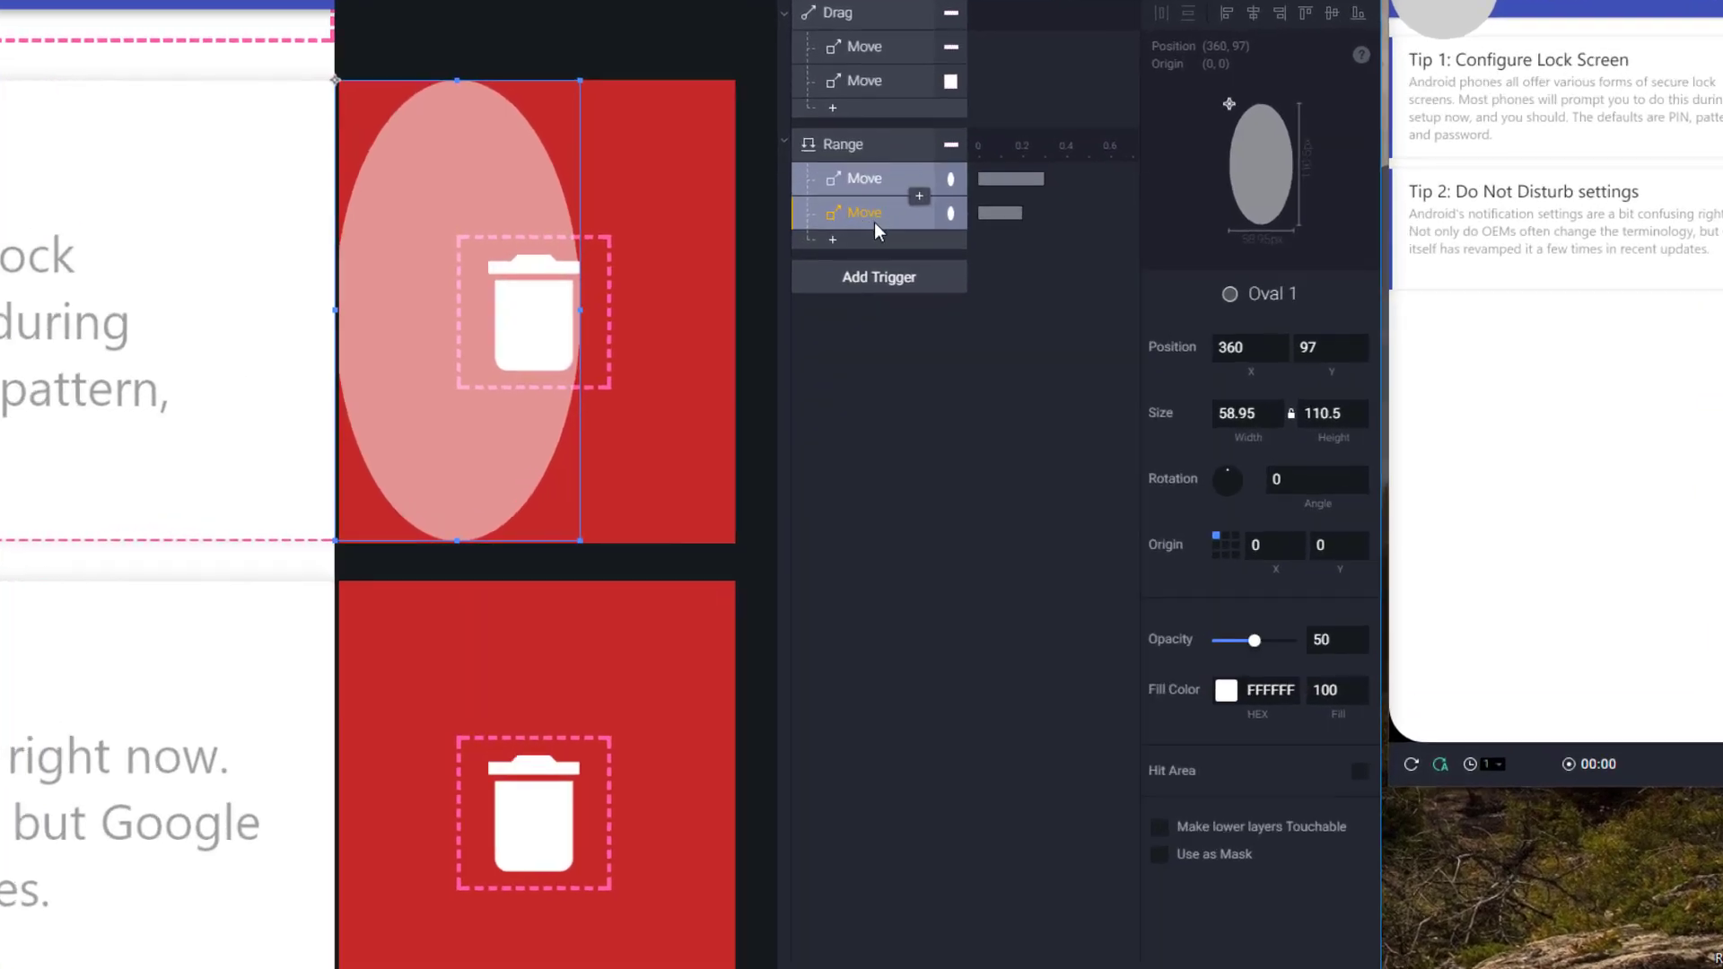
{"action": "left_click", "coordinate": [949, 265]}
{"action": "left_click", "coordinate": [1235, 411]}
{"action": "type", "text": "360"}
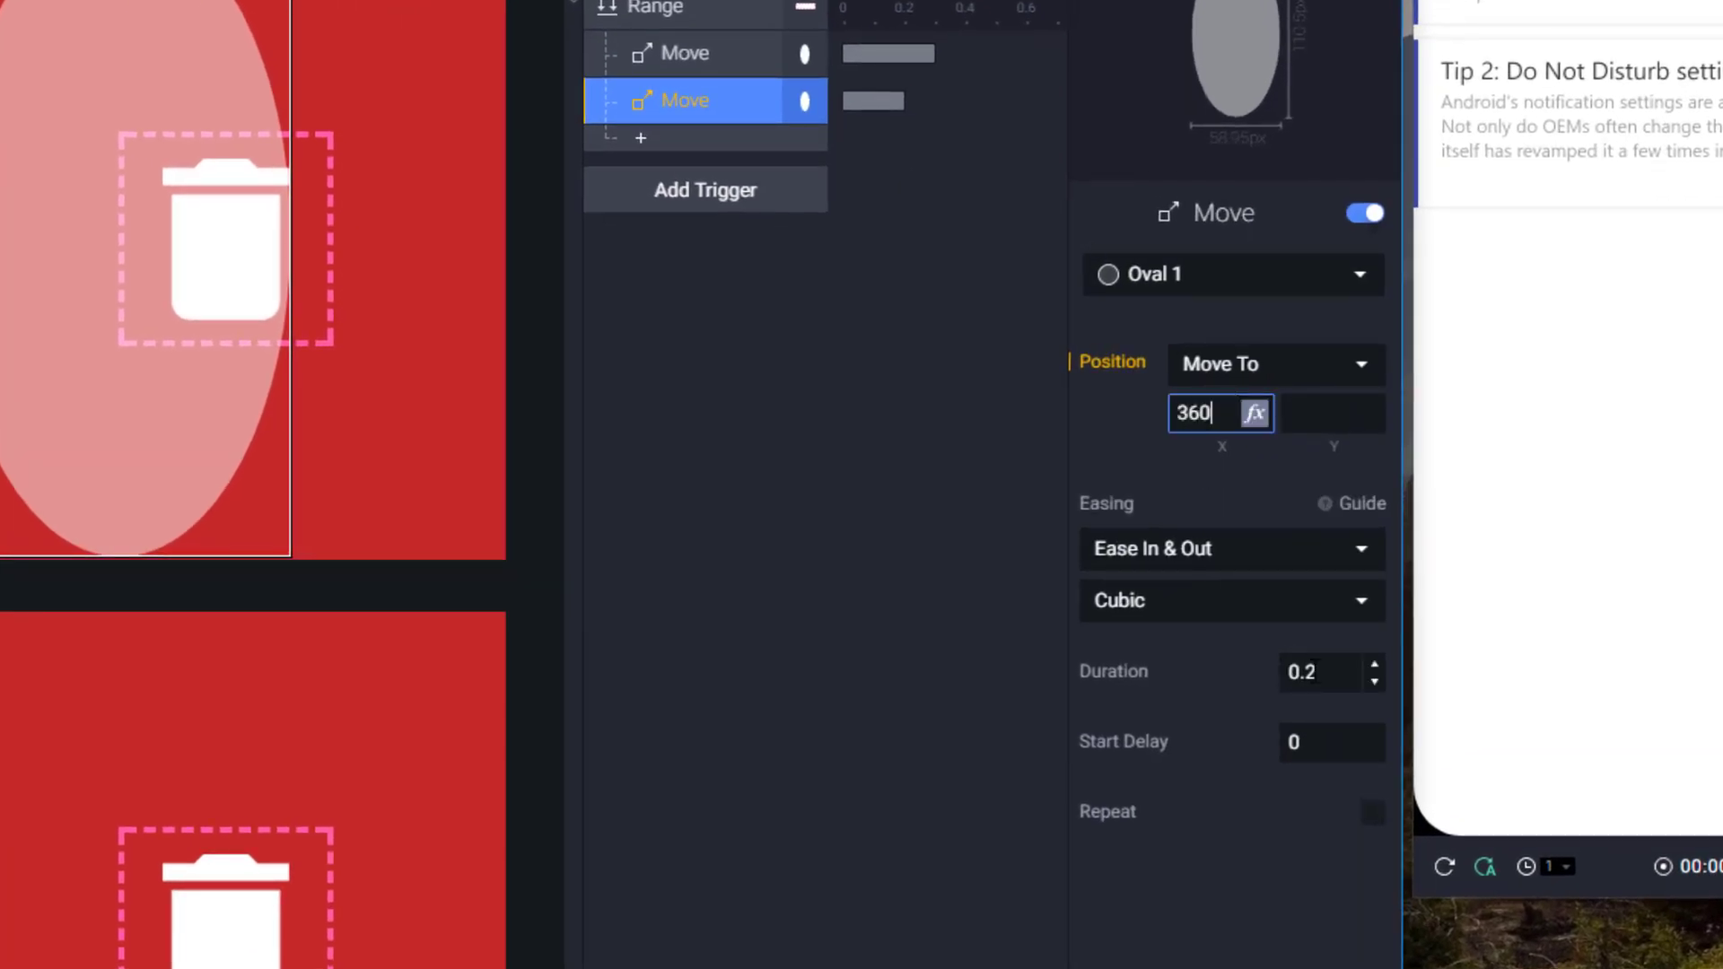
Step: Set the second Move response's duration to 0.5 with start delay 0, and test swiping Tip 1 in the preview
{"action": "left_click", "coordinate": [1308, 673]}
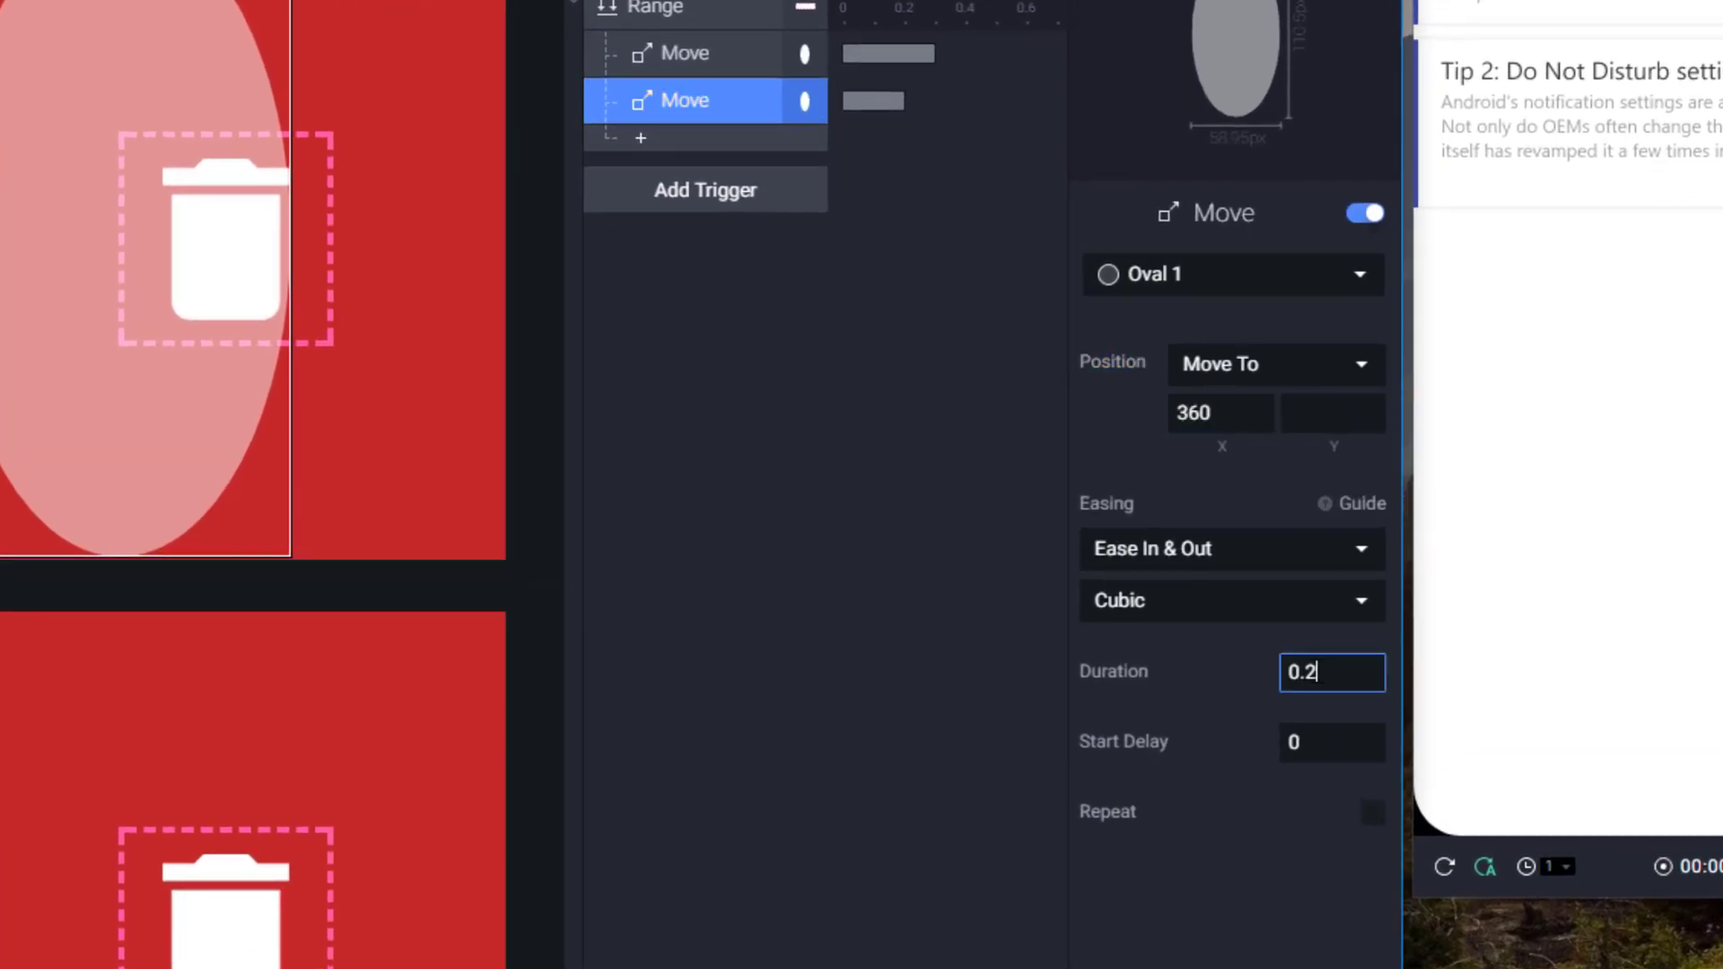
{"action": "double_click", "coordinate": [1312, 673]}
{"action": "type", "text": "5"}
{"action": "left_click", "coordinate": [1297, 742]}
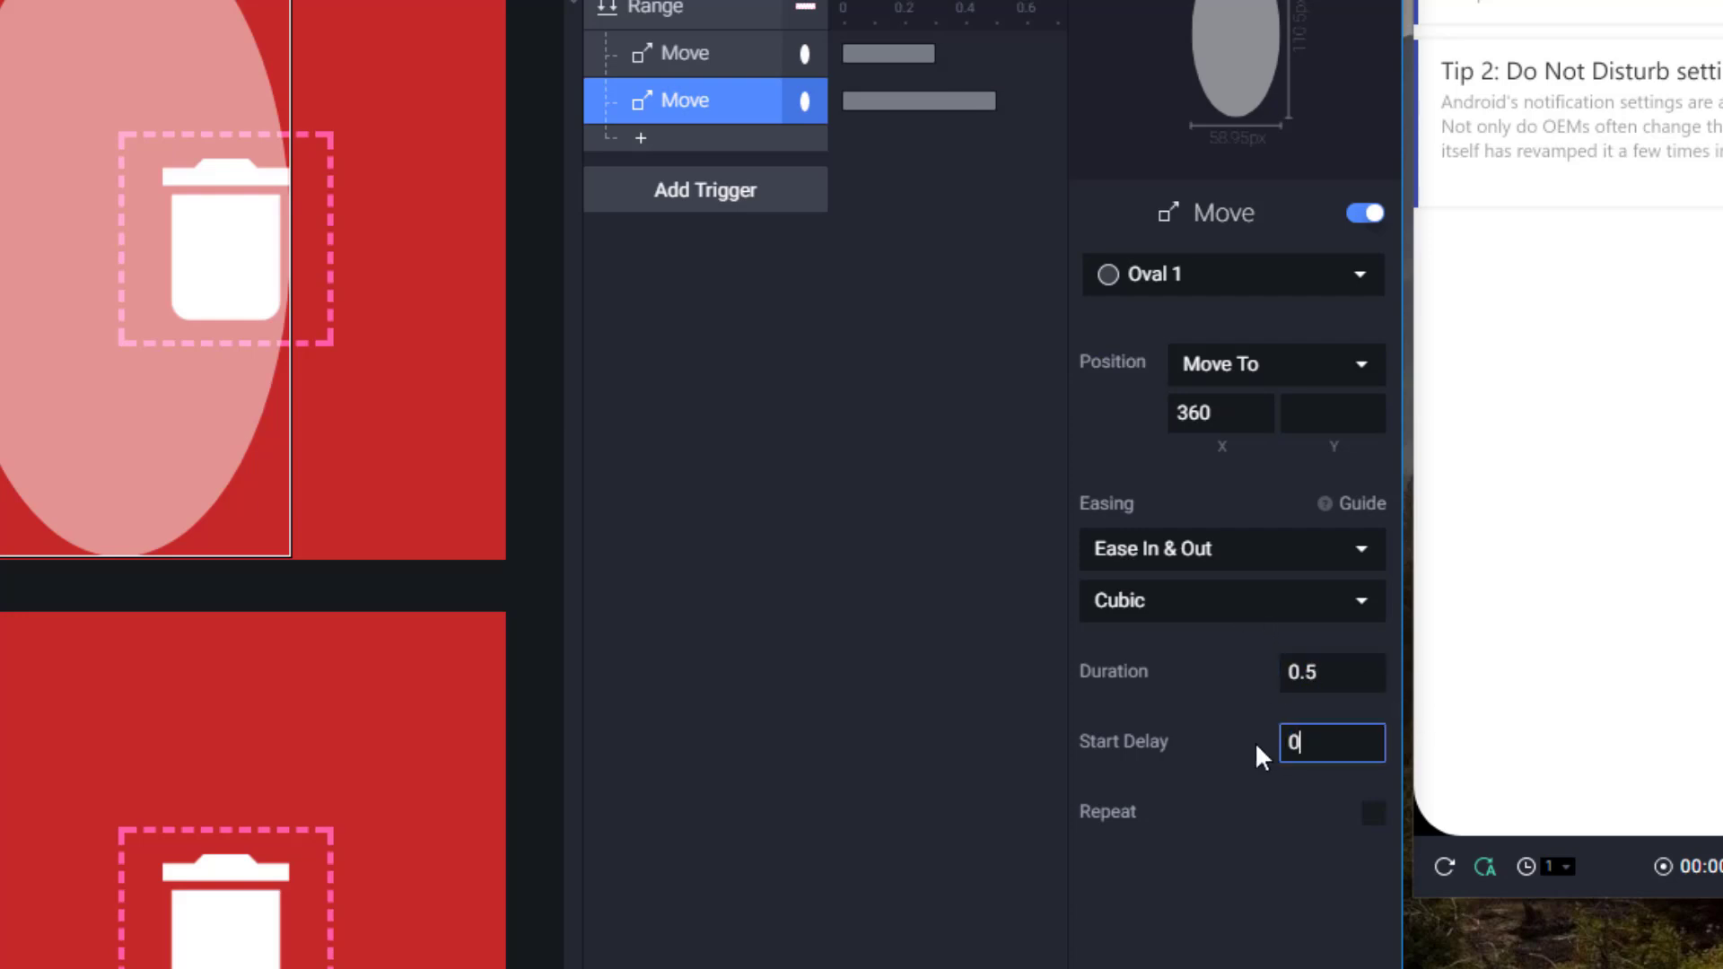
{"action": "type", "text": ".2"}
{"action": "double_click", "coordinate": [1307, 742]}
{"action": "type", "text": "0"}
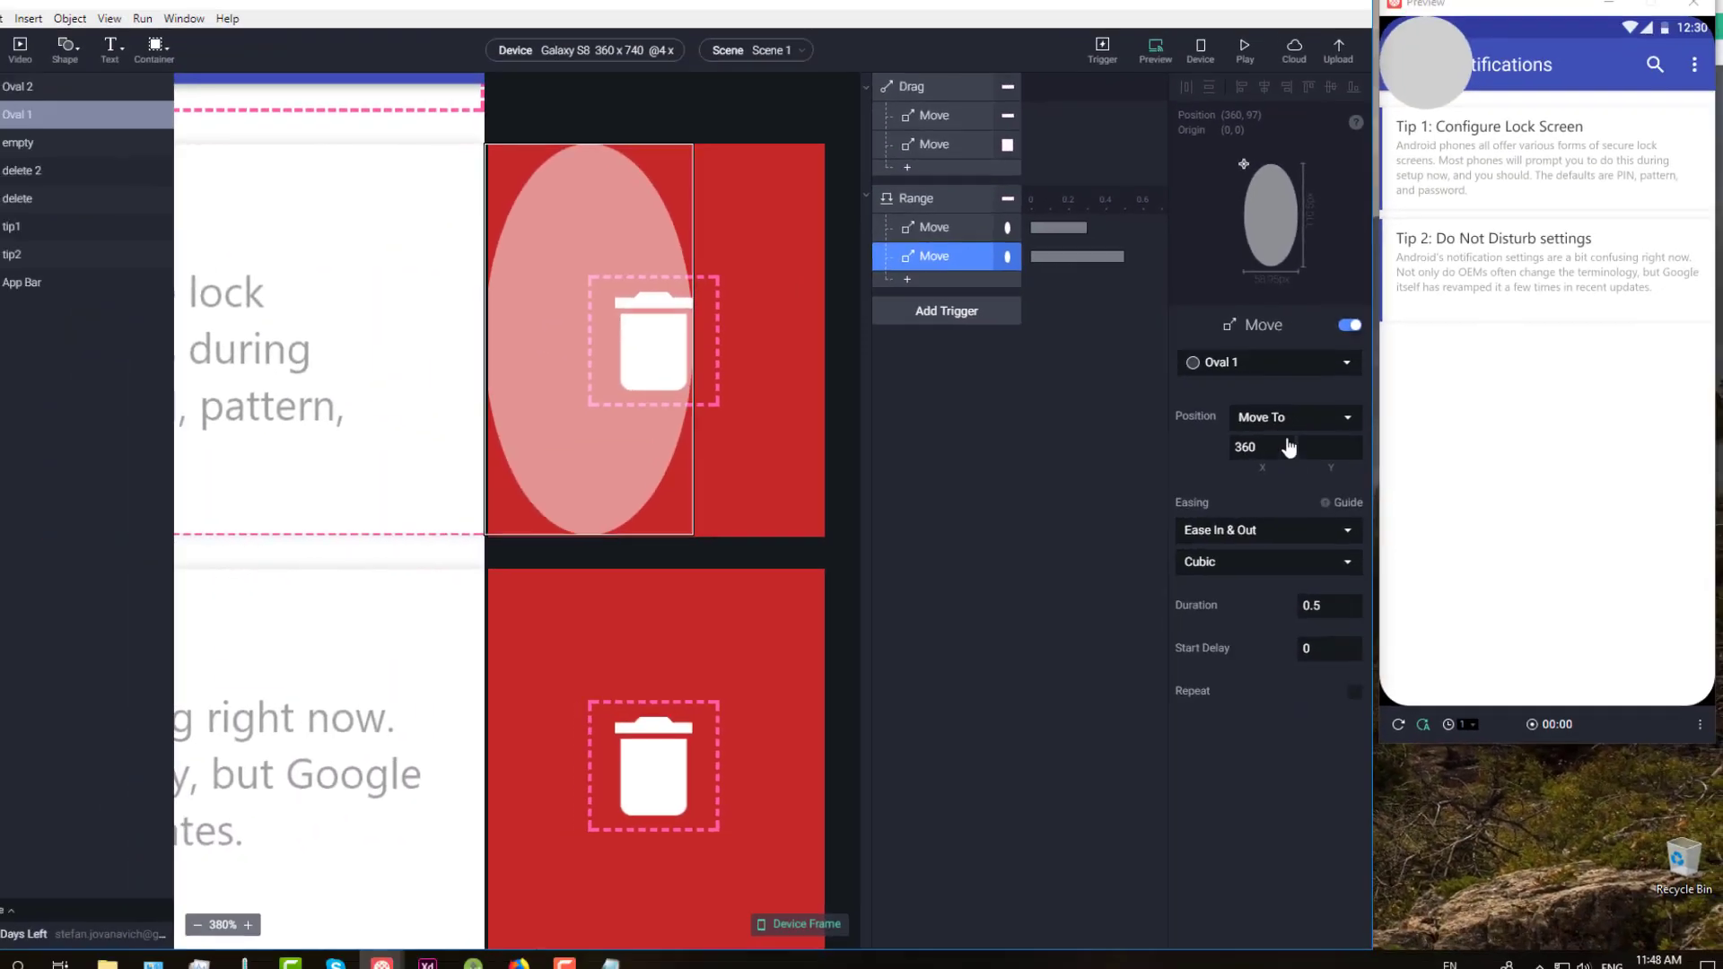
{"action": "left_click_drag", "start_coordinate": [1627, 192], "coordinate": [1492, 189]}
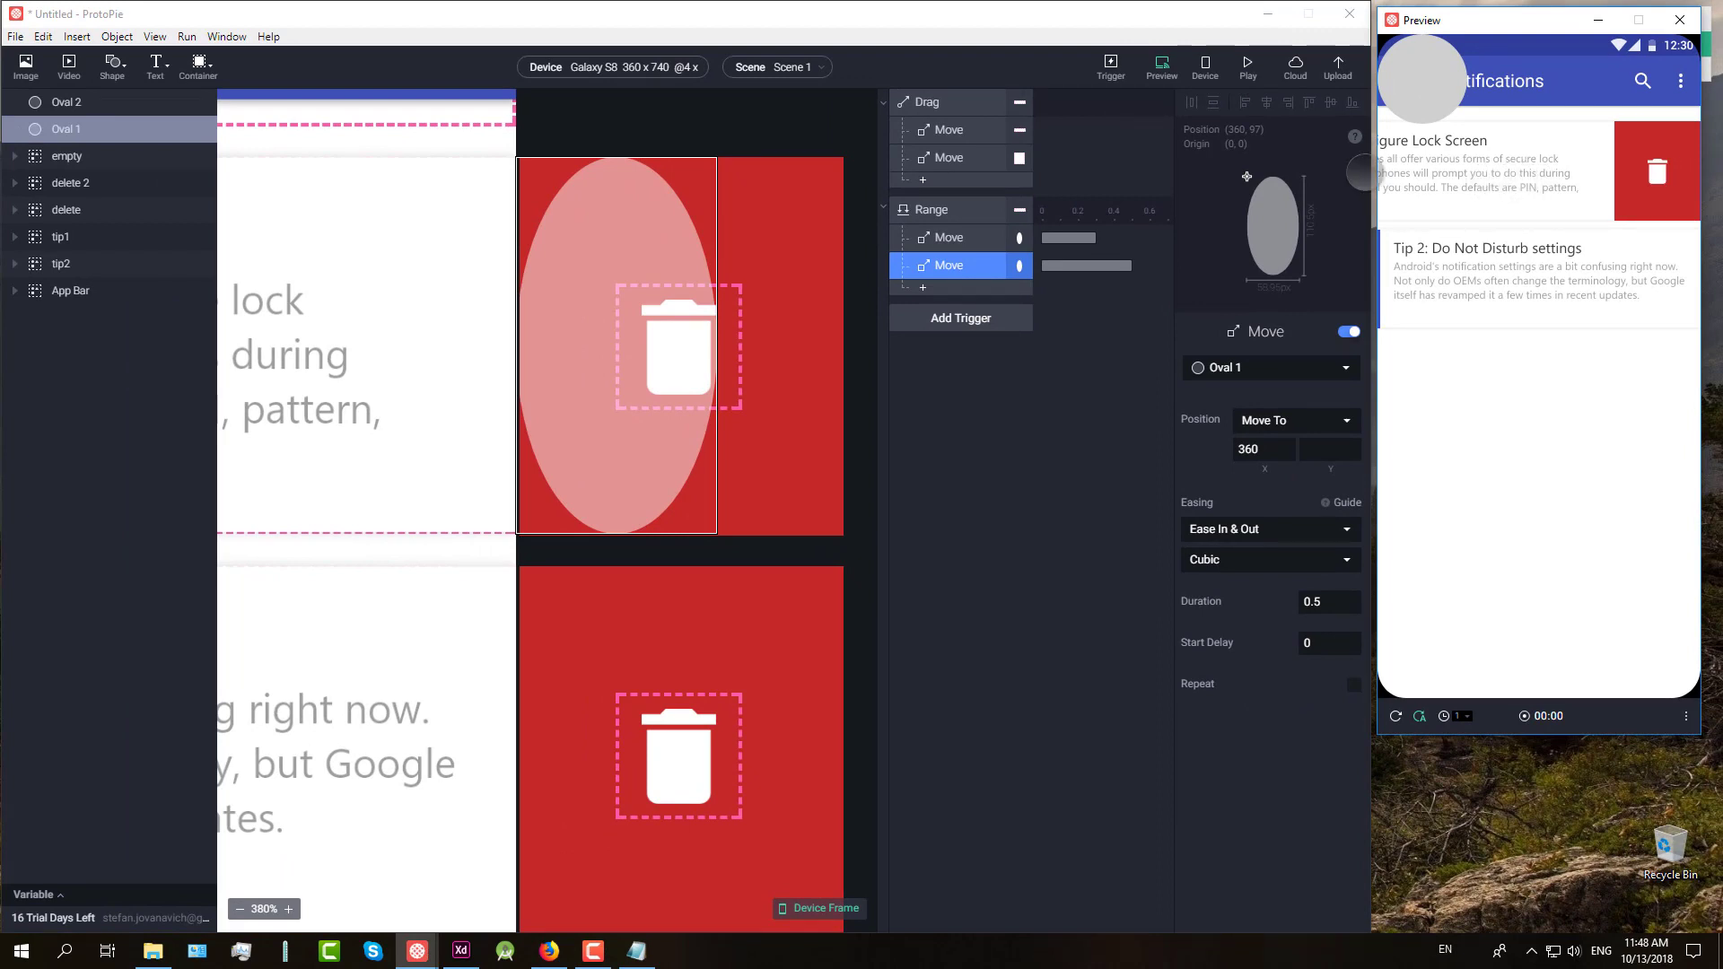
Step: Set the second Move response's start delay to 0.4 and test the Tip 1 swipe in the preview
{"action": "left_click", "coordinate": [945, 228]}
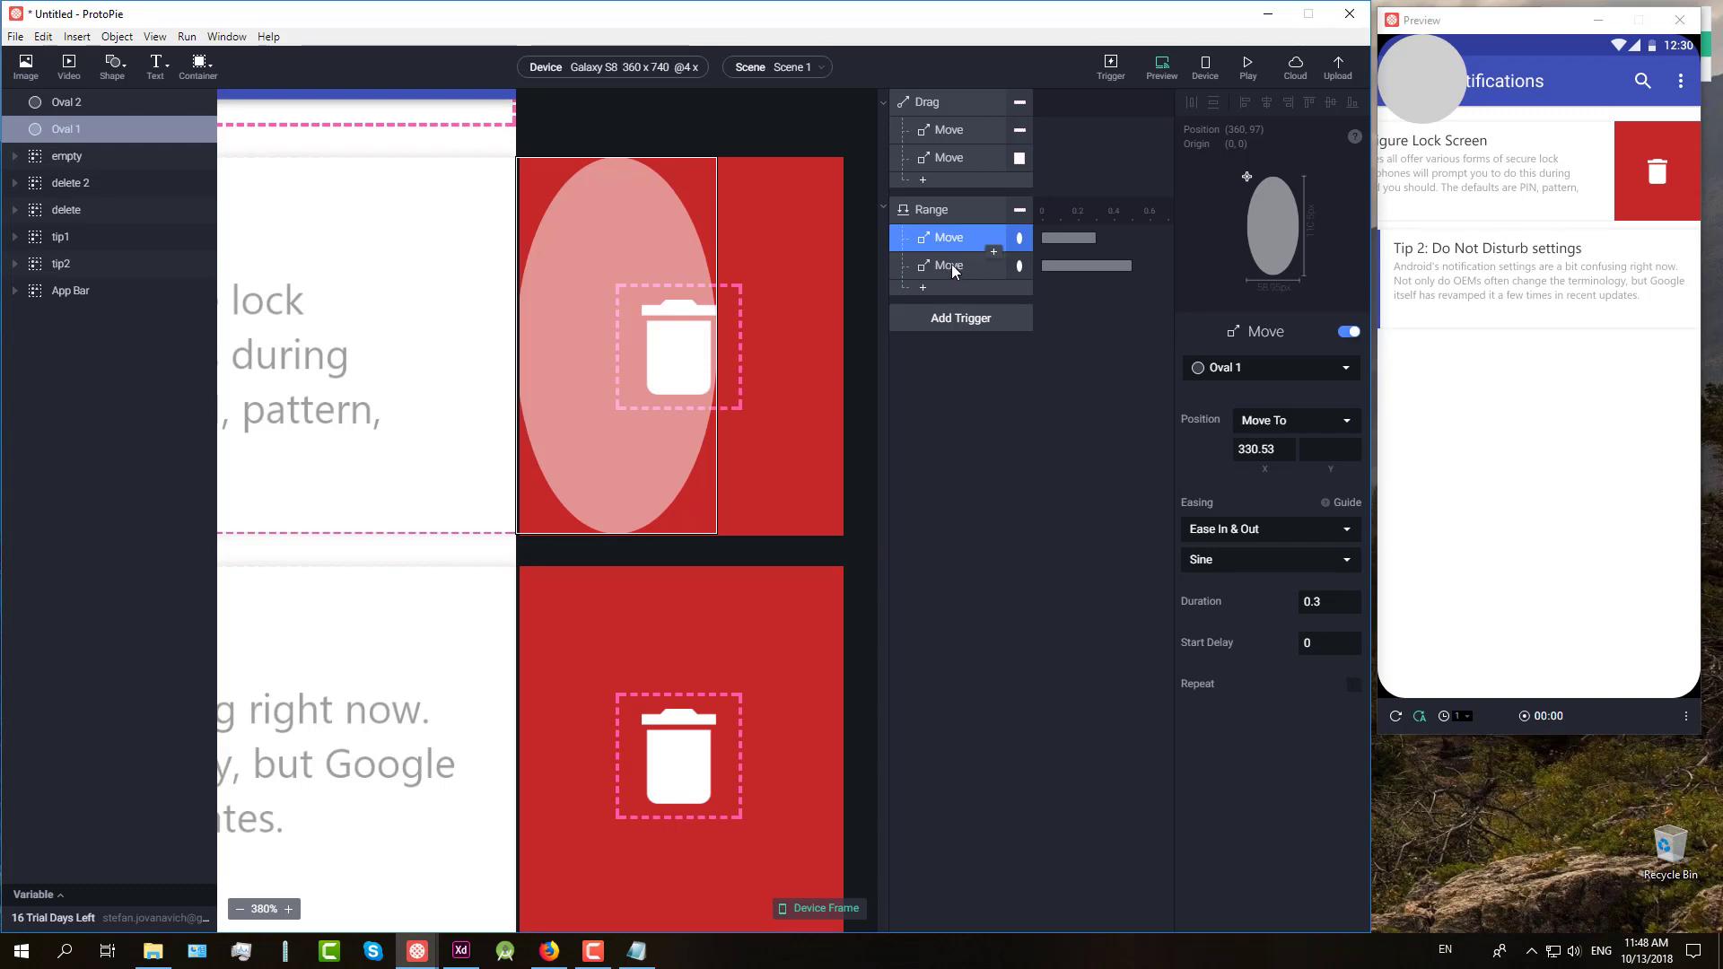
{"action": "left_click", "coordinate": [952, 267]}
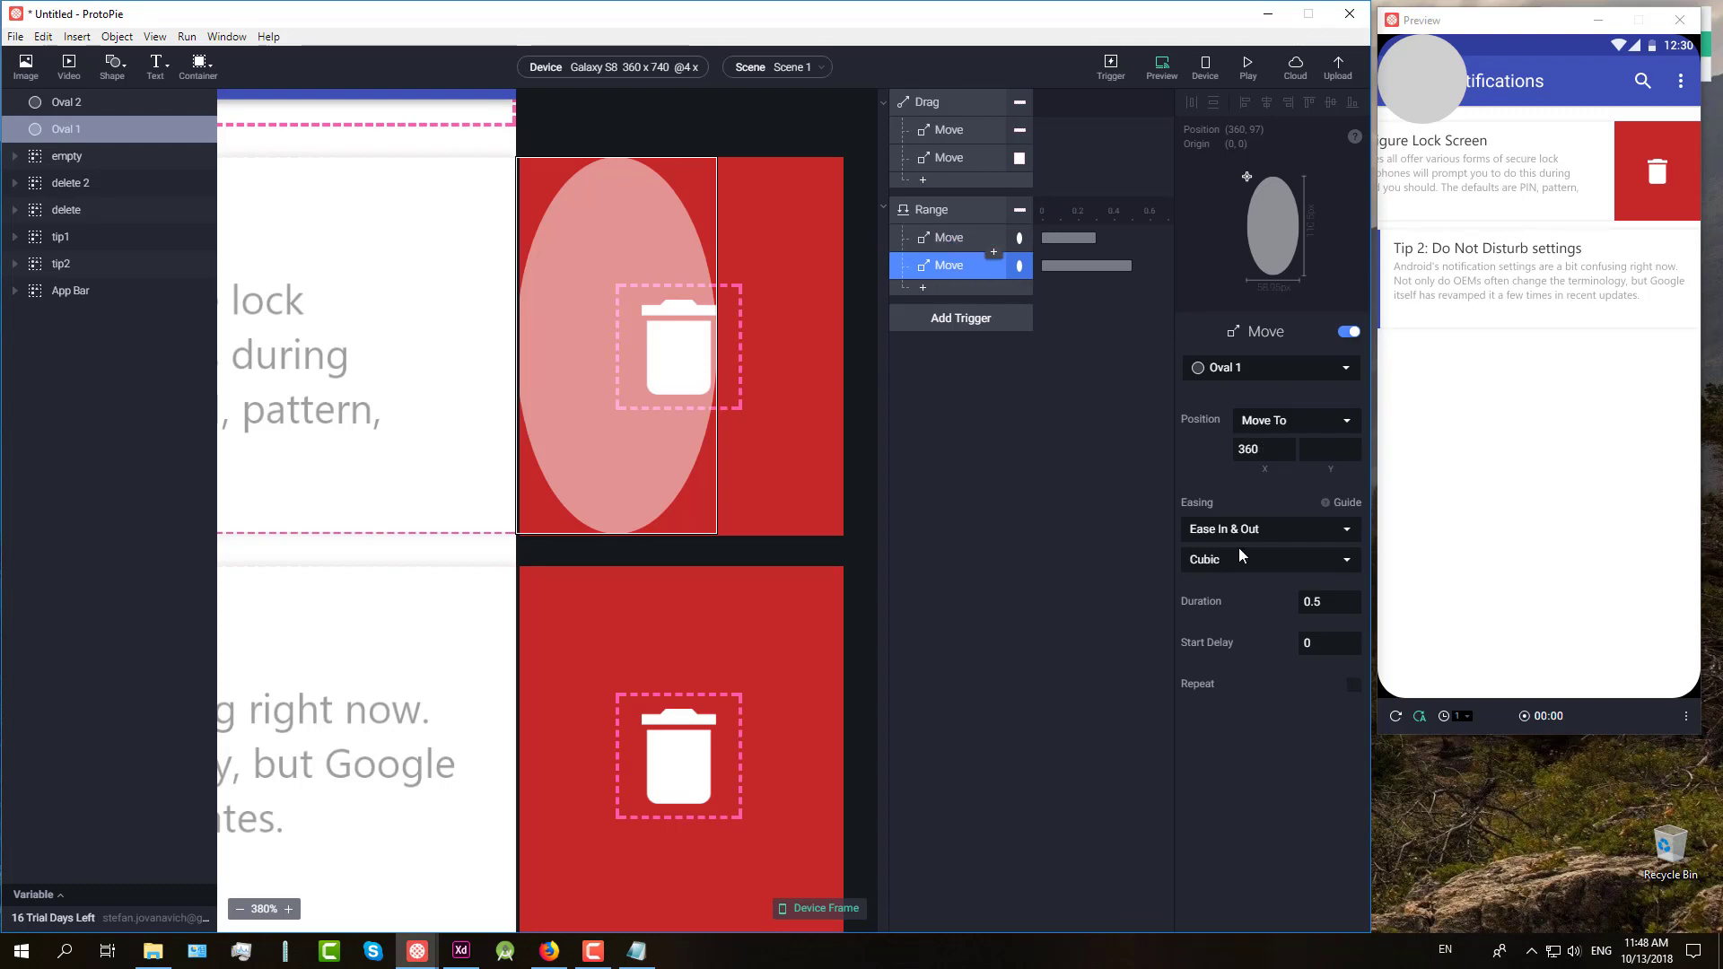
{"action": "left_click", "coordinate": [1346, 642]}
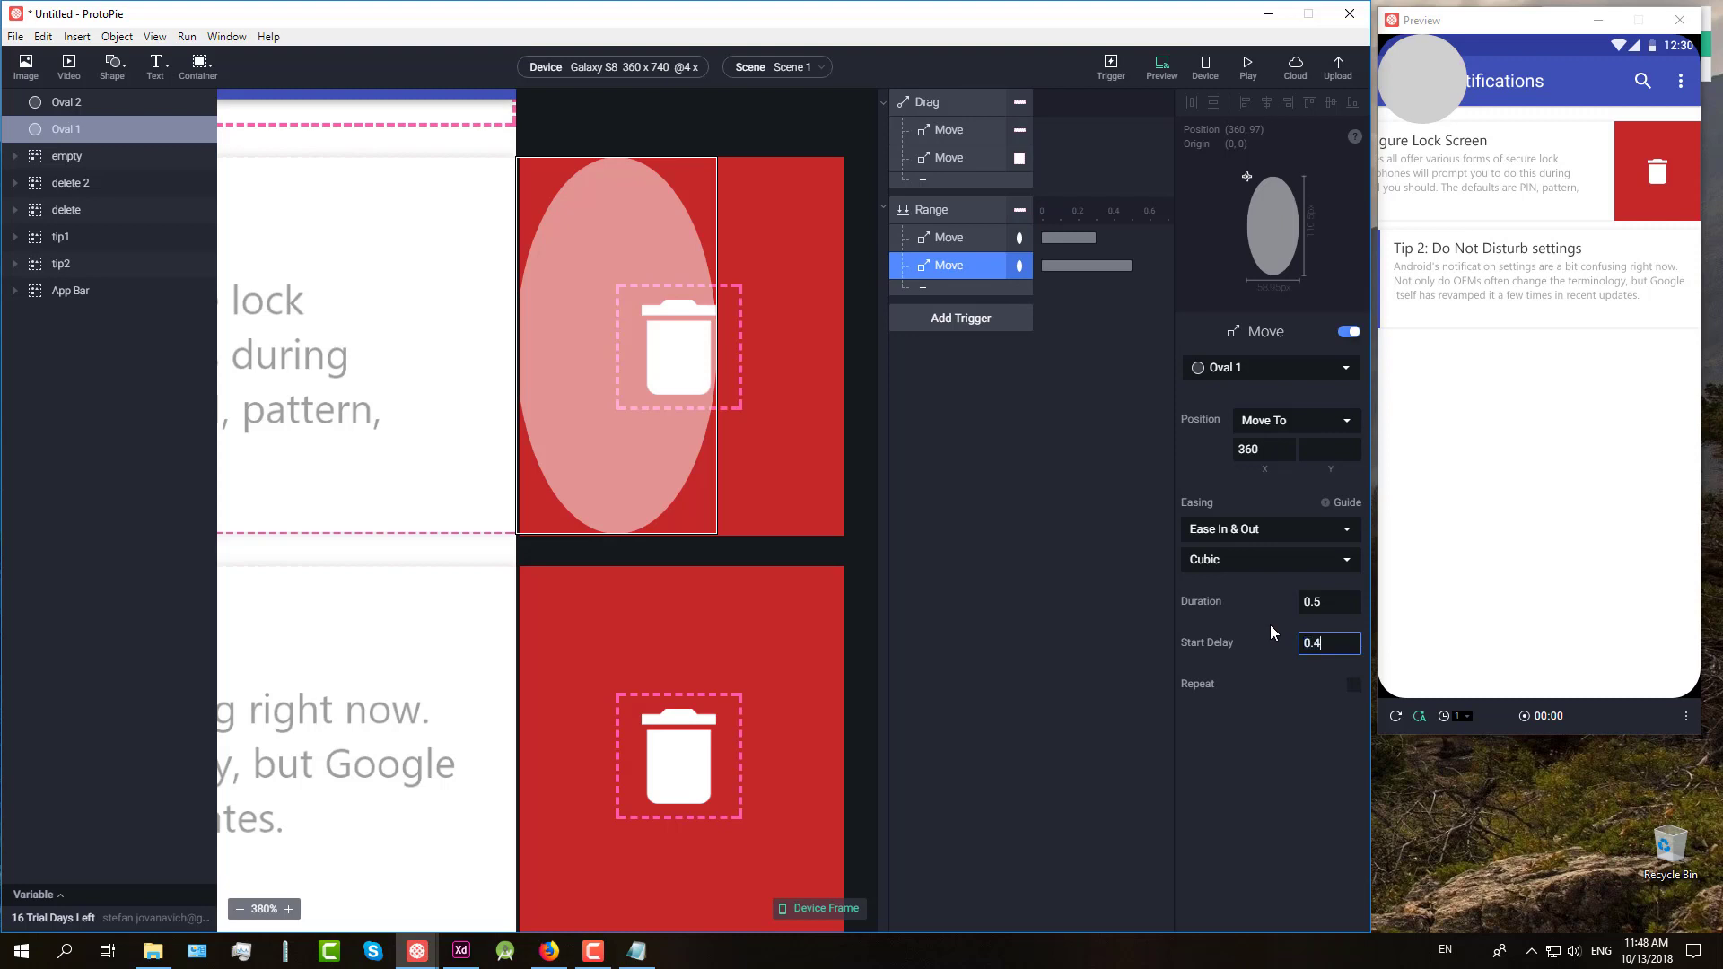
{"action": "left_click", "coordinate": [951, 241]}
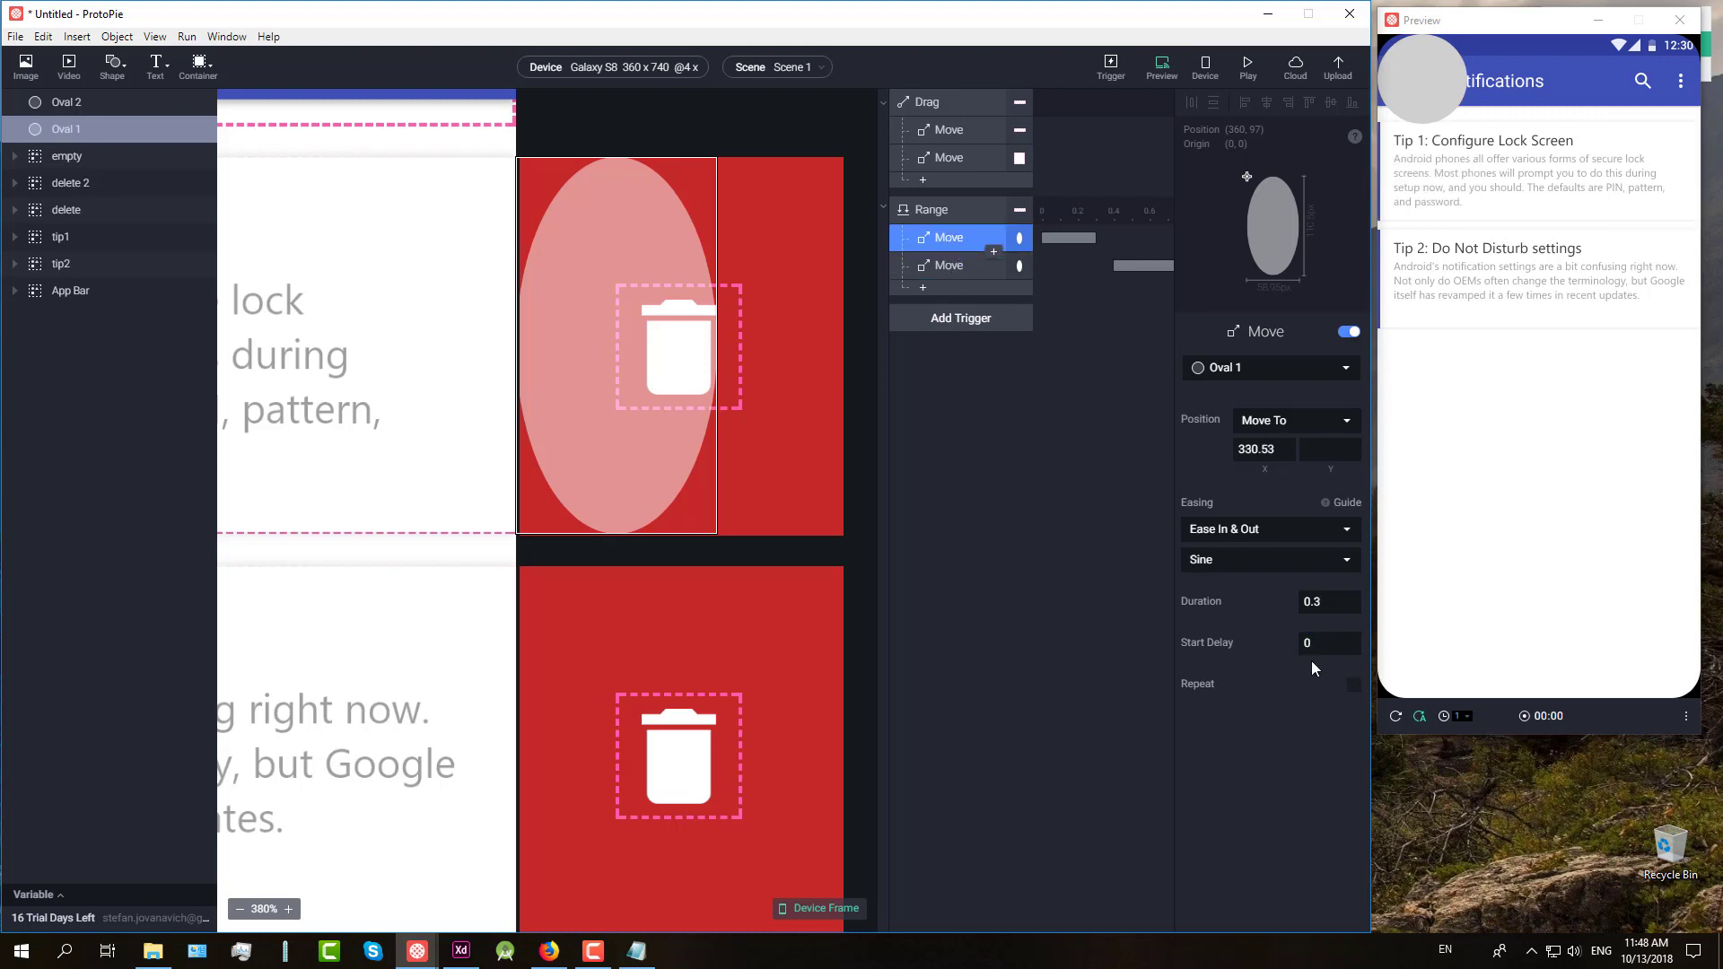
{"action": "left_click", "coordinate": [946, 273]}
{"action": "left_click_drag", "start_coordinate": [1330, 644], "coordinate": [1298, 648]}
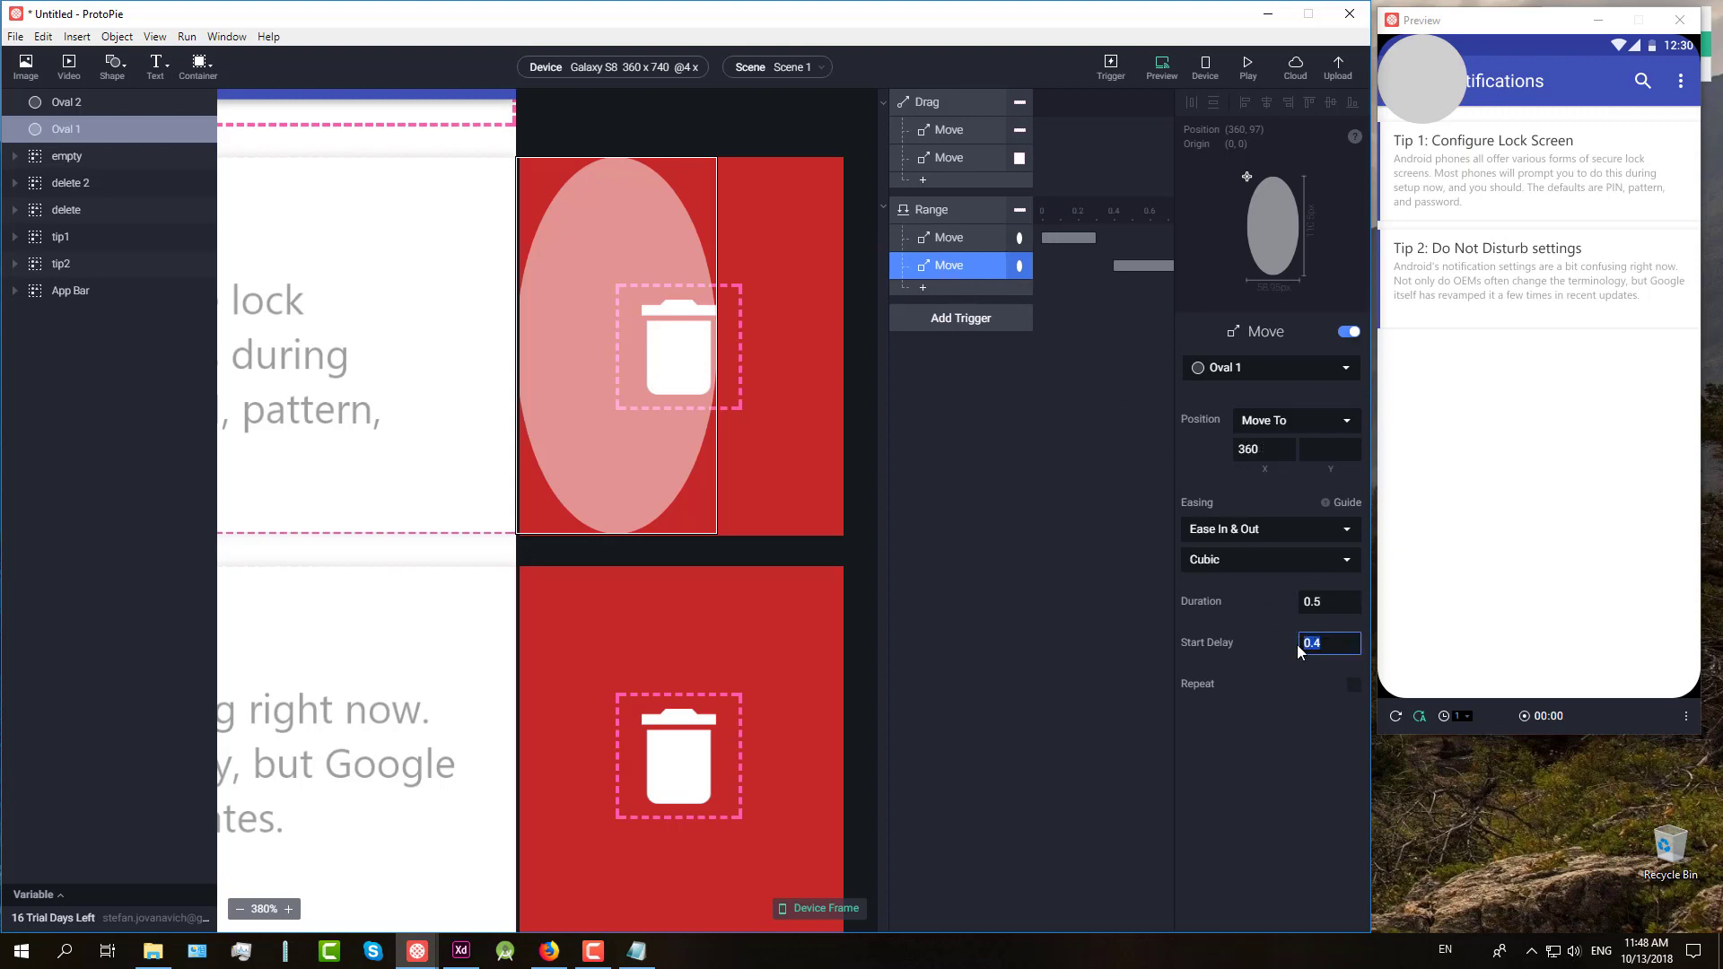
{"action": "left_click", "coordinate": [1317, 598]}
{"action": "left_click", "coordinate": [1246, 80]}
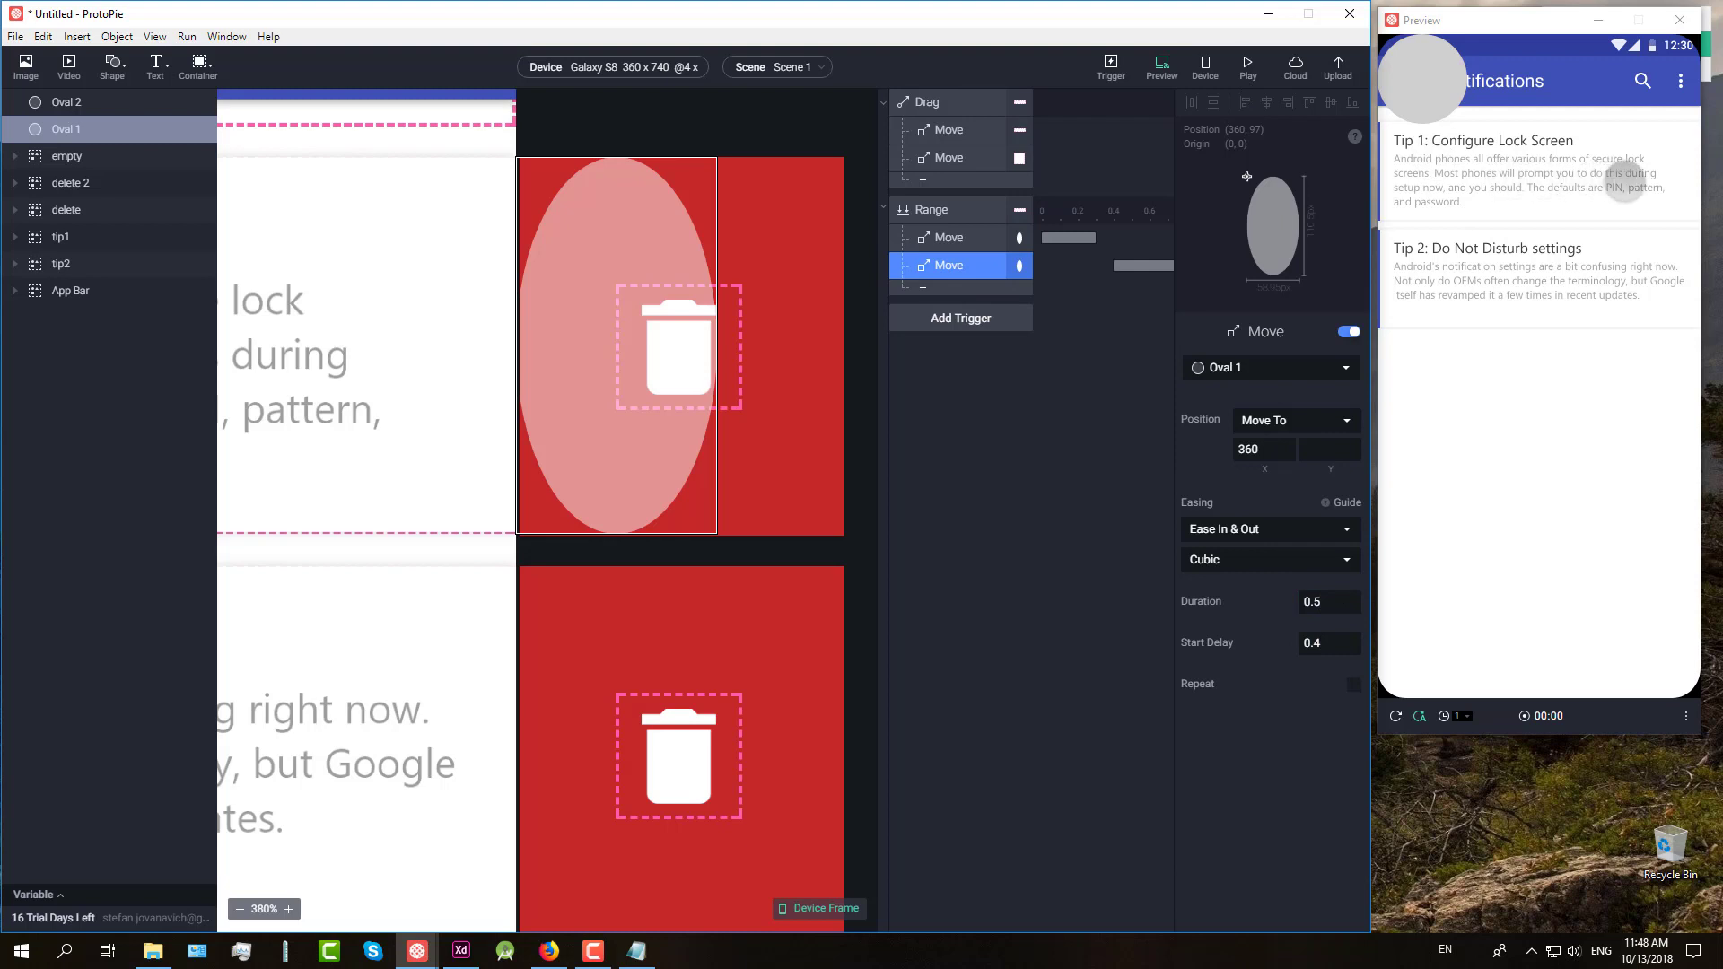
{"action": "left_click_drag", "start_coordinate": [1624, 184], "coordinate": [1427, 176]}
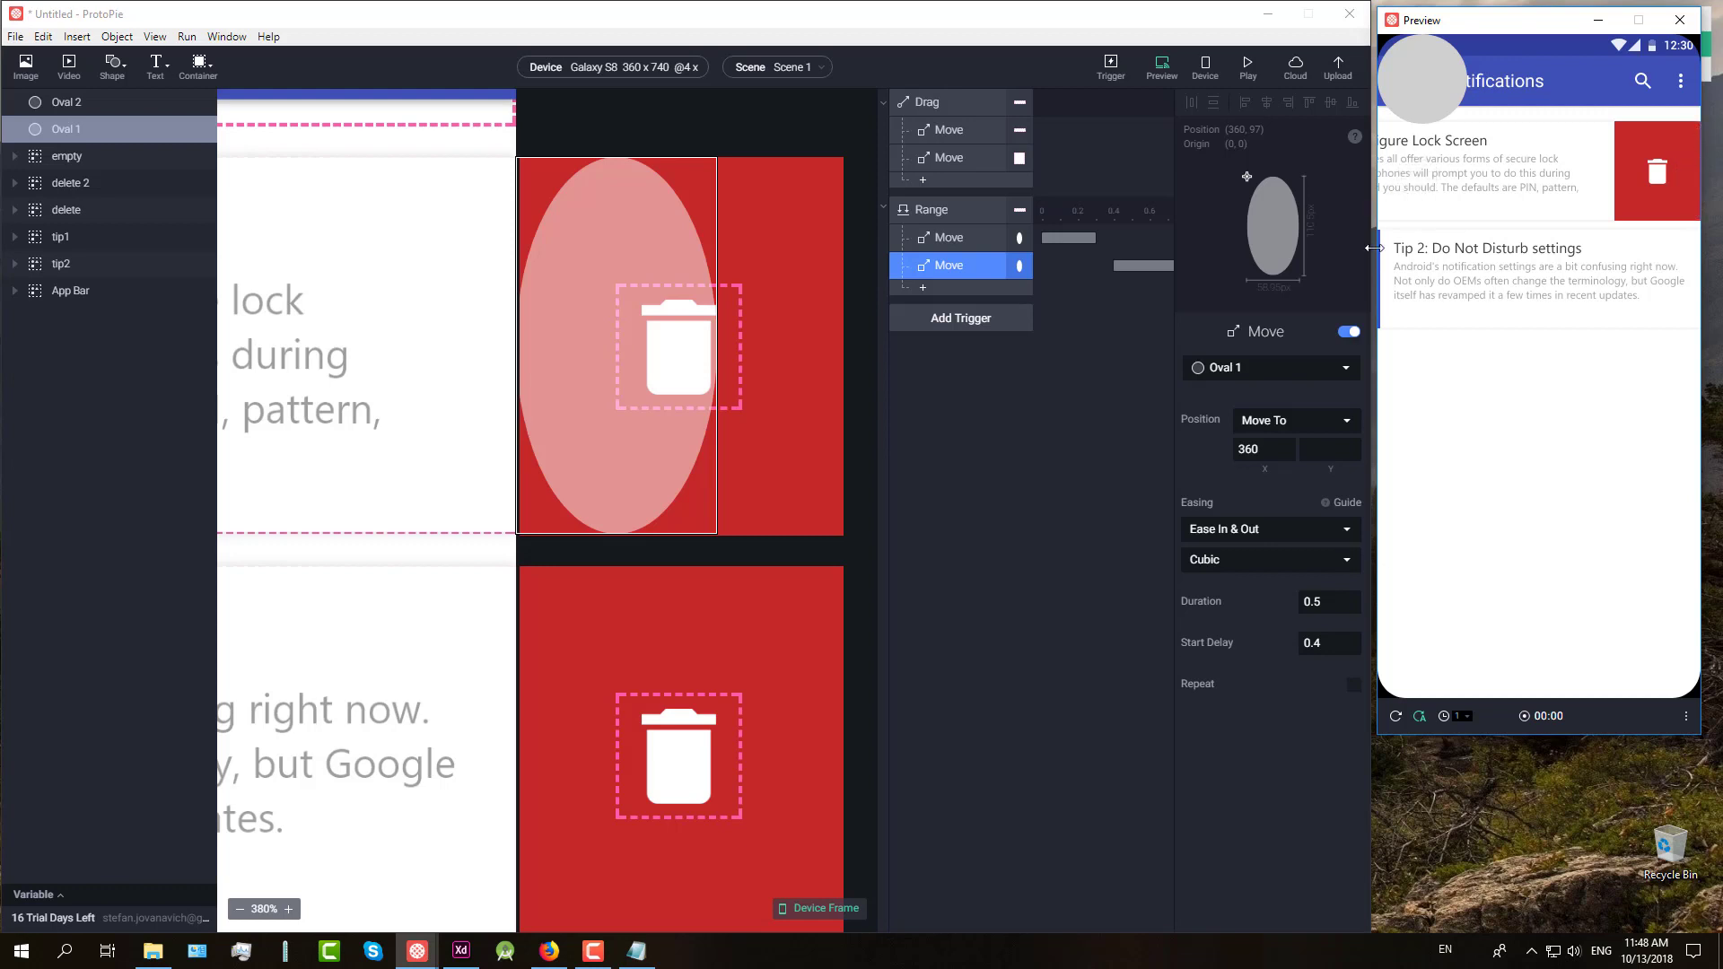
Step: Set the first Move response's duration to 0.2 and try the Tip 1 swipe in the preview
{"action": "left_click", "coordinate": [945, 240]}
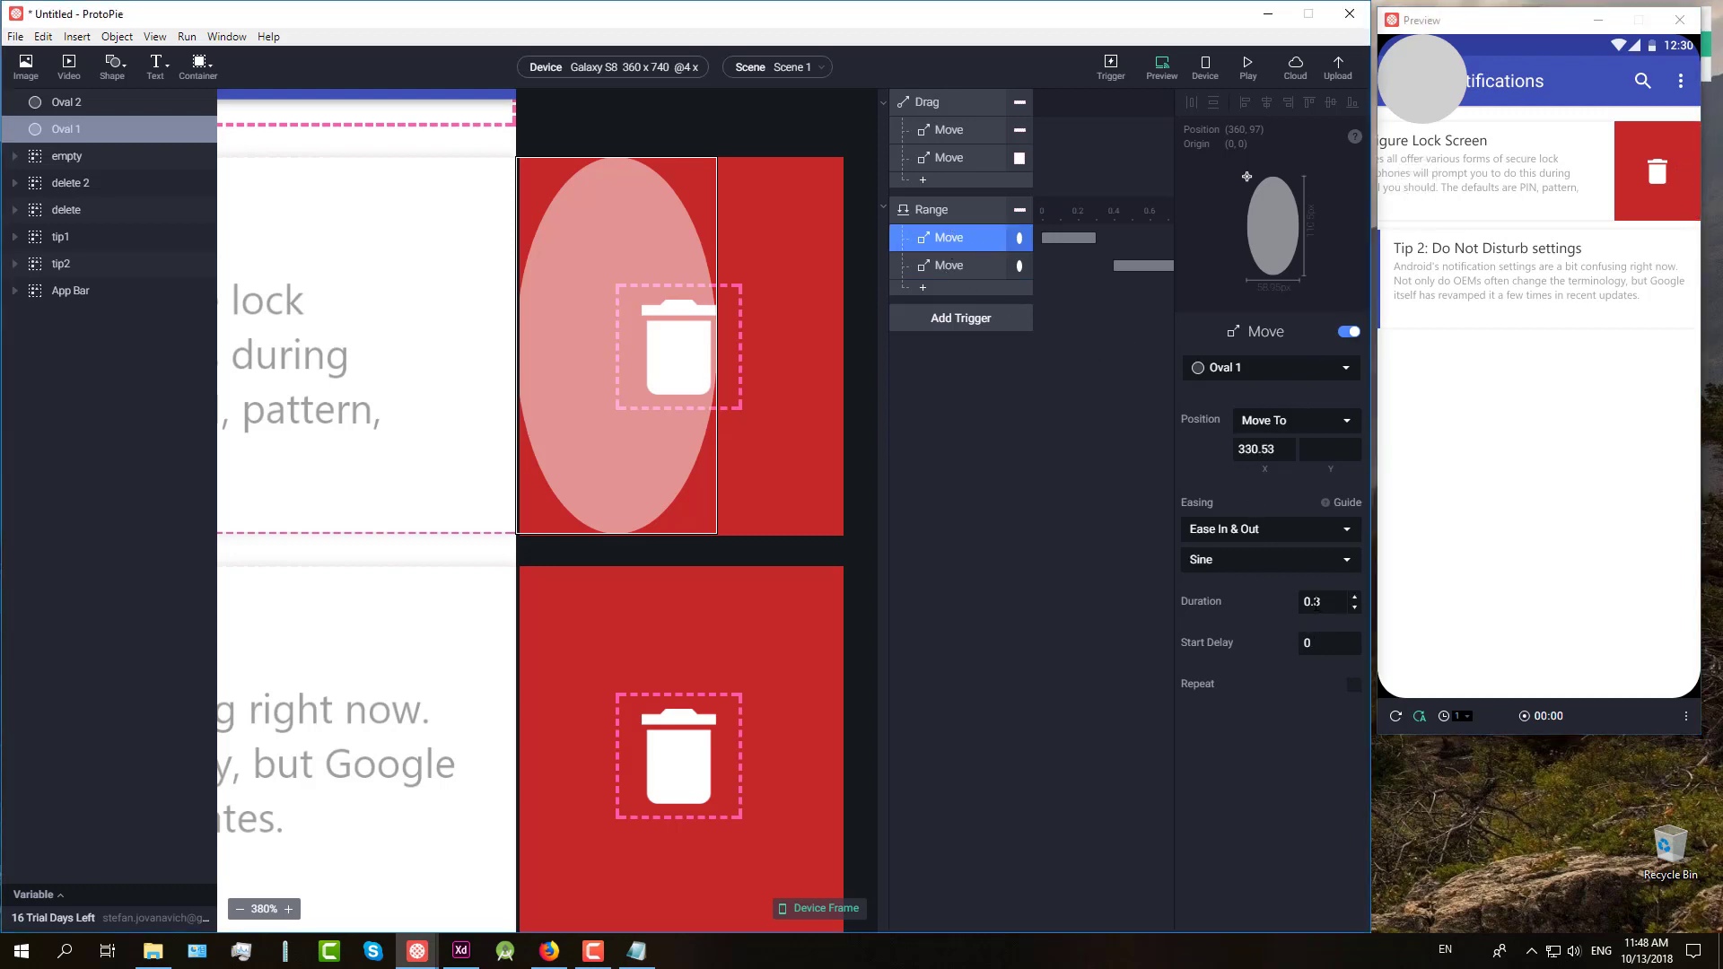
{"action": "left_click", "coordinate": [1317, 602]}
{"action": "key", "text": "Return"}
{"action": "left_click_drag", "start_coordinate": [1605, 178], "coordinate": [1394, 177]}
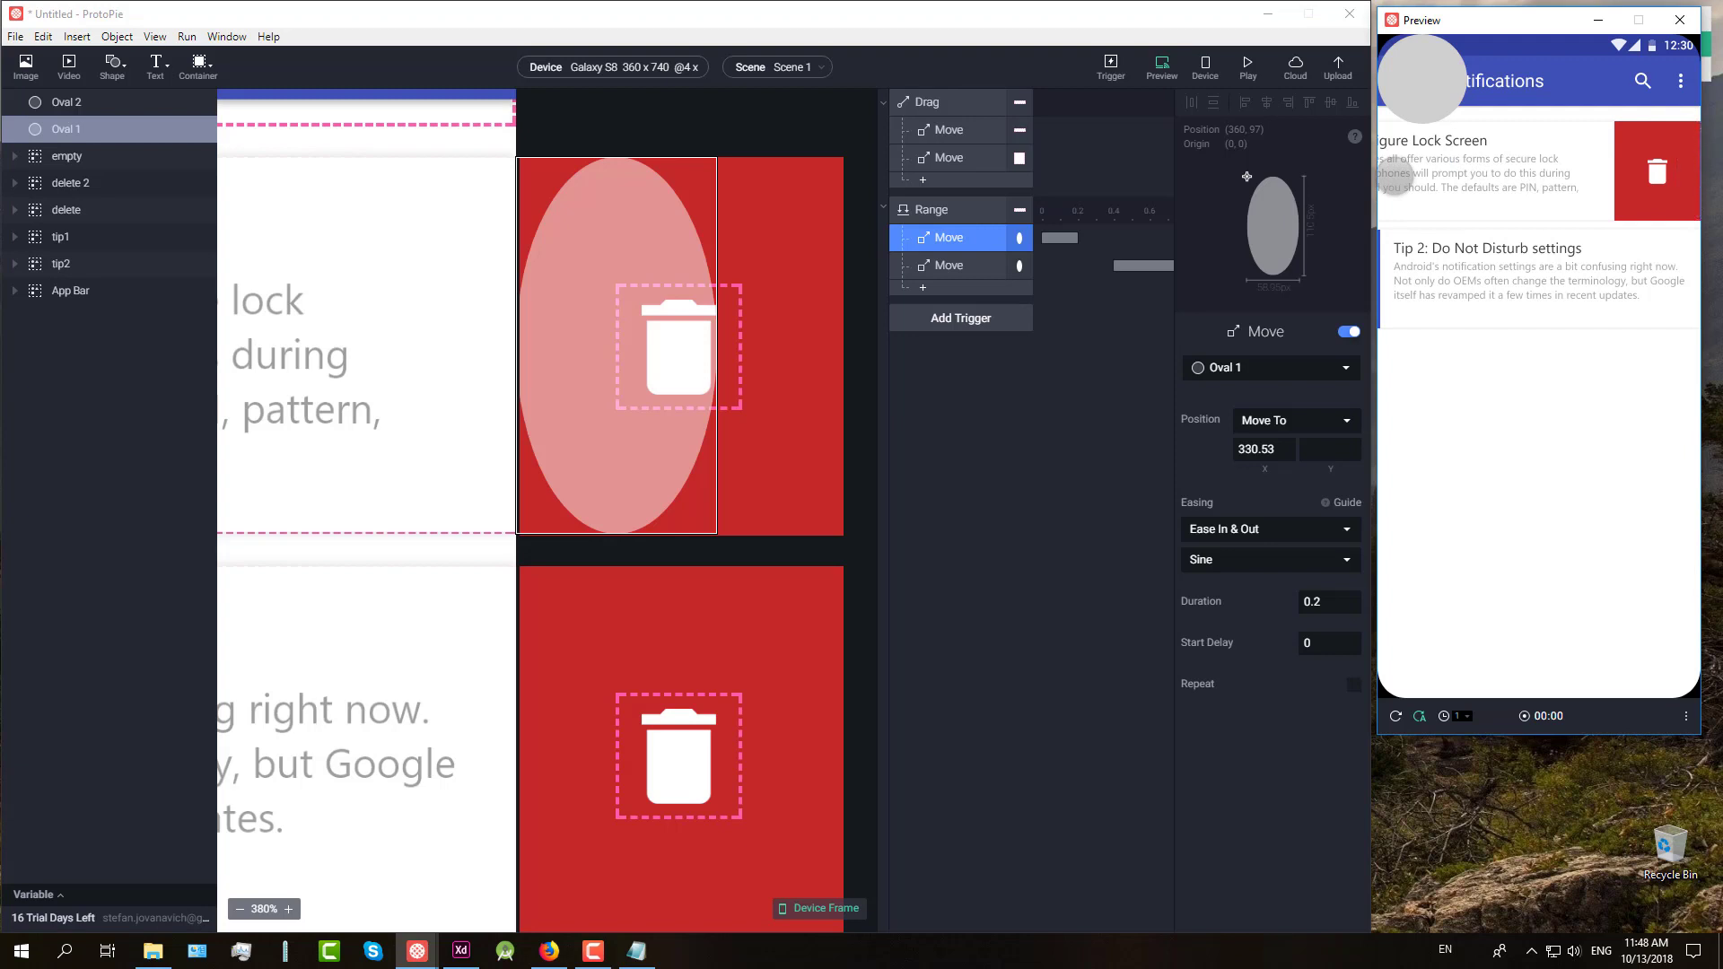
Step: Set the duration of both Oval 1 Move responses to 0.3 and test swiping Tip 1 in the preview
{"action": "left_click", "coordinate": [958, 266]}
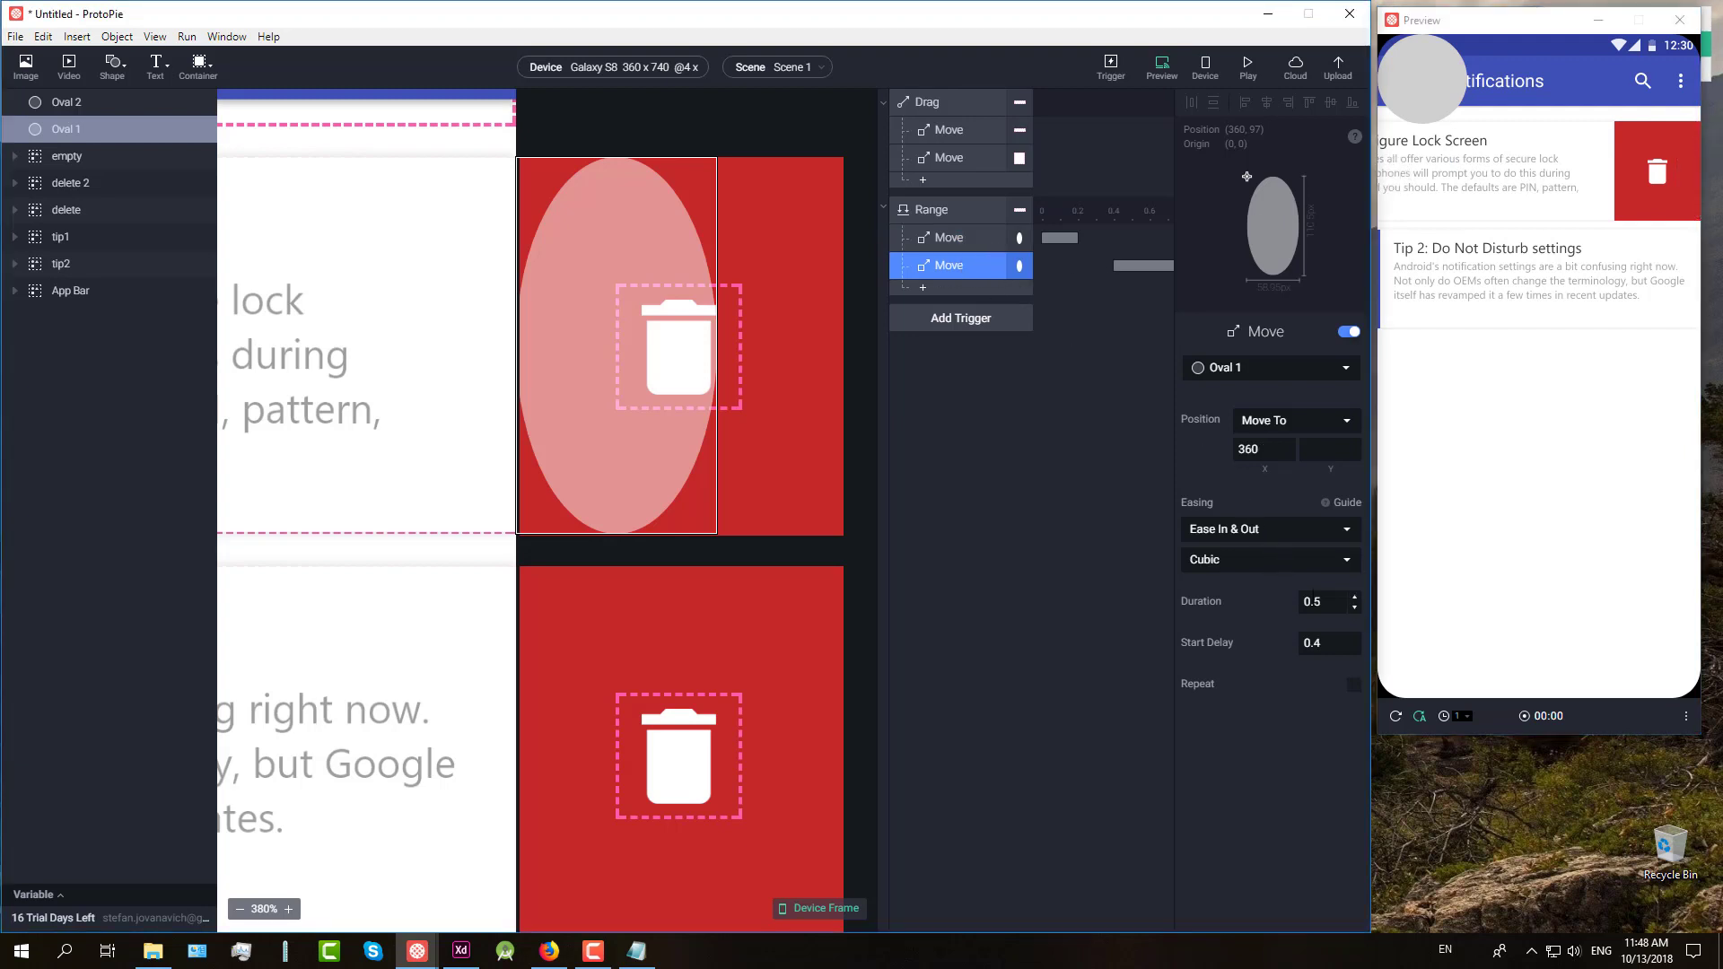
{"action": "left_click_drag", "start_coordinate": [1322, 602], "coordinate": [1319, 602]}
{"action": "left_click", "coordinate": [962, 244]}
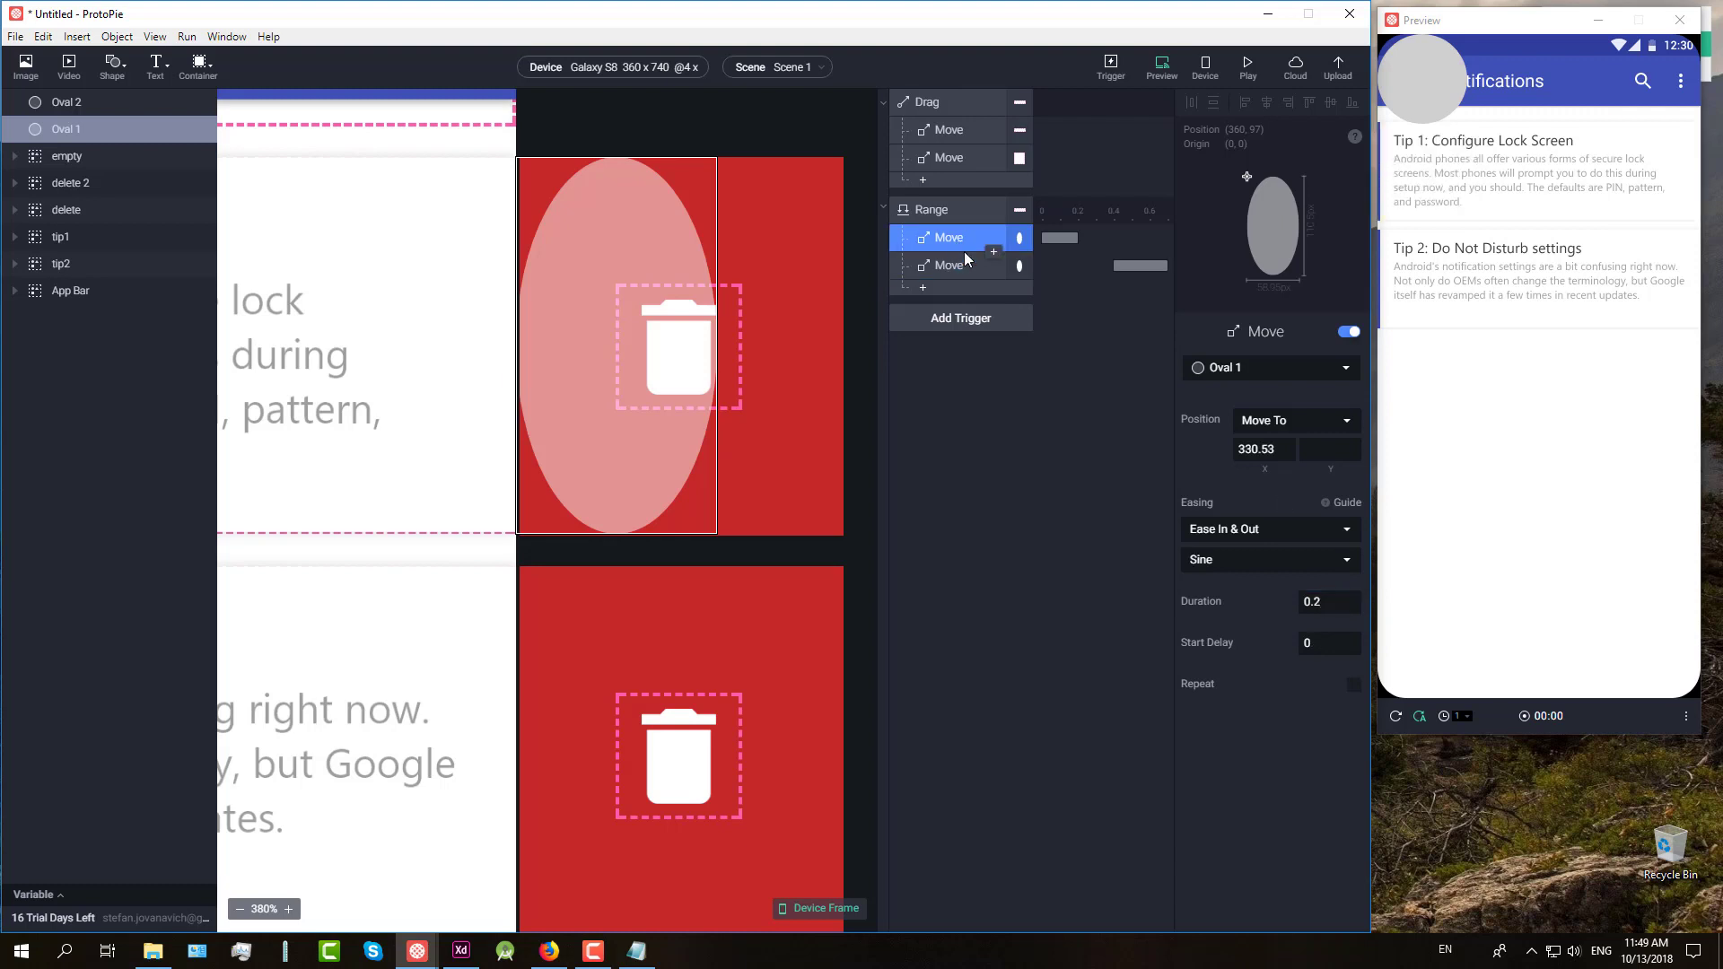
{"action": "left_click_drag", "start_coordinate": [1322, 602], "coordinate": [1313, 602]}
{"action": "type", "text": "3"}
{"action": "left_click", "coordinate": [955, 274]}
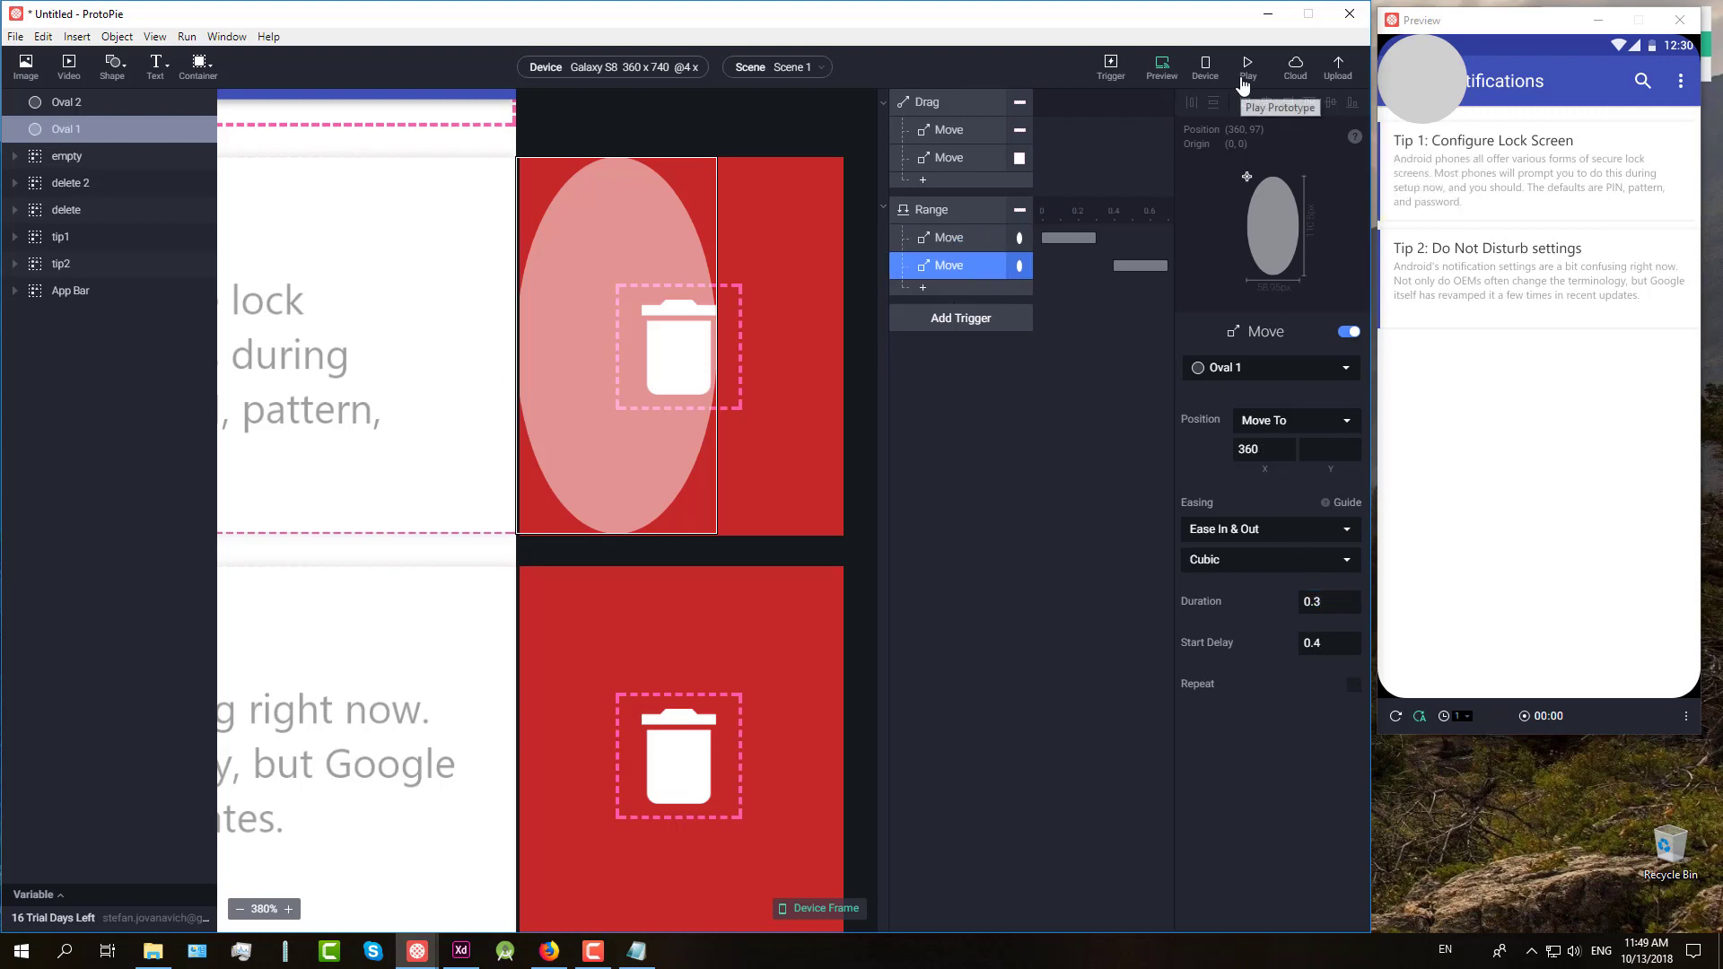
{"action": "left_click_drag", "start_coordinate": [1608, 173], "coordinate": [1411, 194]}
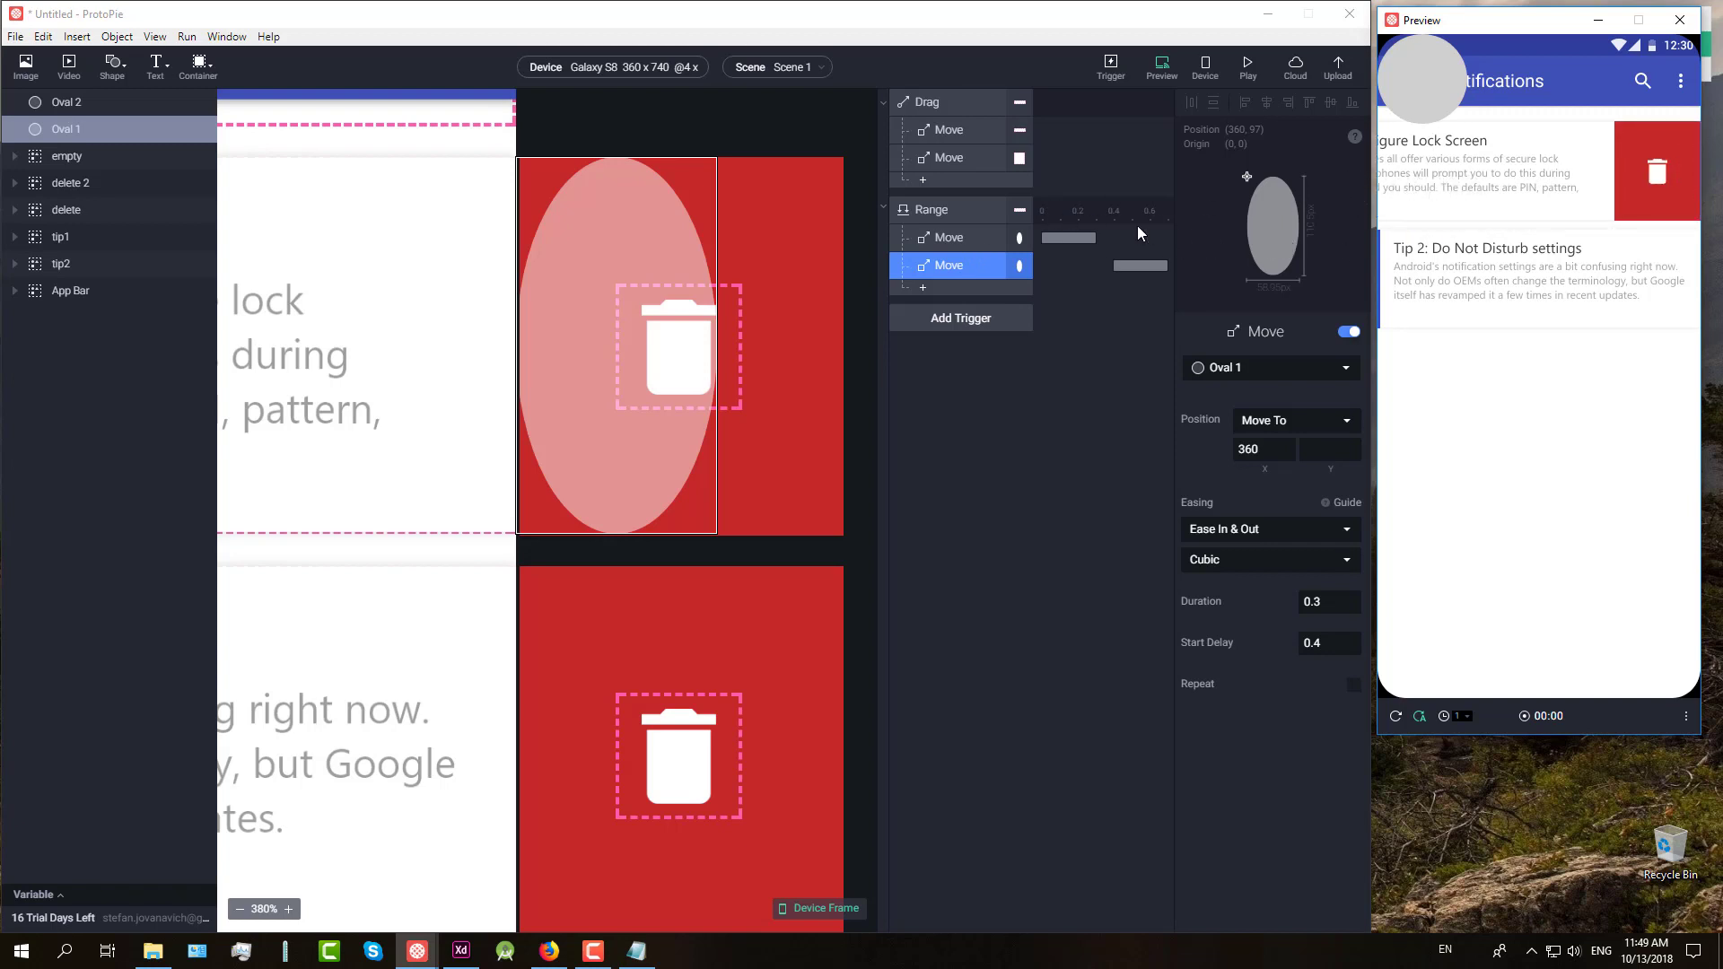
{"action": "mouse_move", "coordinate": [1443, 184]}
{"action": "left_mouse_down"}
{"action": "mouse_move", "coordinate": [1639, 173]}
{"action": "mouse_move", "coordinate": [1439, 176]}
{"action": "left_mouse_up"}
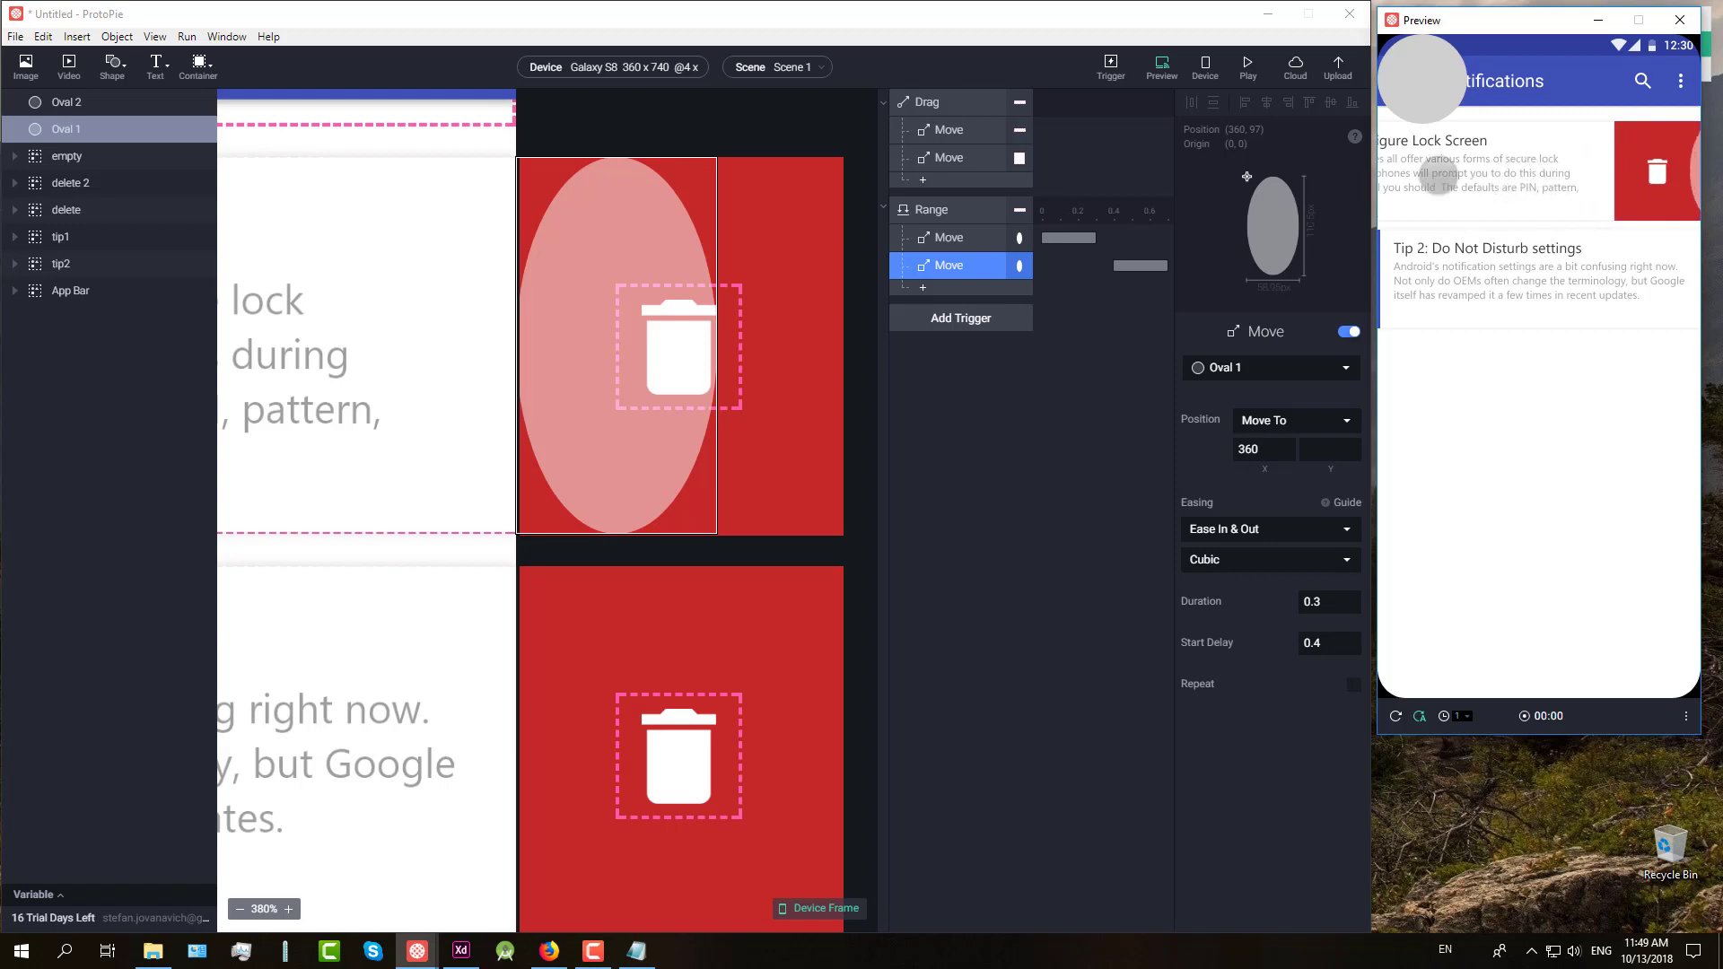
Step: Set the opacity of Oval 1 to 30
{"action": "left_click", "coordinate": [590, 260]}
{"action": "left_click", "coordinate": [1346, 617]}
{"action": "type", "text": "30"}
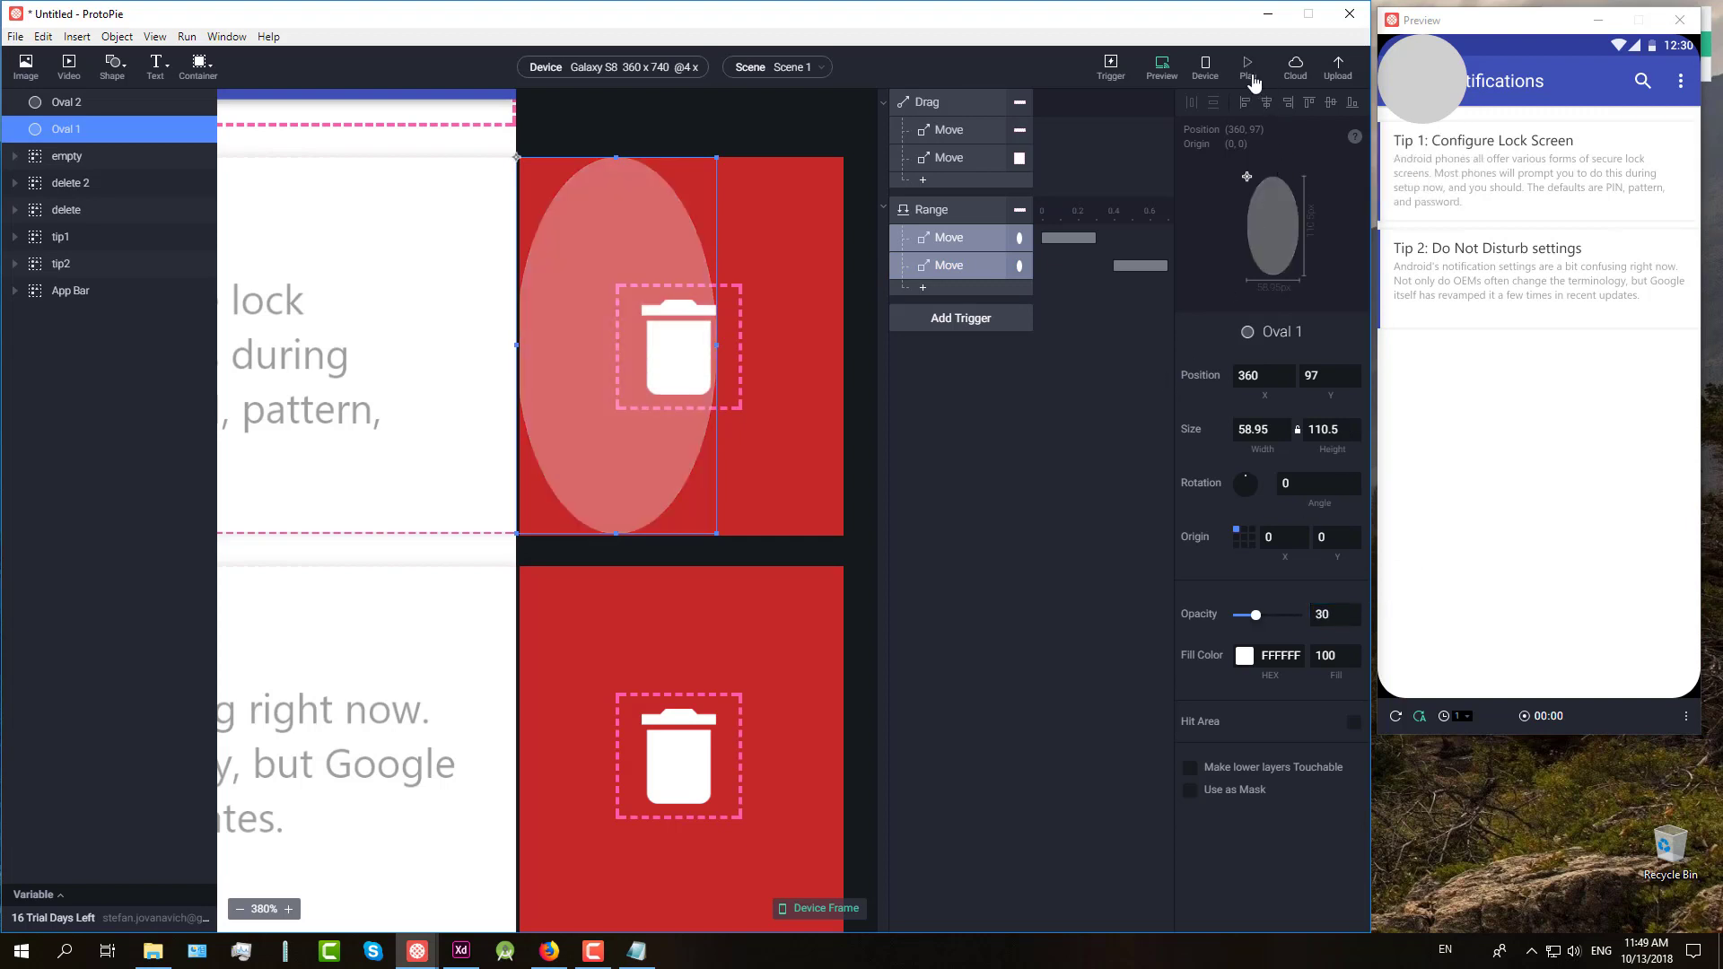
Step: Stretch Oval 1 to a height of 120, move it up to Y 92.5, and test the Tip 1 swipe in the preview
{"action": "left_click_drag", "start_coordinate": [1612, 182], "coordinate": [1369, 184]}
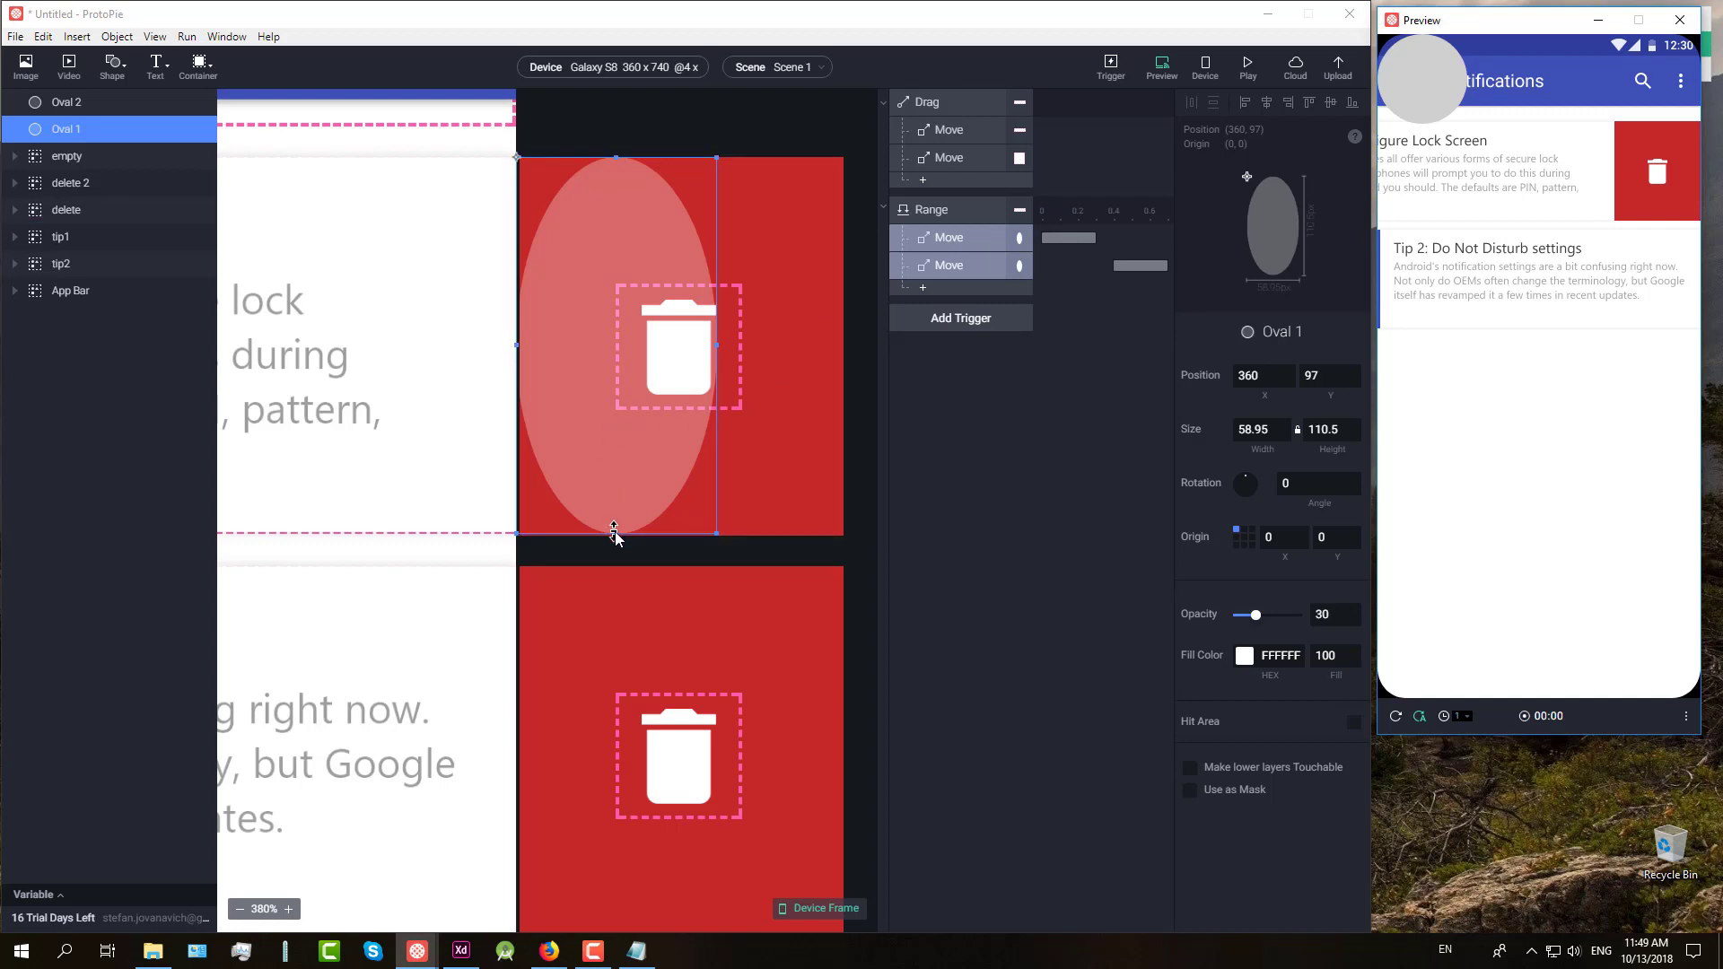
{"action": "left_click_drag", "start_coordinate": [614, 536], "coordinate": [609, 552]}
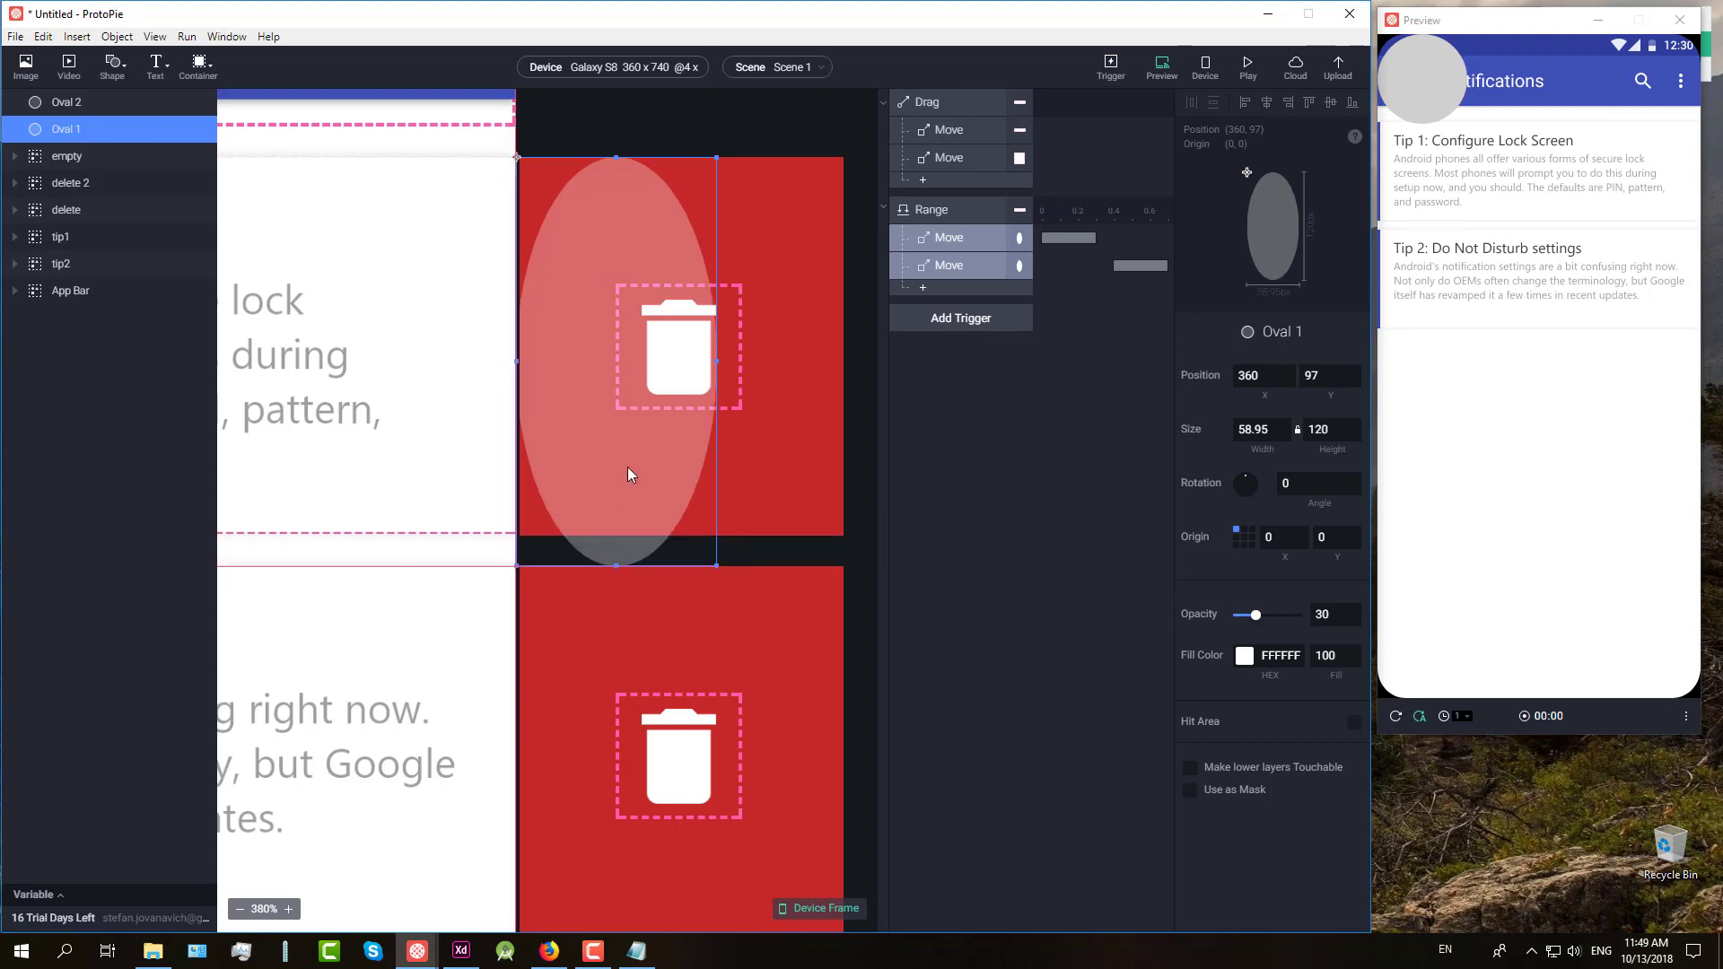
{"action": "left_click_drag", "start_coordinate": [627, 467], "coordinate": [627, 465]}
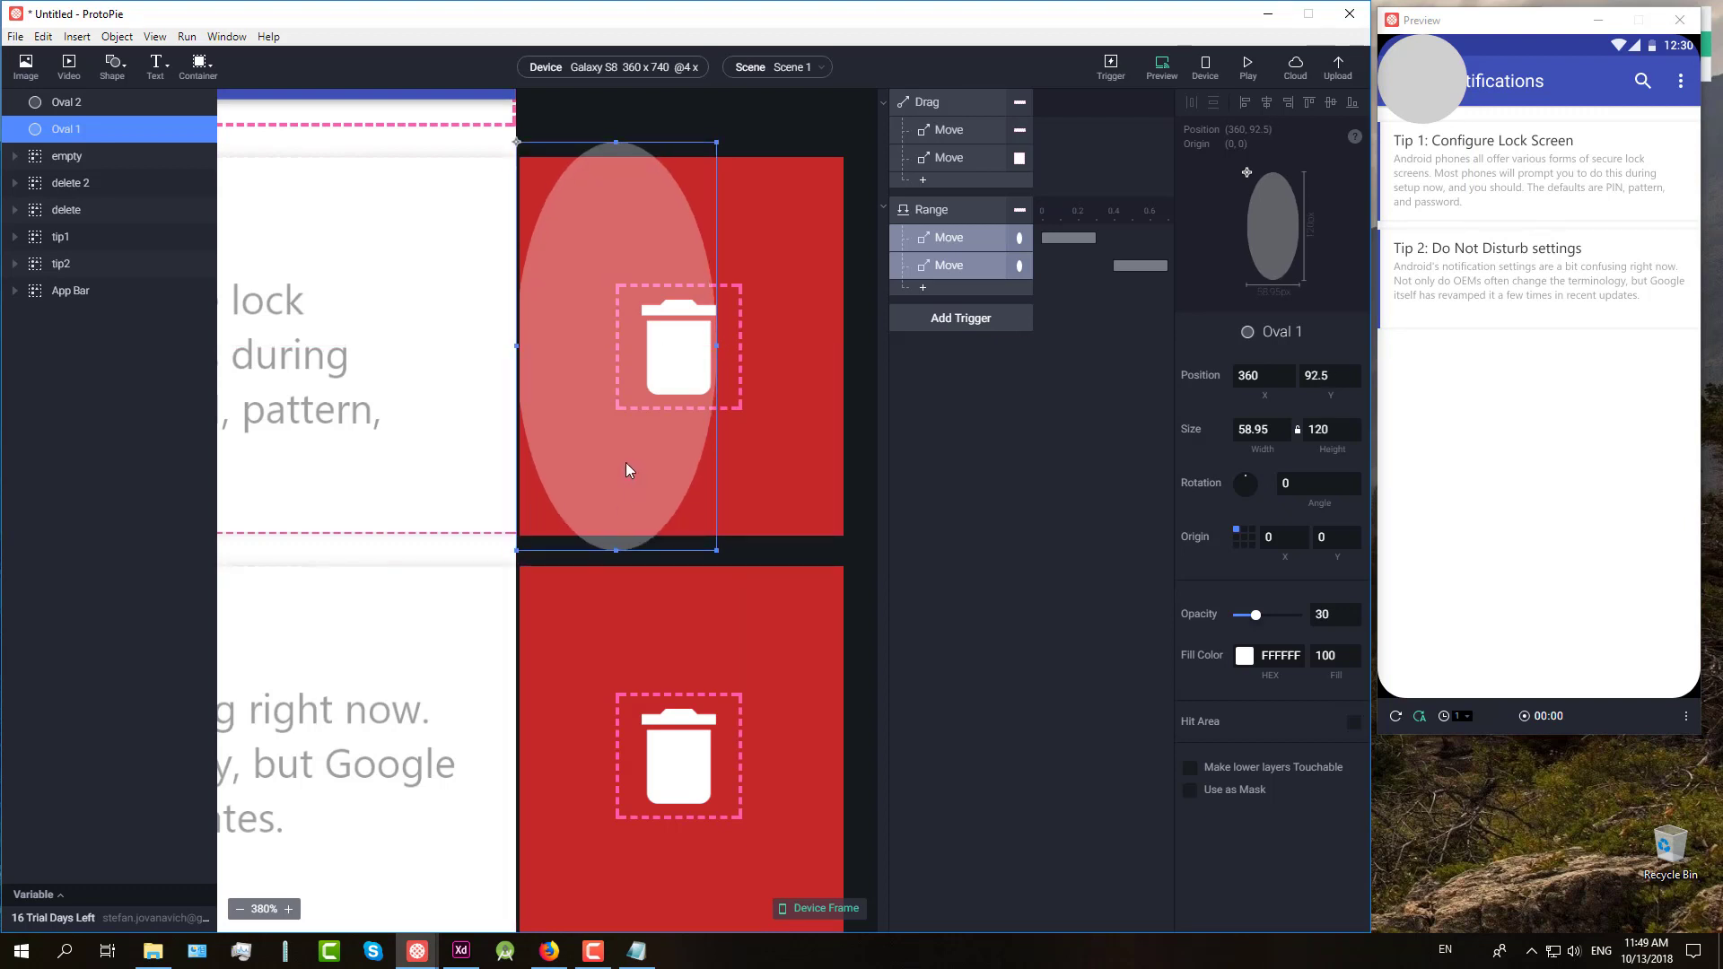
{"action": "left_click_drag", "start_coordinate": [1606, 164], "coordinate": [1451, 166]}
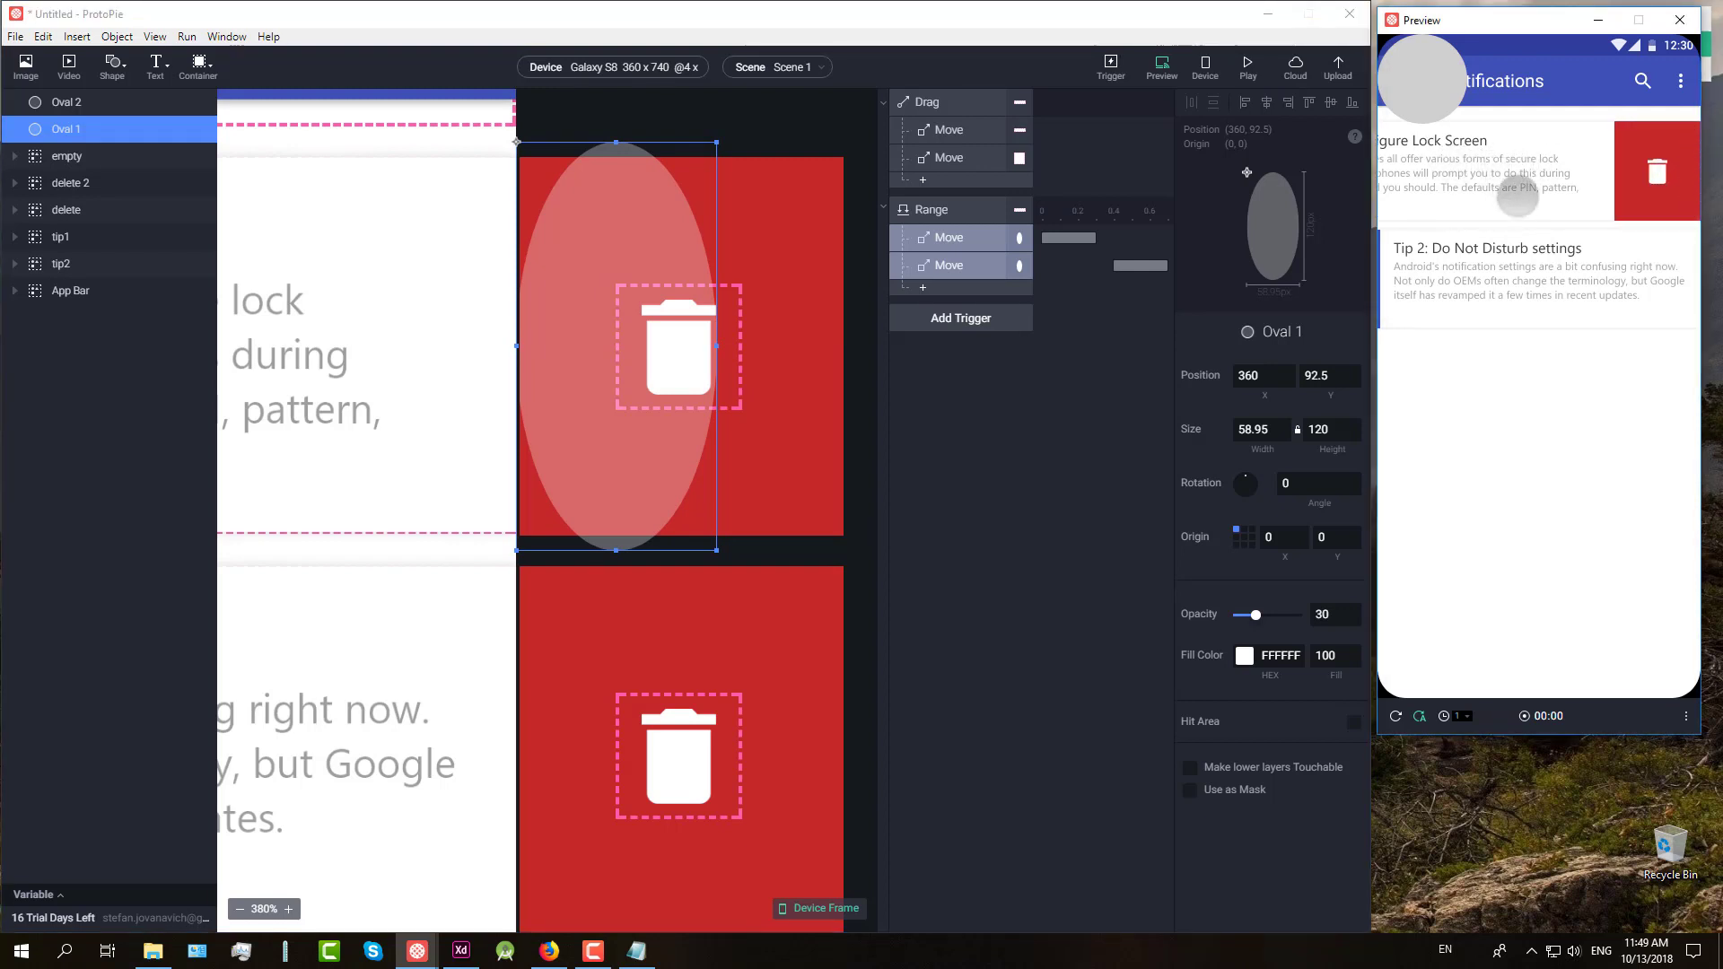
{"action": "mouse_move", "coordinate": [1553, 178]}
{"action": "left_mouse_down"}
{"action": "mouse_move", "coordinate": [1642, 178]}
{"action": "mouse_move", "coordinate": [1477, 176]}
{"action": "mouse_move", "coordinate": [1565, 188]}
{"action": "left_mouse_up"}
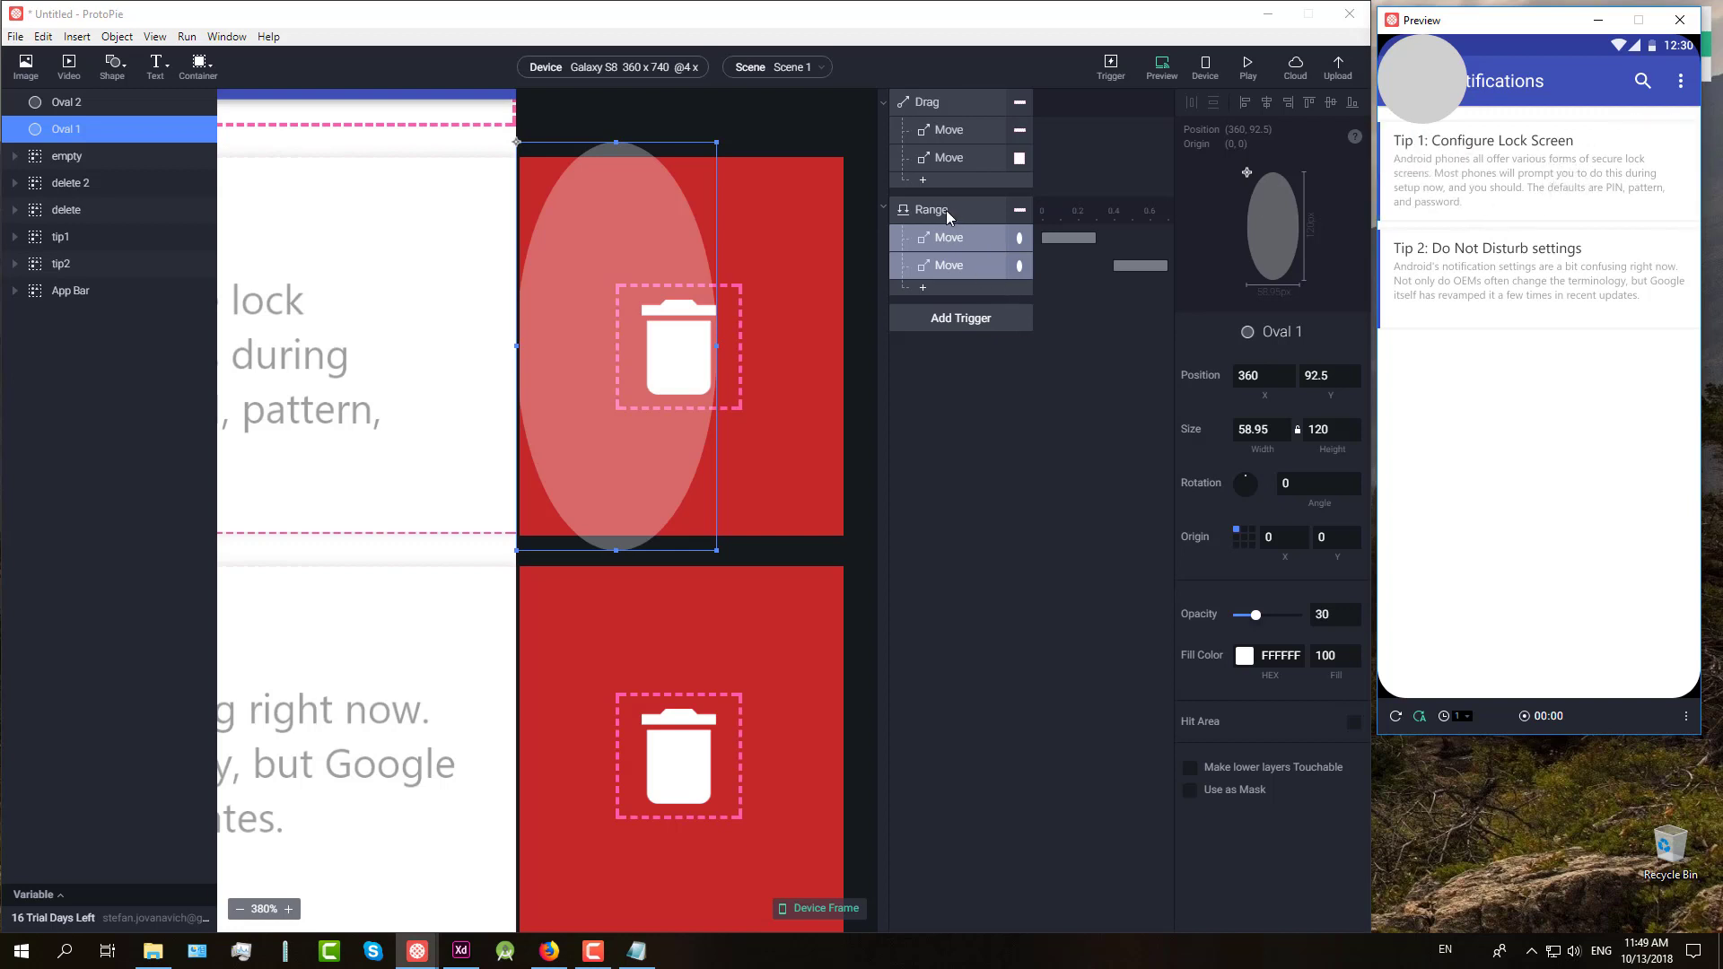
Step: Add a Tap trigger and assign it to the outer delete group of Tip 1
{"action": "left_click", "coordinate": [948, 320]}
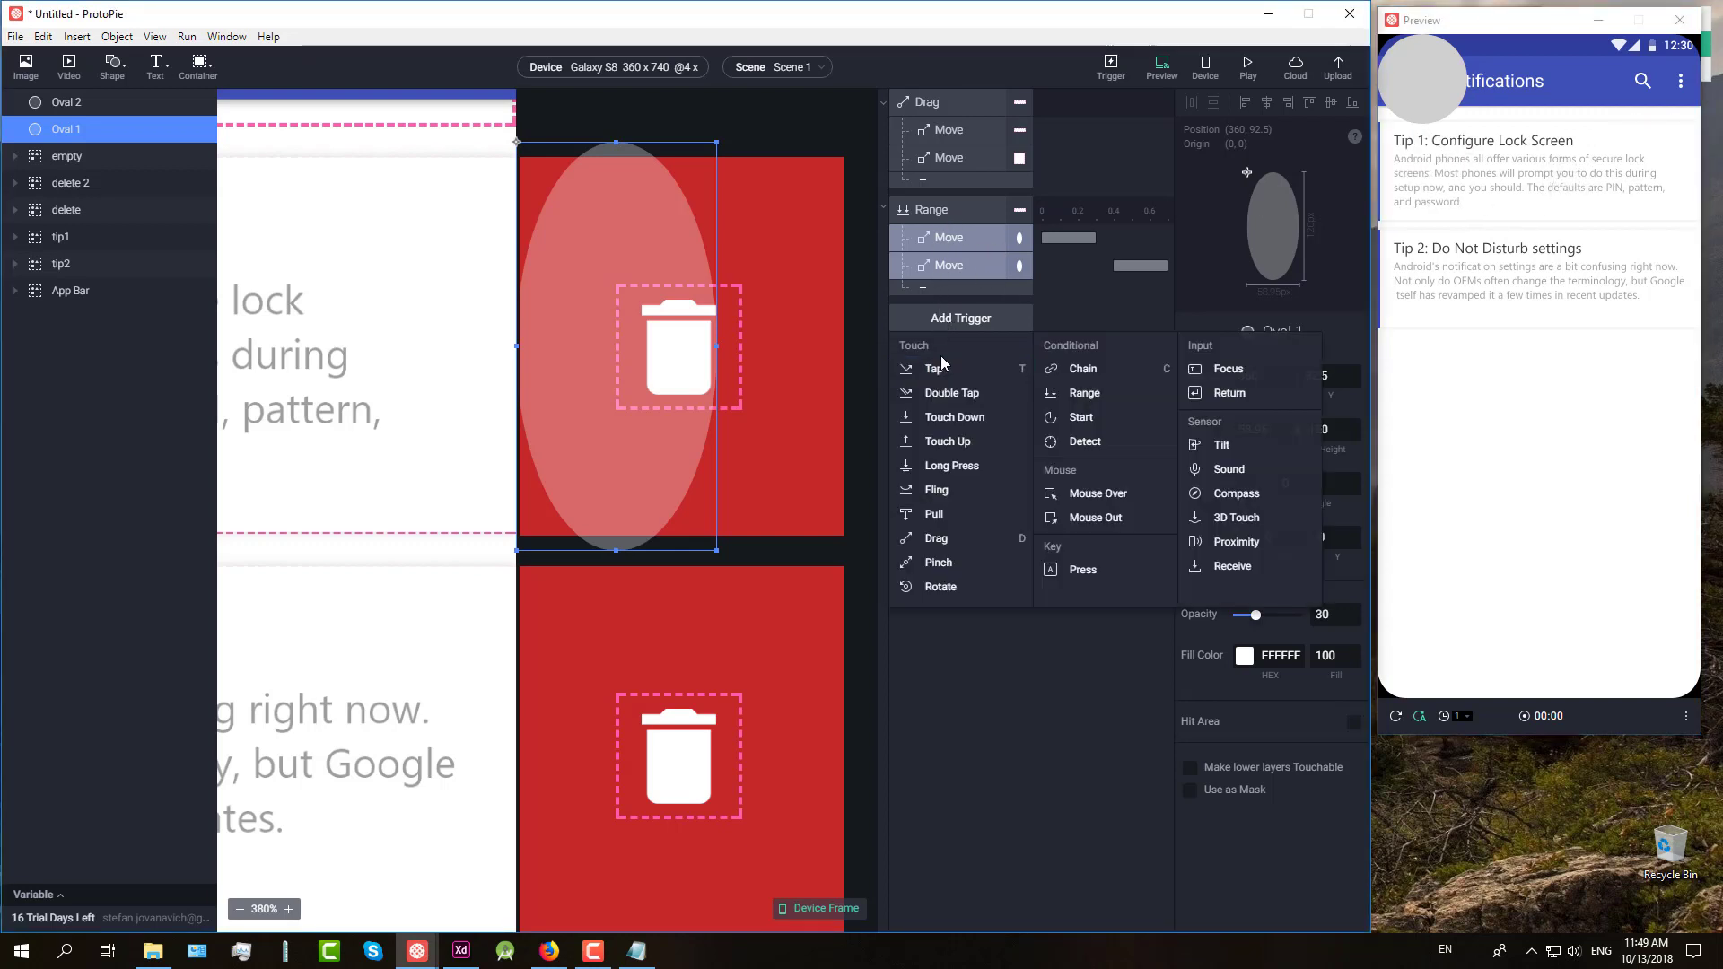
{"action": "left_click", "coordinate": [965, 382]}
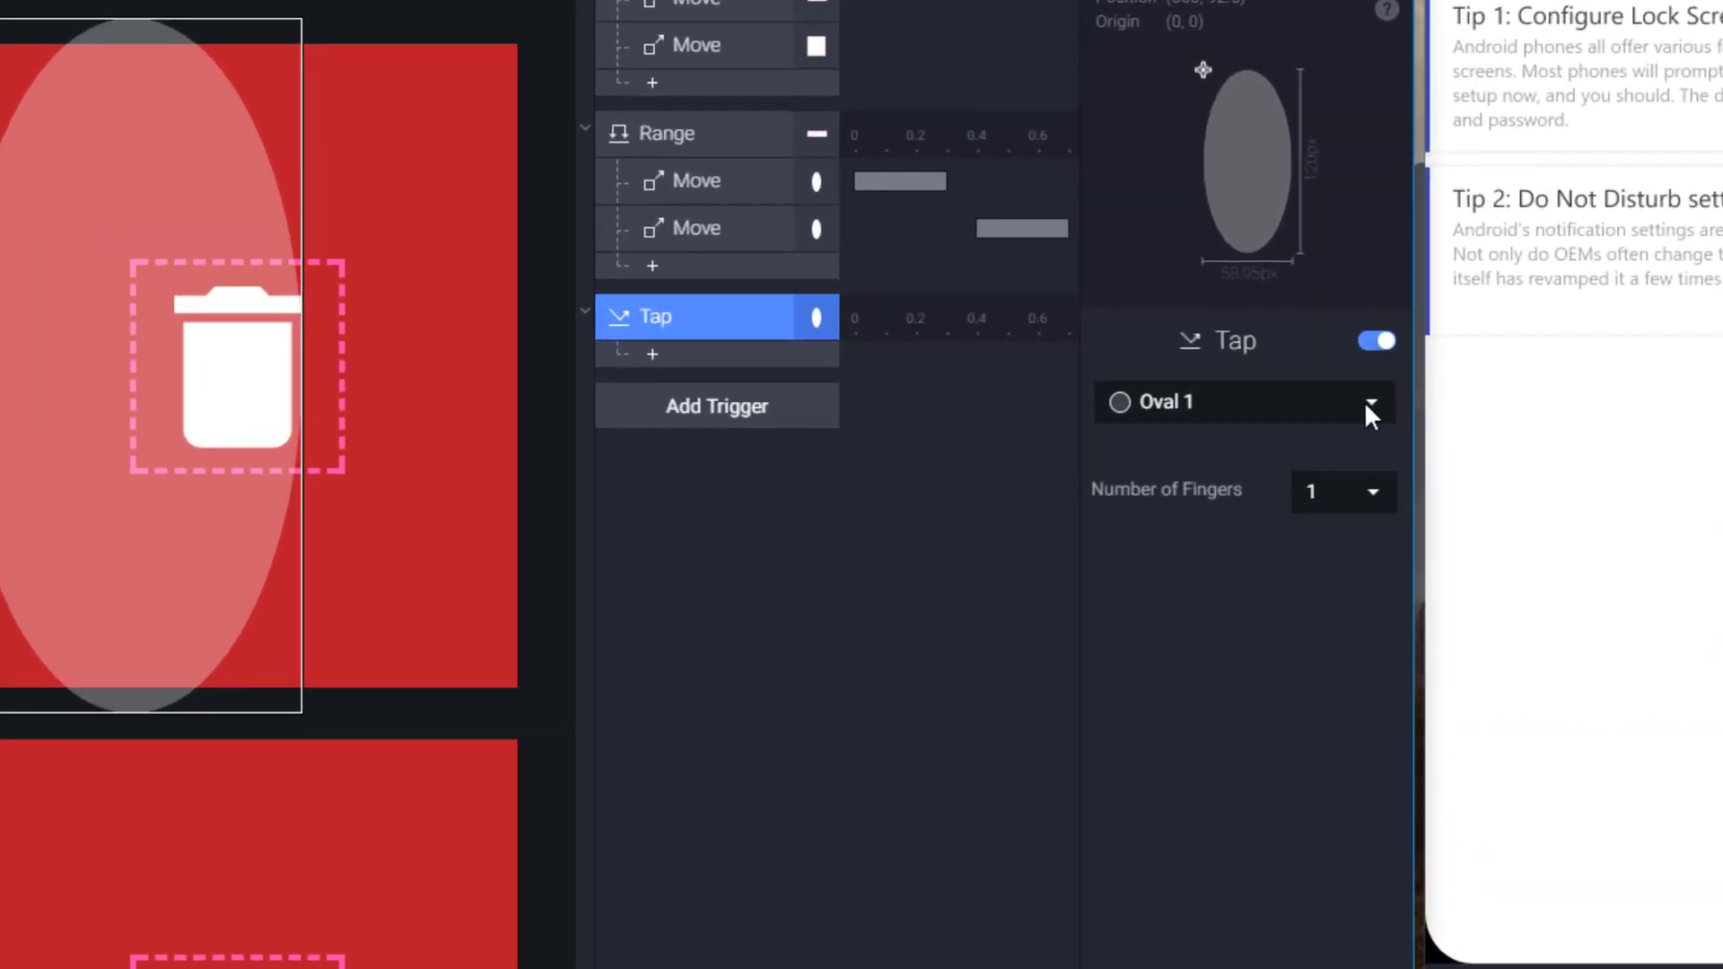
{"action": "left_click", "coordinate": [1343, 367]}
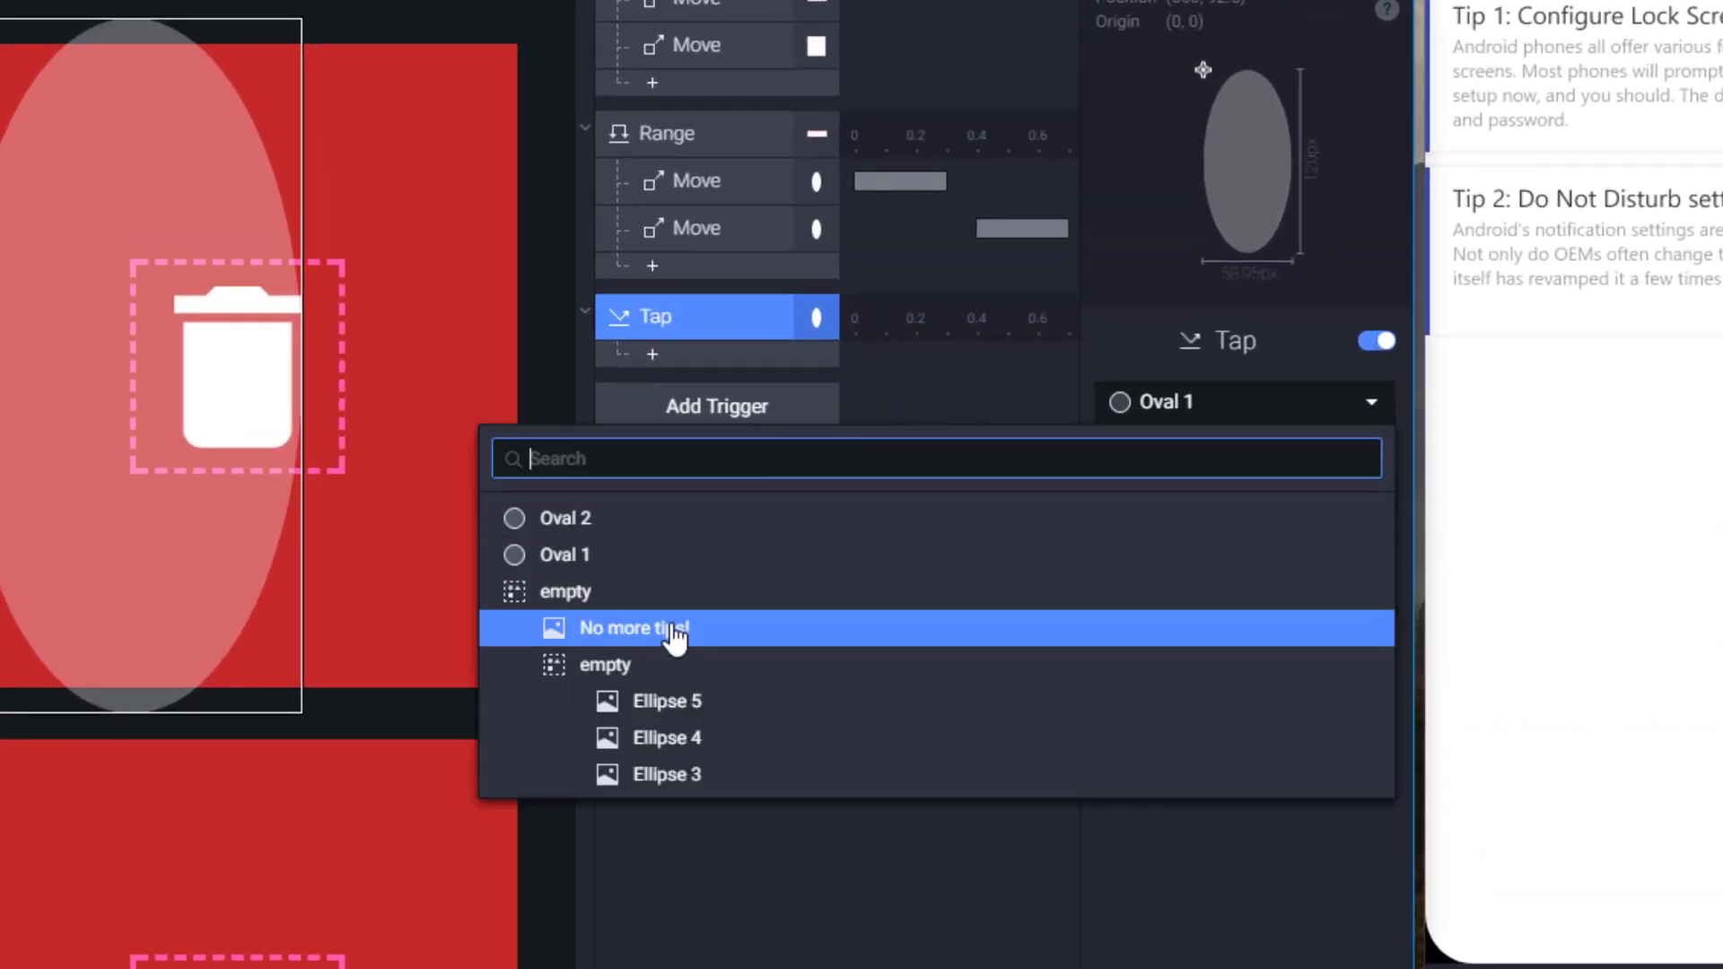
{"action": "scroll", "coordinate": [676, 631], "scroll_direction": "down", "scroll_amount": 6}
{"action": "scroll", "coordinate": [677, 643], "scroll_direction": "down", "scroll_amount": 6}
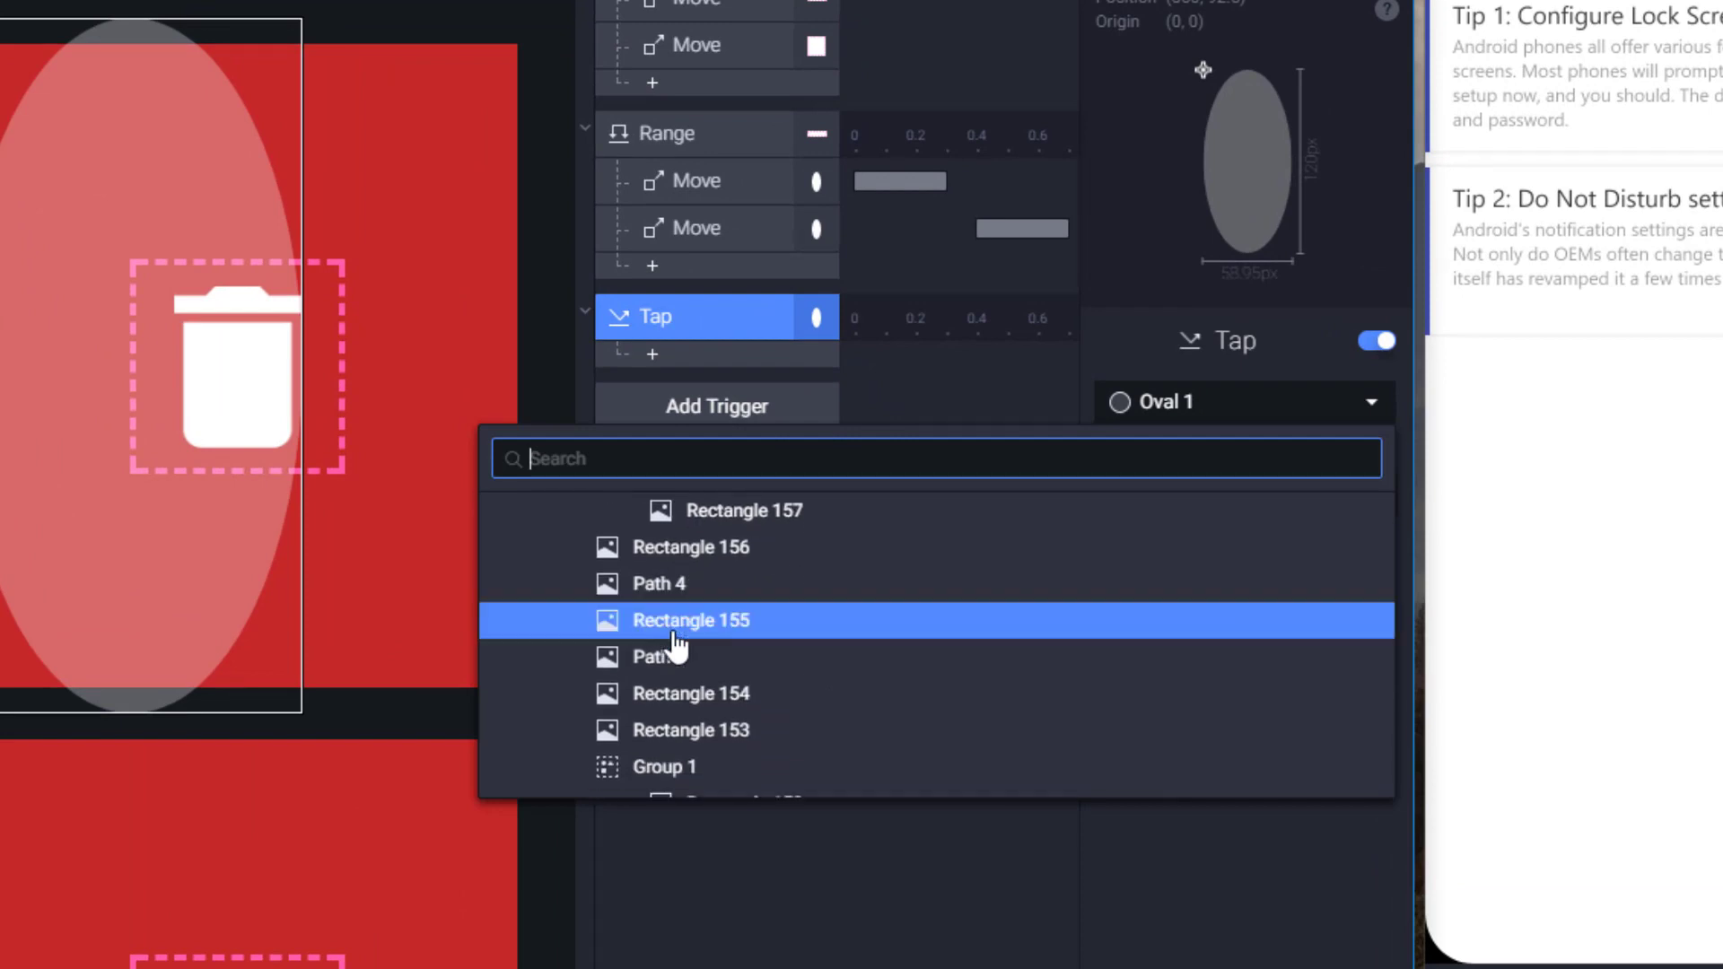
{"action": "left_click", "coordinate": [588, 770]}
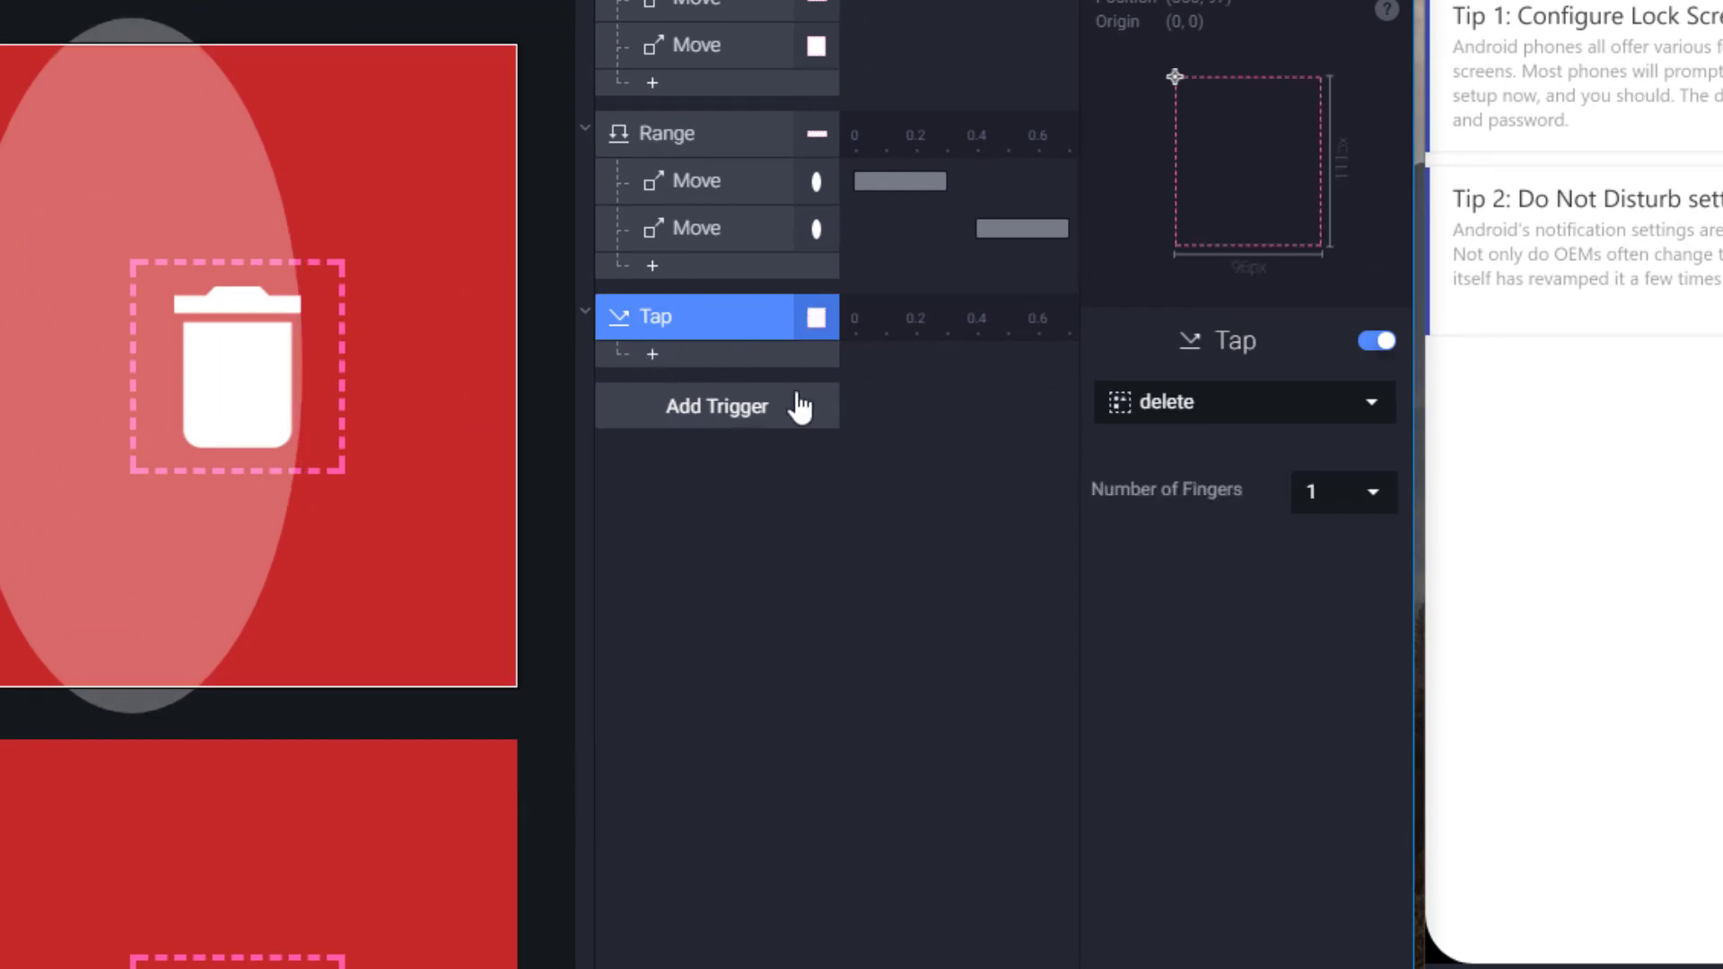
Step: Add a Rotate response to the Tap trigger, rotating by 360 counterclockwise with Sine easing and a duration of 0.5
{"action": "left_click", "coordinate": [653, 355]}
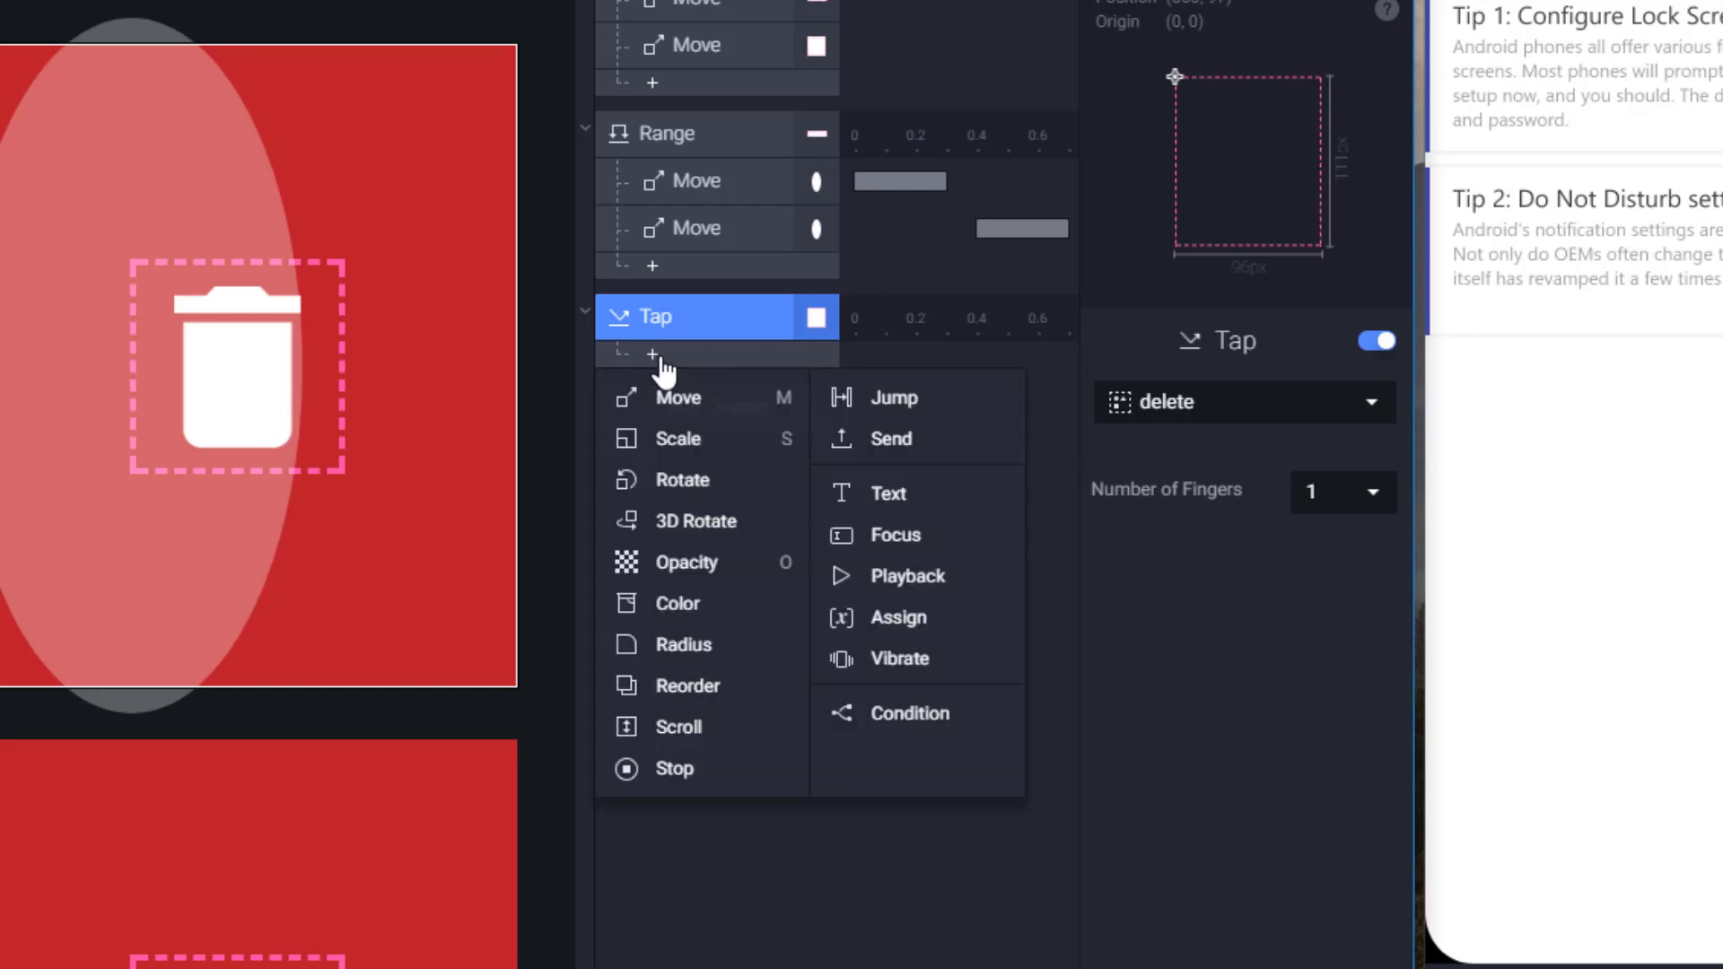
{"action": "left_click", "coordinate": [697, 496]}
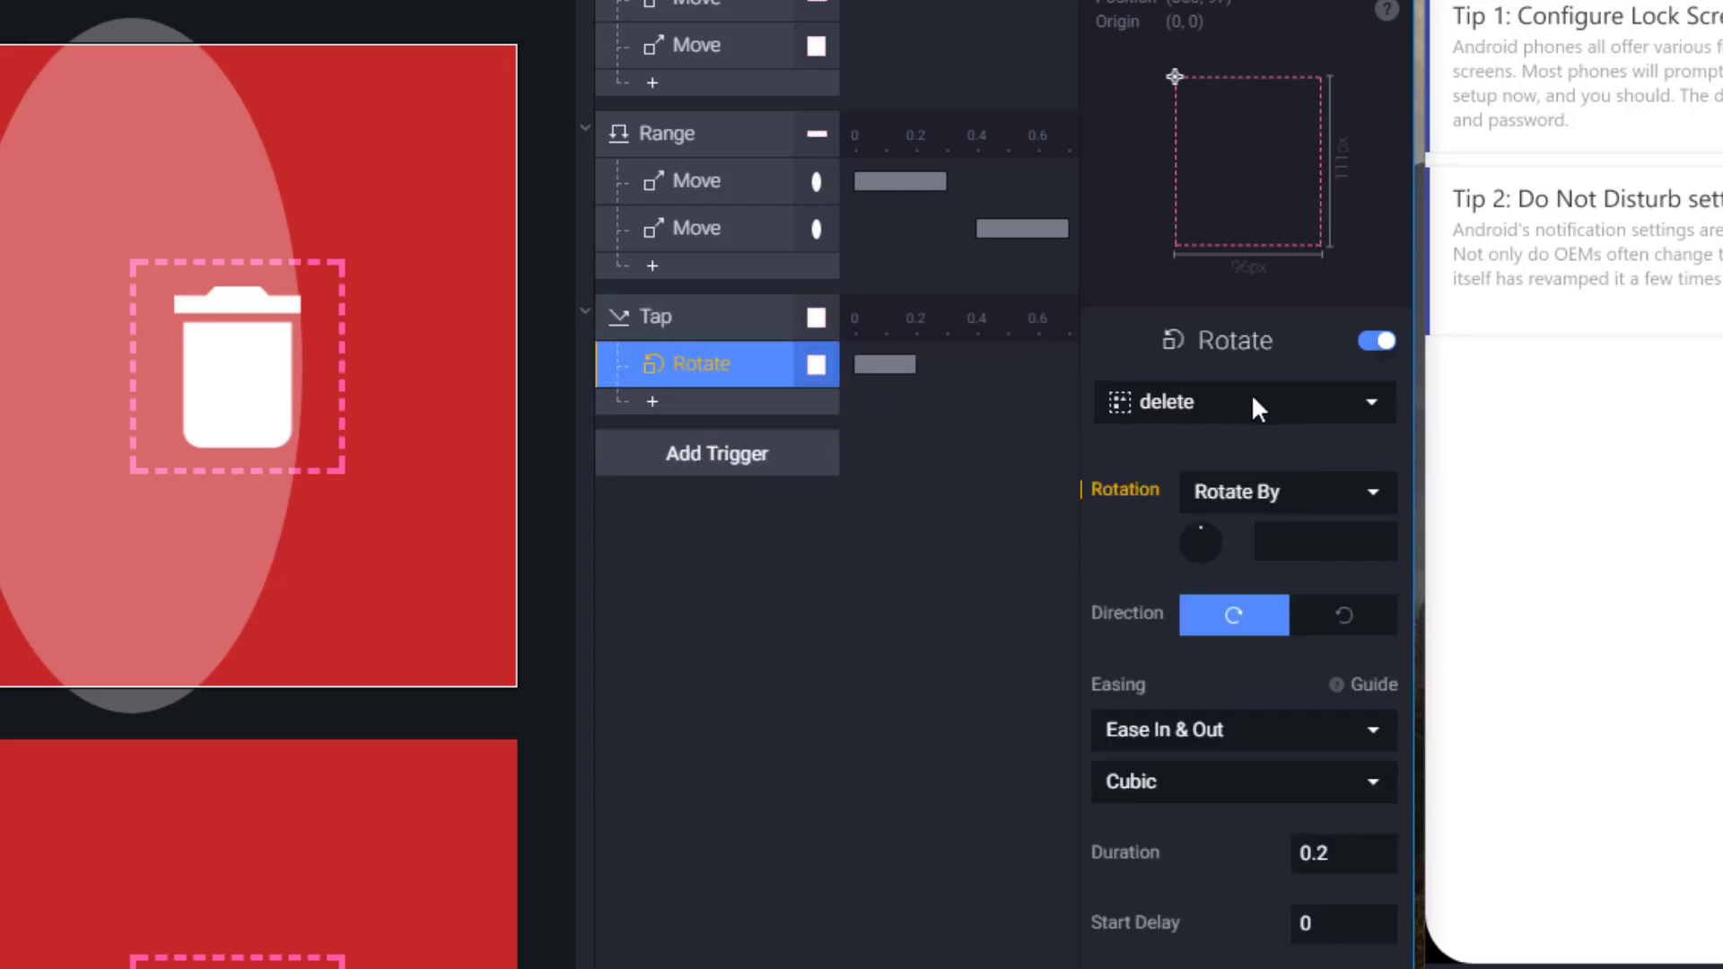
{"action": "left_click", "coordinate": [1294, 541]}
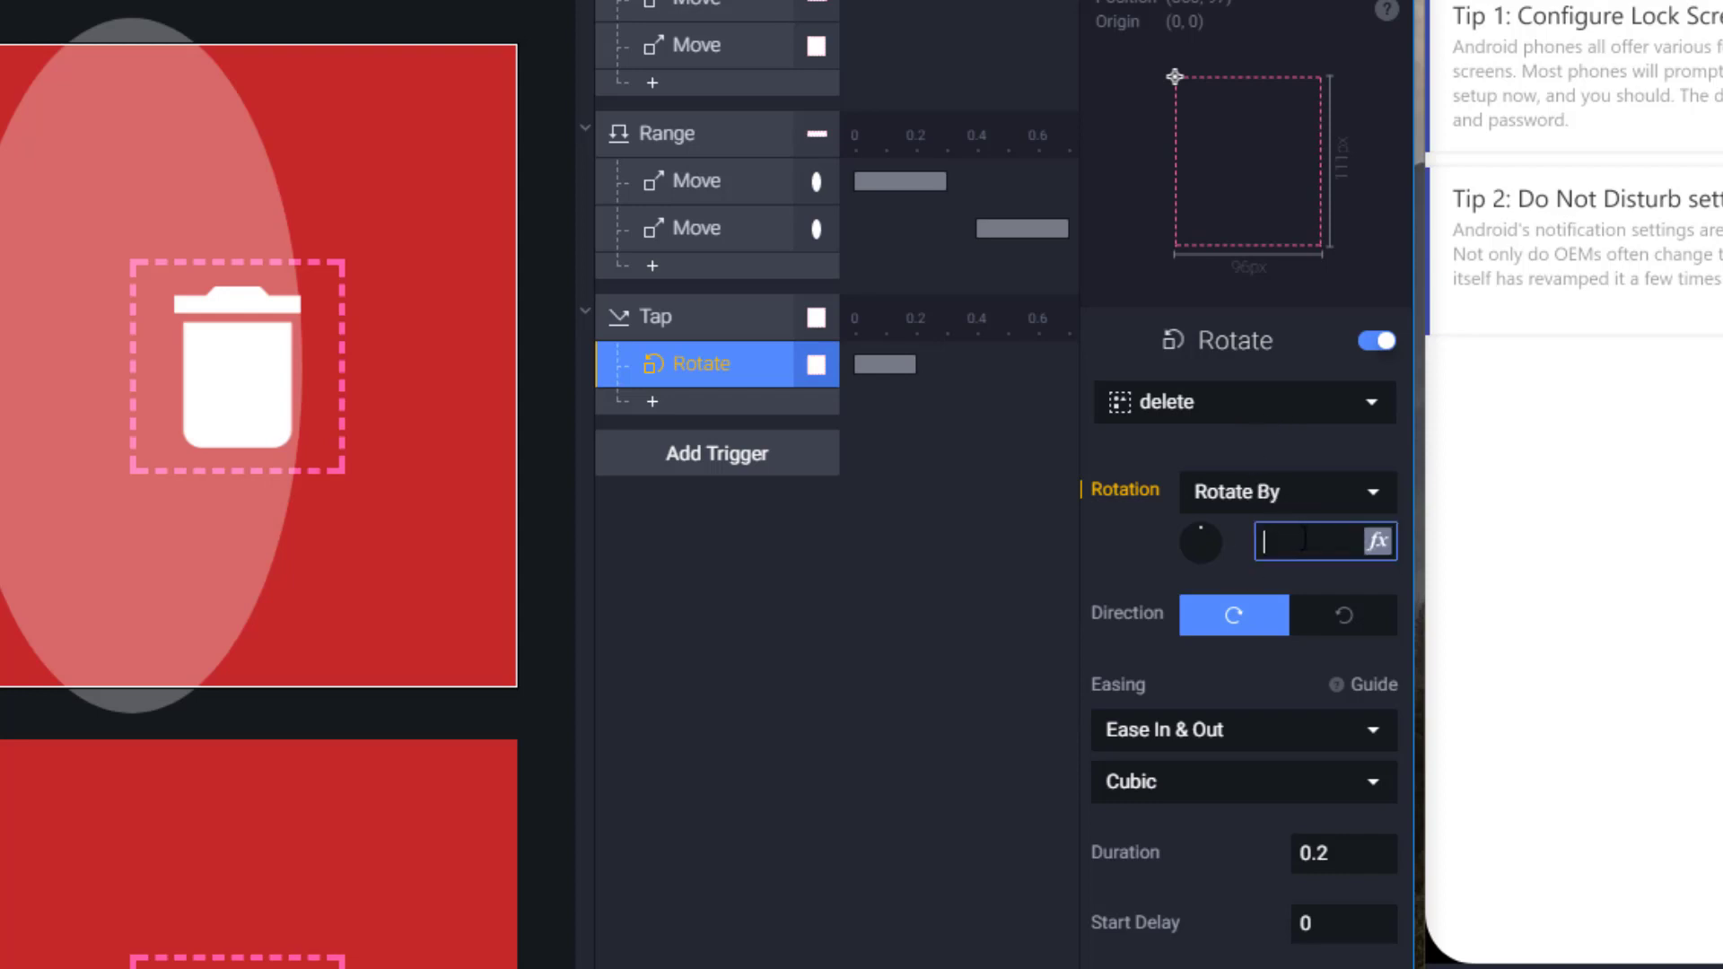
{"action": "type", "text": "360"}
{"action": "left_click", "coordinate": [1346, 627]}
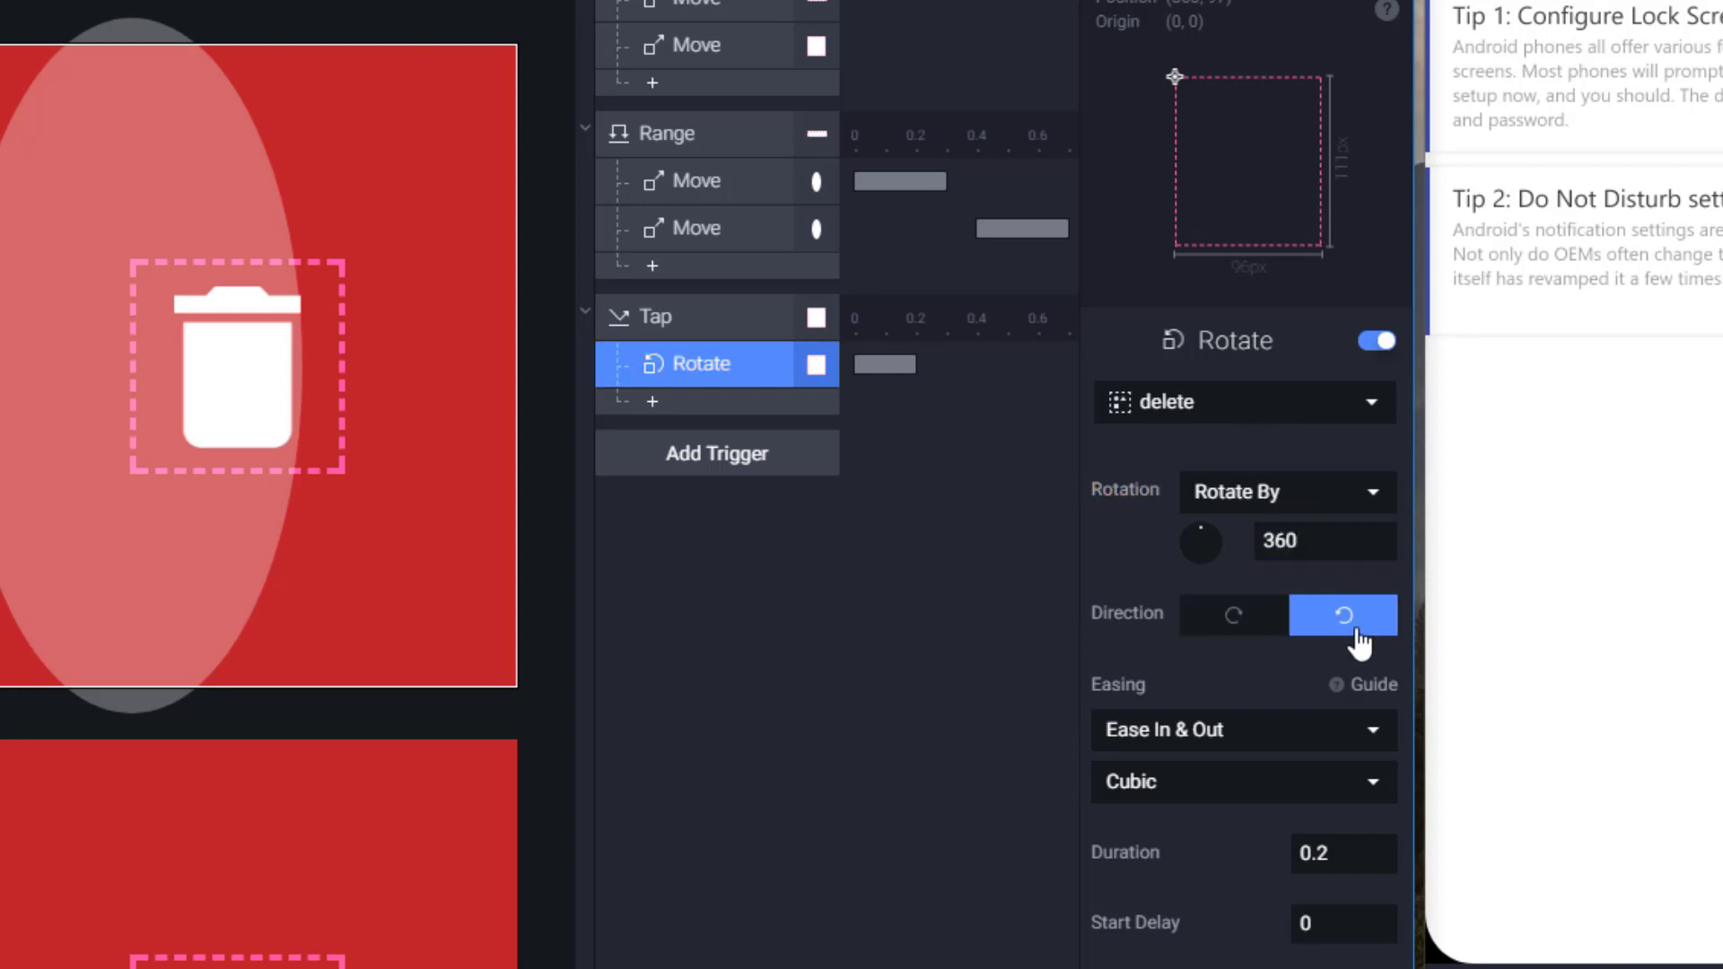
{"action": "double_click", "coordinate": [1325, 853]}
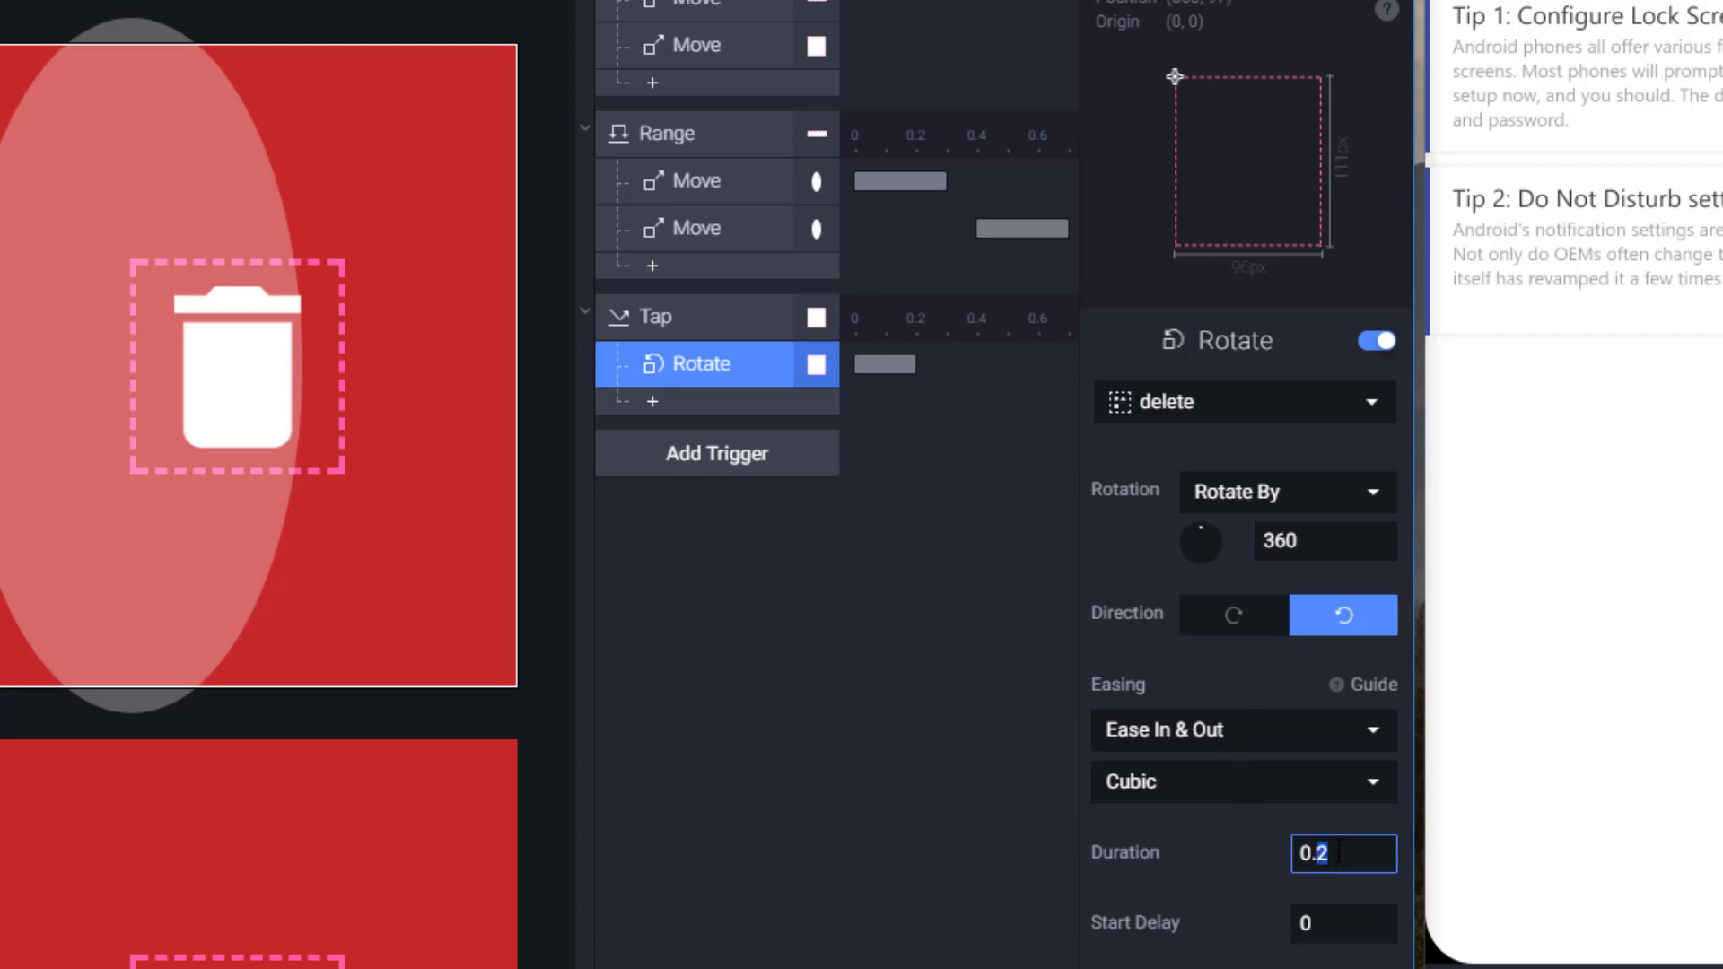
{"action": "left_click", "coordinate": [1235, 780]}
{"action": "left_click", "coordinate": [1148, 919]}
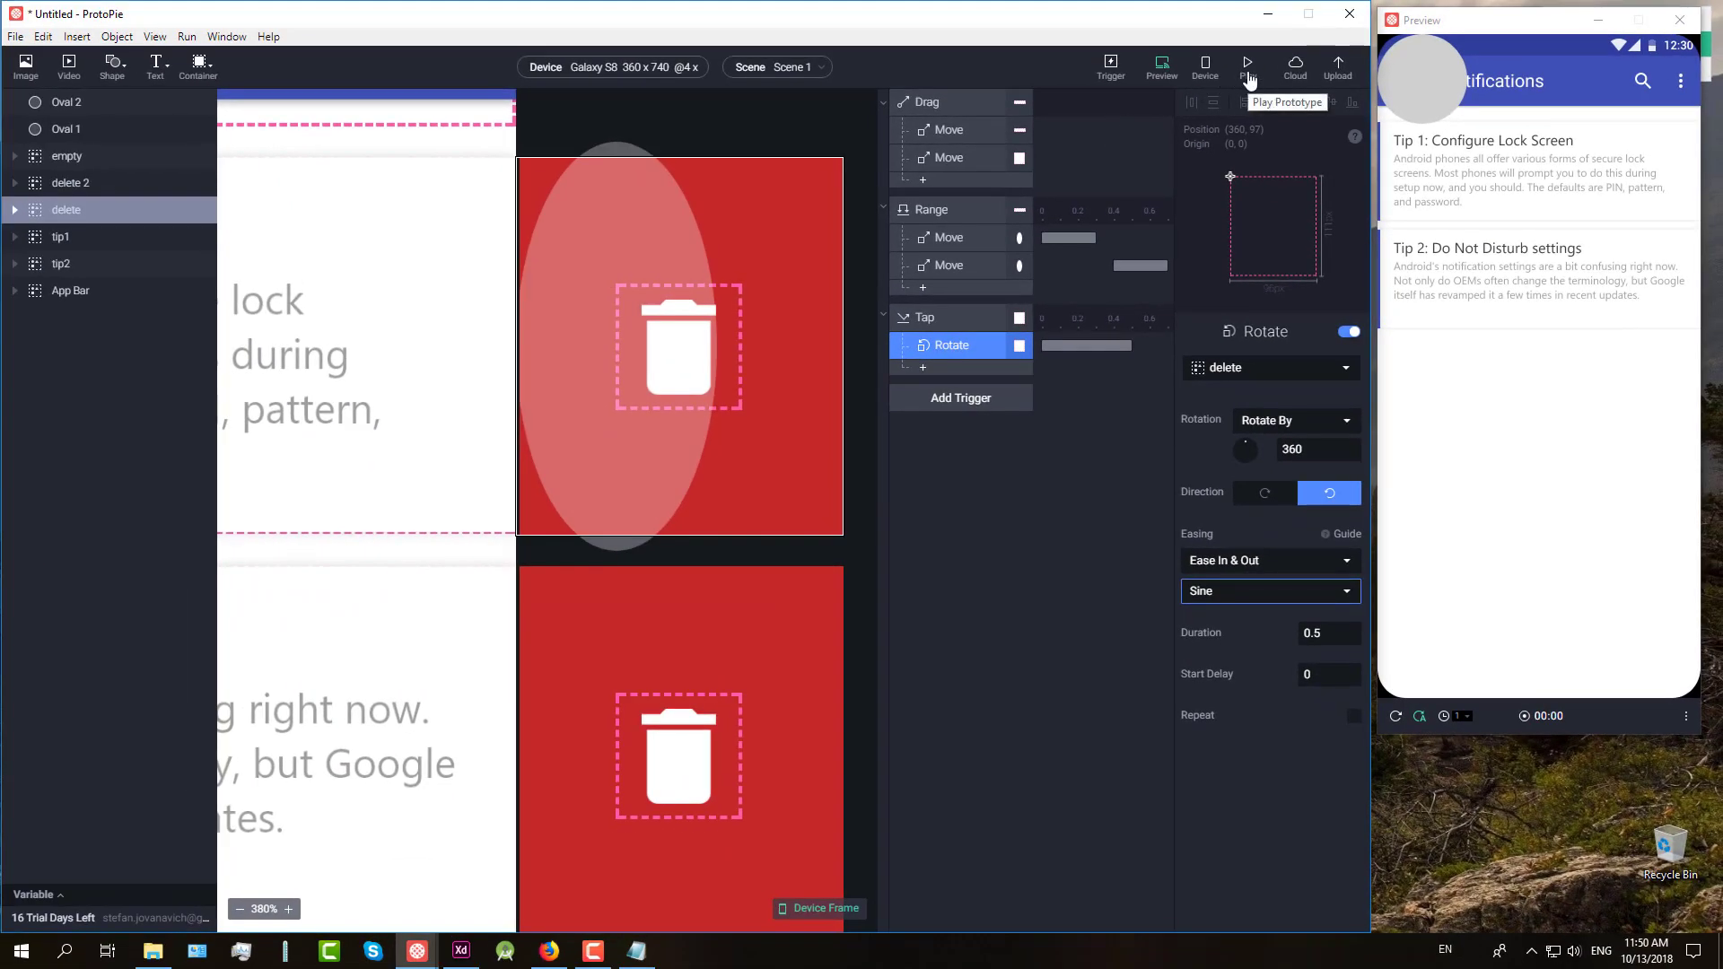
Step: Play the prototype, swipe Tip 1 and tap its delete area in the preview to test the rotation
{"action": "left_click", "coordinate": [1250, 79]}
{"action": "left_click_drag", "start_coordinate": [1605, 189], "coordinate": [1472, 187]}
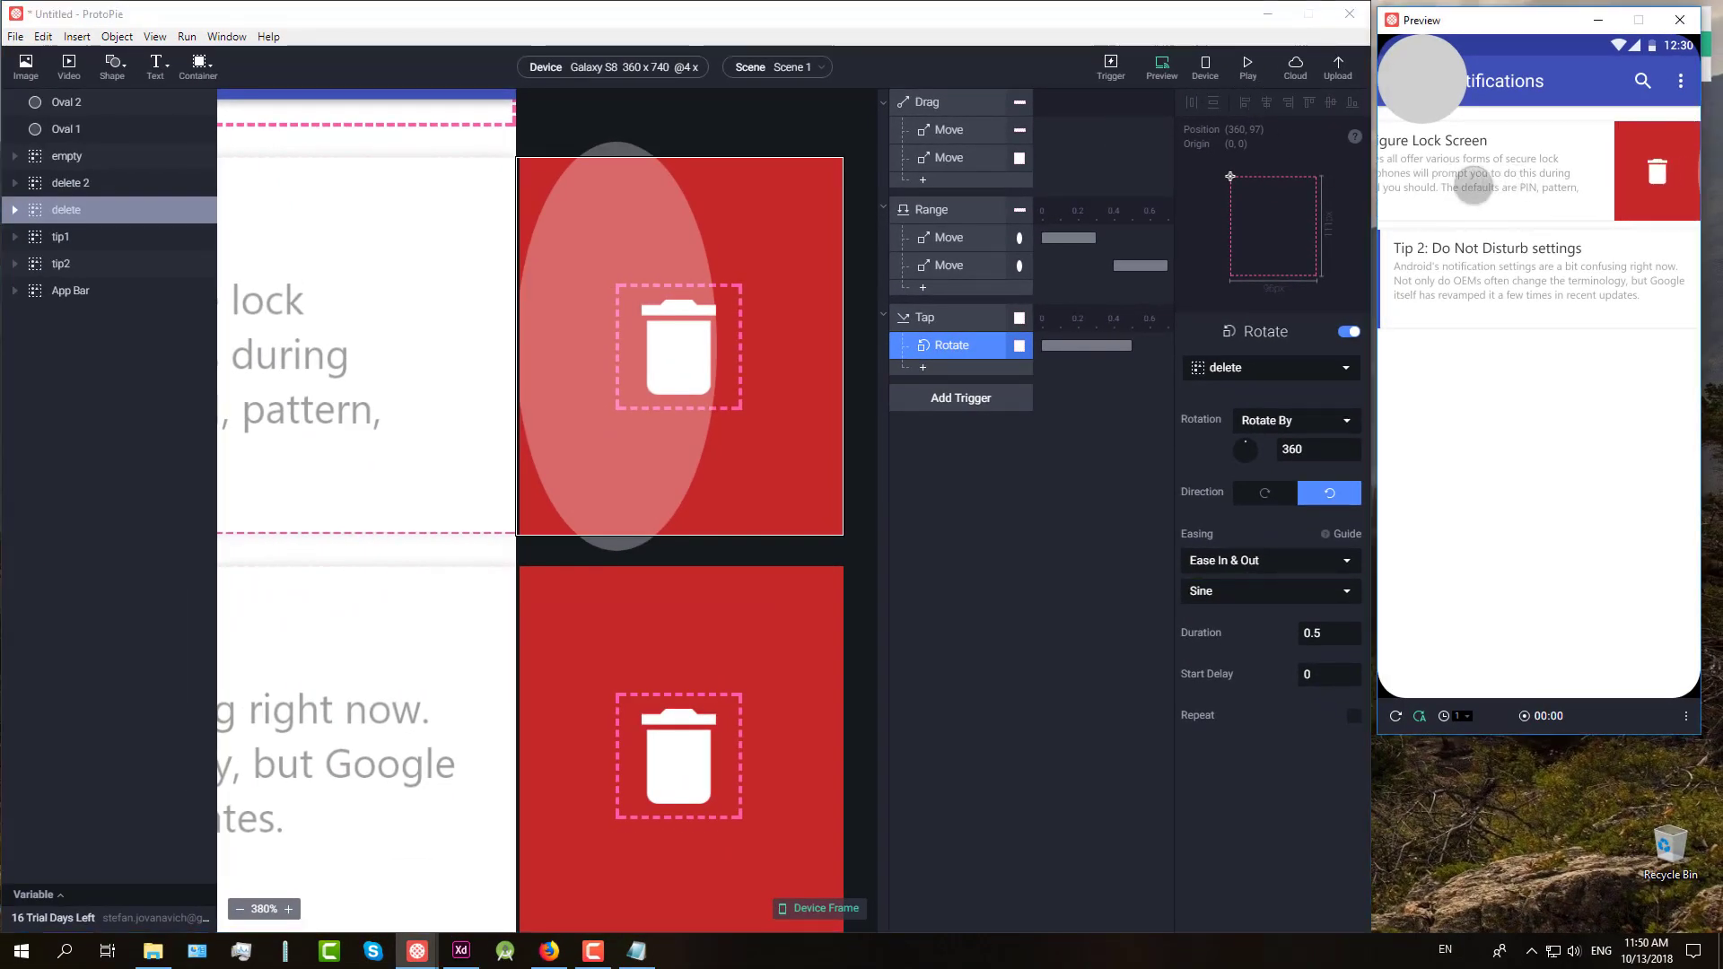
{"action": "left_click", "coordinate": [1651, 172]}
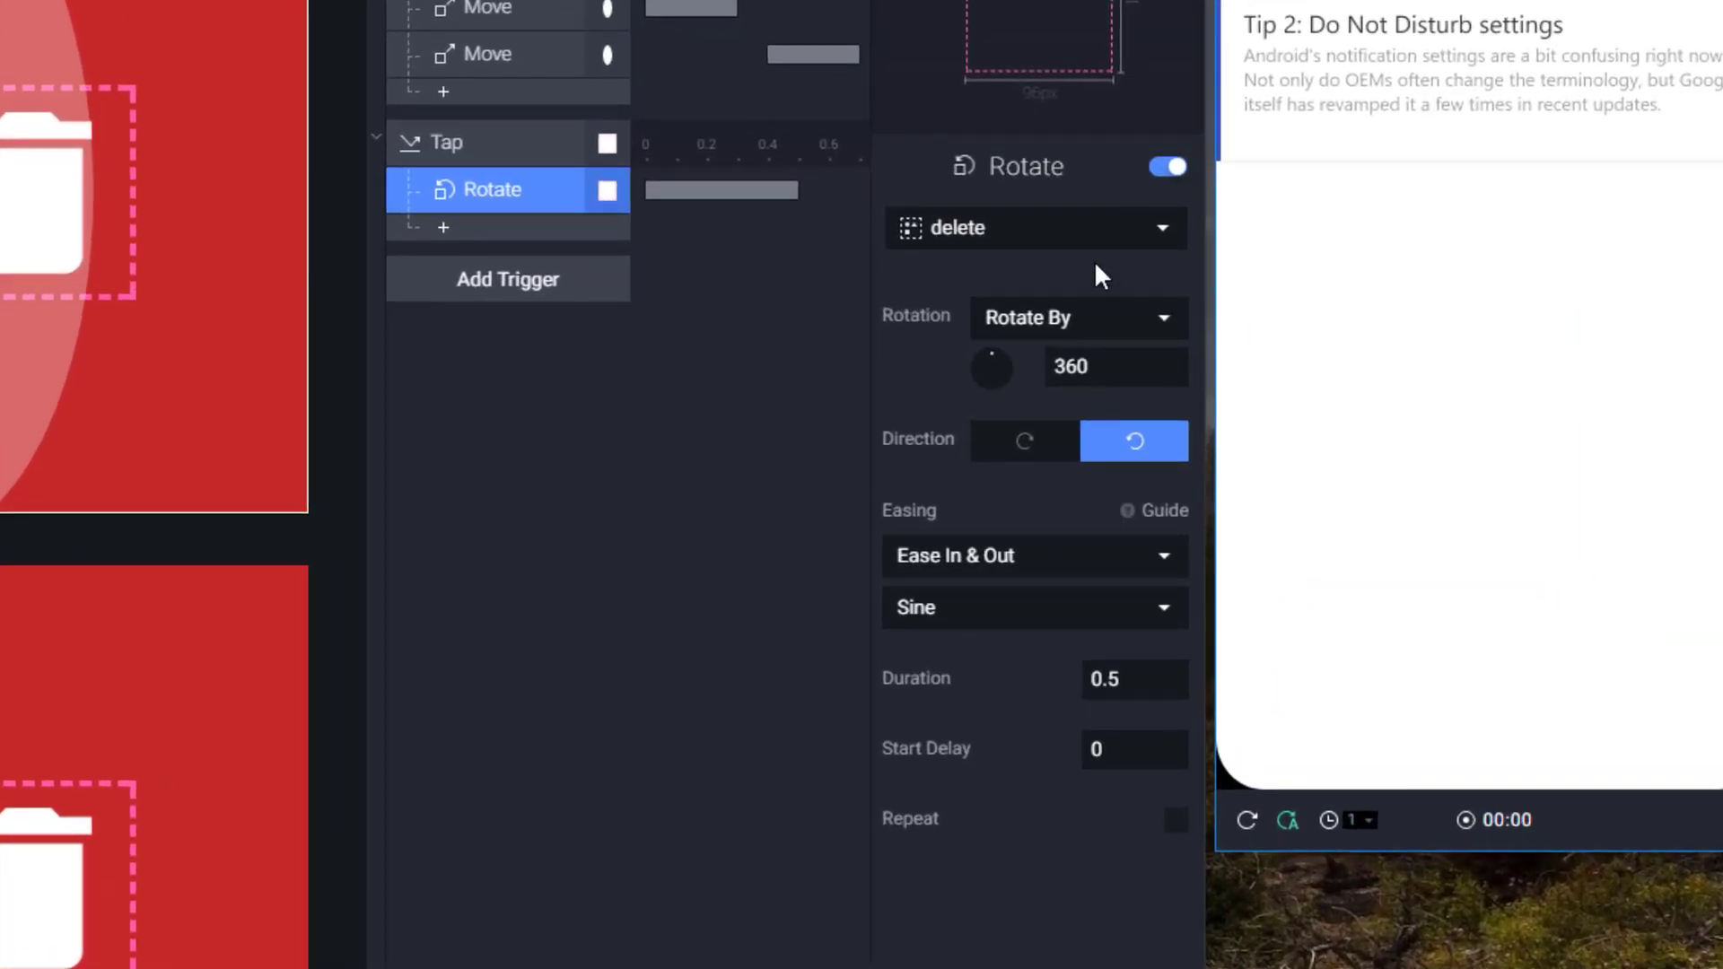
Step: Retarget the Rotate response to the trash icon's nested delete group and try the Tip 1 swipe in the preview
{"action": "left_click", "coordinate": [1192, 258]}
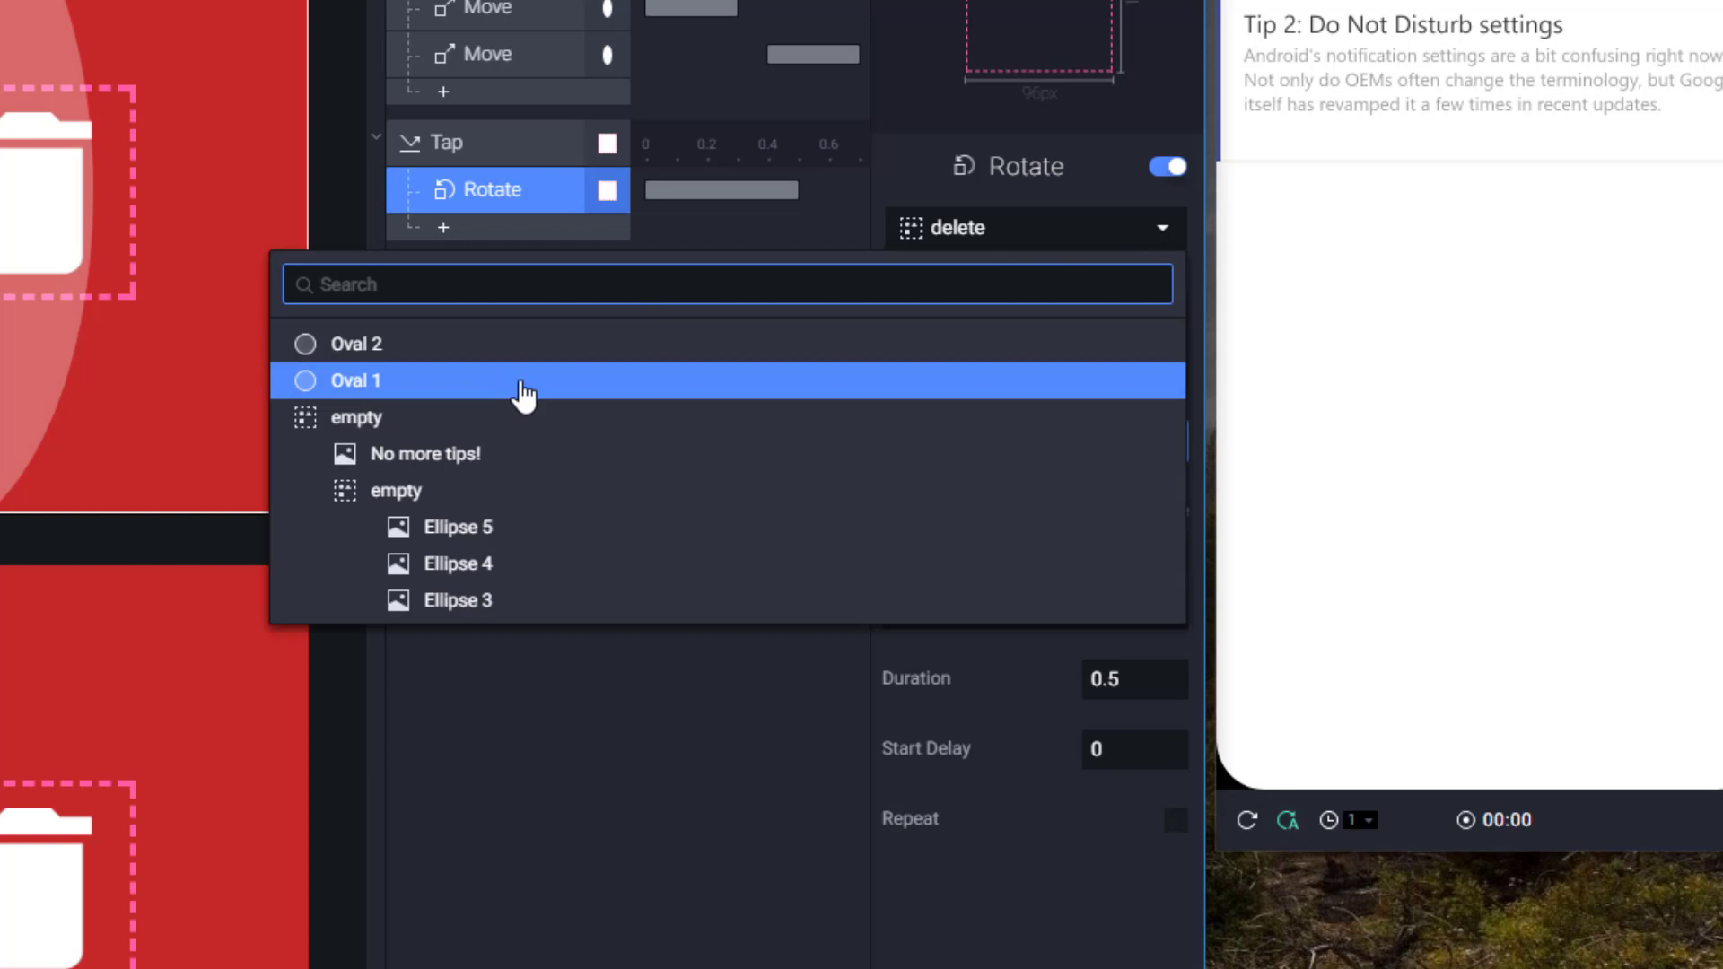
{"action": "scroll", "coordinate": [520, 392], "scroll_direction": "down", "scroll_amount": 10}
{"action": "scroll", "coordinate": [521, 398], "scroll_direction": "down", "scroll_amount": 3}
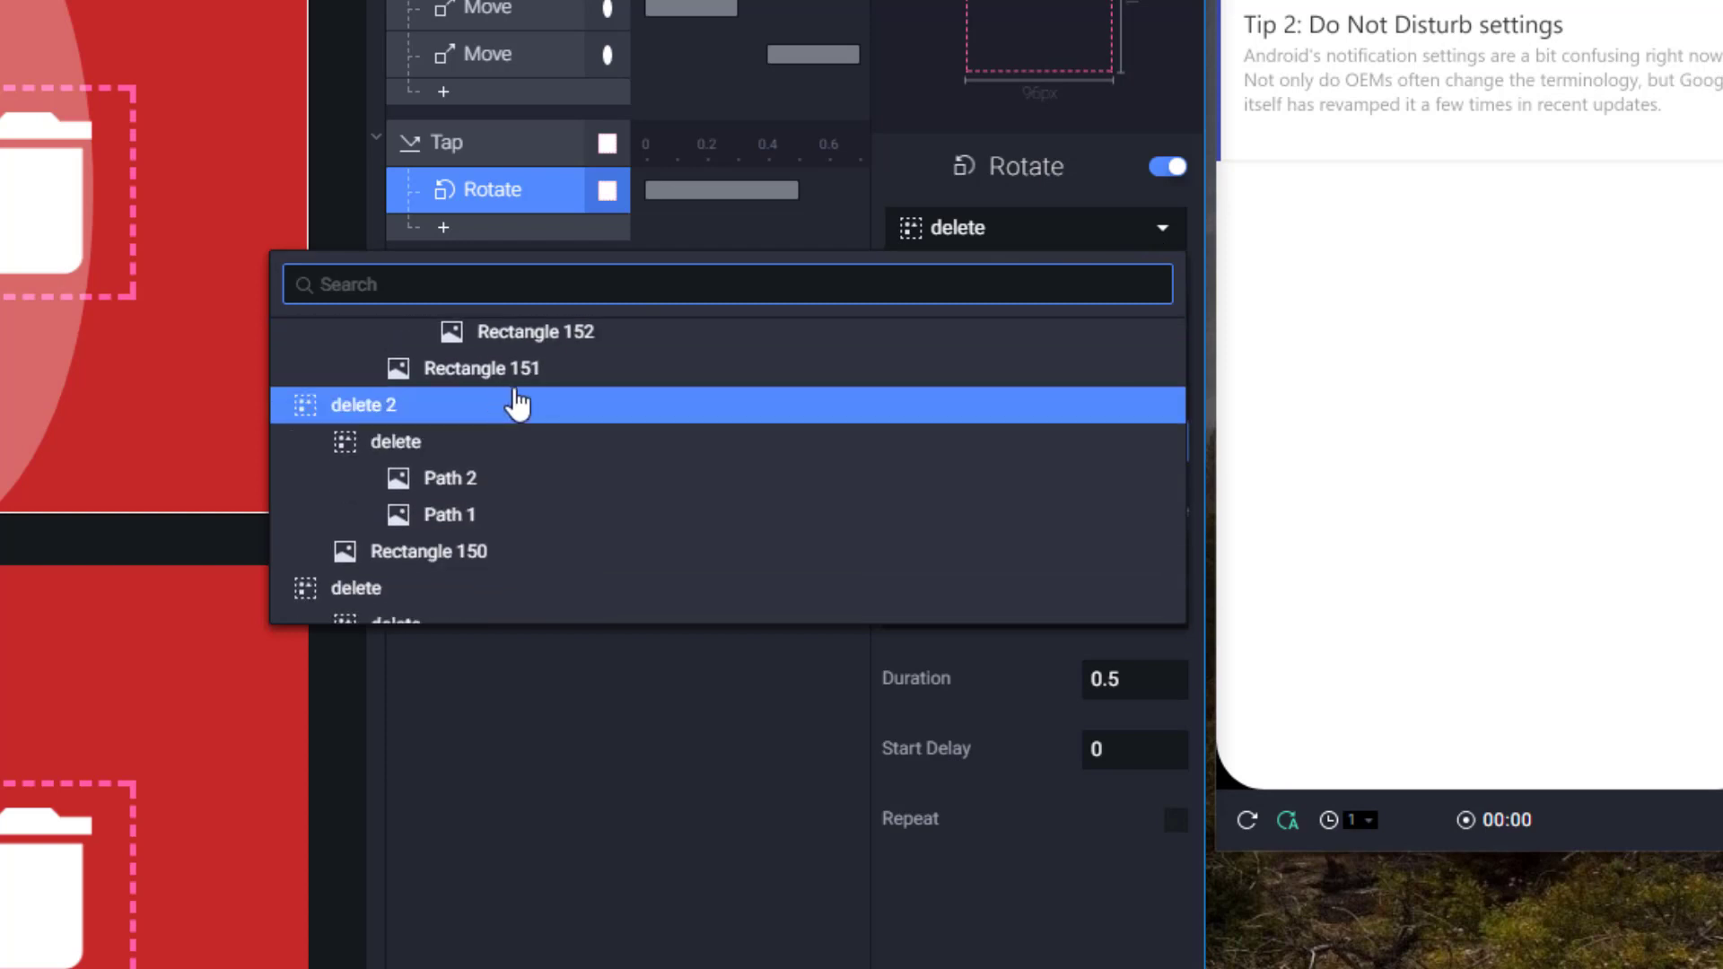
{"action": "scroll", "coordinate": [422, 449], "scroll_direction": "down", "scroll_amount": 3}
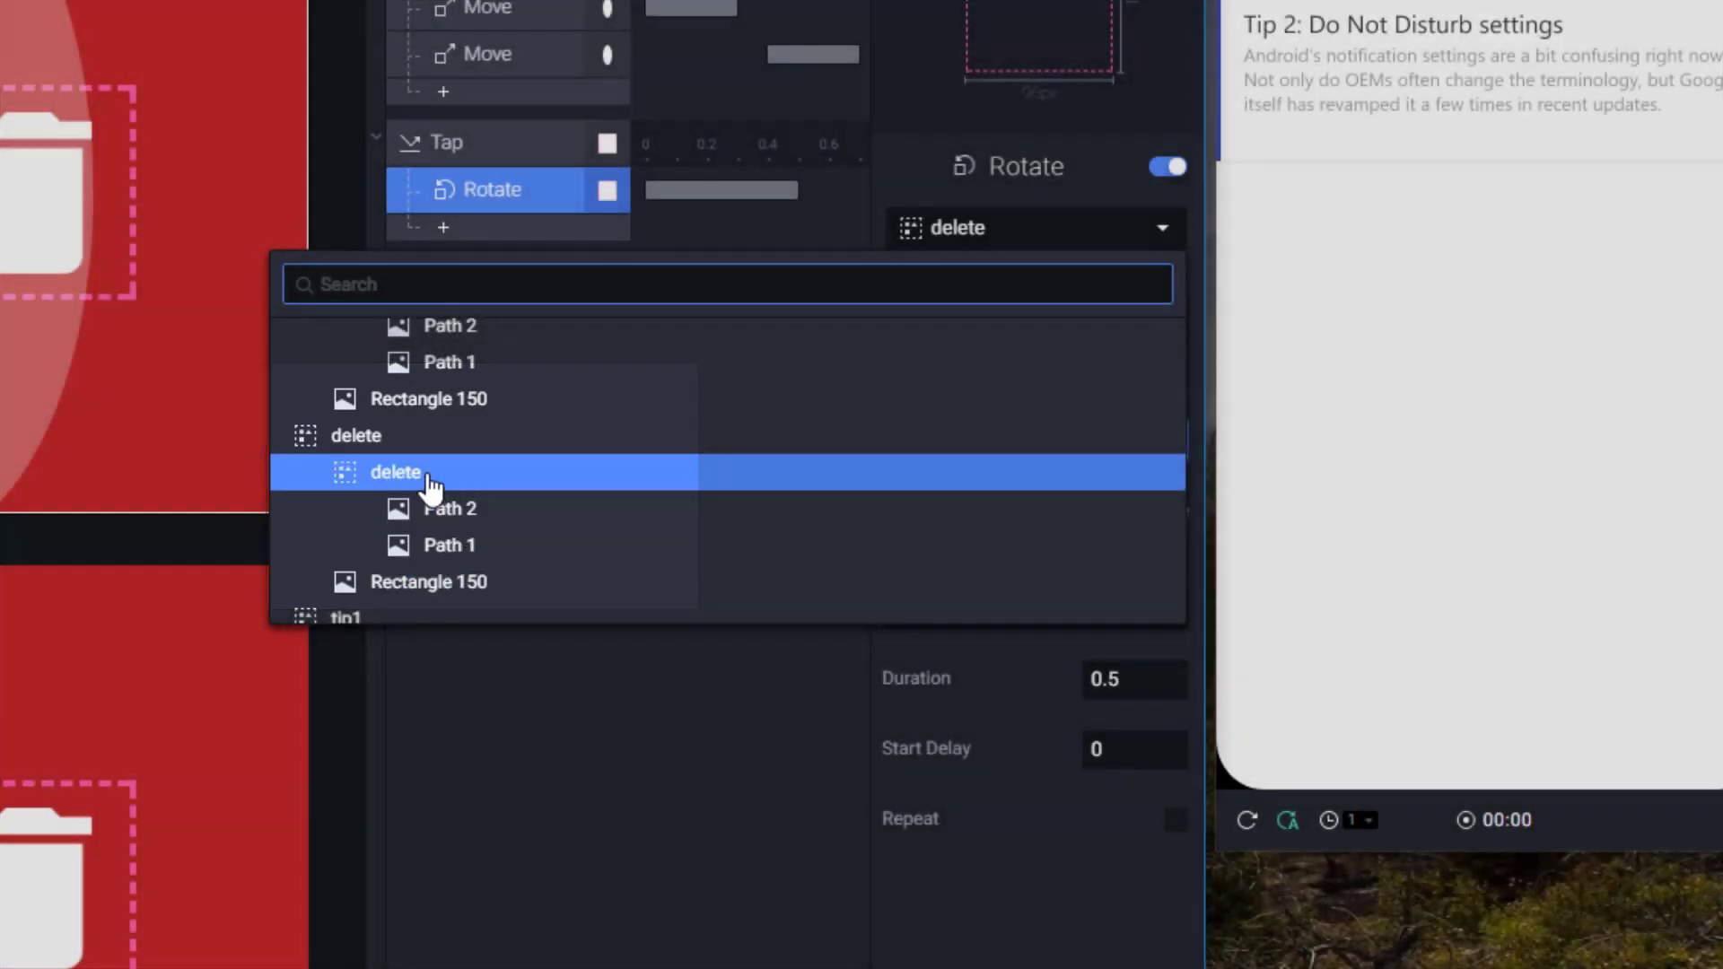
{"action": "left_click", "coordinate": [432, 486]}
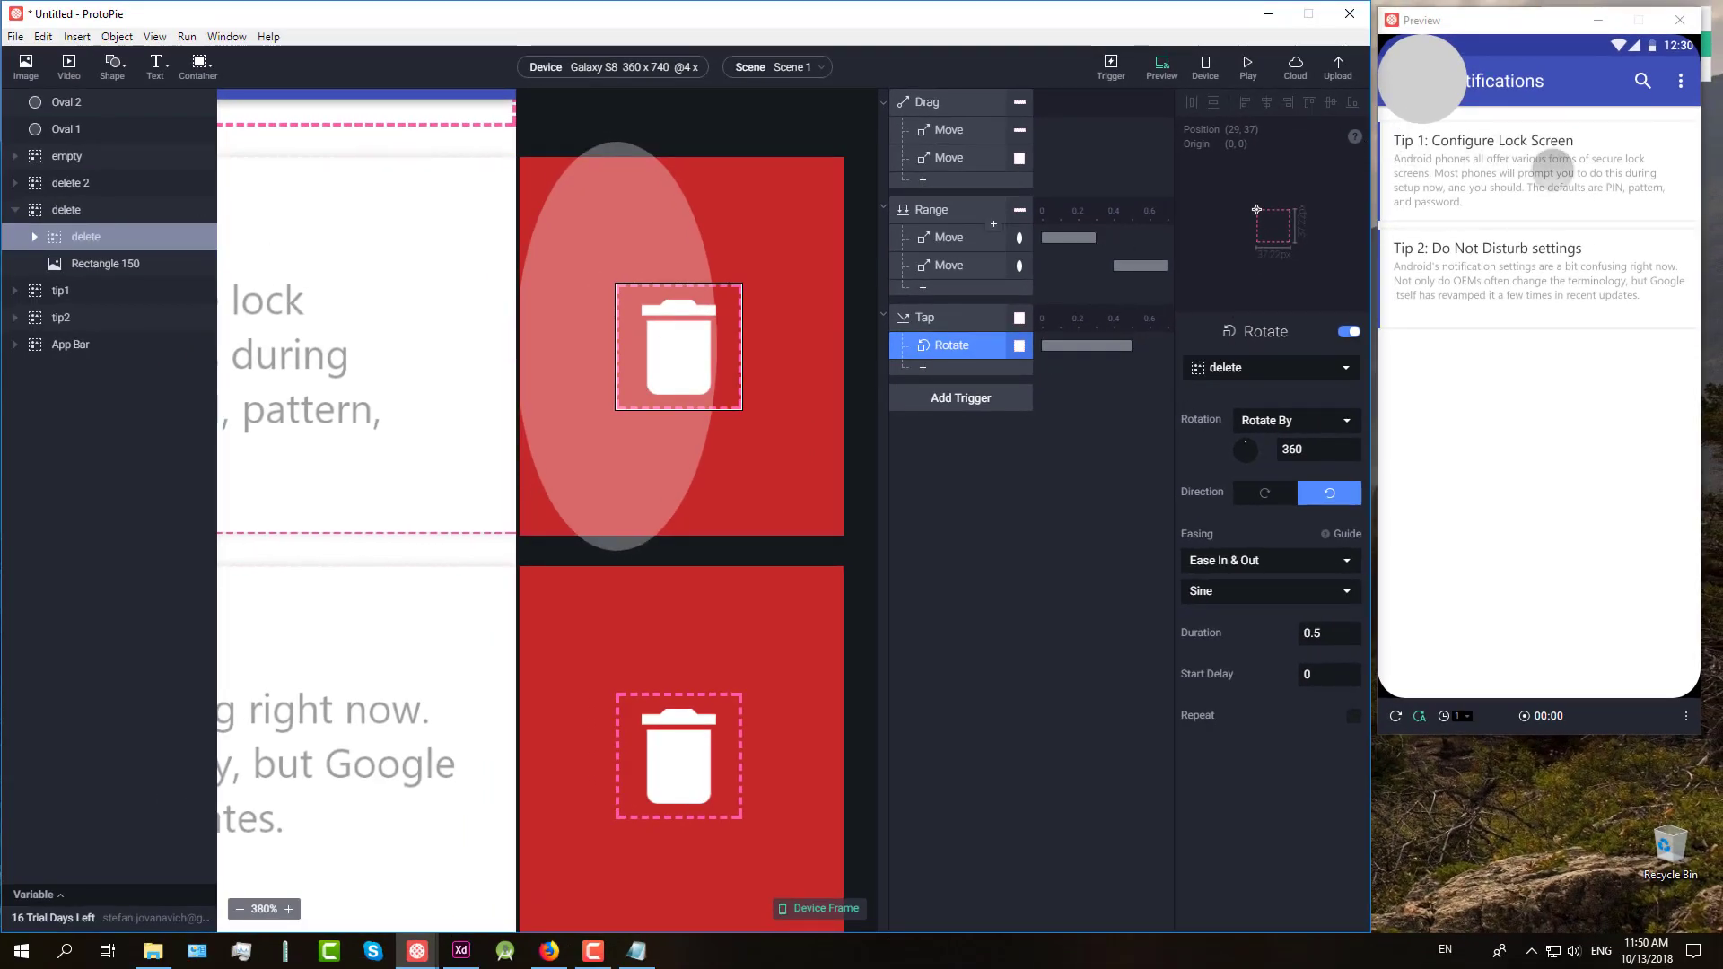
{"action": "left_click_drag", "start_coordinate": [1553, 171], "coordinate": [1413, 173]}
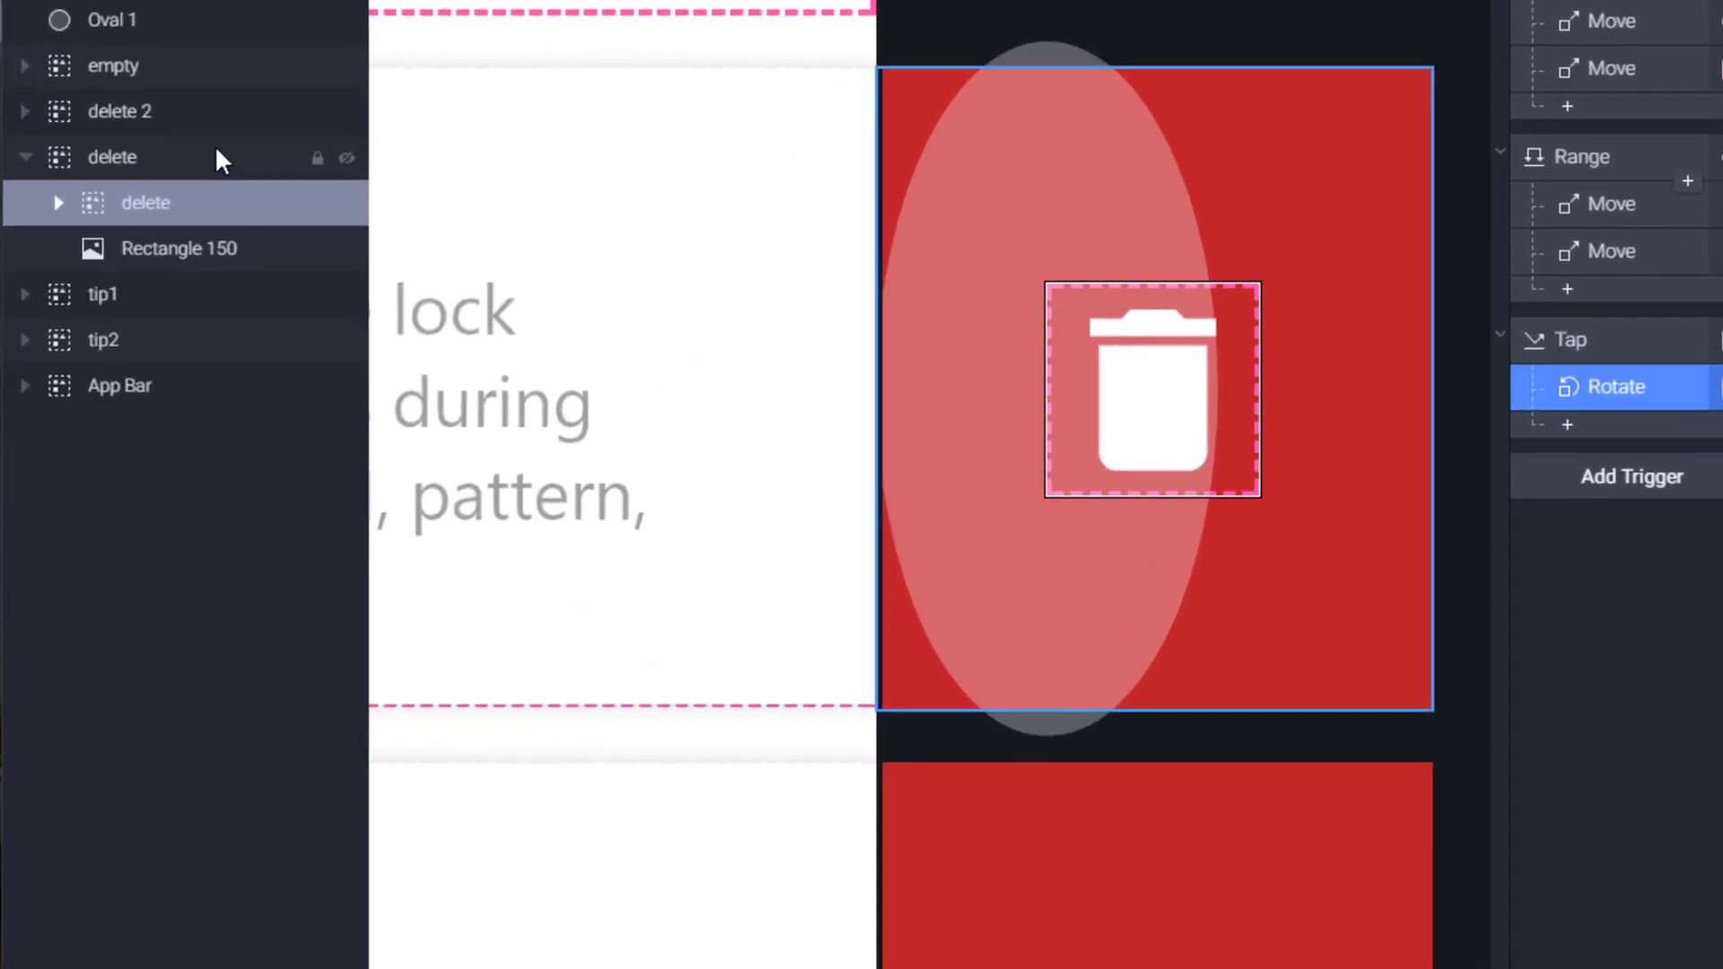
Step: Set the nested delete group's origin to its centre (50, 50) and test the trash icon's rotation in the preview
{"action": "left_click", "coordinate": [73, 209]}
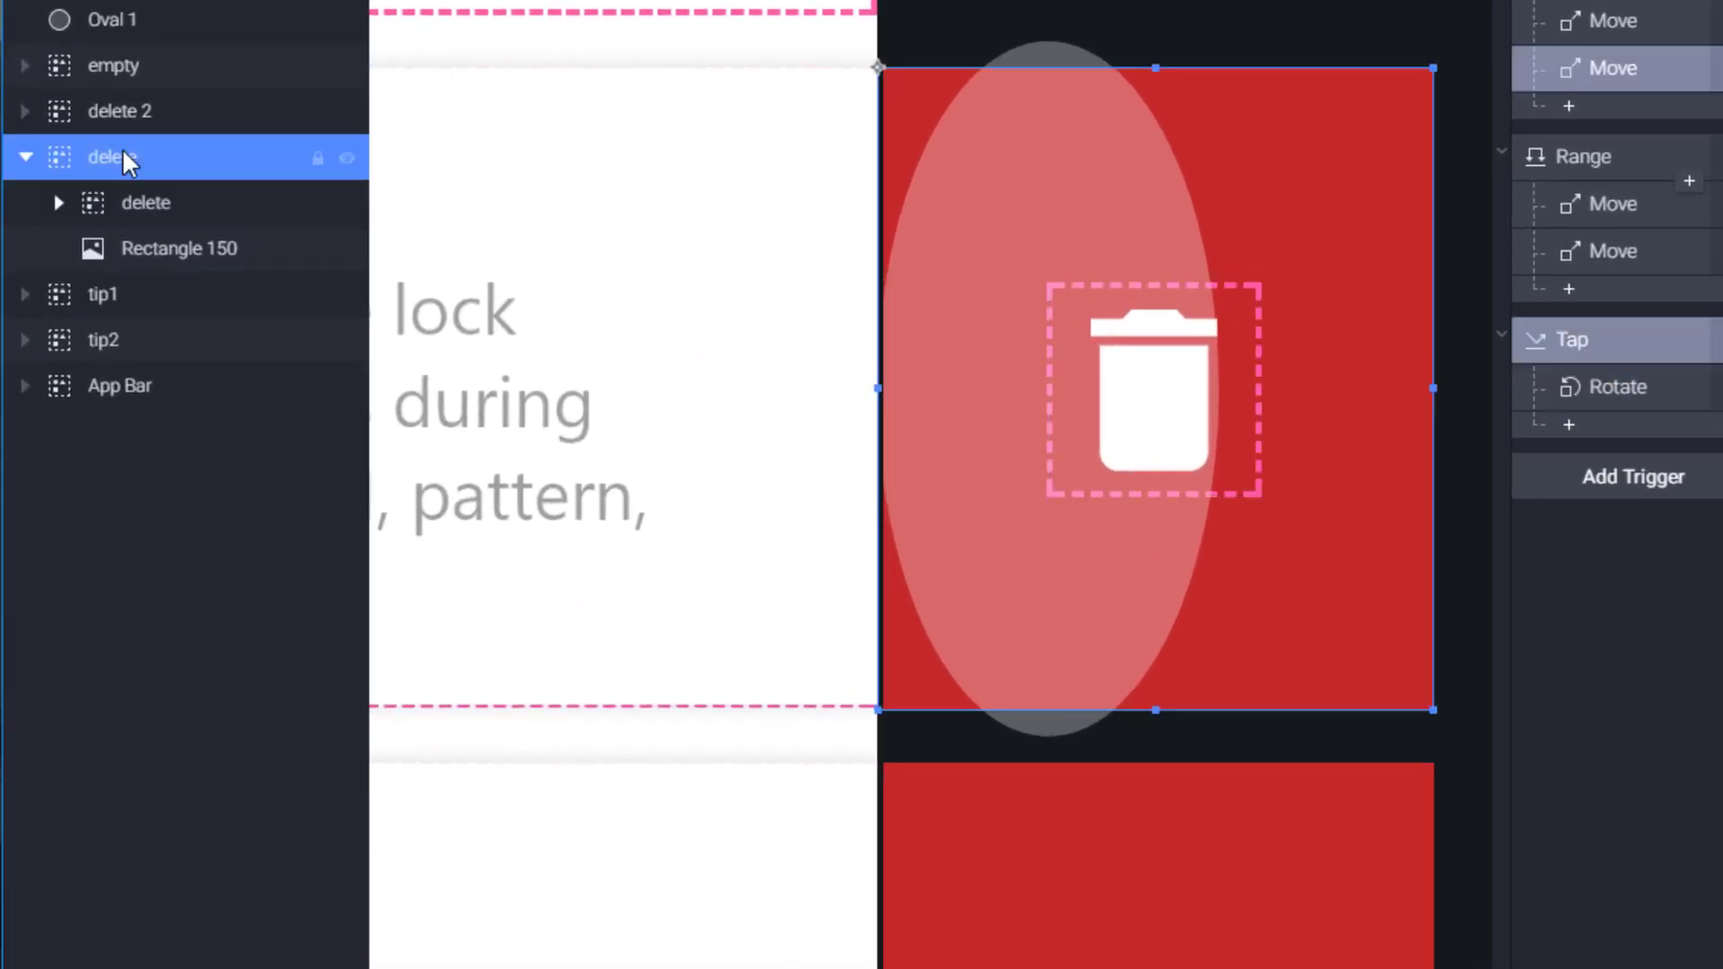
{"action": "left_click", "coordinate": [131, 204]}
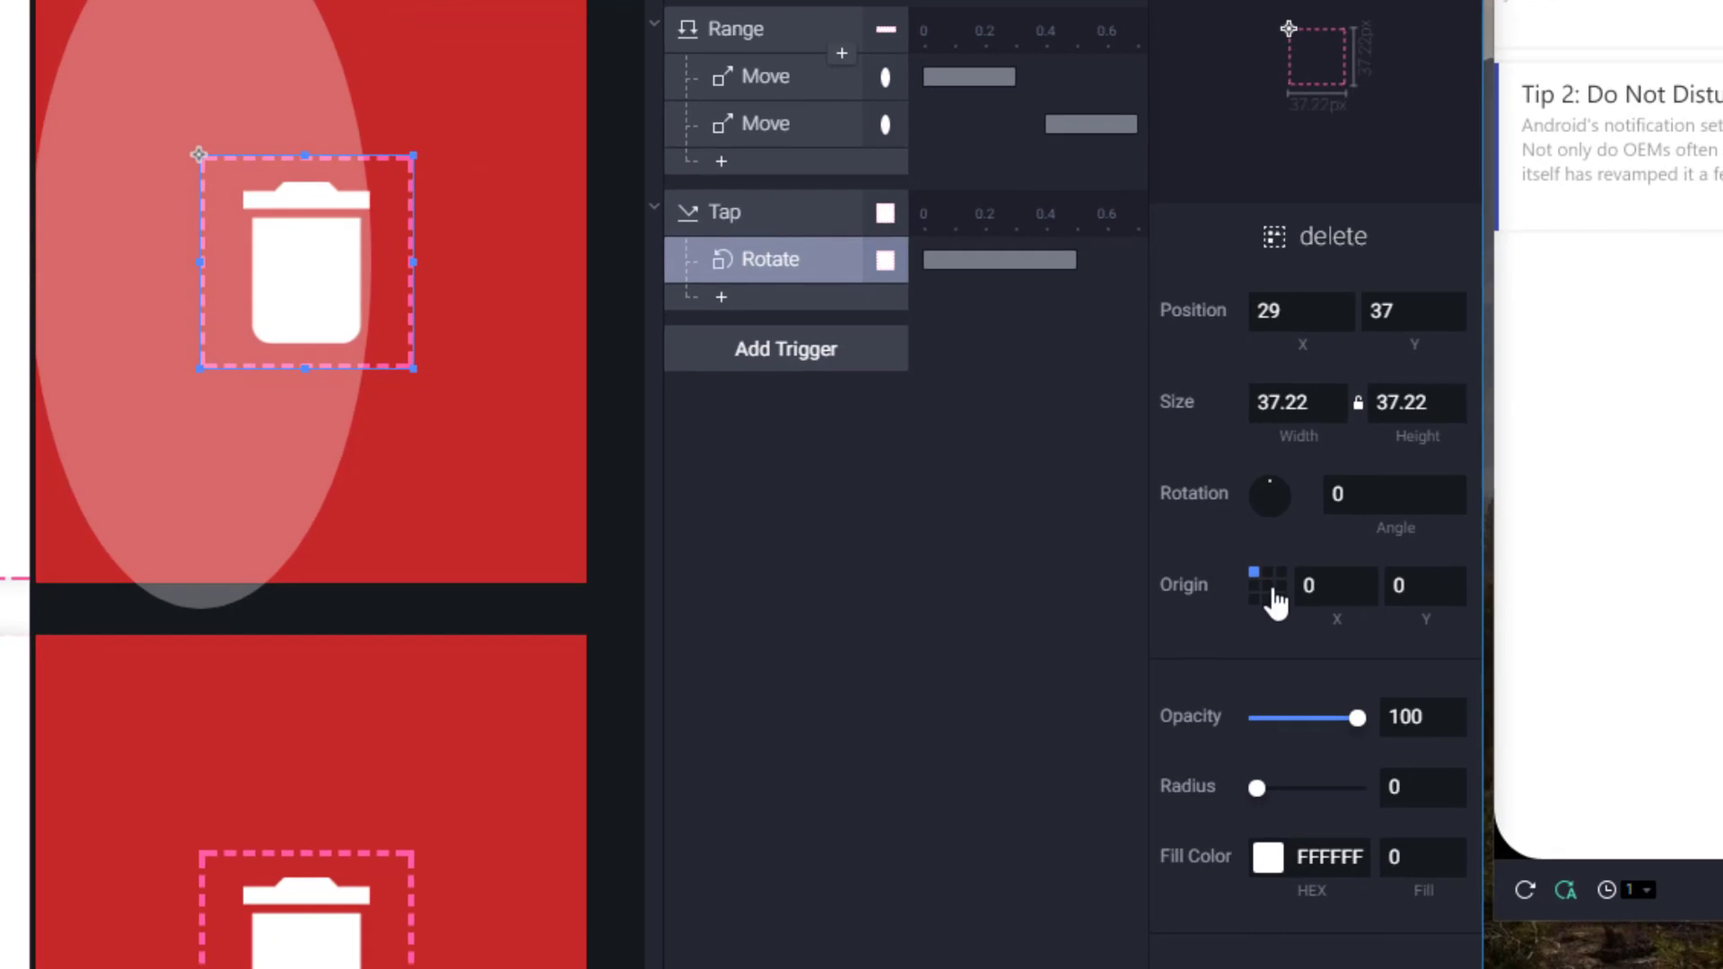
{"action": "left_click", "coordinate": [1268, 587]}
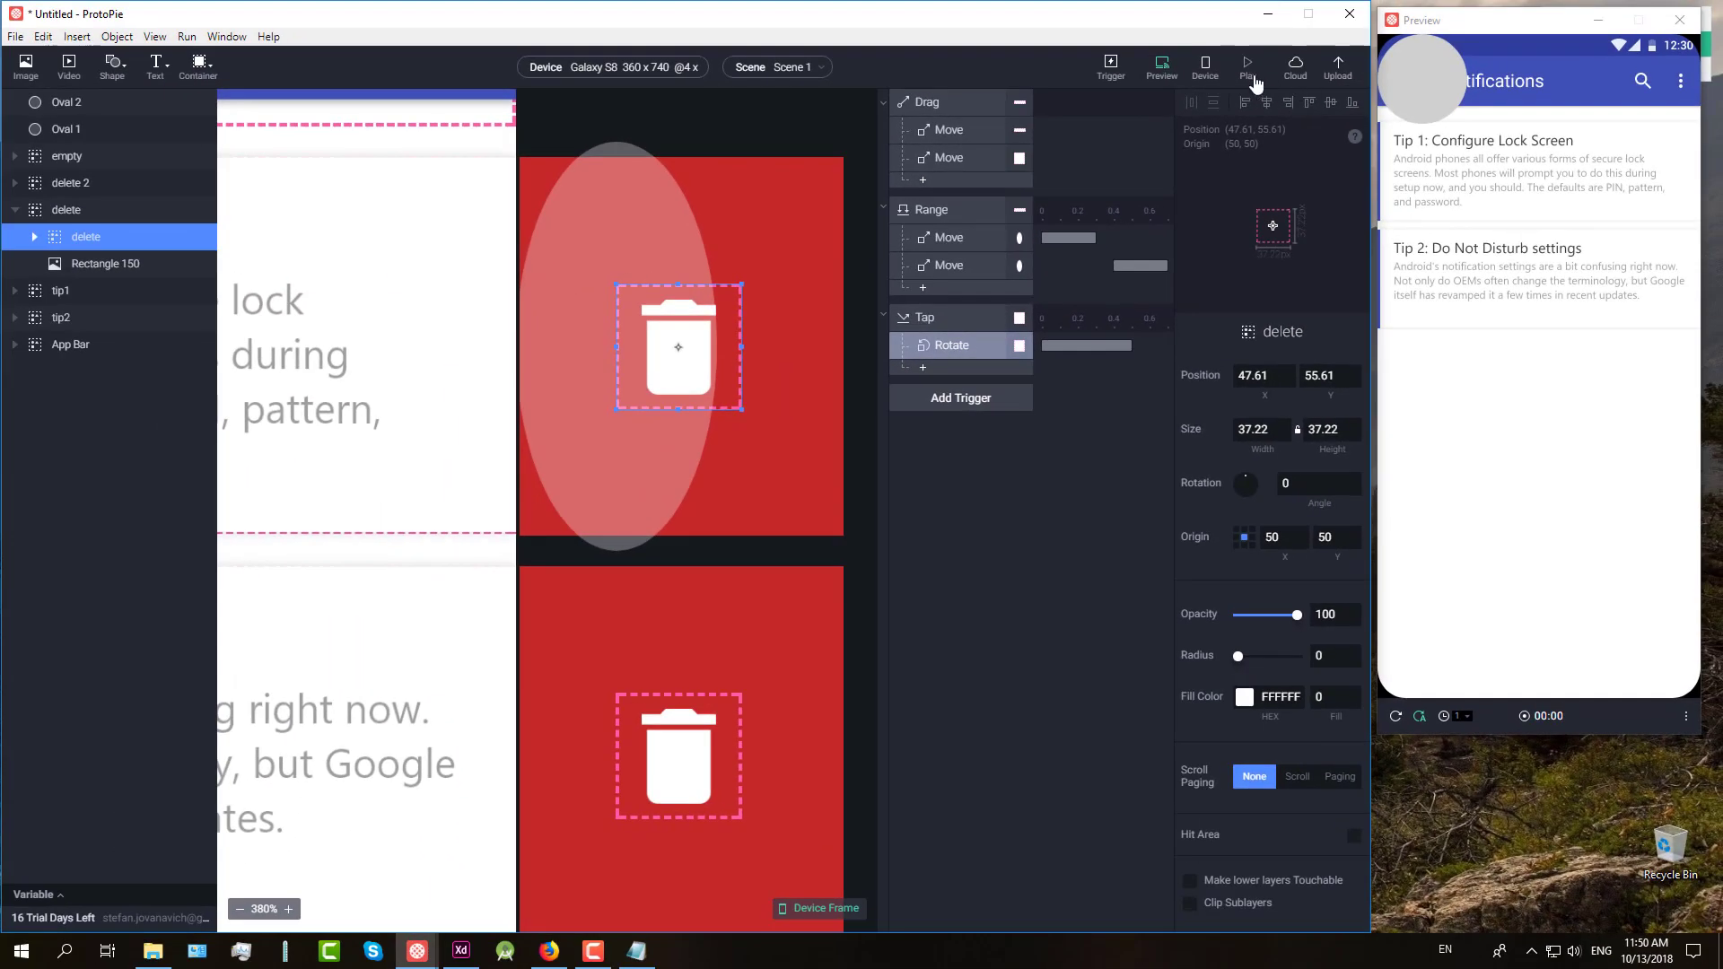
{"action": "left_click_drag", "start_coordinate": [1578, 169], "coordinate": [1427, 168]}
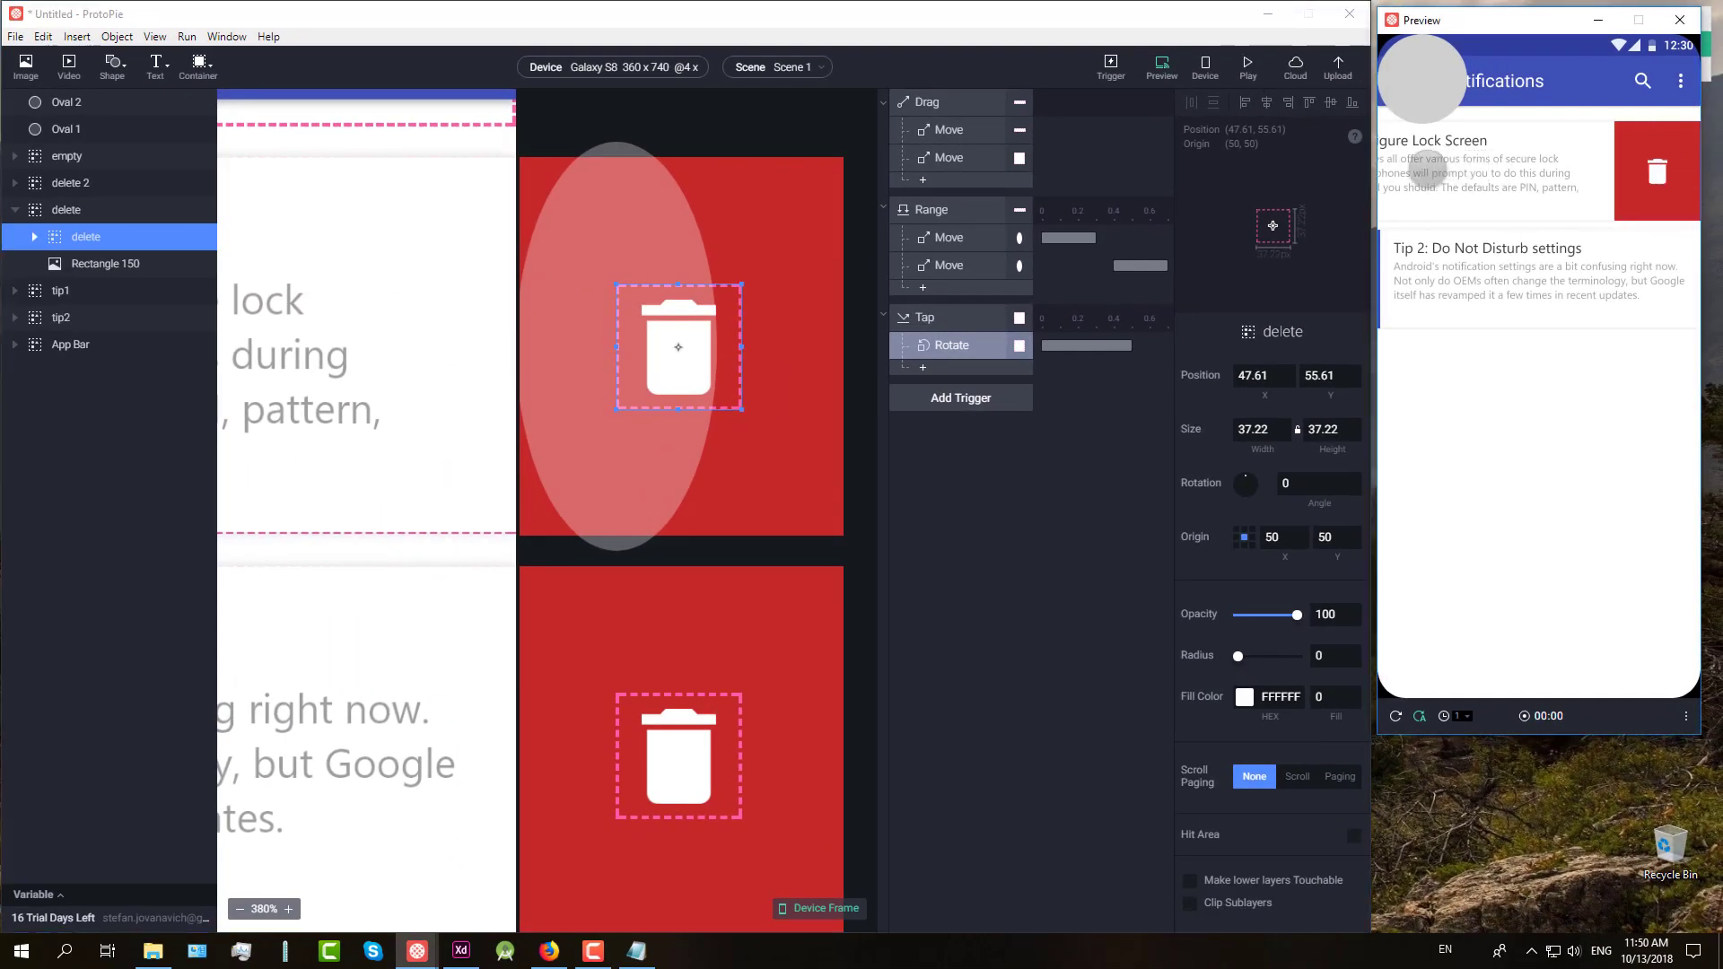
{"action": "left_click", "coordinate": [1656, 175]}
Step: Set the Rotate response's duration to 0.8 and test swiping Tip 1 and tapping its trash icon in the preview
{"action": "left_click", "coordinate": [937, 350]}
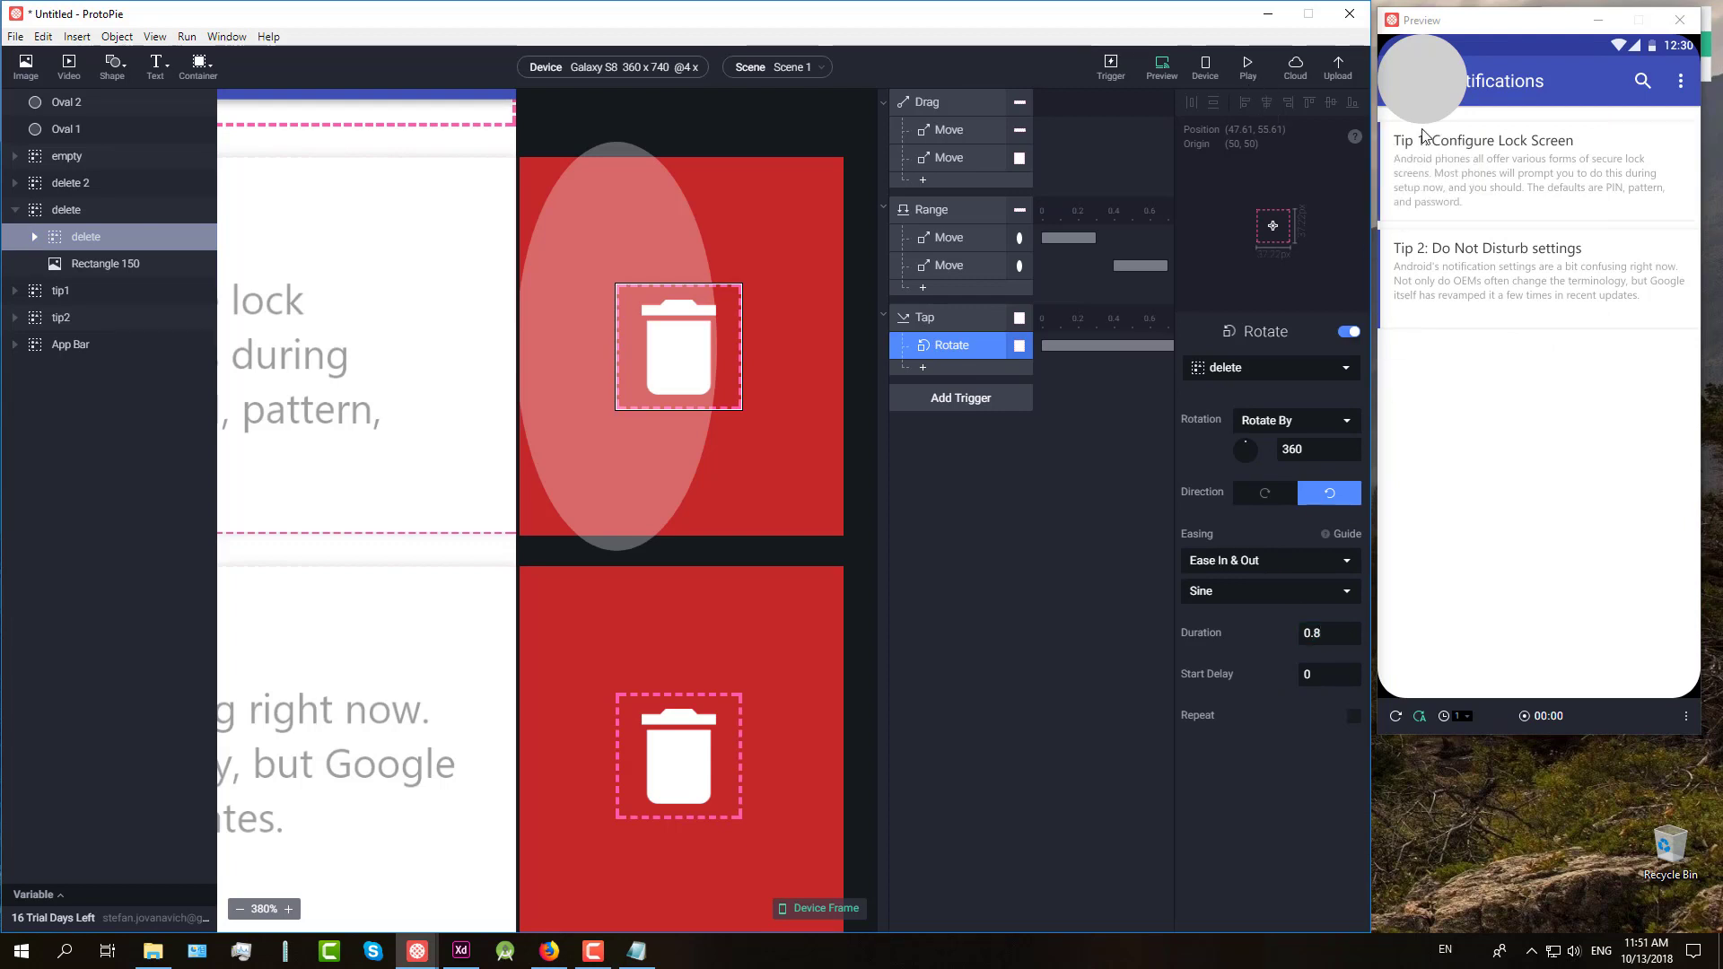
{"action": "left_click", "coordinate": [1445, 188]}
{"action": "left_click", "coordinate": [1657, 171]}
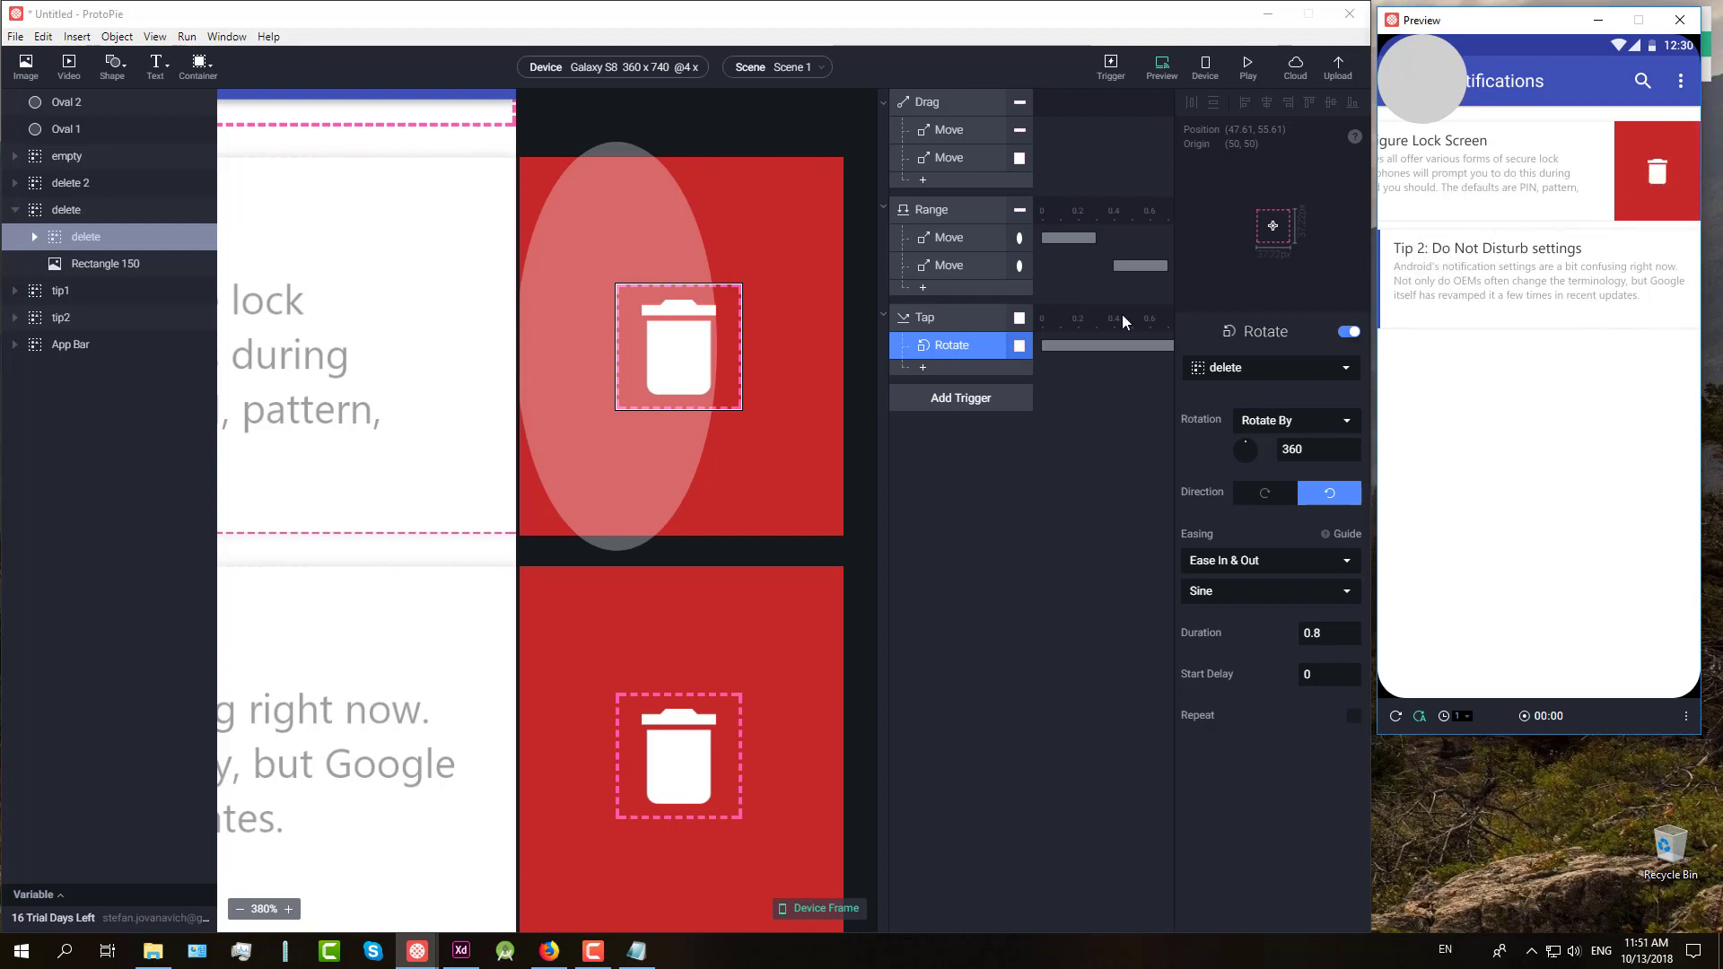
Step: Add an Opacity response to the Tap trigger and target it at the outer delete group
{"action": "left_click", "coordinate": [923, 368]}
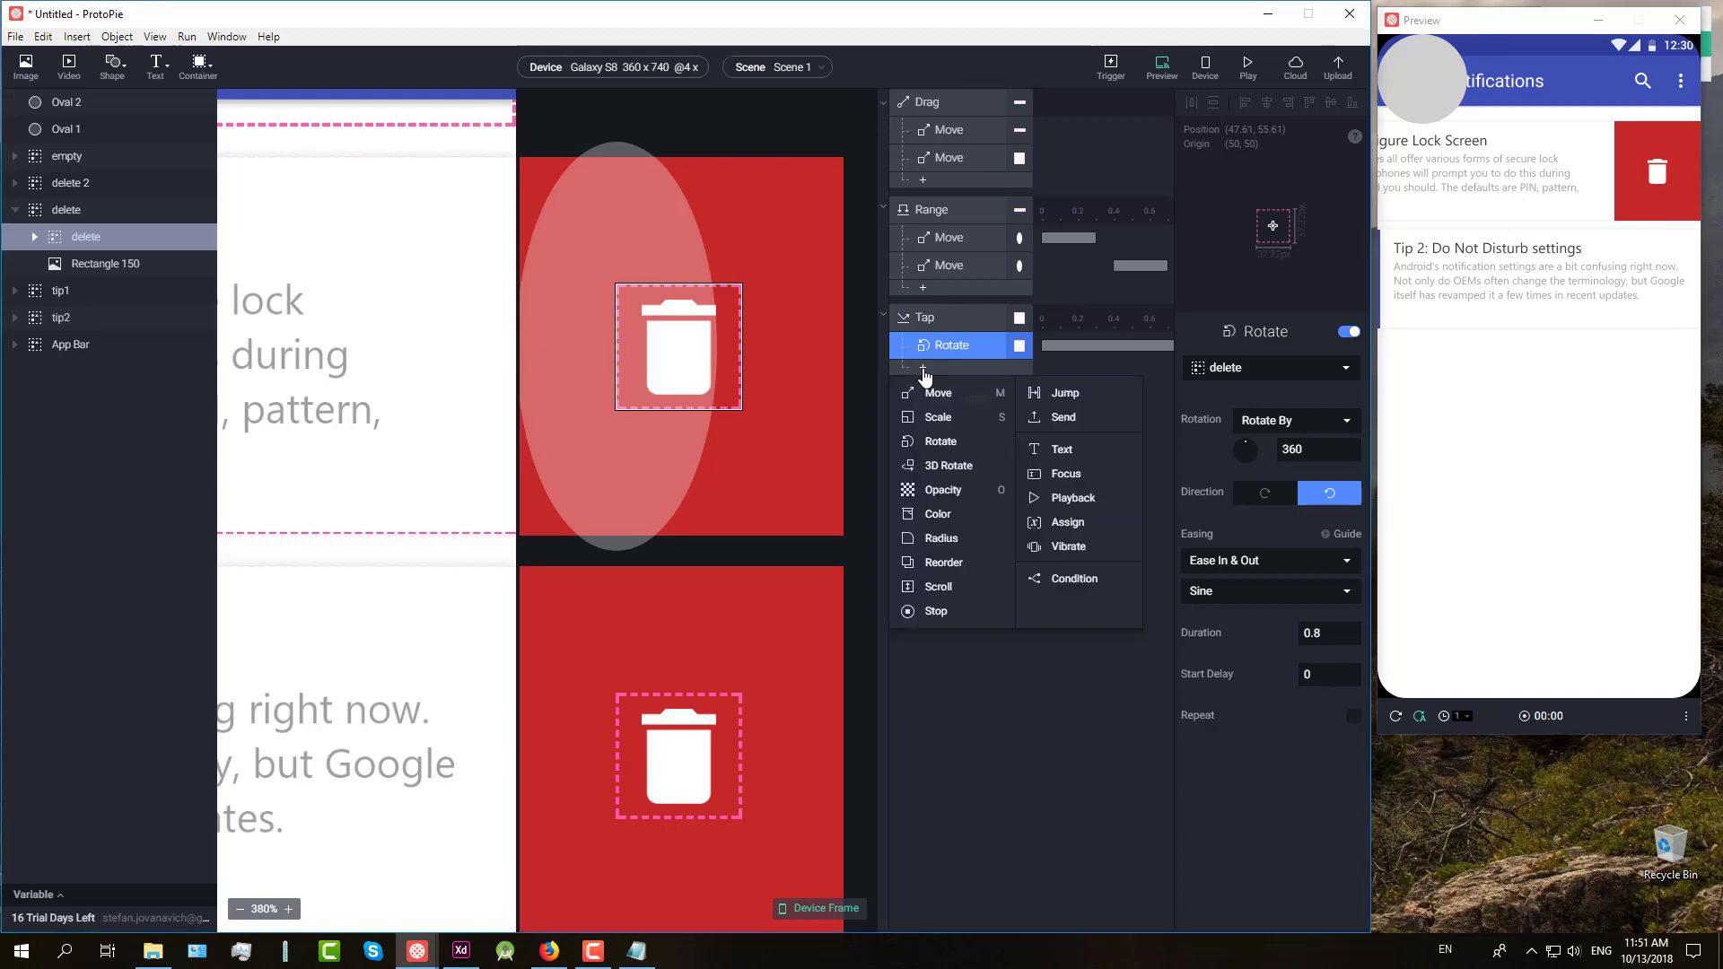
{"action": "left_click", "coordinate": [943, 490]}
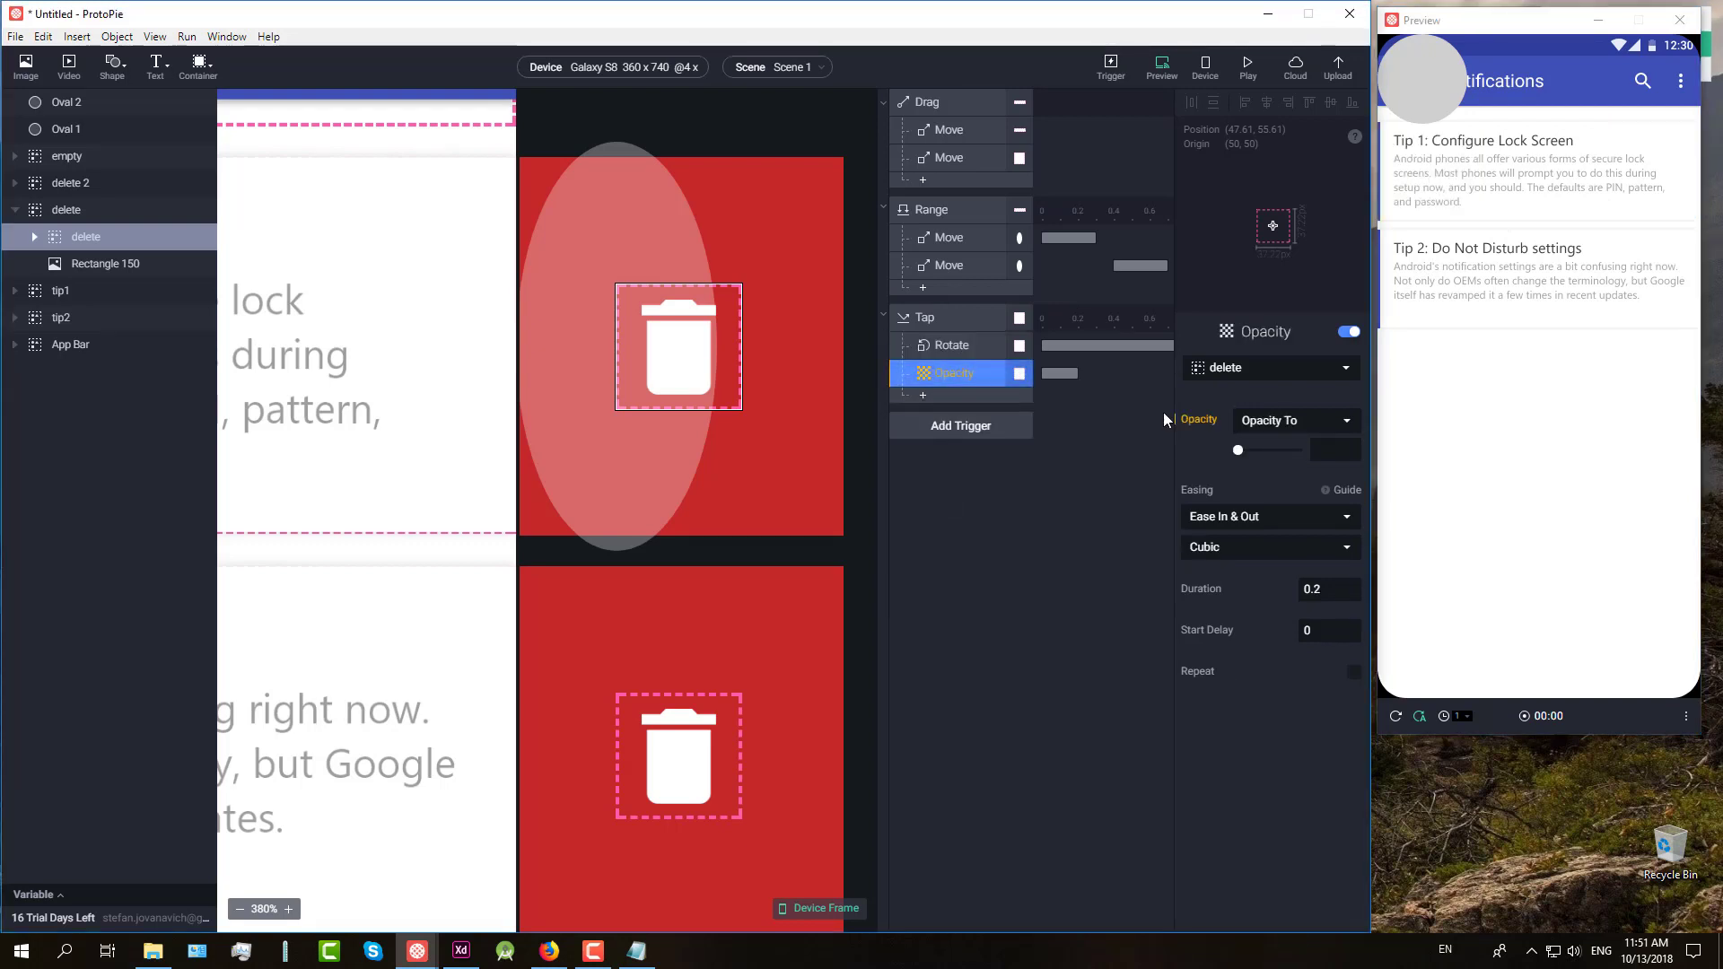
{"action": "left_click", "coordinate": [1341, 373]}
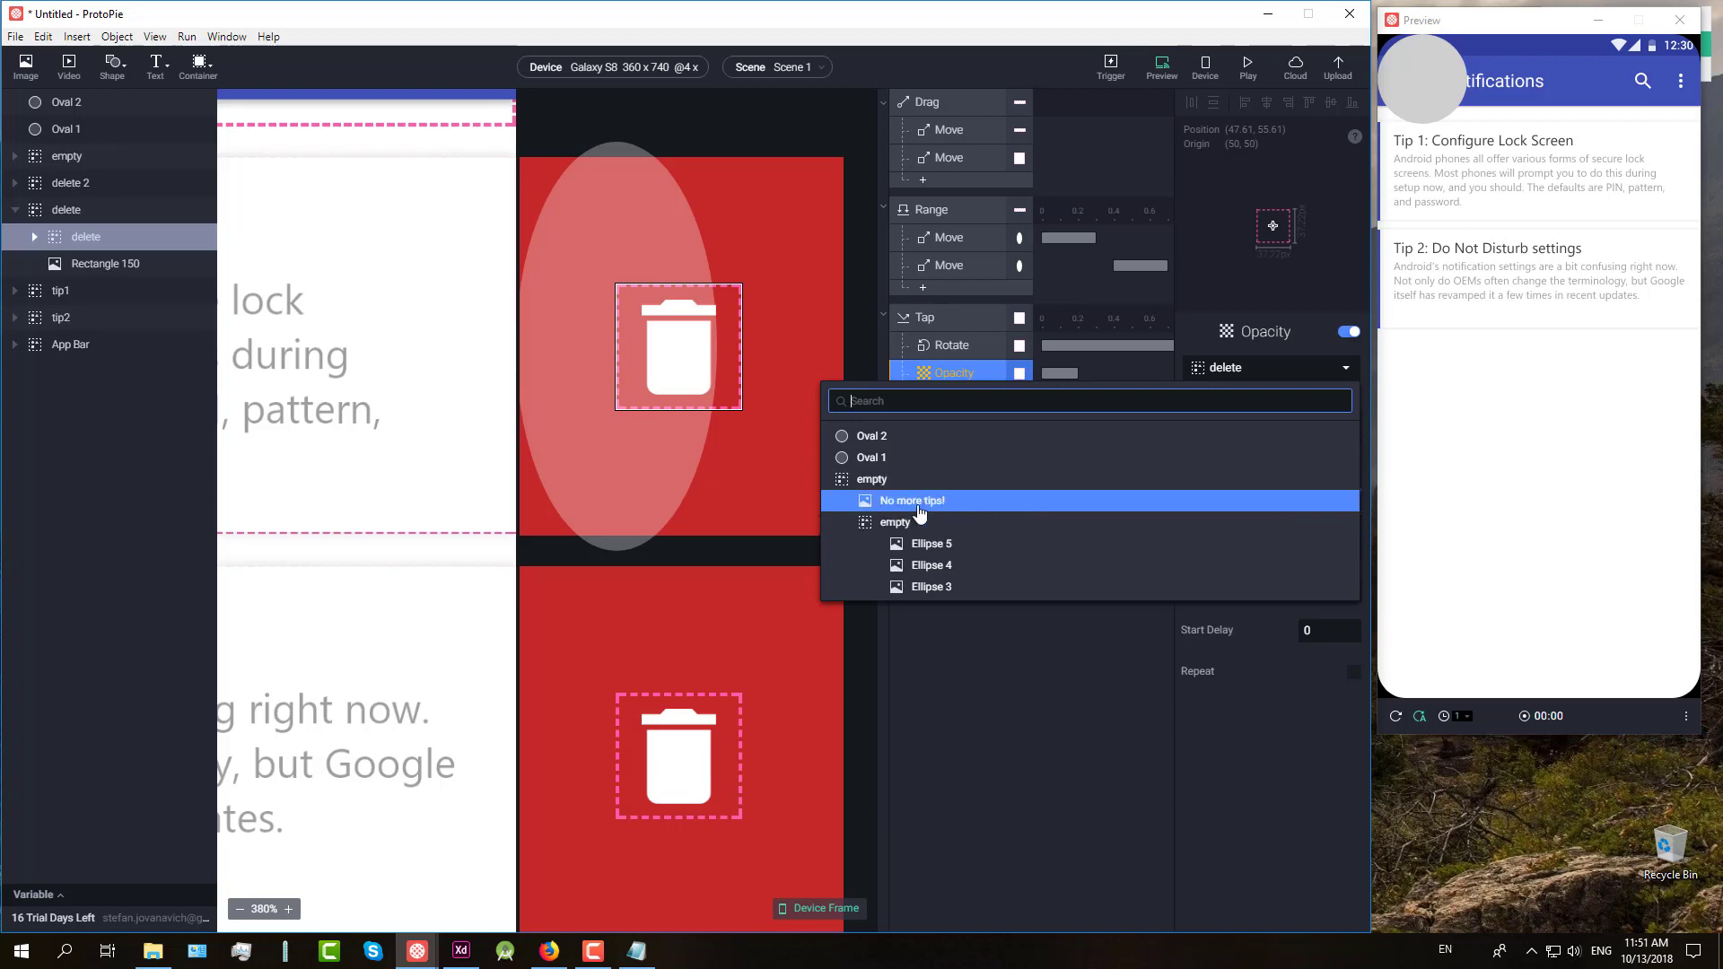
{"action": "scroll", "coordinate": [920, 510], "scroll_direction": "down", "scroll_amount": 6}
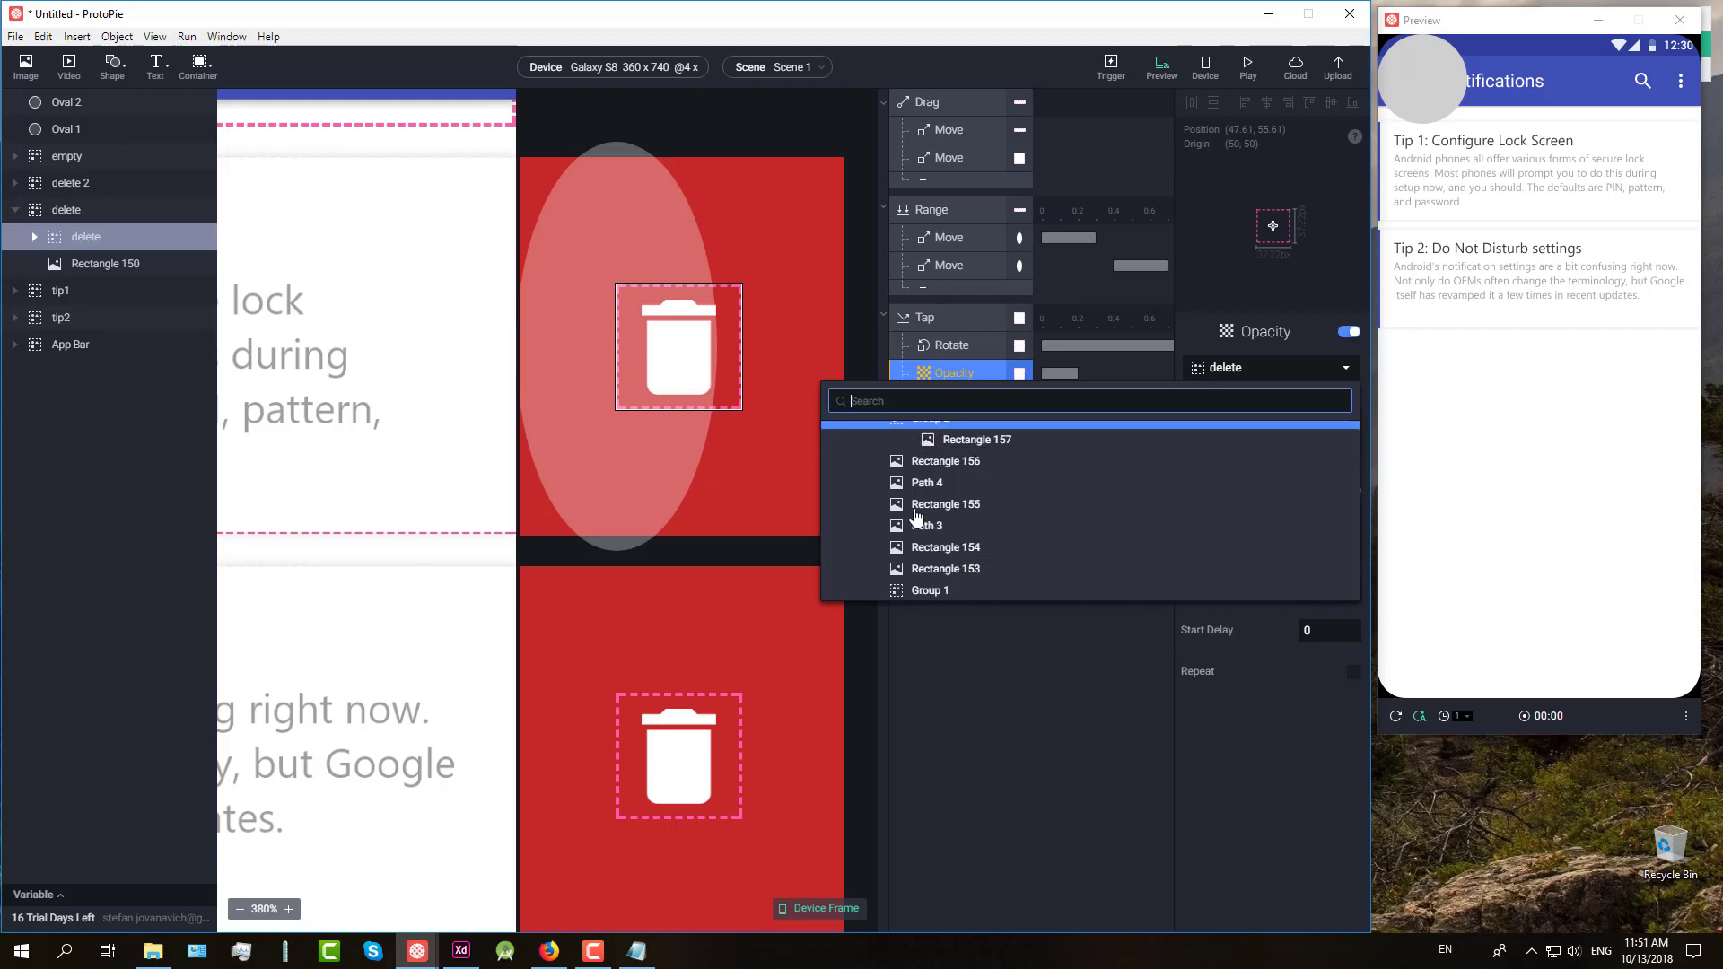
{"action": "scroll", "coordinate": [916, 516], "scroll_direction": "down", "scroll_amount": 5}
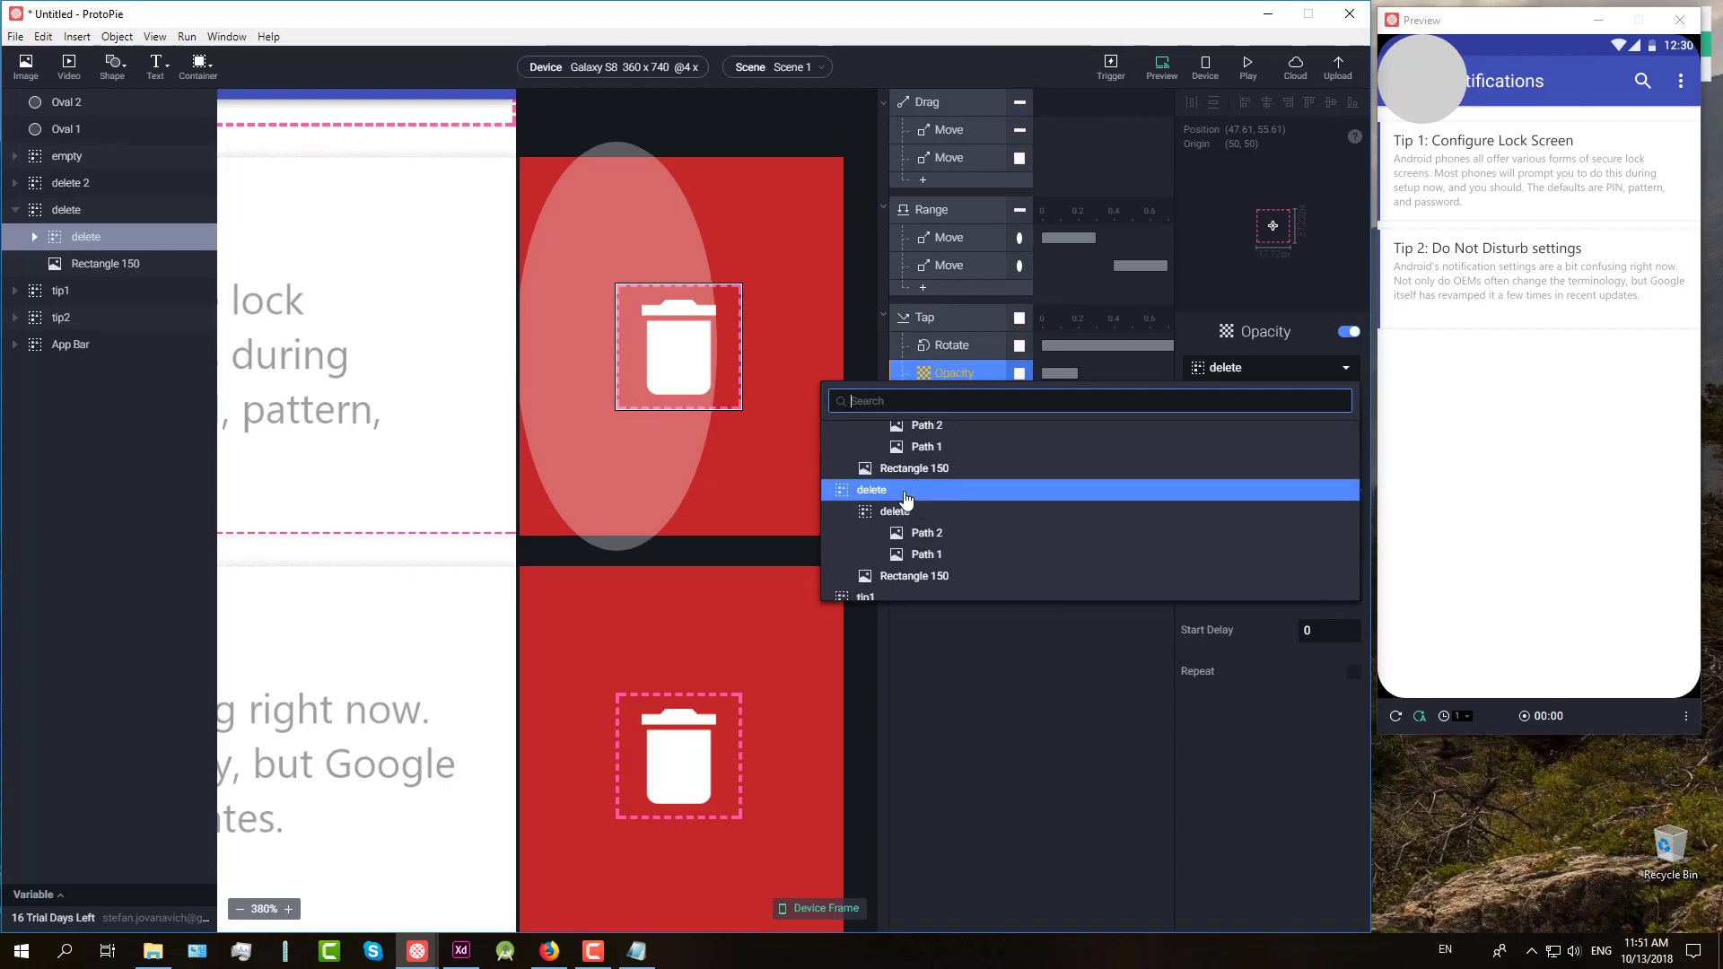
{"action": "left_click", "coordinate": [906, 499]}
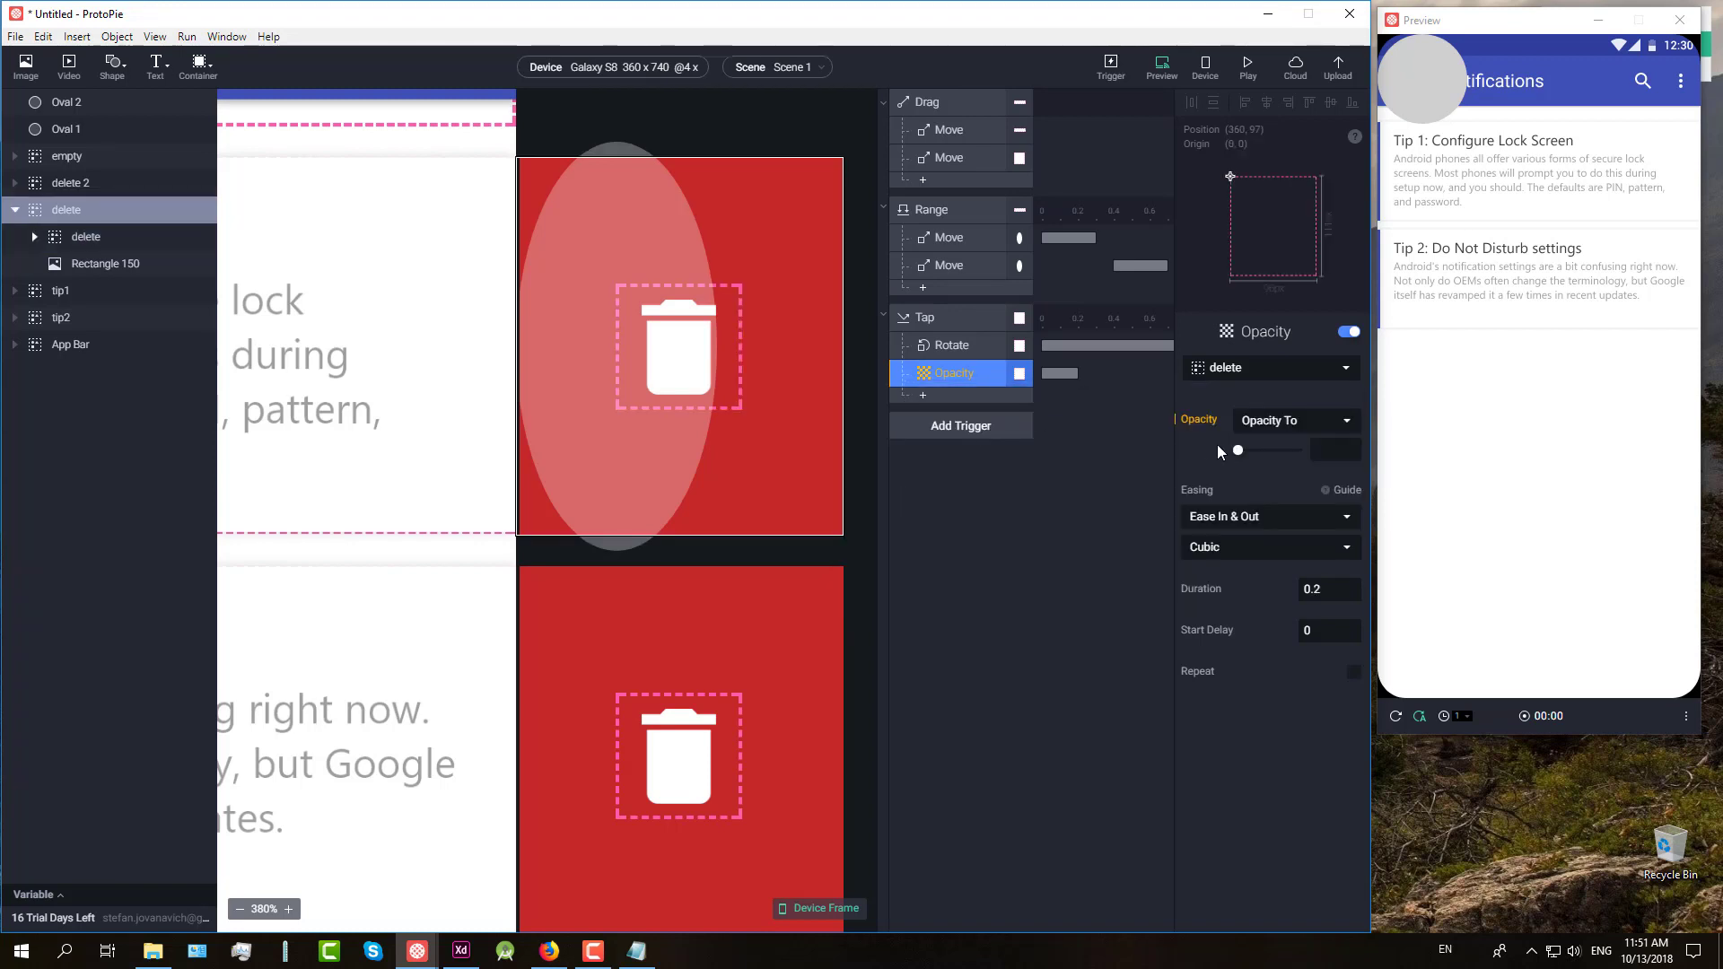
Step: Set the outer delete group's Opacity response to 0 with a duration of 0.6
{"action": "left_click", "coordinate": [1316, 450]}
{"action": "double_click", "coordinate": [1315, 588]}
{"action": "left_click", "coordinate": [1032, 562]}
Step: Add a second Opacity response to the Tap trigger with opacity 0 and a duration of 0.6
{"action": "left_click", "coordinate": [923, 395]}
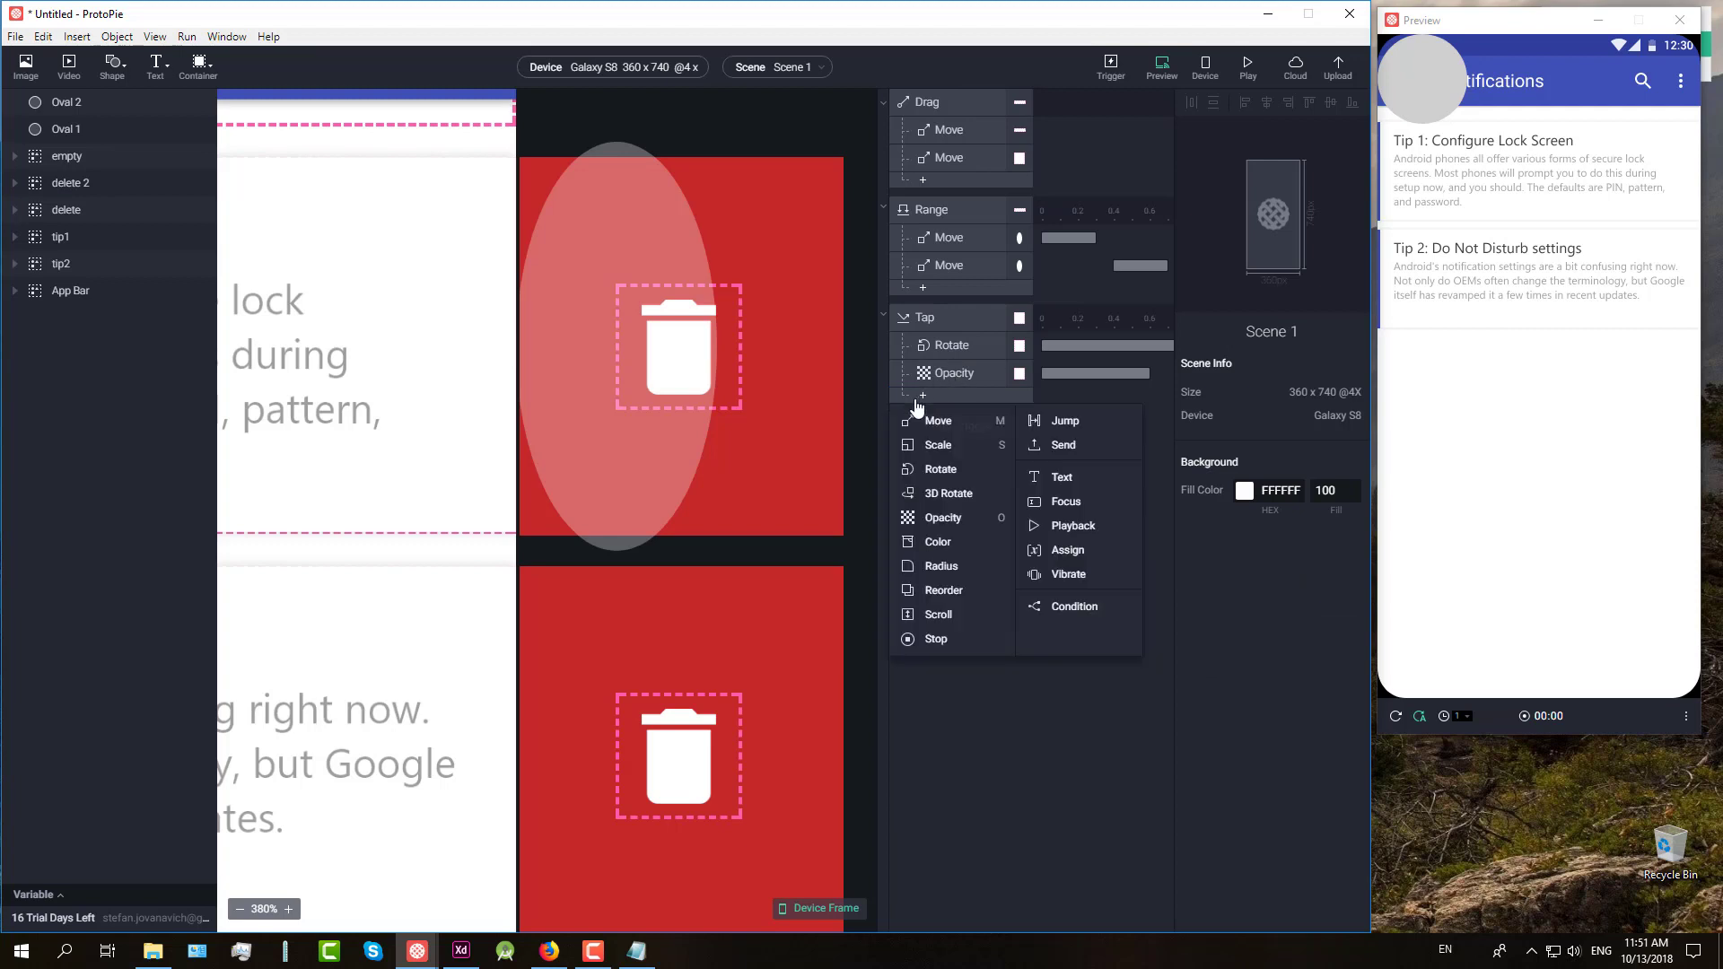
{"action": "left_click", "coordinate": [933, 509]}
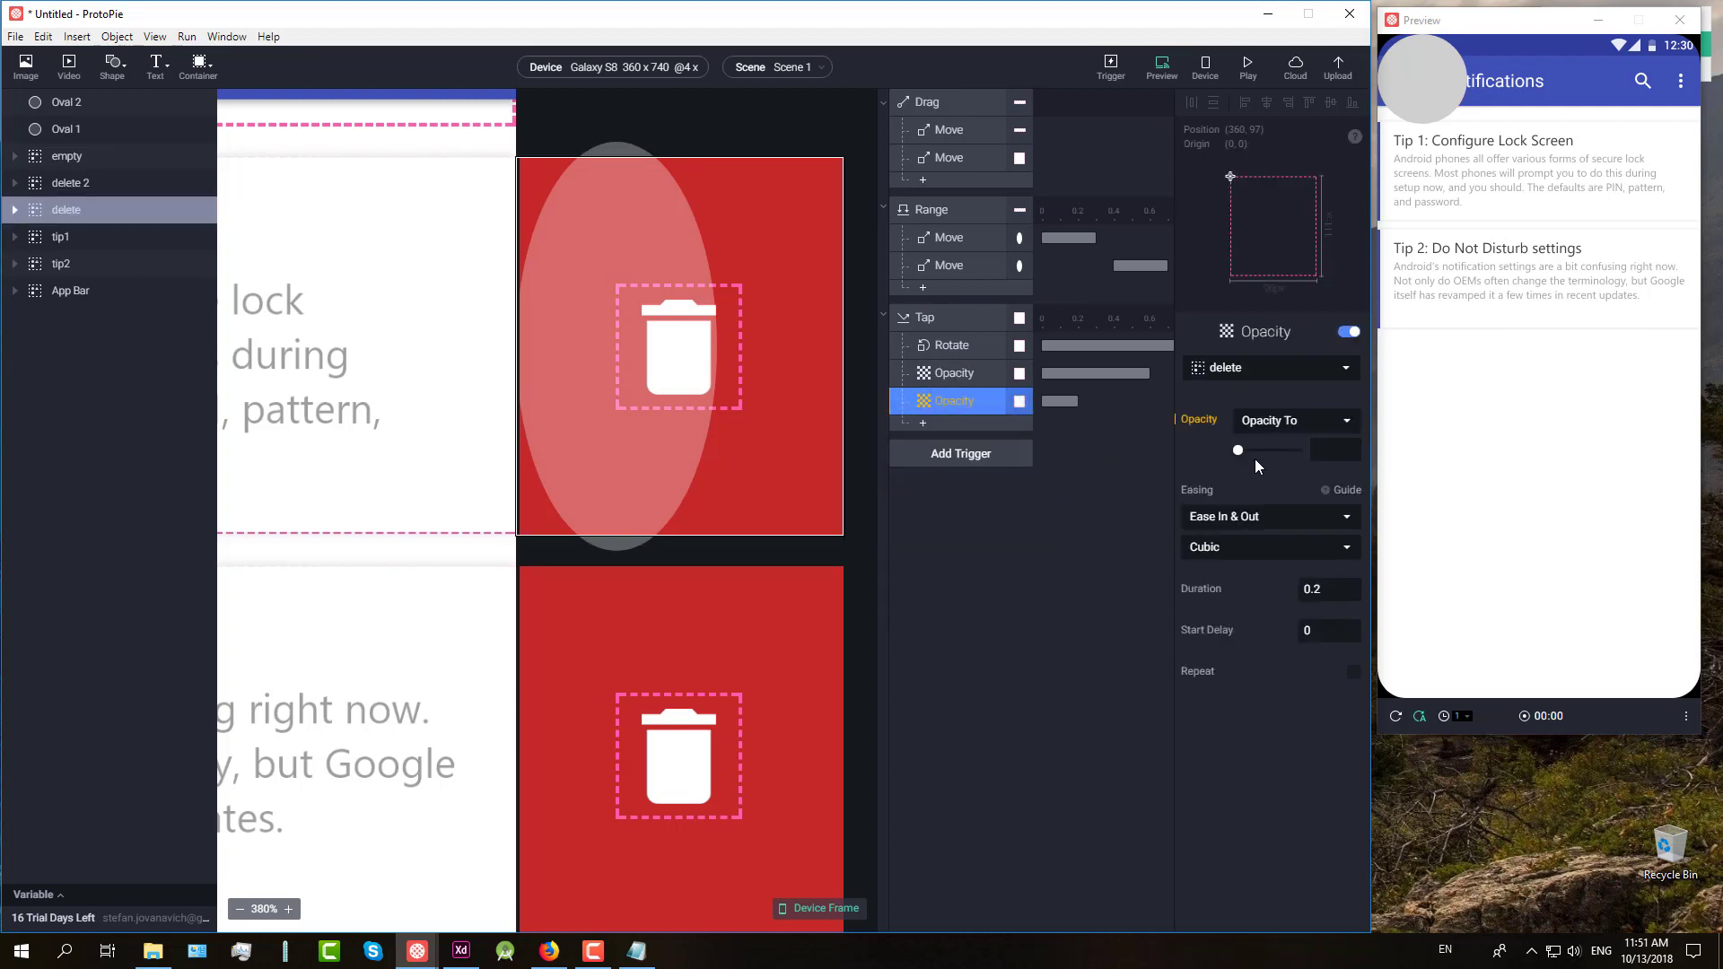
{"action": "double_click", "coordinate": [1315, 588]}
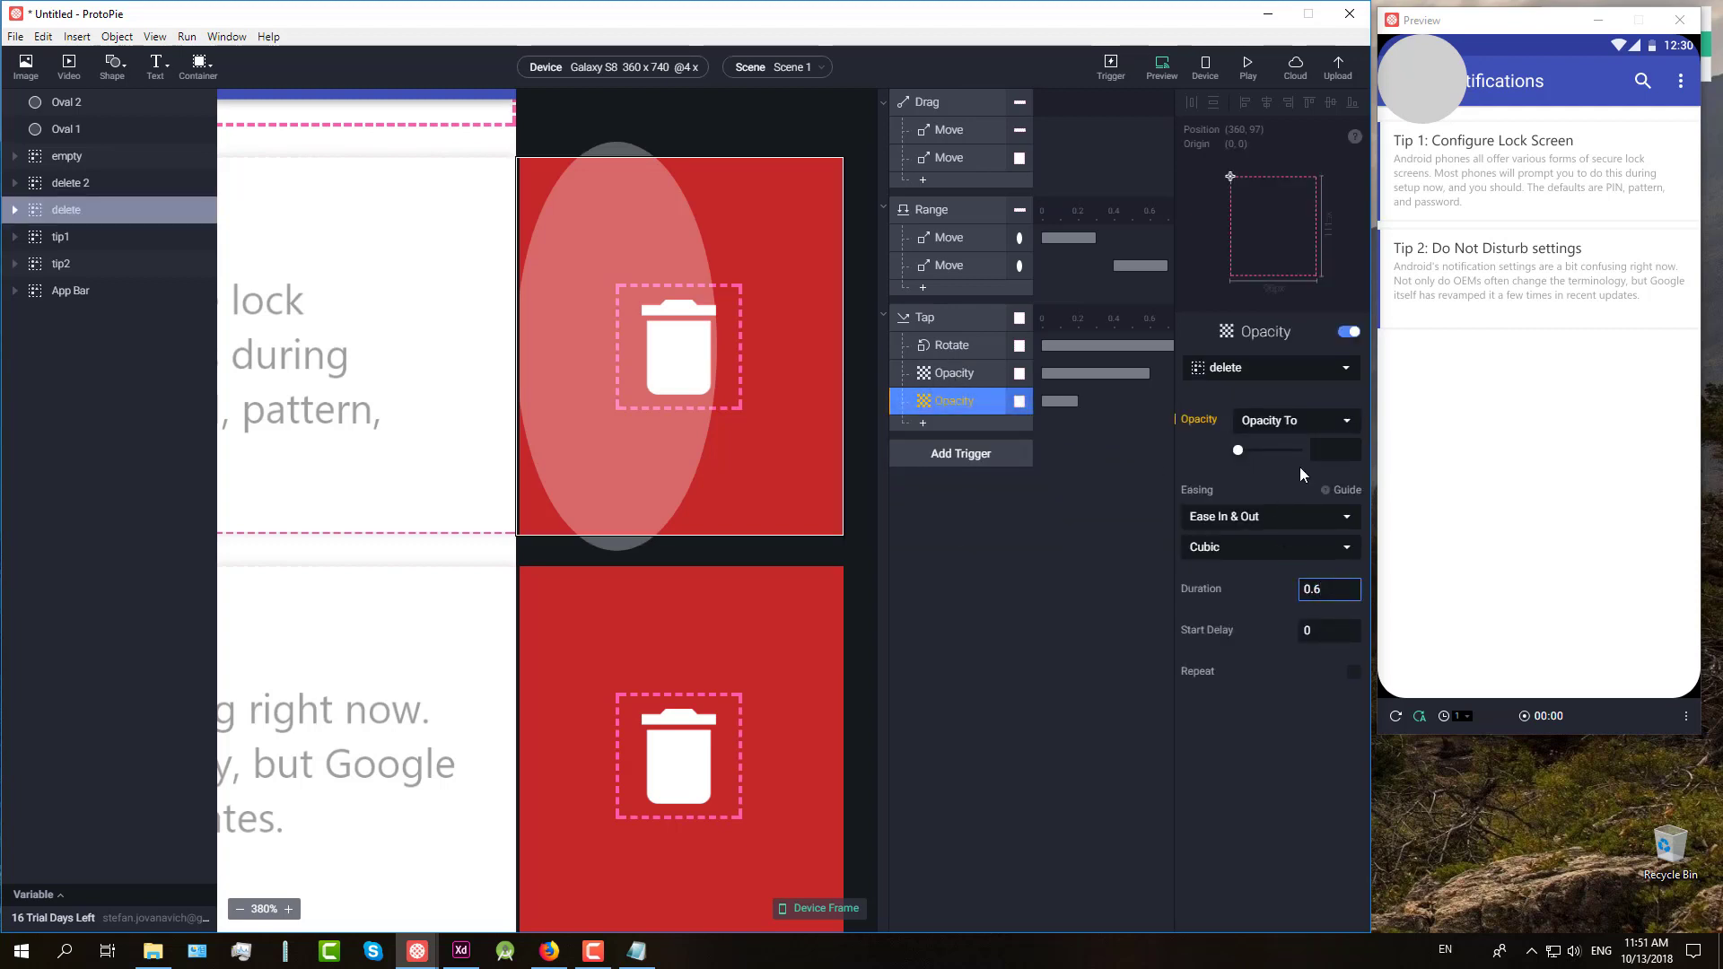
{"action": "left_click", "coordinate": [1317, 449]}
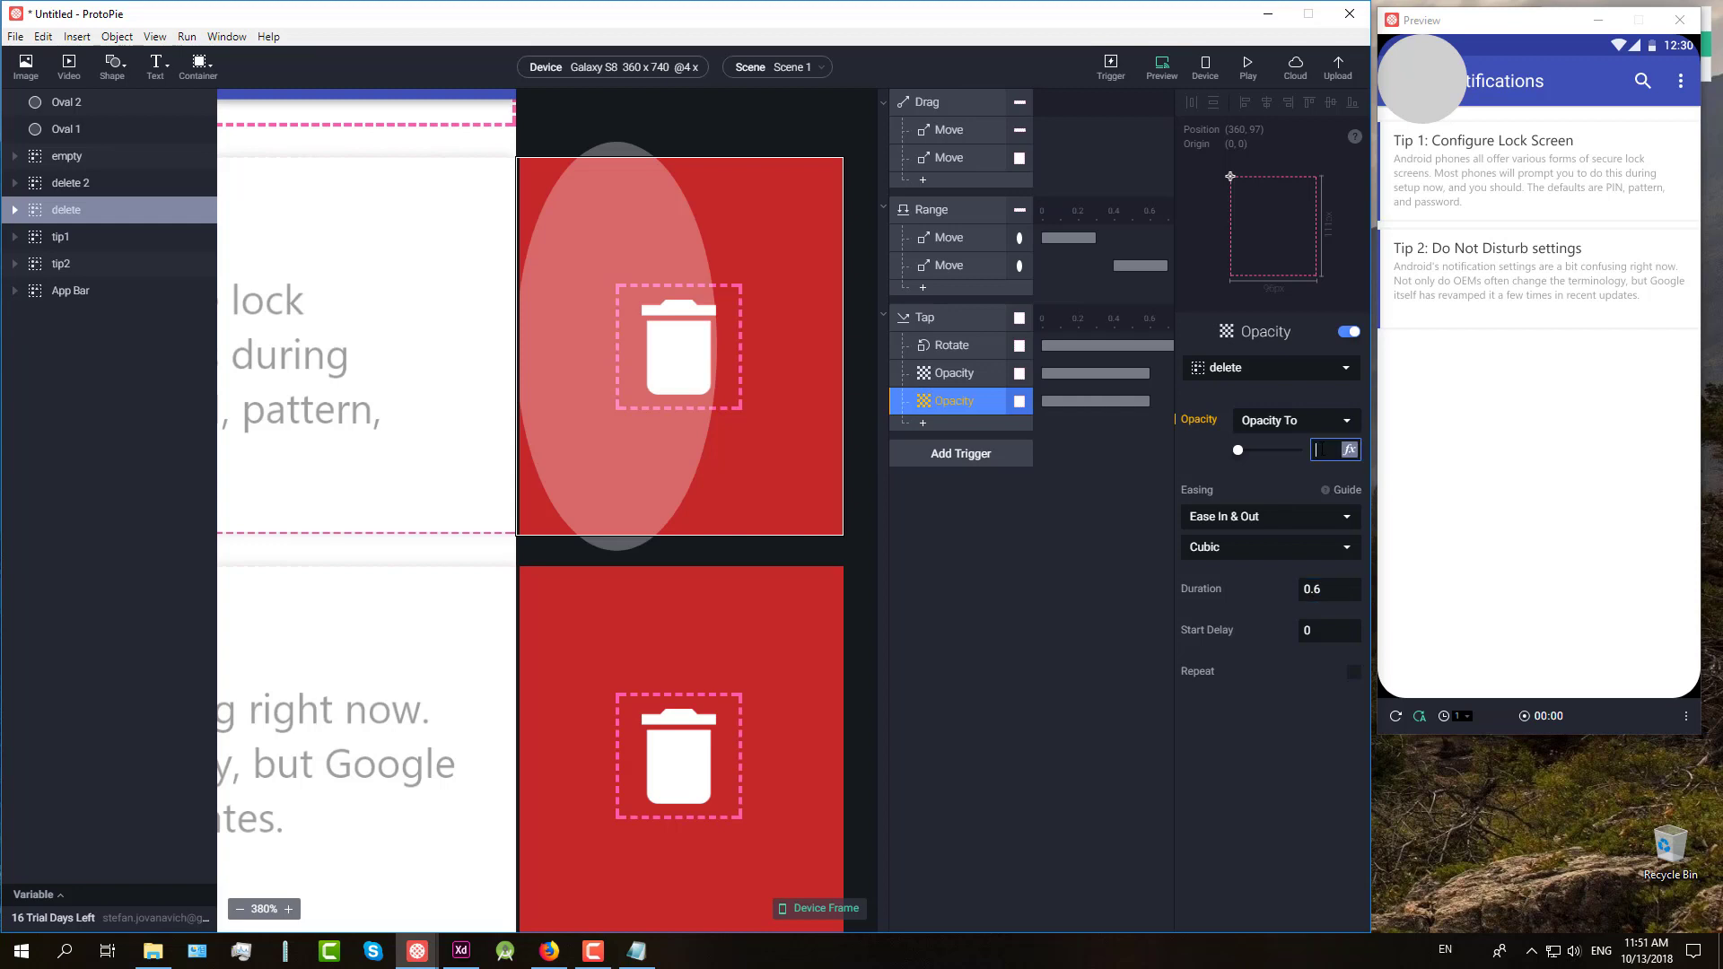
Step: Target the second Opacity response at tip1 and test the Tip 1 swipe and delete tap in the preview
{"action": "left_click", "coordinate": [1334, 369]}
{"action": "scroll", "coordinate": [1062, 504], "scroll_direction": "down", "scroll_amount": 5}
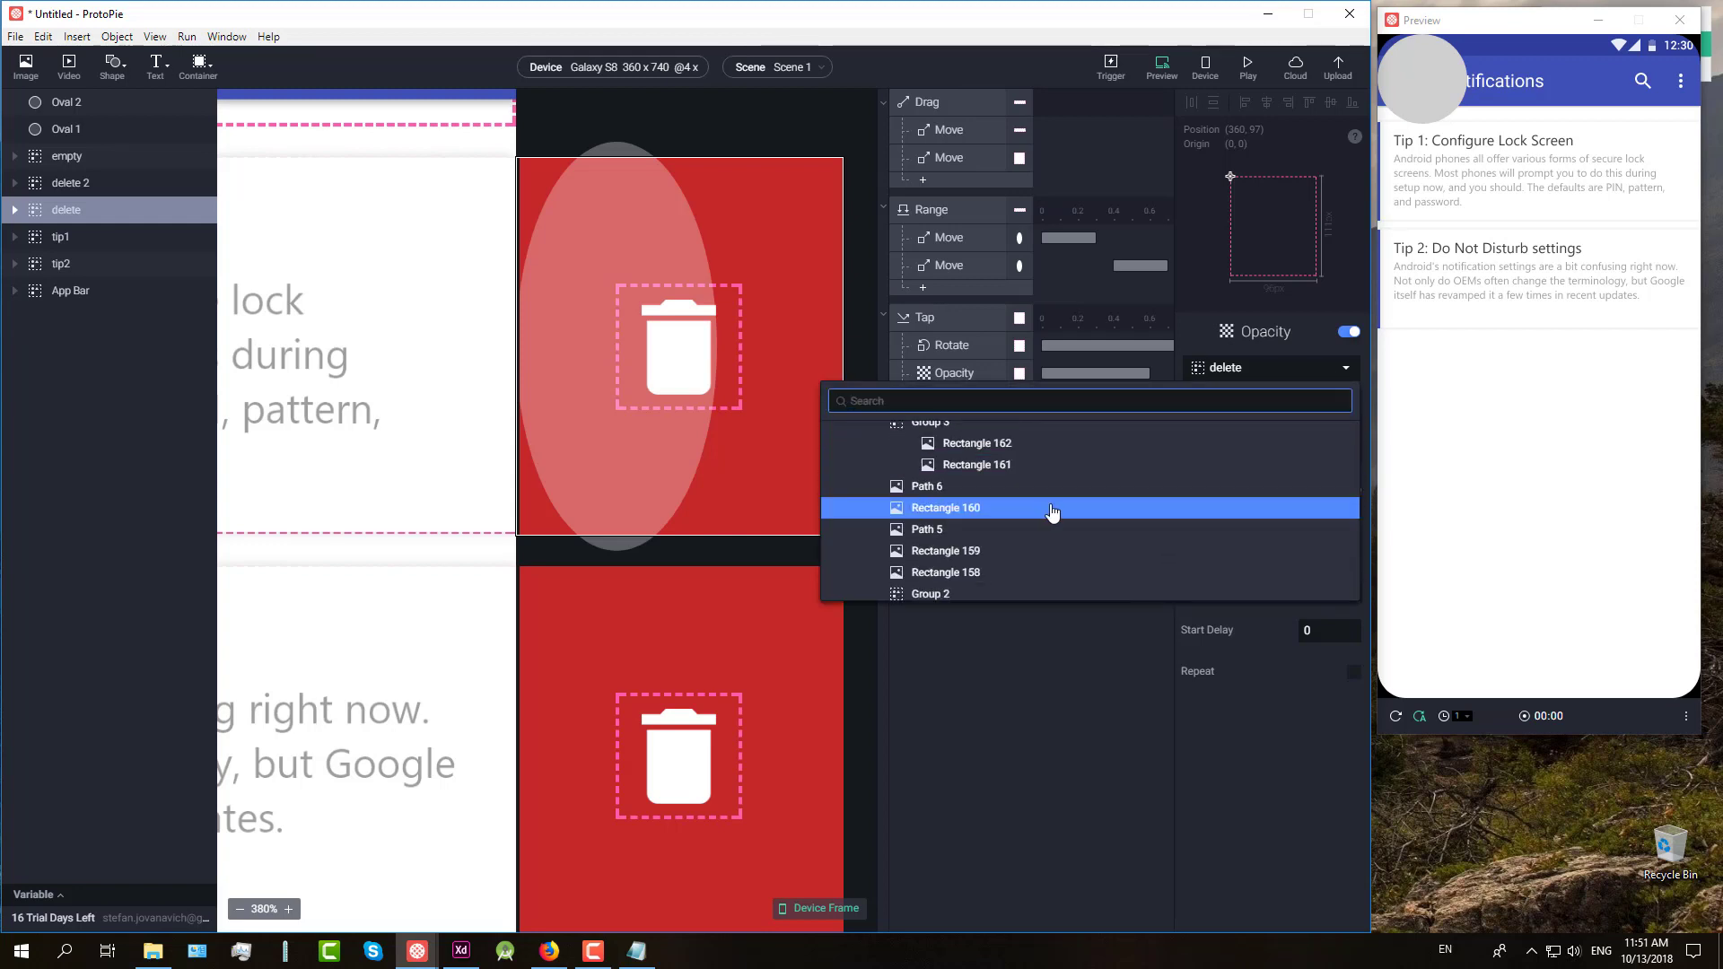
{"action": "scroll", "coordinate": [1041, 513], "scroll_direction": "down", "scroll_amount": 5}
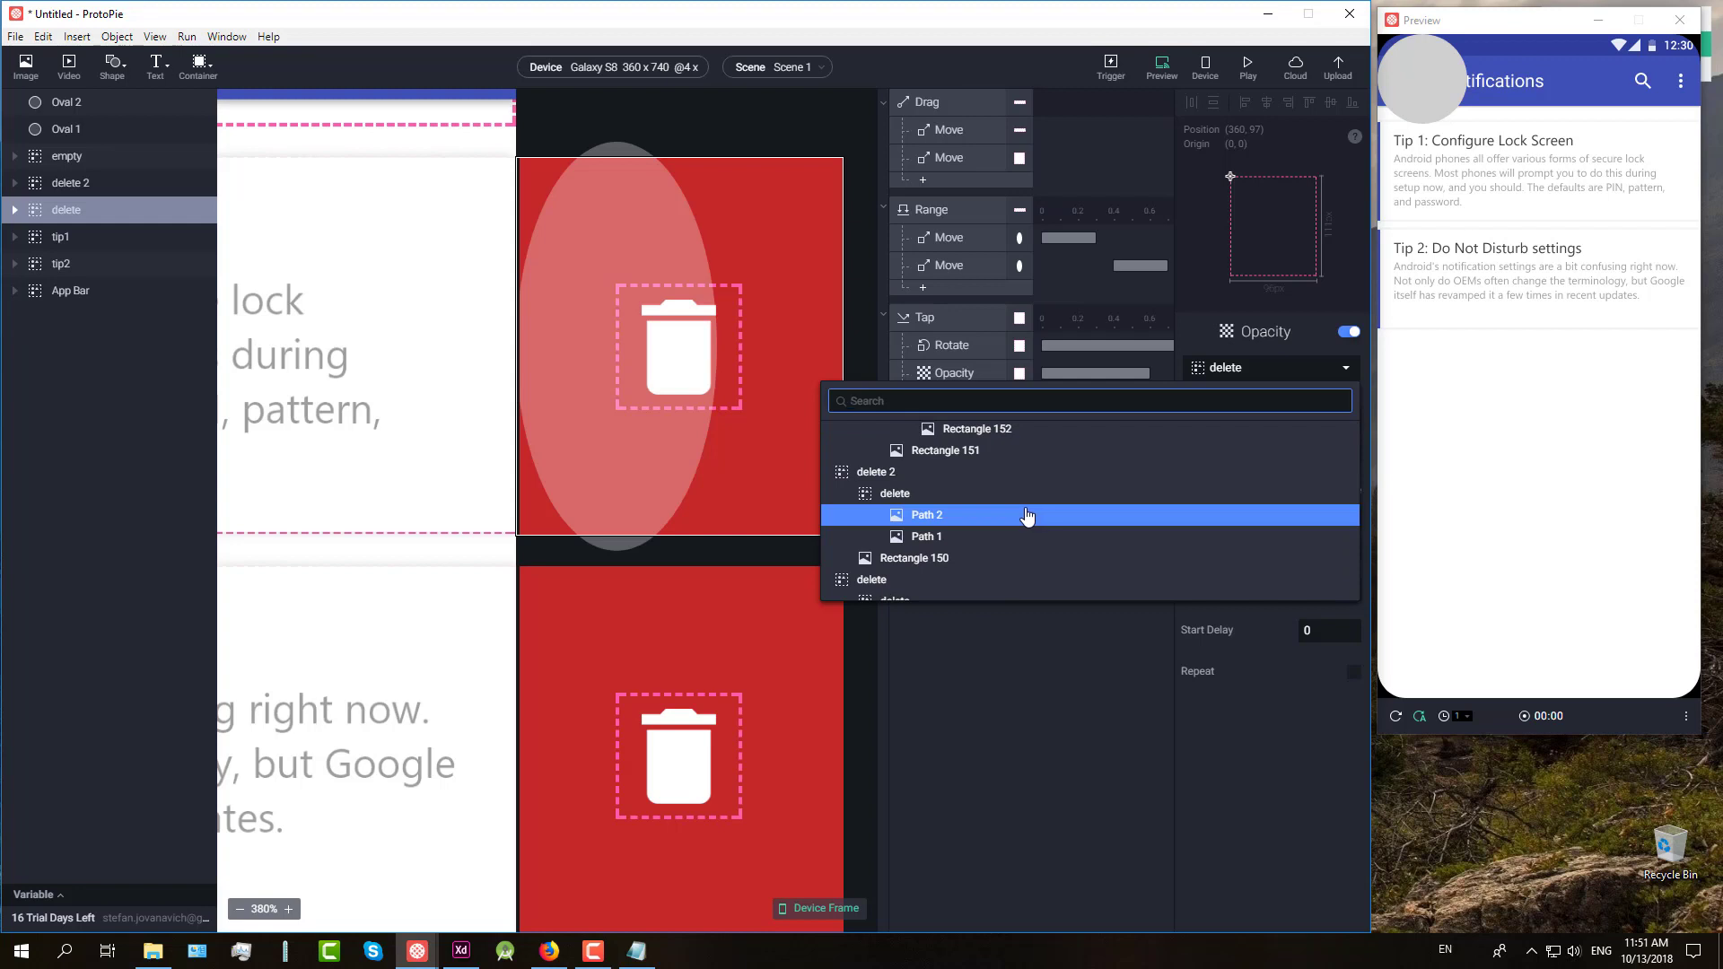
{"action": "scroll", "coordinate": [1028, 516], "scroll_direction": "down", "scroll_amount": 5}
{"action": "left_click", "coordinate": [871, 519]}
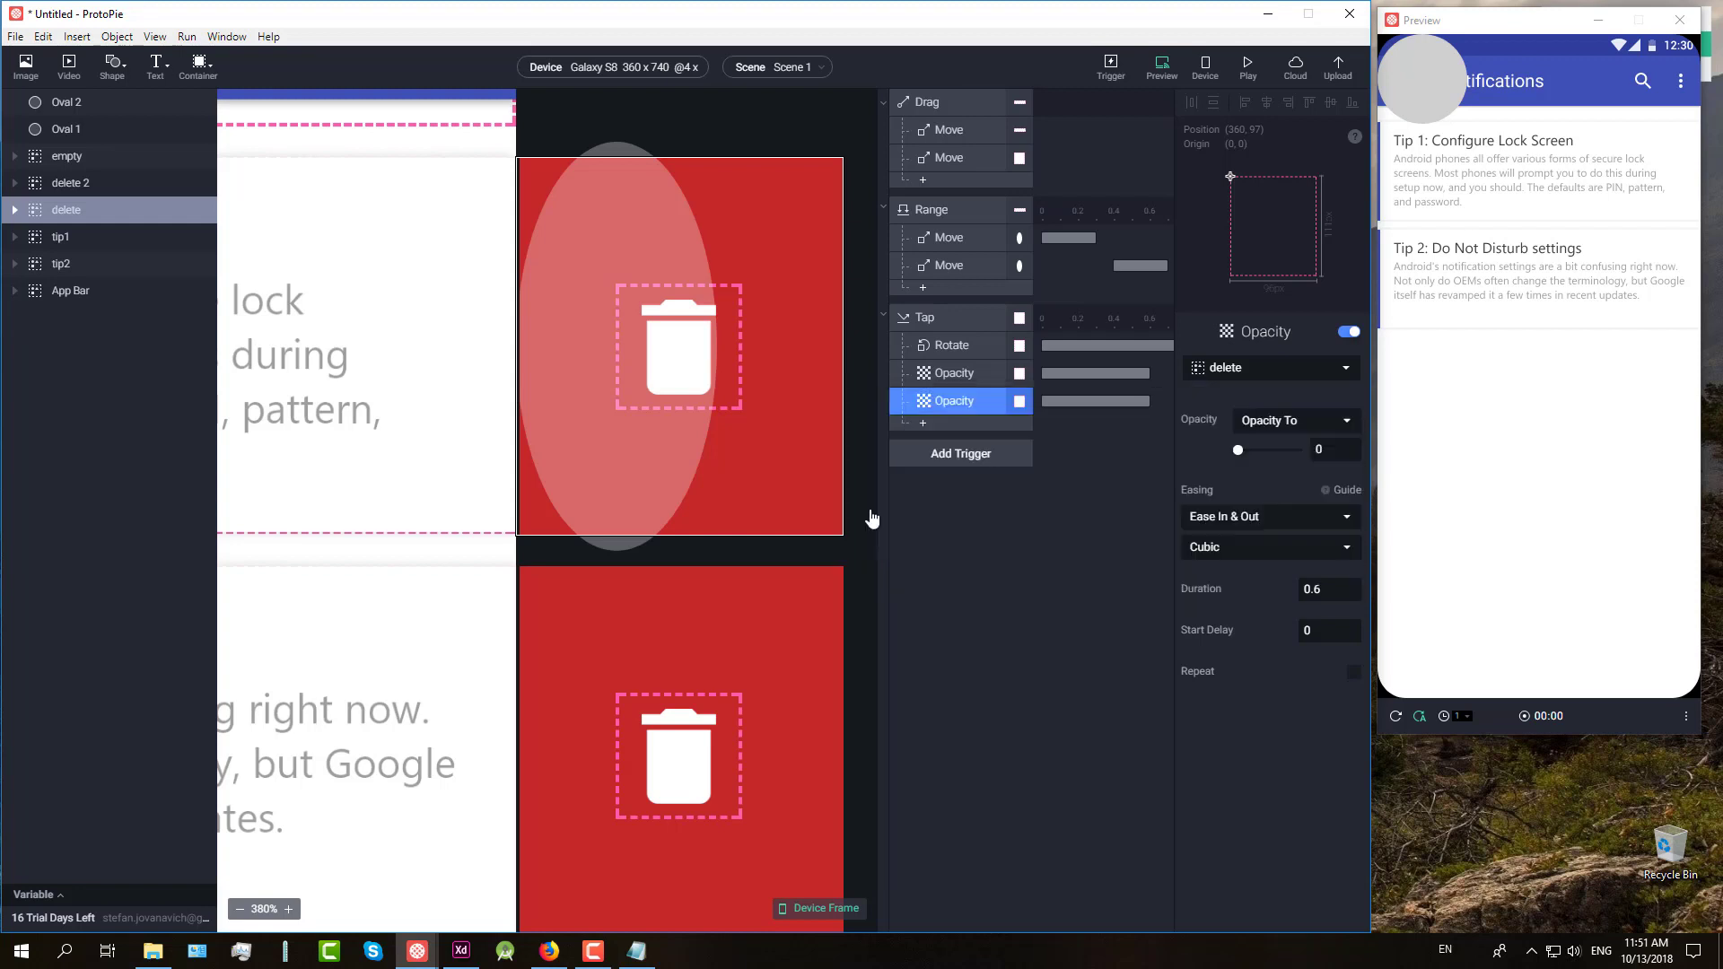
{"action": "left_click", "coordinate": [1064, 522]}
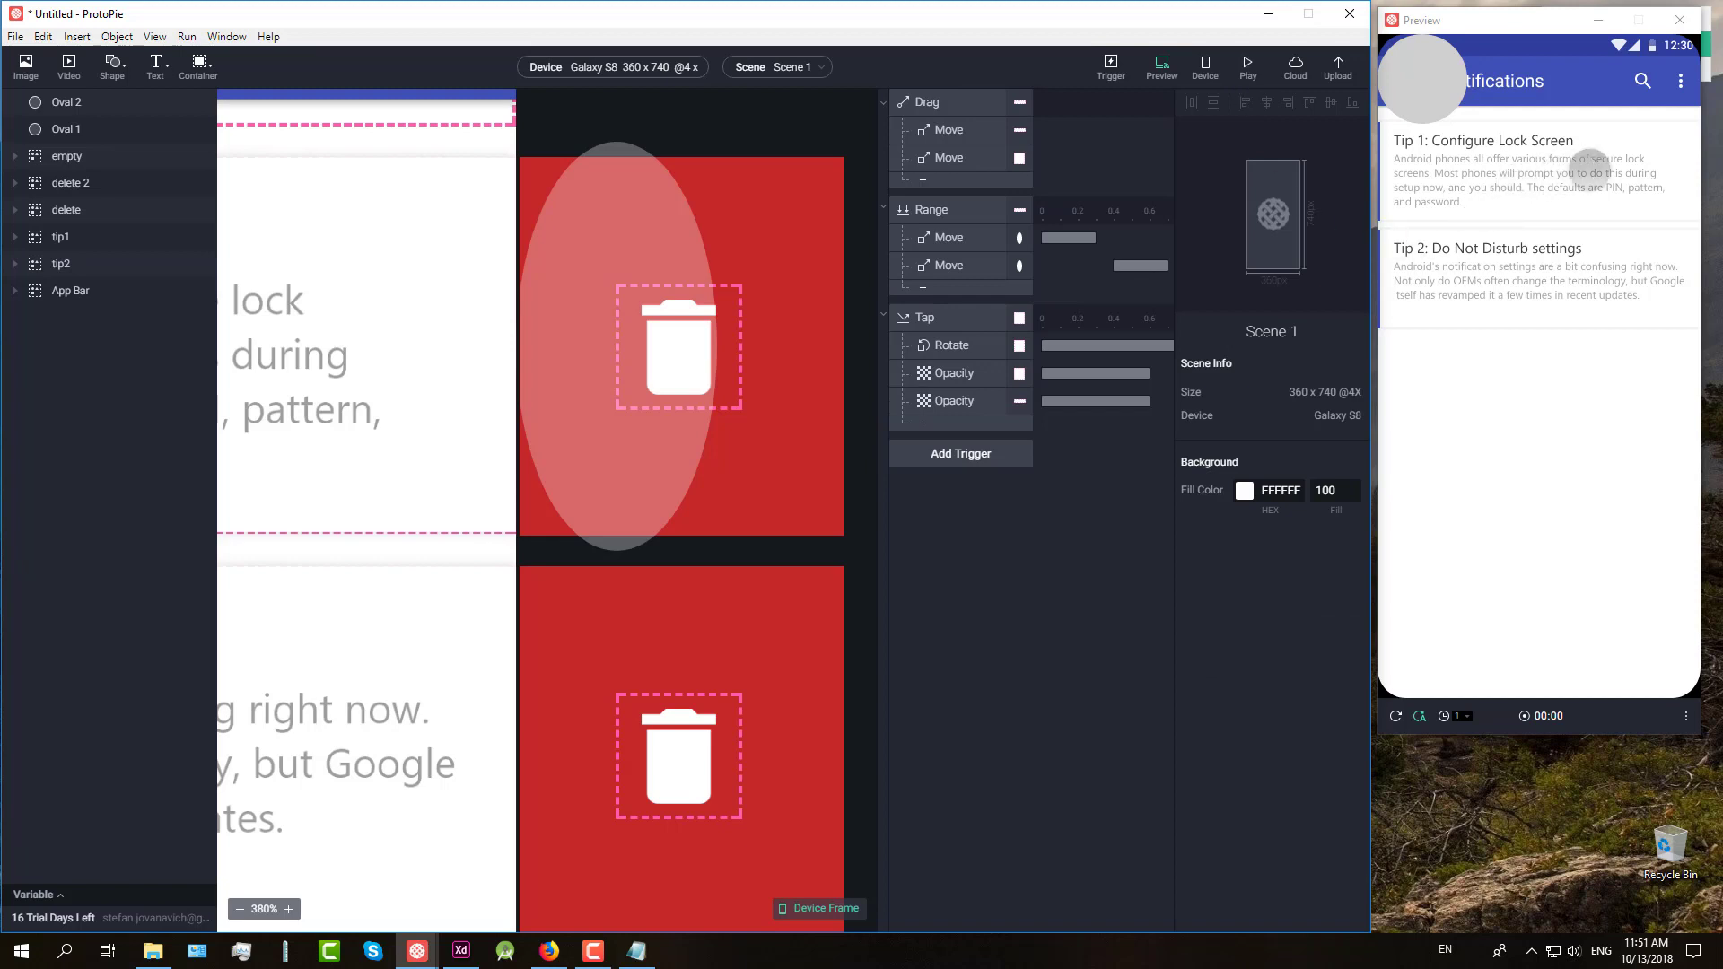
{"action": "left_click_drag", "start_coordinate": [1601, 166], "coordinate": [1394, 171]}
{"action": "left_click", "coordinate": [1657, 172]}
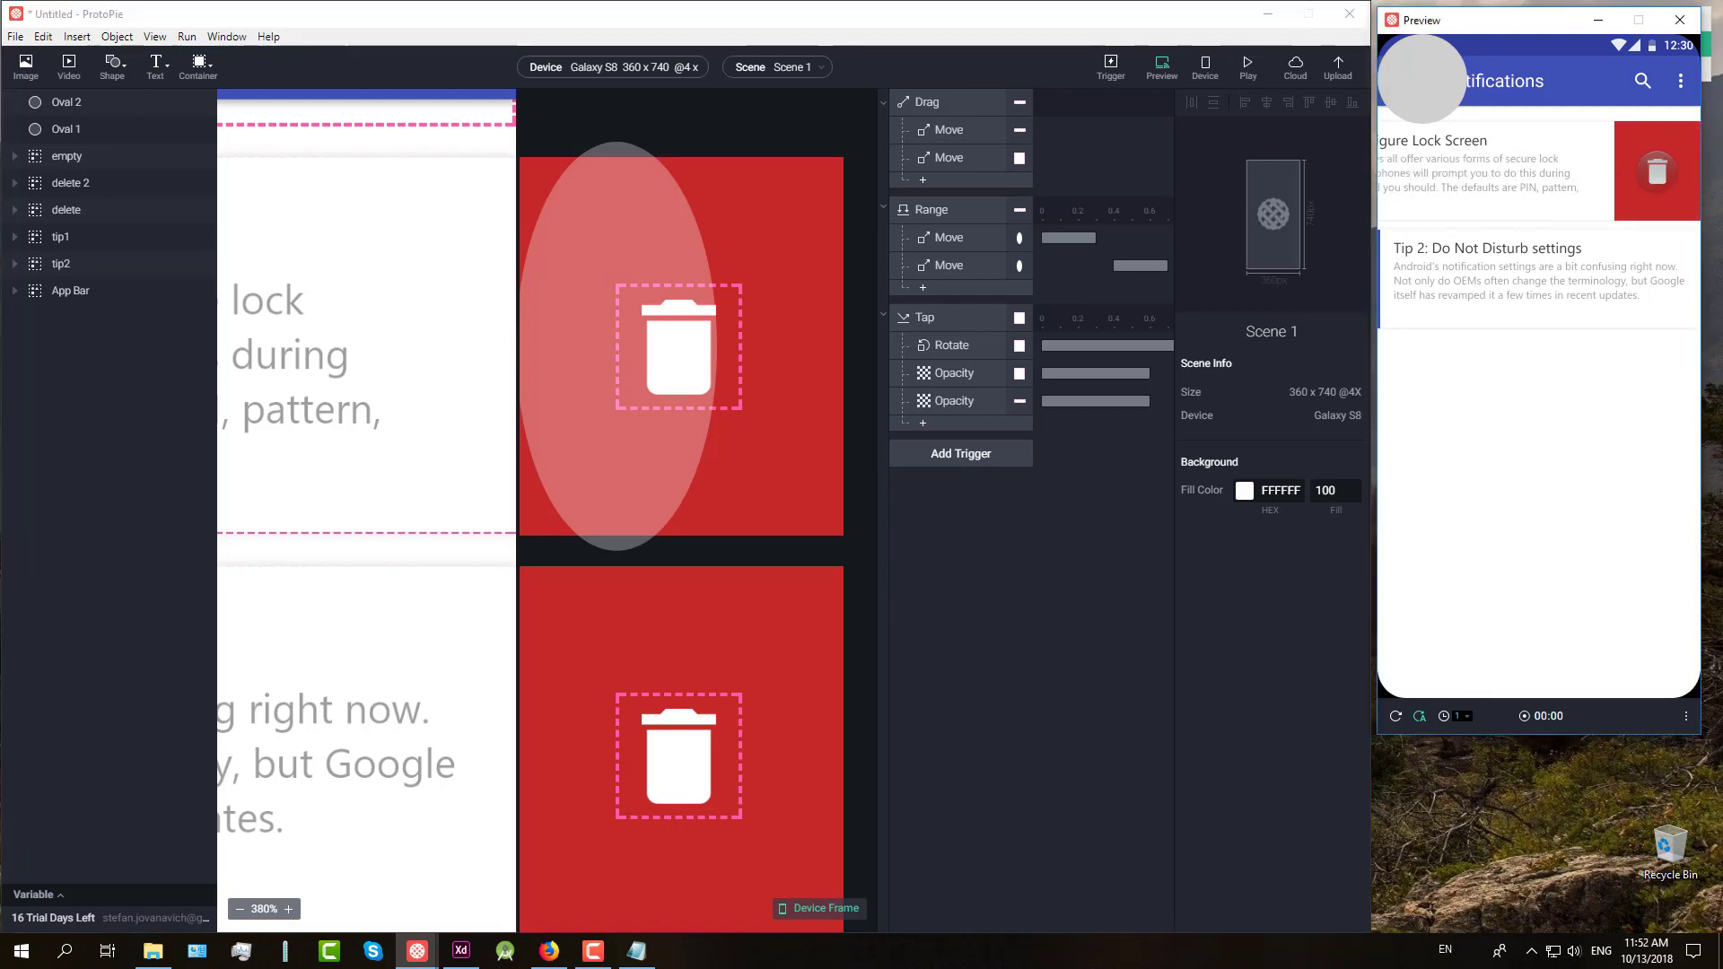
Step: Set the start delay of both Opacity responses to 0.9 and test swiping and deleting Tip 1 in the preview
{"action": "left_click", "coordinate": [944, 373]}
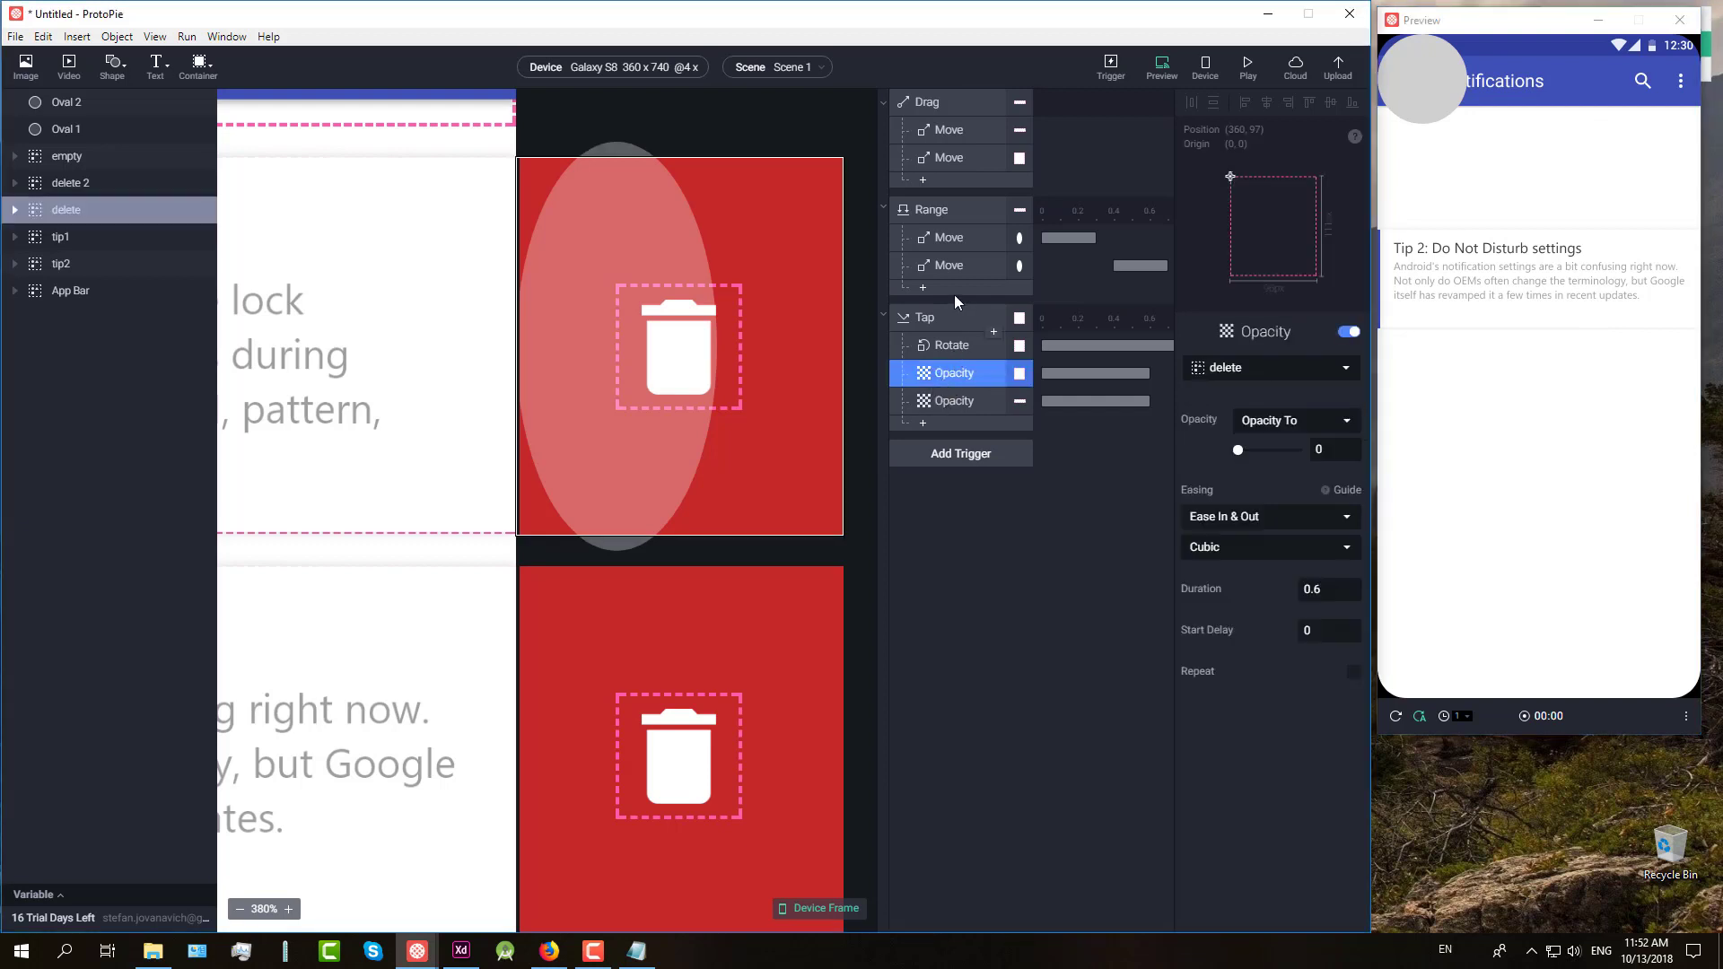
{"action": "left_click", "coordinate": [951, 348]}
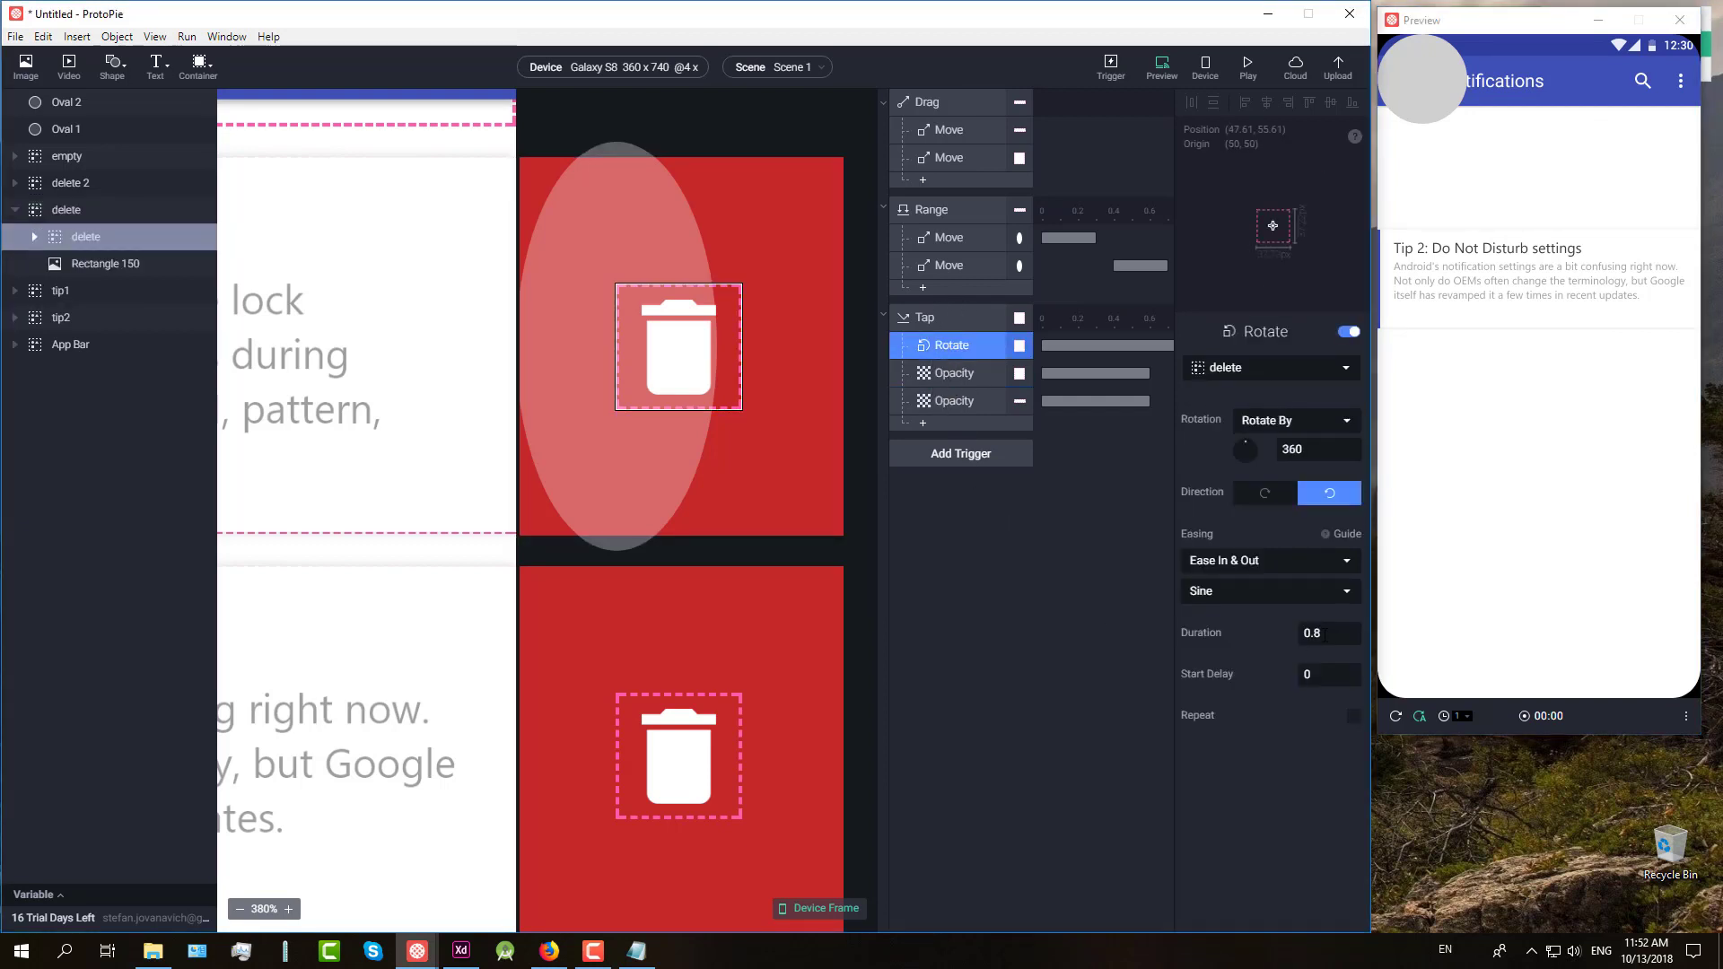
{"action": "left_click", "coordinate": [951, 375]}
{"action": "type", "text": "0.9"}
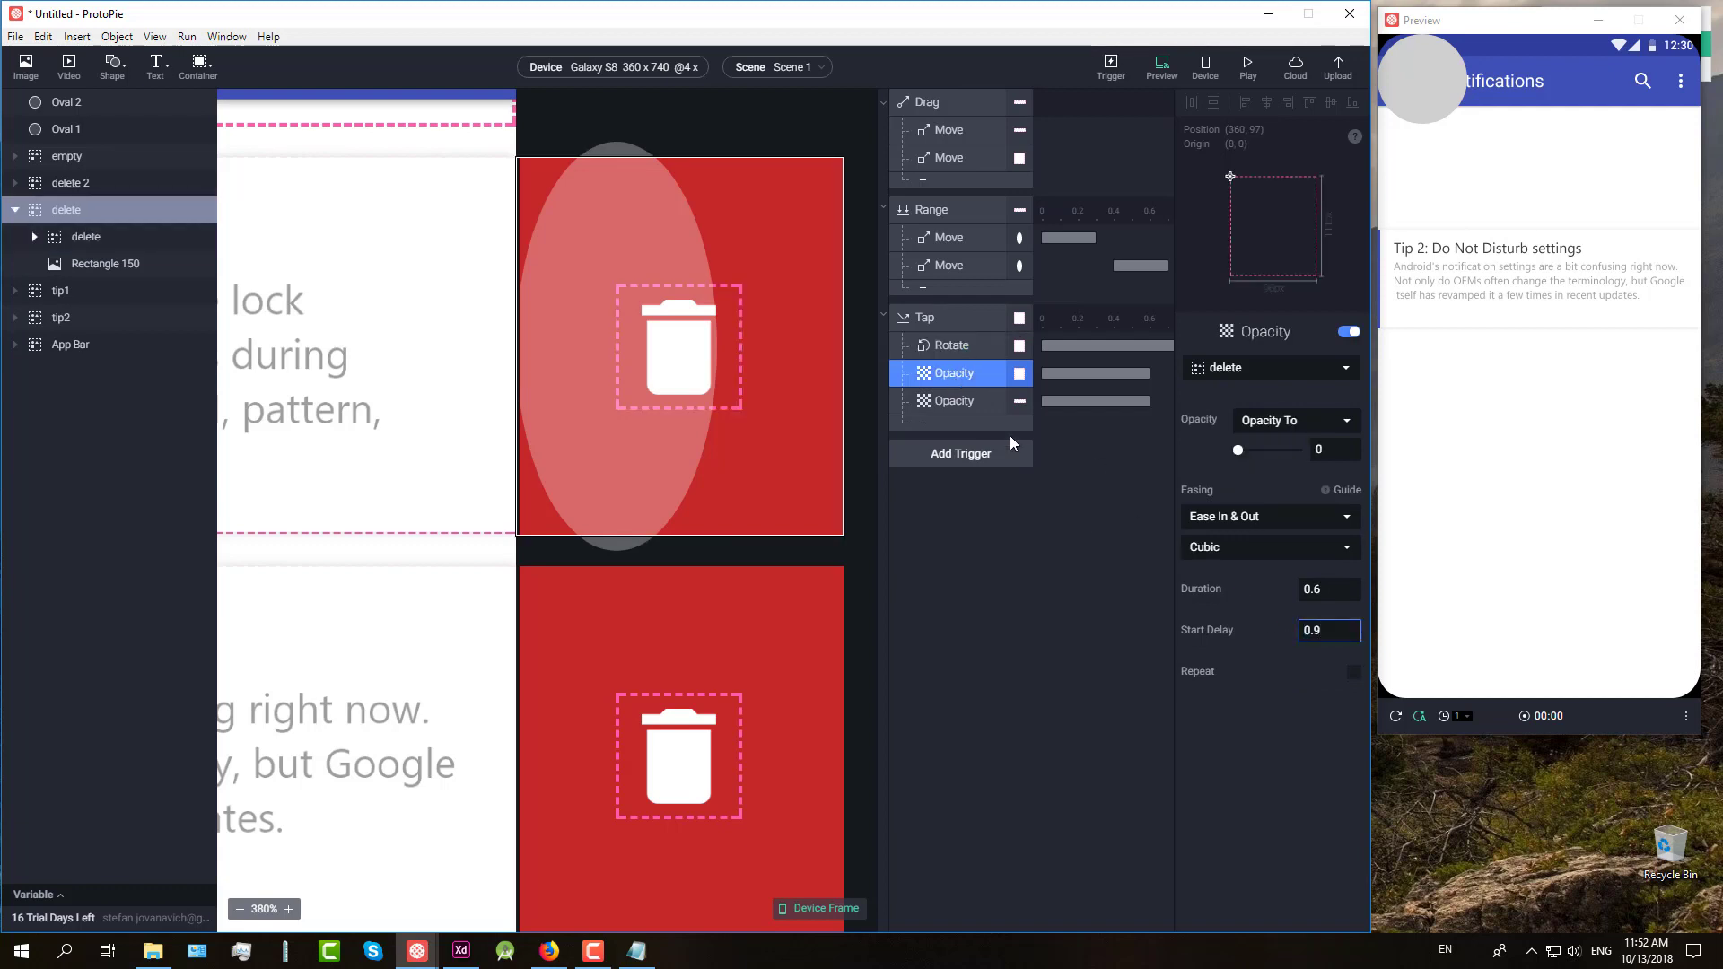
{"action": "left_click", "coordinate": [955, 401]}
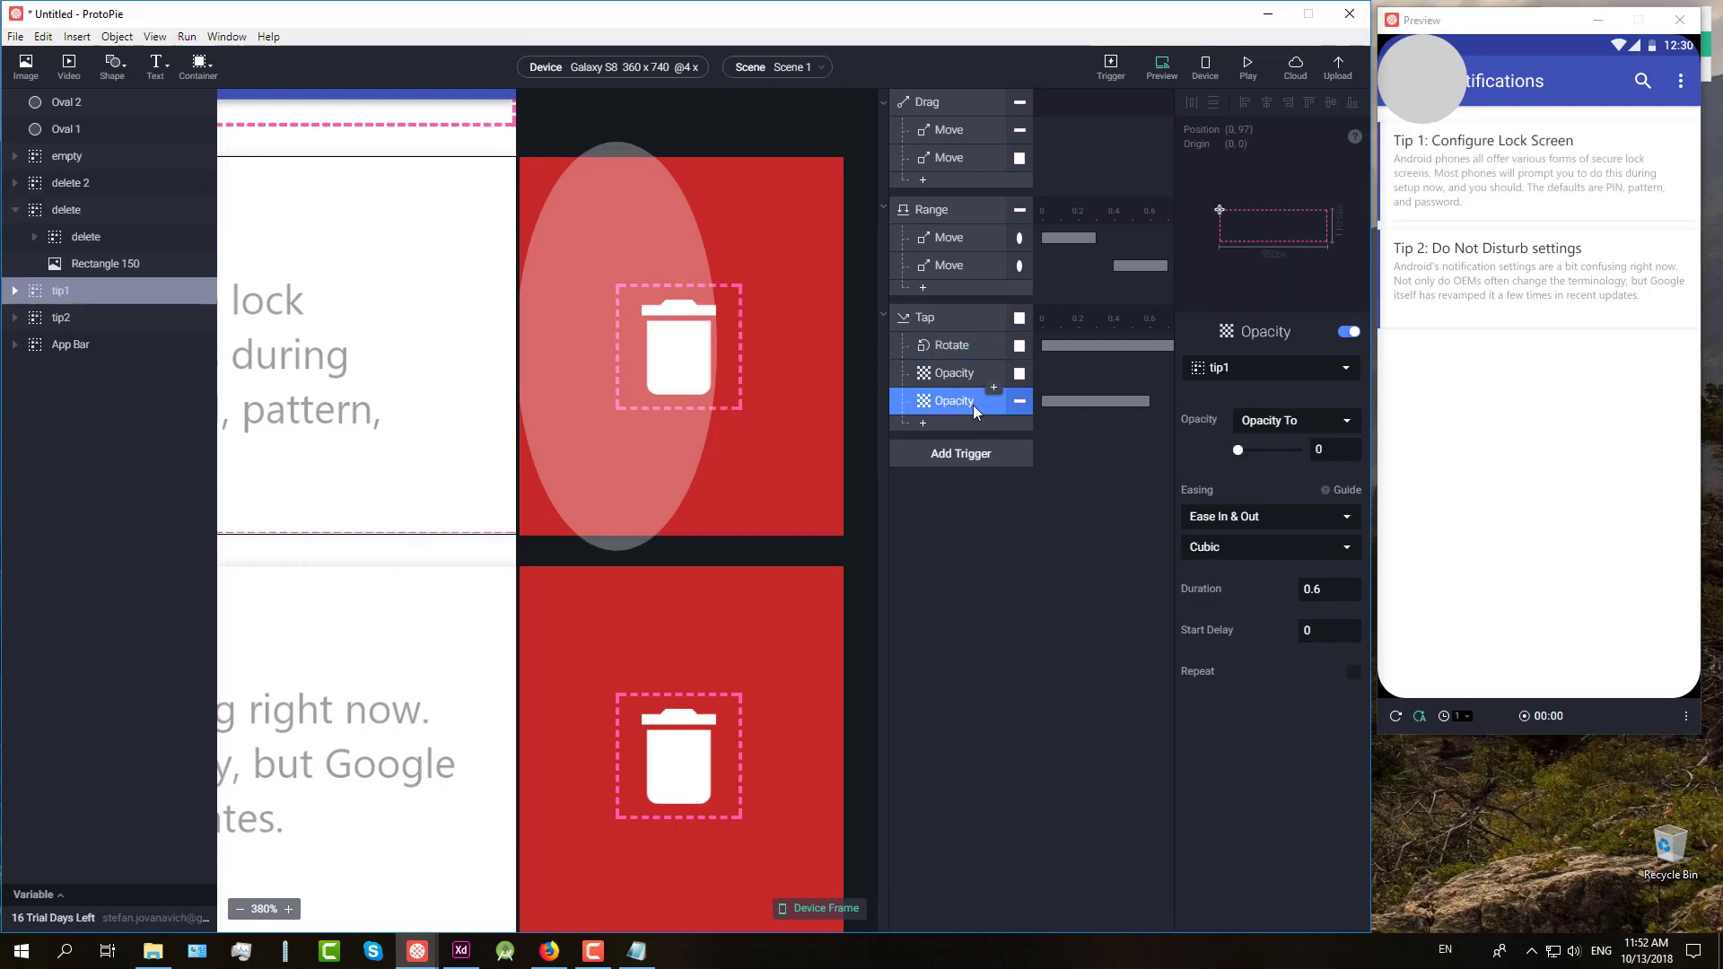
{"action": "left_click", "coordinate": [1314, 628]}
{"action": "type", "text": "0.9"}
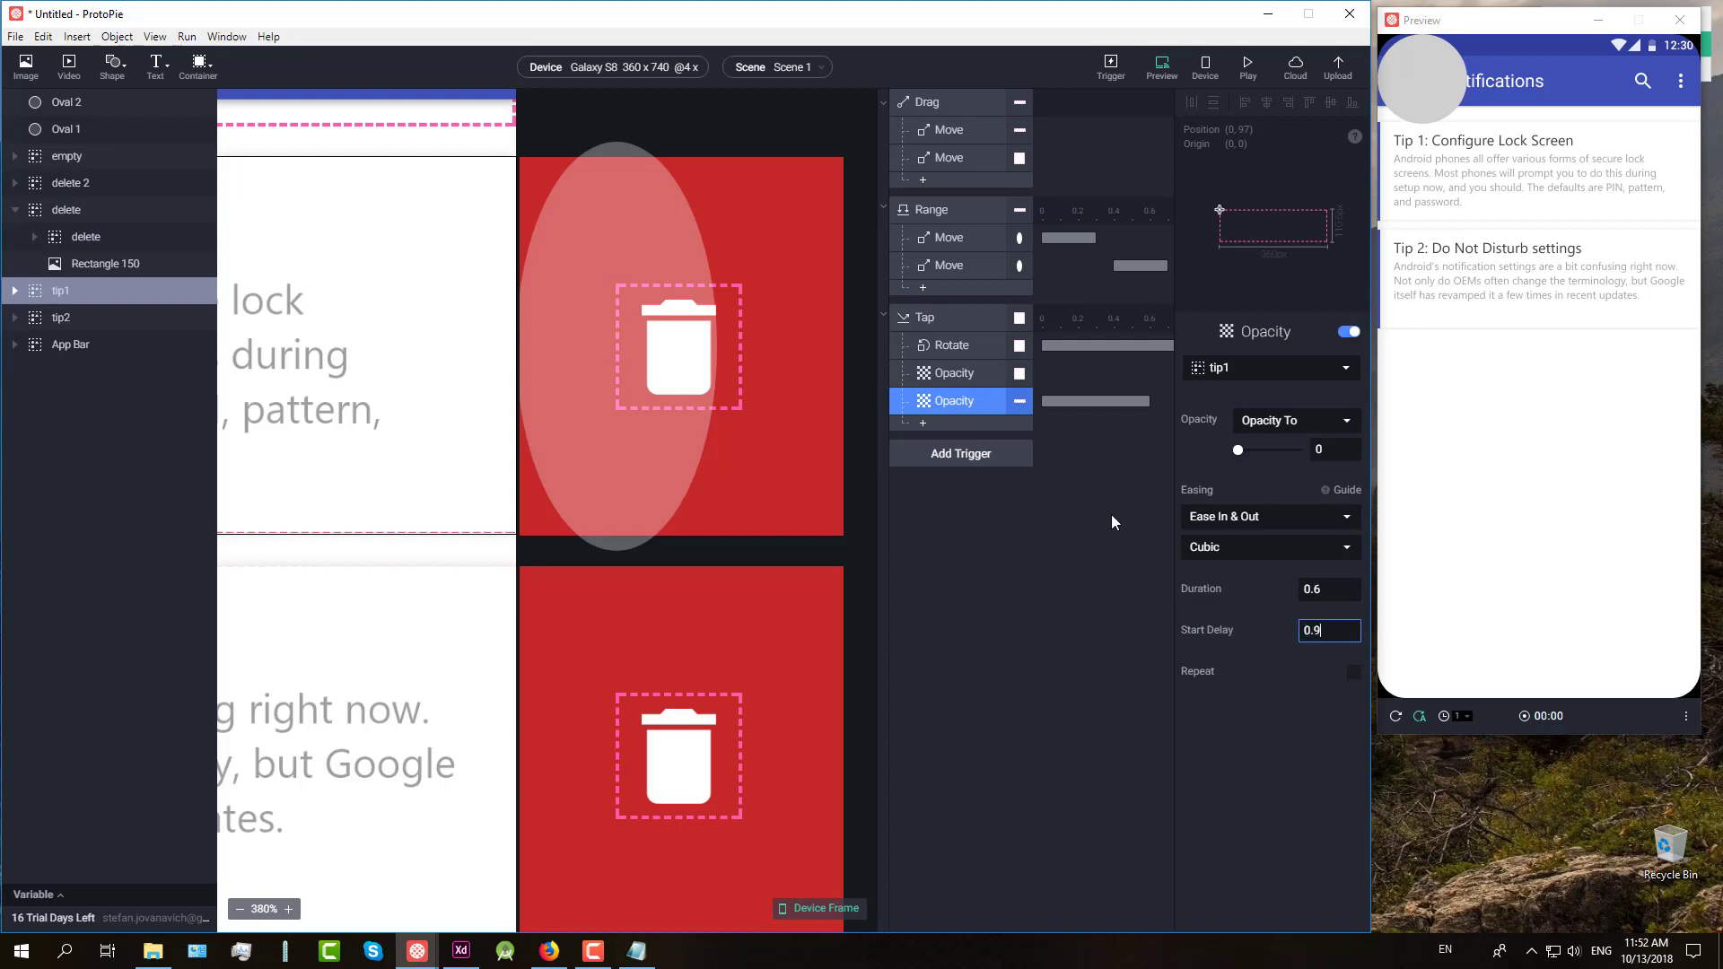
{"action": "left_click_drag", "start_coordinate": [1598, 191], "coordinate": [1343, 190]}
{"action": "left_click", "coordinate": [1656, 175]}
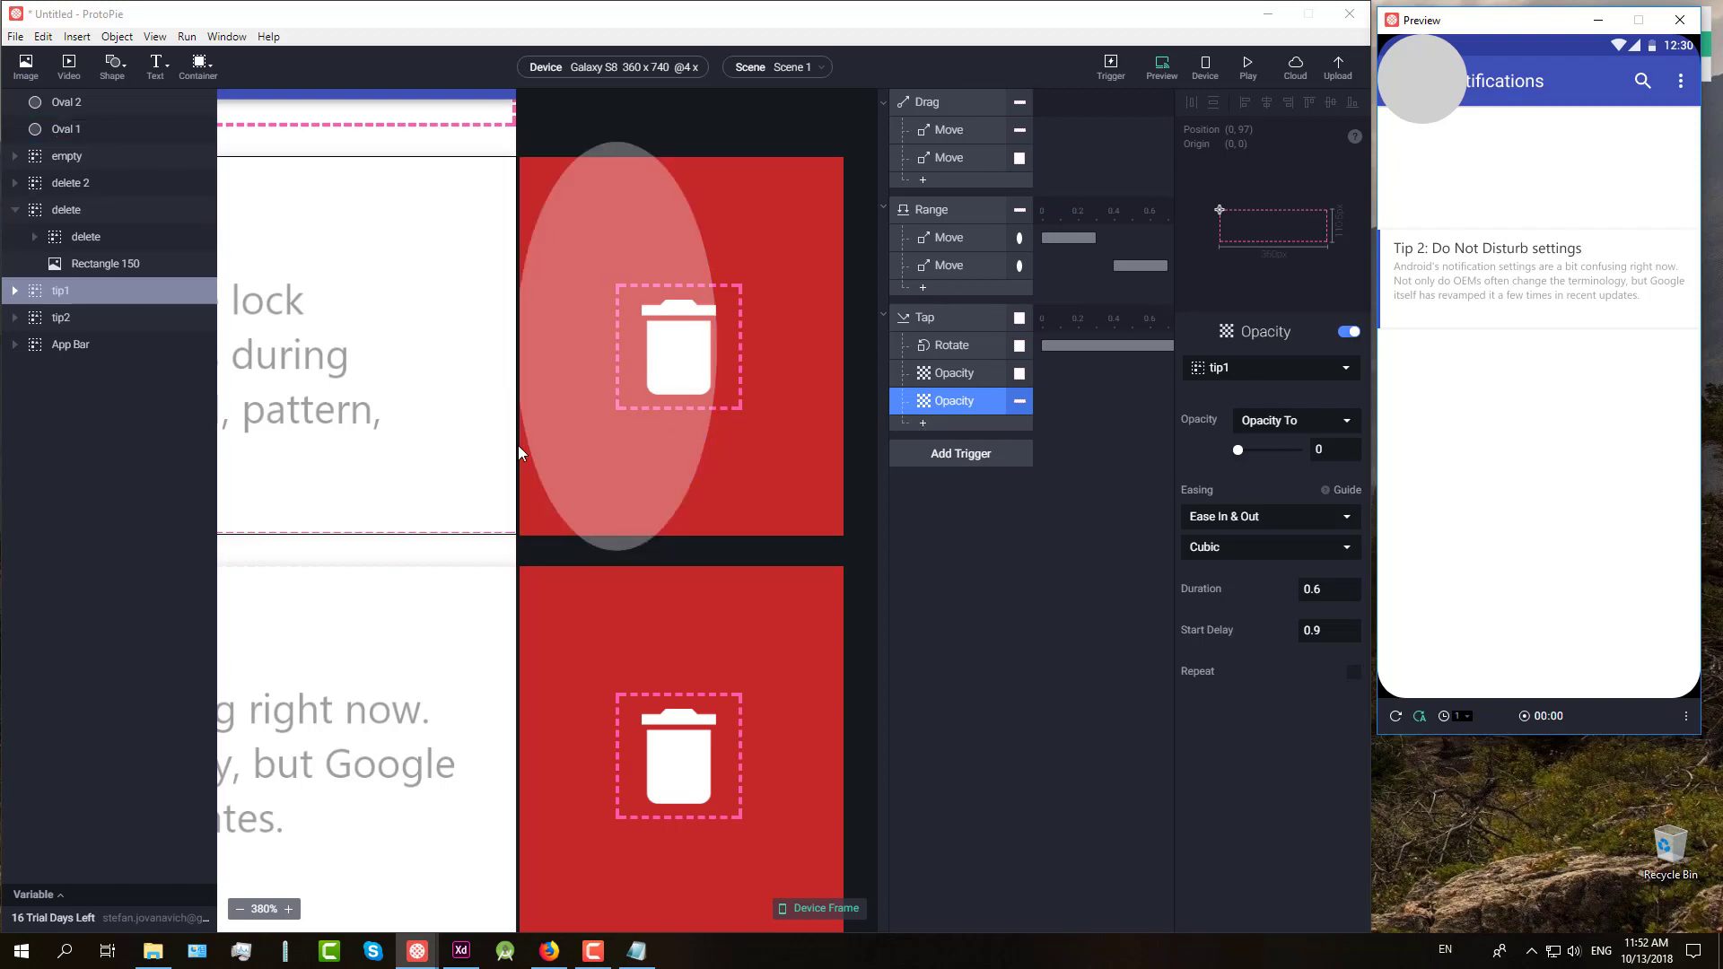
Step: Delete the large grey oval covering the app bar's menu icon
{"action": "scroll", "coordinate": [563, 453], "scroll_direction": "down", "scroll_amount": 5}
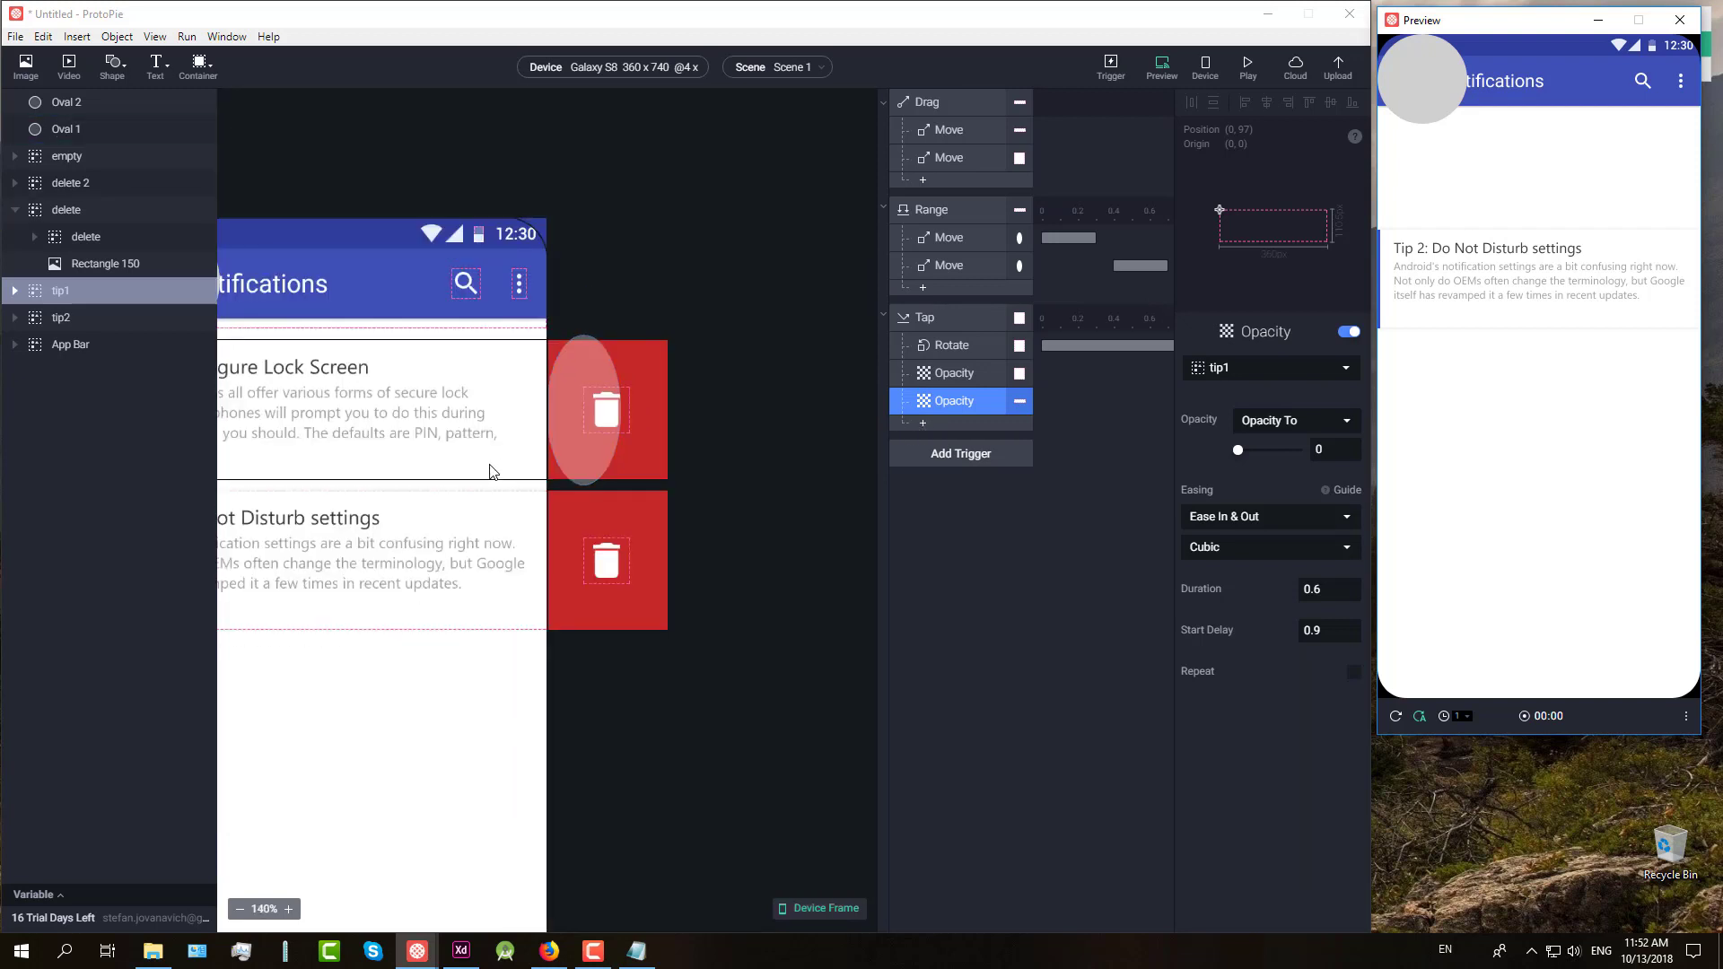
{"action": "left_click", "coordinate": [700, 513]}
{"action": "key", "text": "ctrl+z"}
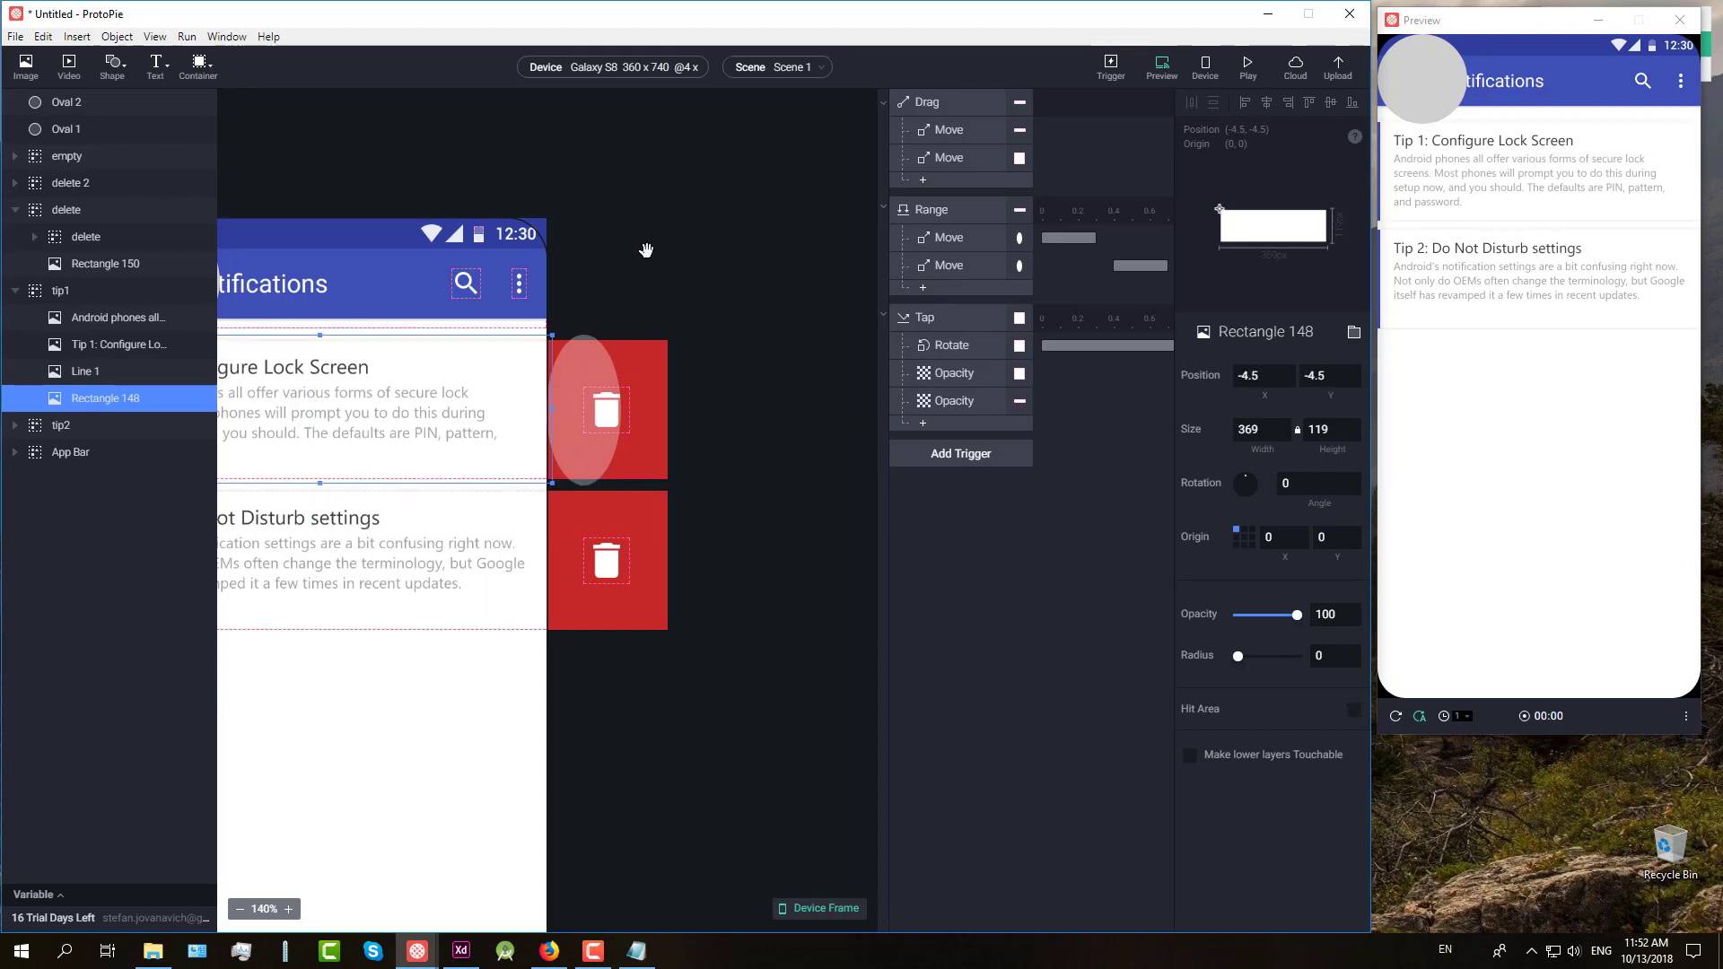
{"action": "left_click_drag", "start_coordinate": [647, 251], "coordinate": [885, 298]}
{"action": "left_click", "coordinate": [831, 306]}
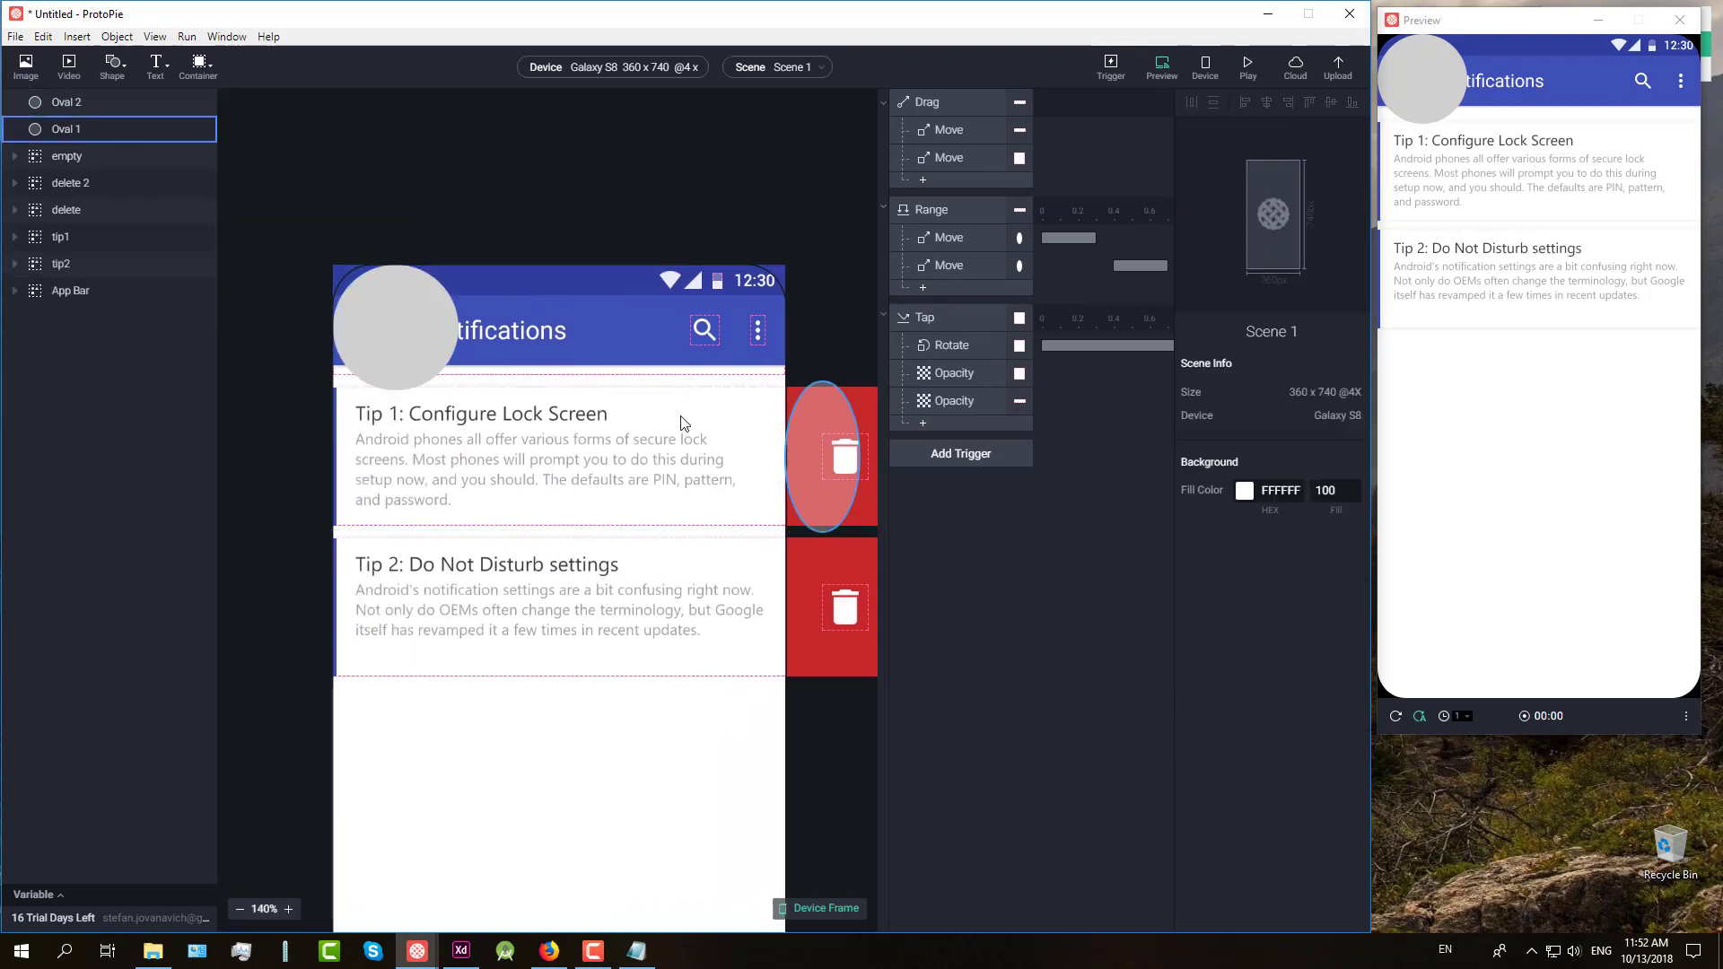
{"action": "left_click", "coordinate": [399, 332]}
{"action": "key", "text": "Delete"}
Step: Duplicate Oval 1, rename the copy Oval 2 and place it over Tip 2's delete area at (360, 213)
{"action": "left_click", "coordinate": [829, 466]}
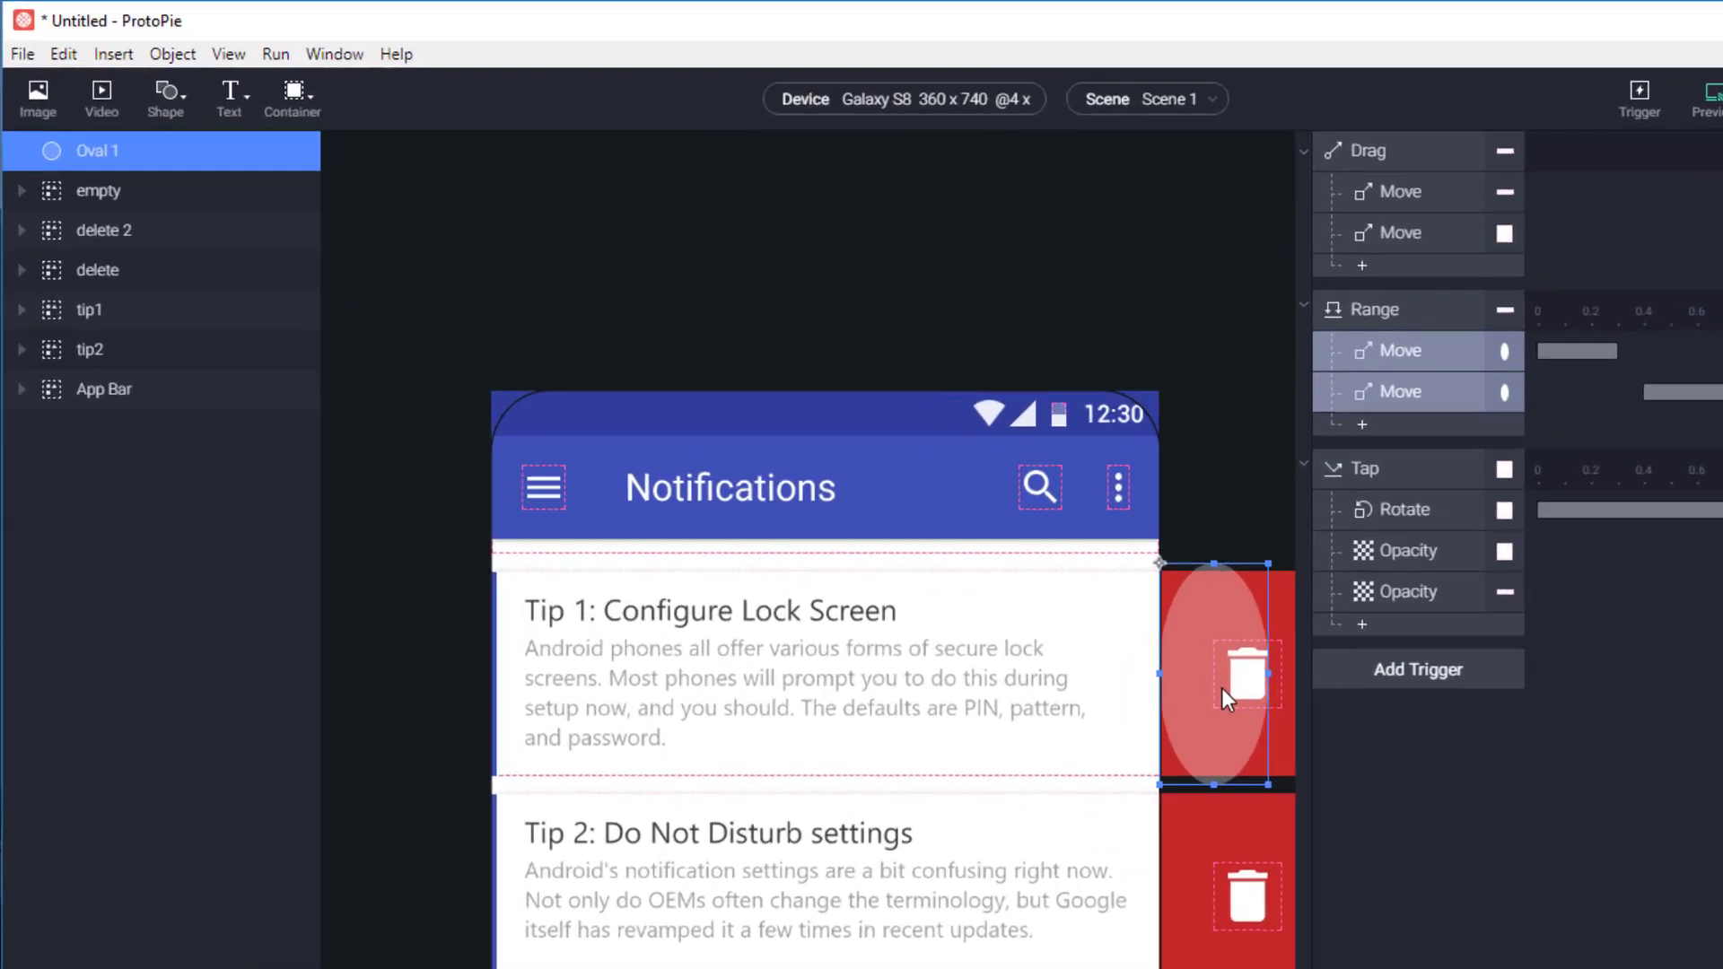
{"action": "key", "text": "ctrl+d"}
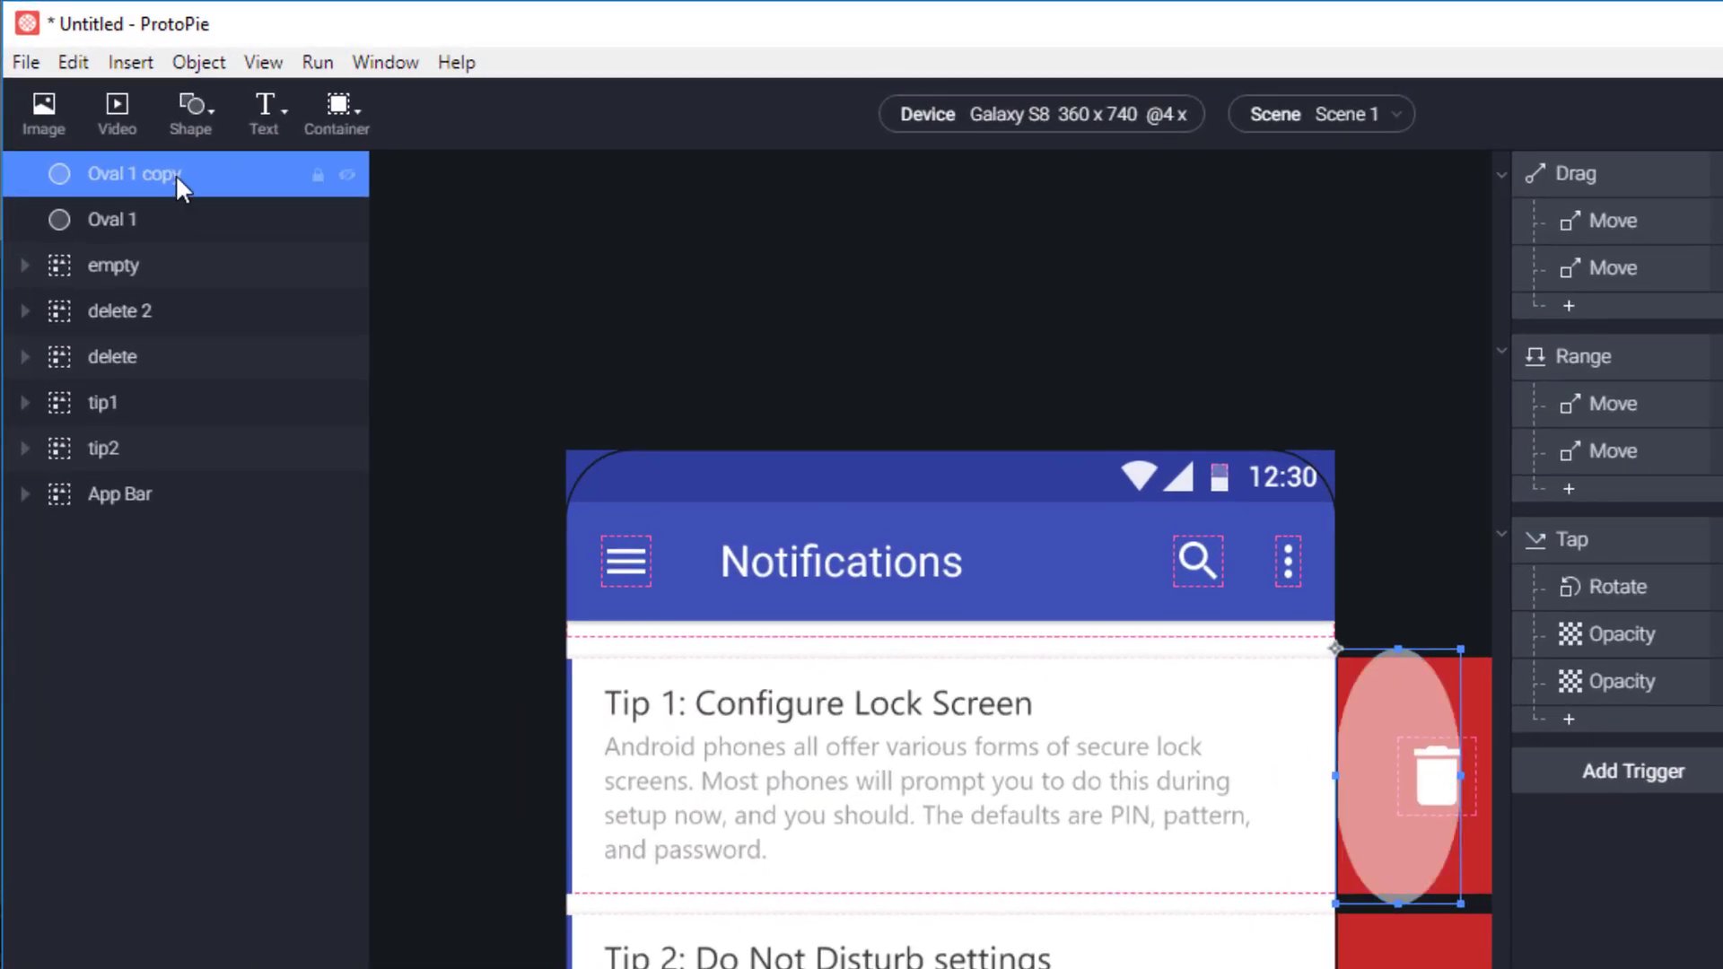
{"action": "double_click", "coordinate": [131, 153]}
{"action": "type", "text": "Oval 2"}
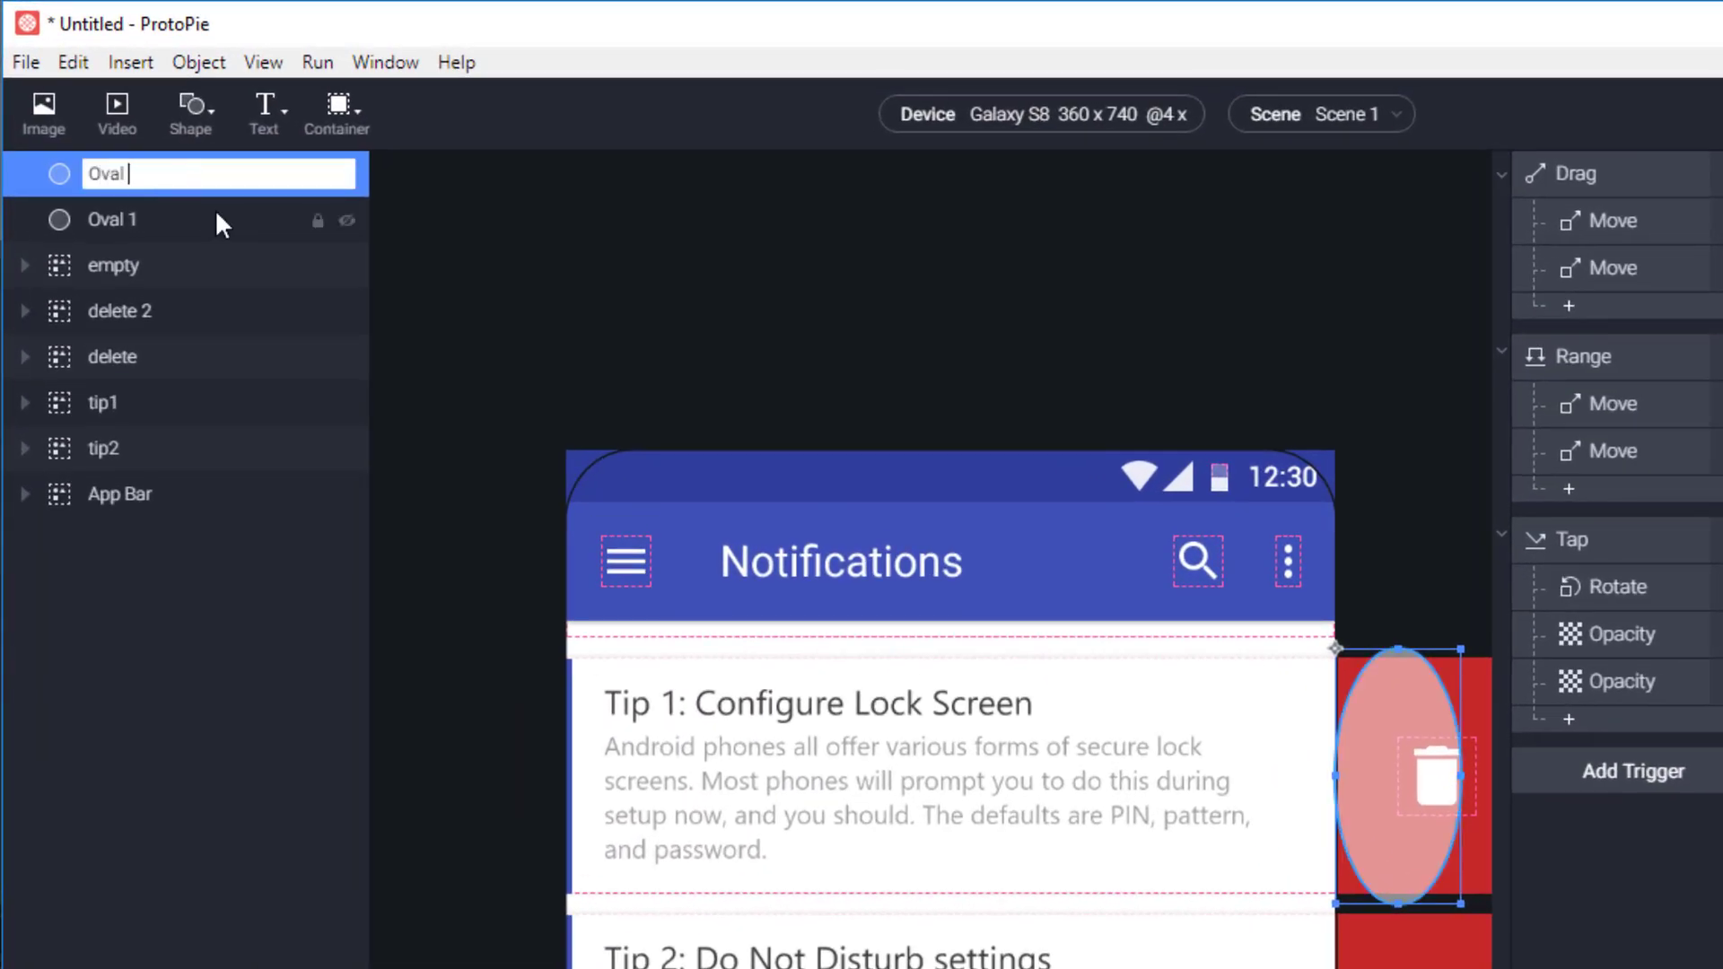
{"action": "key", "text": "Return"}
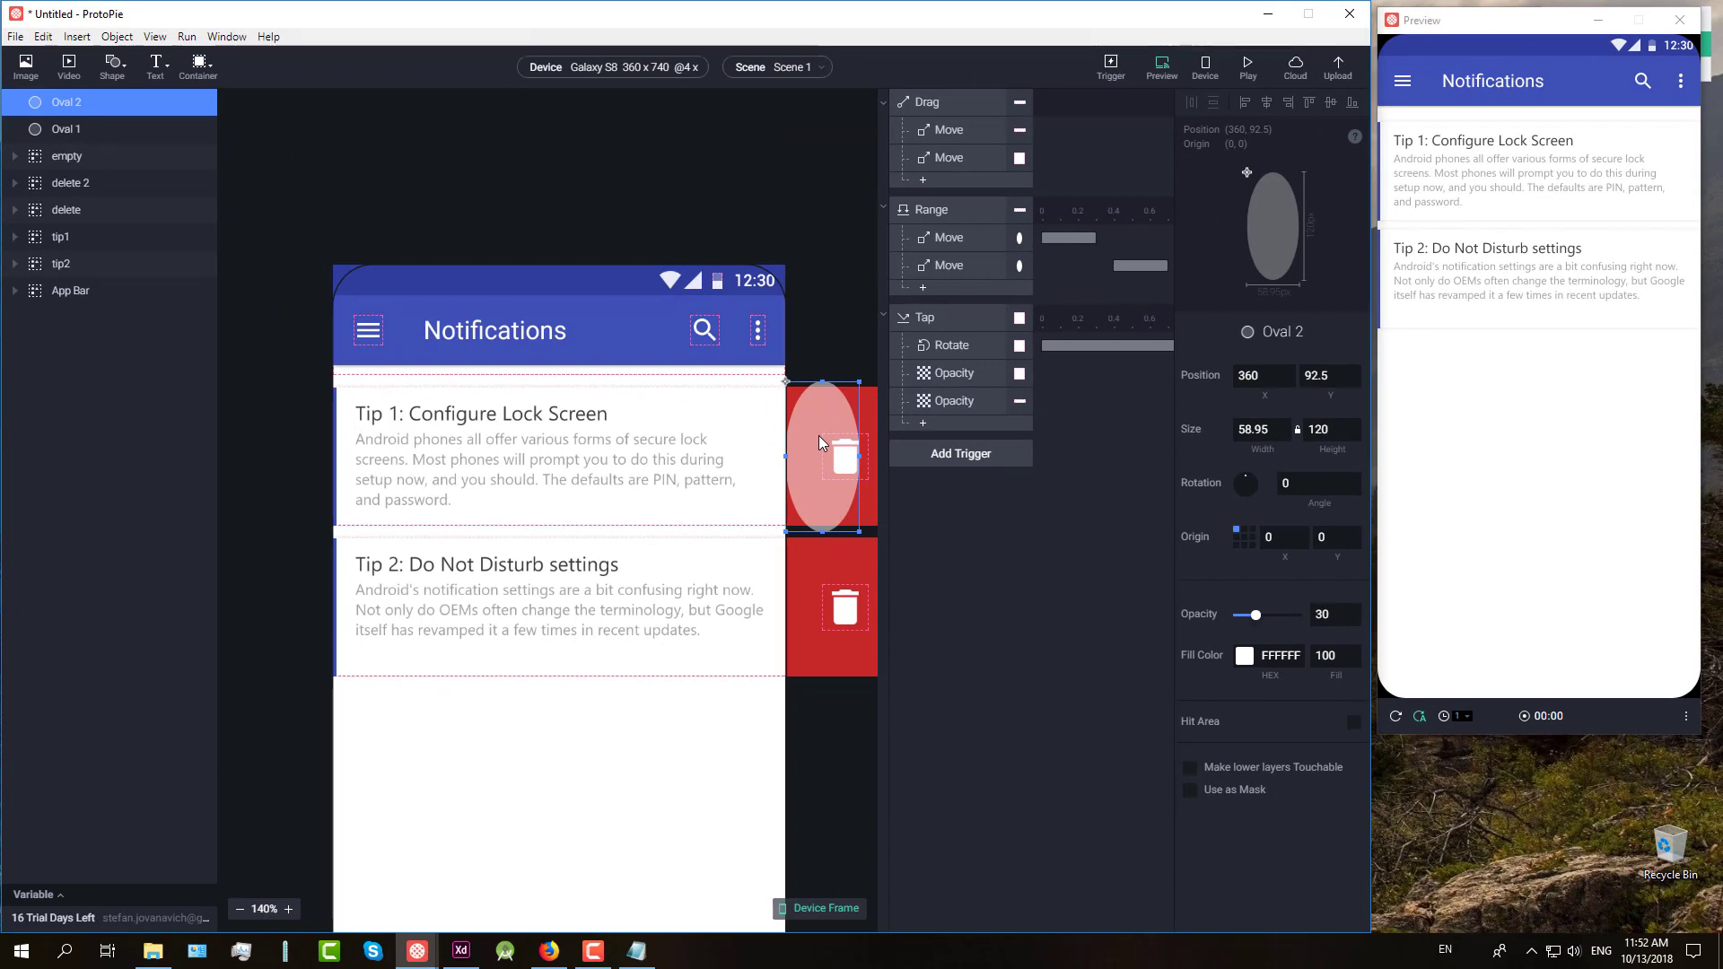
{"action": "left_click_drag", "start_coordinate": [922, 490], "coordinate": [920, 645]}
{"action": "left_click_drag", "start_coordinate": [817, 573], "coordinate": [817, 589]}
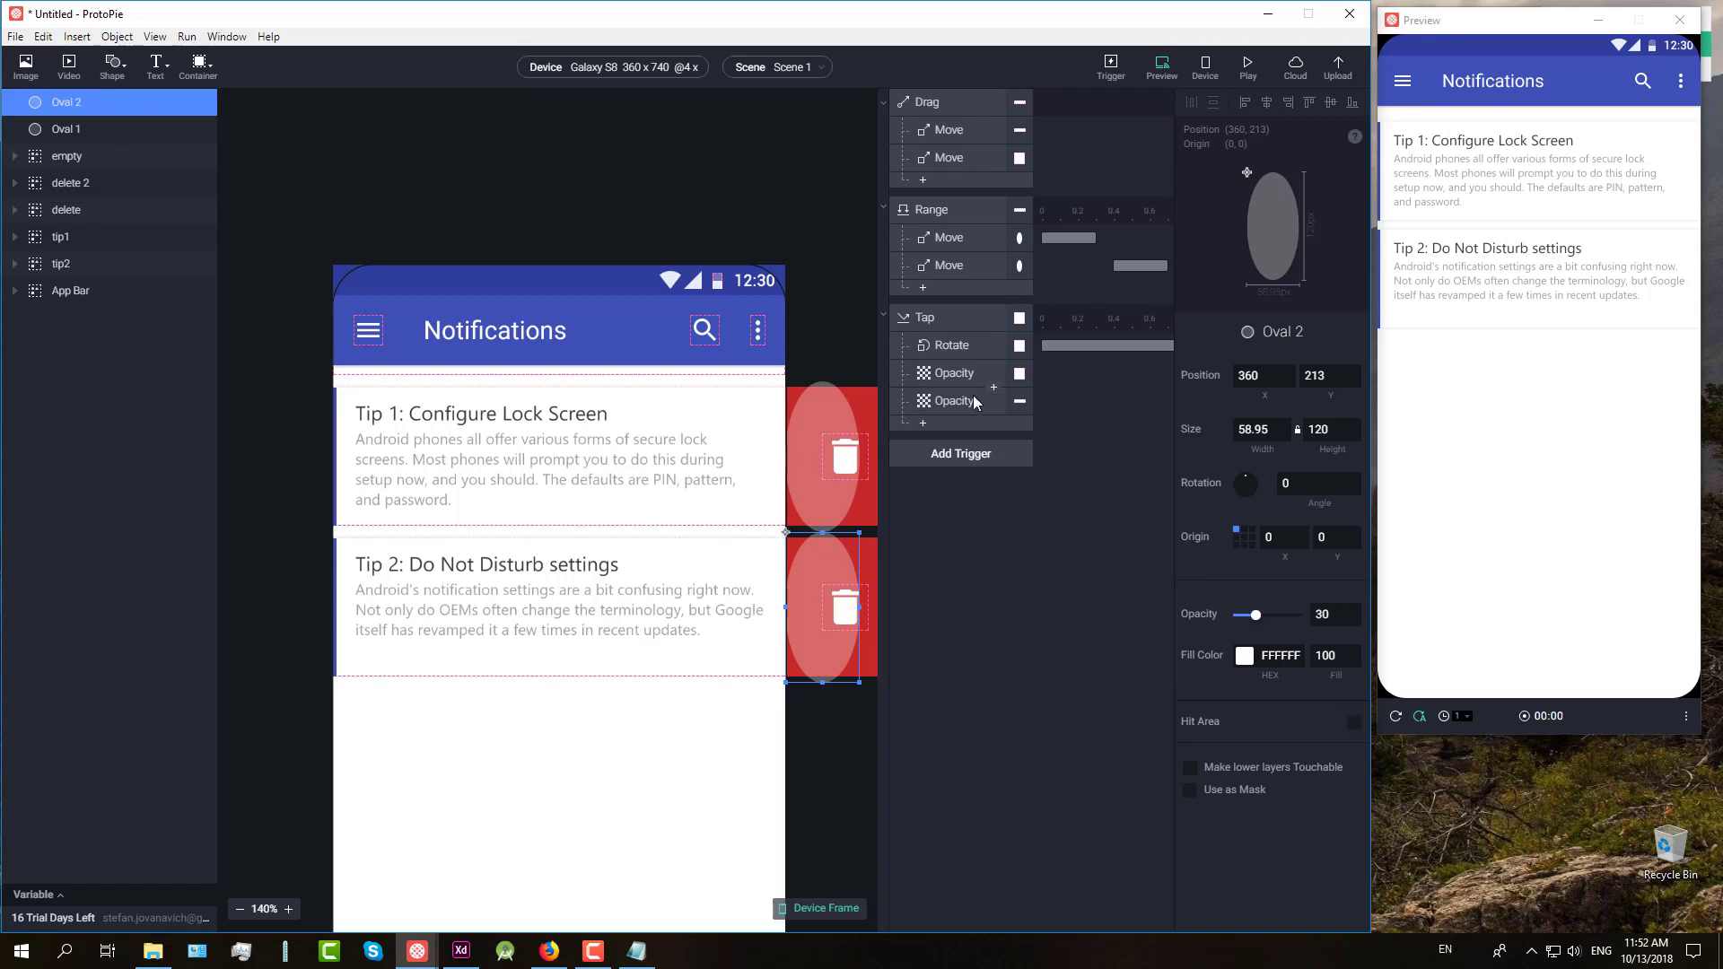
Step: Add a Move response to the Tap trigger and target it at tip2
{"action": "left_click", "coordinate": [953, 373]}
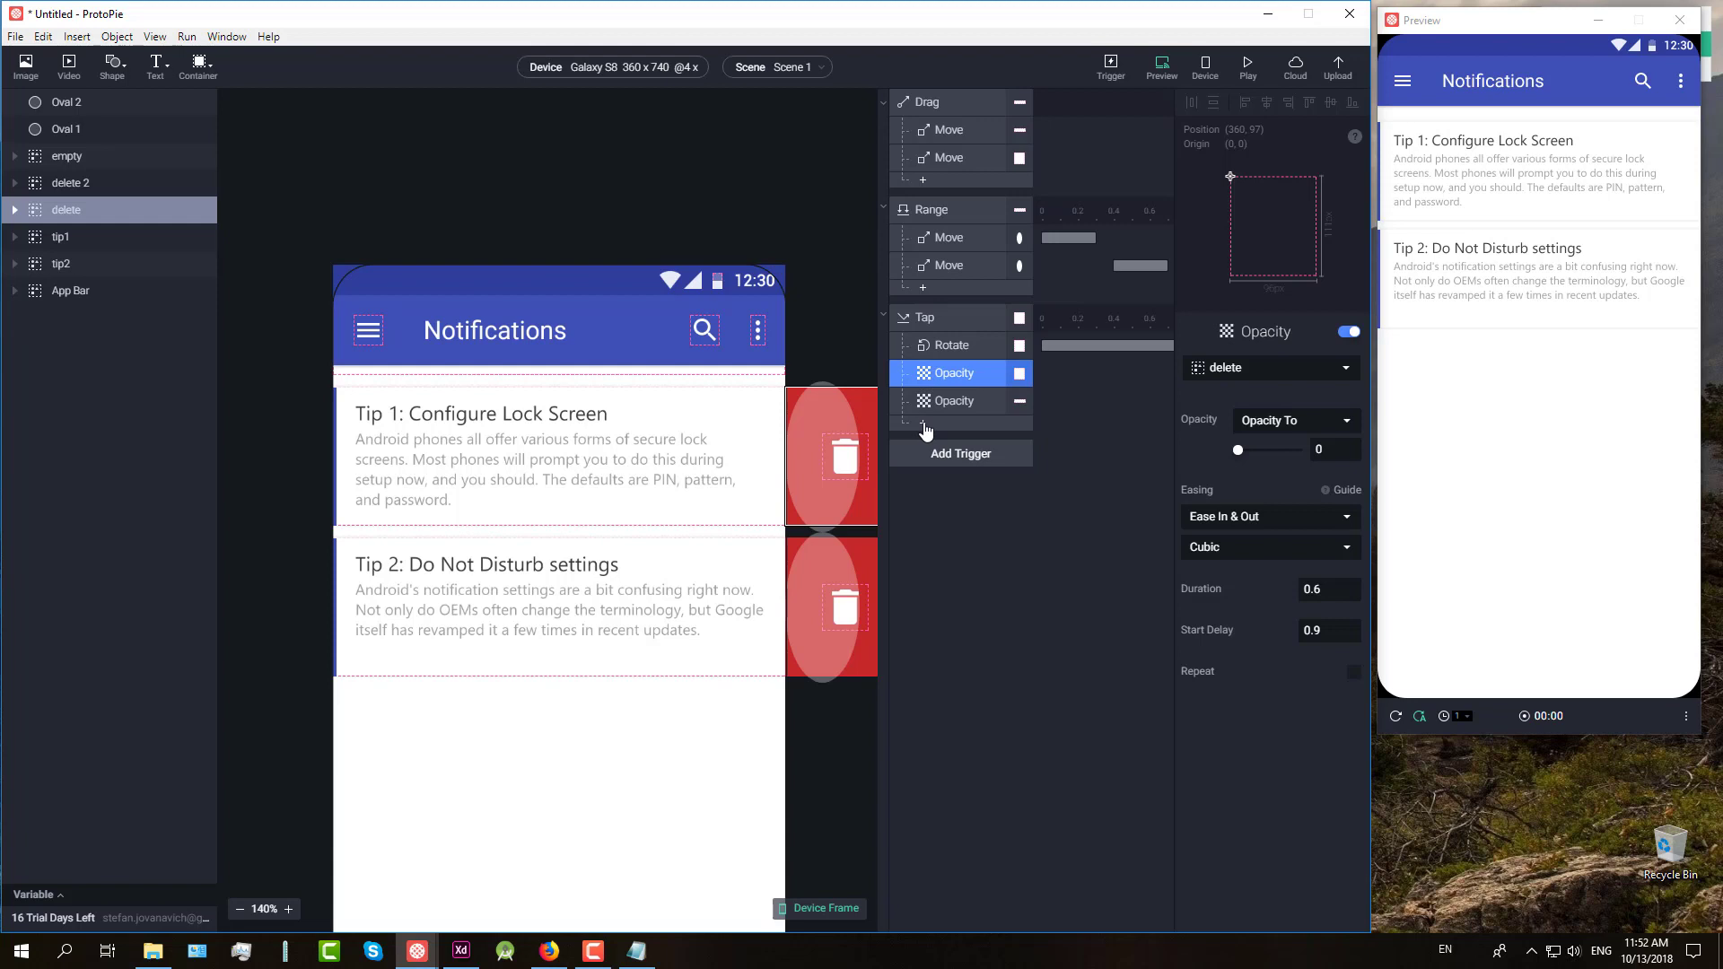
{"action": "left_click", "coordinate": [924, 425]}
{"action": "left_click", "coordinate": [943, 446]}
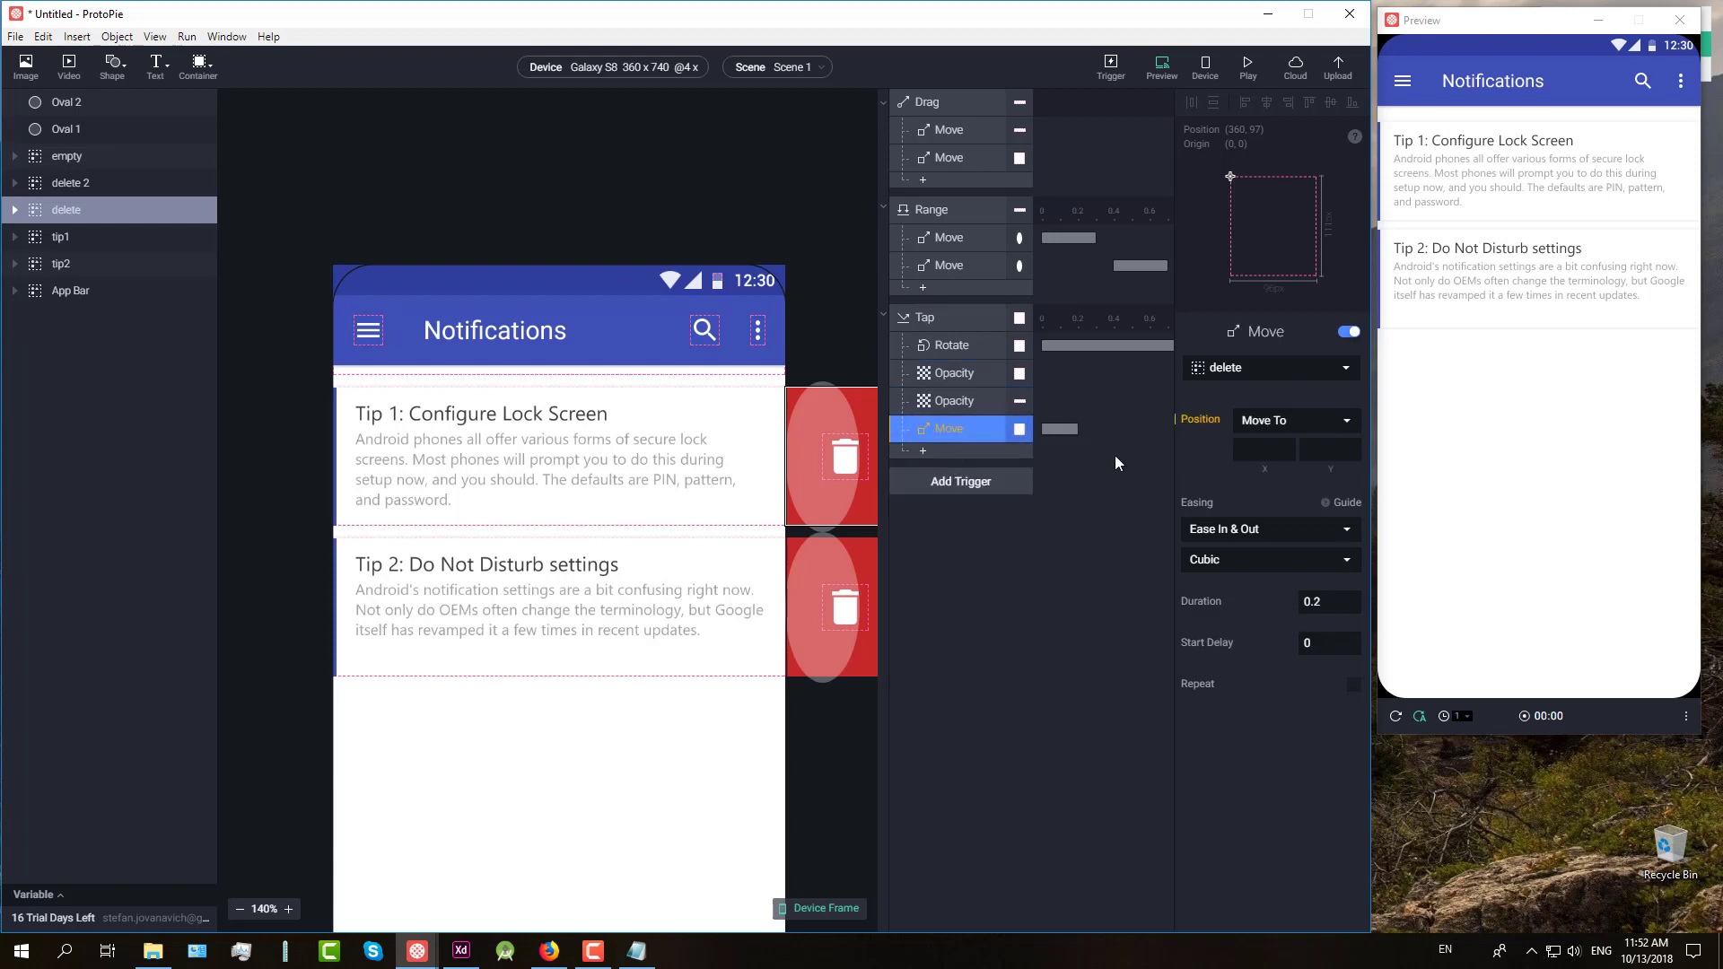
{"action": "left_click", "coordinate": [1346, 368]}
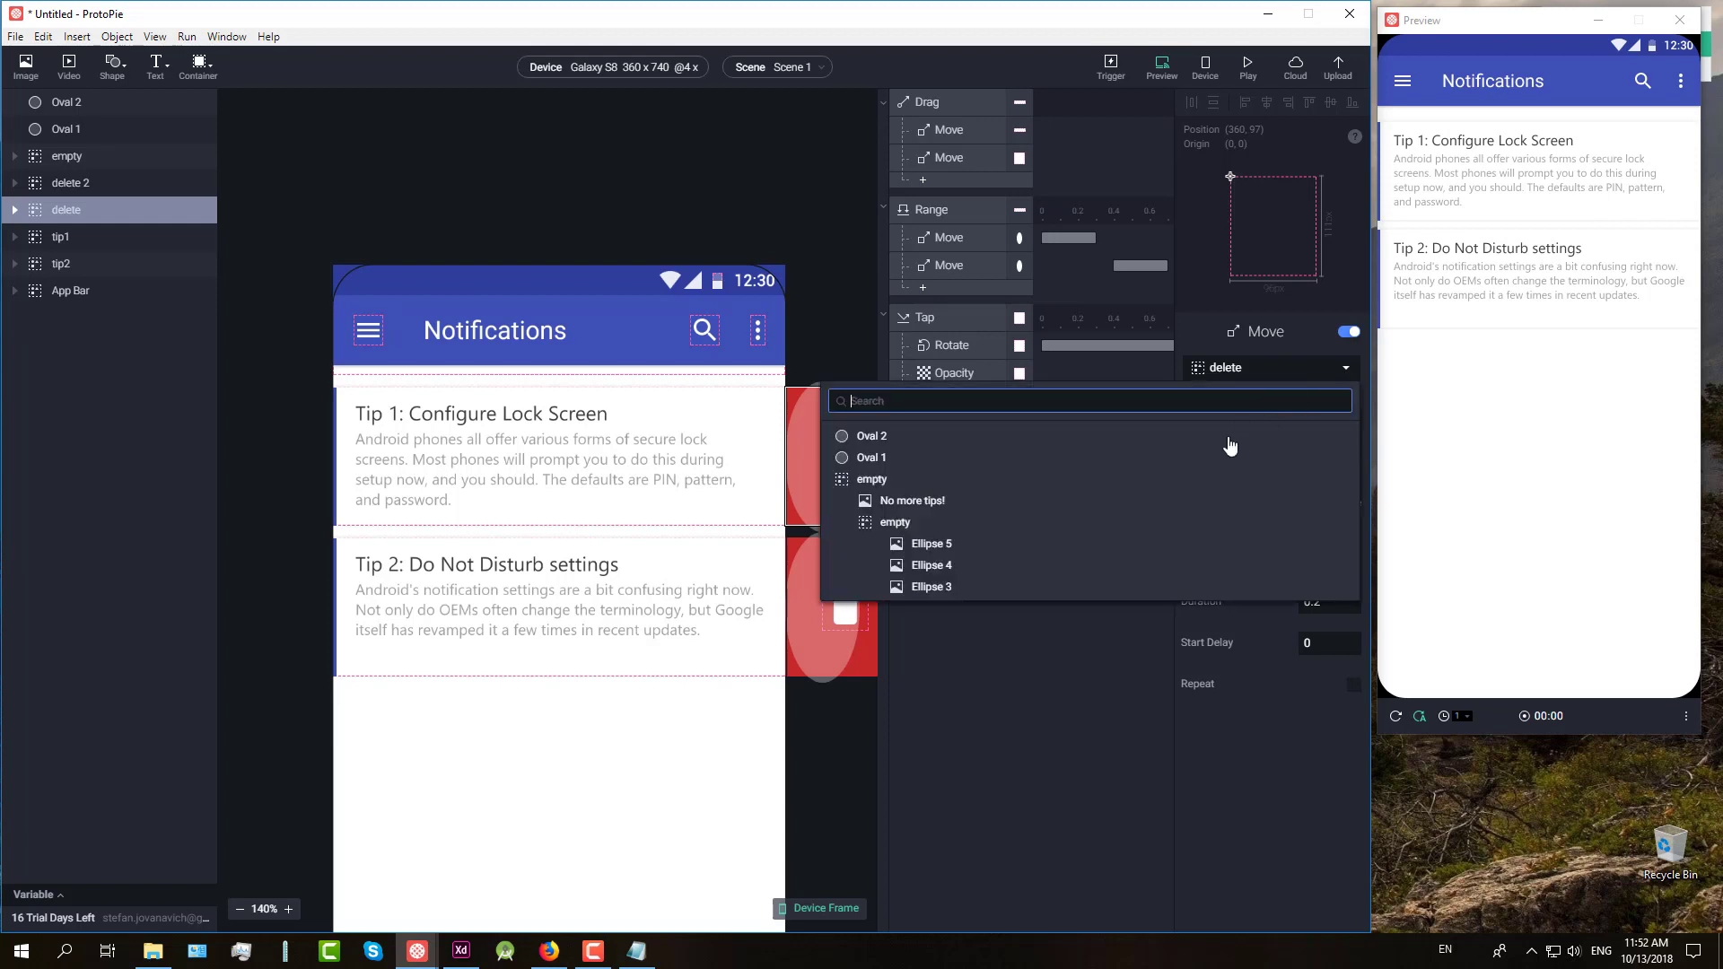
{"action": "scroll", "coordinate": [980, 488], "scroll_direction": "down", "scroll_amount": 2}
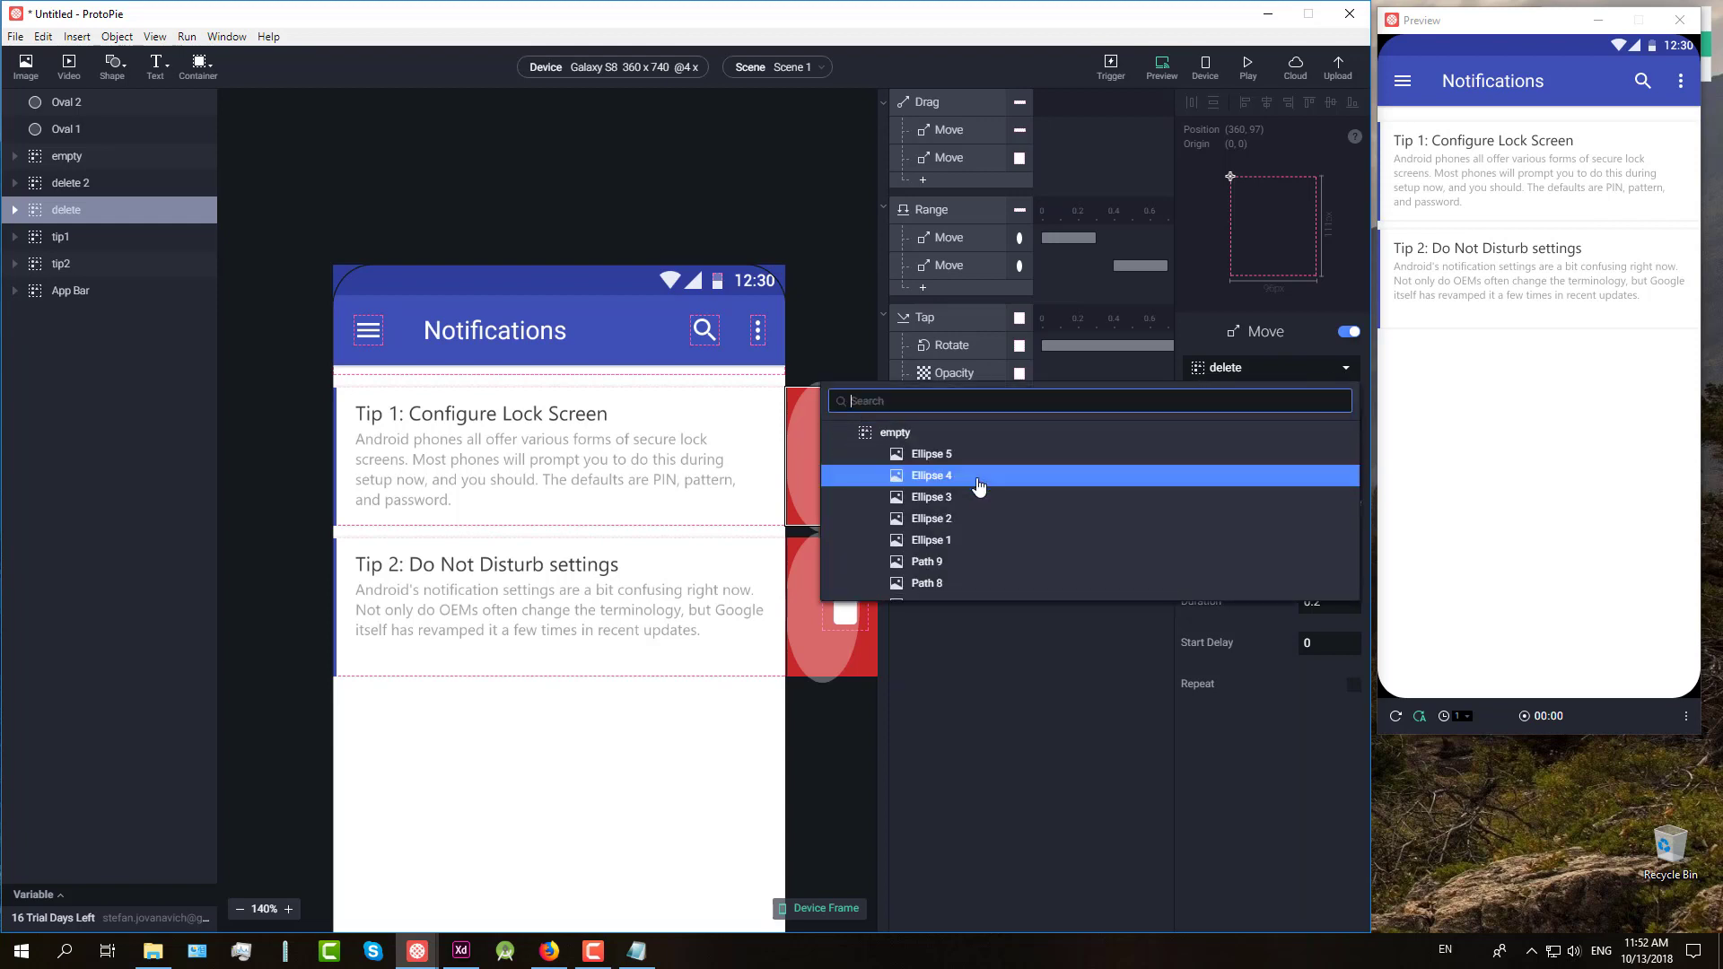
{"action": "scroll", "coordinate": [980, 487], "scroll_direction": "down", "scroll_amount": 5}
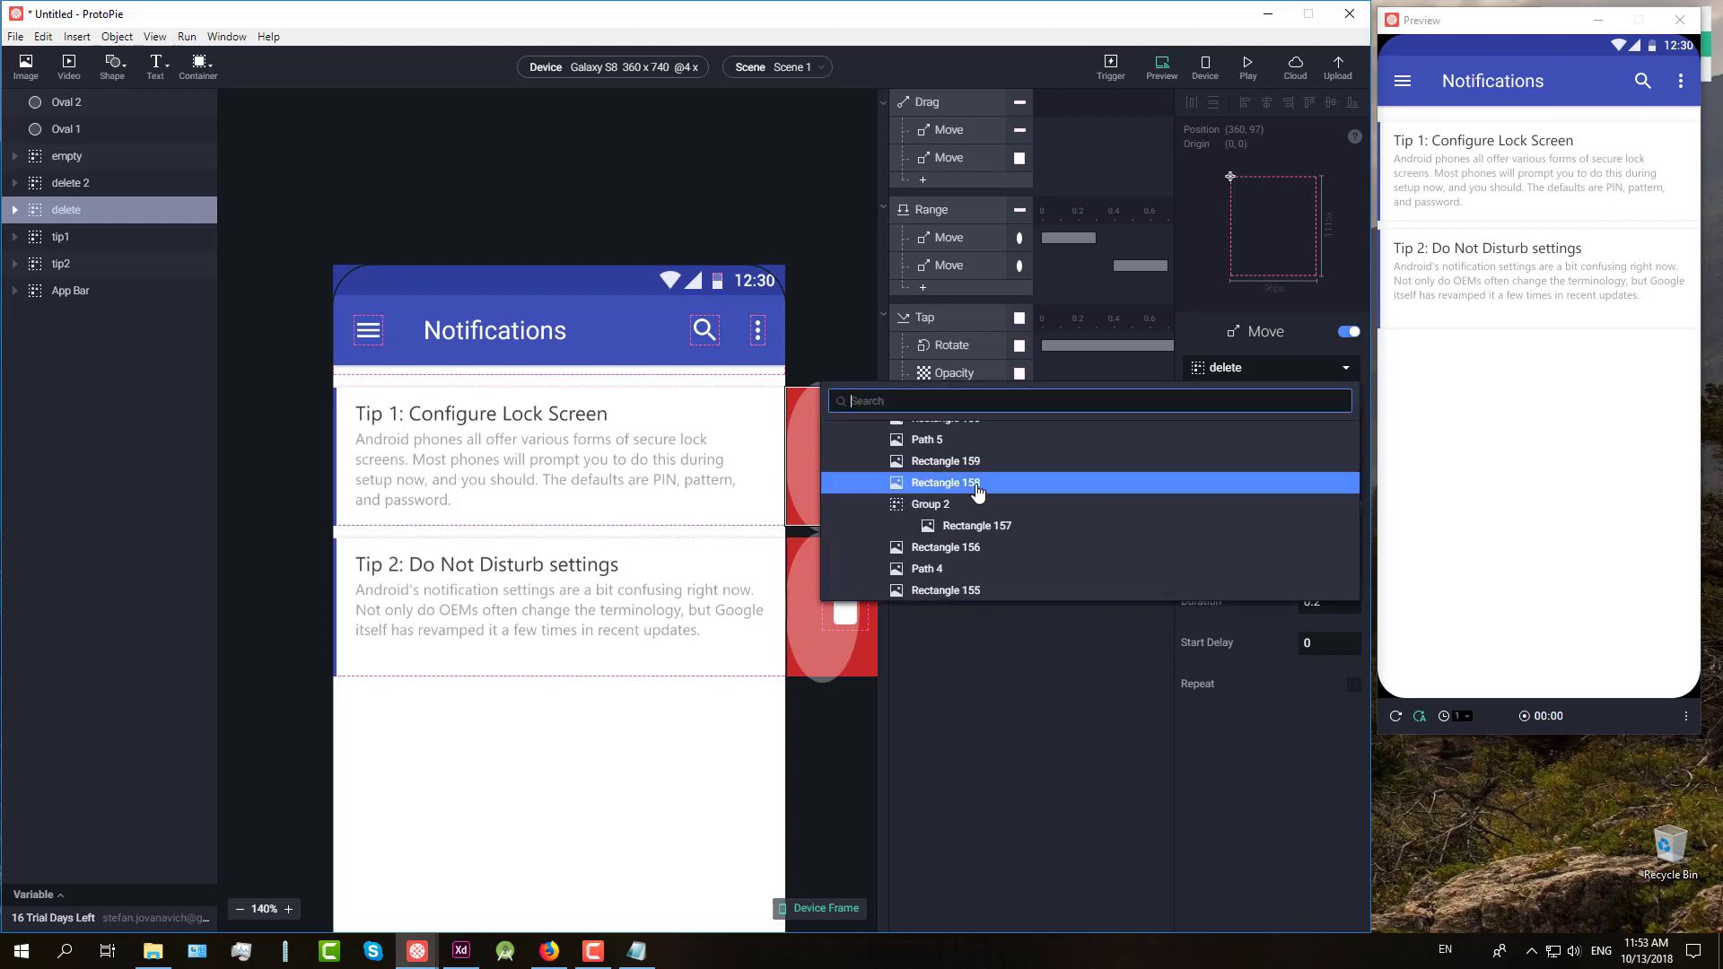
{"action": "scroll", "coordinate": [978, 492], "scroll_direction": "down", "scroll_amount": 6}
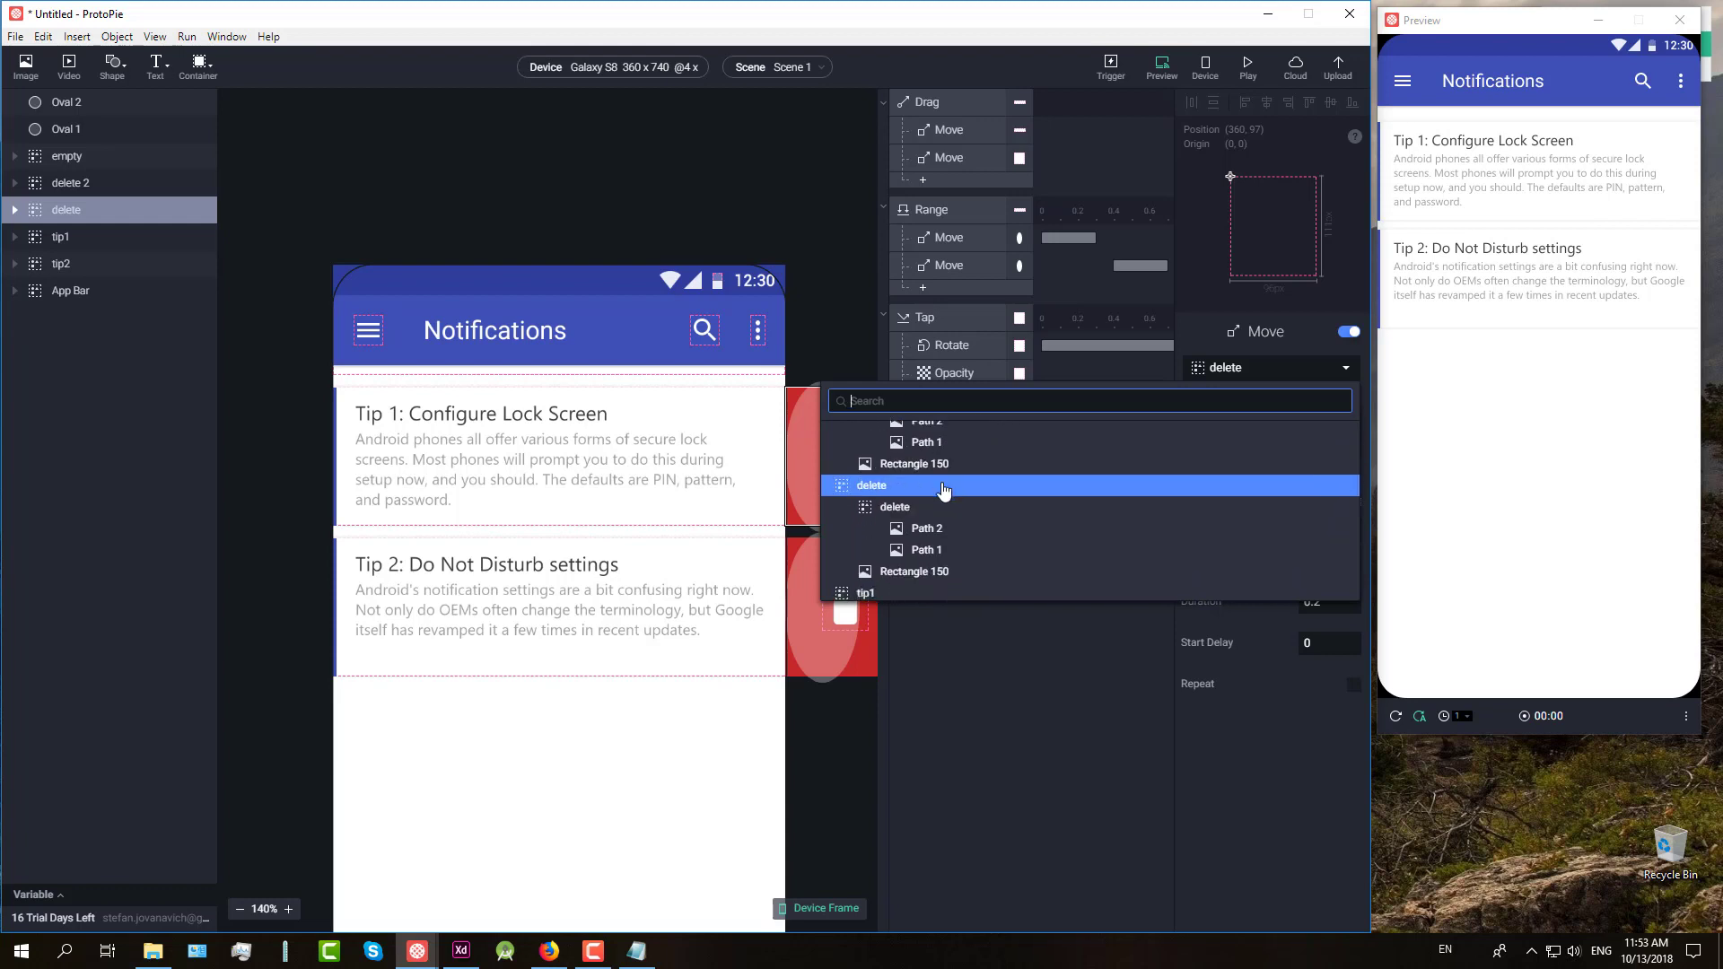
{"action": "scroll", "coordinate": [943, 490], "scroll_direction": "down", "scroll_amount": 3}
{"action": "left_click", "coordinate": [902, 538]}
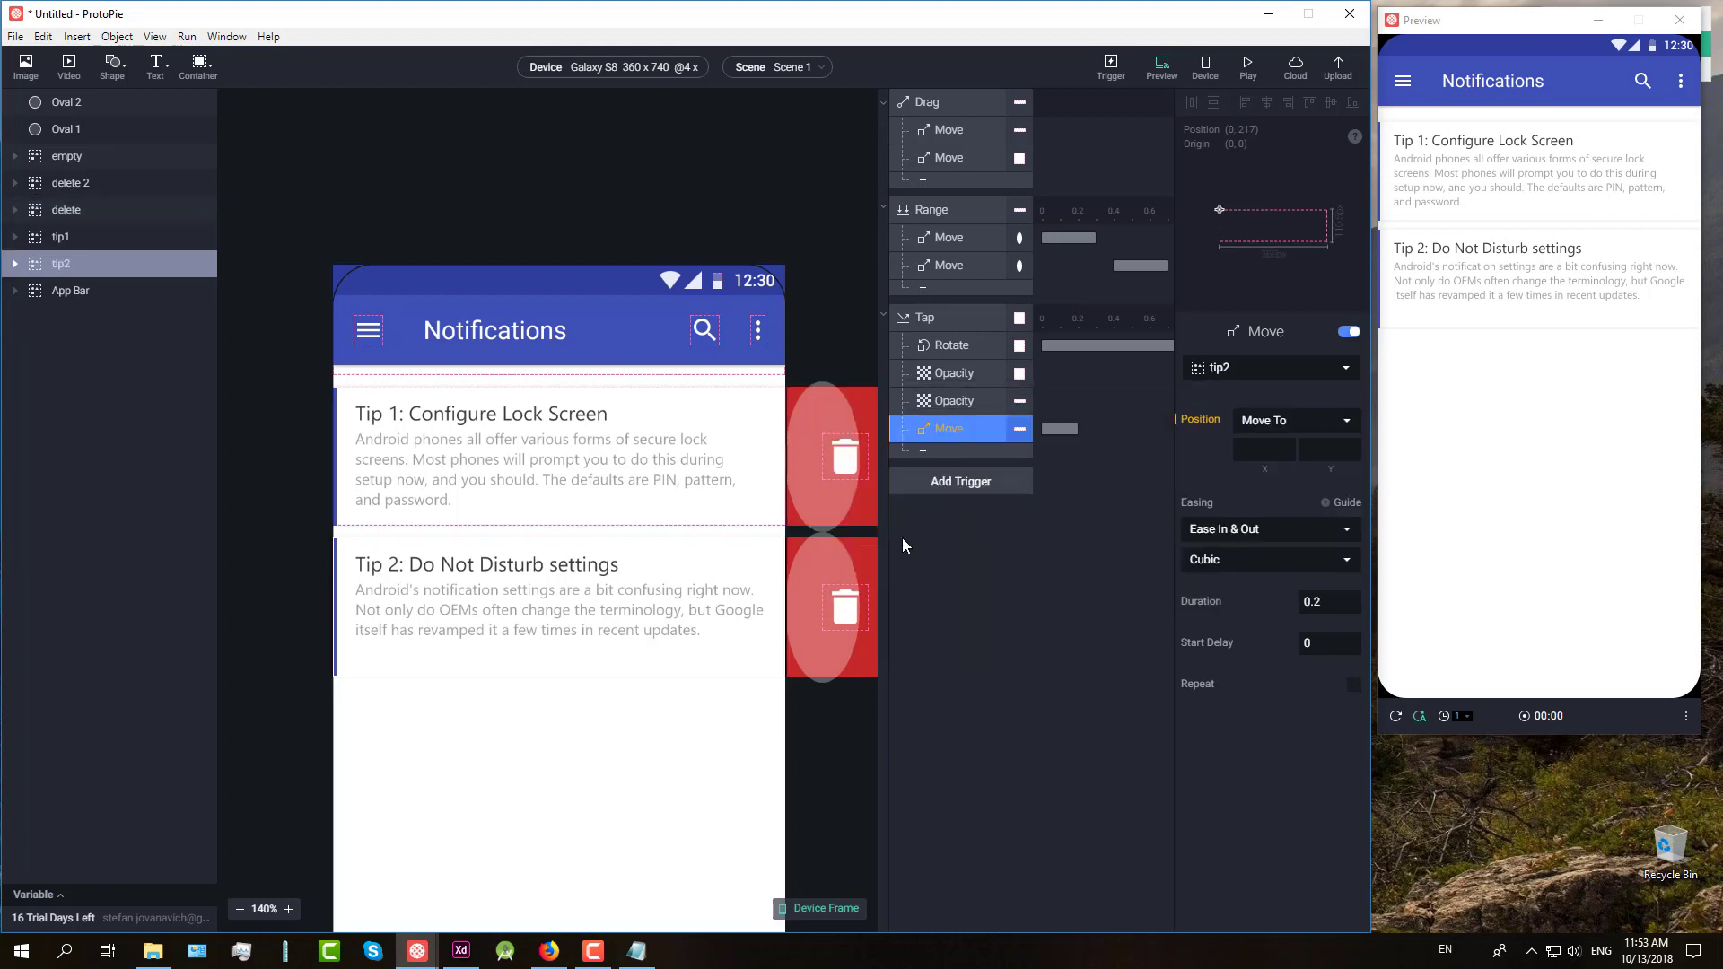
Step: Set tip2's Move response to tip1's Y position of 97 with Sine easing
{"action": "left_click", "coordinate": [741, 479]}
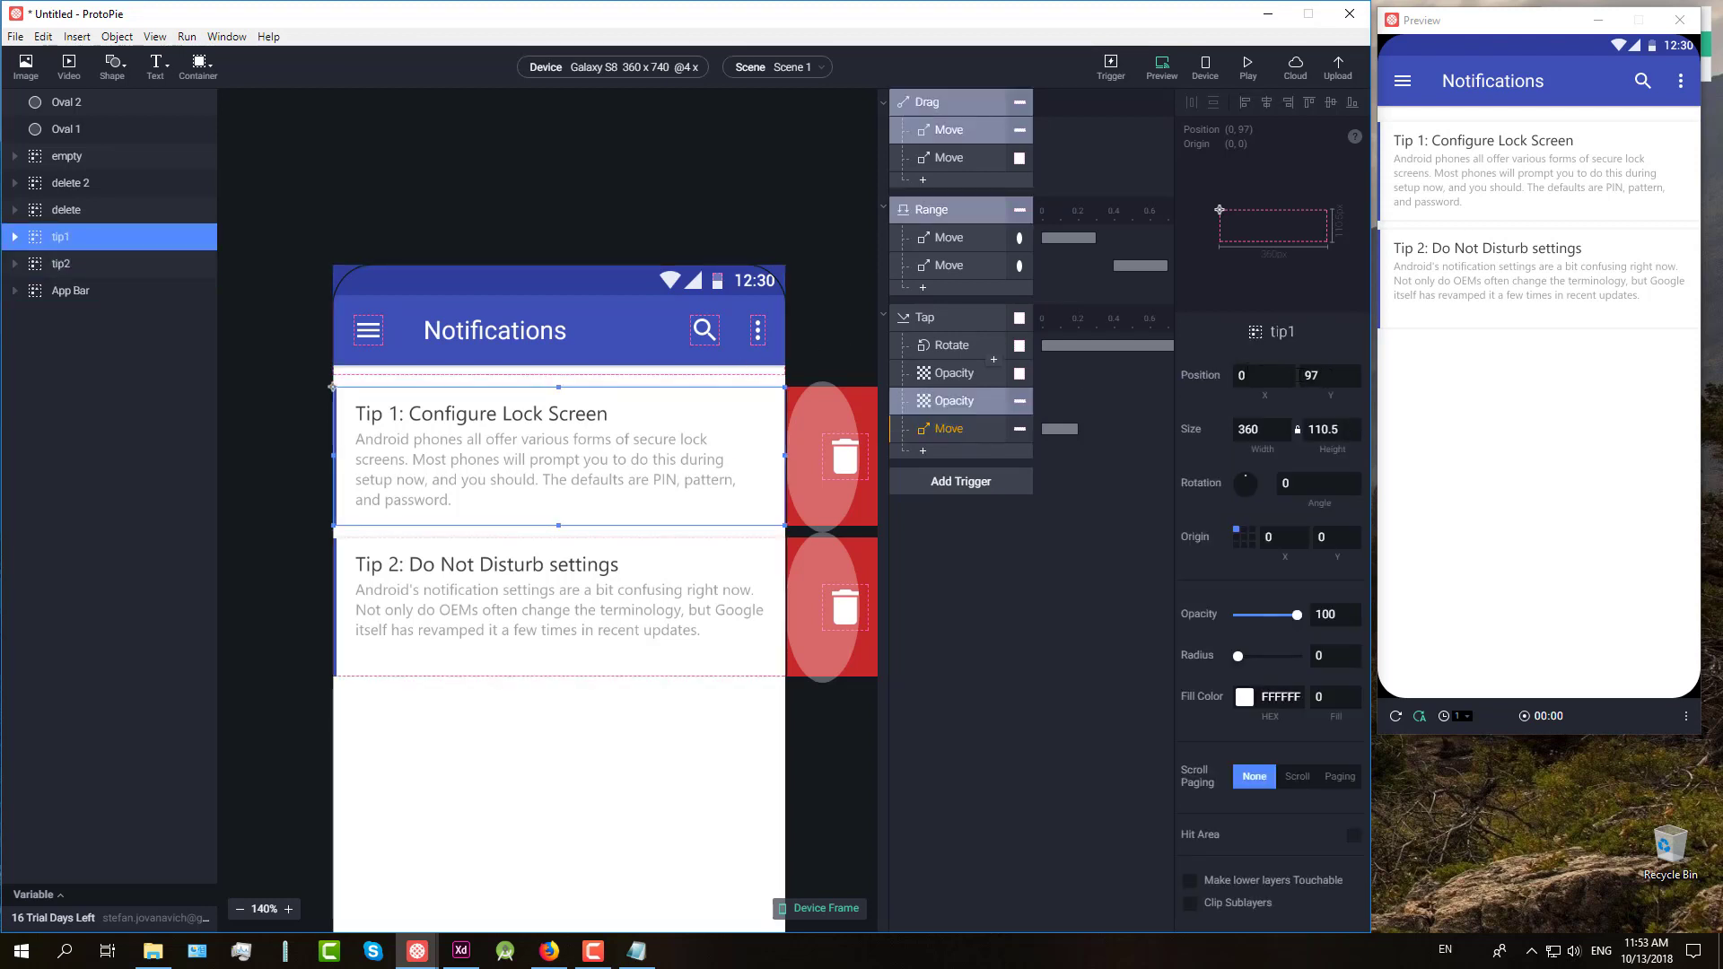
{"action": "left_click", "coordinate": [1330, 375]}
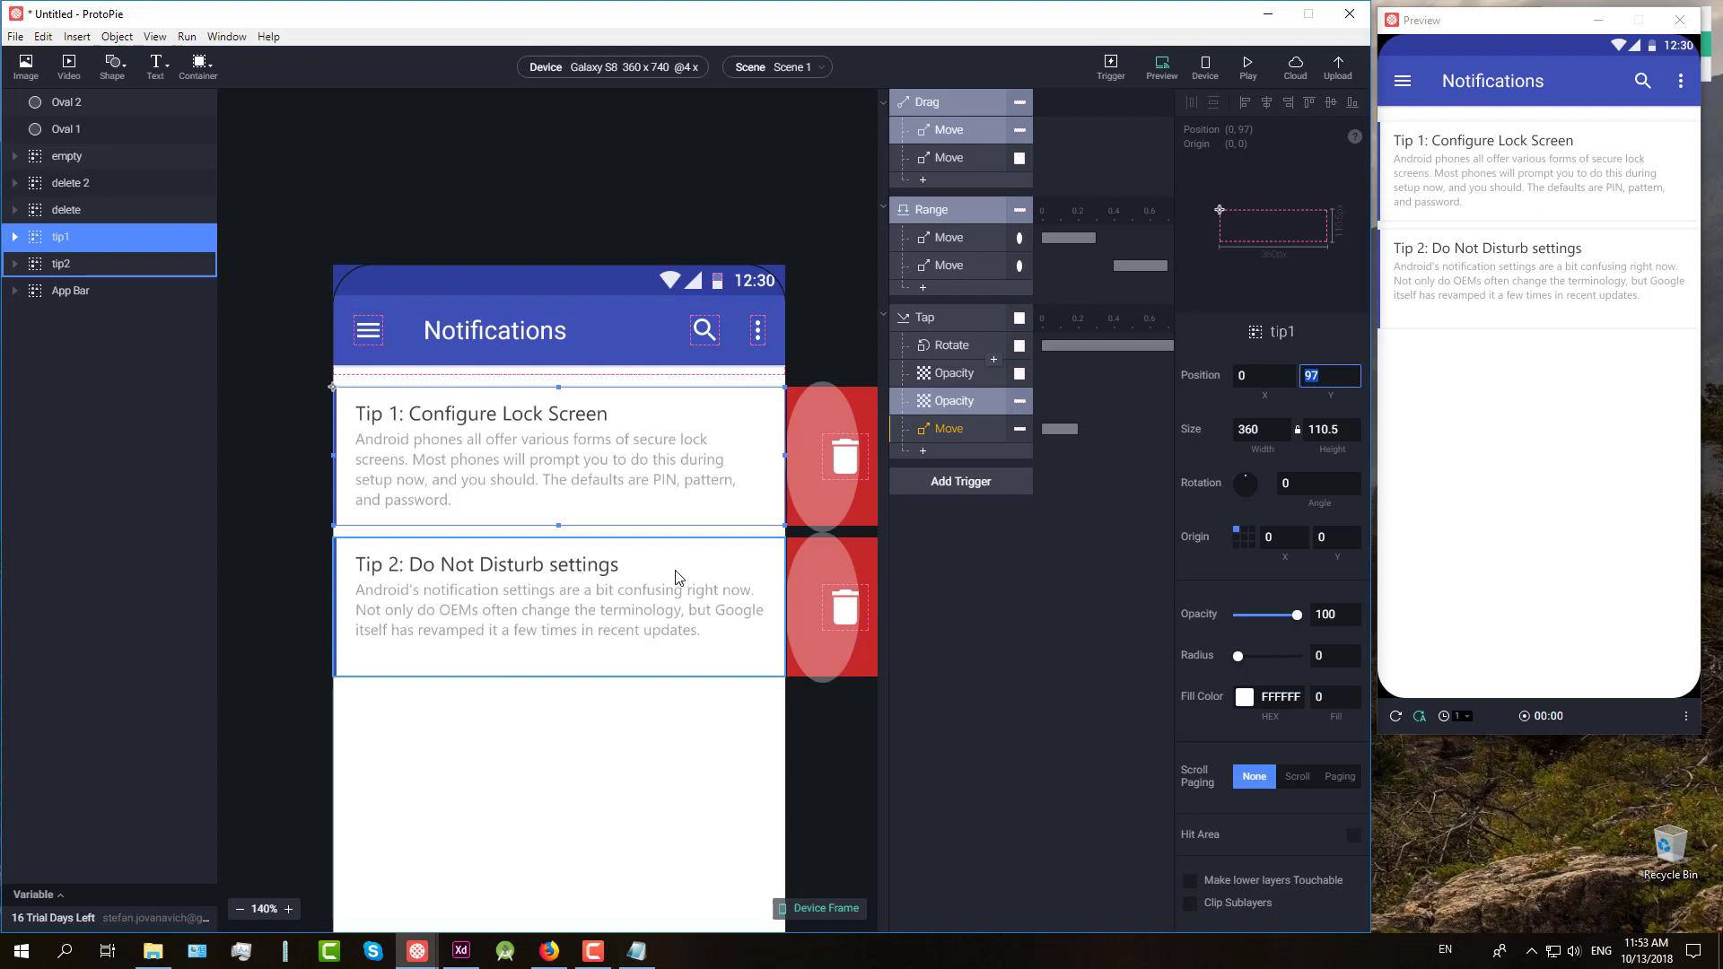
{"action": "left_click", "coordinate": [949, 429]}
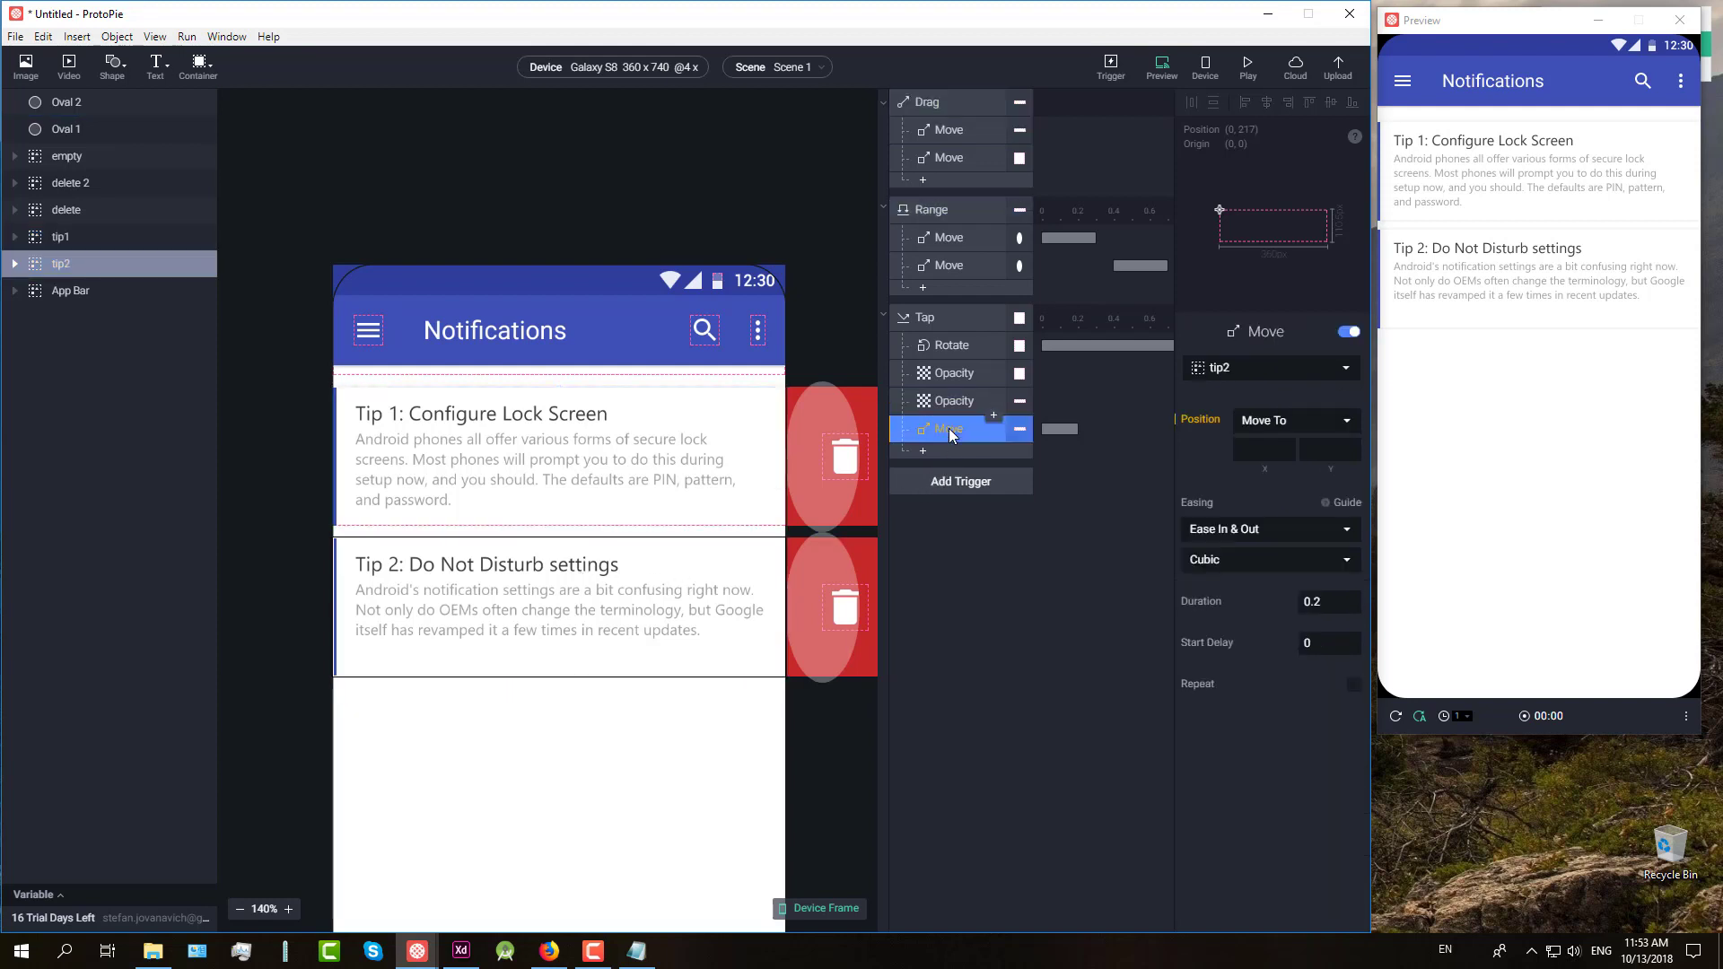
{"action": "left_click", "coordinate": [1306, 450]}
{"action": "type", "text": "97"}
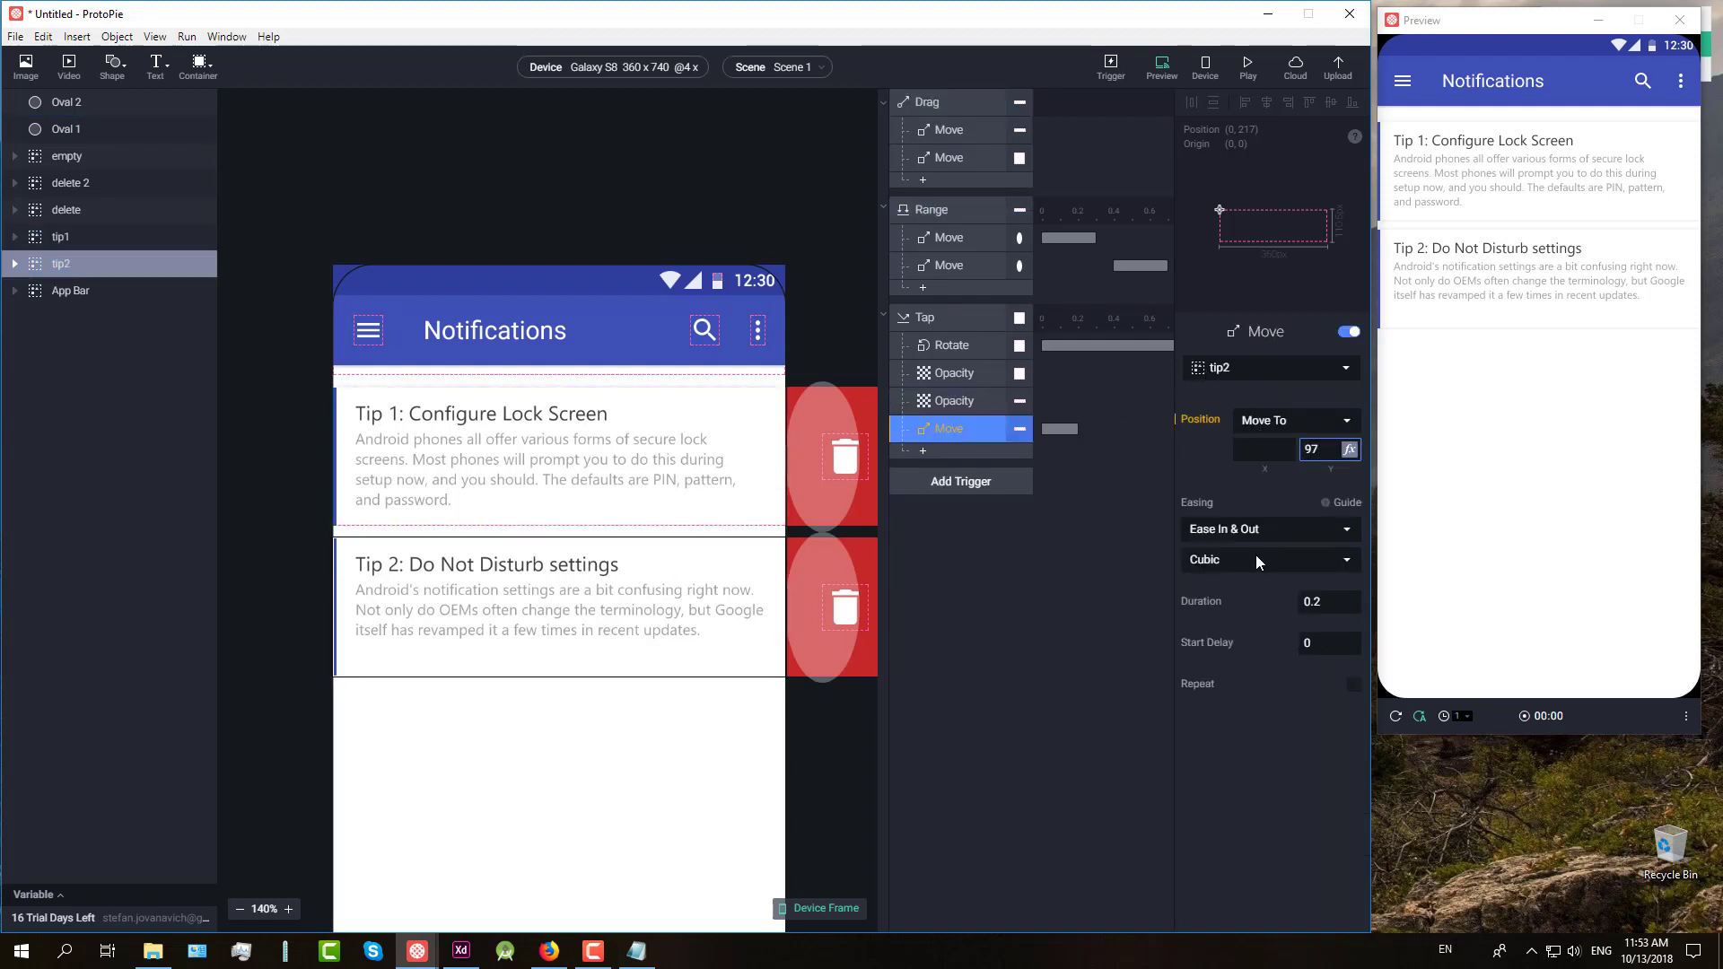
{"action": "left_click", "coordinate": [1289, 558]}
{"action": "left_click", "coordinate": [1224, 630]}
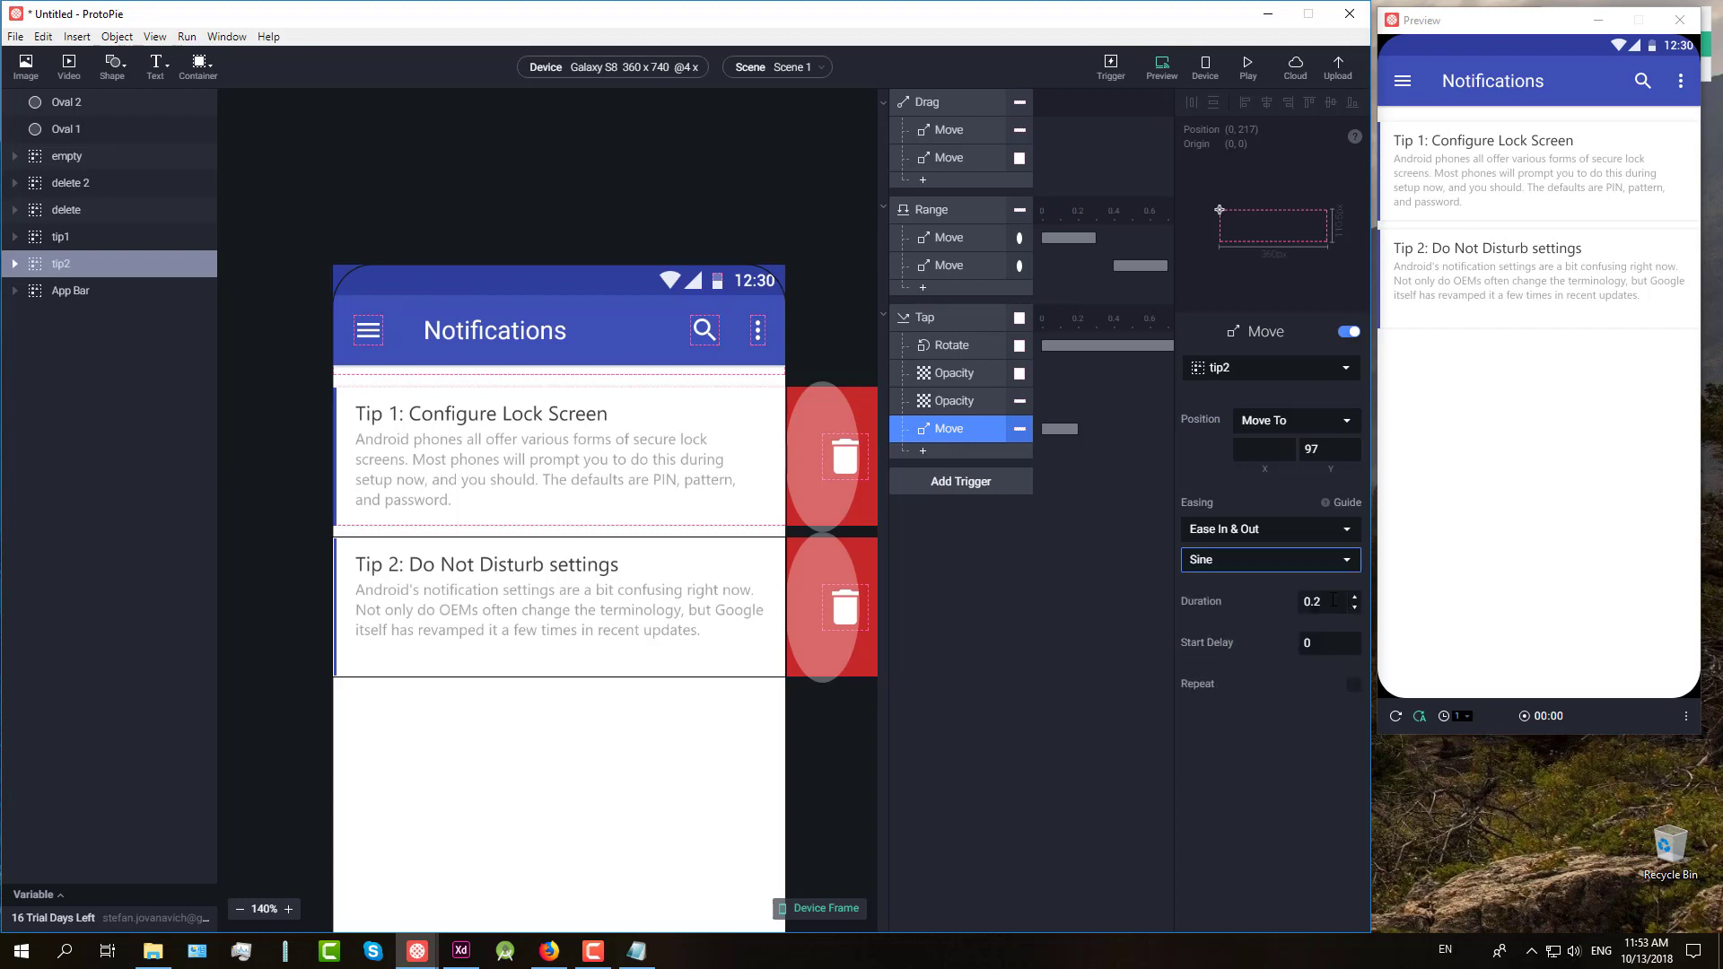
Step: Set tip2's Move response to a duration of 0.6 and a start delay of 1
{"action": "left_click", "coordinate": [1317, 602]}
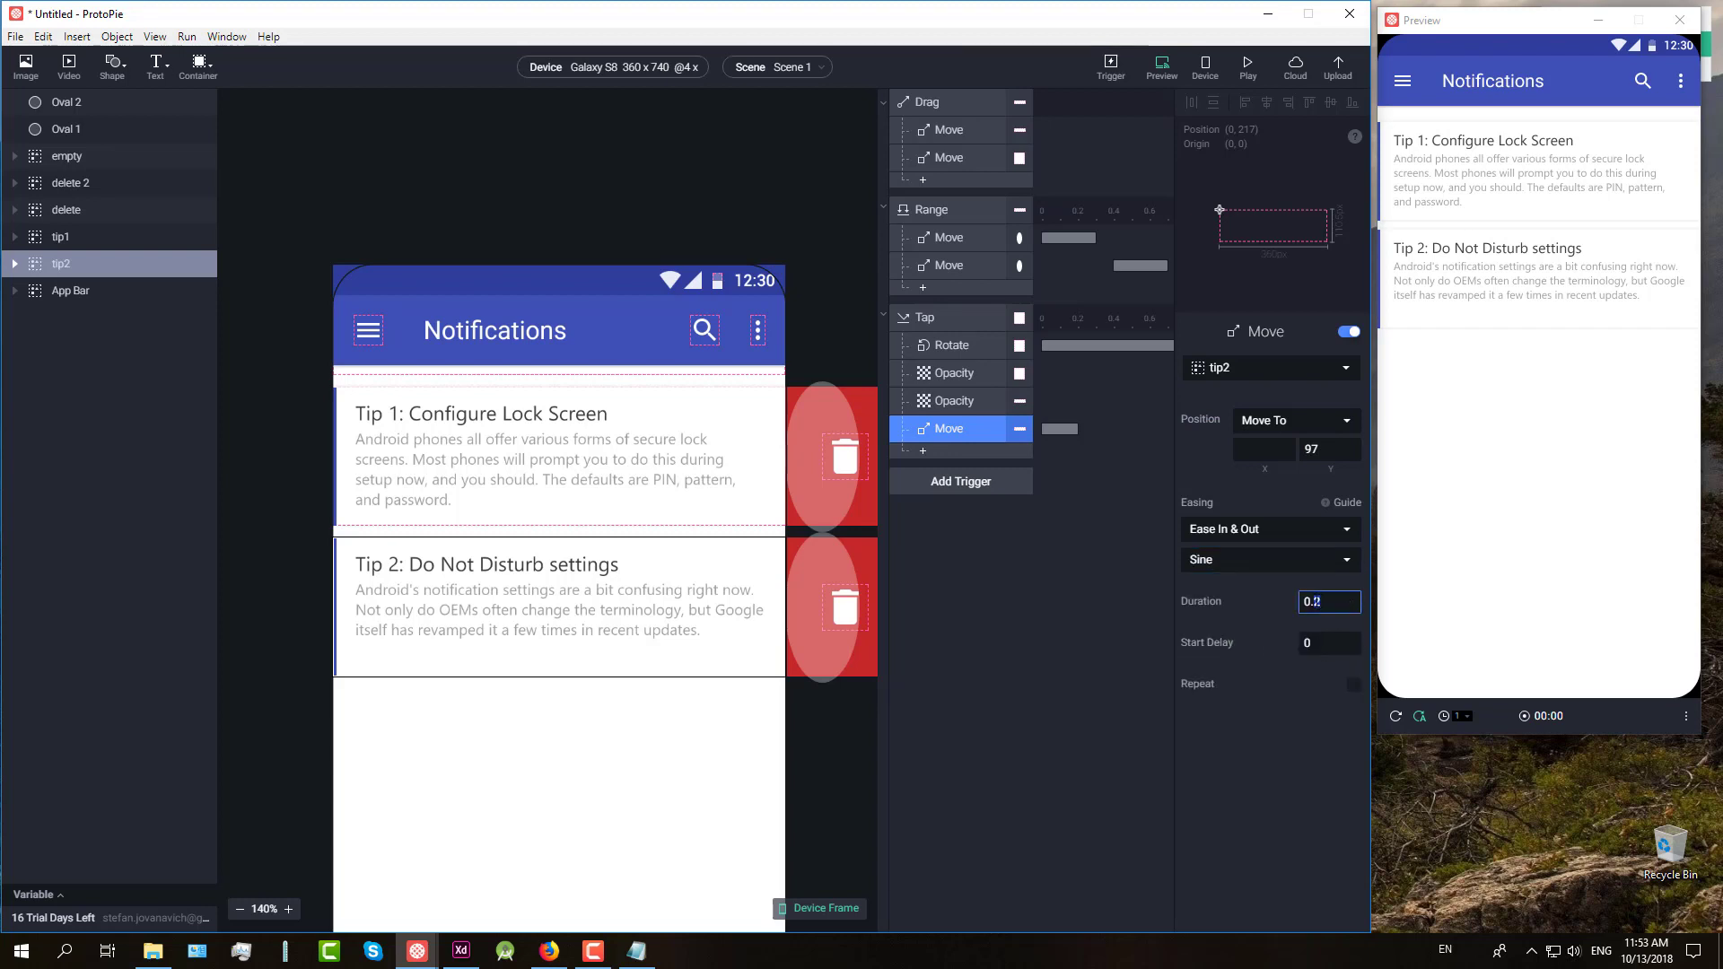
{"action": "type", "text": "6"}
{"action": "left_click", "coordinate": [955, 404]}
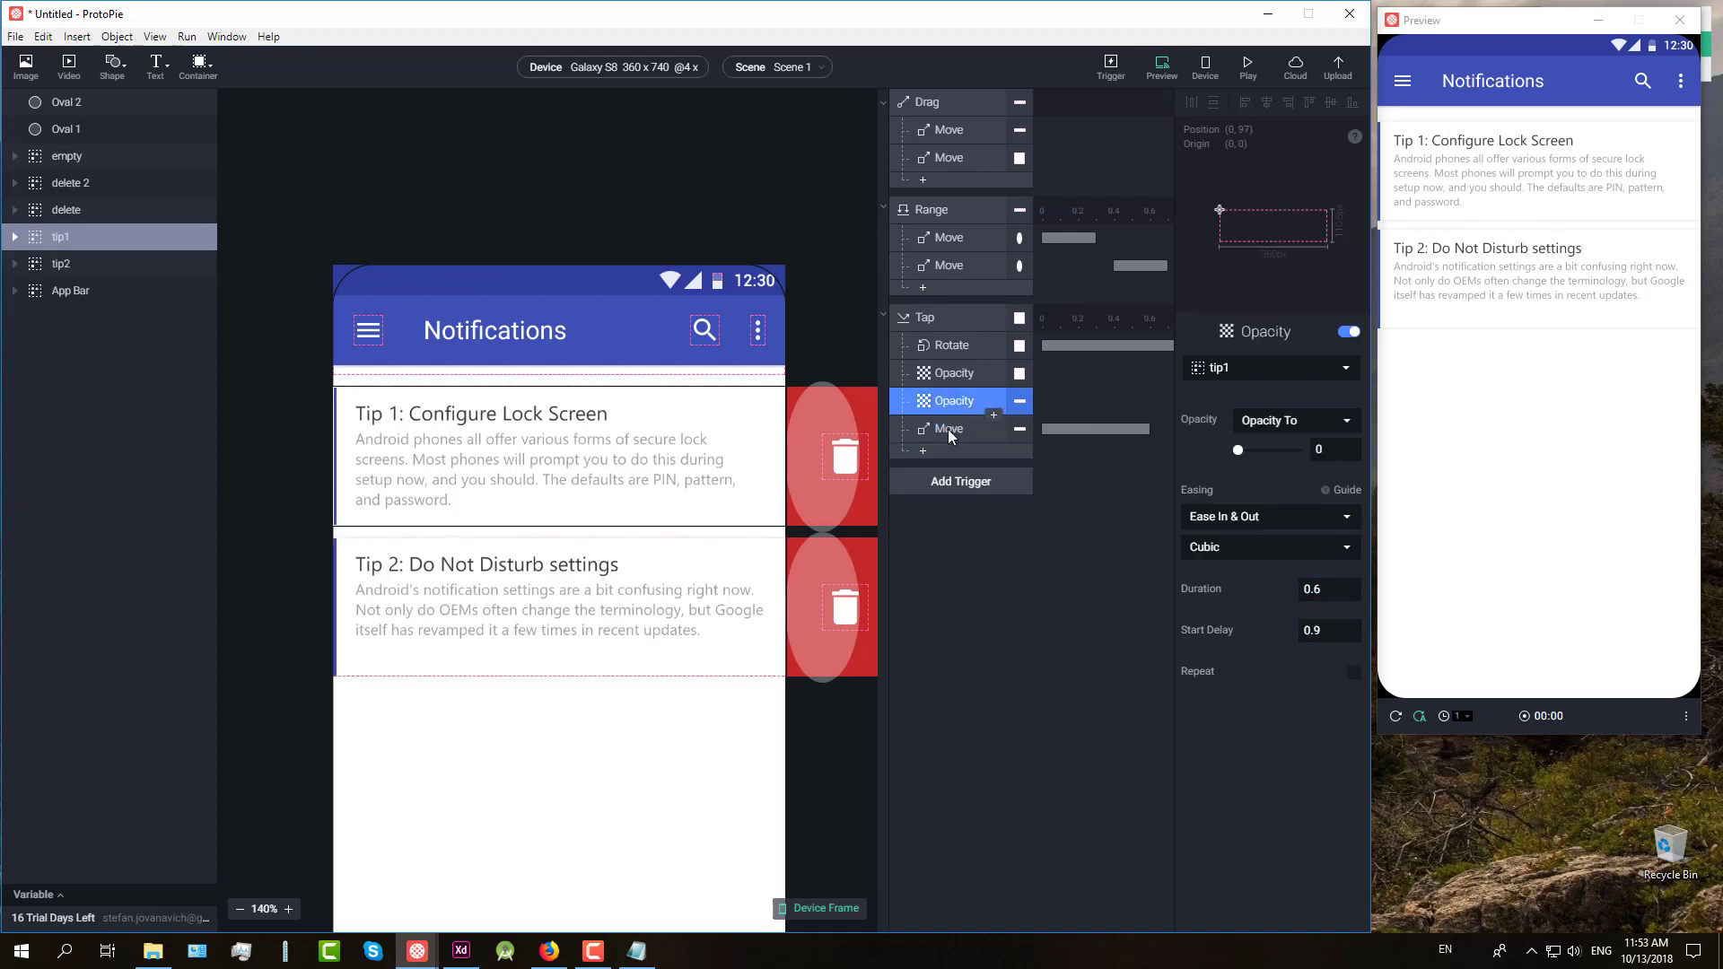
{"action": "left_click", "coordinate": [950, 431]}
{"action": "left_click", "coordinate": [1323, 645]}
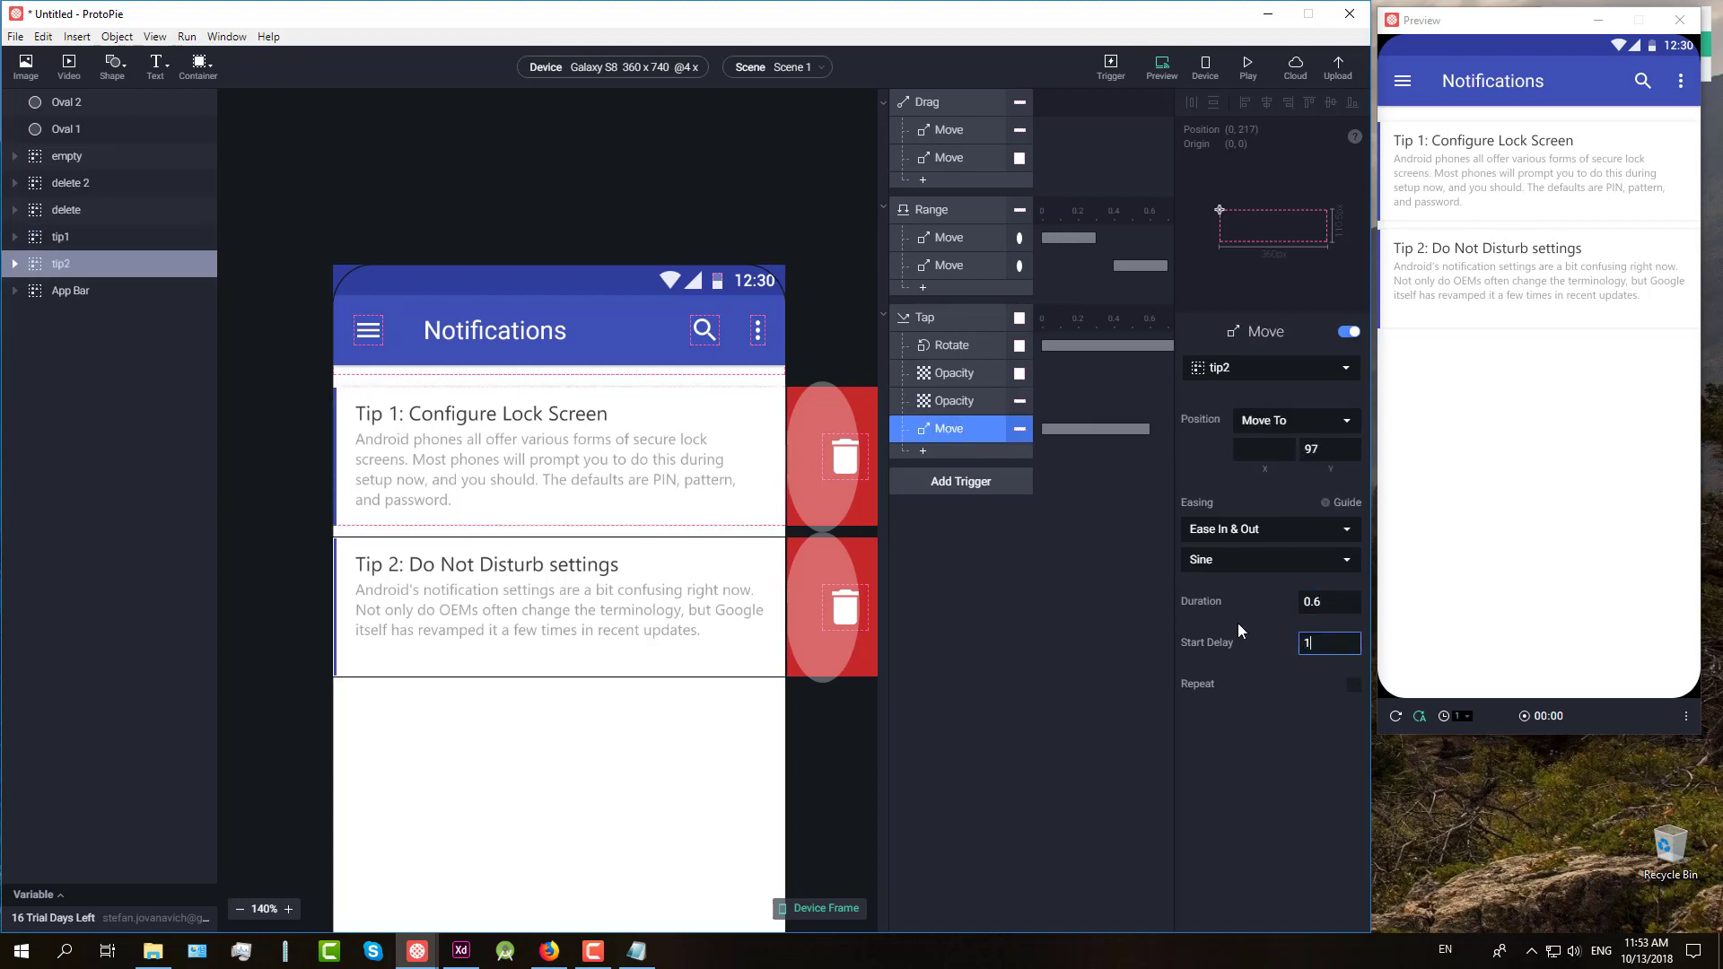
{"action": "left_click", "coordinate": [1262, 747]}
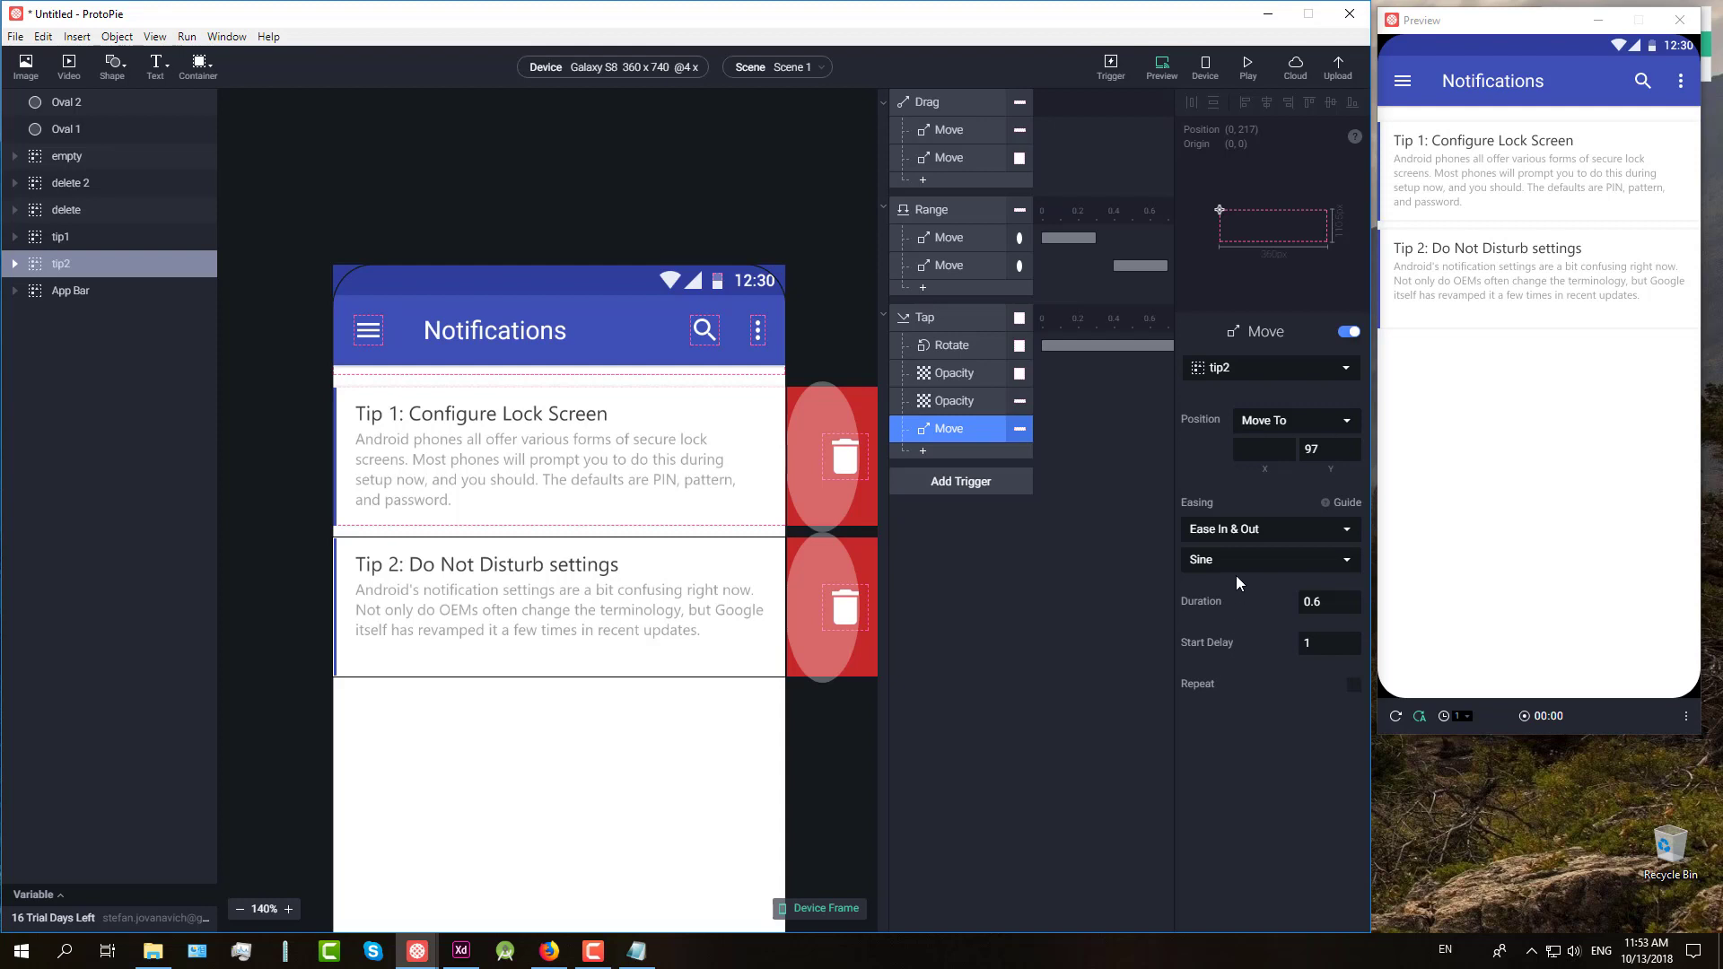
Step: Add another Move response to the Tap trigger and target it at delete 2
{"action": "left_click", "coordinate": [922, 450]}
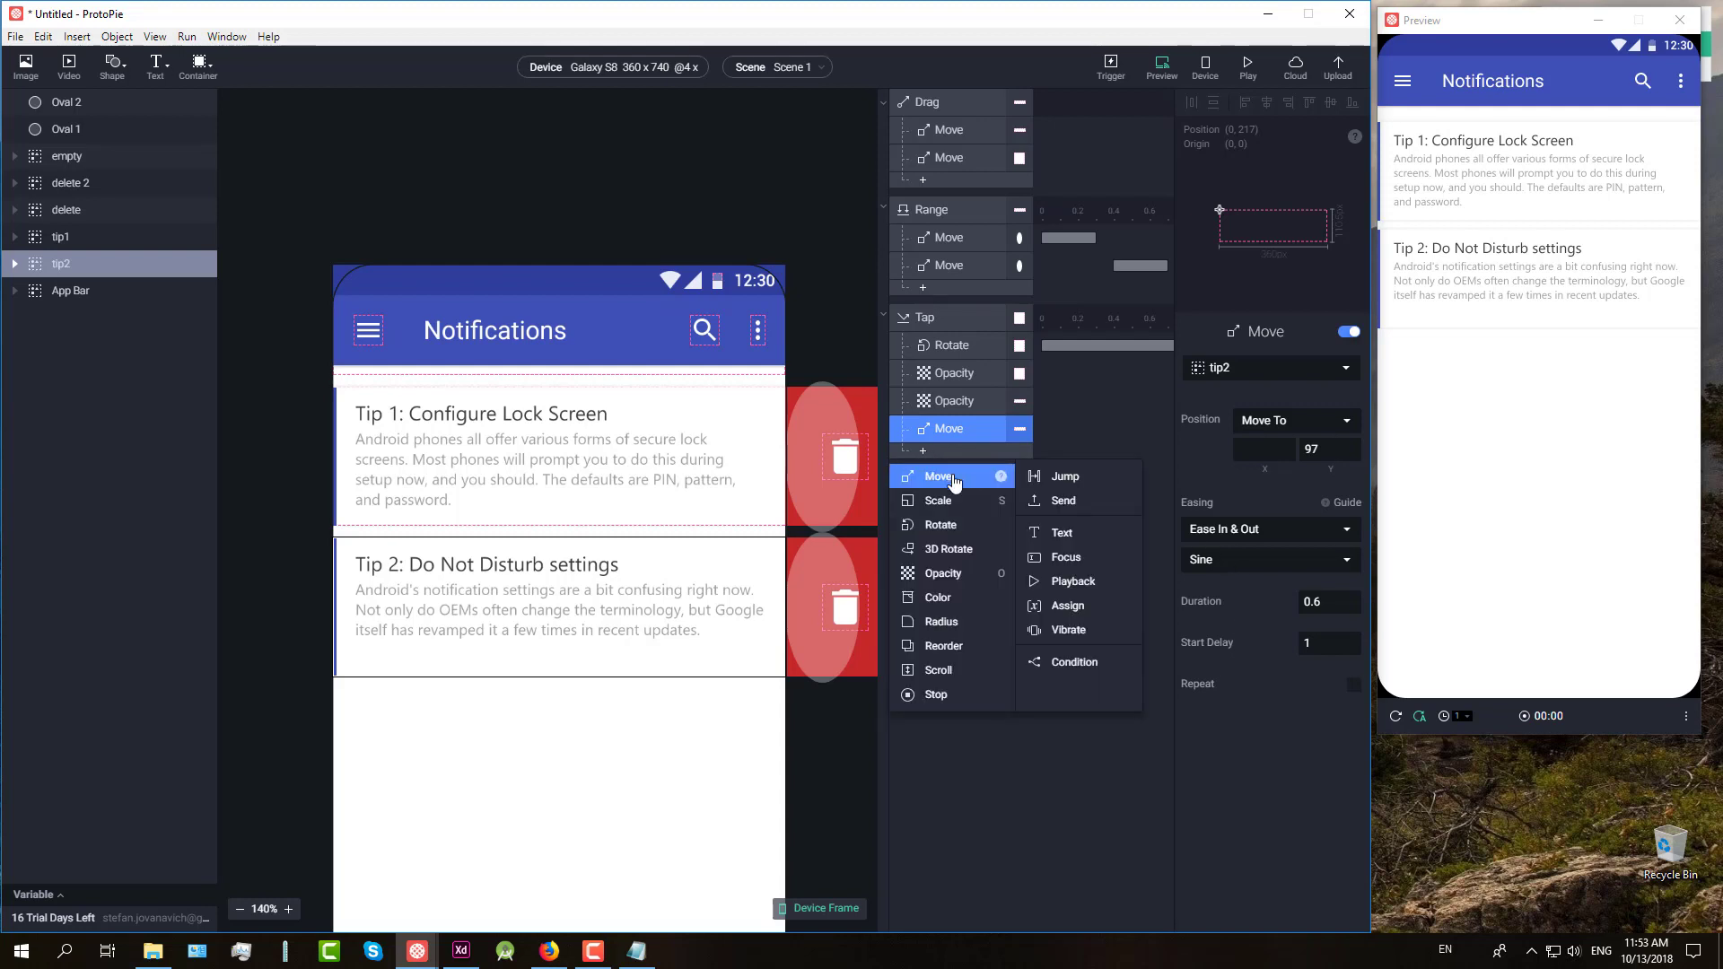
{"action": "left_click", "coordinate": [954, 483]}
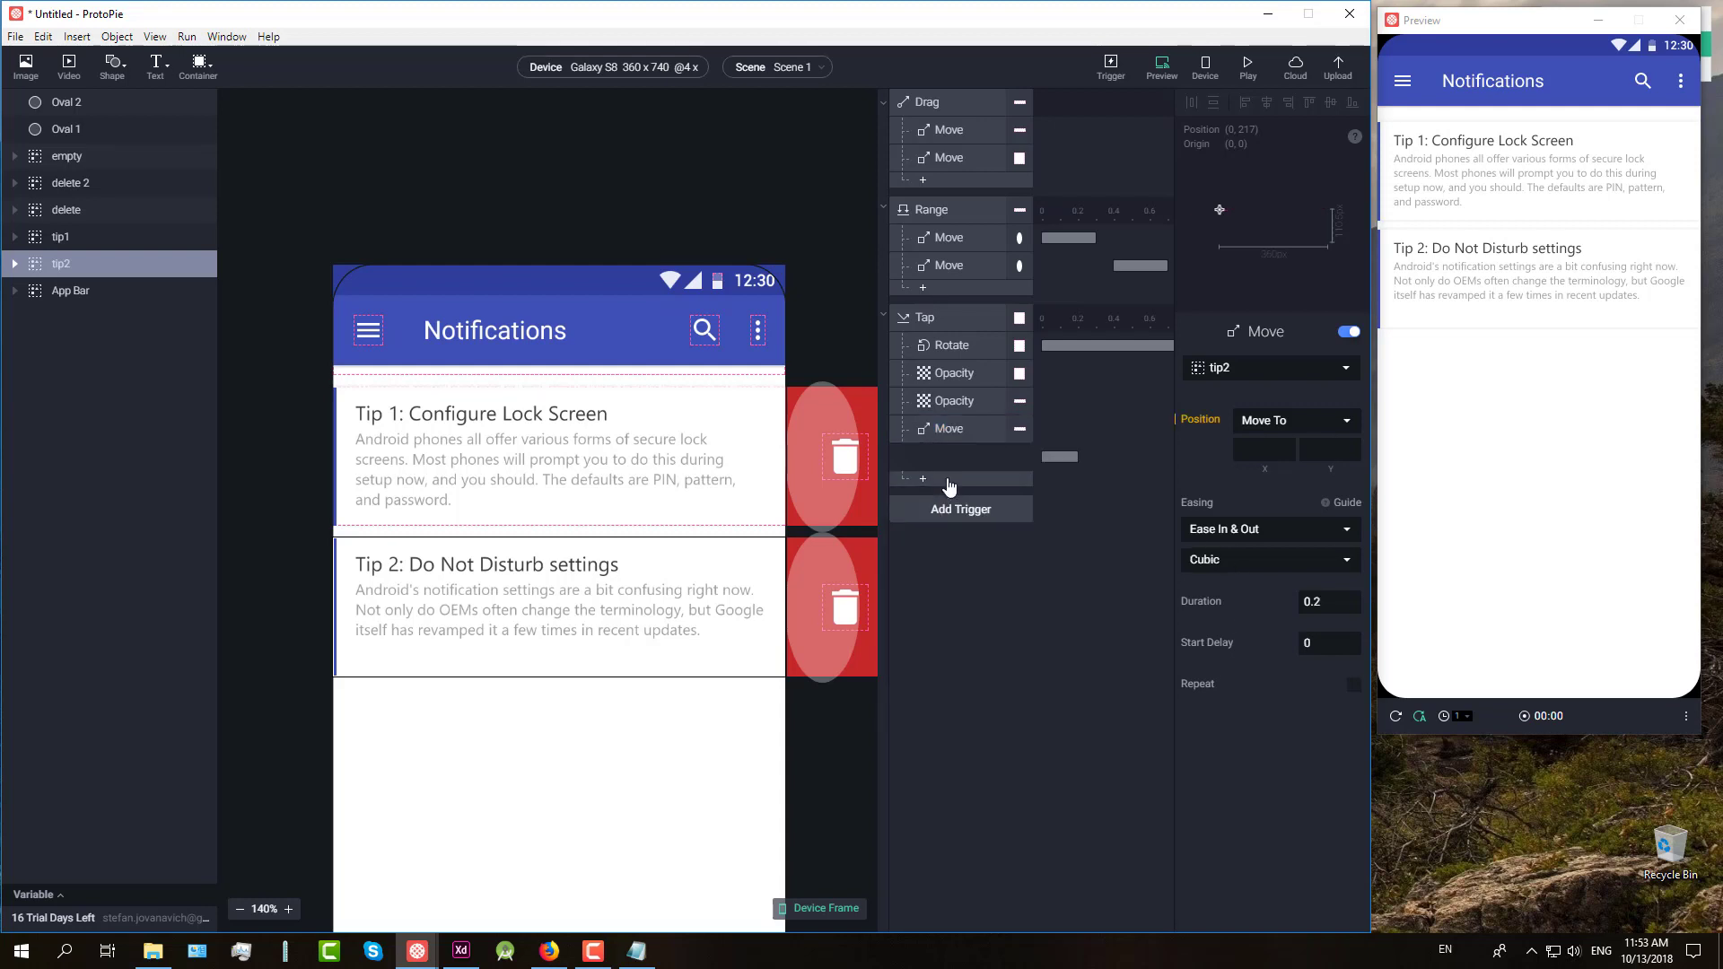
{"action": "left_click", "coordinate": [1346, 370]}
{"action": "scroll", "coordinate": [980, 525], "scroll_direction": "down", "scroll_amount": 6}
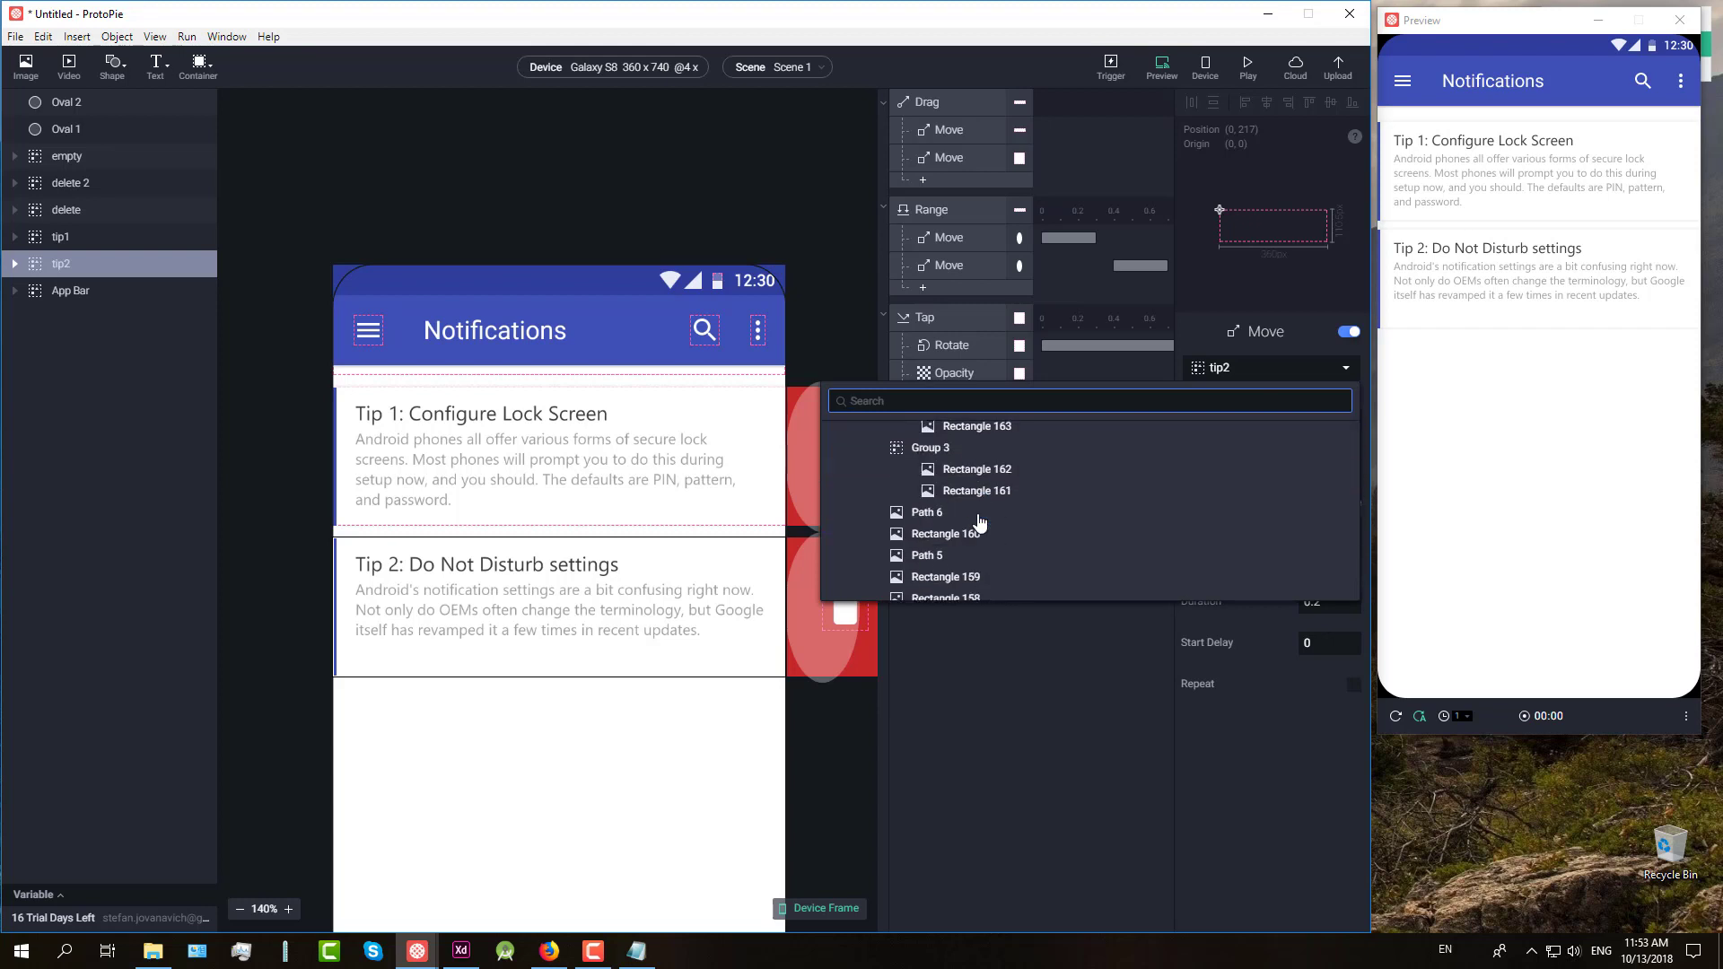
{"action": "scroll", "coordinate": [980, 523], "scroll_direction": "down", "scroll_amount": 3}
{"action": "left_click", "coordinate": [915, 471]}
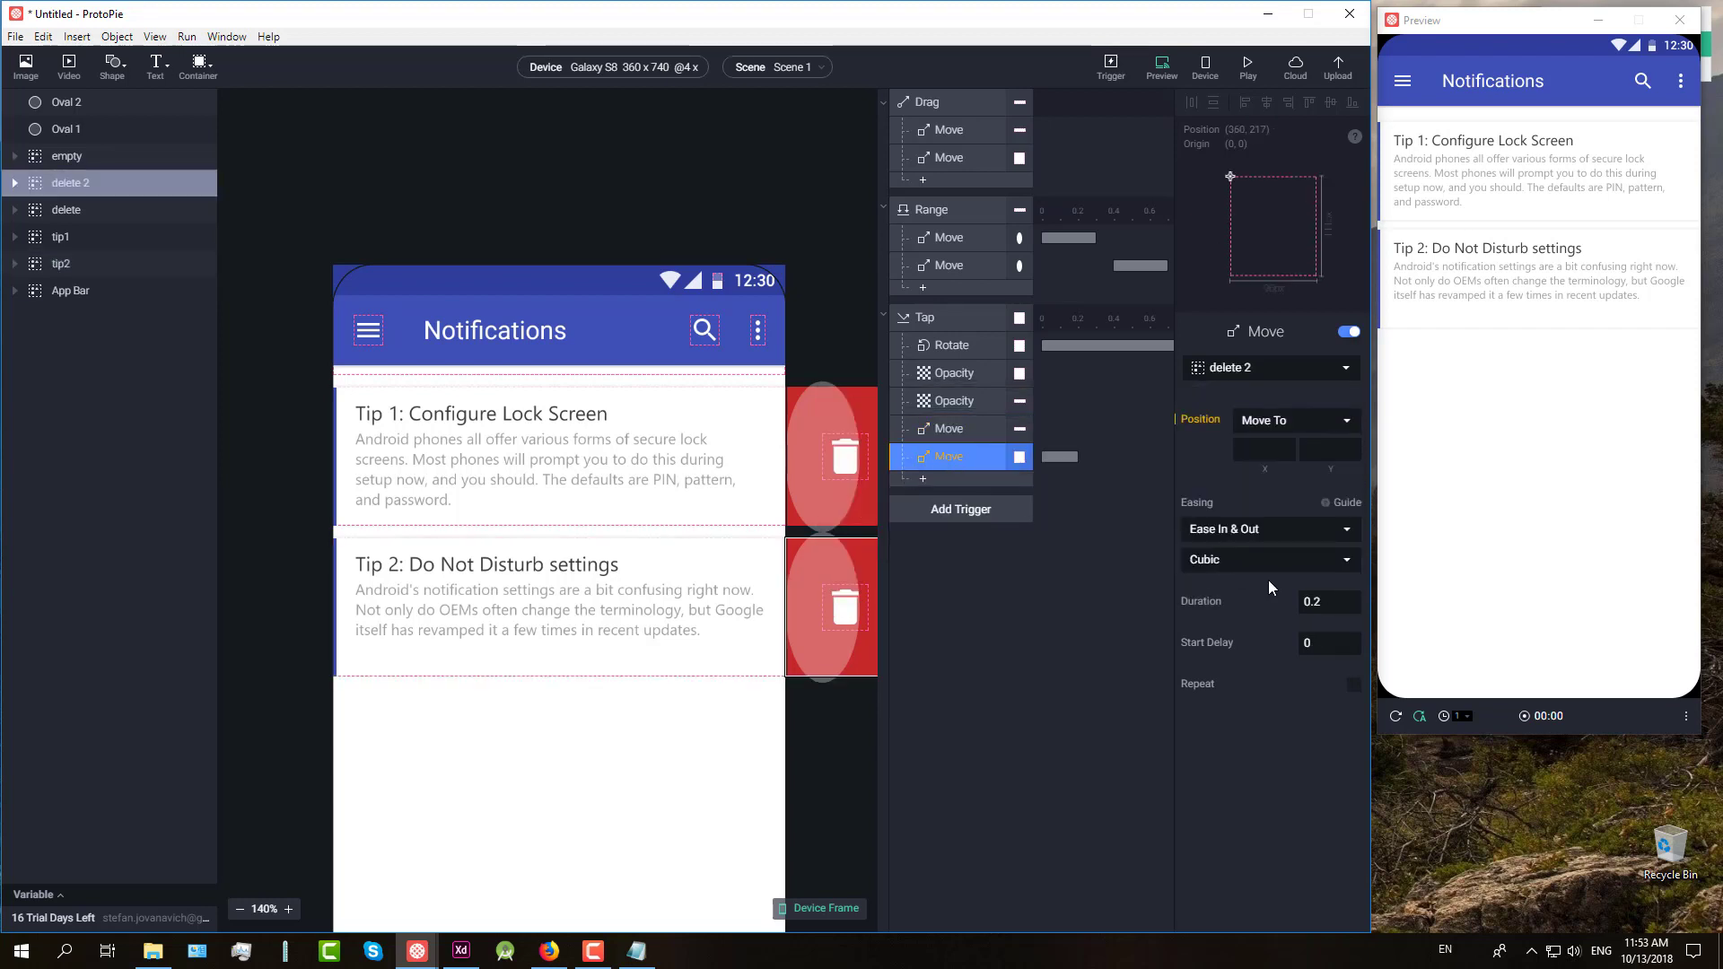
Step: Set delete 2's Move response to a duration of 0.6 and a start delay of 1
{"action": "left_click", "coordinate": [1316, 601]}
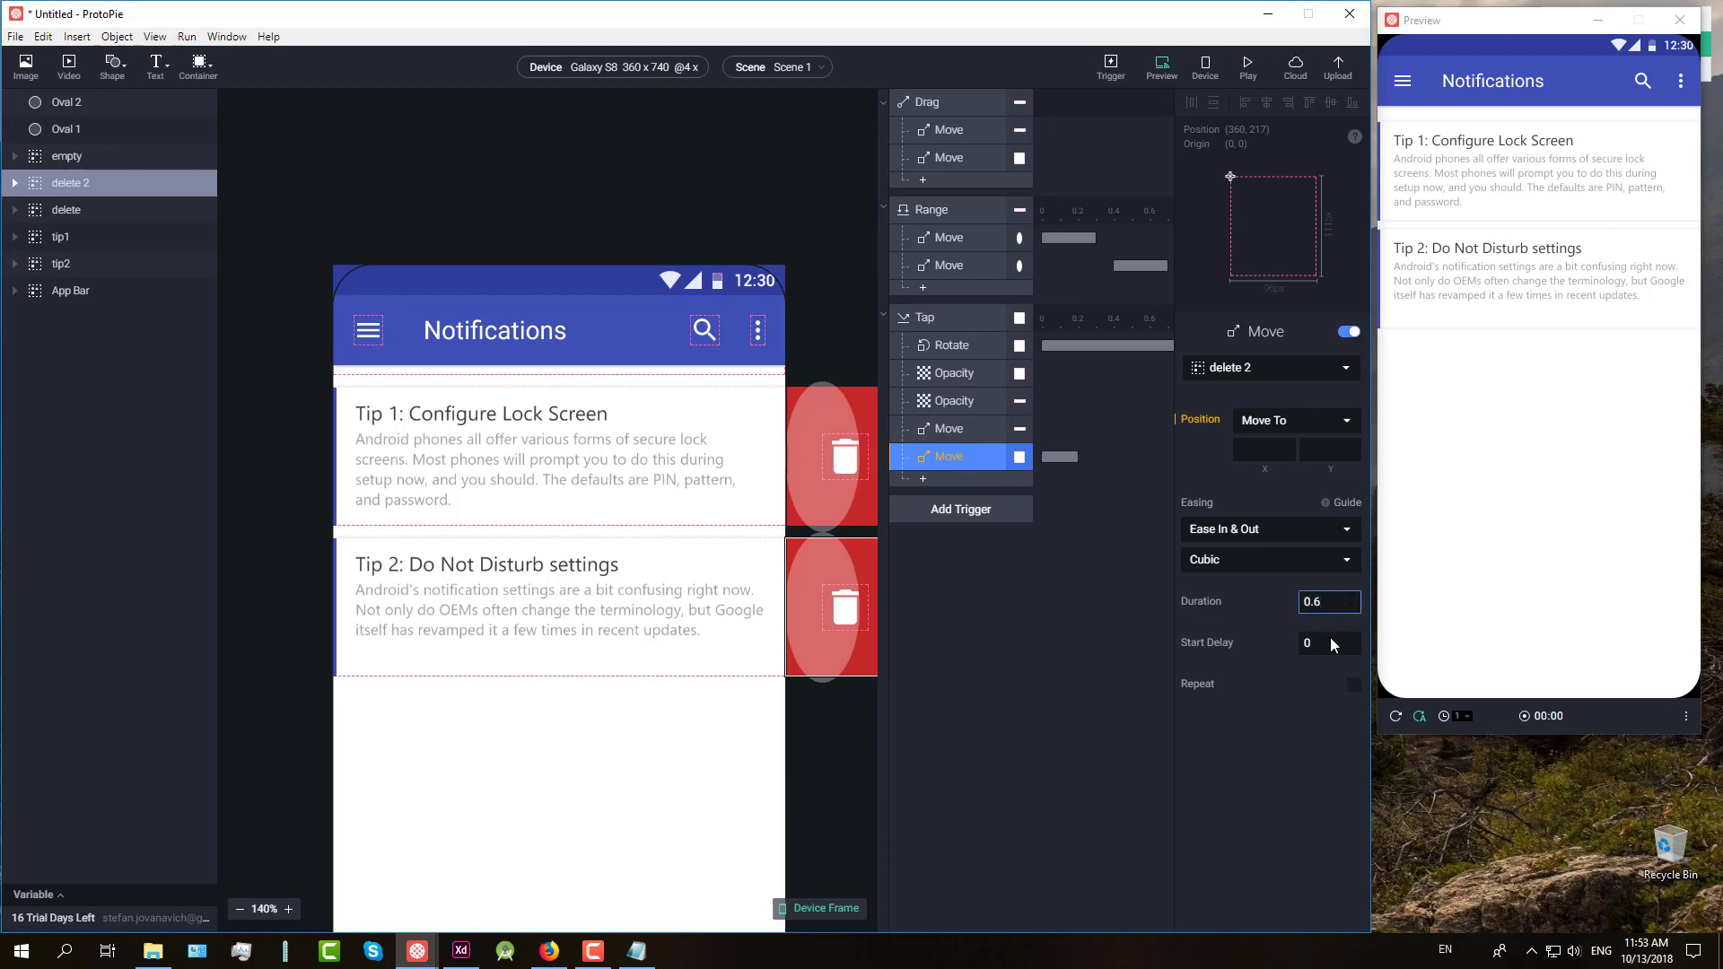
{"action": "key", "text": "Tab"}
{"action": "type", "text": "1"}
Step: Test the prototype in the preview by swiping Tip 1 open and tapping its trash icon
{"action": "left_click", "coordinate": [998, 591]}
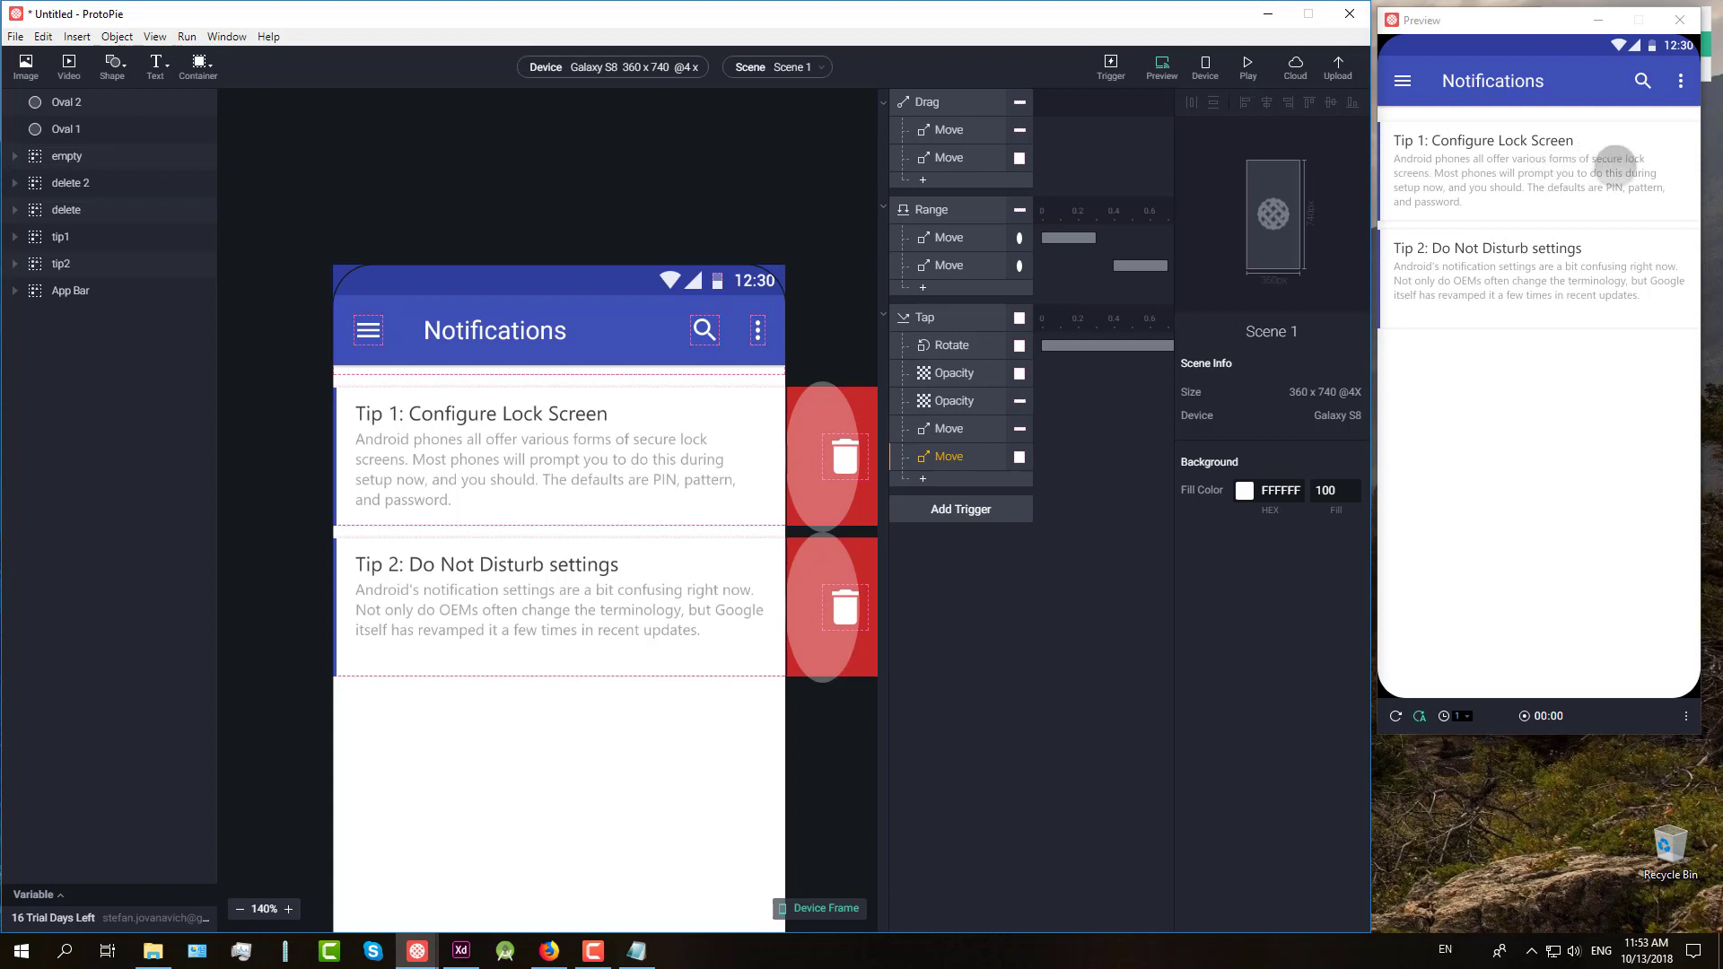
{"action": "left_click_drag", "start_coordinate": [1606, 162], "coordinate": [1481, 175]}
{"action": "left_click", "coordinate": [1654, 172]}
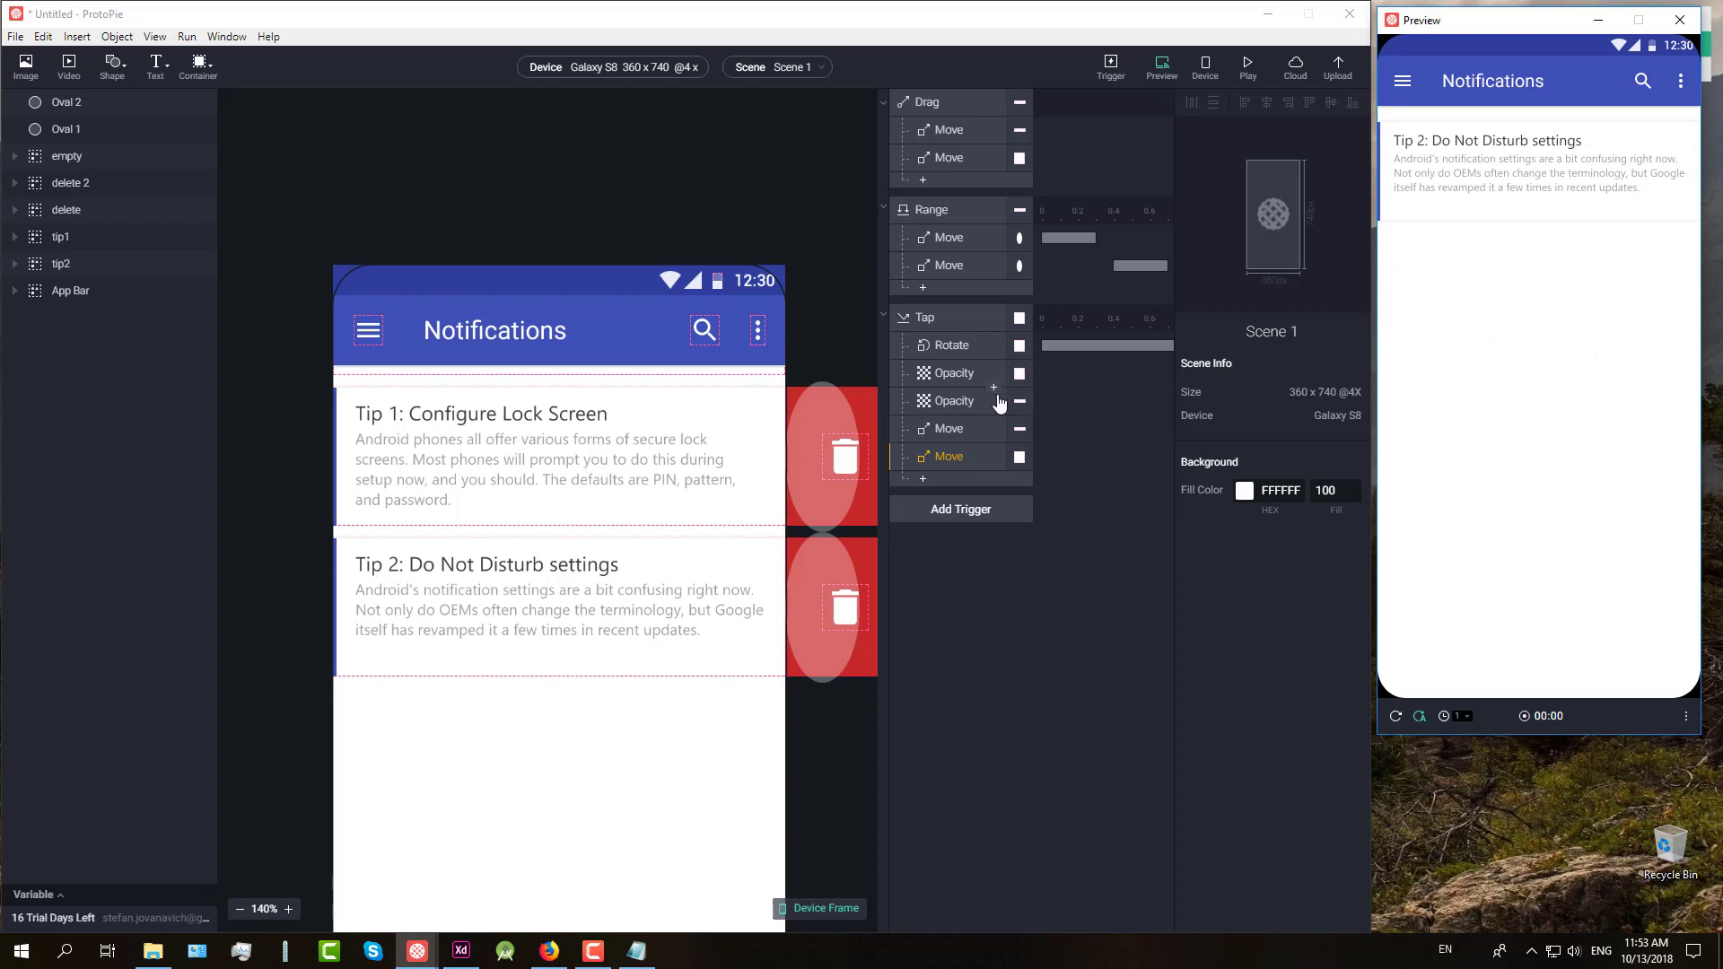
Step: Set the duration of the Tap trigger's Opacity responses for tip1 and delete to 0.3
{"action": "left_click", "coordinate": [942, 404]}
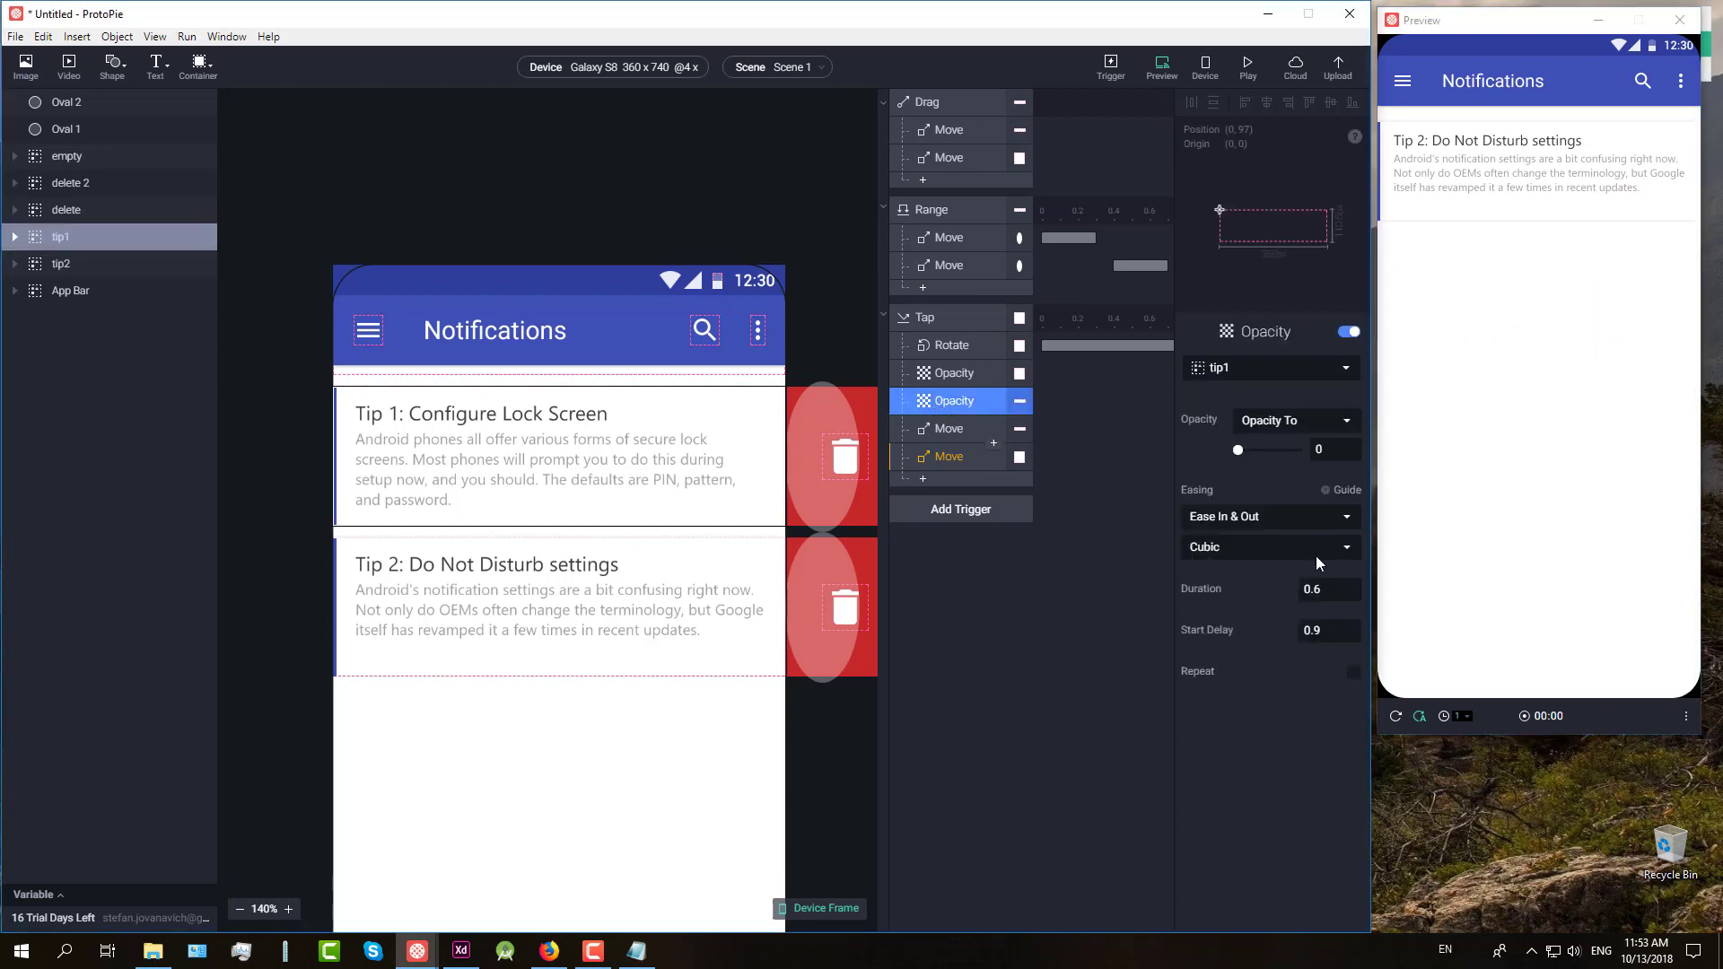
{"action": "left_click_drag", "start_coordinate": [1313, 588], "coordinate": [1321, 589]}
{"action": "left_click", "coordinate": [955, 372]}
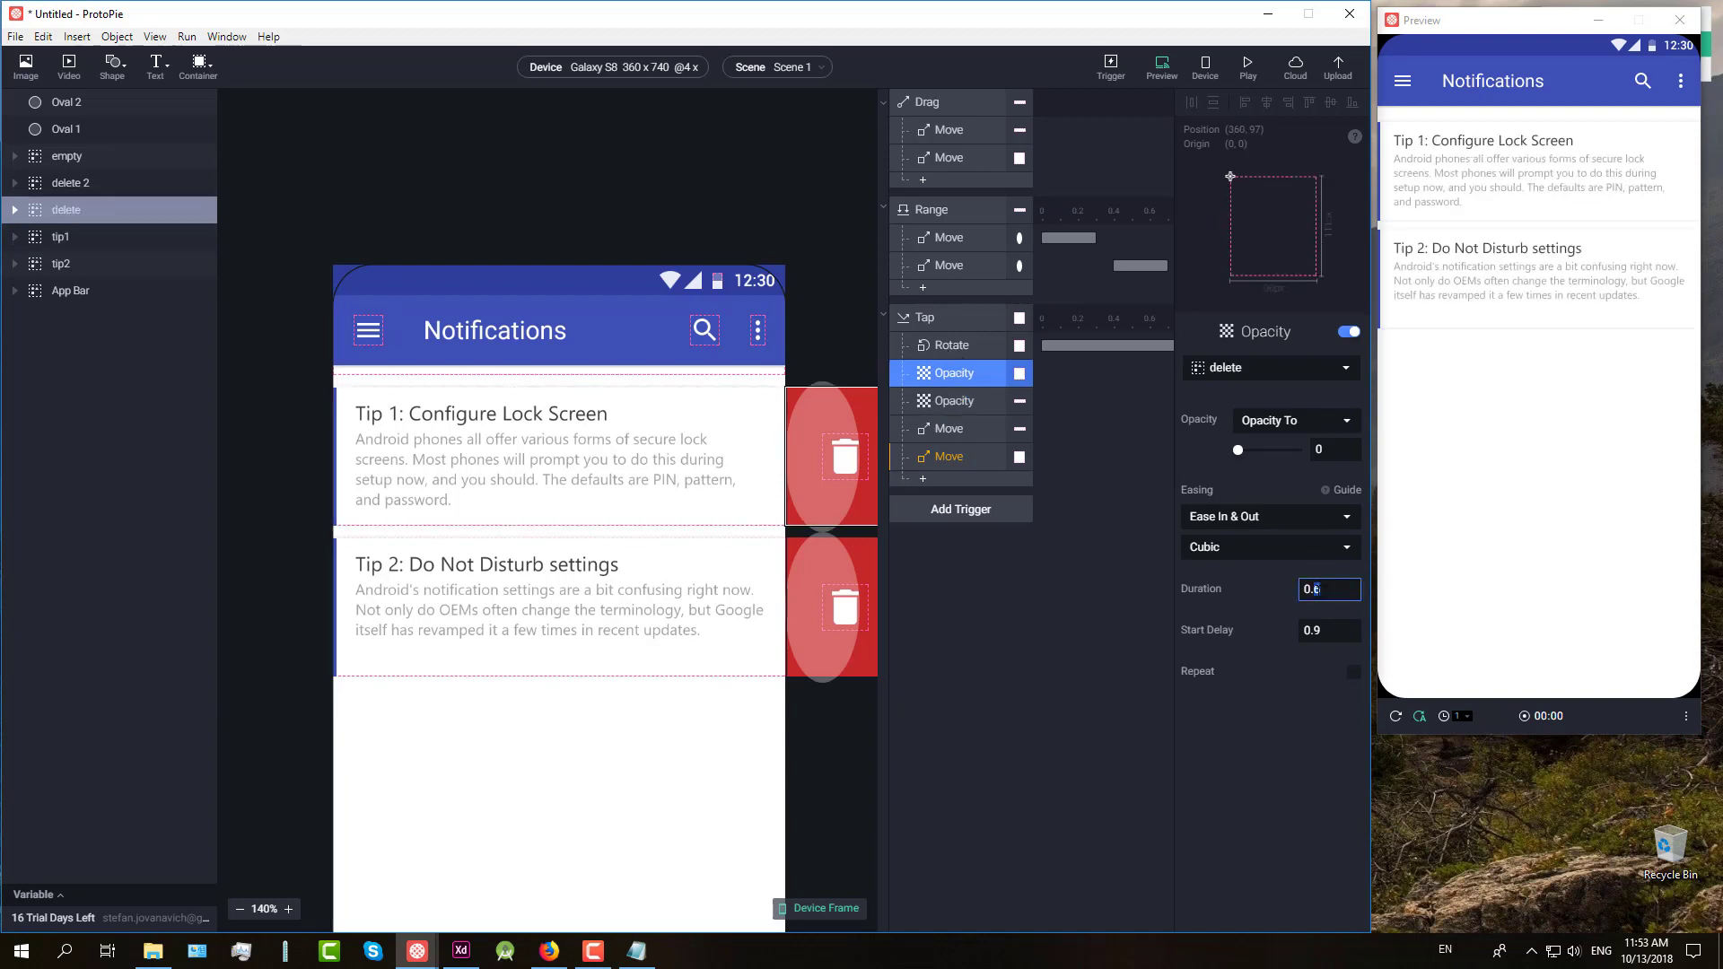
Step: Check the shortened fade in the preview by swiping Tip 1 and tapping its trash icon
{"action": "left_click", "coordinate": [1246, 77]}
{"action": "left_click_drag", "start_coordinate": [1606, 186], "coordinate": [1499, 184]}
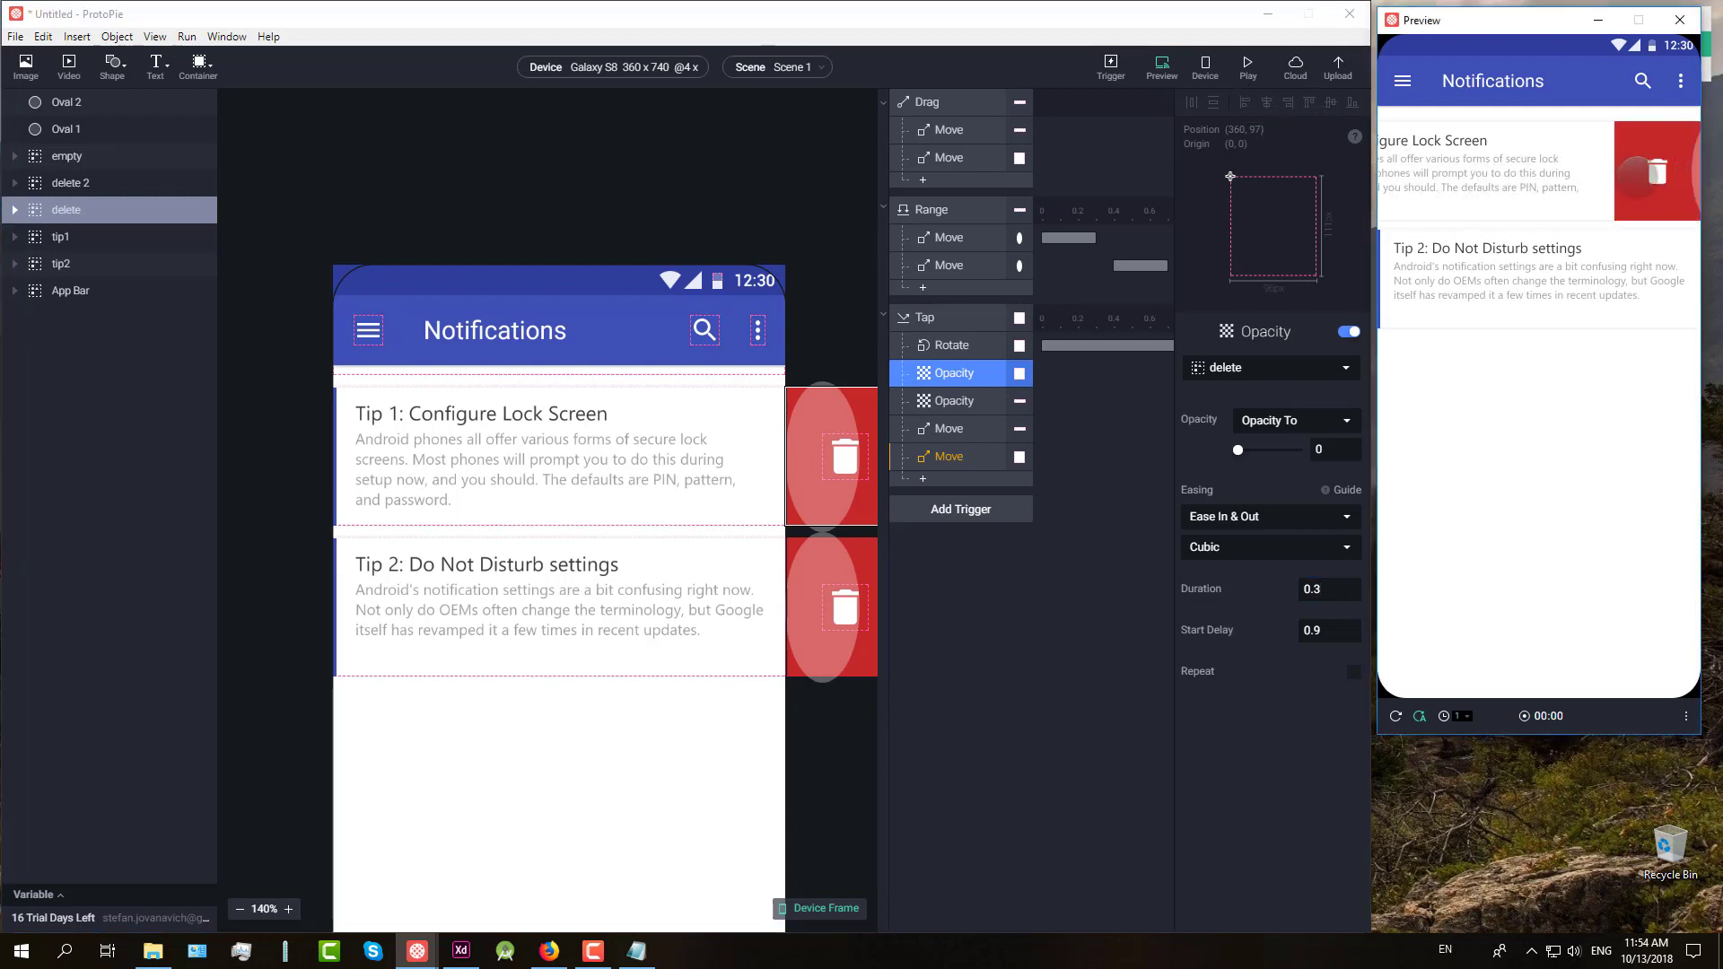
{"action": "left_click", "coordinate": [1643, 208]}
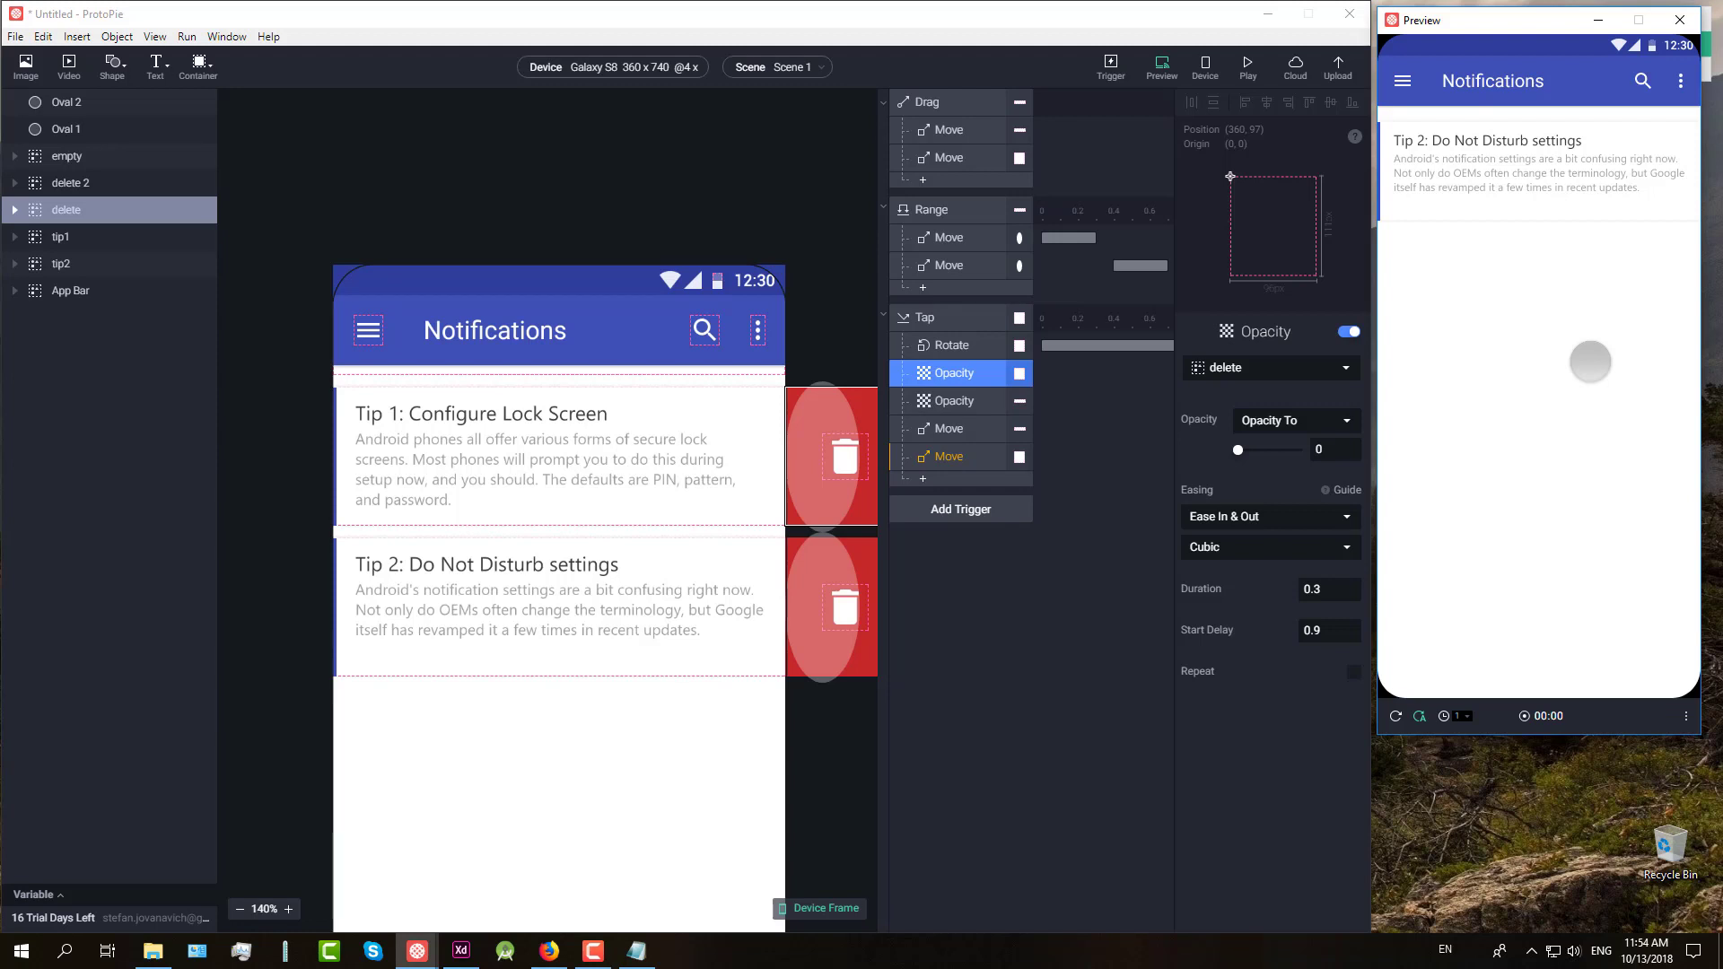
Step: Try a duration of 0.8 on the Move responses of tip2 and delete 2, and preview deleting Tip 1
{"action": "left_click", "coordinate": [949, 430]}
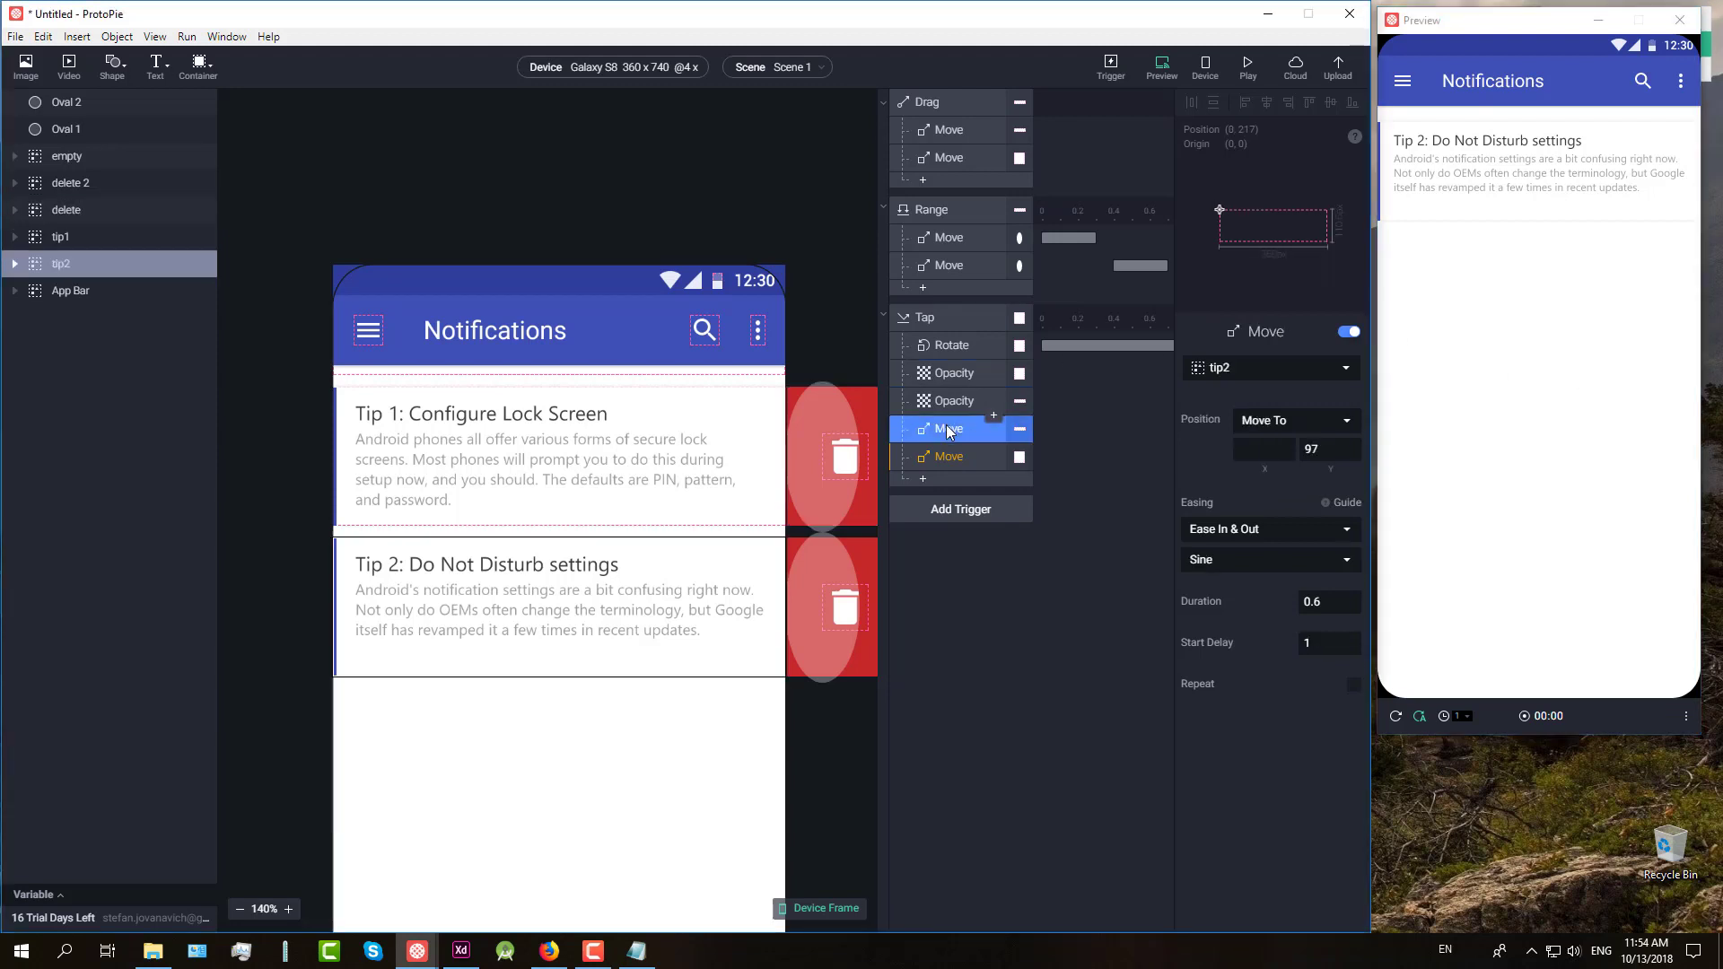
{"action": "left_click", "coordinate": [1320, 601]}
{"action": "key", "text": "BackSpace"}
{"action": "type", "text": "8"}
{"action": "left_click", "coordinate": [948, 455]}
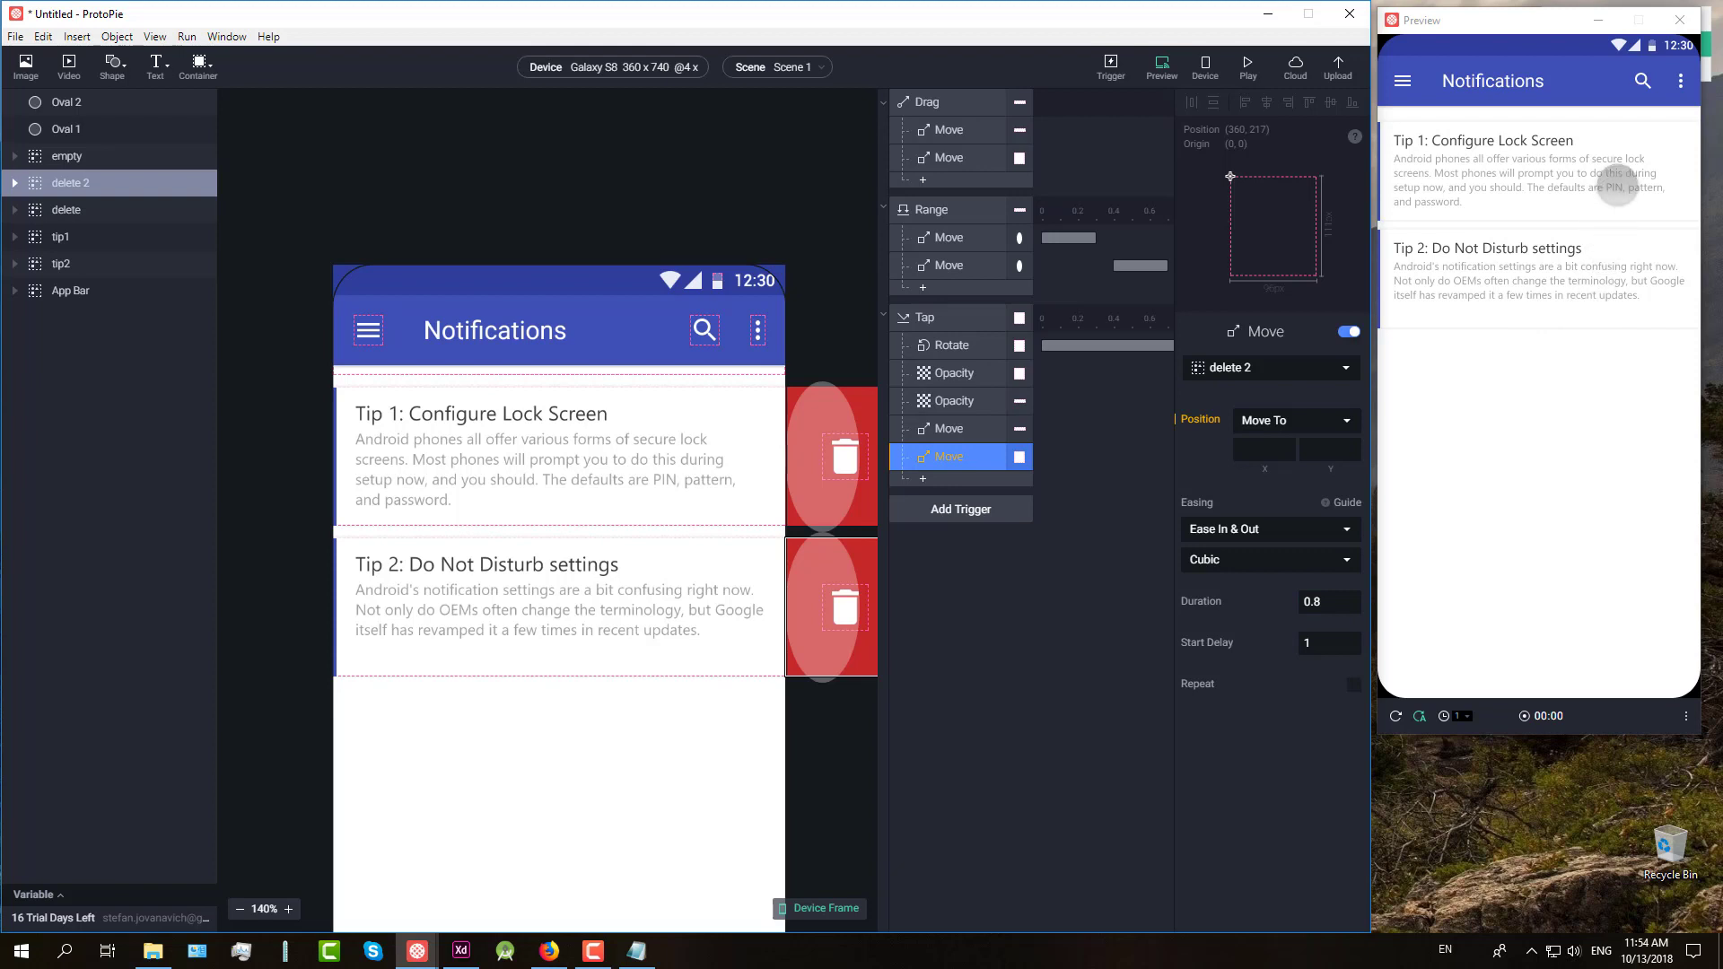
{"action": "left_click", "coordinate": [1609, 184]}
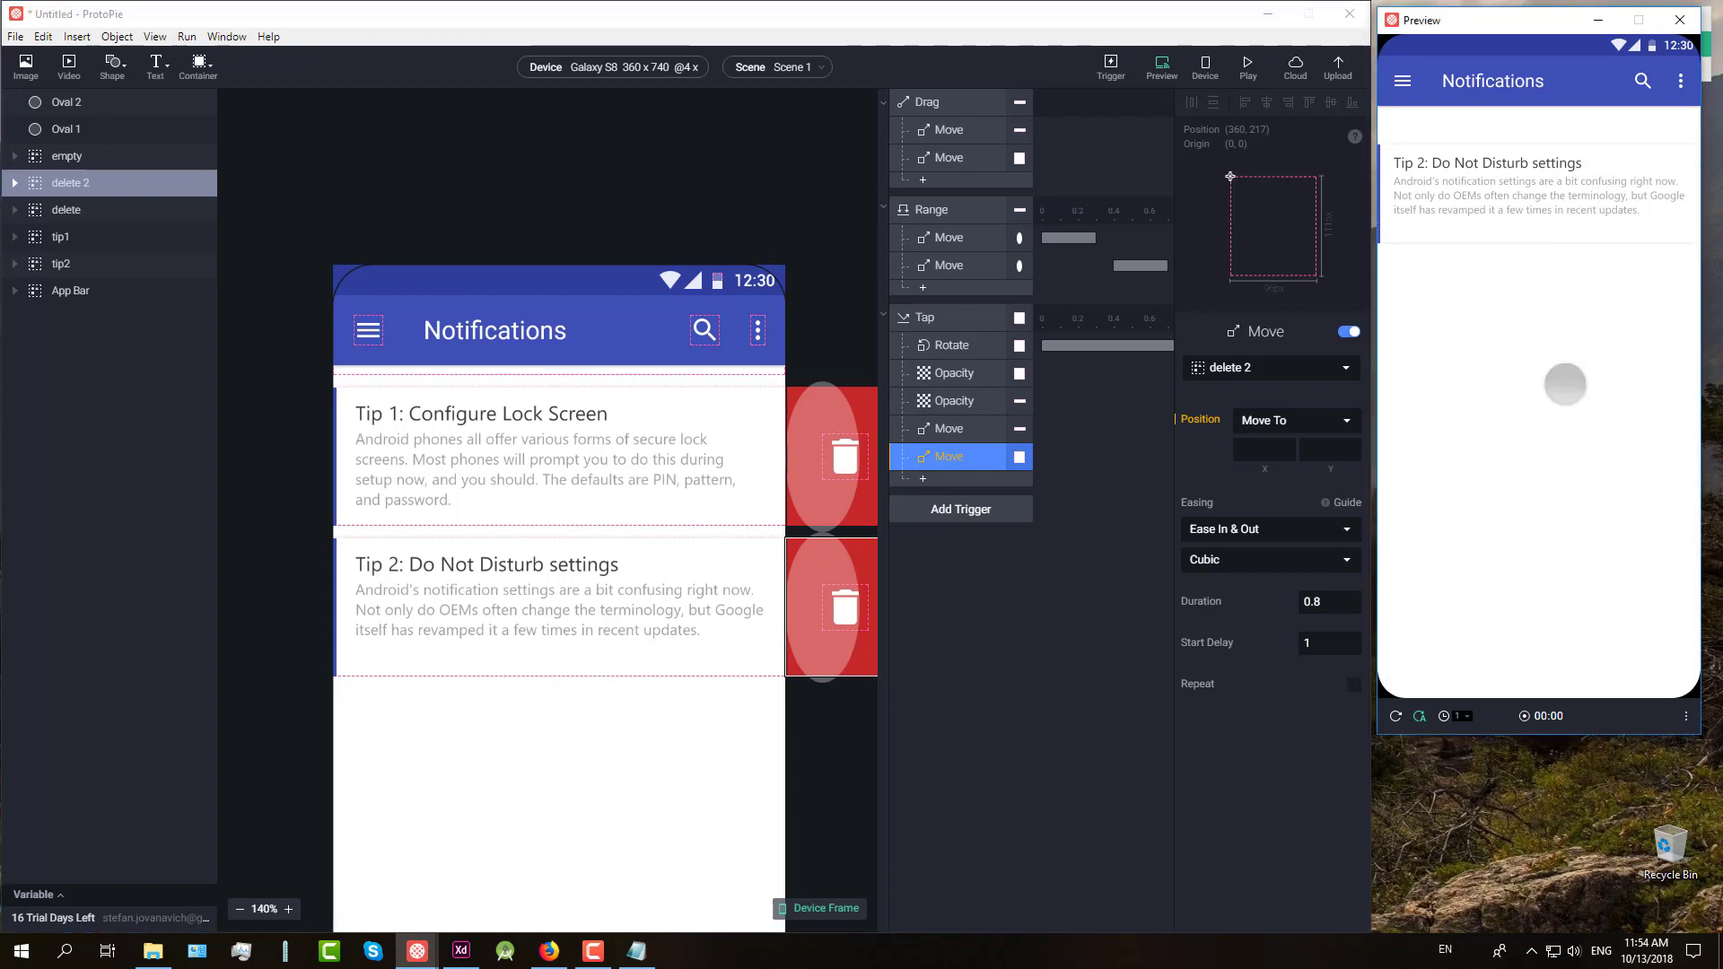
Step: Restore the Move duration of delete 2 and tip2 to 0.6 and preview deleting Tip 1 again
{"action": "left_click", "coordinate": [1313, 601]}
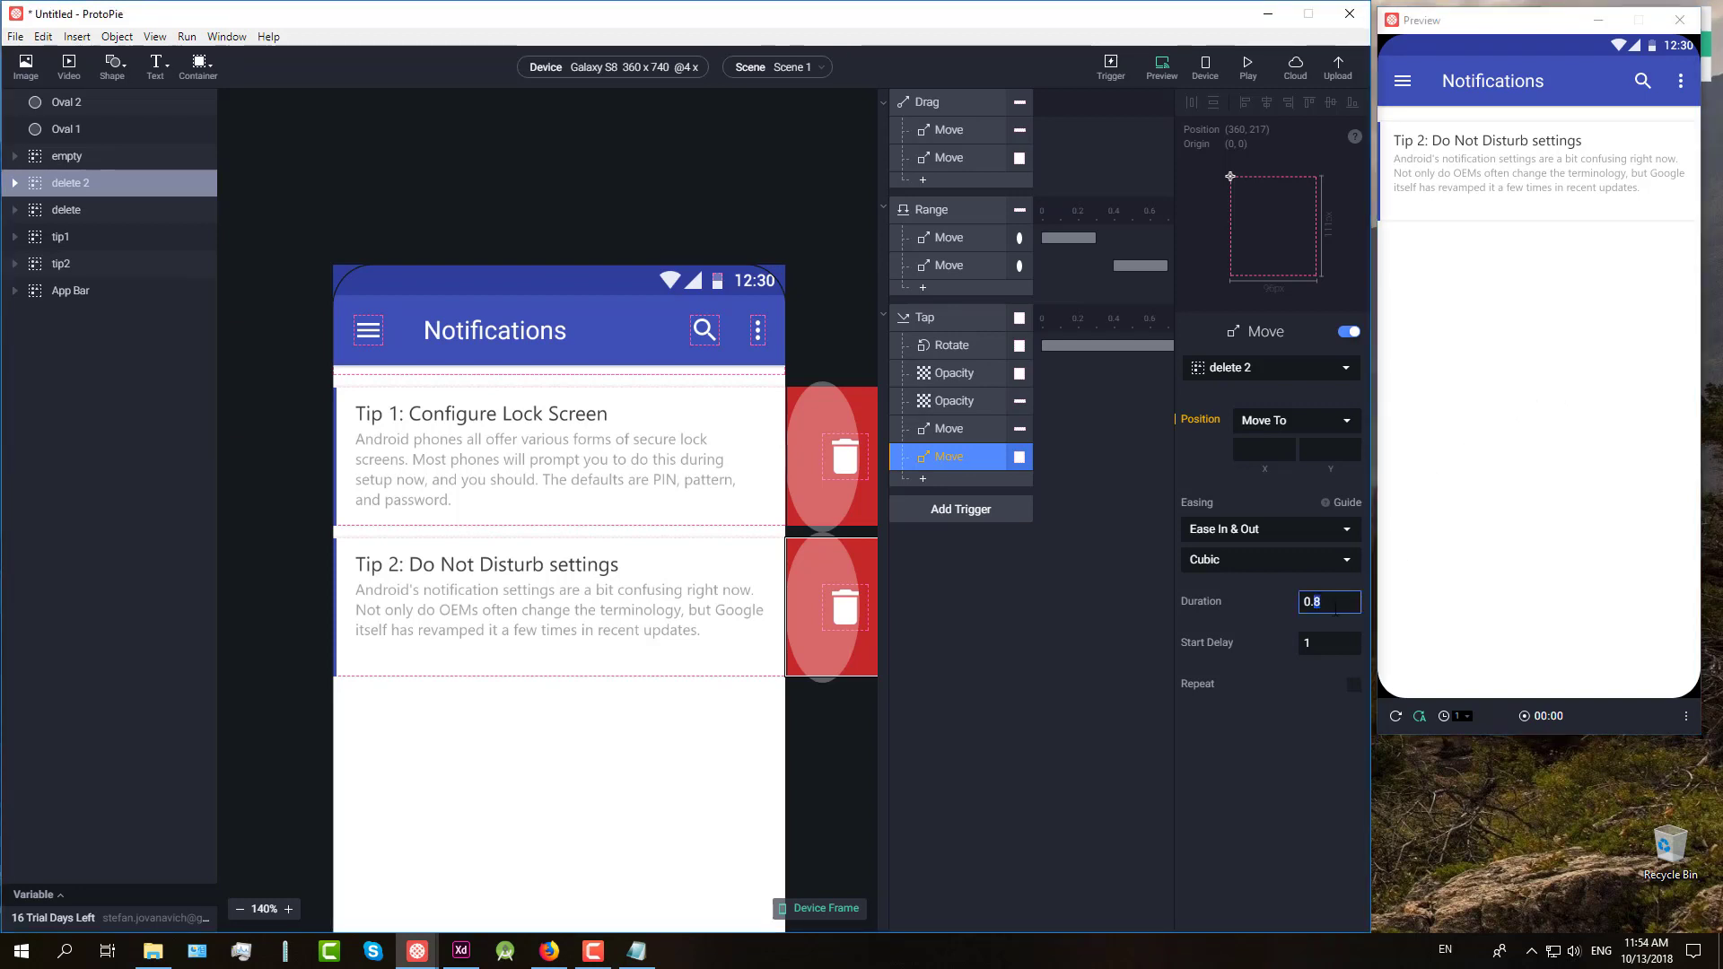
{"action": "left_click", "coordinate": [953, 431]}
{"action": "key", "text": "BackSpace"}
{"action": "type", "text": "6"}
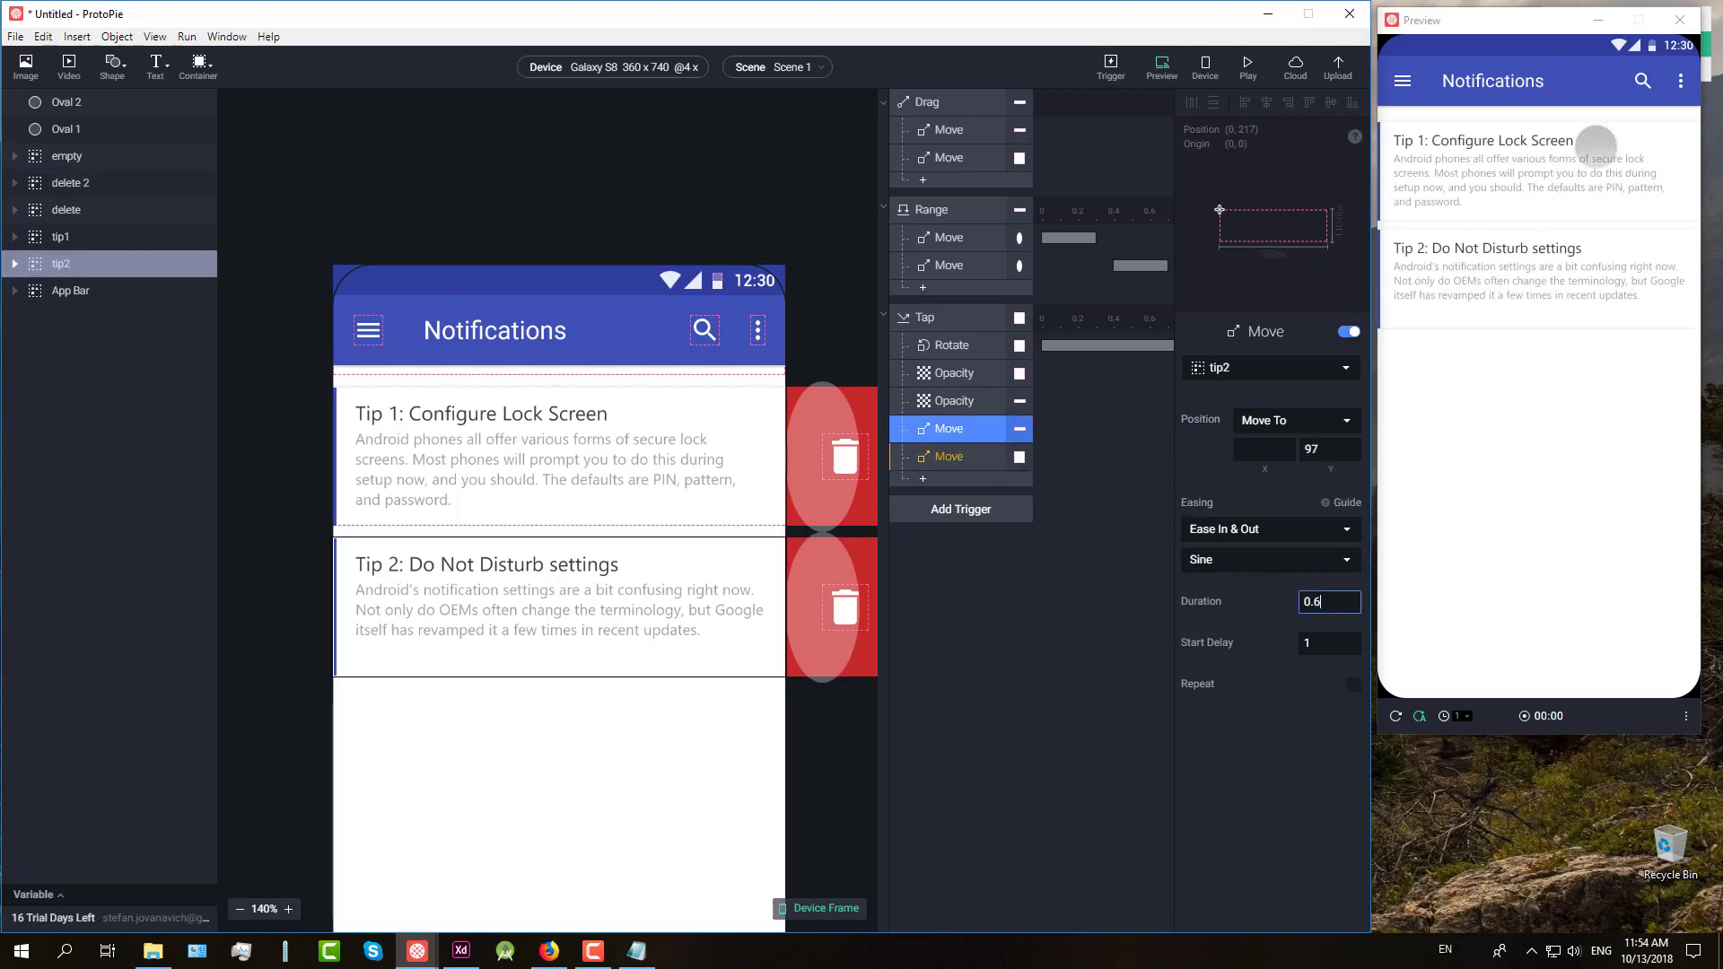
{"action": "key", "text": "Return"}
{"action": "left_click_drag", "start_coordinate": [1535, 148], "coordinate": [1397, 148]}
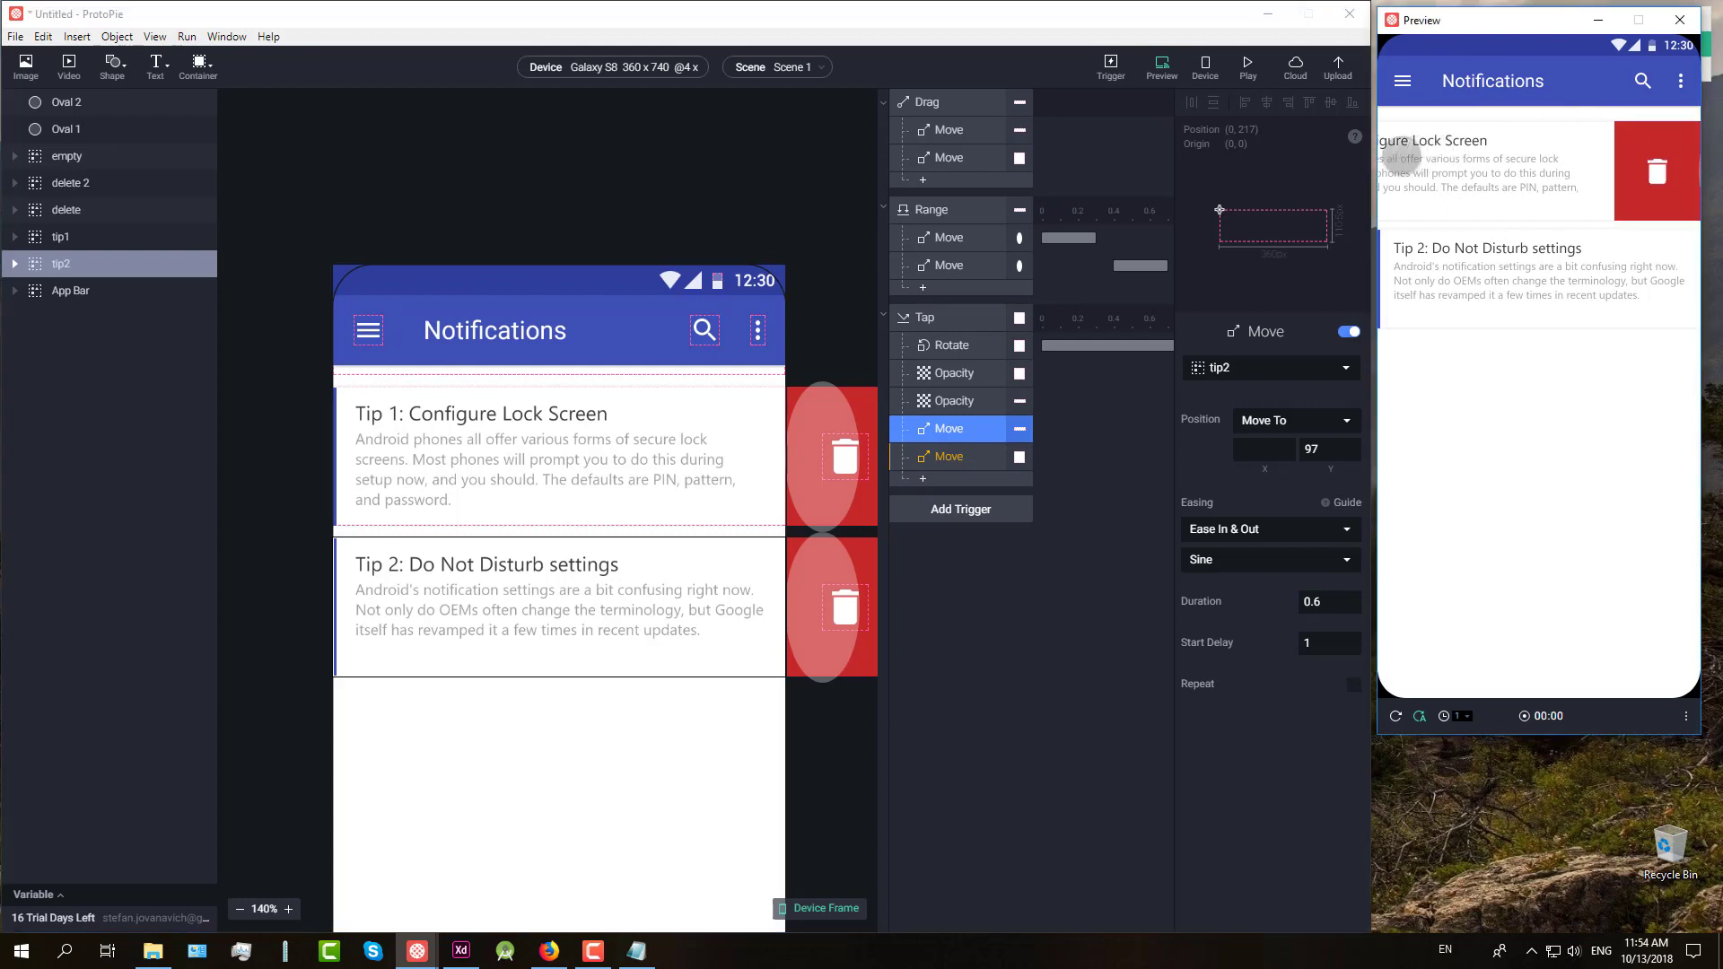
{"action": "left_click", "coordinate": [1649, 163]}
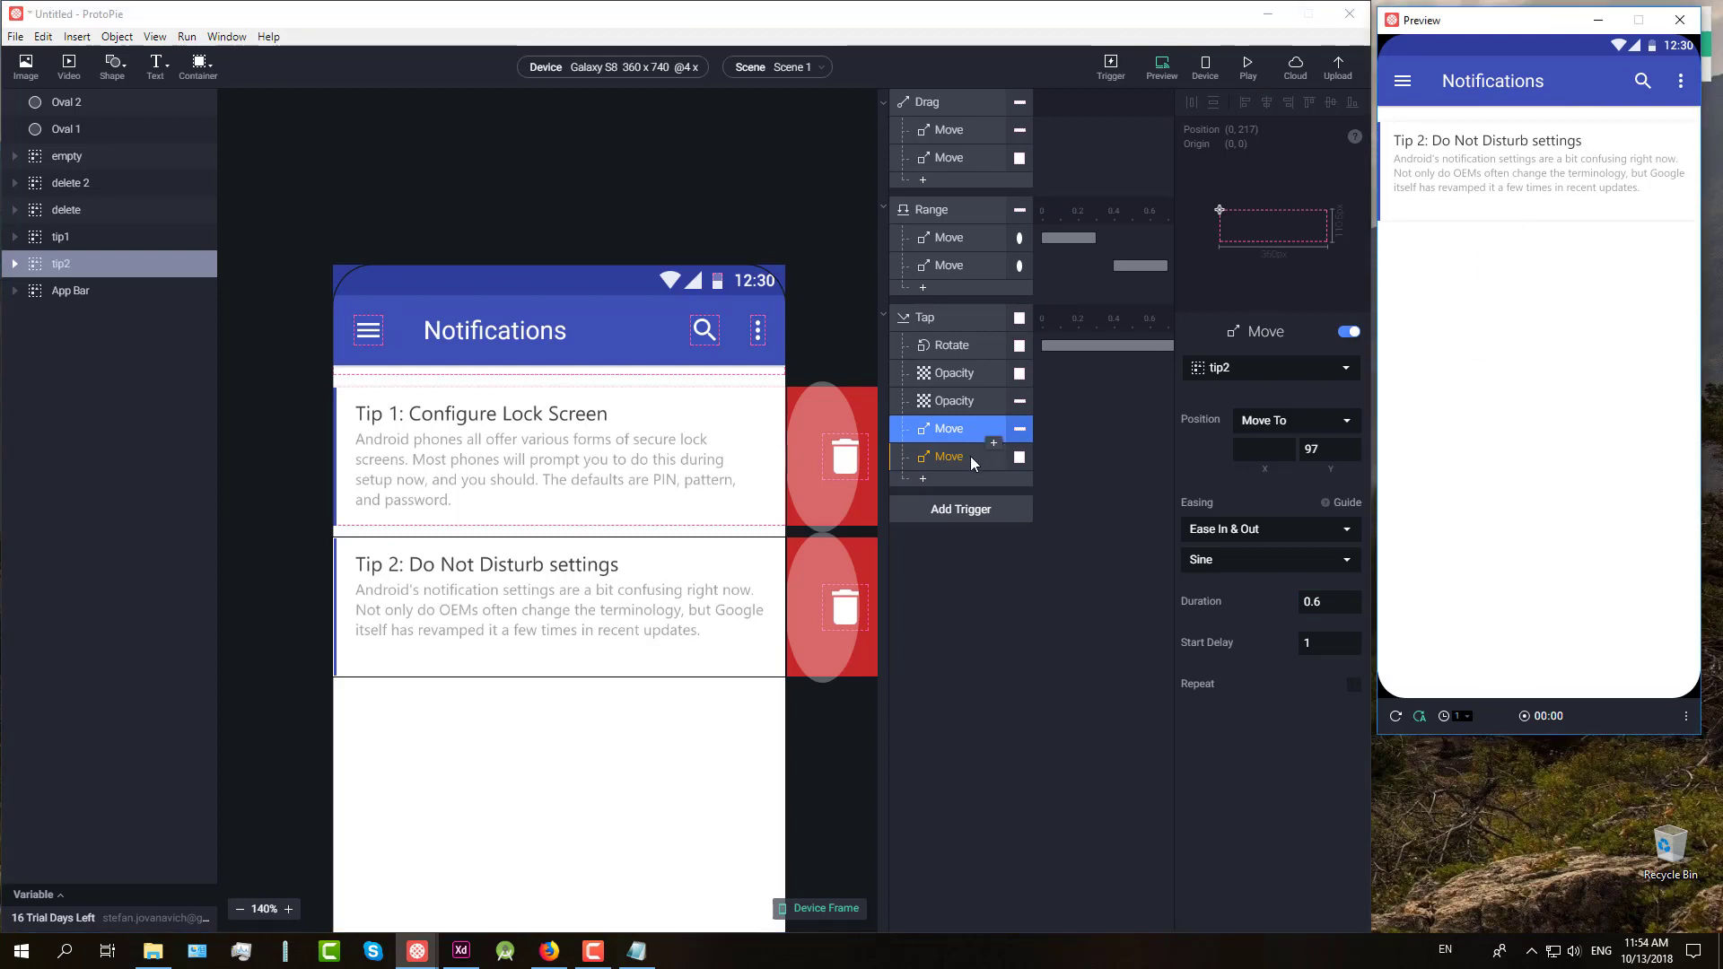
Step: Add a third Move response to the Tap trigger and target it at Oval 2
{"action": "left_click", "coordinate": [923, 478]}
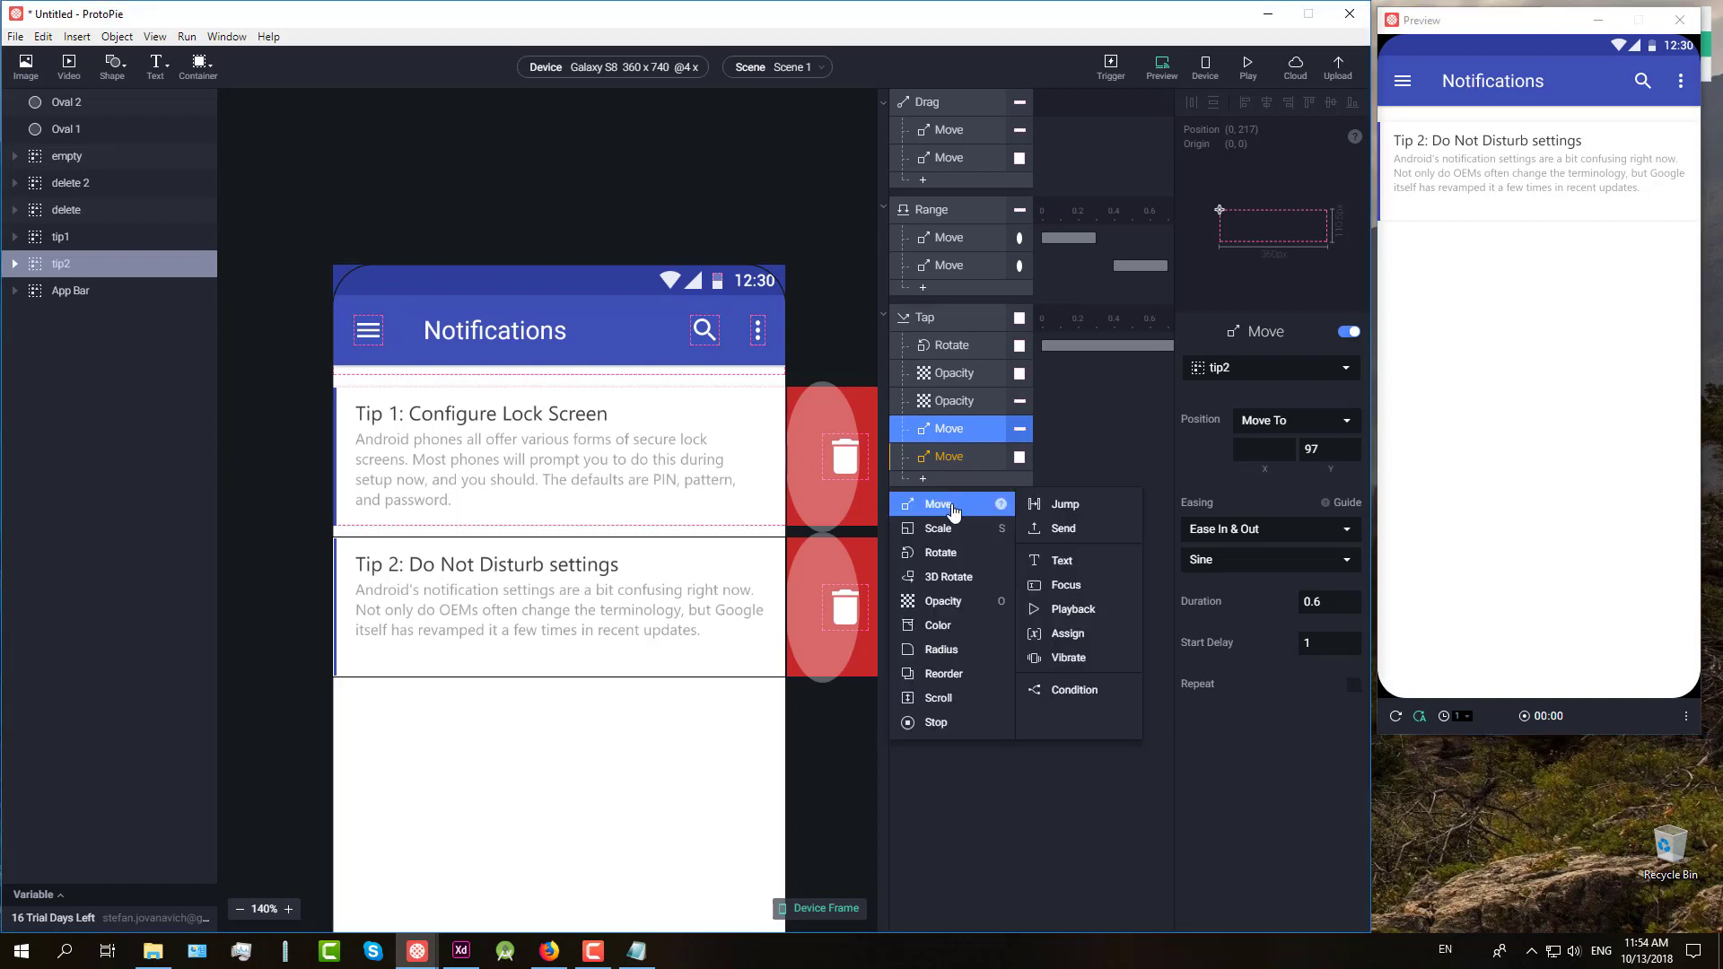
{"action": "left_click", "coordinate": [943, 501]}
{"action": "left_click", "coordinate": [949, 456]}
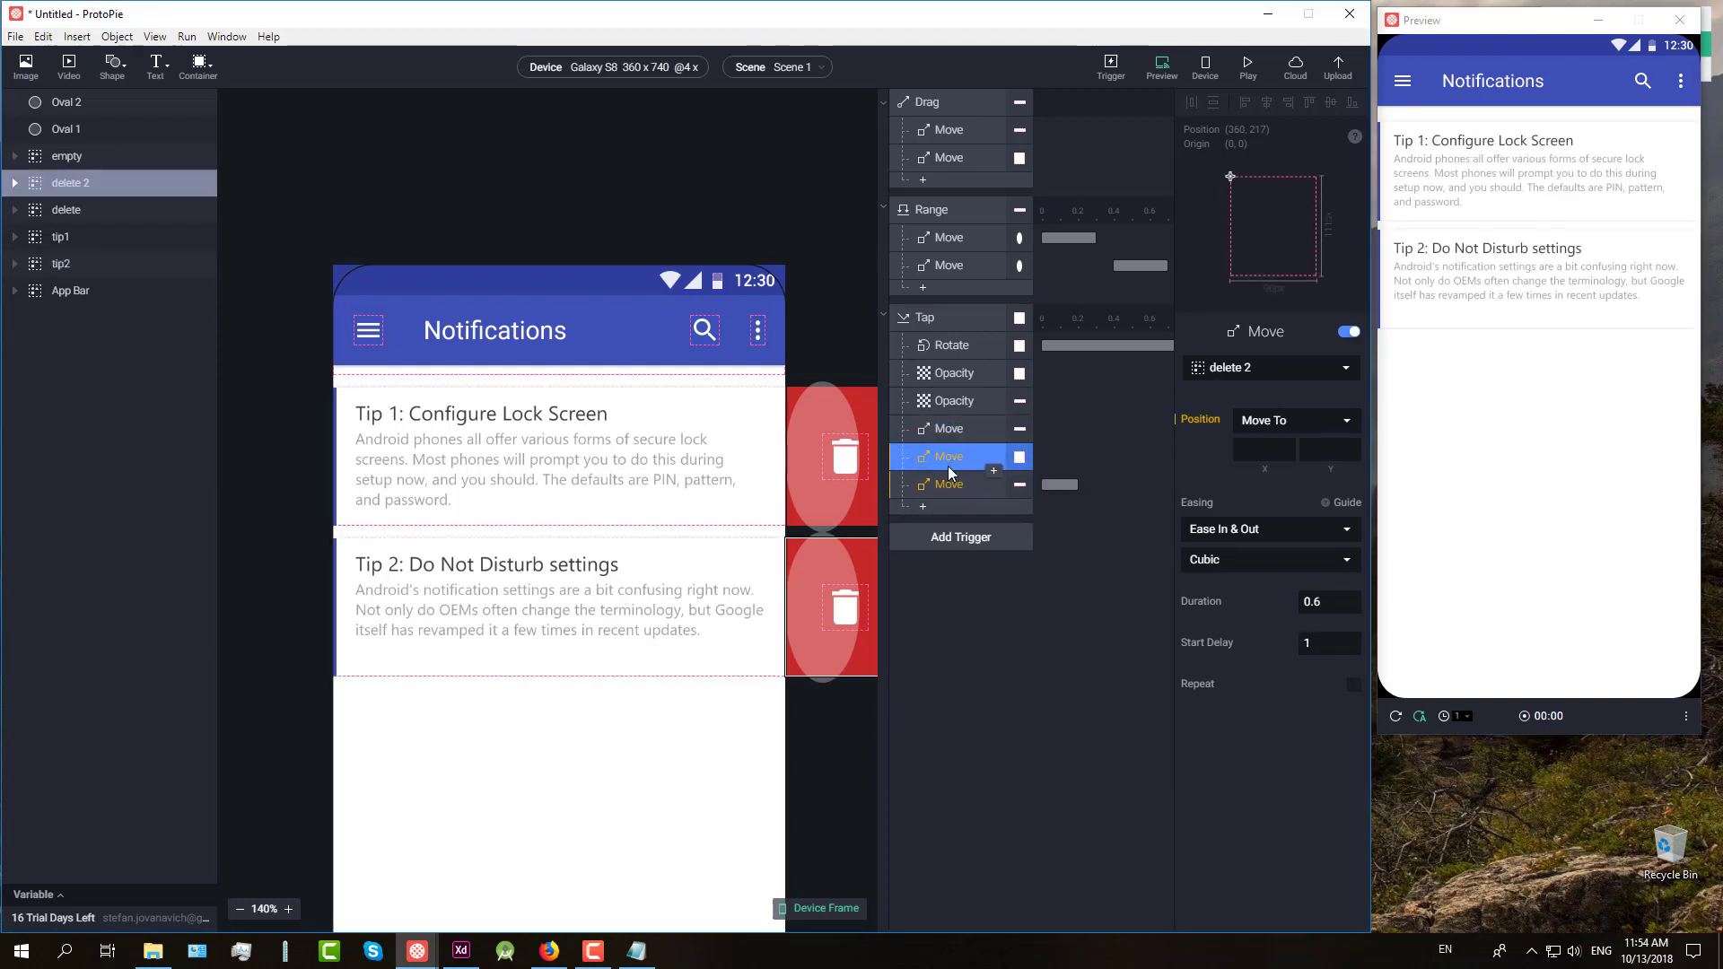
{"action": "left_click", "coordinate": [949, 431]}
{"action": "left_click", "coordinate": [957, 478]}
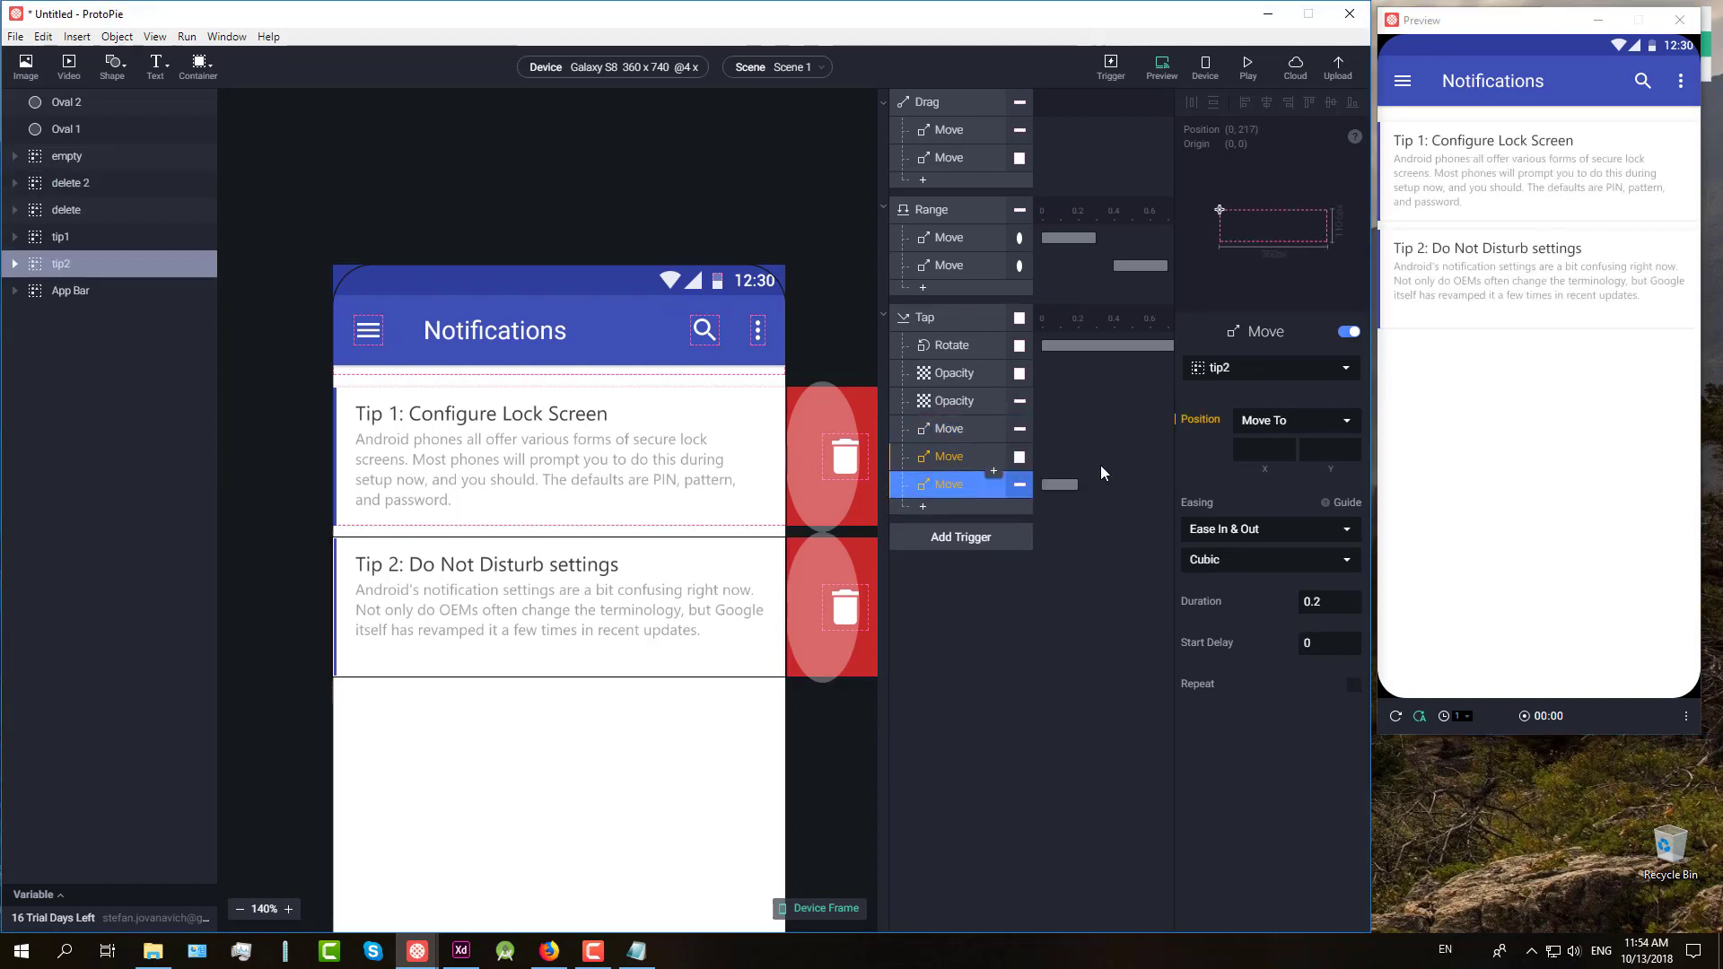
{"action": "left_click", "coordinate": [1341, 368]}
{"action": "left_click", "coordinate": [907, 437]}
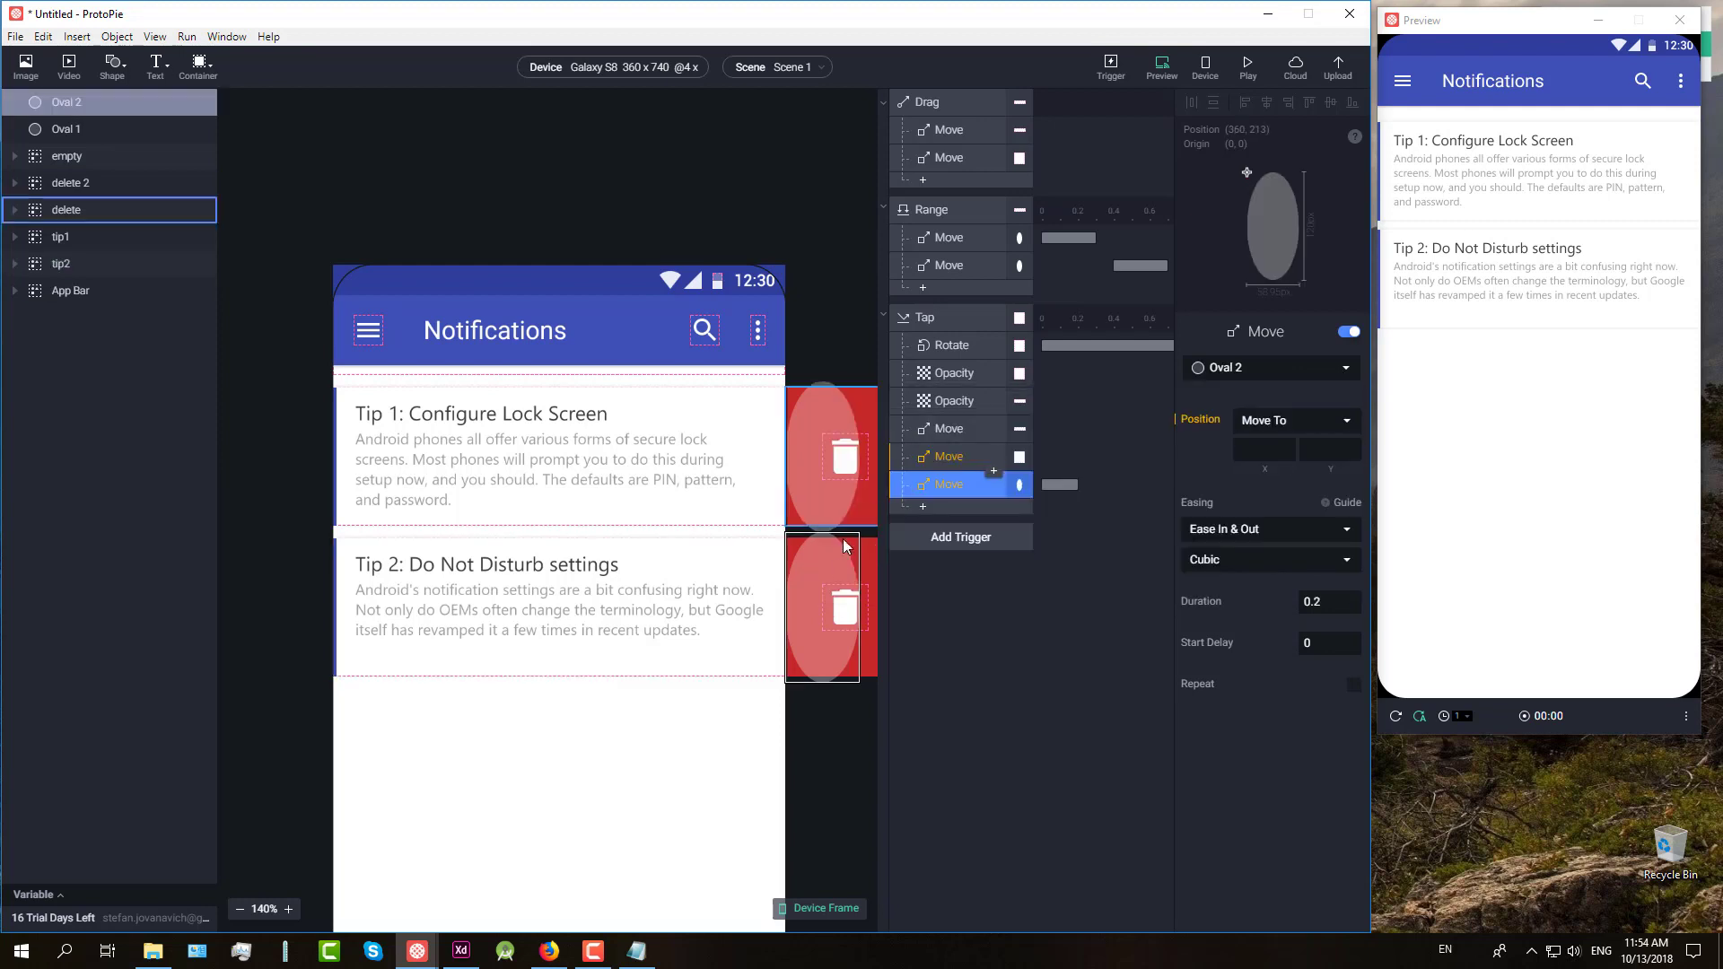
Step: Set Oval 2's Move response to Oval 1's Y position of 92.5
{"action": "left_click", "coordinate": [806, 449]}
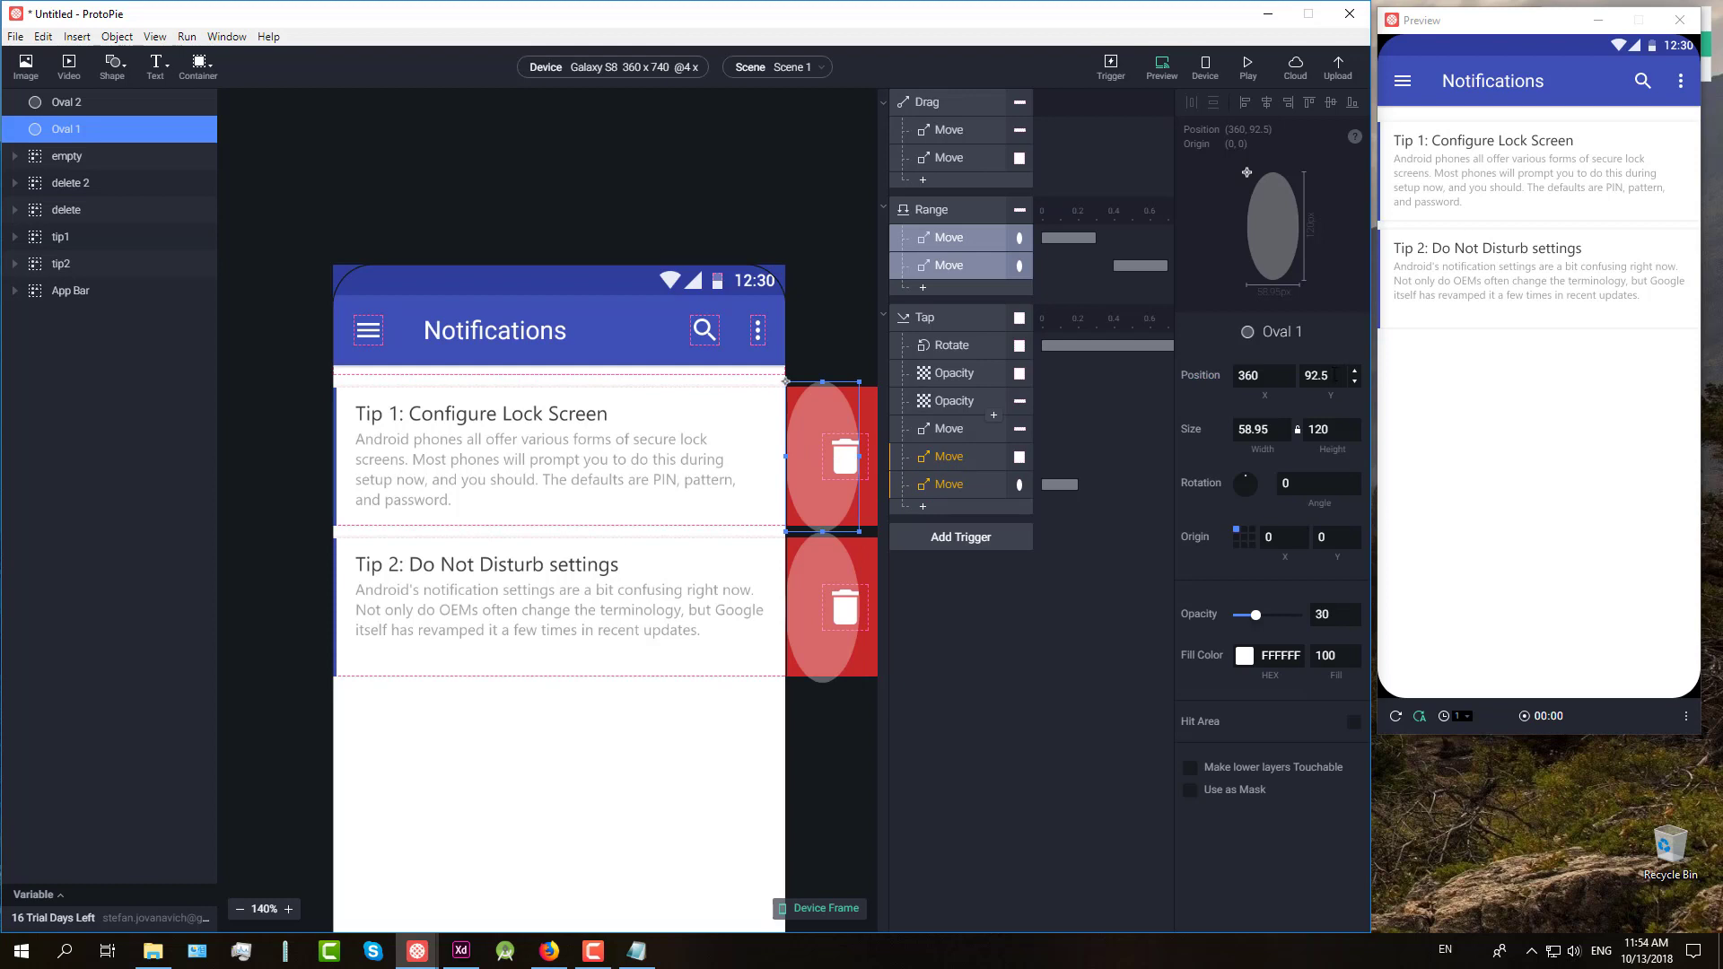
{"action": "left_click", "coordinate": [950, 488]}
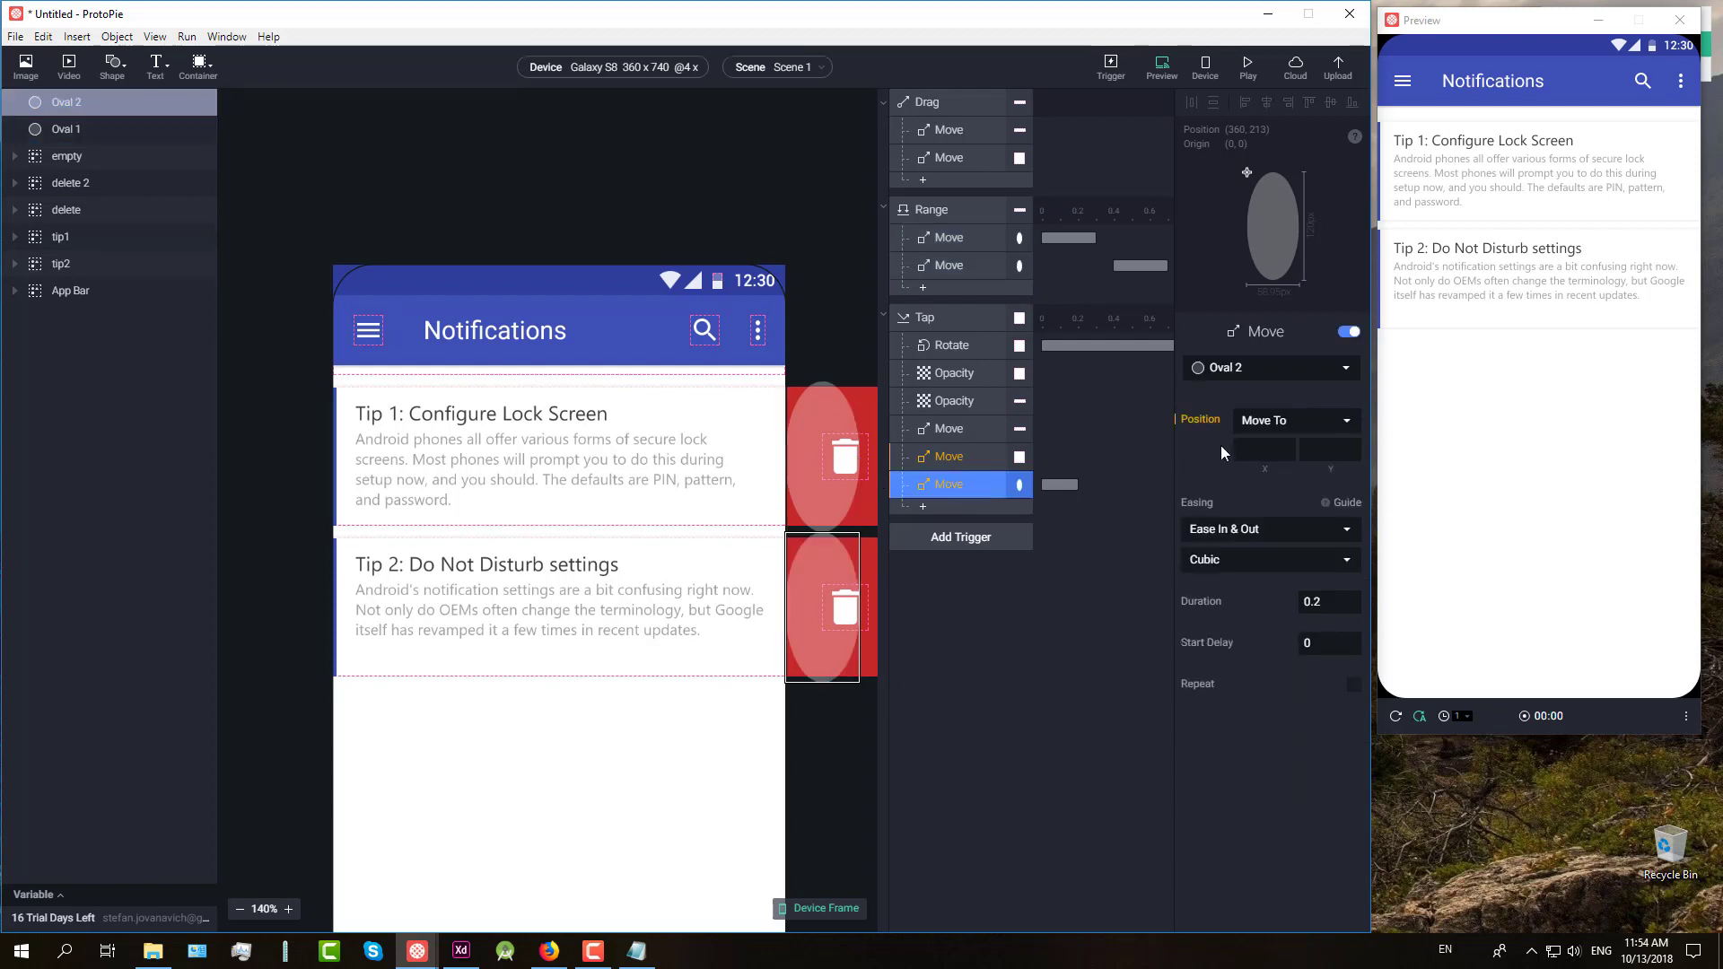
{"action": "left_click", "coordinate": [1324, 452]}
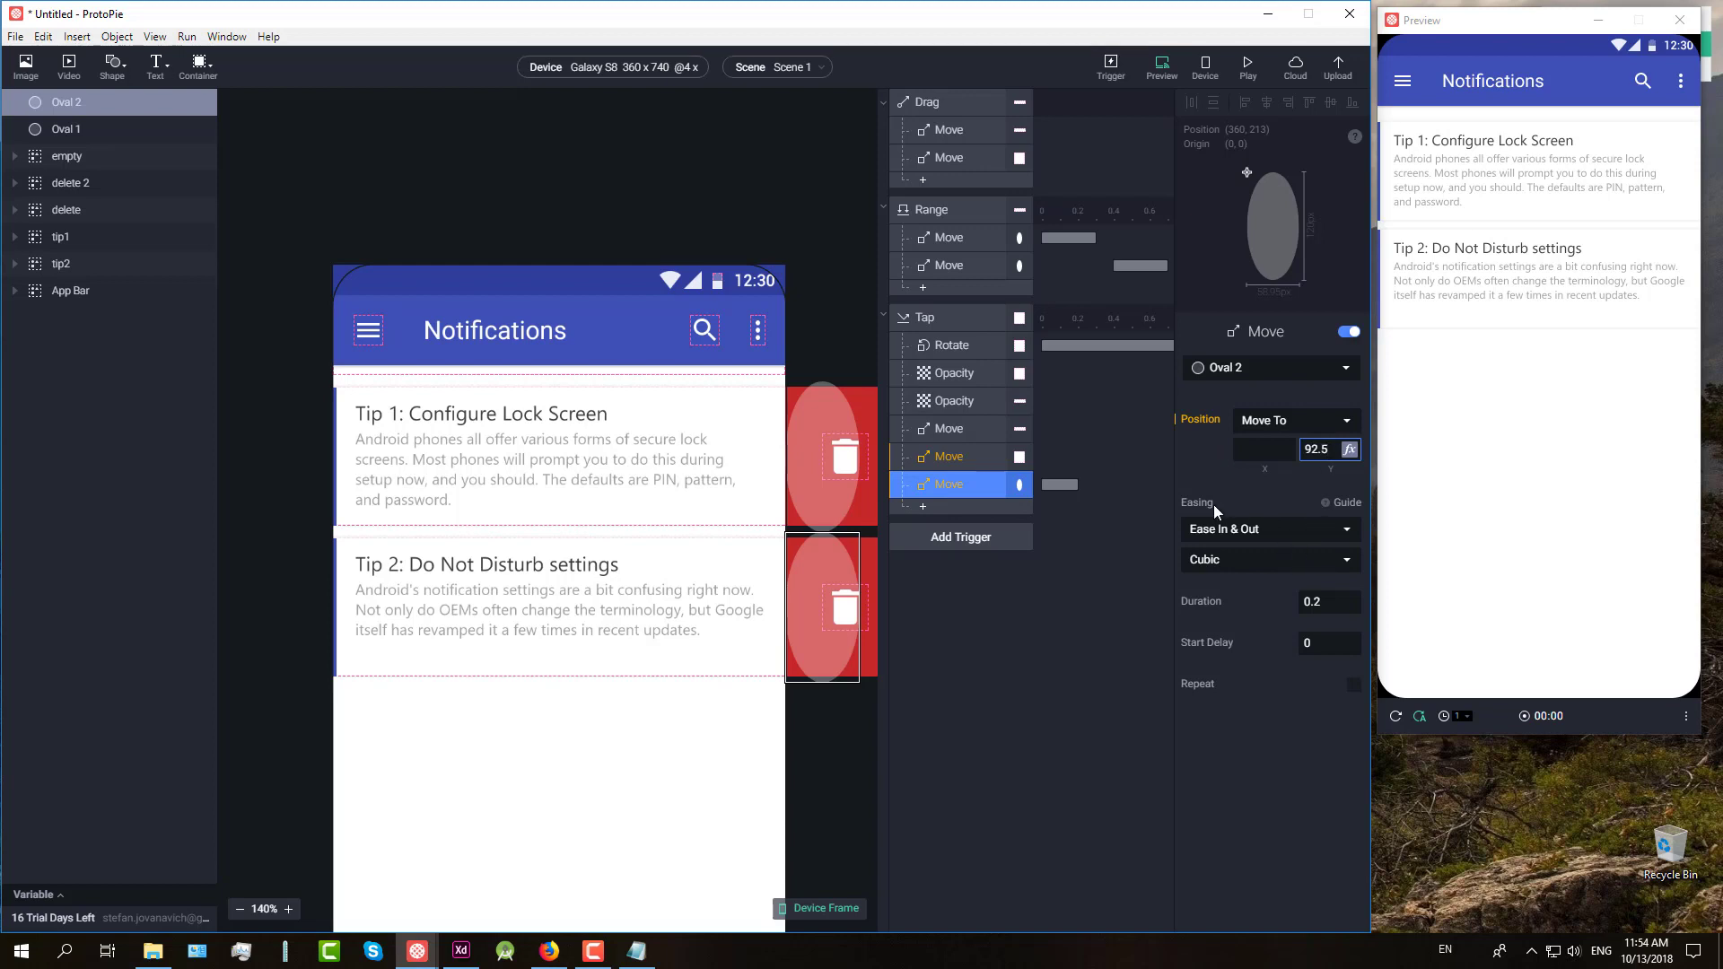
Step: Preview swiping and deleting Tip 1 with Oval 2's Move response in place
{"action": "left_click", "coordinate": [1250, 76]}
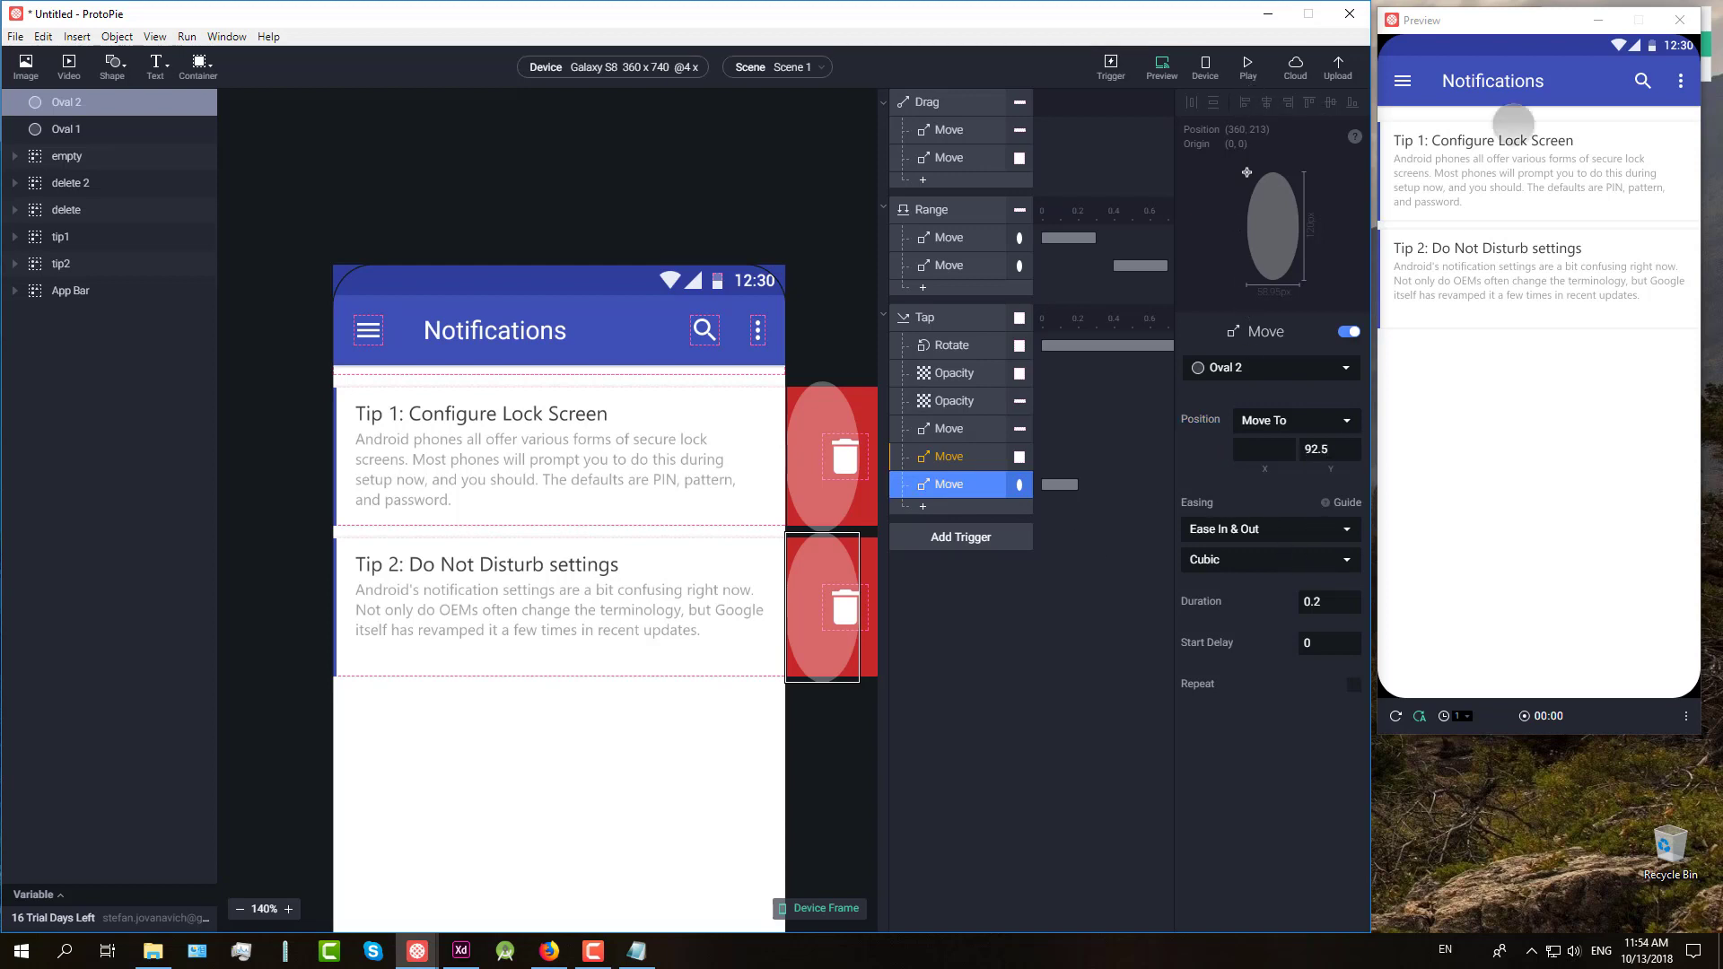
{"action": "left_click_drag", "start_coordinate": [1654, 180], "coordinate": [1540, 185]}
{"action": "left_click", "coordinate": [1652, 172]}
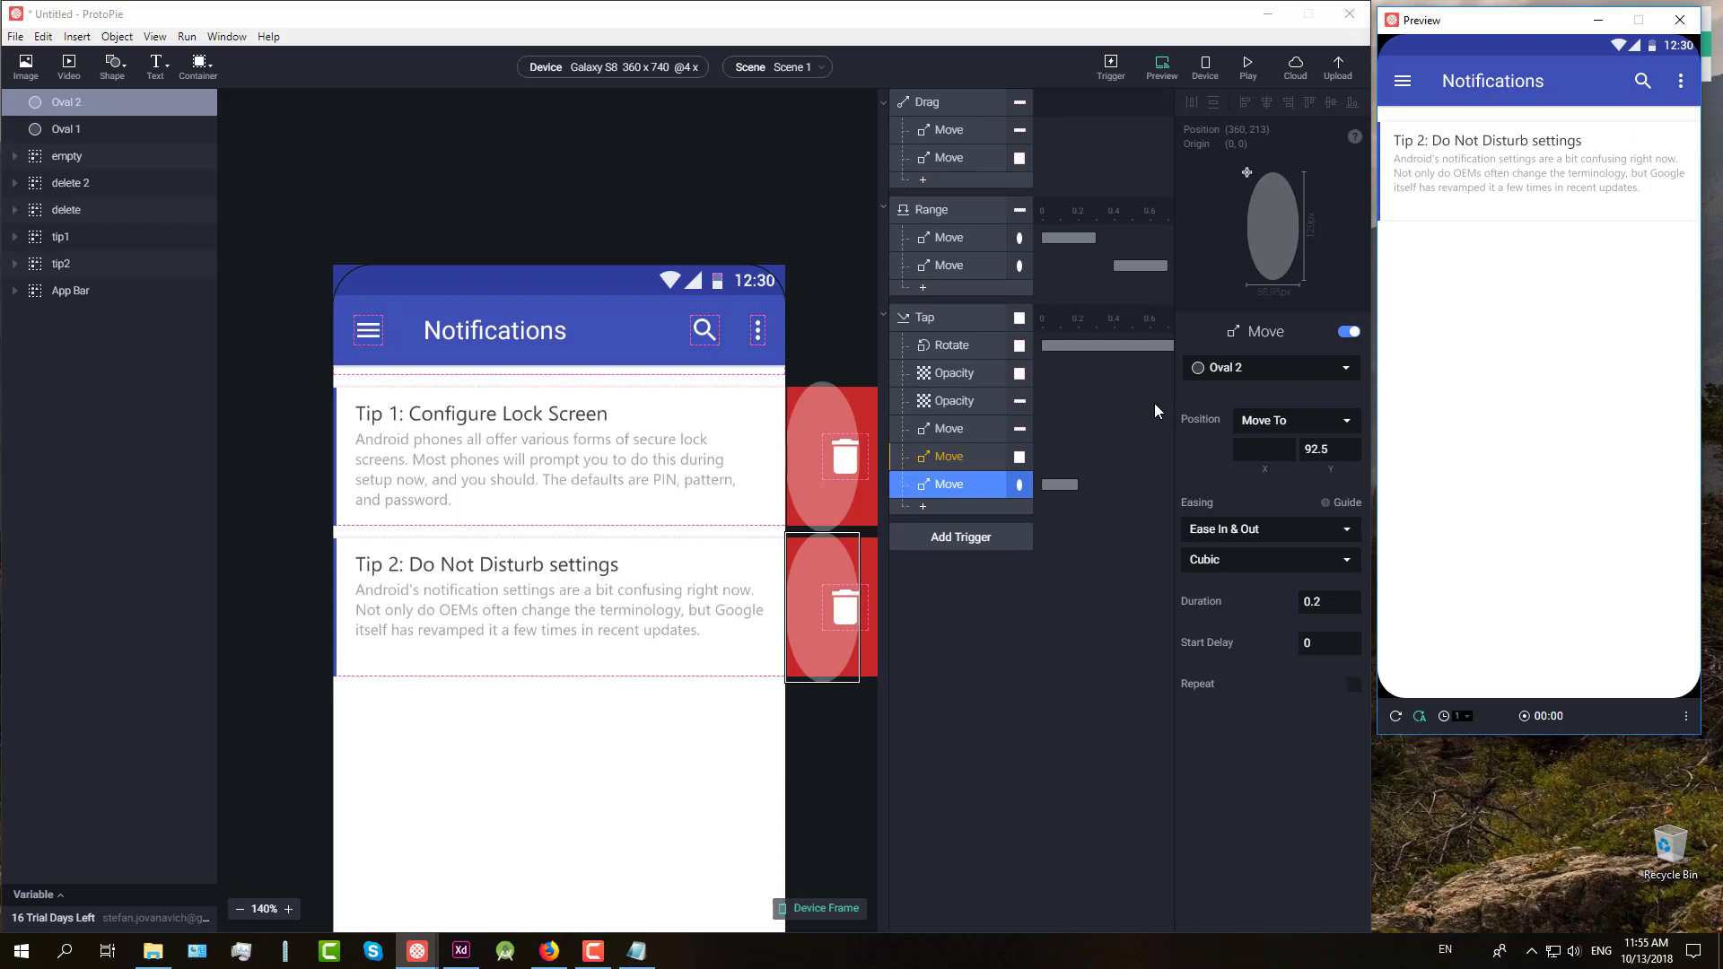
Step: Duplicate the Drag trigger with its Move responses and set the copy's trigger layer to tip2
{"action": "left_click", "coordinate": [926, 102]}
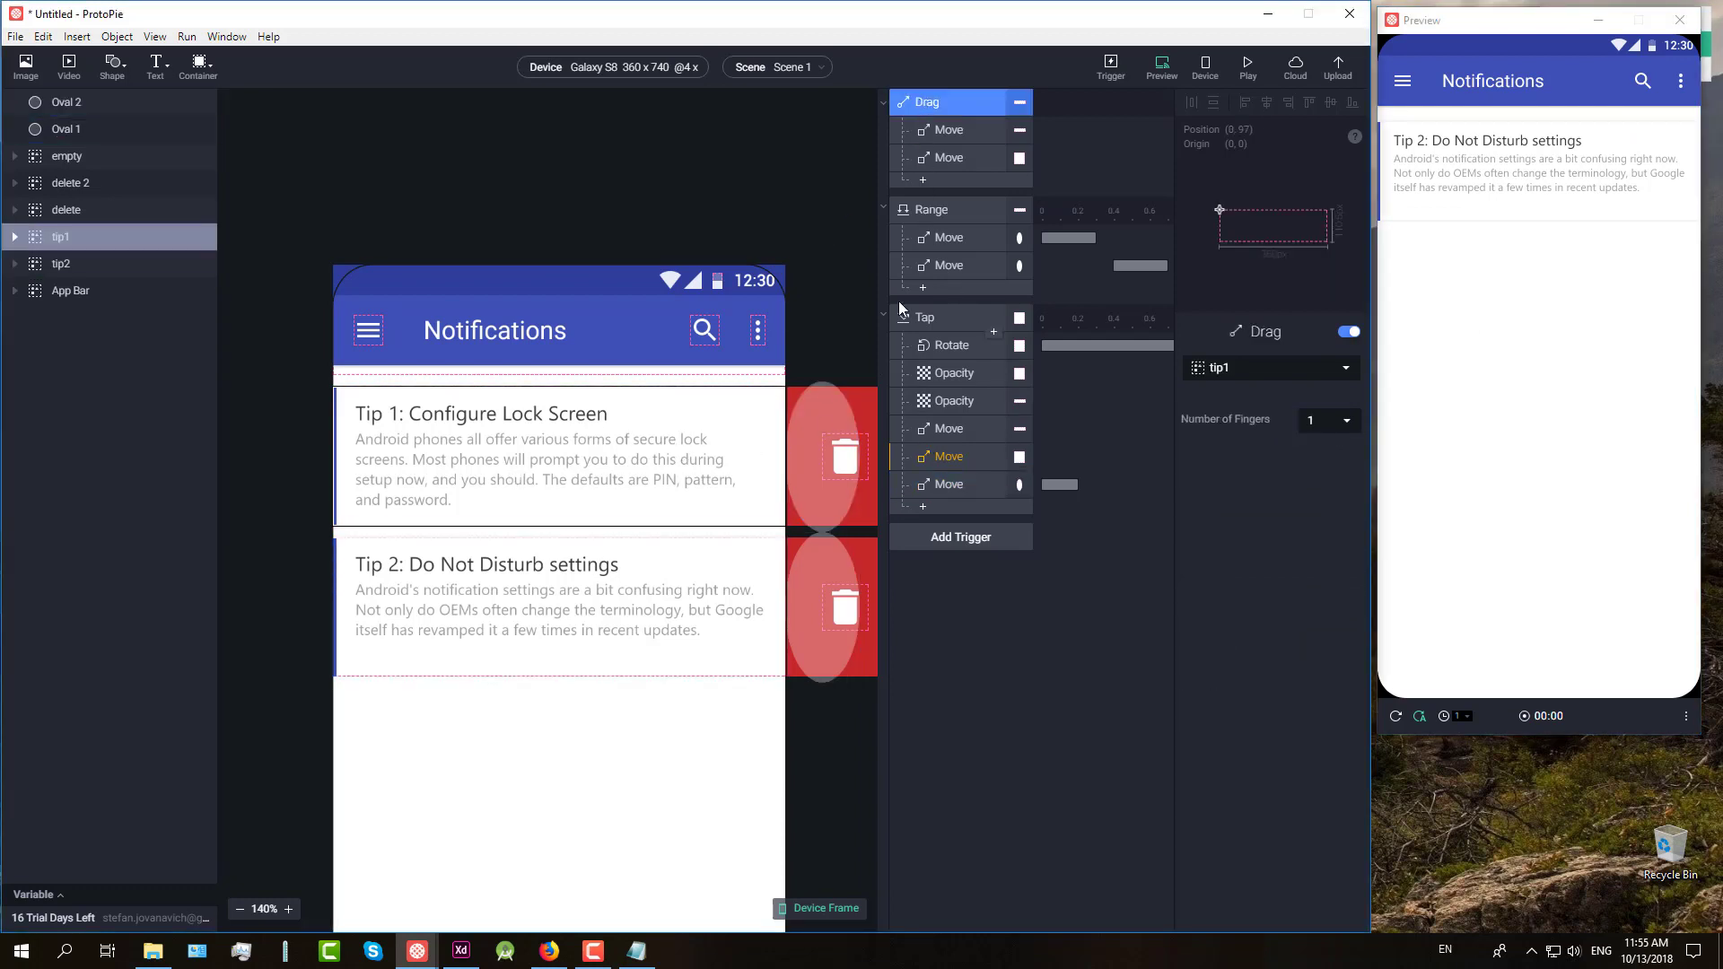
{"action": "left_click", "coordinate": [1061, 617]}
{"action": "key", "text": "ctrl+v"}
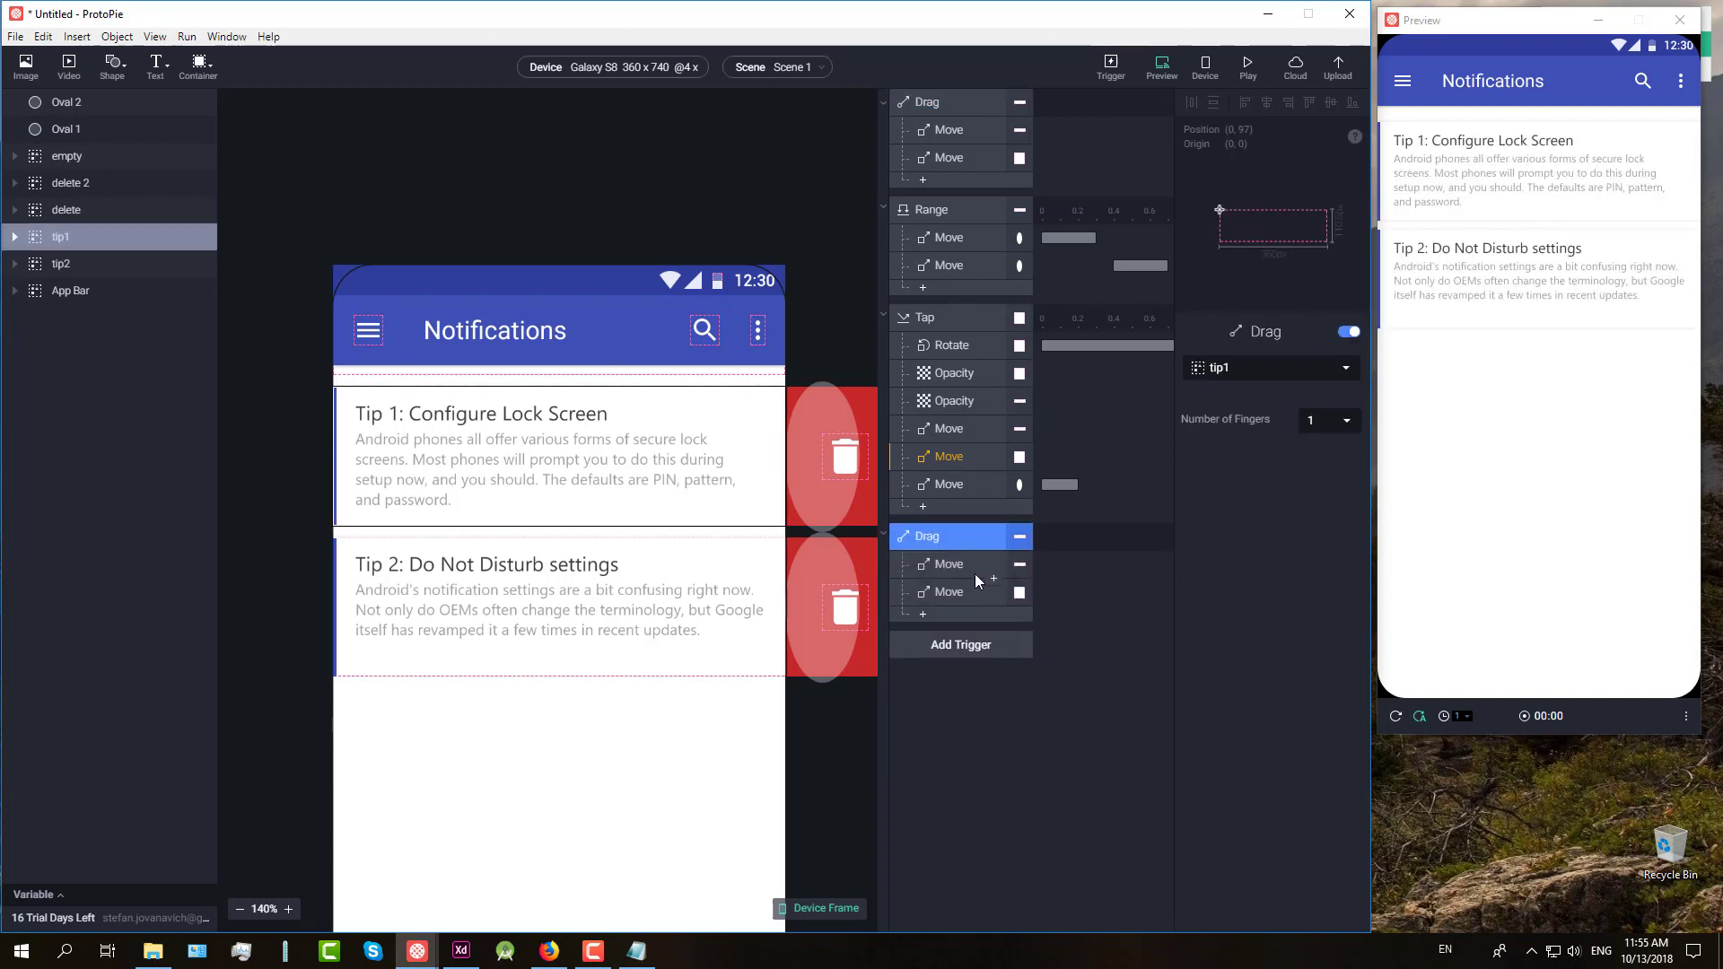
{"action": "left_click", "coordinate": [1348, 372]}
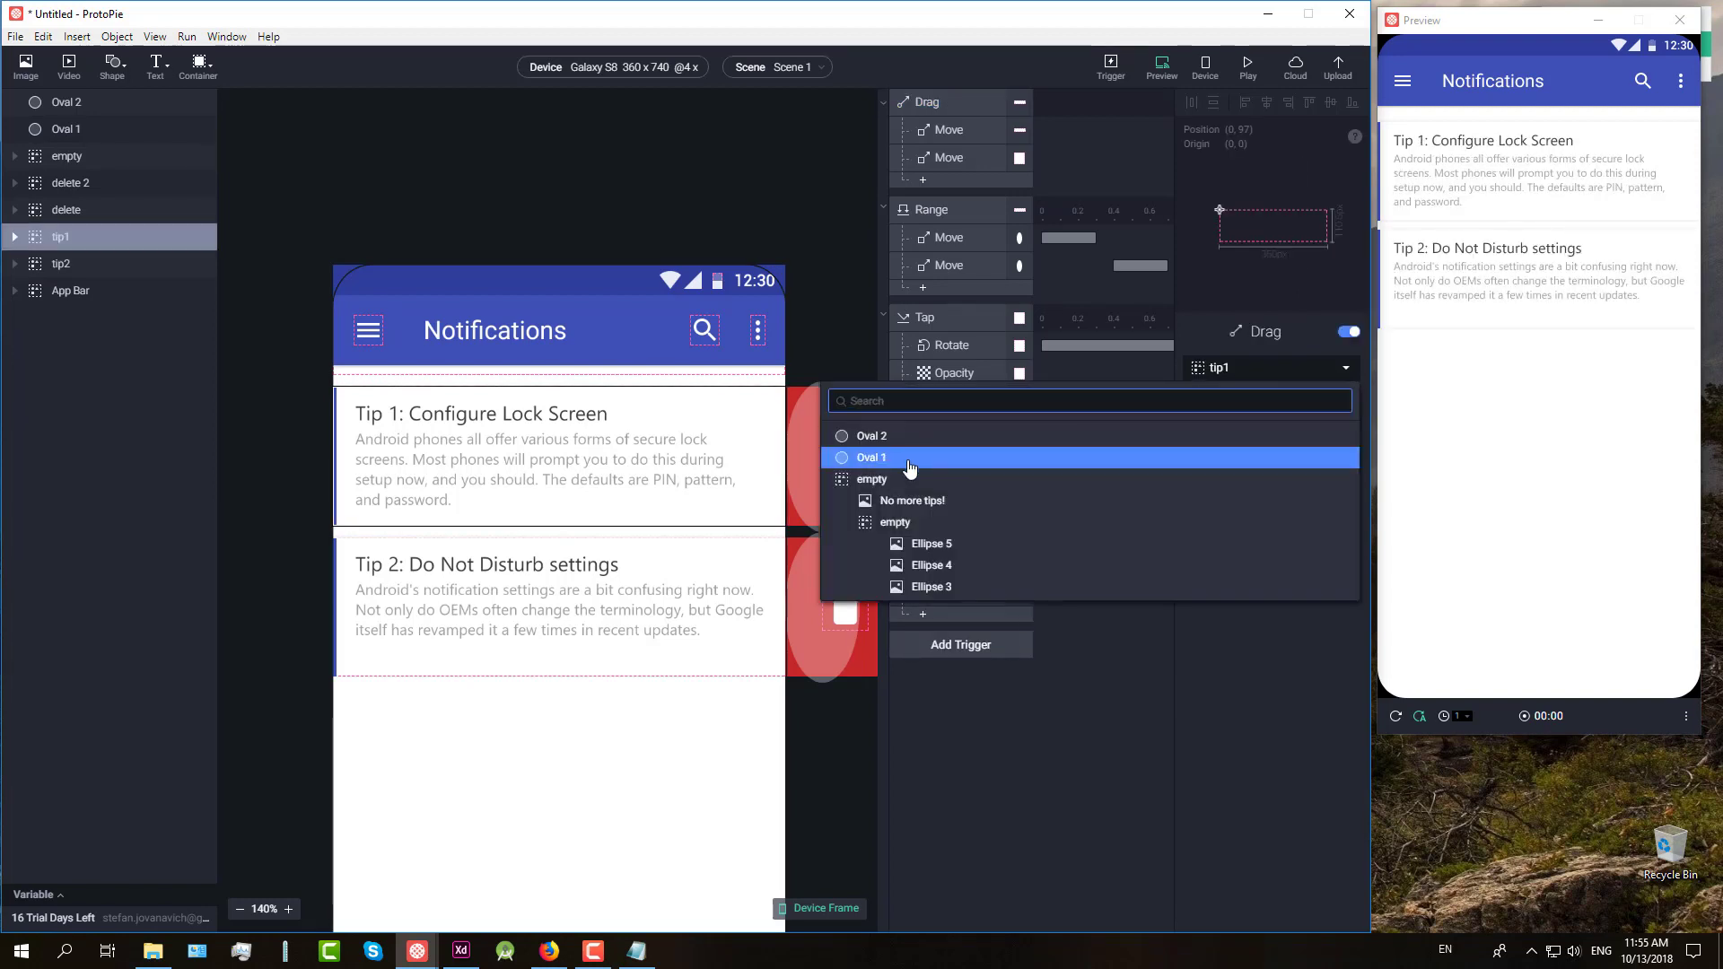
{"action": "scroll", "coordinate": [955, 510], "scroll_direction": "down", "scroll_amount": 6}
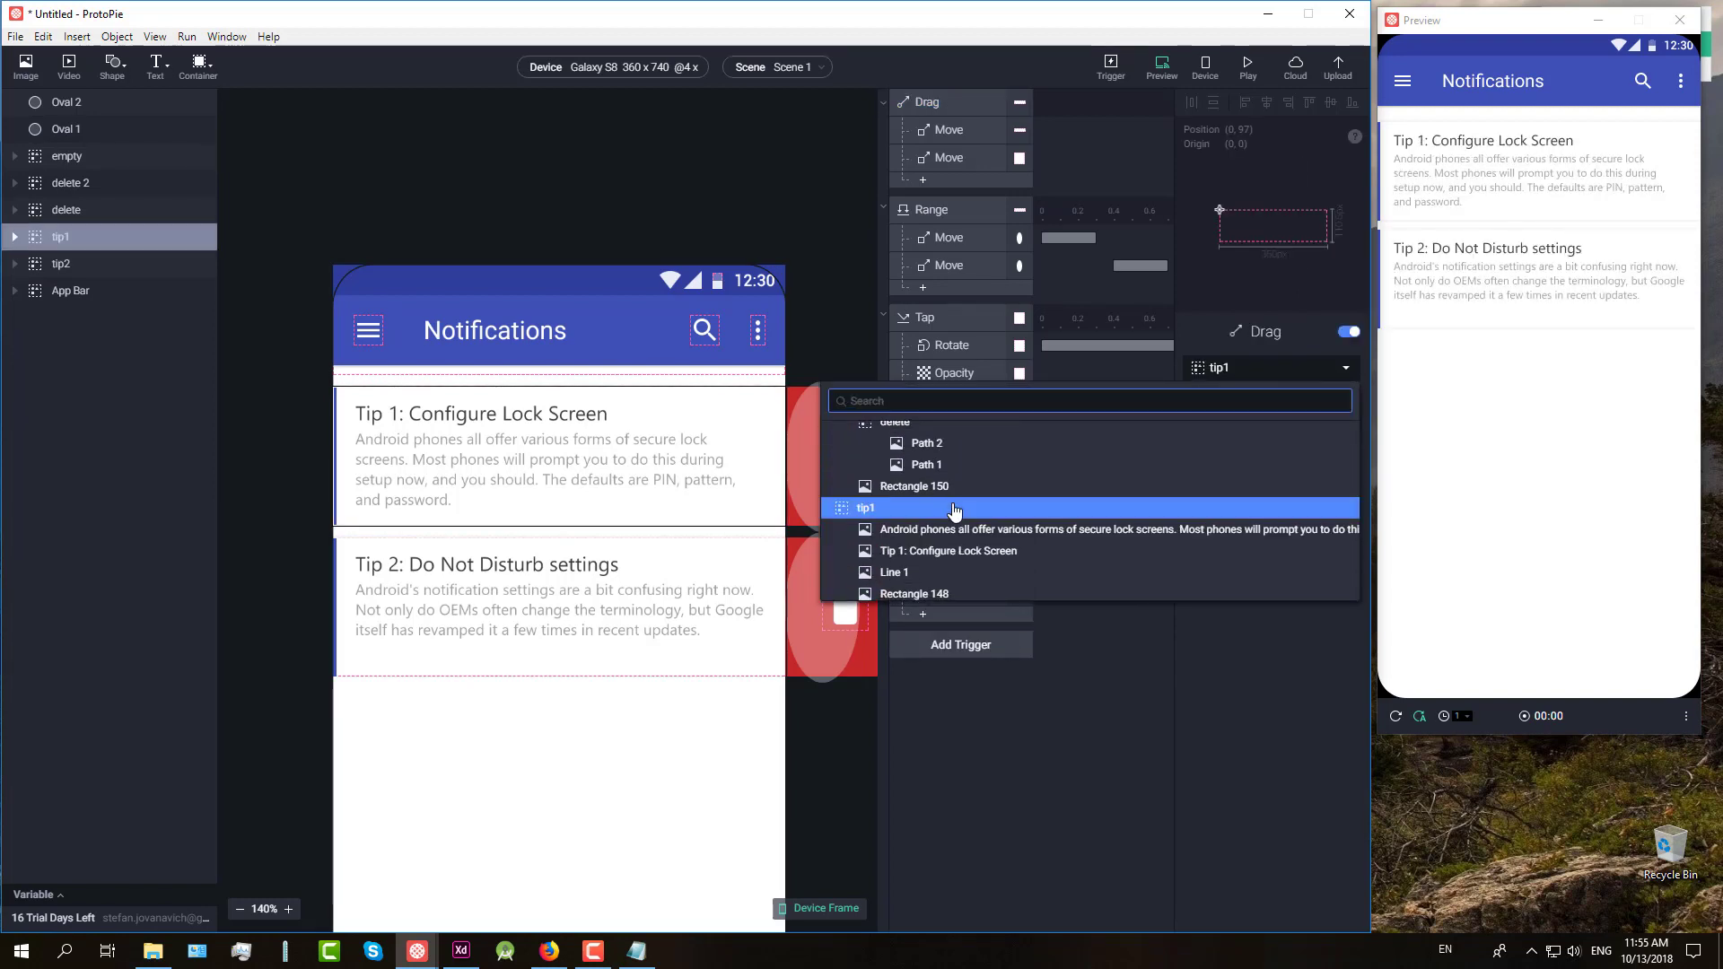
{"action": "scroll", "coordinate": [924, 508], "scroll_direction": "down", "scroll_amount": 5}
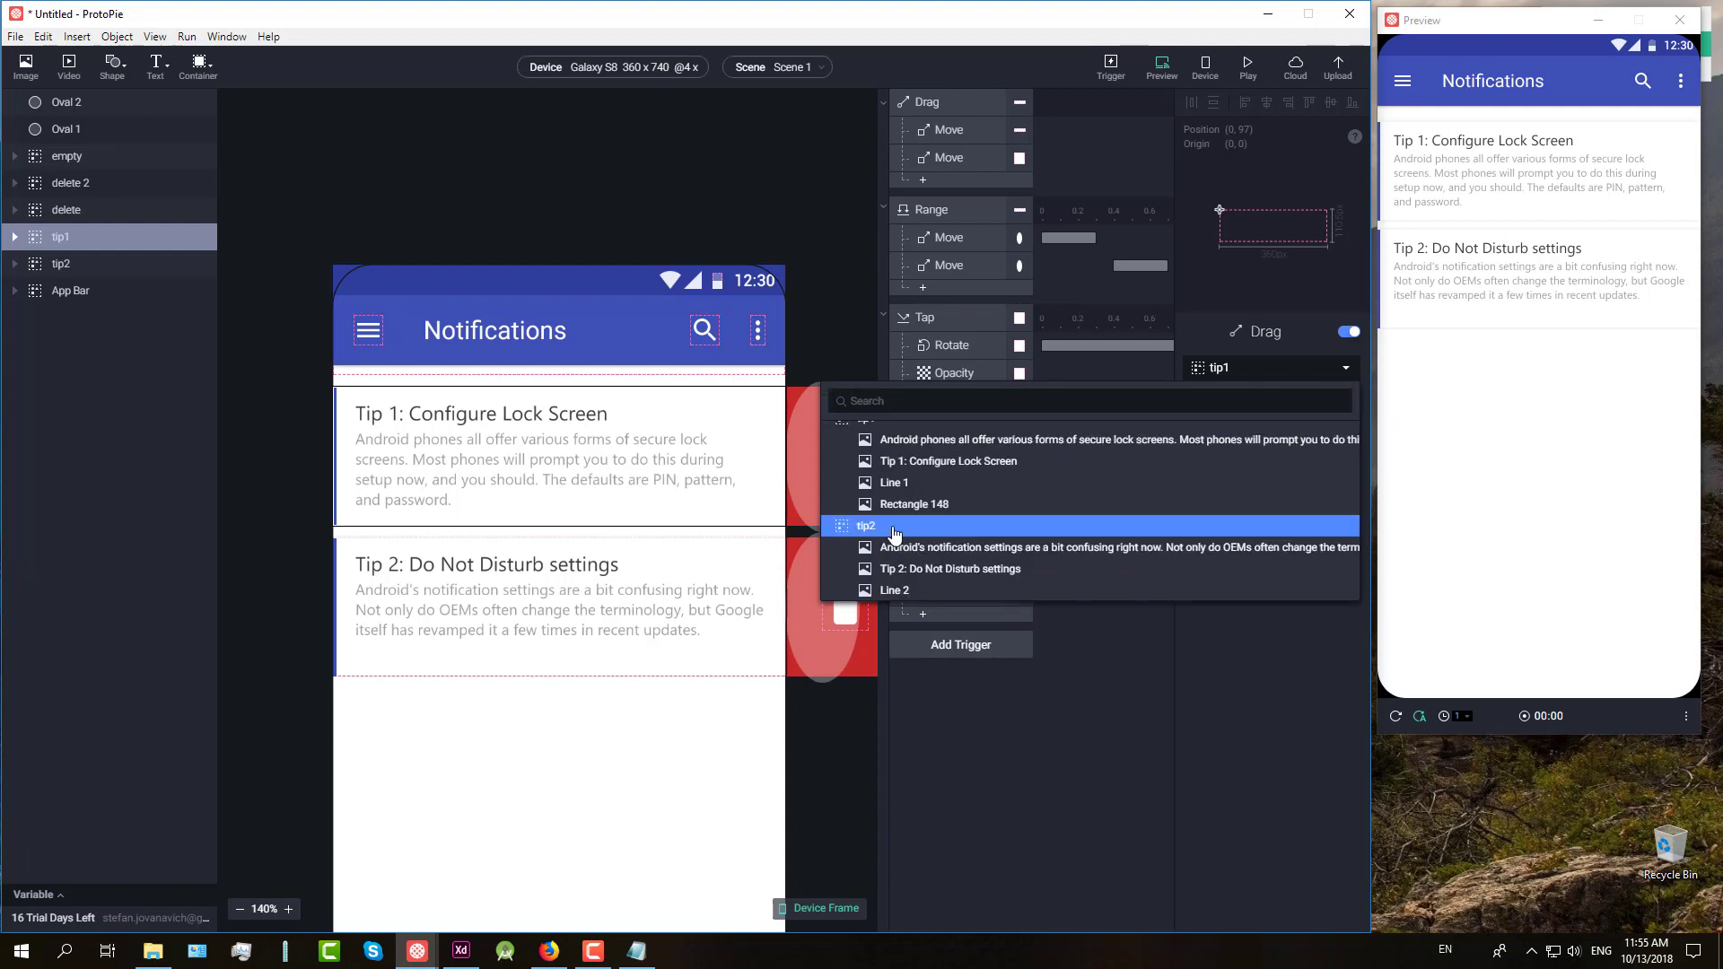
{"action": "left_click", "coordinate": [924, 515]}
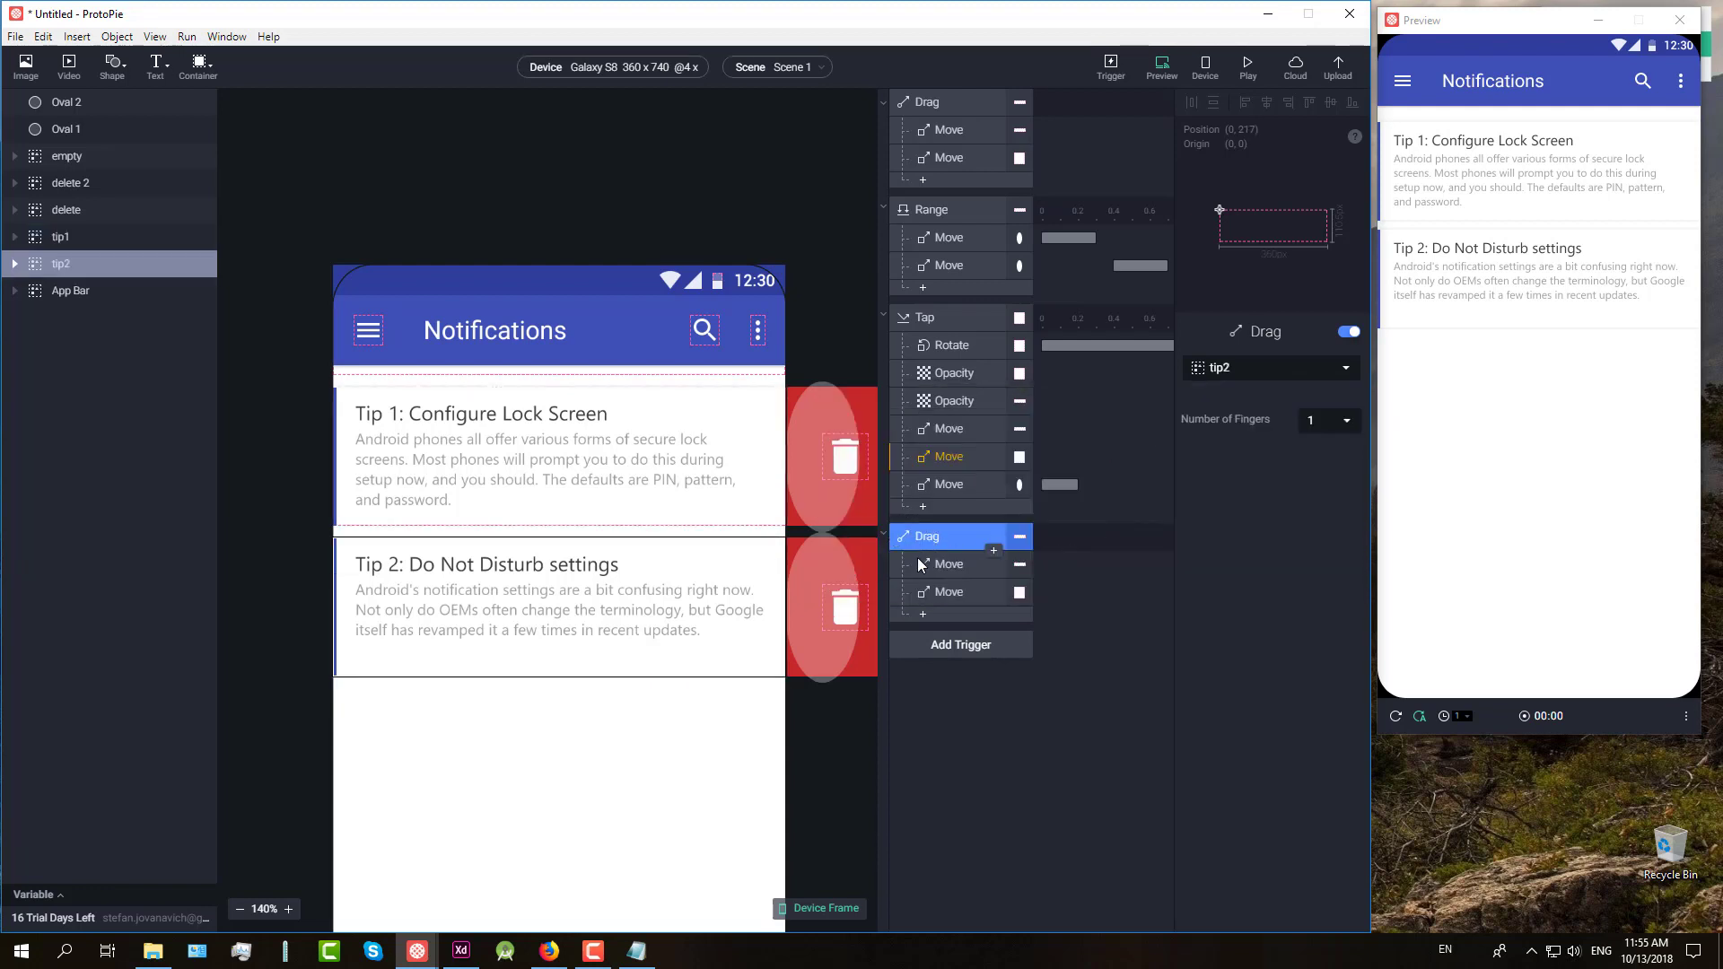
Step: Retarget the first Move response of the tip2 Drag trigger to tip2
{"action": "left_click", "coordinate": [939, 563]}
{"action": "left_click", "coordinate": [1338, 368]}
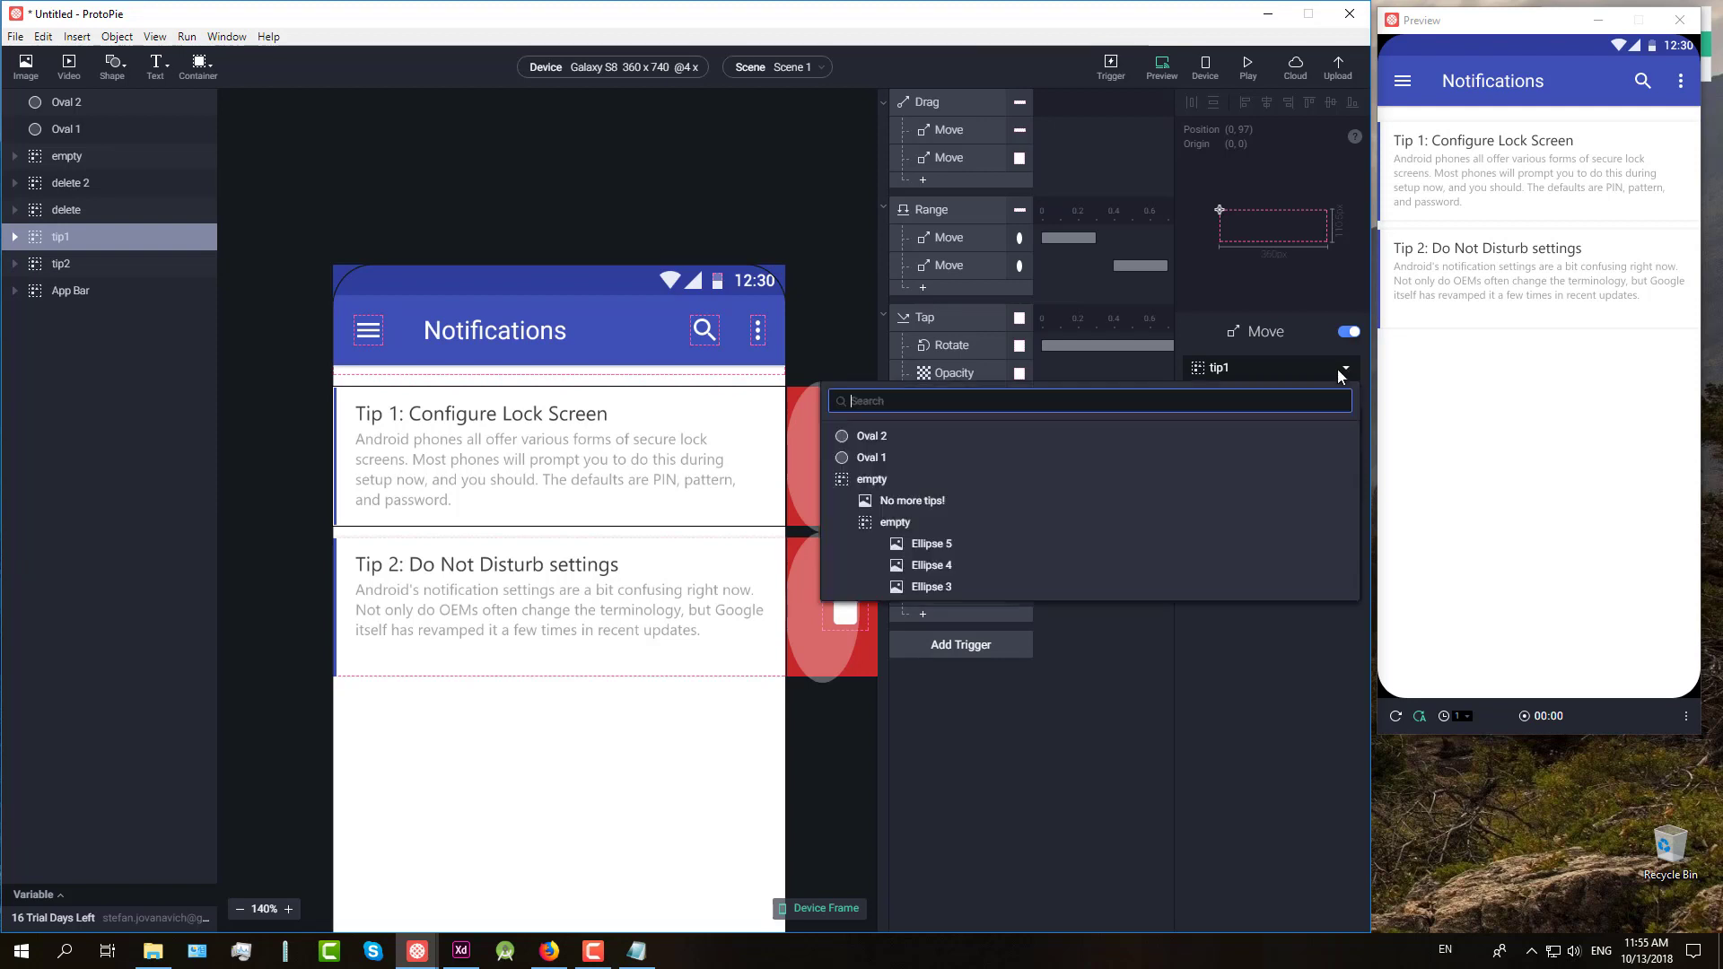
{"action": "scroll", "coordinate": [1117, 485], "scroll_direction": "down", "scroll_amount": 2}
{"action": "scroll", "coordinate": [1117, 484], "scroll_direction": "up", "scroll_amount": 3}
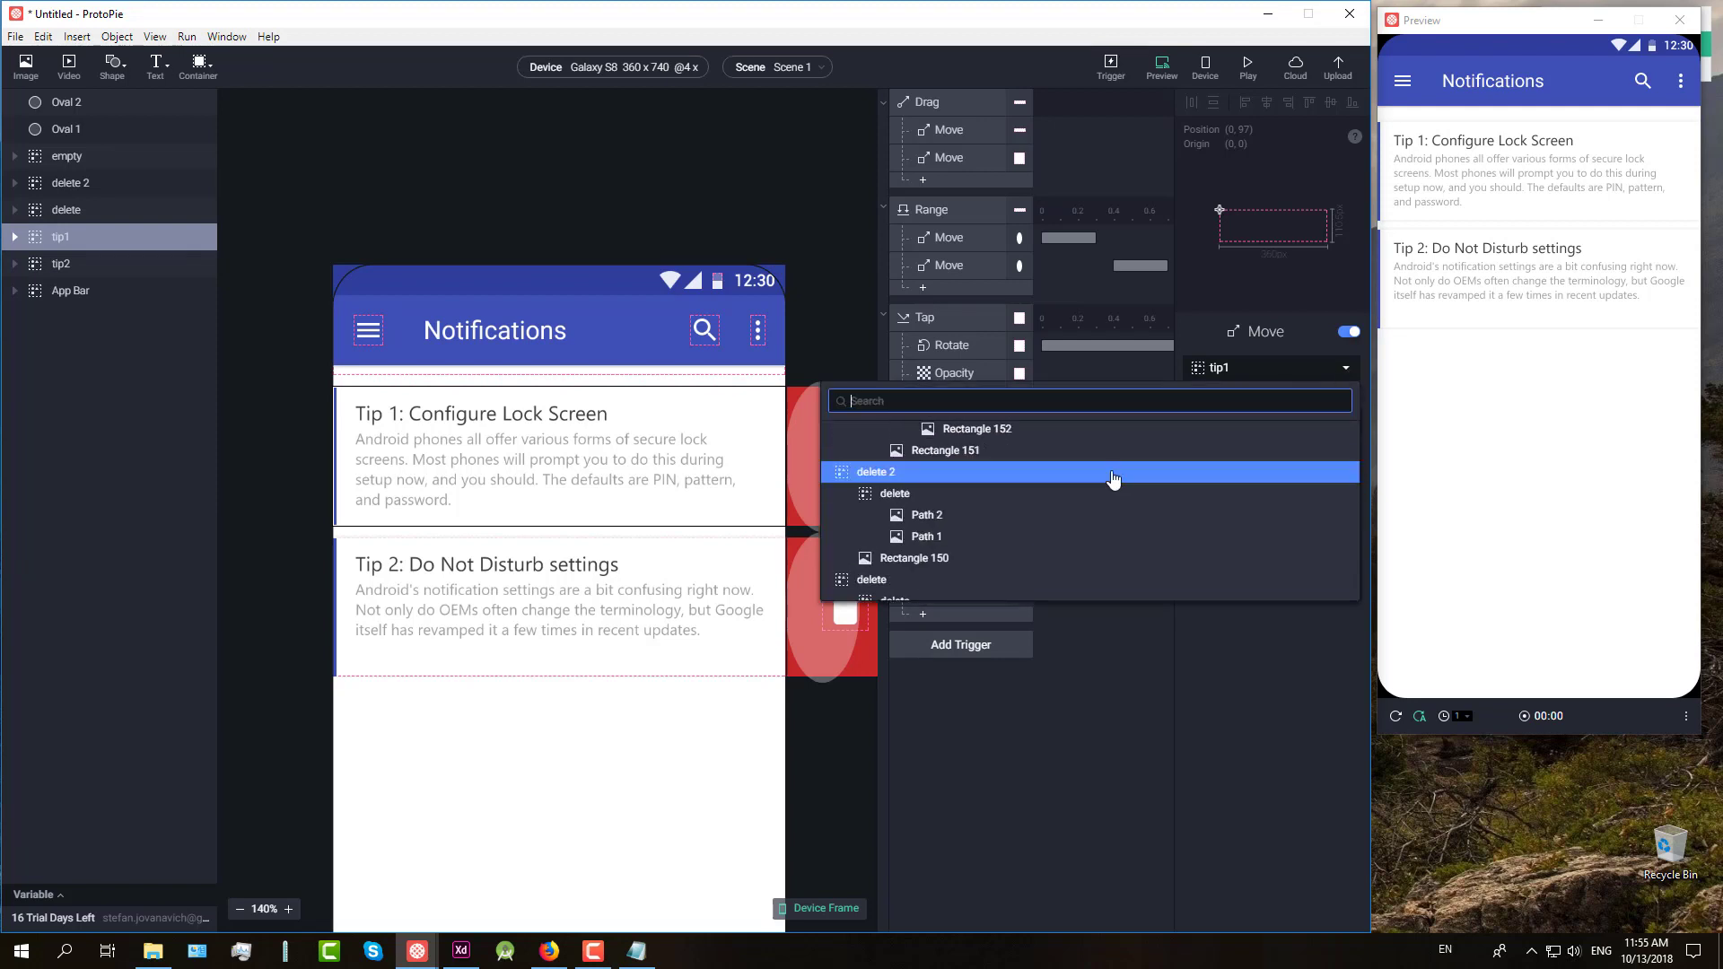
{"action": "type", "text": "tip"}
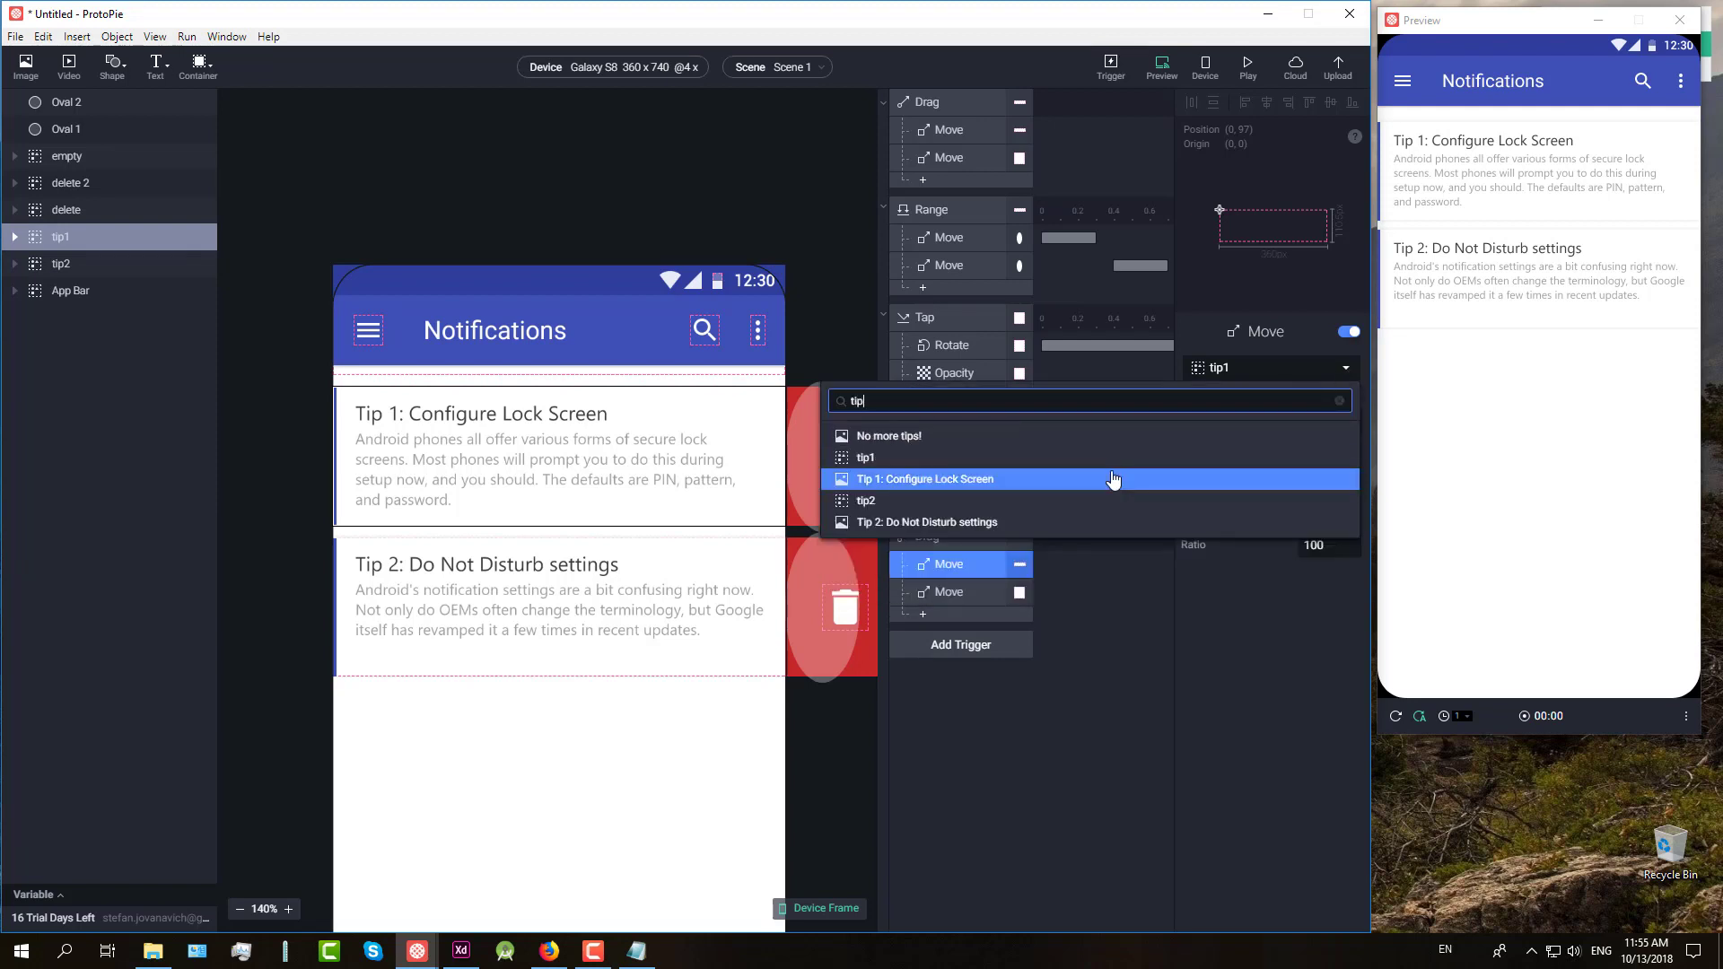
{"action": "left_click", "coordinate": [1001, 511]}
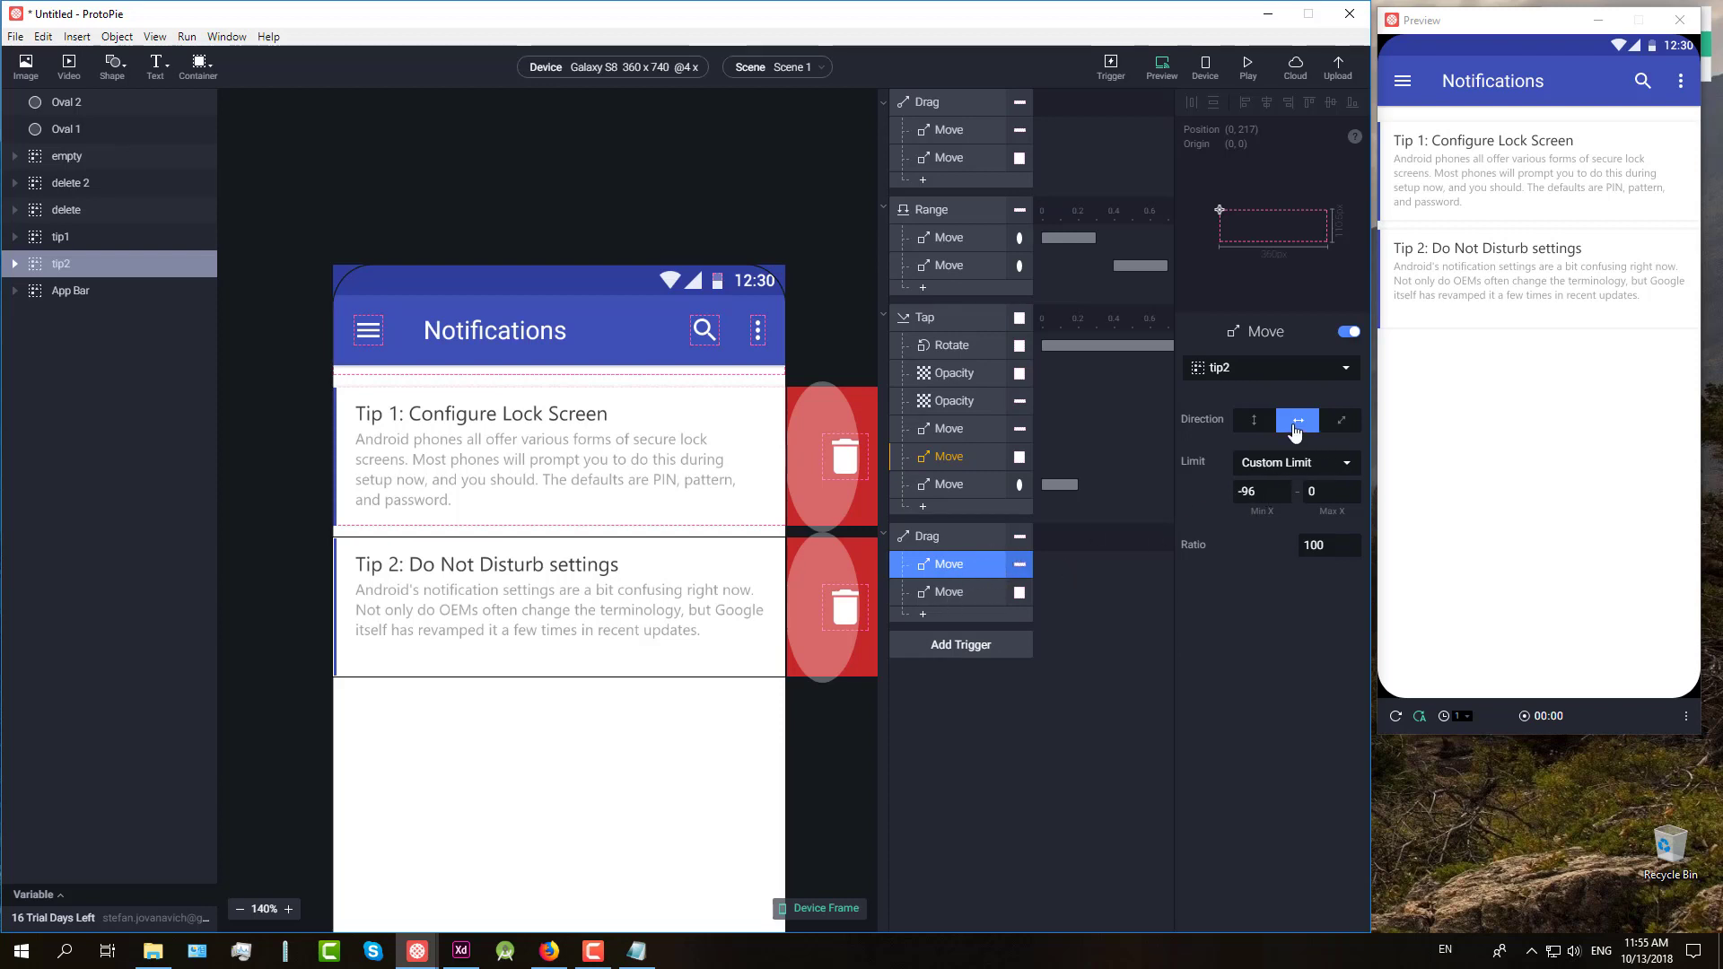
Step: Retarget the second Move response of the tip2 Drag trigger to delete 2
{"action": "left_click", "coordinate": [949, 593]}
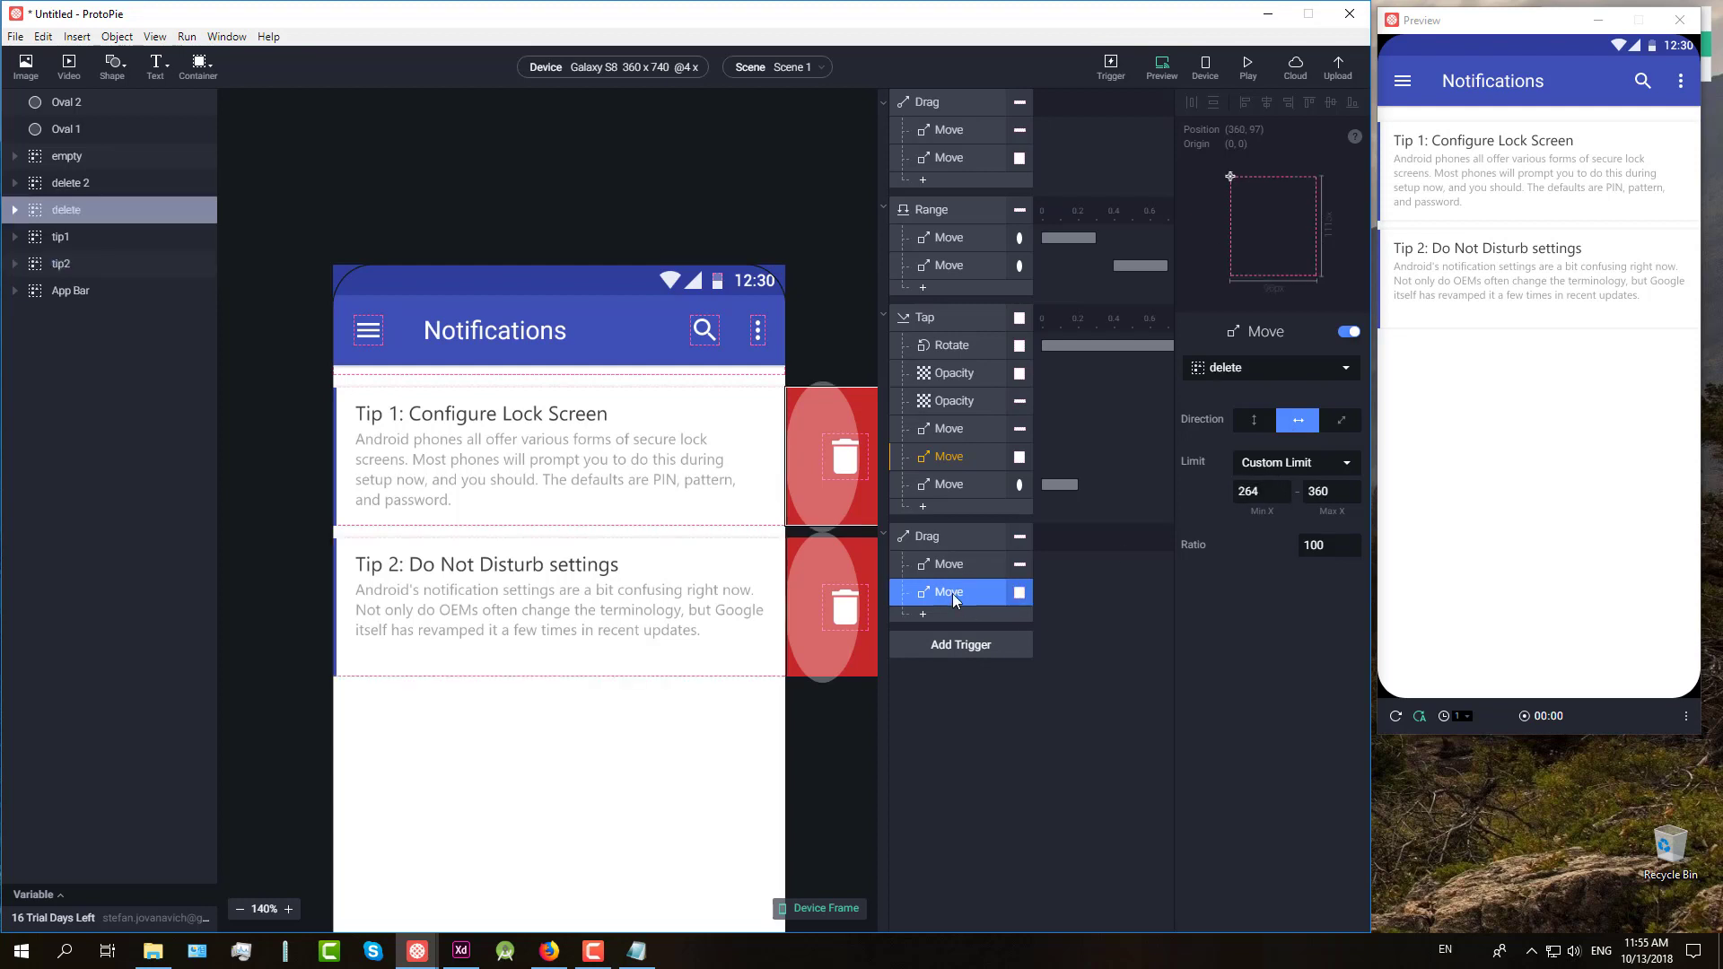
{"action": "left_click", "coordinate": [1346, 369]}
{"action": "type", "text": "de"}
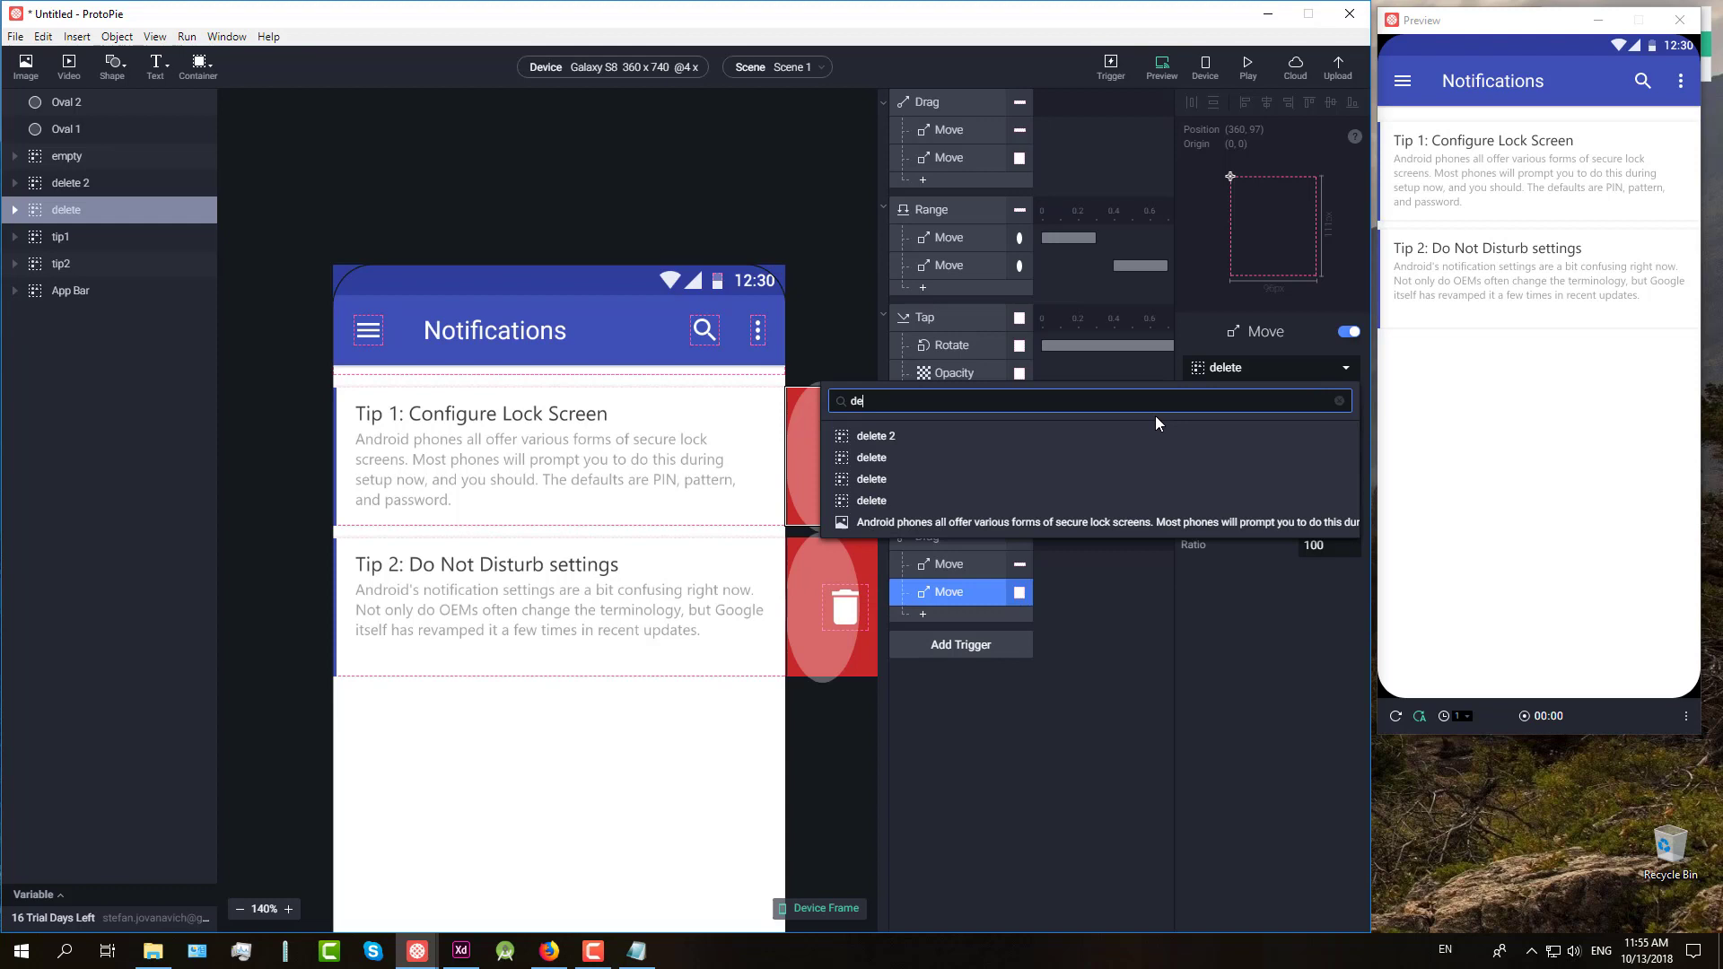
{"action": "left_click", "coordinate": [910, 442]}
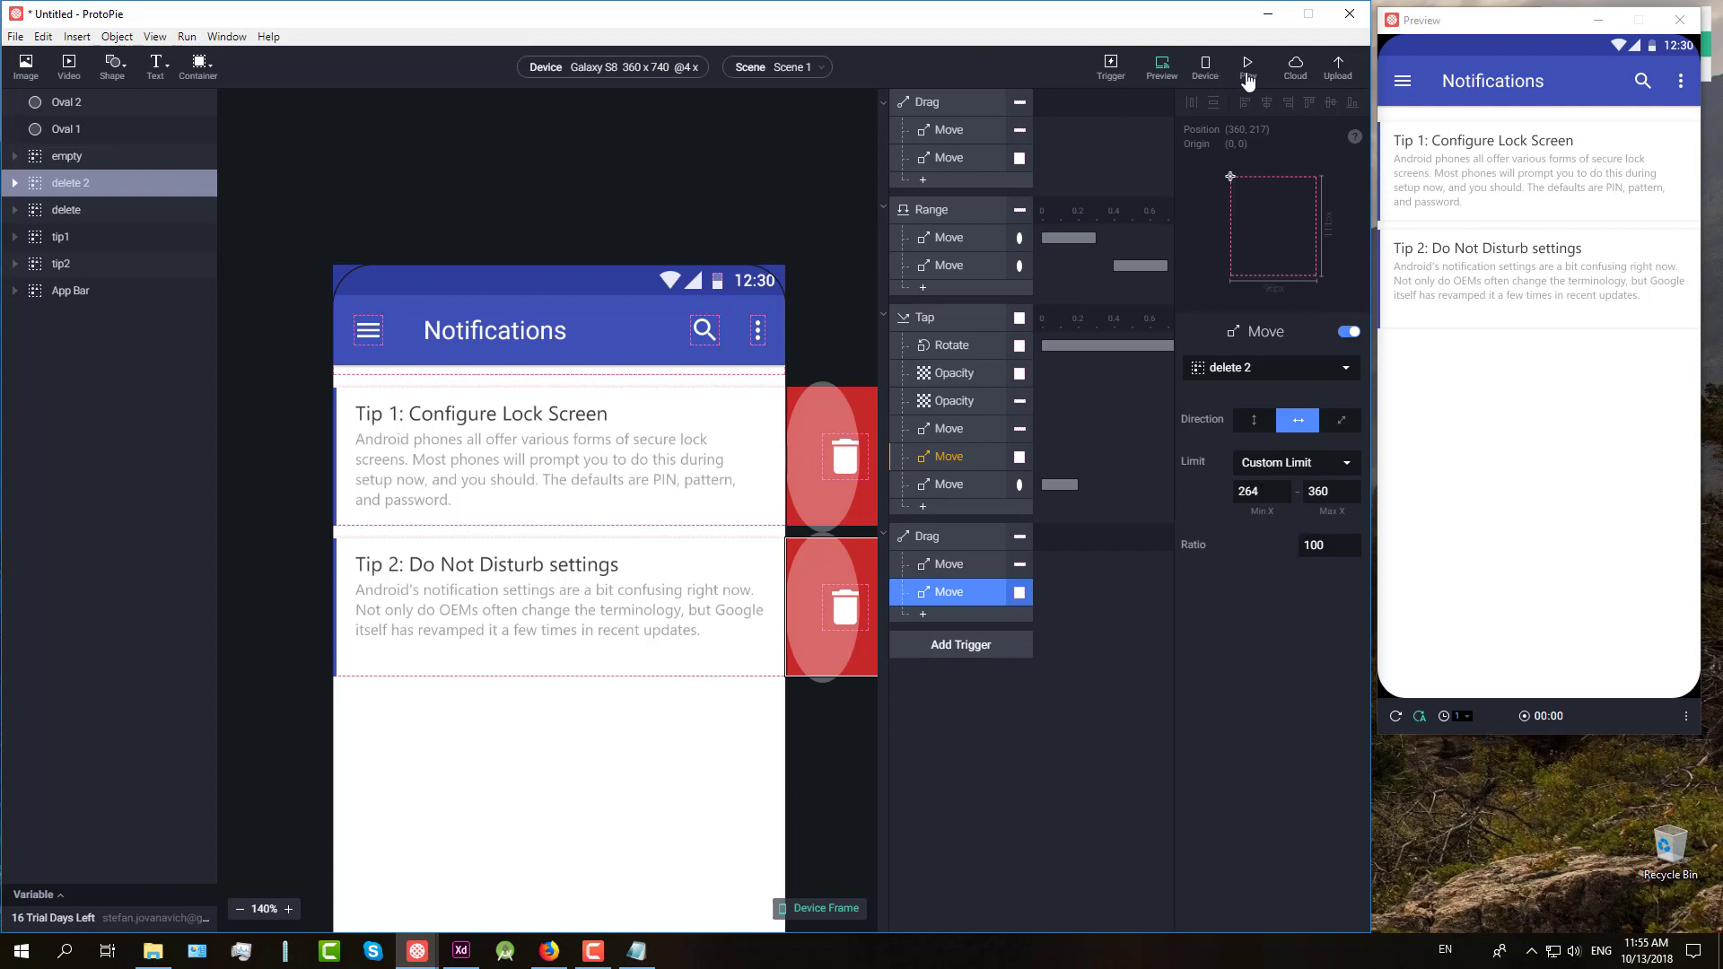
Step: Preview swiping and deleting Tip 1, and try swiping Tip 2 with the new Drag trigger
{"action": "left_click_drag", "start_coordinate": [1606, 193], "coordinate": [1461, 180]}
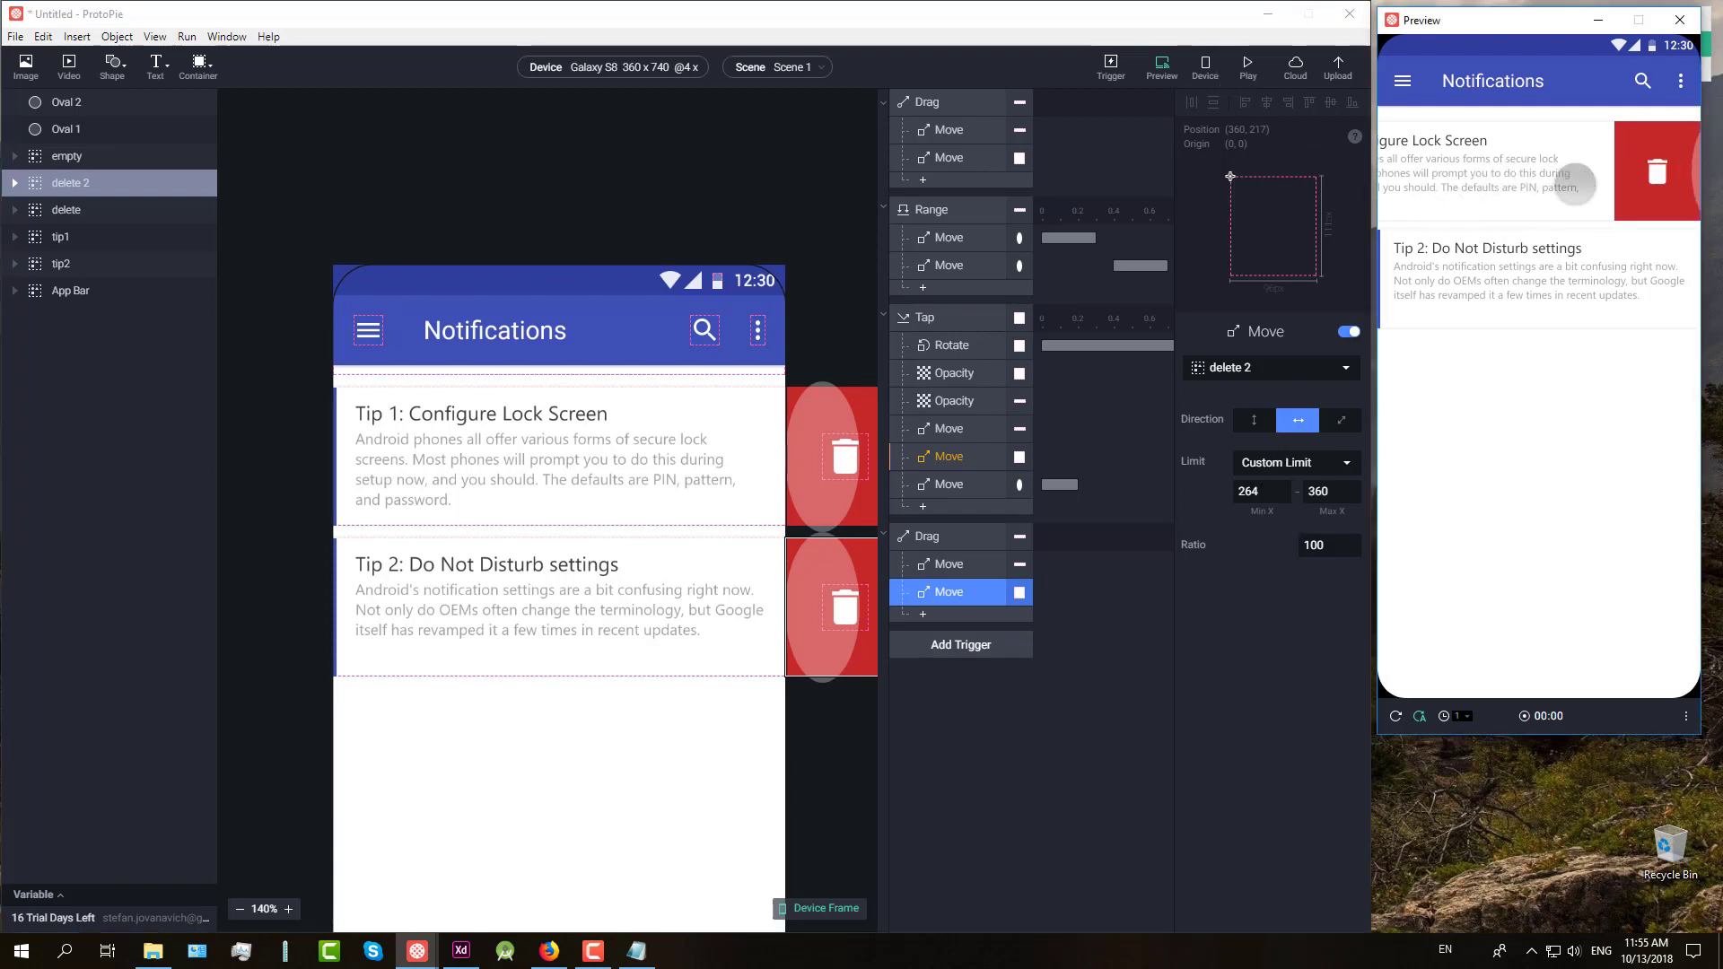
{"action": "left_click", "coordinate": [1658, 170]}
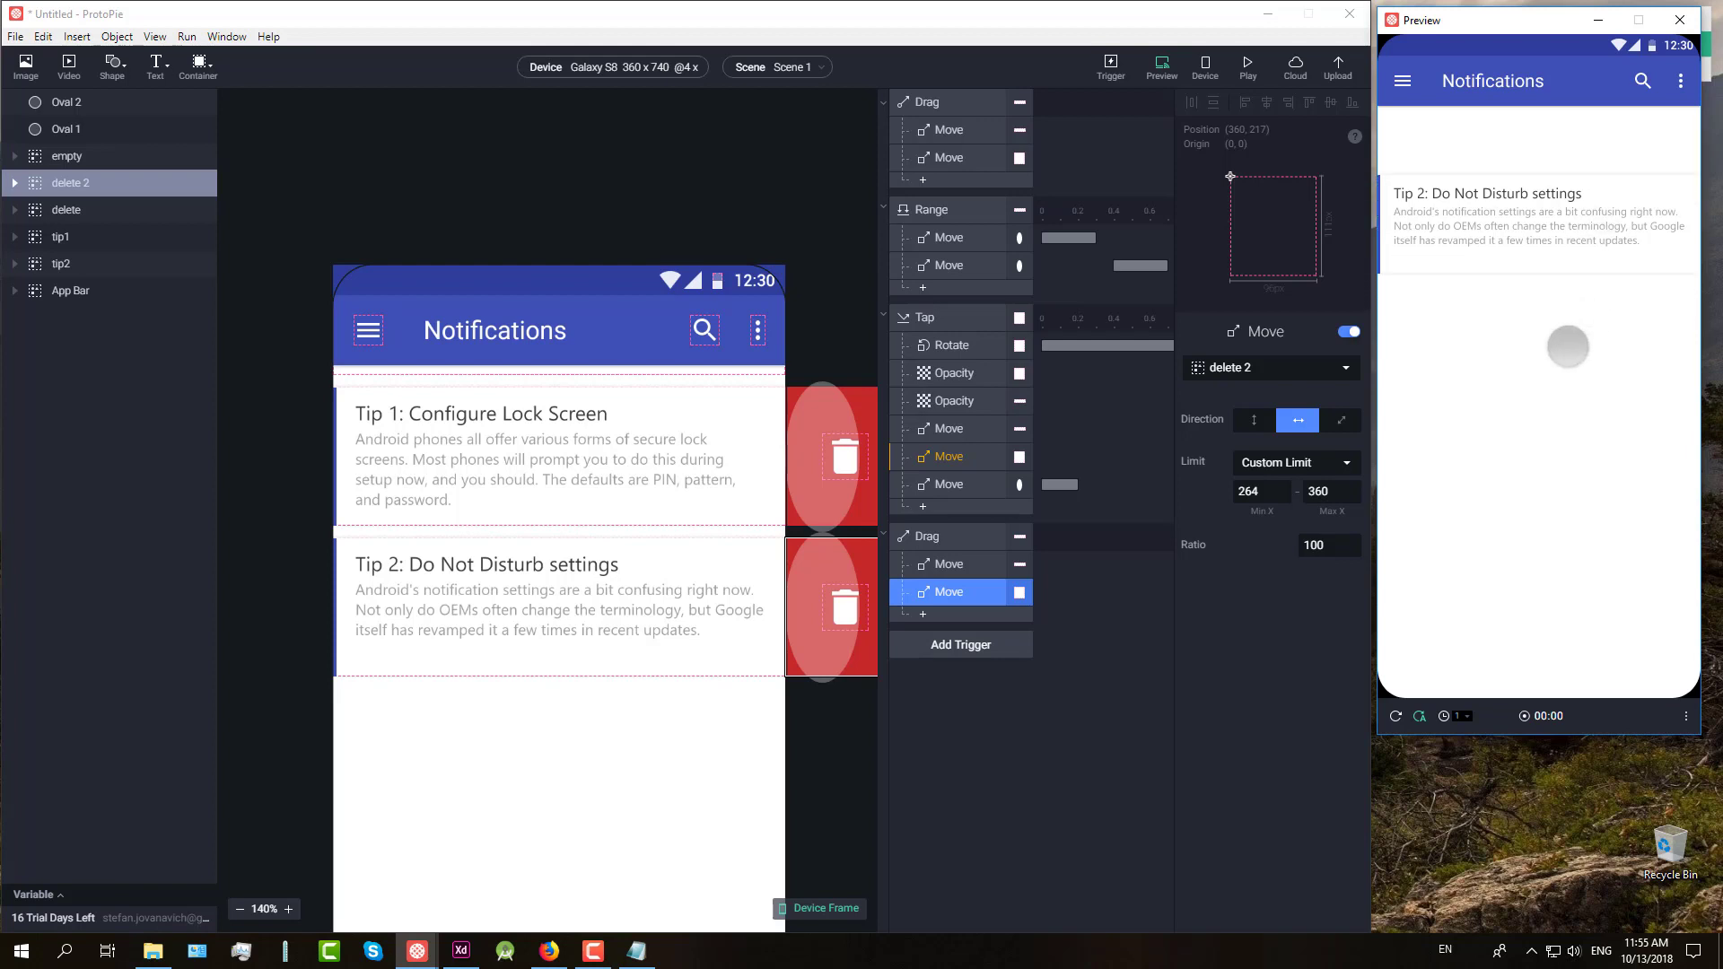
{"action": "mouse_move", "coordinate": [1588, 190]}
{"action": "left_mouse_down"}
{"action": "mouse_move", "coordinate": [1487, 177]}
{"action": "mouse_move", "coordinate": [1654, 183]}
{"action": "mouse_move", "coordinate": [1480, 180]}
{"action": "mouse_move", "coordinate": [1616, 184]}
{"action": "left_mouse_up"}
Step: Set the Y position of delete 2's Move response in the Tap trigger to 97, matching the delete layer
{"action": "left_click", "coordinate": [865, 549]}
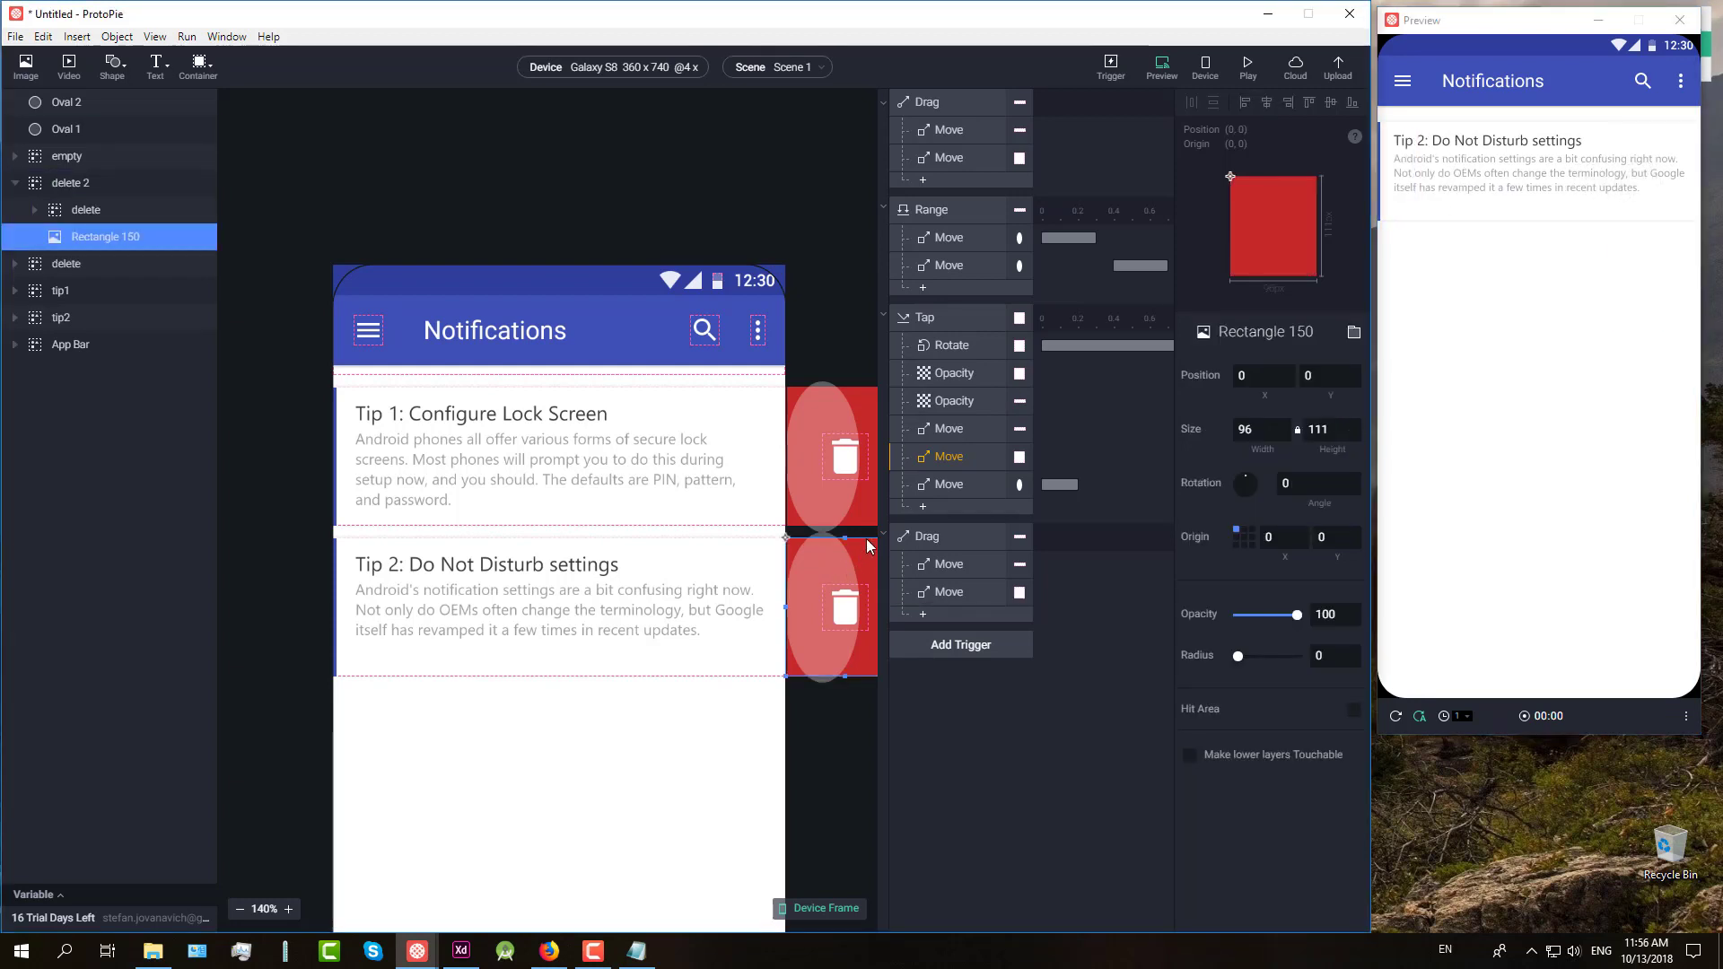
{"action": "left_click", "coordinate": [868, 508]}
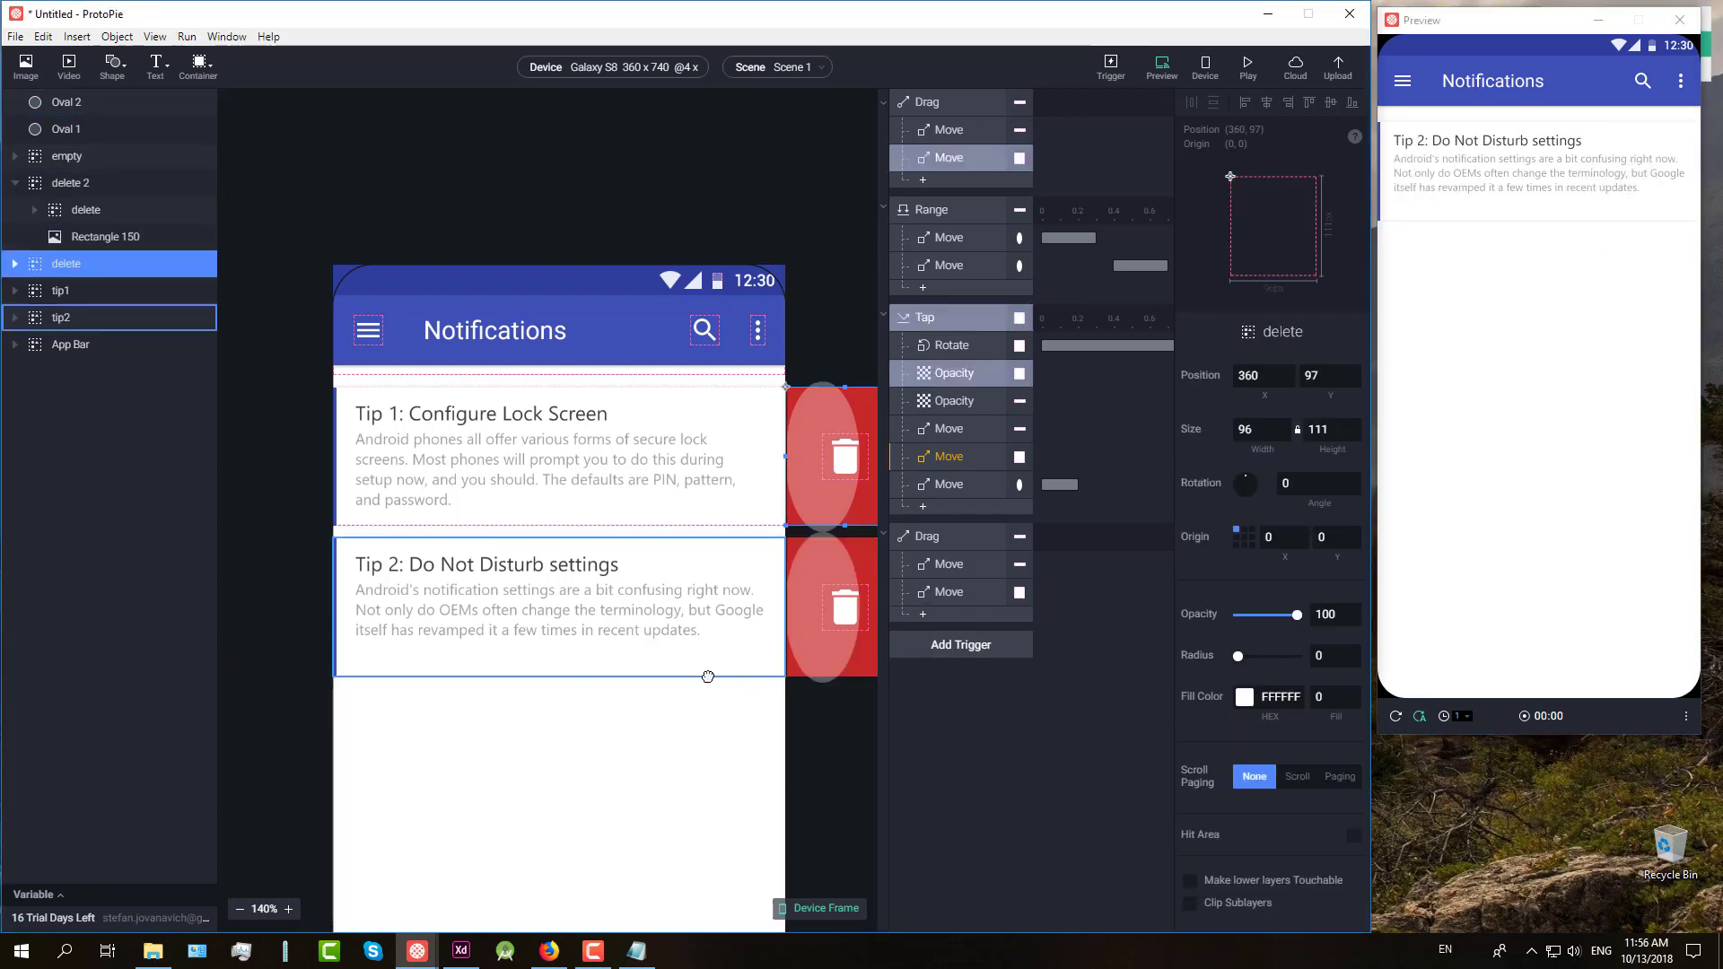
{"action": "left_click_drag", "start_coordinate": [707, 677], "coordinate": [594, 672]}
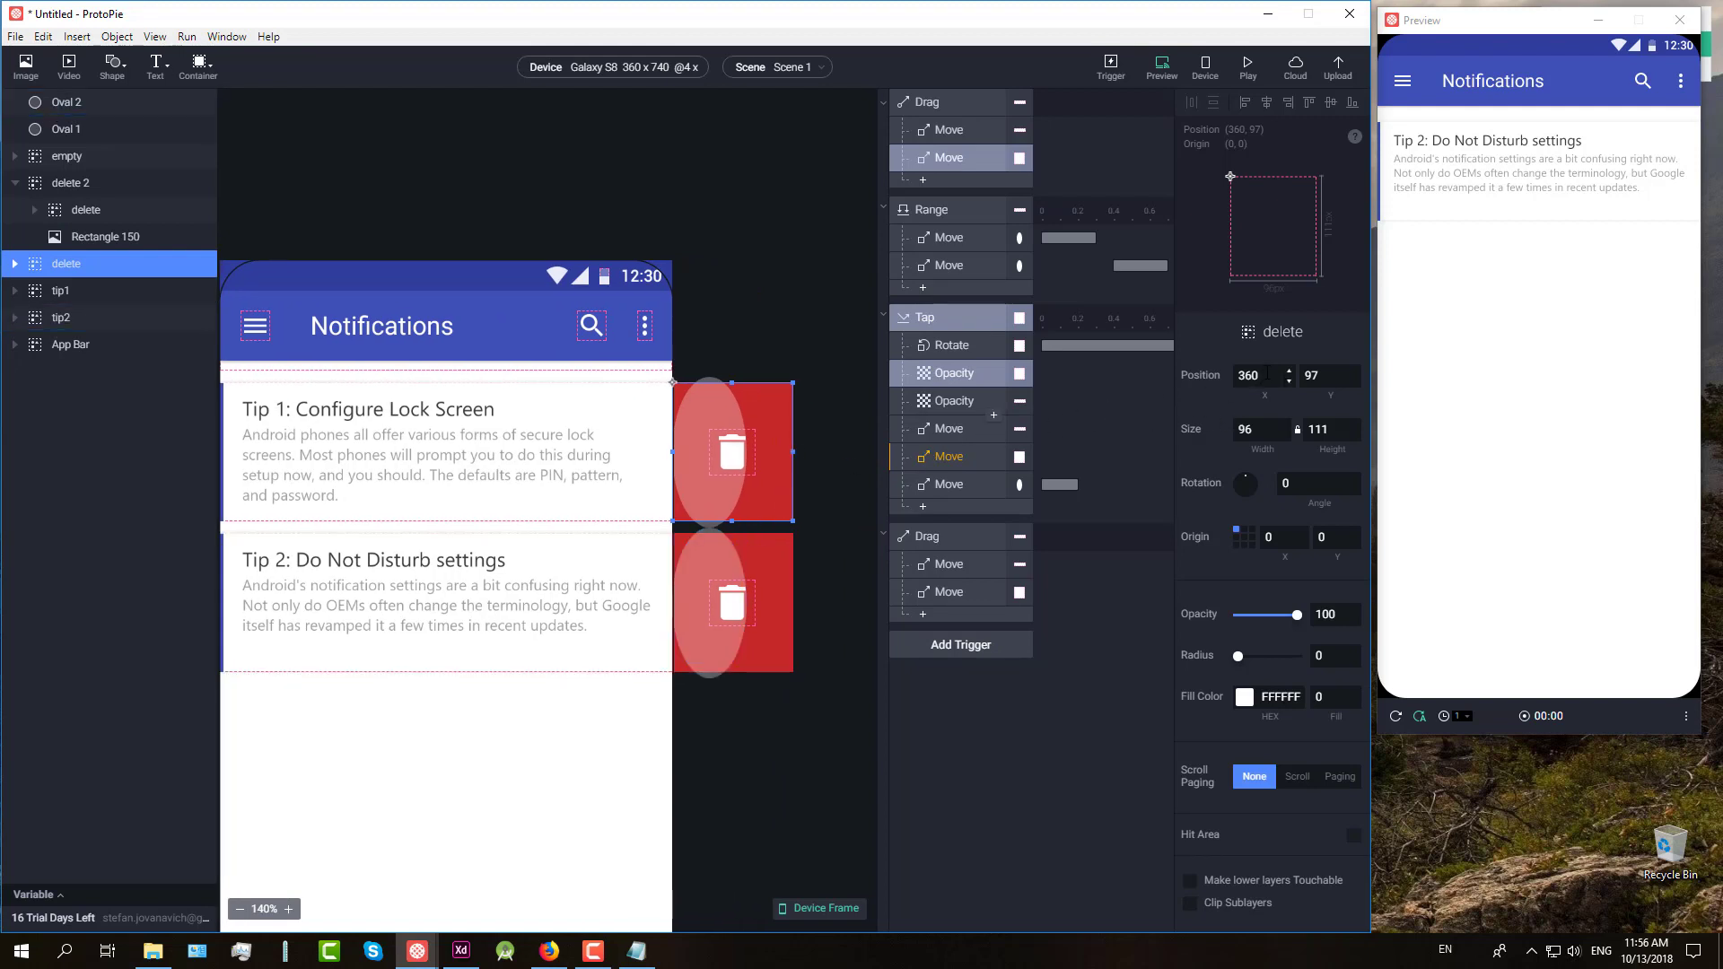
{"action": "left_click", "coordinate": [774, 559]}
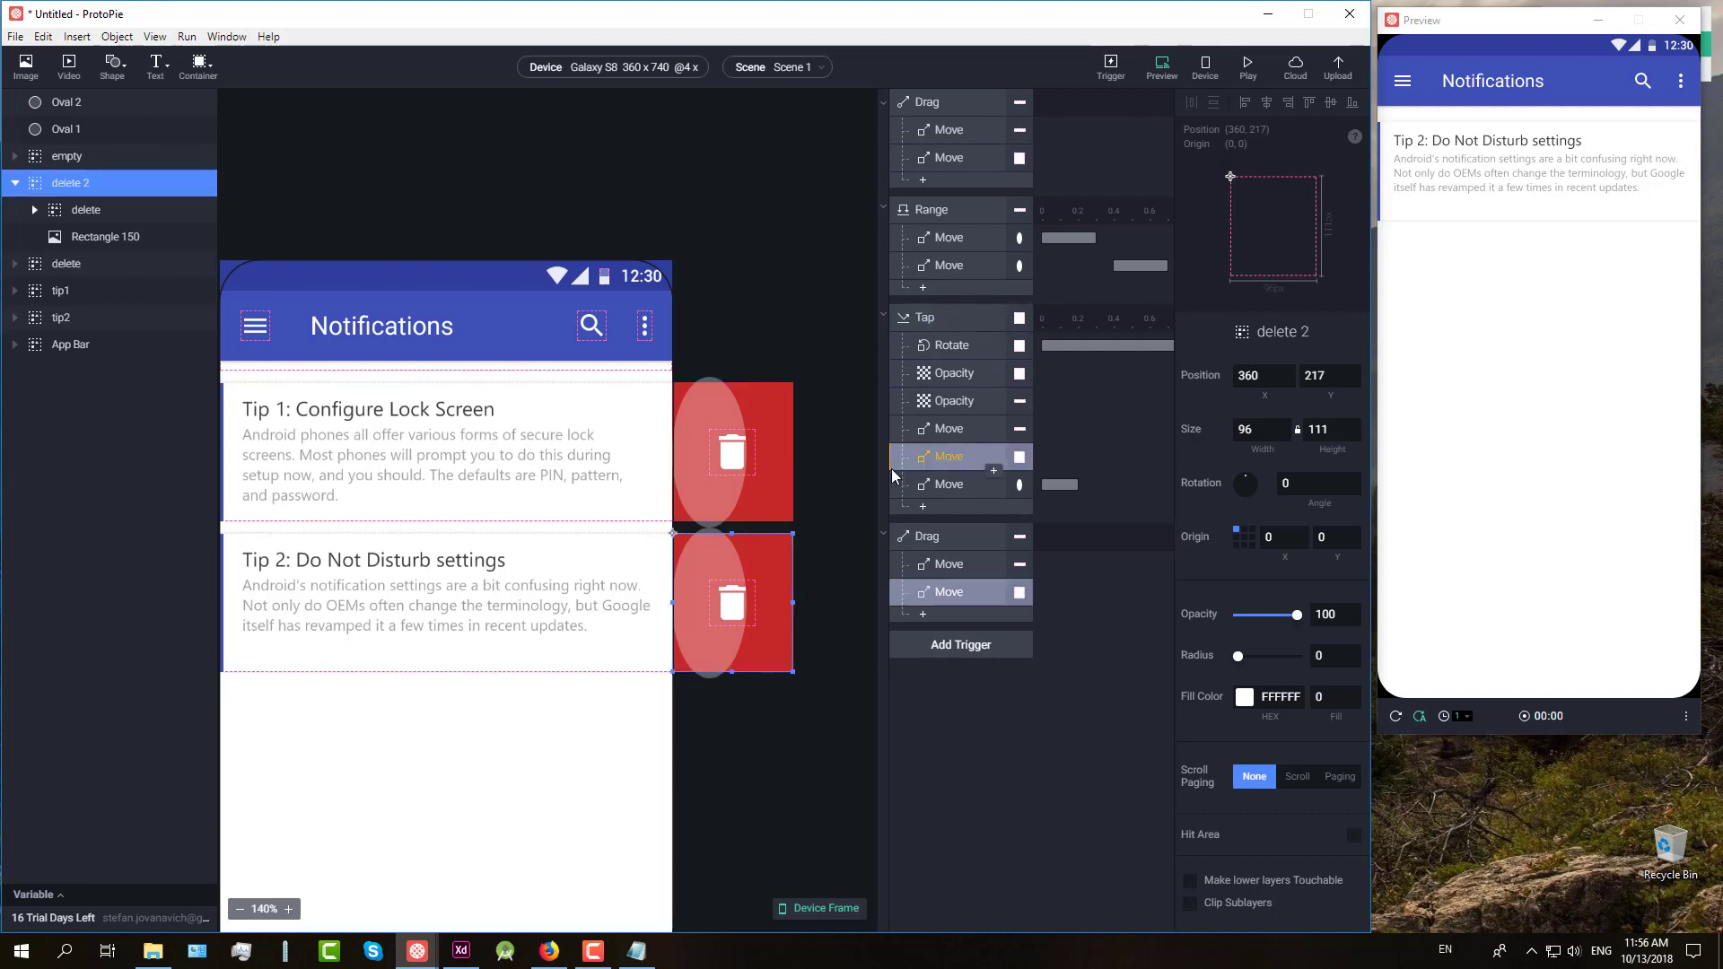
{"action": "left_click", "coordinate": [944, 457]}
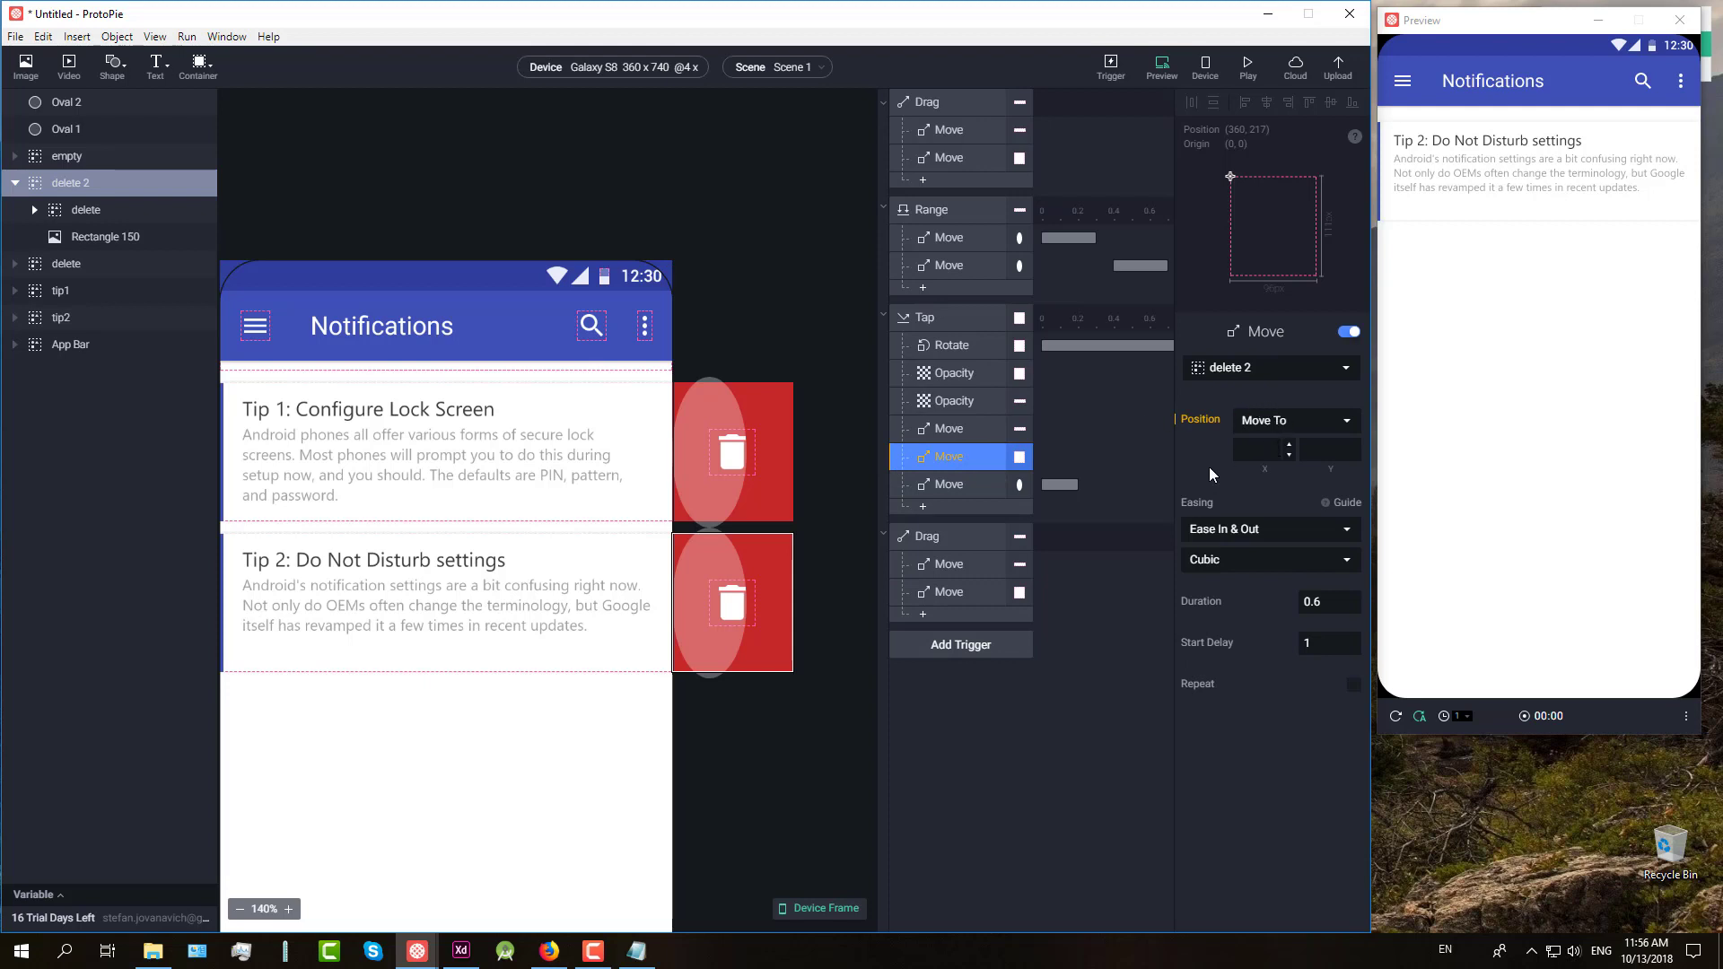
{"action": "left_click", "coordinate": [1313, 449]}
{"action": "left_click", "coordinate": [1243, 775]}
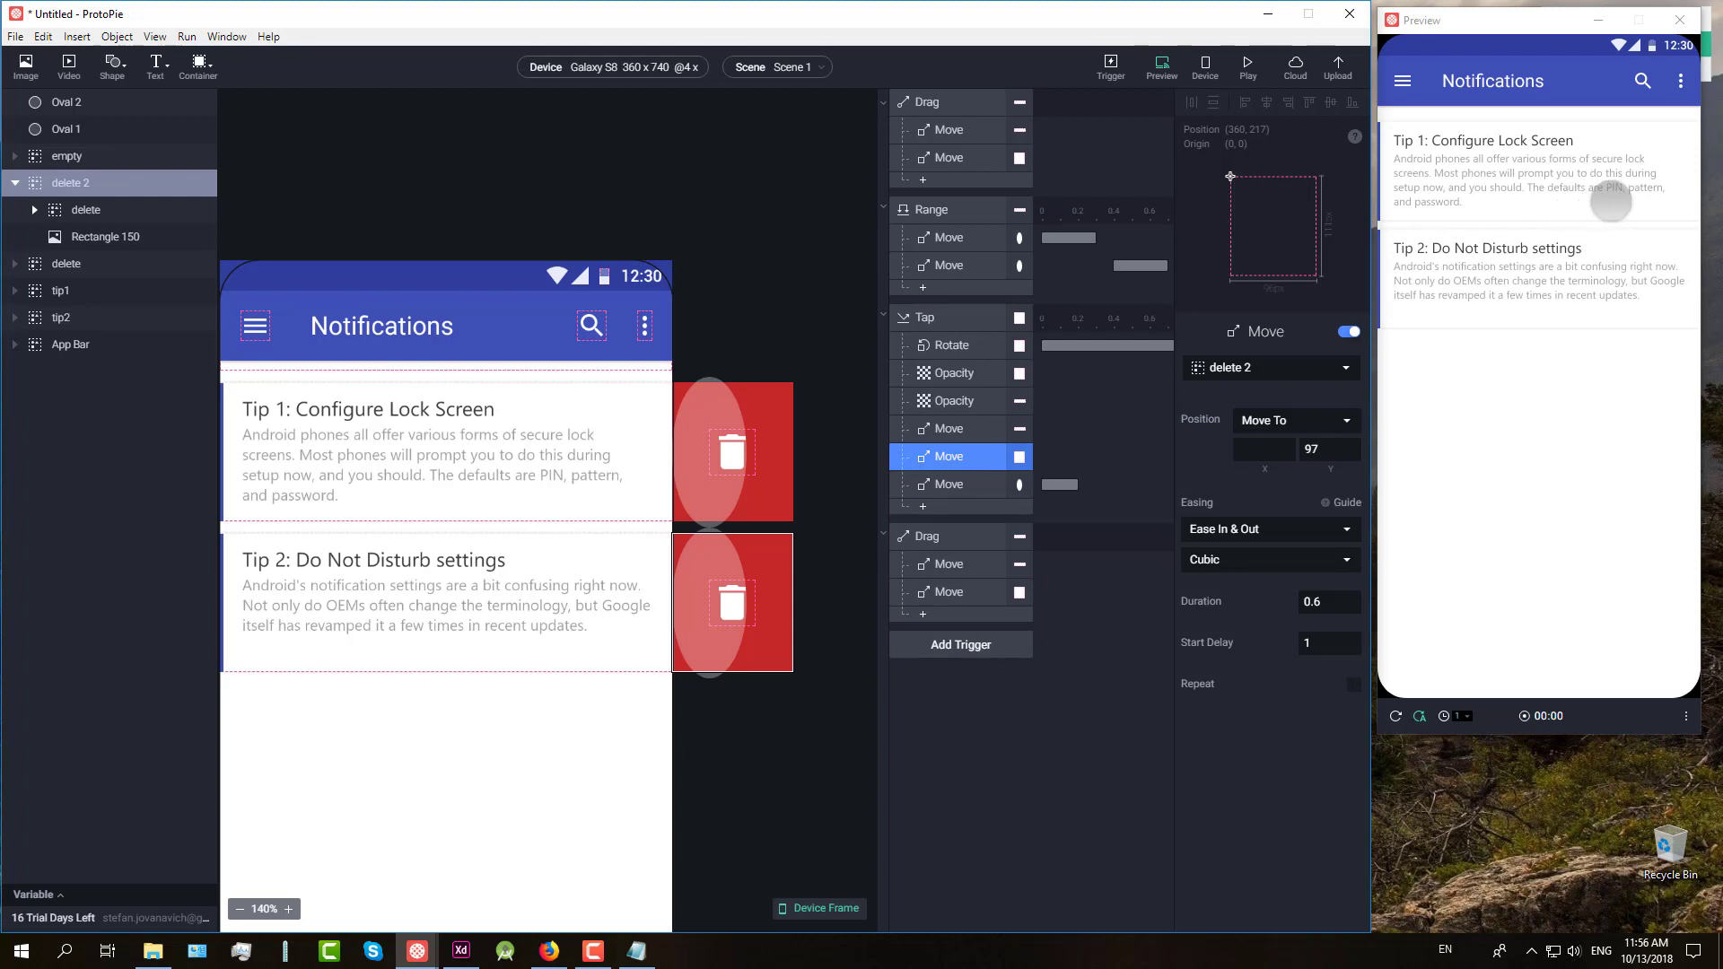
Step: Preview deleting Tip 1 and swiping Tip 2 open and closed with delete 2's Move response corrected
{"action": "left_click_drag", "start_coordinate": [1612, 202], "coordinate": [1452, 196]}
{"action": "left_click", "coordinate": [1656, 170]}
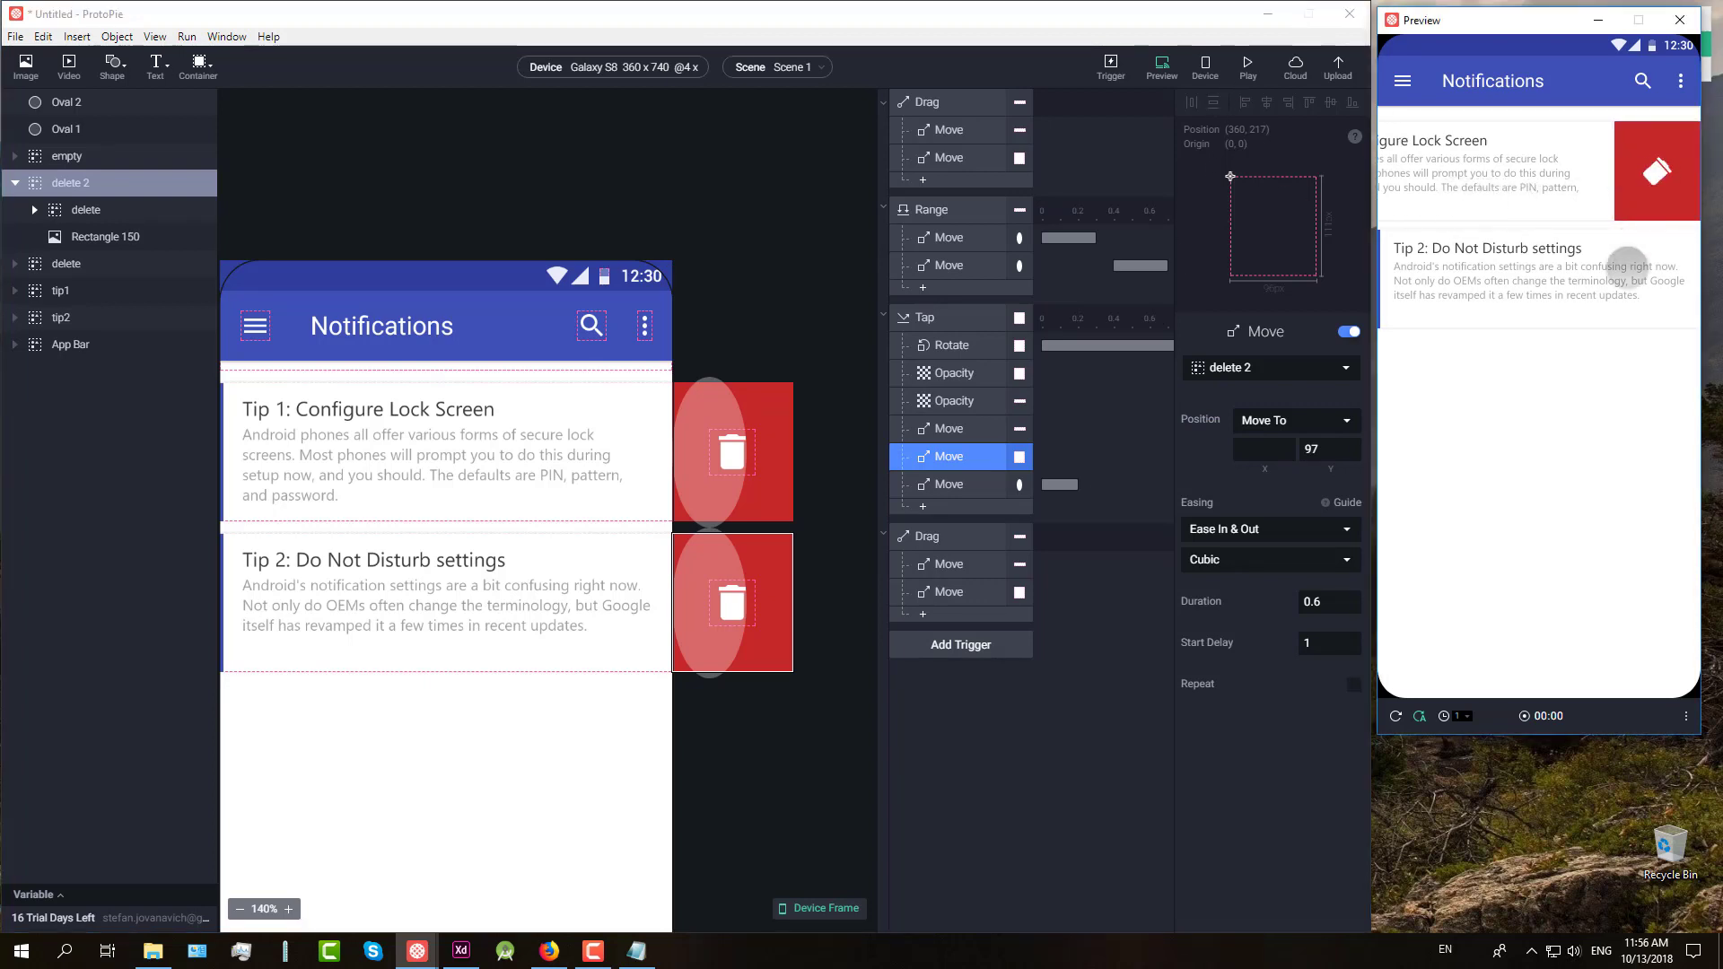
{"action": "left_click_drag", "start_coordinate": [1645, 229], "coordinate": [1418, 175]}
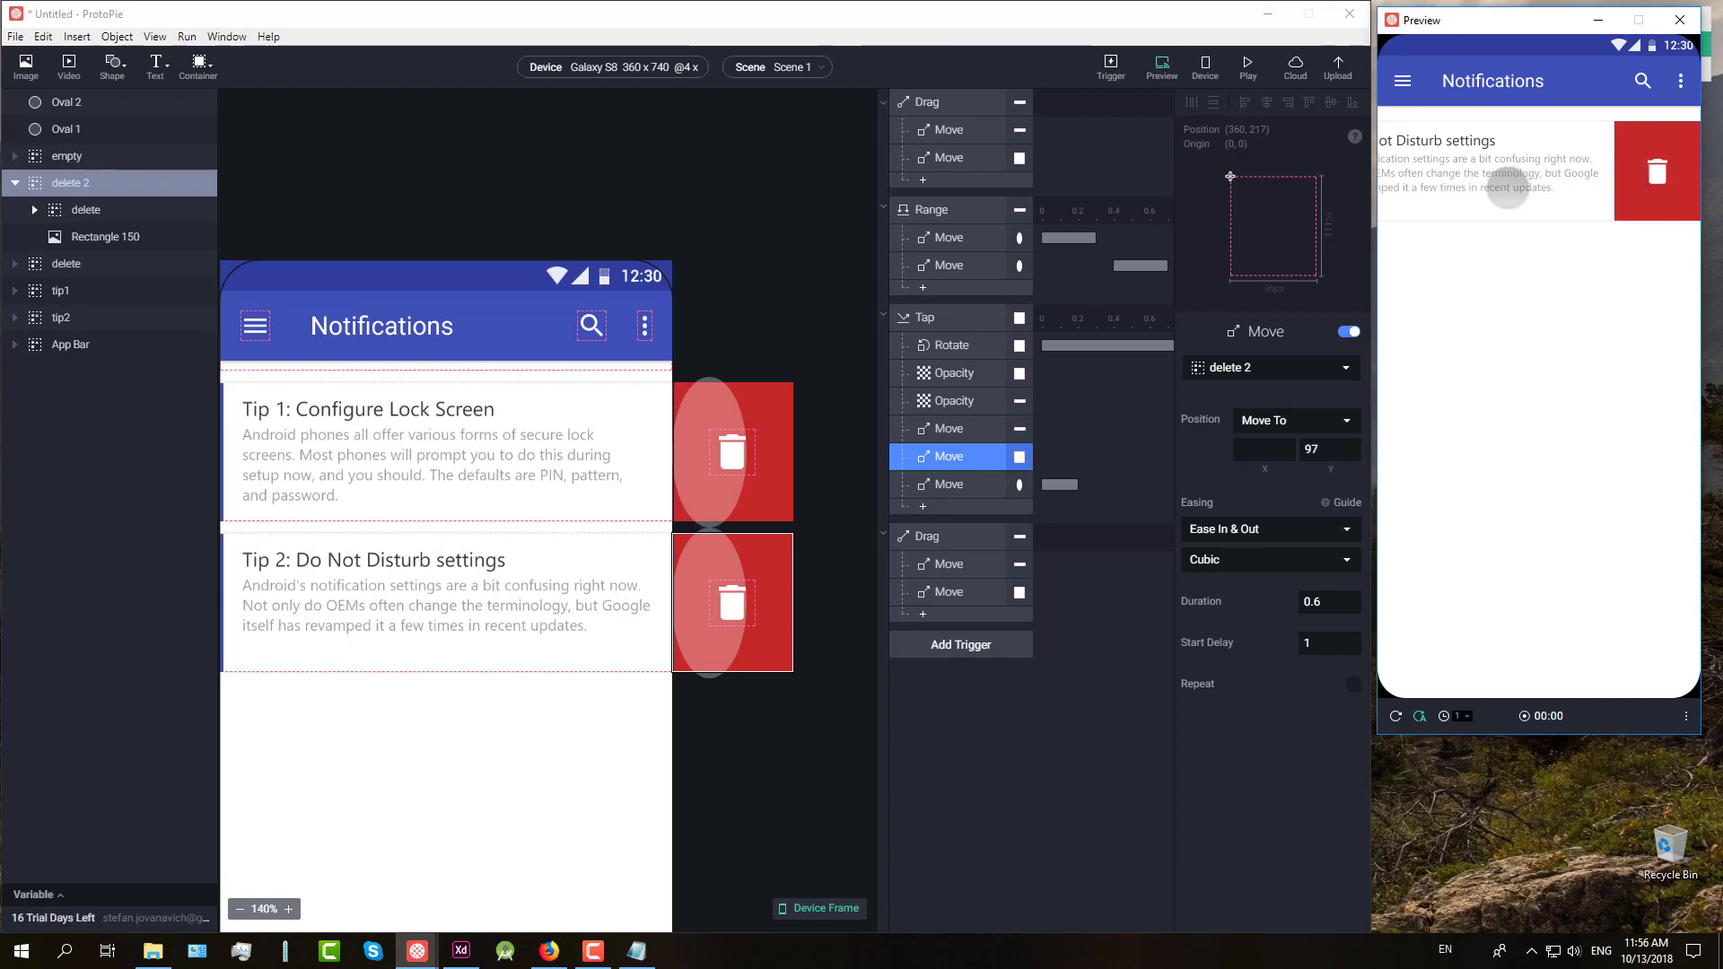
{"action": "left_click_drag", "start_coordinate": [1523, 177], "coordinate": [1601, 184]}
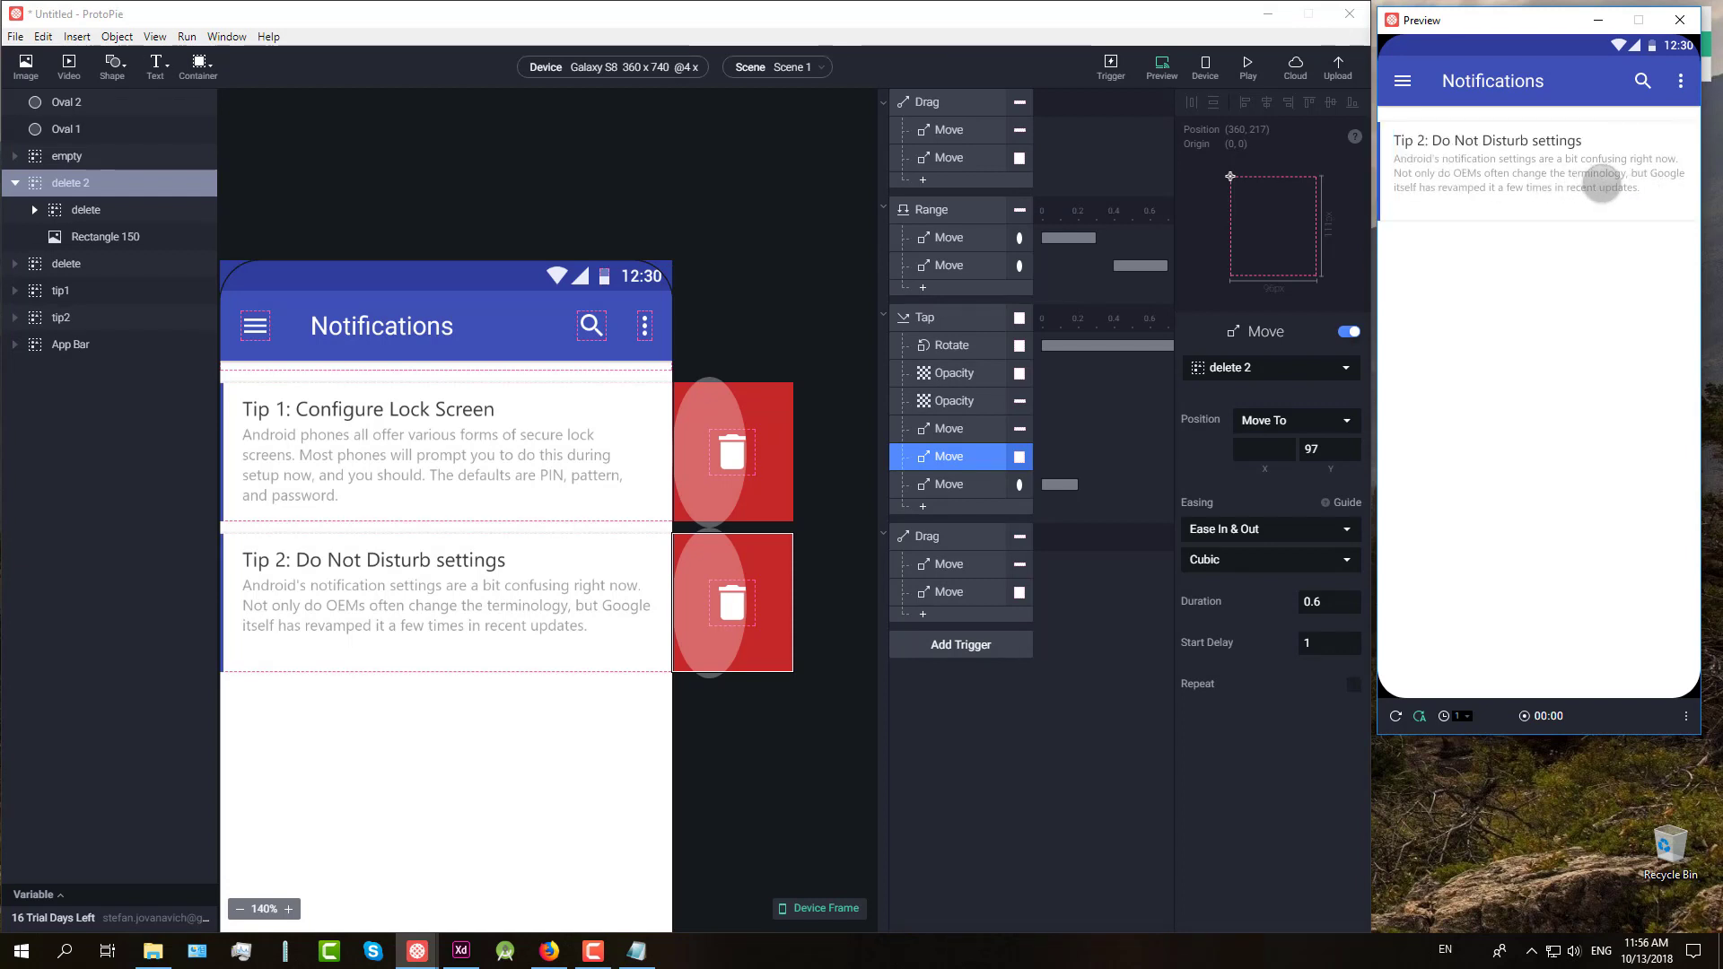
Step: Compare Oval 2's Move response in the Tap trigger with Oval 1's position and linked responses
{"action": "left_click", "coordinate": [714, 579]}
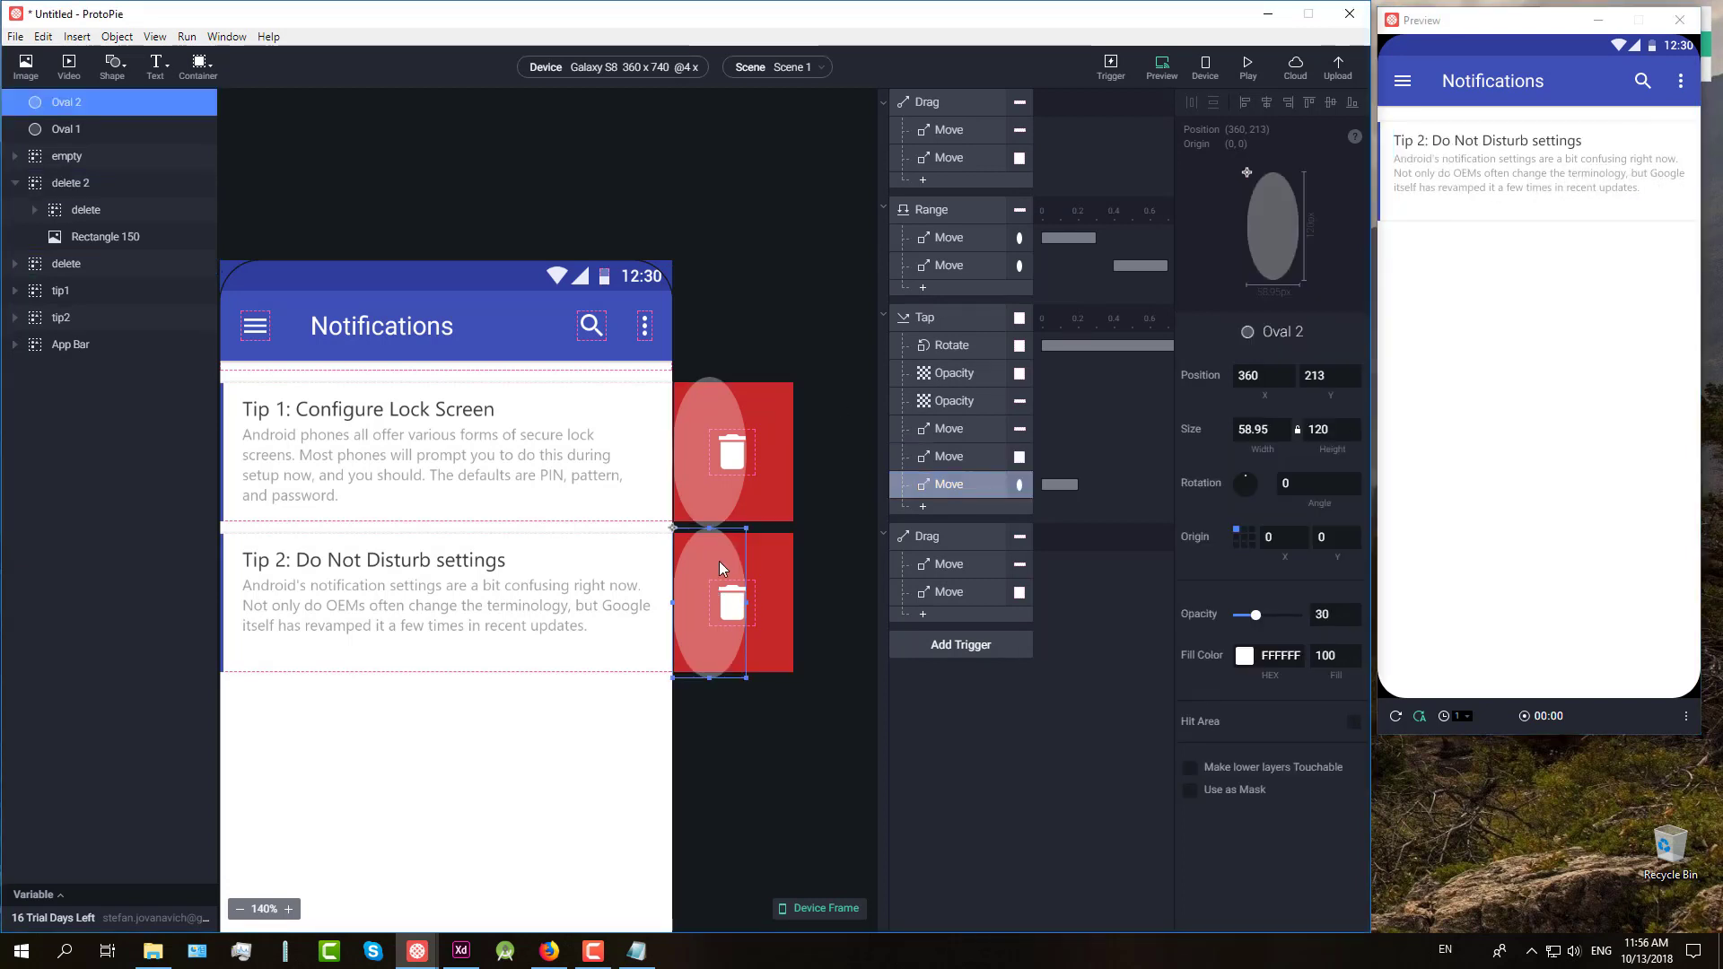
{"action": "left_click", "coordinate": [951, 477]}
{"action": "left_click", "coordinate": [950, 485]}
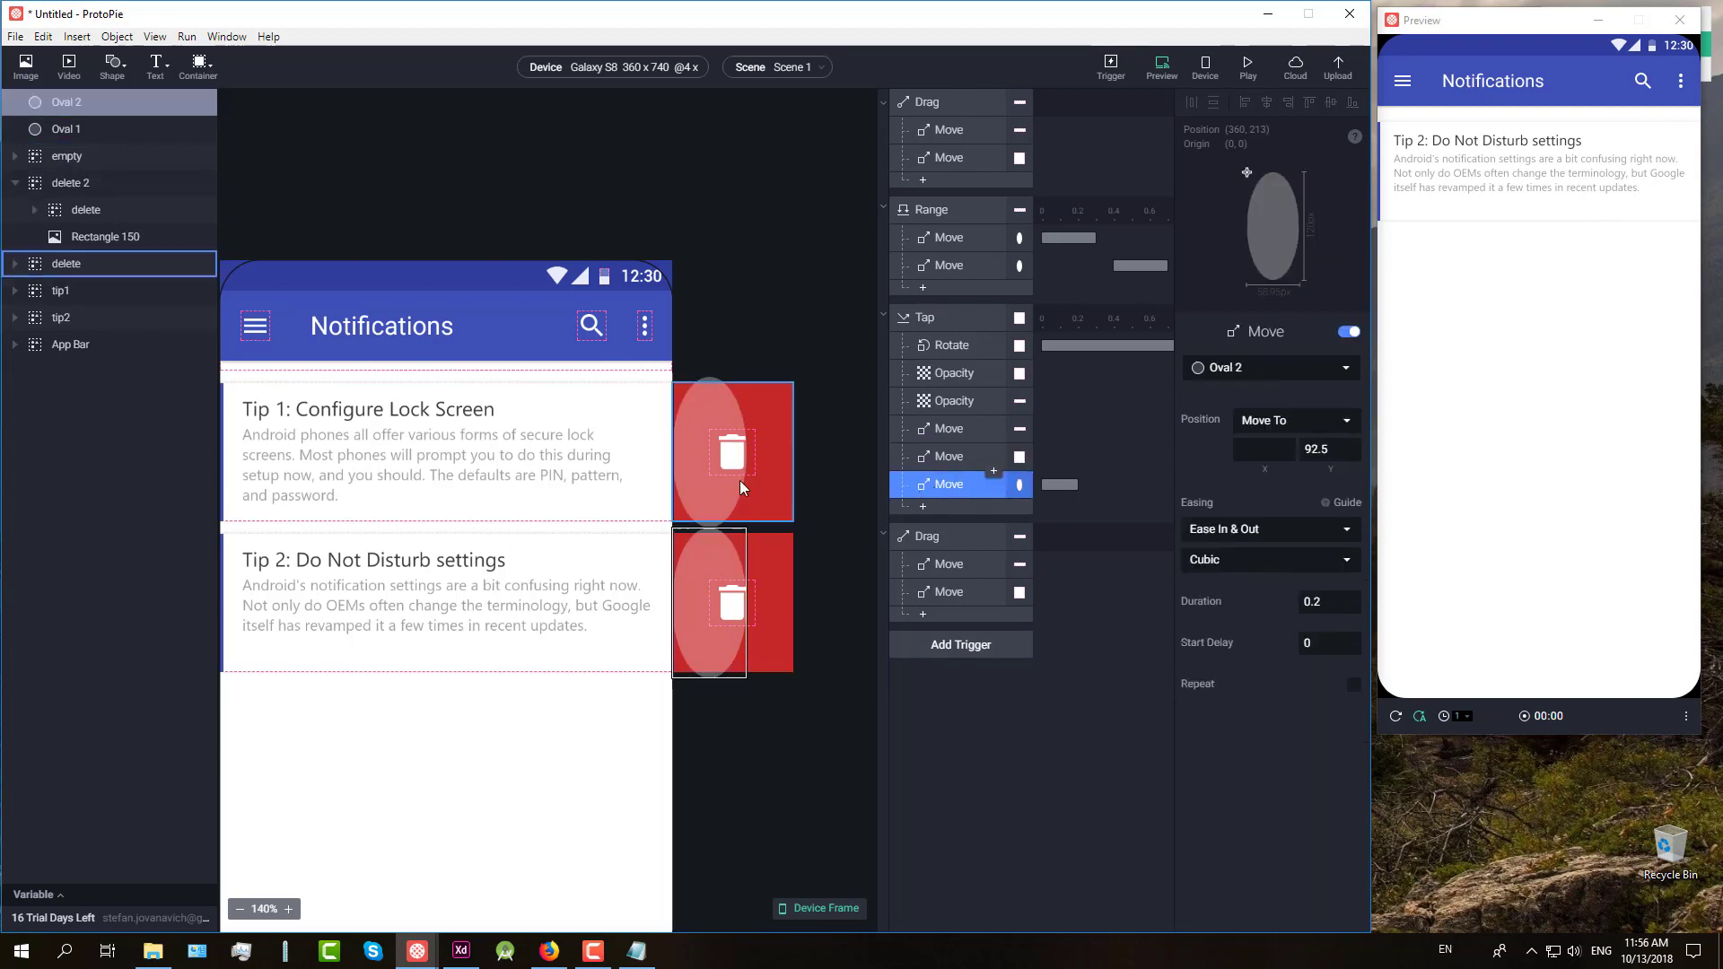
{"action": "left_click", "coordinate": [713, 488]}
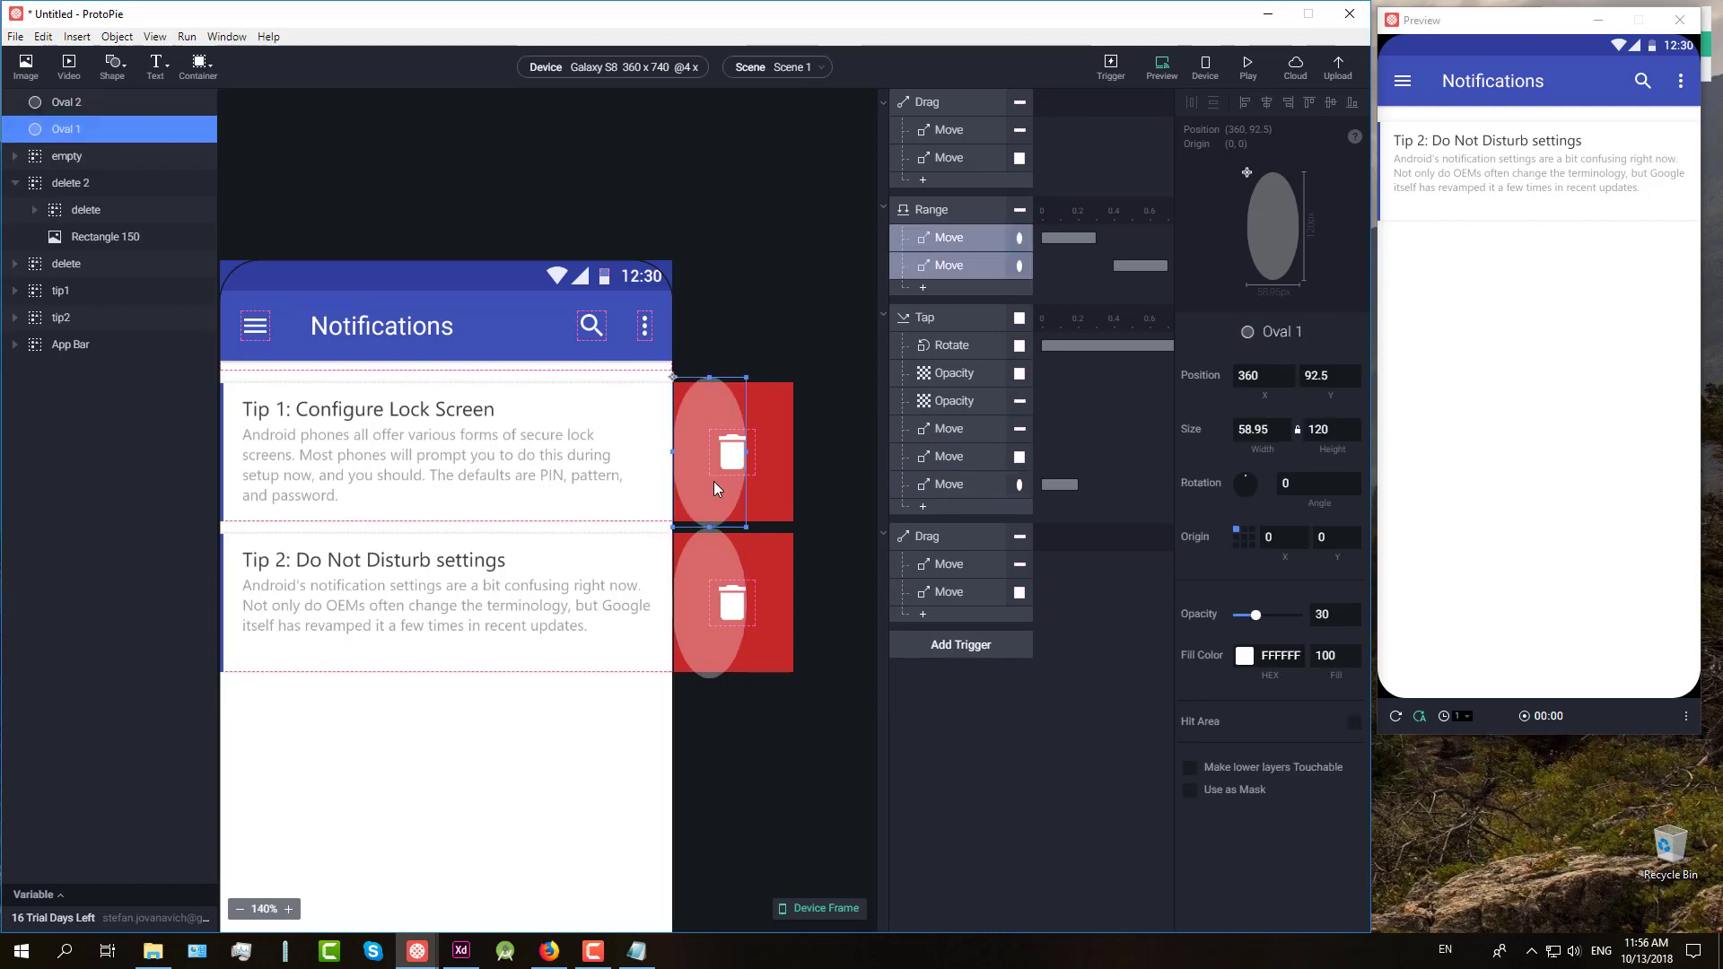
{"action": "left_click", "coordinate": [597, 566]}
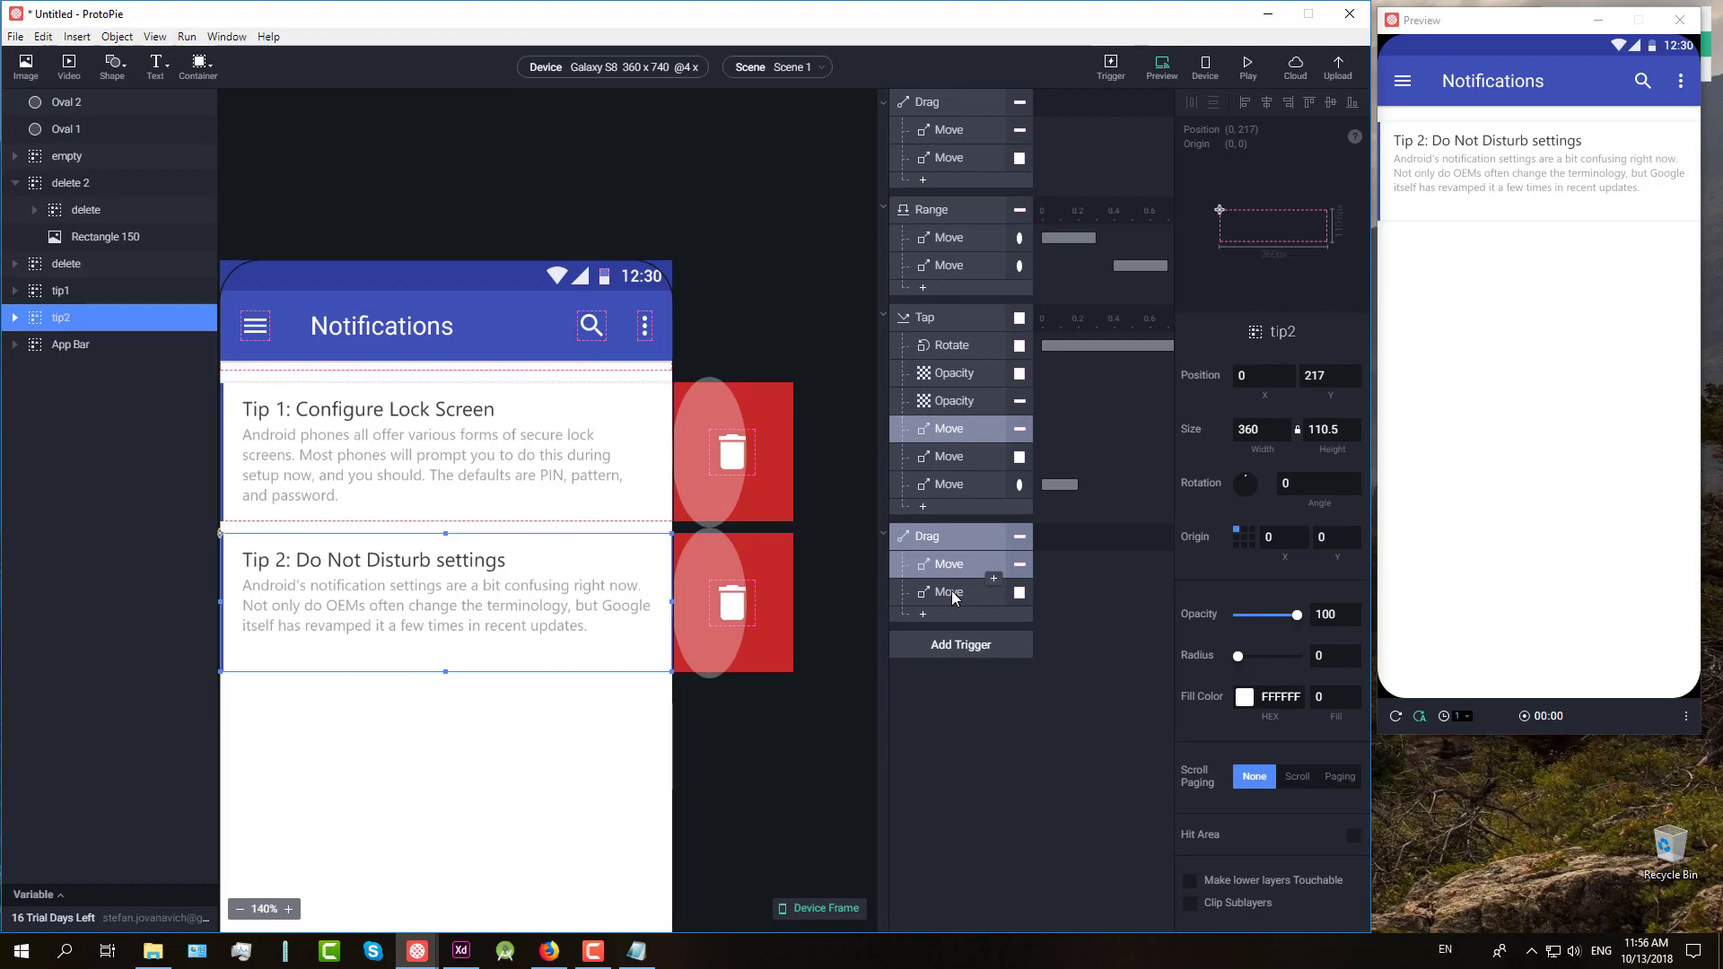
Step: Duplicate the Range trigger, place the copy below the tip2 Drag trigger and set its layer to tip2
{"action": "left_click", "coordinate": [948, 205]}
{"action": "key", "text": "ctrl+d"}
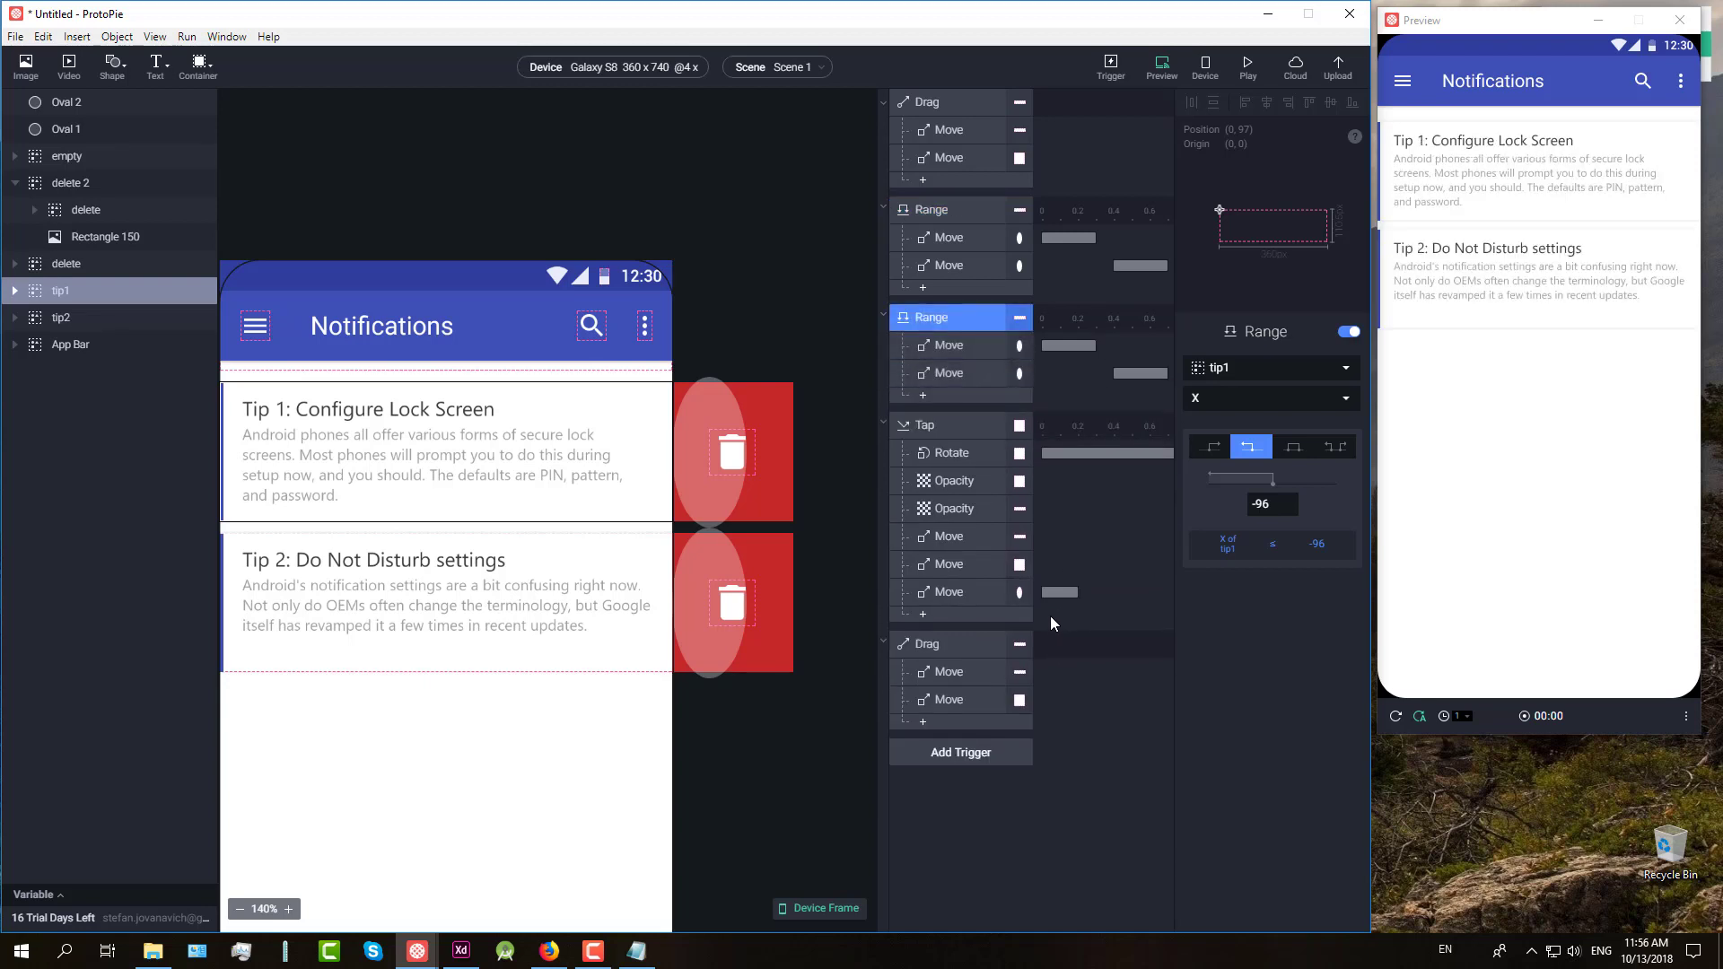
{"action": "left_click_drag", "start_coordinate": [948, 317], "coordinate": [948, 734]}
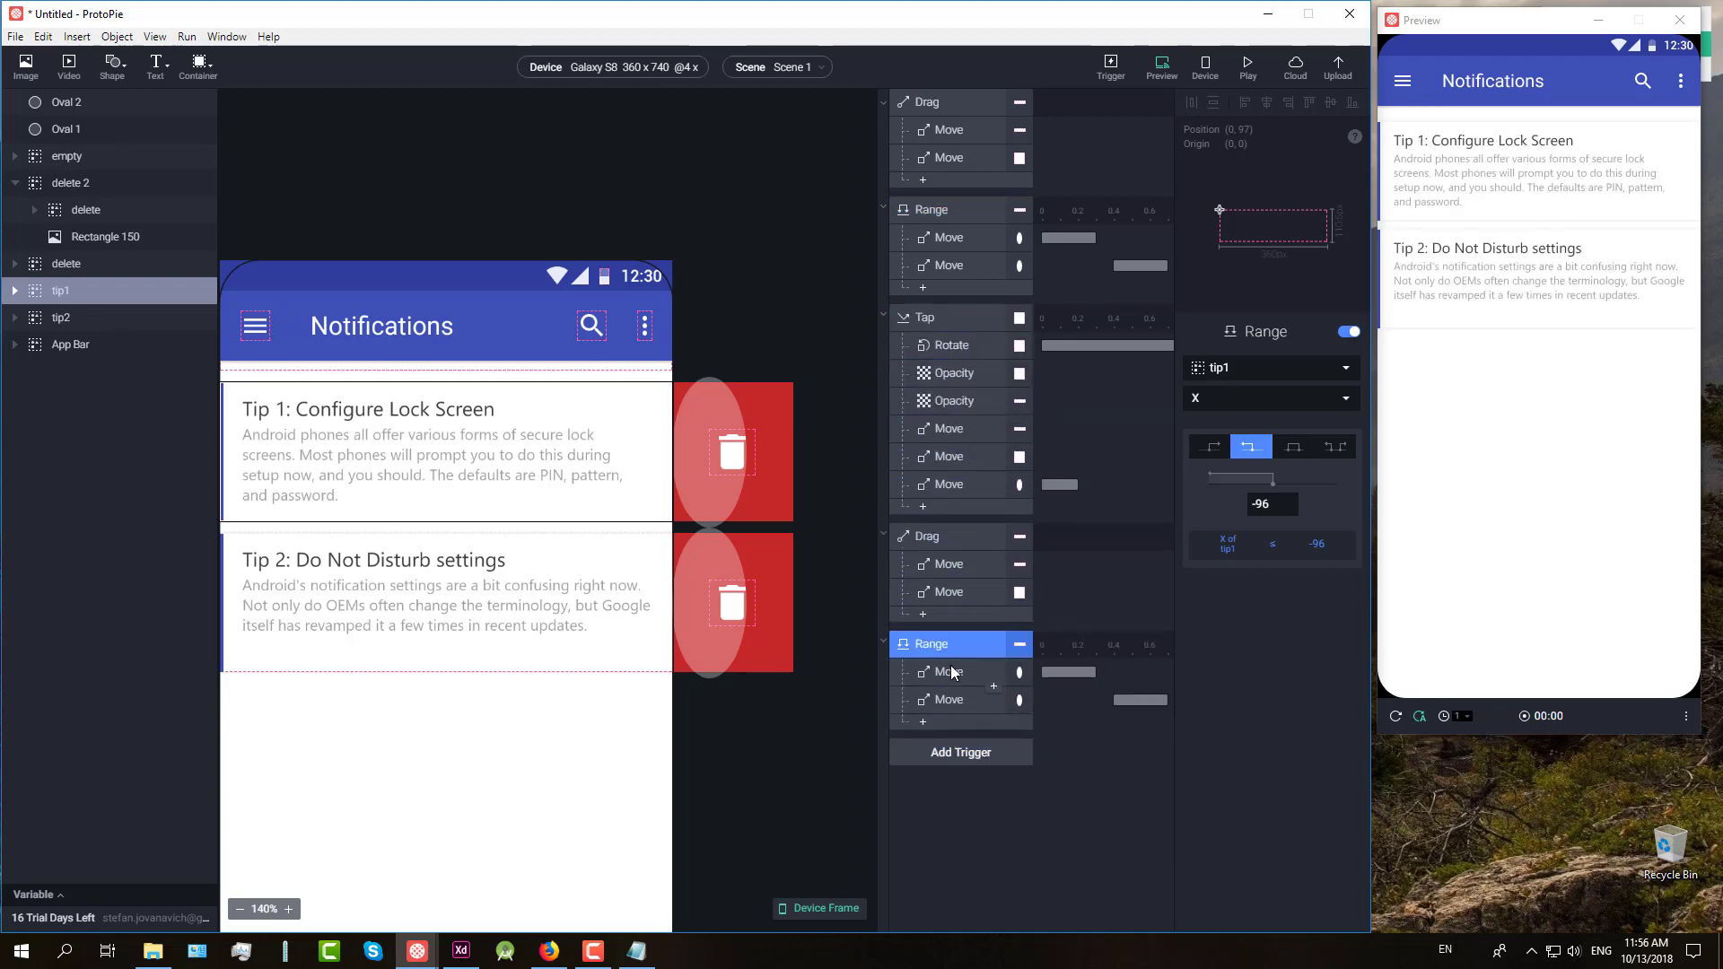
{"action": "left_click", "coordinate": [1349, 367]}
{"action": "type", "text": "tip"}
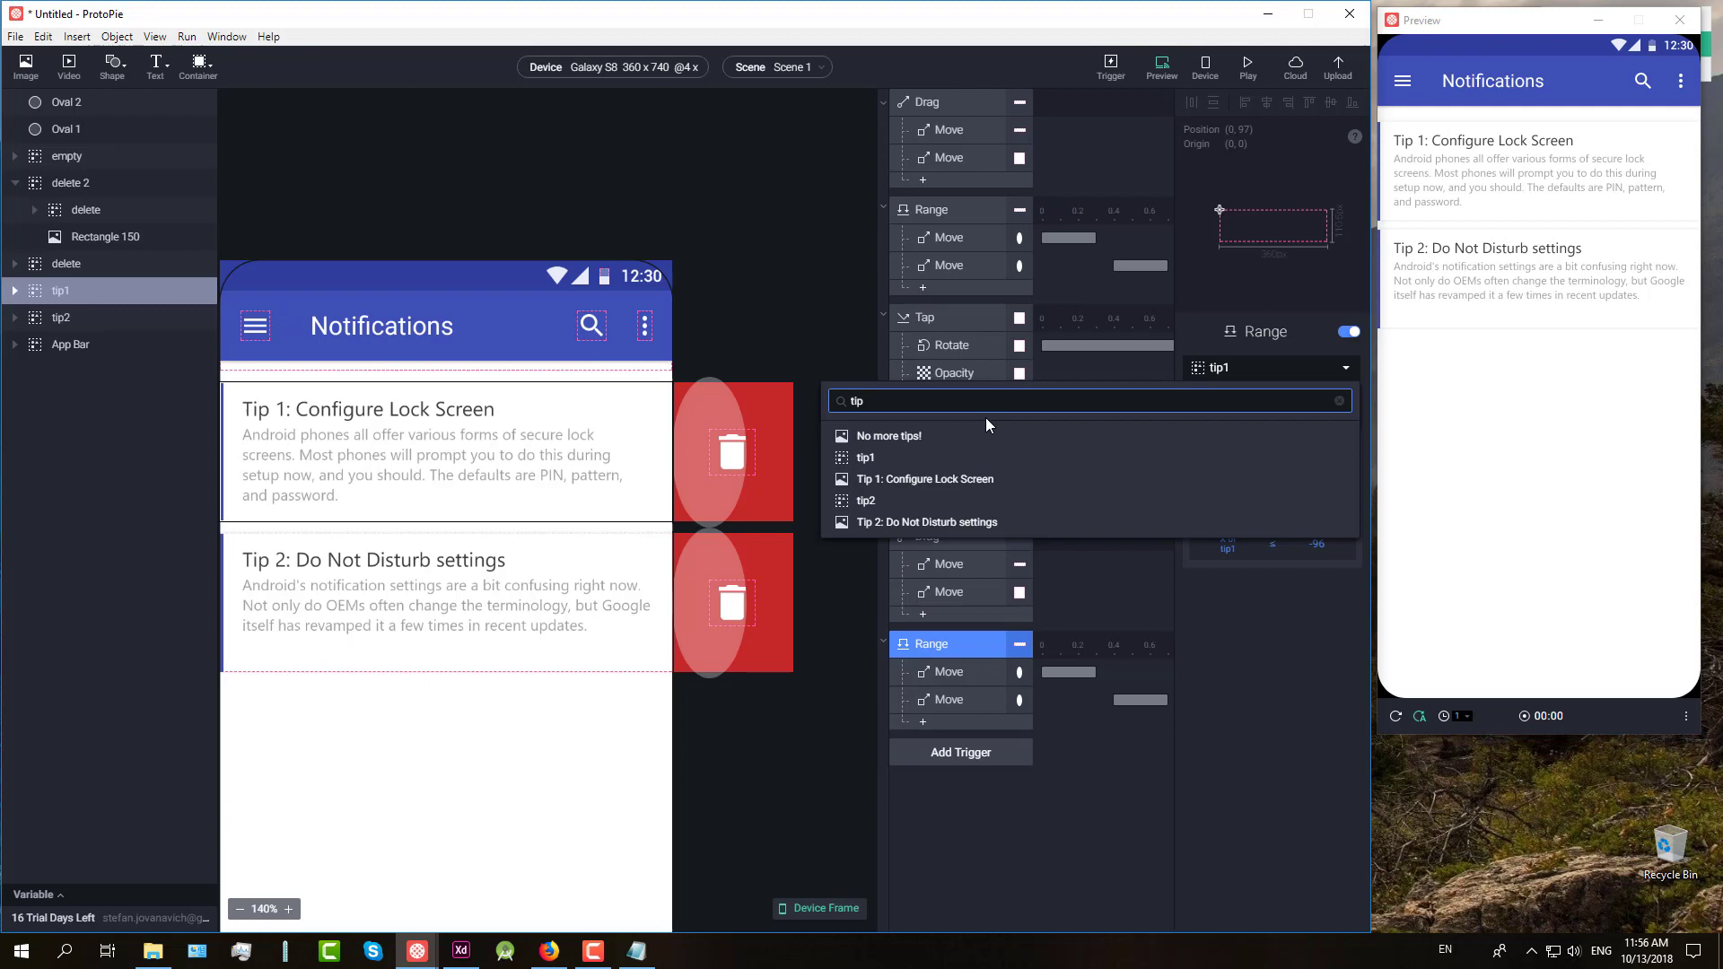
{"action": "left_click", "coordinate": [885, 499]}
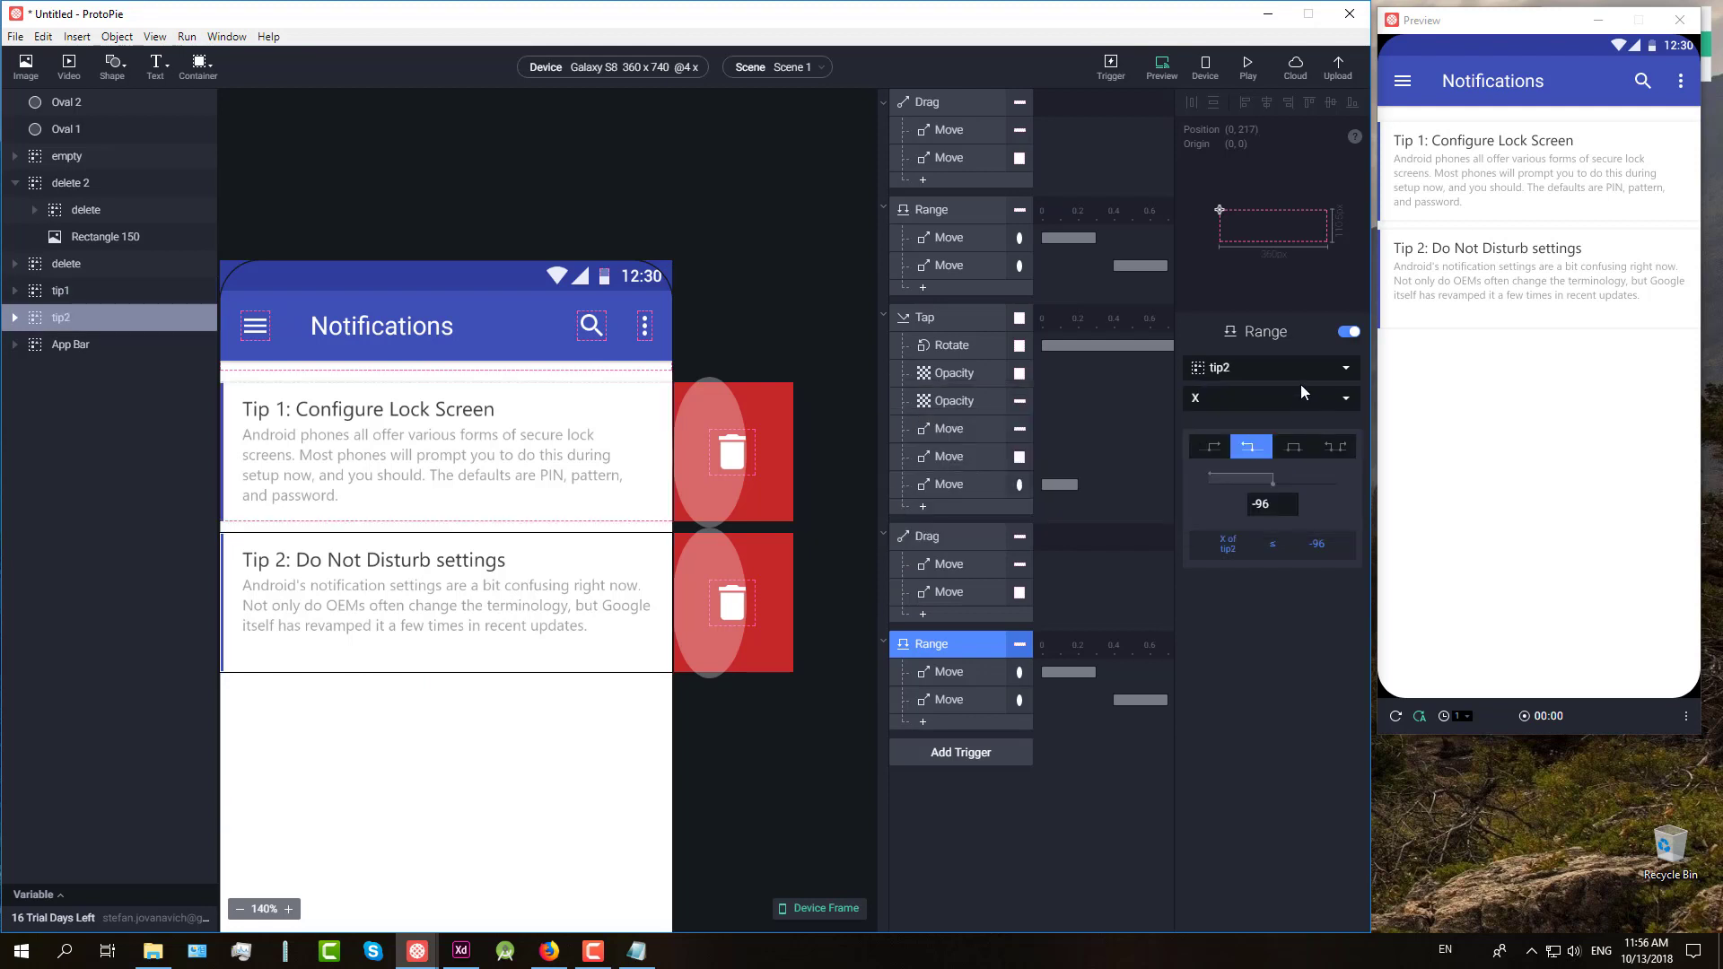
Step: Retarget the first Move response of the tip2 Range trigger to Oval 2
{"action": "left_click", "coordinate": [963, 672]}
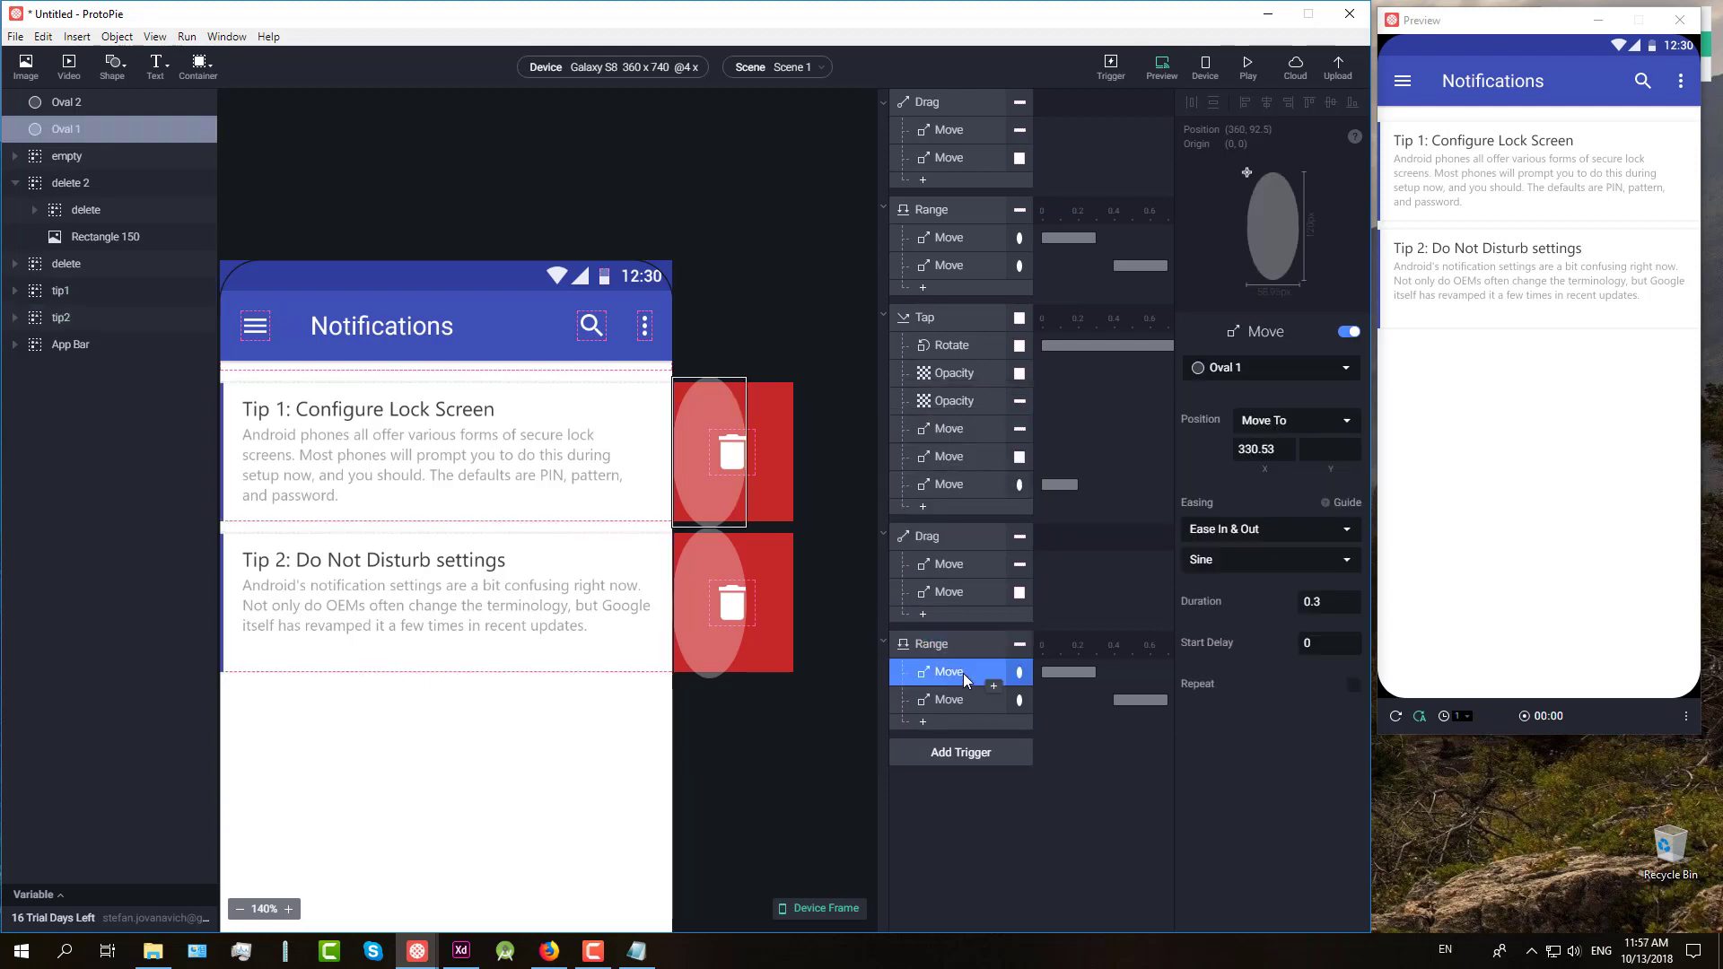
{"action": "left_click", "coordinate": [1310, 370]}
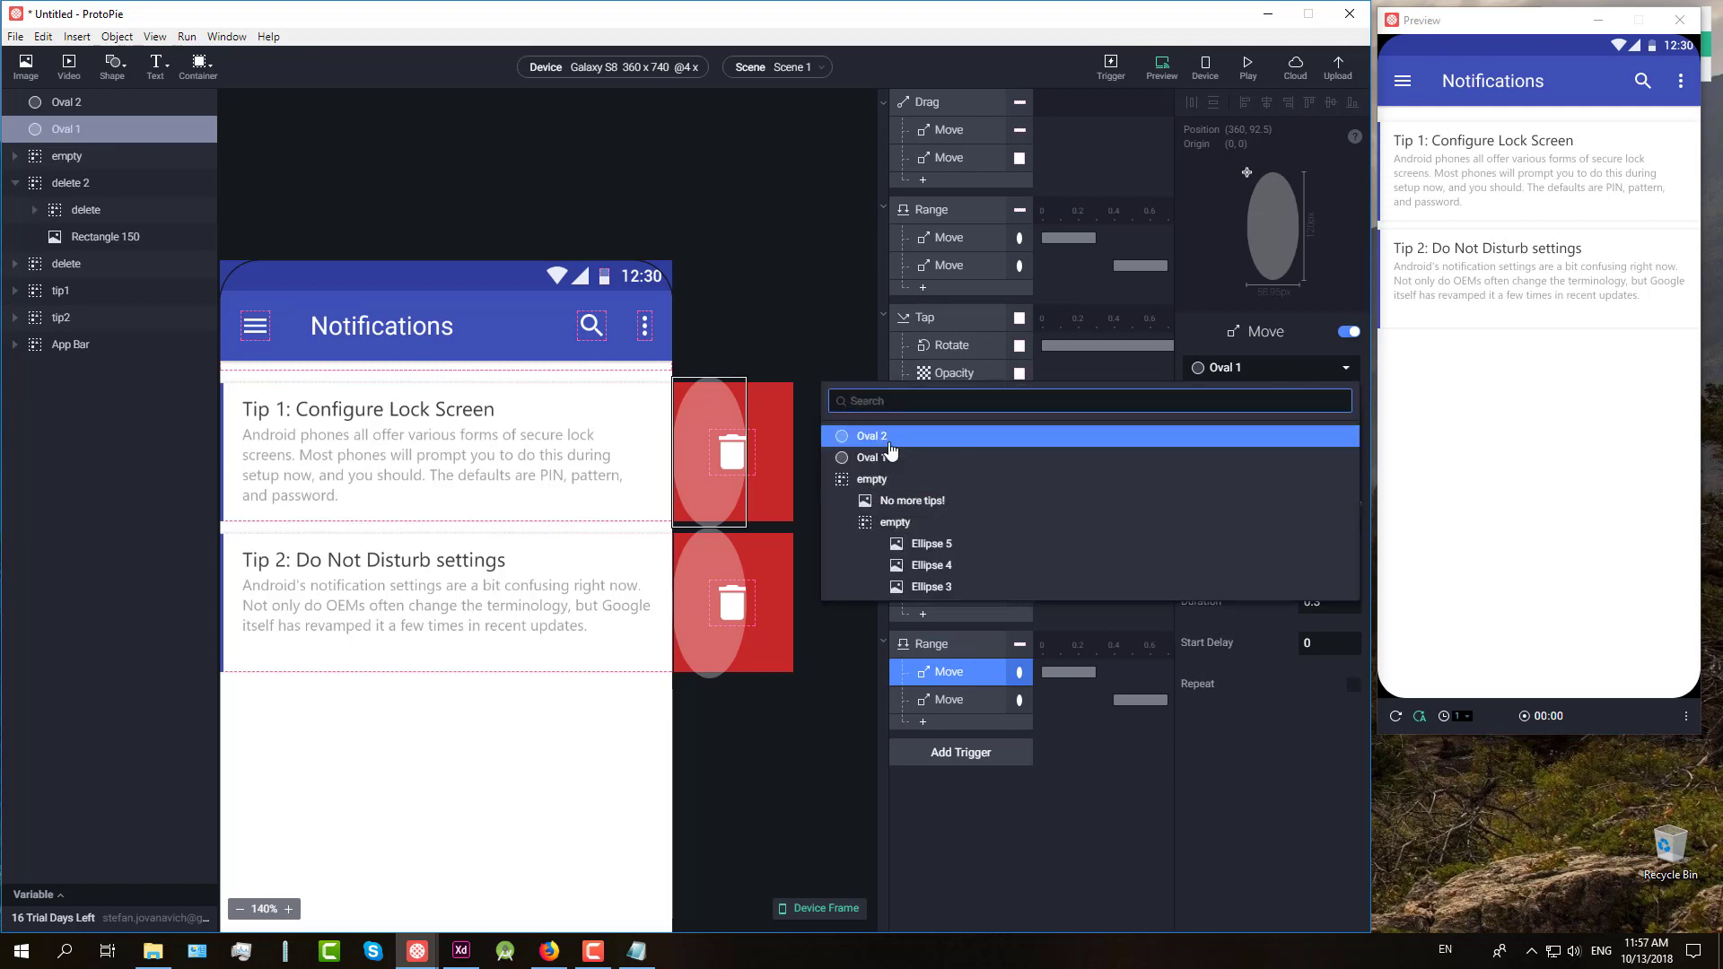
{"action": "left_click", "coordinate": [1265, 436]}
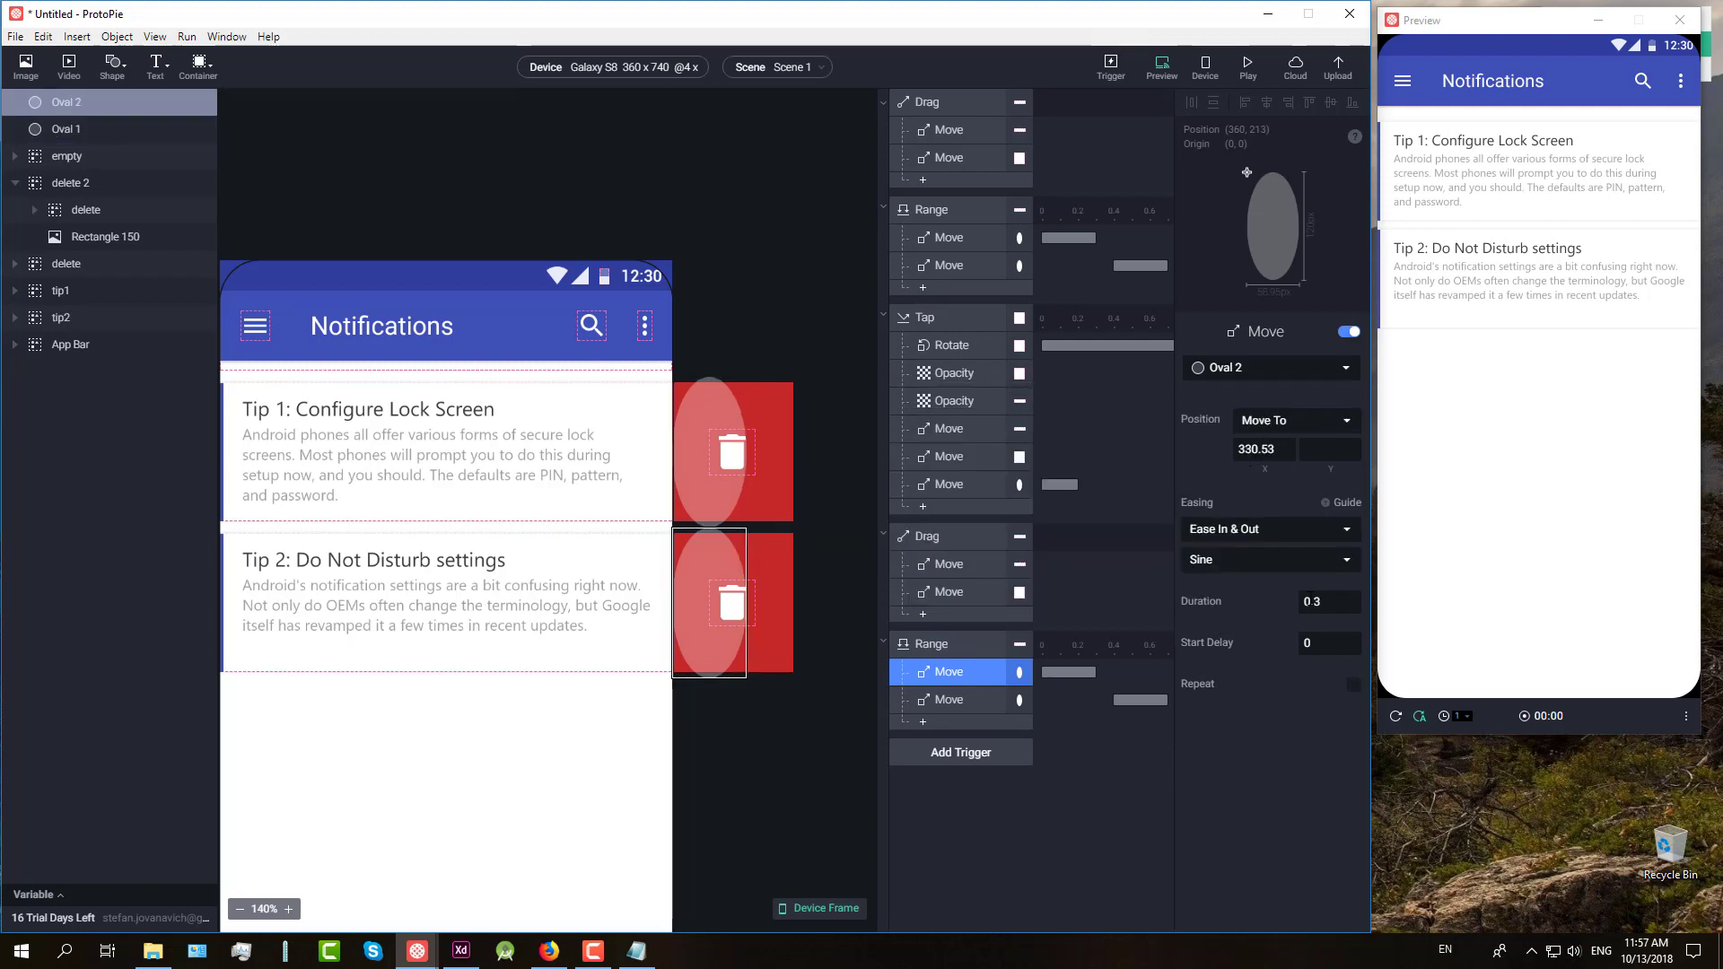
Step: Set Oval 2 as the layer for both Move responses of the tip2 Range trigger
{"action": "left_click", "coordinate": [987, 700]}
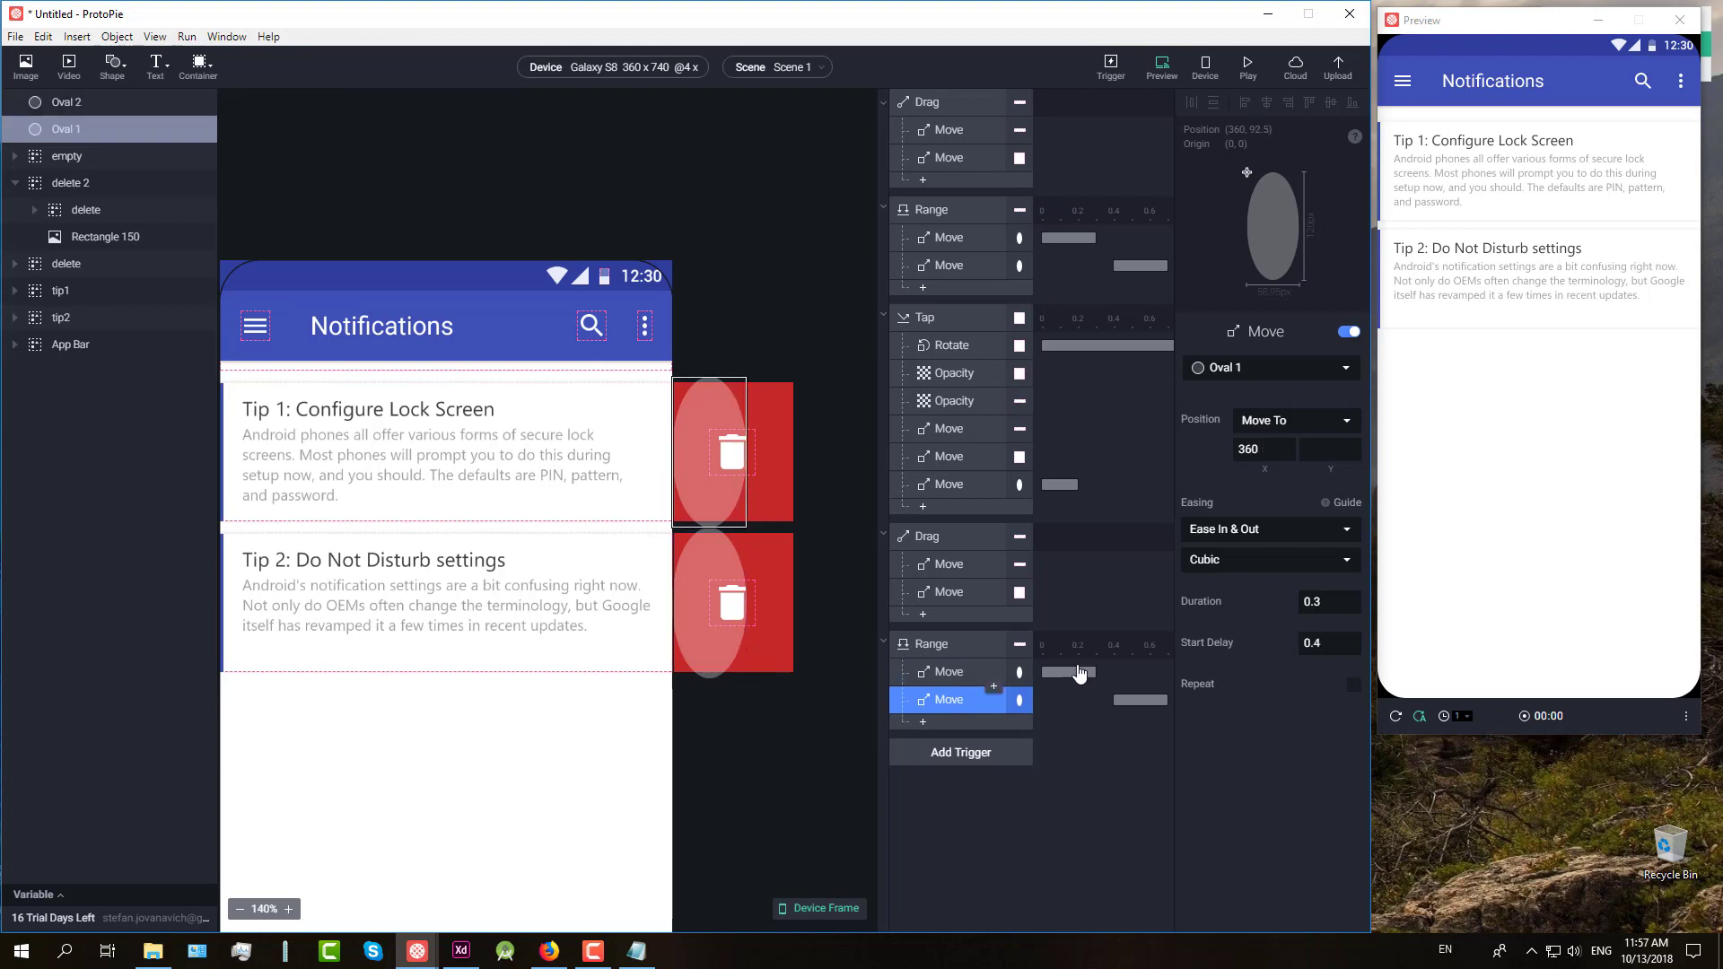
{"action": "left_click", "coordinate": [945, 671]}
{"action": "left_click", "coordinate": [961, 699]}
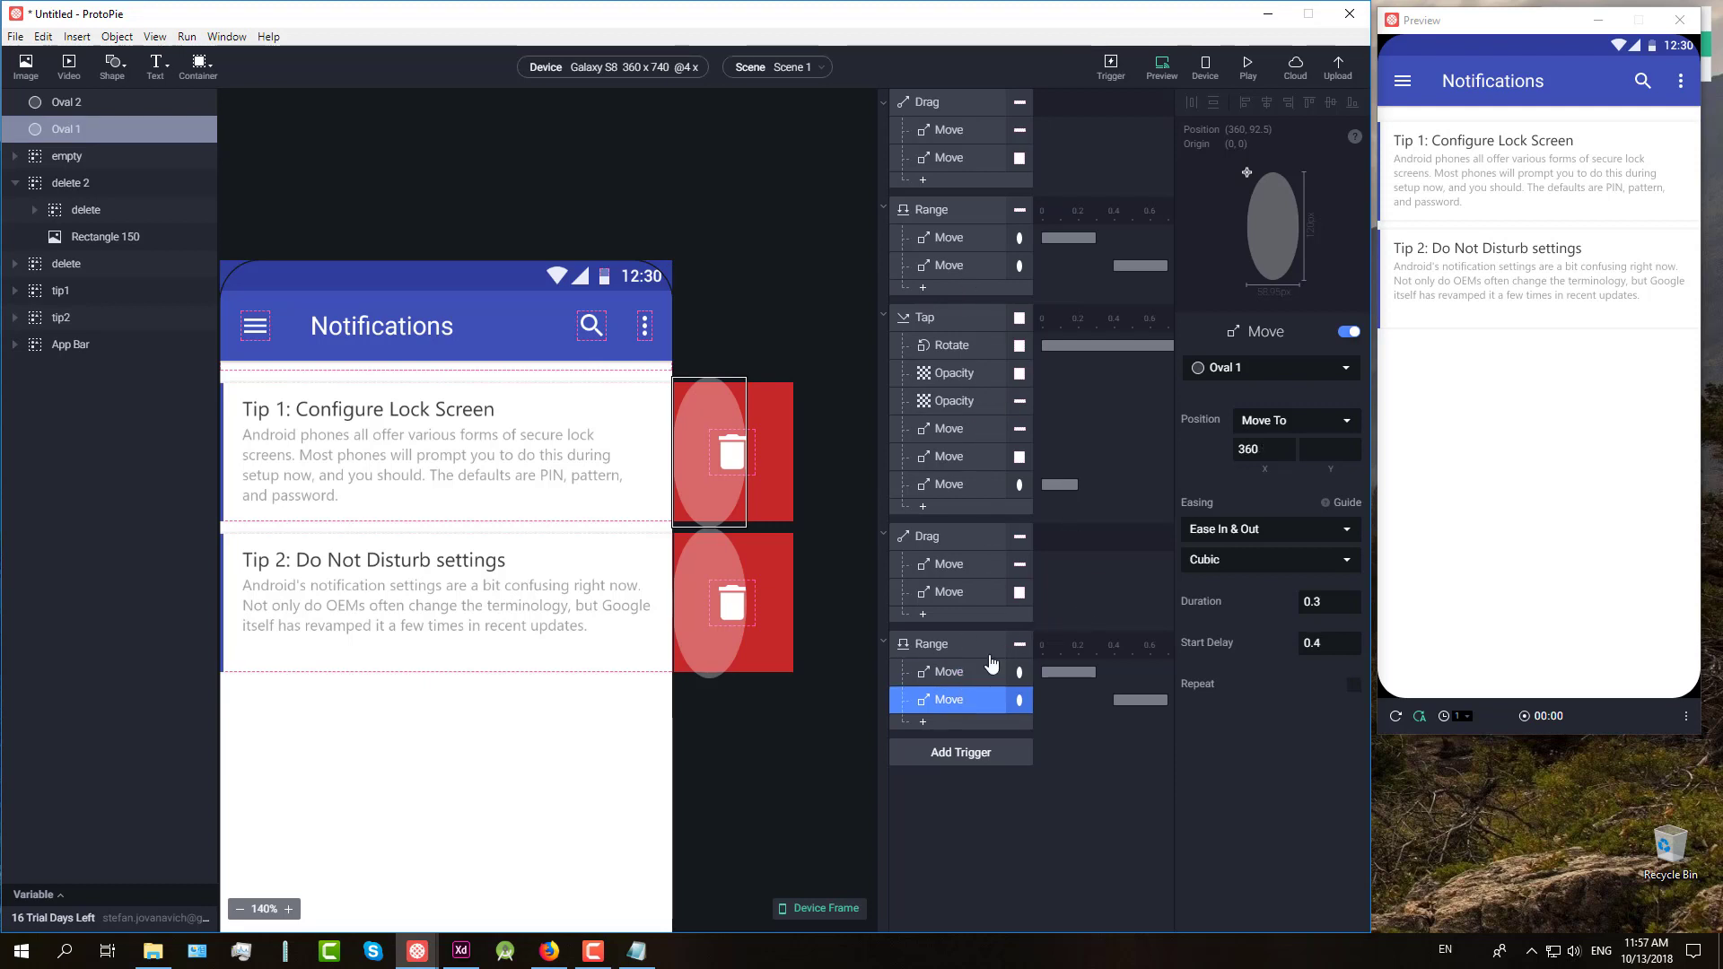
{"action": "left_click", "coordinate": [953, 671]}
{"action": "left_click", "coordinate": [1282, 369]}
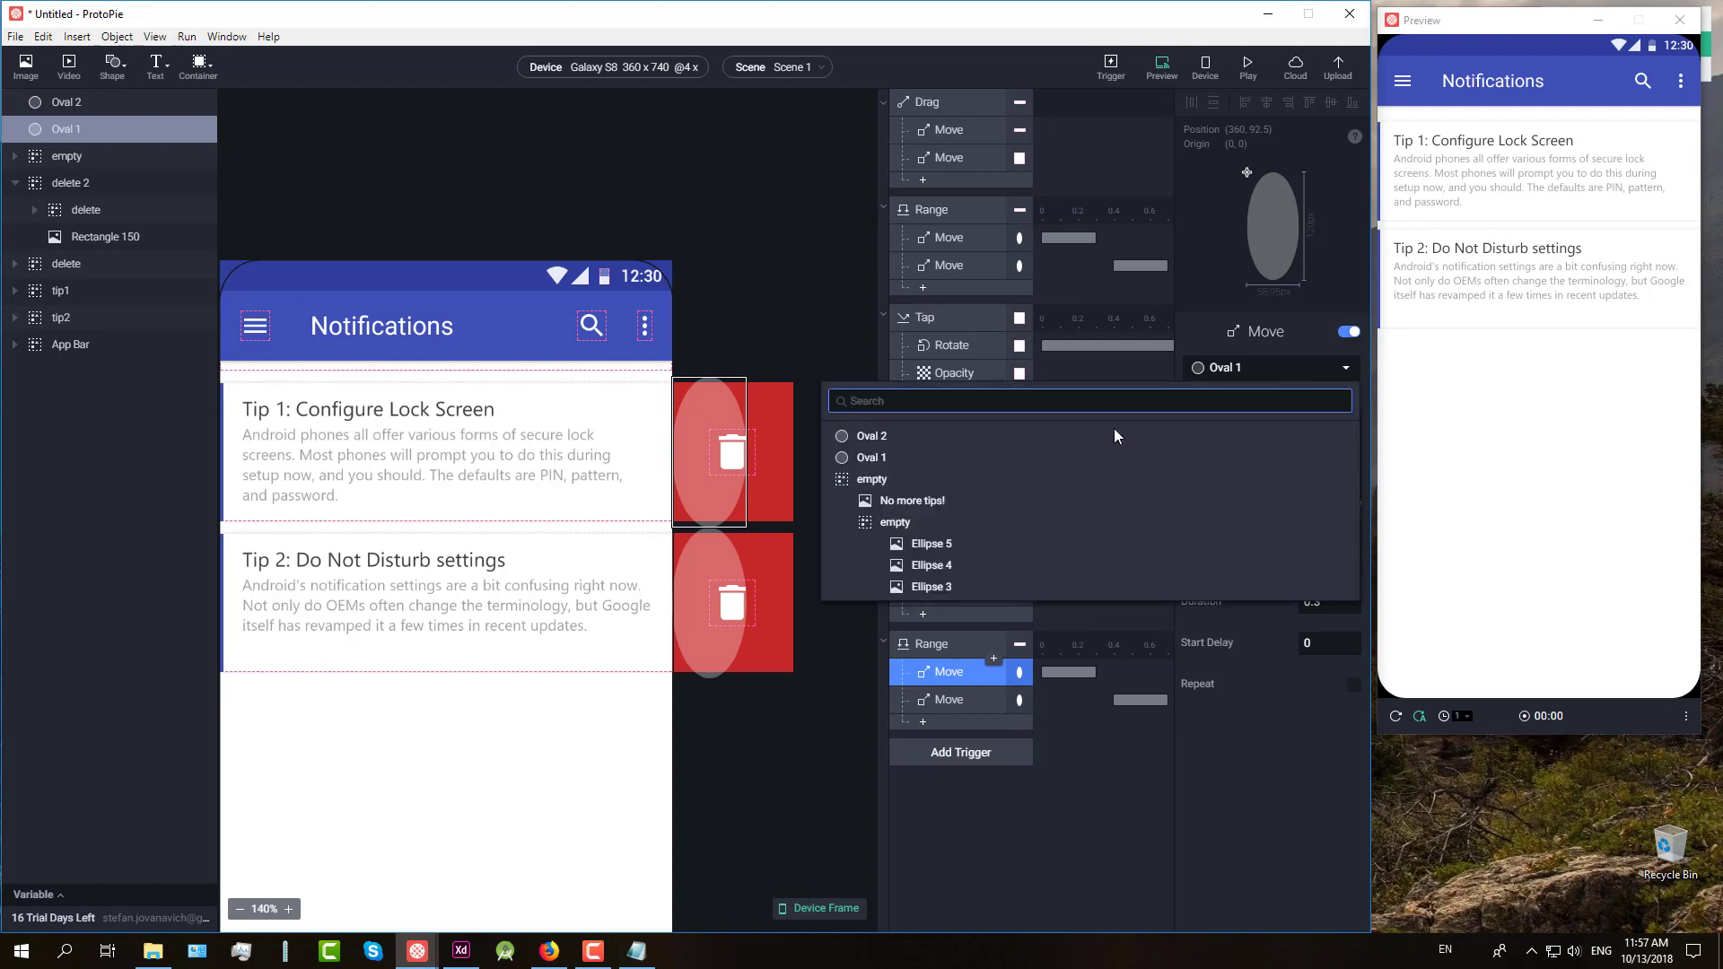
{"action": "left_click", "coordinate": [1017, 438]}
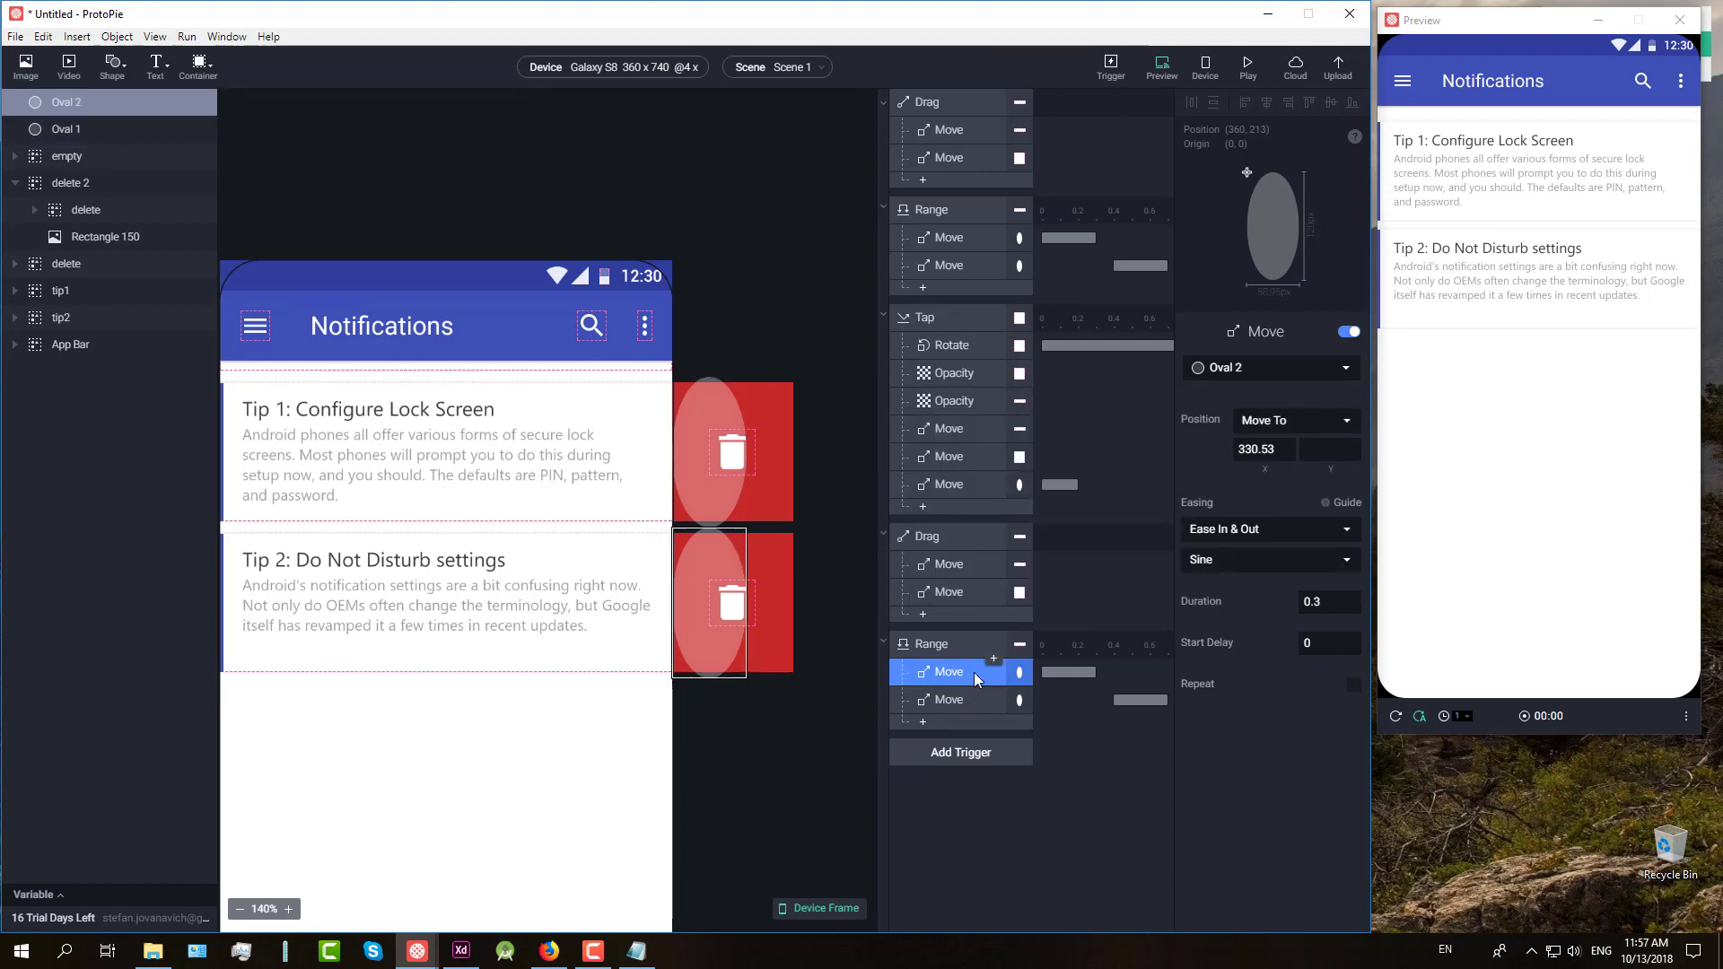
{"action": "left_click", "coordinate": [956, 699]}
{"action": "left_click", "coordinate": [1254, 367]}
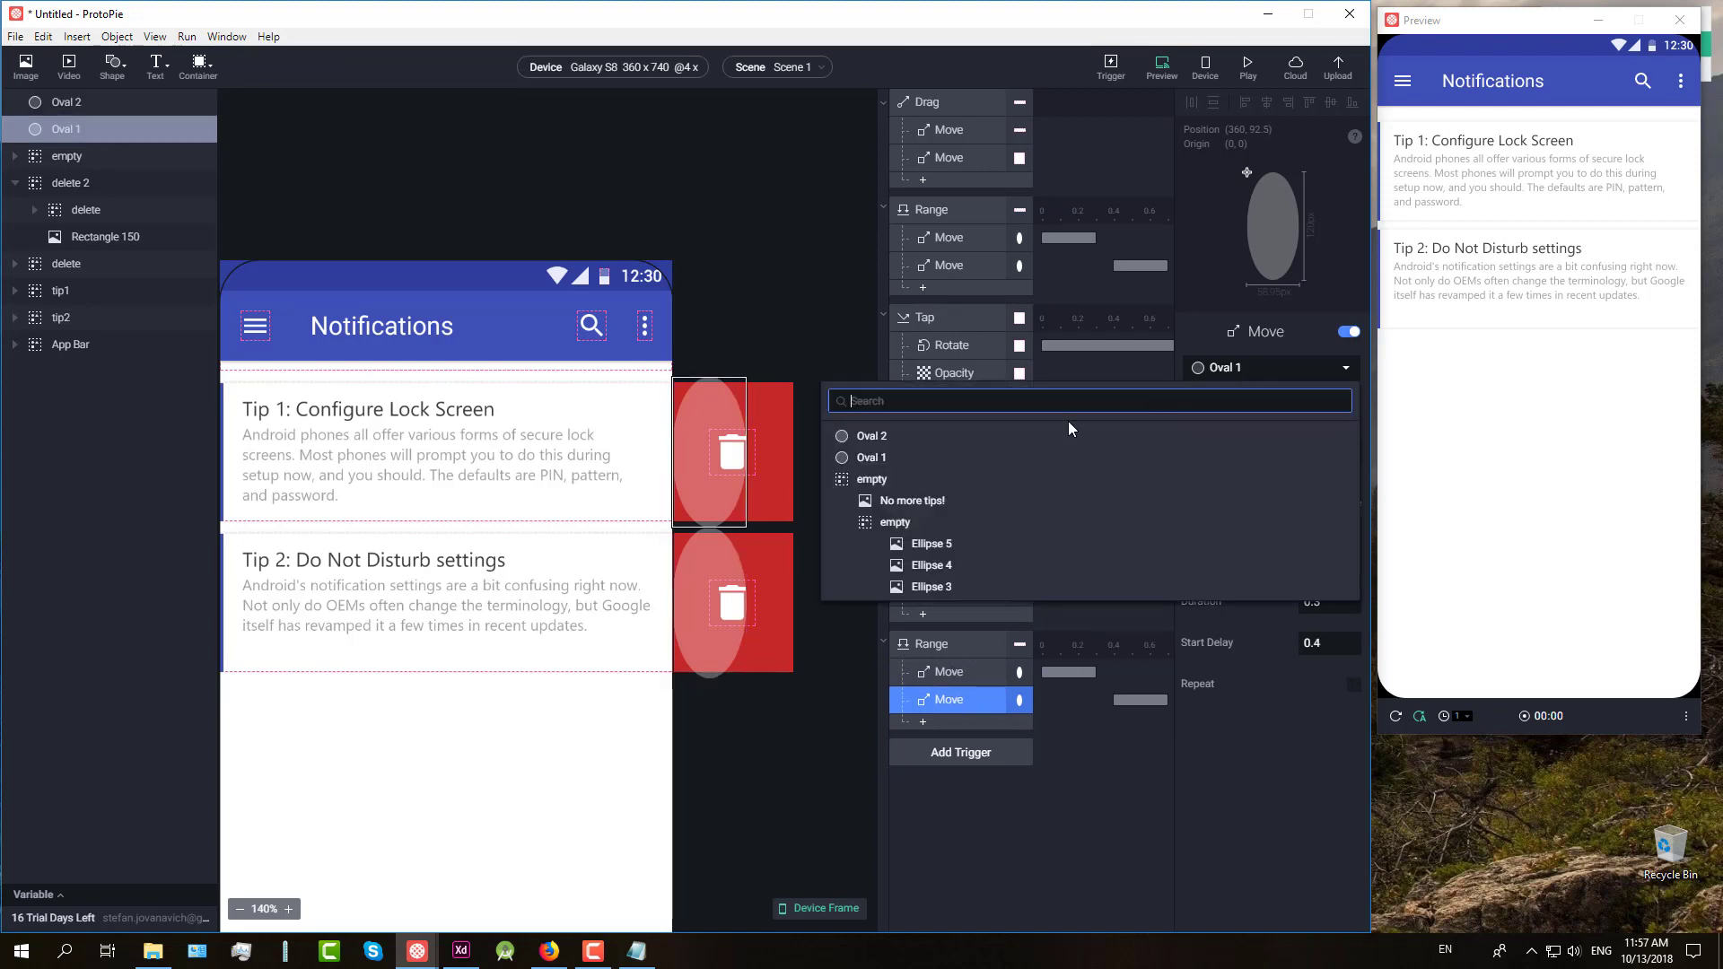
{"action": "left_click", "coordinate": [973, 443]}
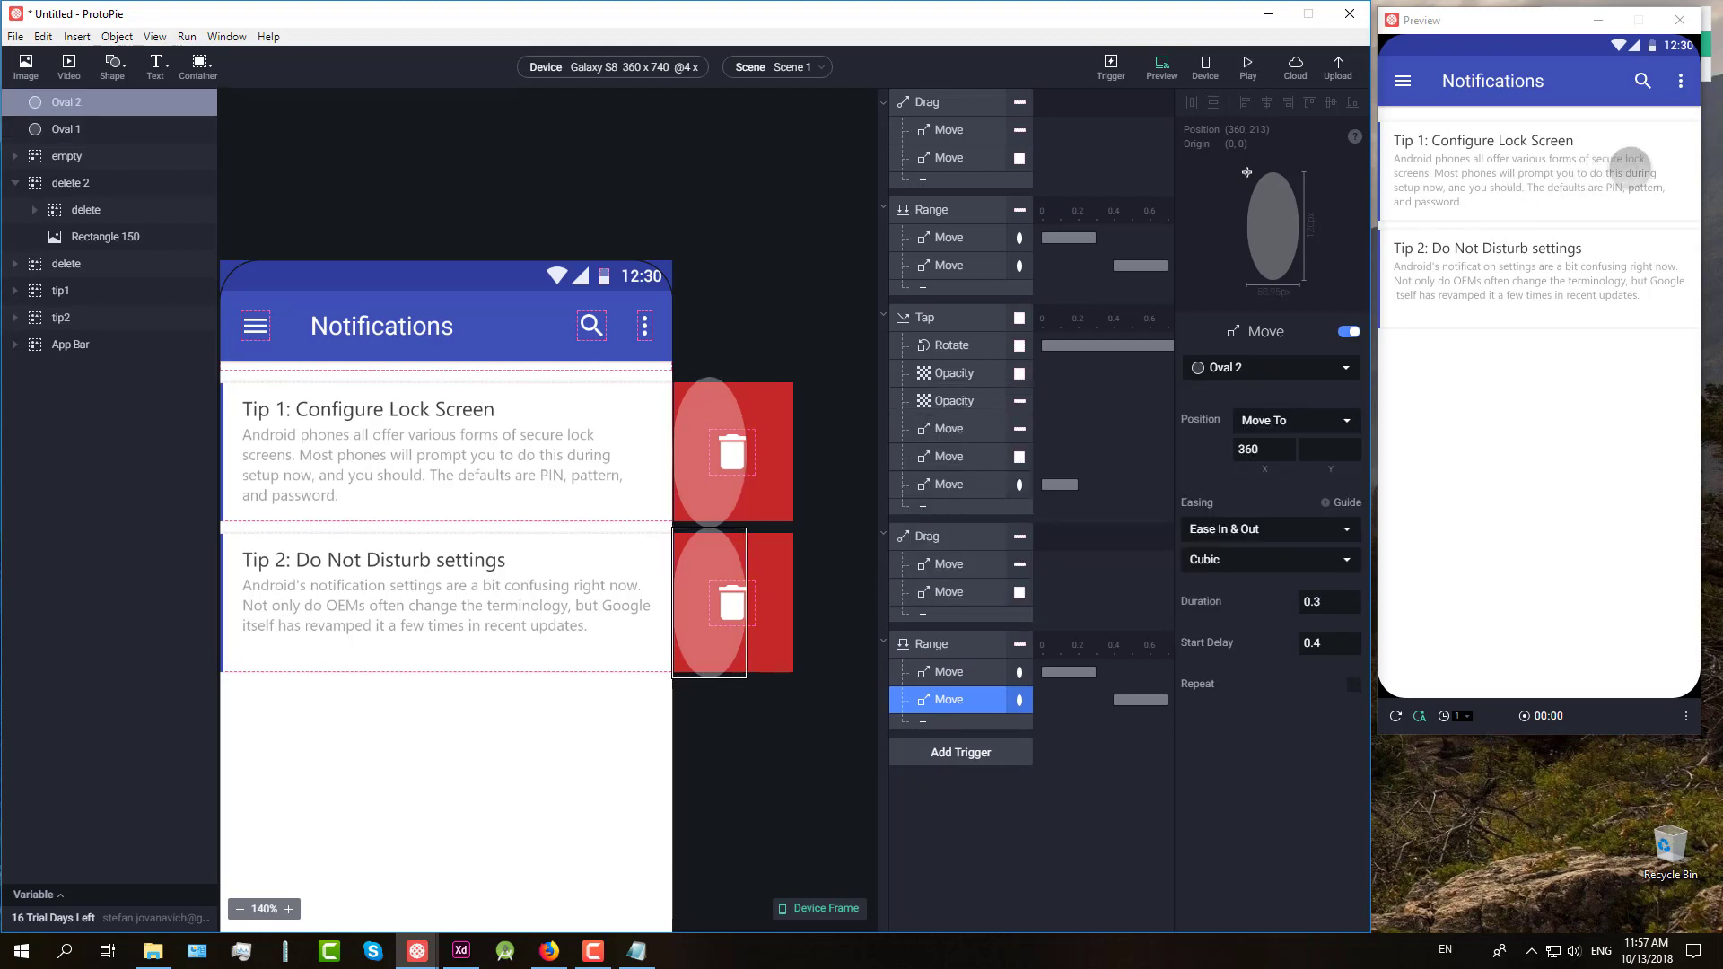
Step: Preview deleting Tip 1 and swiping Tip 2 open, and compare the Move responses of the two Range triggers
{"action": "left_click_drag", "start_coordinate": [1630, 159], "coordinate": [1426, 186]}
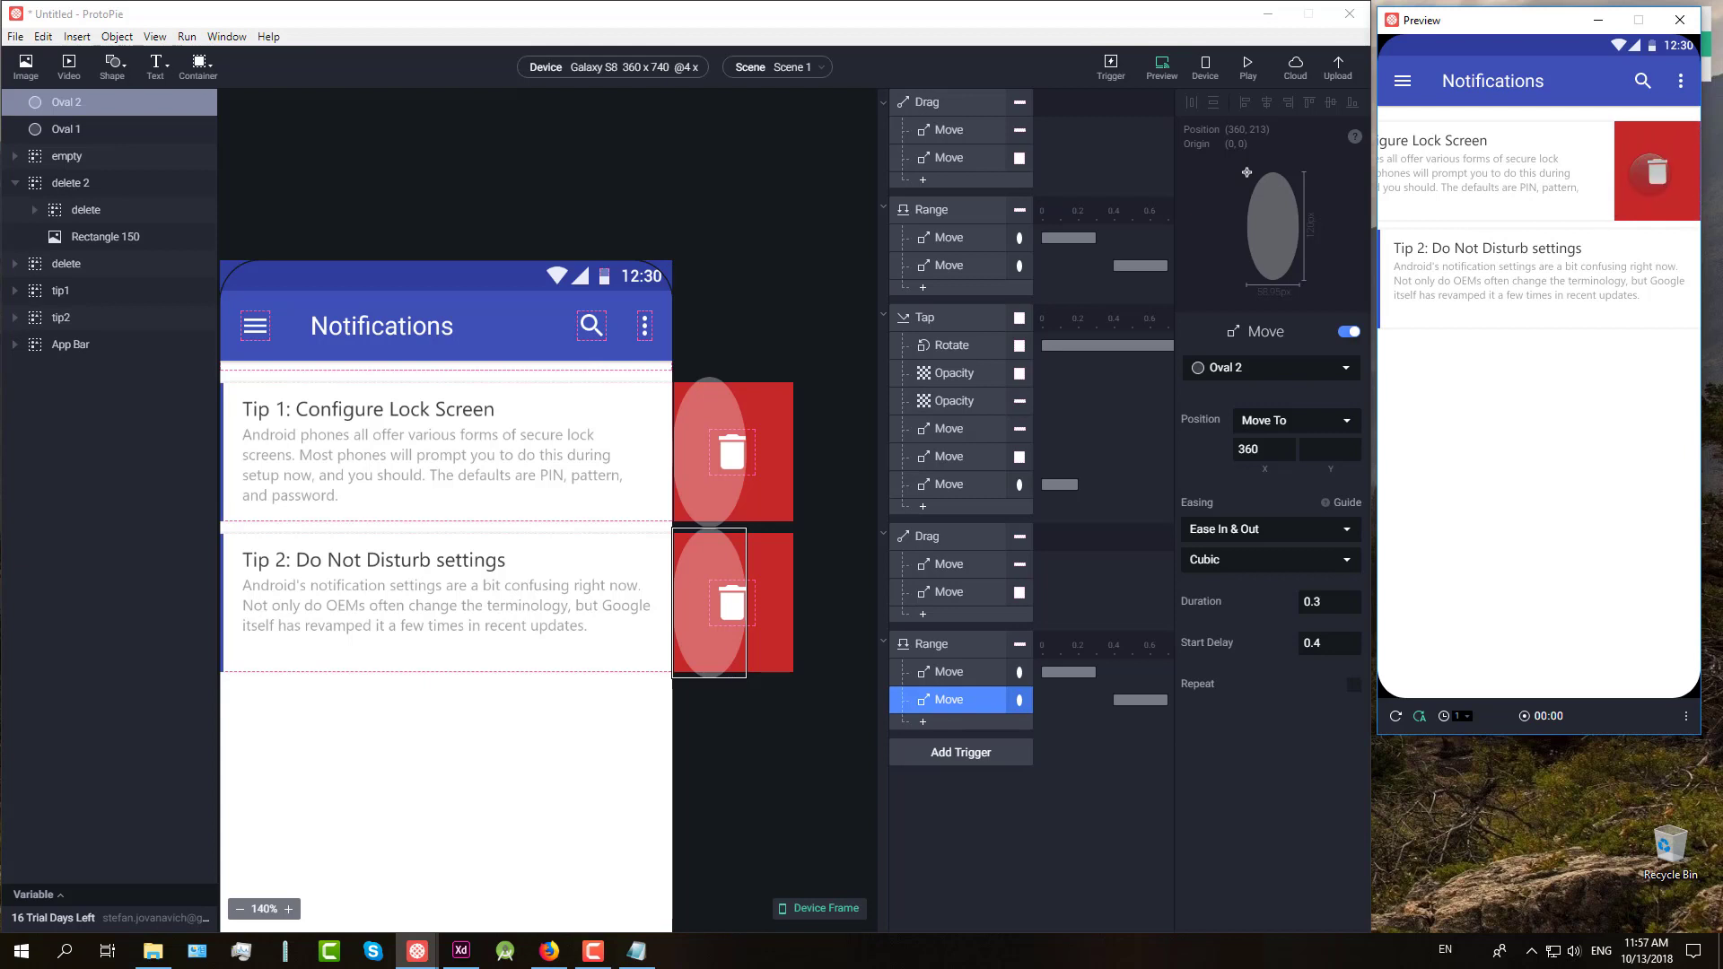
{"action": "left_click", "coordinate": [1651, 172]}
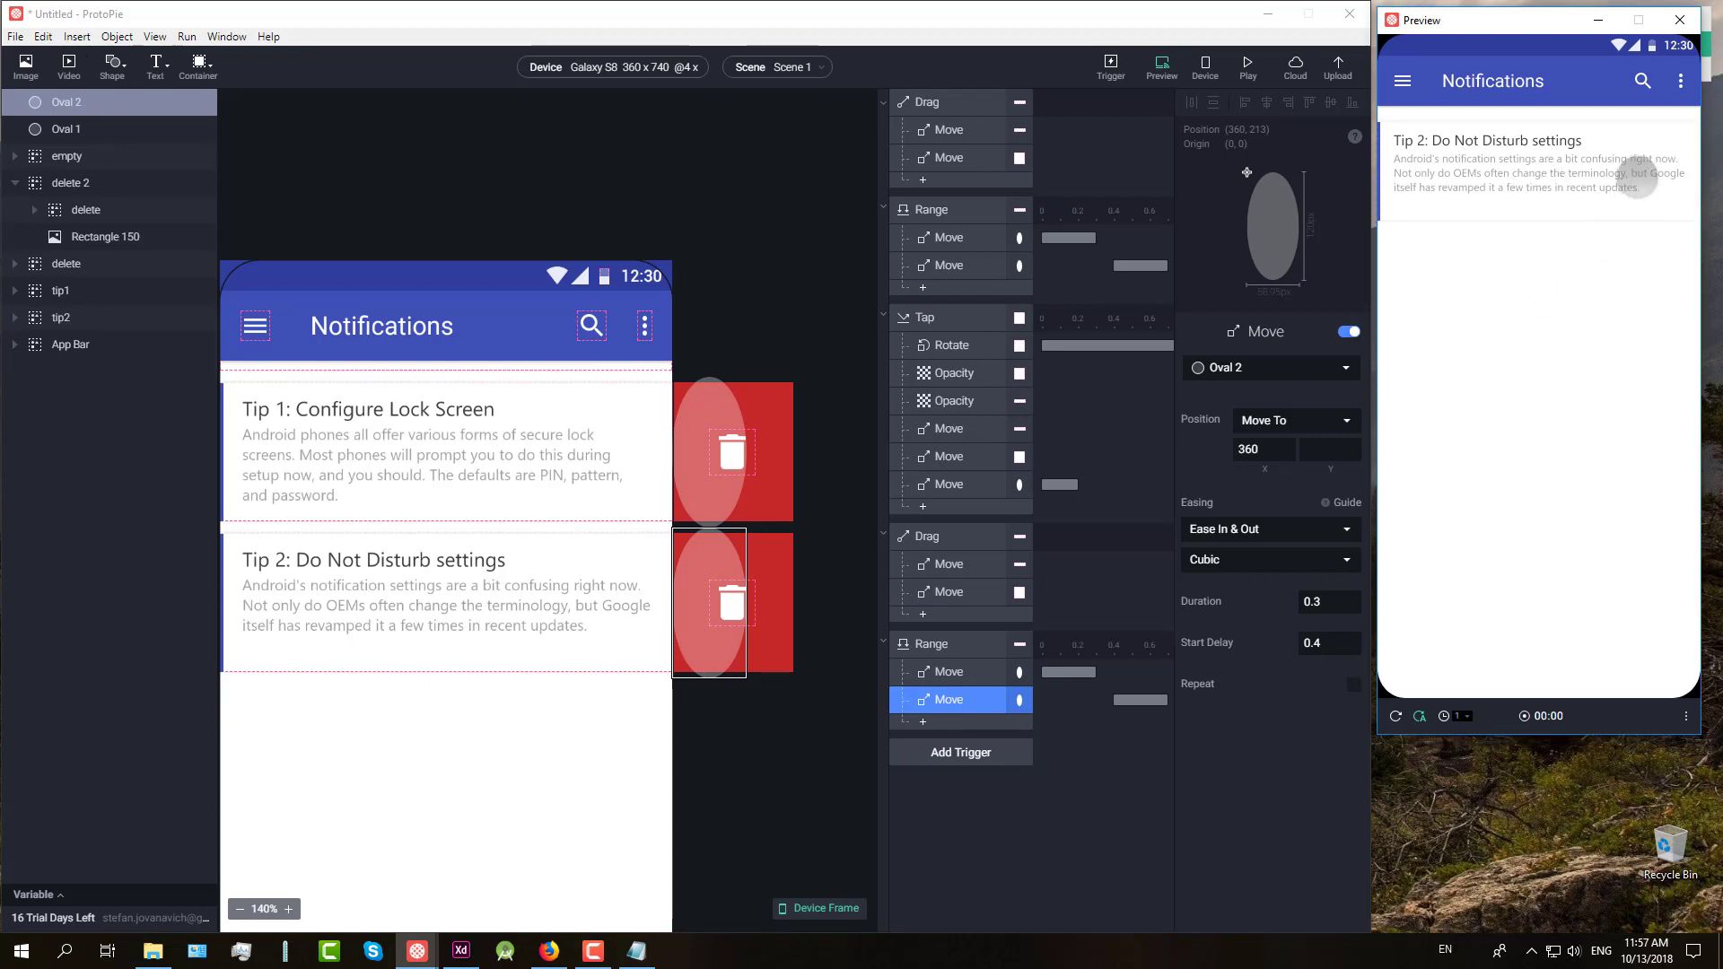
{"action": "left_click_drag", "start_coordinate": [1638, 179], "coordinate": [1490, 187]}
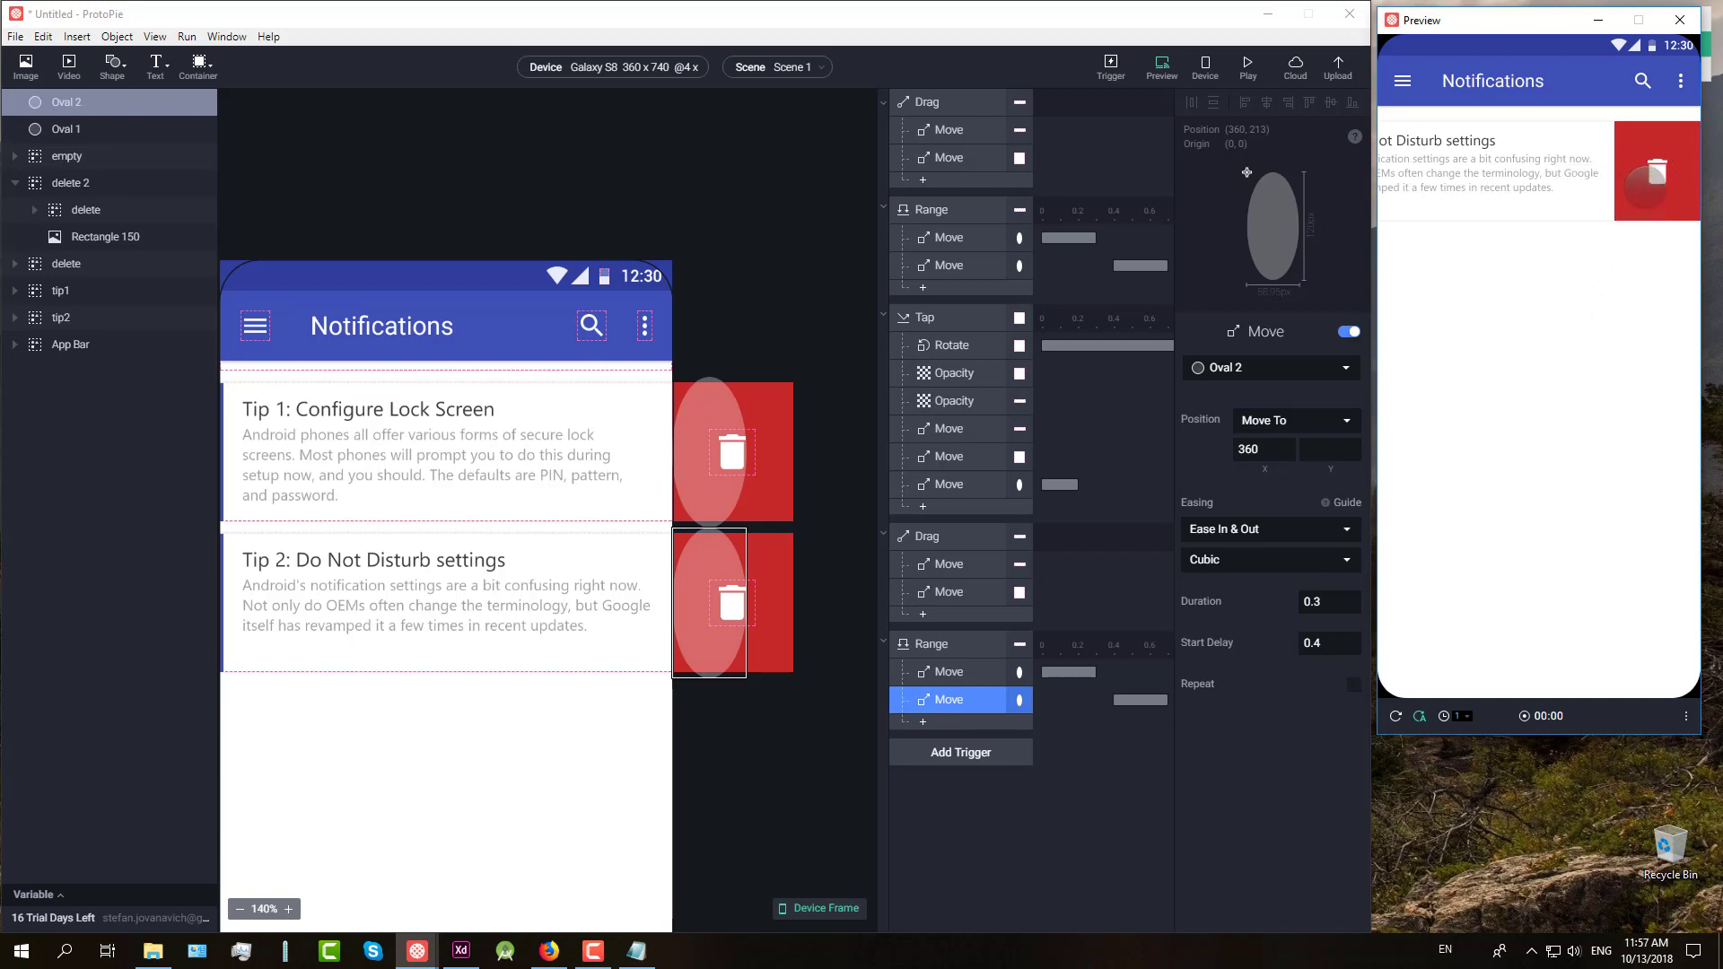
{"action": "left_click_drag", "start_coordinate": [1492, 191], "coordinate": [1452, 176]}
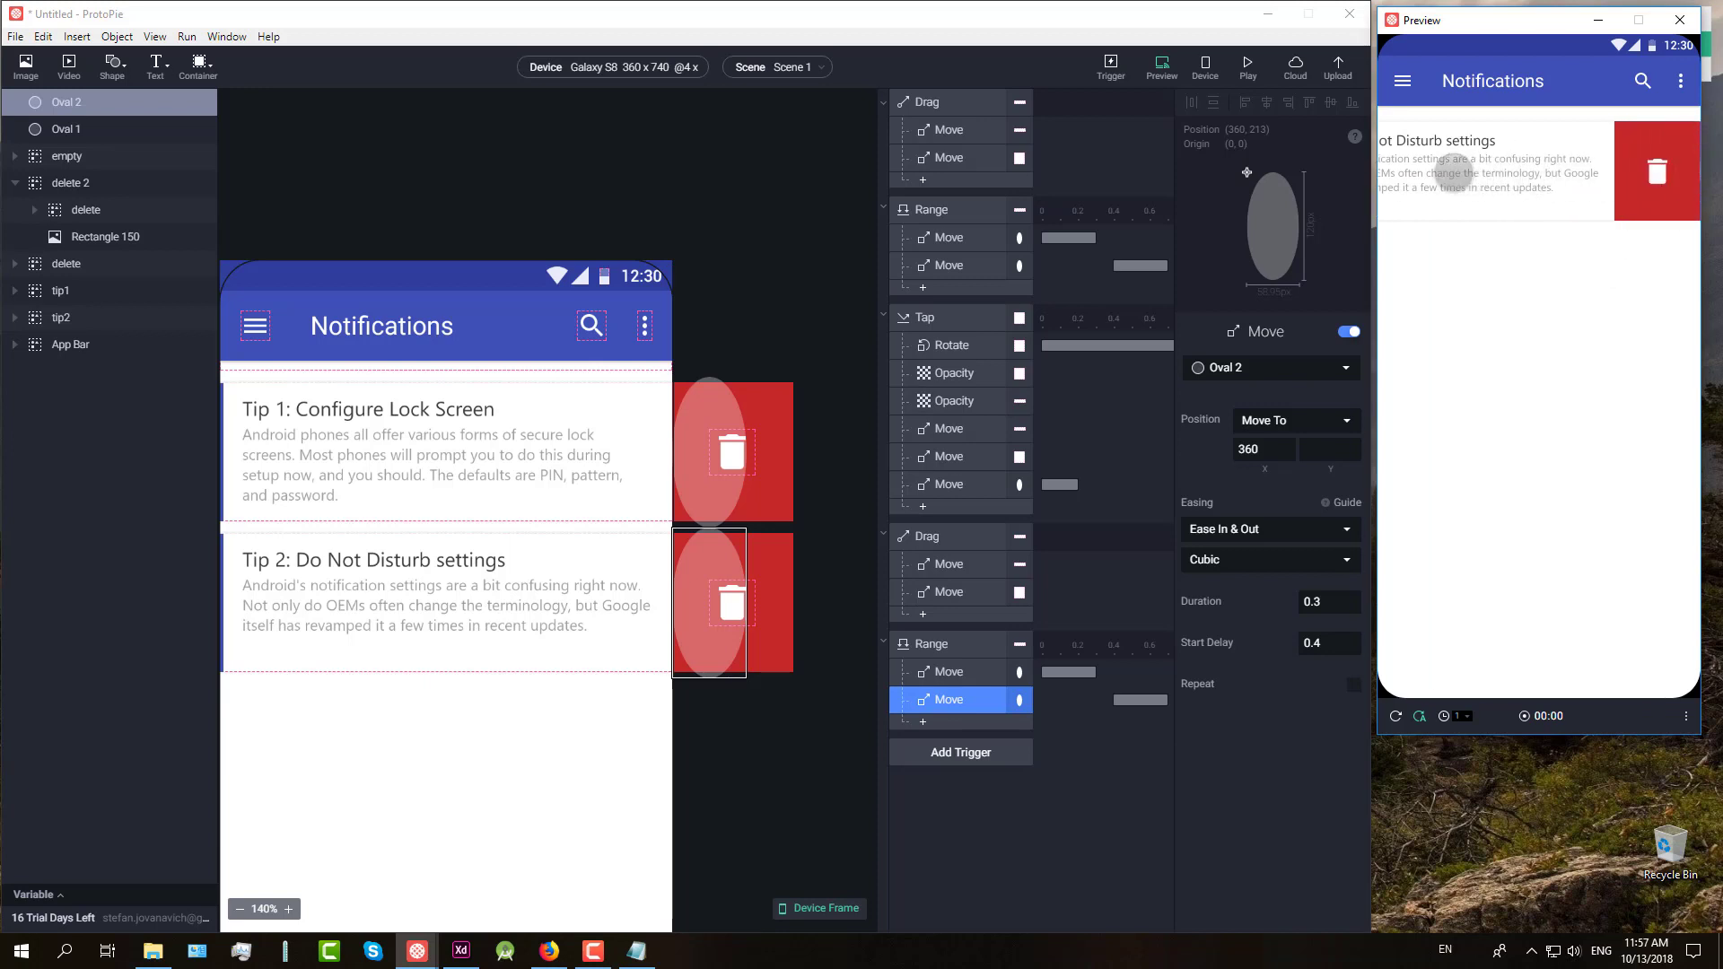
{"action": "left_click", "coordinate": [955, 677]}
{"action": "left_click", "coordinate": [942, 702]}
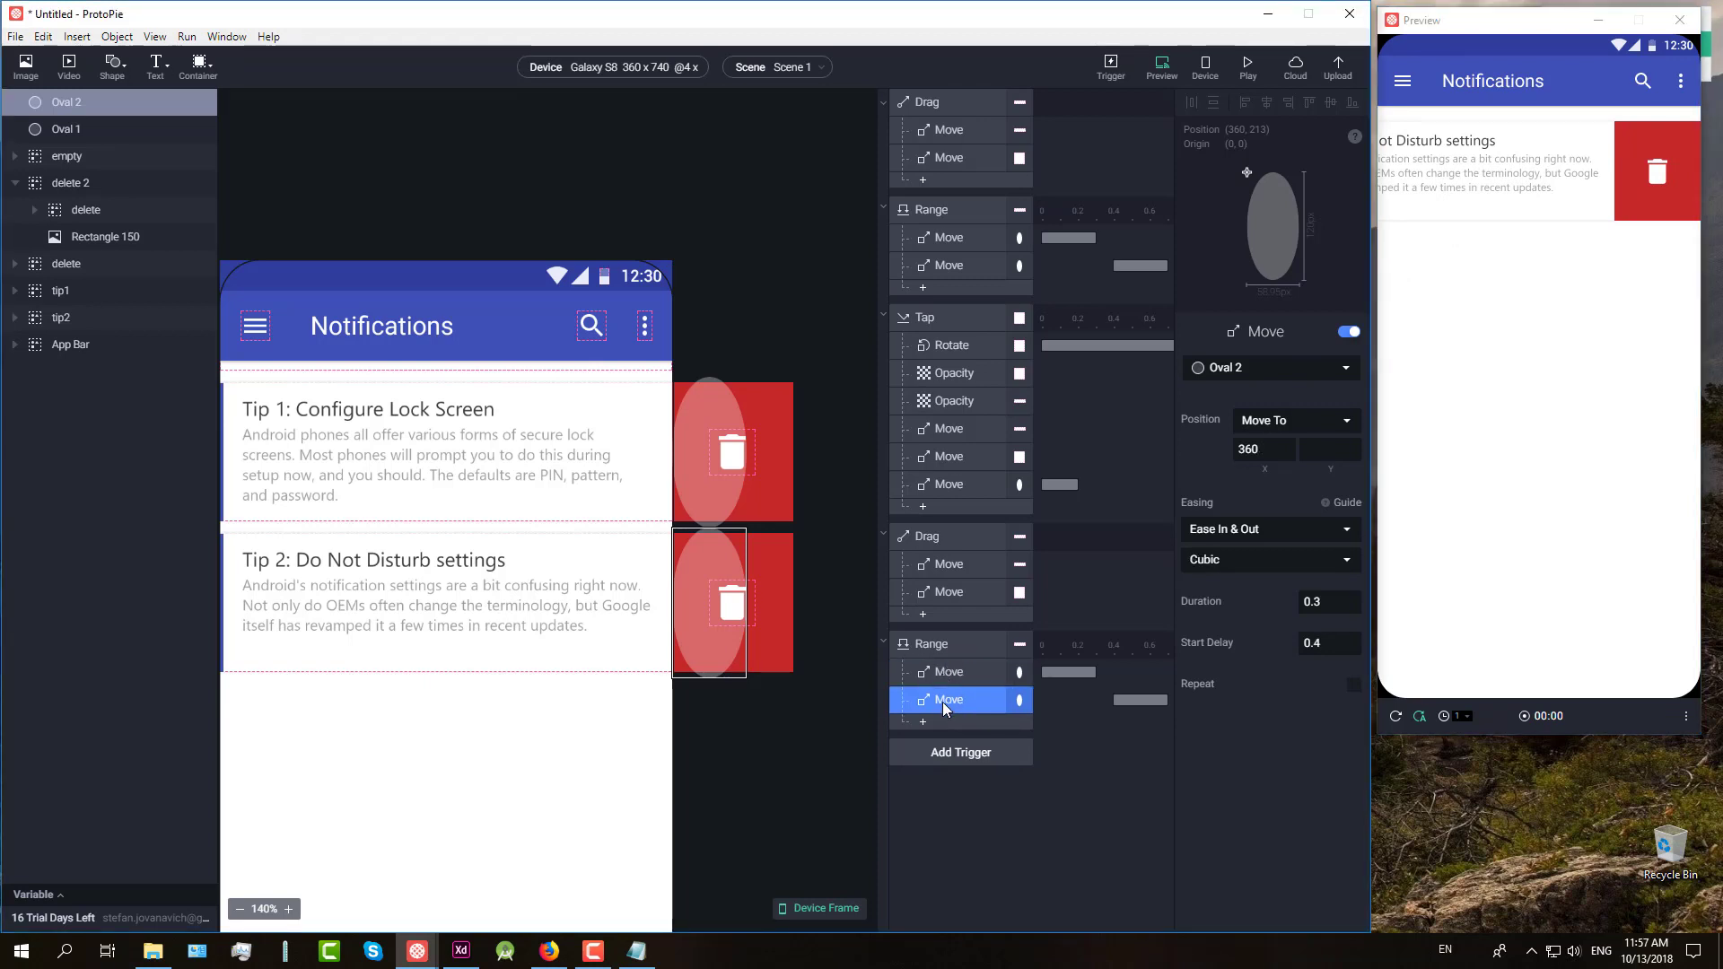
{"action": "left_click", "coordinate": [946, 266]}
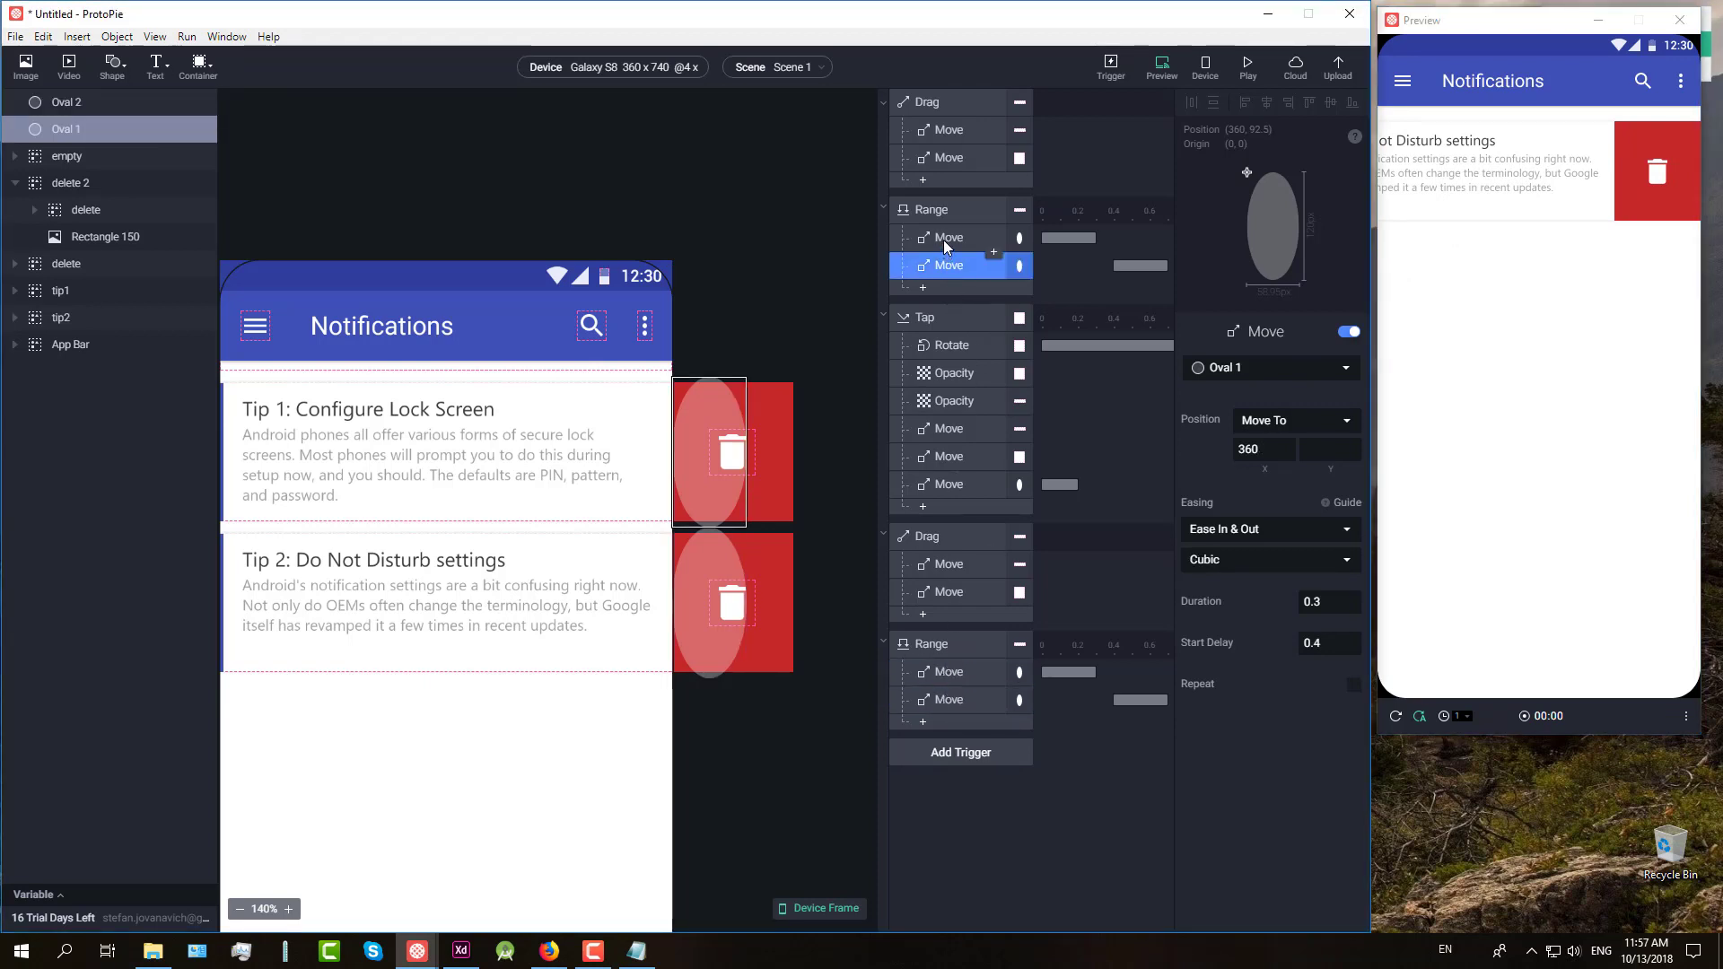
{"action": "left_click", "coordinate": [944, 240]}
Step: Duplicate the Tap trigger, place the copy below the tip2 Range trigger and set its layer to delete 2
{"action": "left_click", "coordinate": [935, 319]}
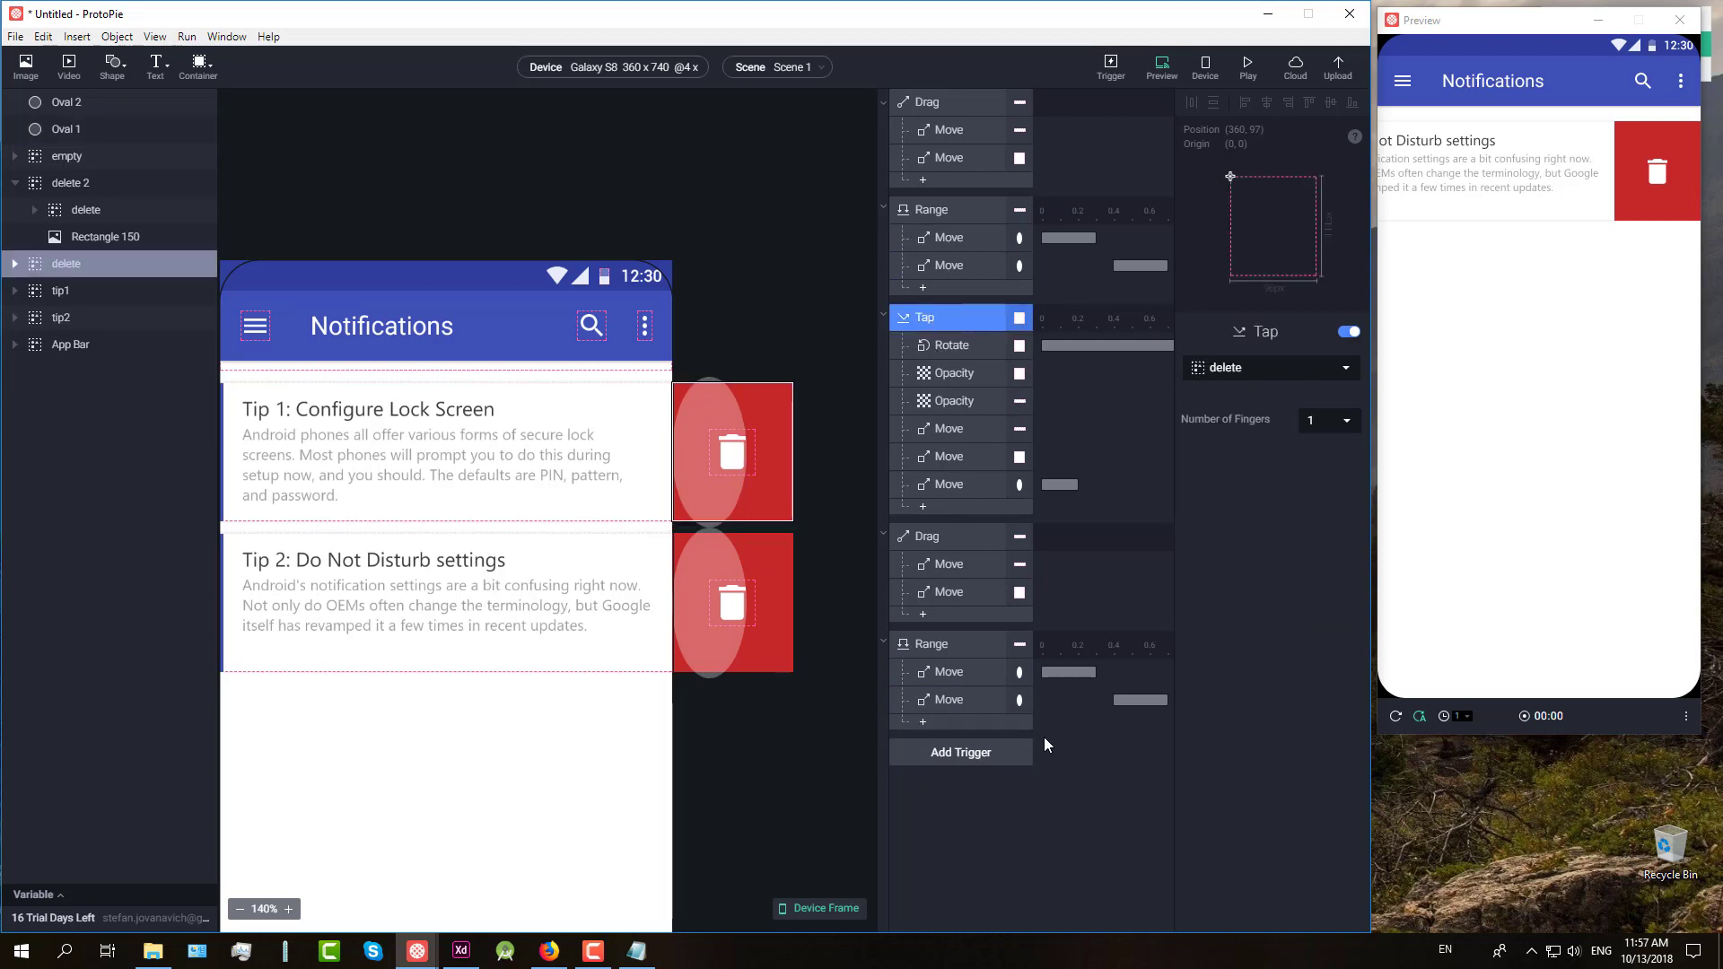
{"action": "key", "text": "ctrl+d"}
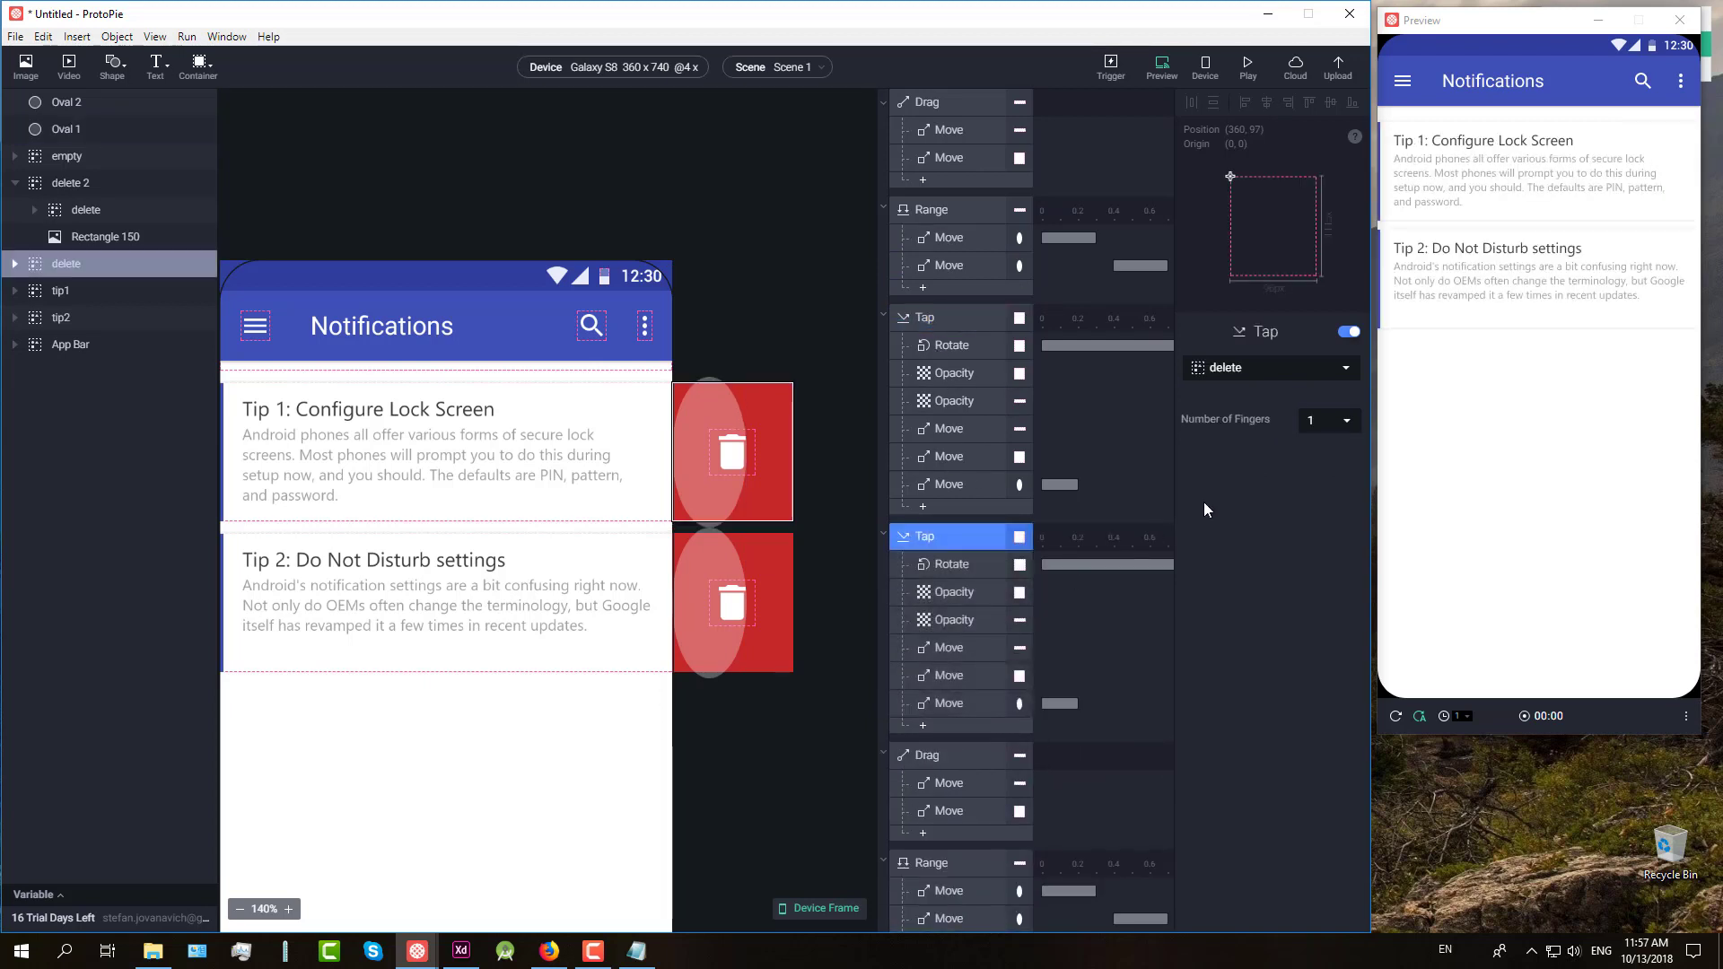
{"action": "scroll", "coordinate": [987, 499], "scroll_direction": "down", "scroll_amount": 4}
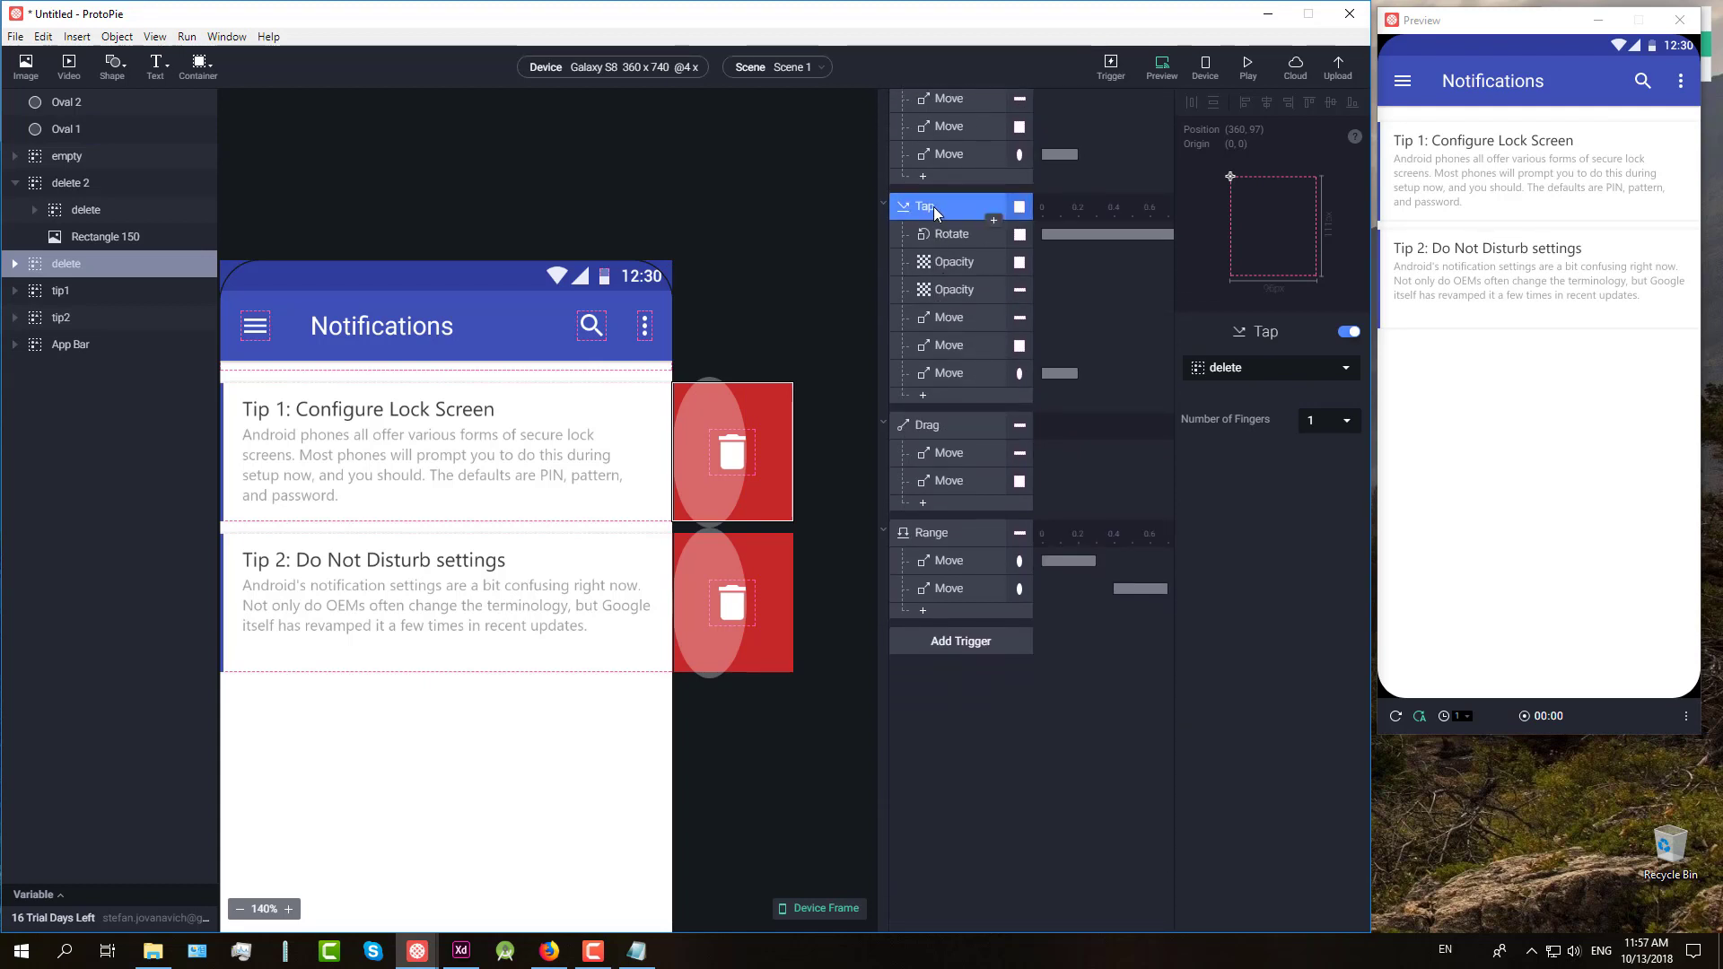
{"action": "left_click_drag", "start_coordinate": [933, 206], "coordinate": [958, 639]}
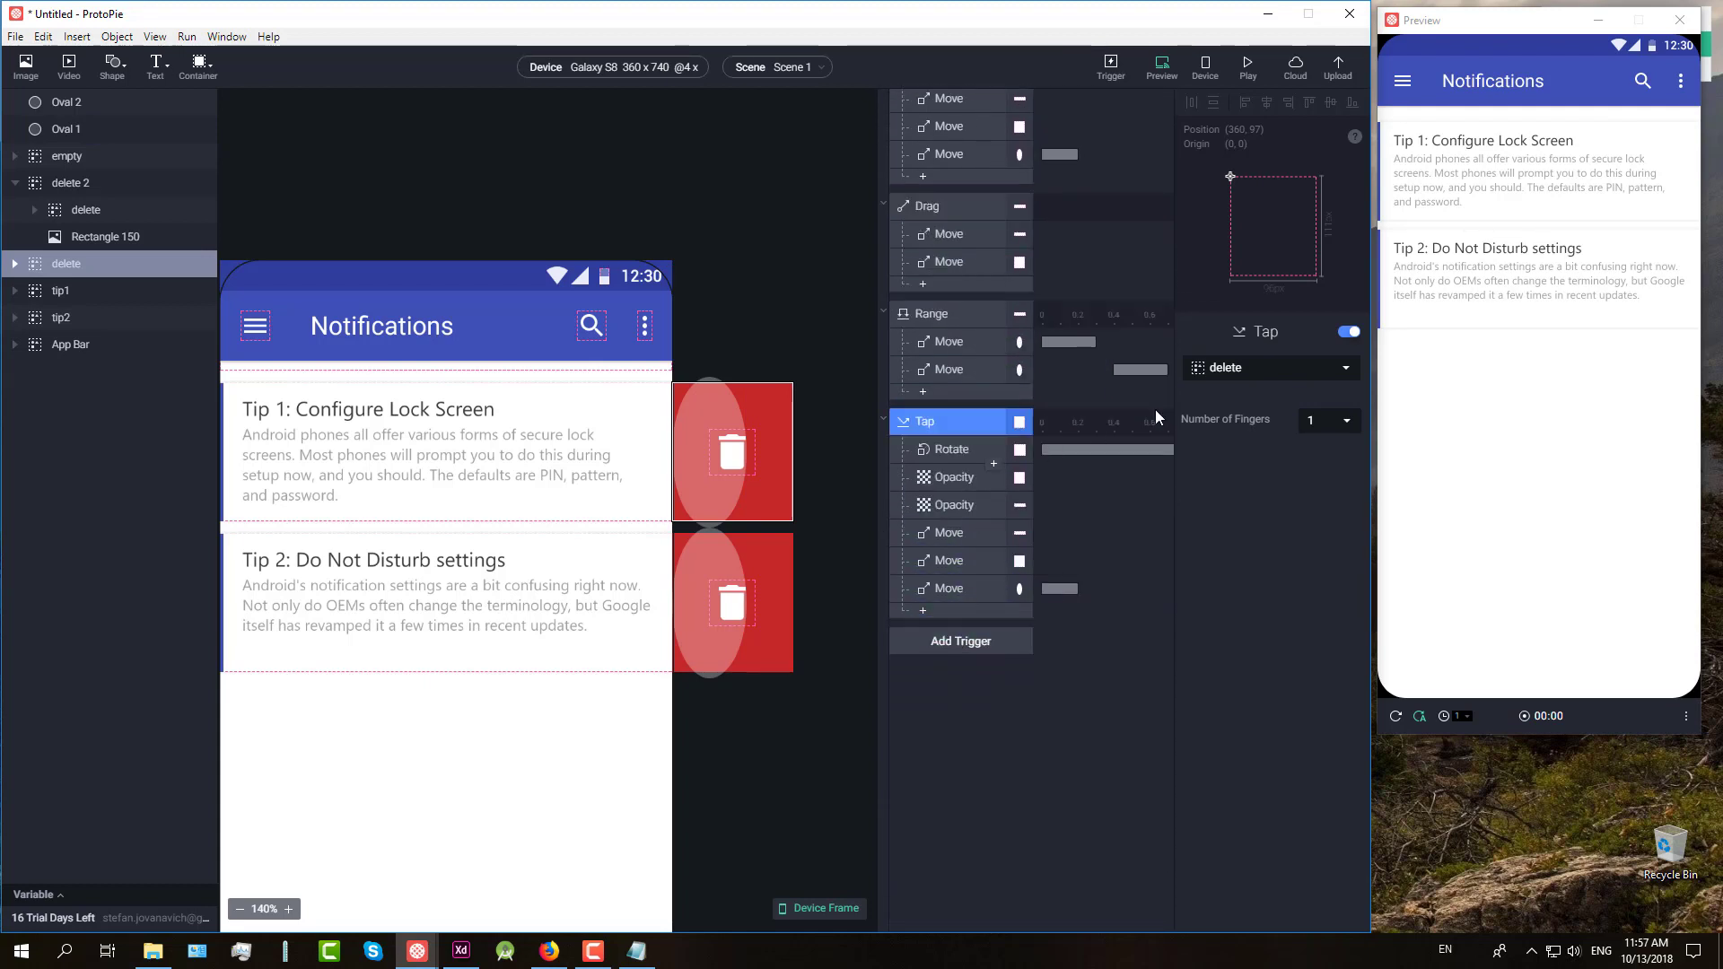
{"action": "left_click", "coordinate": [1345, 367]}
{"action": "type", "text": "de"}
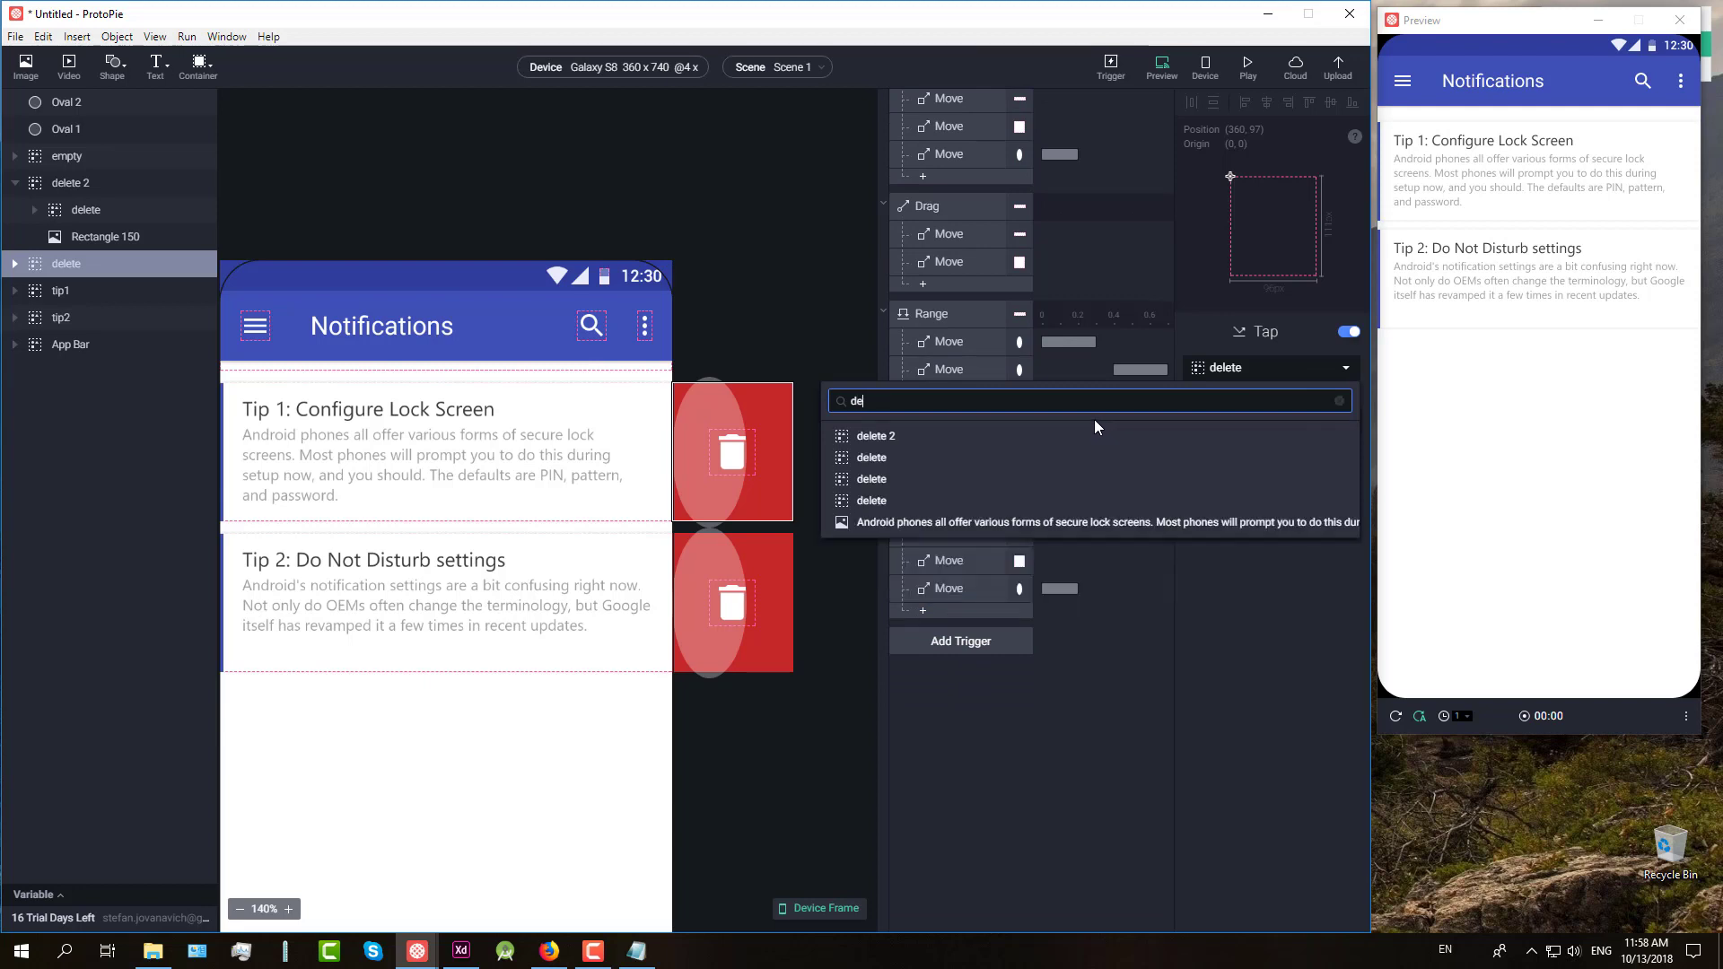
{"action": "left_click", "coordinate": [934, 437]}
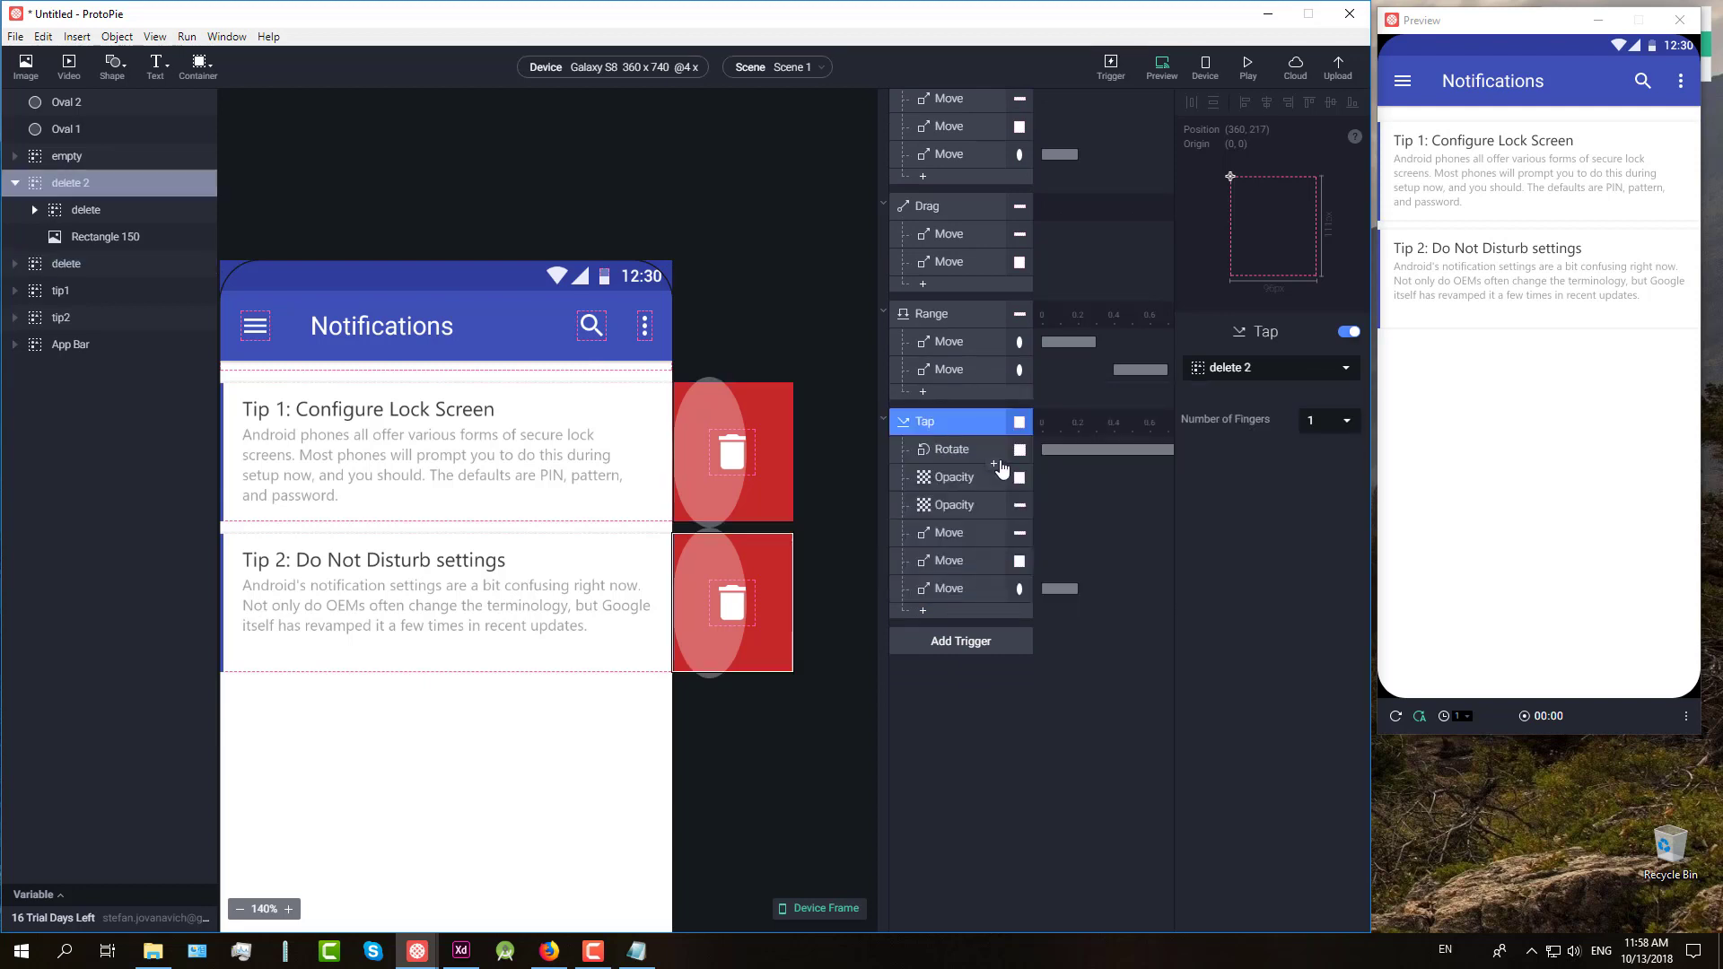
Step: Retarget the Rotate response of the delete 2 Tap trigger to the delete icon group nested inside delete 2
{"action": "left_click", "coordinate": [945, 449]}
{"action": "left_click", "coordinate": [1328, 368]}
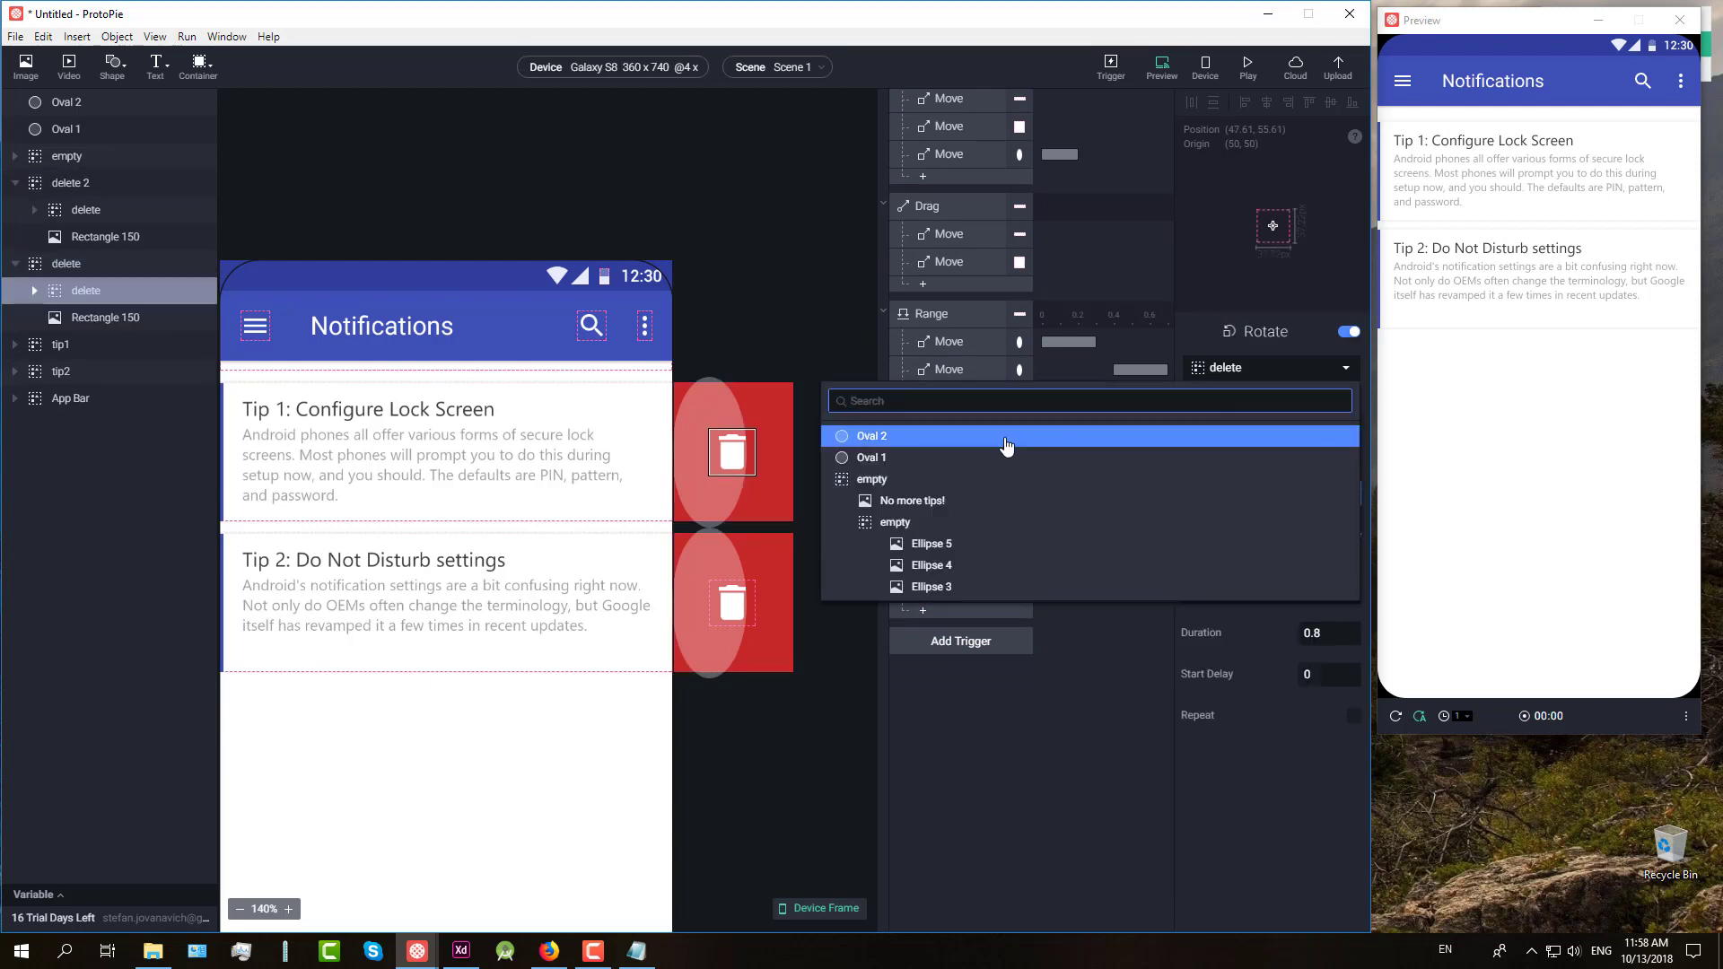
{"action": "scroll", "coordinate": [987, 458], "scroll_direction": "down", "scroll_amount": 5}
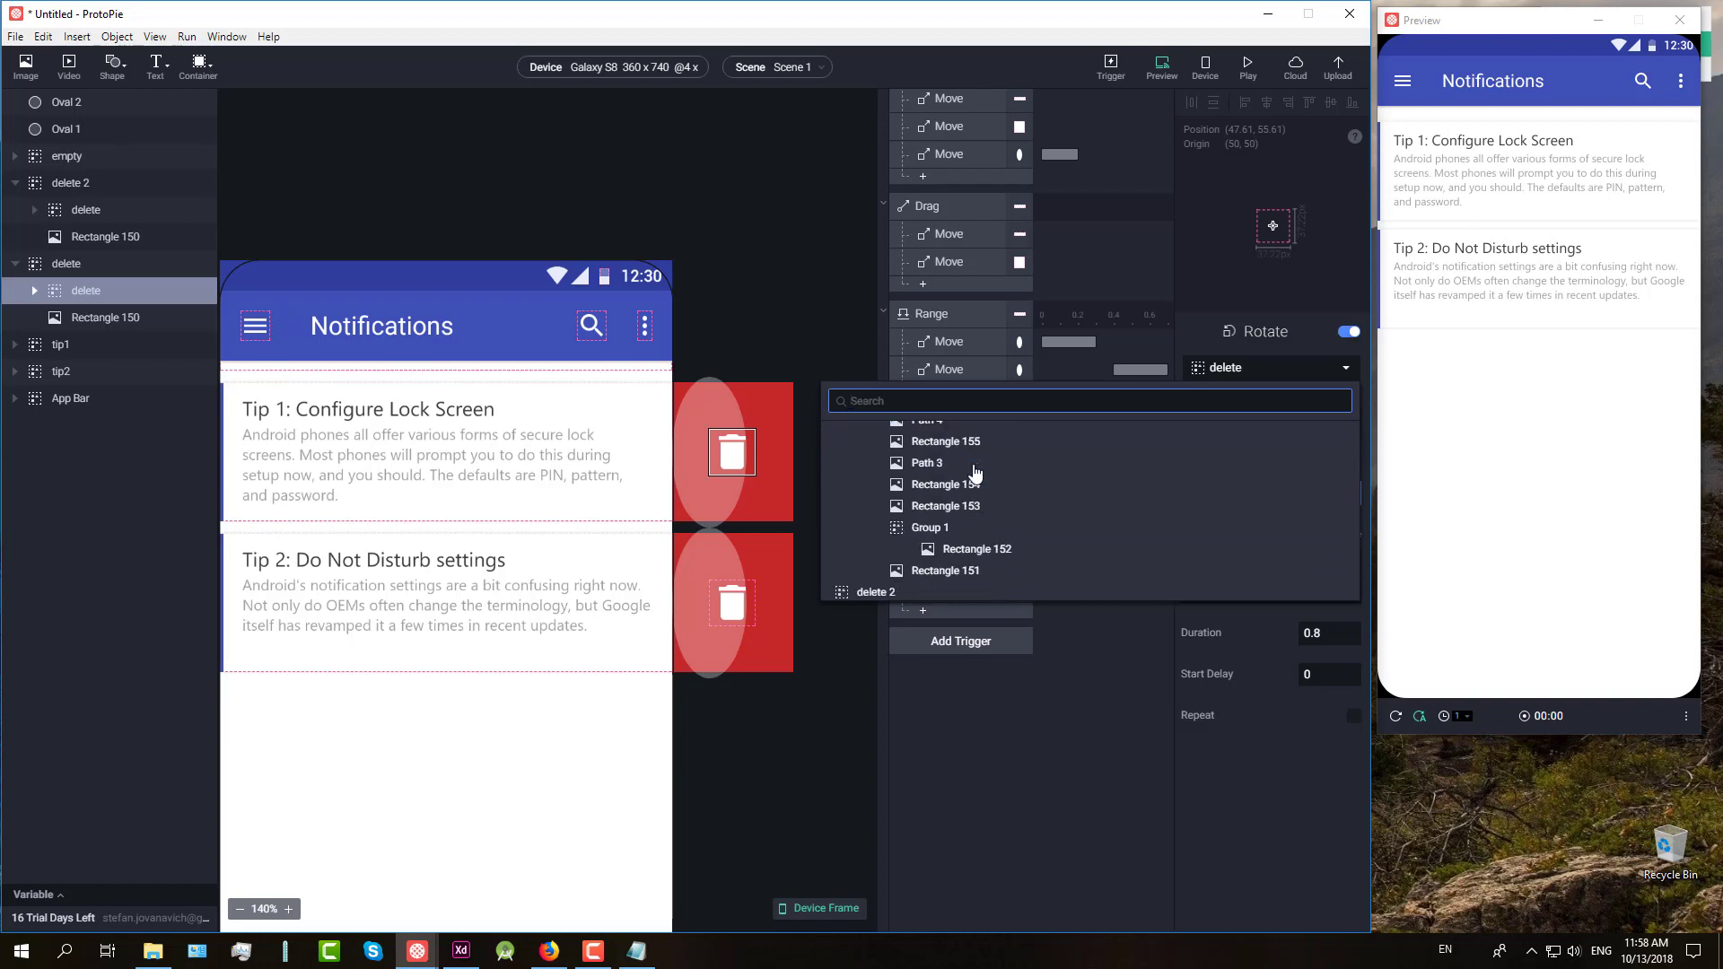
{"action": "scroll", "coordinate": [977, 471], "scroll_direction": "down", "scroll_amount": 3}
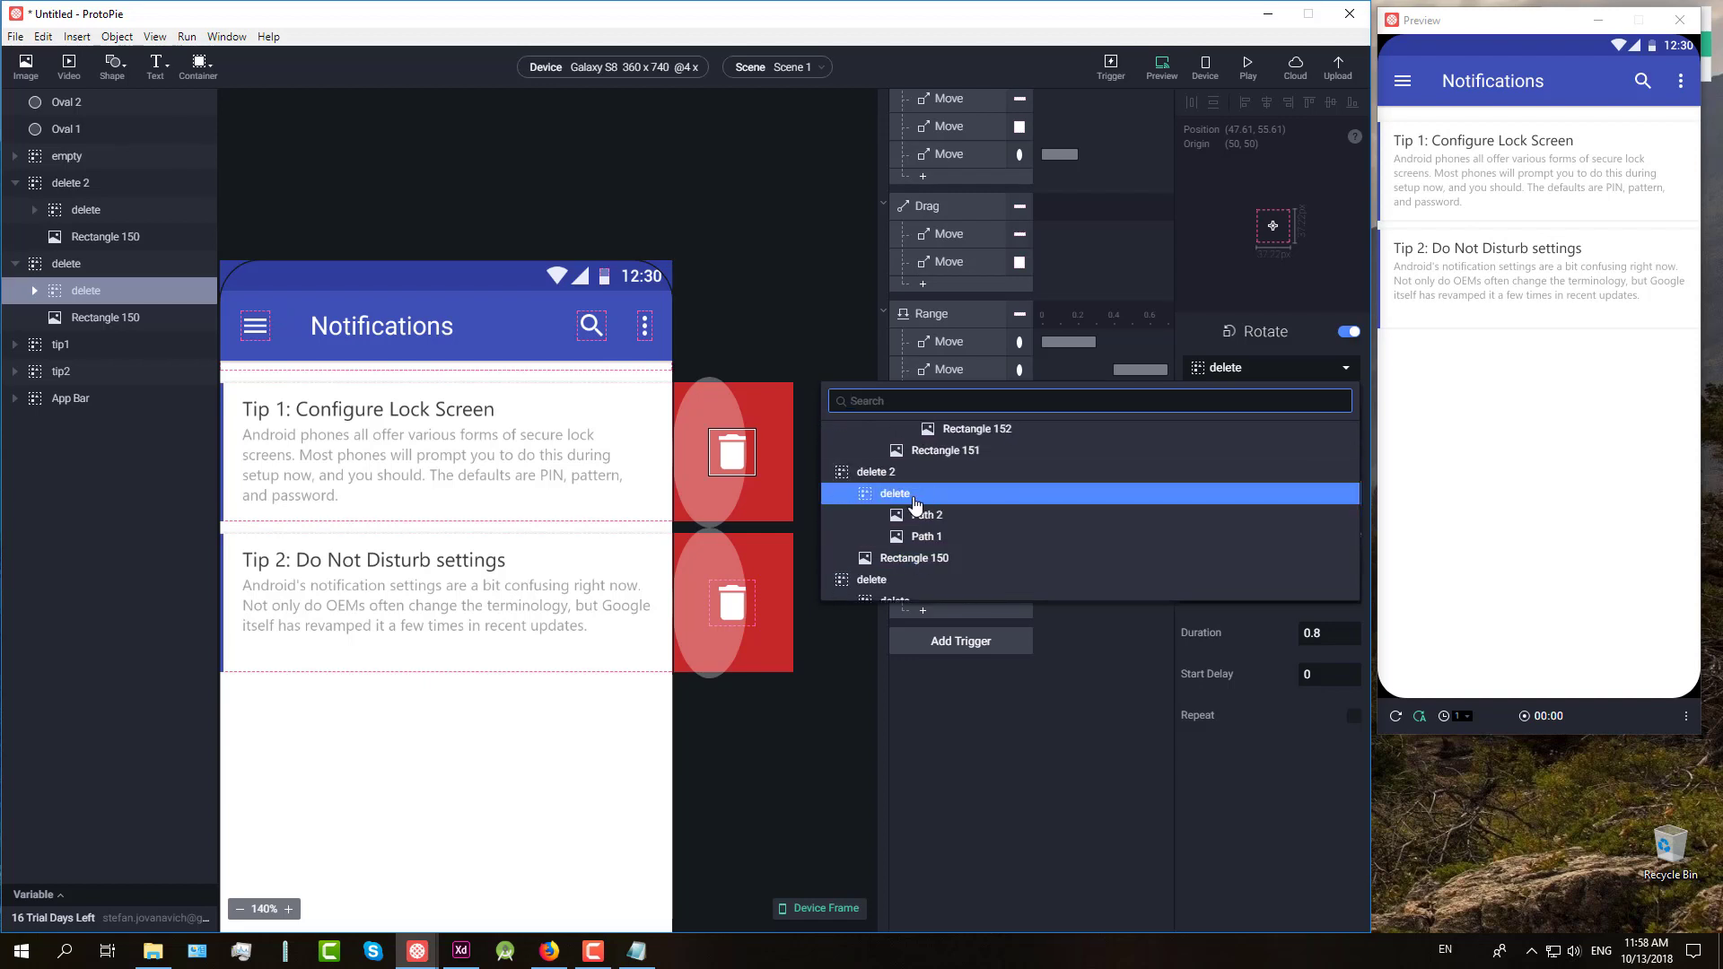
{"action": "left_click", "coordinate": [916, 500]}
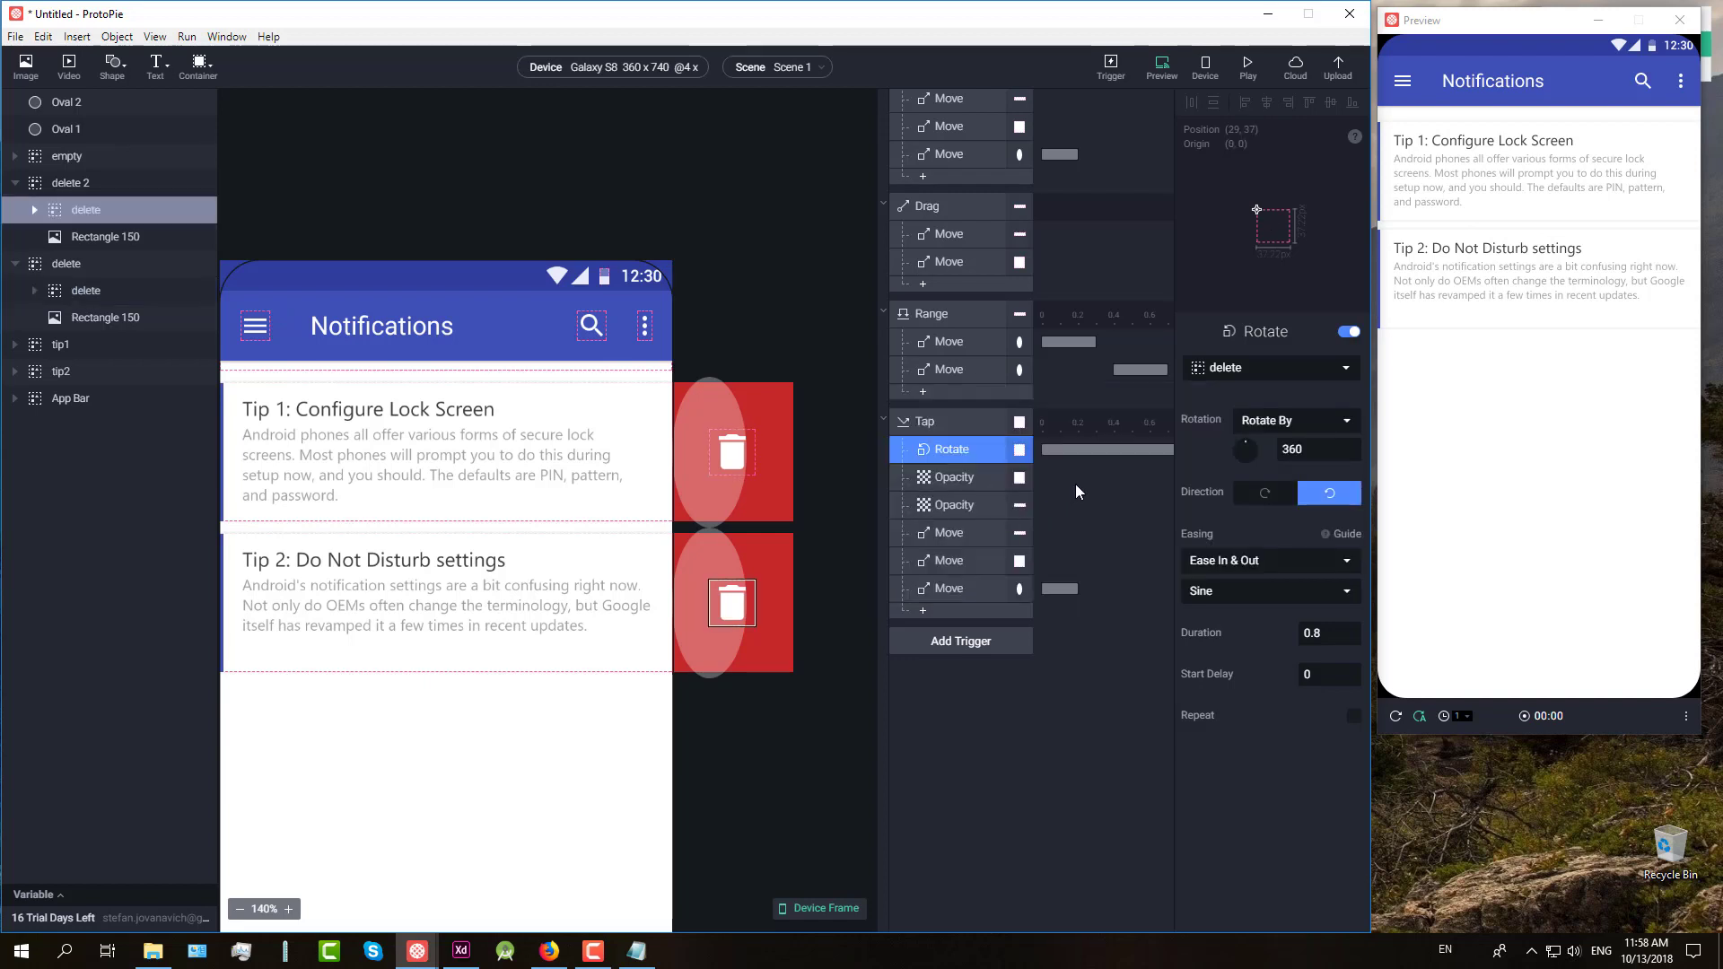
Step: Retarget the first Opacity response of the delete 2 Tap trigger to delete 2
{"action": "left_click", "coordinate": [972, 483]}
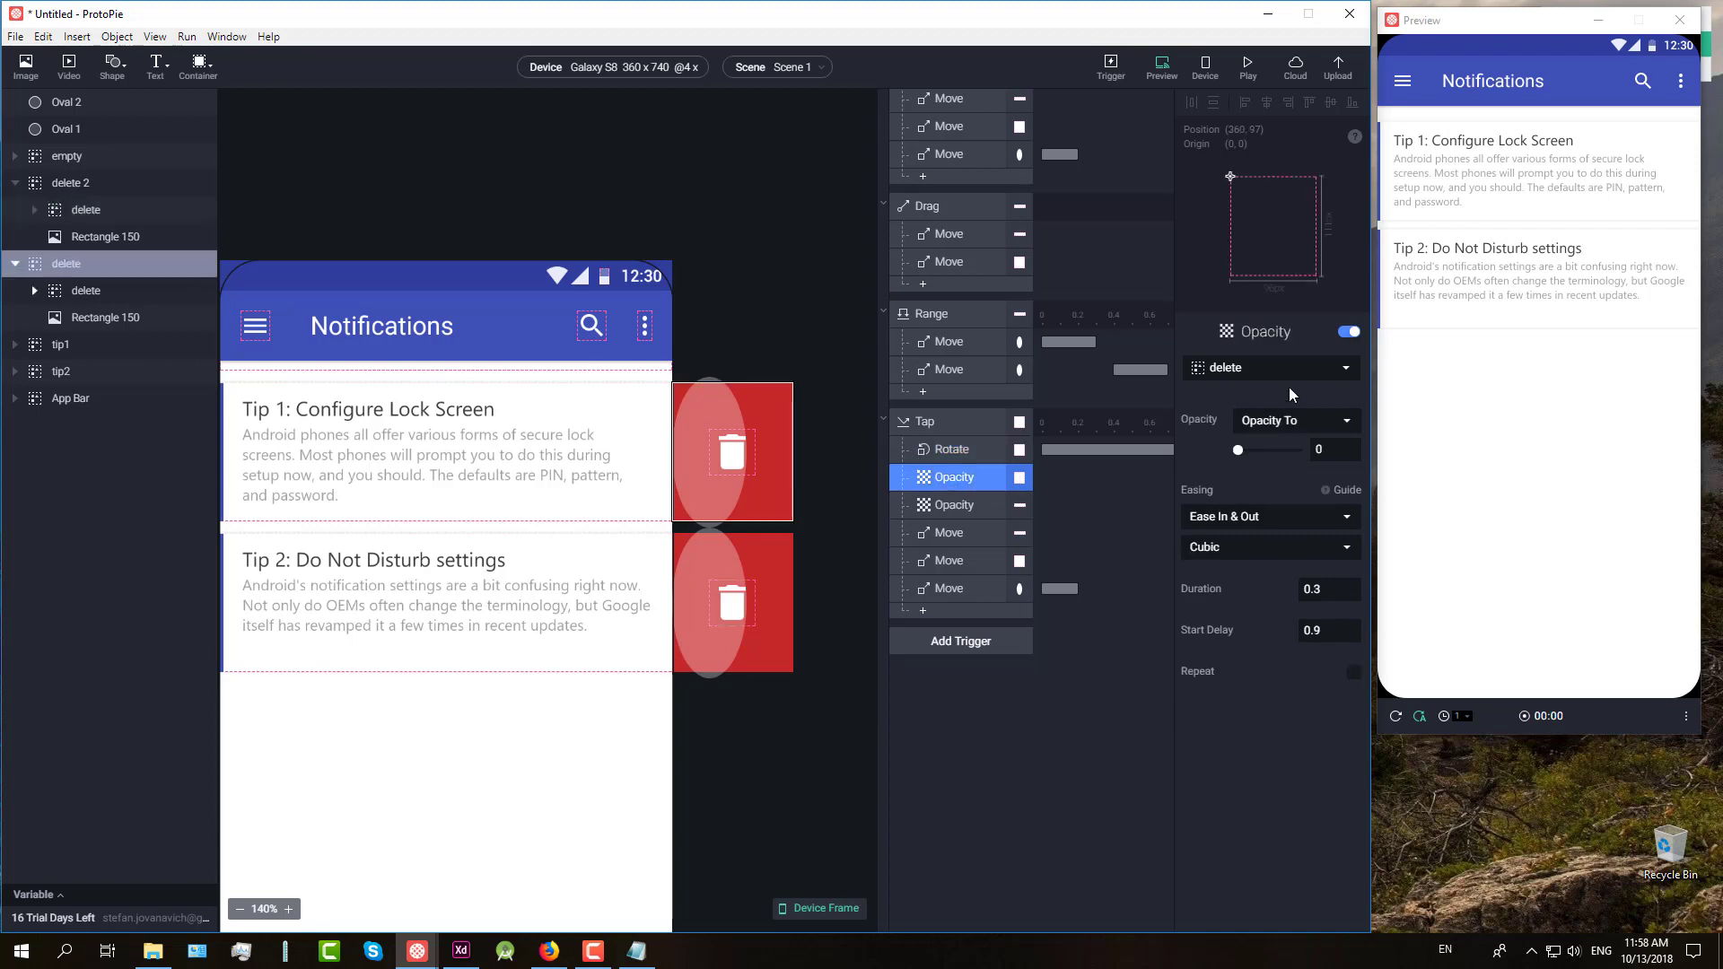
{"action": "left_click", "coordinate": [1345, 366]}
{"action": "scroll", "coordinate": [1007, 485], "scroll_direction": "down", "scroll_amount": 5}
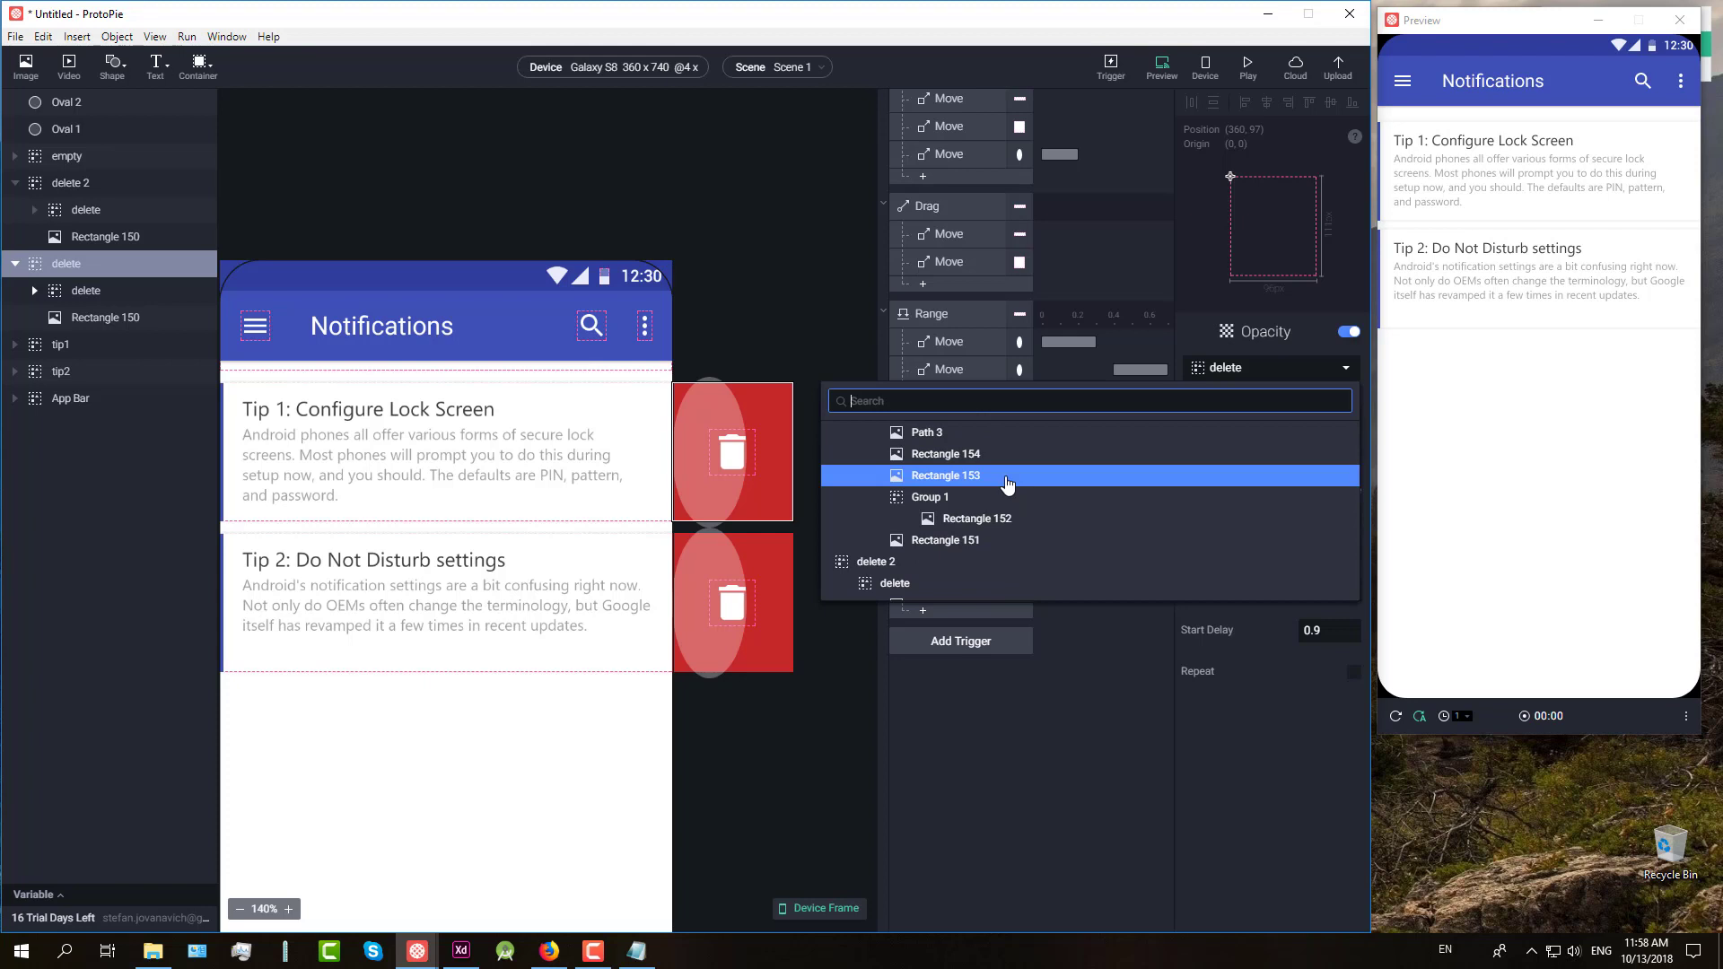
{"action": "scroll", "coordinate": [1007, 484], "scroll_direction": "down", "scroll_amount": 3}
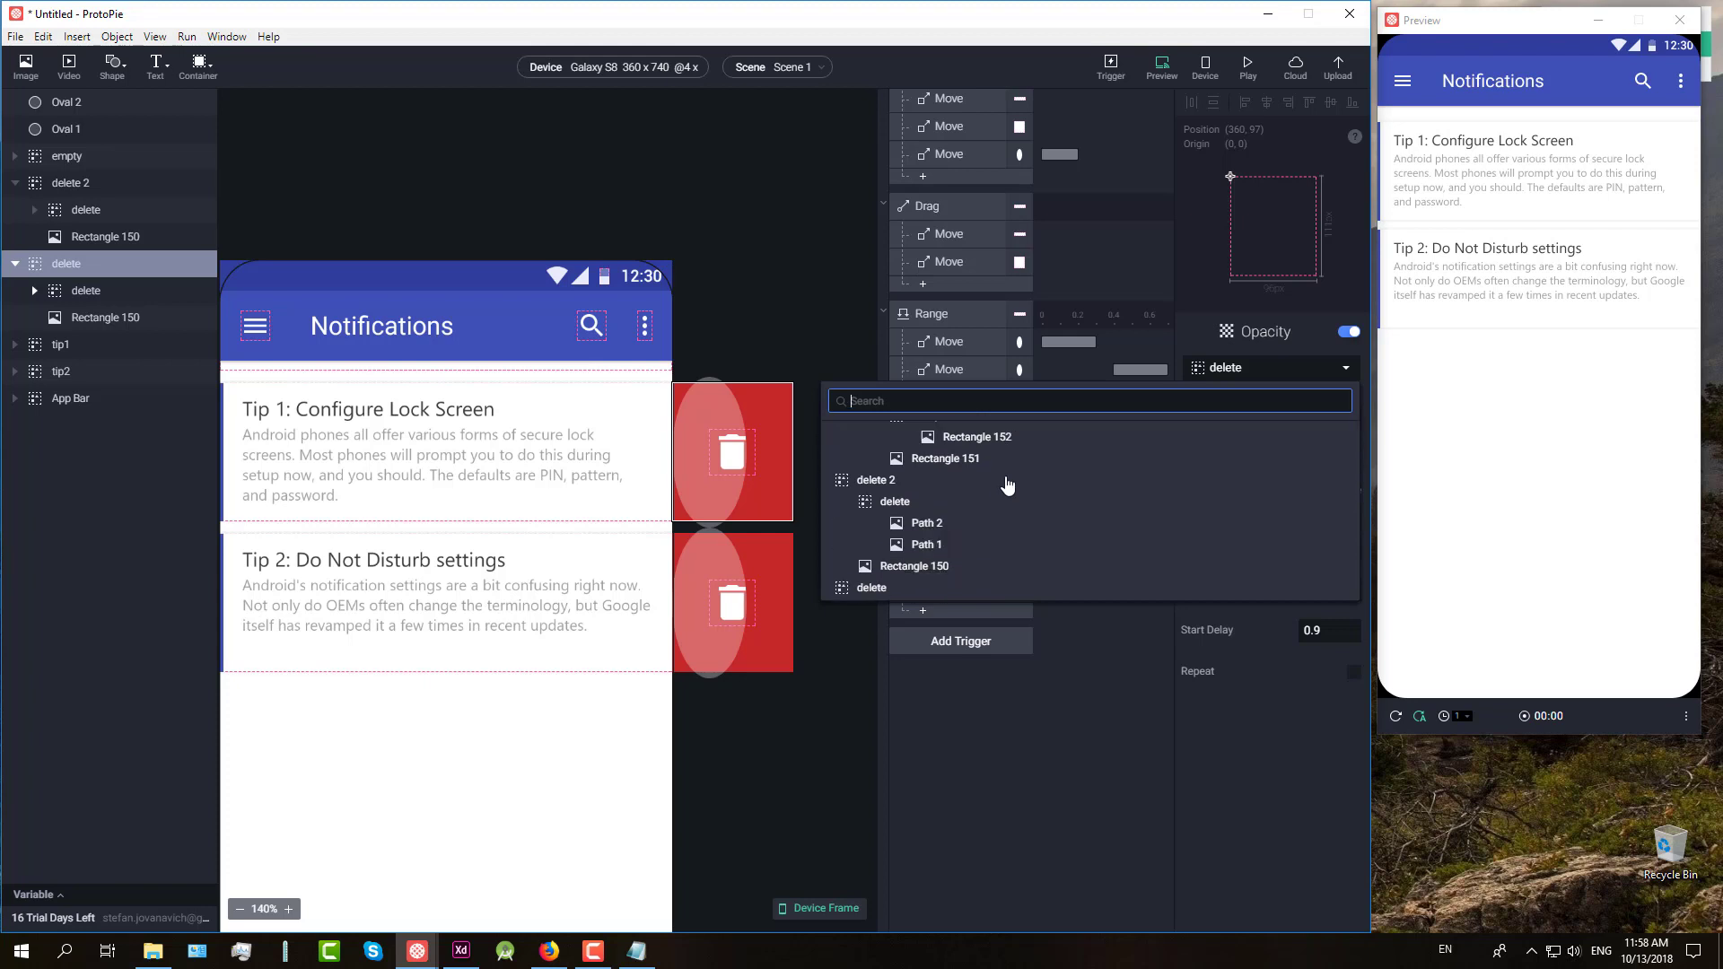
{"action": "left_click", "coordinate": [933, 481]}
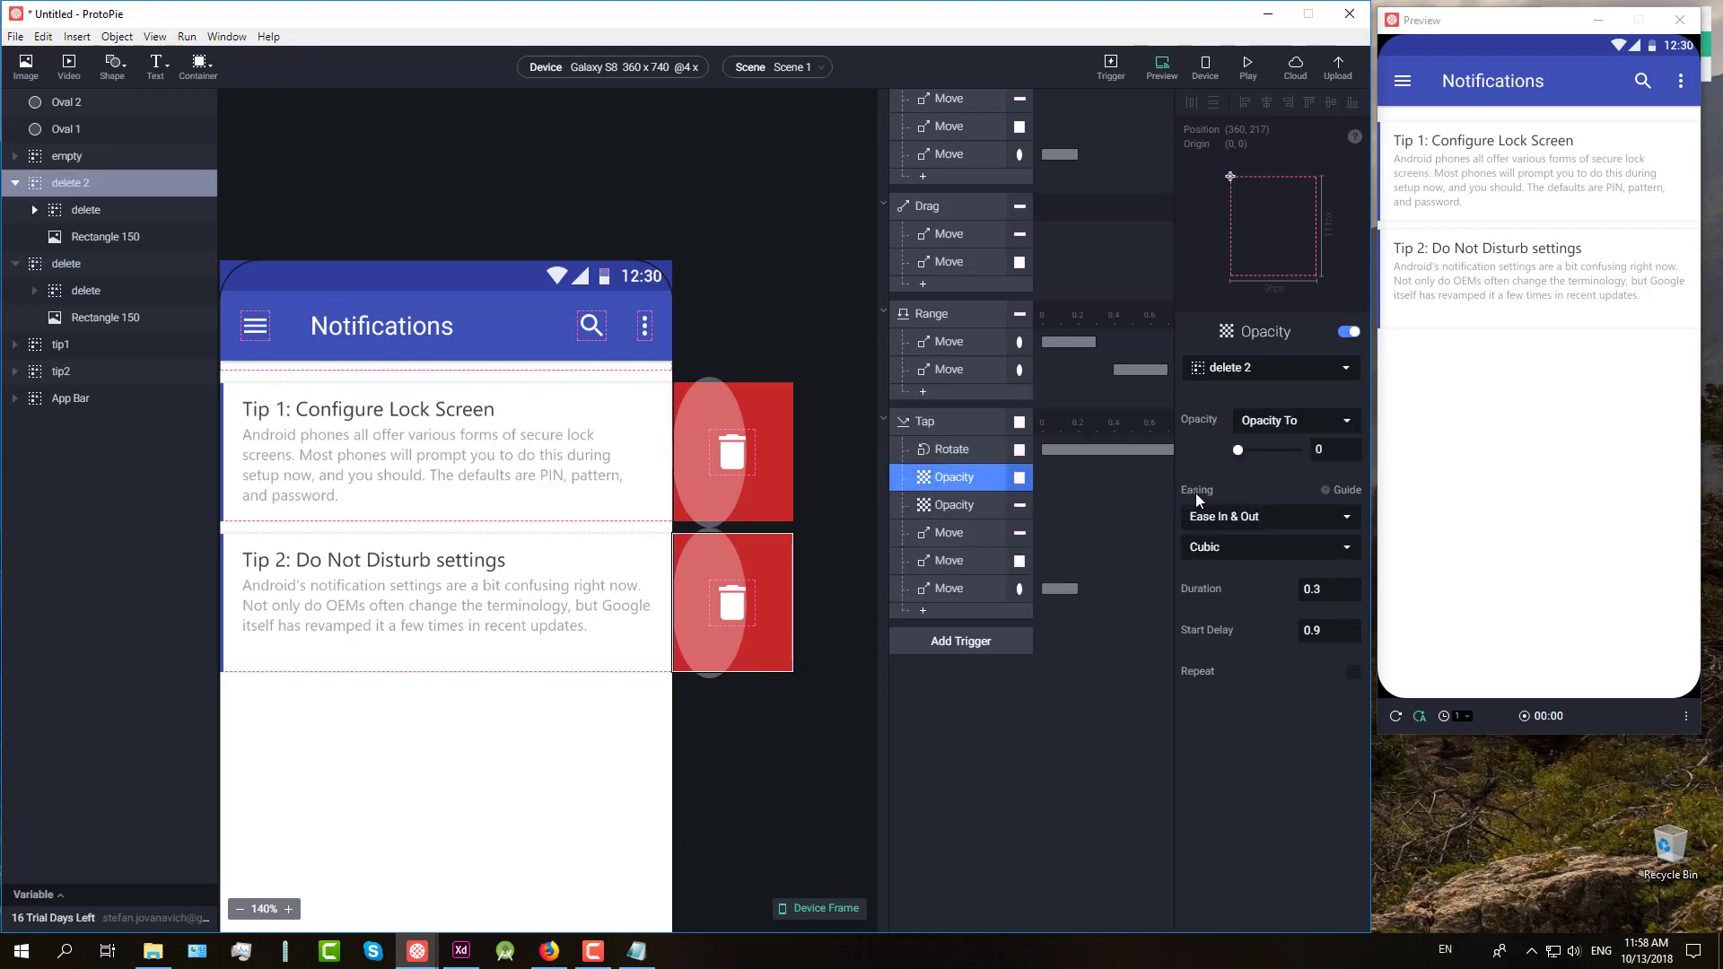
Step: Retarget the second Opacity response of the delete 2 Tap trigger to tip2
{"action": "left_click", "coordinate": [945, 507]}
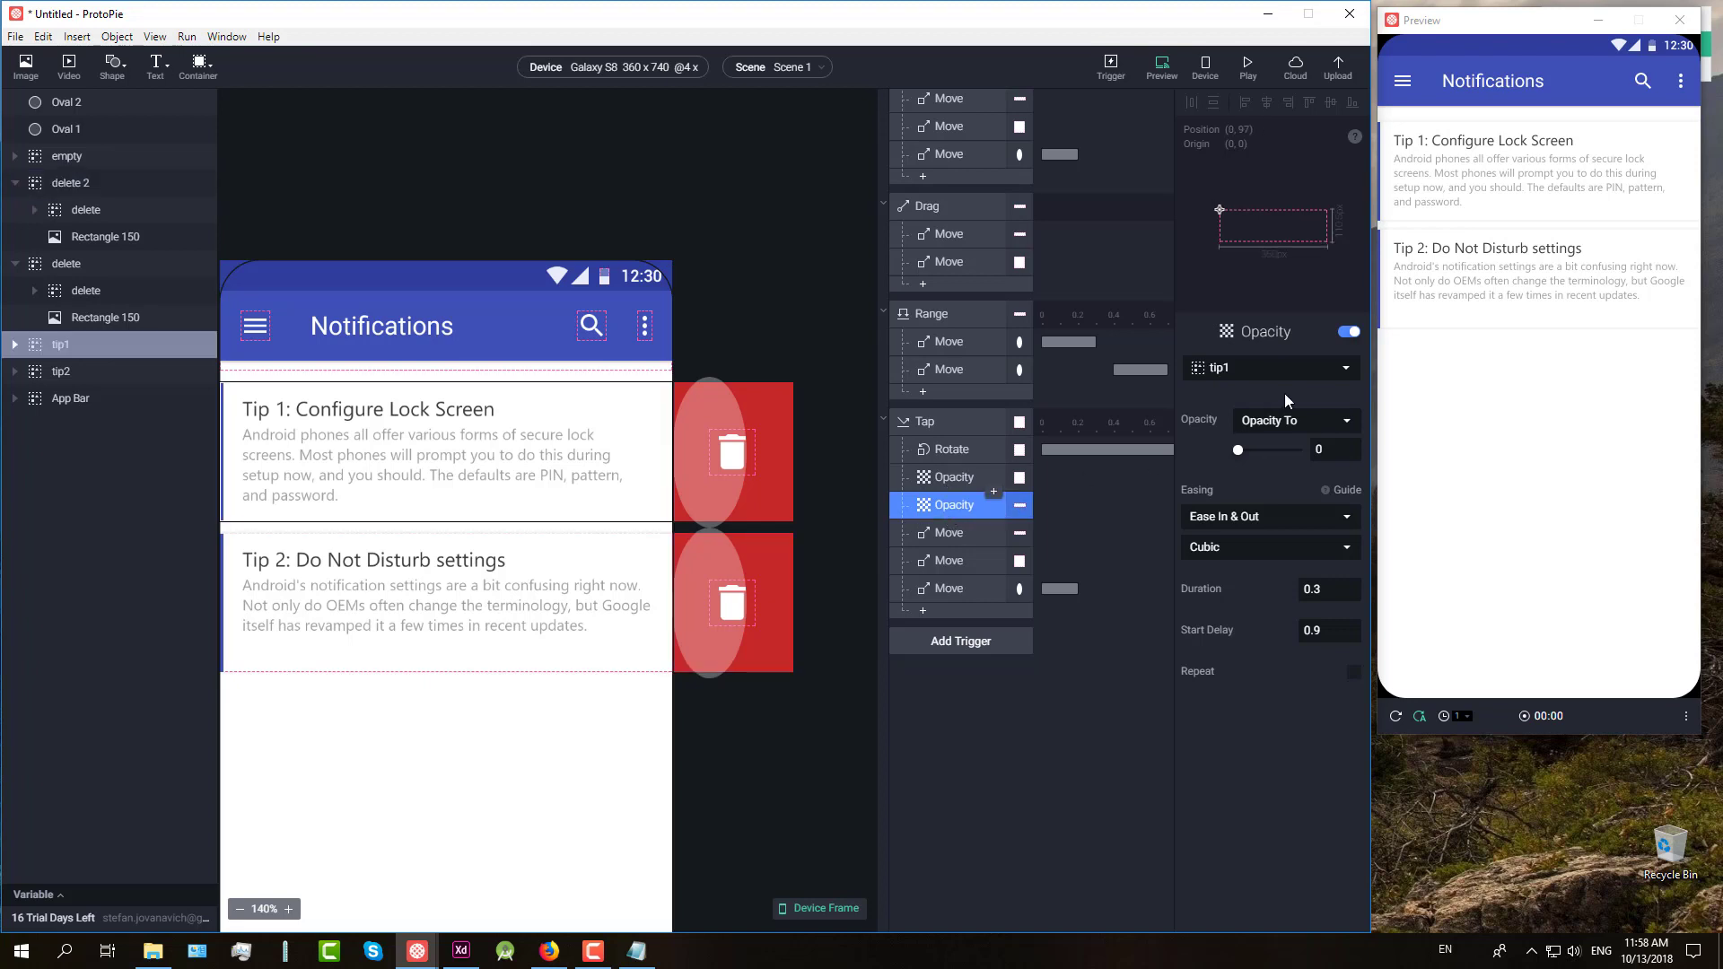
{"action": "left_click", "coordinate": [1346, 370]}
{"action": "type", "text": "tip2"}
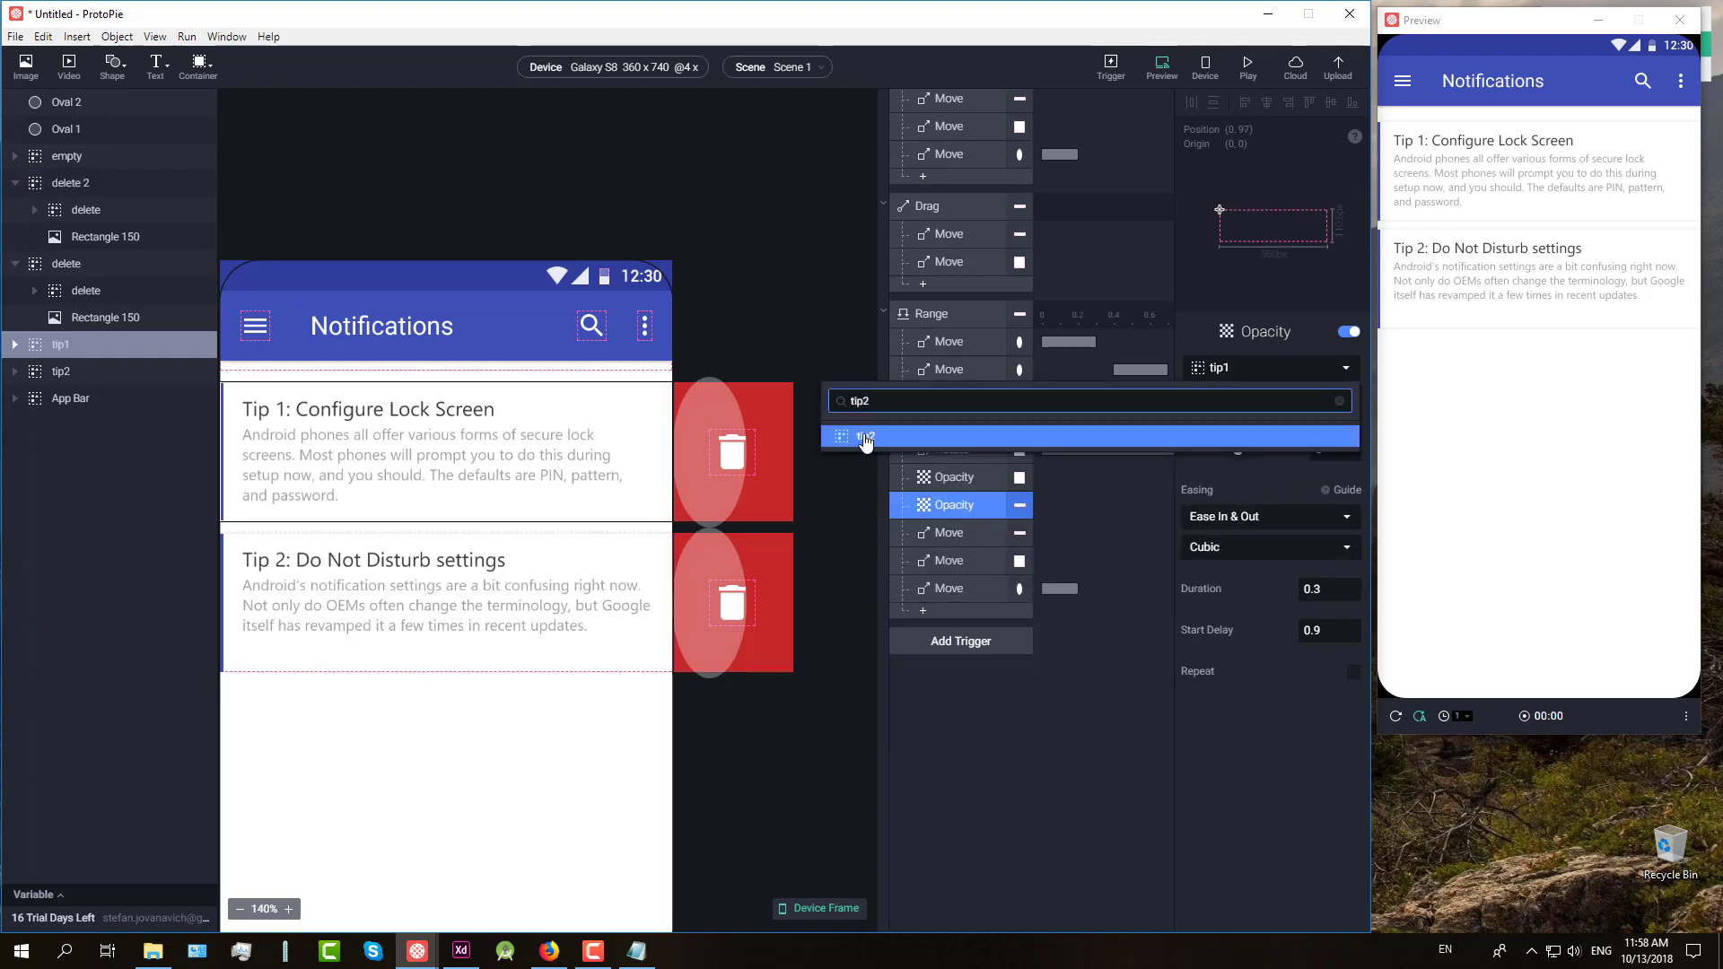
{"action": "left_click", "coordinate": [897, 435]}
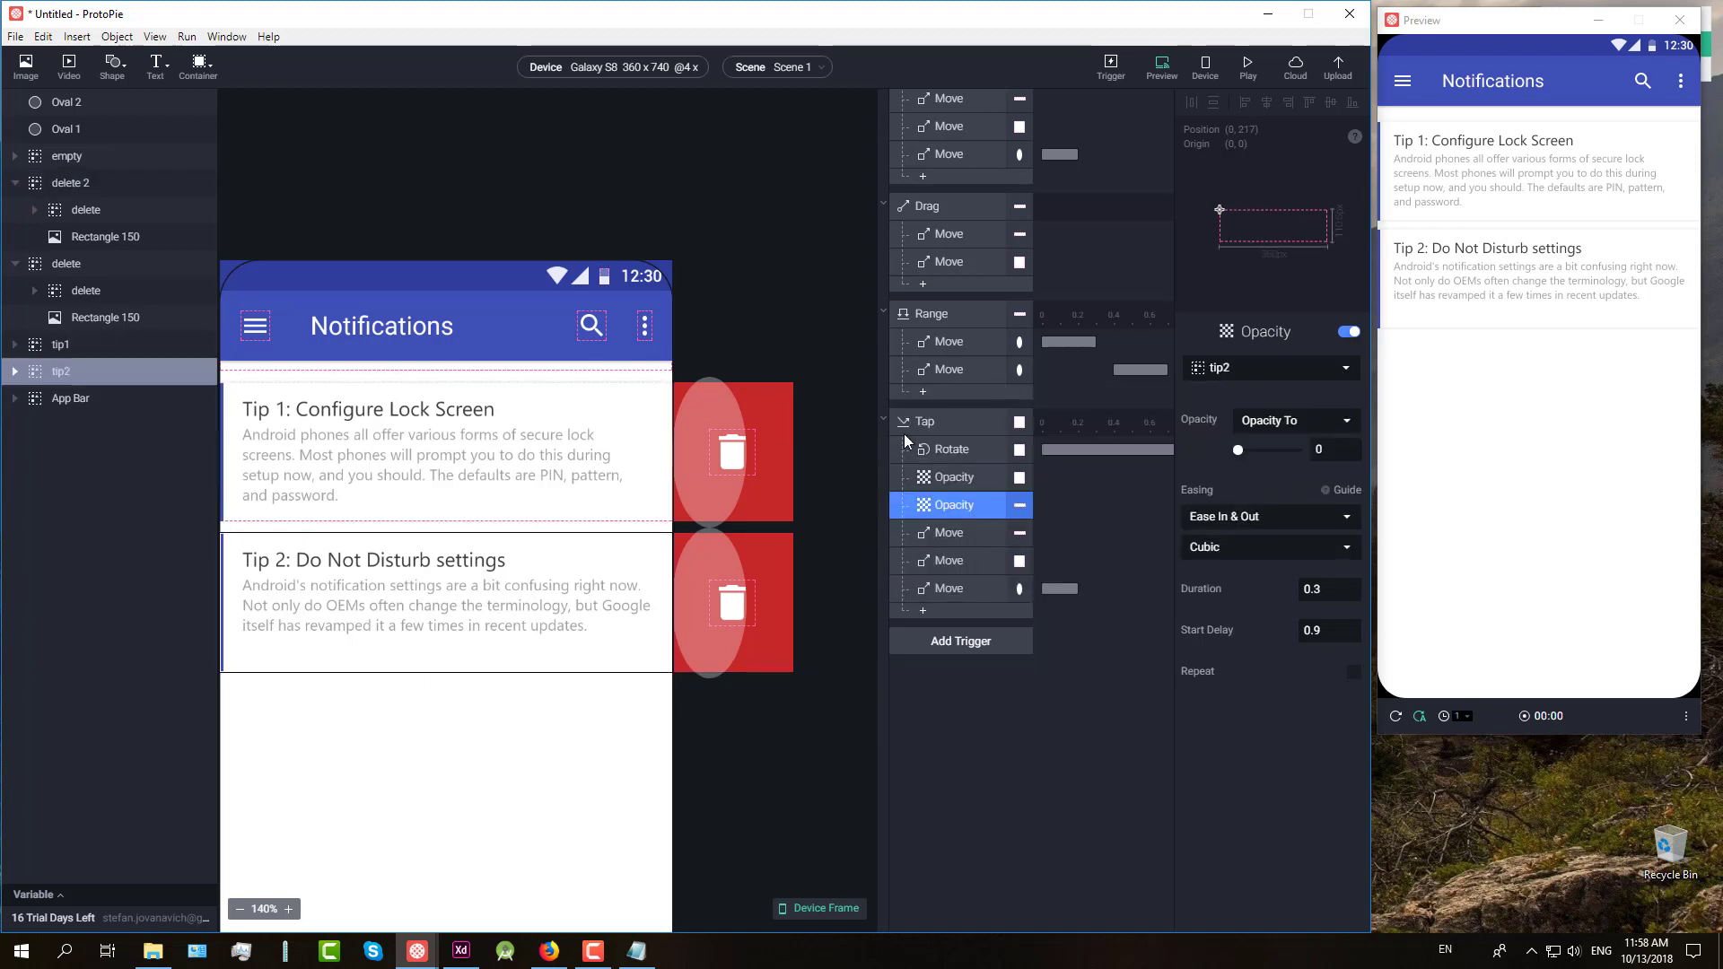
Step: Delete the three Move responses from the delete 2 Tap trigger, keeping only its Rotate and Opacity responses
{"action": "left_click", "coordinate": [958, 535]}
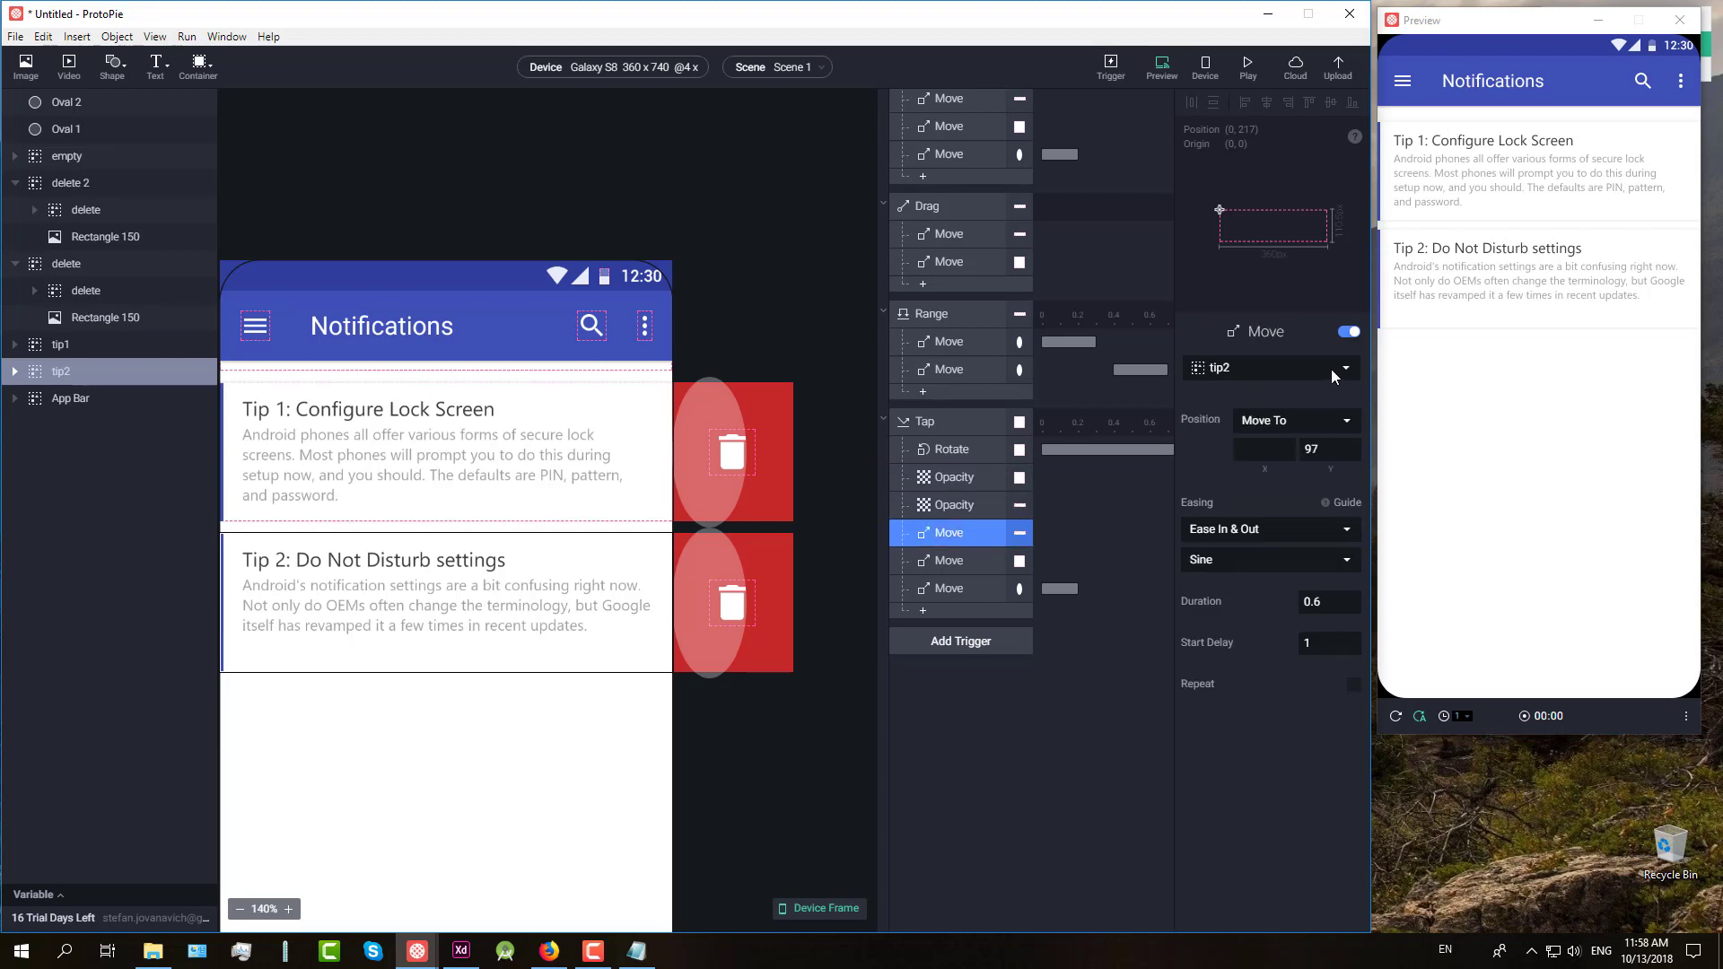
{"action": "key", "text": "Delete"}
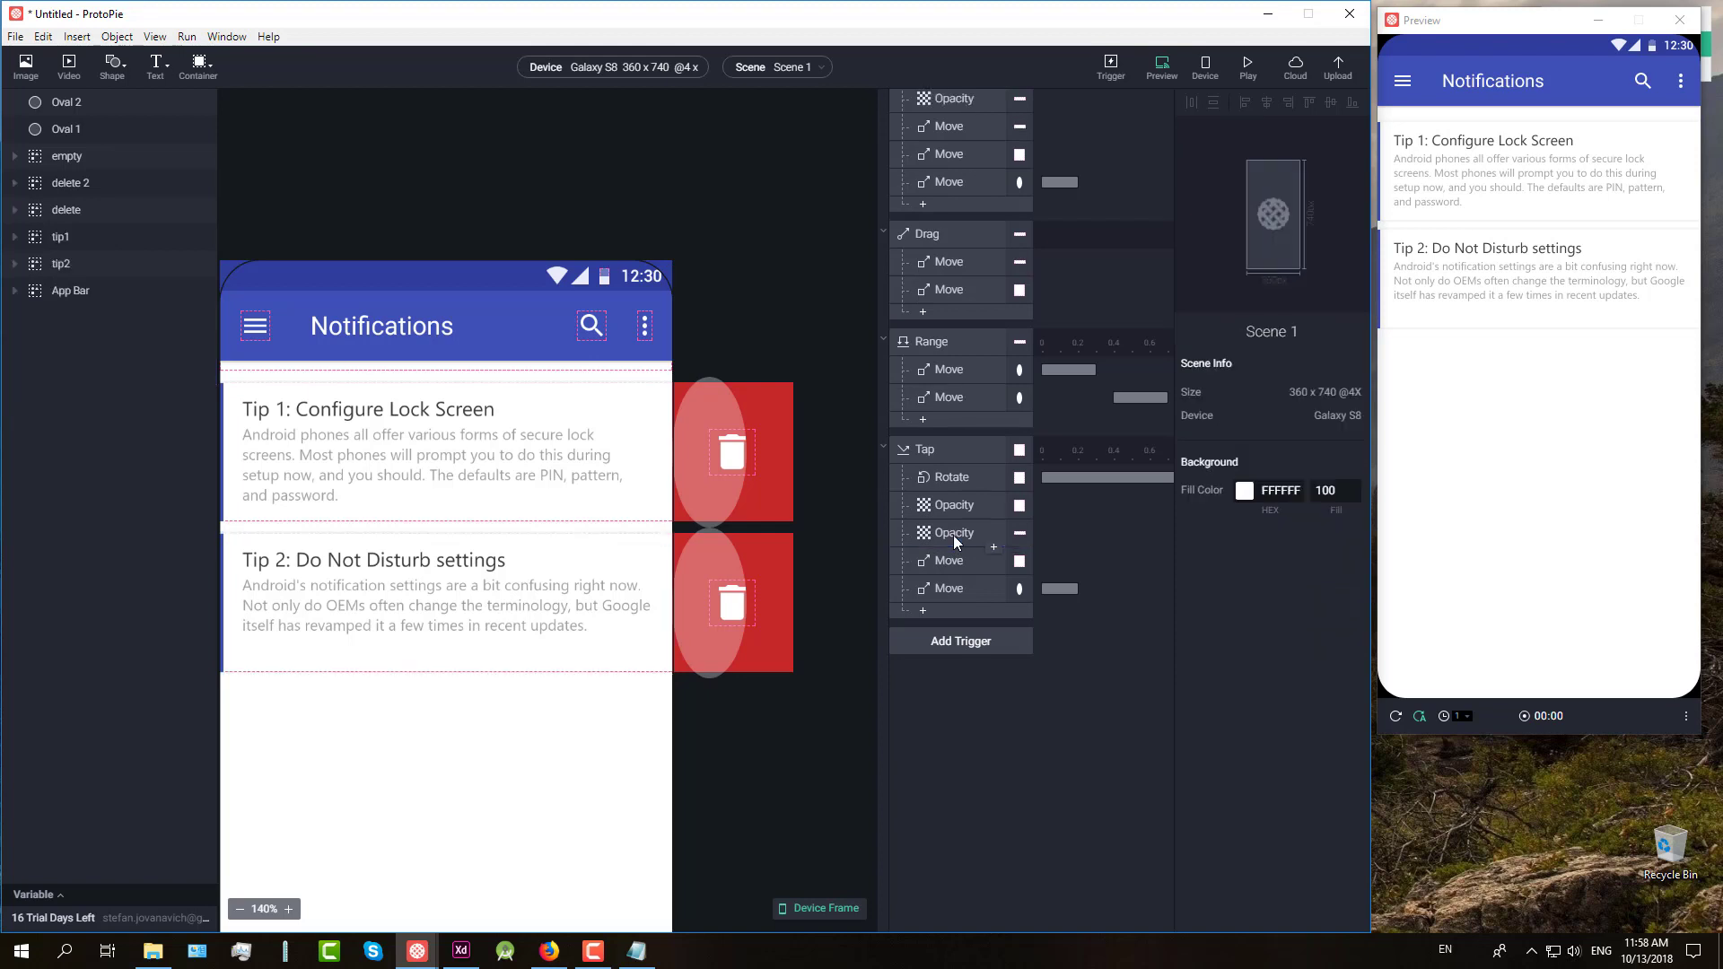
{"action": "left_click", "coordinate": [947, 563]}
{"action": "key", "text": "Delete"}
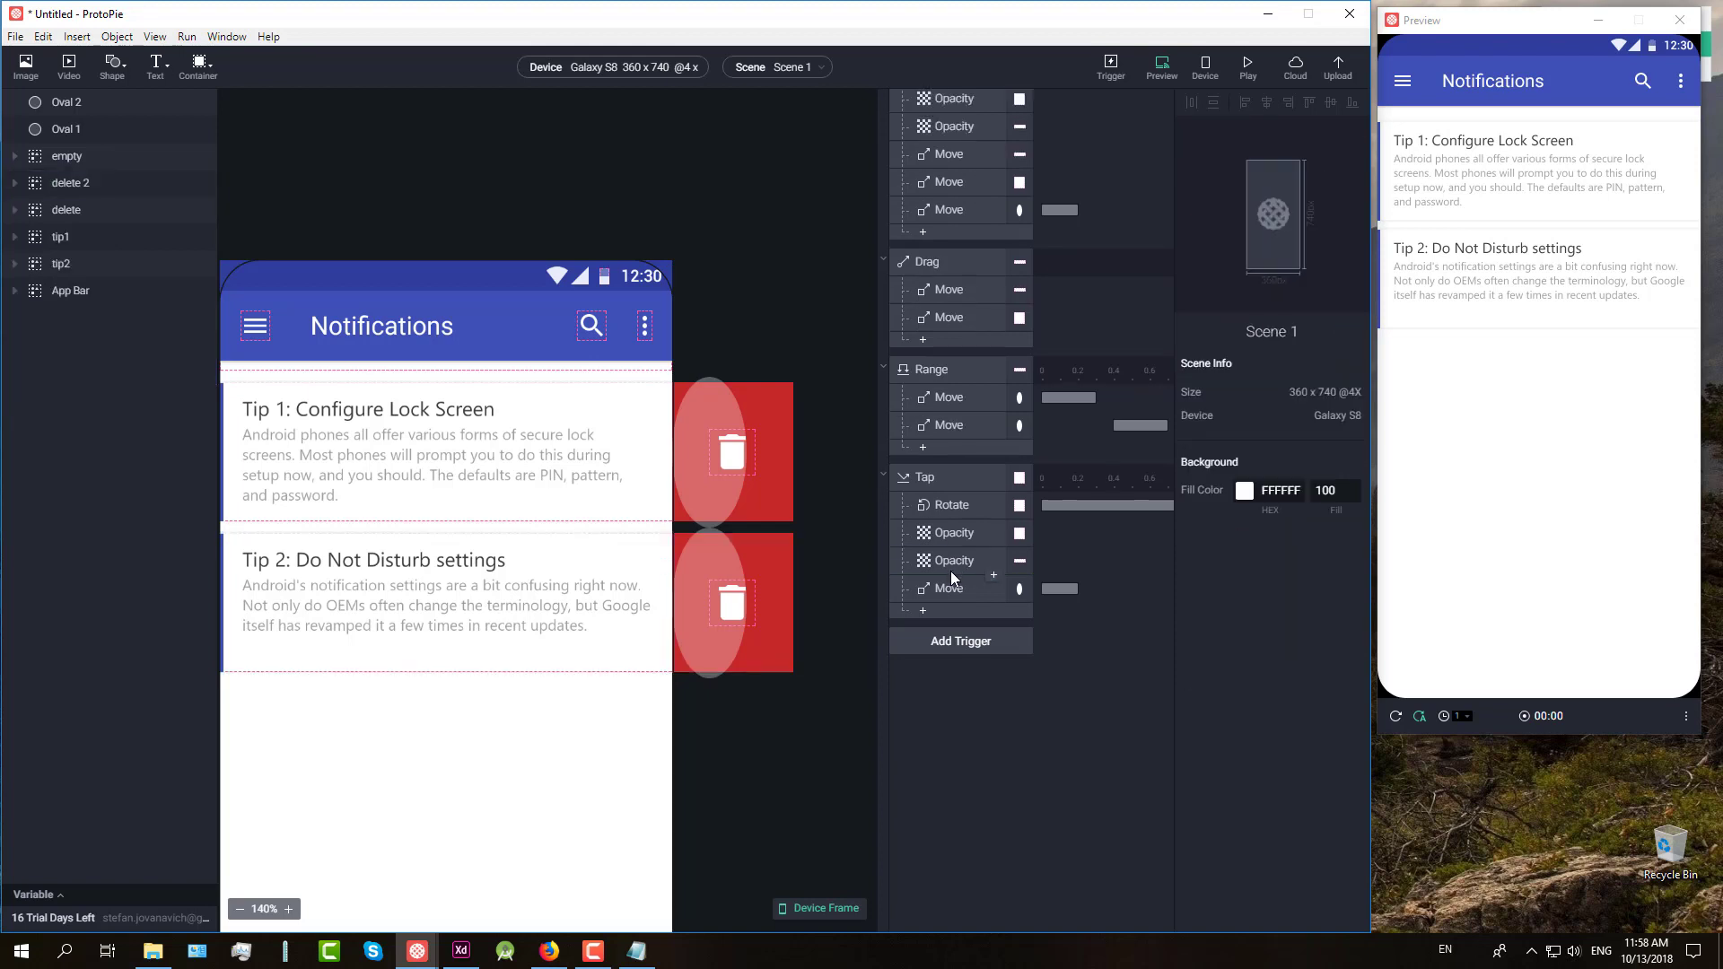
{"action": "left_click", "coordinate": [953, 588]}
{"action": "key", "text": "Delete"}
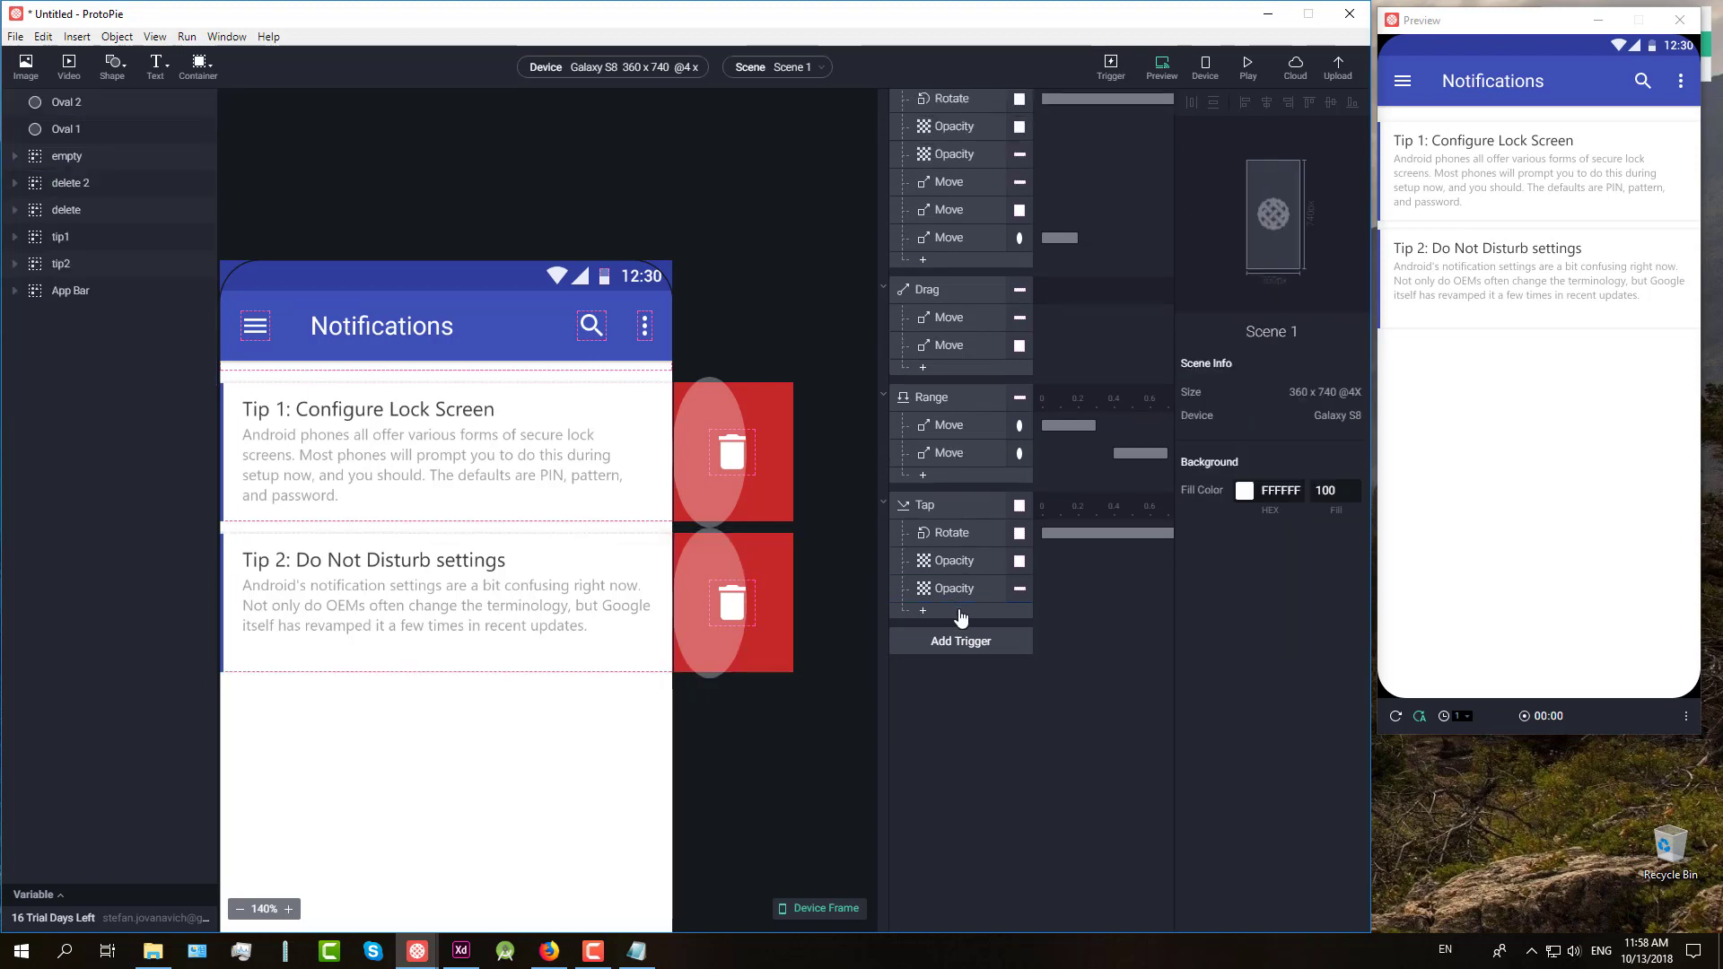
Step: Test the preview by swiping and deleting Tip 1, then swiping and deleting Tip 2
{"action": "scroll", "coordinate": [1051, 500], "scroll_direction": "up", "scroll_amount": 3}
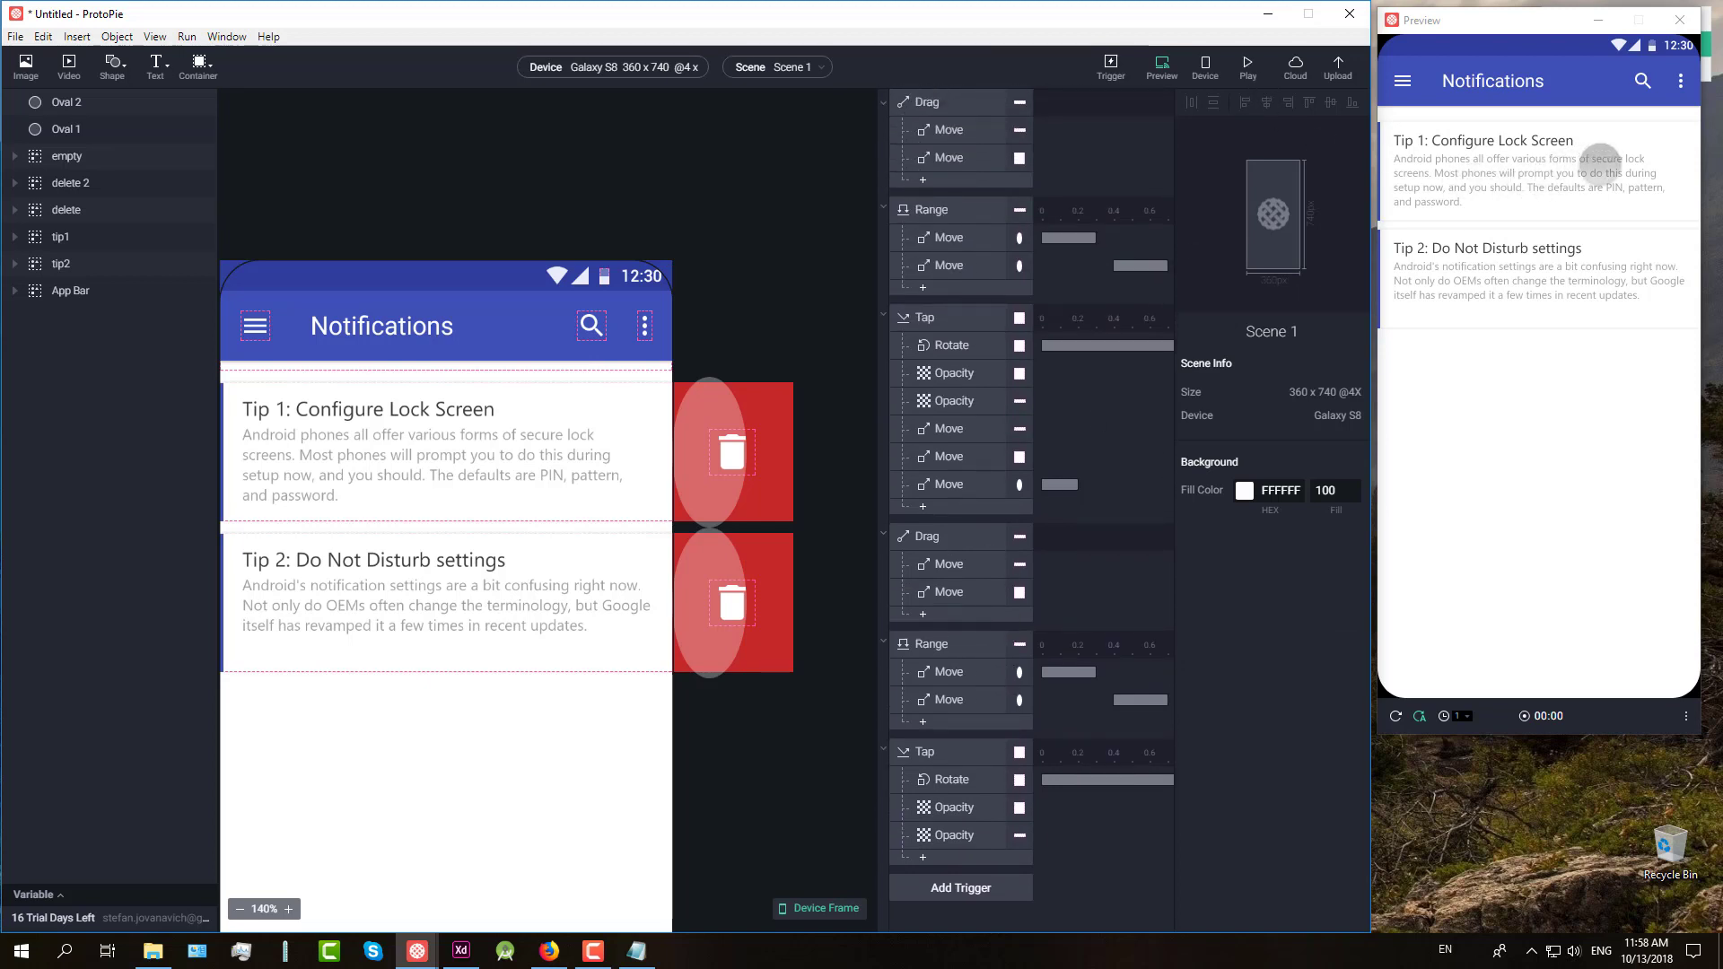
{"action": "left_click_drag", "start_coordinate": [1600, 158], "coordinate": [1462, 180]}
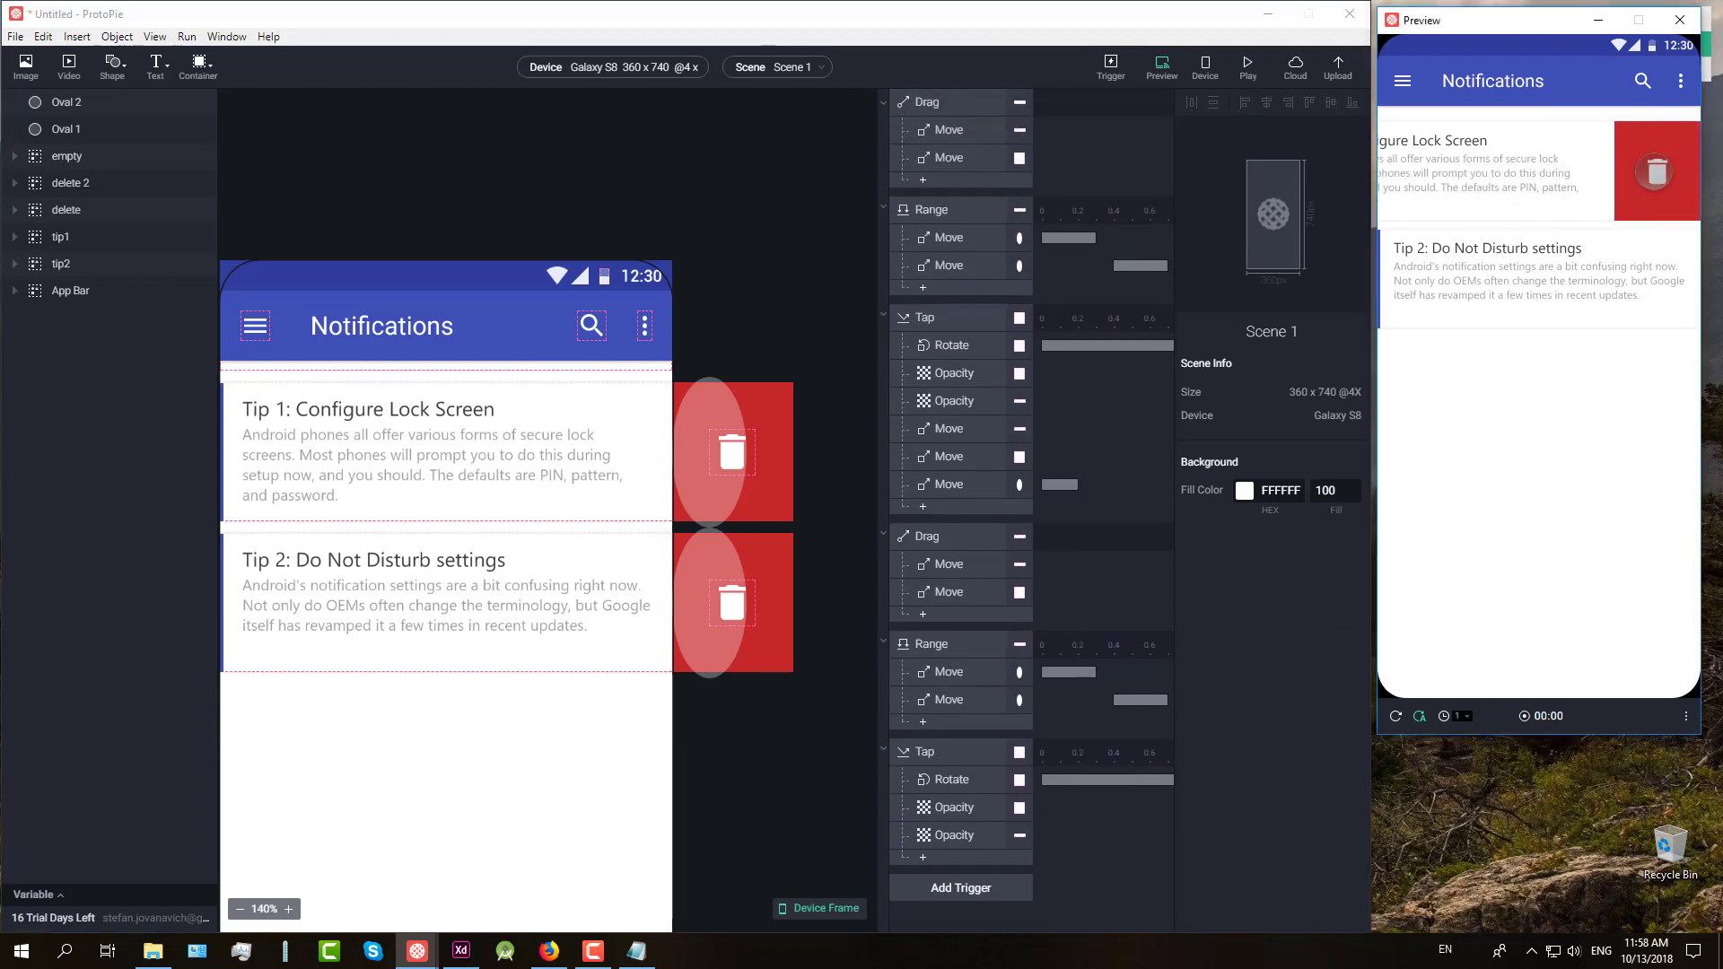
{"action": "left_click", "coordinate": [1656, 171]}
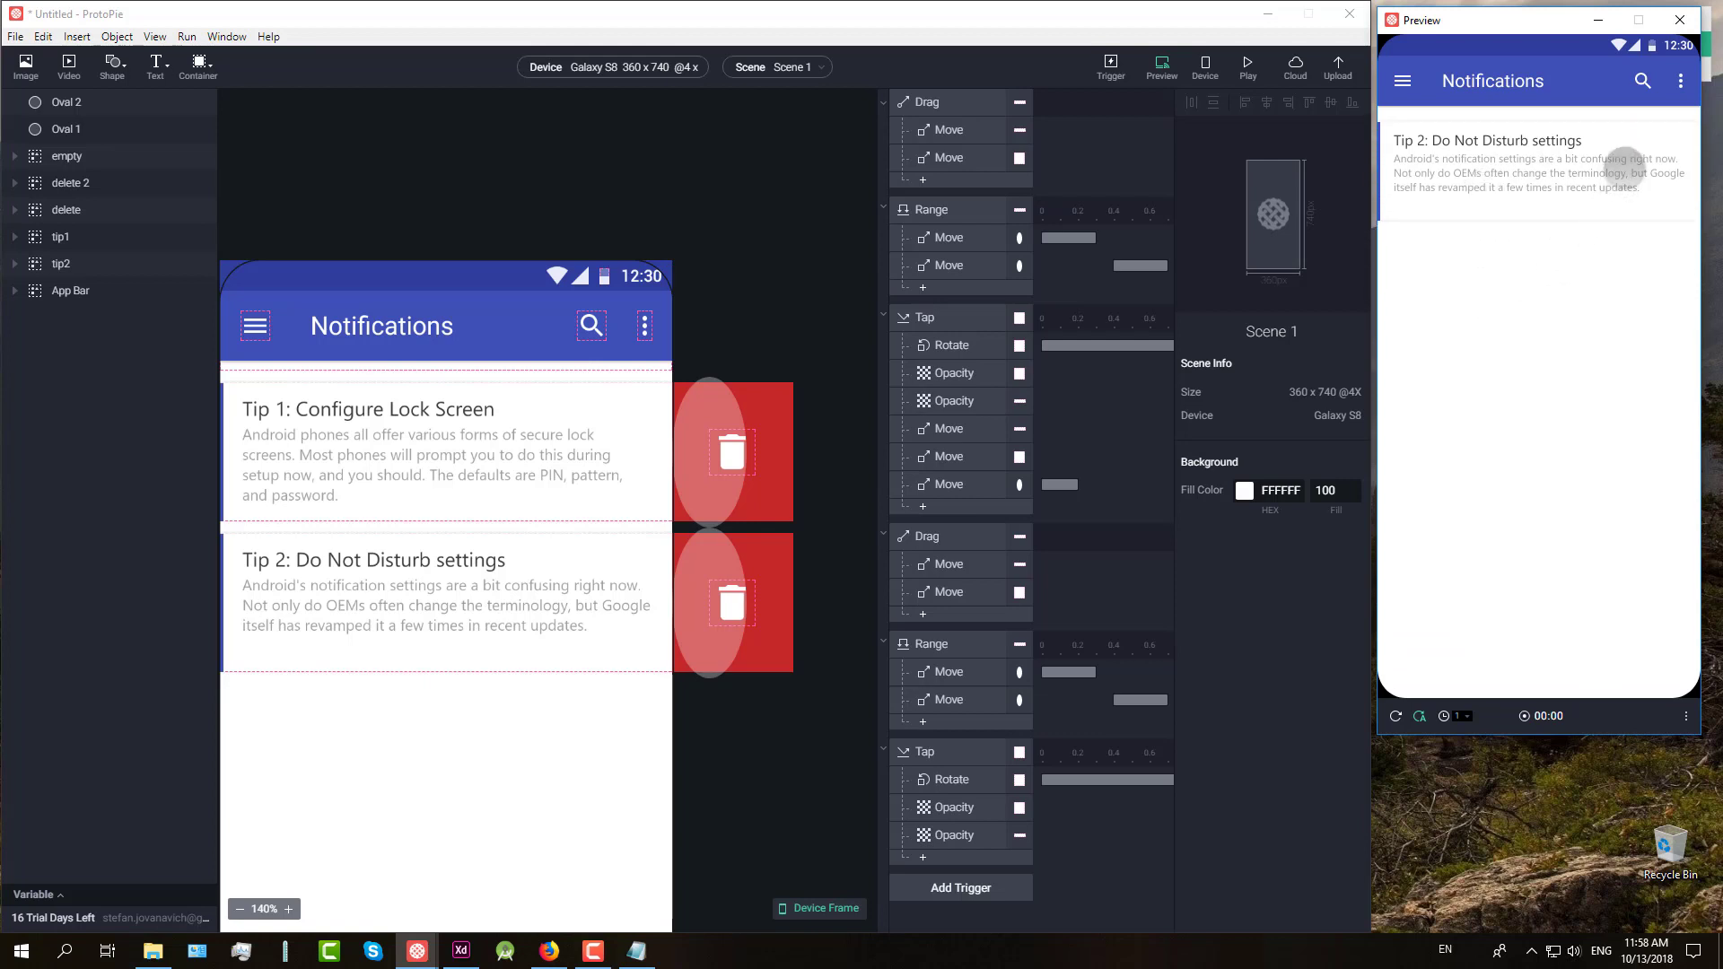
{"action": "left_click_drag", "start_coordinate": [1625, 167], "coordinate": [1430, 192]}
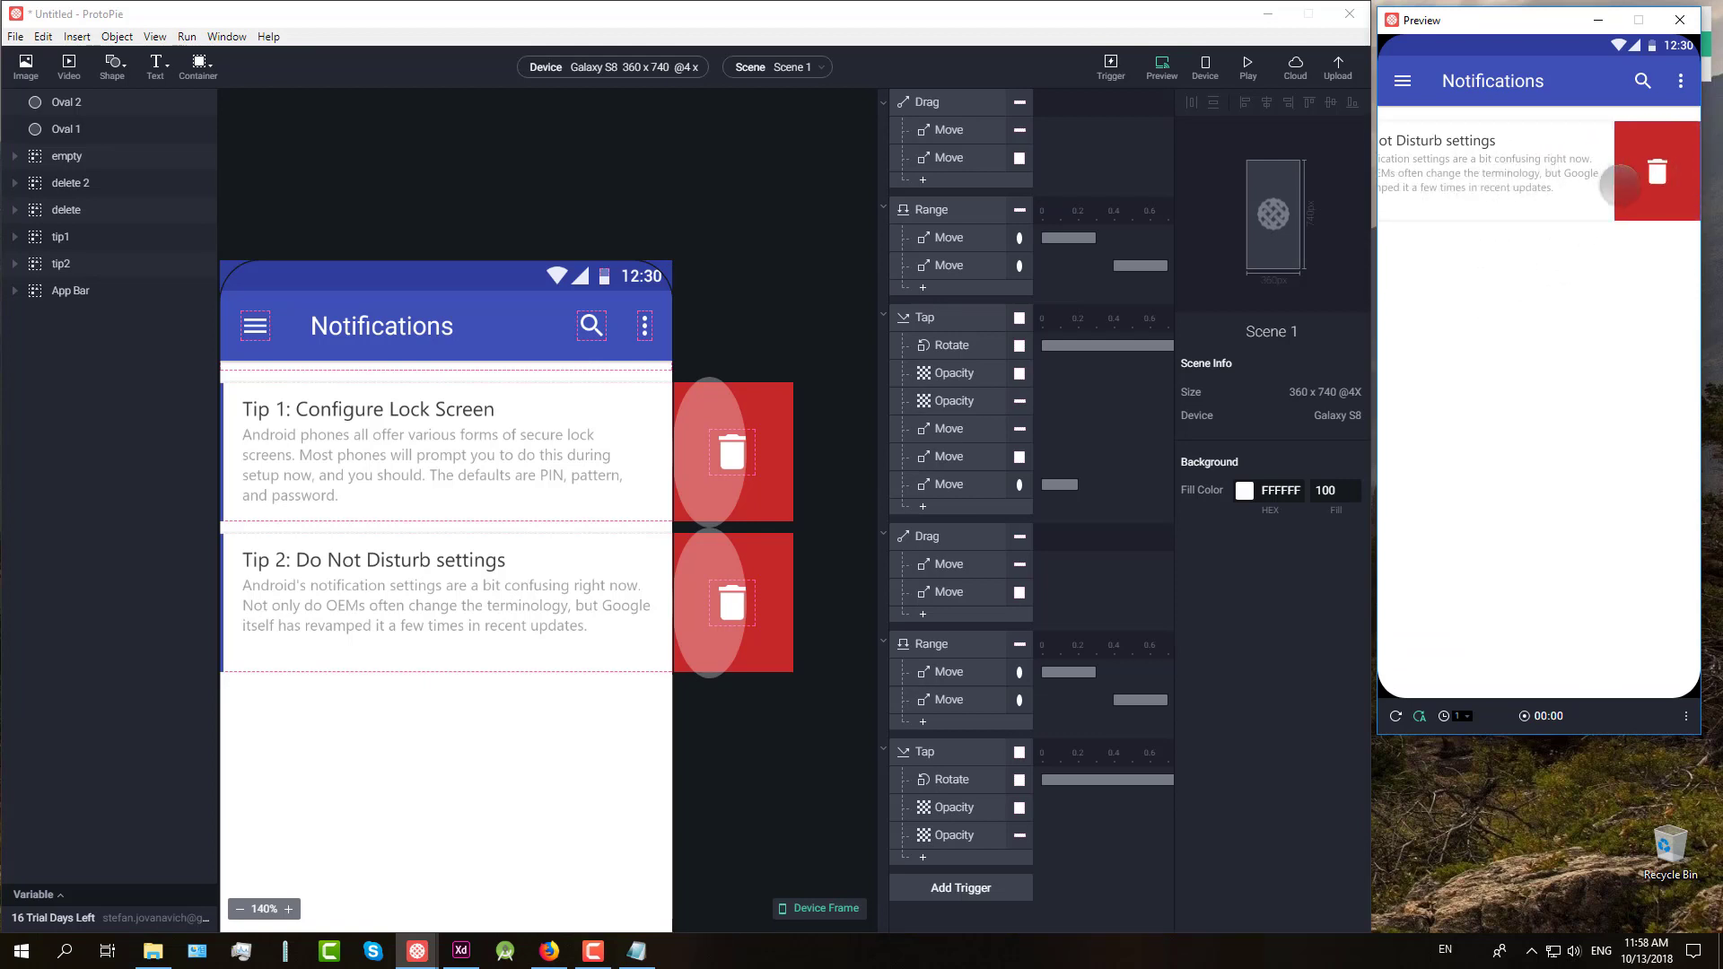
{"action": "left_click", "coordinate": [1658, 172]}
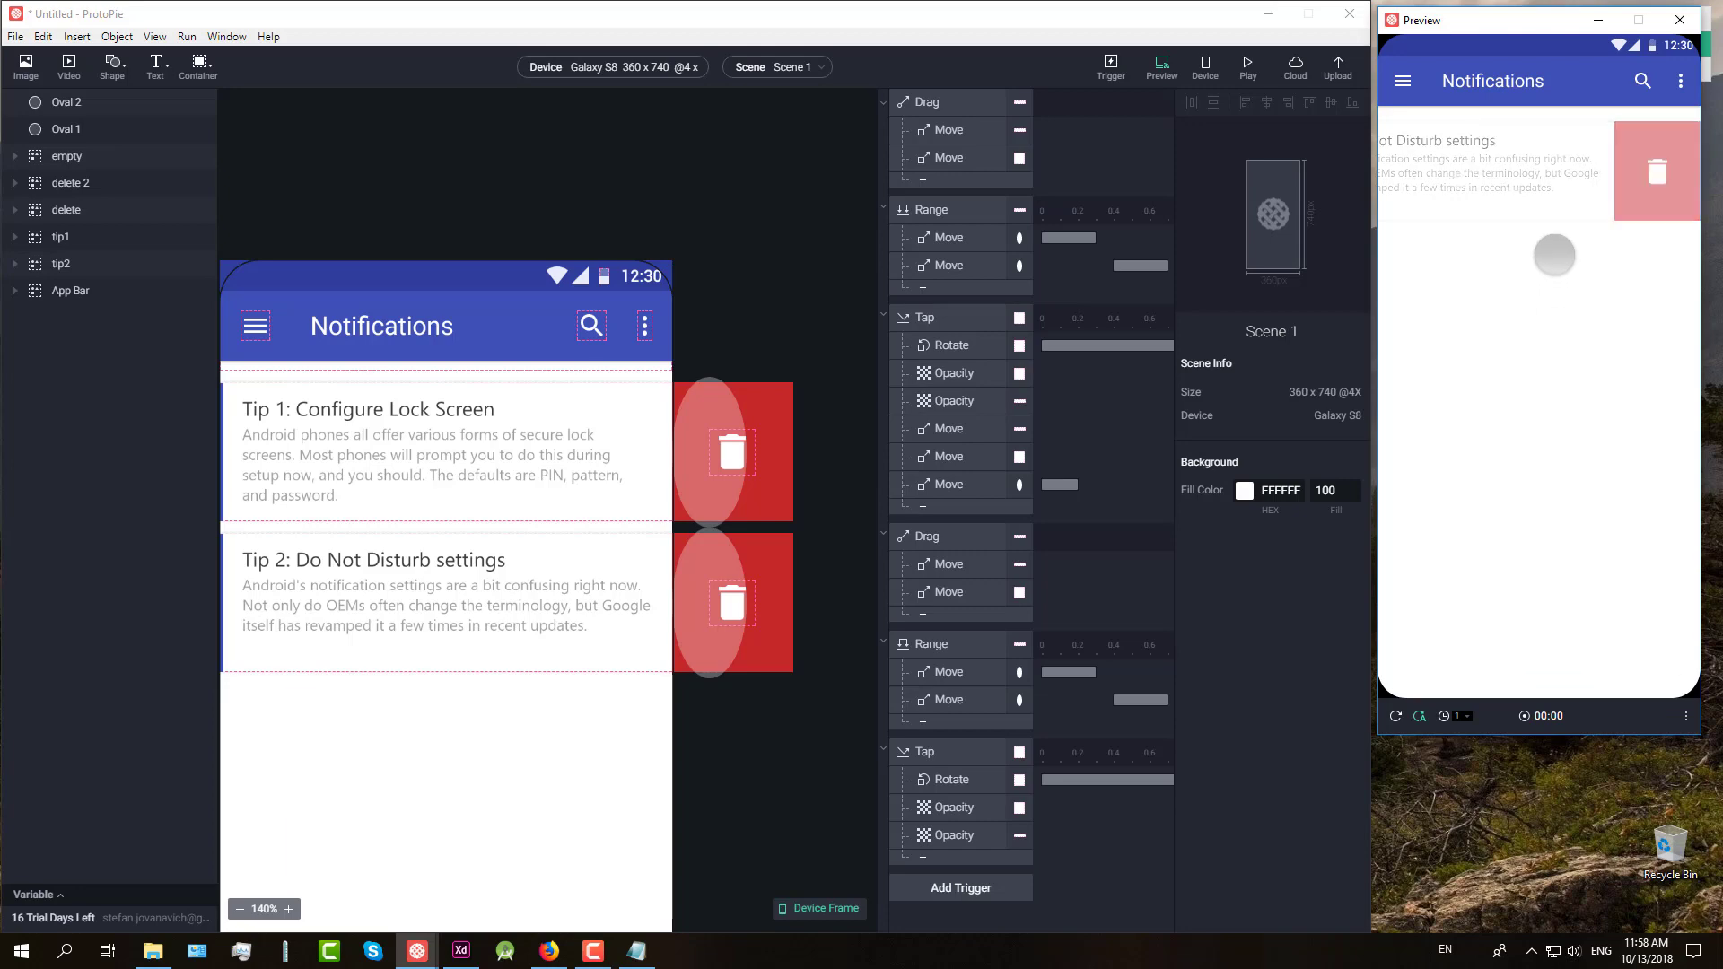
Step: Set the origin of the delete icon group nested inside delete 2 to its centre (50, 50)
{"action": "left_click", "coordinate": [60, 182]}
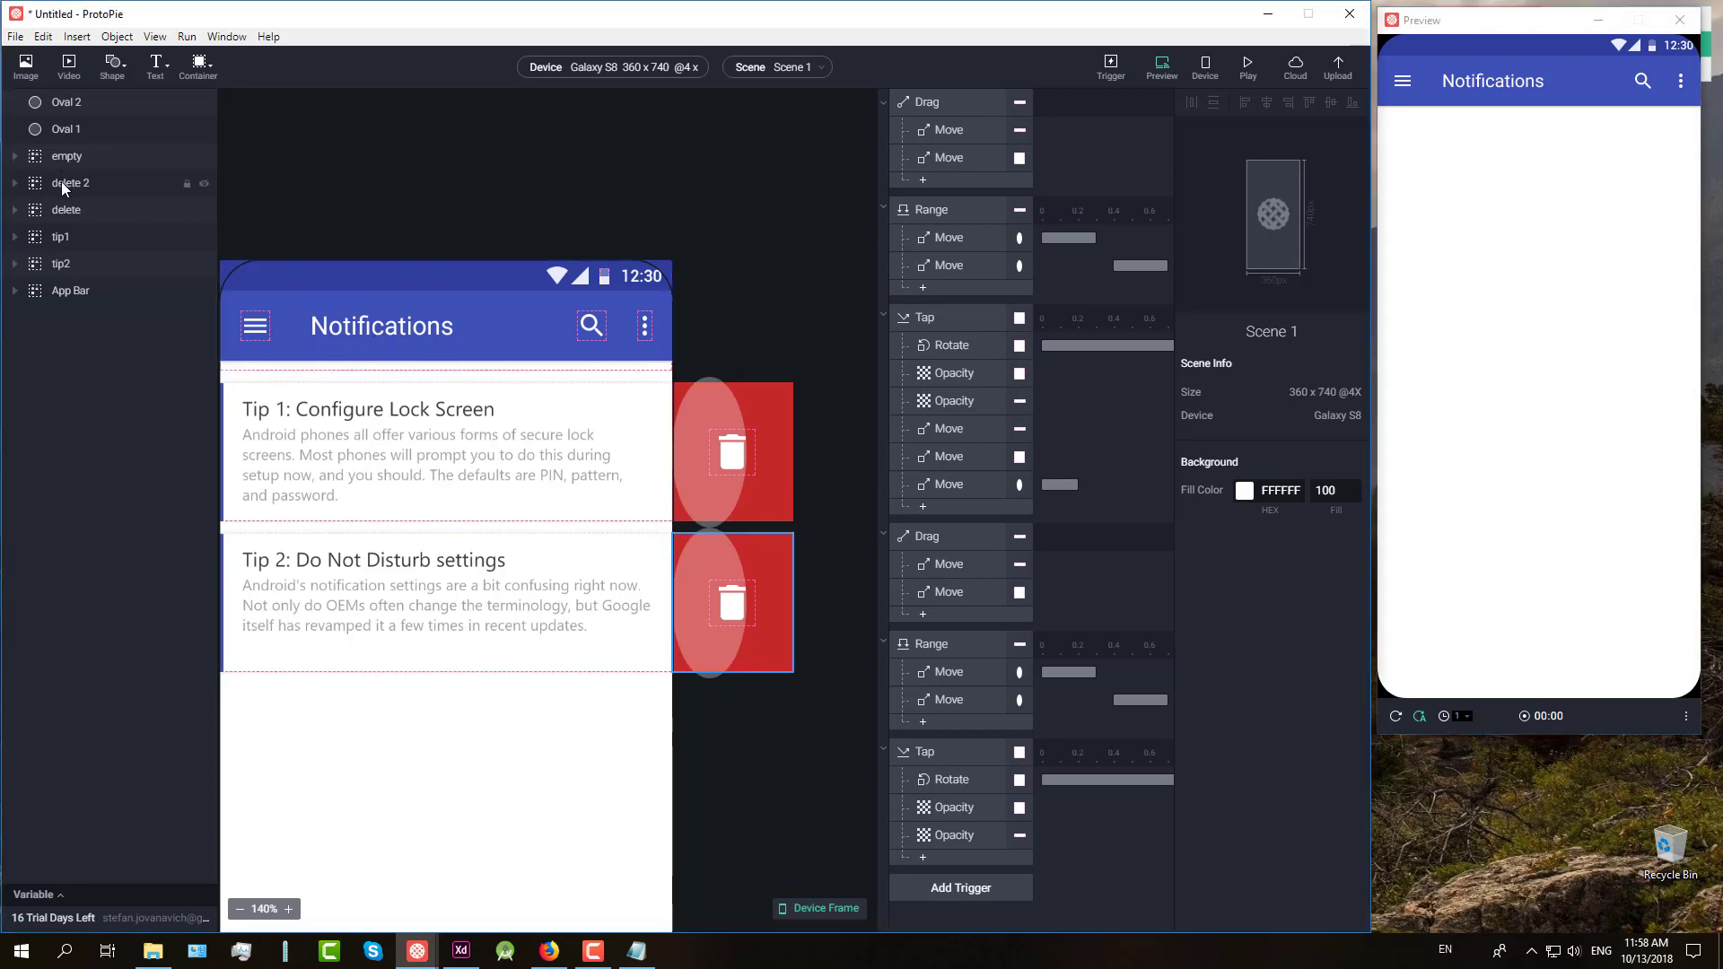
{"action": "left_click", "coordinate": [15, 183]}
{"action": "left_click", "coordinate": [72, 210]}
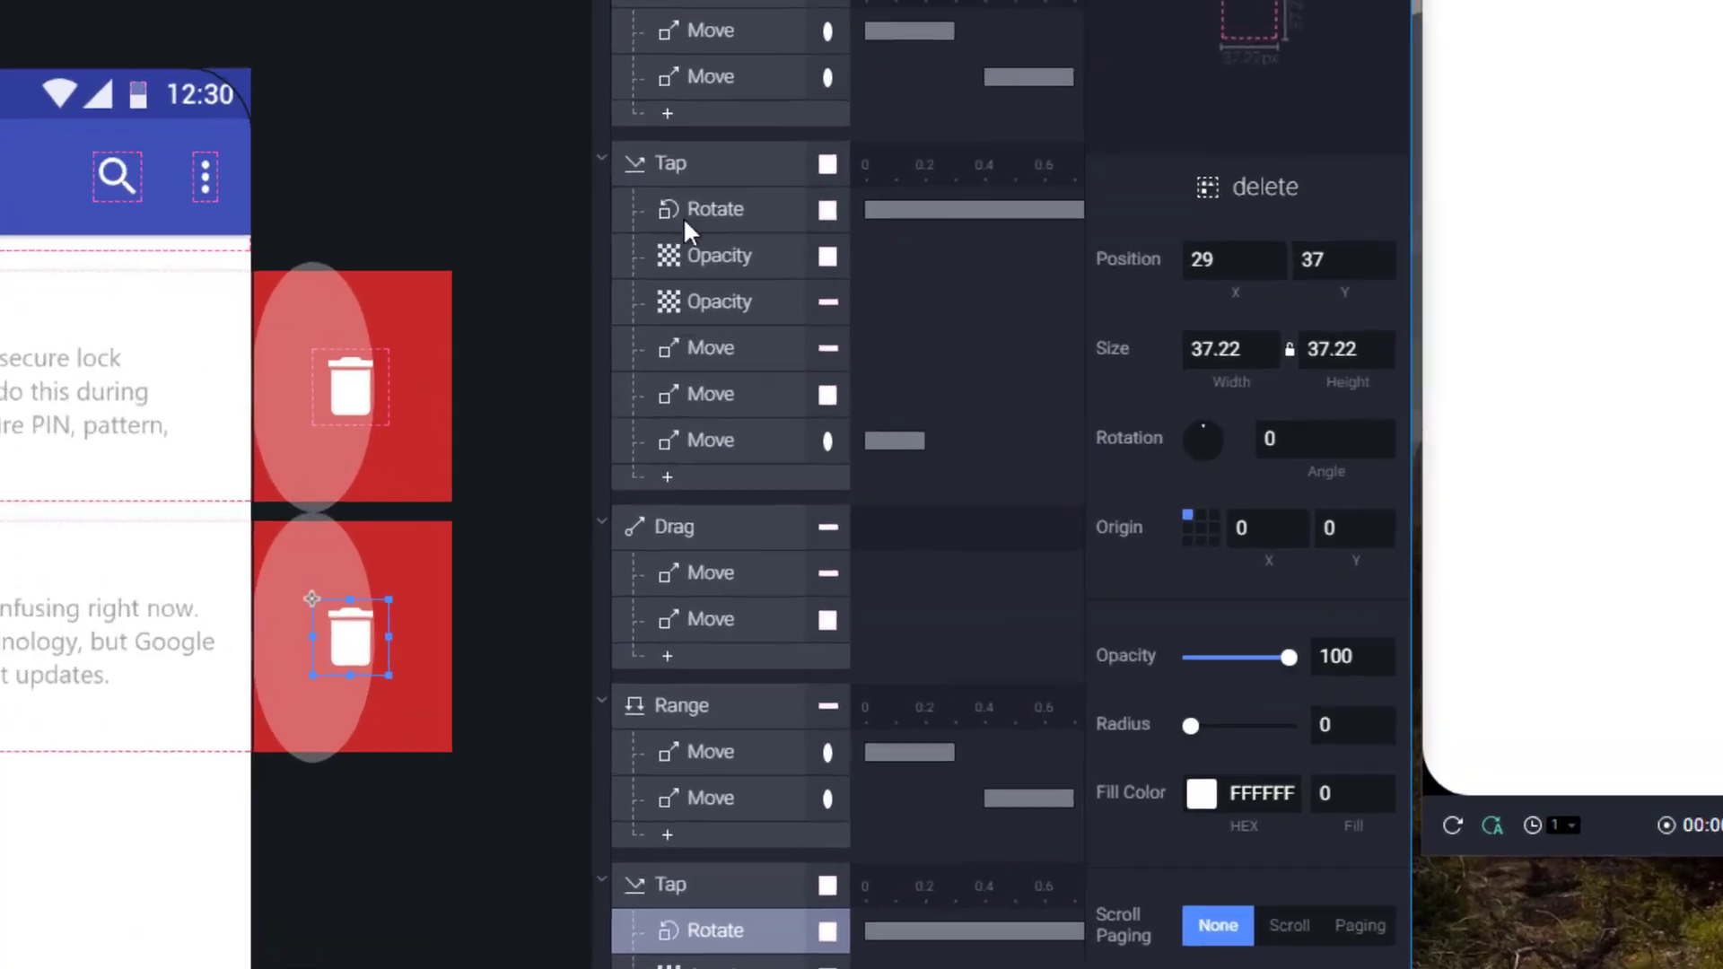
{"action": "left_click", "coordinate": [1199, 528]}
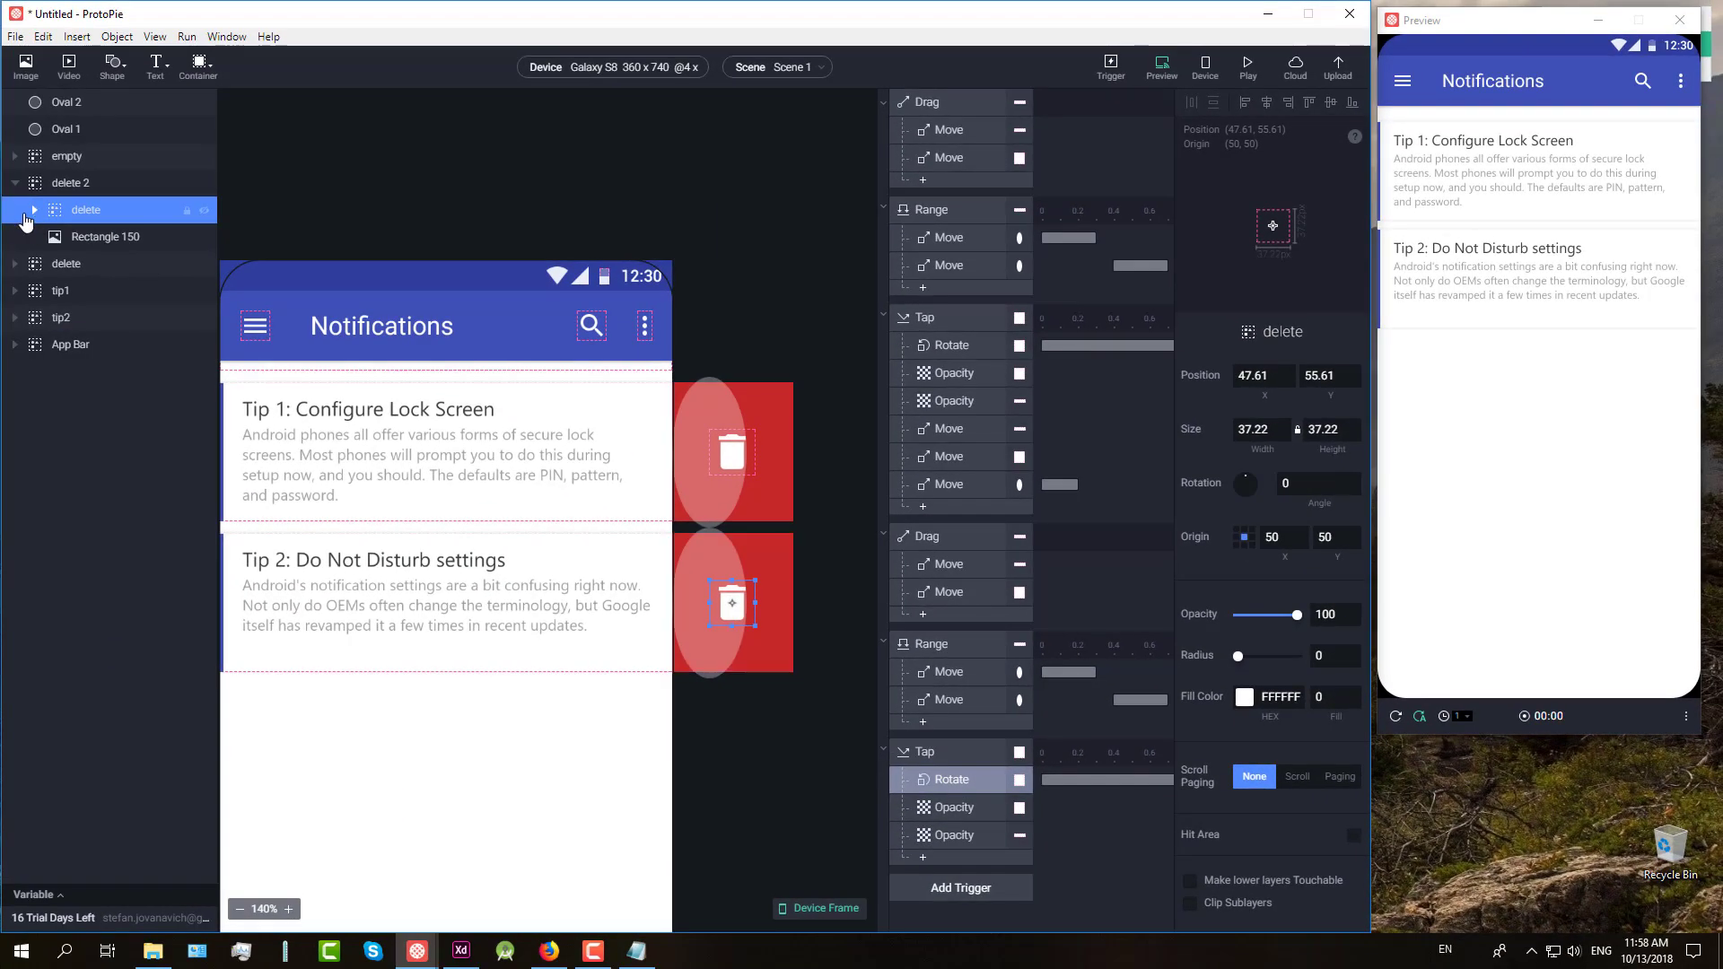
{"action": "left_click", "coordinate": [25, 210]}
{"action": "left_click", "coordinate": [15, 183]}
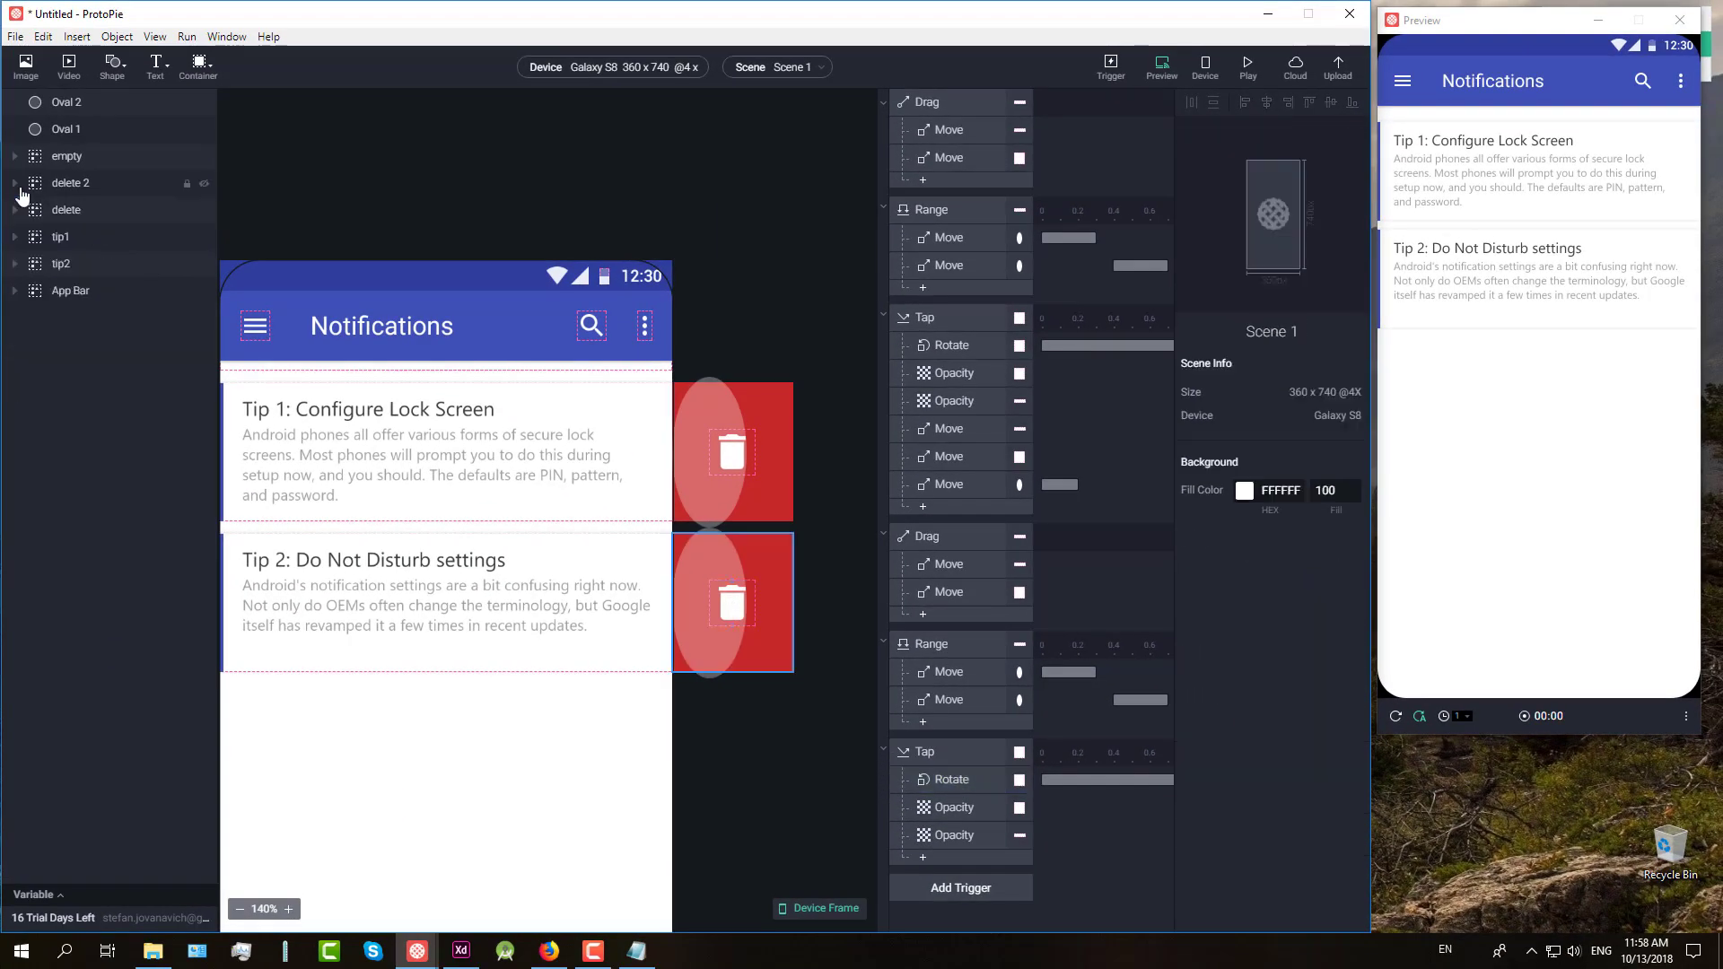
Step: Swipe and delete both tips in the preview again to check the delete 2 icon's rotation
{"action": "left_click_drag", "start_coordinate": [1598, 184], "coordinate": [1402, 186]}
{"action": "left_click", "coordinate": [1615, 192]}
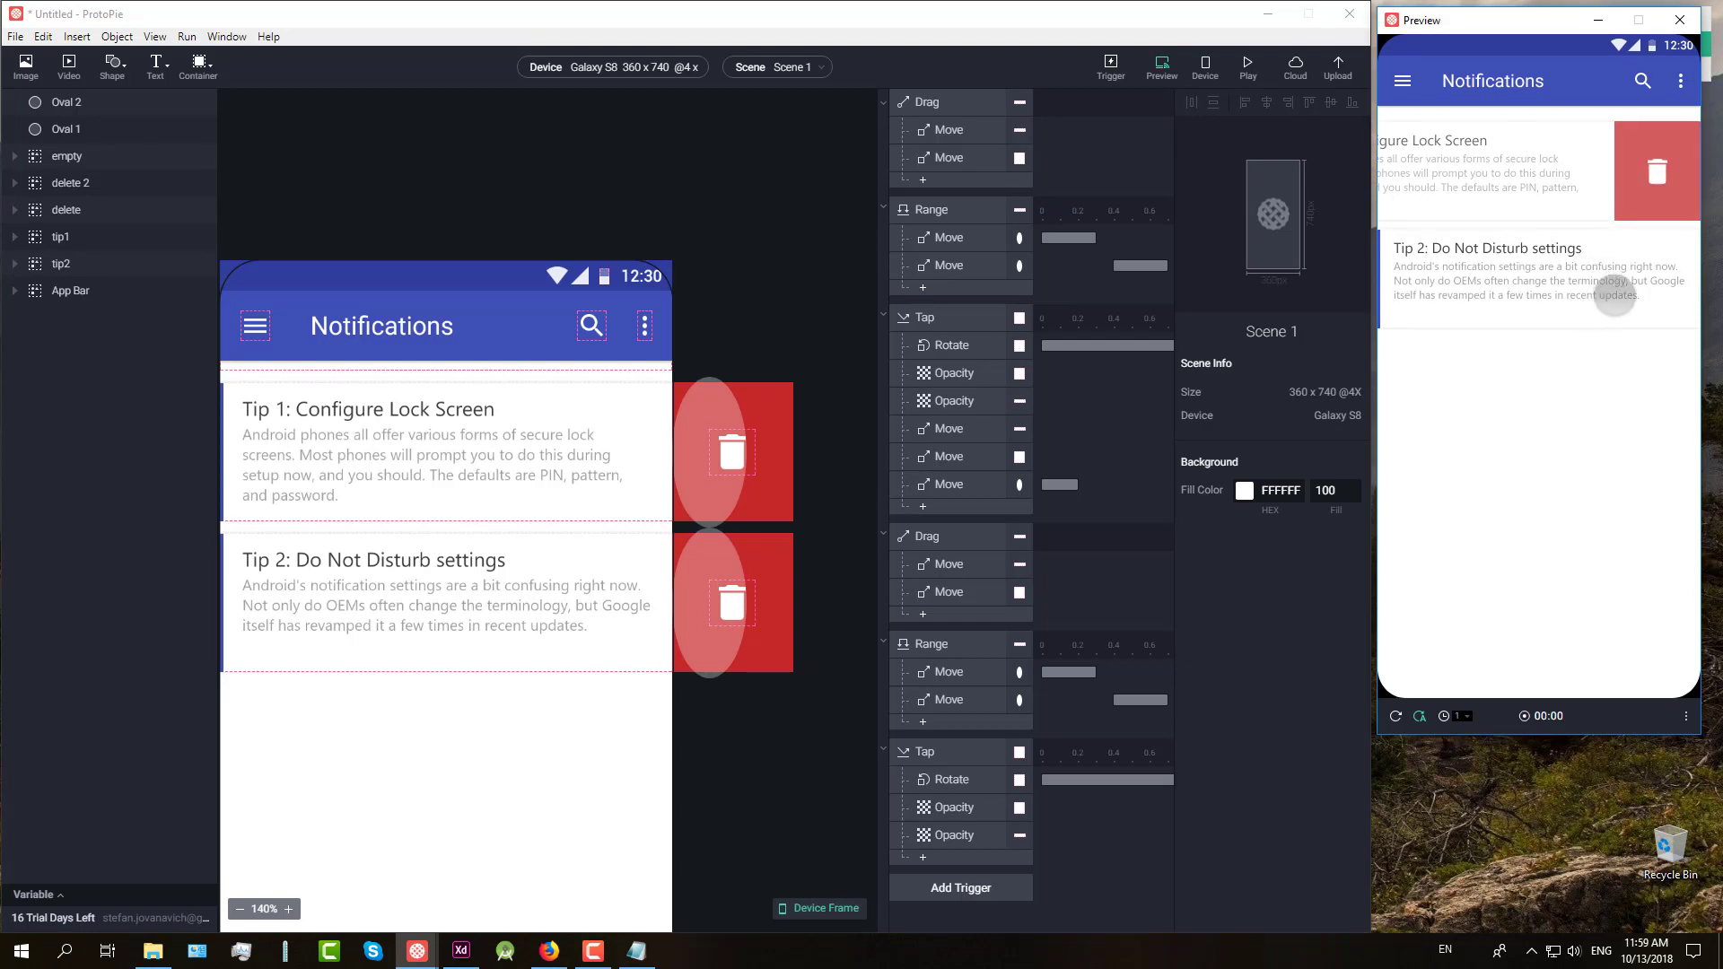
{"action": "left_click_drag", "start_coordinate": [1608, 186], "coordinate": [1401, 199]}
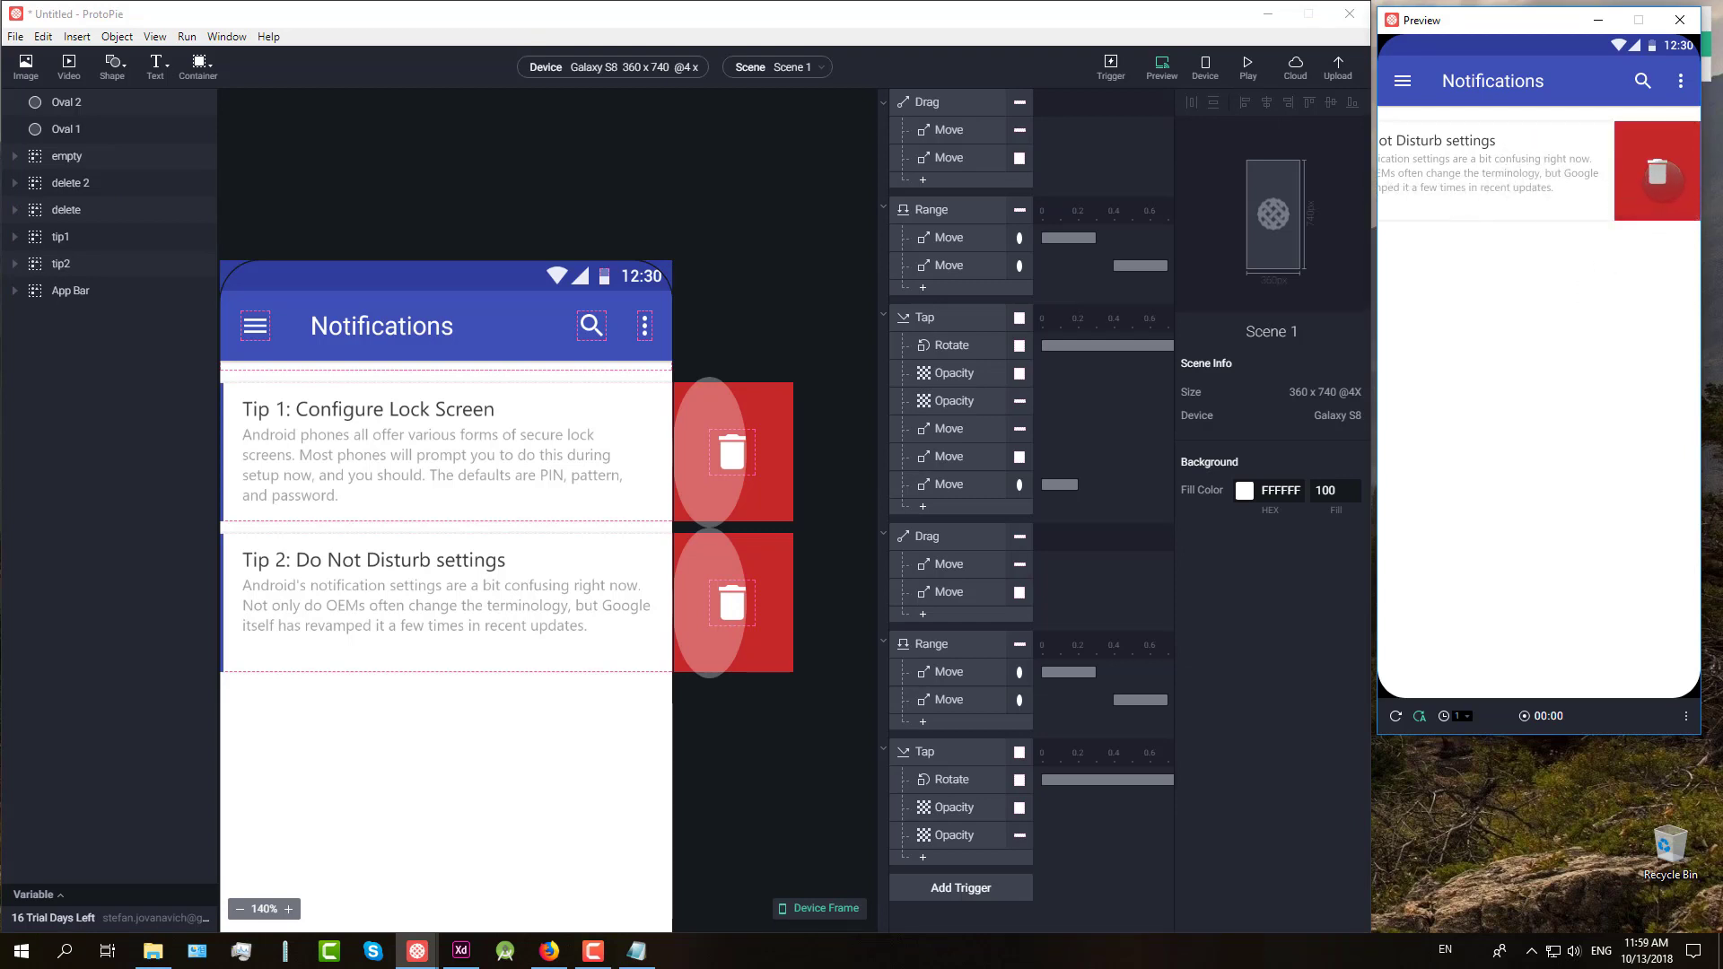
{"action": "left_click", "coordinate": [1657, 175]}
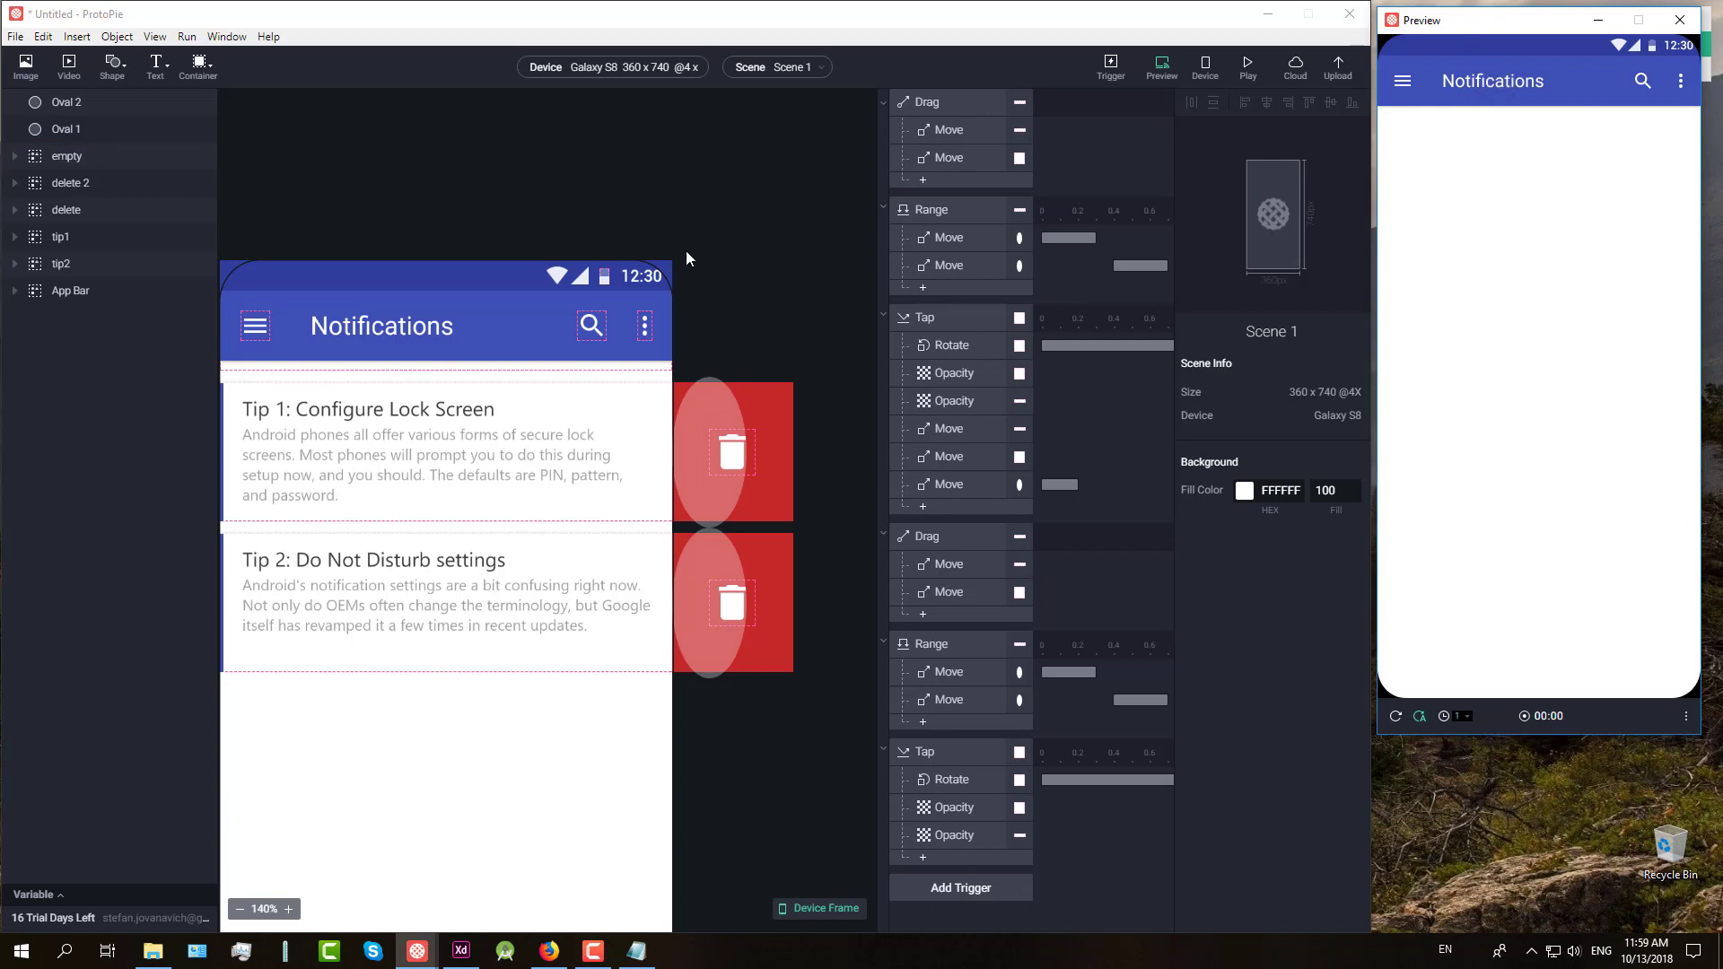
Step: Add an Opacity response for the empty group to the delete 2 Tap trigger, with opacity to 100 and duration 0.8
{"action": "left_click", "coordinate": [72, 157]}
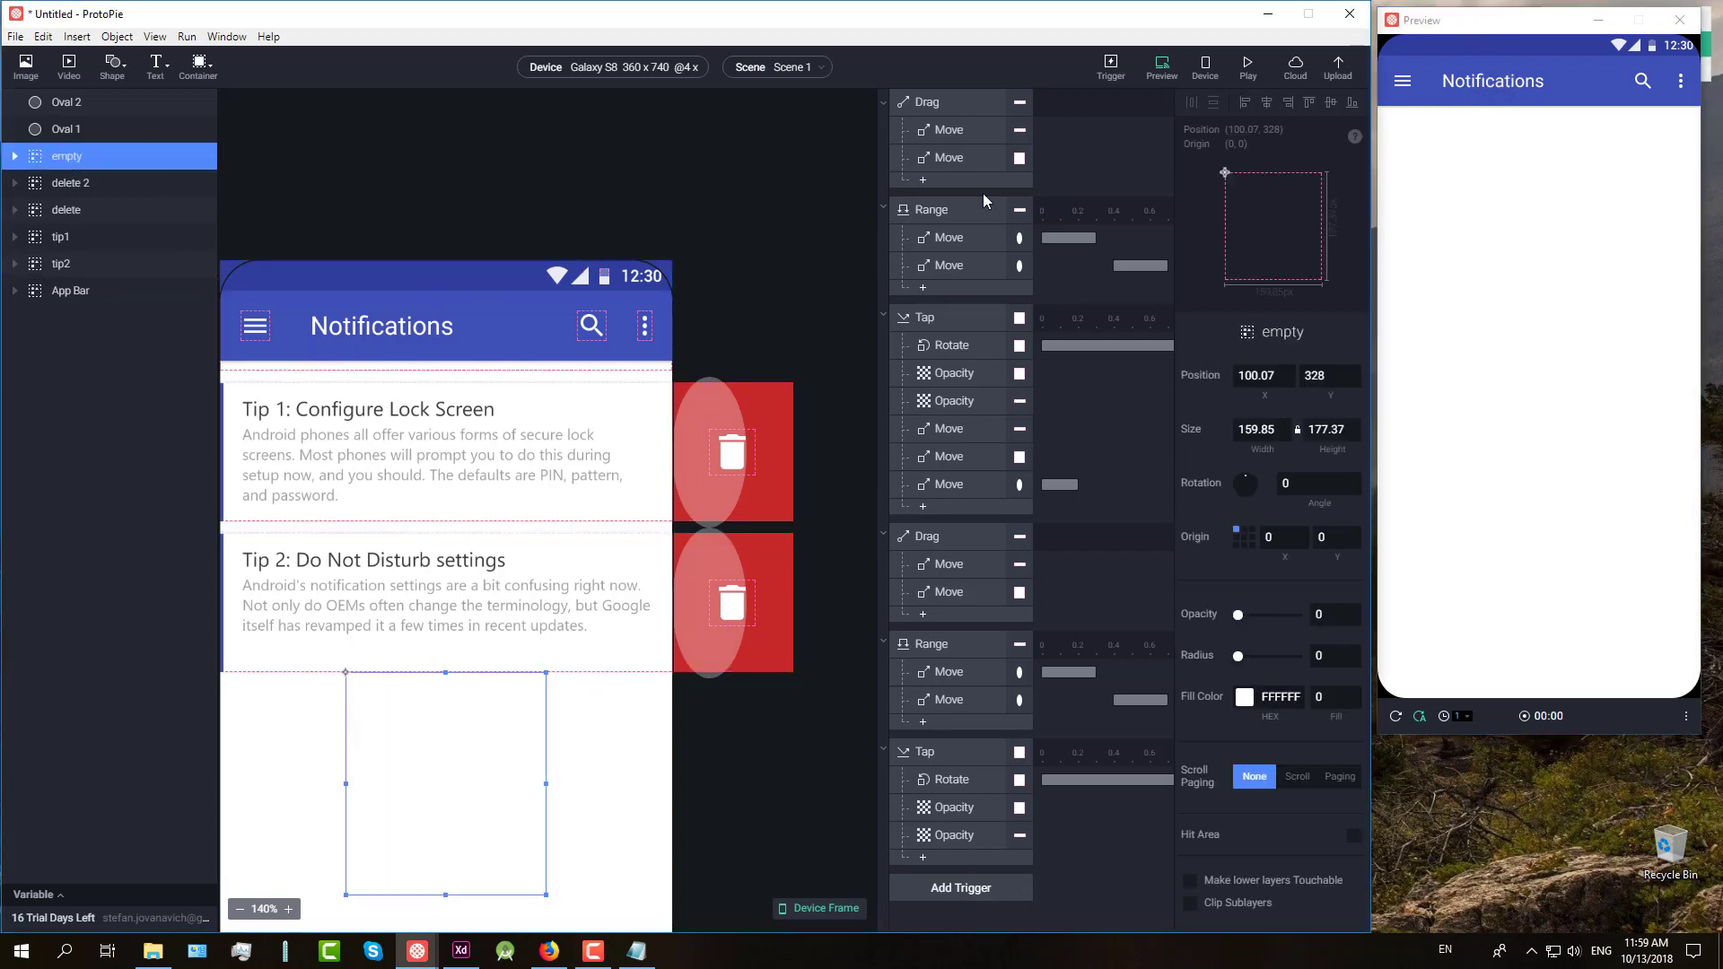
{"action": "left_click", "coordinate": [926, 859]}
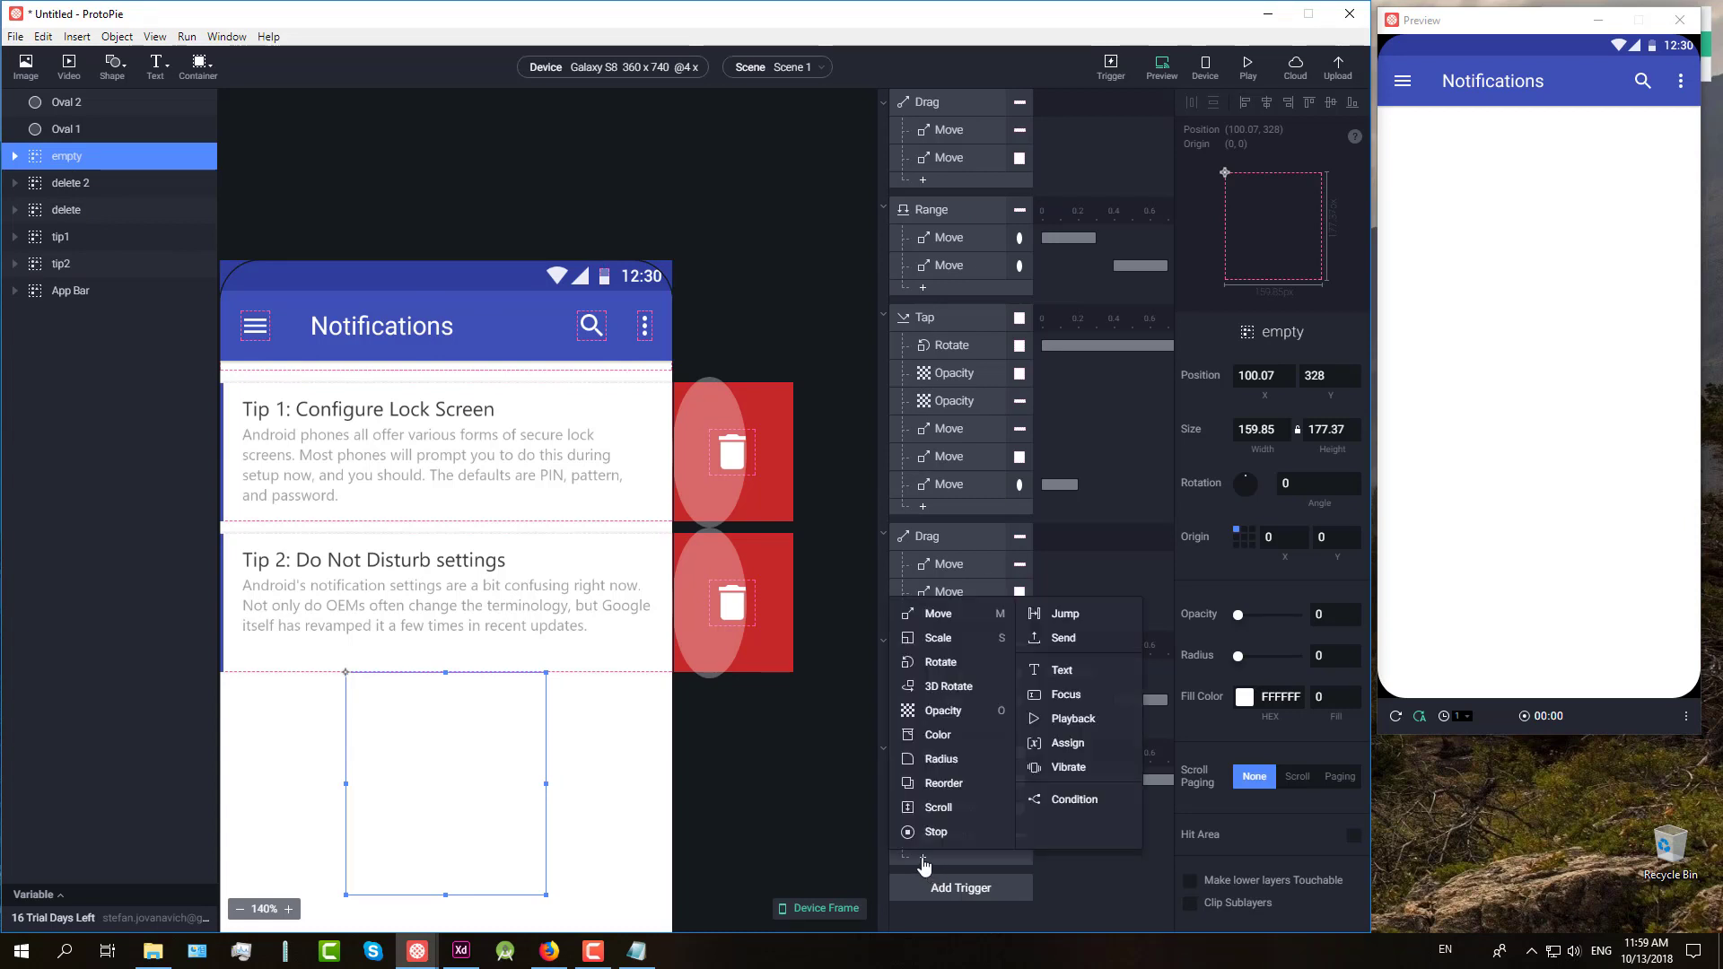
{"action": "left_click", "coordinate": [943, 711]}
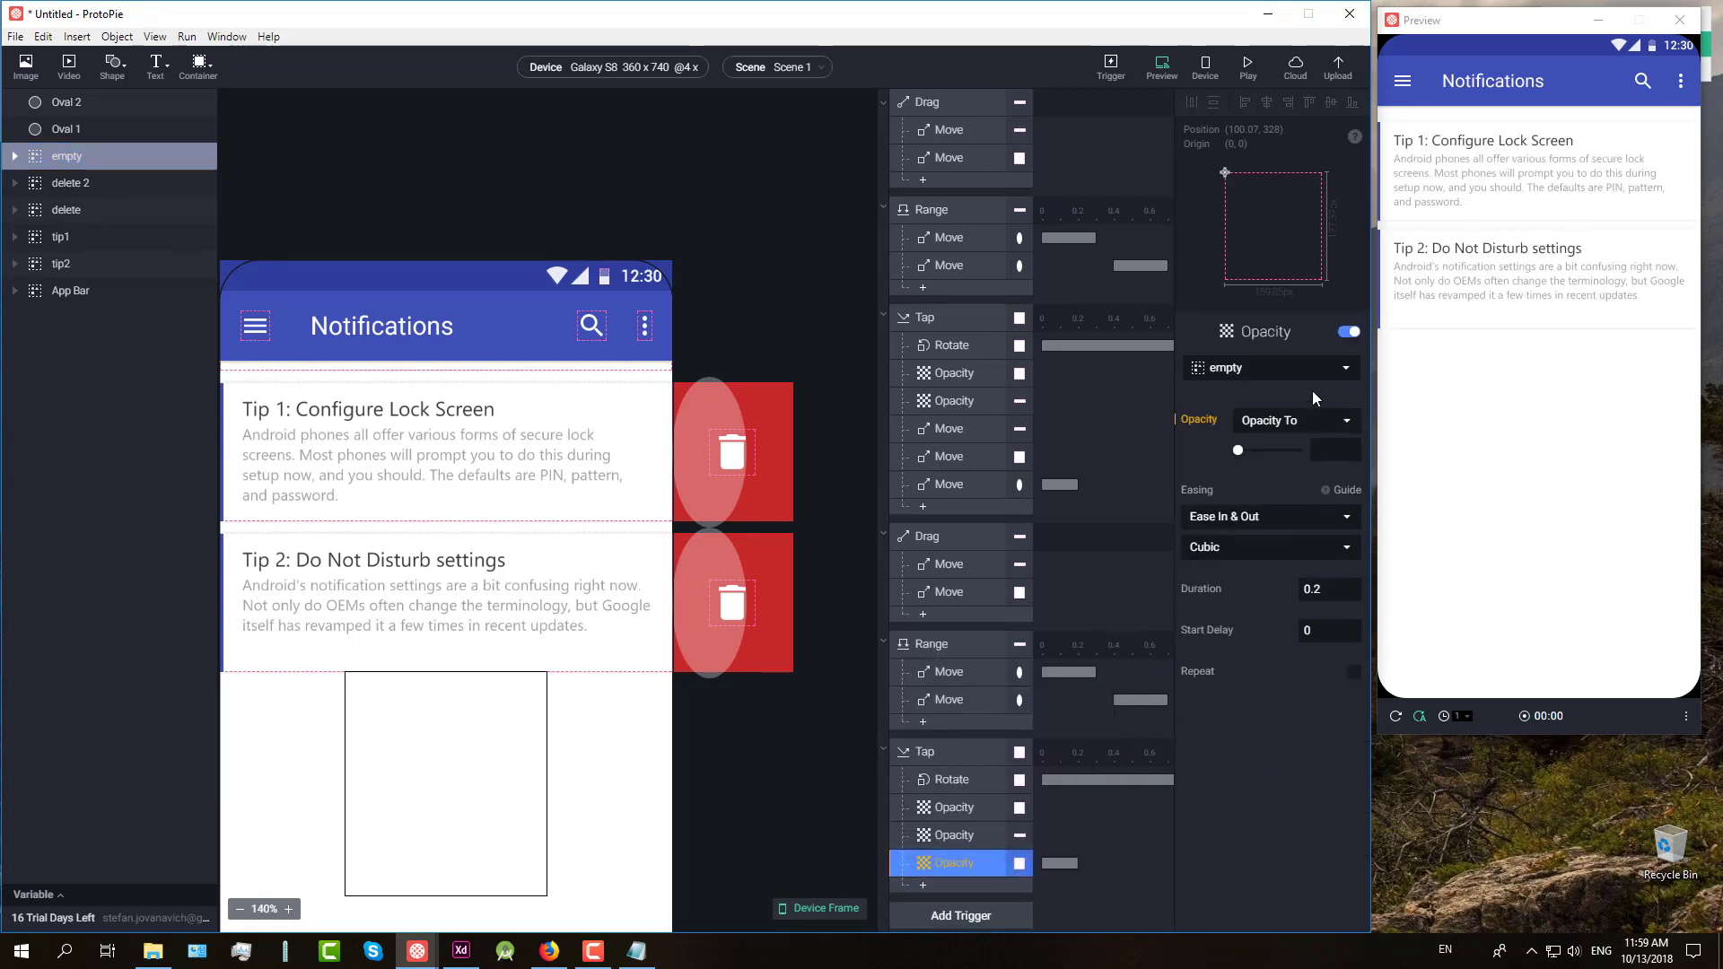
{"action": "left_click", "coordinate": [1330, 450]}
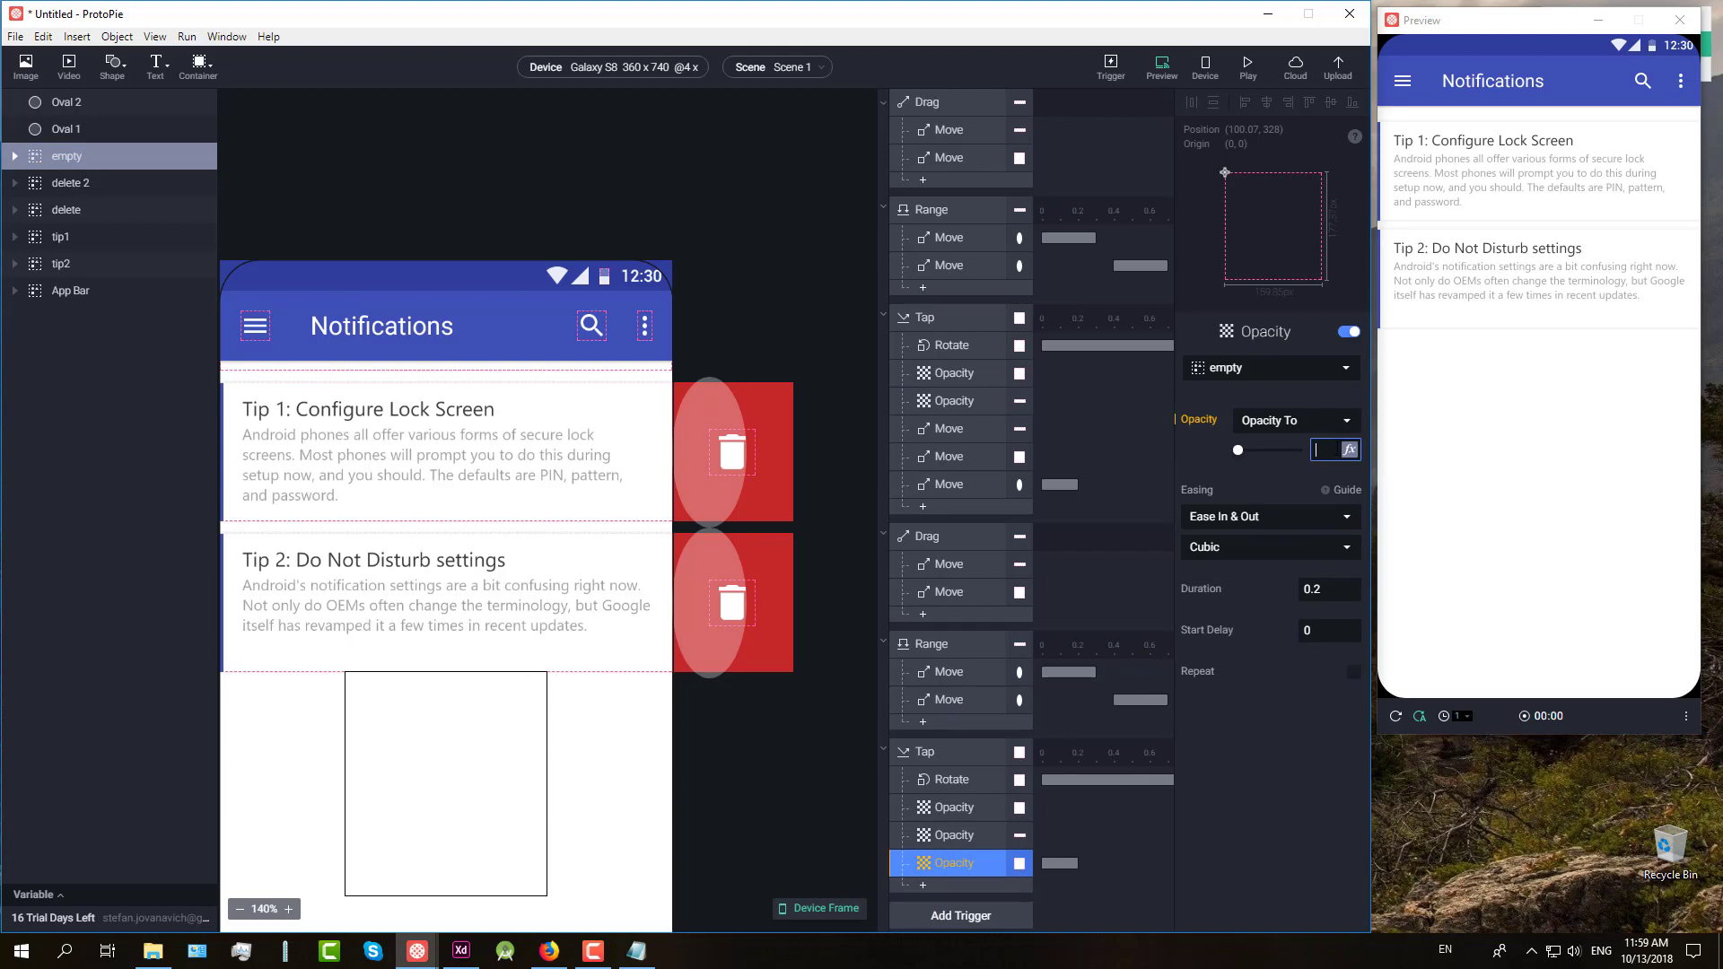
{"action": "double_click", "coordinate": [1320, 589]}
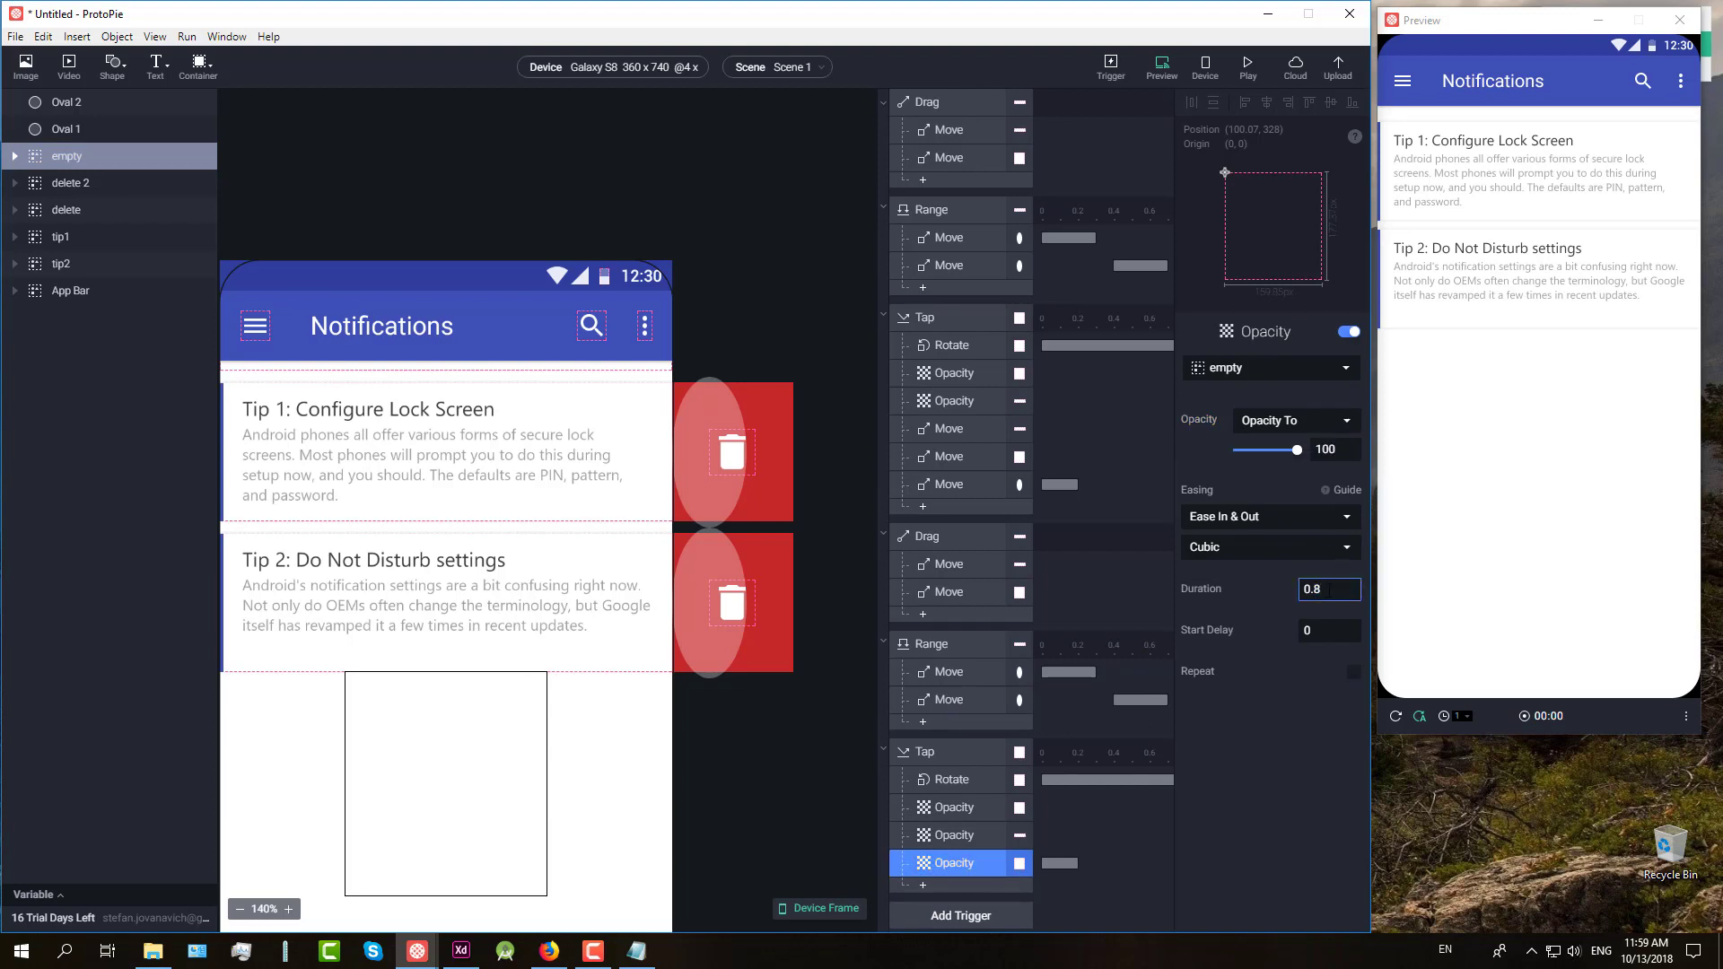
Step: Check the timing of the other two Opacity responses and set the empty group's Opacity response to a start delay of 1.2
{"action": "left_click", "coordinate": [951, 837]}
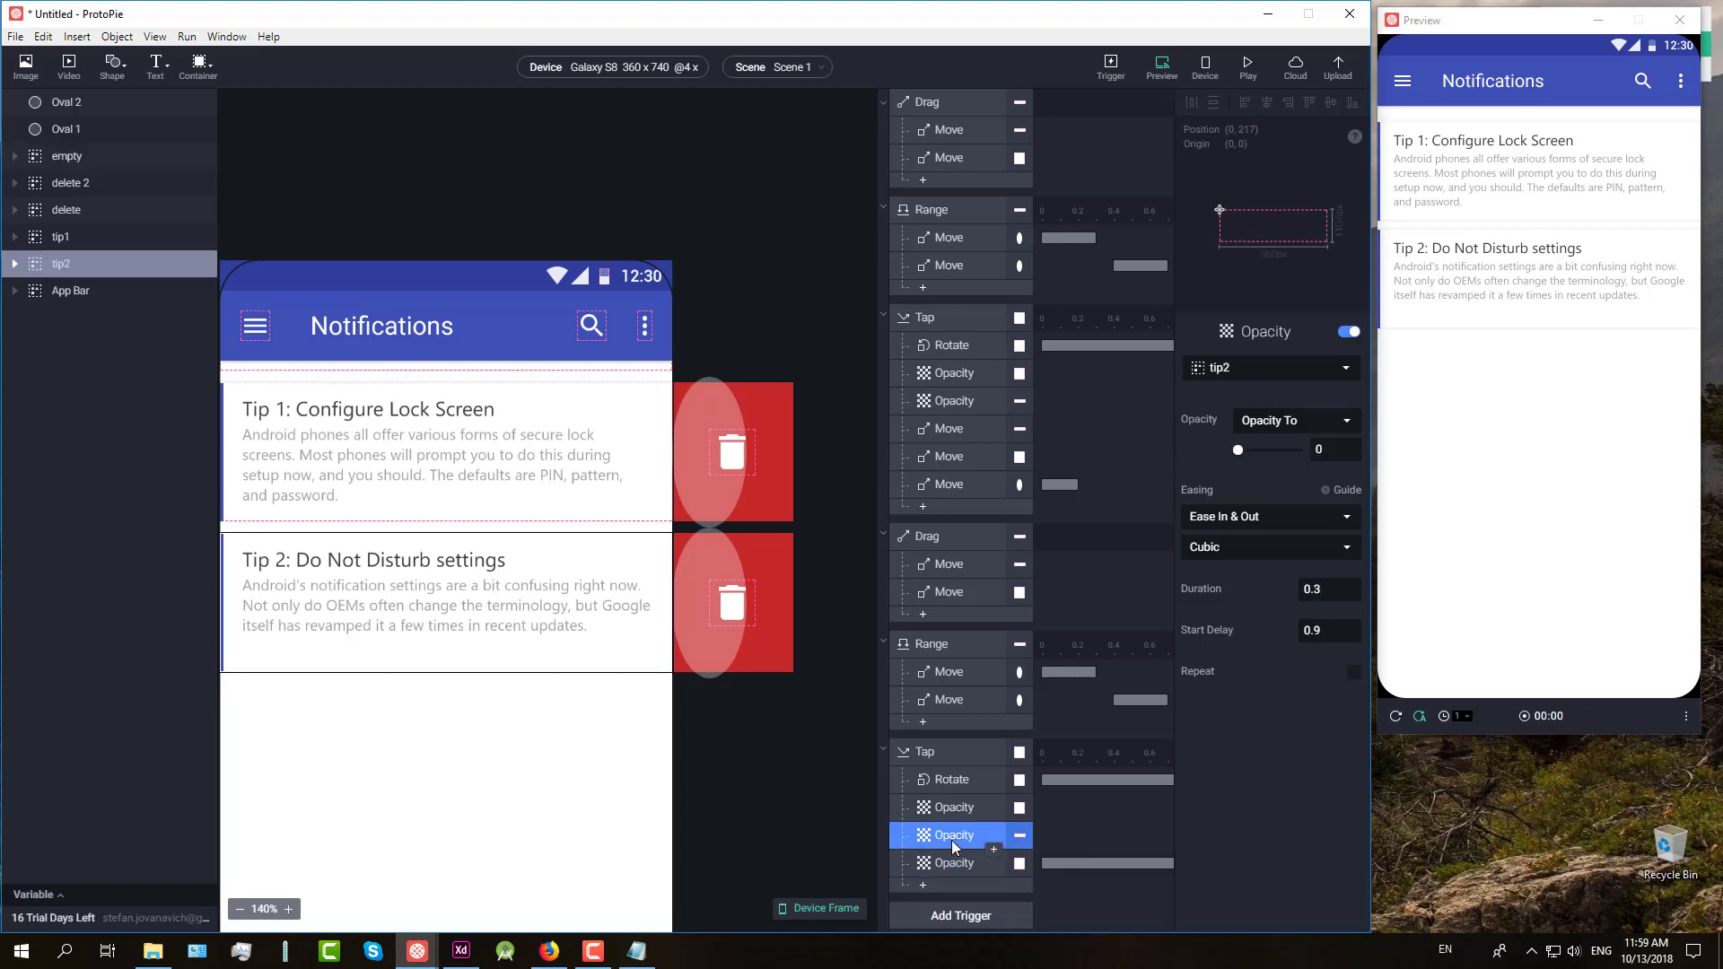
{"action": "left_click", "coordinate": [953, 809]}
{"action": "left_click", "coordinate": [953, 864]}
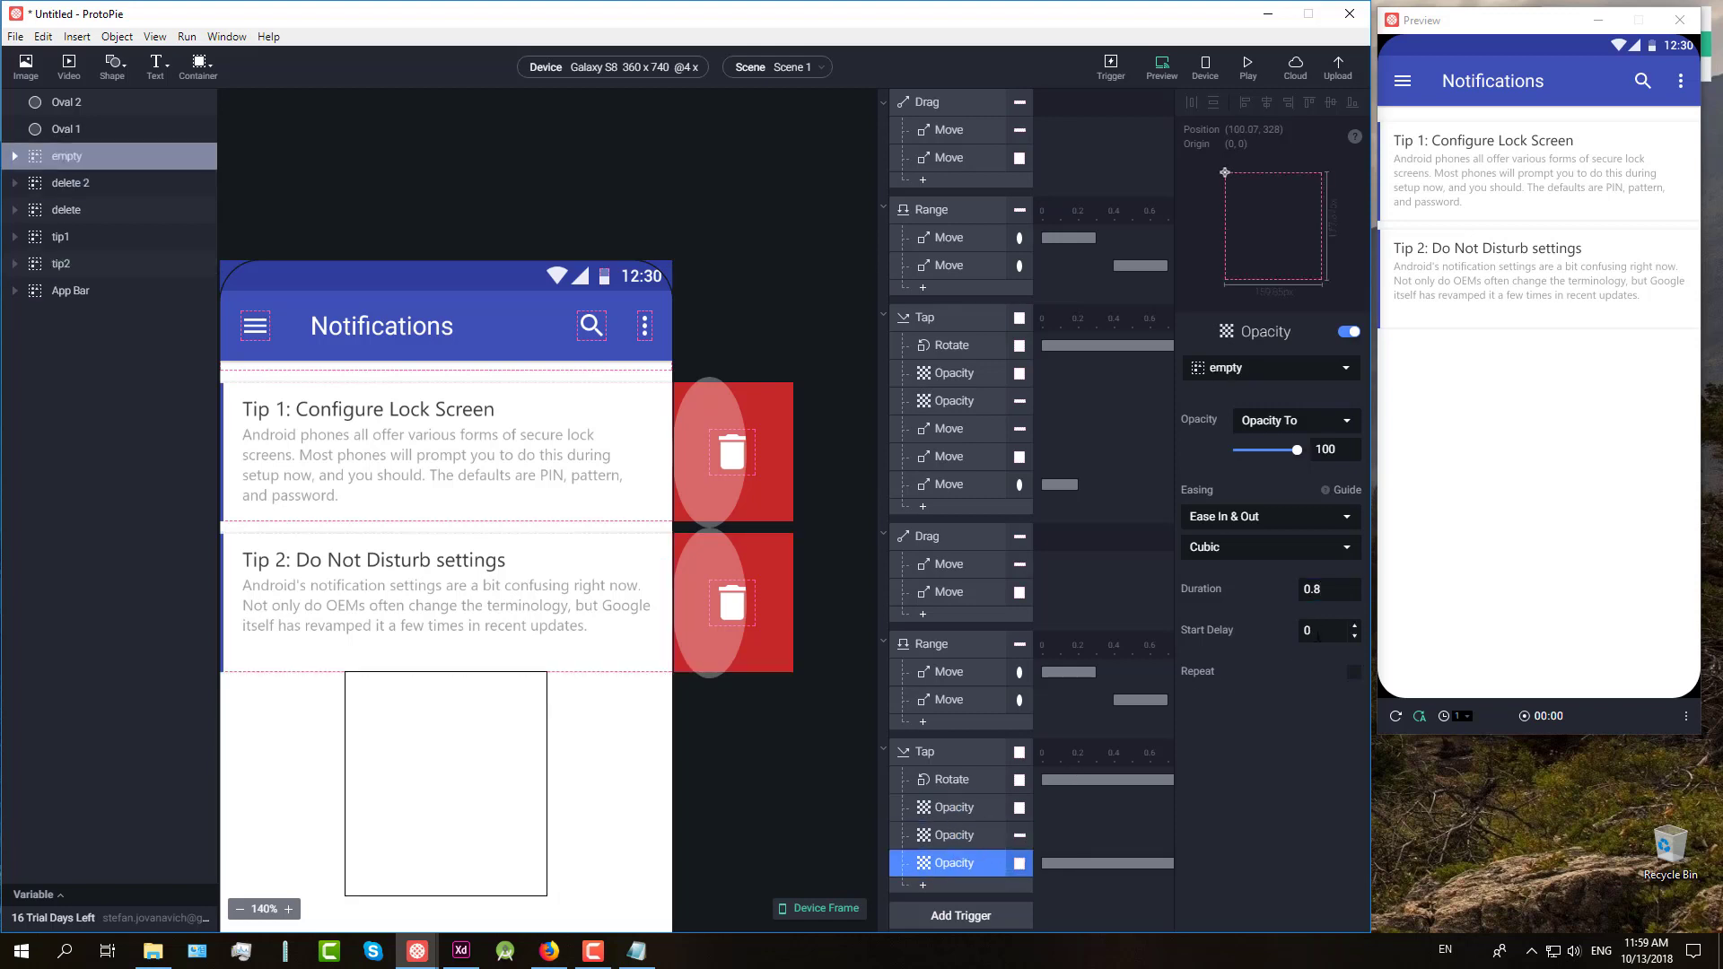
{"action": "type", "text": "13."}
{"action": "key", "text": "BackSpace"}
{"action": "key", "text": "BackSpace"}
{"action": "type", "text": ".2"}
{"action": "key", "text": "Return"}
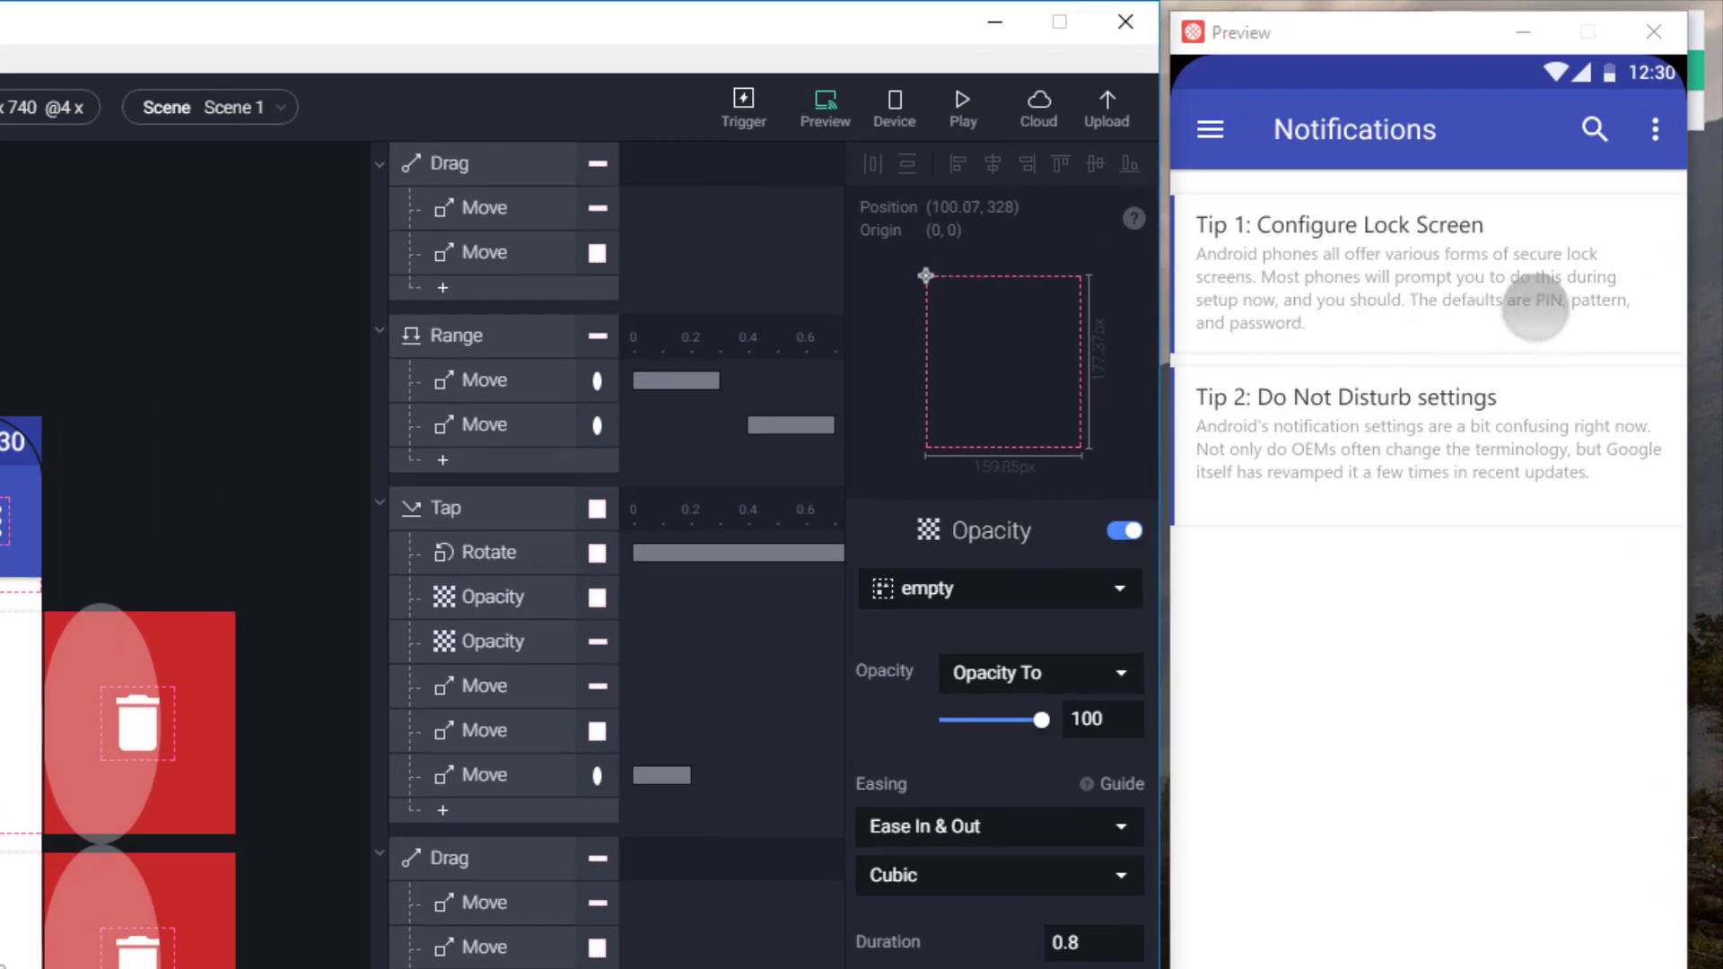
Step: Swipe and delete Tip 1 and Tip 2 in the preview to test the empty group's fade-in
{"action": "left_click_drag", "start_coordinate": [1581, 301], "coordinate": [1280, 307]}
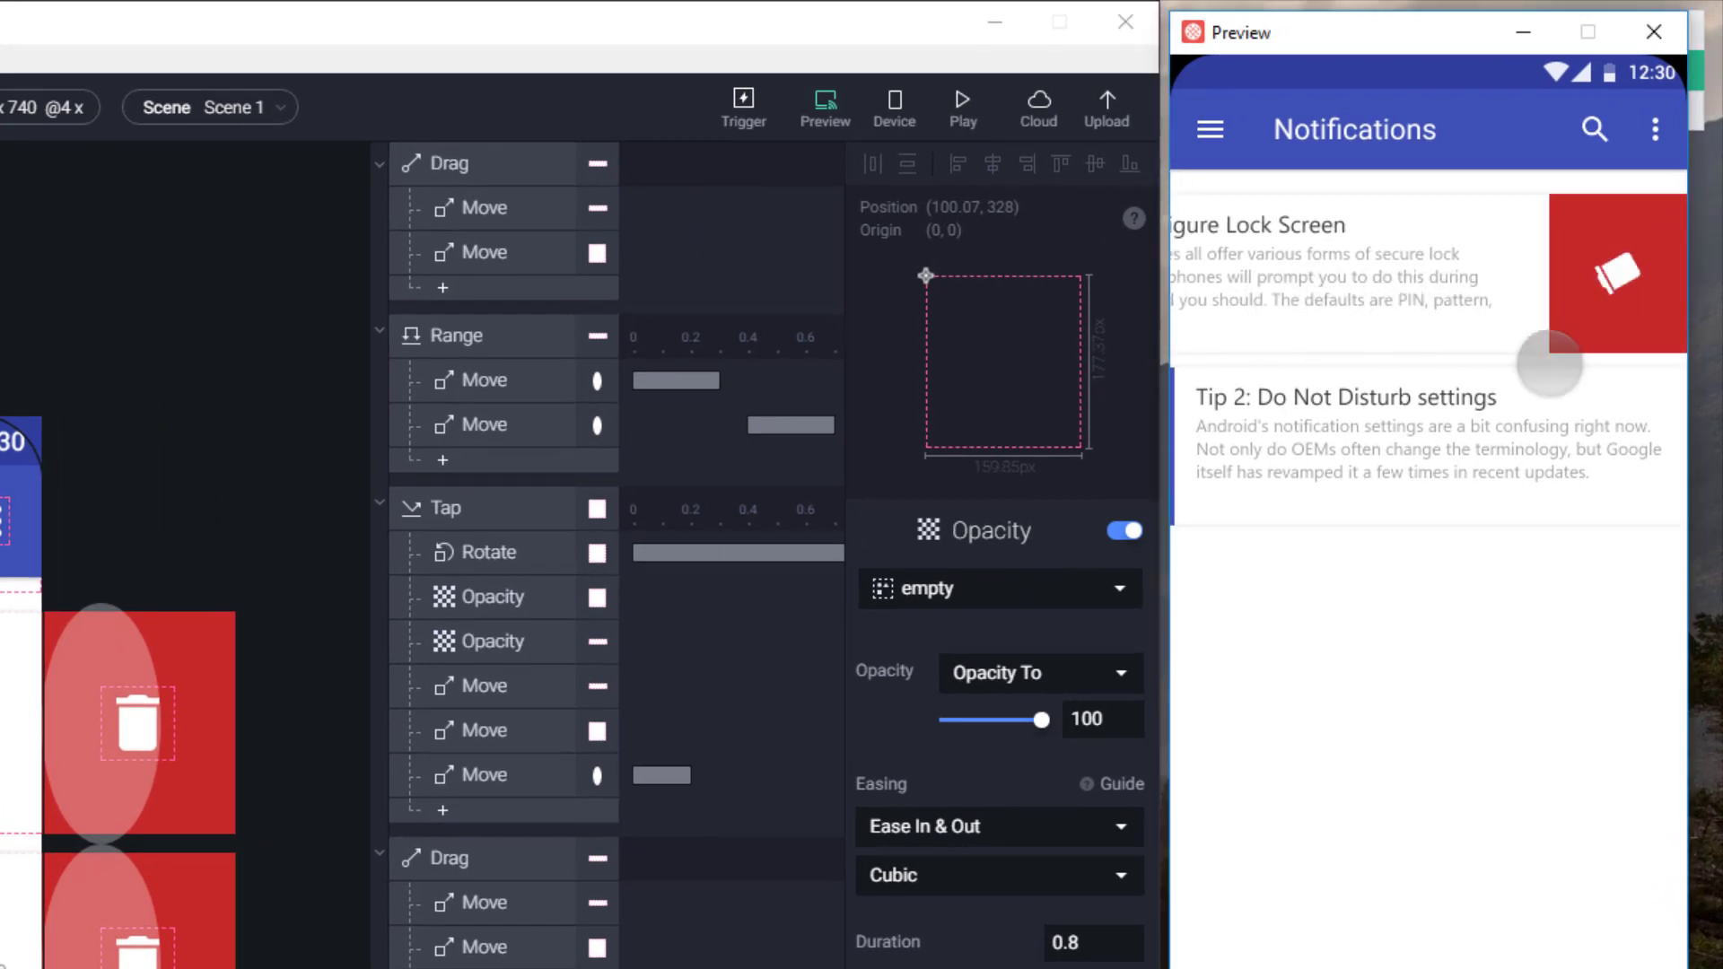
{"action": "left_click", "coordinate": [1540, 345]}
{"action": "left_click_drag", "start_coordinate": [1581, 281], "coordinate": [1454, 299]}
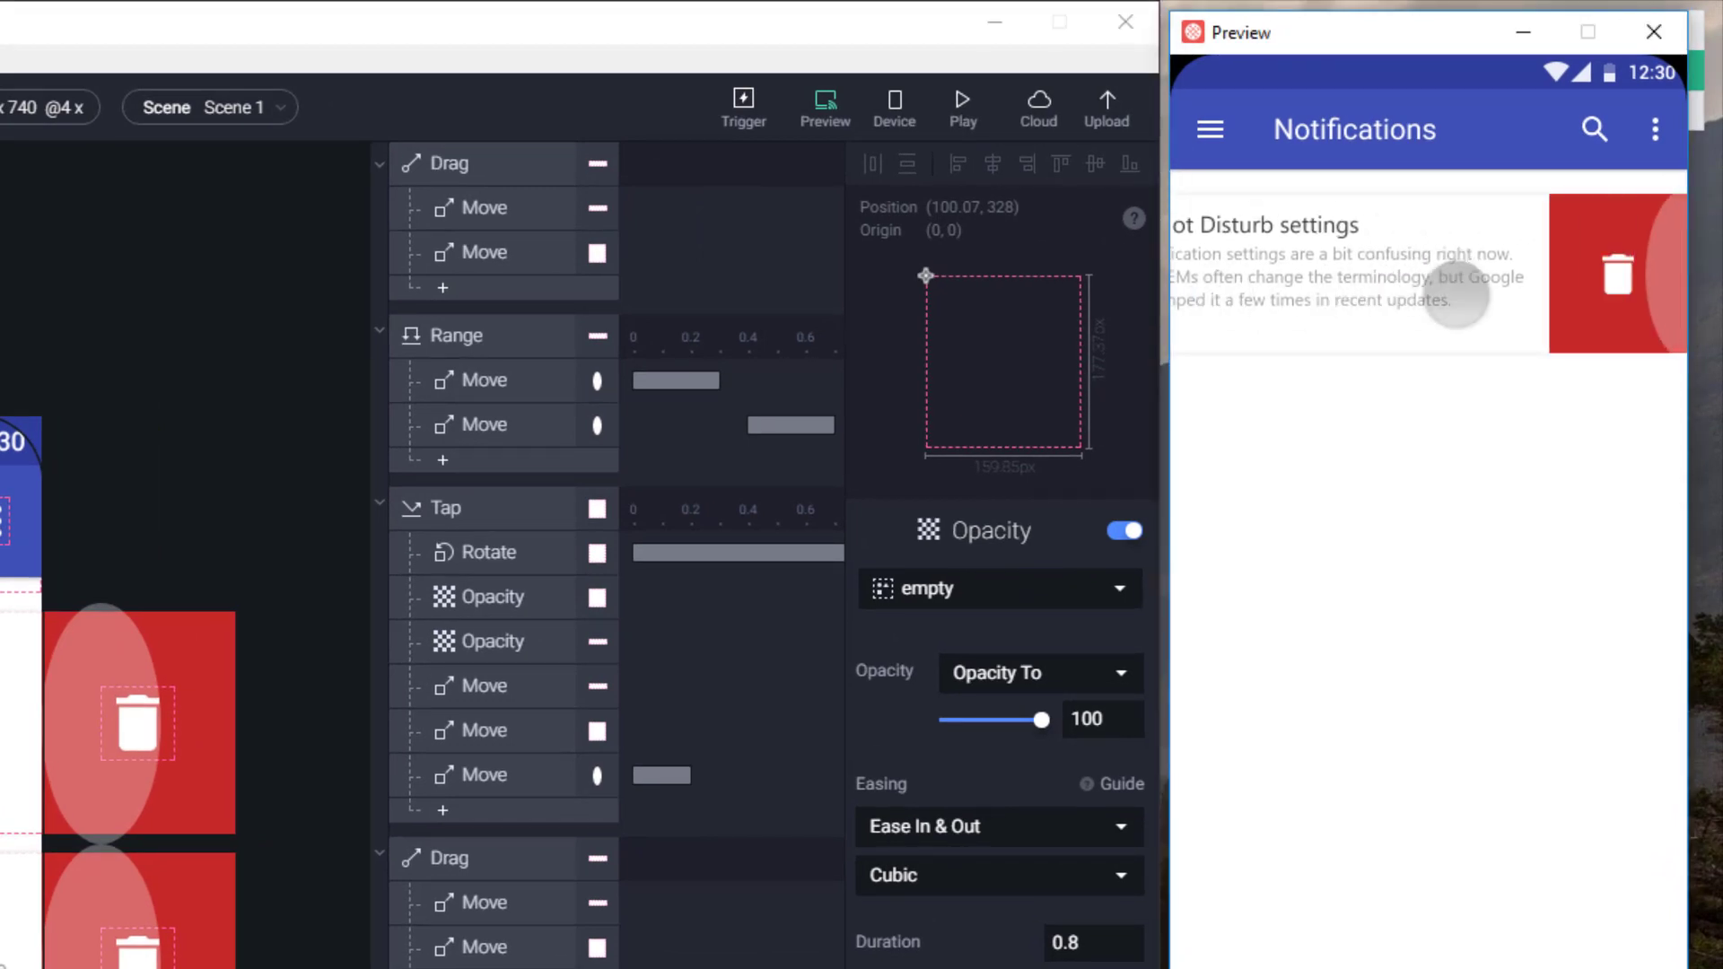
{"action": "left_click", "coordinate": [1626, 280]}
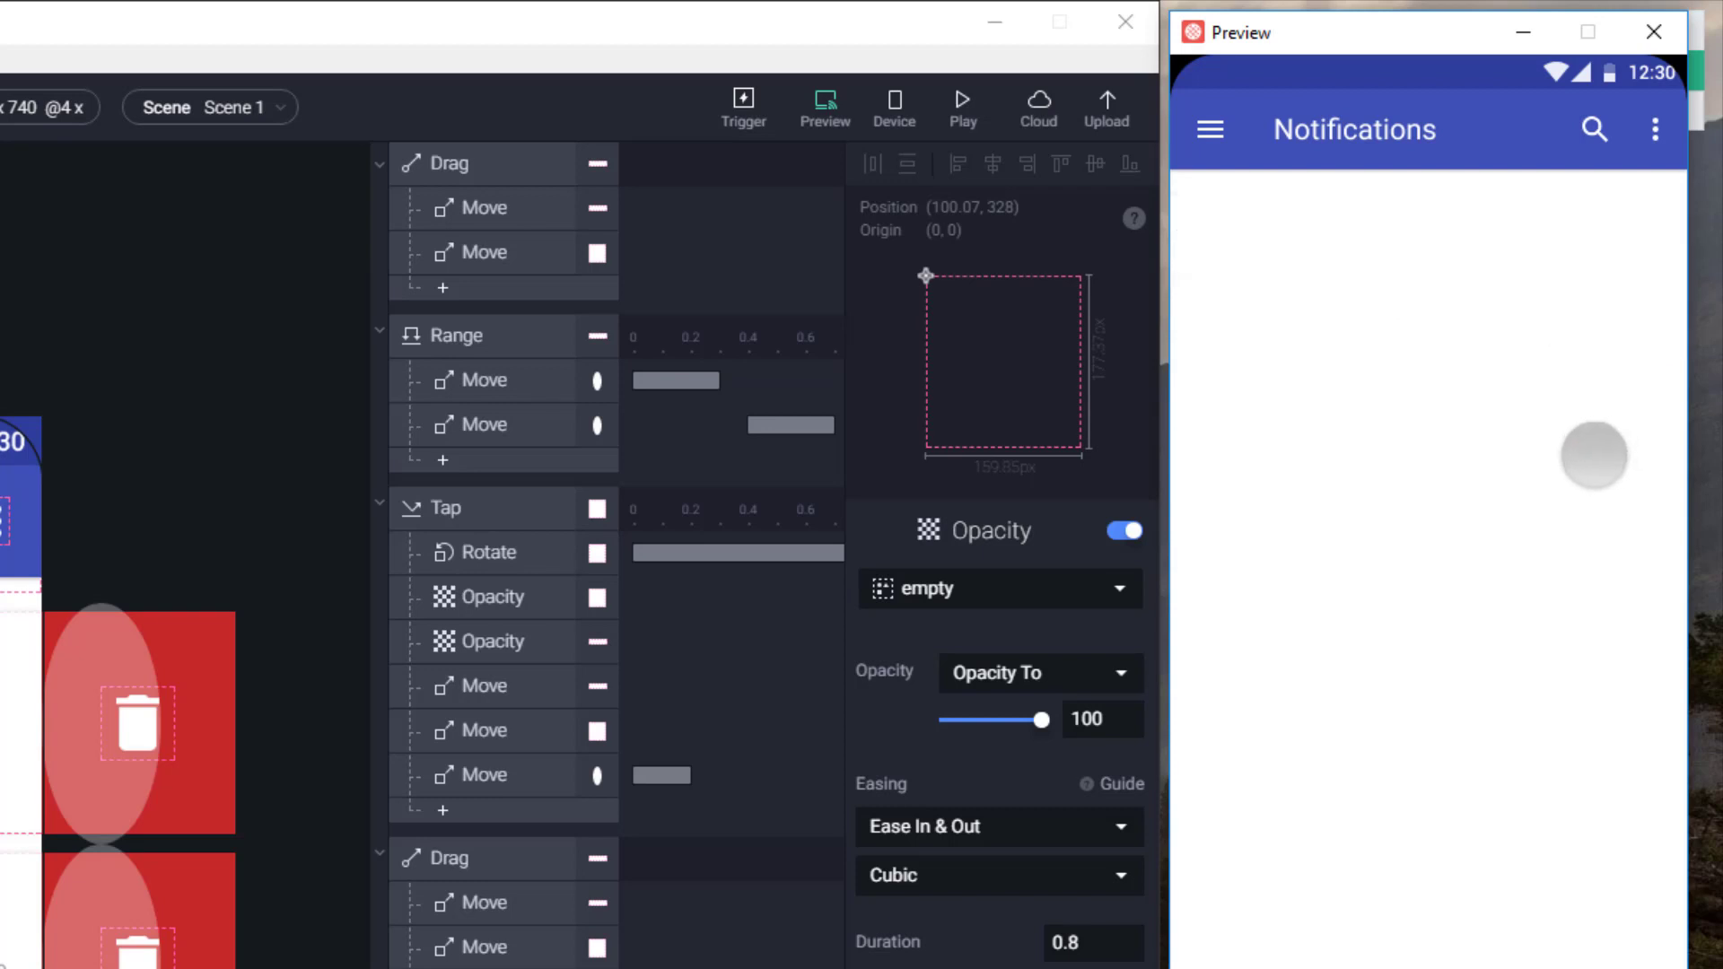